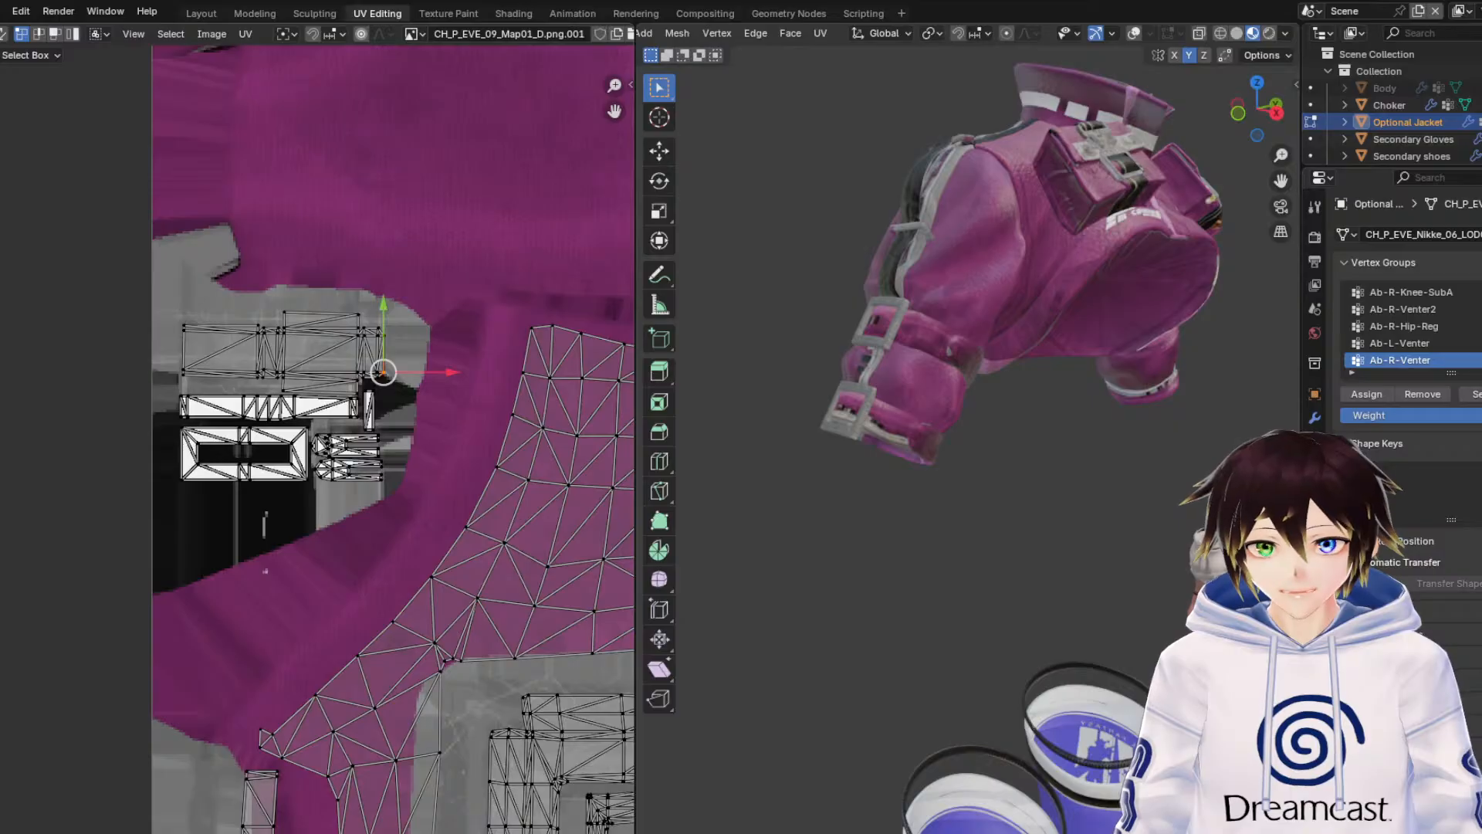
Box-select the jacket UV vertices of the long band, curved panels and lower strips along the purple texture's upper edge.
middle_click_drag(505, 529, 225, 754)
scroll(239, 421, "down", 5)
middle_click_drag(247, 313, 136, 825)
scroll(162, 397, "up", 2)
middle_click_drag(171, 239, 249, 640)
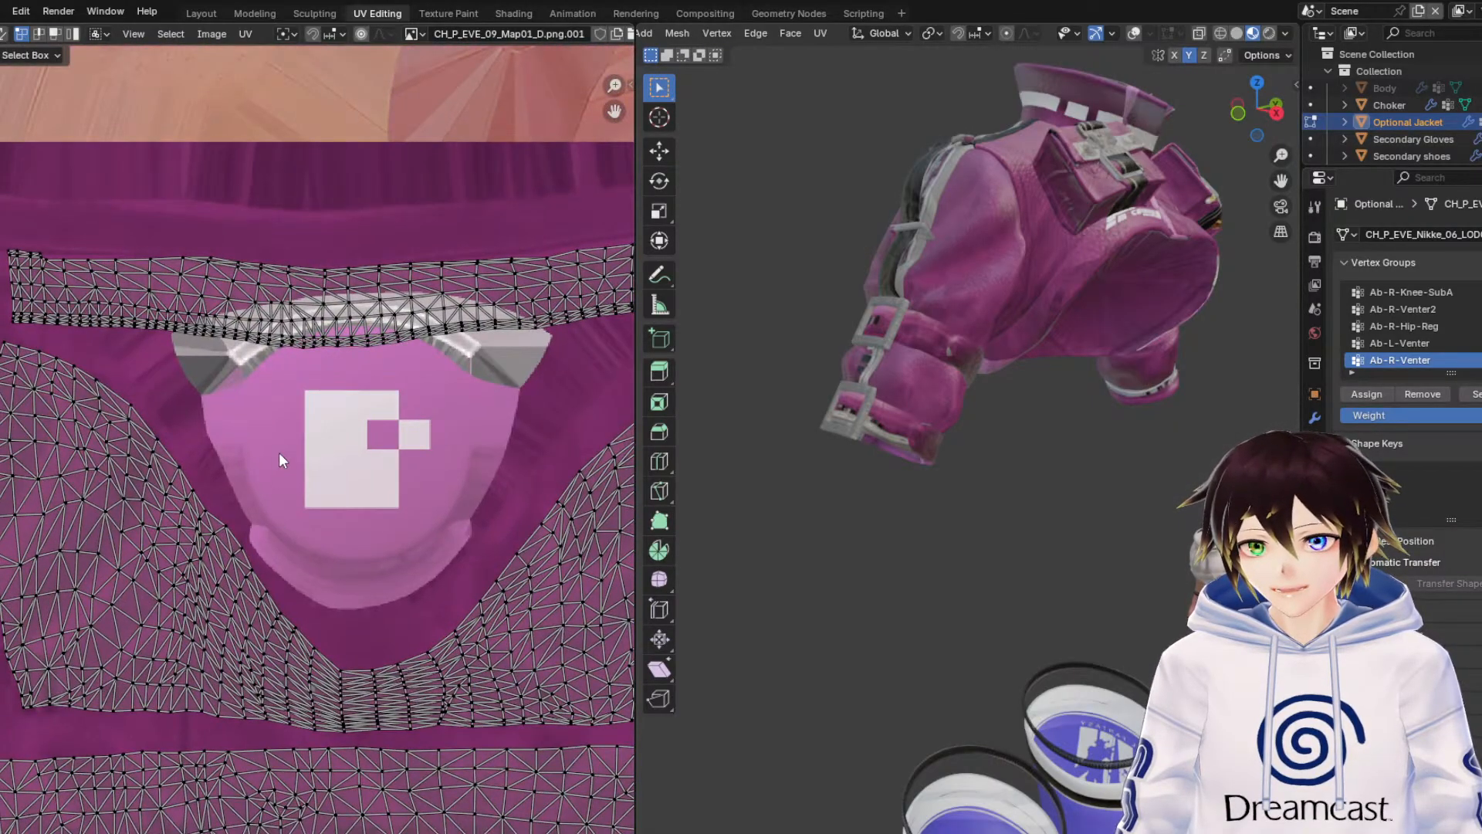
scroll(279, 453, "down", 1)
left_click(387, 334)
scroll(380, 525, "down", 3)
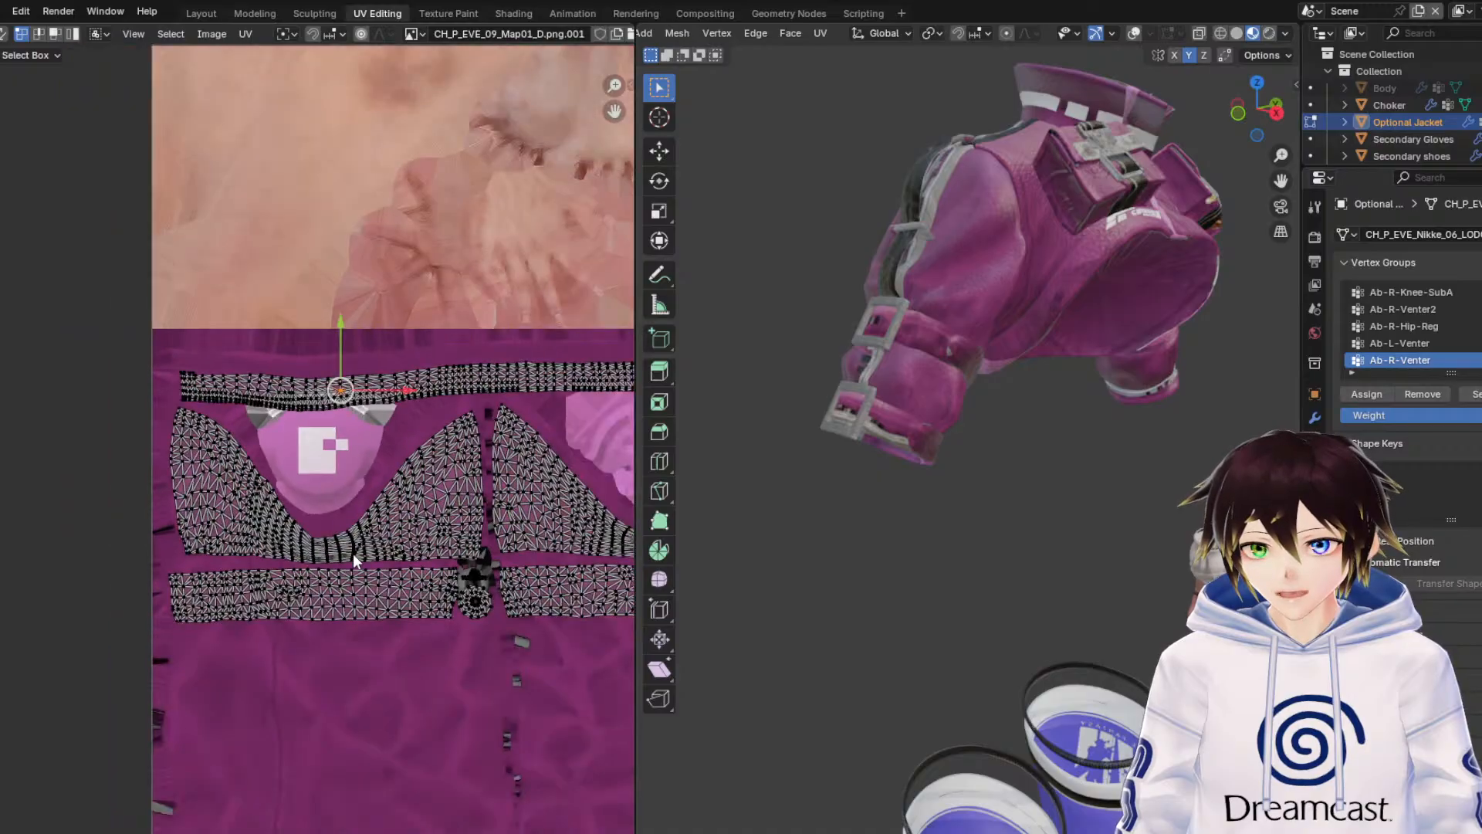
middle_click_drag(353, 554, 275, 496)
scroll(428, 572, "down", 3)
scroll(428, 572, "down", 1)
middle_click_drag(449, 592, 412, 570)
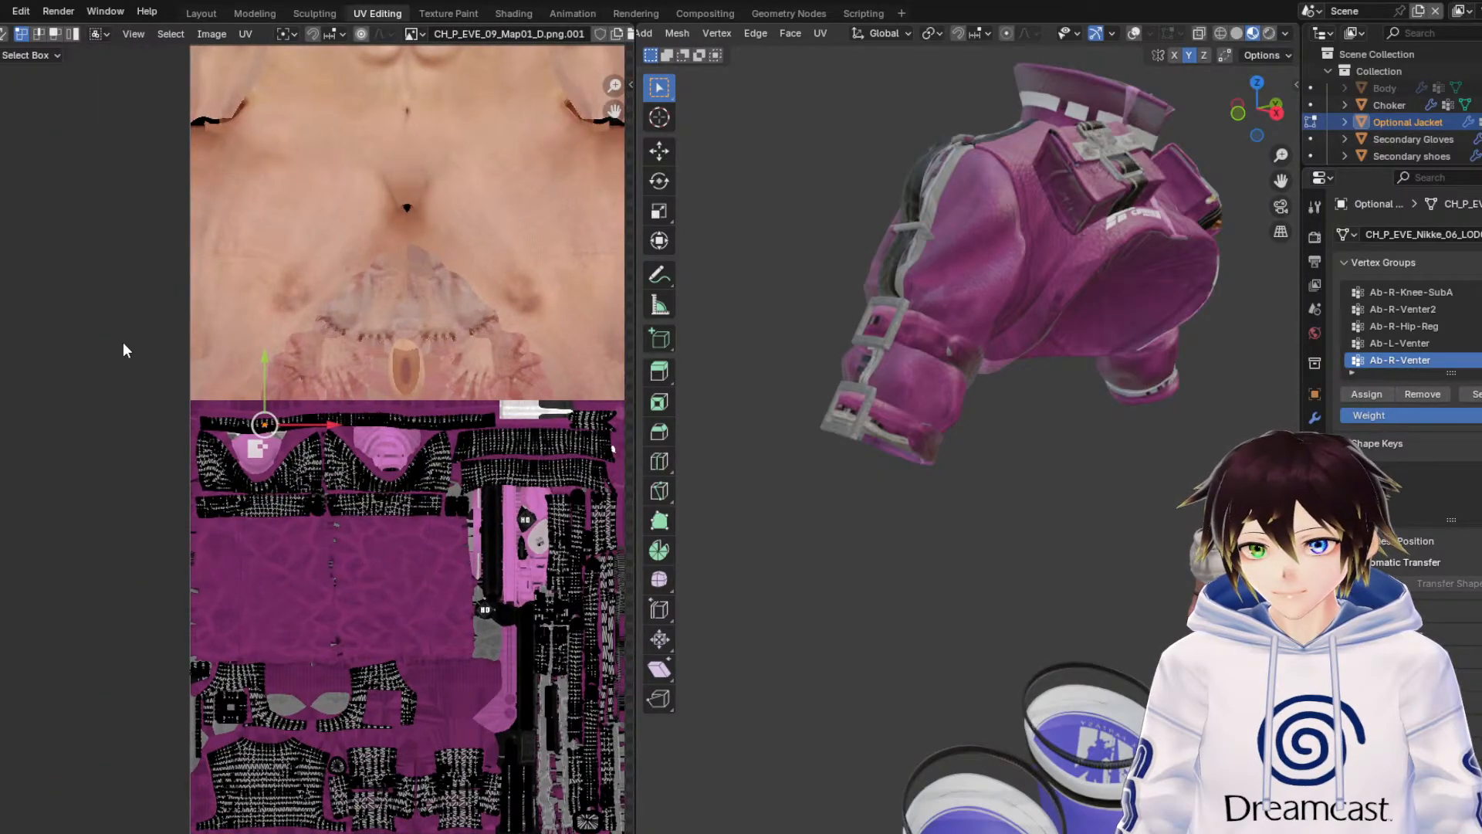
left_click_drag(124, 344, 460, 573)
scroll(294, 413, "up", 4)
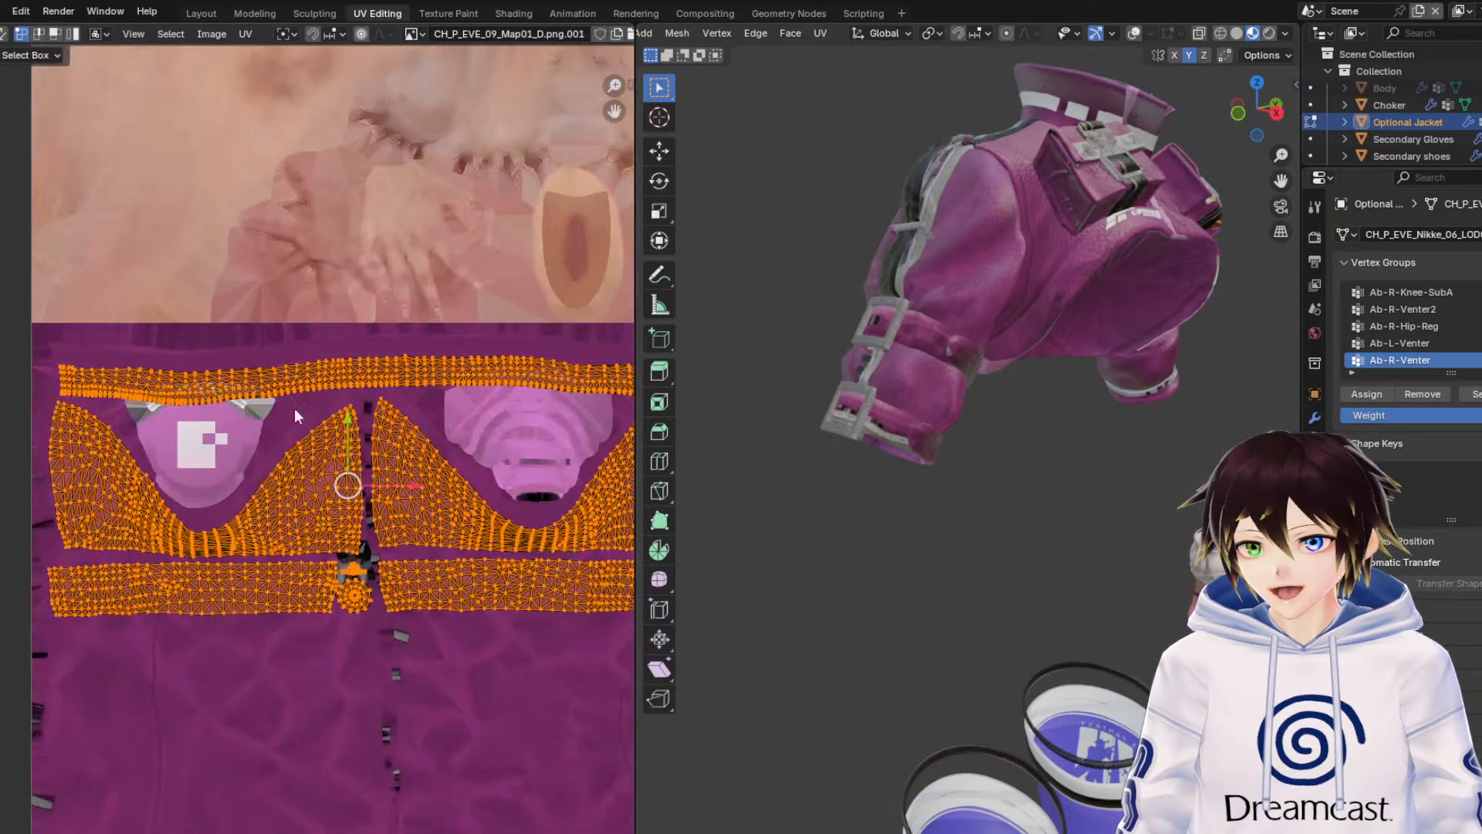
Switch to island selection, box-select the same panels and strips, and add the small islands around the long band's left part.
left_click(74, 36)
left_click_drag(180, 319, 480, 658)
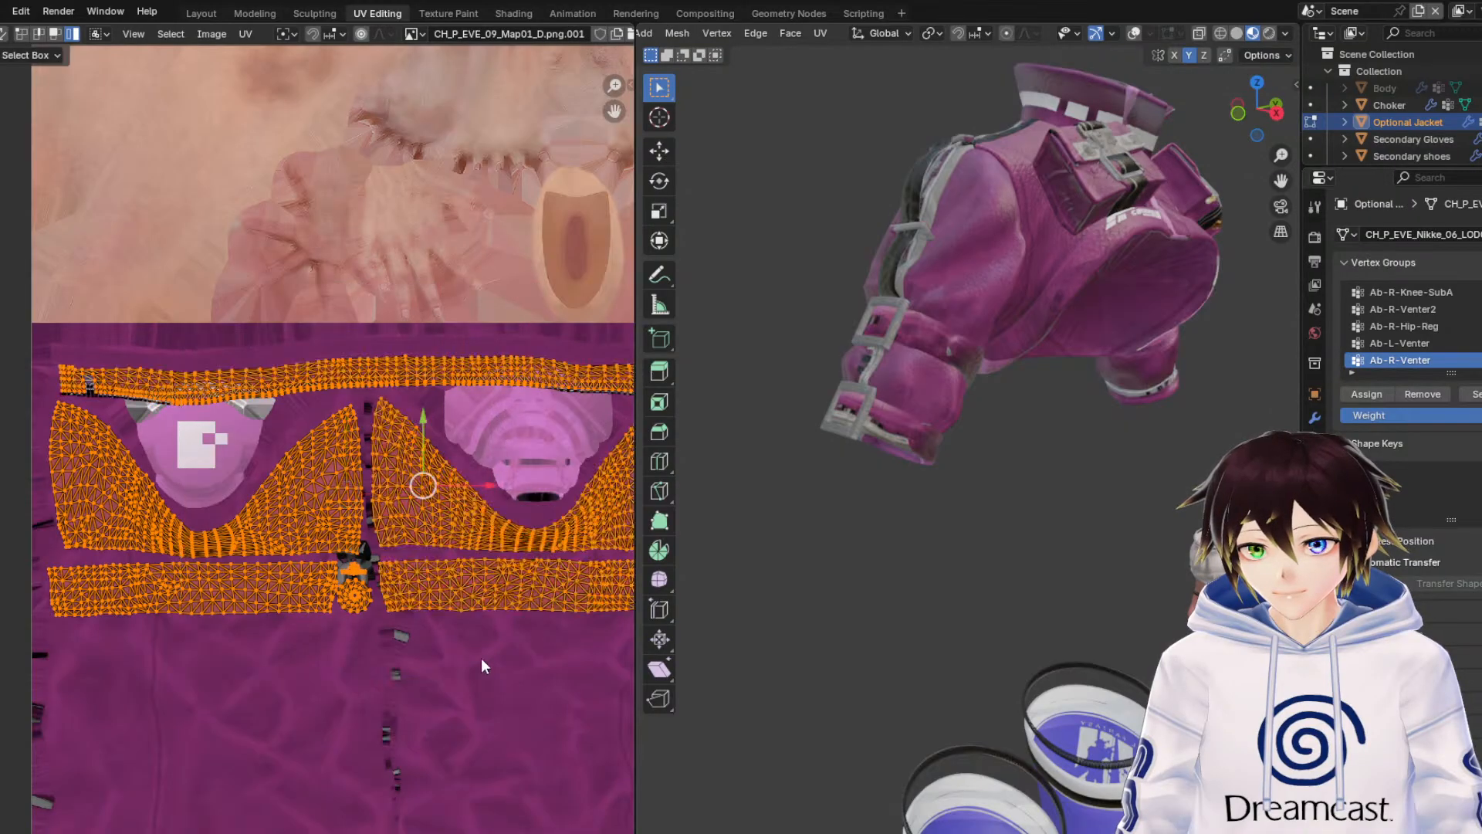
scroll(287, 451, "up", 3)
middle_click_drag(226, 474, 421, 499)
left_click_drag(314, 454, 52, 262, "shift")
left_click_drag(163, 419, 25, 294, "shift")
Extend the island selection with the remaining islands along the long band's right part, including its lower edge and white-striped end.
middle_click_drag(318, 574, 44, 532)
scroll(372, 553, "up", 1)
middle_click_drag(372, 553, 461, 617)
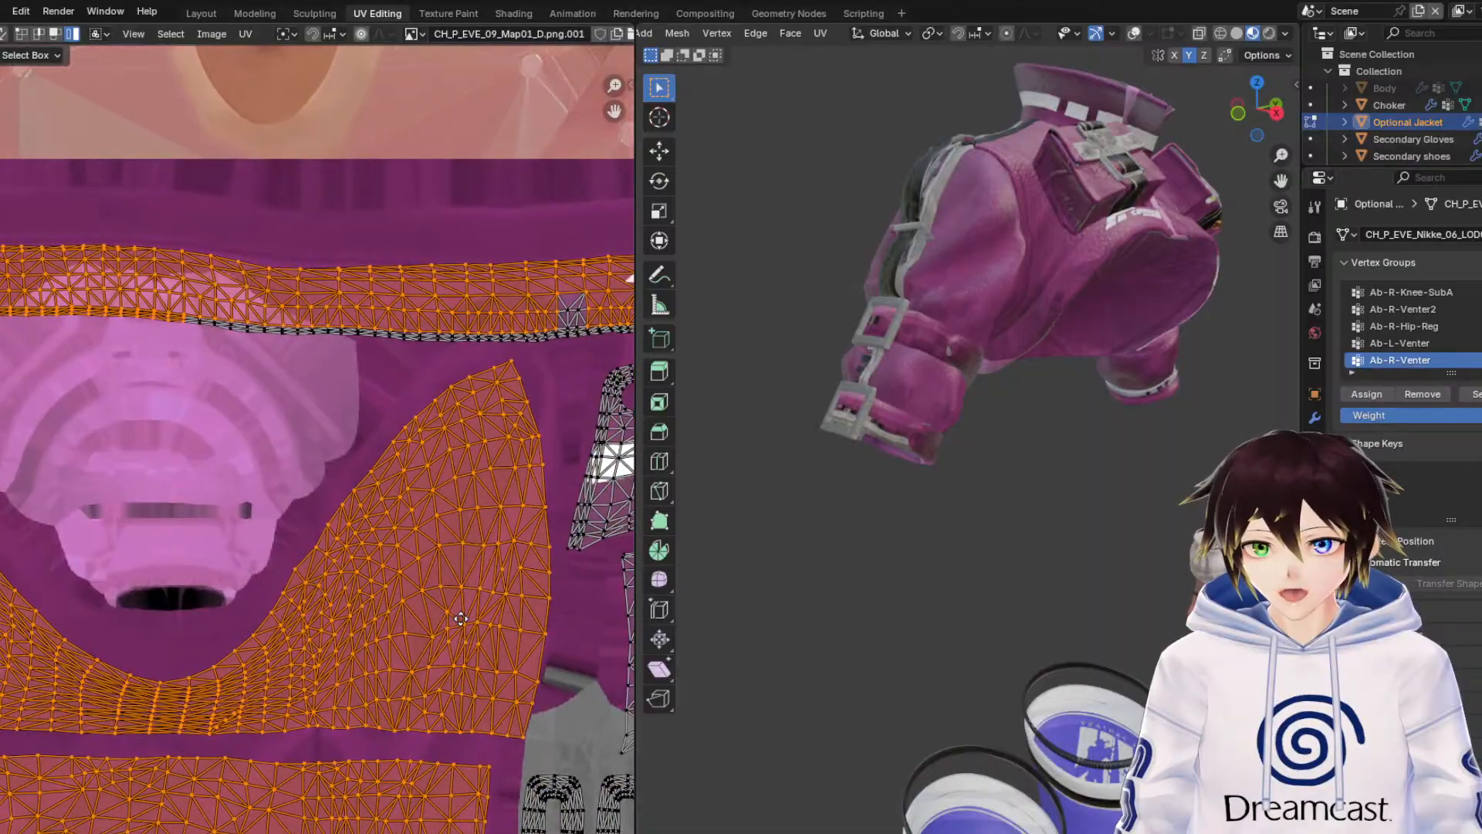
scroll(461, 617, "down", 1)
mouse_move(452, 282)
left_mouse_down("shift")
mouse_move(519, 329)
mouse_move(539, 367)
mouse_move(207, 286)
left_mouse_up("shift")
middle_click_drag(504, 290, 193, 338)
left_click_drag(192, 337, 428, 407, "shift")
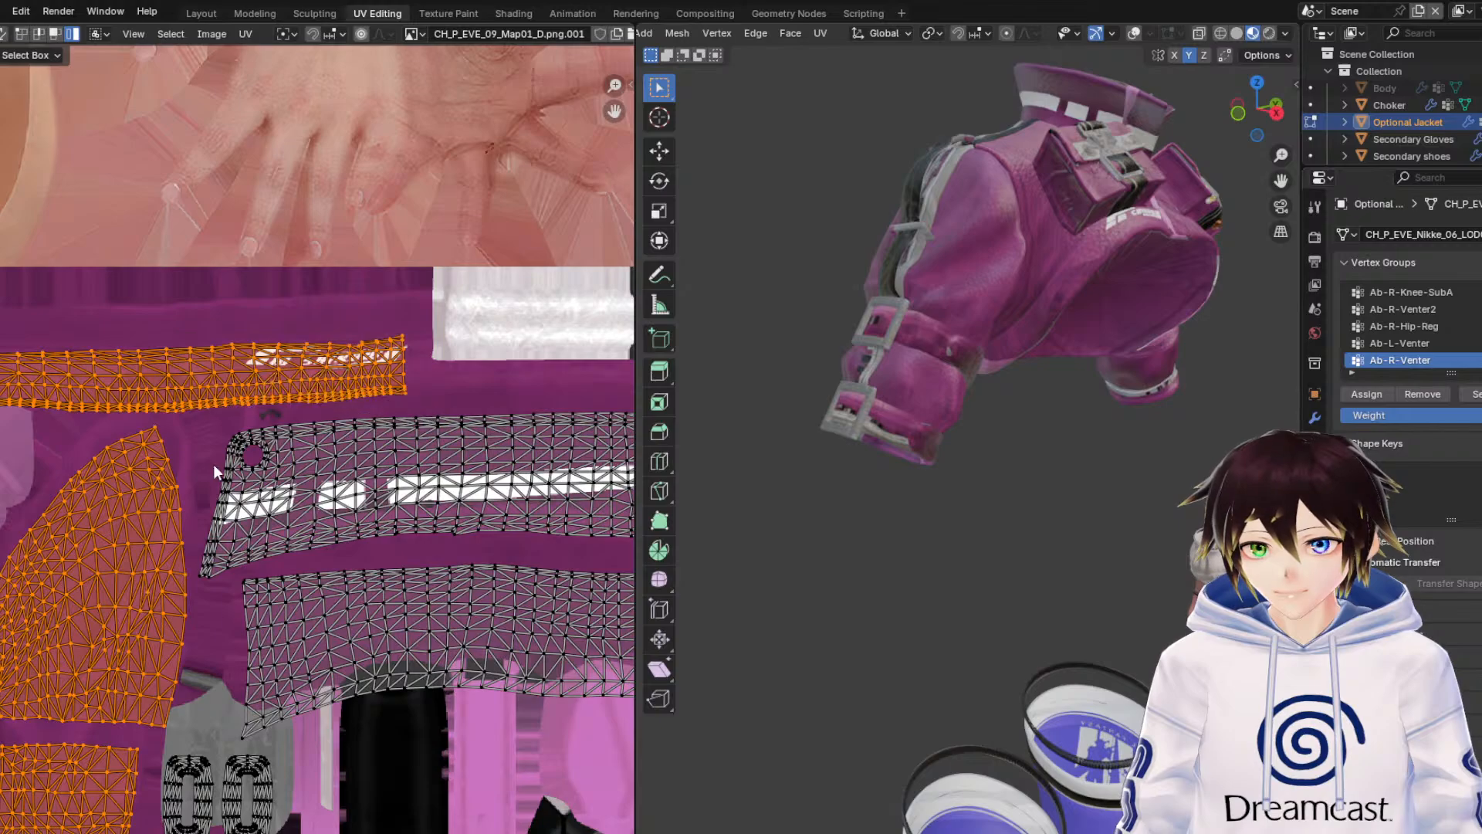
Move the selected UV islands slightly upward to line up the curved panels with the texture.
middle_click_drag(213, 465, 162, 383)
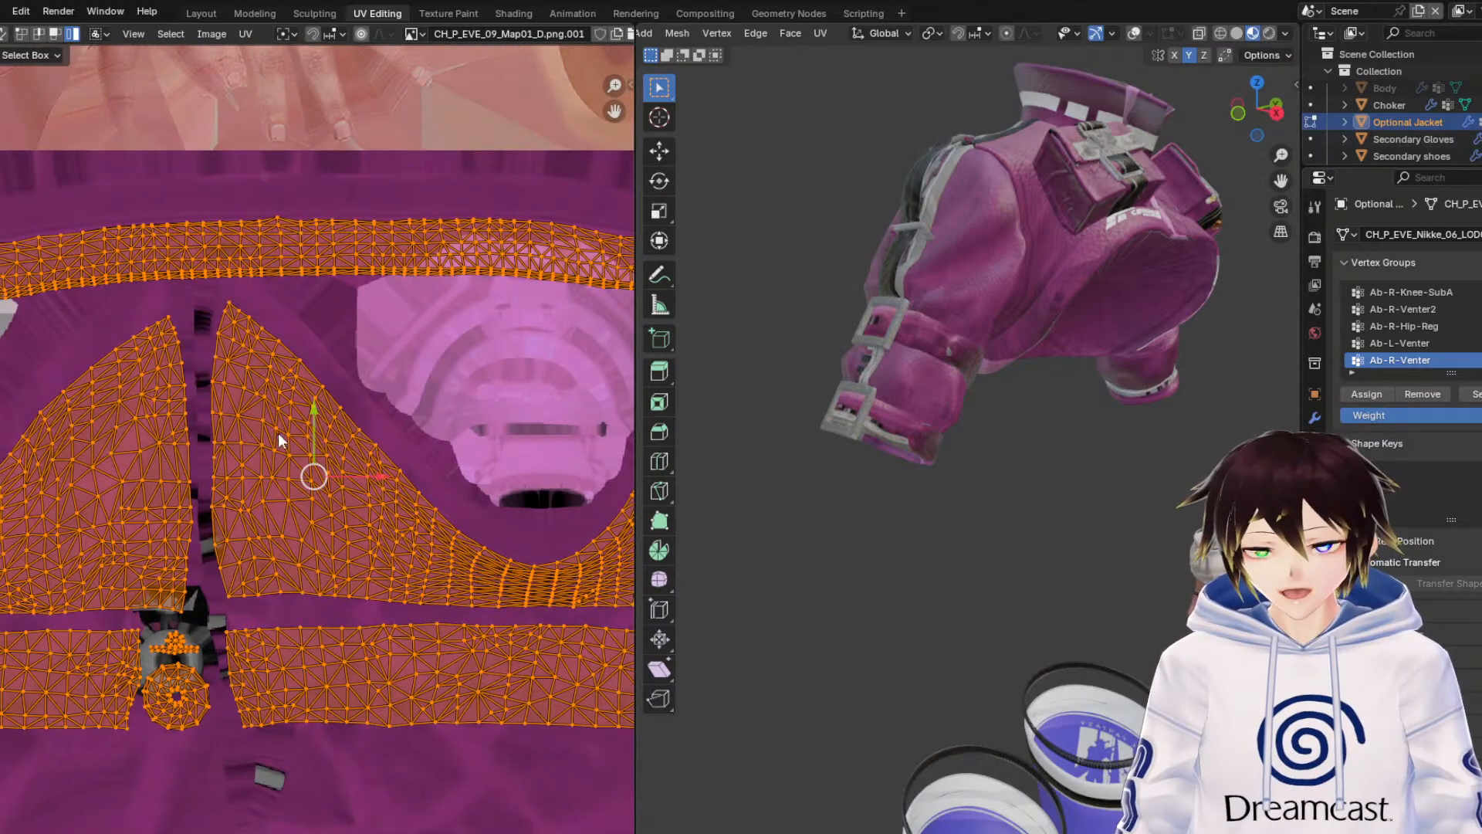
middle_click_drag(236, 423, 388, 447)
scroll(414, 455, "up", 1)
scroll(463, 479, "up", 2)
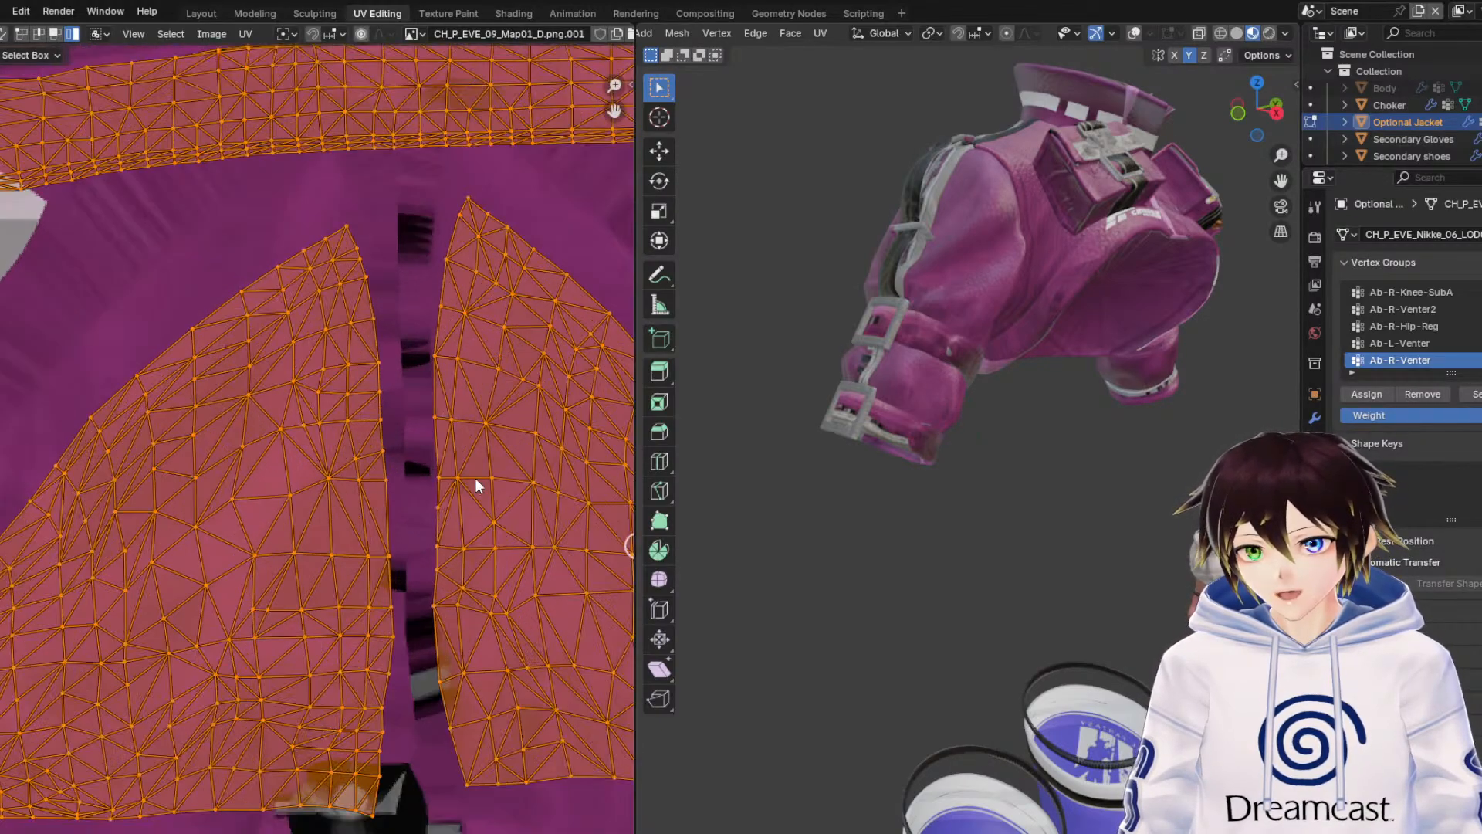
scroll(559, 485, "down", 1)
left_click_drag(570, 473, 595, 421)
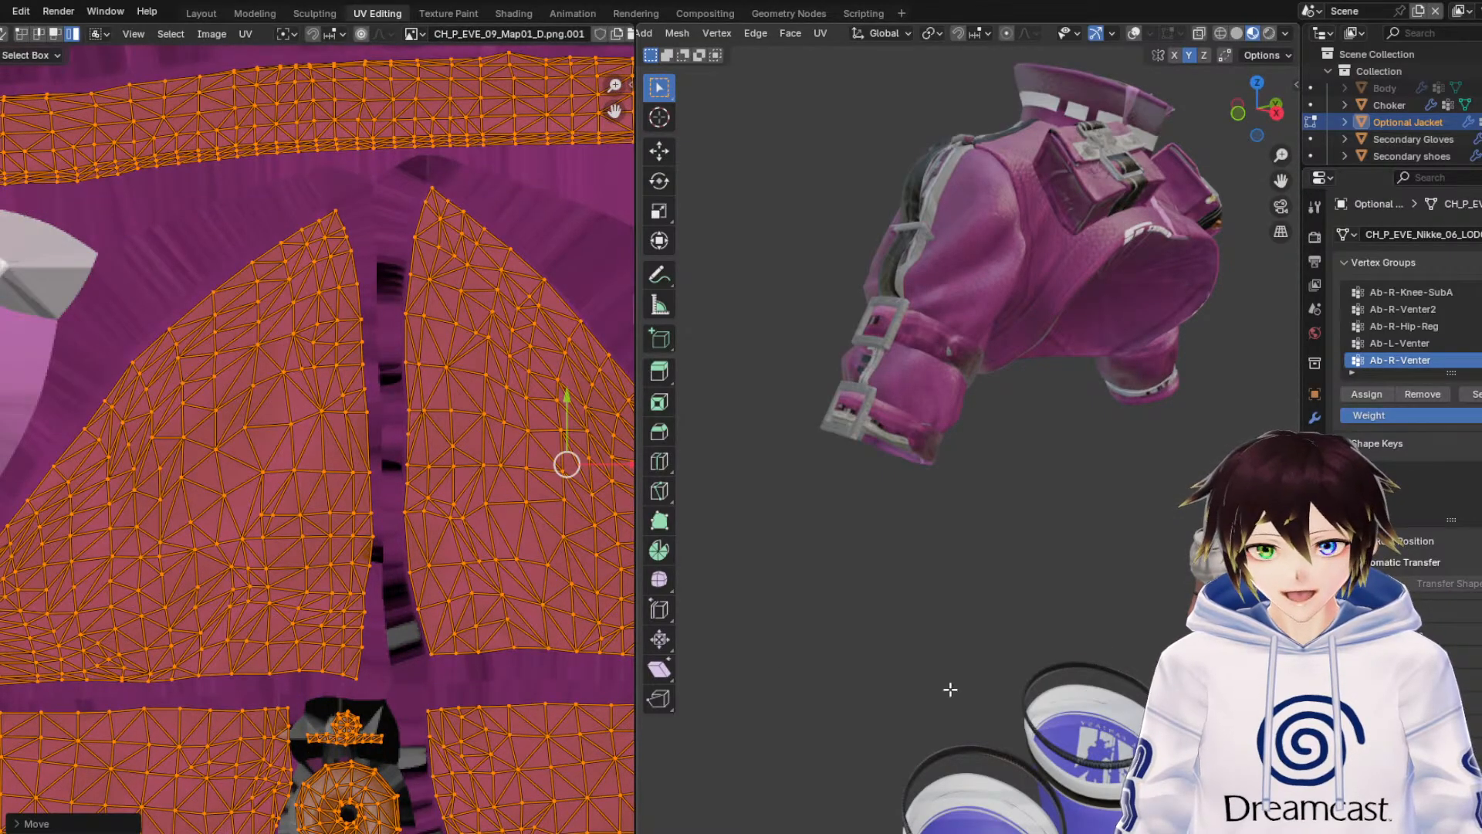
Nudge the selected UV islands slightly left along the horizontal axis.
scroll(376, 462, "up", 4)
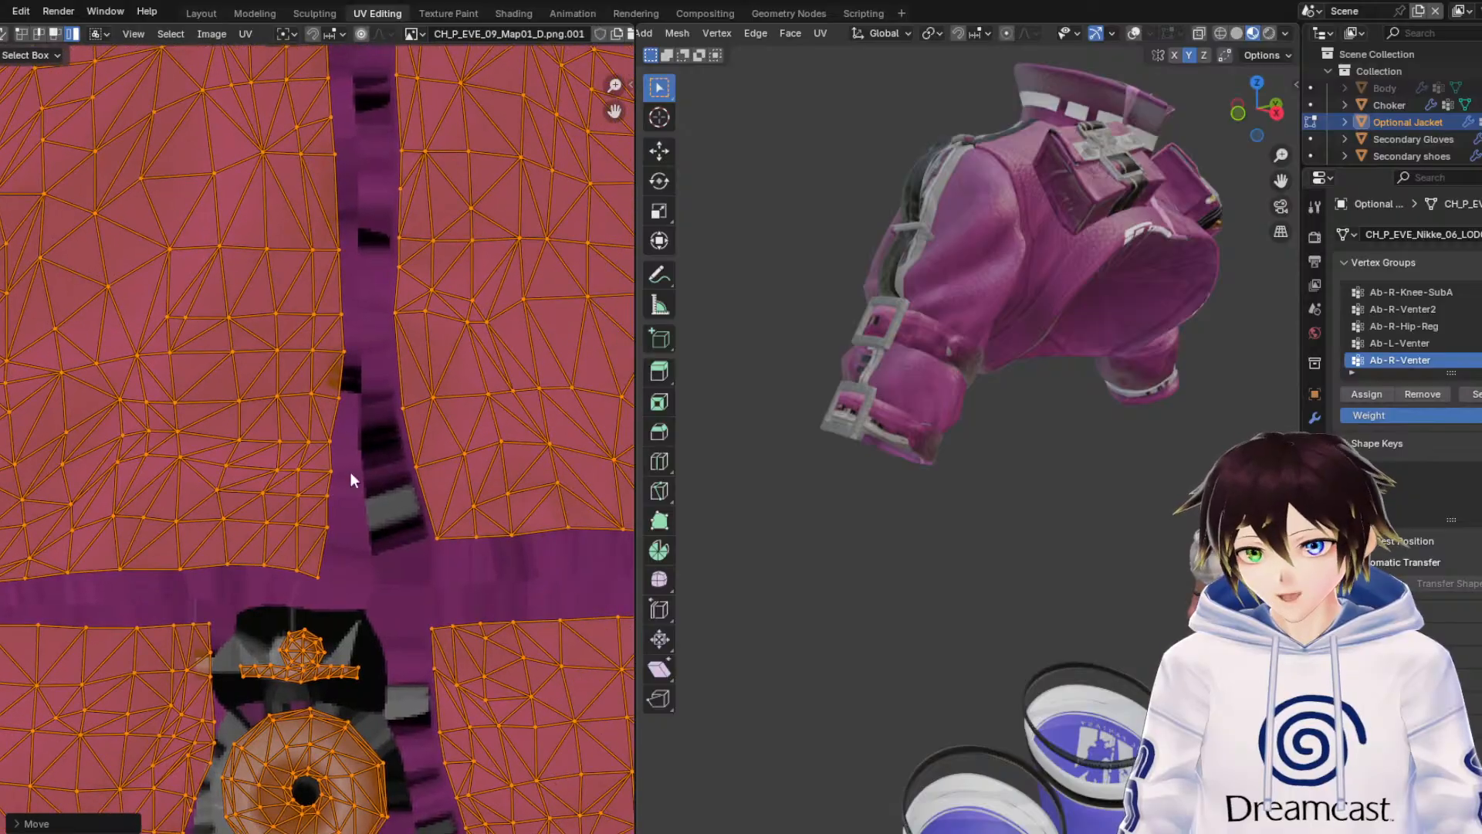
scroll(350, 470, "down", 1)
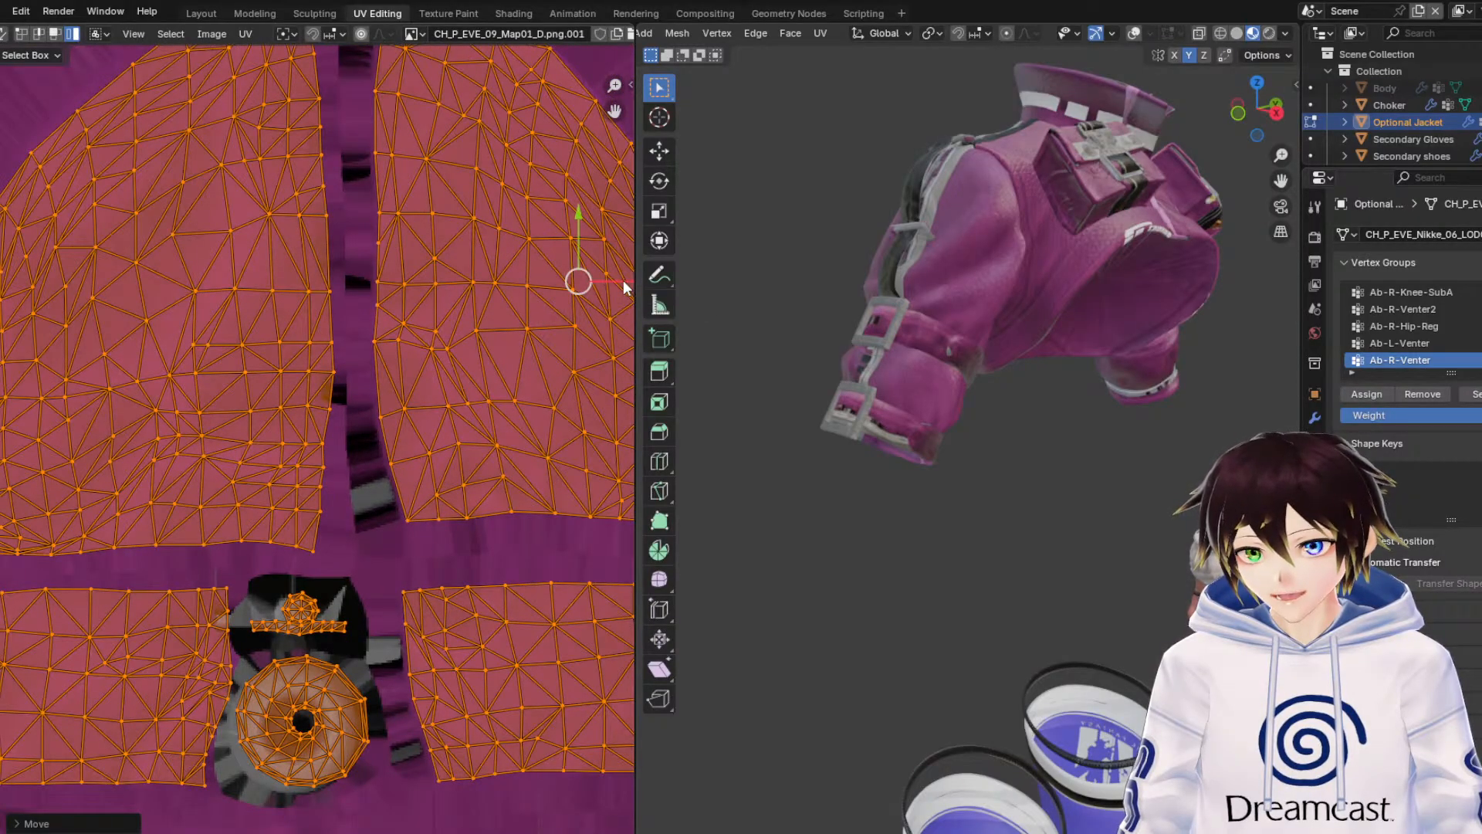
left_click_drag(624, 283, 619, 284)
Examine how the moved curved panels, band and lower strips line up with the texture around the patches and edges.
scroll(444, 330, "down", 4)
middle_click_drag(332, 400, 603, 379)
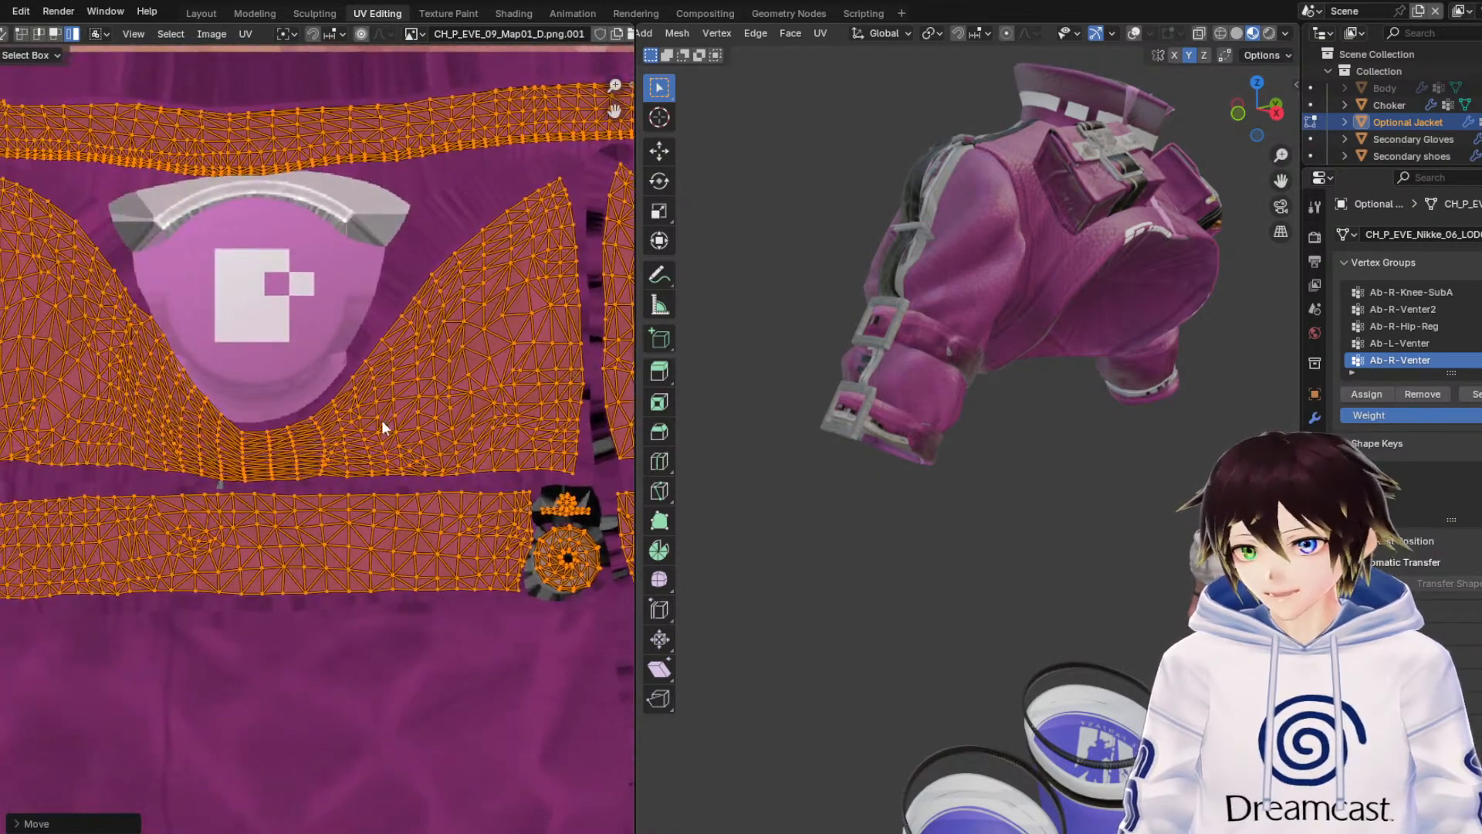
middle_click_drag(320, 438, 508, 437)
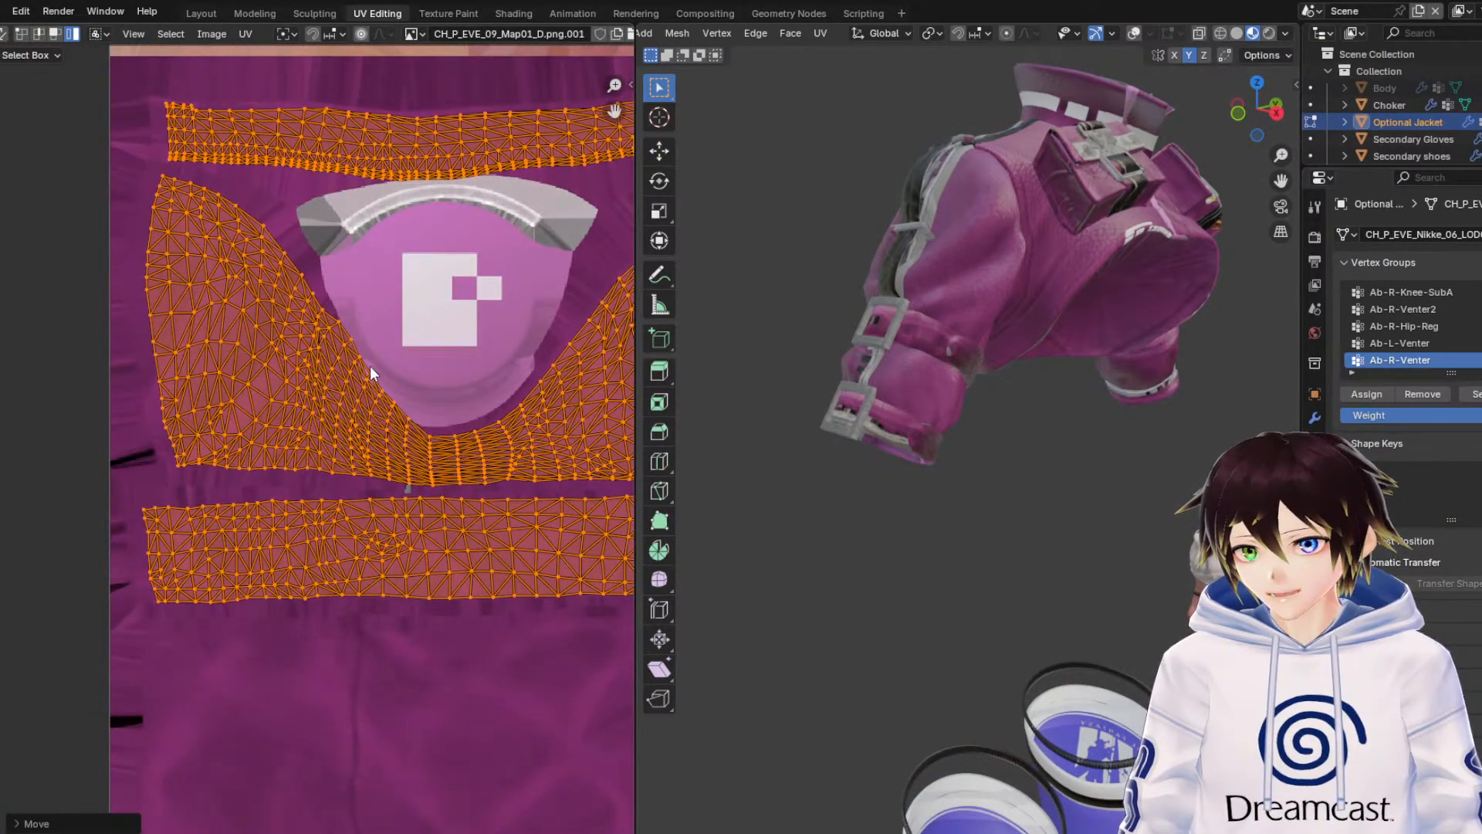
scroll(370, 366, "down", 2)
scroll(475, 219, "down", 3)
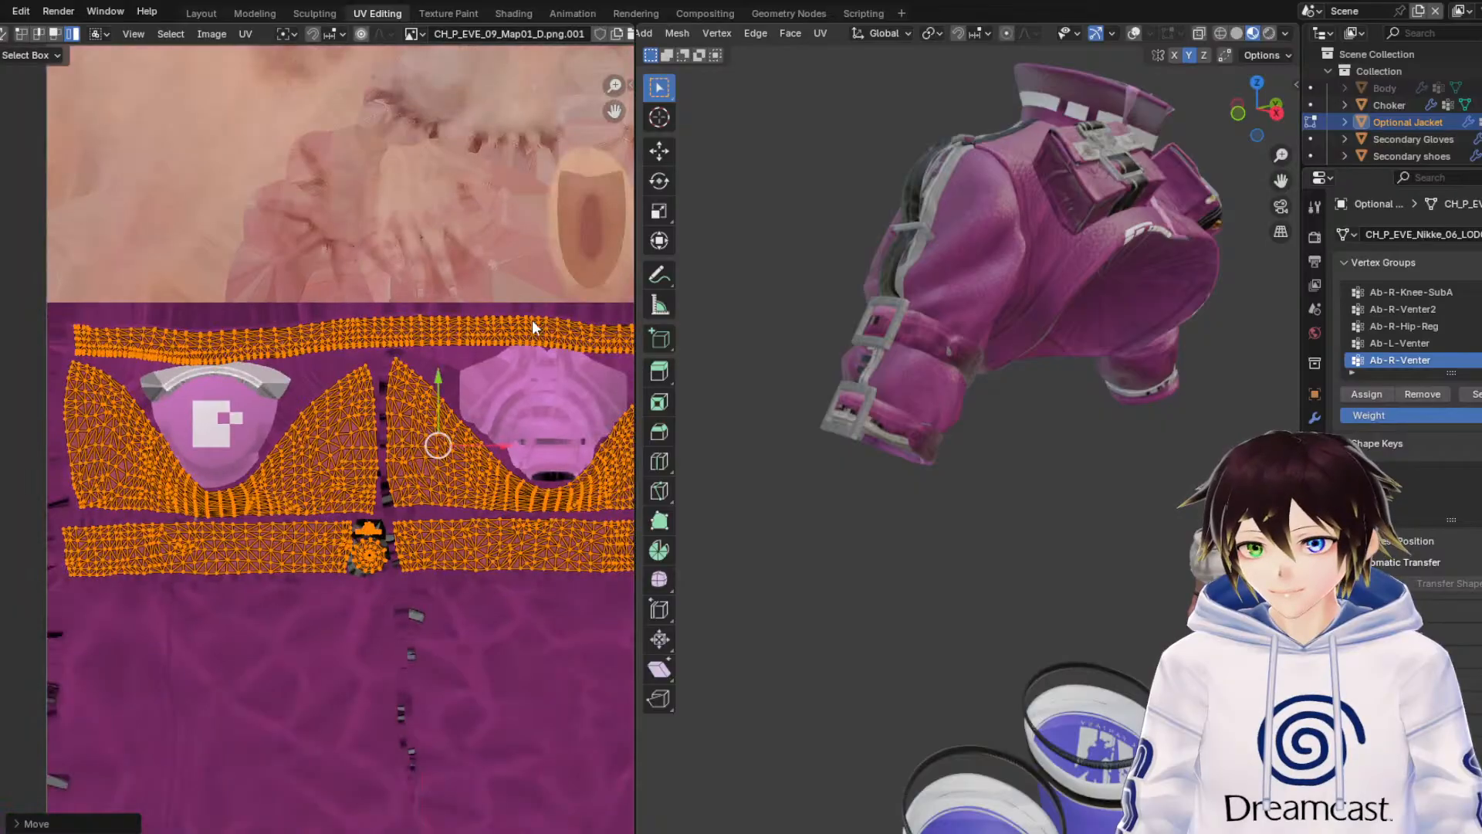
middle_click_drag(442, 499, 300, 526)
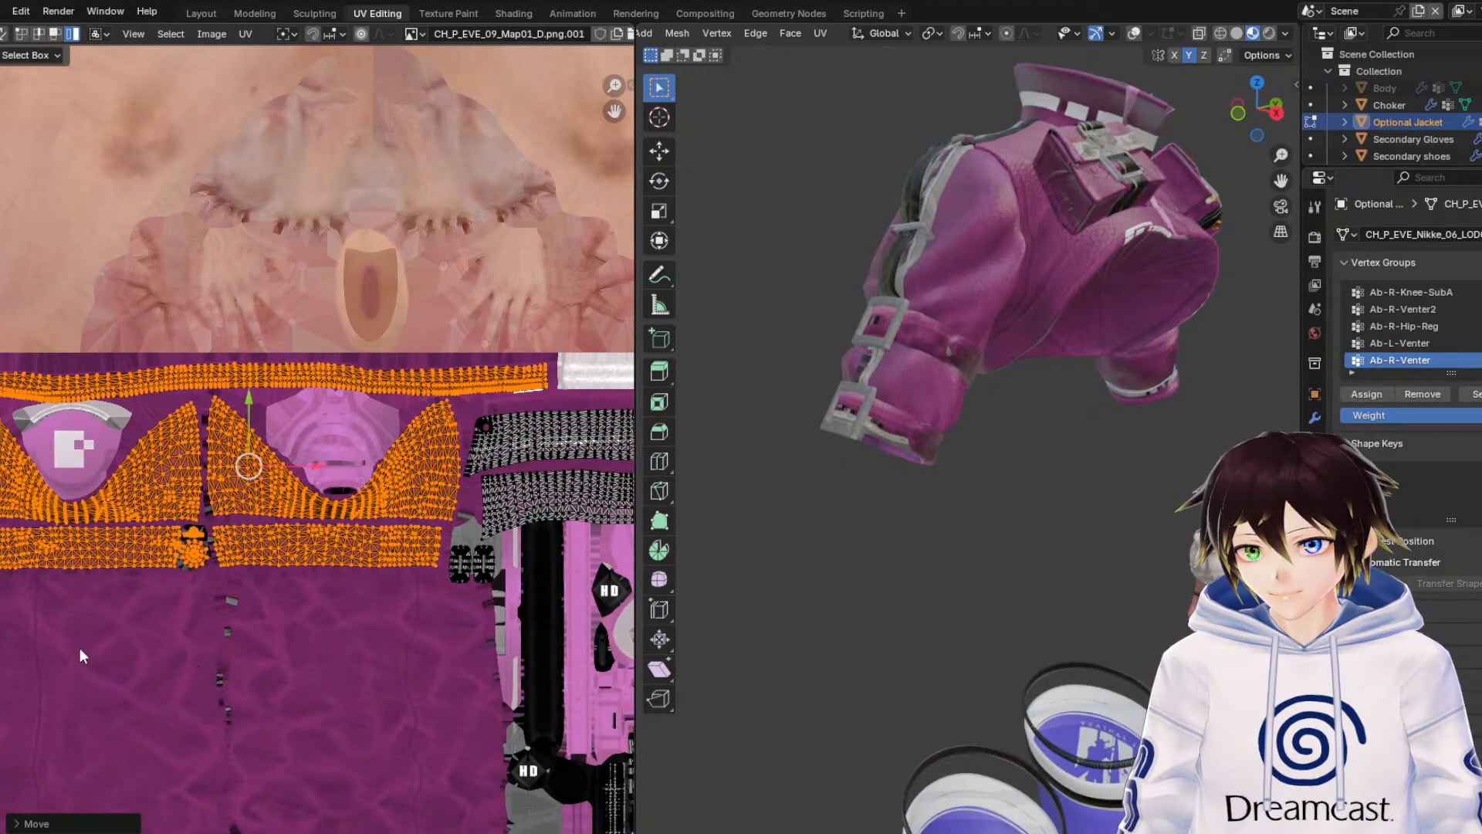
middle_click_drag(80, 647, 225, 590)
scroll(386, 464, "up", 5)
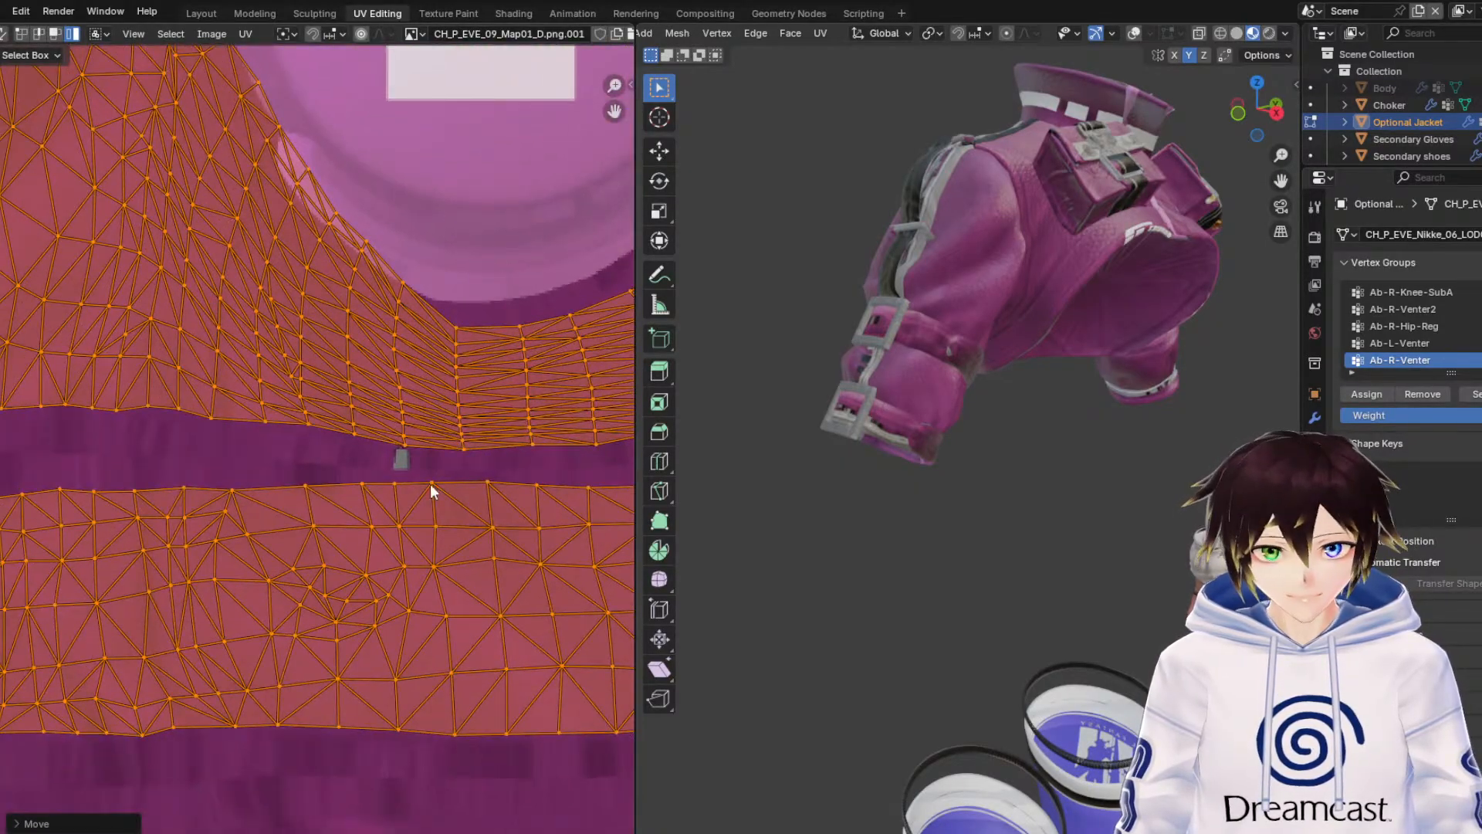
middle_click_drag(430, 488, 571, 365)
scroll(532, 441, "down", 2)
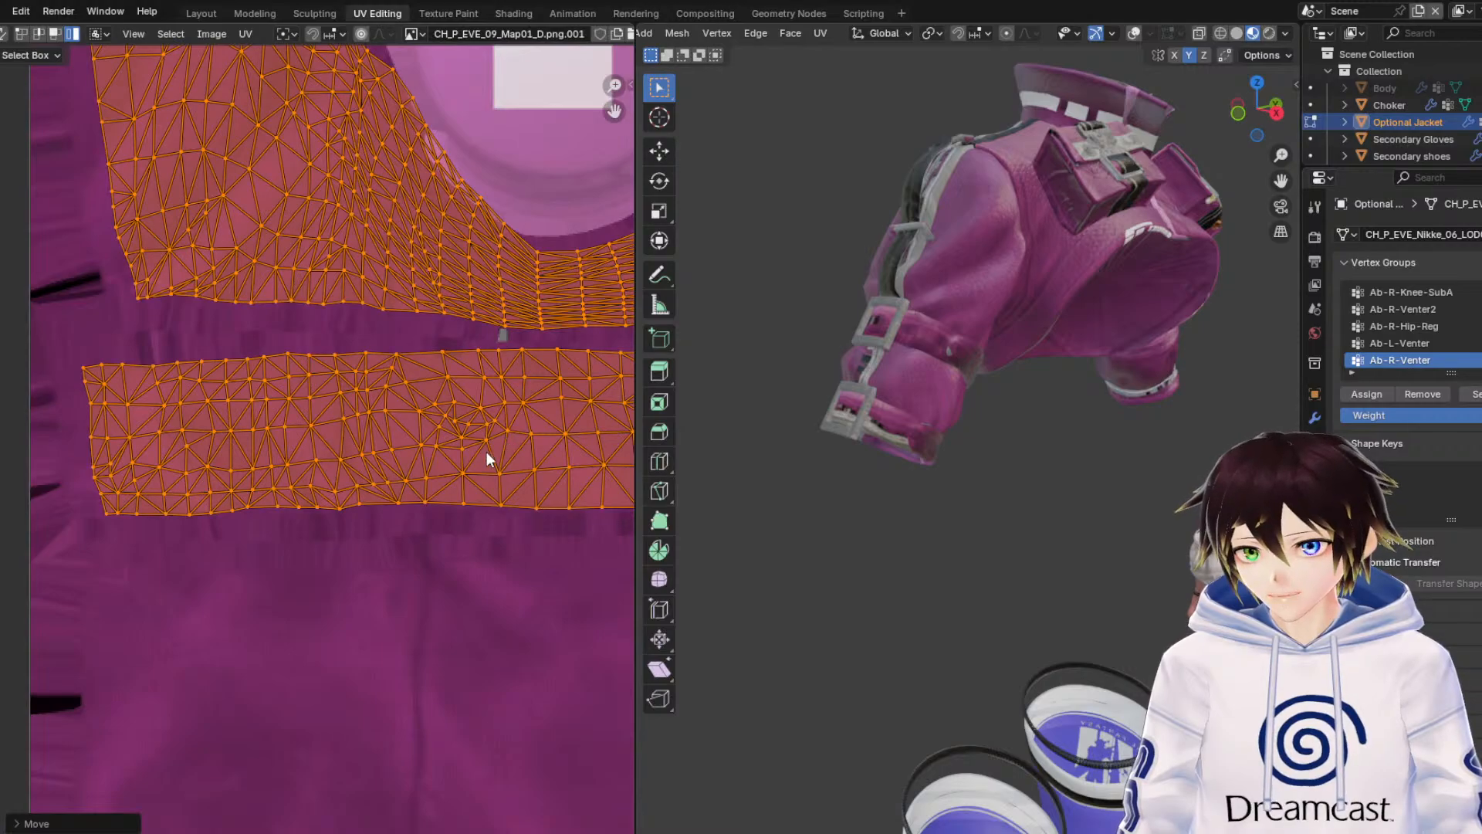
Scale the lower left strip island to about 0.98 and nudge it slightly downward.
left_click(486, 452)
middle_click_drag(618, 480, 94, 486)
scroll(56, 360, "up", 1)
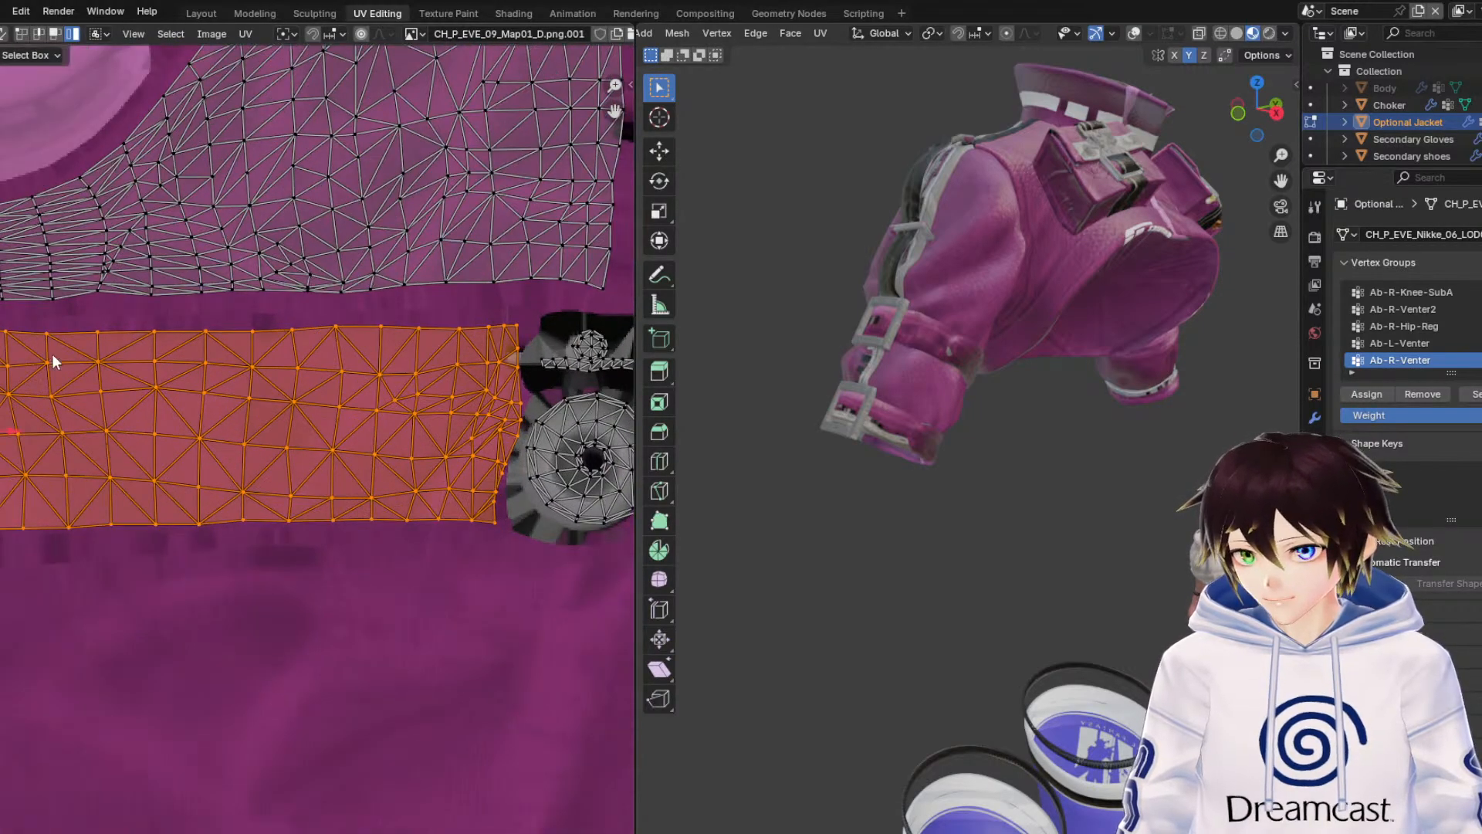
key("s")
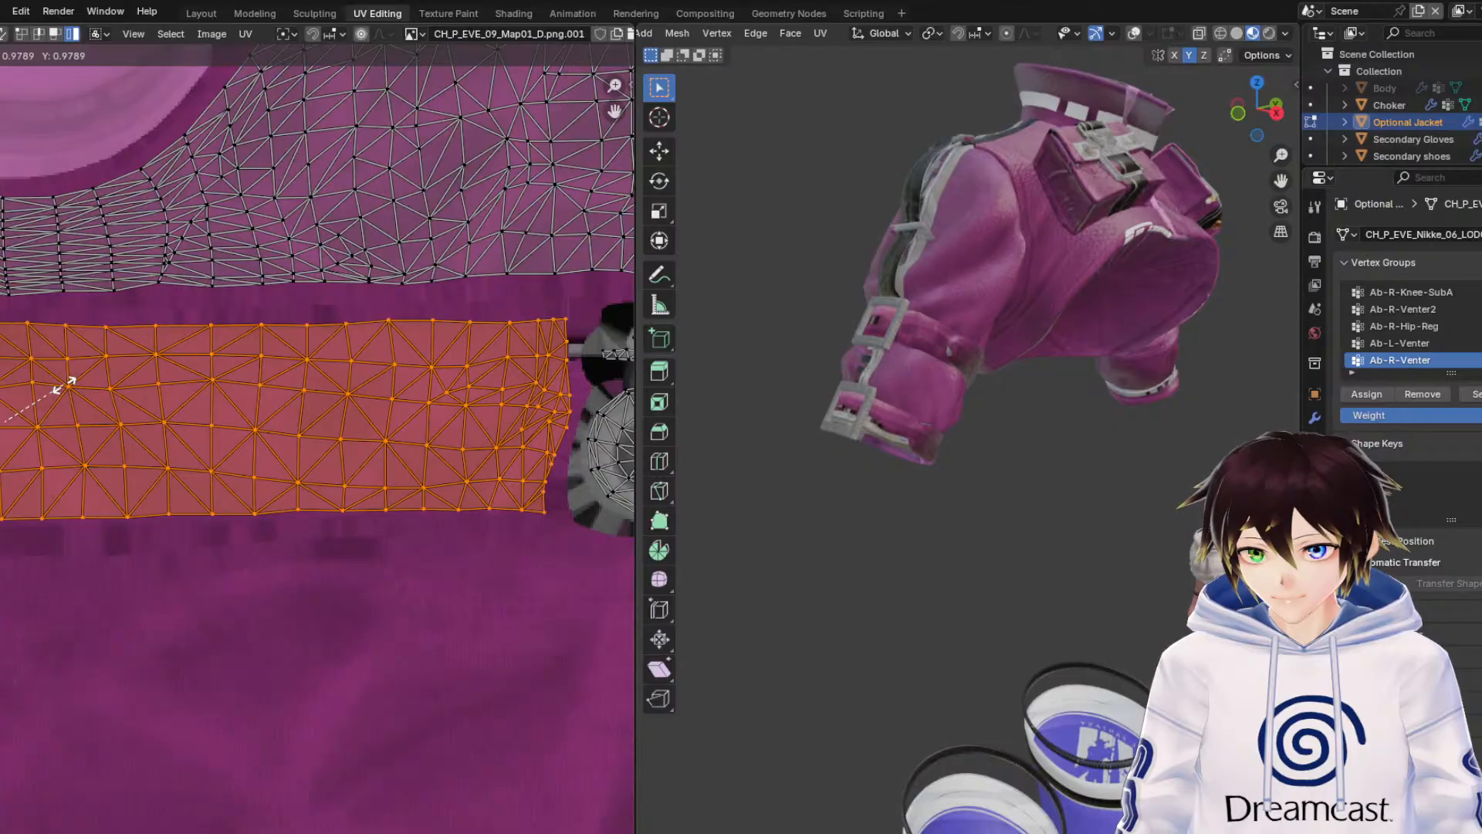
left_click(68, 381)
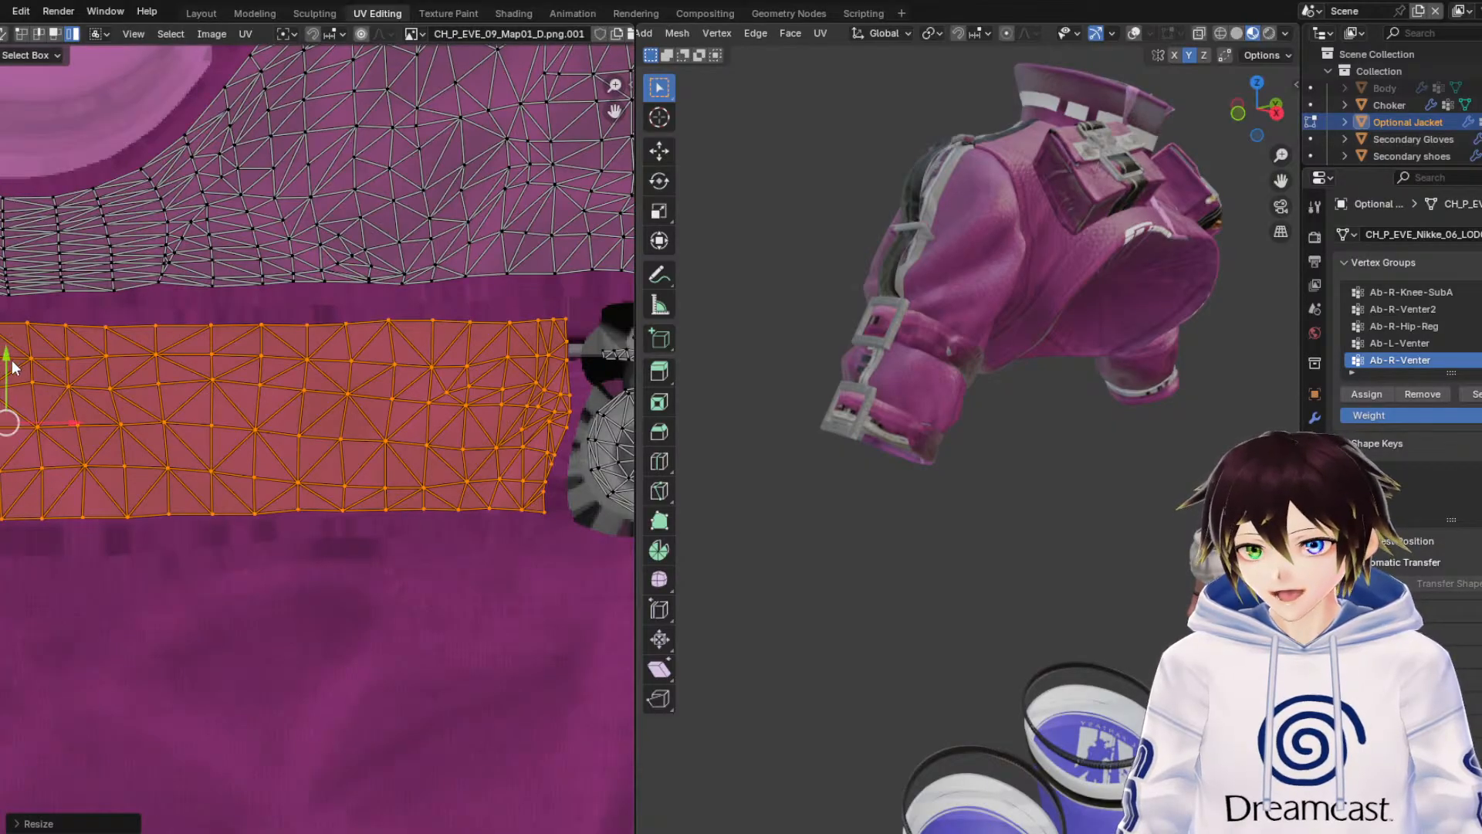
left_click_drag(11, 360, 14, 362)
Select the round ring island beside the strip and move it slightly left and down over the gray disc texture.
middle_click_drag(431, 381, 148, 386, "shift")
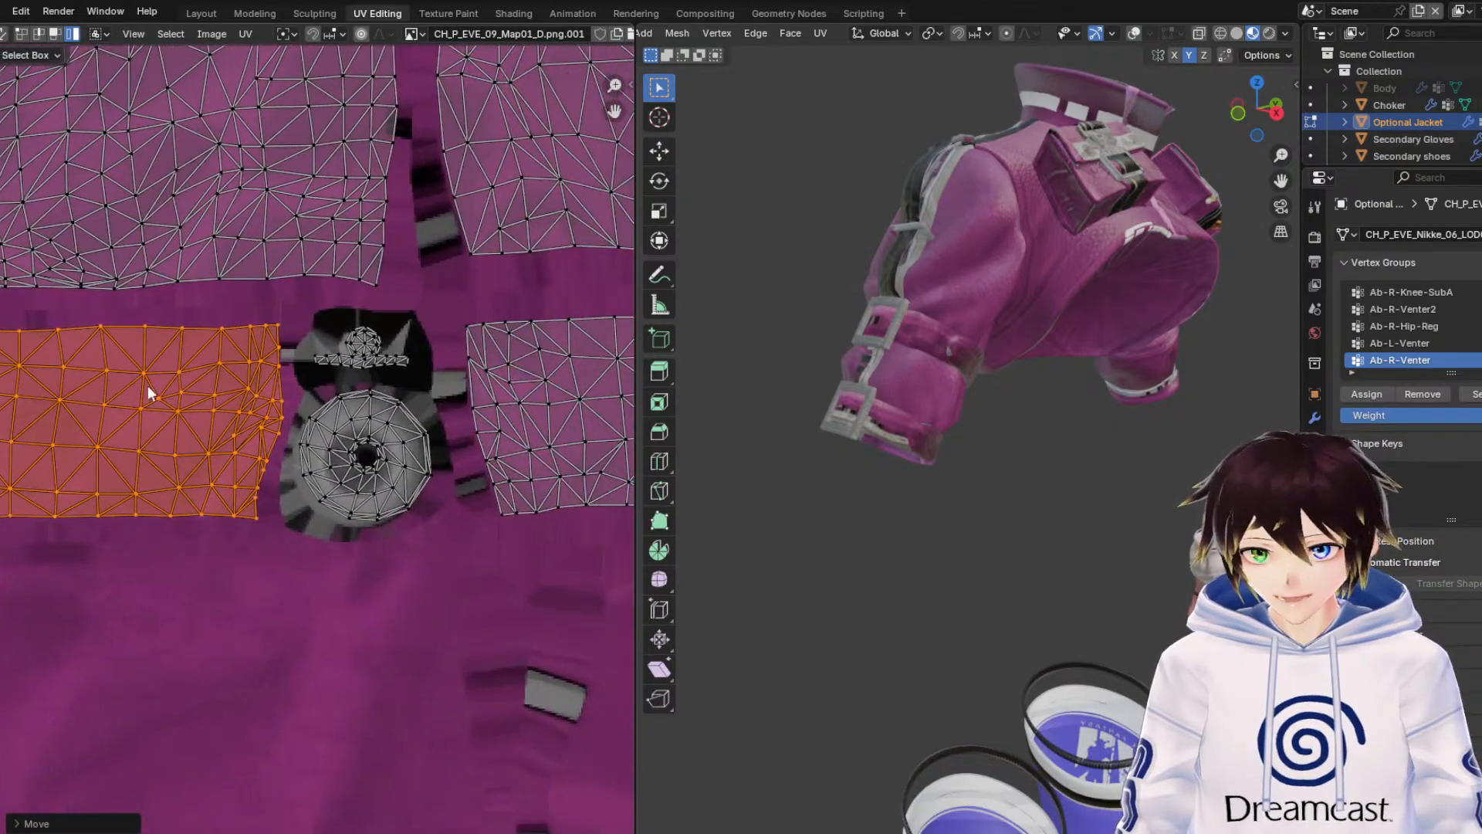
scroll(289, 453, "up", 3)
middle_click_drag(463, 447, 276, 457)
left_click_drag(413, 611, 73, 313)
left_click_drag(331, 573, 169, 395)
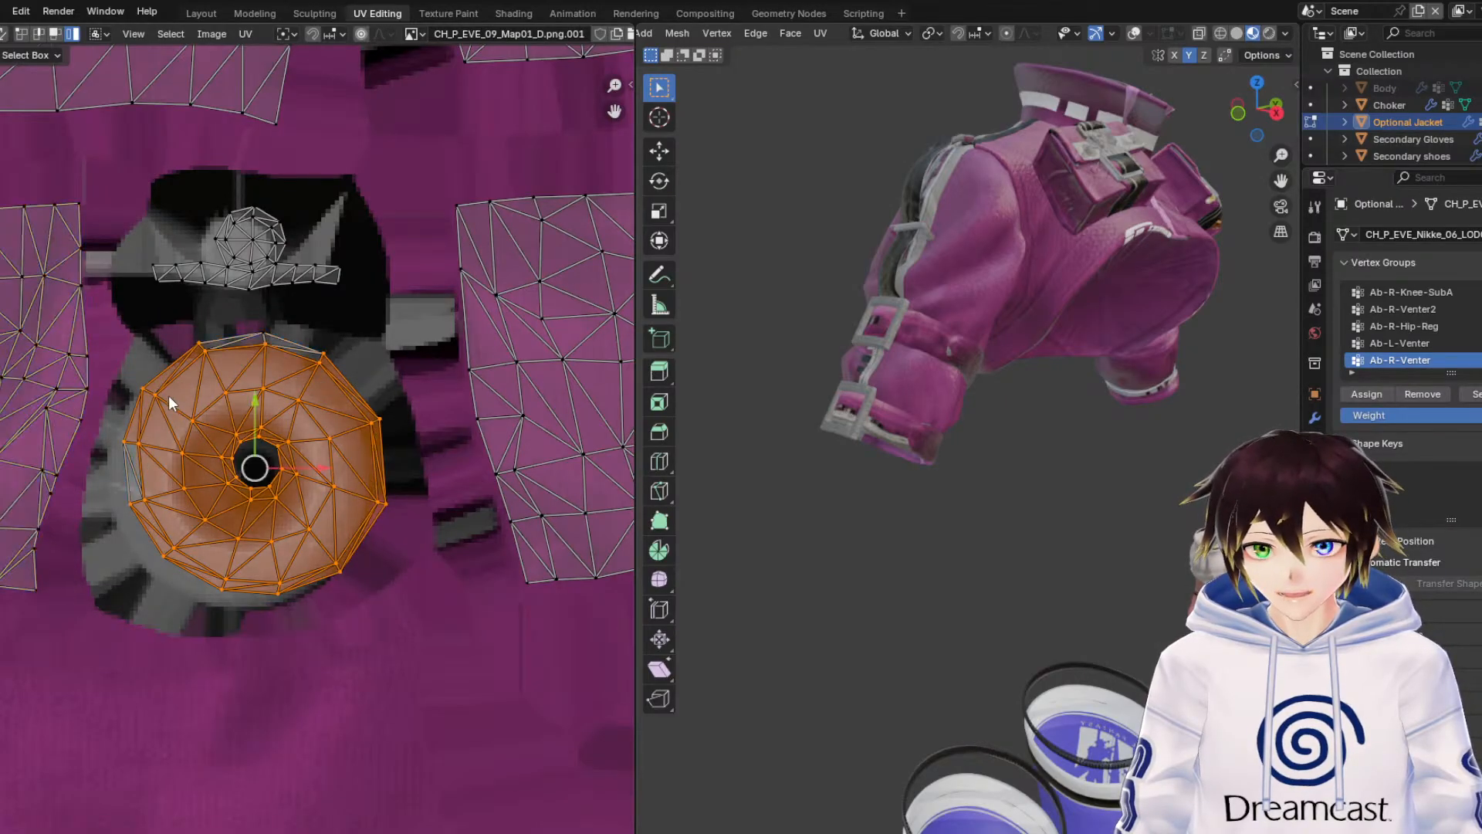
left_click_drag(436, 637, 108, 325)
key("g")
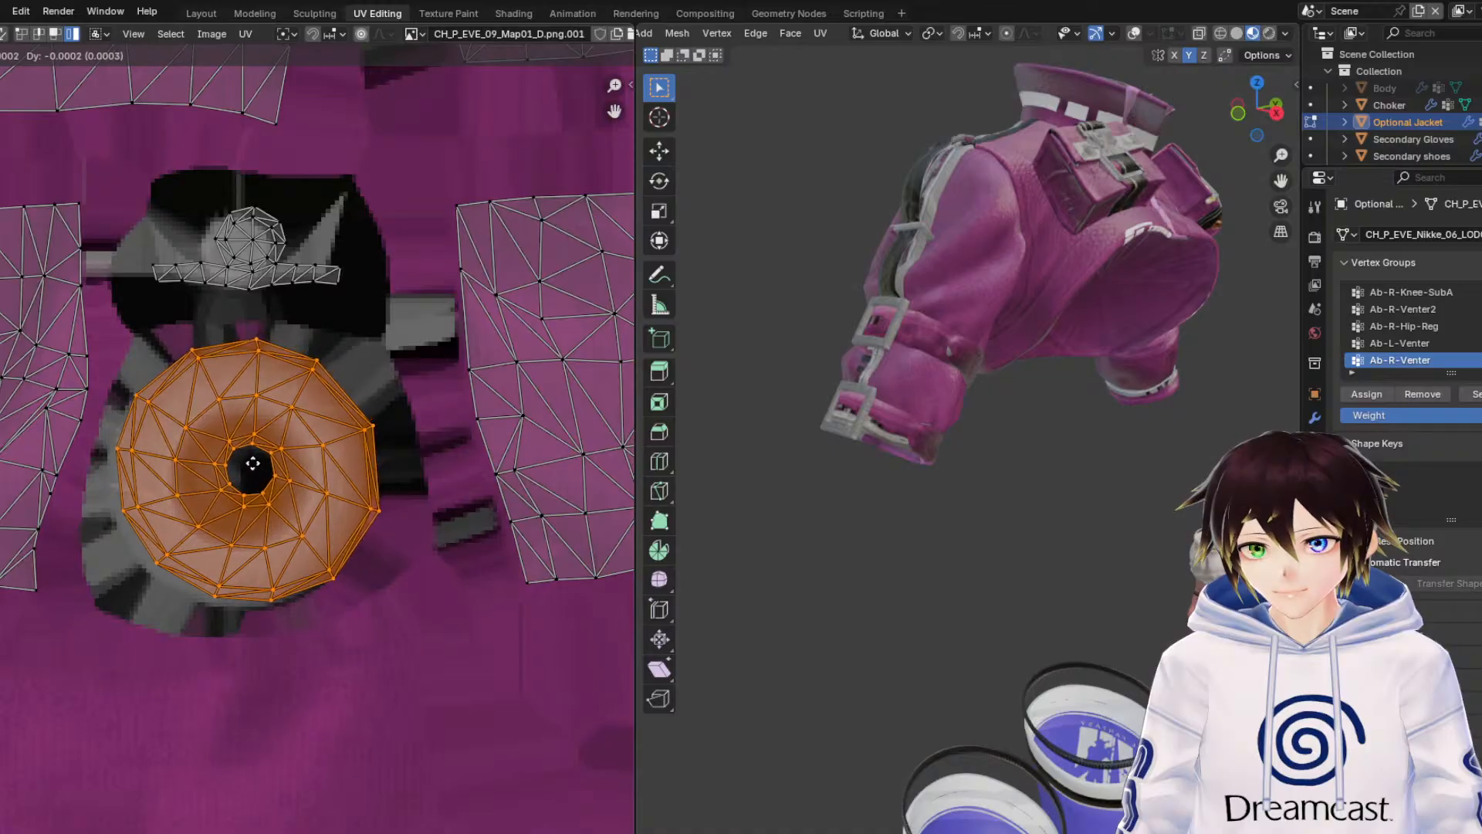
left_click(233, 473)
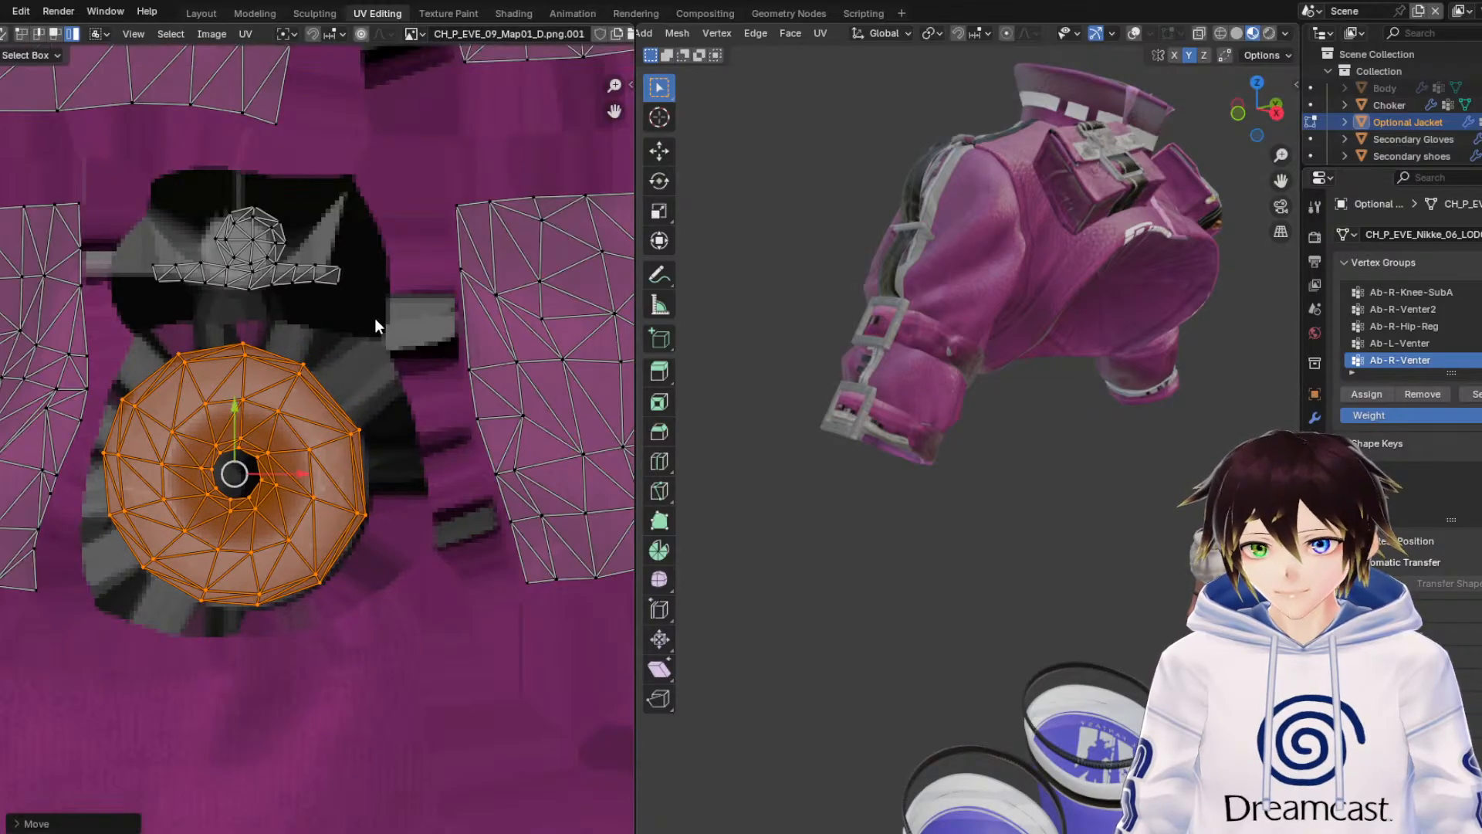
Move the small round button island with its jagged strip slightly left and scale it down a little.
left_click(267, 244)
key("g")
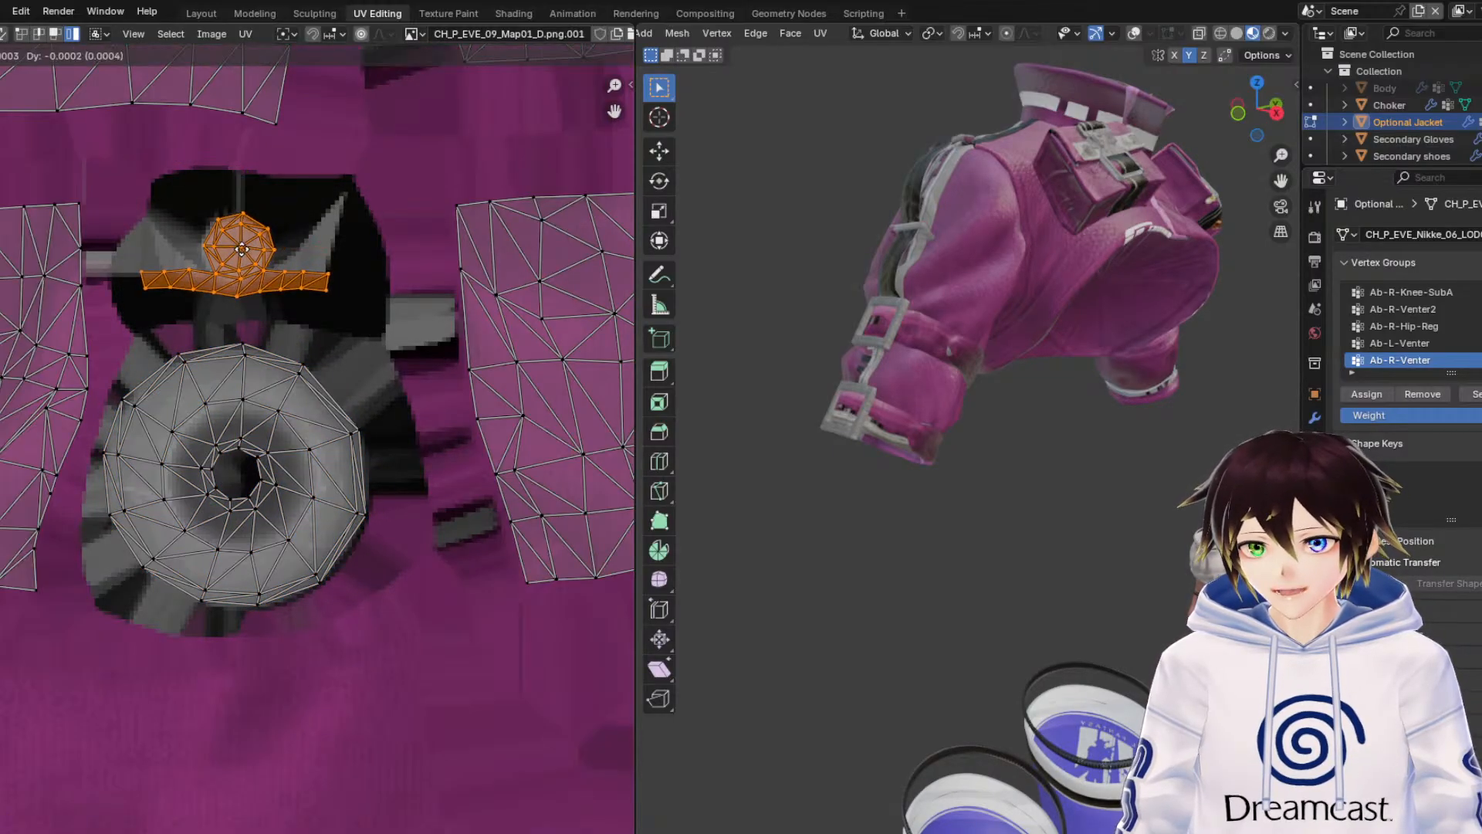
left_click(252, 254)
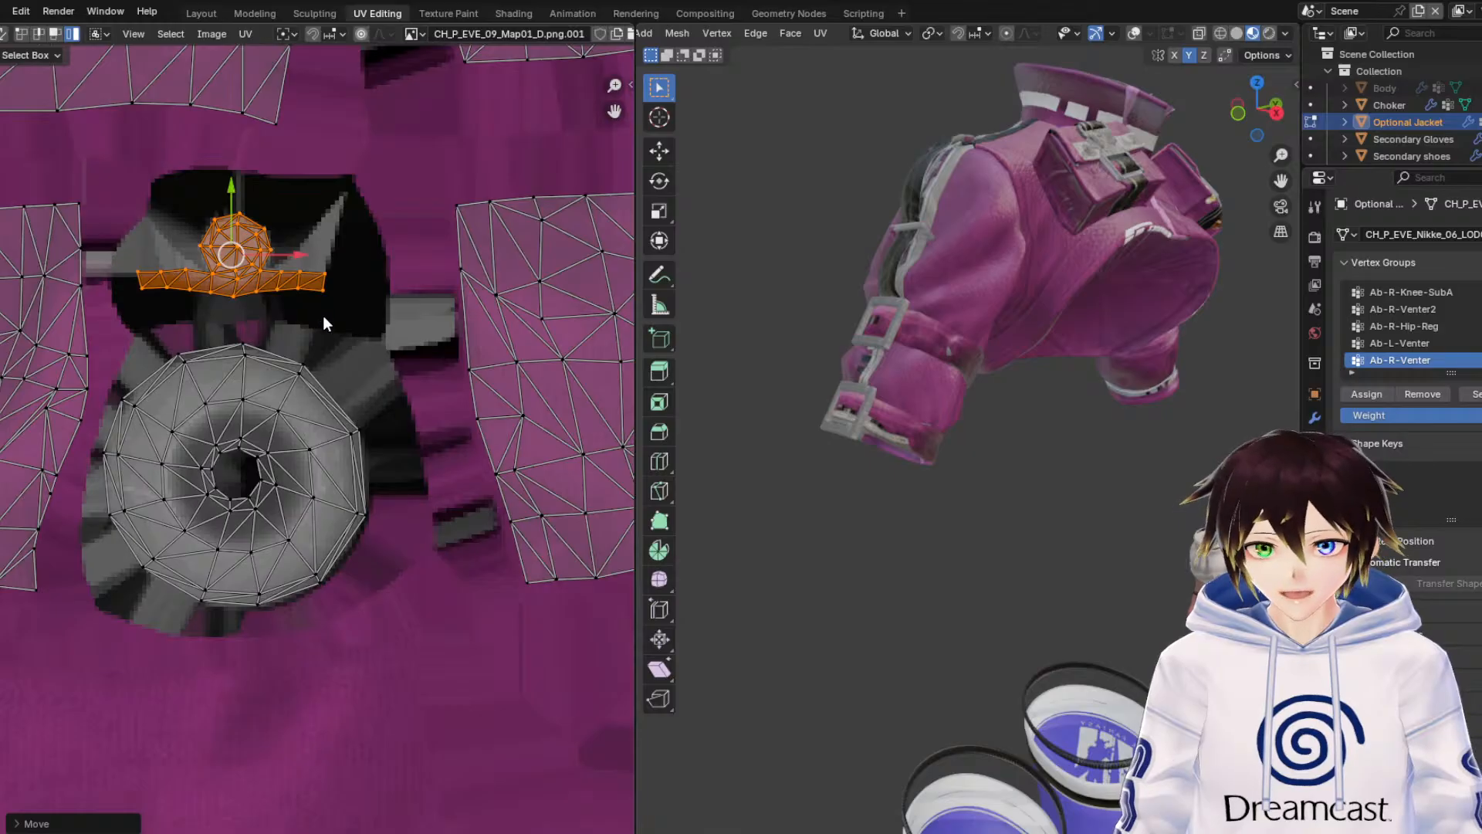
middle_click_drag(856, 227, 1024, 218)
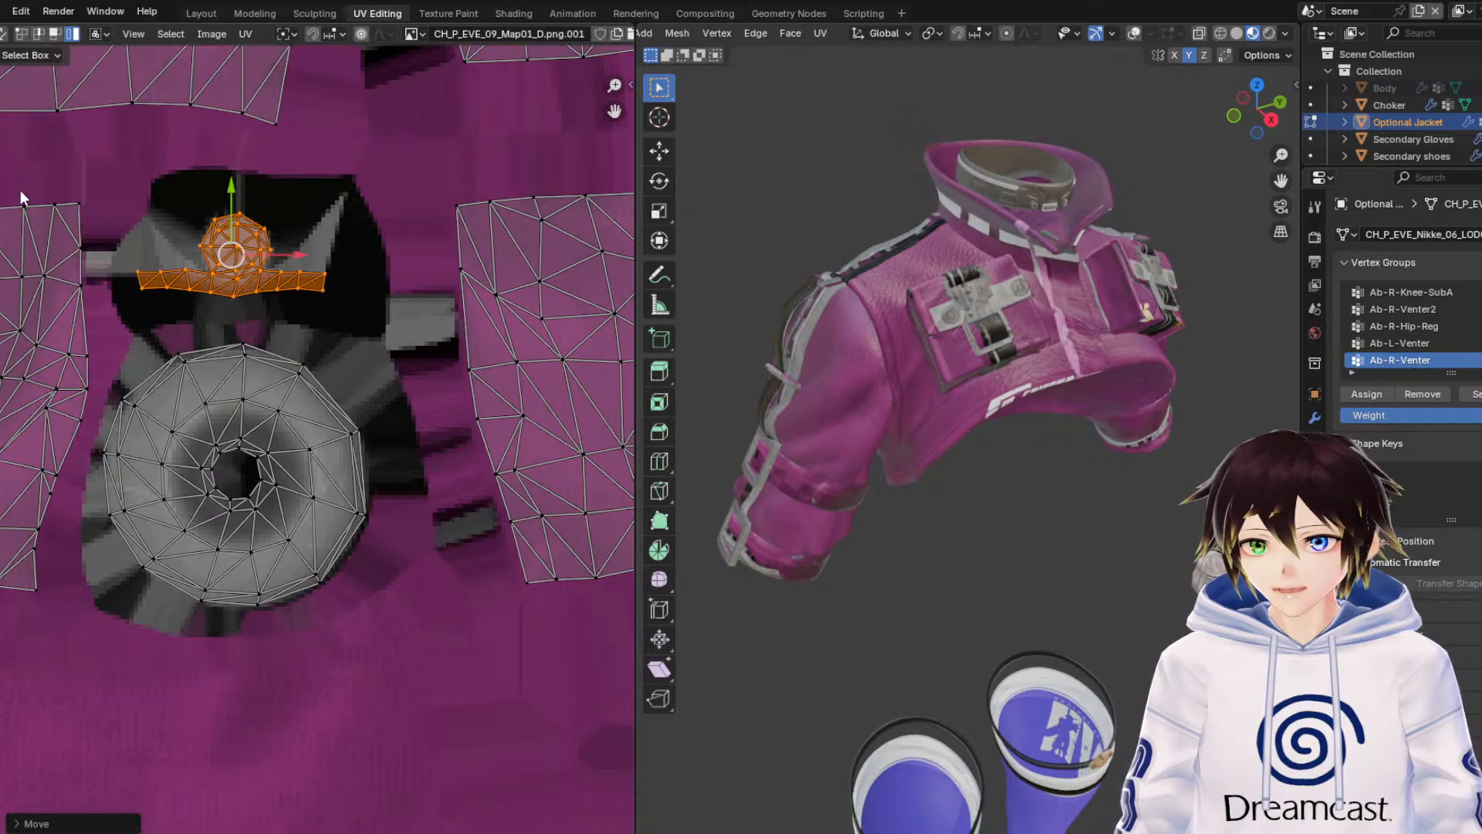
key("s")
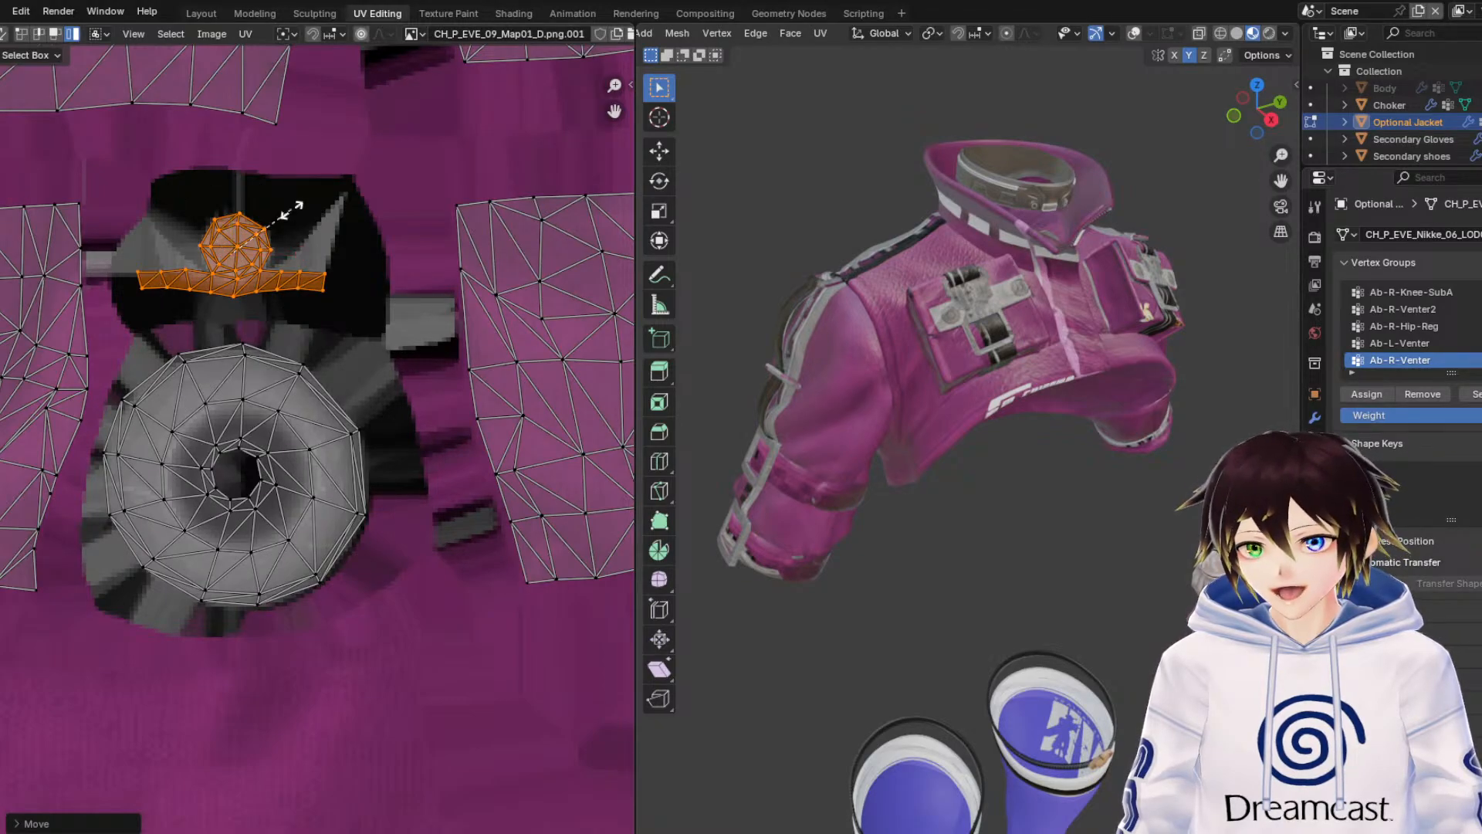
left_click(290, 210)
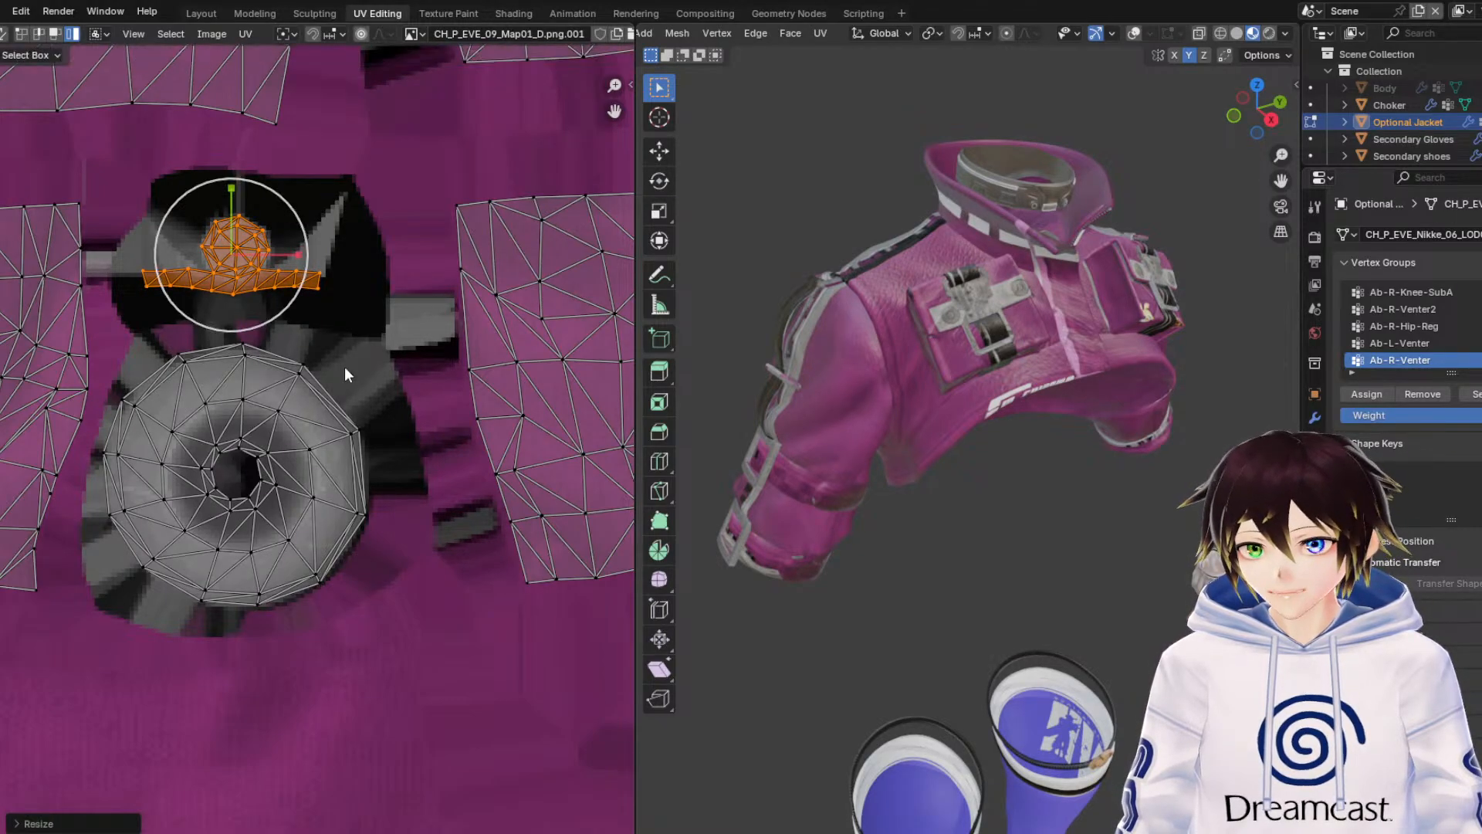
Scale the round ring island down slightly and reposition it to center on the disc texture's dark hole.
left_click_drag(413, 652, 95, 331)
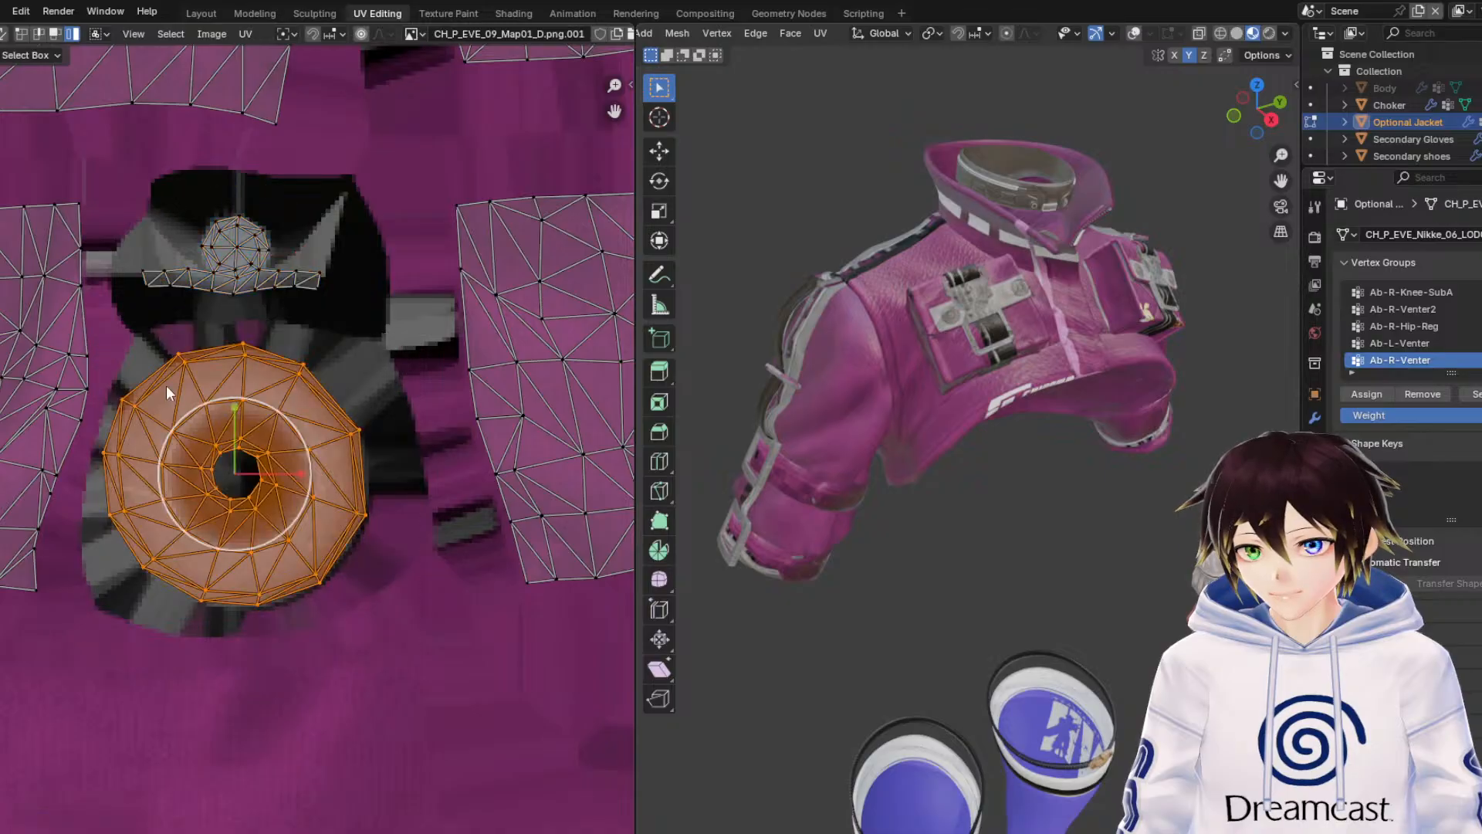
key("s")
left_click(63, 350)
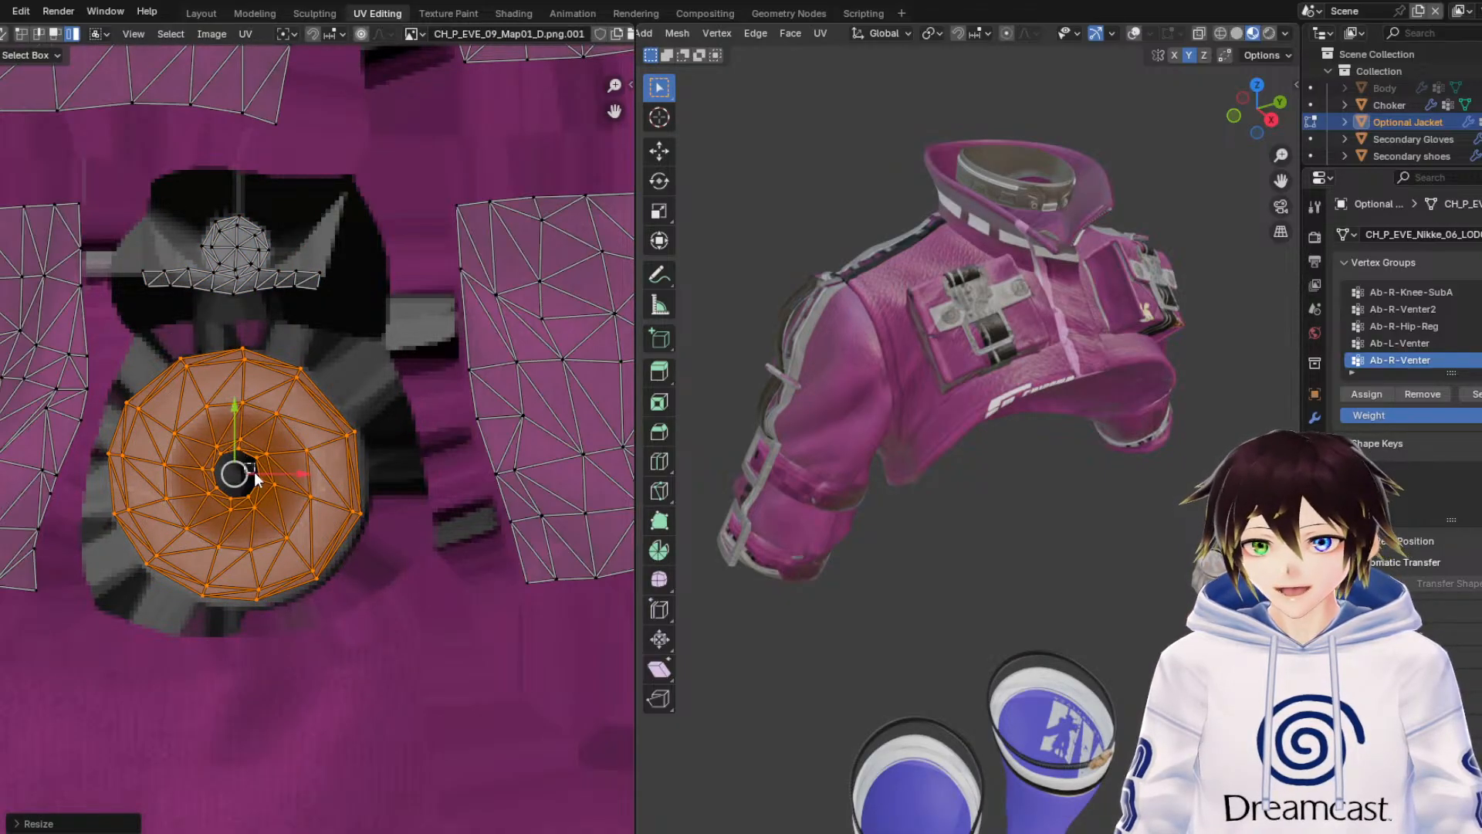
left_click(347, 569)
left_click_drag(443, 649, 99, 327)
key("g")
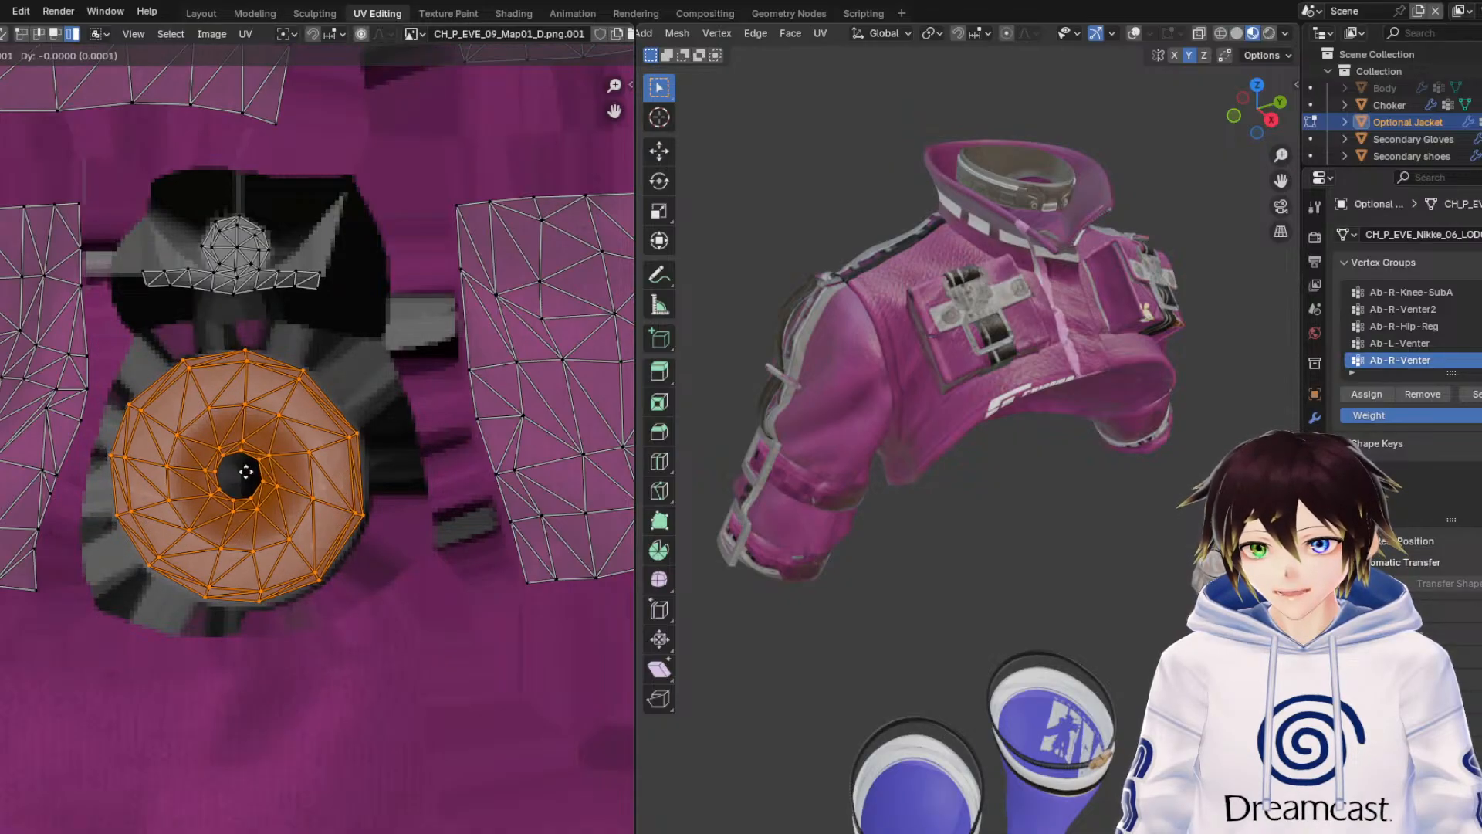
left_click(246, 464)
Check how the long lower strip island and the large curved island above it line up with the jacket texture.
scroll(246, 421, "down", 3)
middle_click_drag(340, 420, 11, 385)
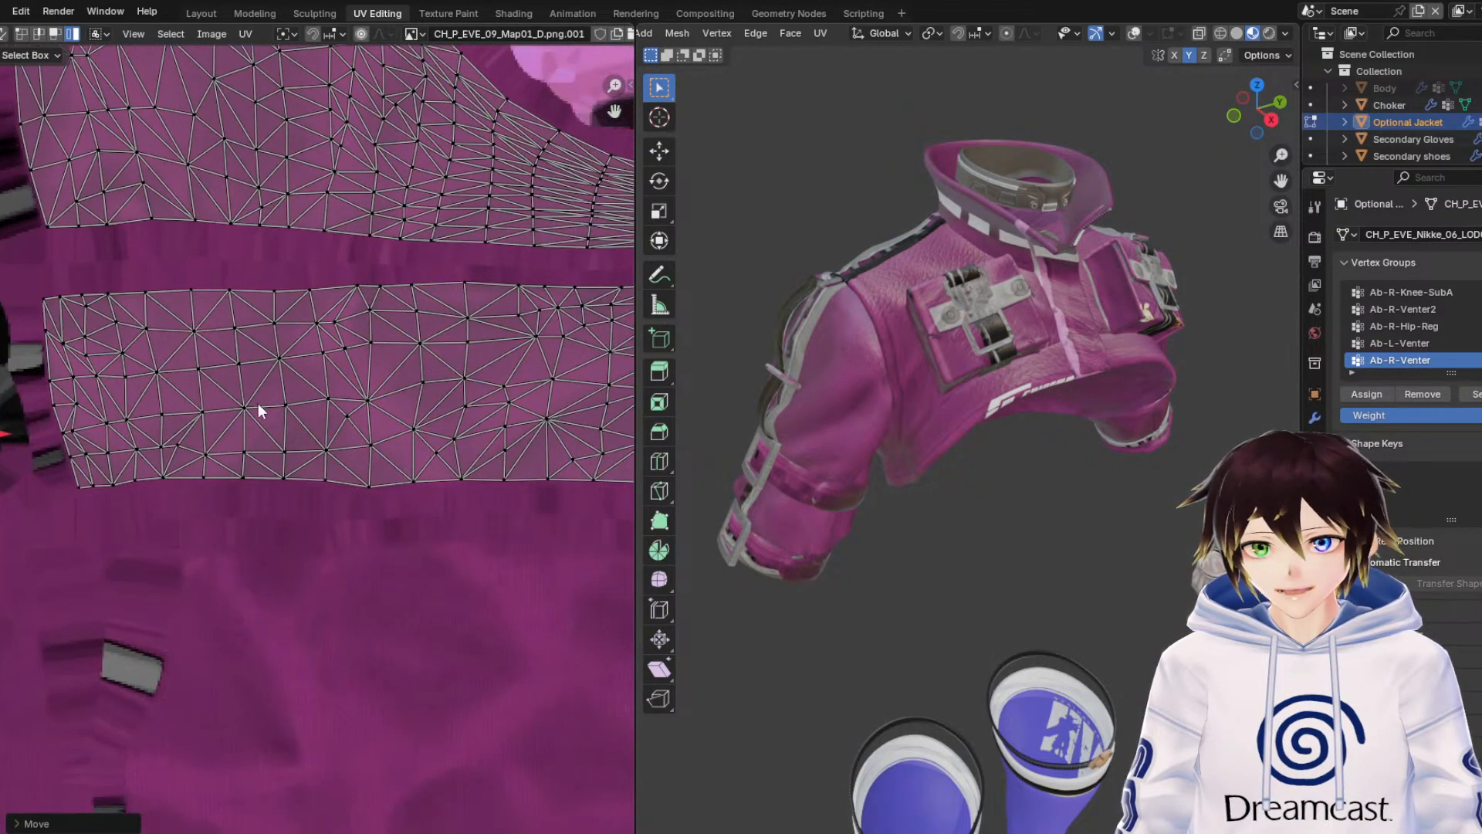
left_click(258, 403)
middle_click_drag(410, 393, 17, 361)
scroll(317, 398, "up", 1)
middle_click_drag(319, 402, 106, 574)
scroll(165, 551, "down", 3)
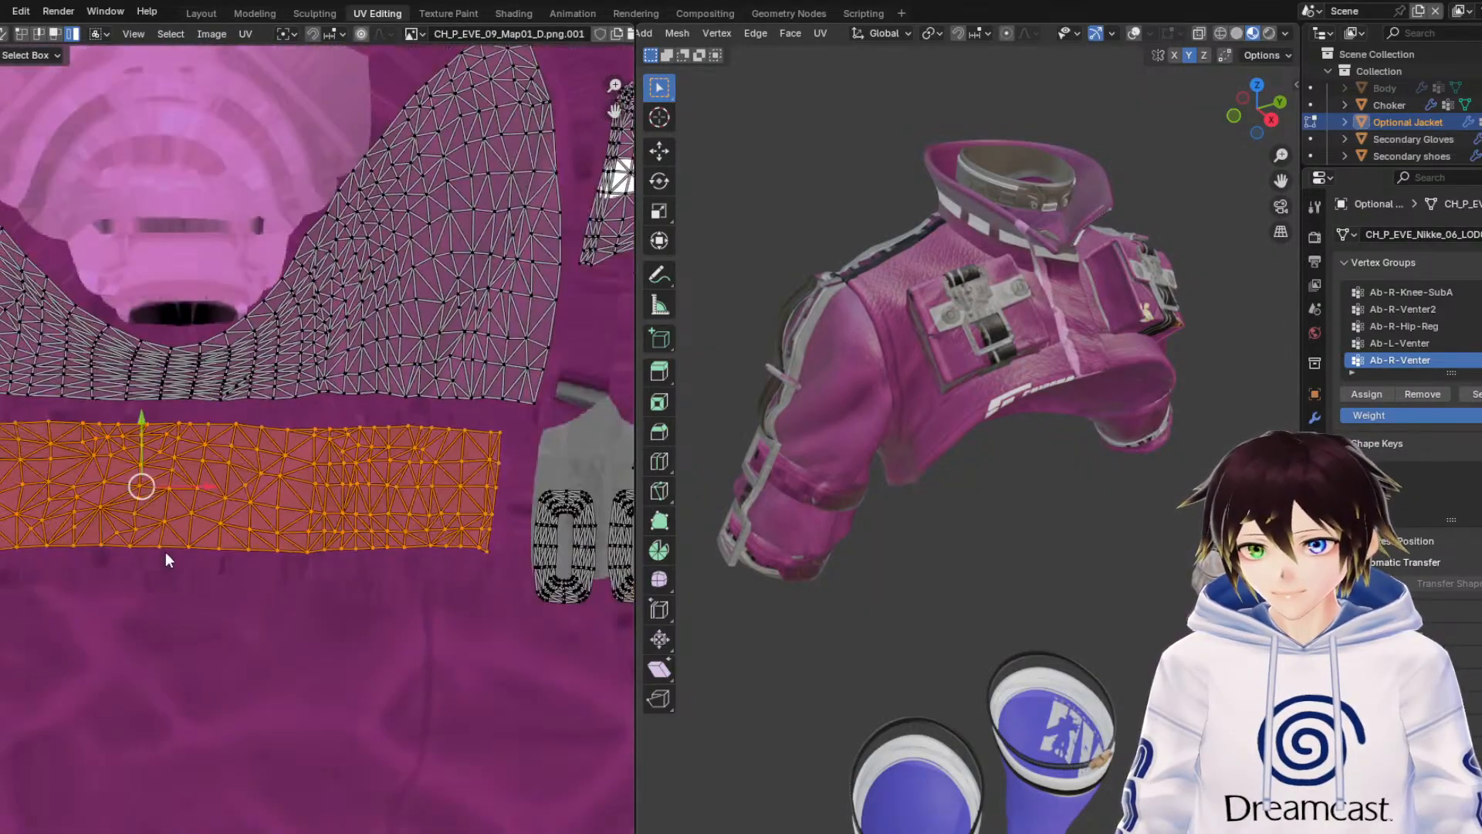
left_click(339, 378)
scroll(182, 382, "up", 2)
middle_click_drag(181, 382, 429, 448)
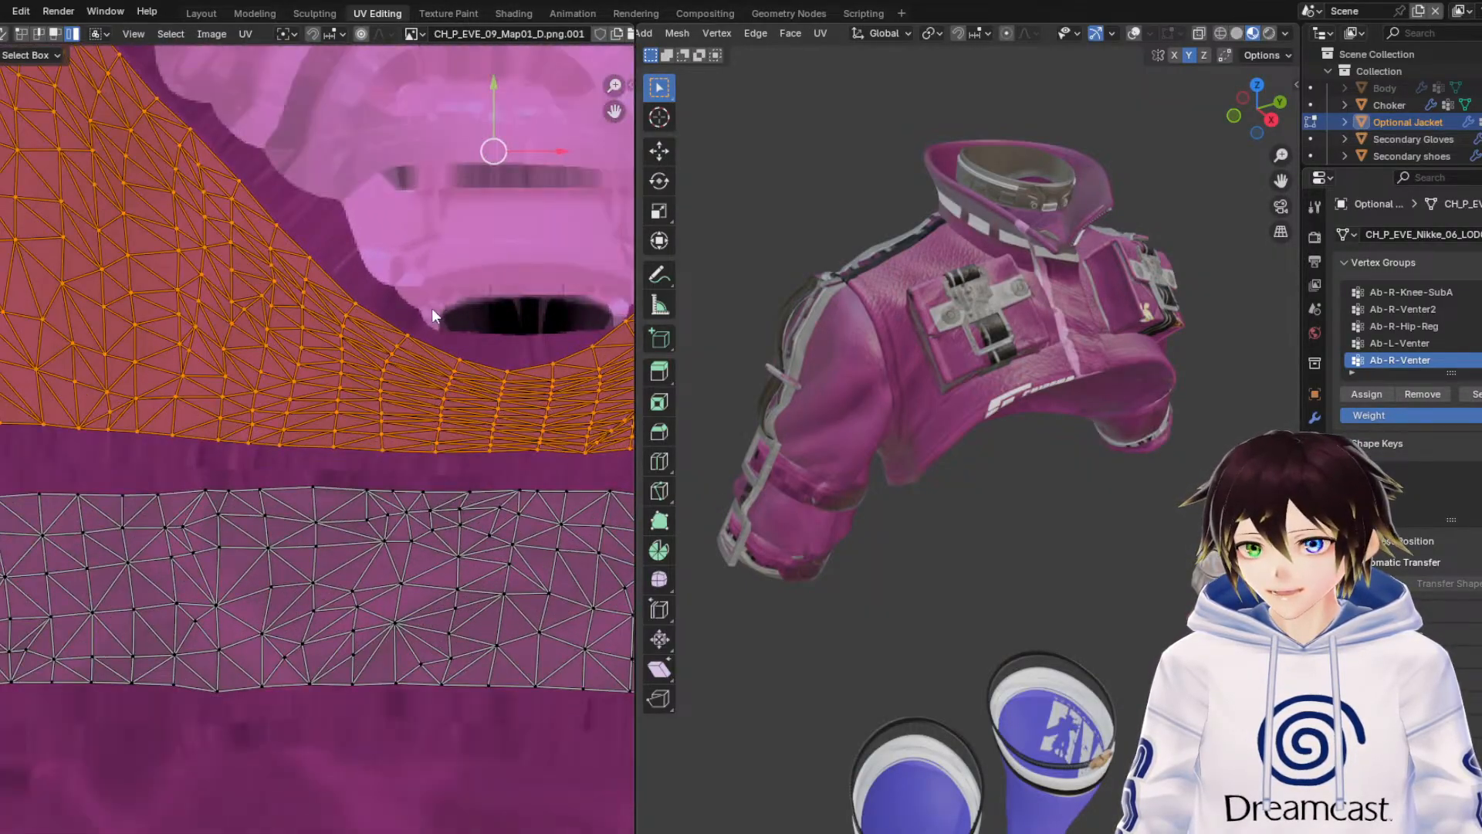
middle_click_drag(225, 307, 580, 562)
middle_click_drag(153, 522, 296, 539)
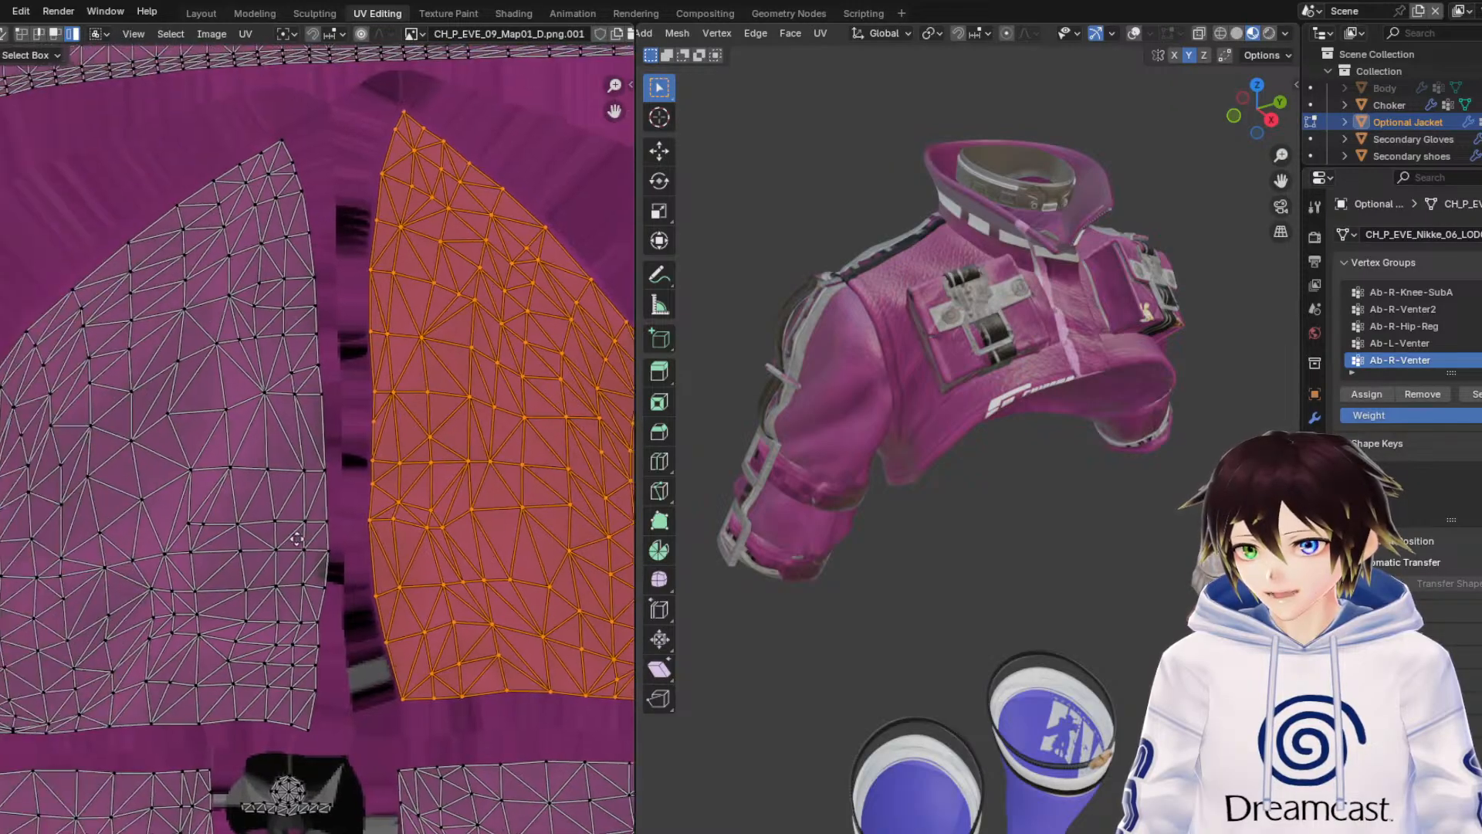
Select the large curved island around the round patch with the white square logo and move it slightly left along X.
left_click(161, 552)
middle_click_drag(160, 551, 763, 379)
middle_click_drag(144, 464, 350, 471)
left_click_drag(564, 273, 539, 281)
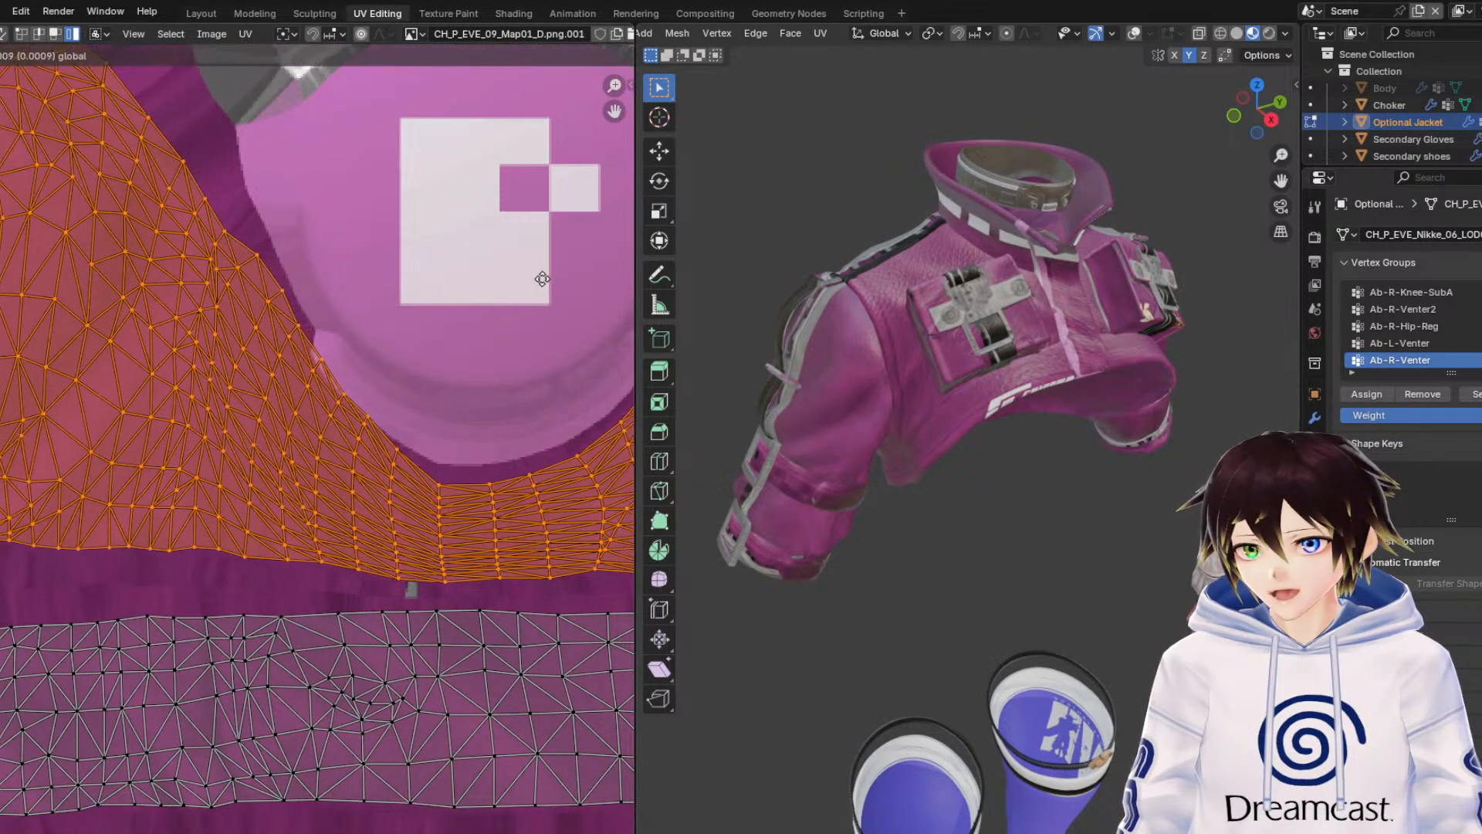
scroll(315, 321, "down", 2)
middle_click_drag(320, 325, 419, 340)
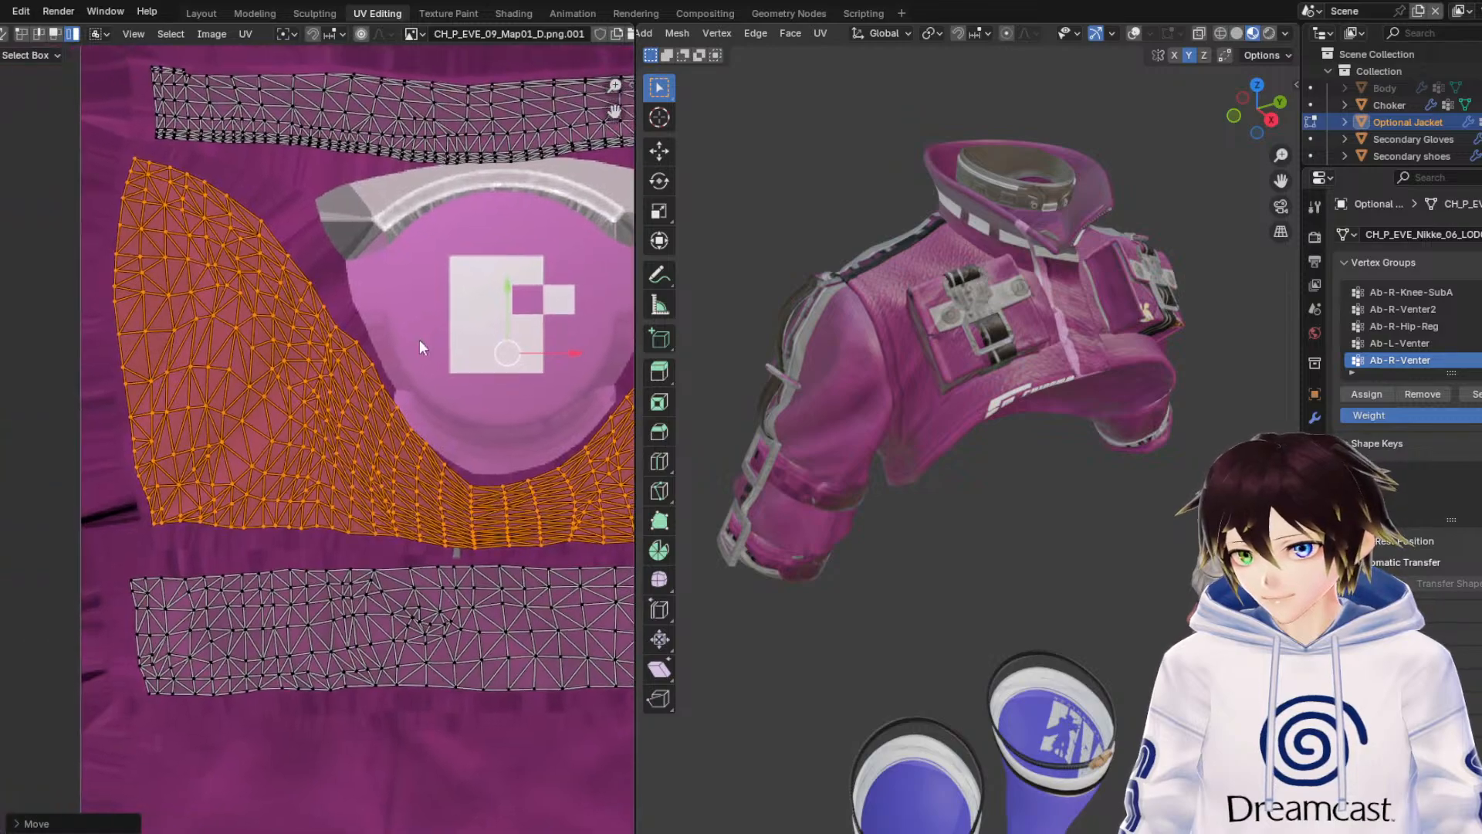
Scale the curved island around the white square logo slightly and nudge it a little left along X.
scroll(347, 337, "up", 1)
middle_click_drag(606, 327, 144, 368)
key("s")
left_click(344, 332)
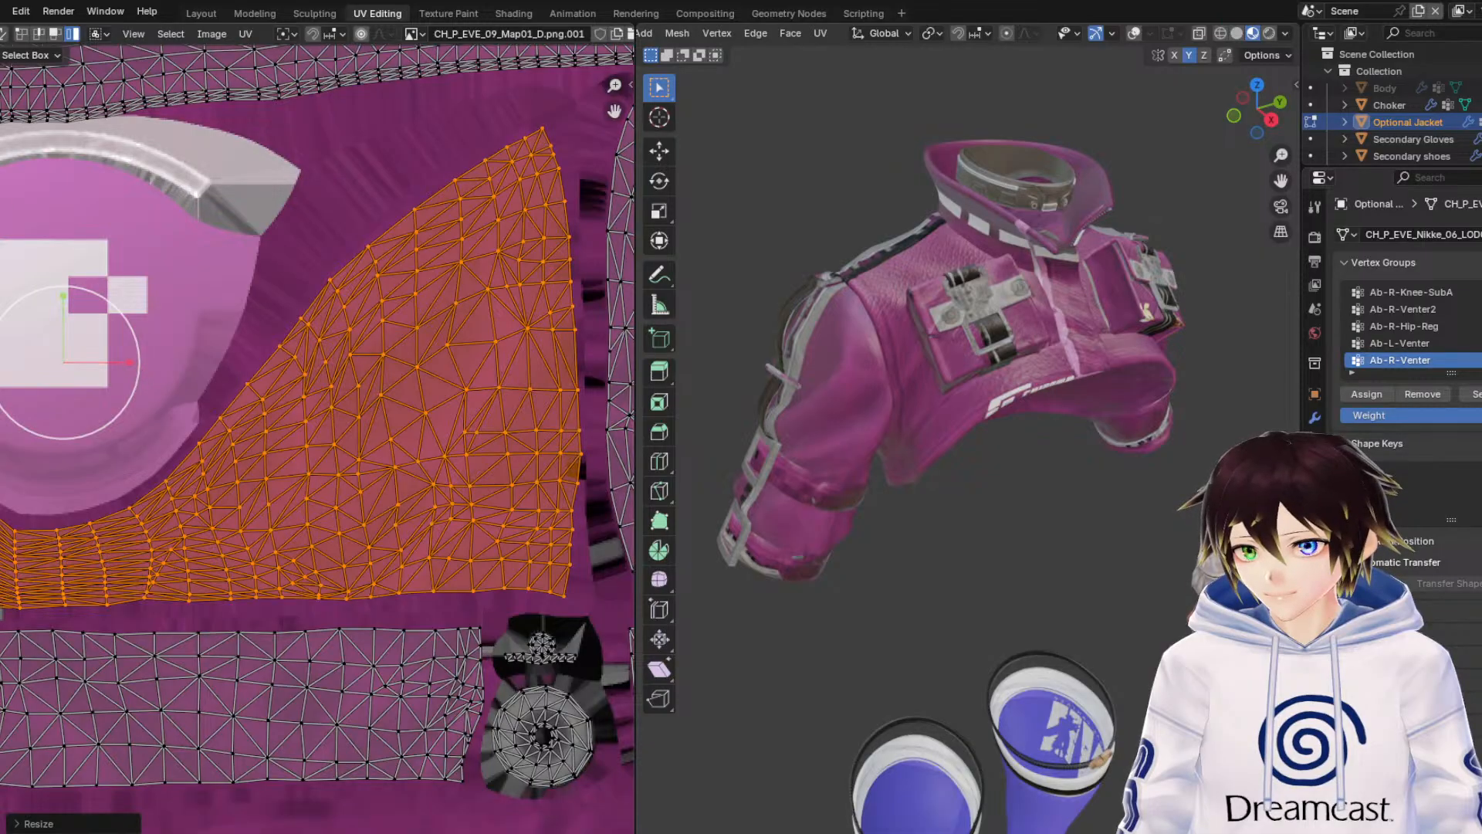
key("g")
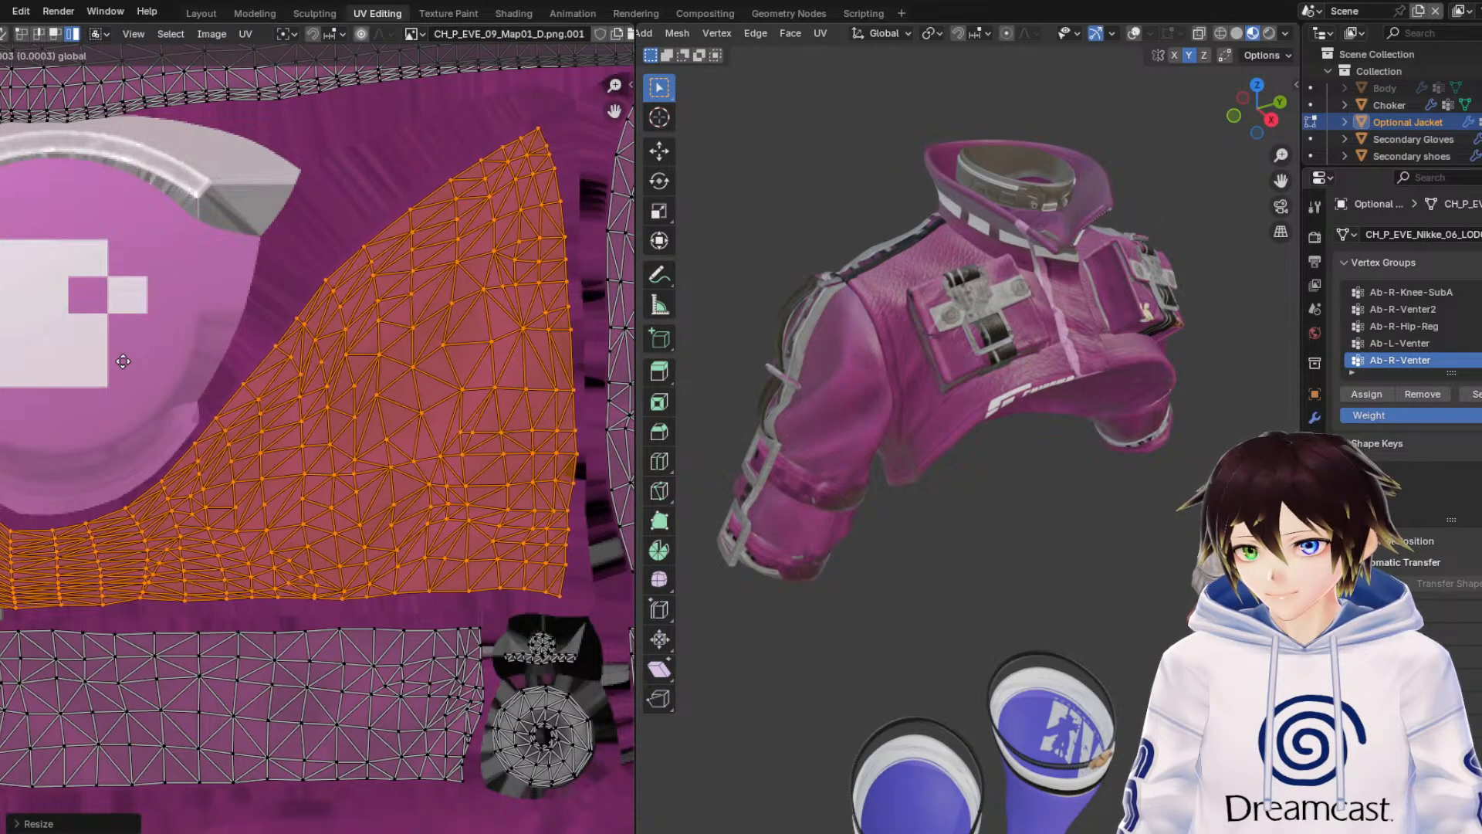
left_click(122, 362)
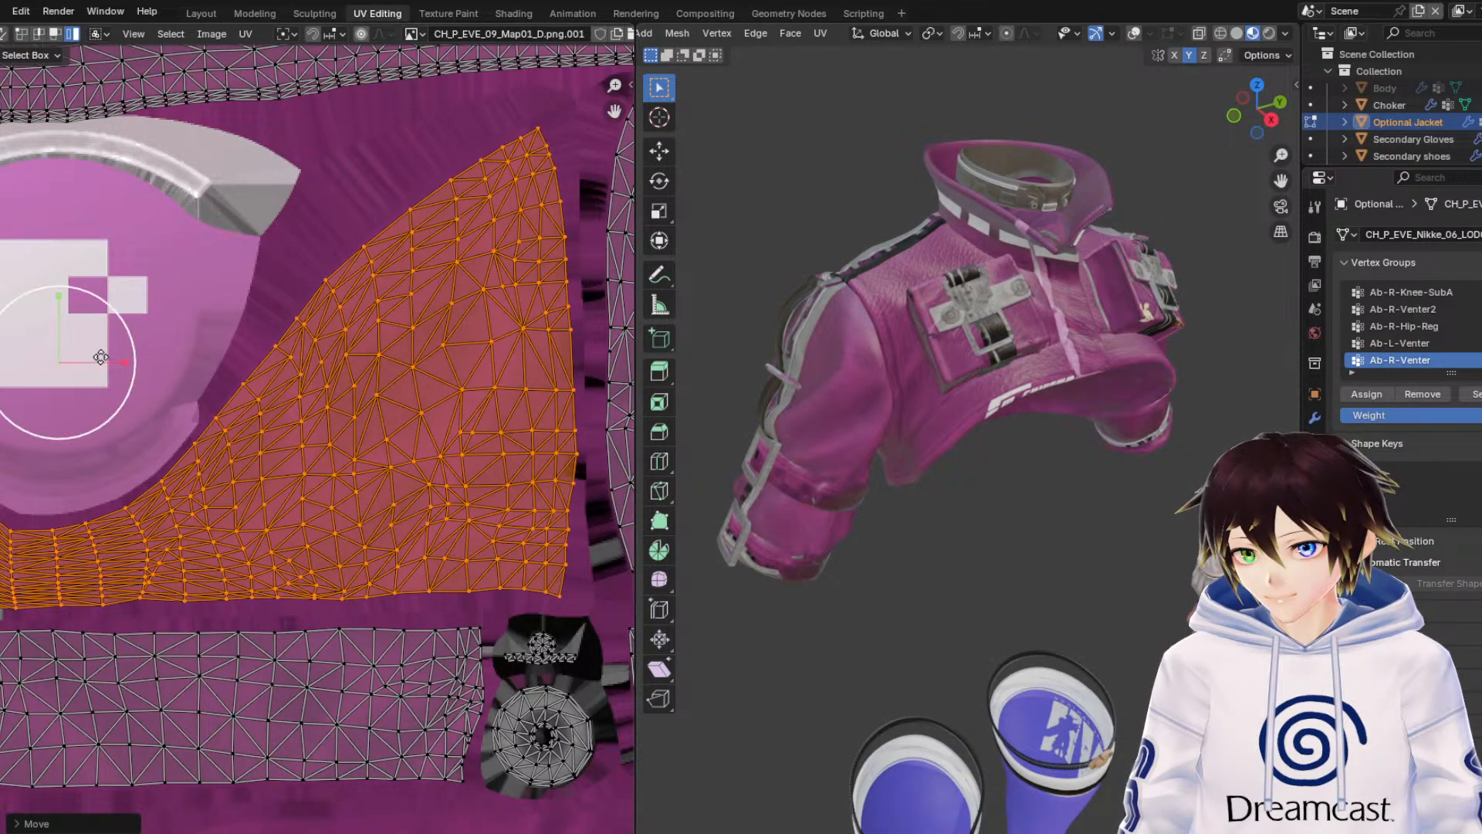
Narrow the same curved island by scaling it to about 0.98 along the X axis.
left_click_drag(111, 364, 108, 364)
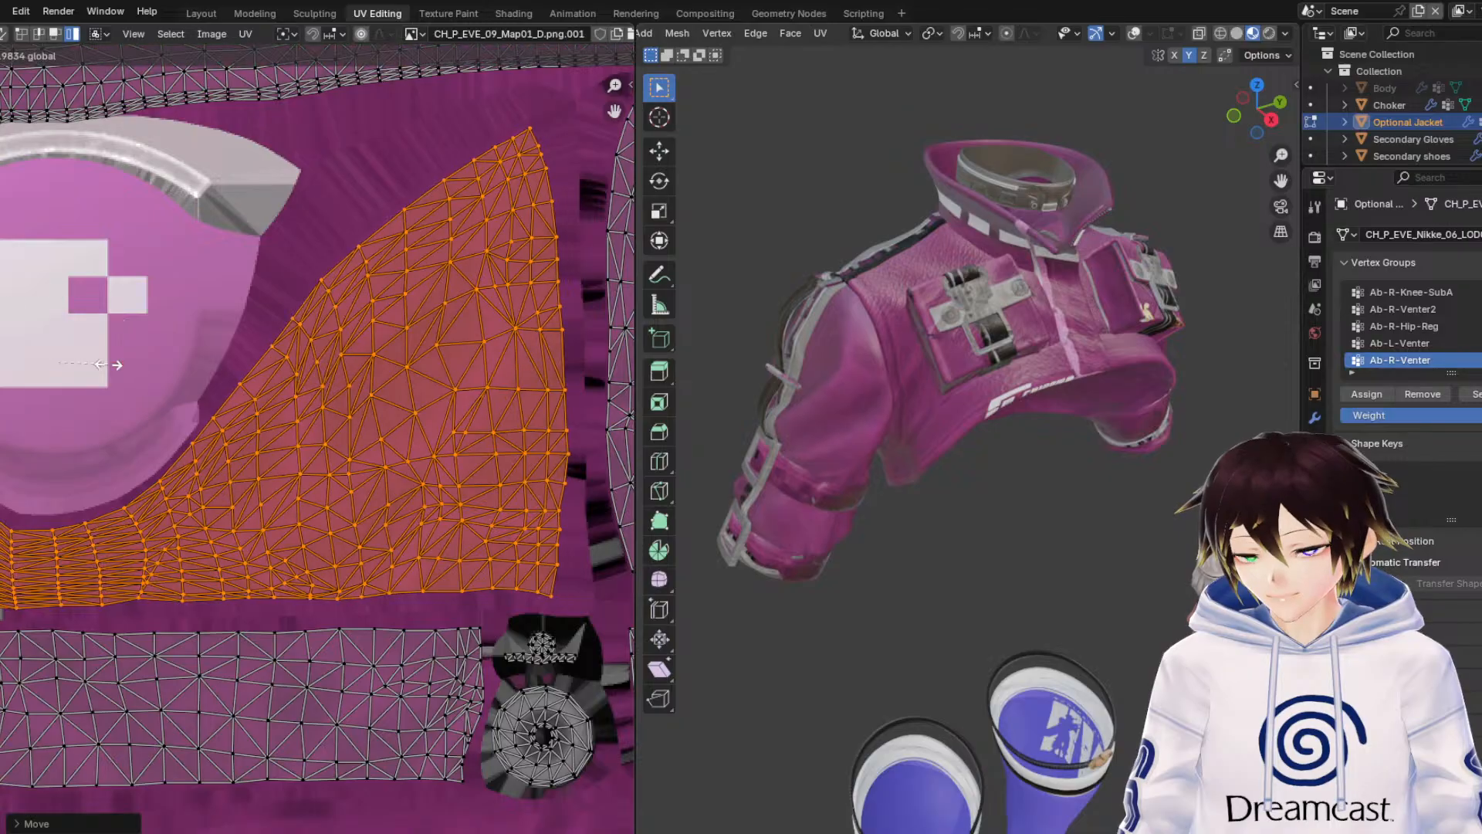
left_click(108, 364)
middle_click_drag(98, 393, 543, 324)
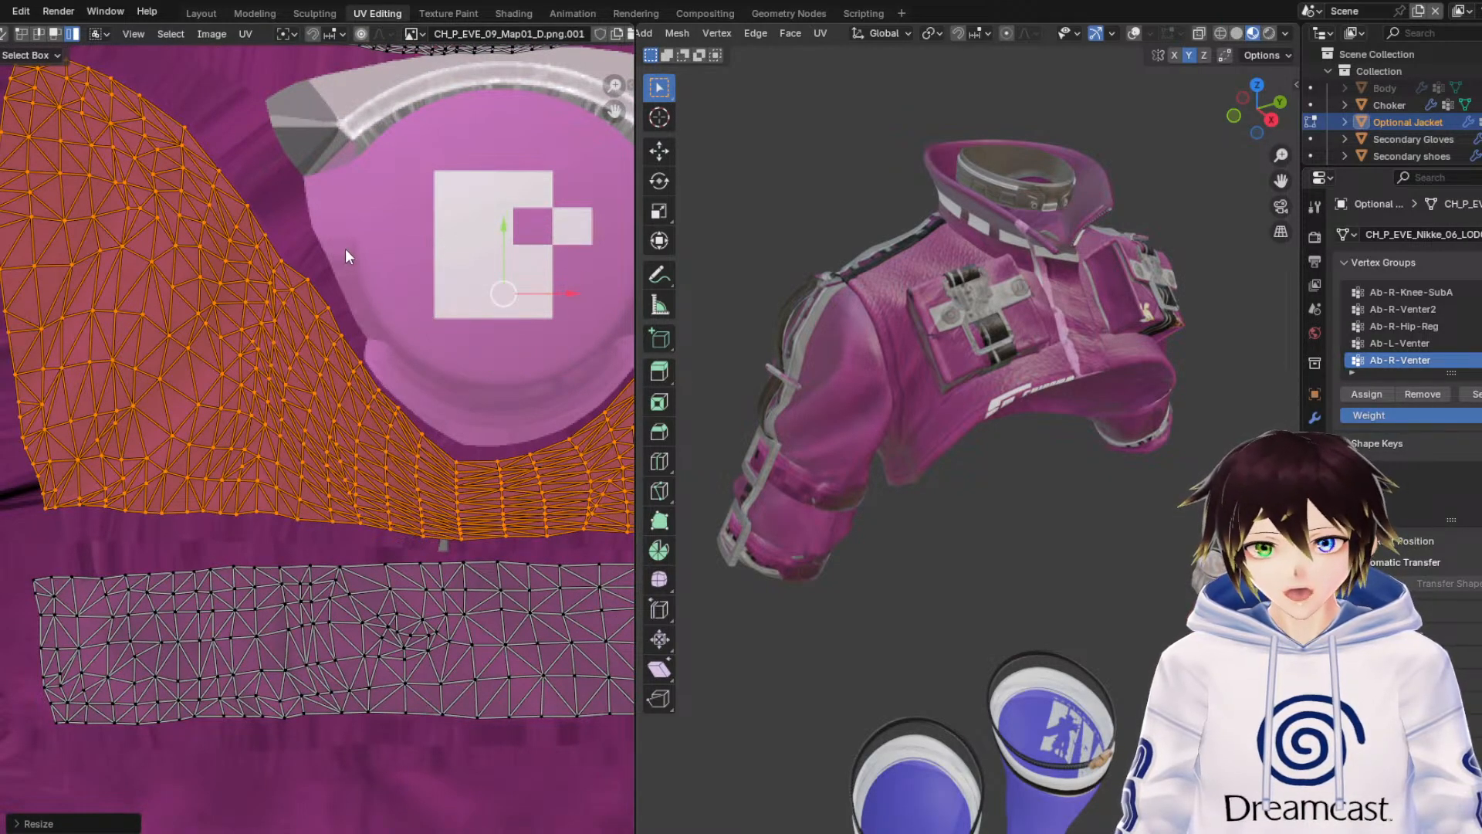
middle_click_drag(345, 248, 312, 347)
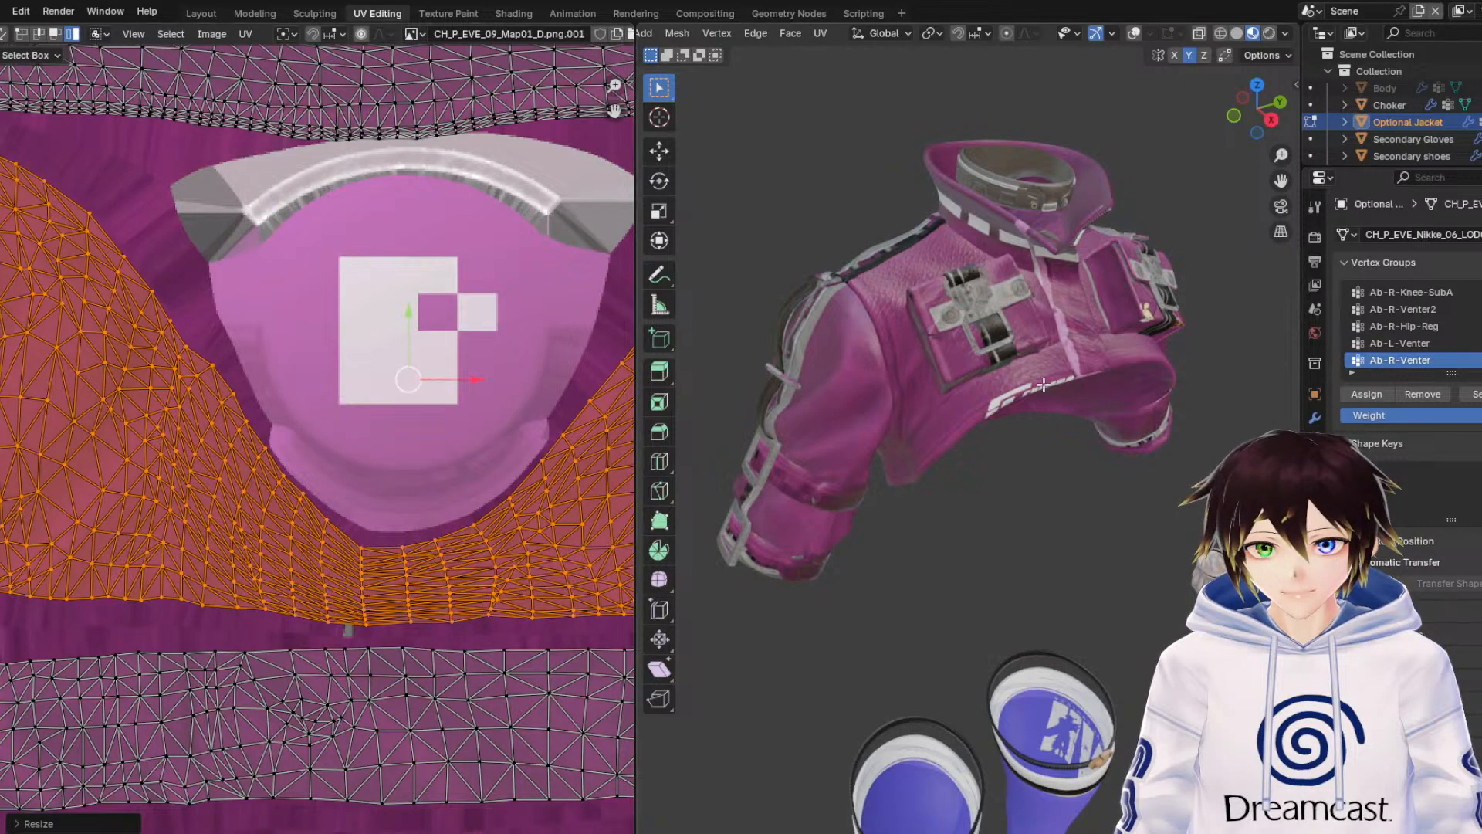
Select the long hem strip island above the logo patch together with all the separate narrow trim pieces along its lower edge.
middle_click_drag(418, 386, 405, 577)
left_click(355, 300)
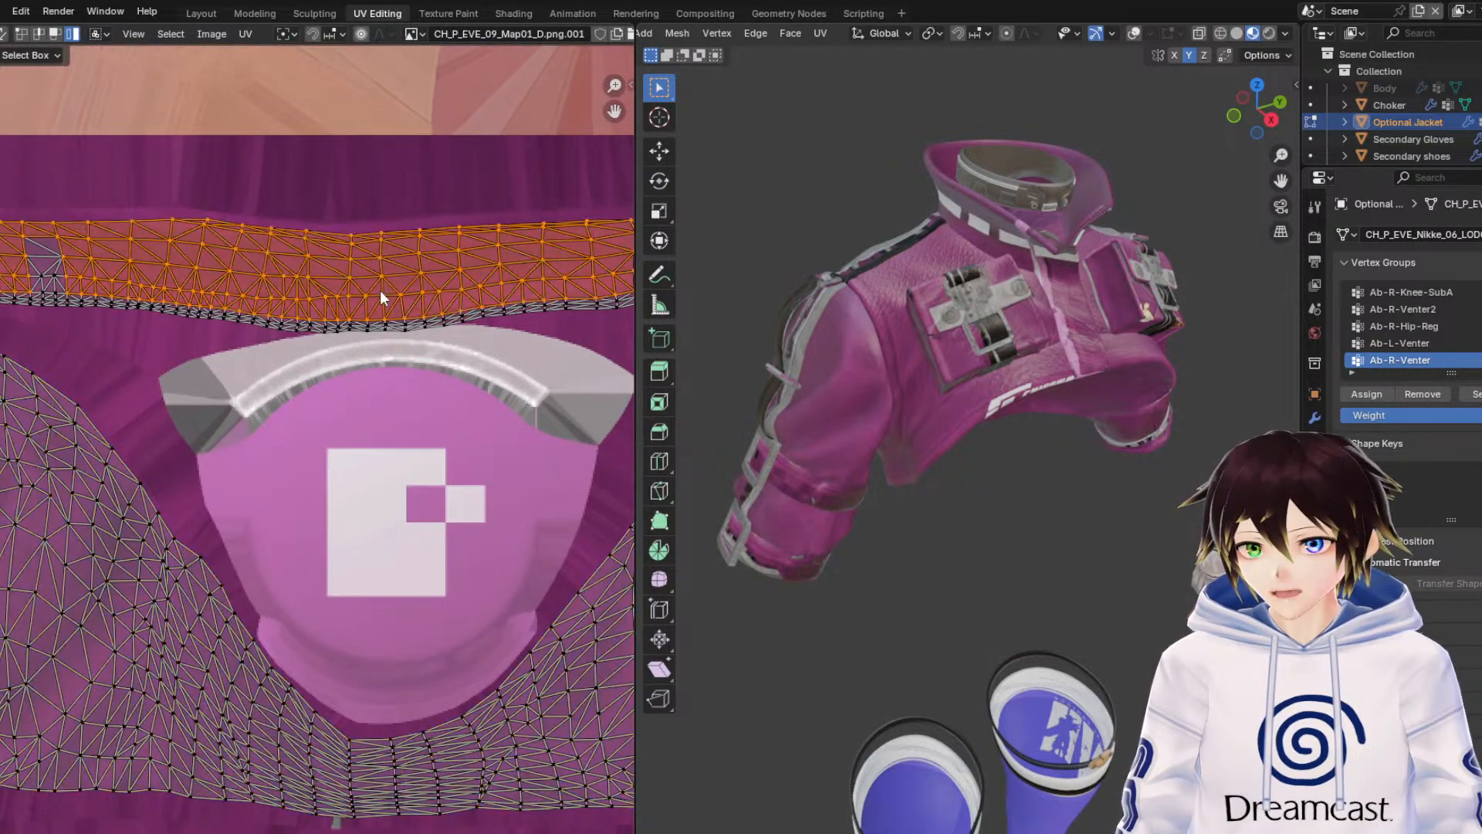
middle_click_drag(2, 409, 188, 469)
scroll(202, 339, "up", 4)
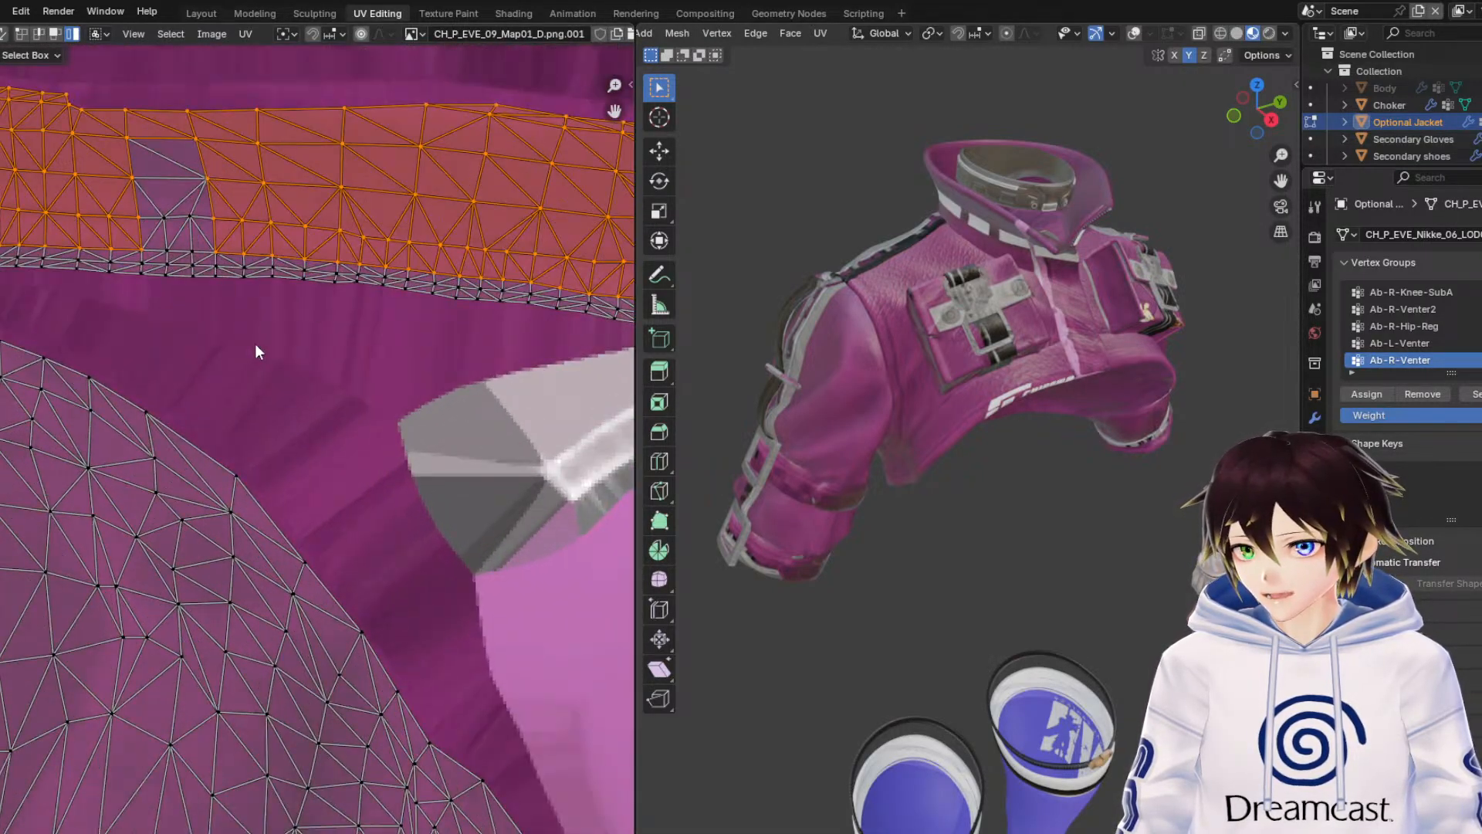
scroll(255, 344, "down", 2)
left_click_drag(383, 369, 132, 142)
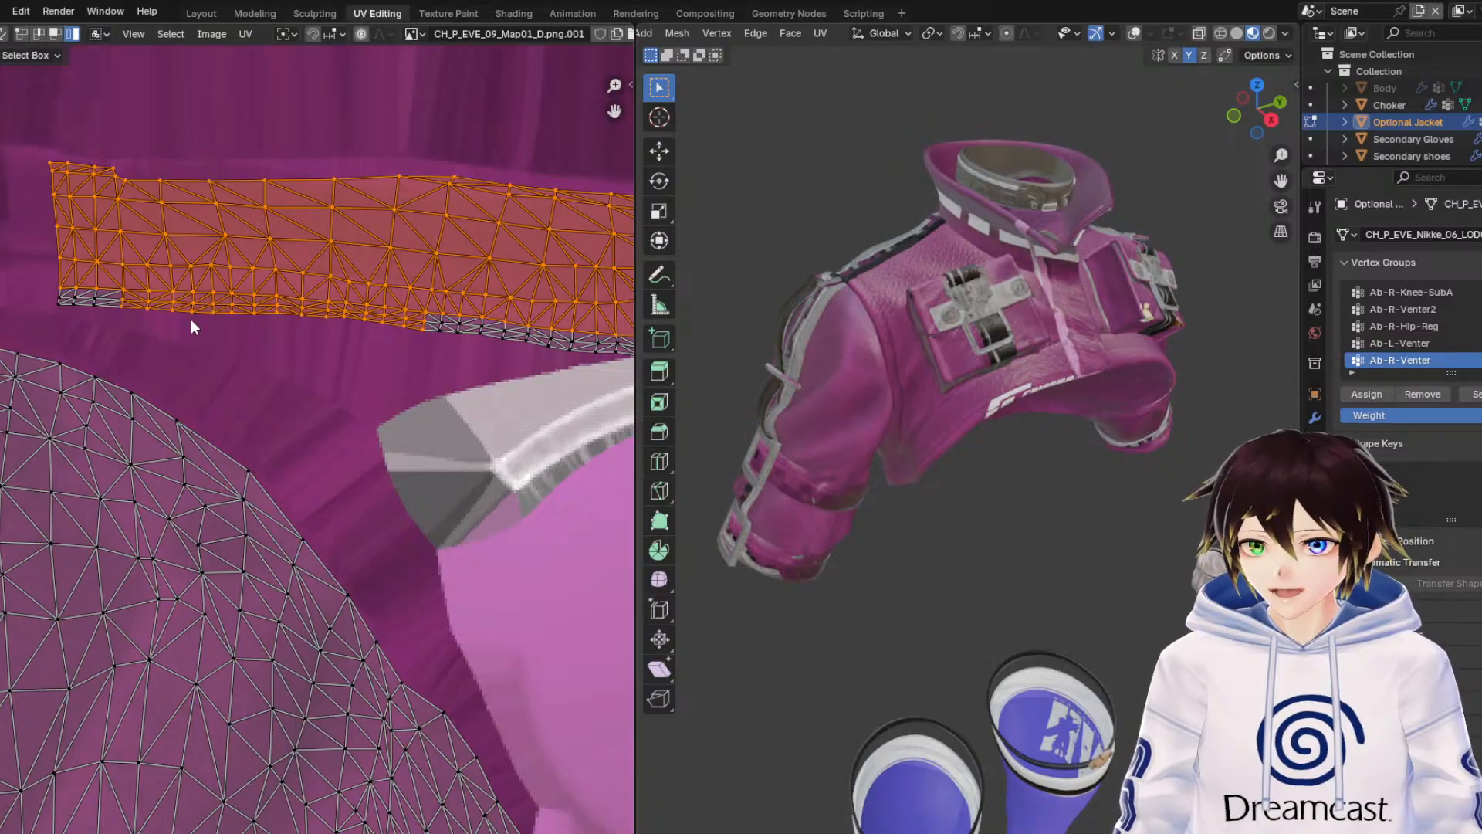
left_click_drag(182, 320, 17, 229, "shift")
middle_click_drag(454, 348, 239, 342)
left_click(465, 335, "shift")
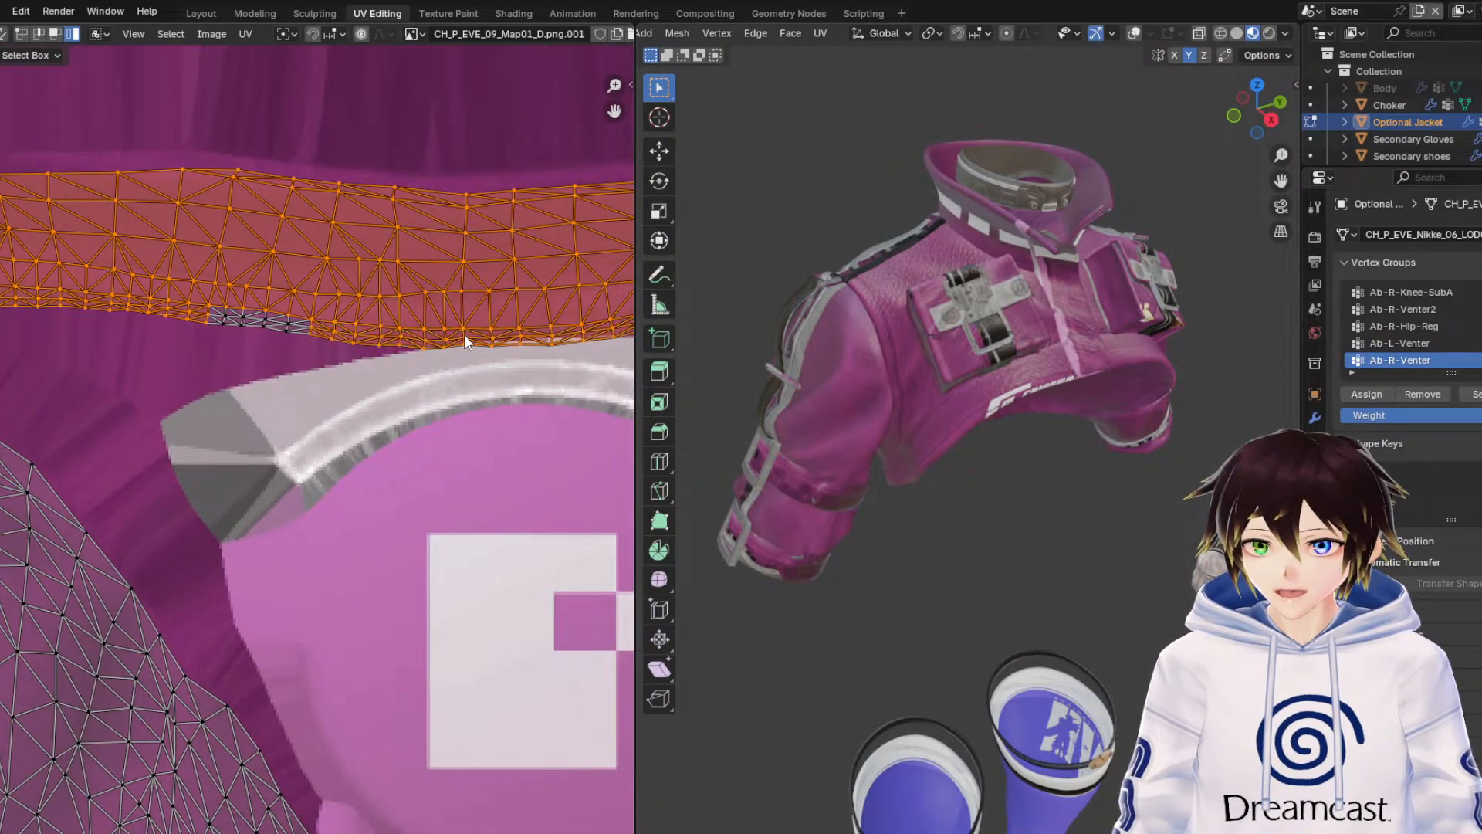
middle_click_drag(465, 335, 454, 338)
left_click_drag(349, 424, 43, 193, "shift")
middle_click_drag(587, 356, 304, 386)
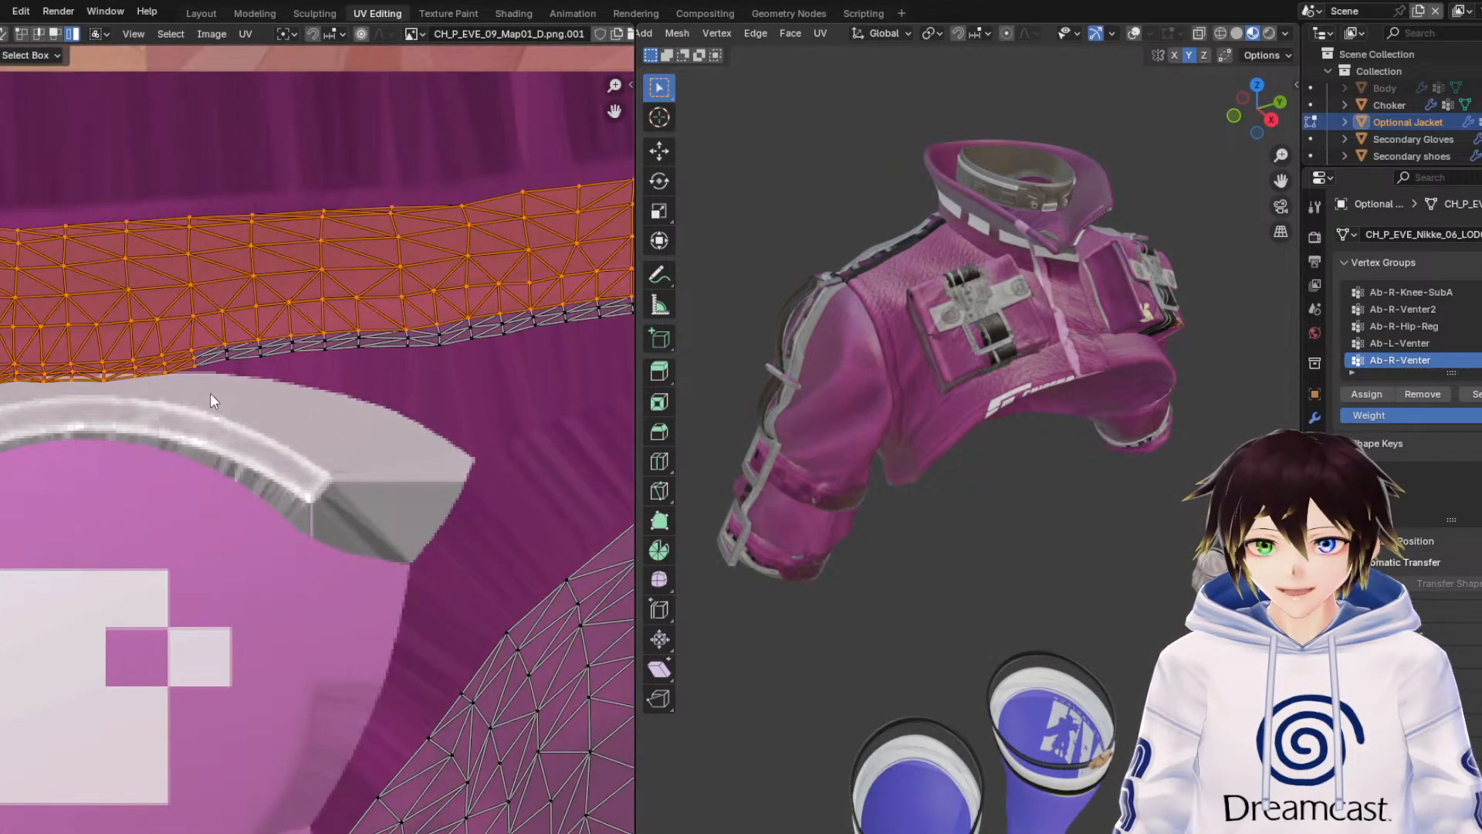
left_click_drag(207, 394, 551, 250, "shift")
middle_click_drag(577, 293, 37, 434)
left_click_drag(49, 489, 437, 389, "shift")
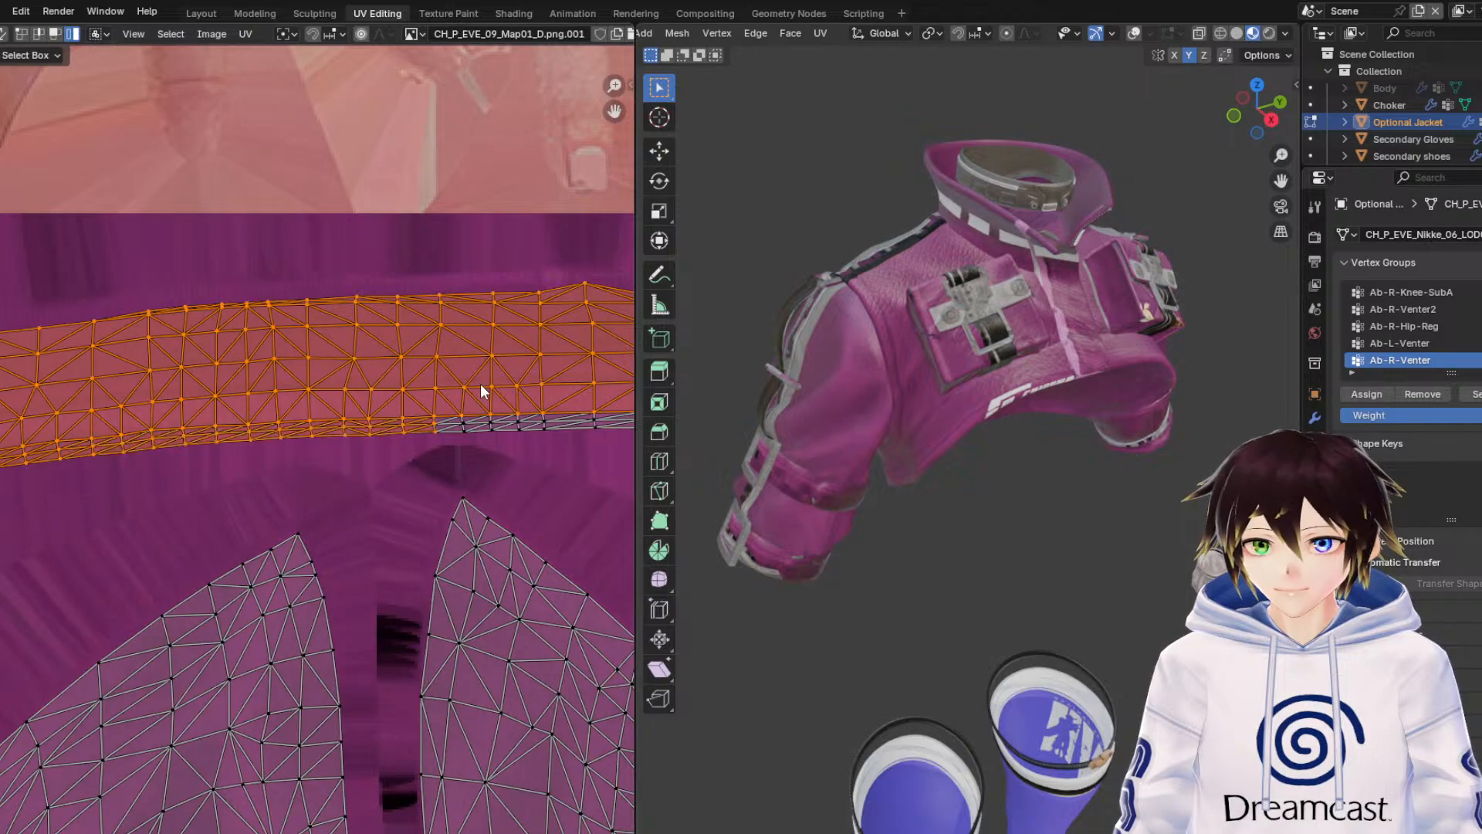
middle_click_drag(593, 405, 229, 436)
left_click_drag(423, 498, 64, 394, "shift")
middle_click_drag(426, 448, 79, 457)
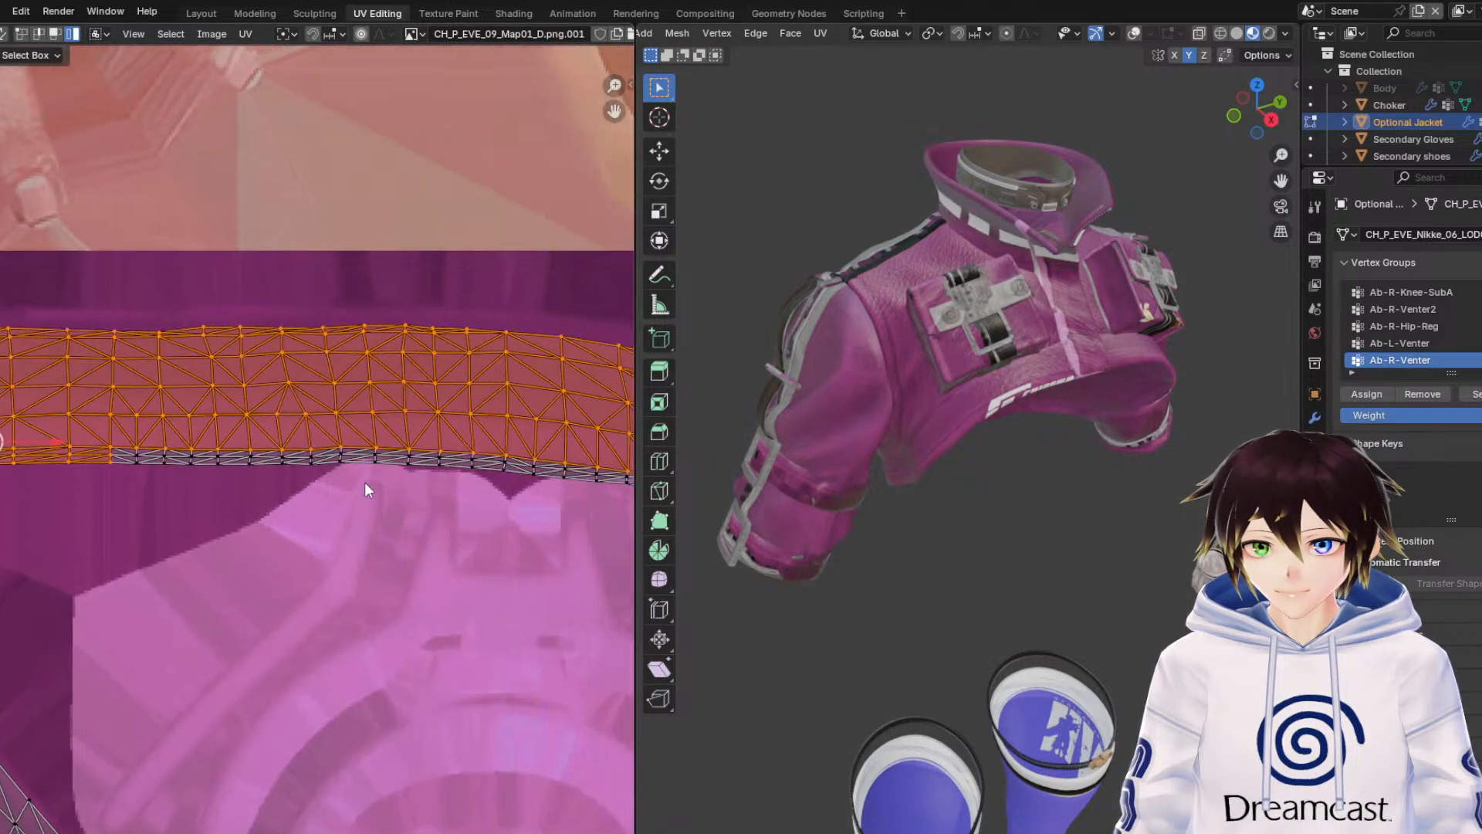
left_click_drag(470, 496, 97, 421, "shift")
middle_click_drag(575, 463, 112, 451)
left_click_drag(489, 573, 67, 401, "shift")
middle_click_drag(416, 513, 192, 531)
left_click_drag(192, 524, 537, 448, "shift")
middle_click_drag(538, 448, 232, 449)
left_click_drag(511, 524, 217, 371, "shift")
middle_click_drag(475, 444, 91, 436)
left_click_drag(465, 478, 61, 320, "shift")
middle_click_drag(140, 397, 270, 405)
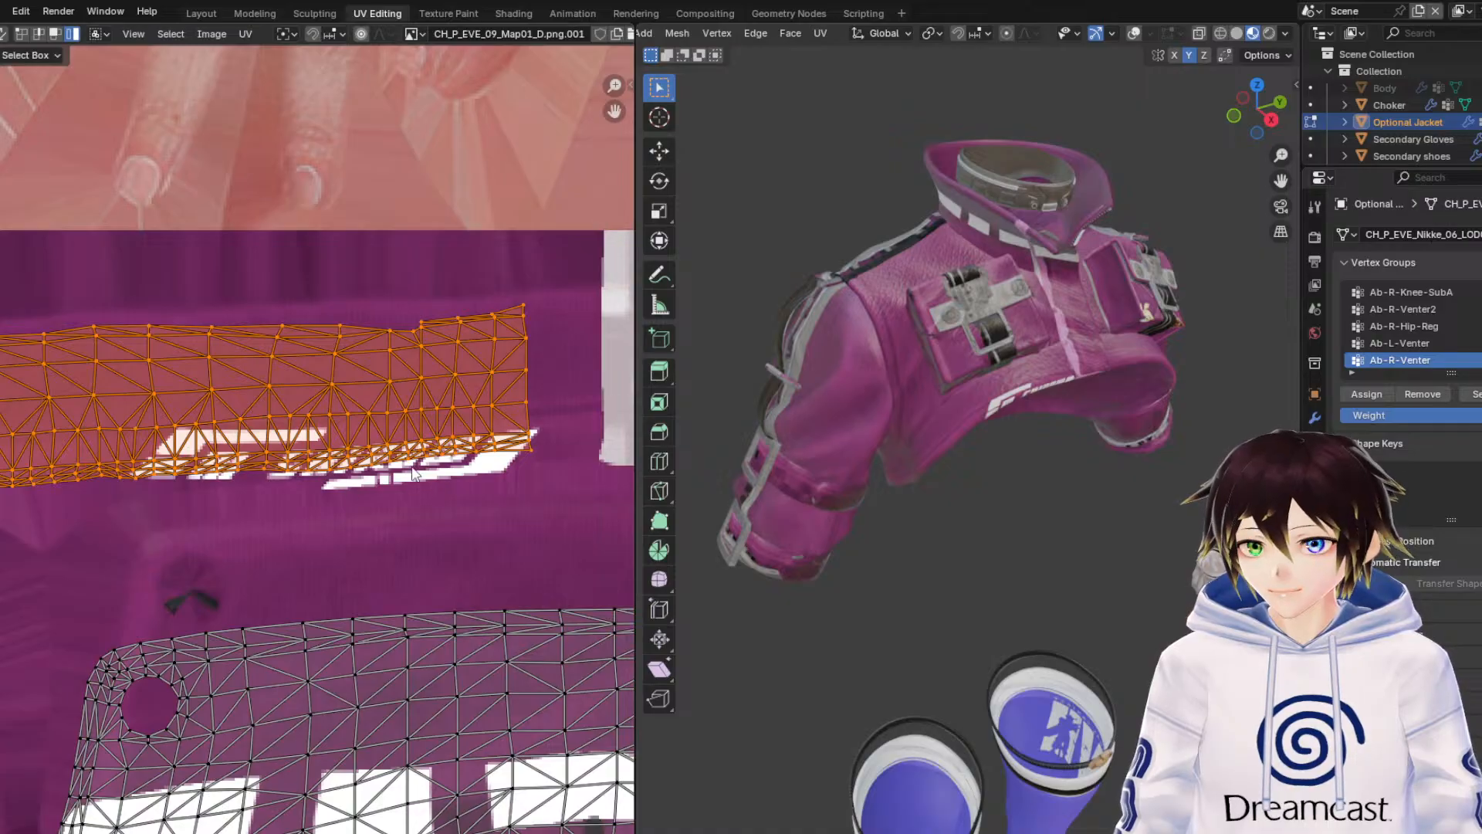
Try to move the selected hem strip and its trim slightly upward over the texture.
middle_click_drag(199, 332, 486, 298)
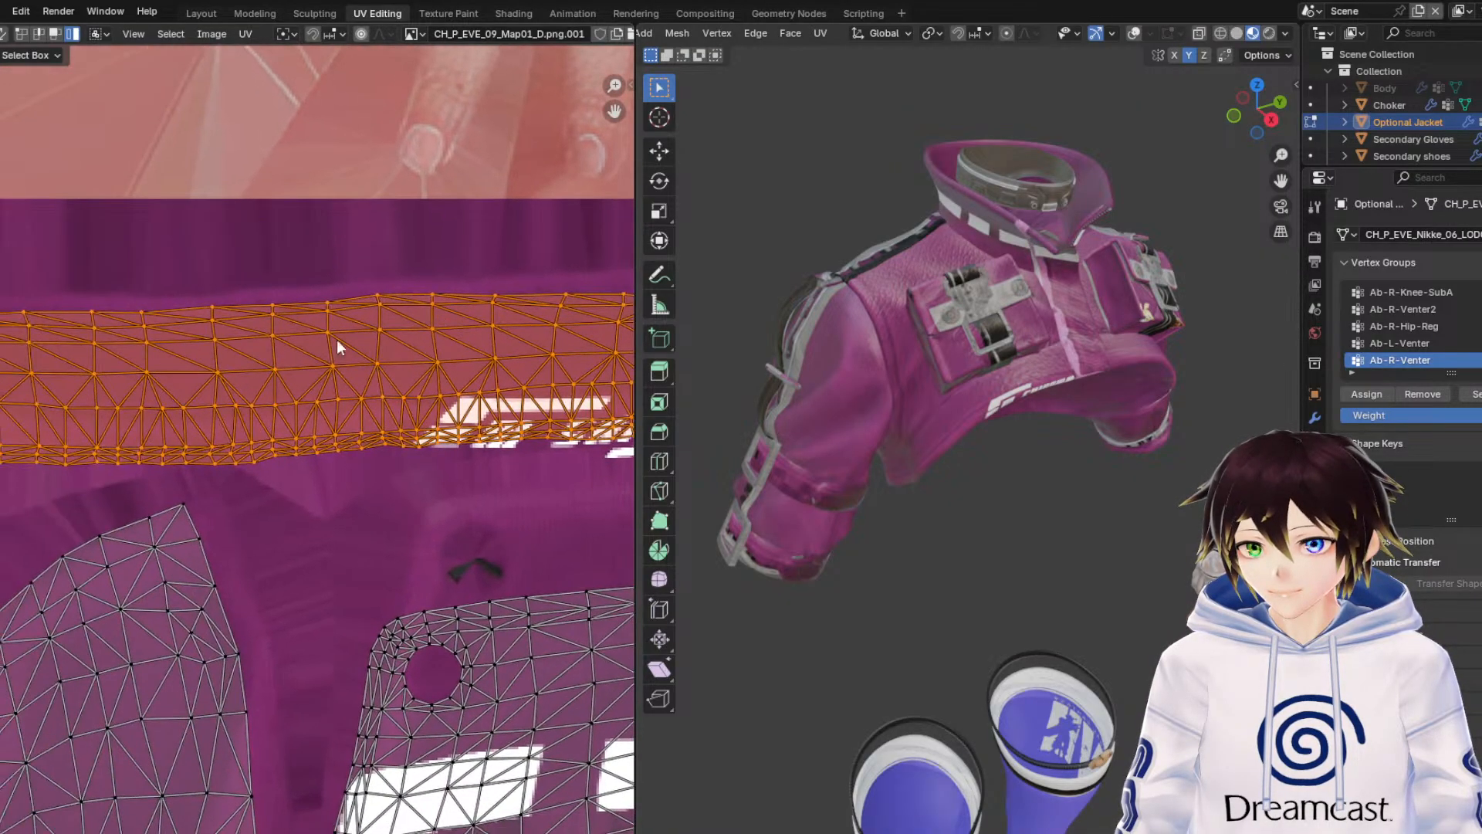
scroll(244, 374, "down", 3)
middle_click_drag(119, 416, 618, 403)
scroll(339, 413, "up", 4)
middle_click_drag(150, 348, 602, 432)
left_click_drag(382, 372, 335, 332)
scroll(378, 386, "up", 4)
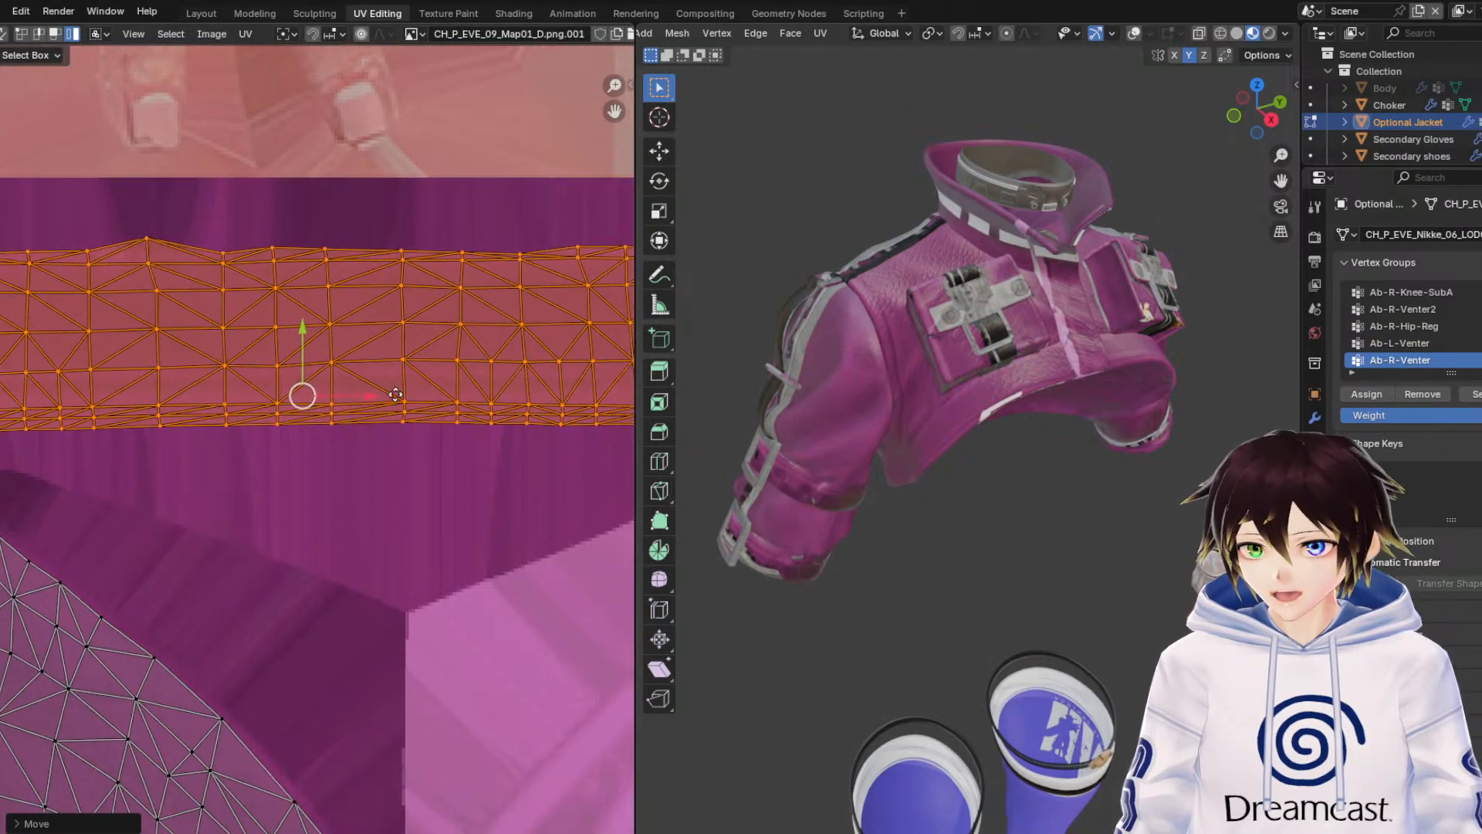
Examine the hem strip's lower edge along its length, comparing it with the white lettering and surrounding texture.
middle_click_drag(489, 448, 246, 452)
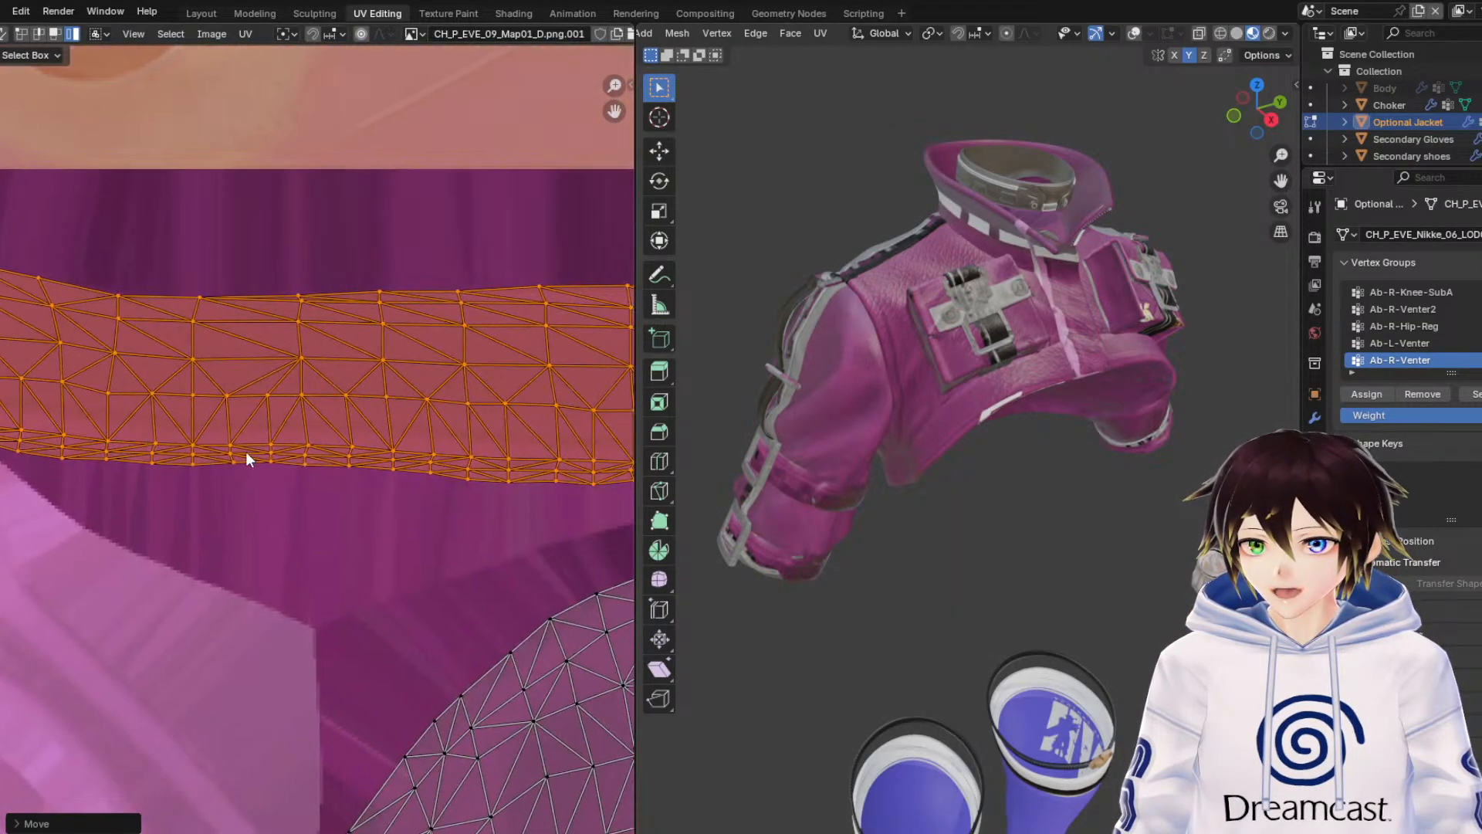
middle_click_drag(505, 477, 251, 456)
middle_click_drag(494, 489, 284, 494)
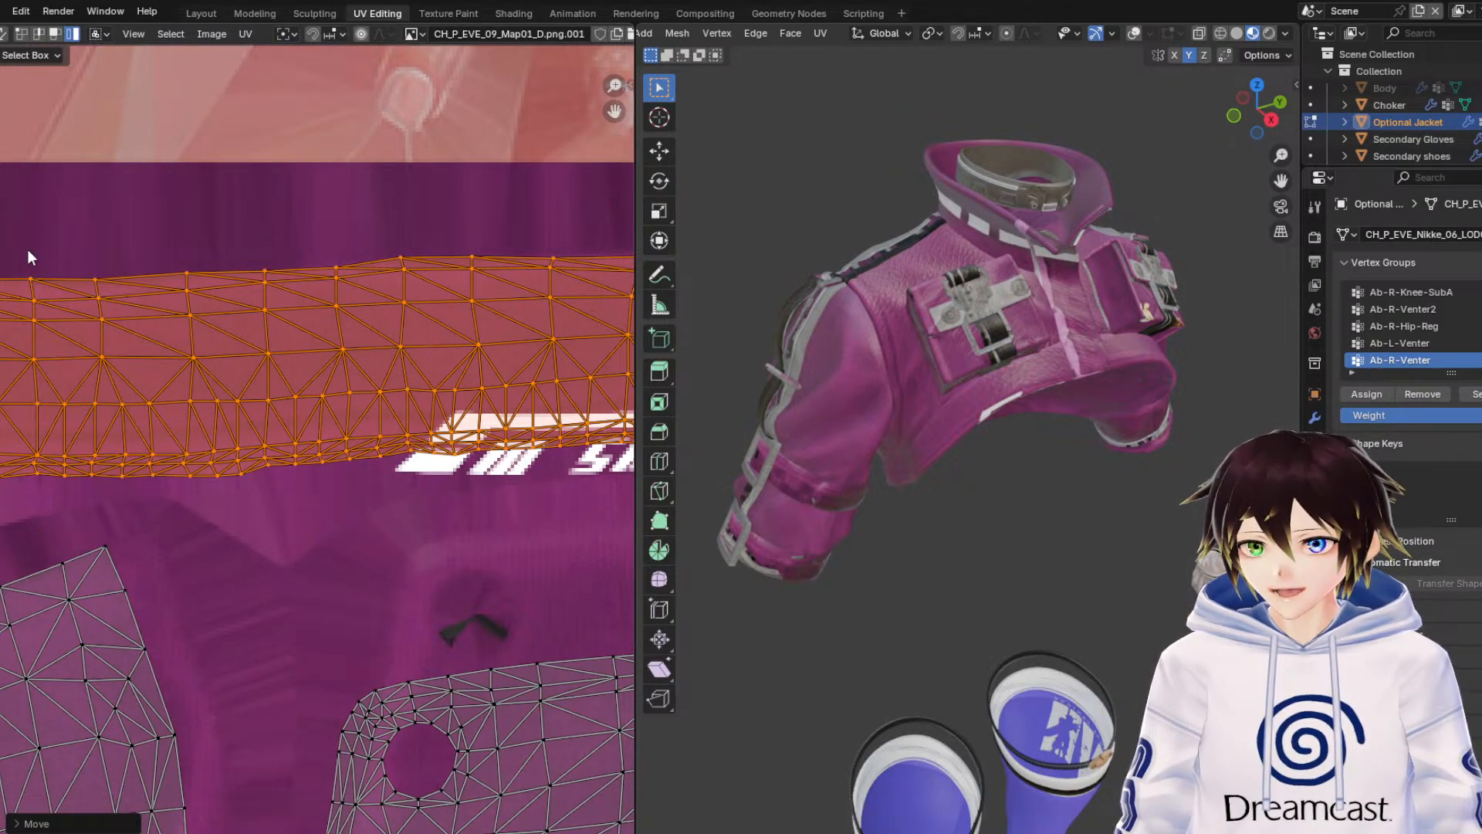
middle_click_drag(28, 248, 160, 369)
scroll(160, 369, "down", 5)
scroll(355, 441, "up", 2)
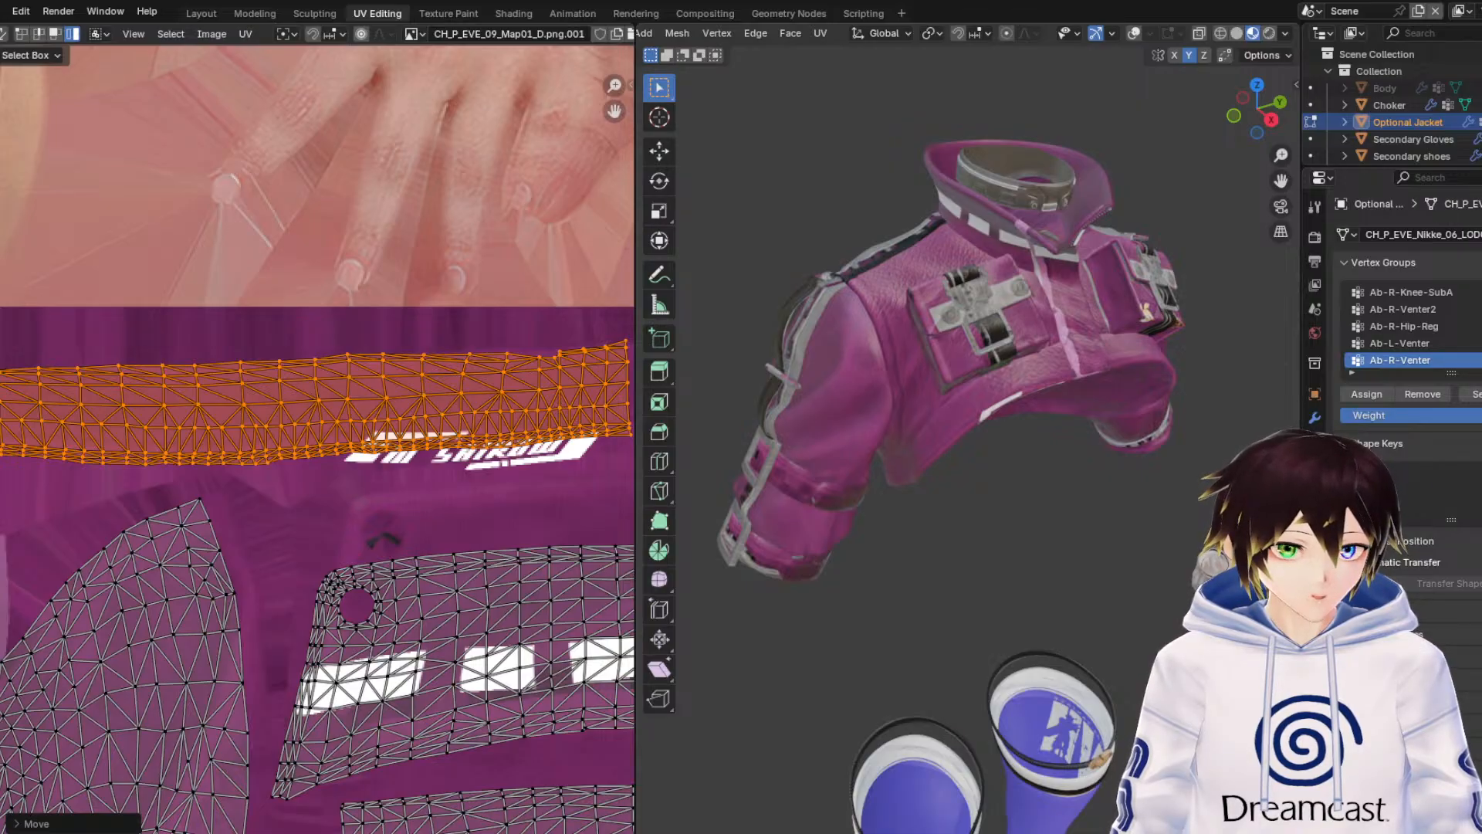
scroll(325, 444, "up", 3)
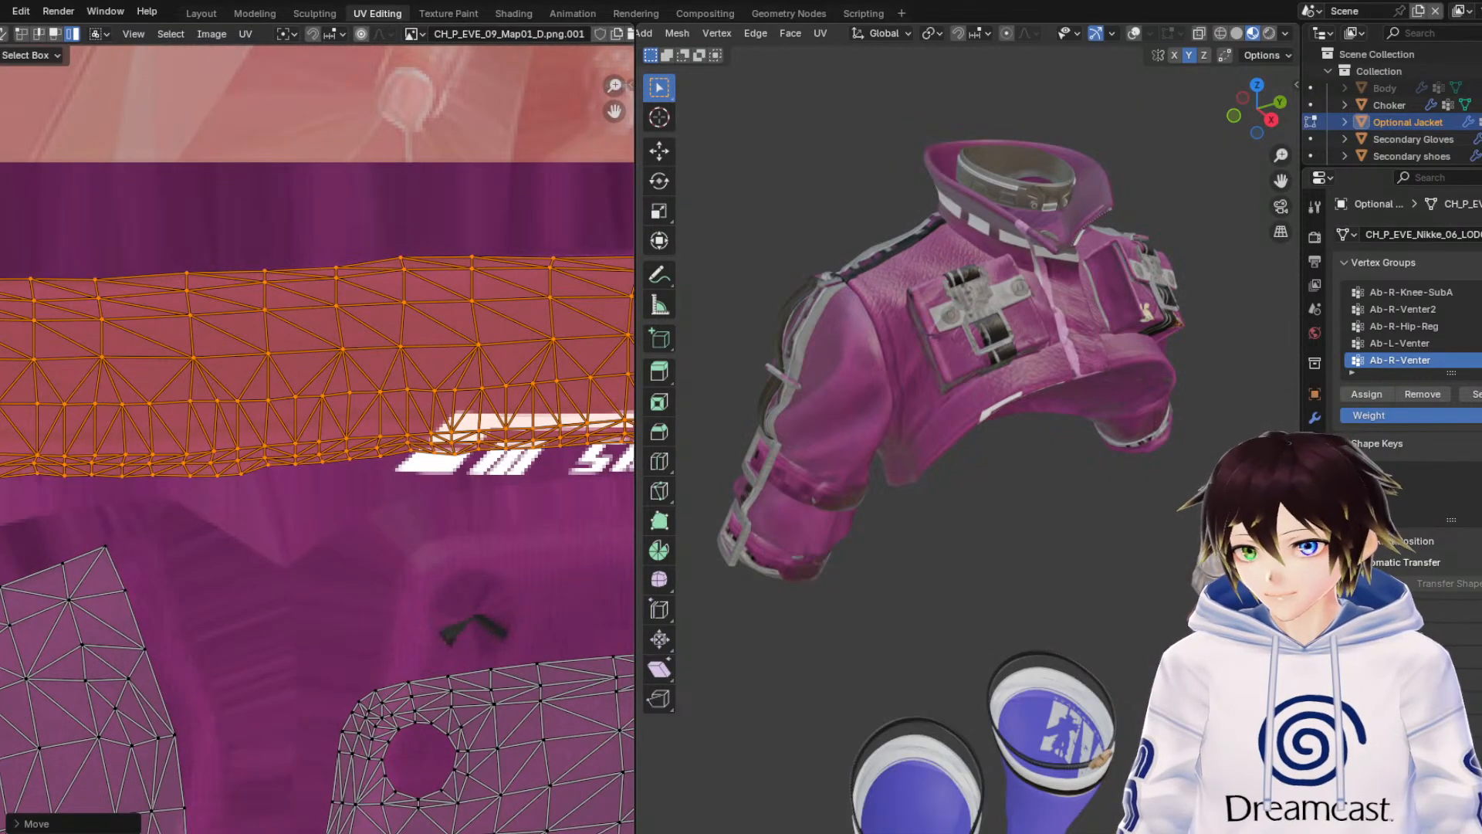
scroll(325, 444, "up", 4)
middle_click_drag(471, 465, 47, 492)
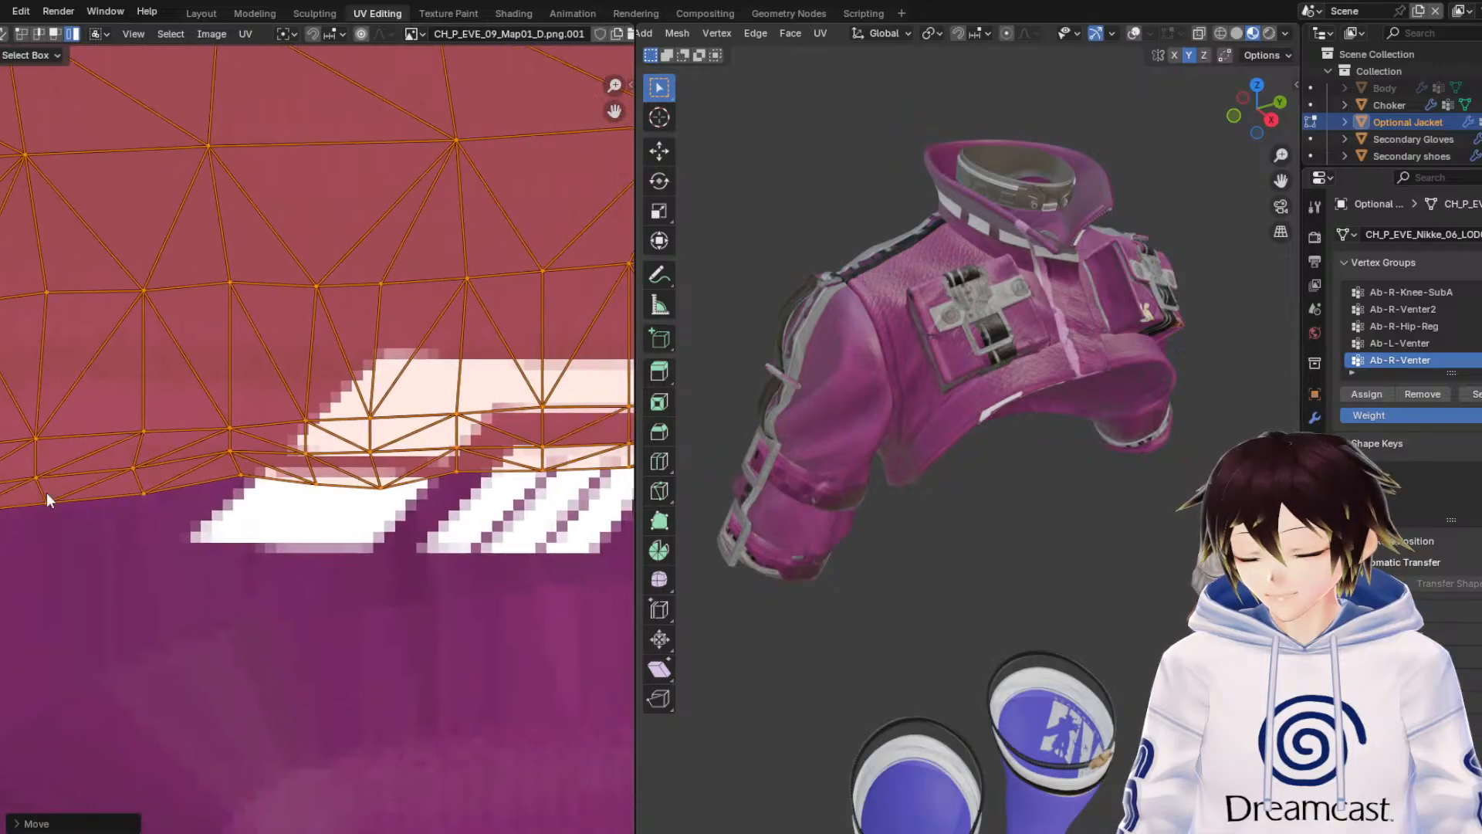
scroll(357, 519, "down", 2)
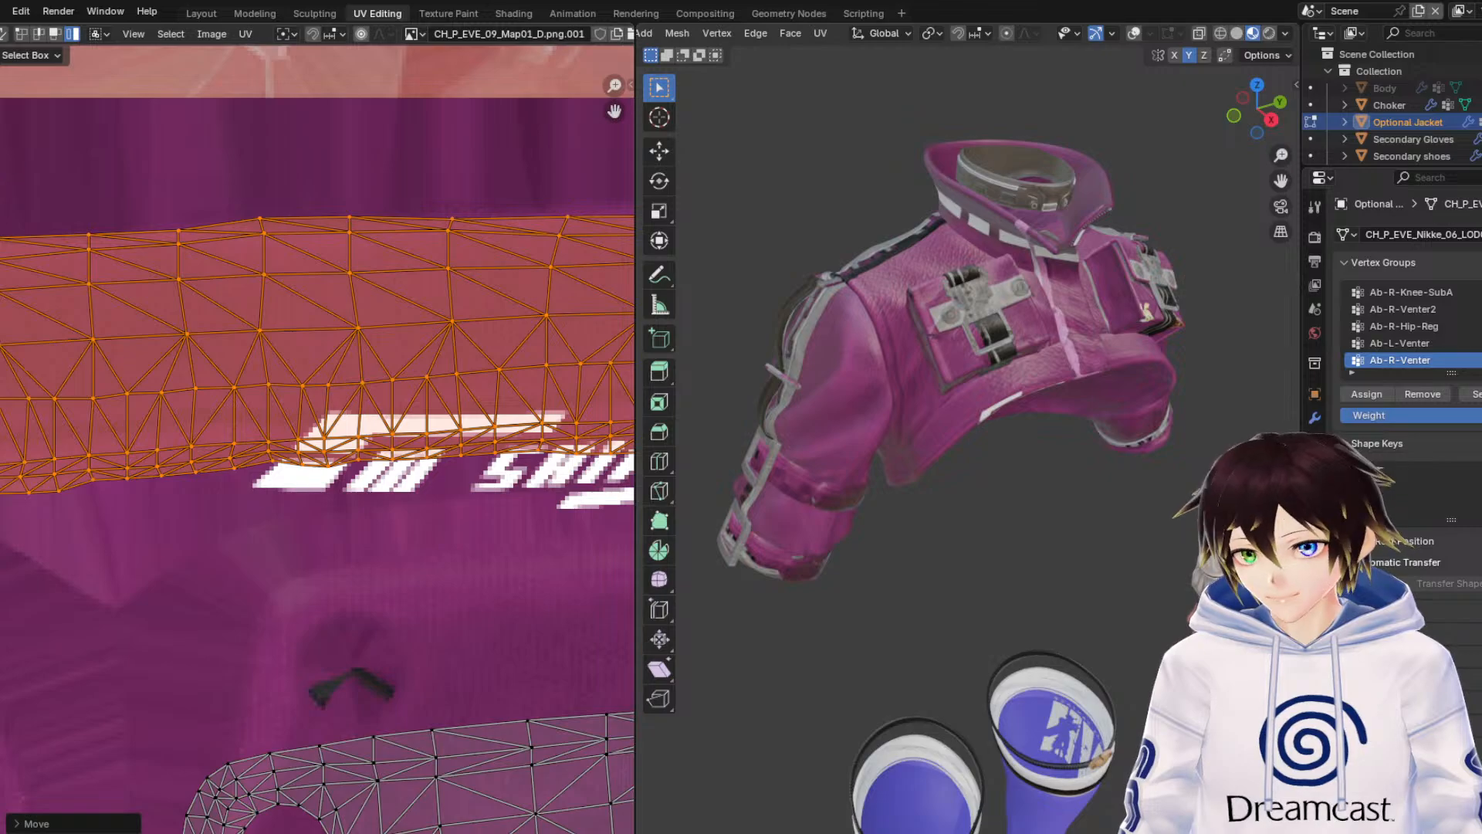
middle_click_drag(293, 329, 310, 318)
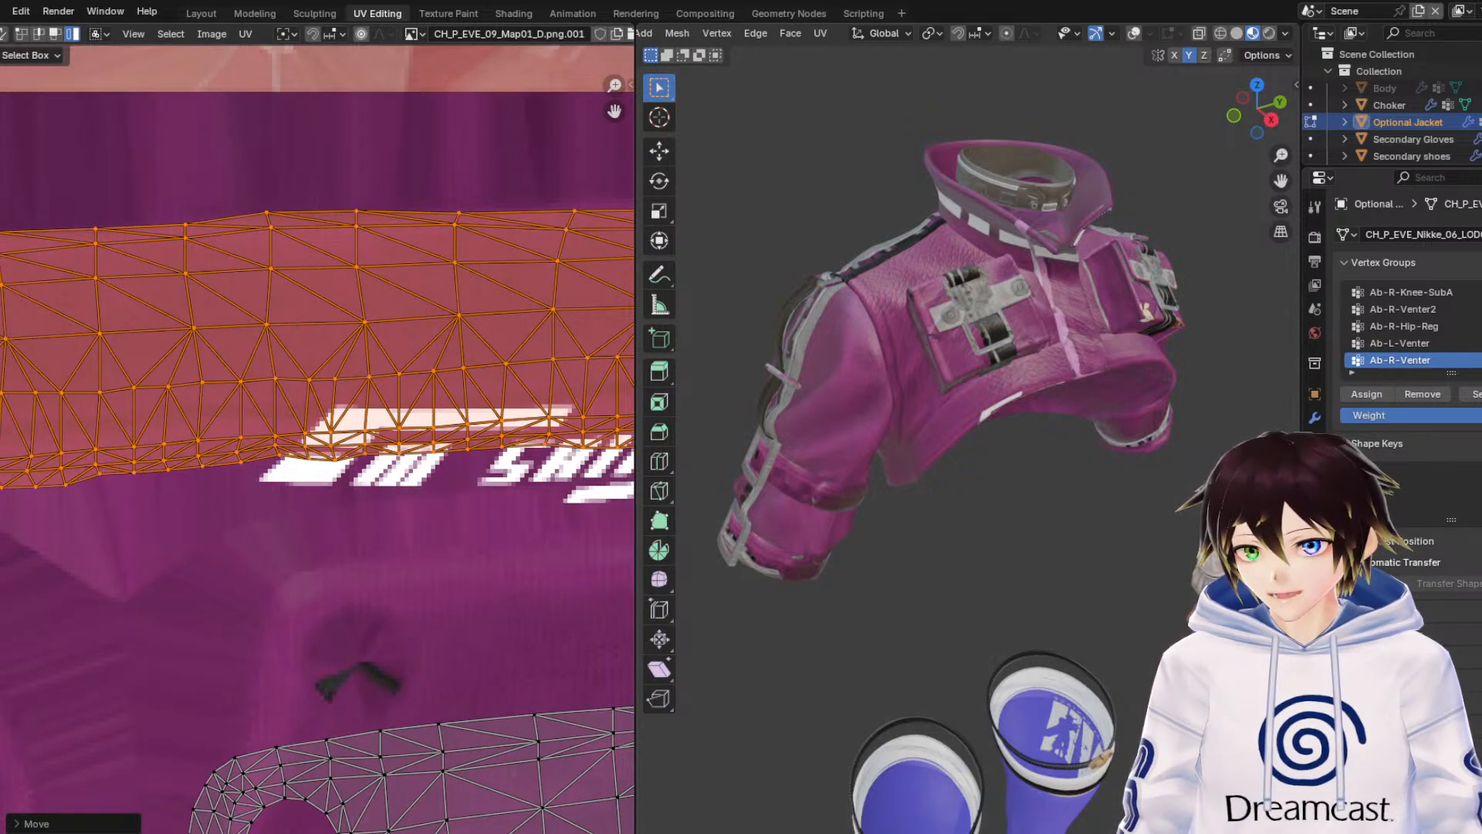
middle_click_drag(128, 367, 594, 364)
scroll(370, 384, "down", 4)
middle_click_drag(279, 421, 534, 405)
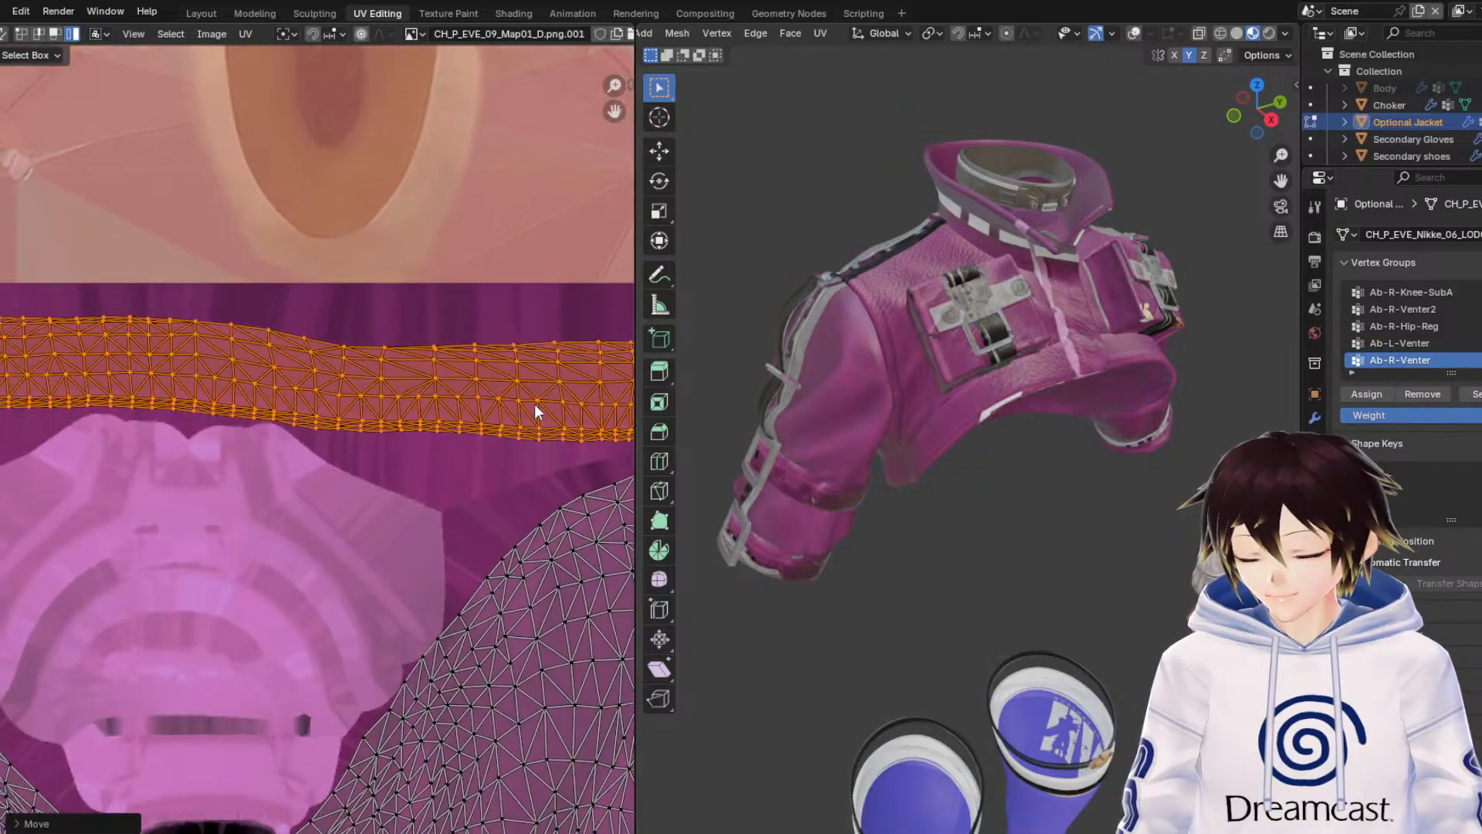
Try readjusting the hem strip vertically and compare the lettering on the jacket's front hem in the 3D view.
scroll(322, 405, "up", 1)
scroll(315, 406, "down", 6)
middle_click_drag(309, 409, 395, 429)
scroll(293, 454, "up", 8)
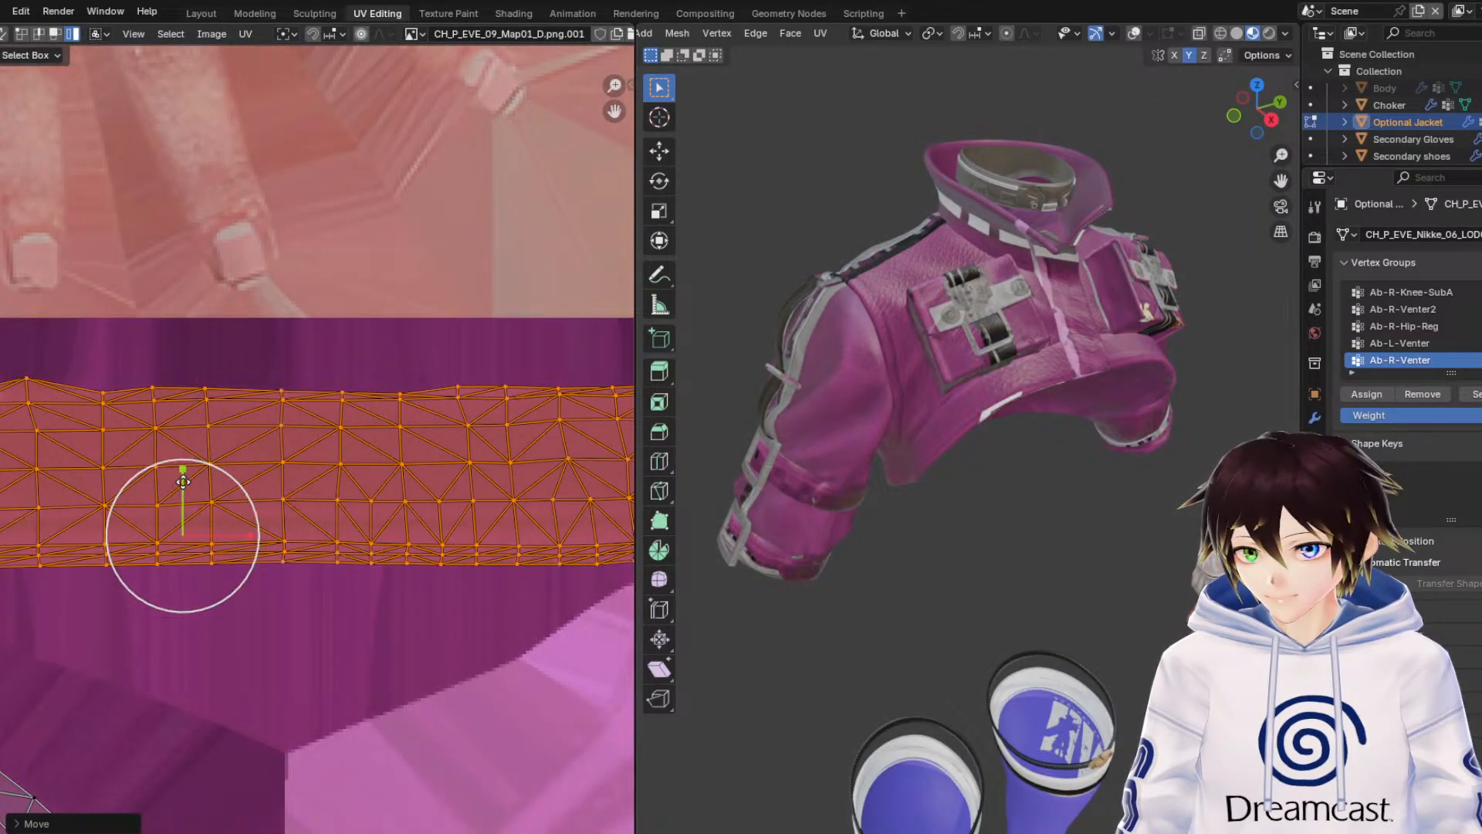
left_click_drag(184, 486, 297, 517)
left_click(0, 152)
middle_click_drag(560, 569, 125, 536)
middle_click_drag(419, 567, 123, 546)
middle_click_drag(1026, 457, 894, 410)
scroll(463, 494, "down", 7)
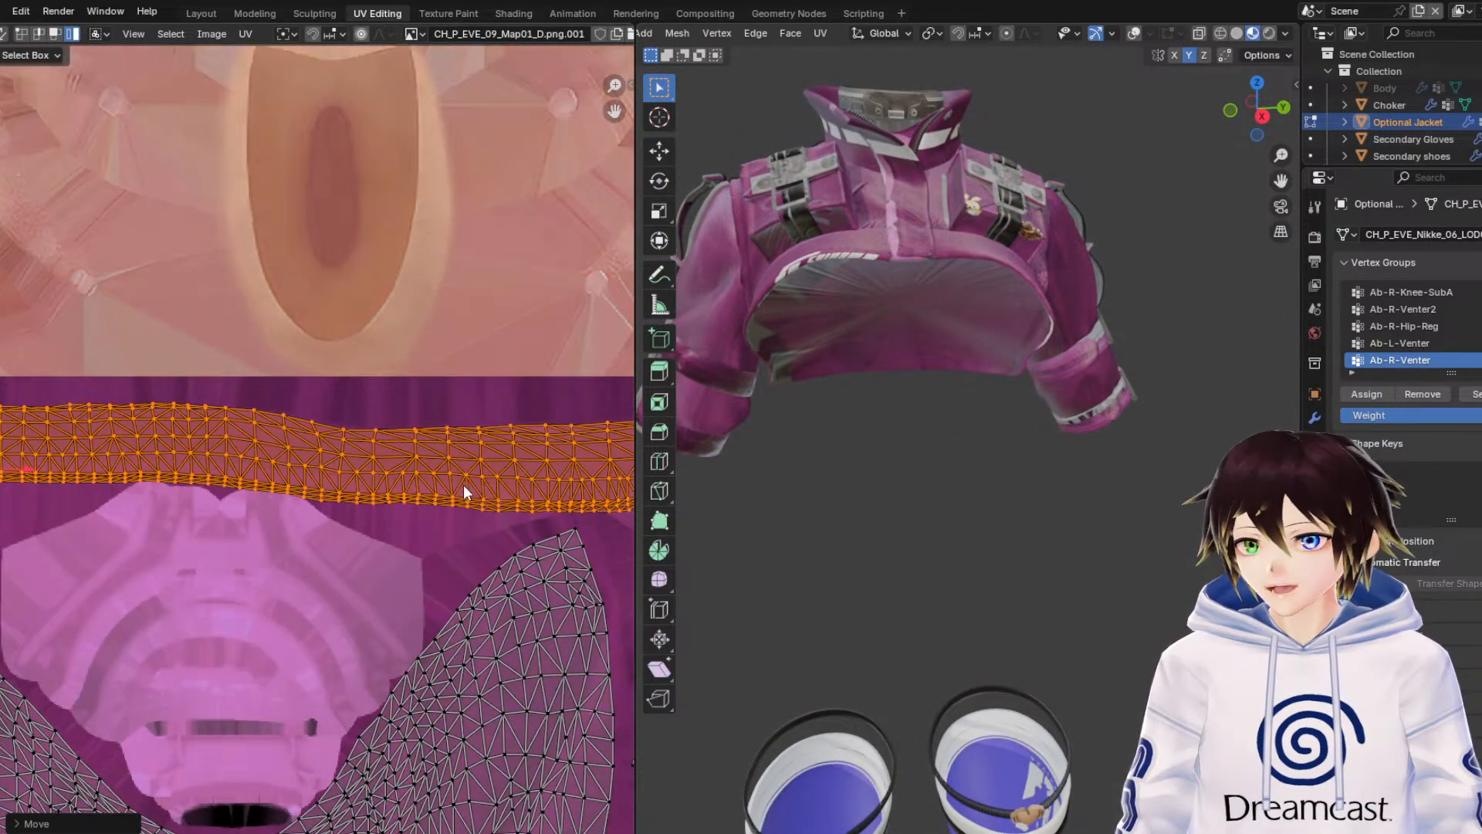
scroll(402, 511, "up", 4)
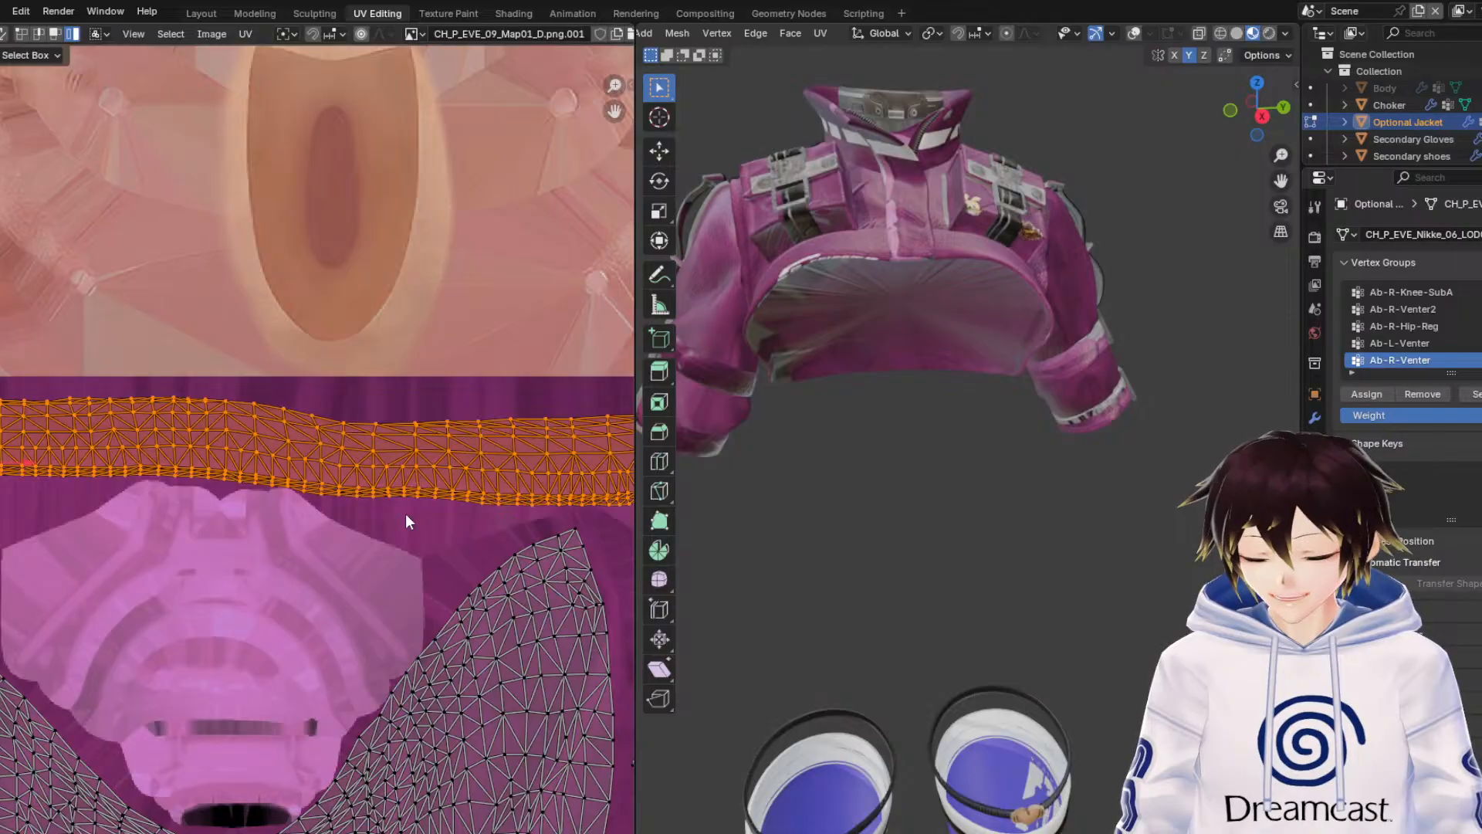
Undo the last three adjustments to the hem strip.
key("ctrl+z")
key("ctrl+z")
key("ctrl+z")
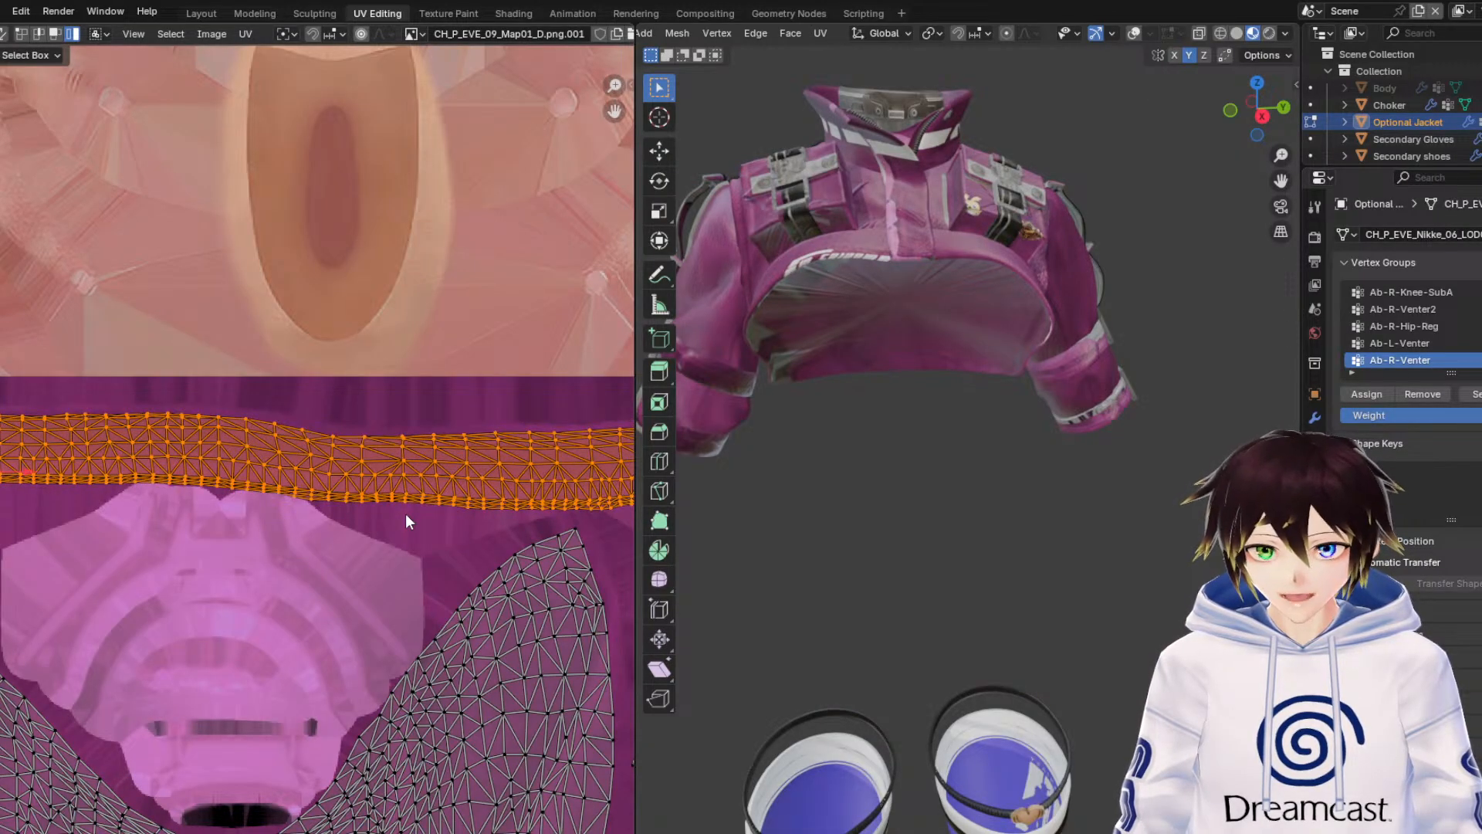
scroll(270, 463, "down", 2)
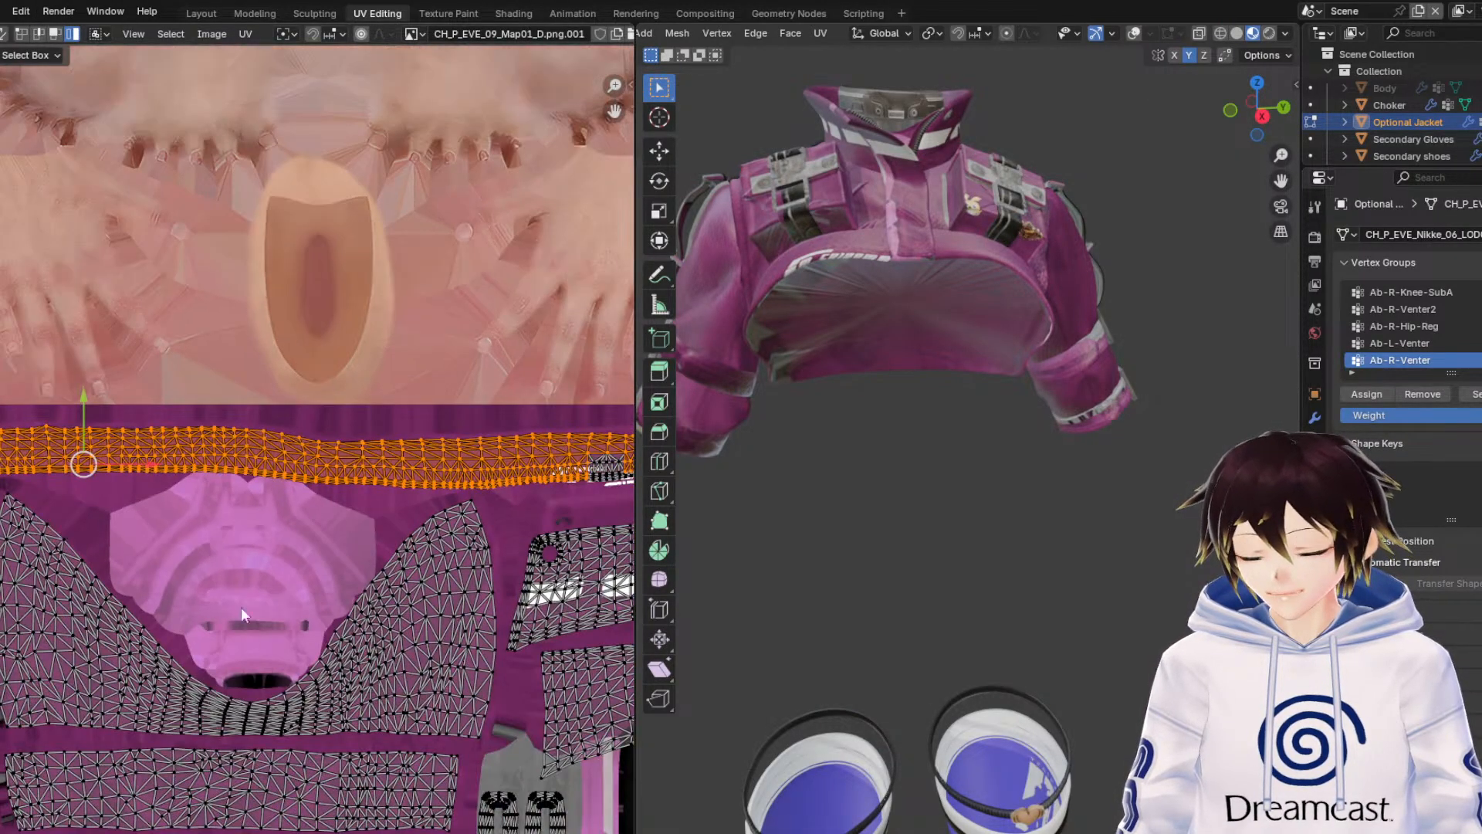
Open the recent file Jacket.blend without saving the changes to the current file.
middle_click_drag(250, 665, 381, 301)
scroll(372, 359, "down", 4)
scroll(360, 432, "down", 3)
middle_click_drag(348, 532, 331, 467)
scroll(298, 525, "up", 2)
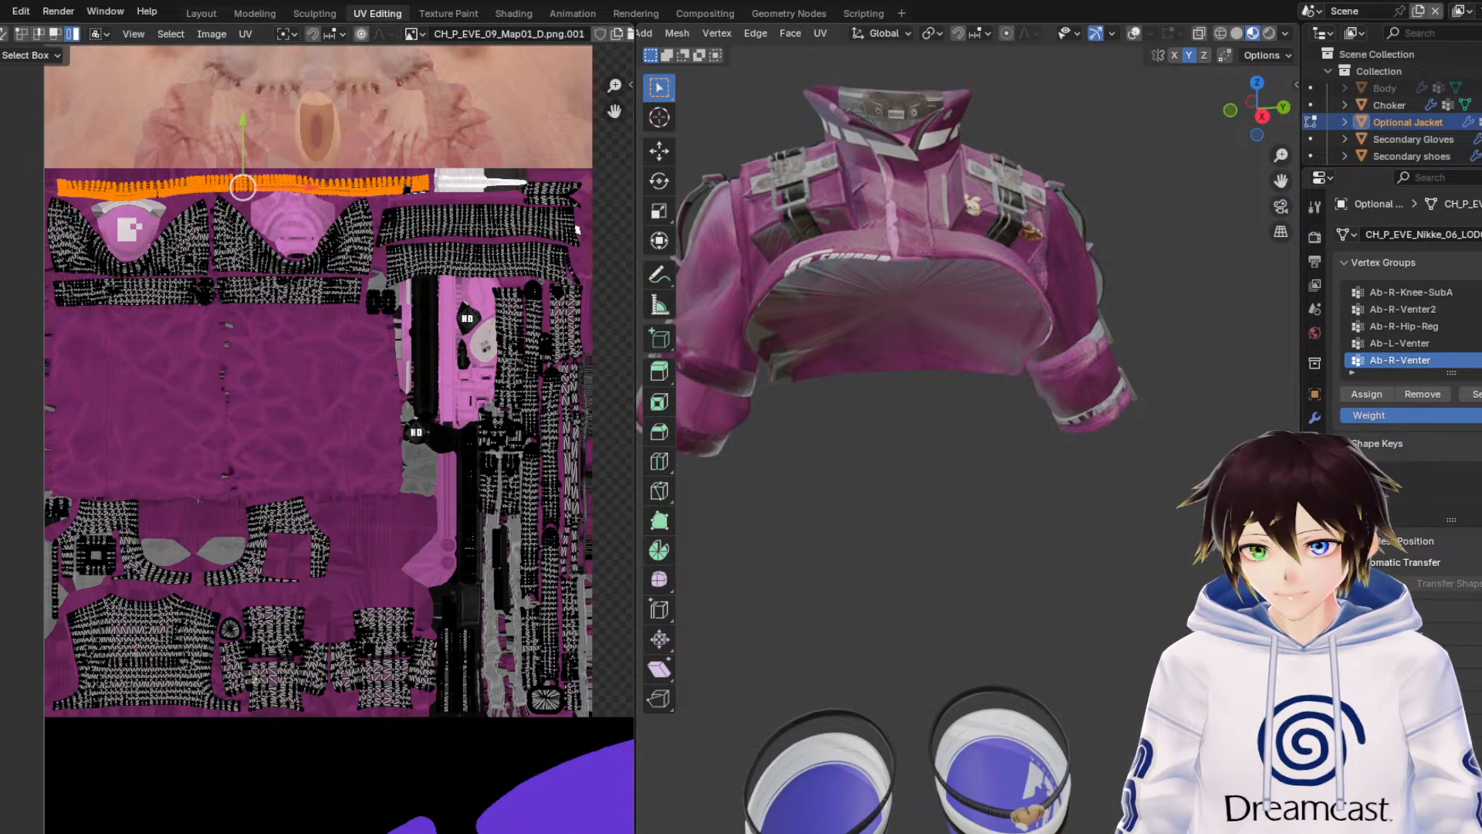
left_click(3, 10)
mouse_move(67, 63)
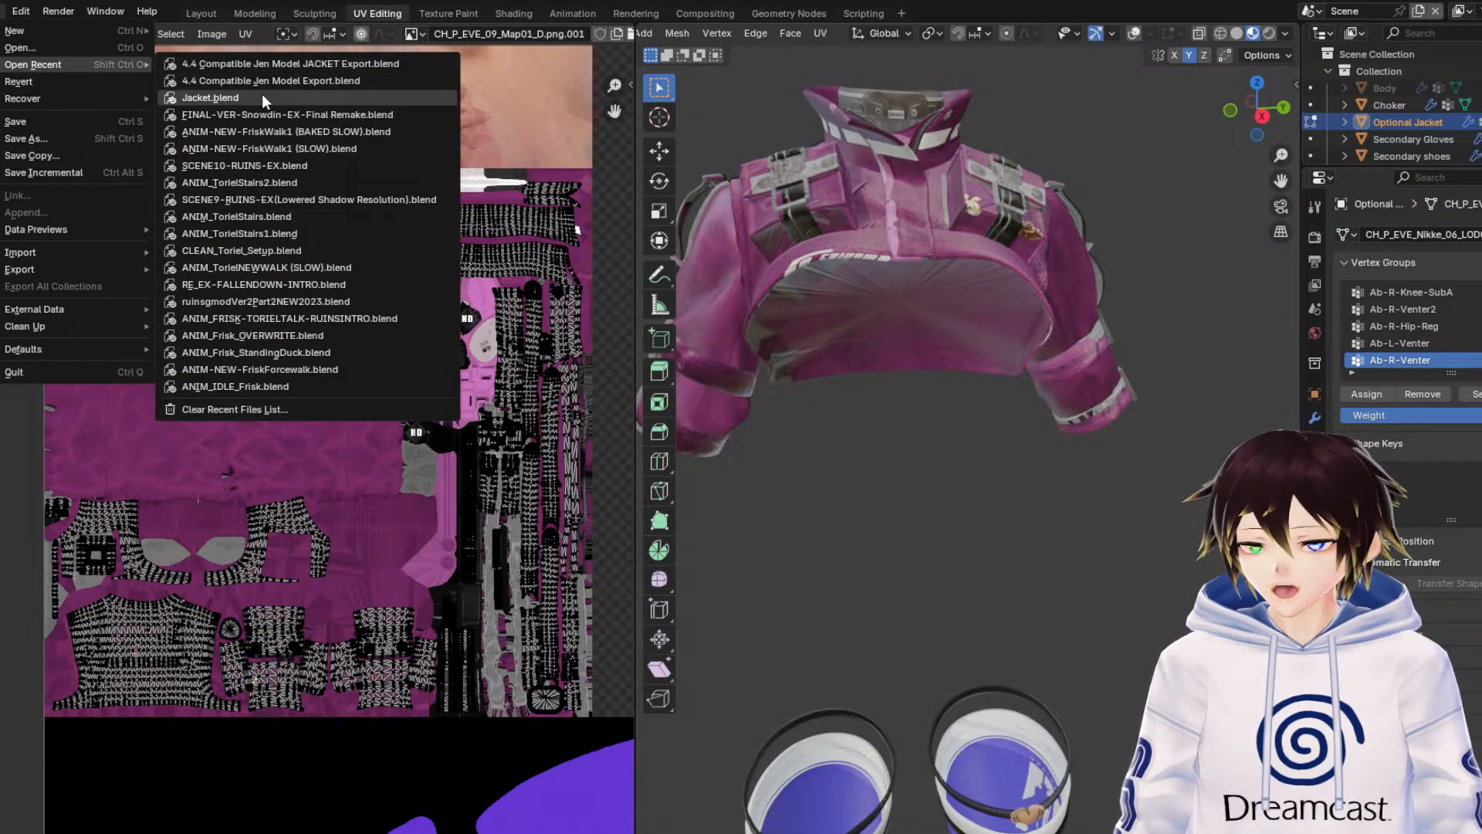
left_click(262, 97)
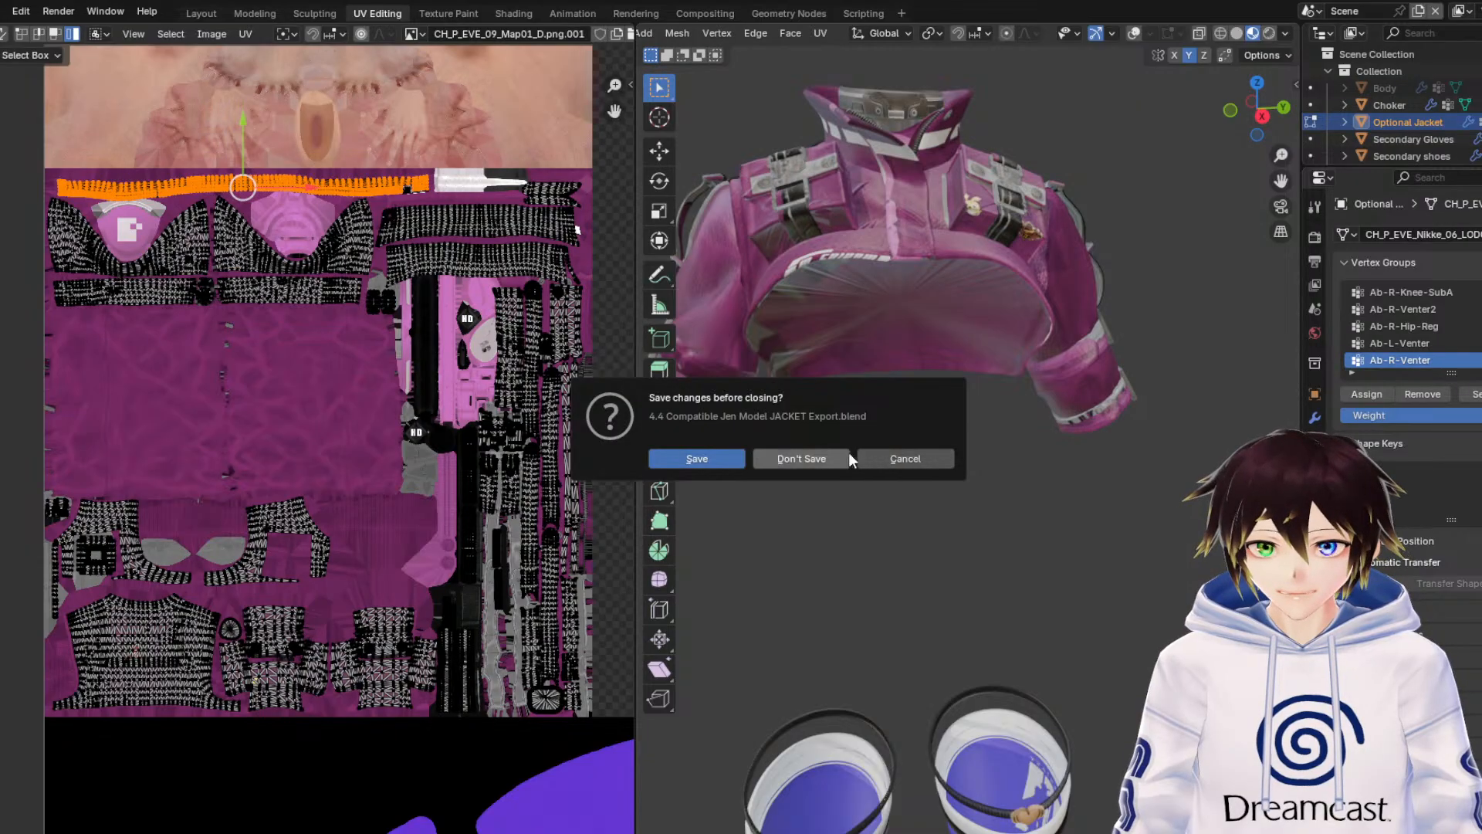
left_click(802, 458)
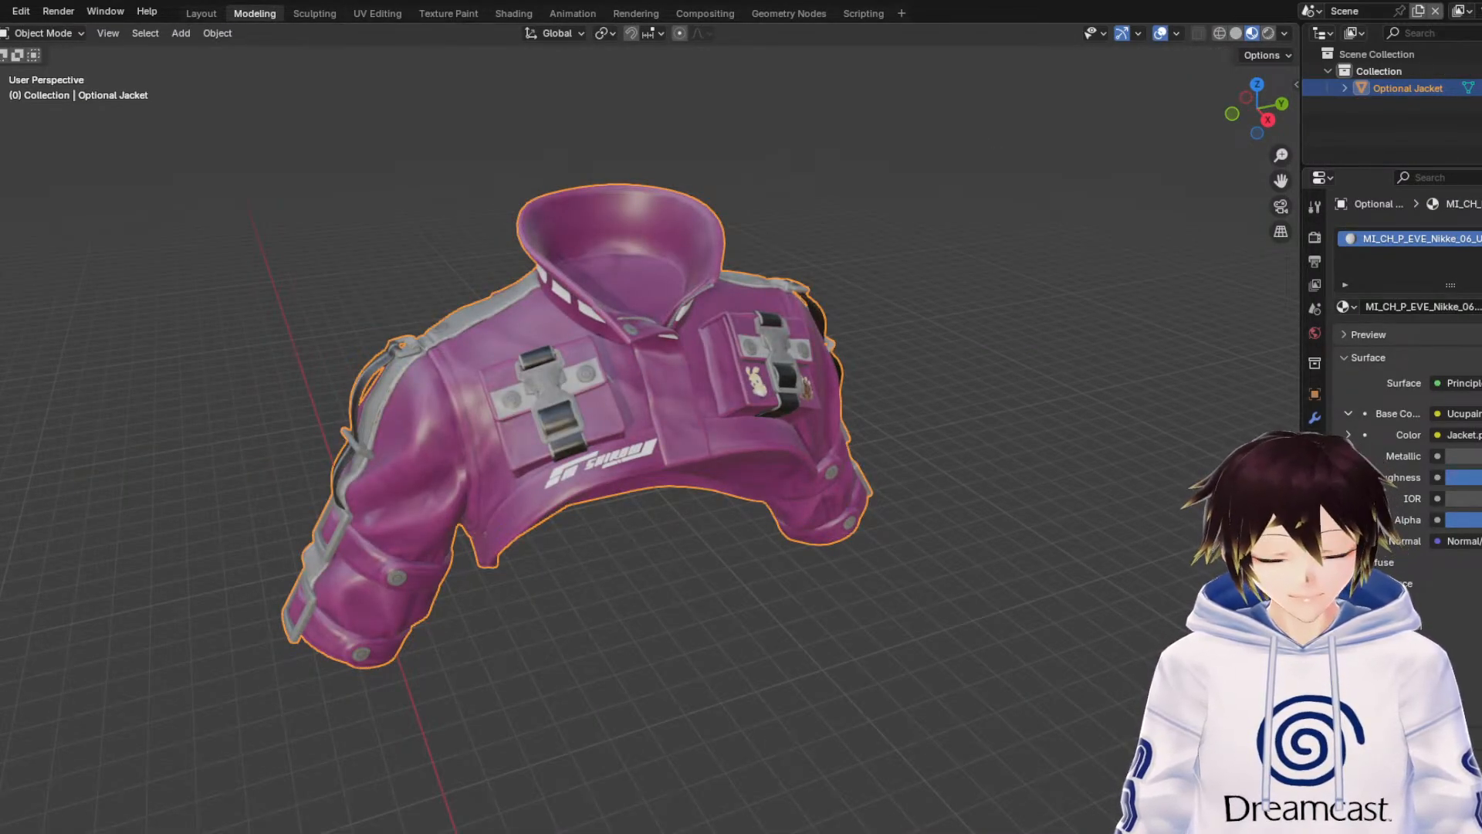
Enter Edit Mode on the Optional Jacket, select its entire mesh and hide the viewport overlays.
left_click(47, 32)
left_click(62, 69)
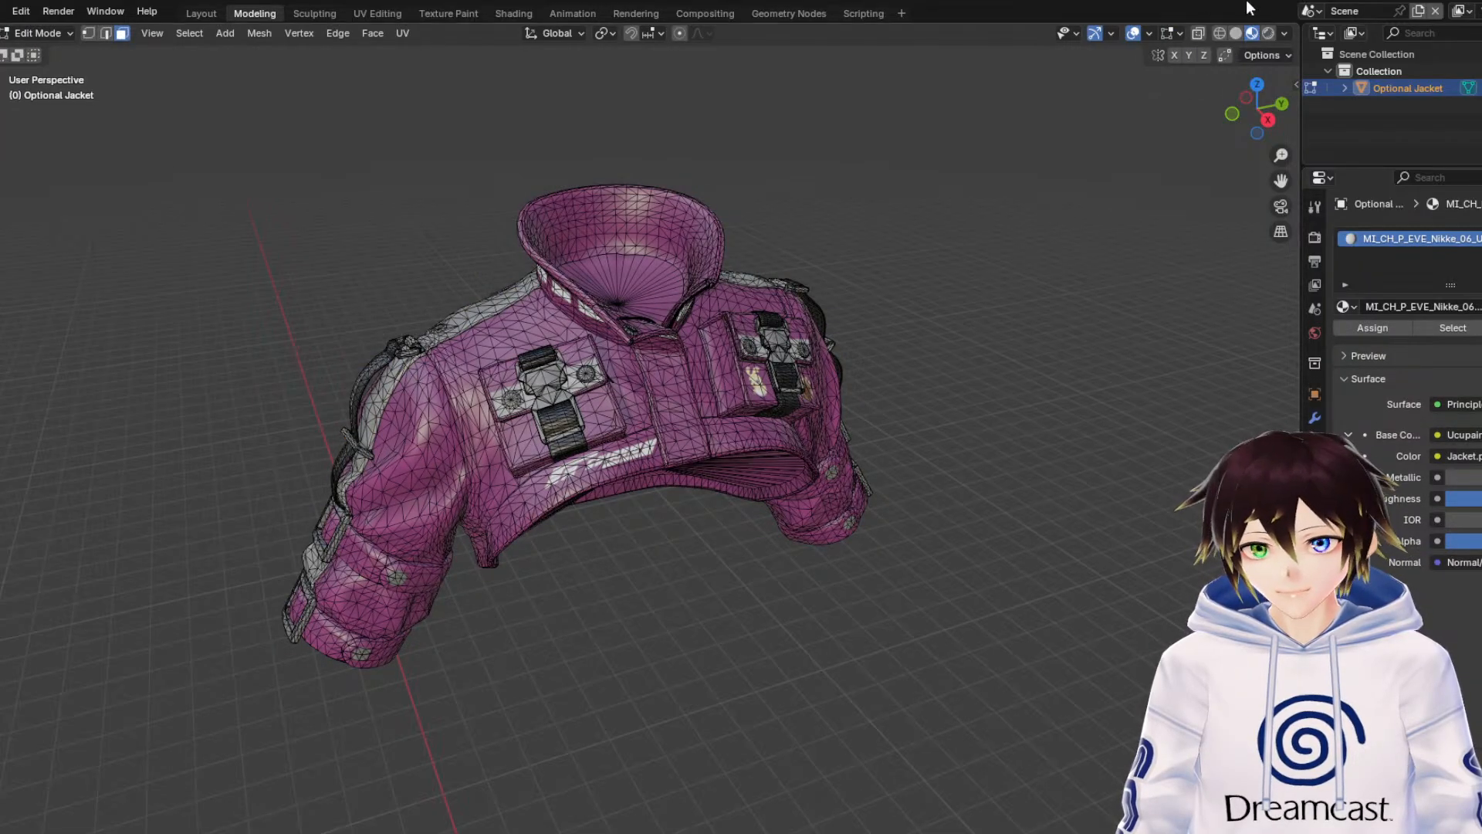
left_click(1219, 33)
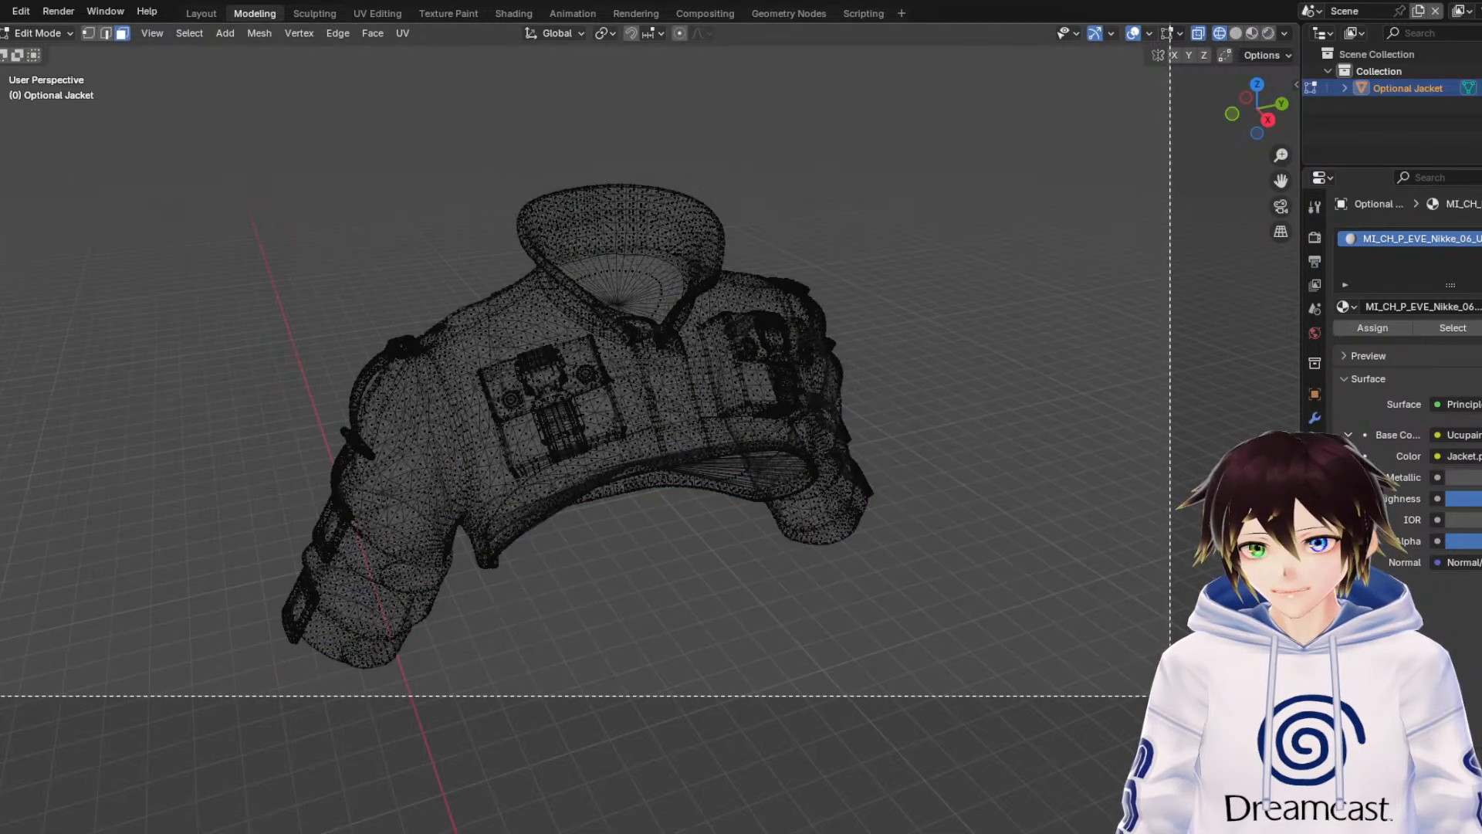
key("a")
left_click(1252, 34)
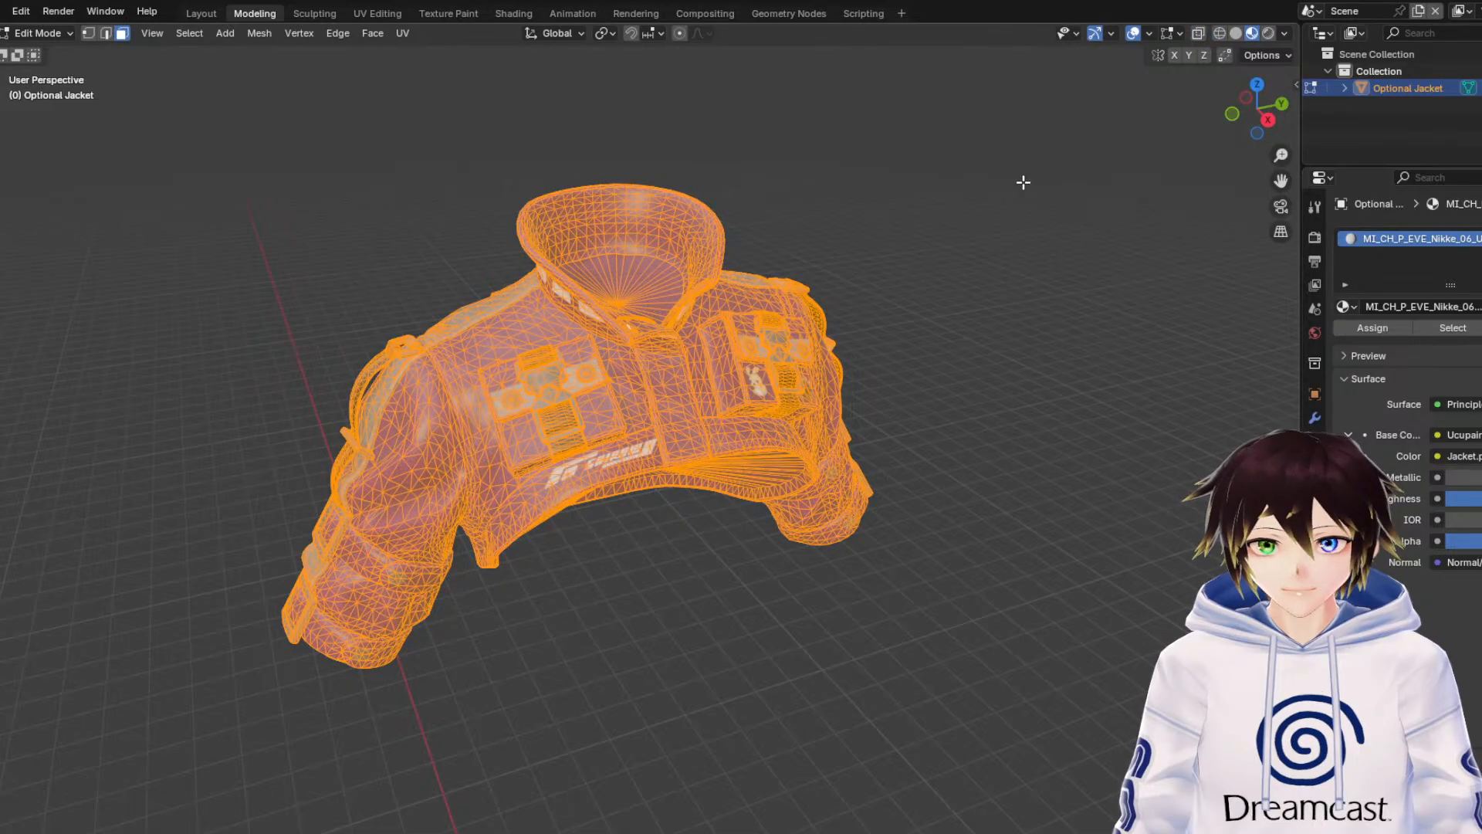
left_click(1133, 33)
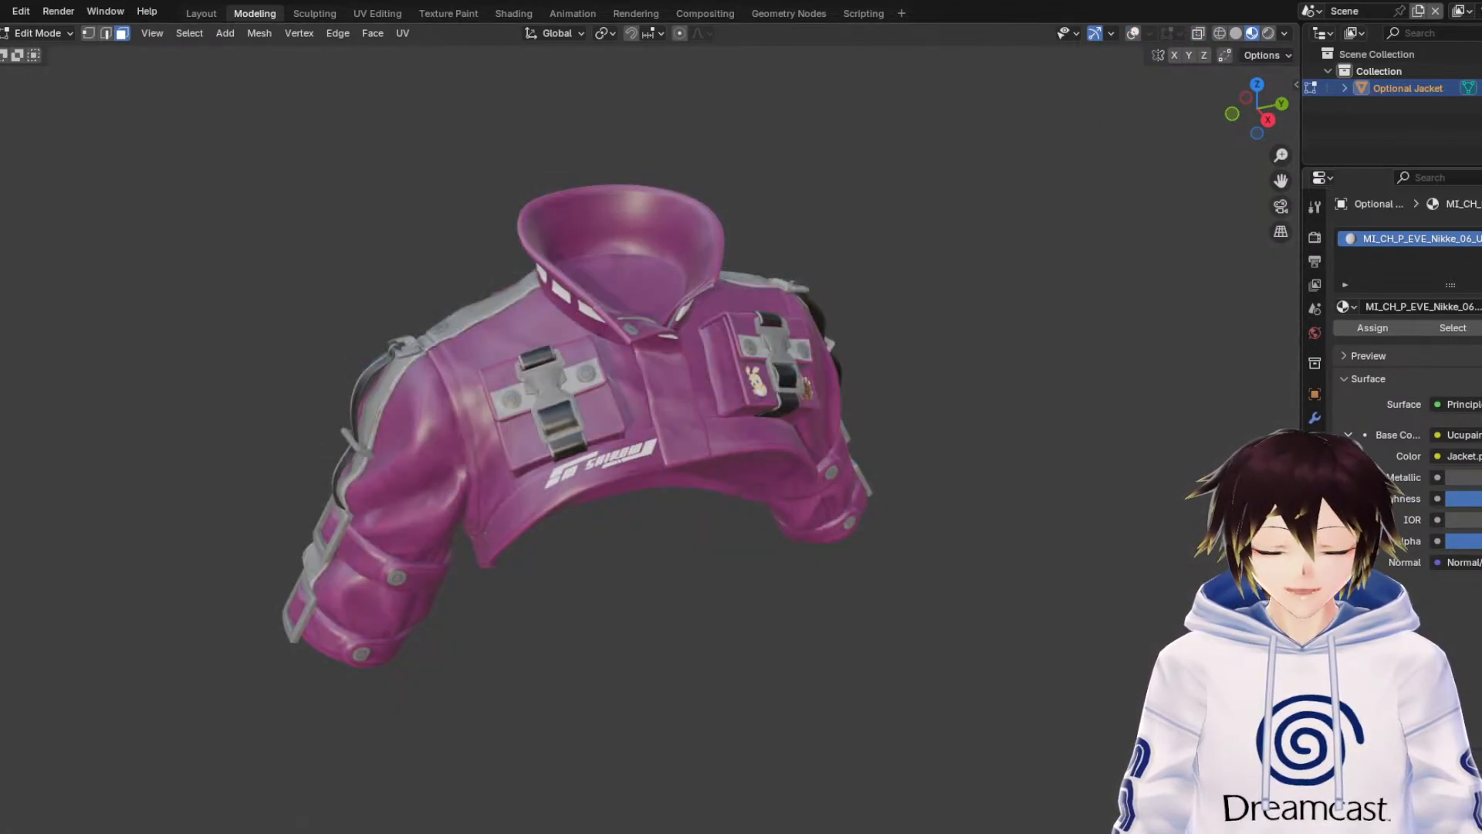
Return the jacket to Object Mode in the UV Editing workspace and give it a new material in place of the existing one.
left_click(382, 11)
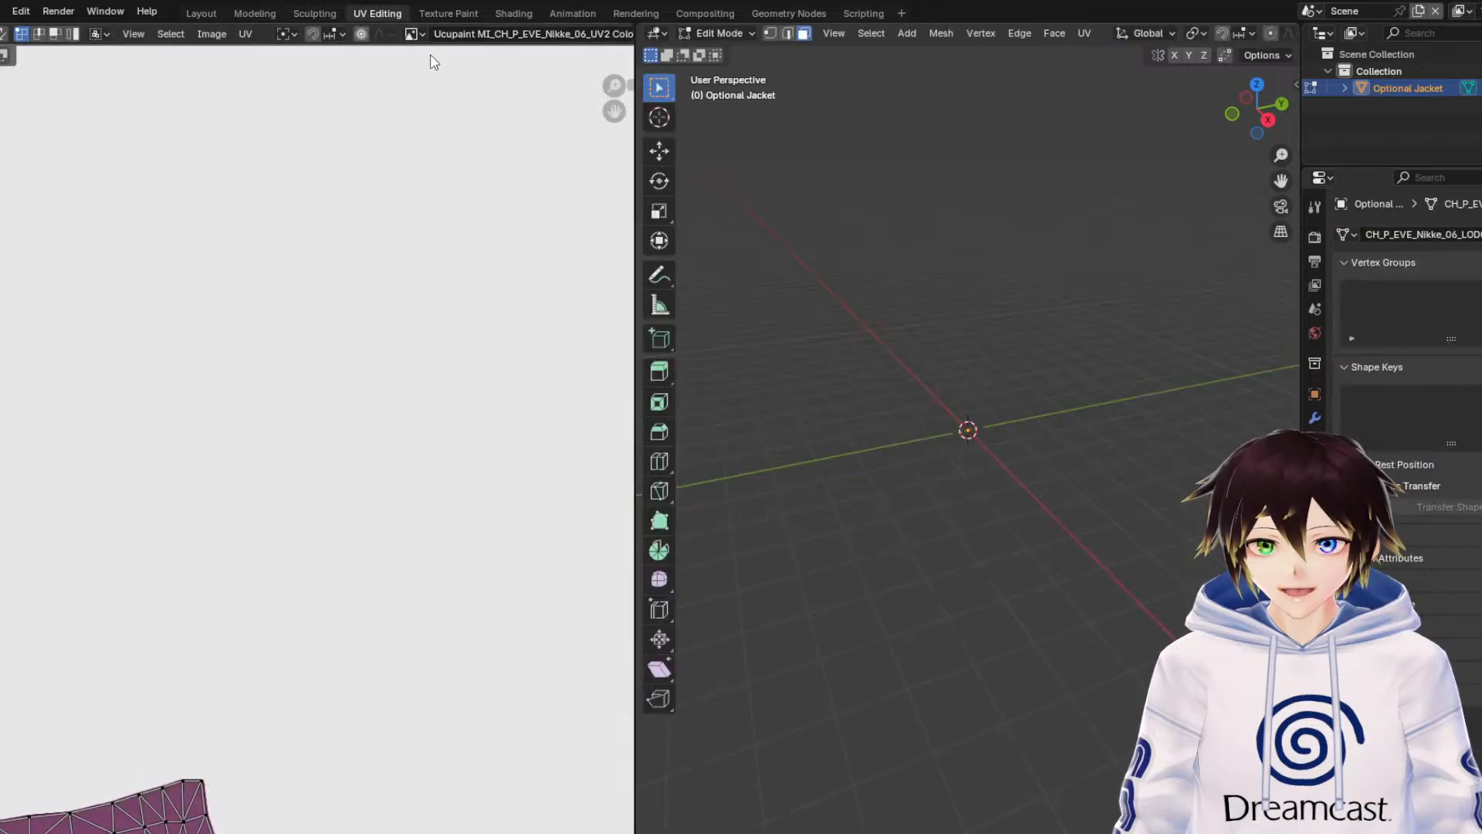
left_click(1315, 537)
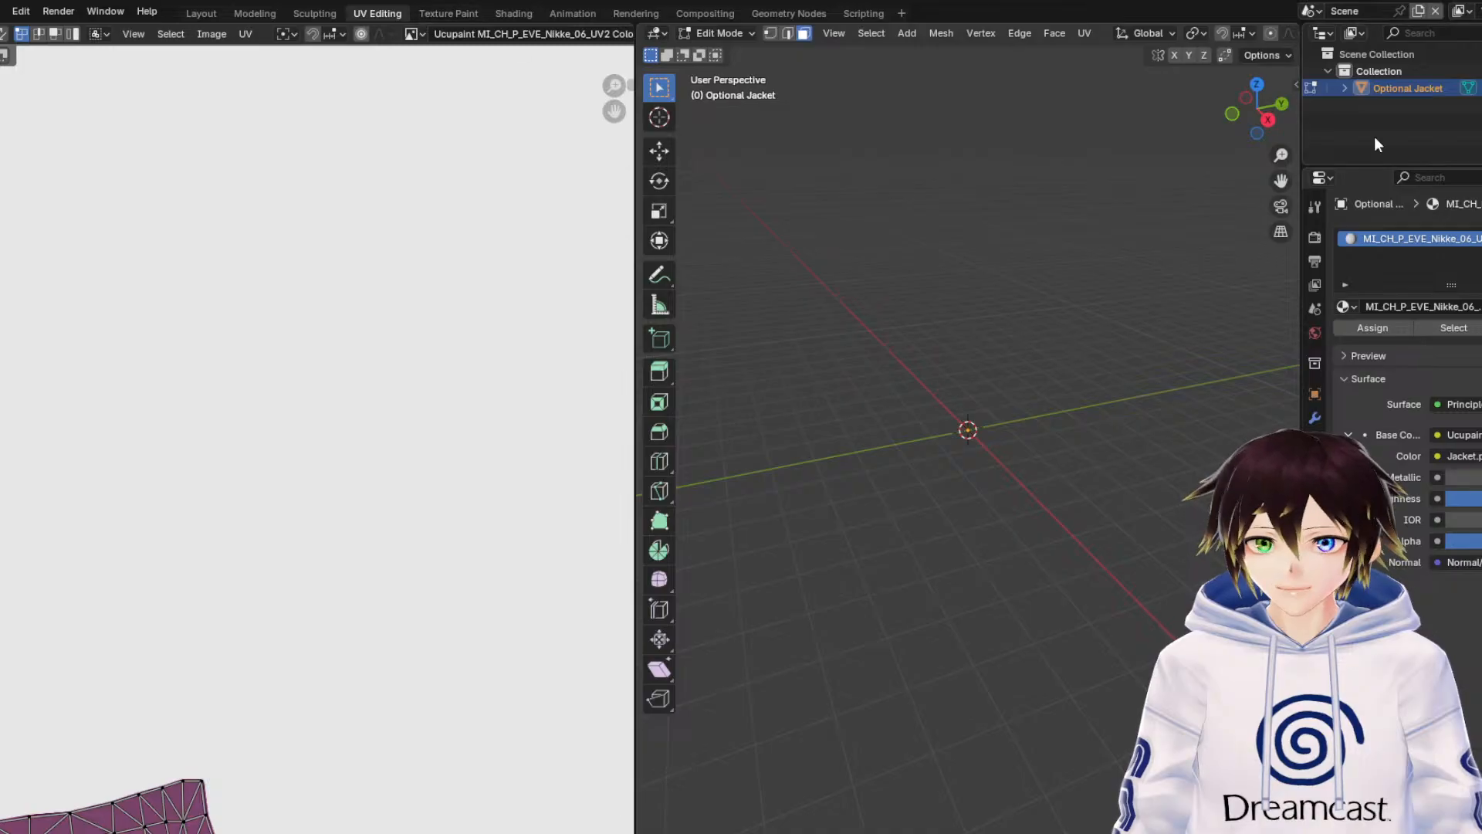
left_click(718, 33)
left_click(722, 51)
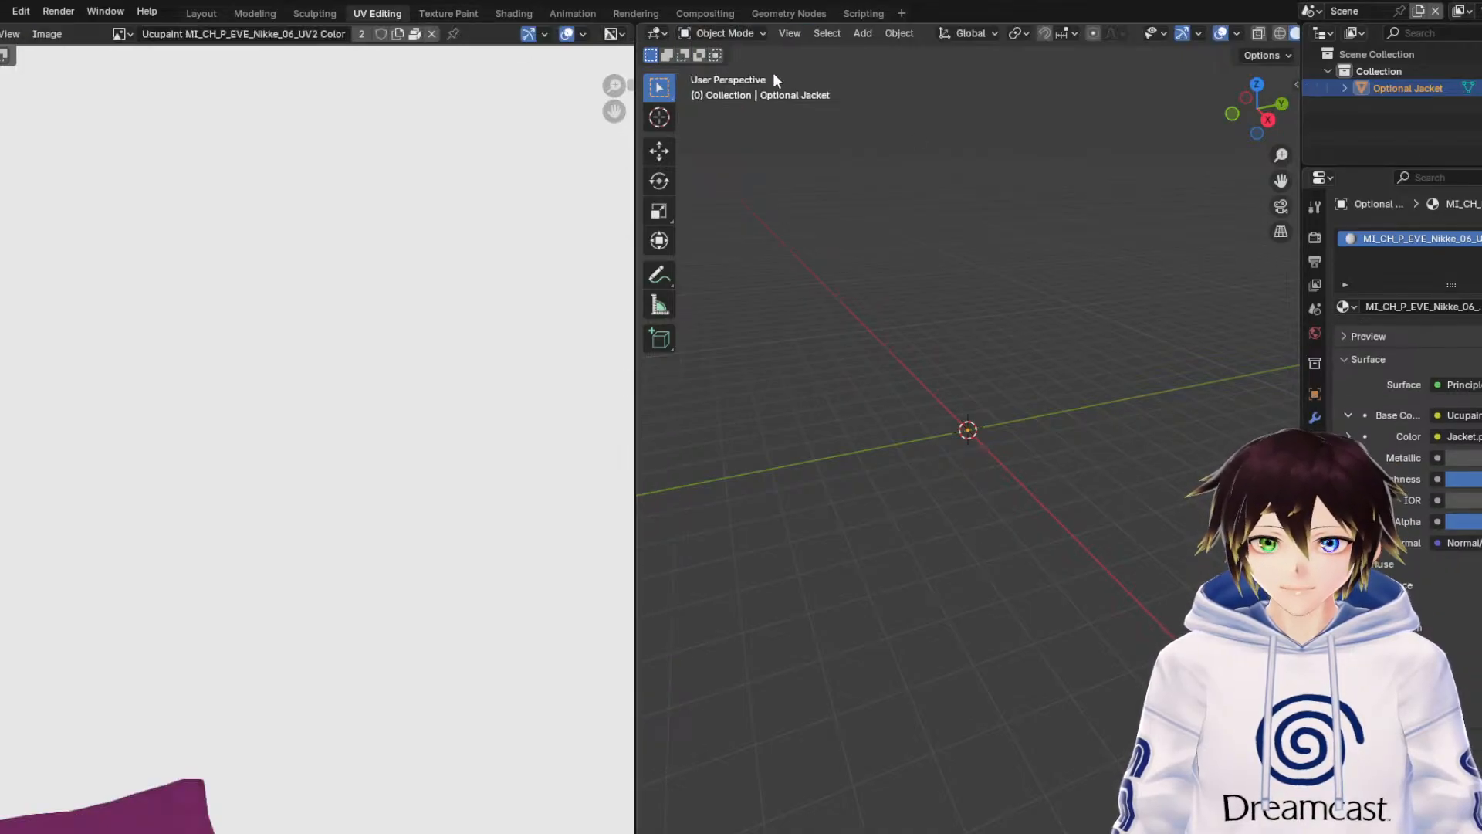
left_click(1471, 307)
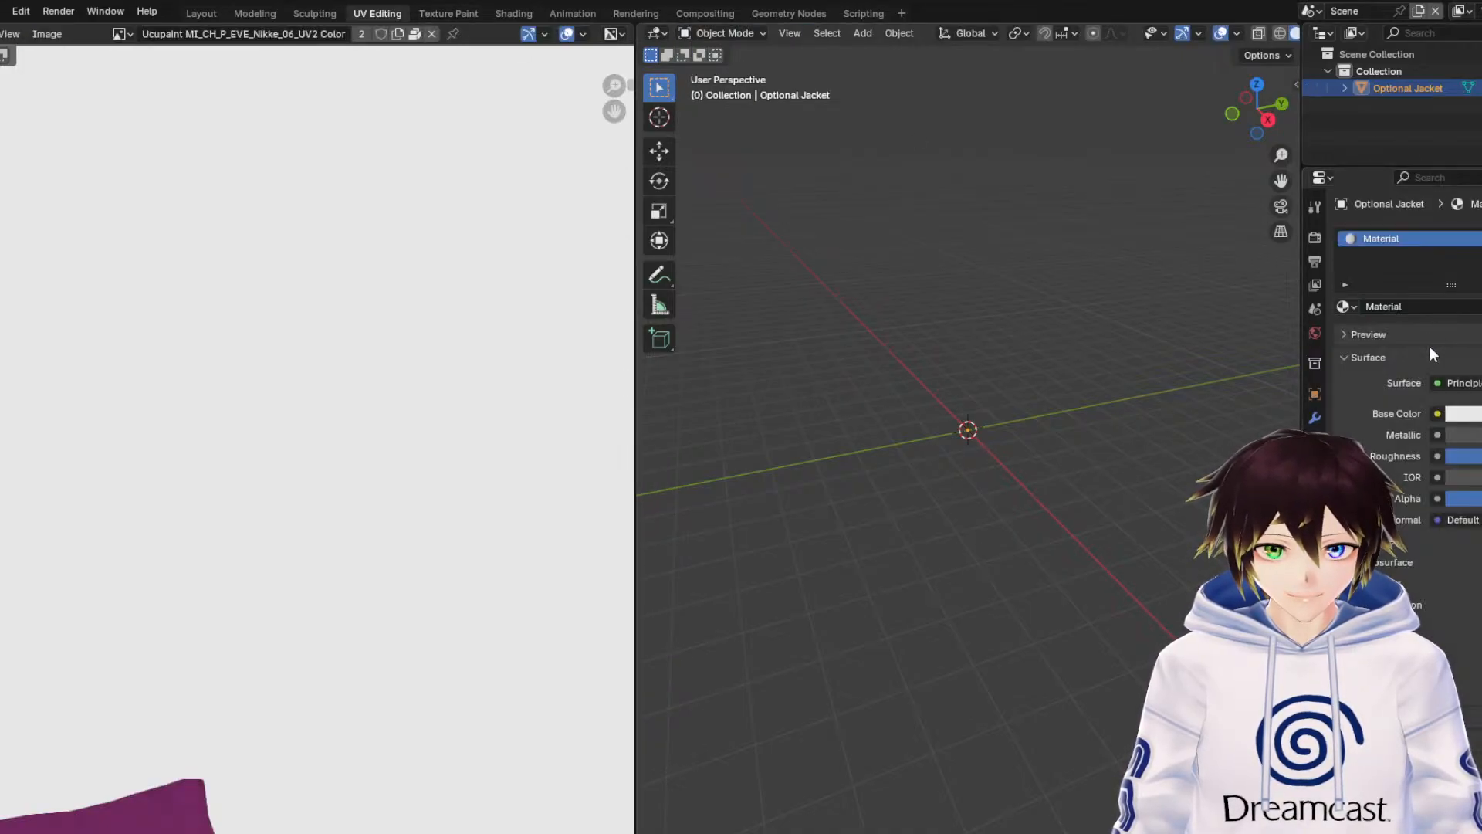
Assign an image texture to the new material's base color and load CH_P_EVE_09_Map01_D.png.
left_click(1438, 414)
left_click(844, 526)
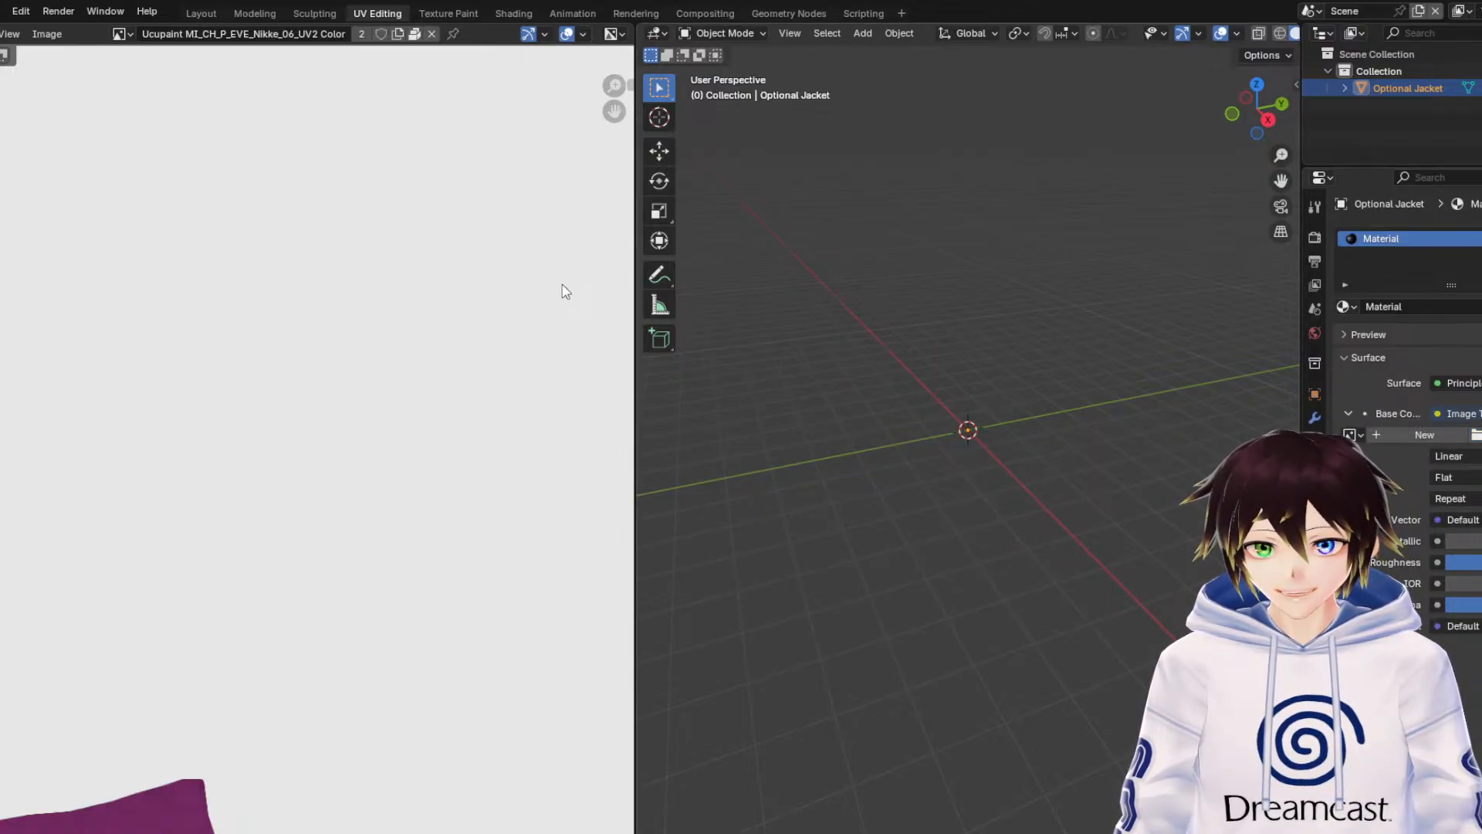
double_click(675, 287)
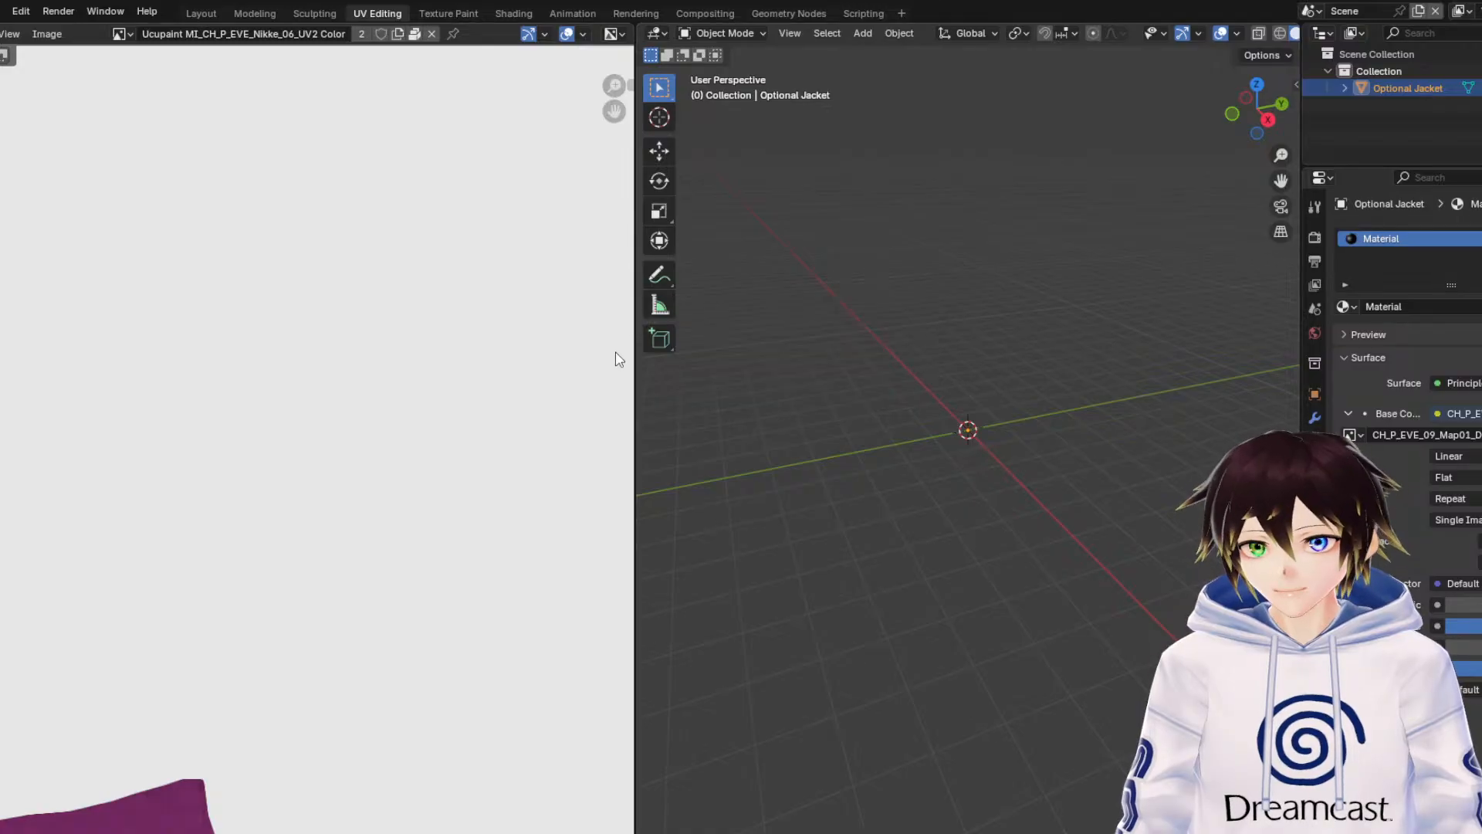
Put the Optional Jacket back into Edit Mode in the Modeling workspace and show the viewport overlays.
left_click(245, 14)
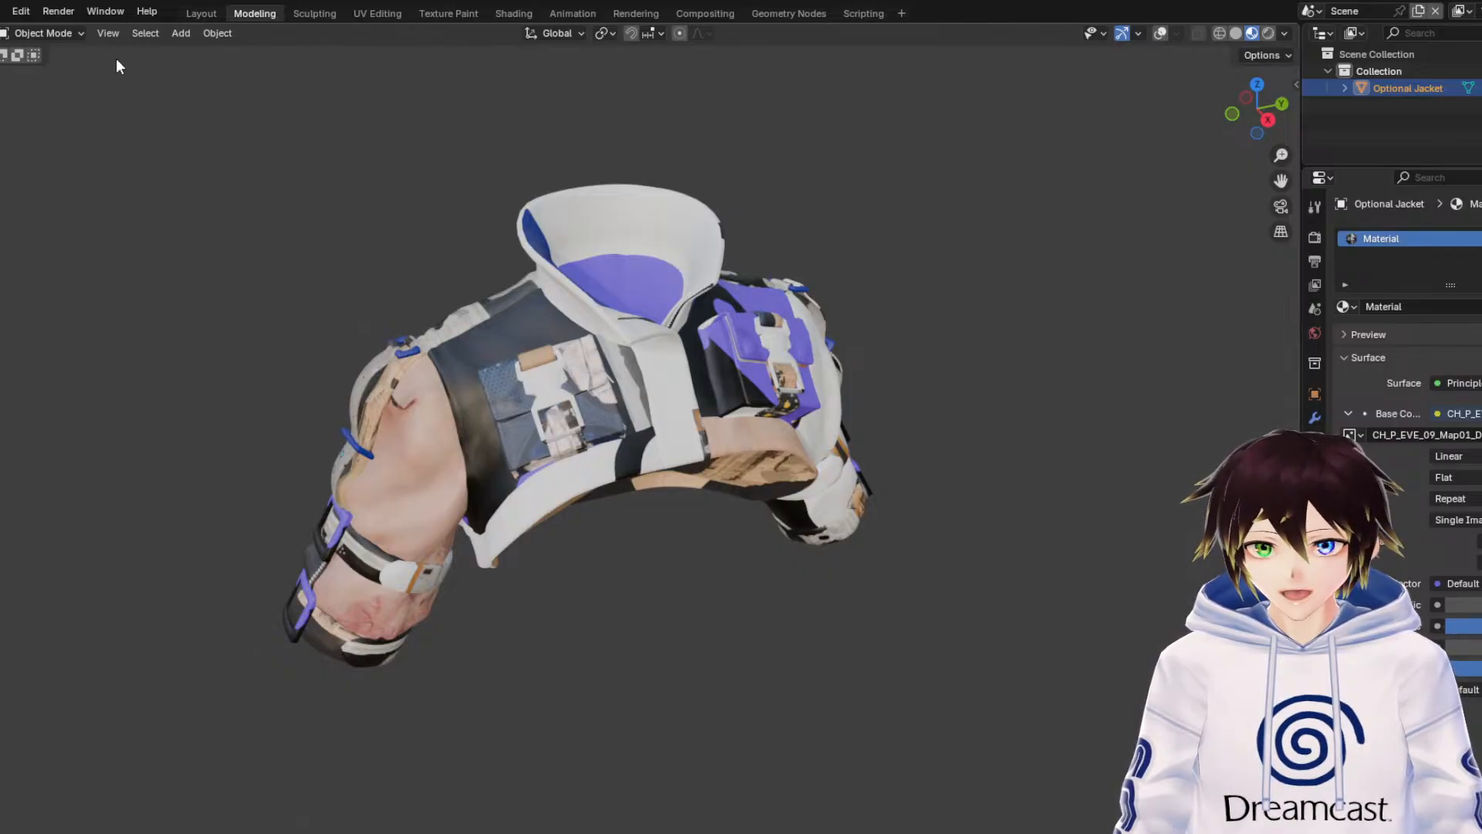
left_click(43, 32)
left_click(35, 68)
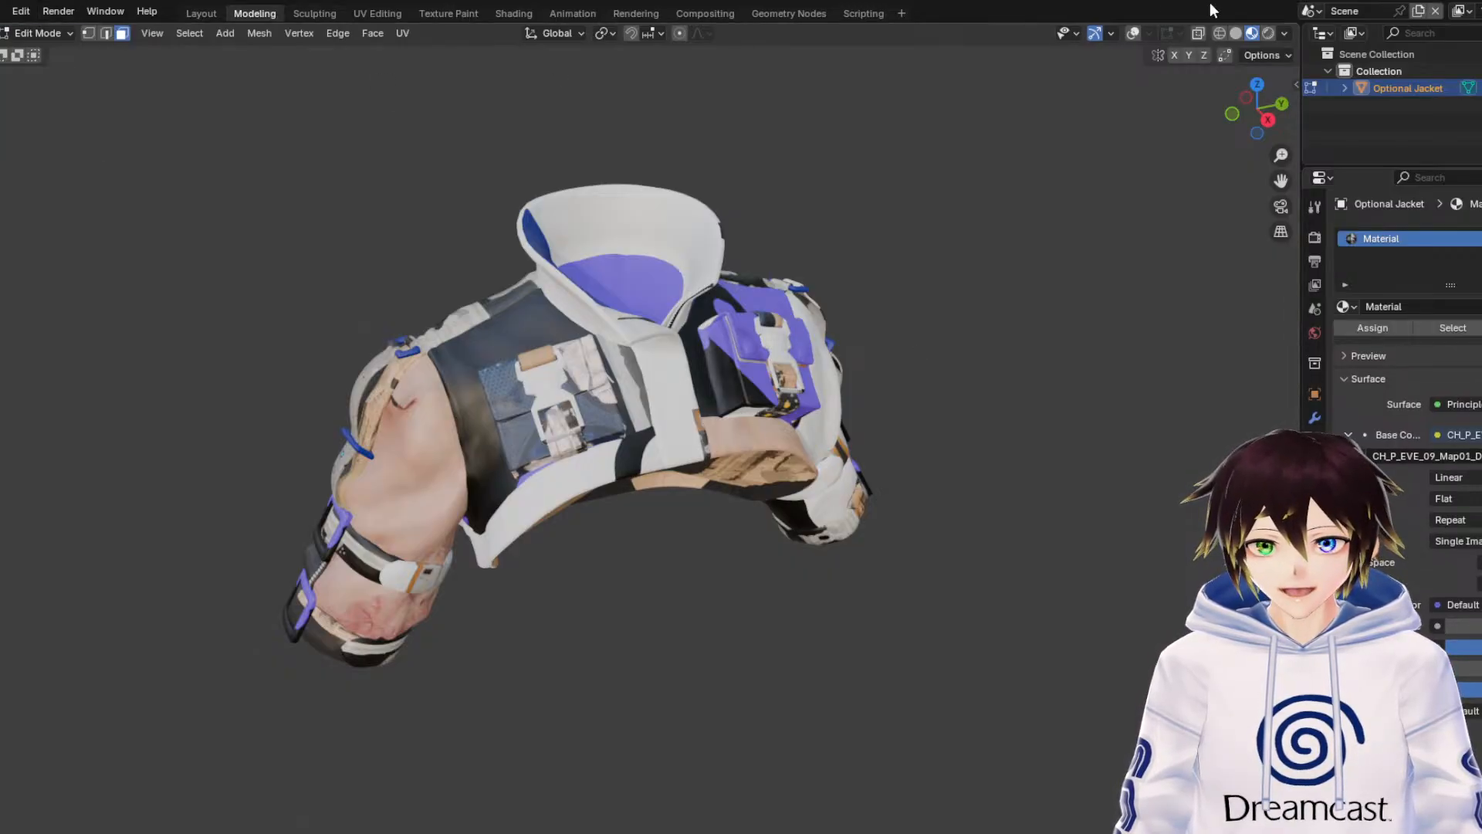
left_click(1133, 32)
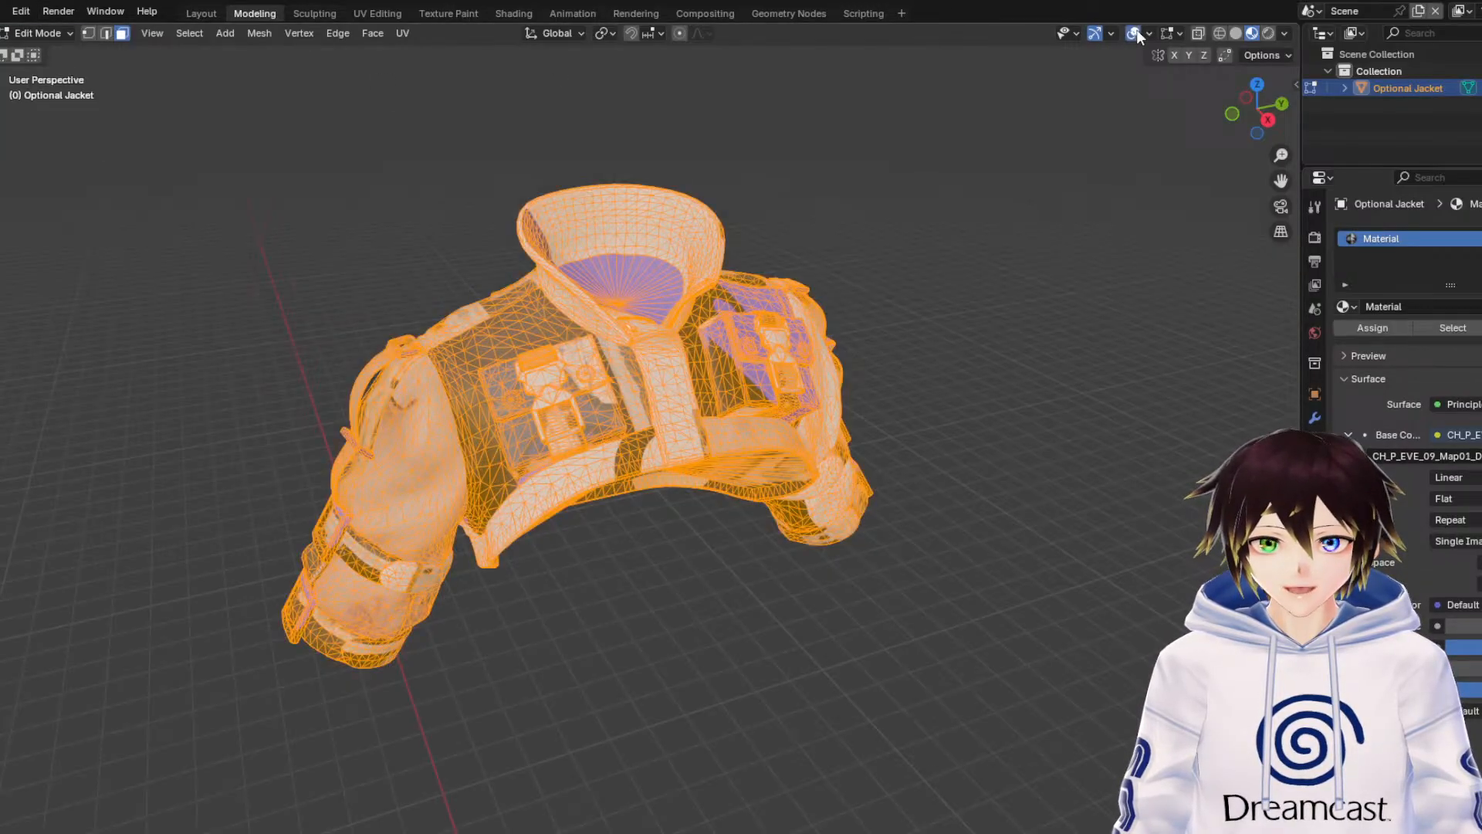
Select all of the jacket's UV islands over the full texture in the UV Editing workspace.
left_click(378, 14)
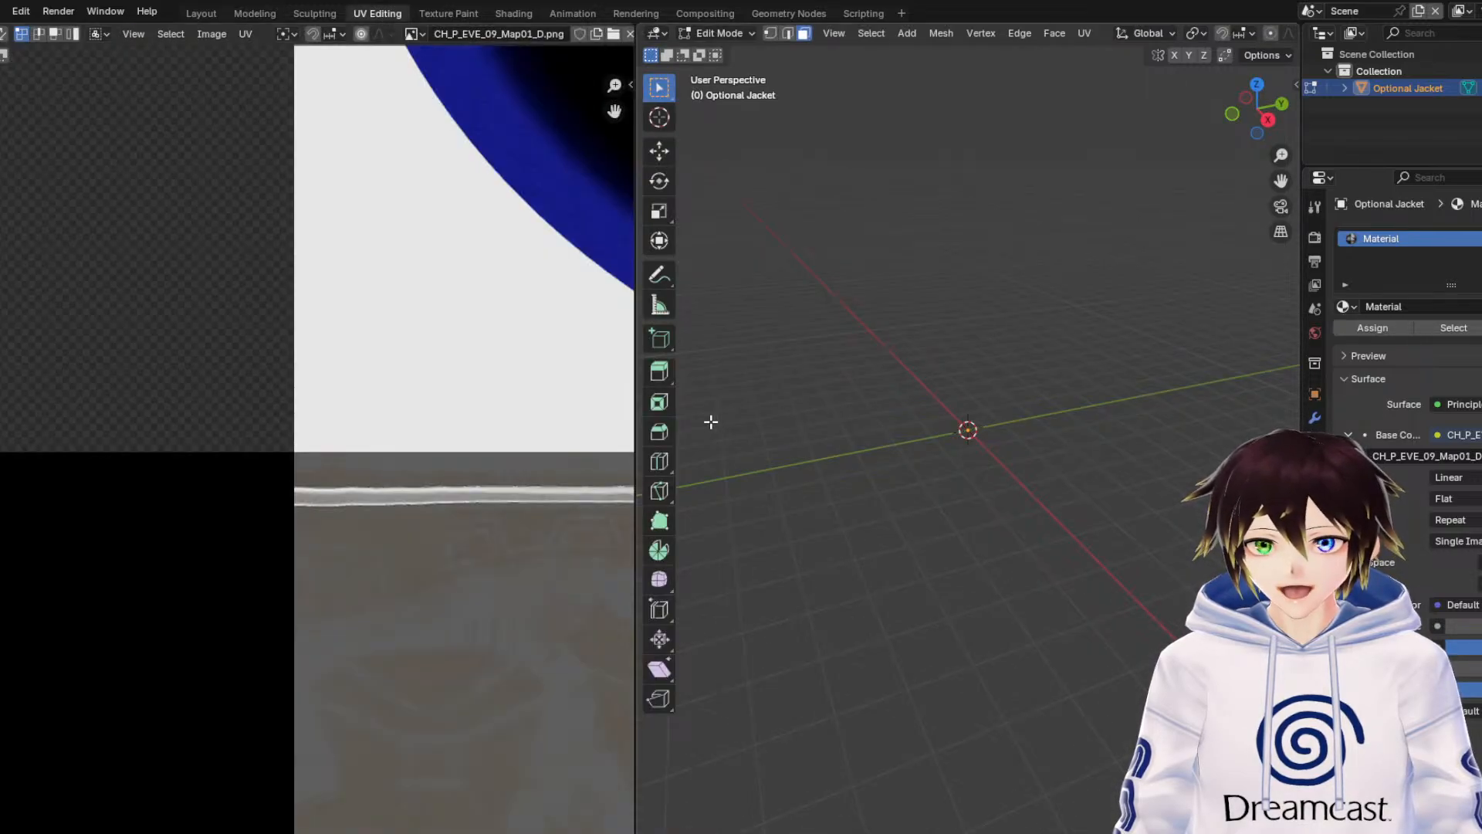
middle_click_drag(432, 311, 421, 688)
scroll(244, 689, "down", 4)
middle_click_drag(156, 416, 583, 508)
scroll(583, 508, "down", 8)
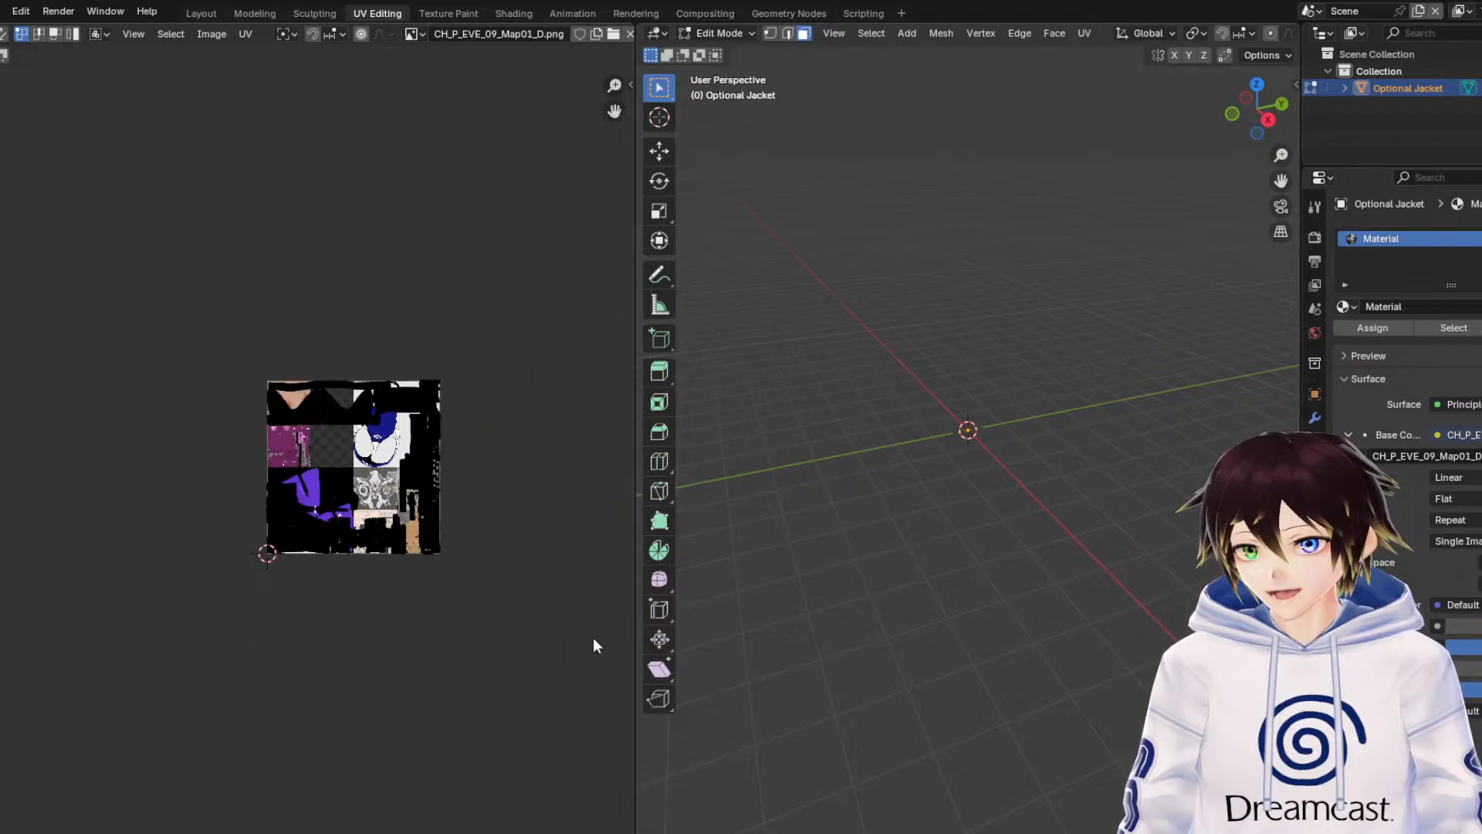
left_click_drag(587, 660, 165, 264)
Scale the selected UV islands by 0.5 on X, Y and Z.
left_click(0, 210)
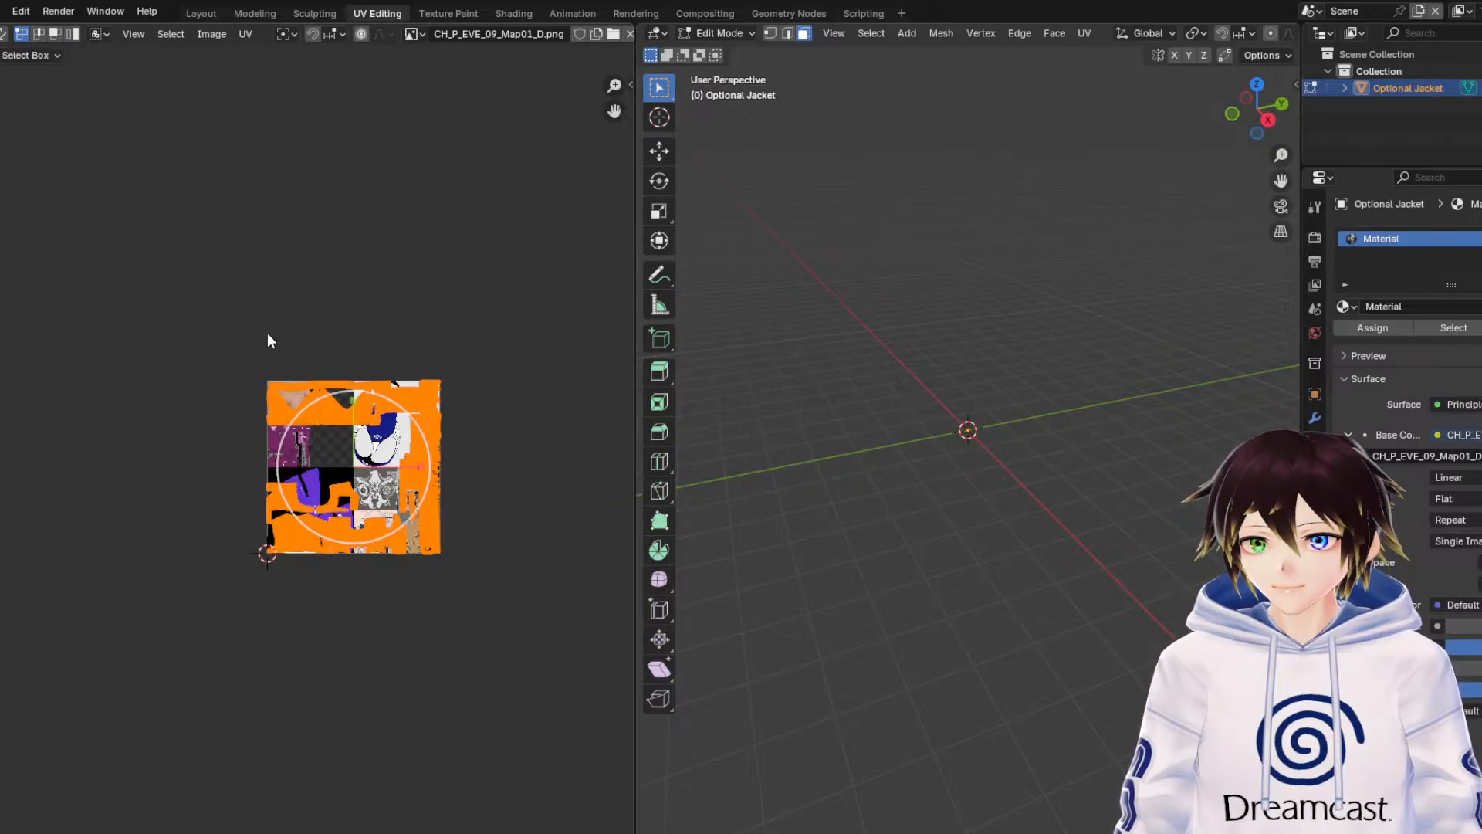
left_click_drag(391, 402, 383, 415)
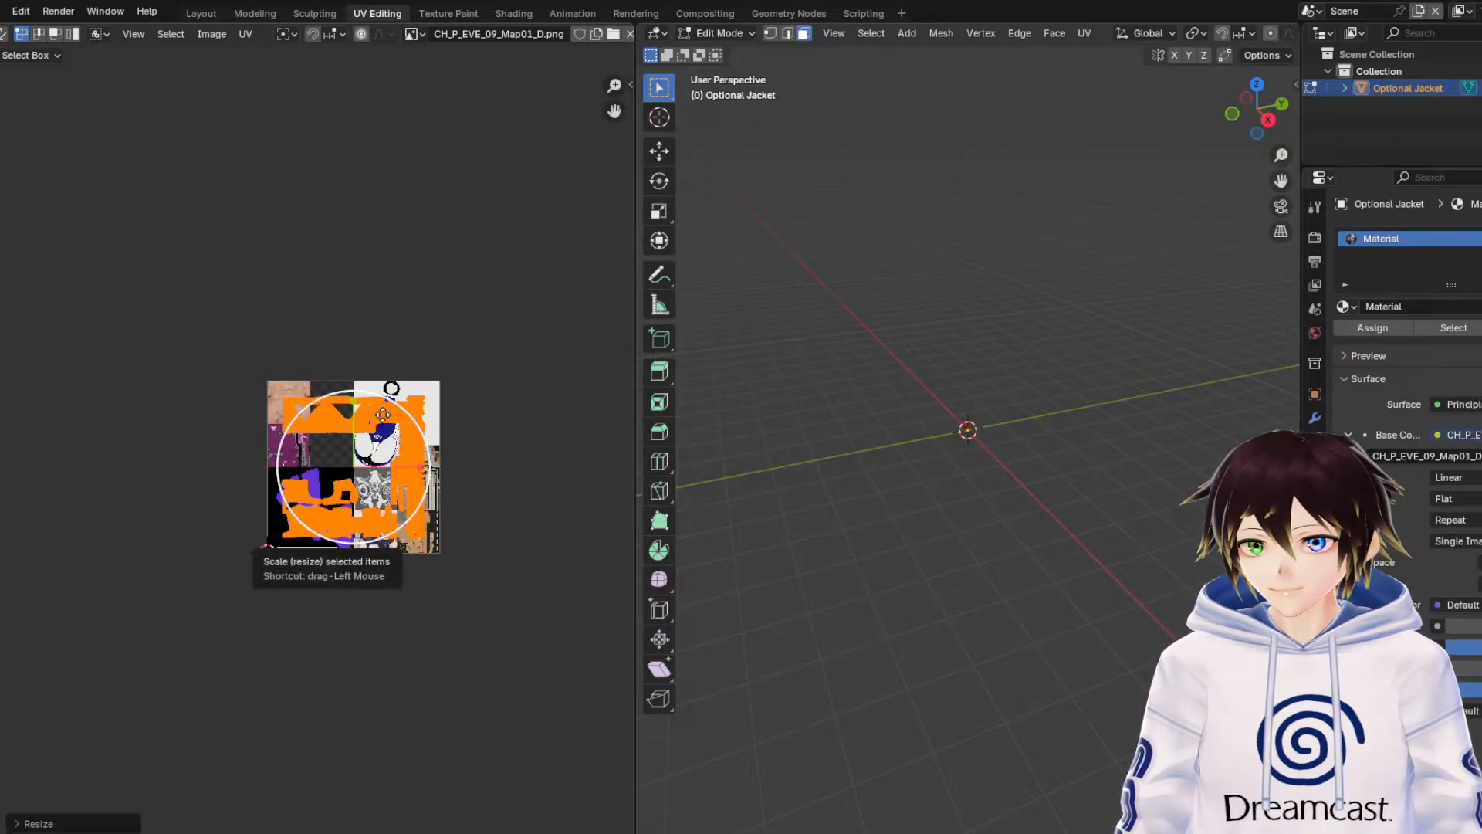
left_click(39, 823)
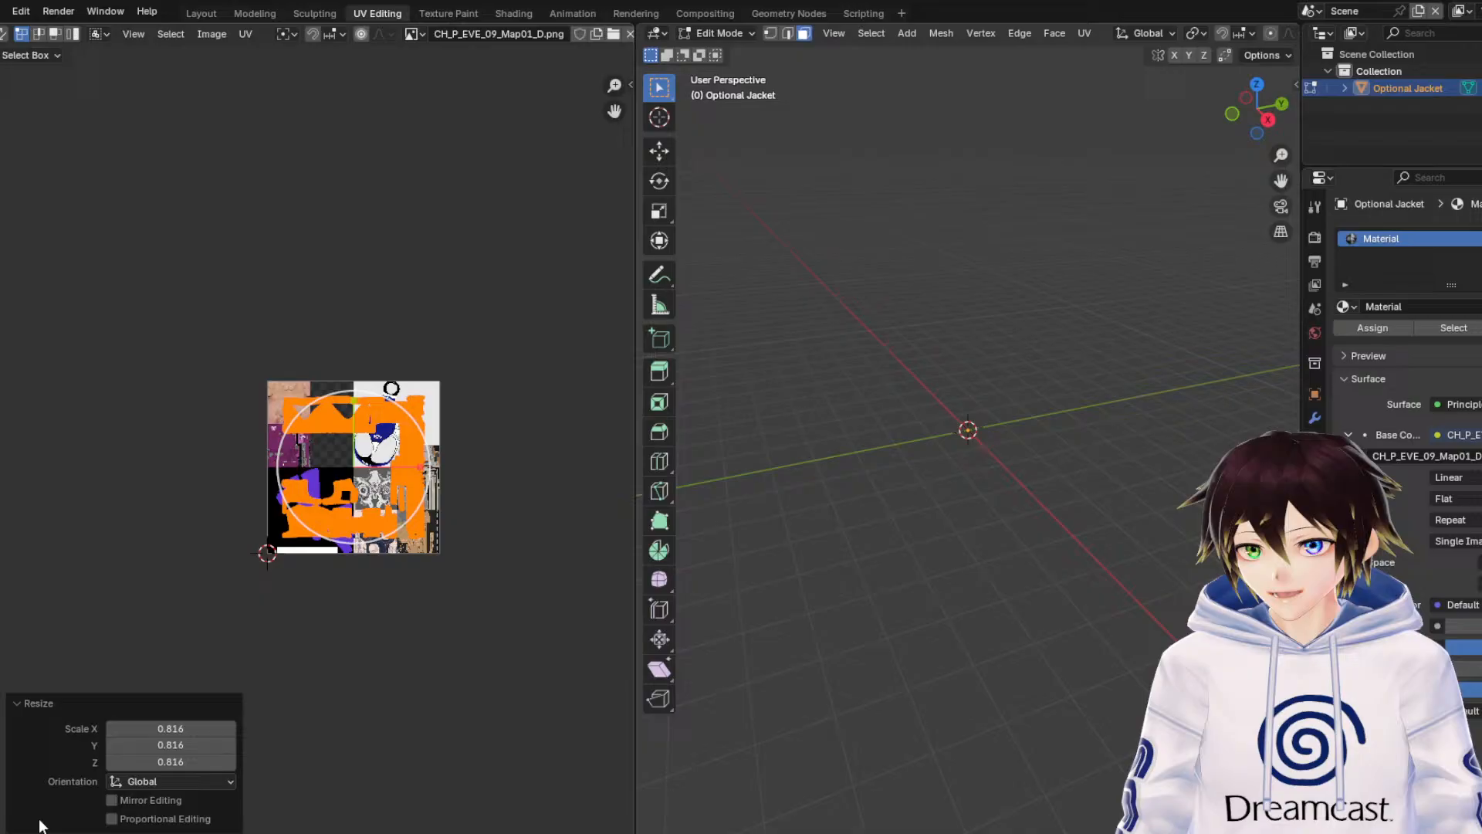
left_click(171, 728)
type("0.5")
key("Return")
left_click(198, 745)
type("0.5")
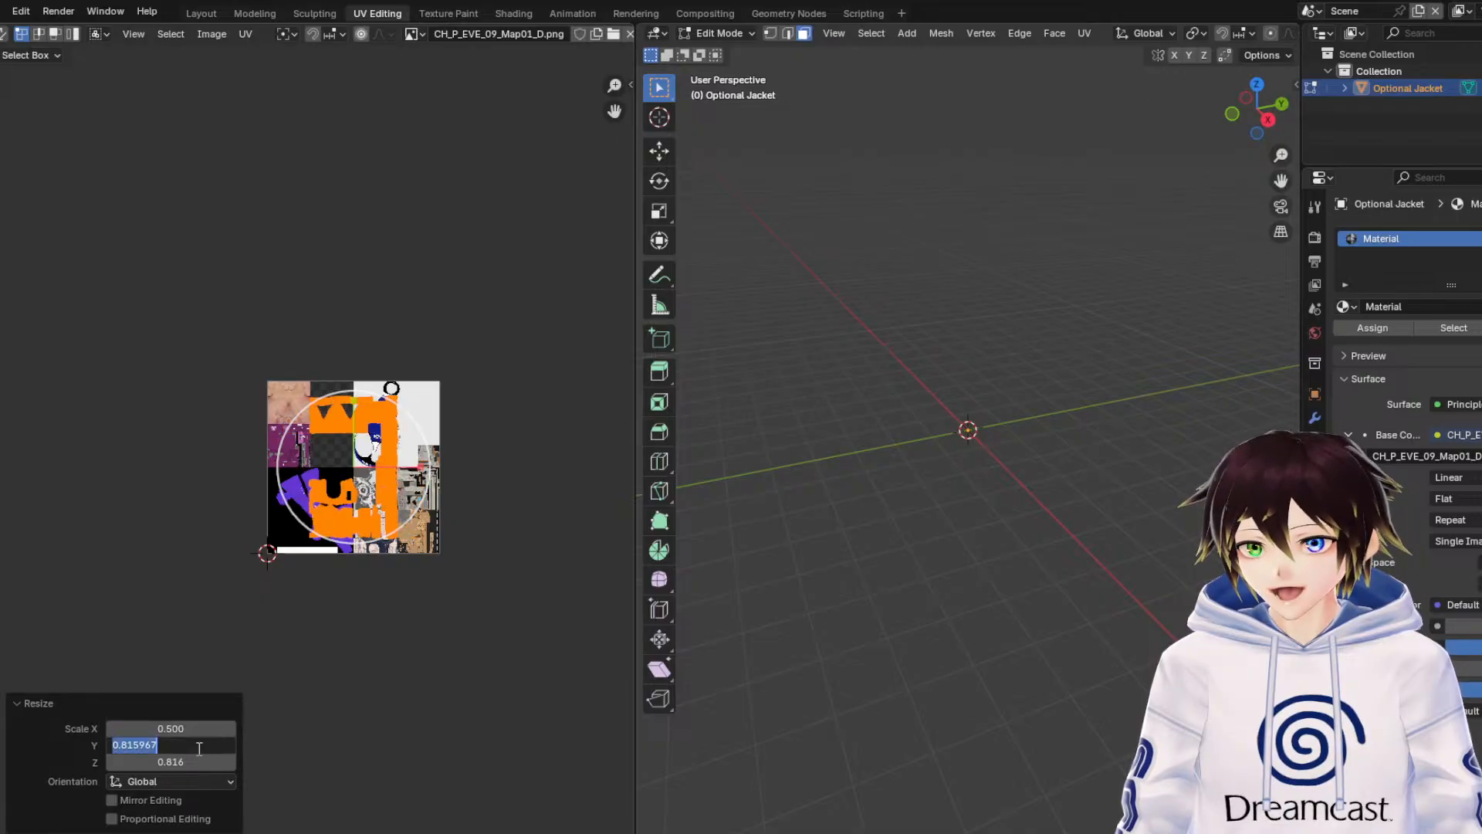
key("Return")
left_click(196, 762)
type("0.5")
key("Return")
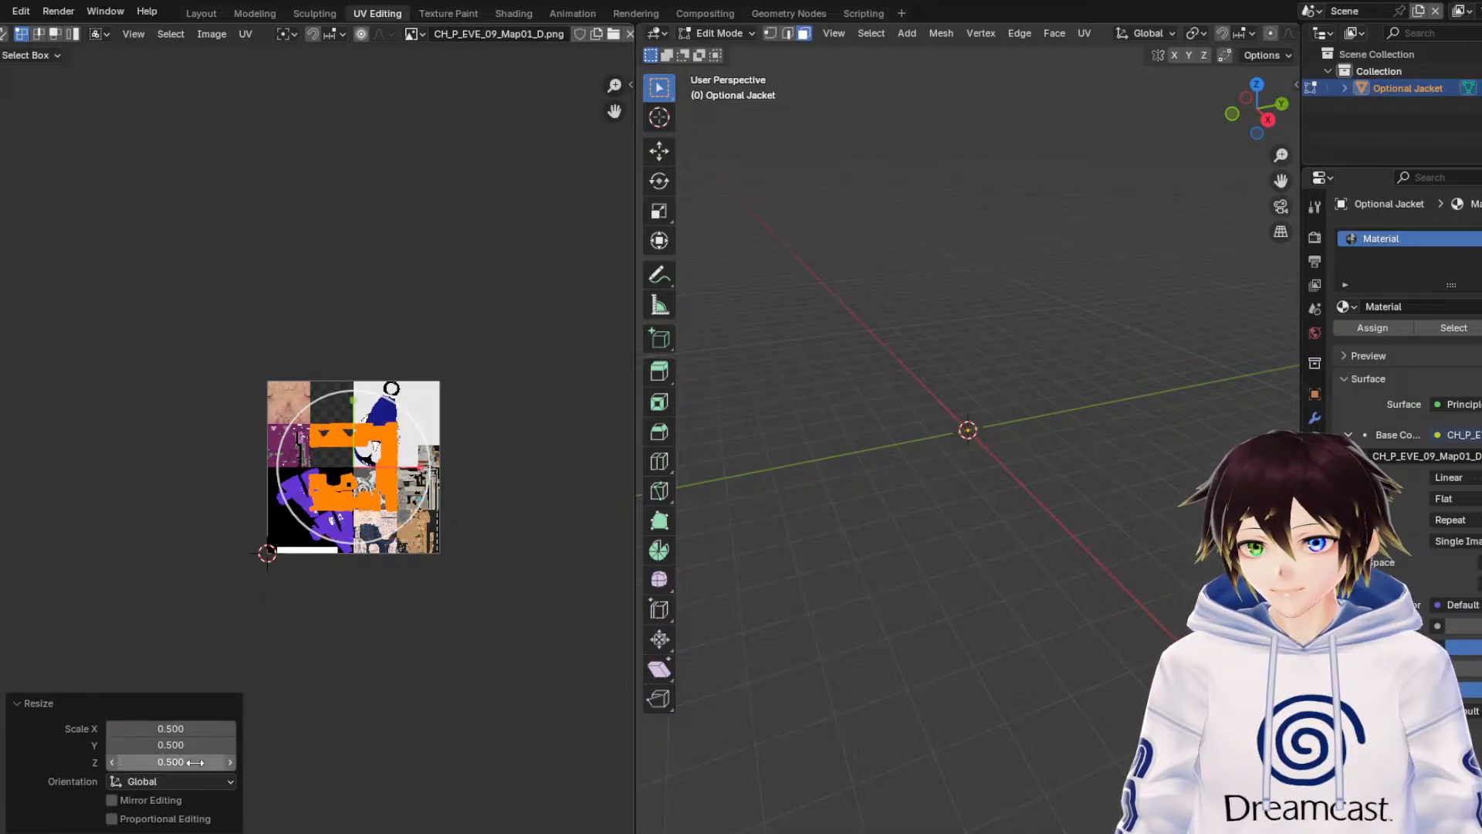
Move the UV islands into the texture's upper-right quadrant, about 0.248 m in X and 0.251 m in Y.
scroll(313, 468, "up", 1)
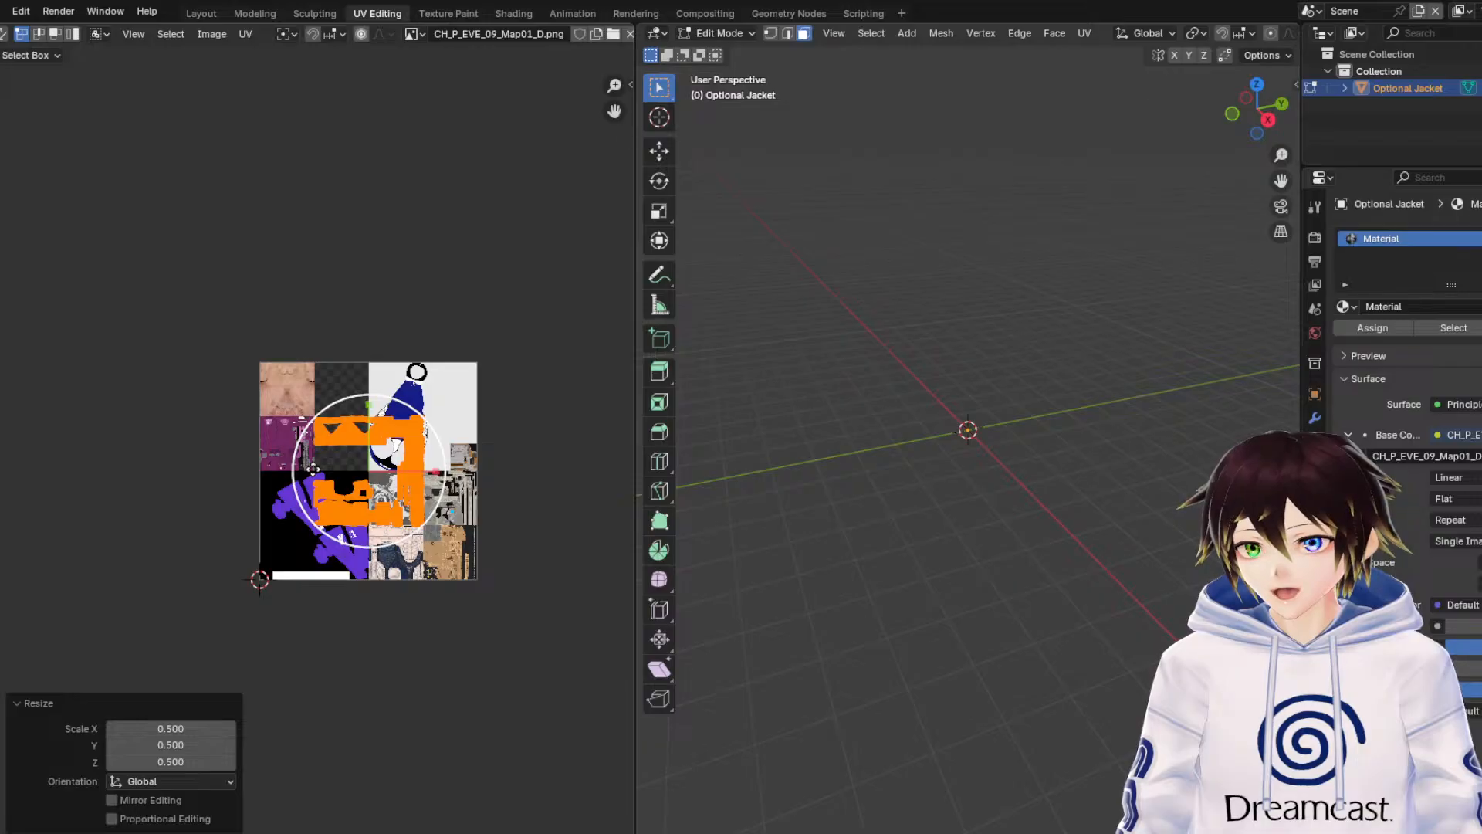
scroll(313, 468, "up", 1)
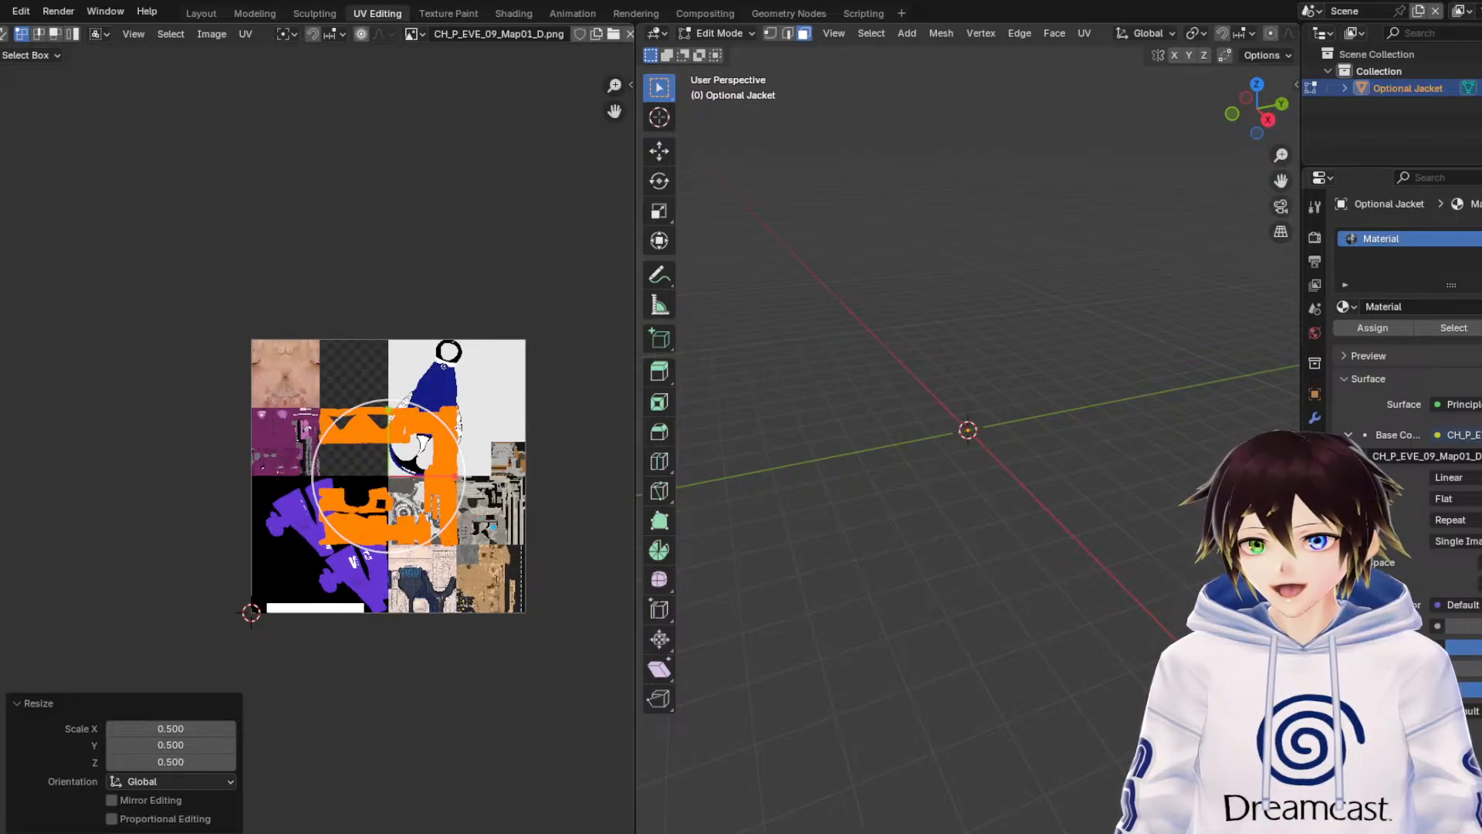
key("g")
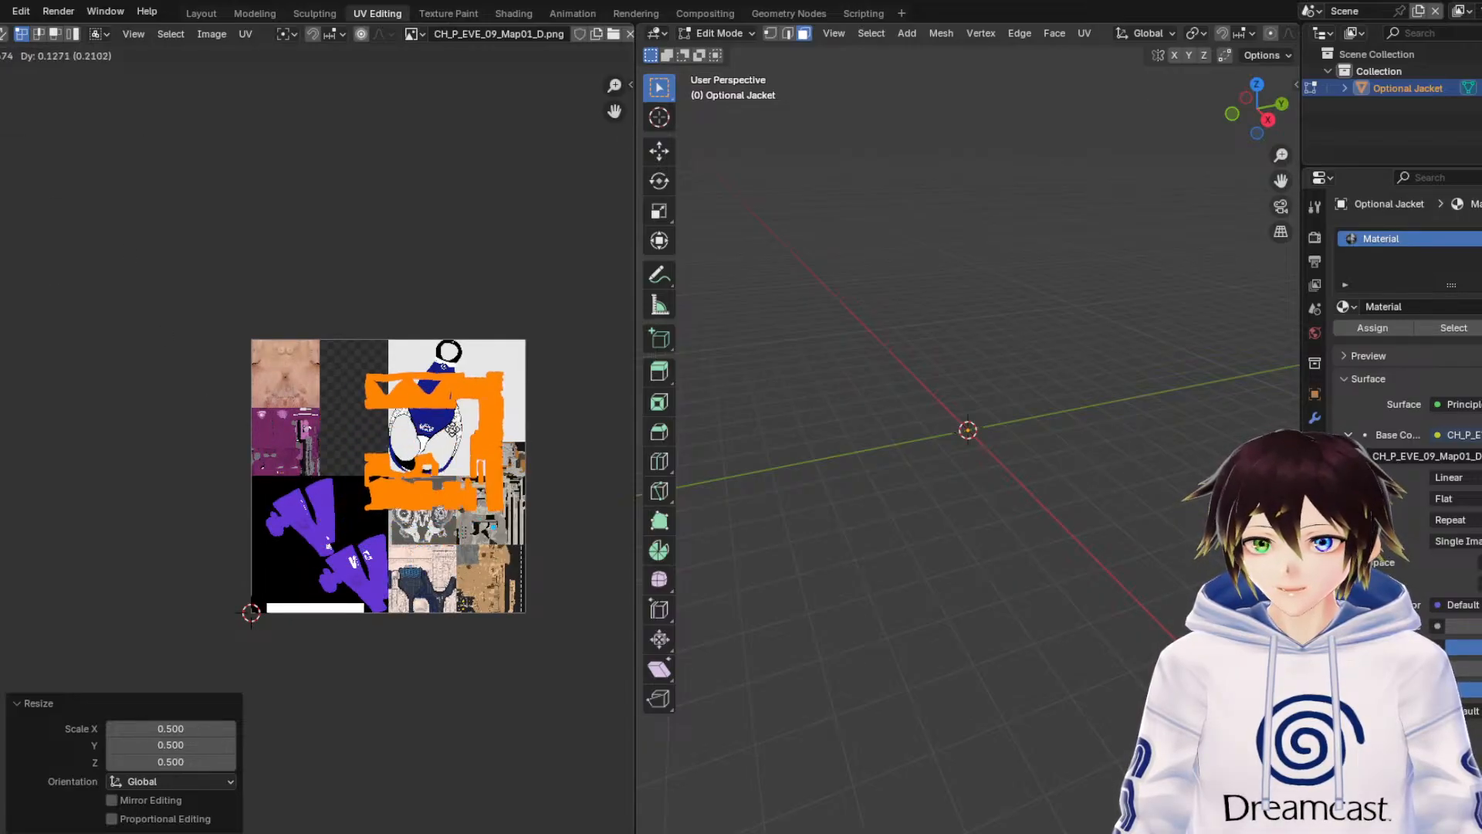
left_click(450, 438)
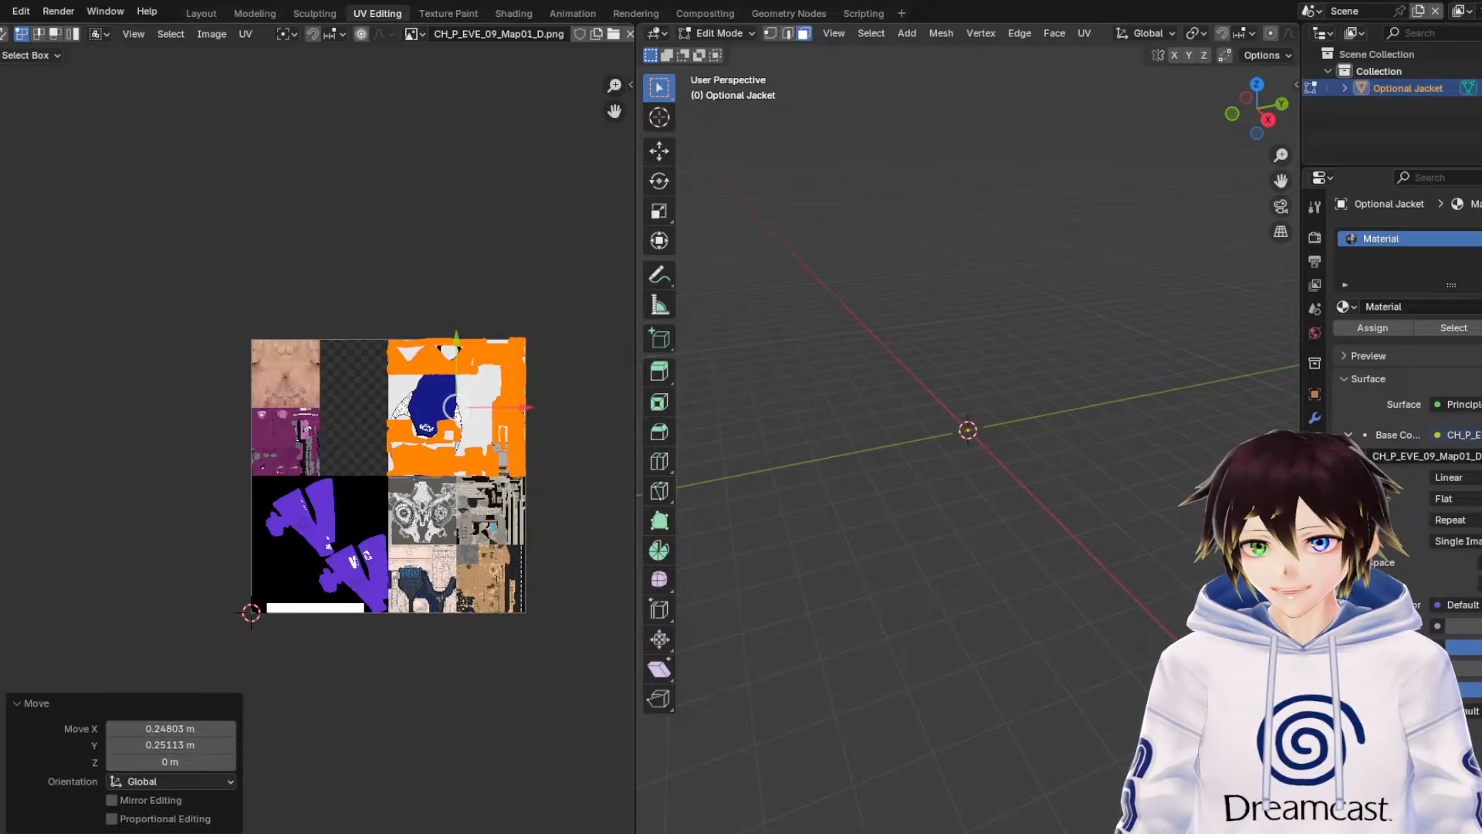
Shrink the UV islands in the upper-right quadrant by a further factor of 0.5 on X, Y and Z.
key("s")
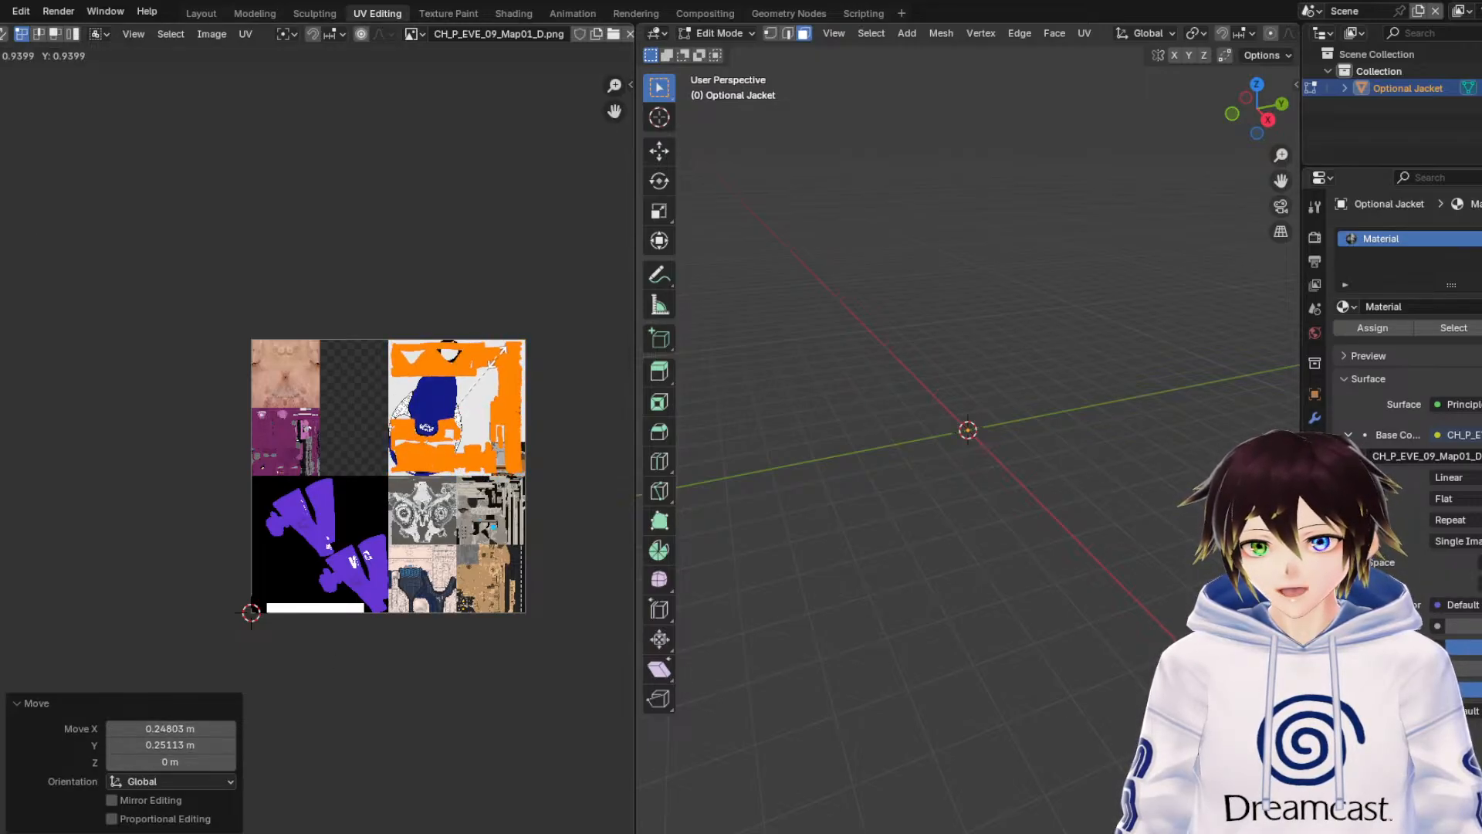
left_click(501, 351)
left_click(171, 728)
type("0.5")
key("Return")
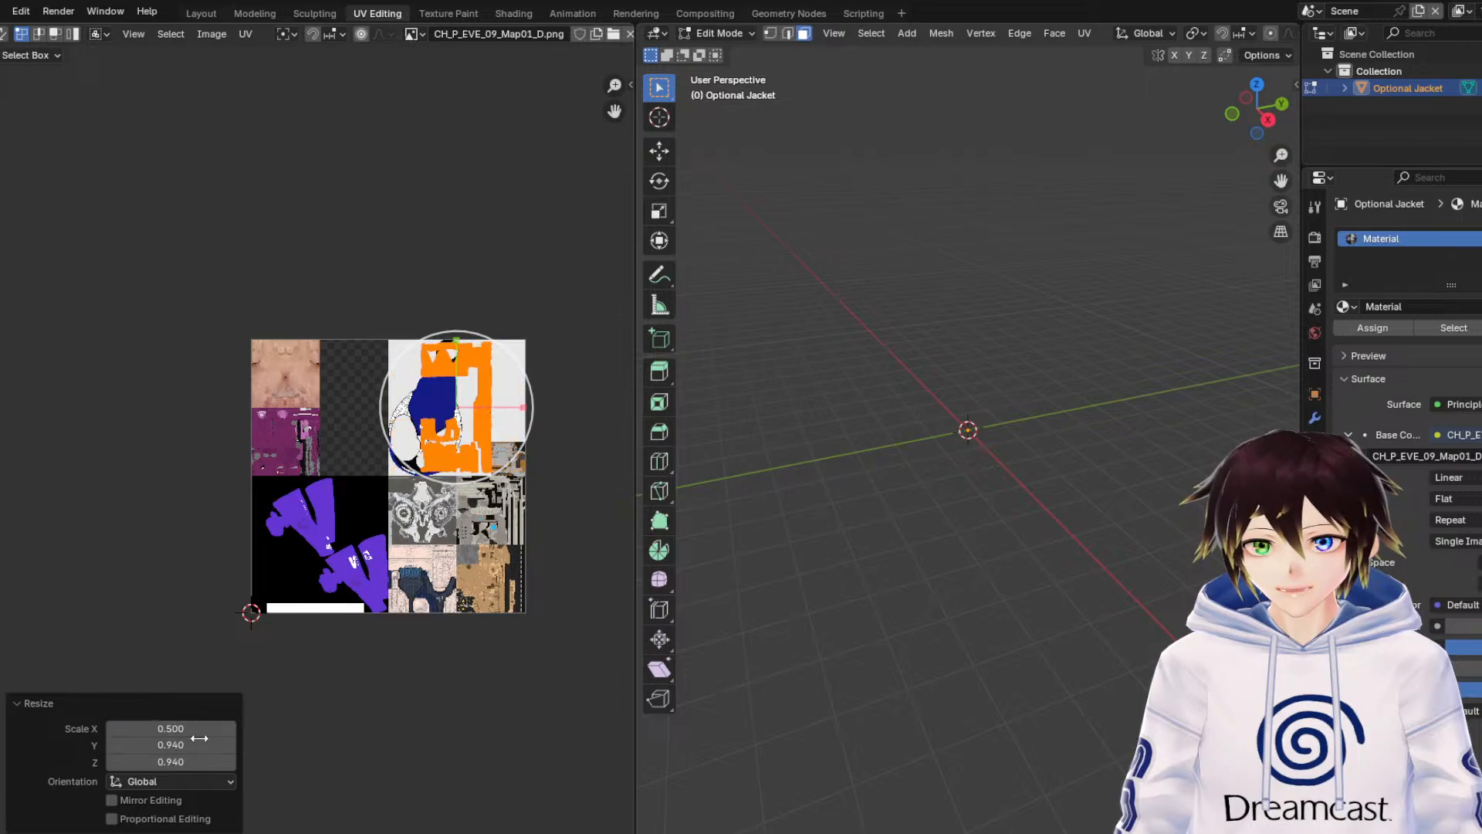
left_click(199, 742)
type("0.5")
key("Return")
left_click(199, 761)
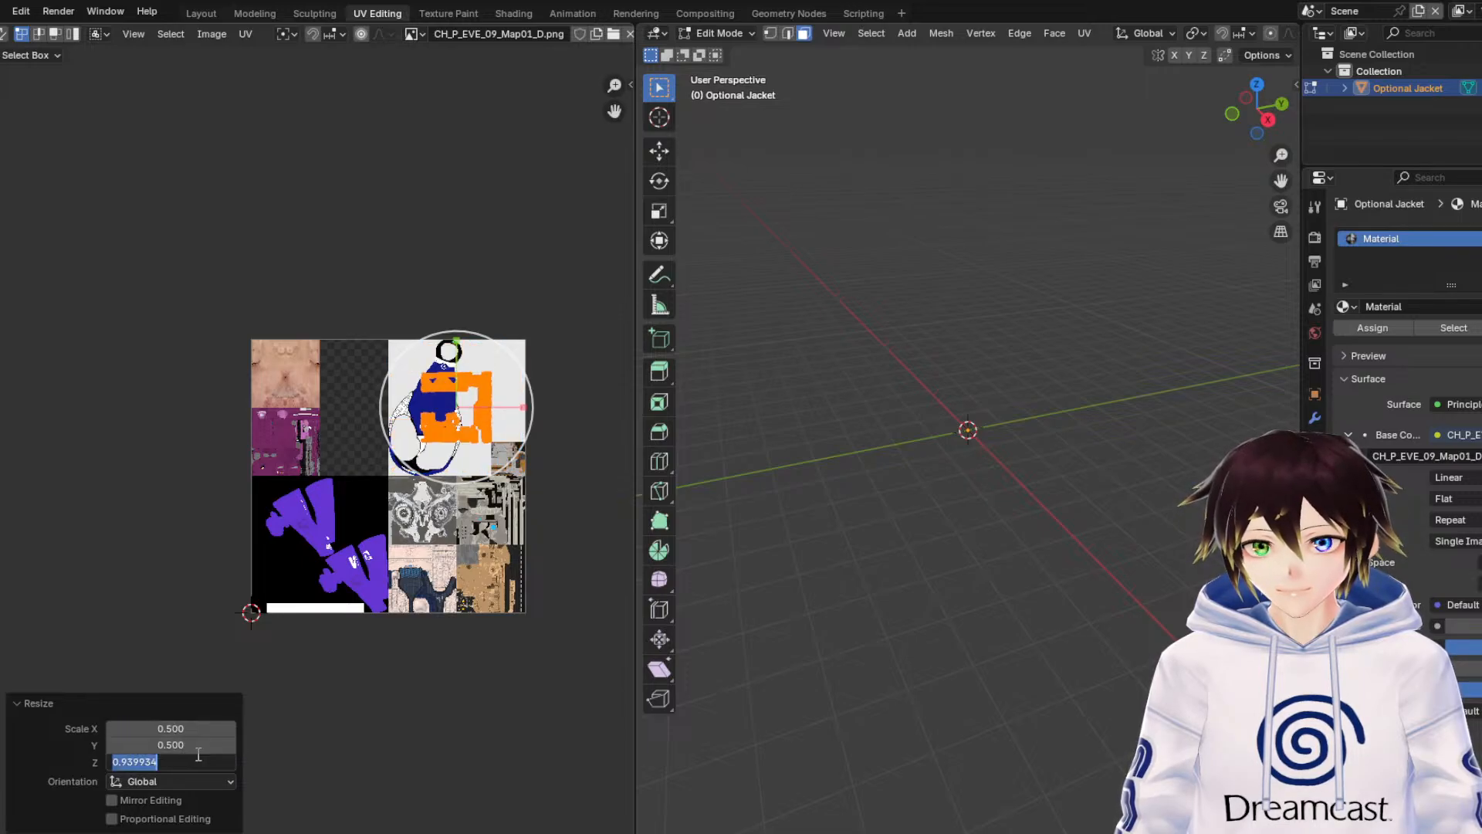
type("0.5")
key("Return")
Move the reduced UV layout leftward and slightly down so it lies over the purple jacket section of the texture.
left_click(2, 150)
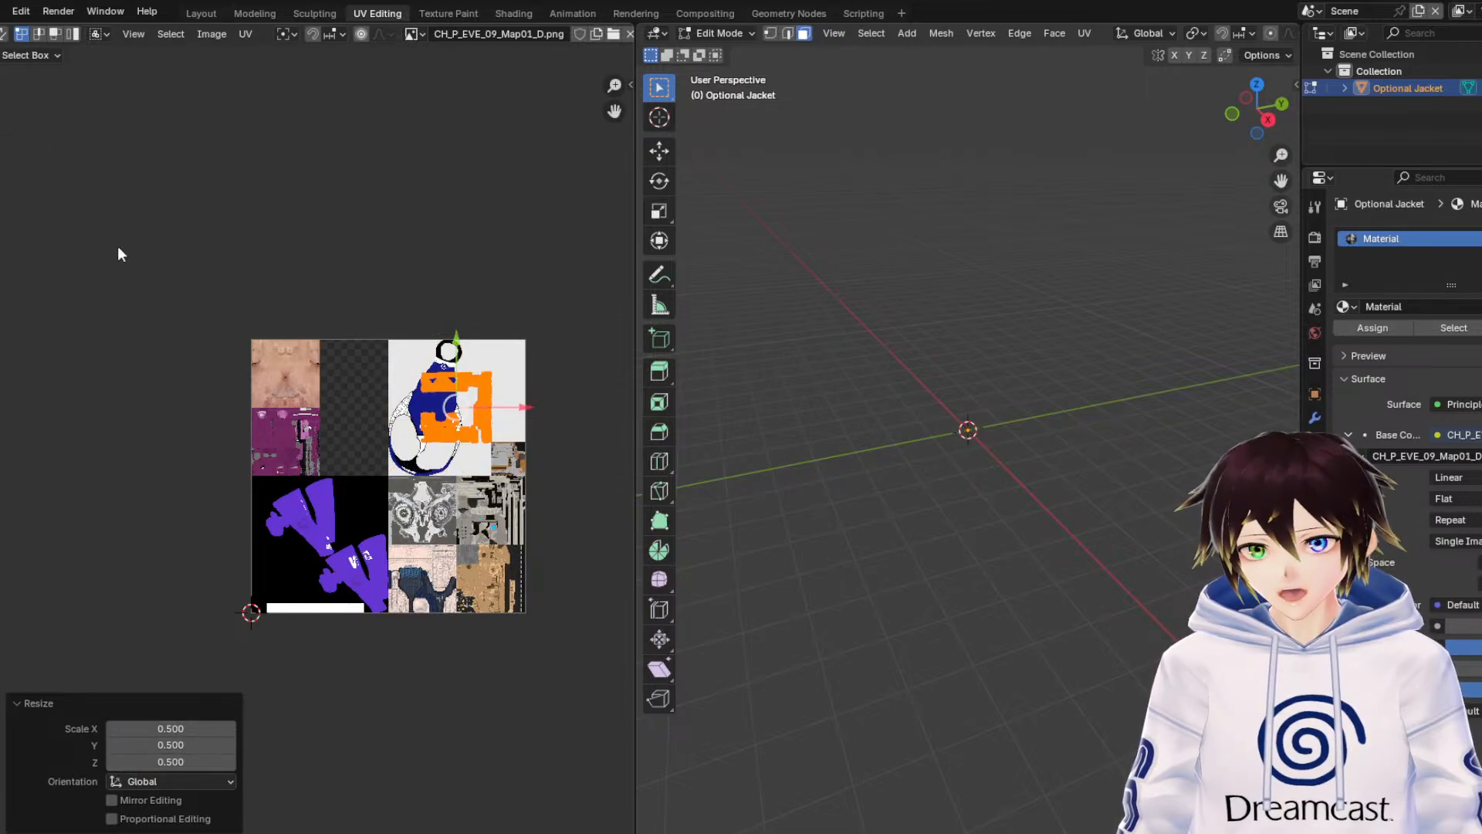
left_click_drag(465, 406, 363, 419)
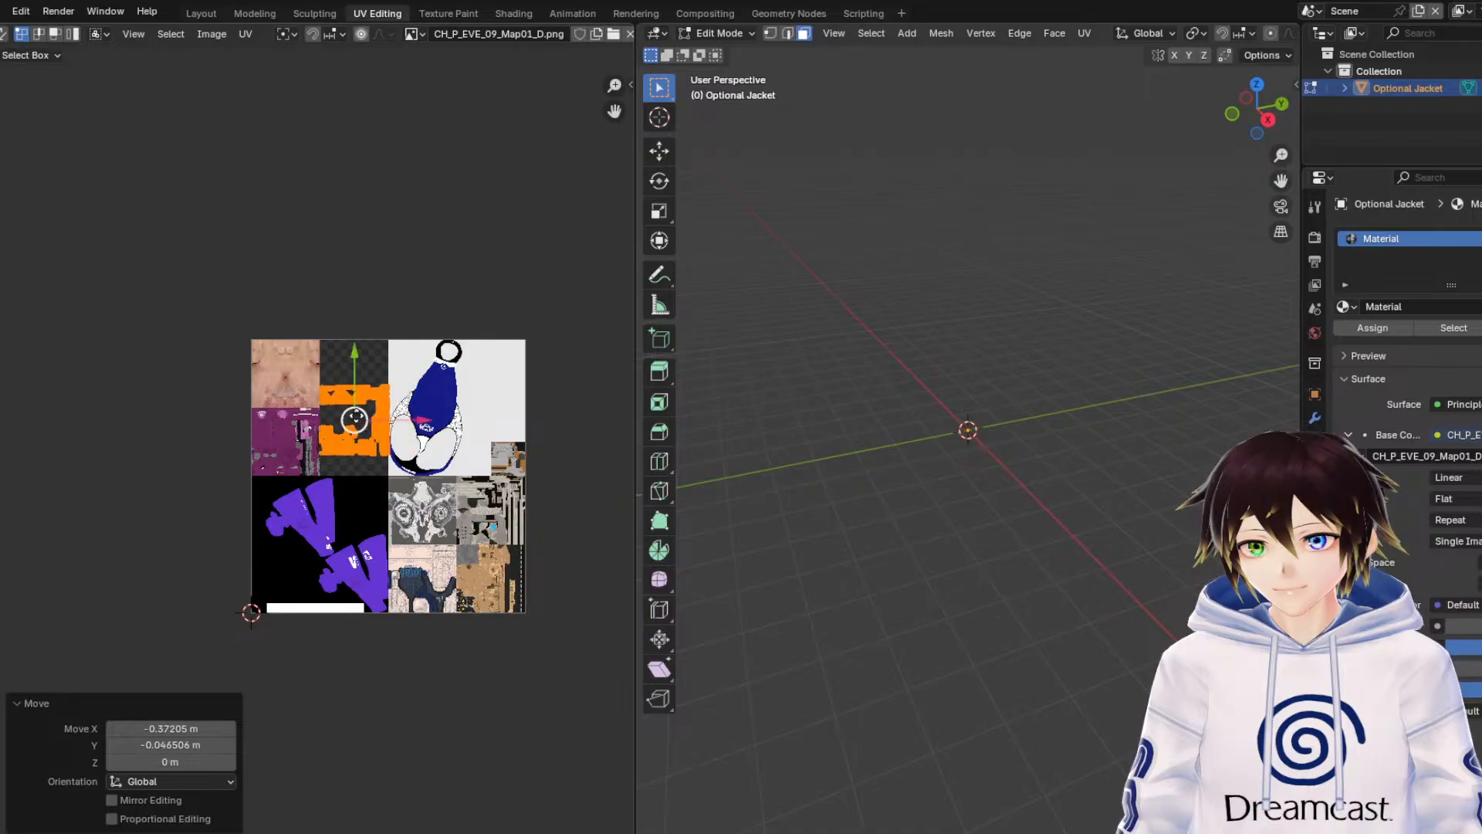
middle_click_drag(363, 419, 571, 422)
scroll(571, 422, "up", 2)
scroll(377, 440, "up", 6)
middle_click_drag(377, 440, 4, 466)
scroll(81, 461, "up", 2)
middle_click_drag(322, 447, 578, 409)
scroll(499, 396, "down", 3)
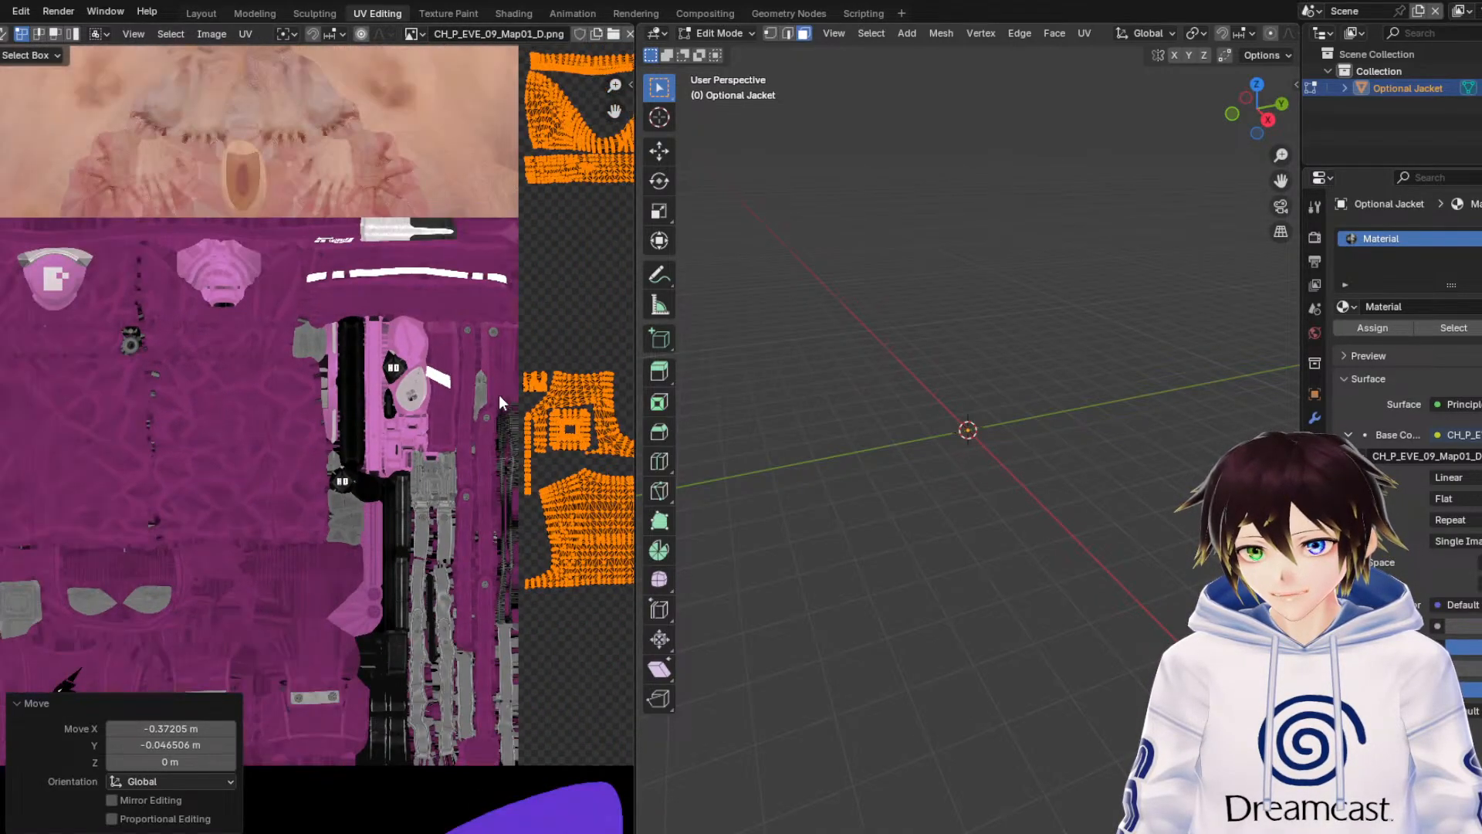
left_click_drag(609, 364, 287, 457)
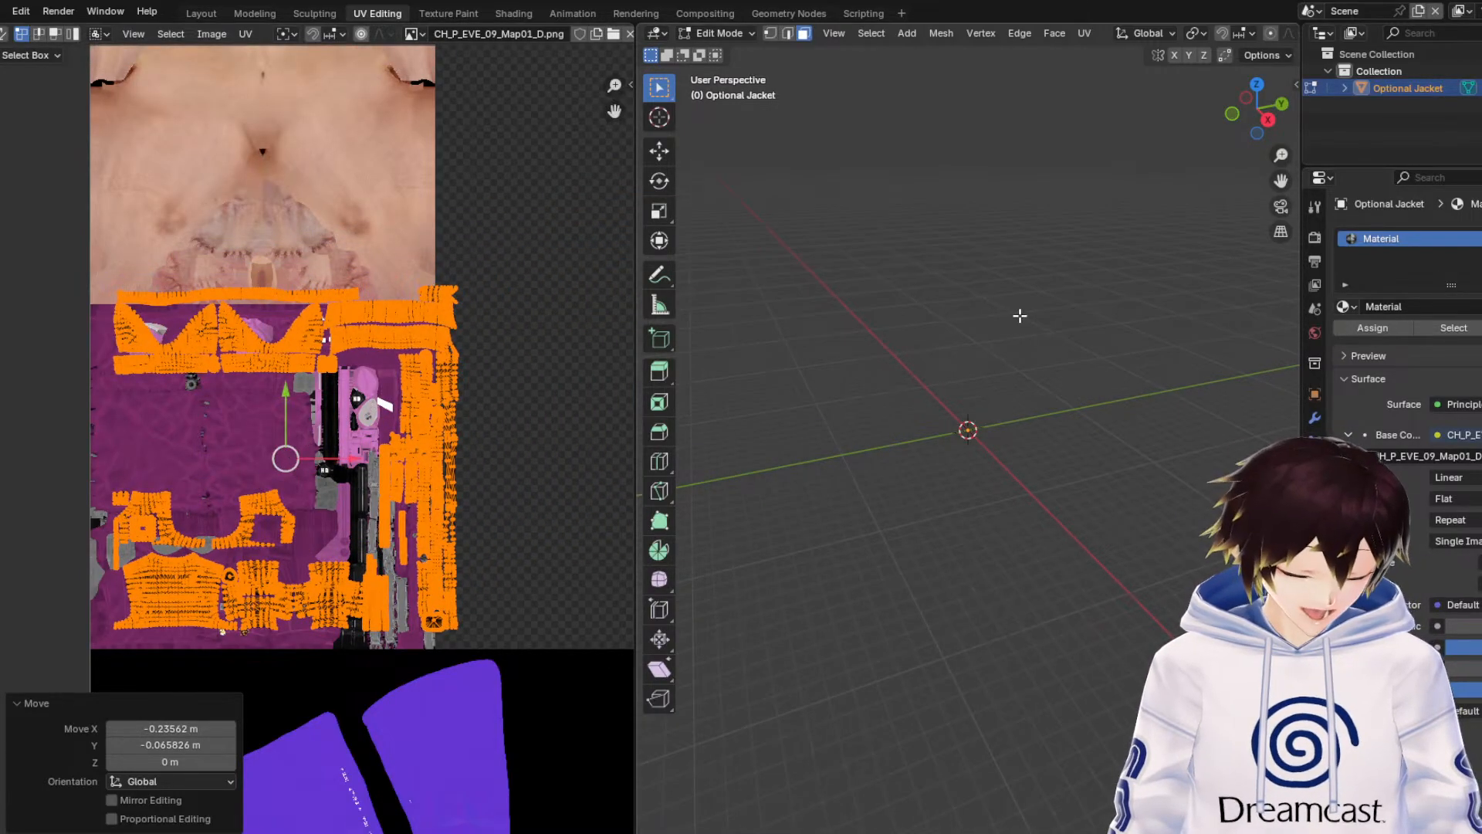
Bring the whole jacket into view and display it in Material Preview with viewport overlays hidden.
left_click_drag(1281, 180, 1284, 246)
scroll(1139, 163, "down", 6)
scroll(1226, 203, "up", 6)
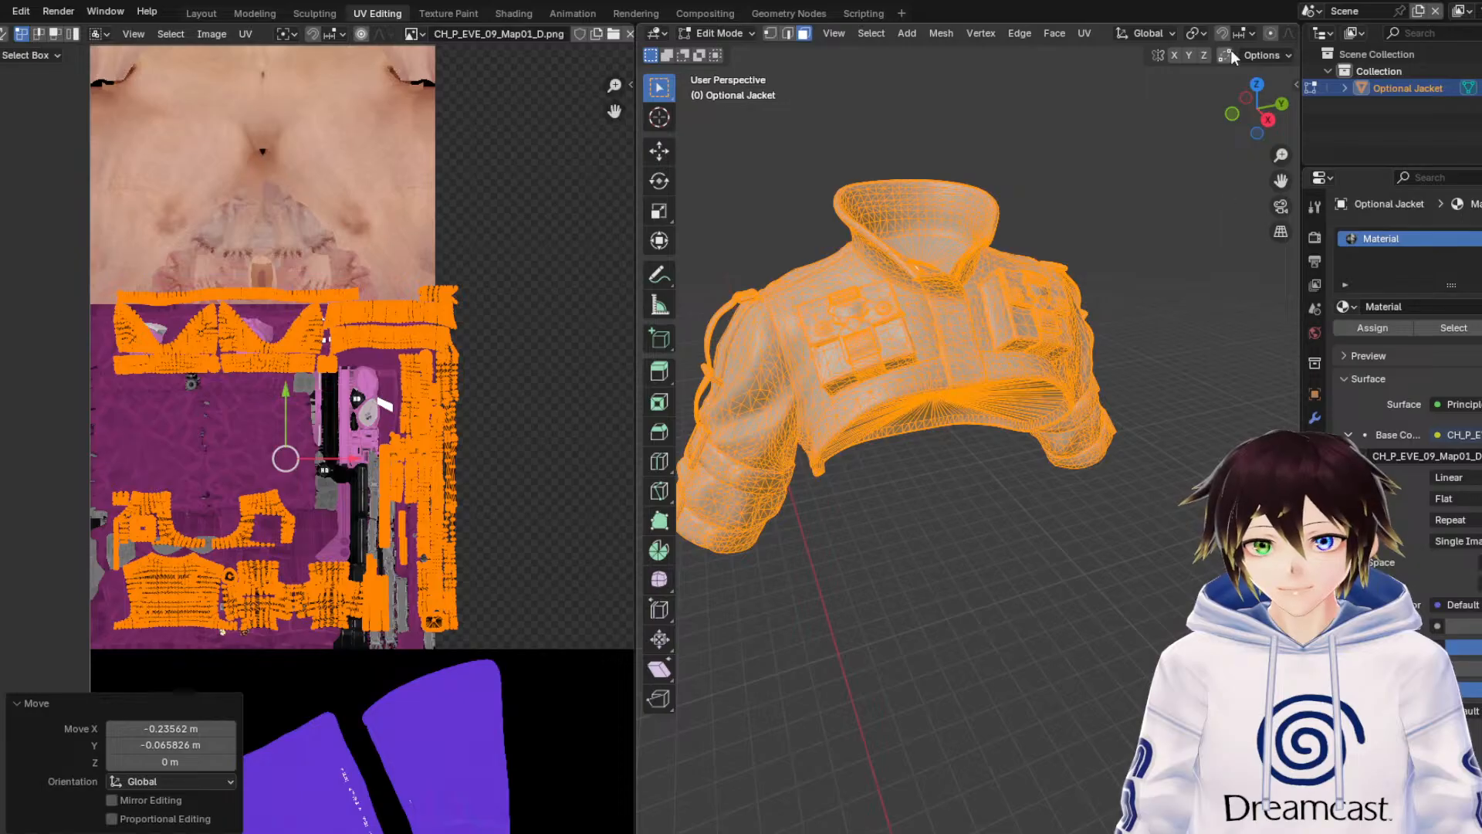
scroll(1204, 34, "down", 5)
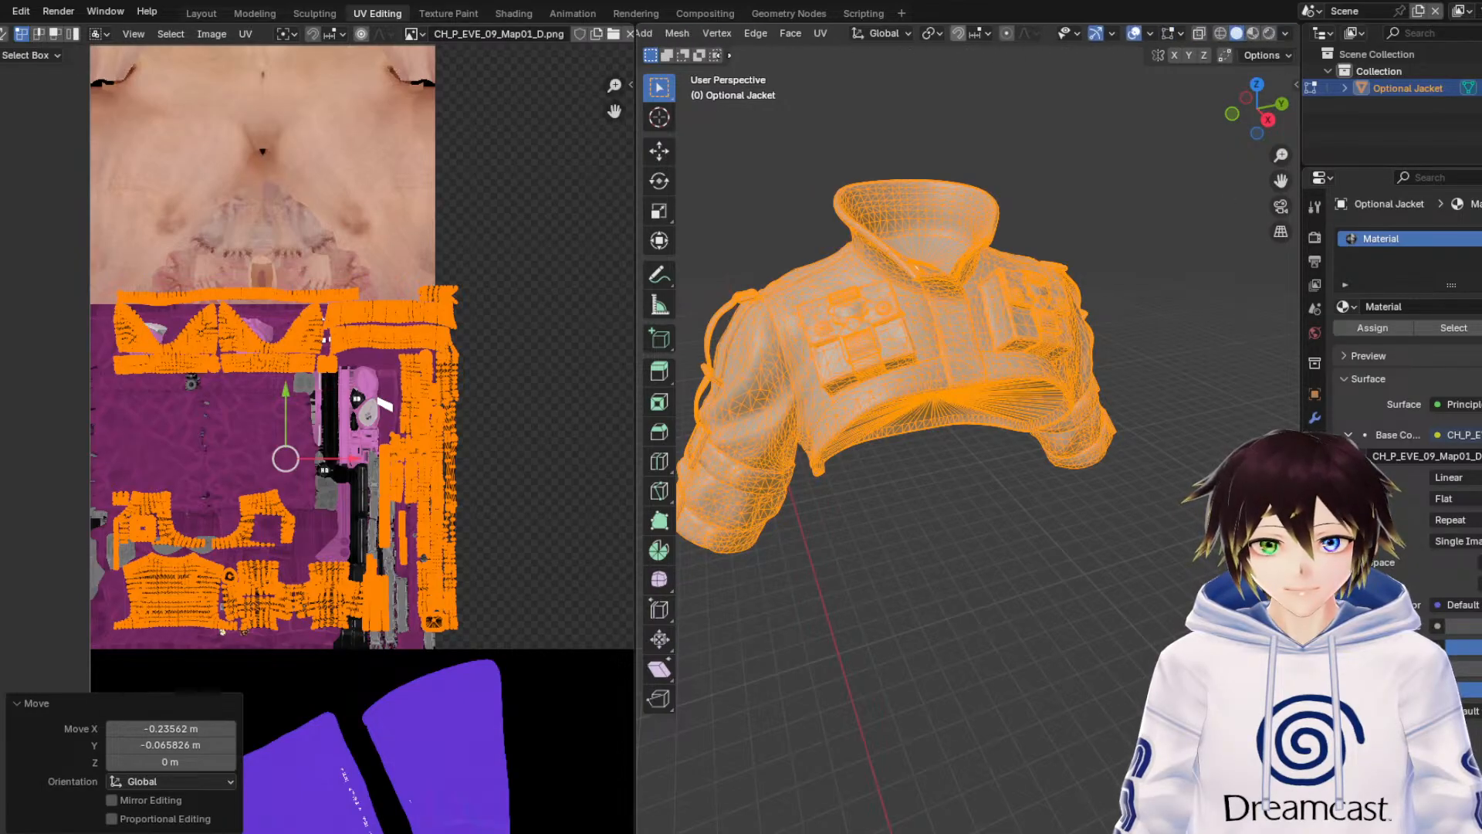
left_click(1253, 33)
left_click(1134, 33)
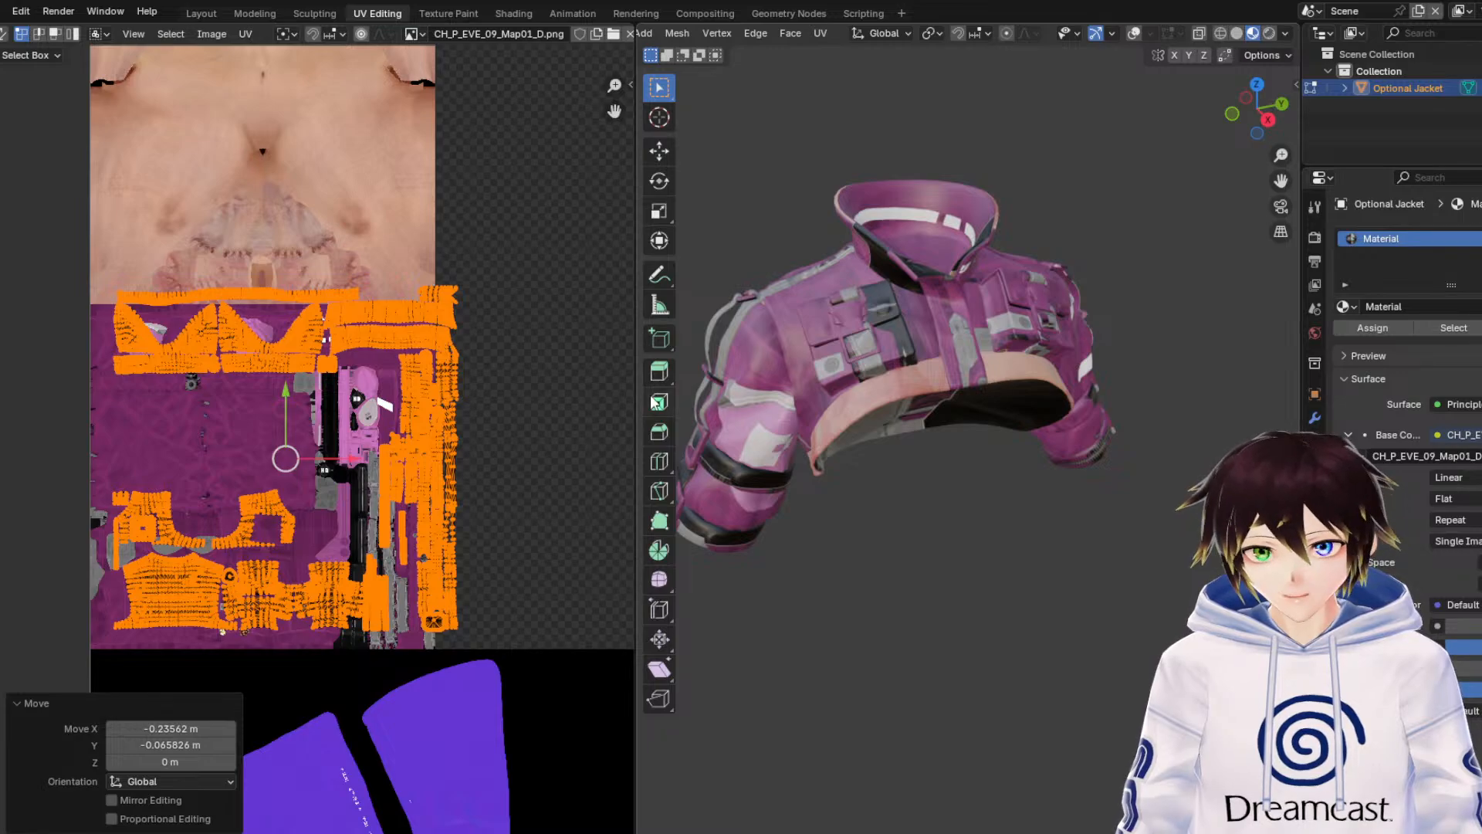
Move the entire UV layout about -0.0167 m in X and -0.0155 m in Y over the purple jacket texture.
scroll(300, 463, "up", 2)
middle_click_drag(300, 463, 431, 433)
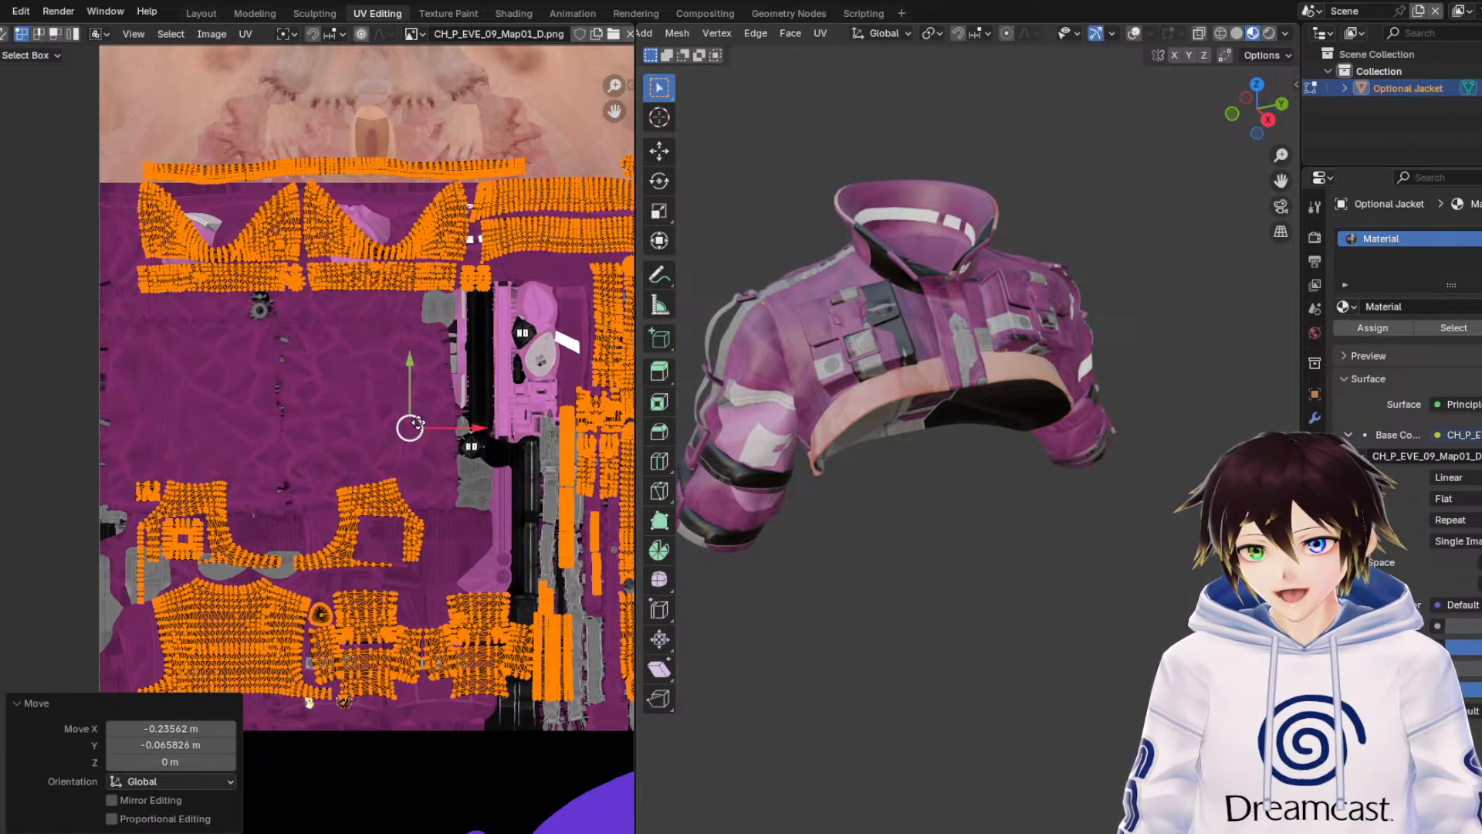
key("g")
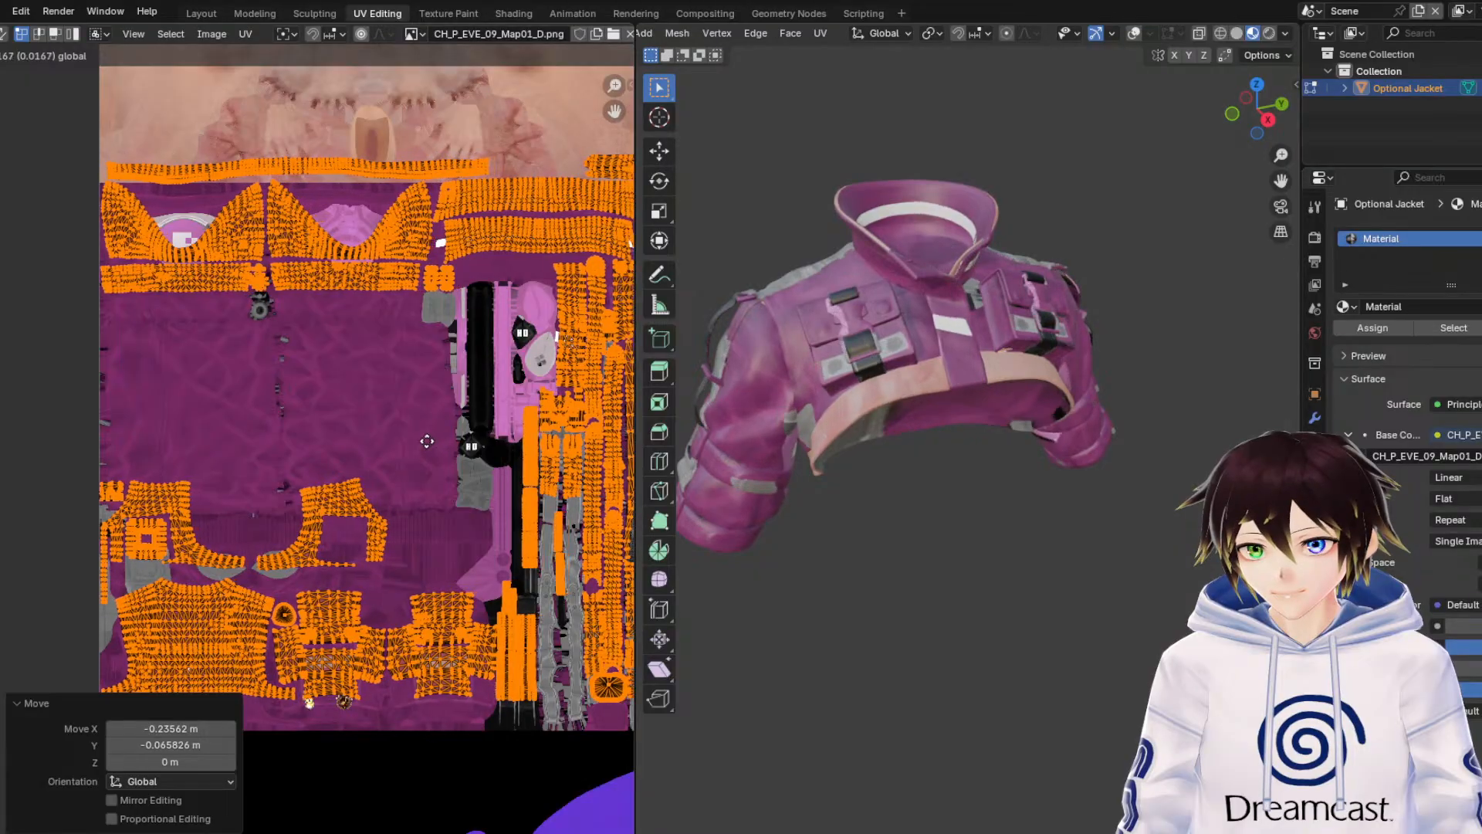
left_click(426, 442)
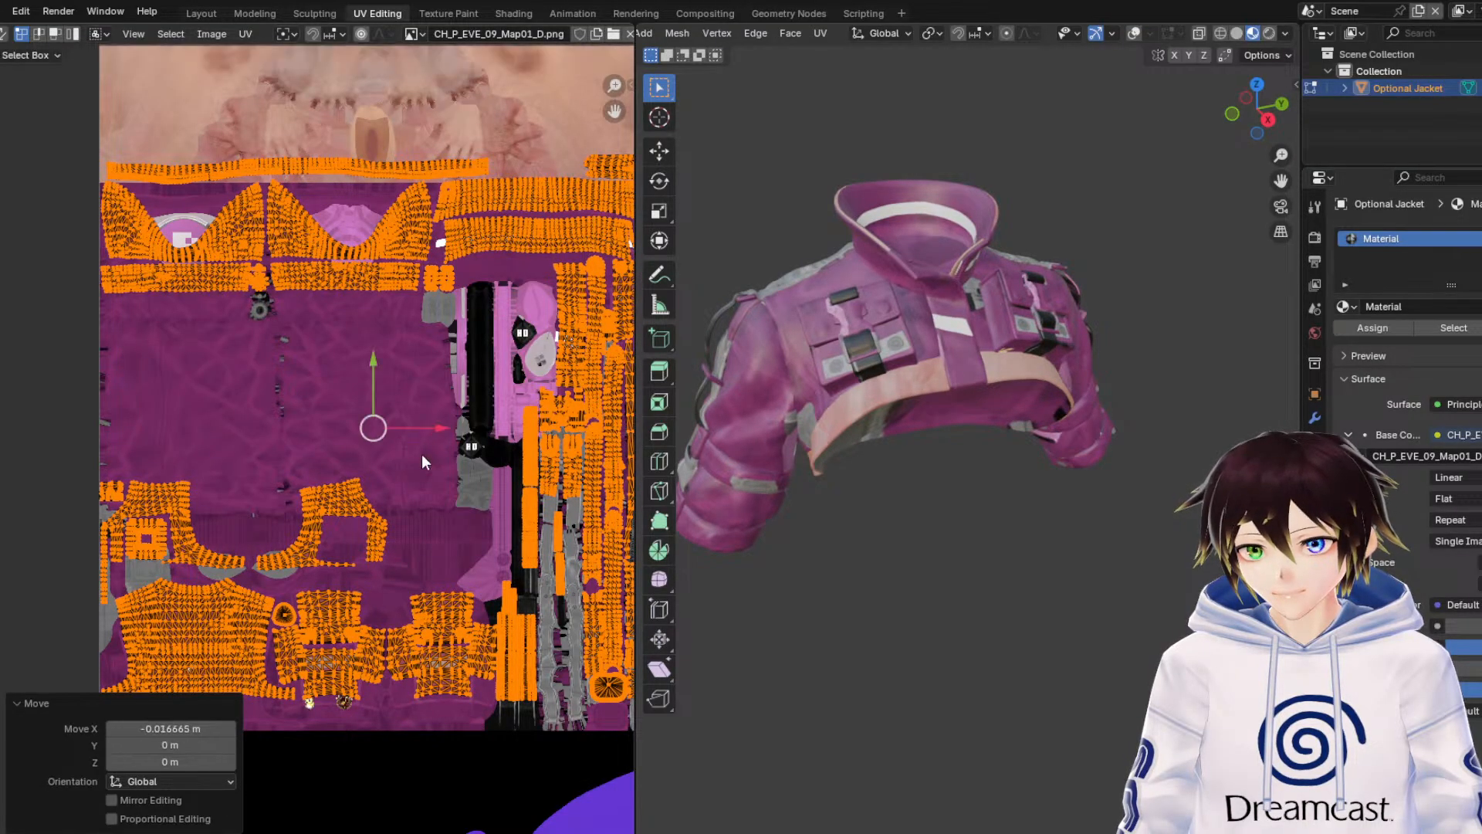
key("g")
key("y")
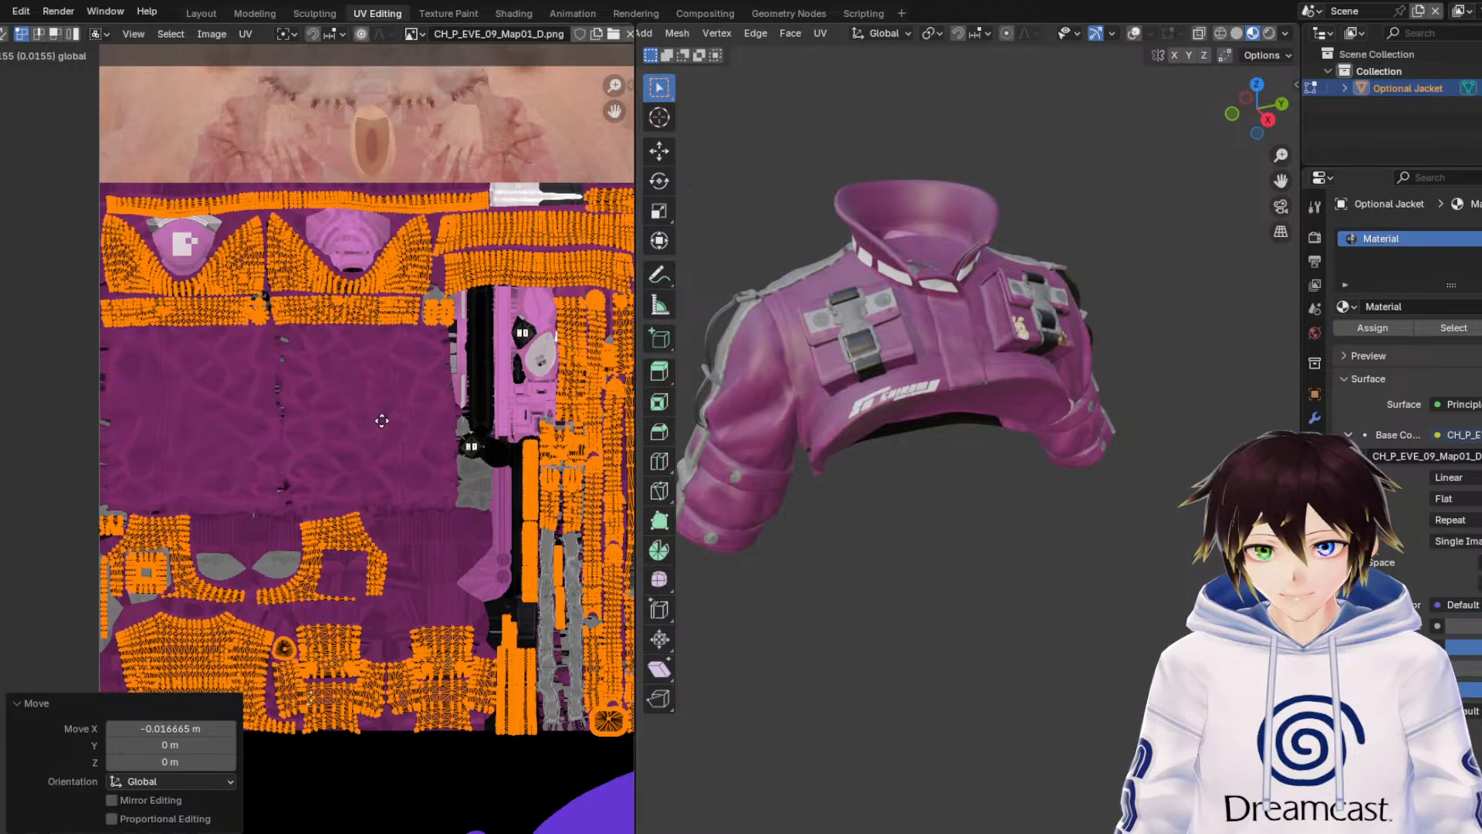
left_click(382, 420)
Check the UV islands' alignment with the texture and nudge the layout about -0.00015 m in Y.
middle_click_drag(926, 386, 975, 399)
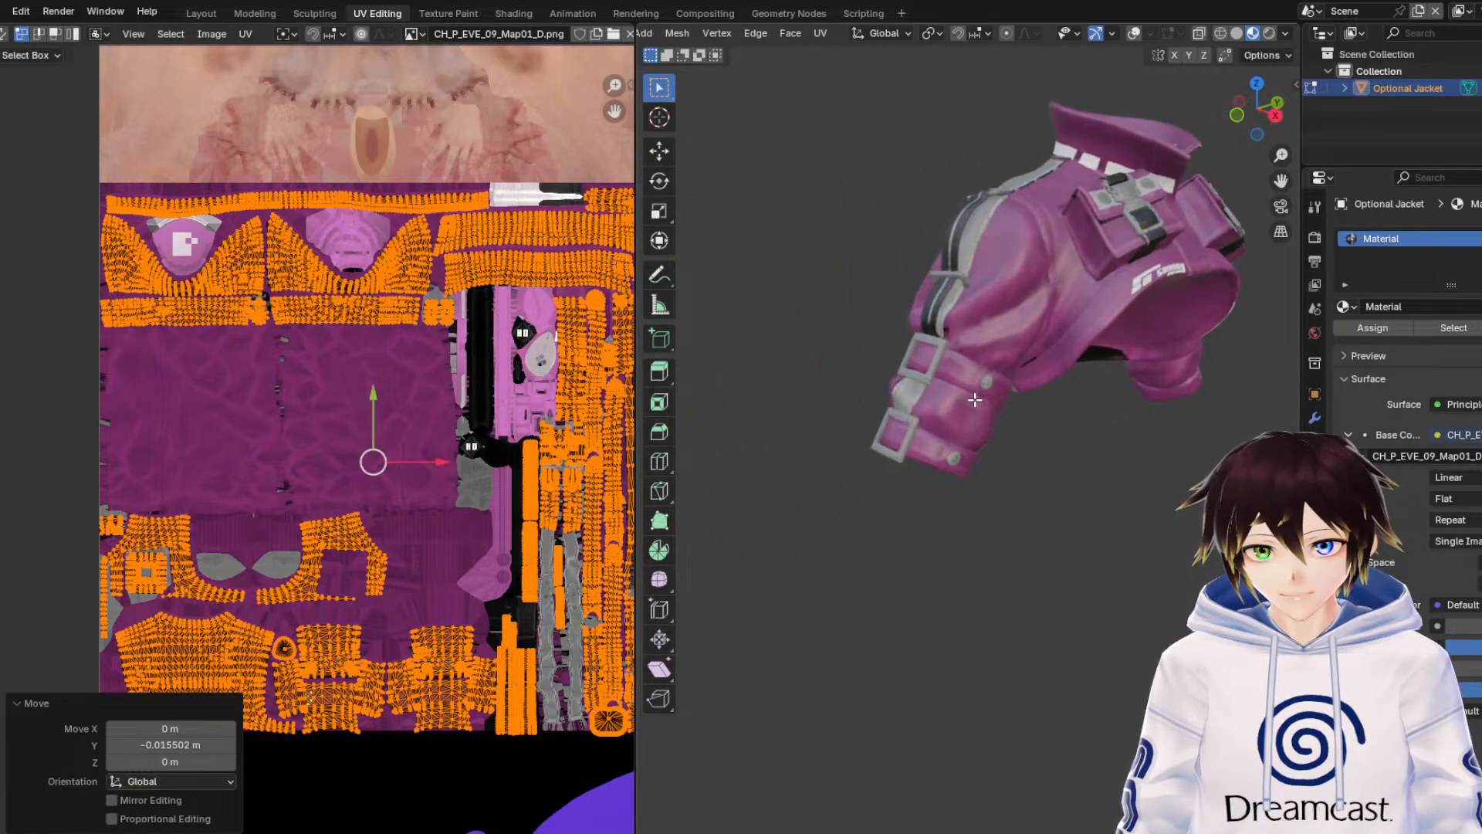
scroll(464, 377, "up", 4)
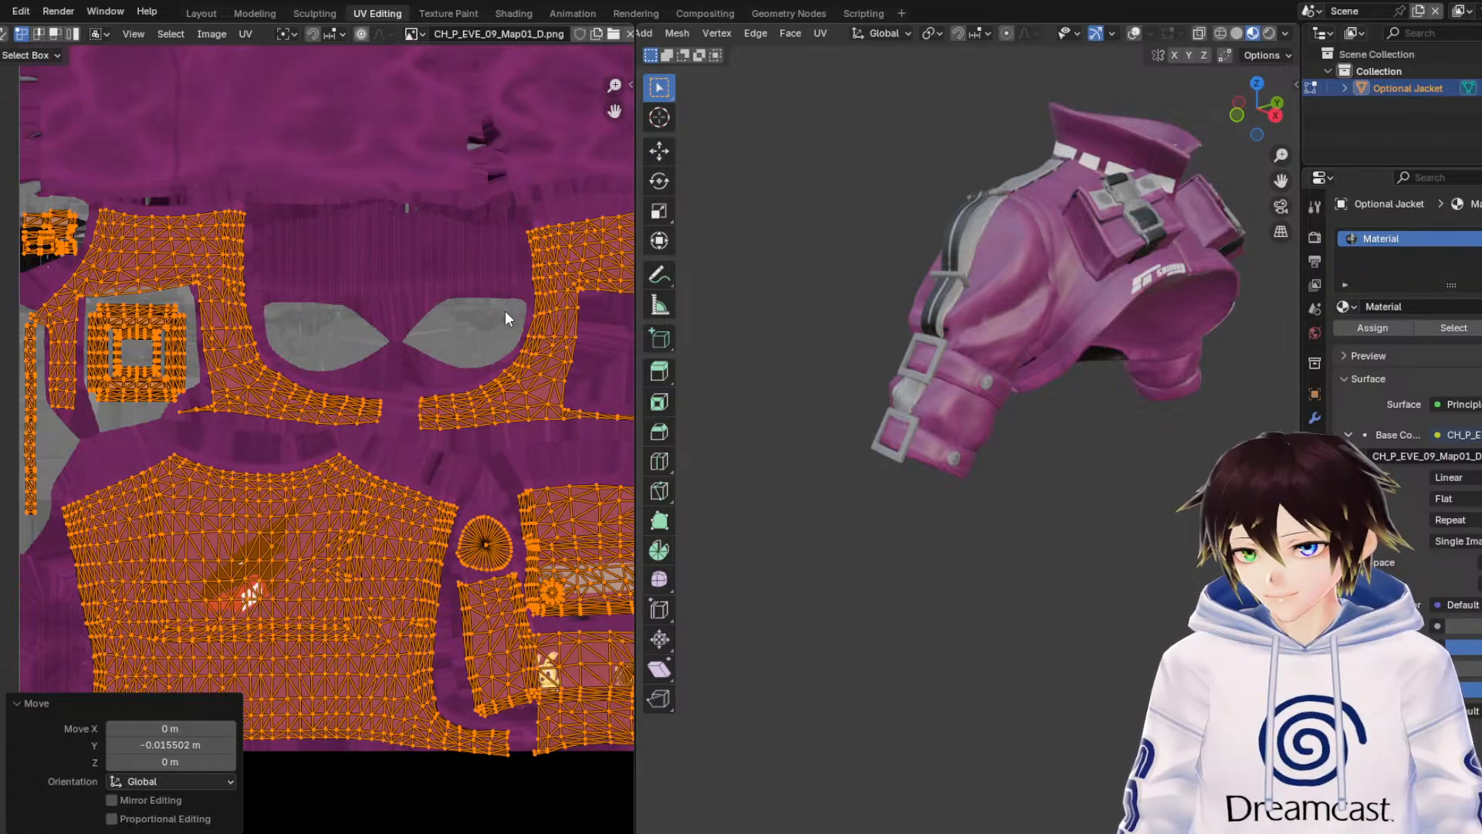
middle_click_drag(895, 317, 807, 271)
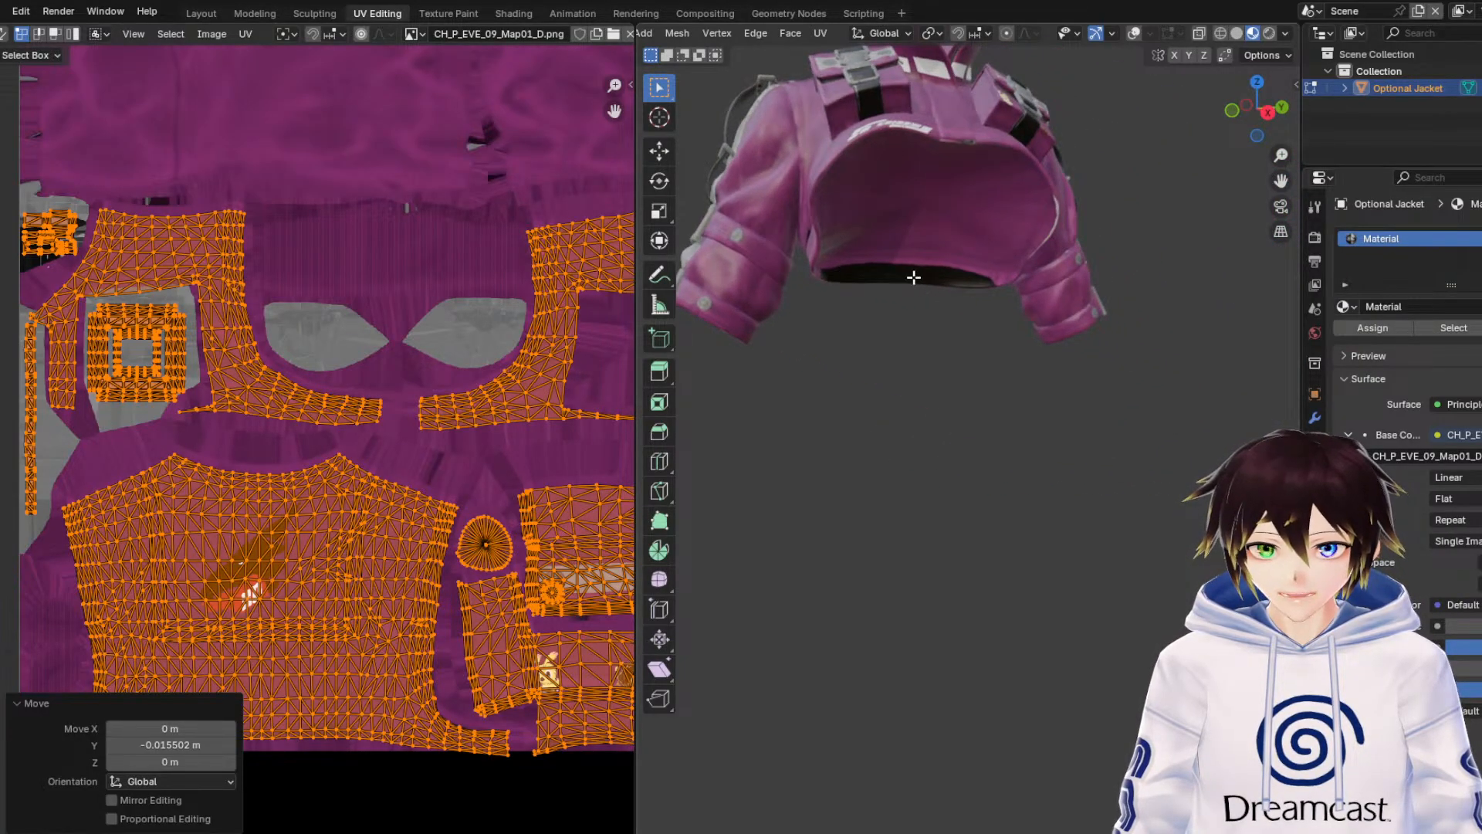
mouse_move(407, 678)
middle_mouse_down()
mouse_move(377, 245)
mouse_move(325, 418)
mouse_move(334, 480)
middle_mouse_up()
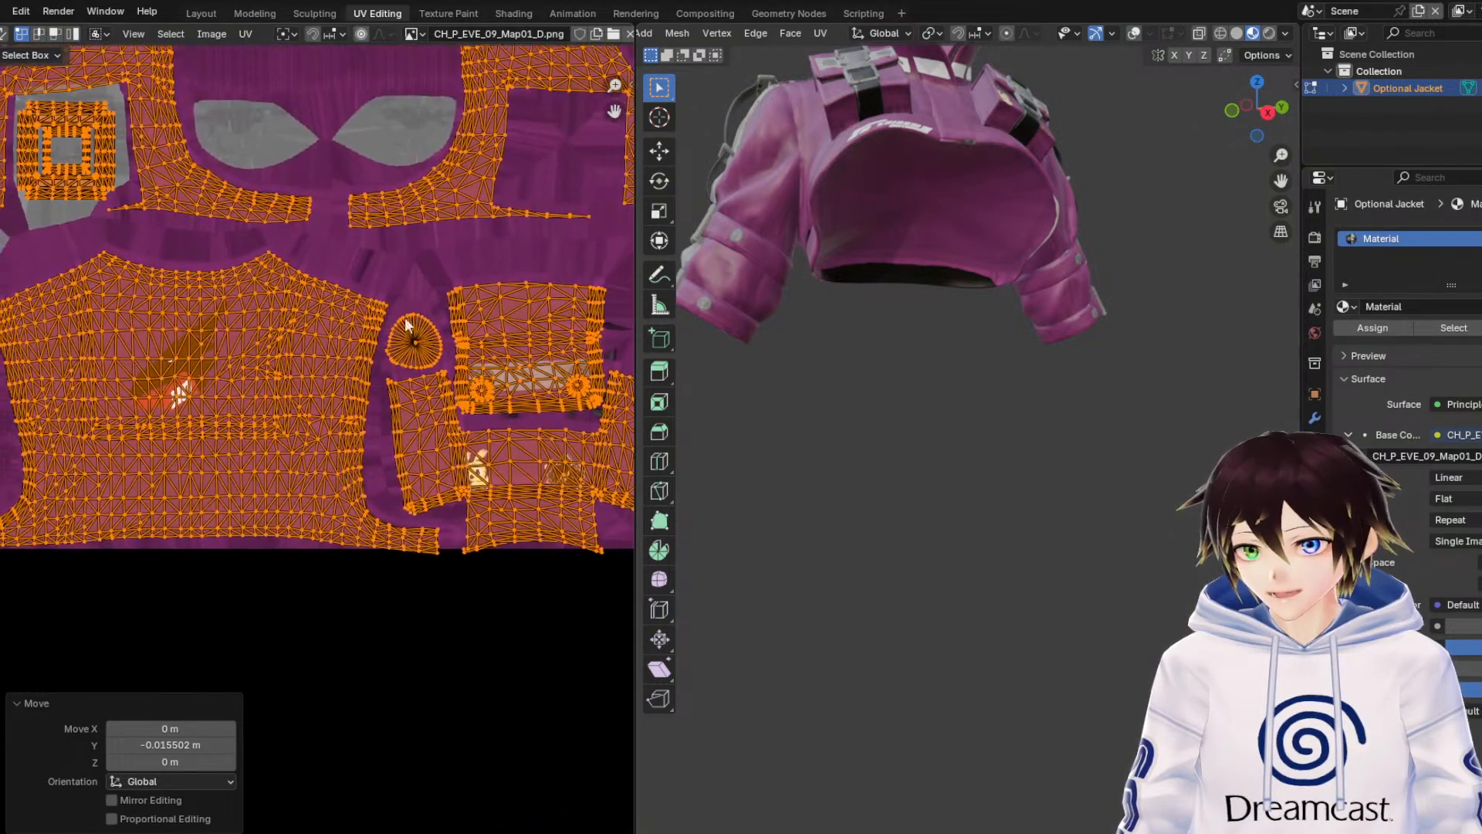
mouse_move(419, 272)
middle_mouse_down()
mouse_move(423, 465)
mouse_move(356, 472)
middle_mouse_up()
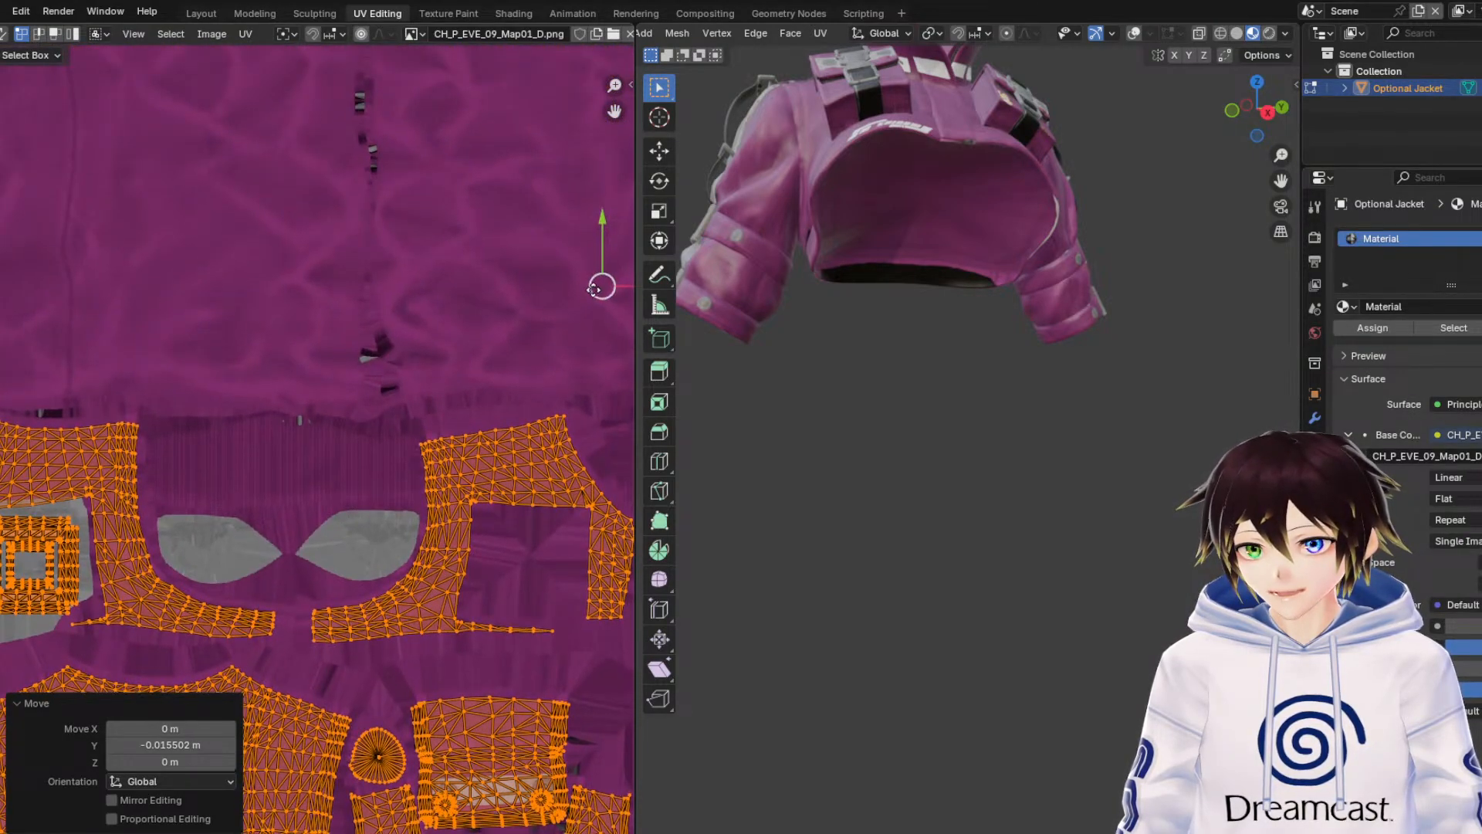
middle_click_drag(591, 292, 584, 191)
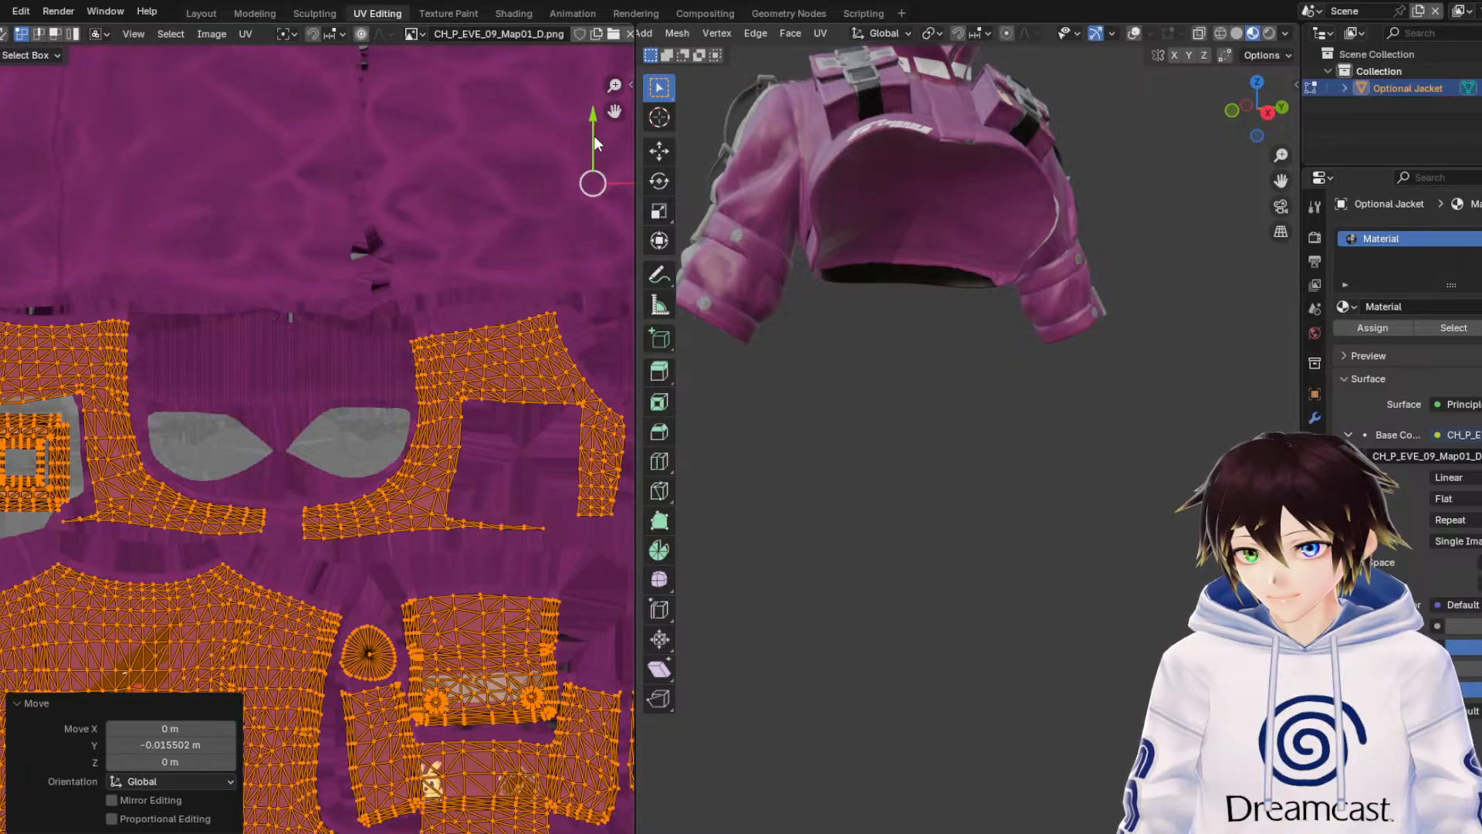
left_click_drag(594, 136, 594, 136)
middle_click_drag(570, 191, 506, 192)
scroll(507, 192, "down", 1)
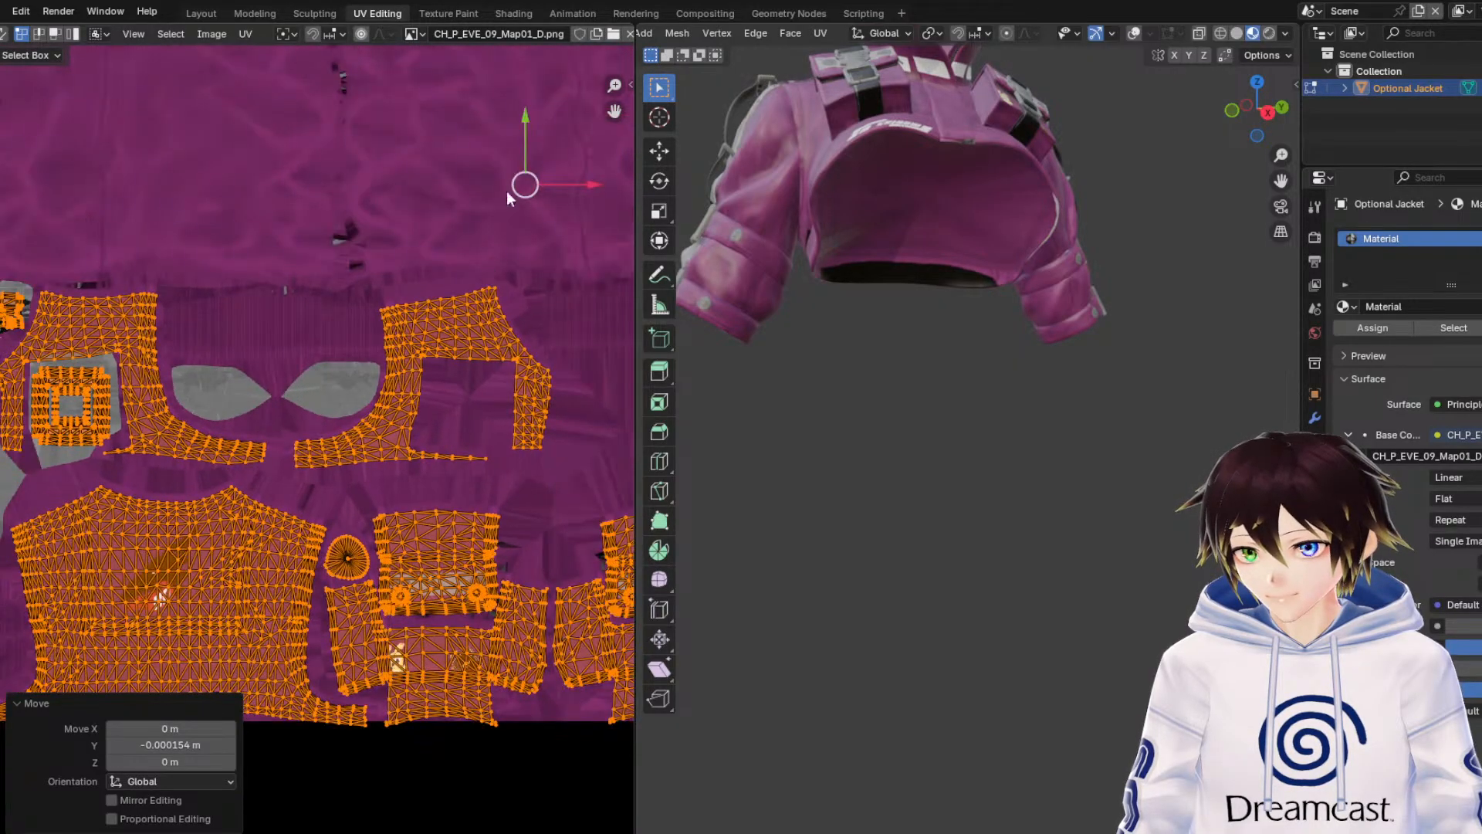
Try moving the UV layout up about 0.0014 m in Y, check the front hem lettering, and undo the move.
left_click_drag(525, 116, 532, 109)
middle_click_drag(922, 173, 939, 315)
scroll(939, 315, "up", 3)
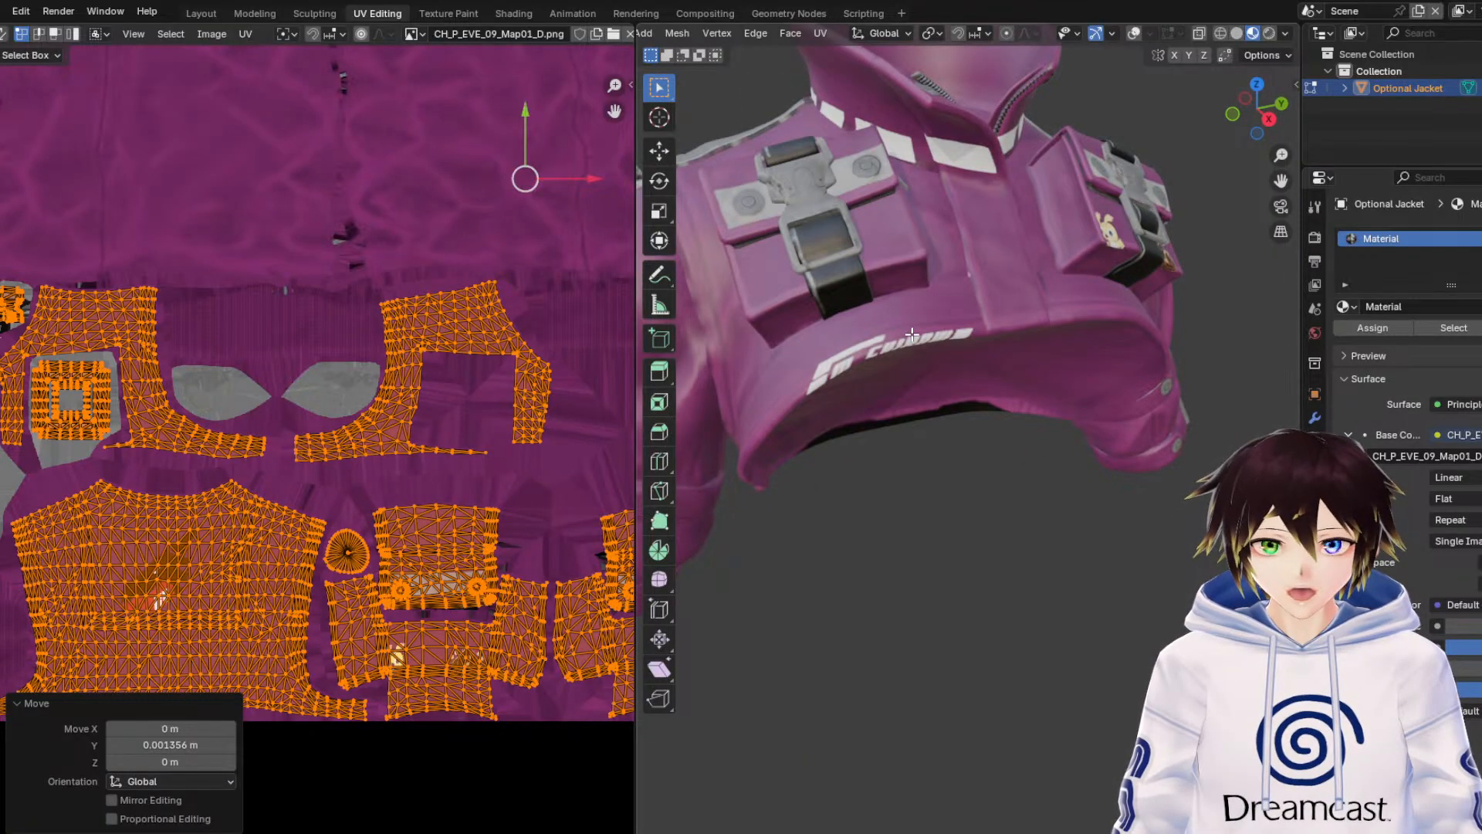
key("ctrl+z")
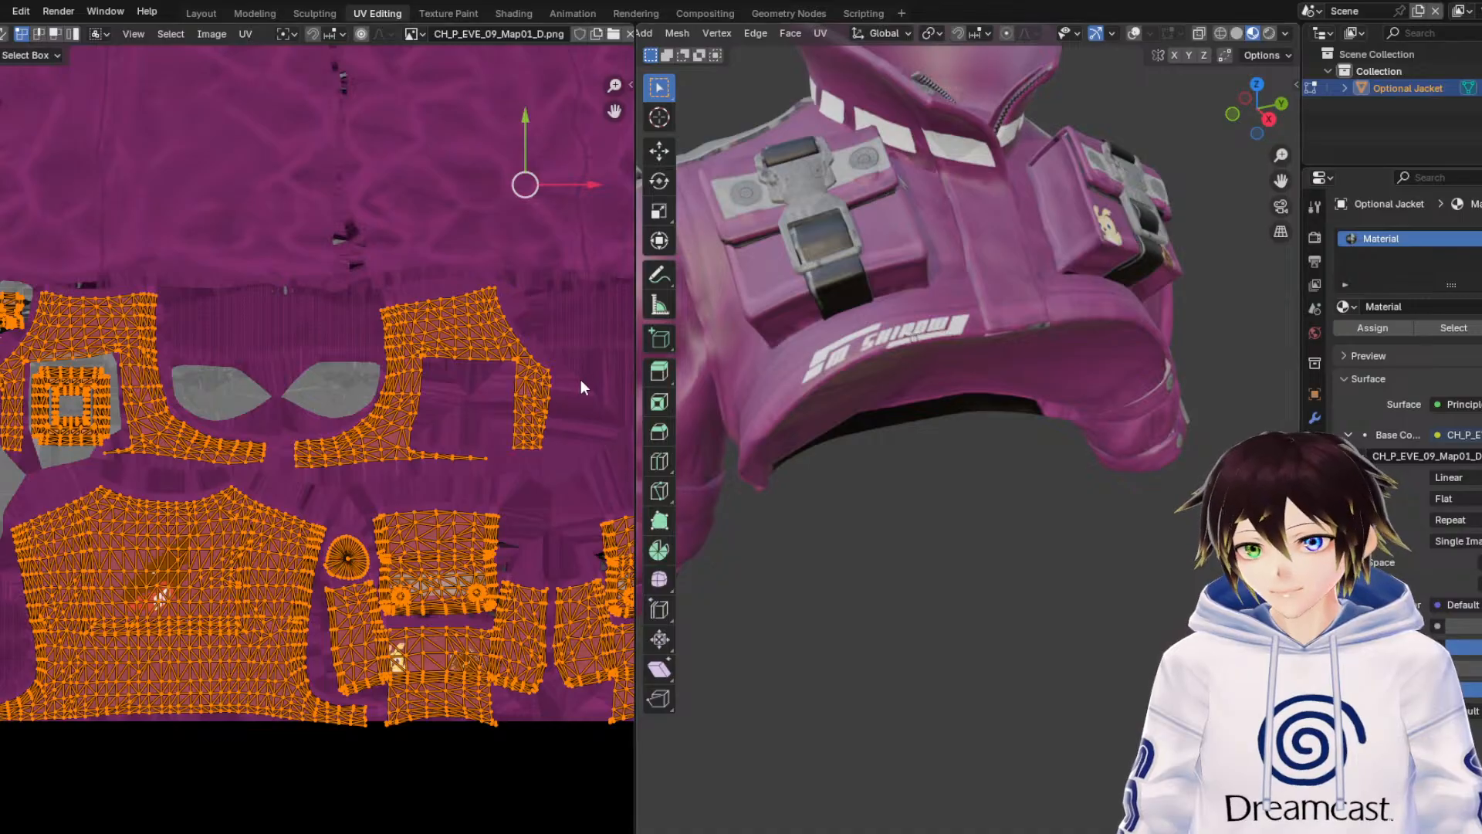
Scale the UV layout to 0.987 in Y and move it up about 0.0012 m in Y.
left_click_drag(525, 118, 528, 128)
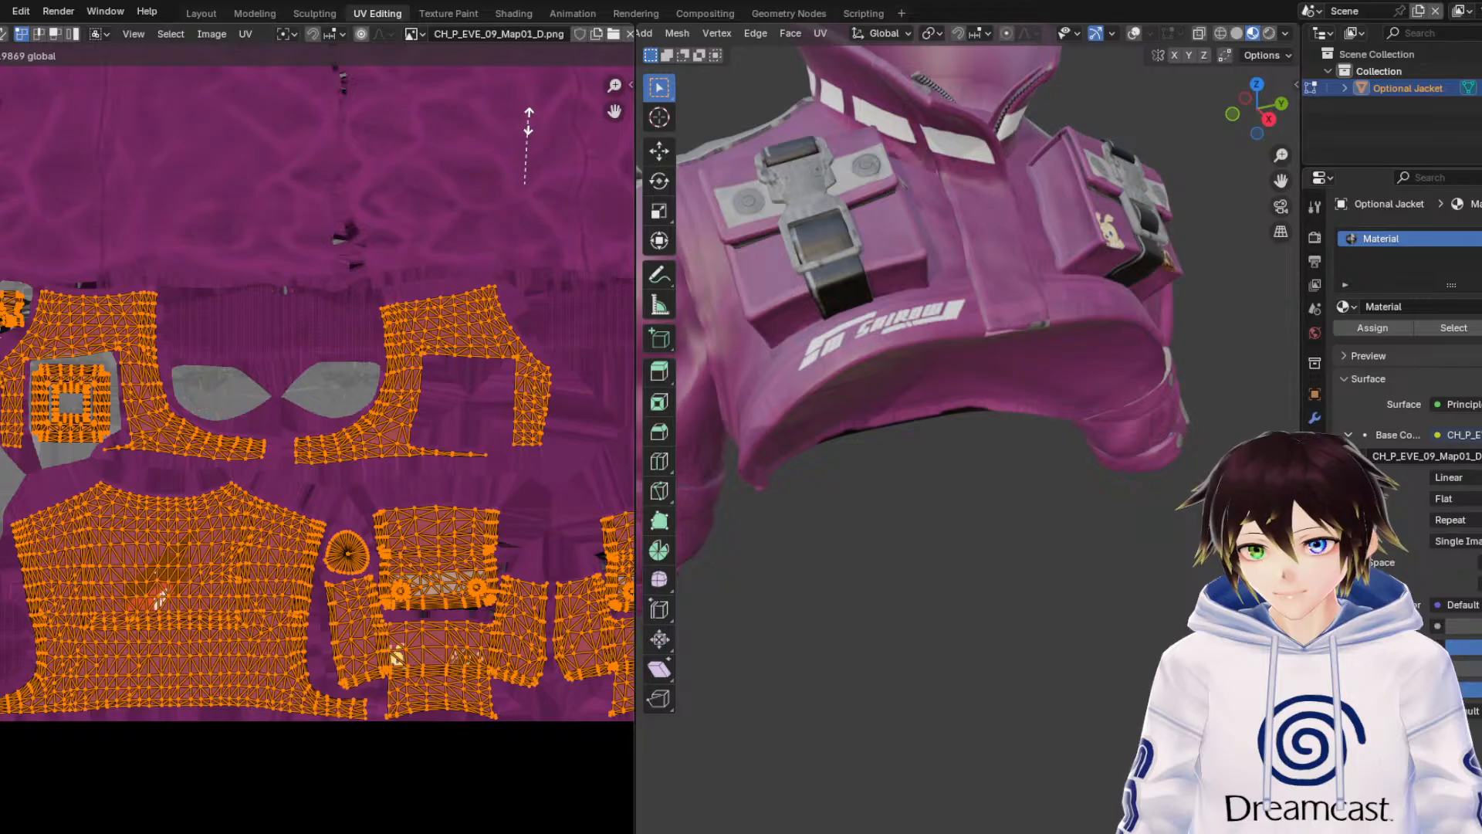
left_click_drag(528, 124, 525, 119)
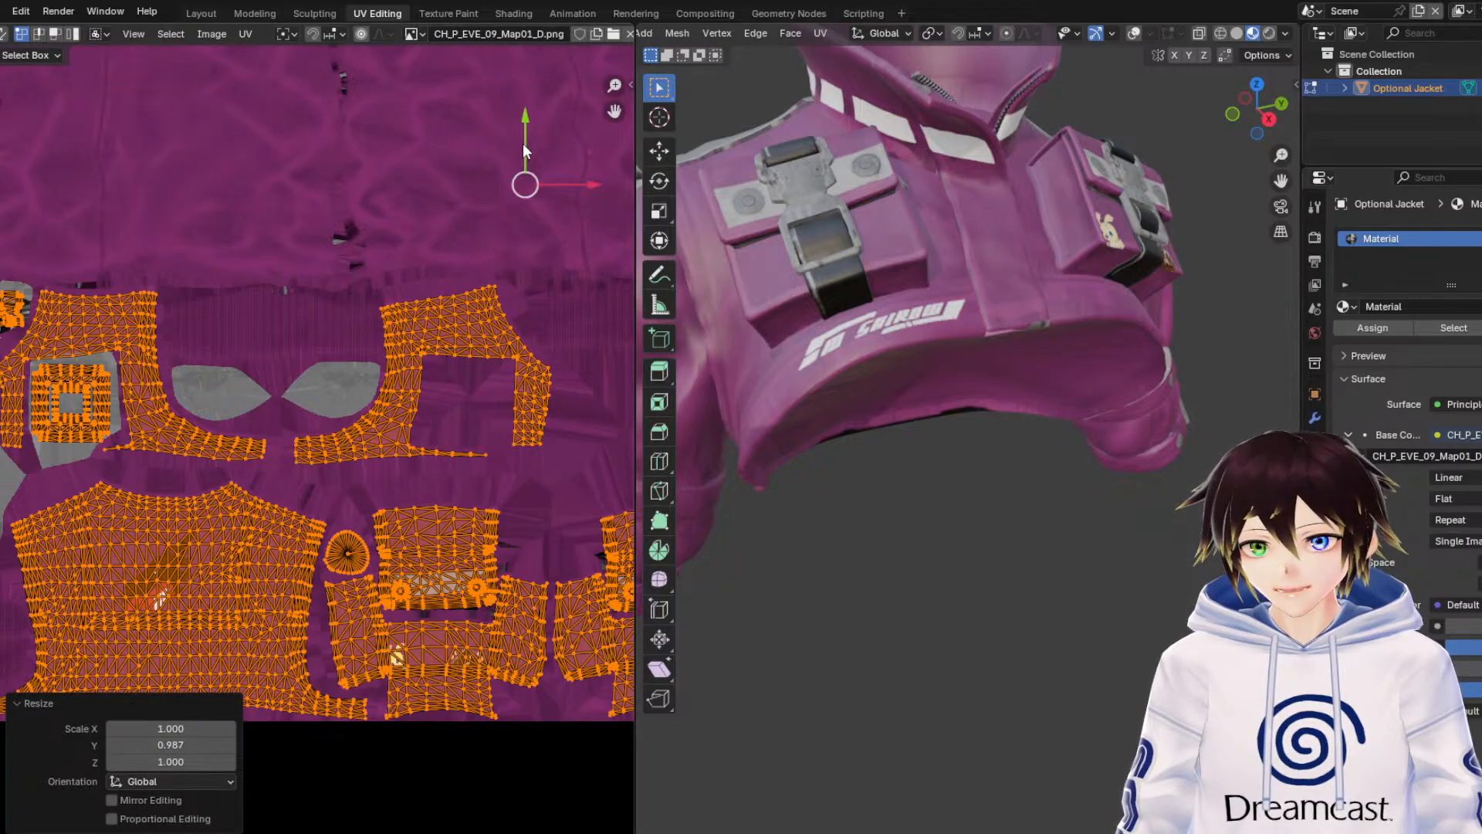
key("g")
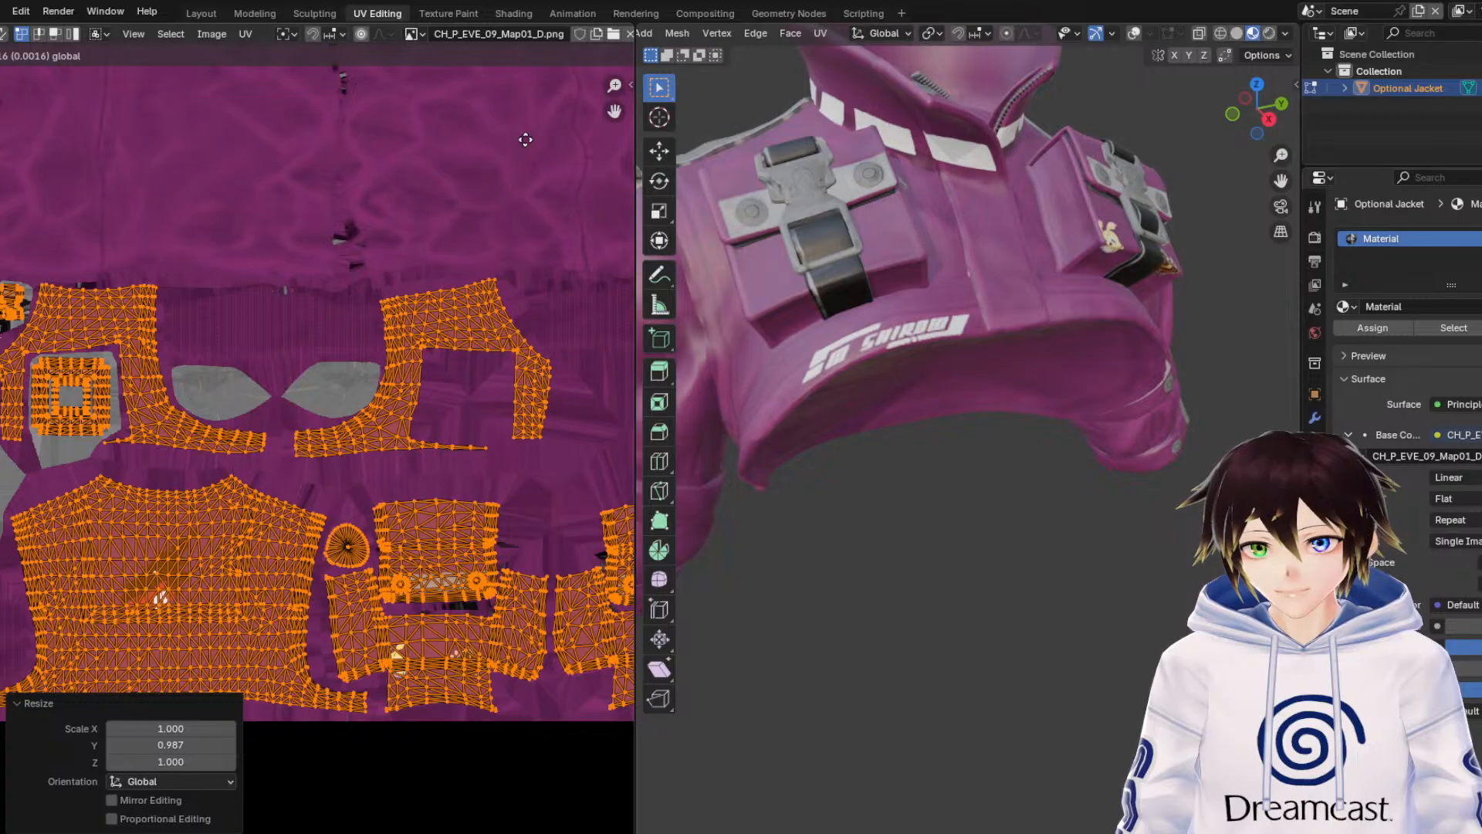
left_click(523, 141)
Examine the texture alignment on the jacket's sleeve straps, collar, back, shoulders and chest pockets from all sides.
middle_click_drag(764, 193, 881, 209)
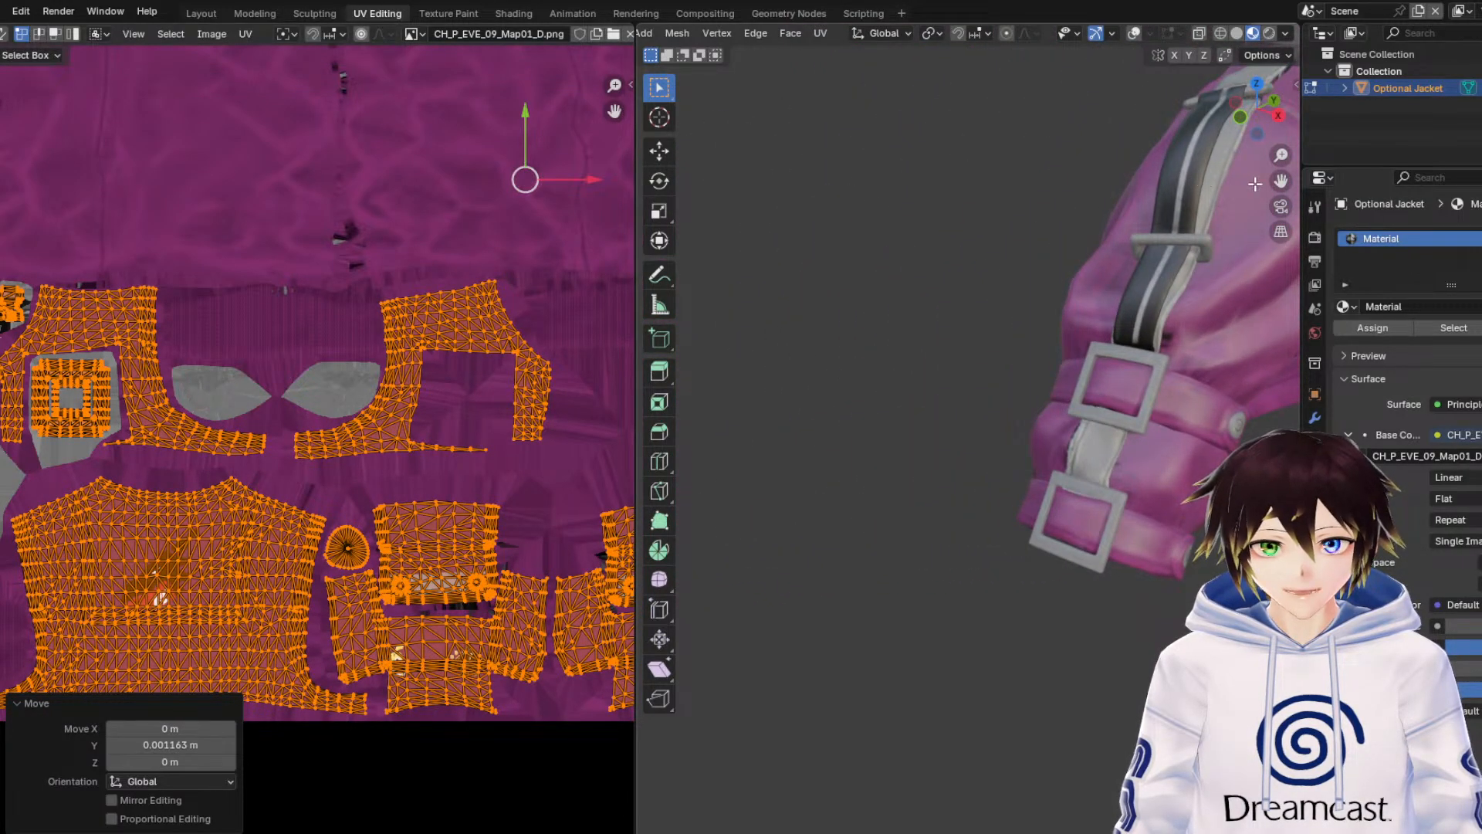
left_click_drag(1281, 181, 695, 197)
middle_click_drag(1123, 269, 1193, 253)
middle_click_drag(982, 181, 996, 196, "shift")
scroll(993, 201, "down", 4)
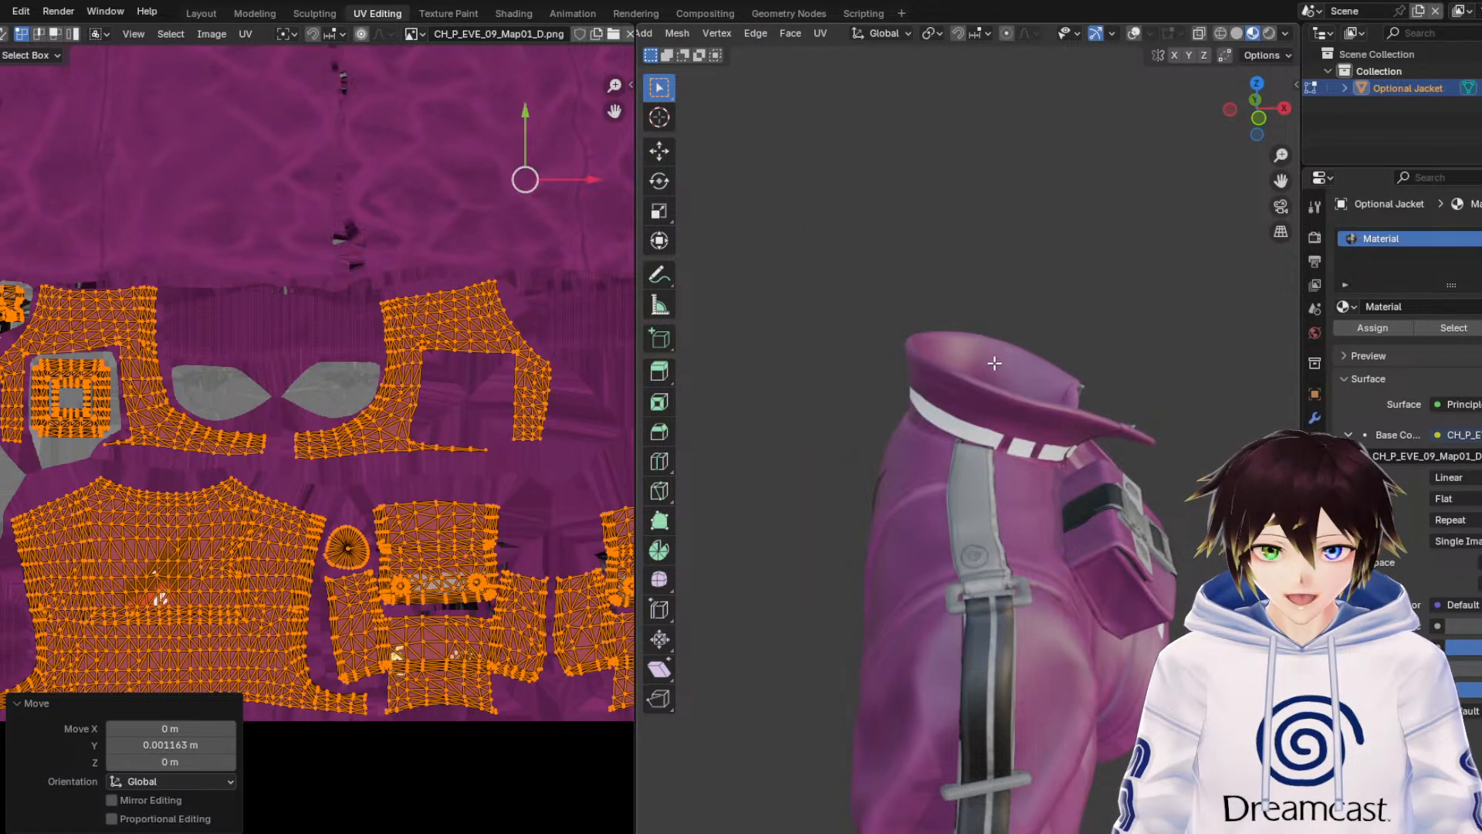
middle_click_drag(1022, 457, 968, 419)
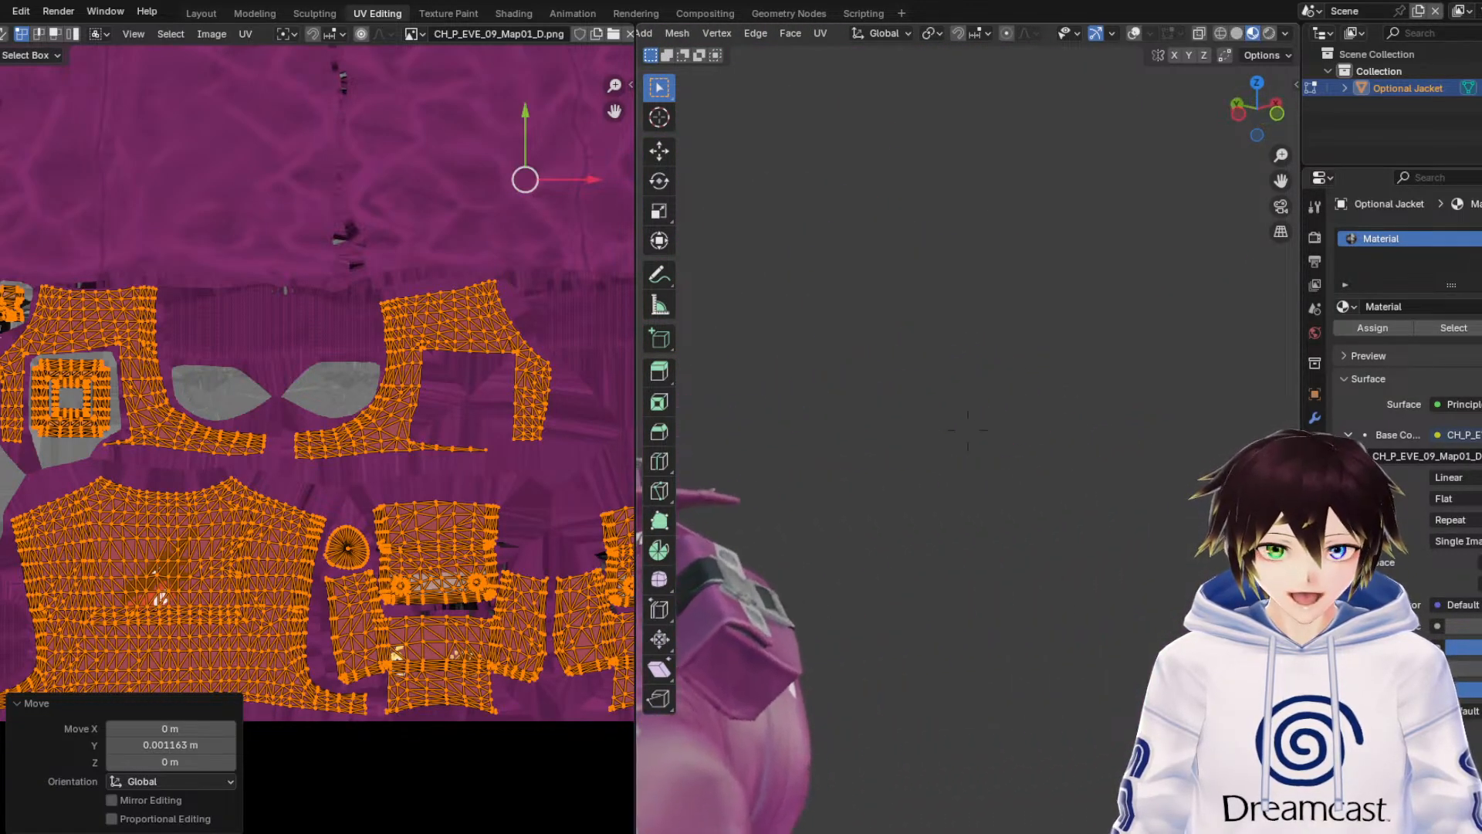
key("a")
key("a")
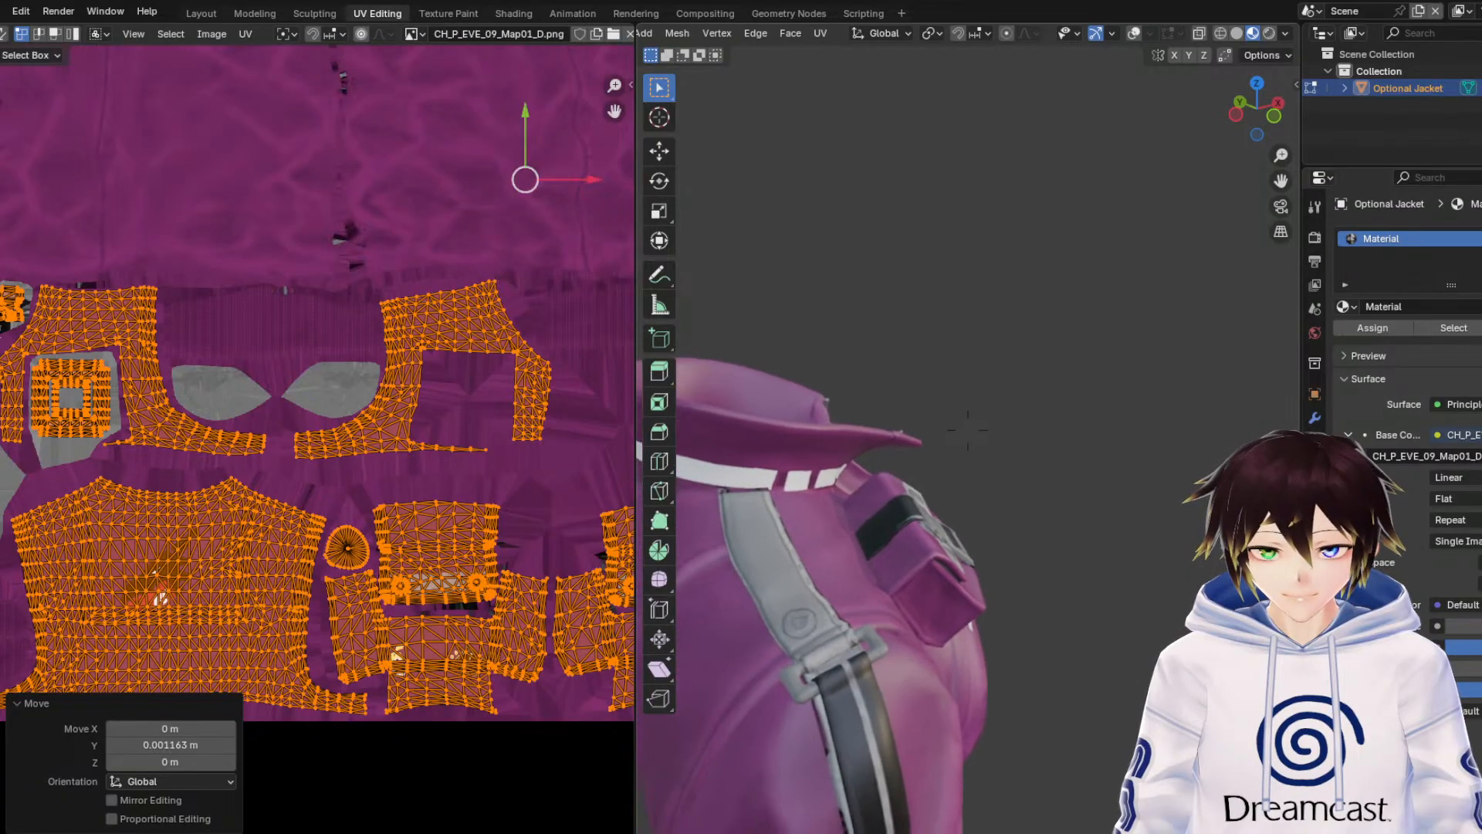
key("a")
key("w")
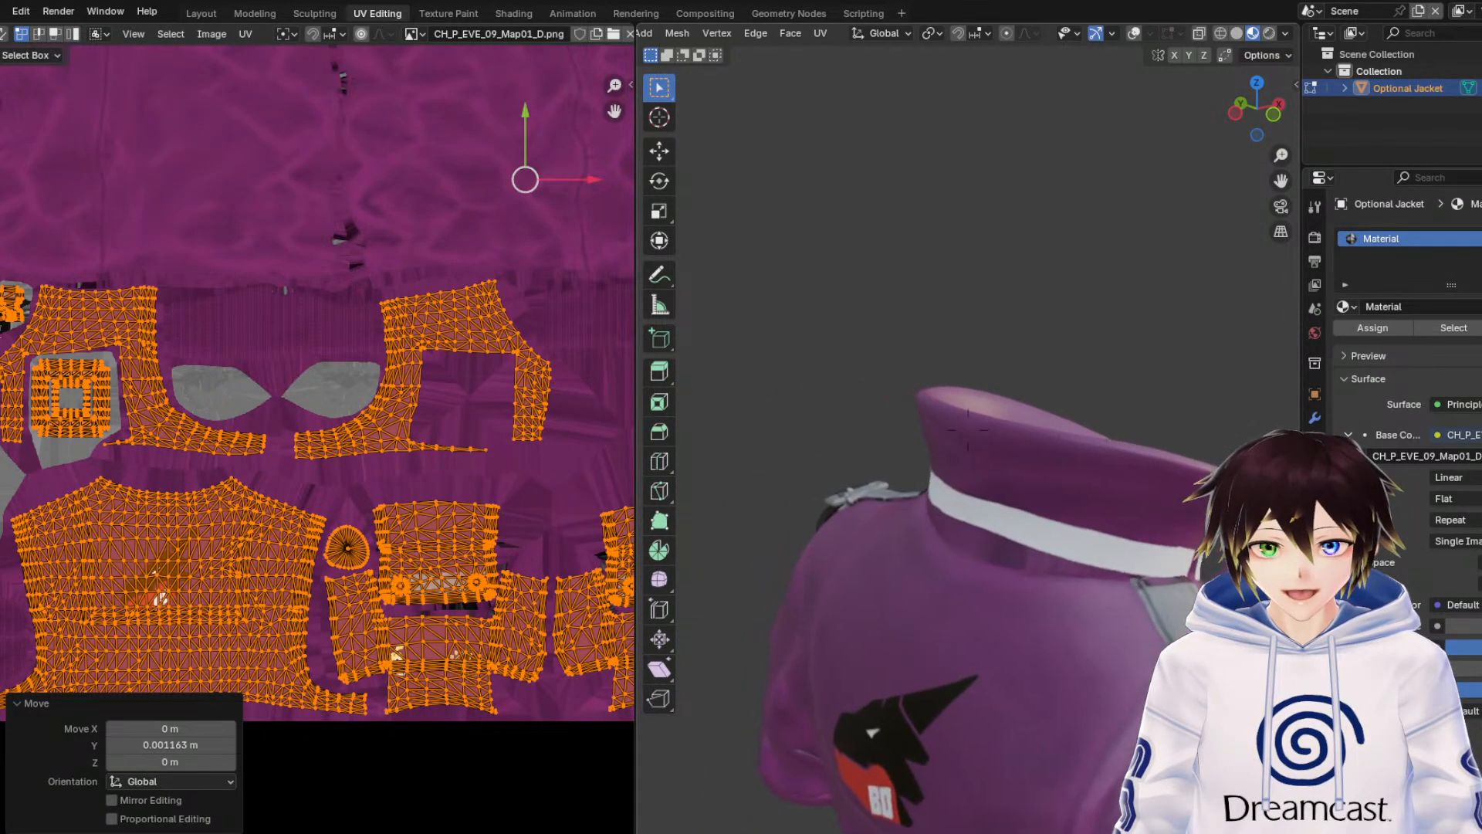
key("w")
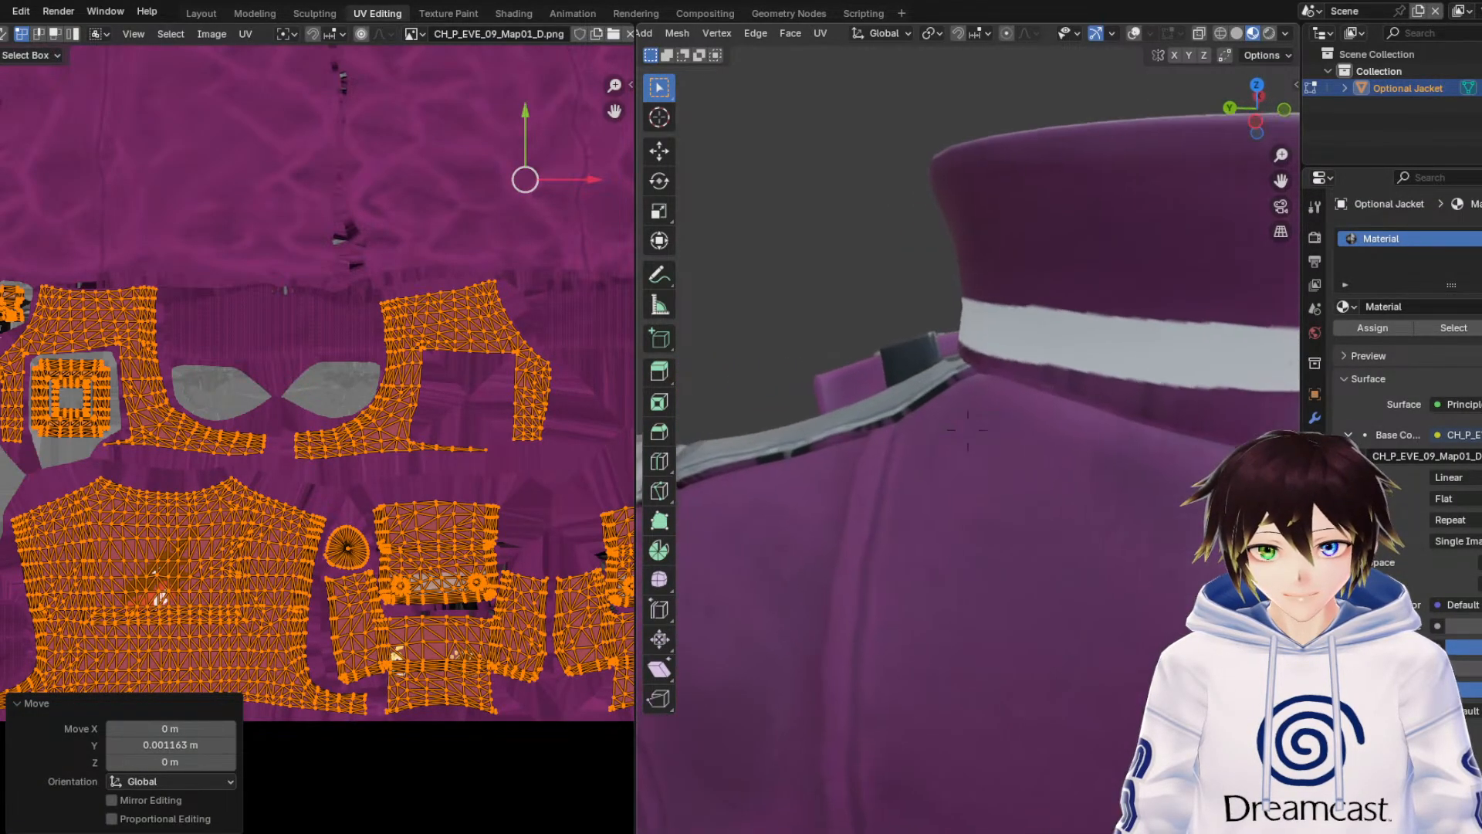
key("a")
key("a")
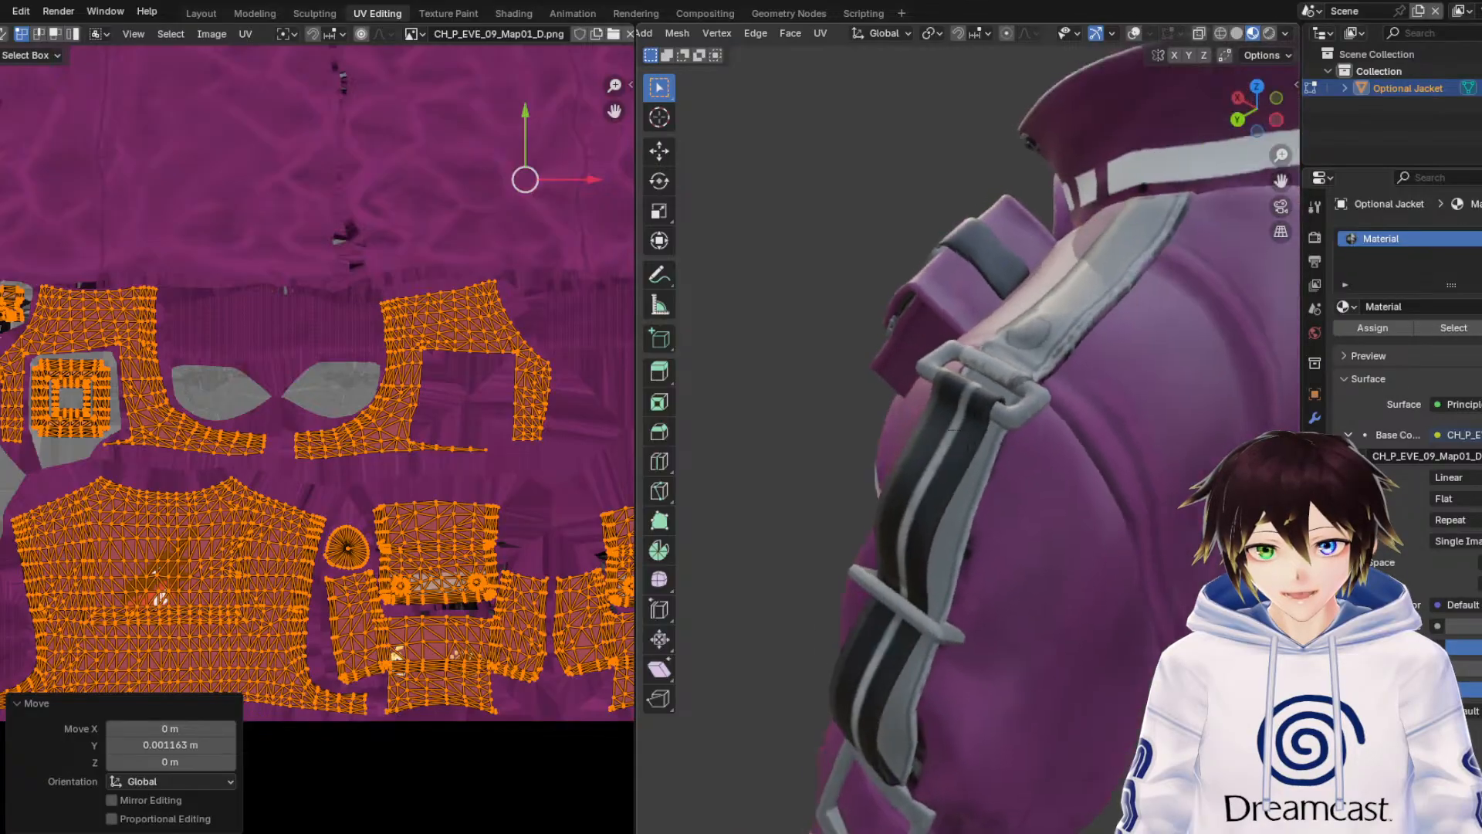
key("a")
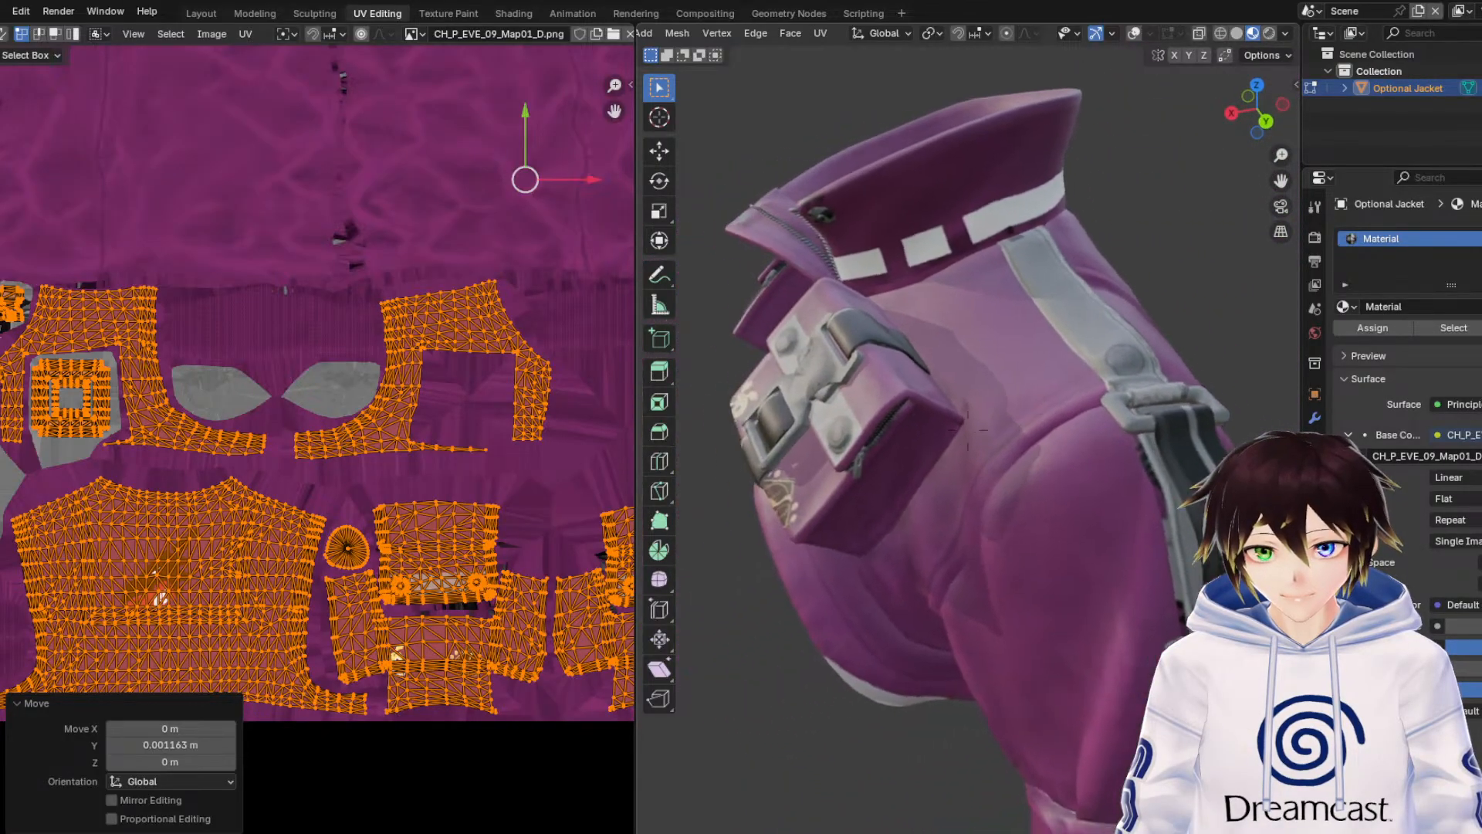
key("w")
key("s")
key("a")
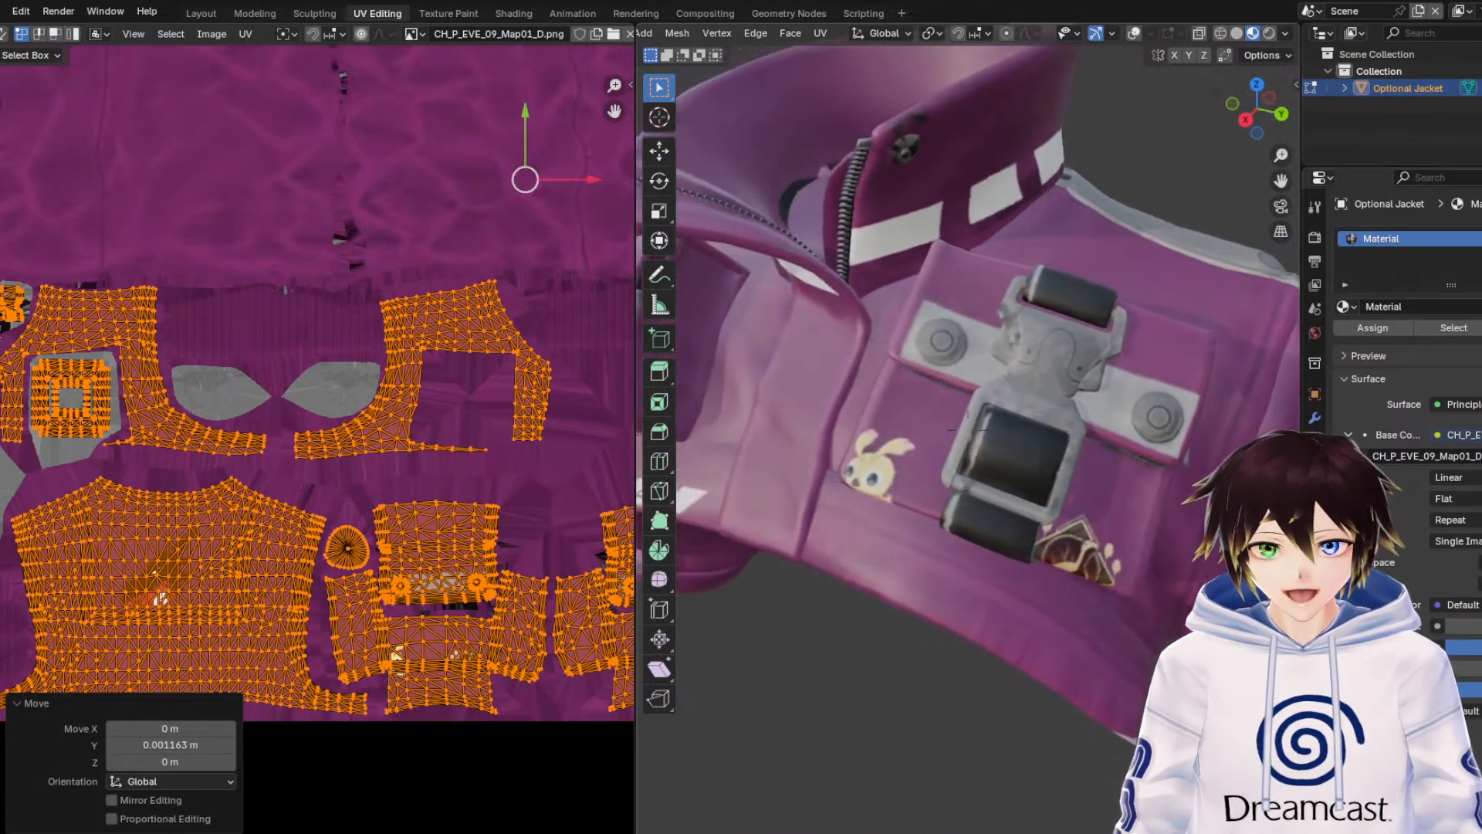
key("d")
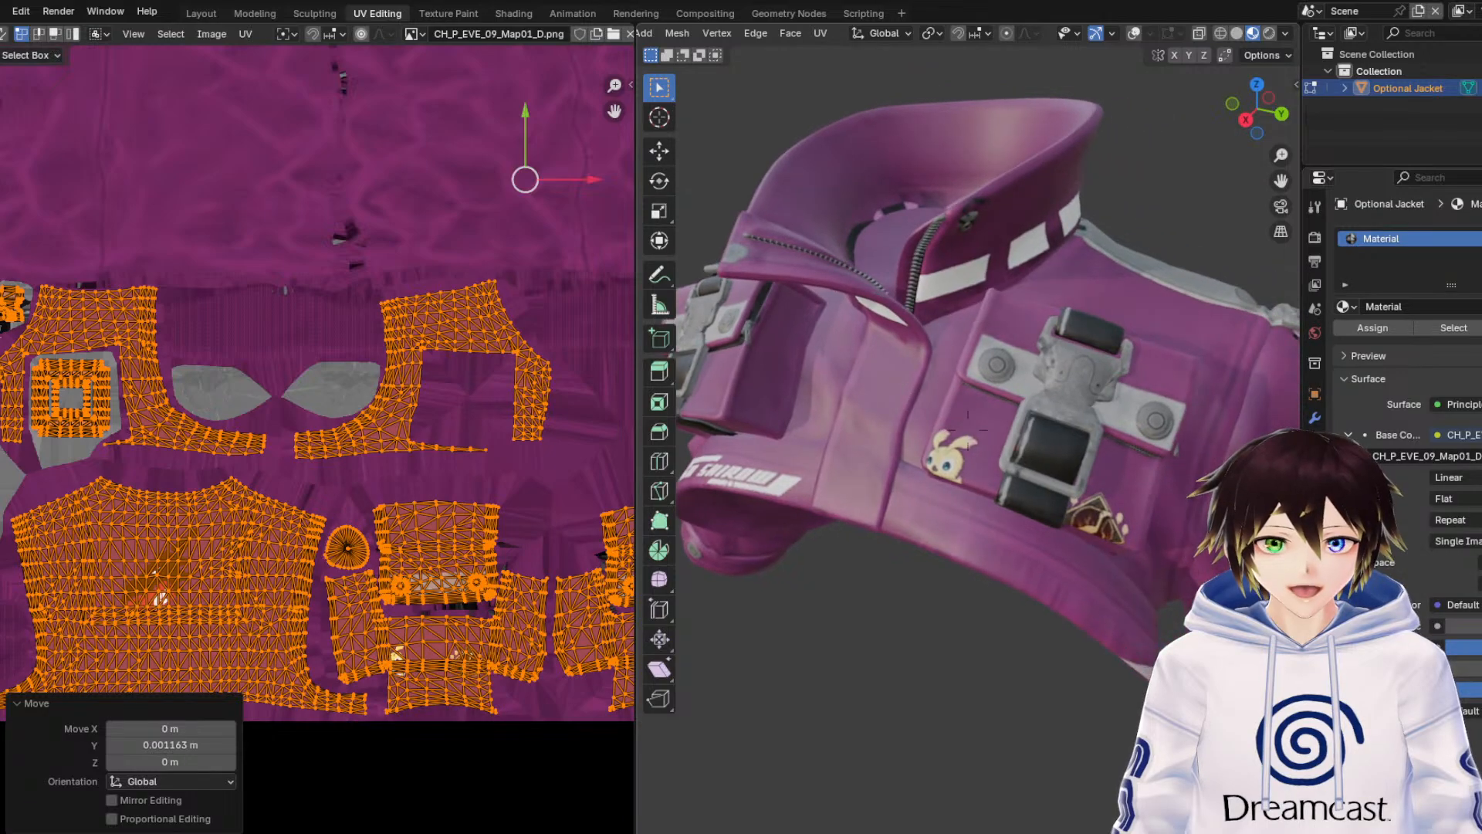
key("Escape")
Deselect the UV layout and frame the pocket islands lying over the rabbit and emblem graphics.
middle_click_drag(396, 275, 293, 509)
scroll(290, 479, "down", 3)
left_click(402, 553)
scroll(413, 565, "up", 2)
middle_click_drag(415, 571, 264, 414)
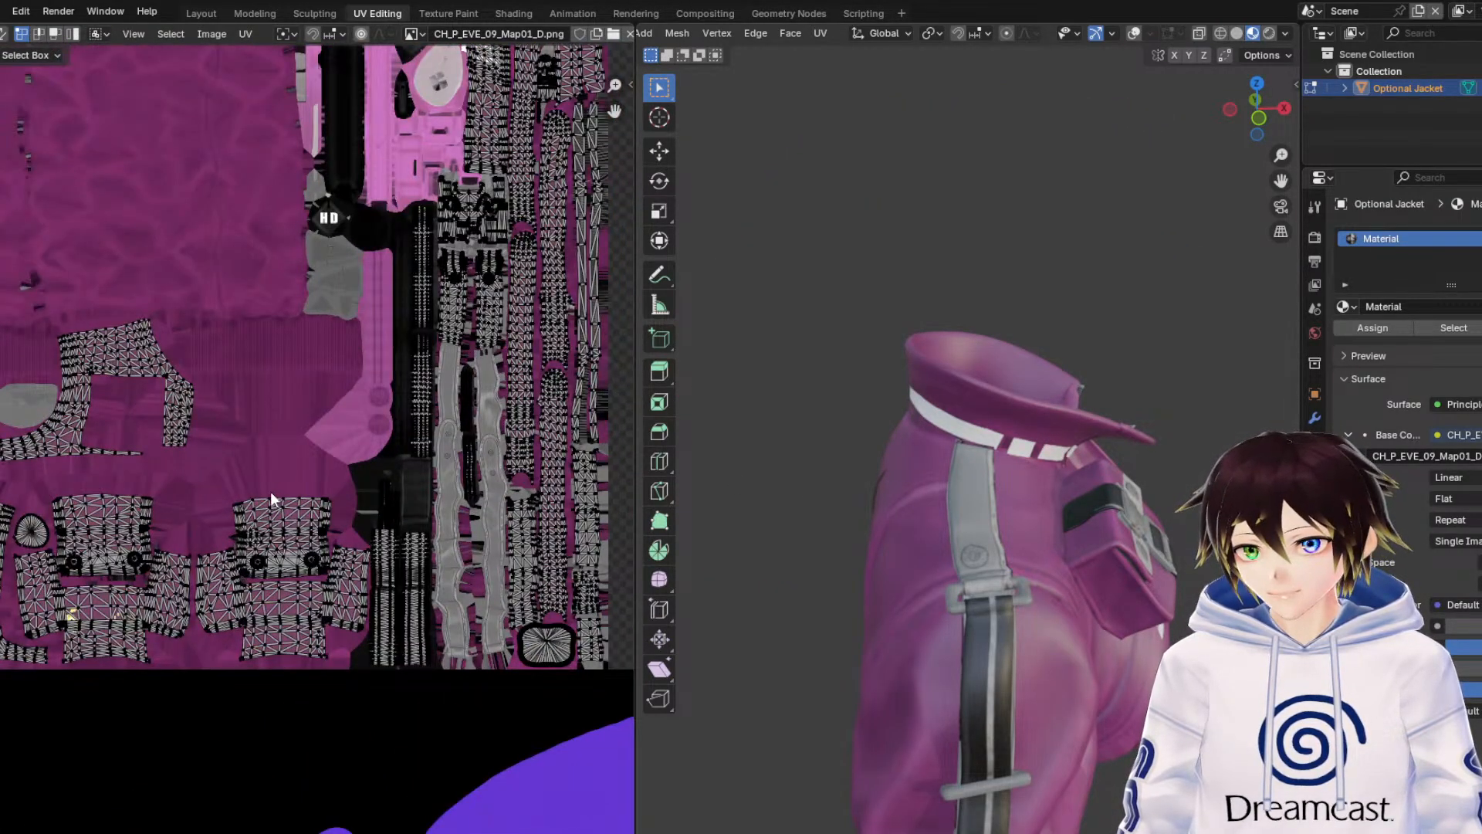
middle_click_drag(104, 664, 219, 538)
scroll(219, 538, "up", 5)
middle_click_drag(310, 366, 370, 418)
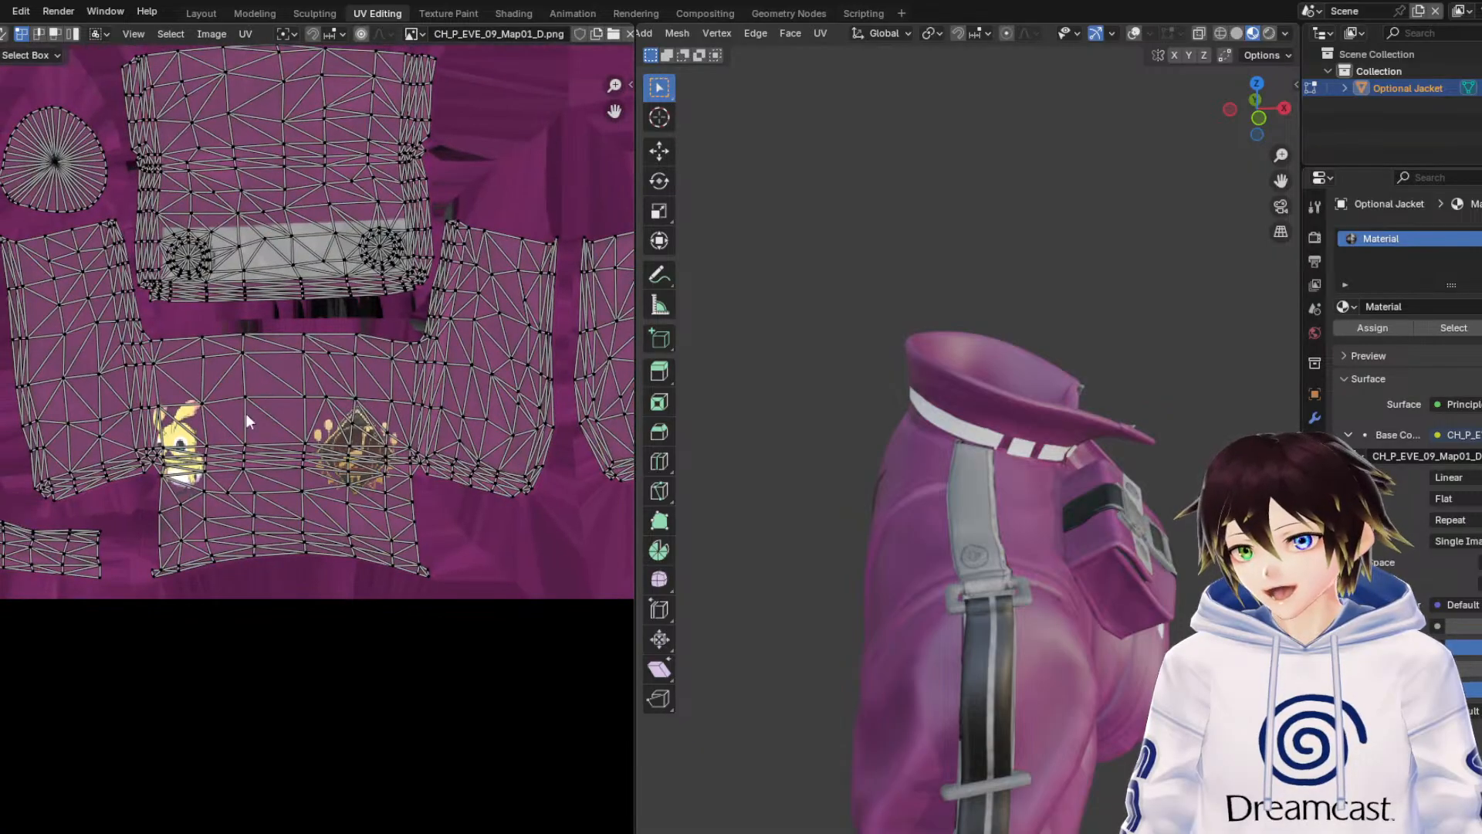
Using island selection, move the pocket island with the rabbit and emblem about -0.0011 m in Y and check the pocket on the model.
left_click(73, 34)
left_click(294, 220)
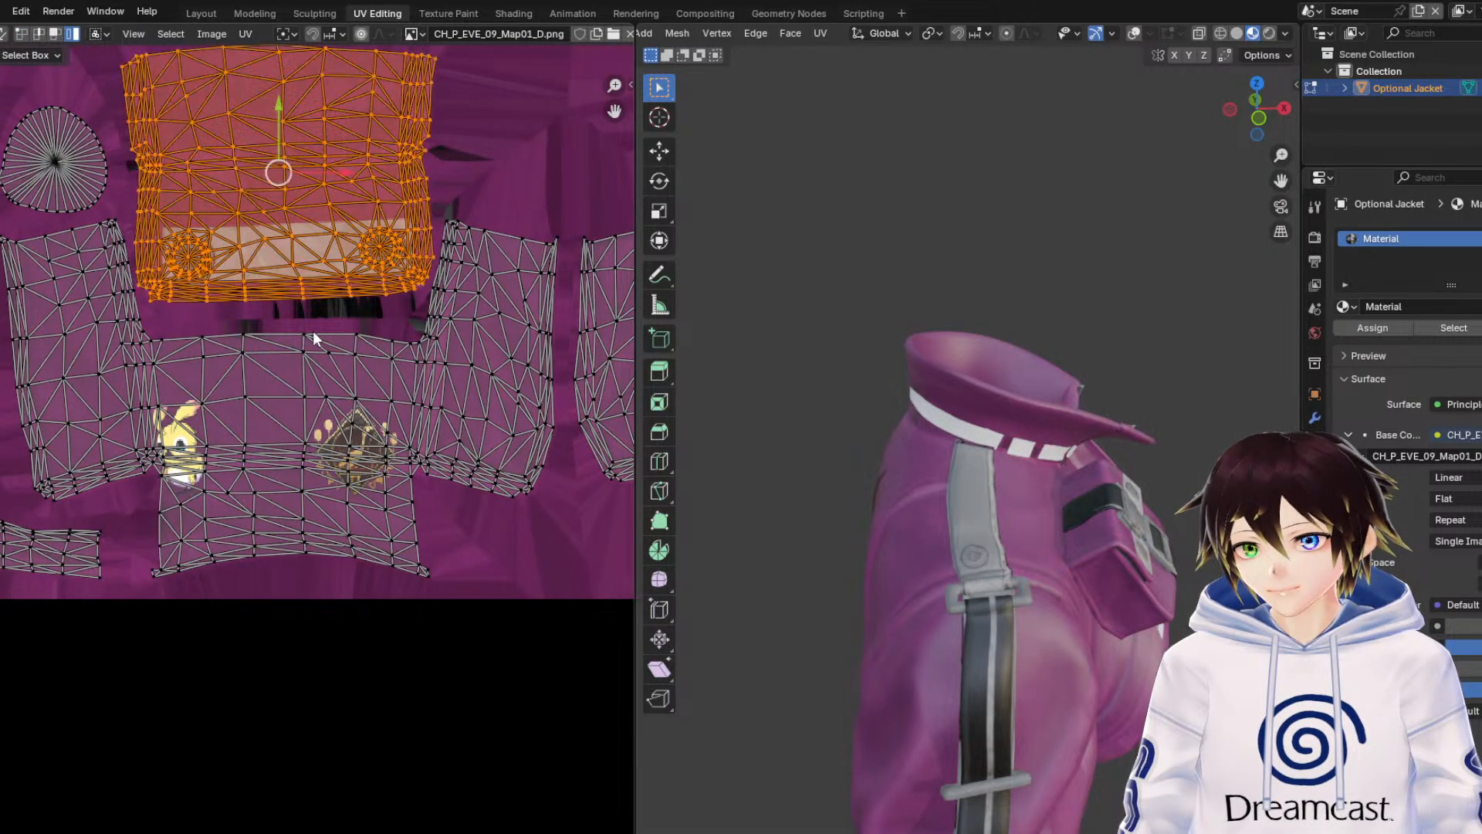
left_click(299, 395)
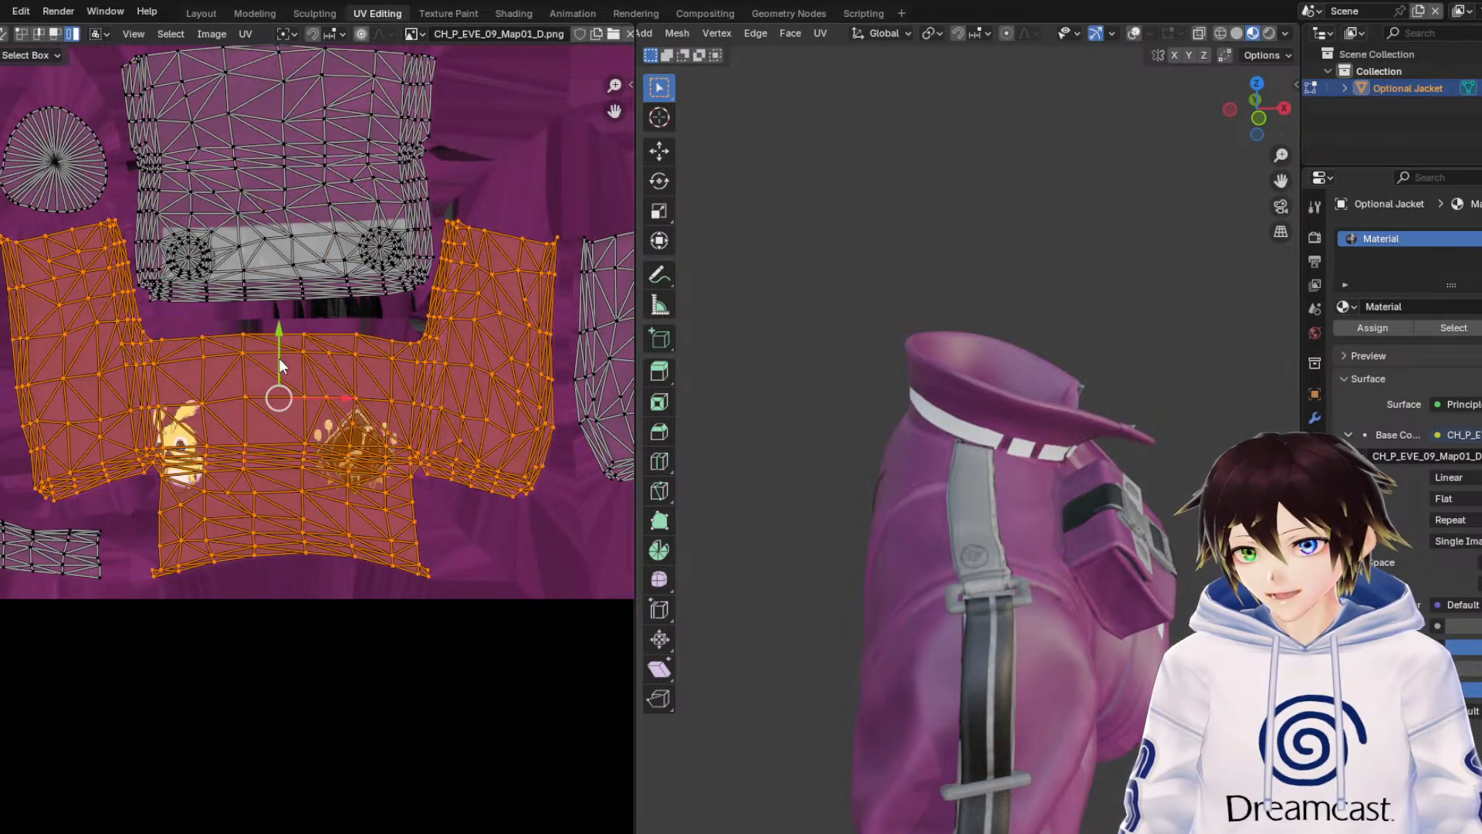
key("g")
left_click(279, 372)
middle_click_drag(1073, 523, 890, 517)
left_click_drag(1288, 179, 1478, 217)
scroll(1080, 314, "up", 8)
middle_click_drag(1159, 215, 1143, 224)
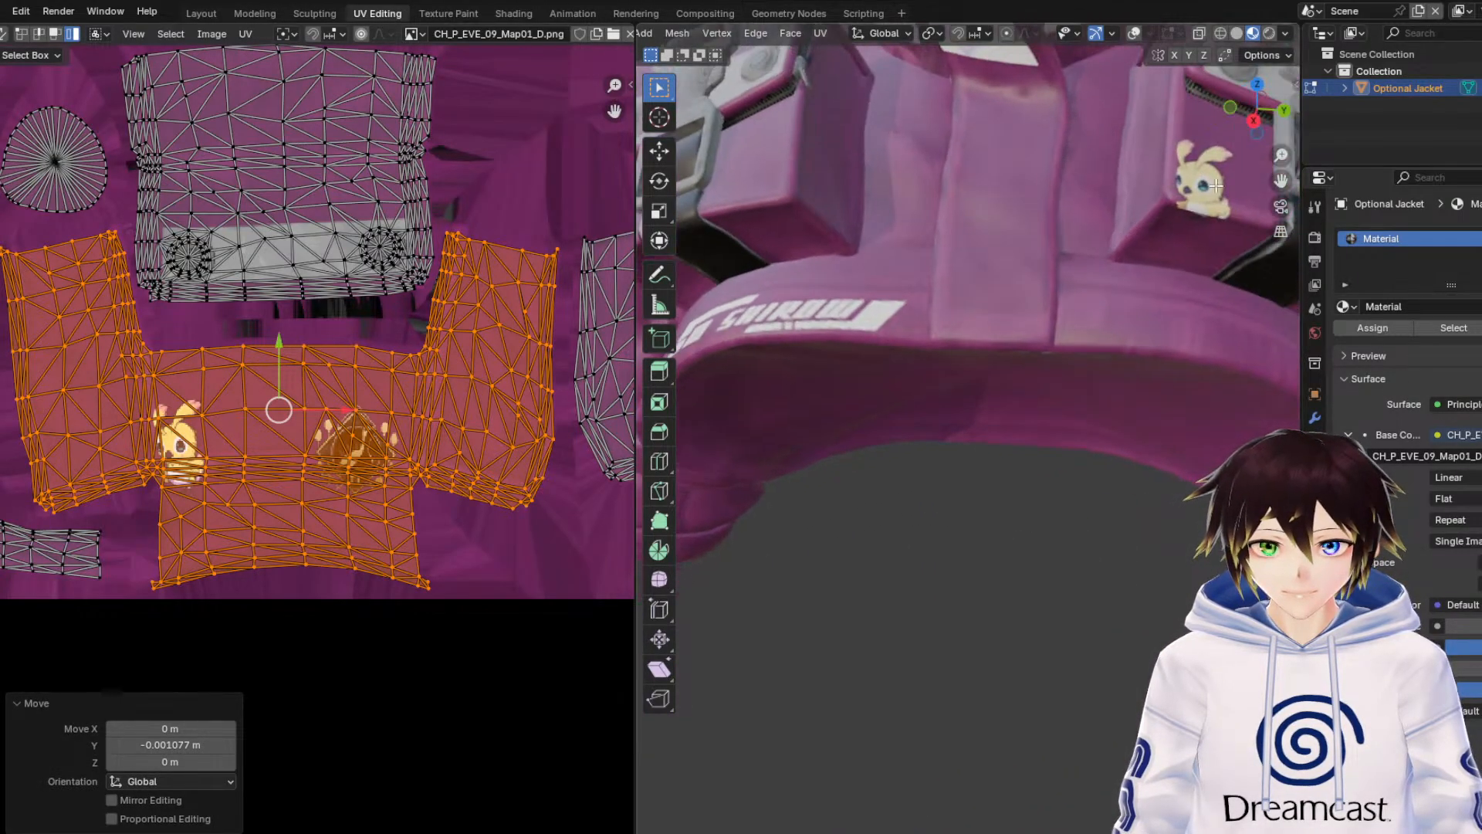
left_click_drag(1282, 180, 950, 432)
scroll(1155, 235, "up", 3)
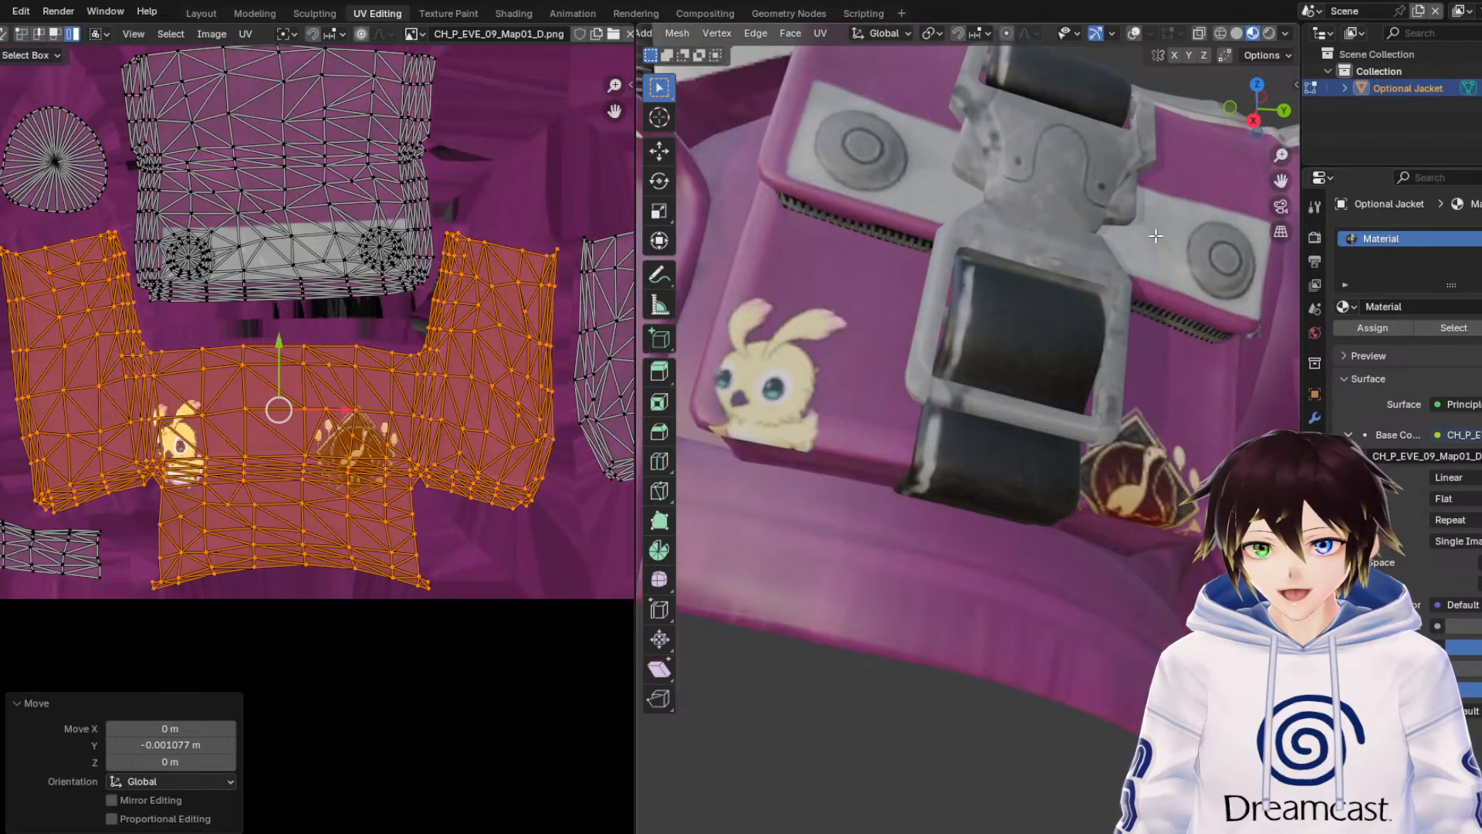
Move the pocket island over the rabbit and emblem about -0.0007 m in Y and 0.0001 m in X.
scroll(219, 452, "up", 2)
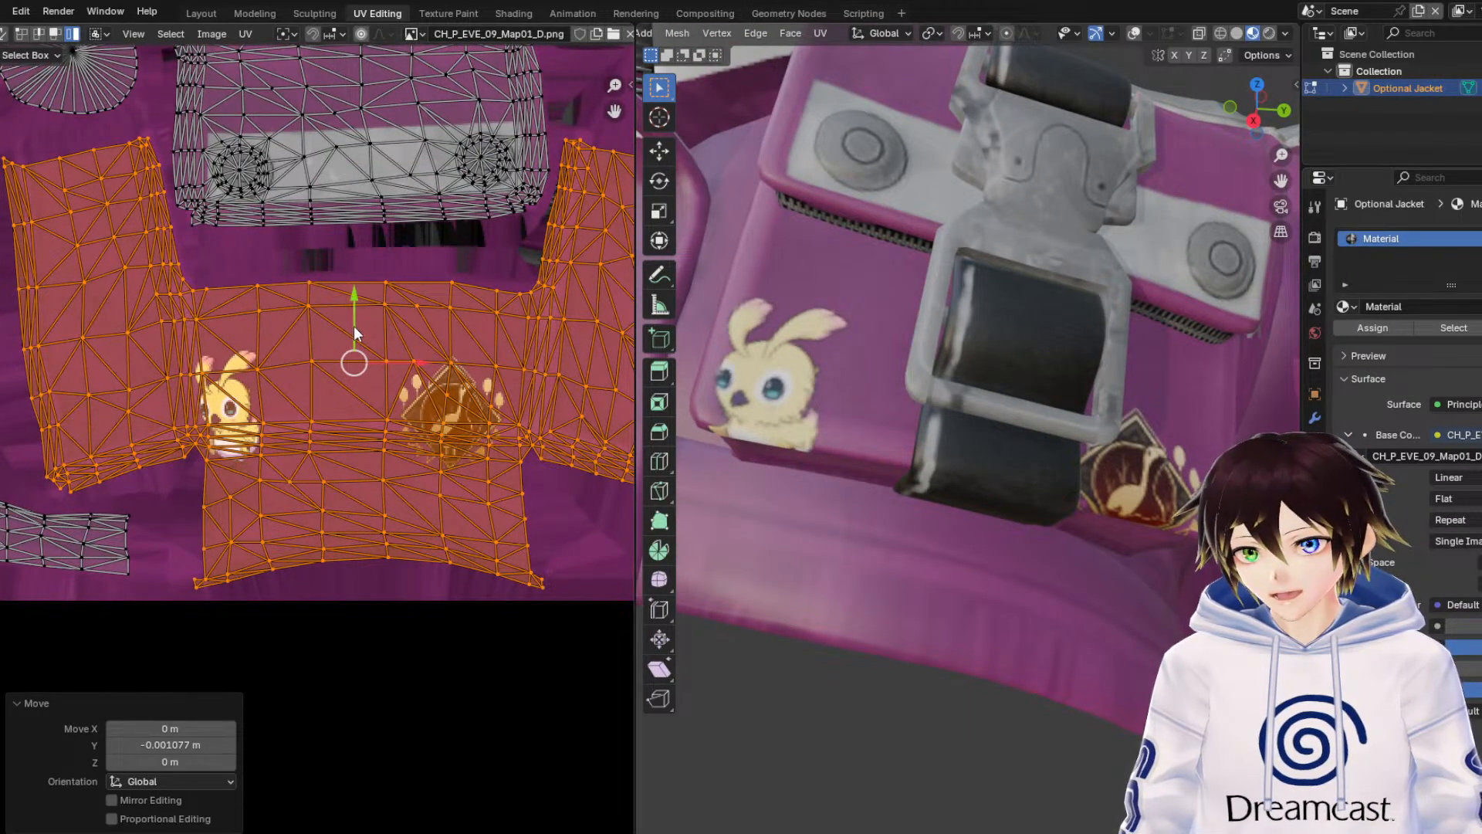
mouse_move(354, 326)
left_mouse_down()
mouse_move(357, 351)
mouse_move(366, 339)
left_mouse_up()
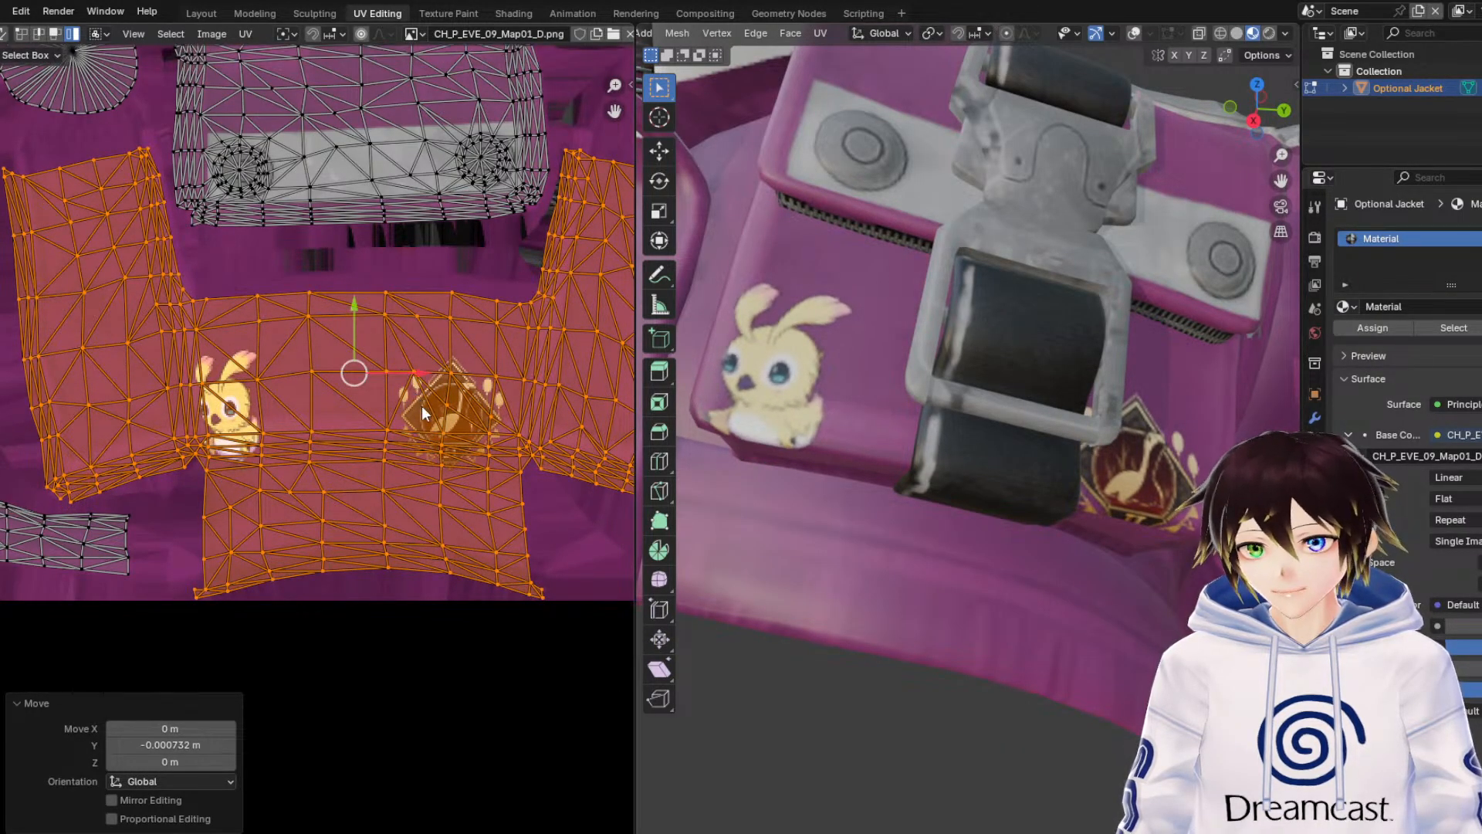
middle_click_drag(1076, 463, 1128, 459)
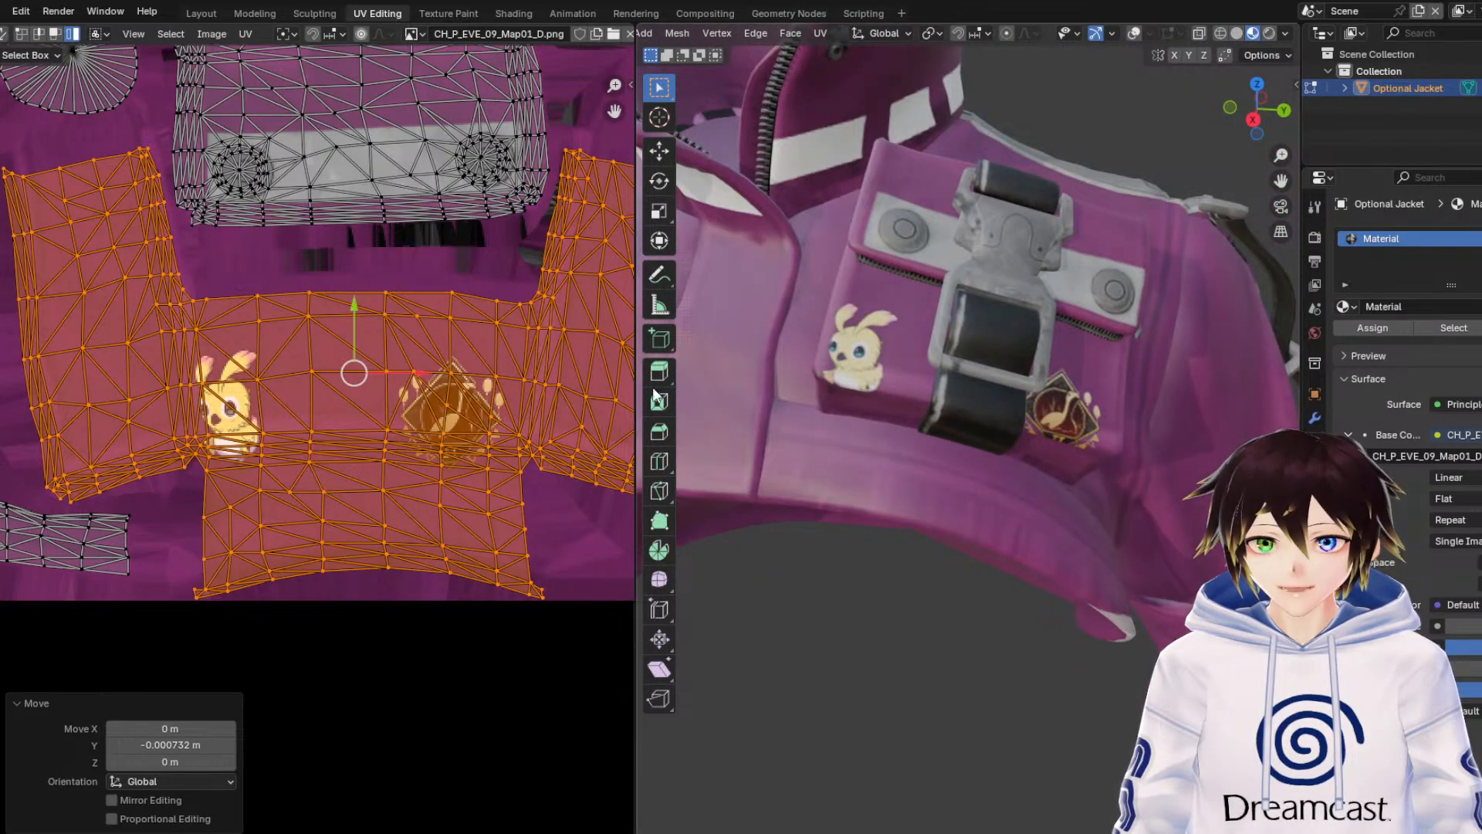
left_click_drag(416, 366, 405, 370)
left_click(0, 150)
middle_click_drag(404, 371, 232, 410)
middle_click_drag(301, 281, 443, 419)
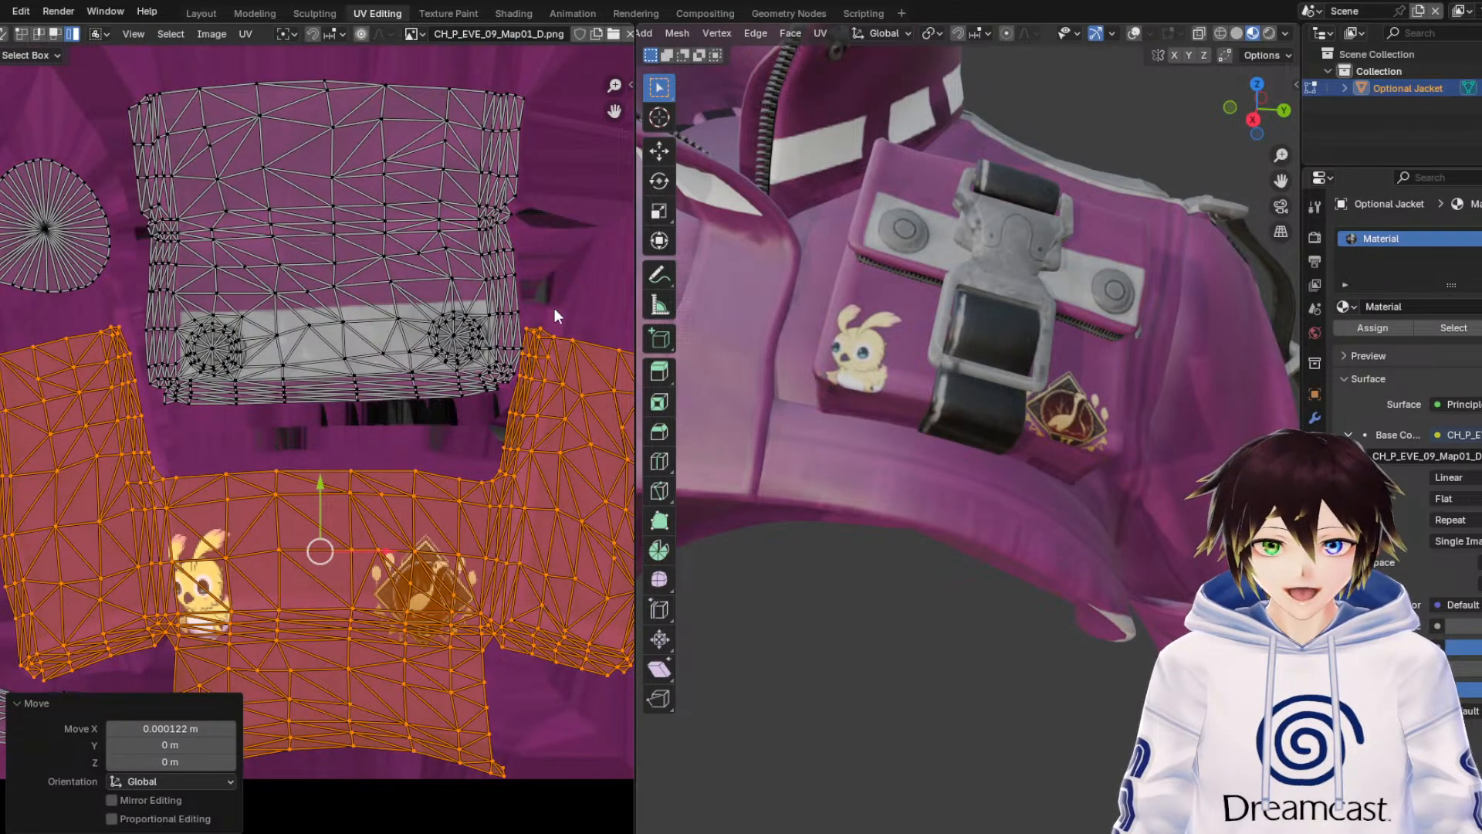
Examine the second pocket's UV islands and the texture placement on the model's collar and chest pockets.
middle_click_drag(323, 421, 98, 399)
scroll(416, 340, "down", 3)
left_click(355, 193)
middle_click_drag(406, 491, 299, 463)
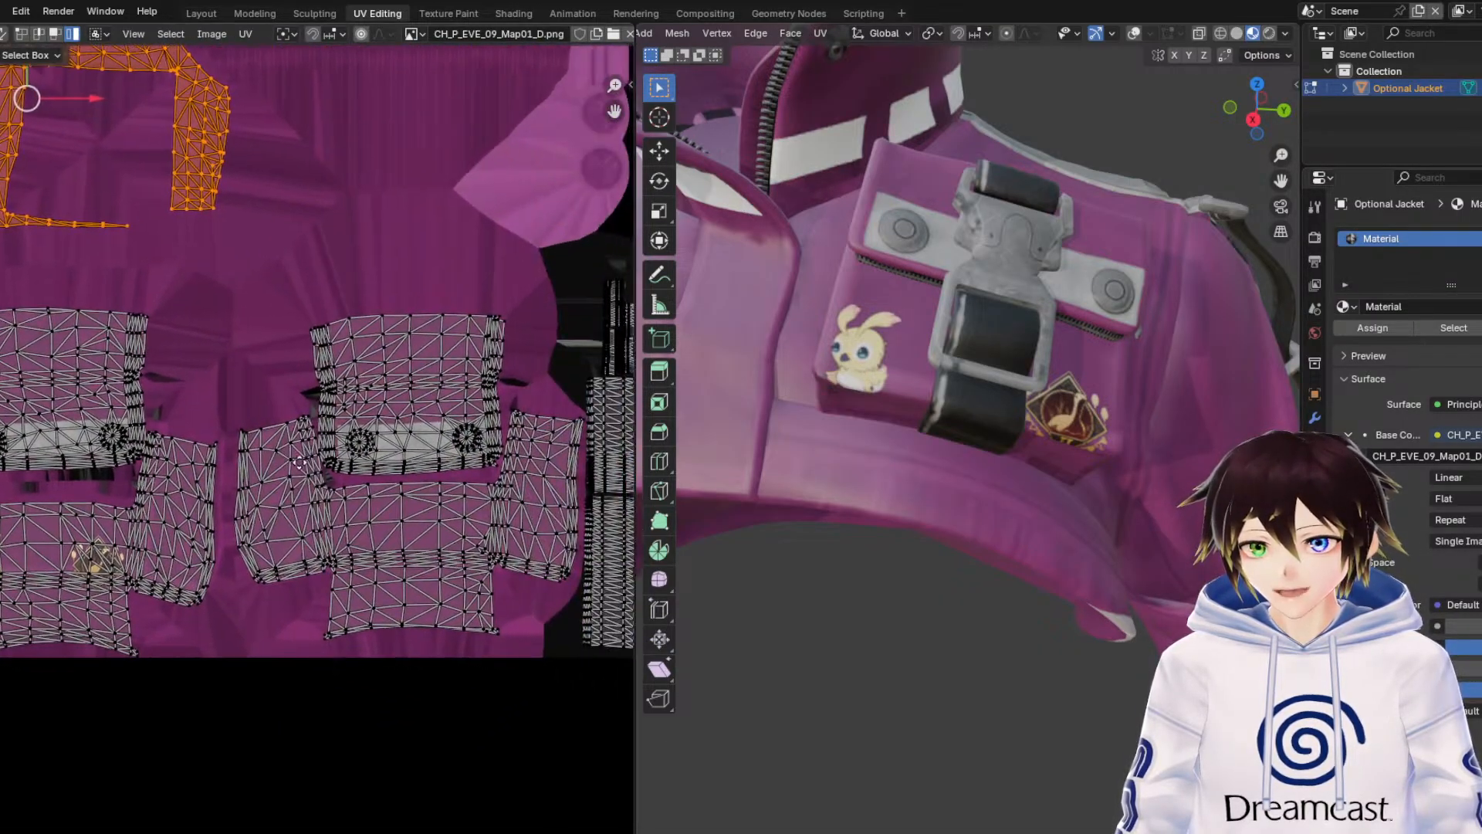
left_click_drag(1282, 181, 1096, 362)
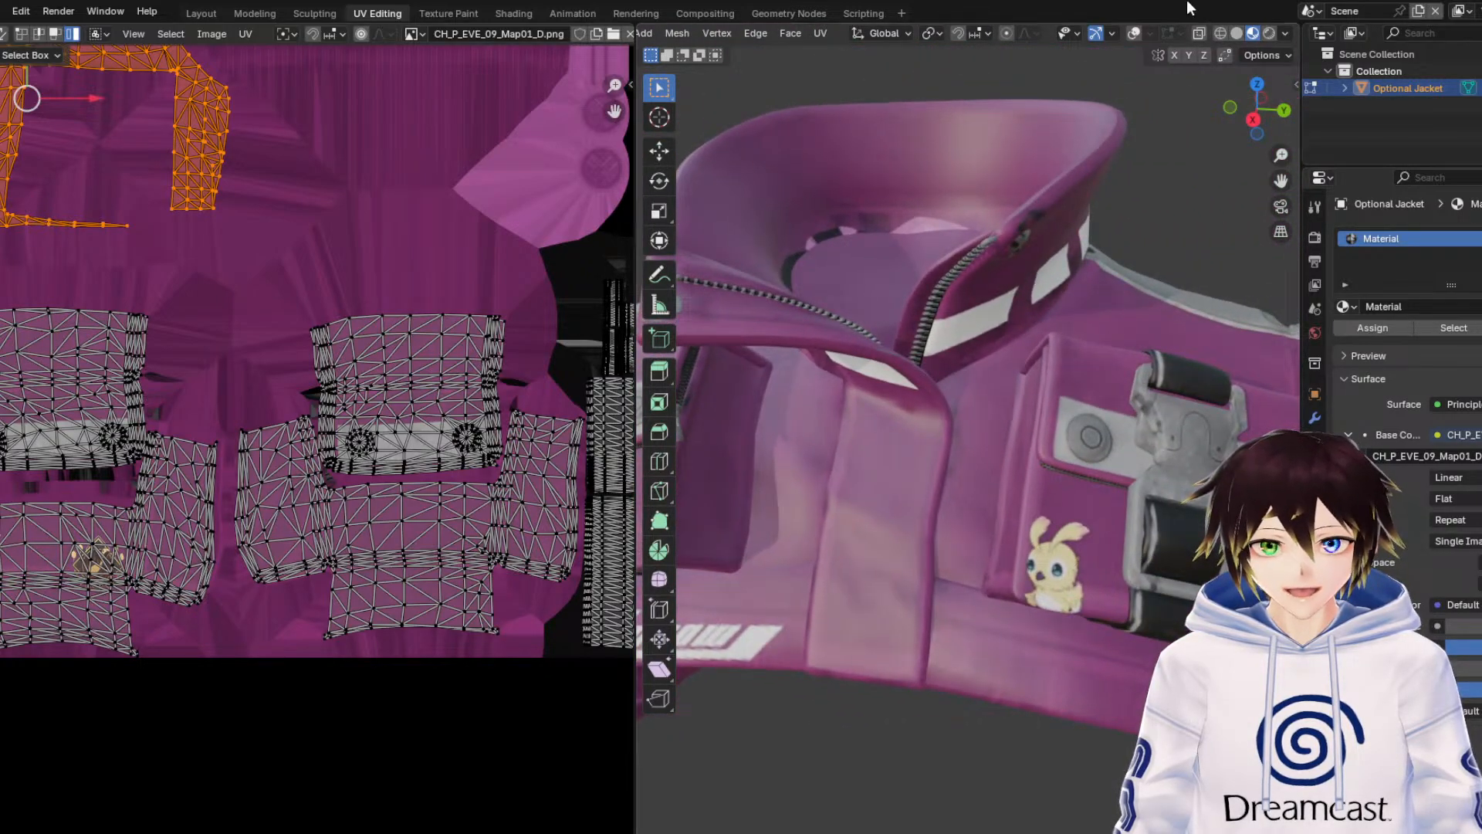
middle_click_drag(1099, 207, 1057, 202)
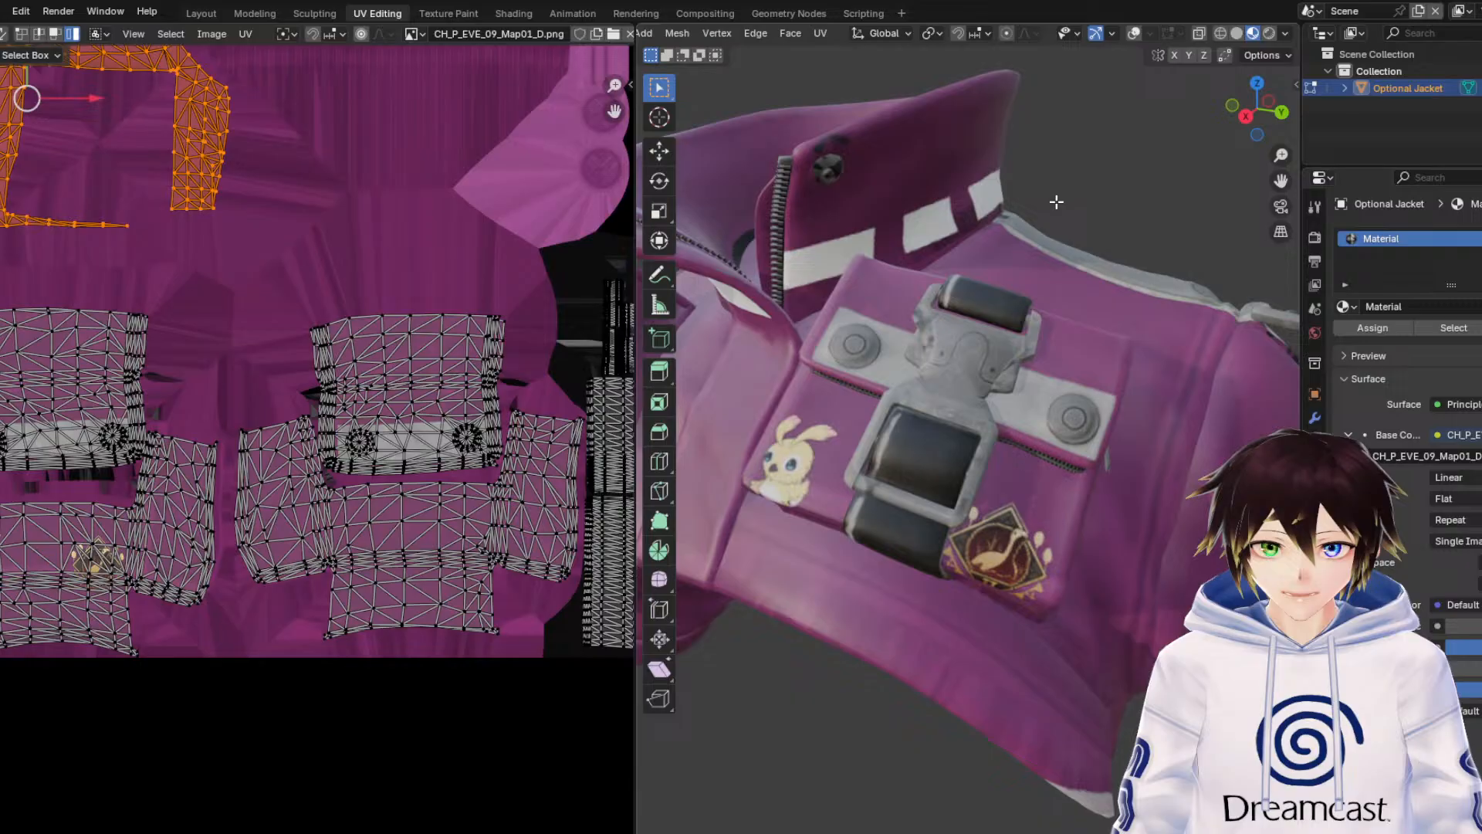
Show the viewport overlays and select the outer collar faces around the round snap by growing a face selection.
left_click(1134, 33)
left_click(853, 186)
scroll(344, 330, "down", 5)
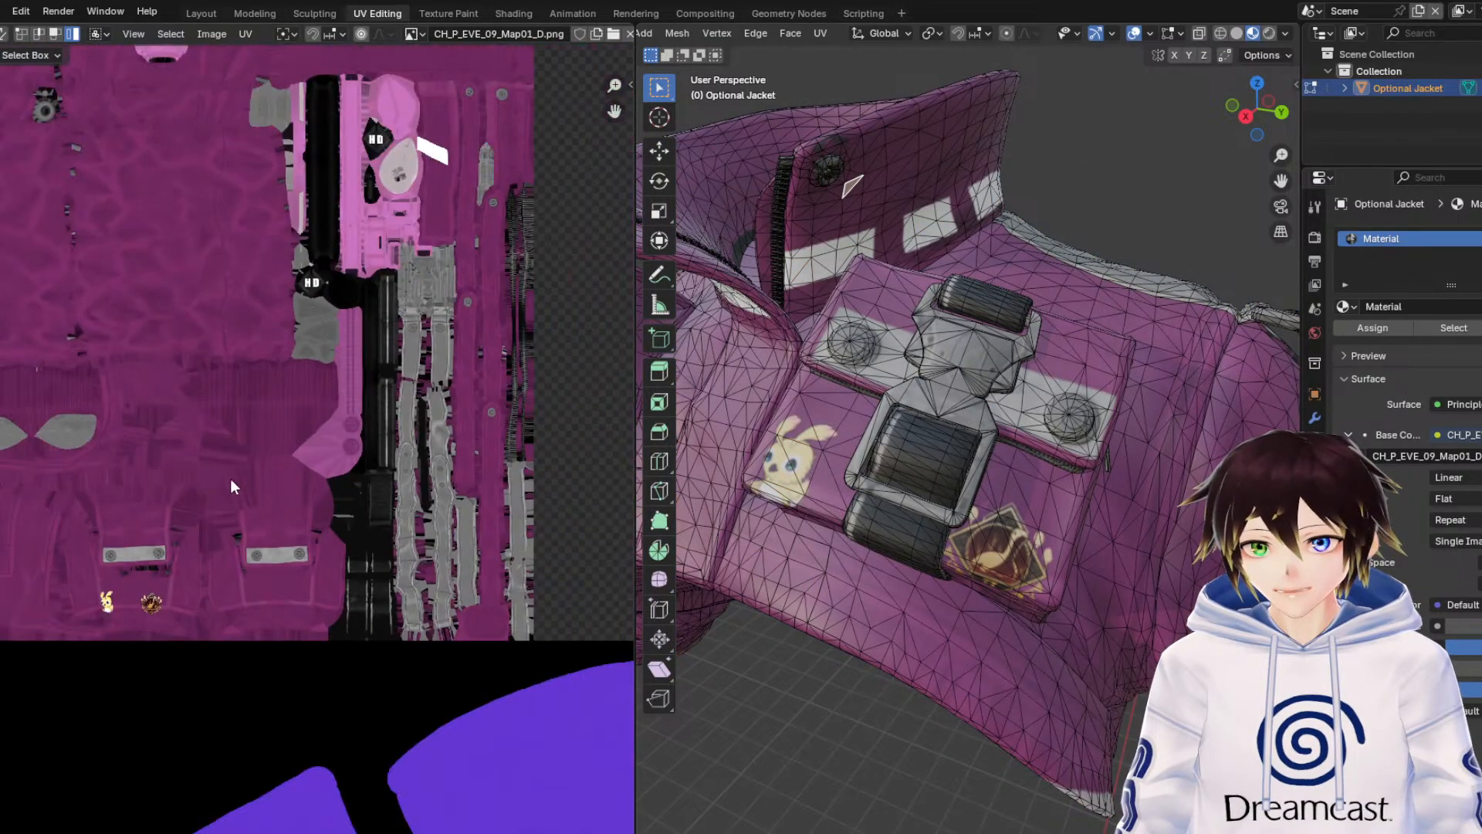
scroll(268, 346, "up", 1)
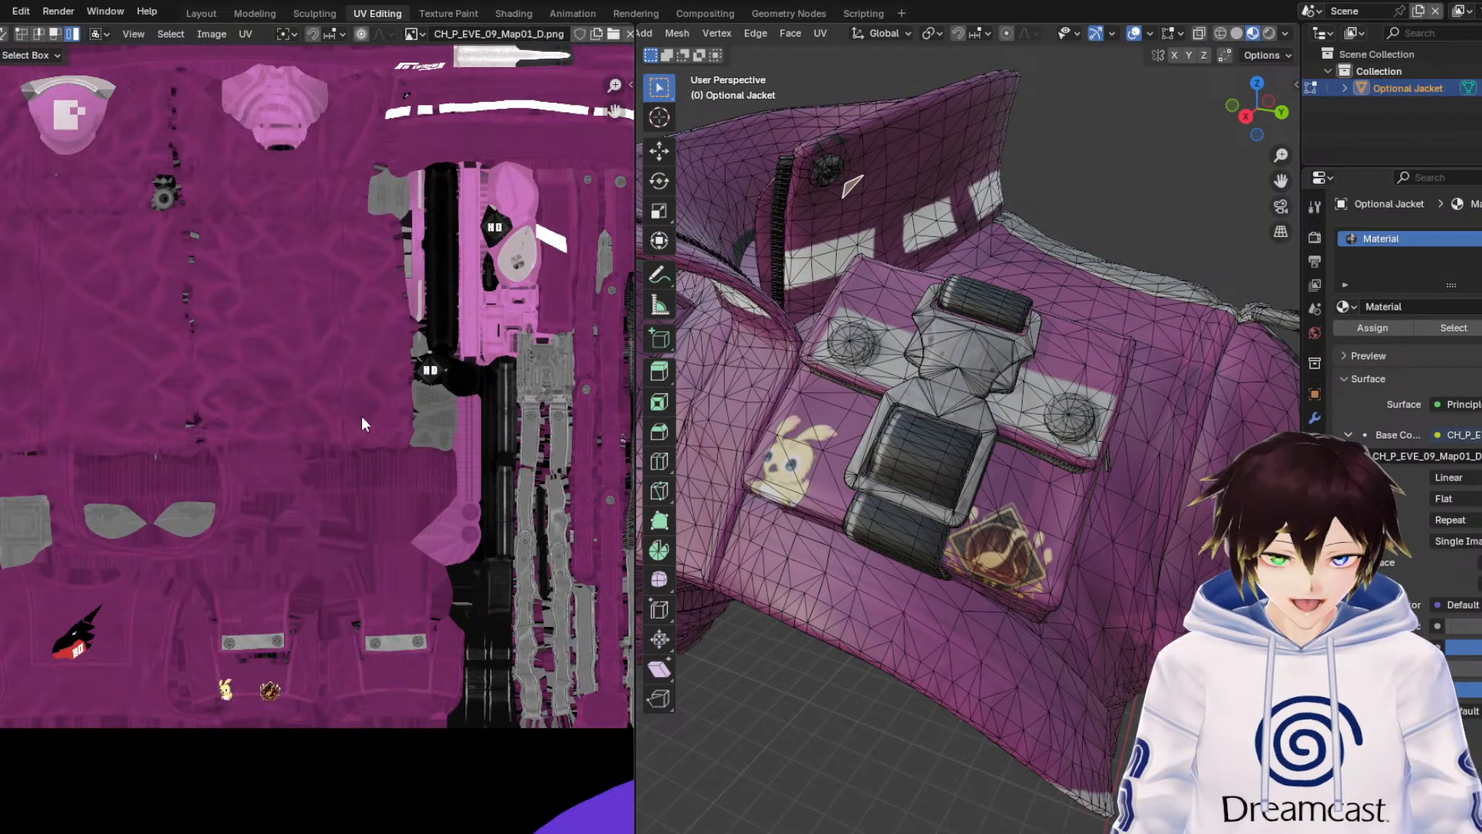
left_click(927, 179)
key("ctrl+KP_Add")
key("ctrl+KP_Add")
key("ctrl+KP_Add")
key("ctrl+KP_Add")
key("ctrl+KP_Add")
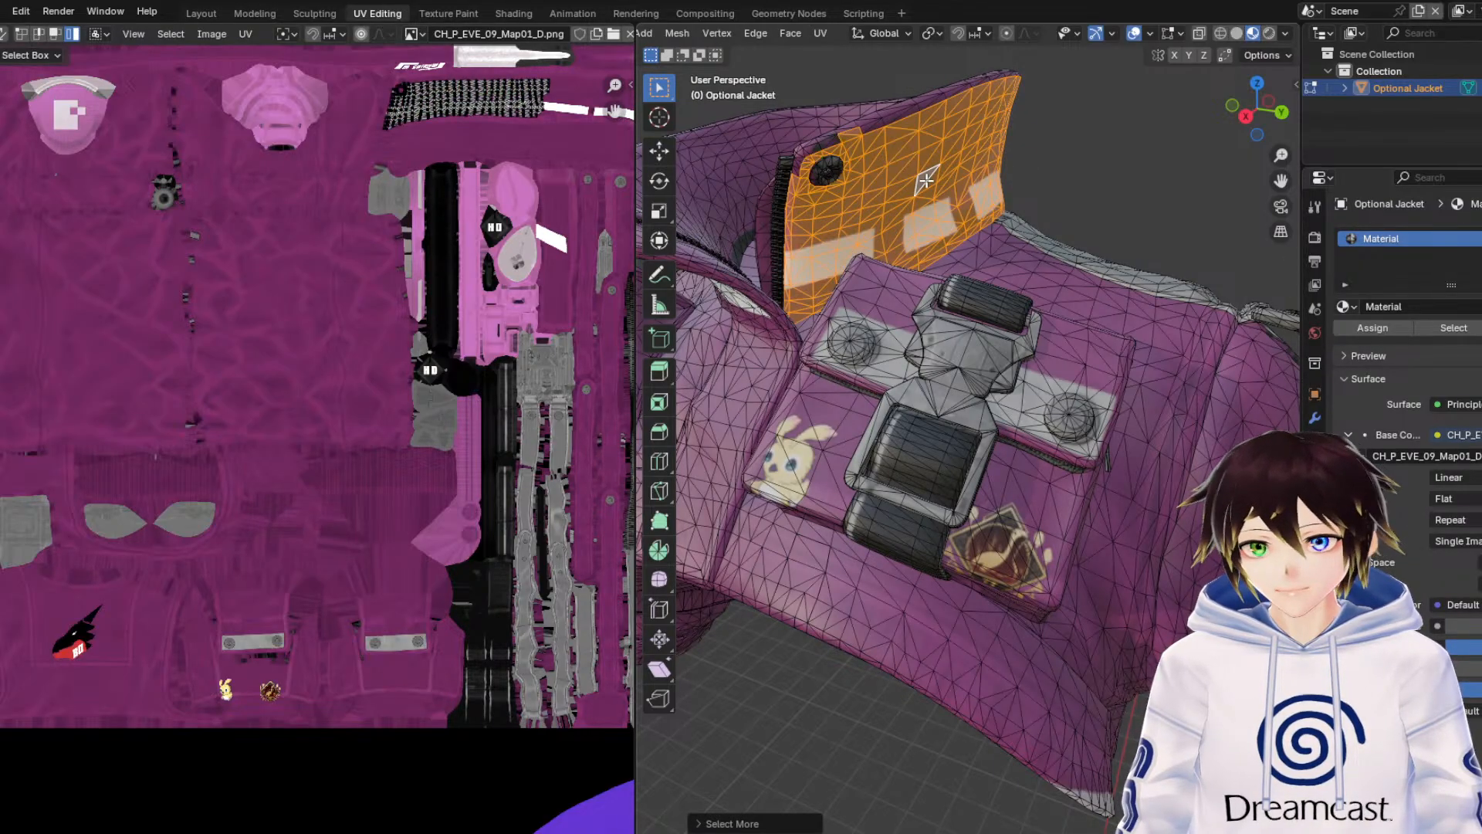
key("ctrl+KP_Add")
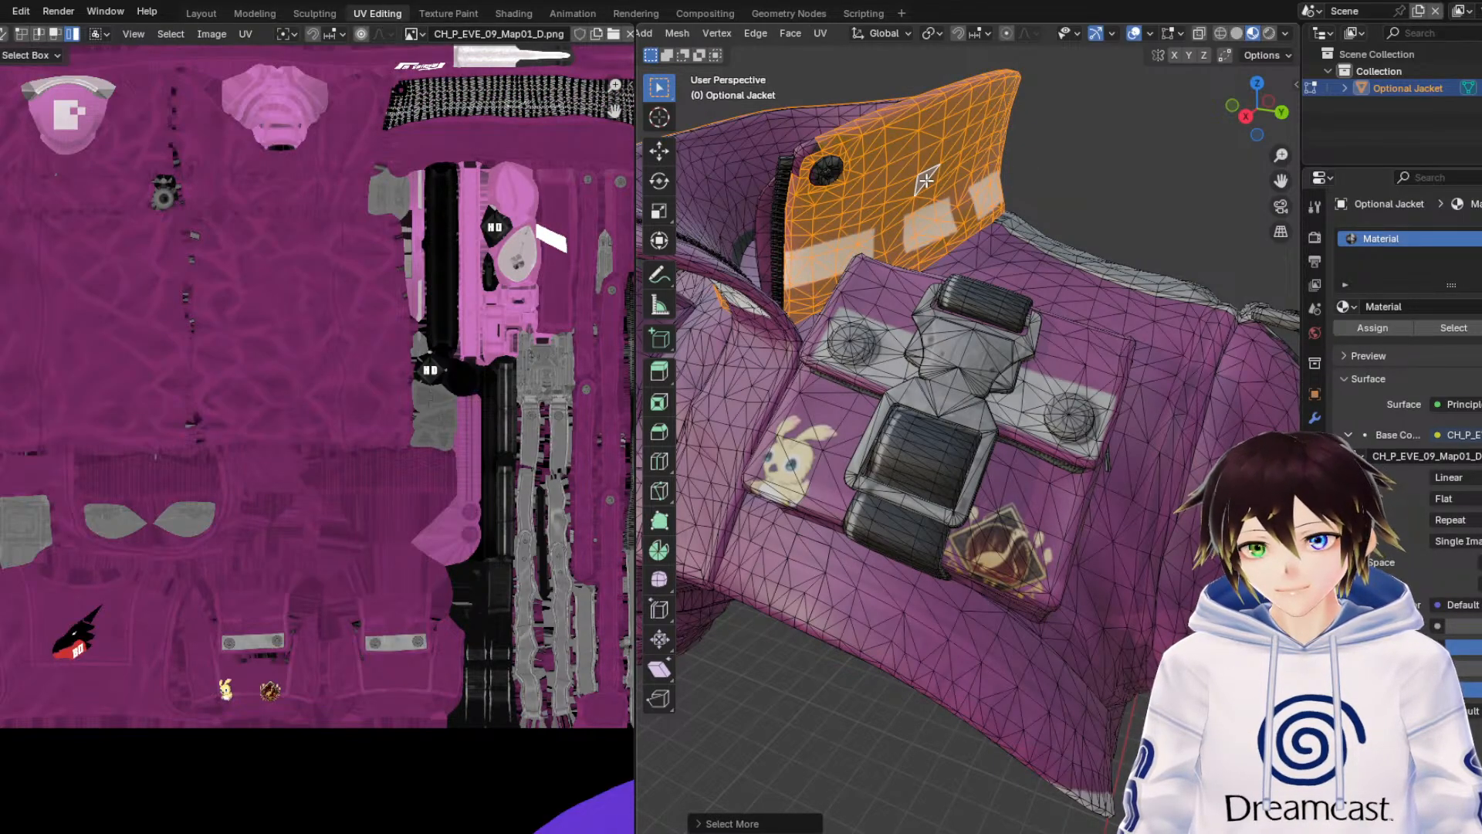
Extend the face selection to the front of the collar, the vertical front flap and the collar's edge faces.
middle_click_drag(869, 180, 1082, 190)
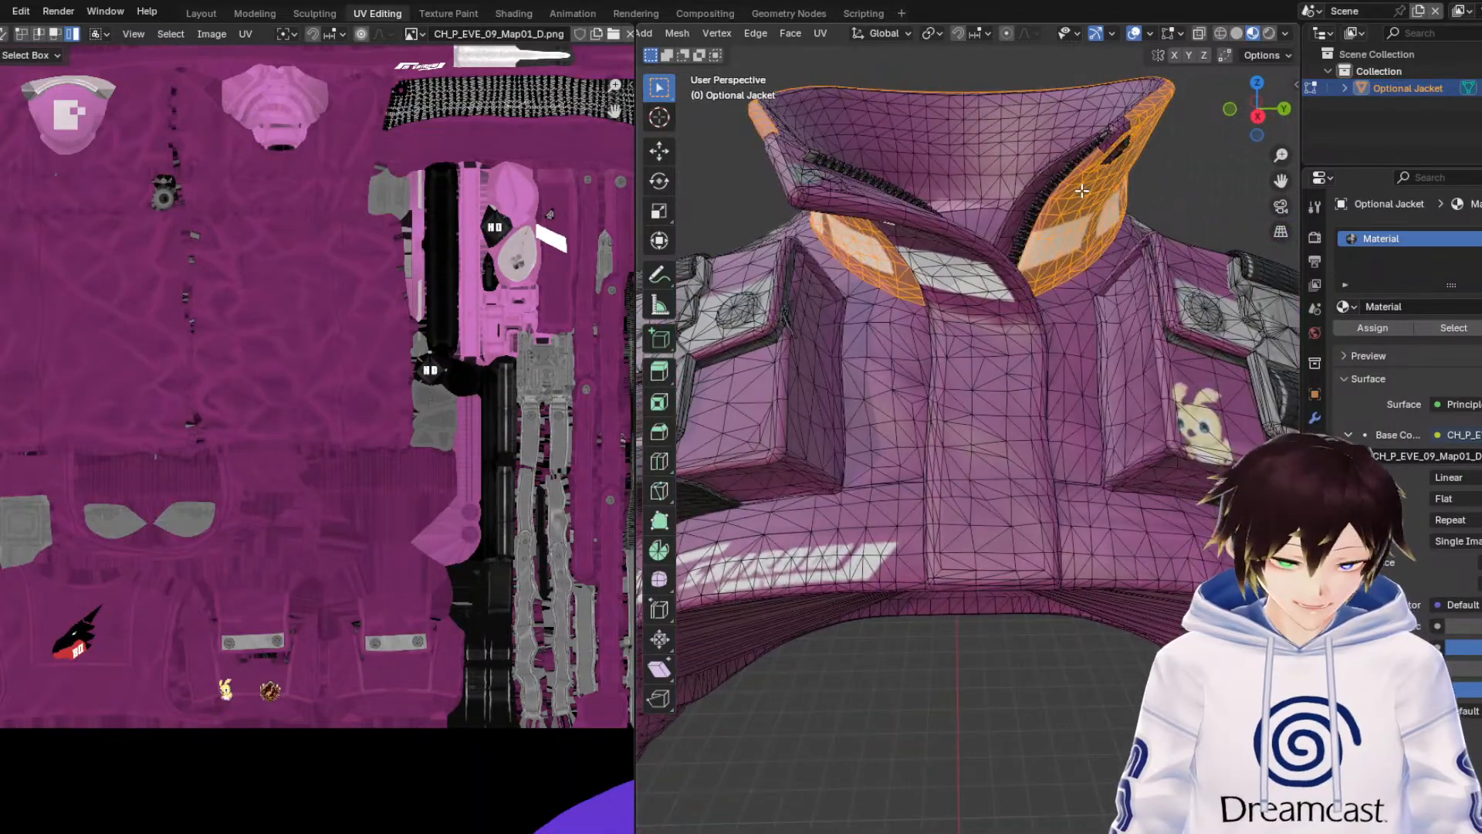
key("ctrl+KP_Add")
key("ctrl+KP_Add")
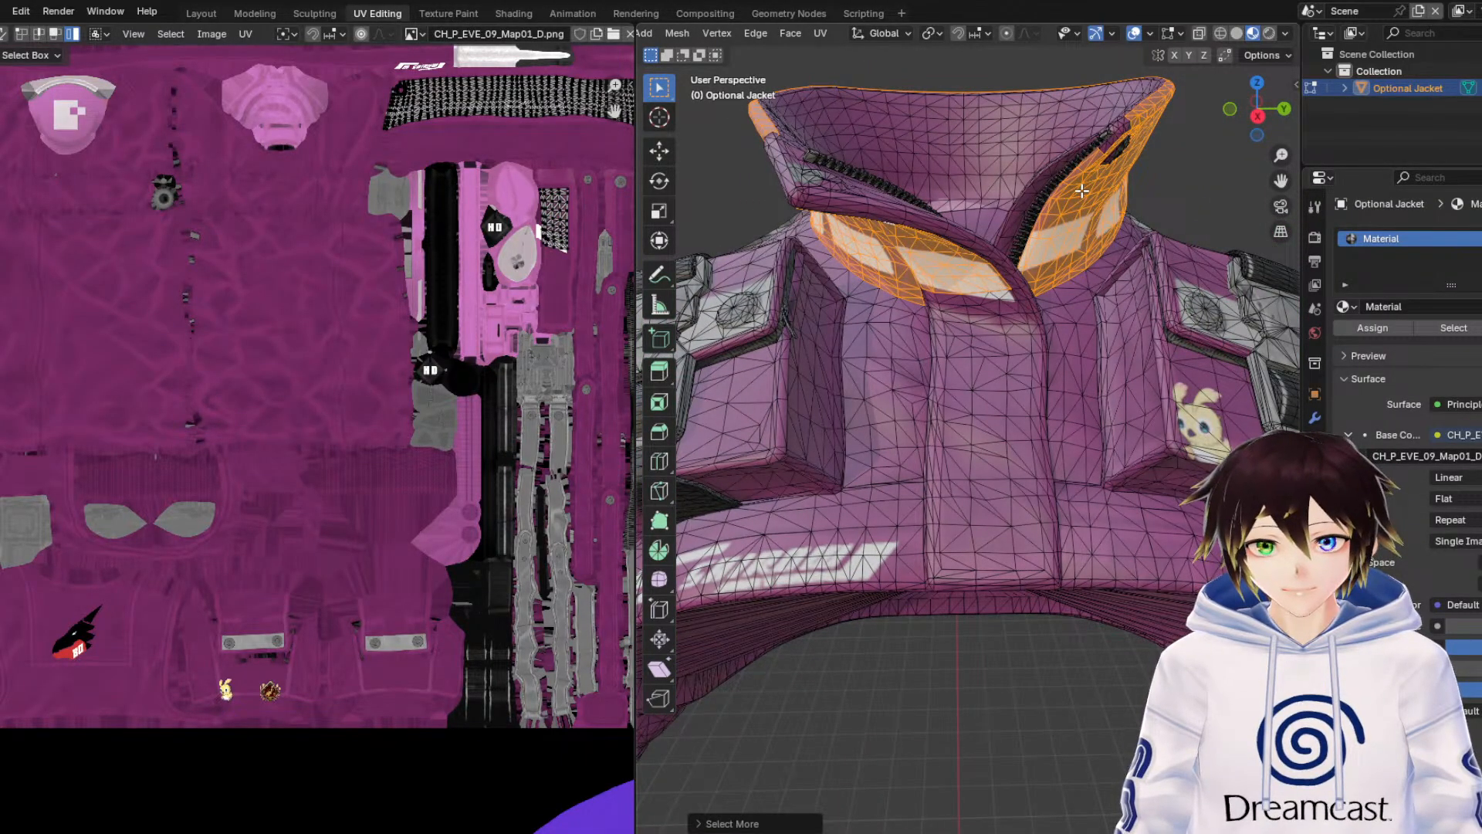
middle_click_drag(1073, 308, 1105, 294)
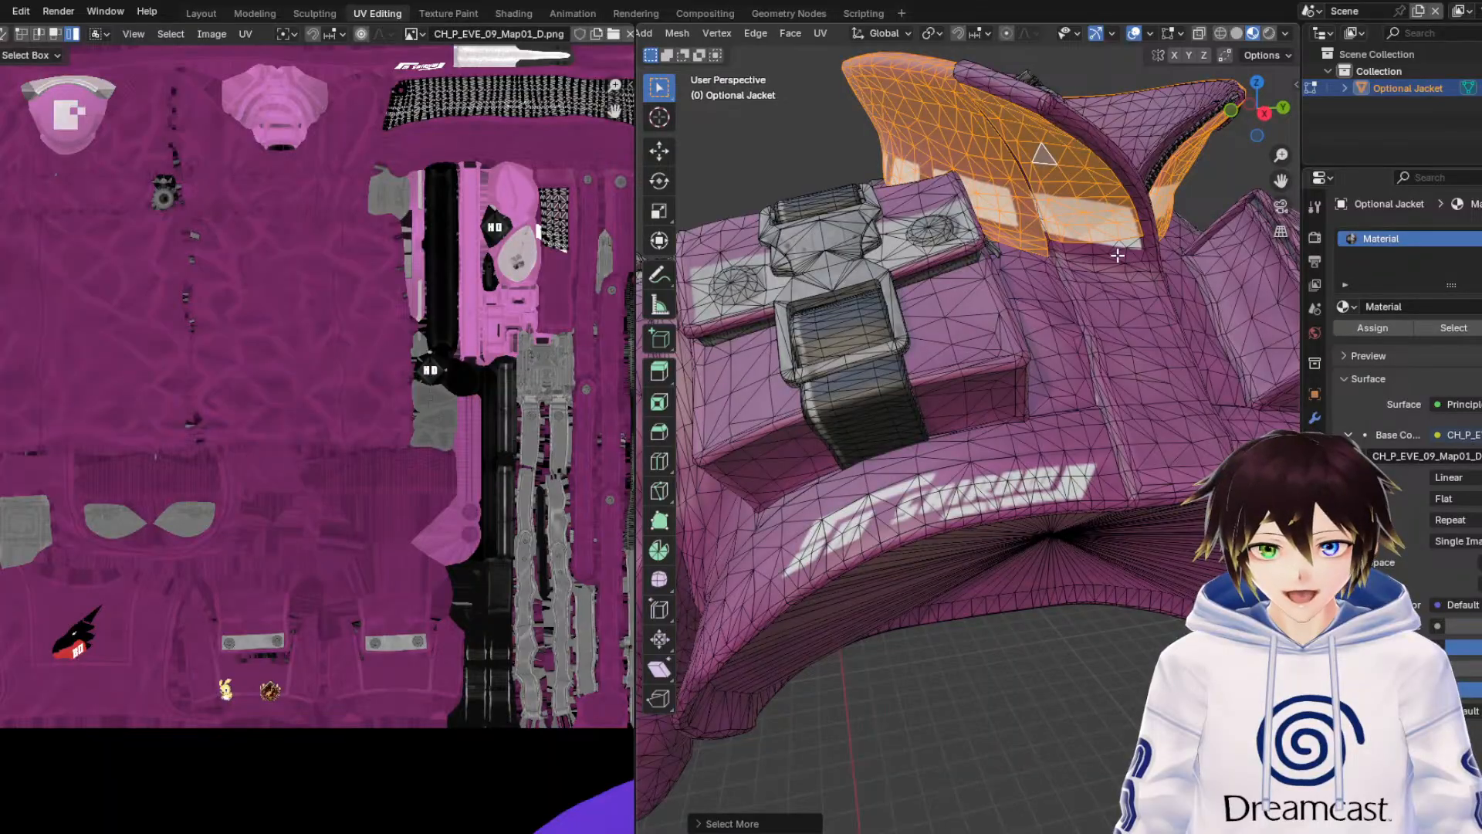
key("ctrl+KP_Add")
key("ctrl+KP_Add")
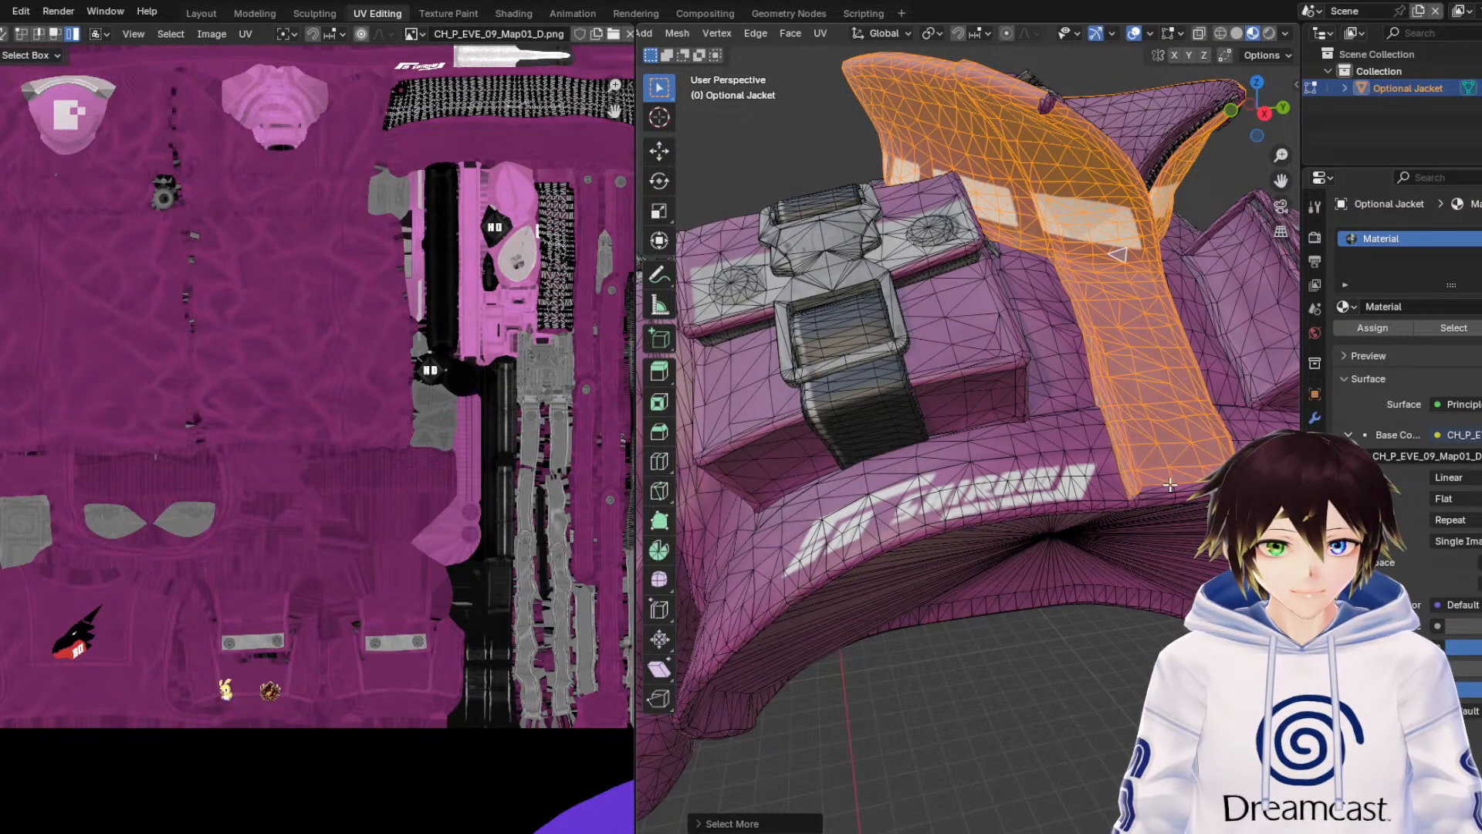
left_click(1050, 106, "shift")
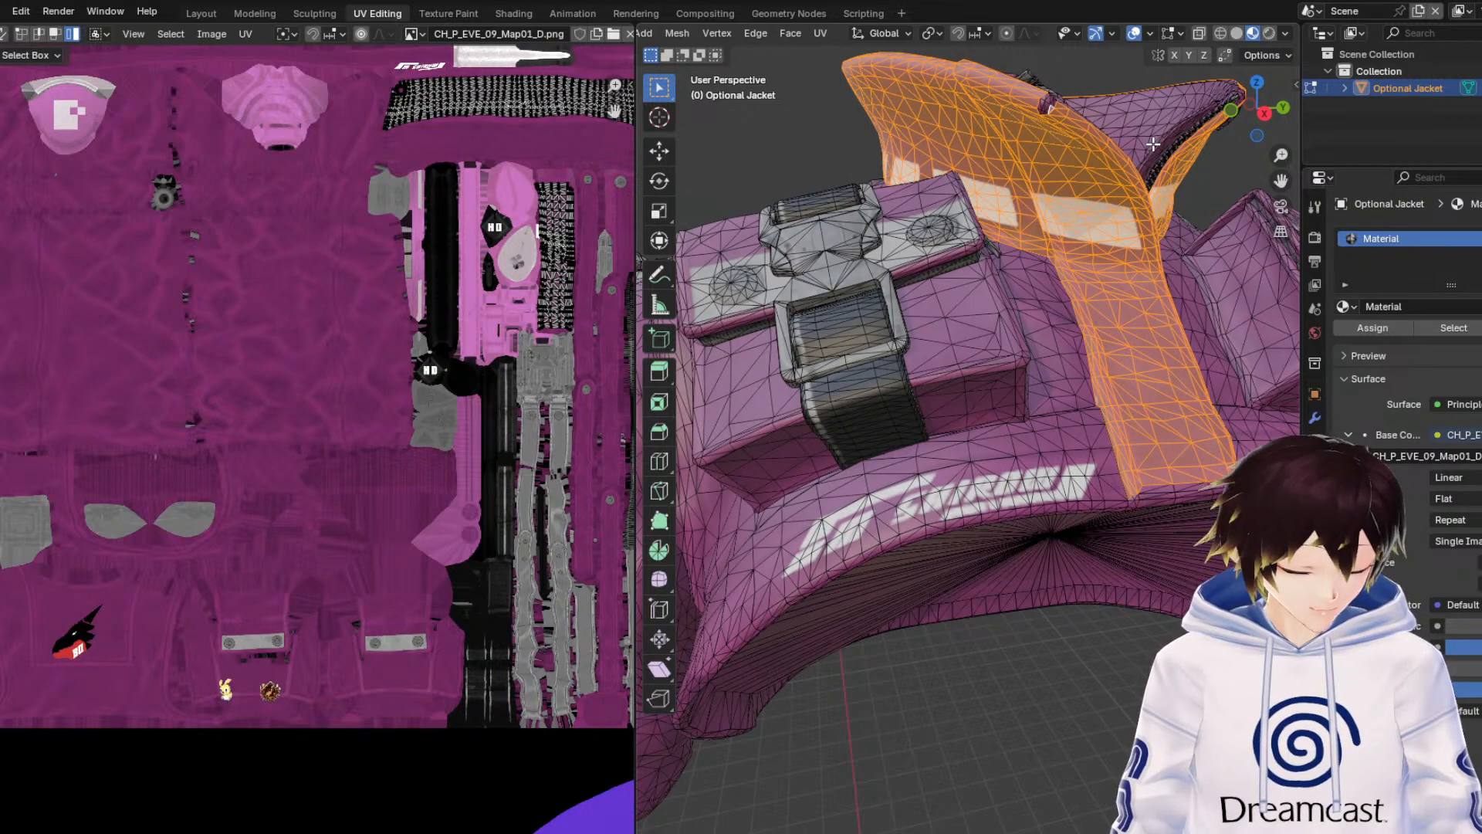
key("ctrl+KP_Add")
scroll(1142, 139, "down", 3)
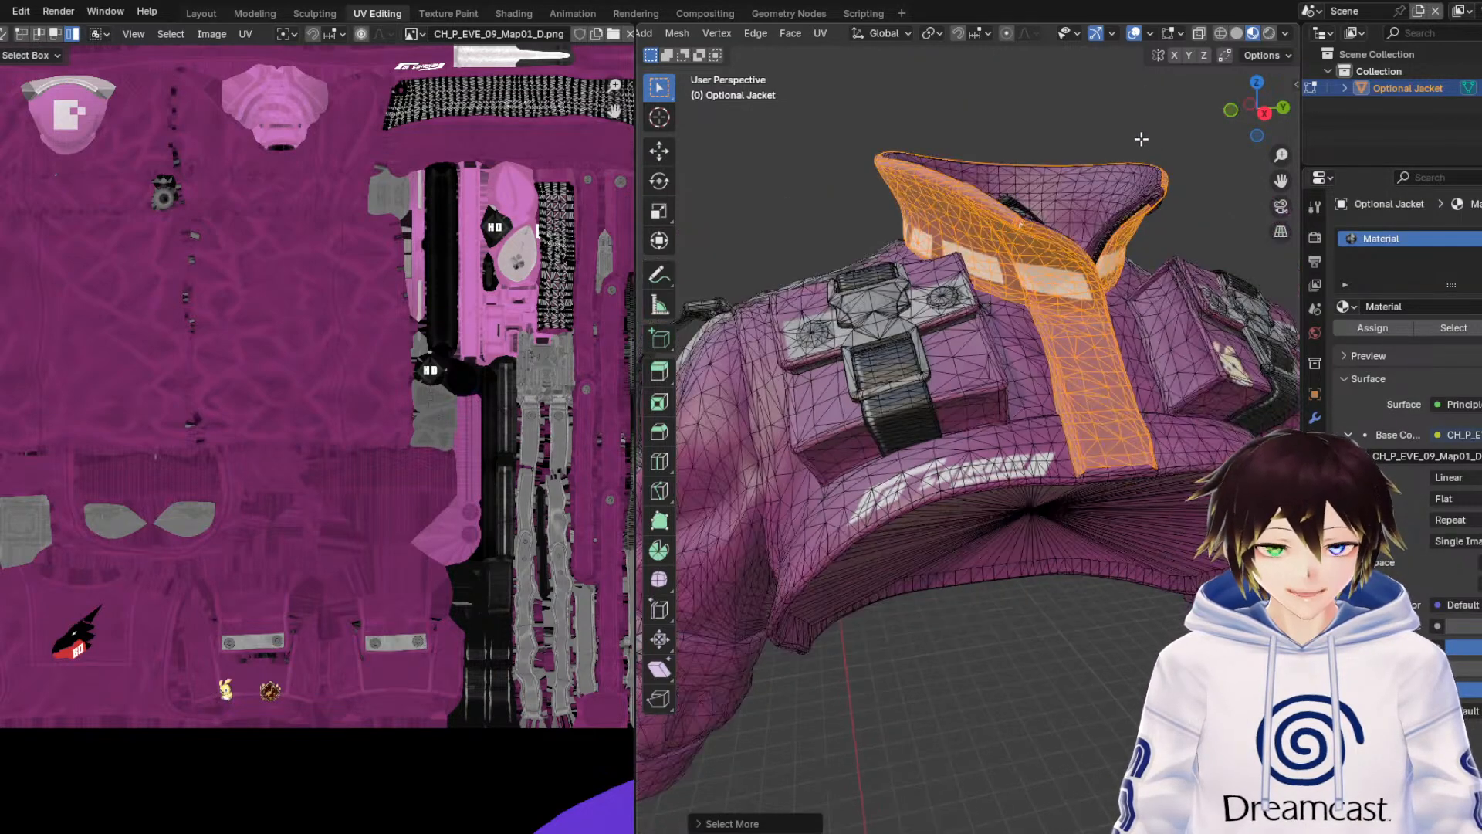
Add the remaining collar faces between the round snap and the zipper to the selection.
middle_click_drag(1113, 194, 930, 247)
scroll(1057, 235, "up", 4)
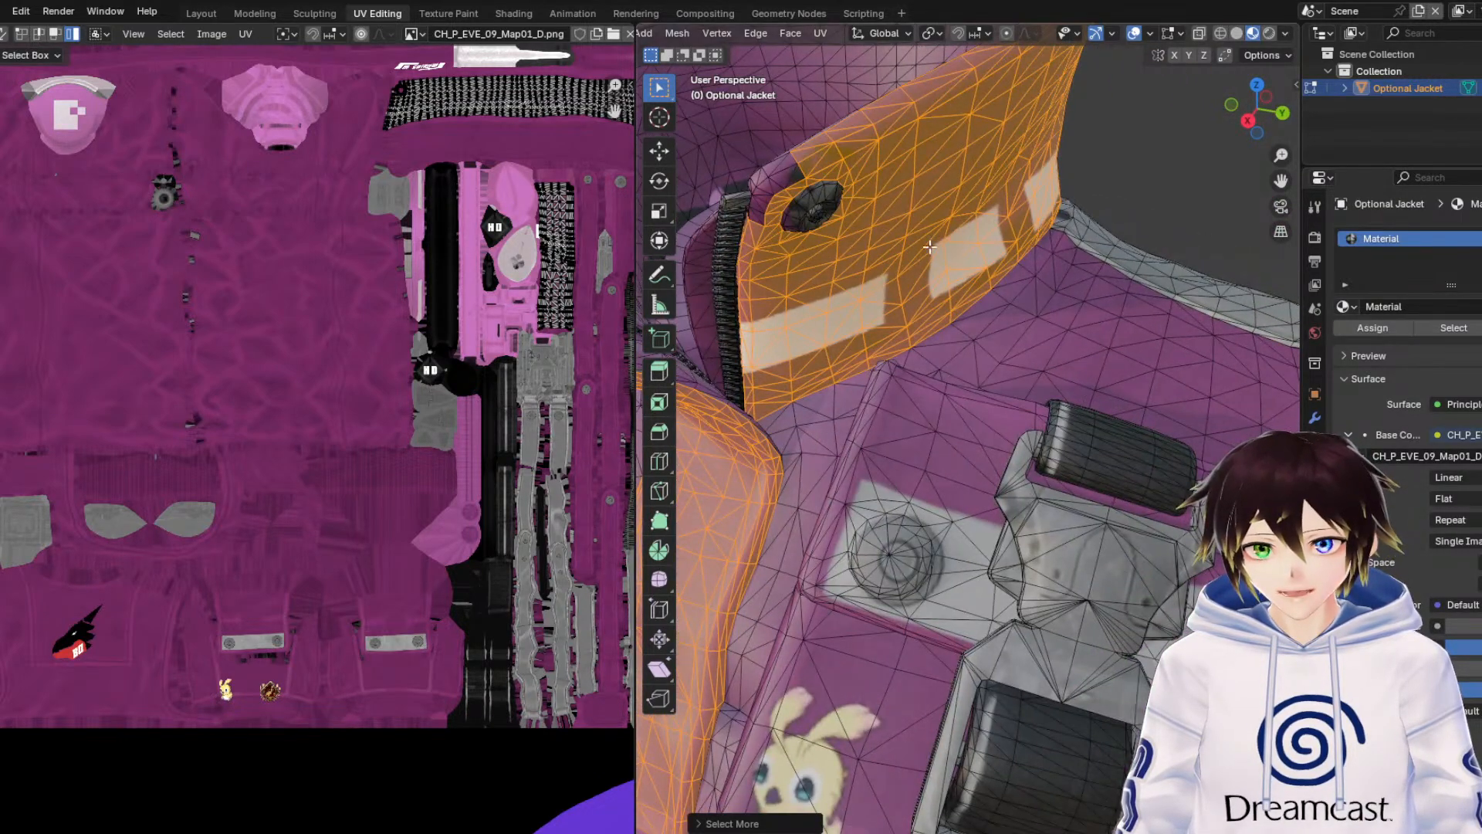
key("ctrl+KP_Add")
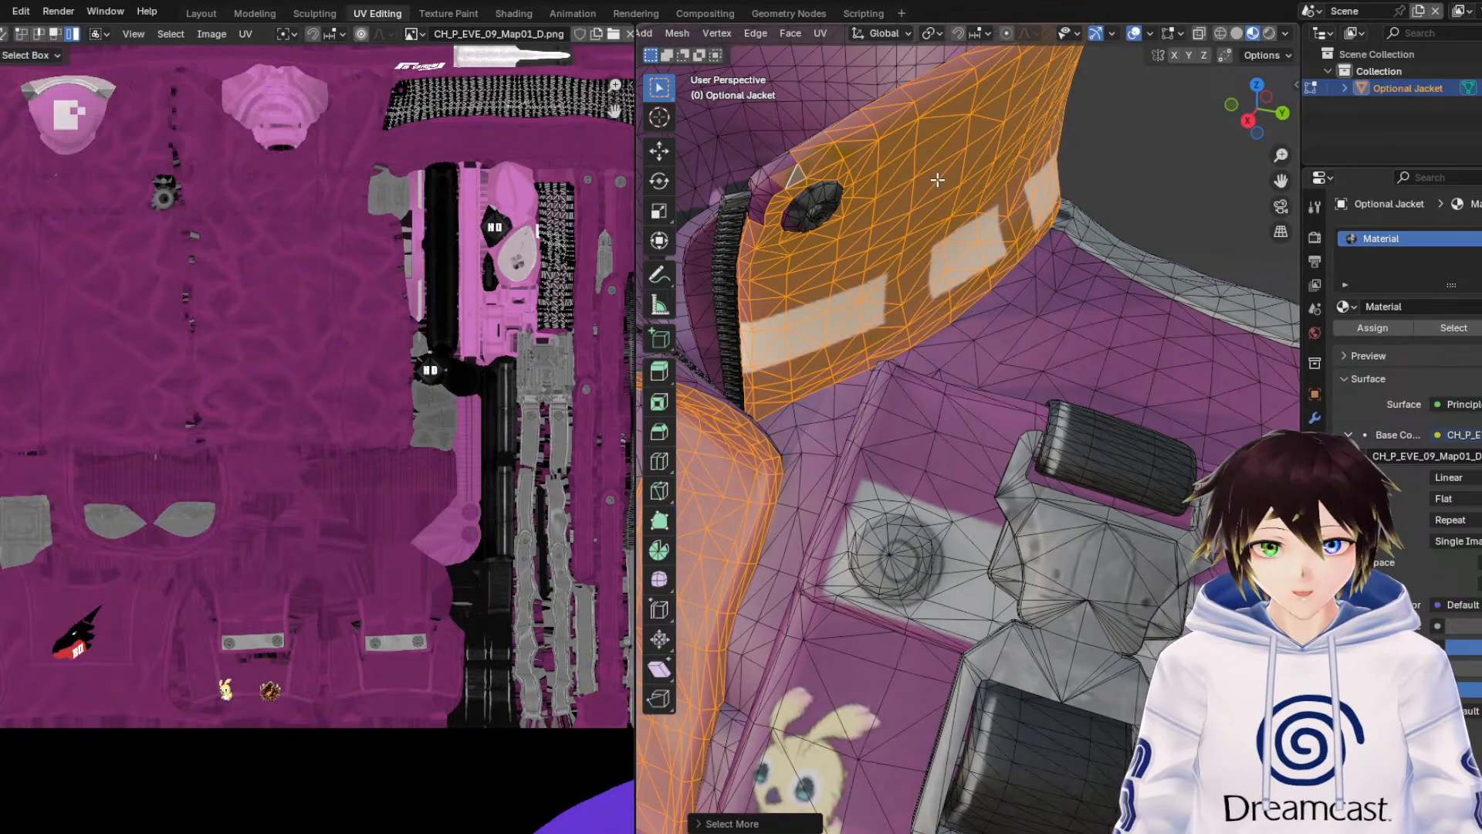
middle_click_drag(849, 159, 927, 179)
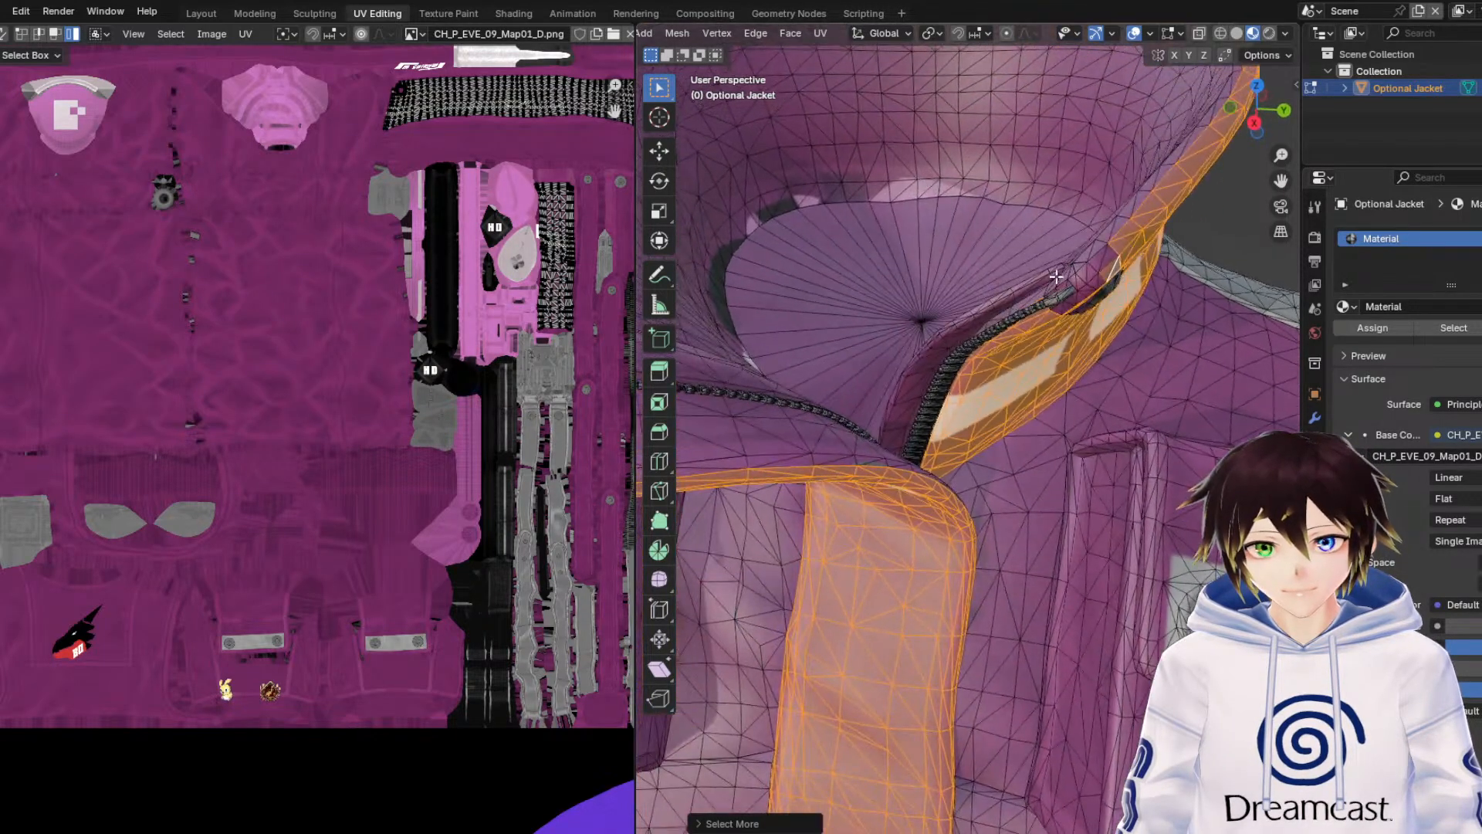
key("ctrl+KP_Add")
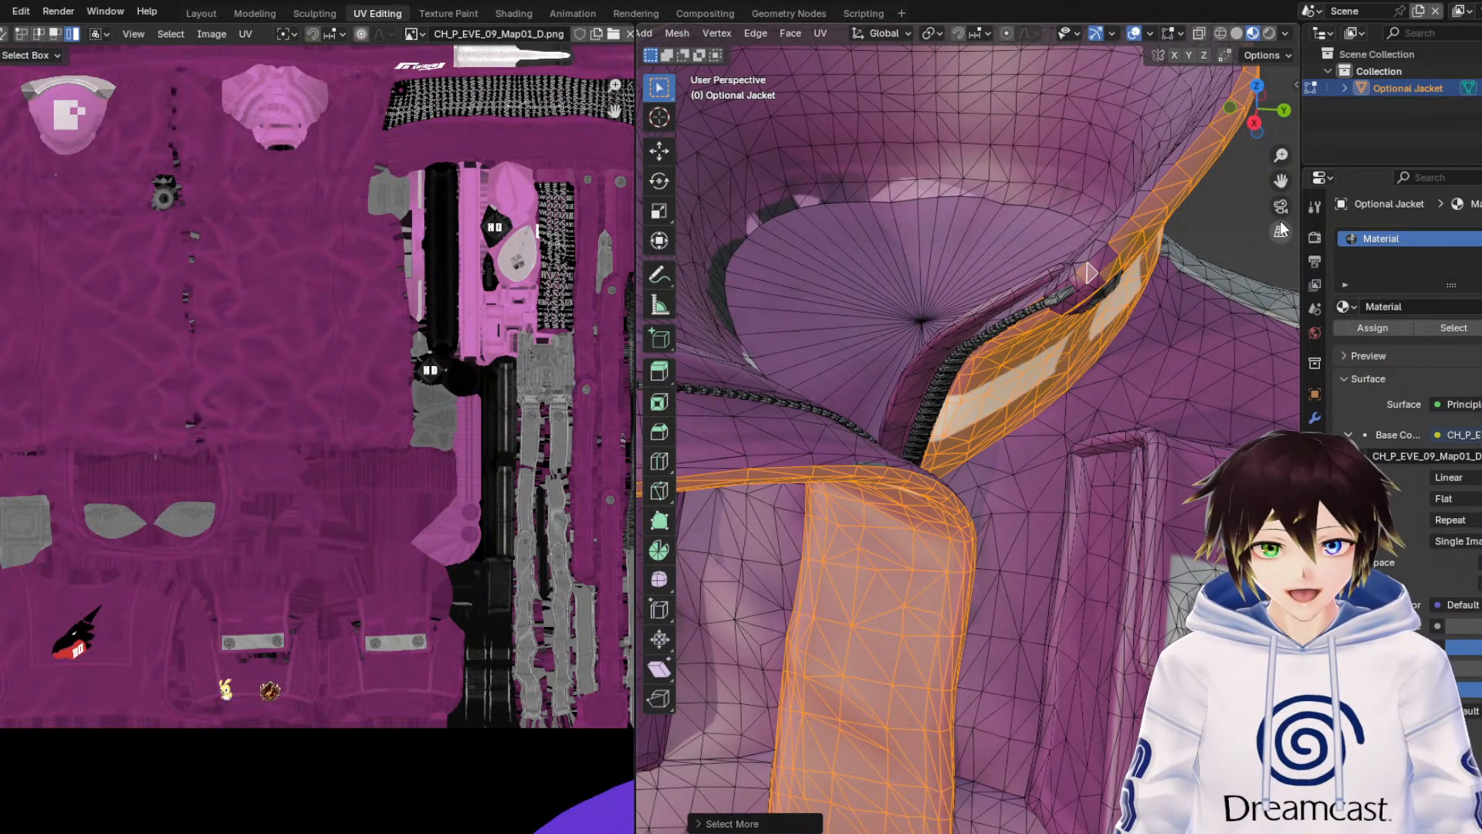
left_click(1098, 258, "shift")
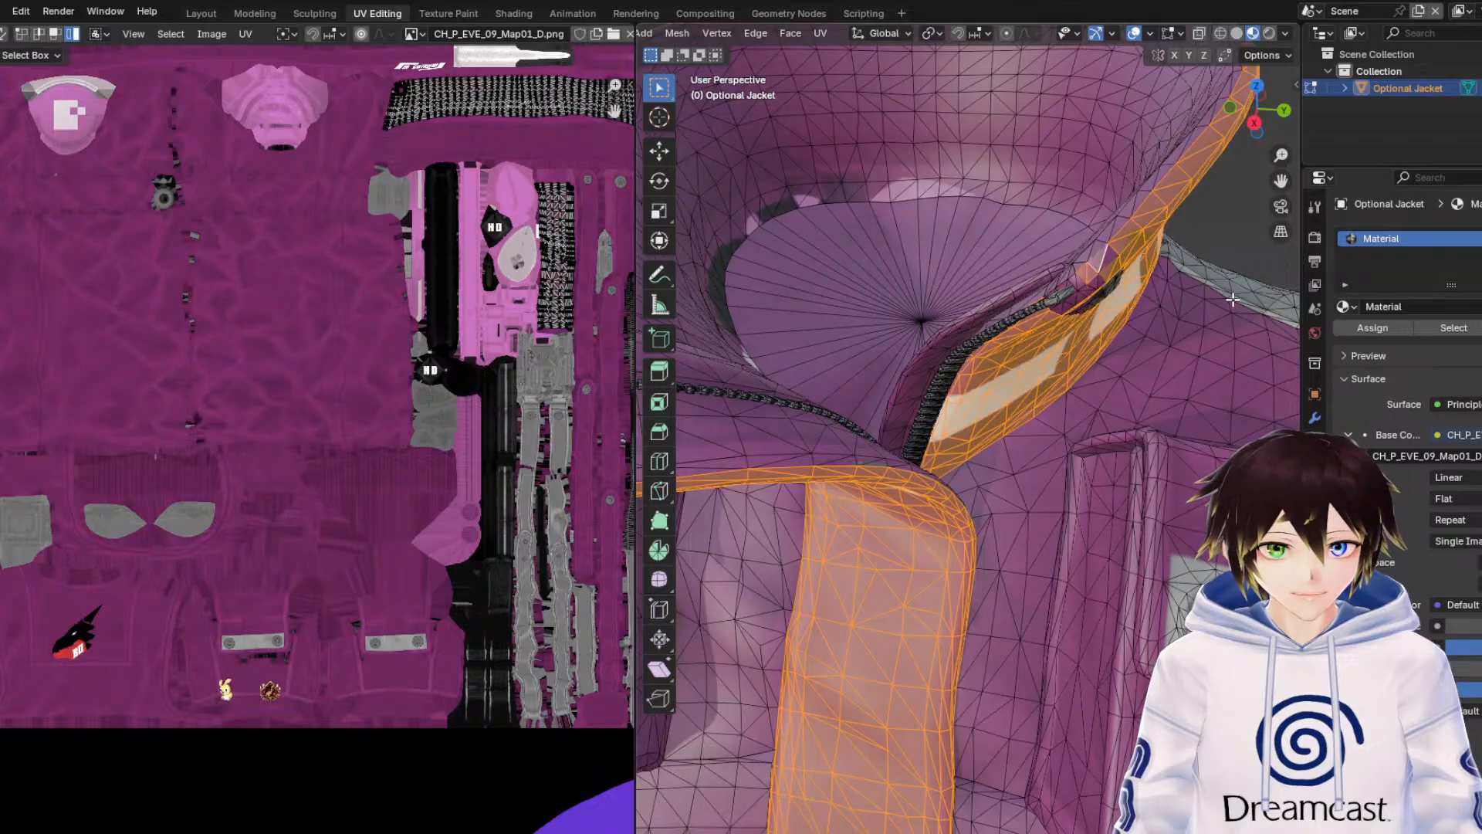
key("ctrl+KP_Add")
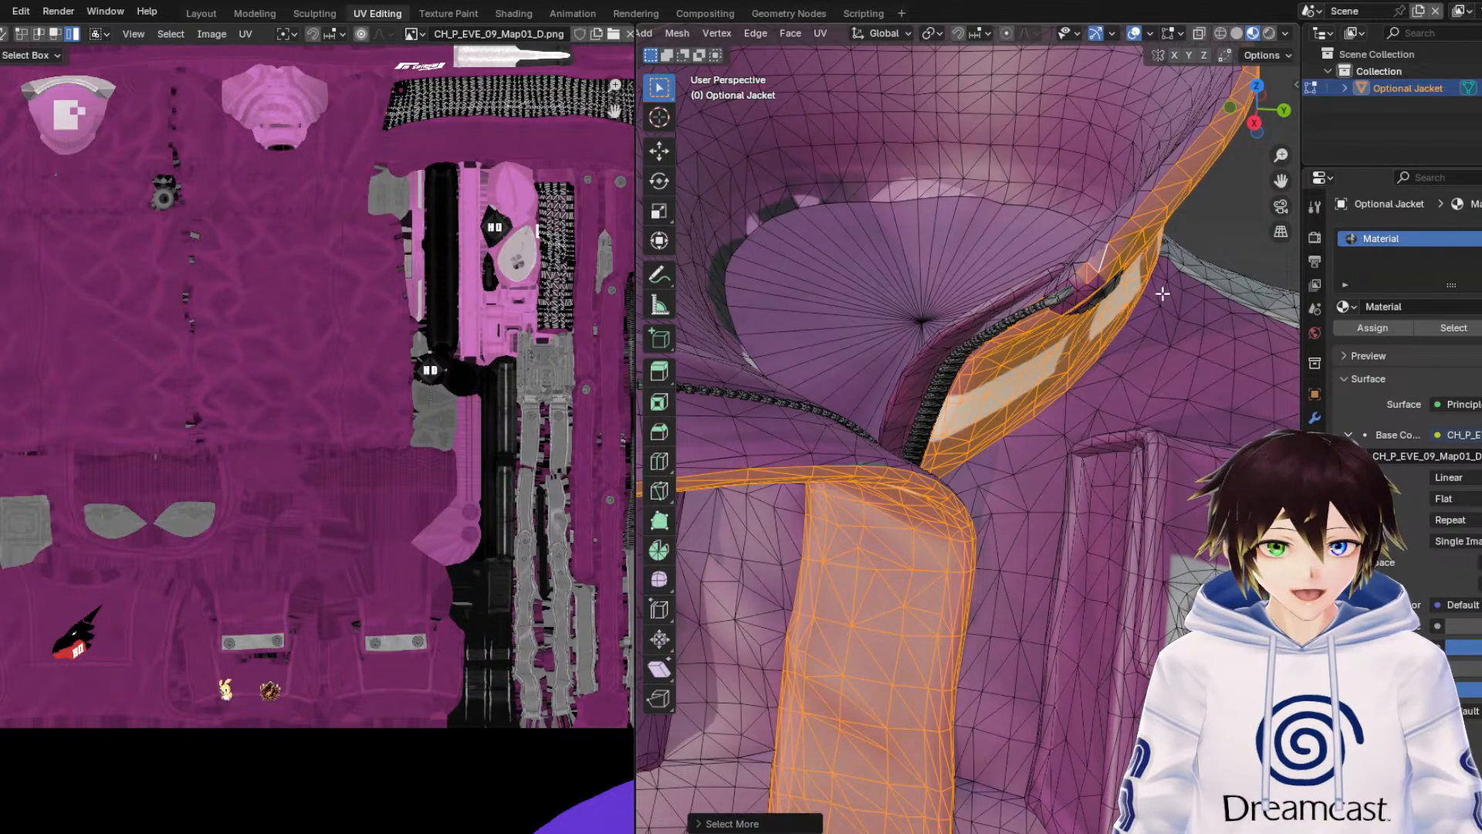
scroll(1080, 297, "up", 3)
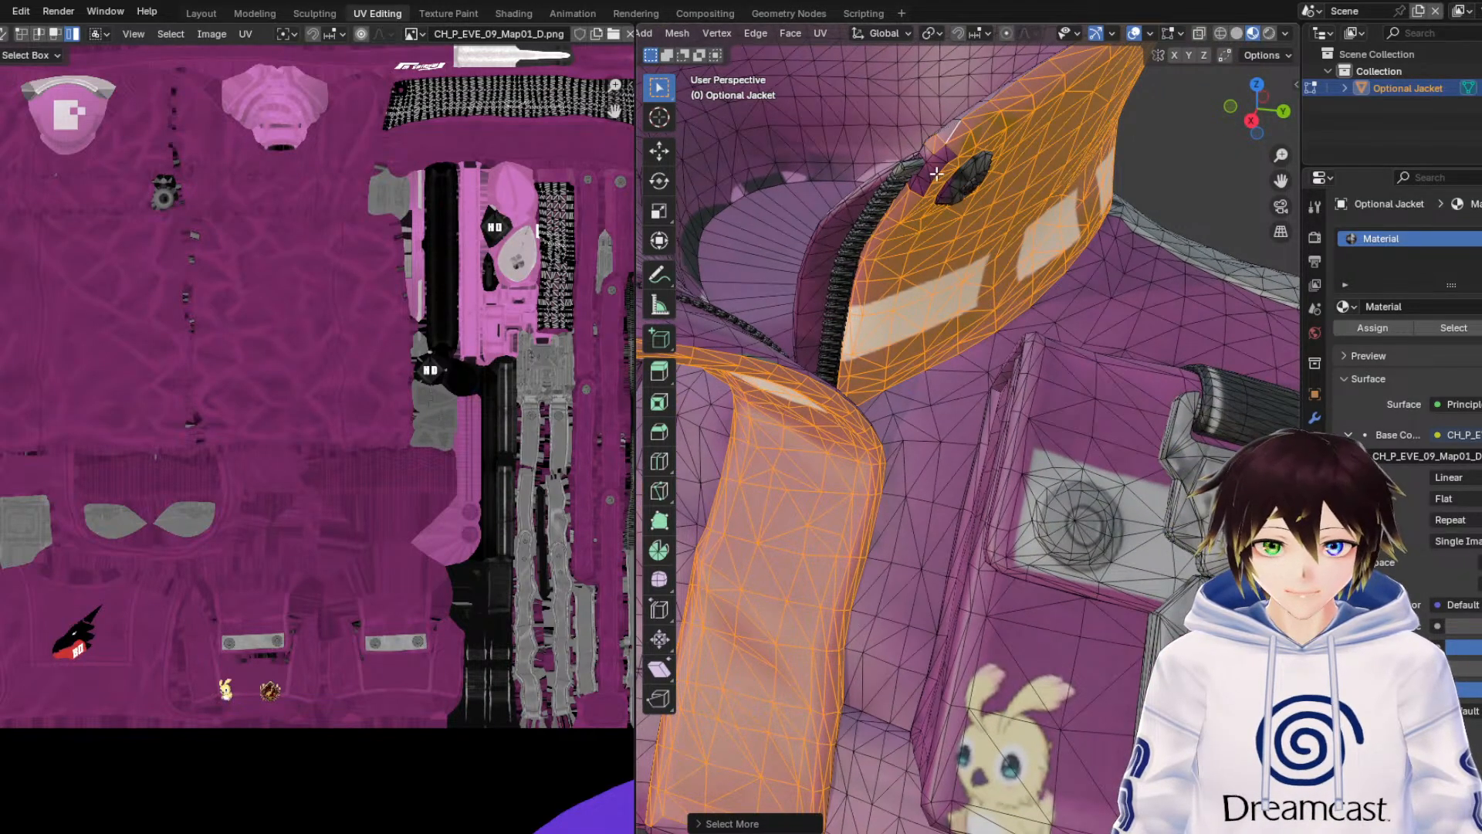
left_click(930, 174, "shift")
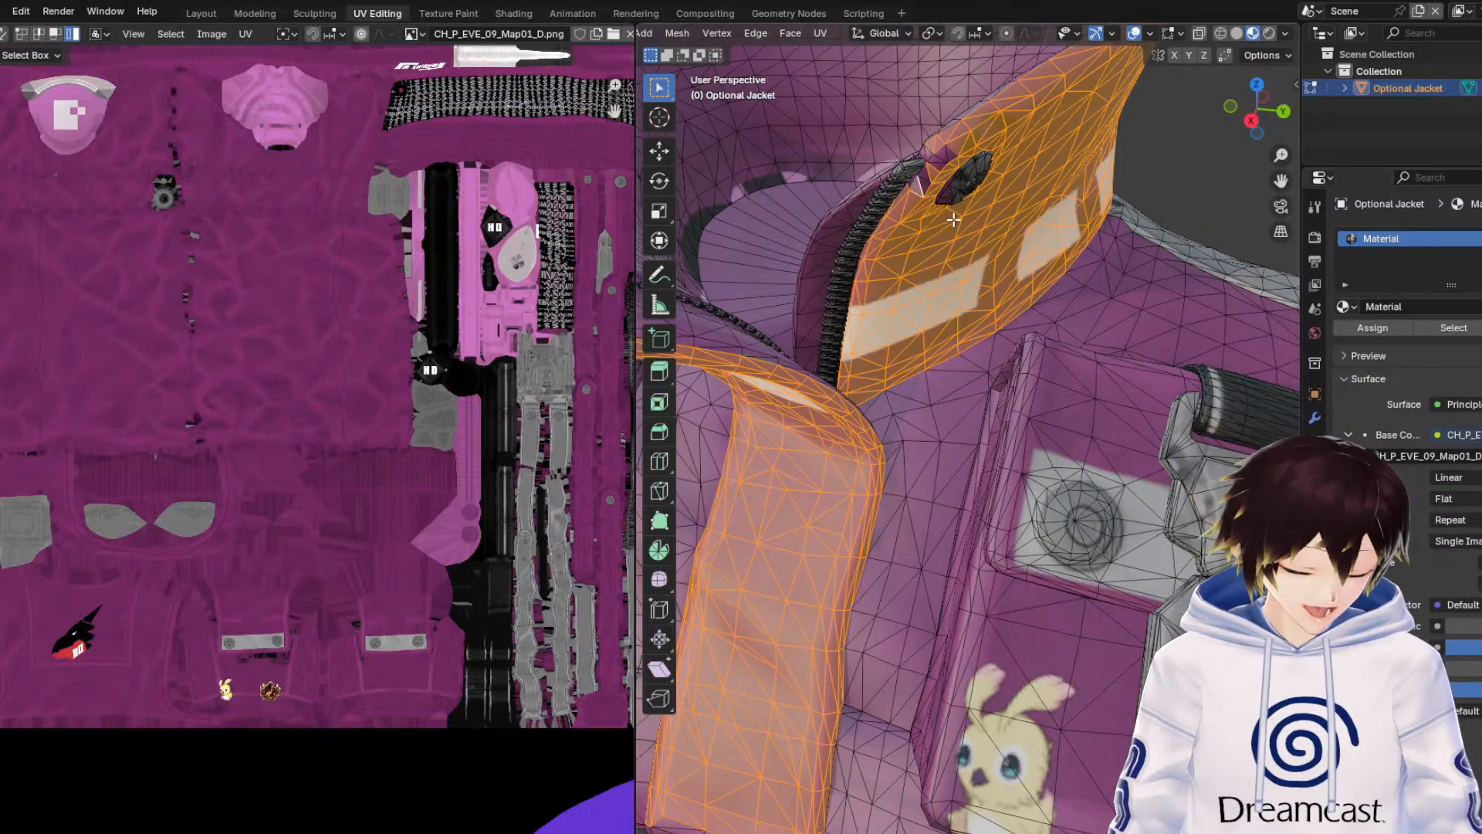
key("ctrl+KP_Add")
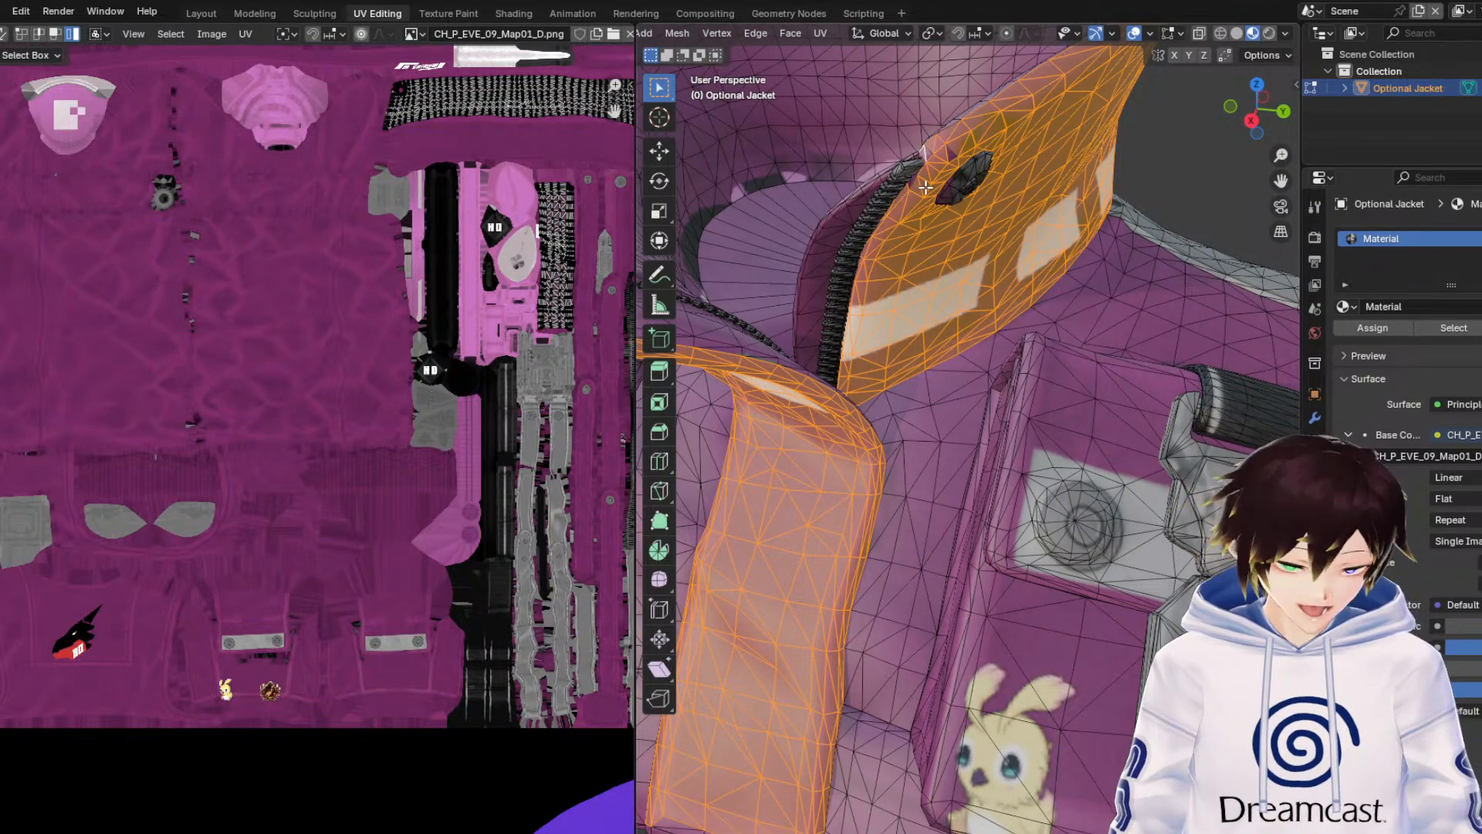
key("ctrl+KP_Add")
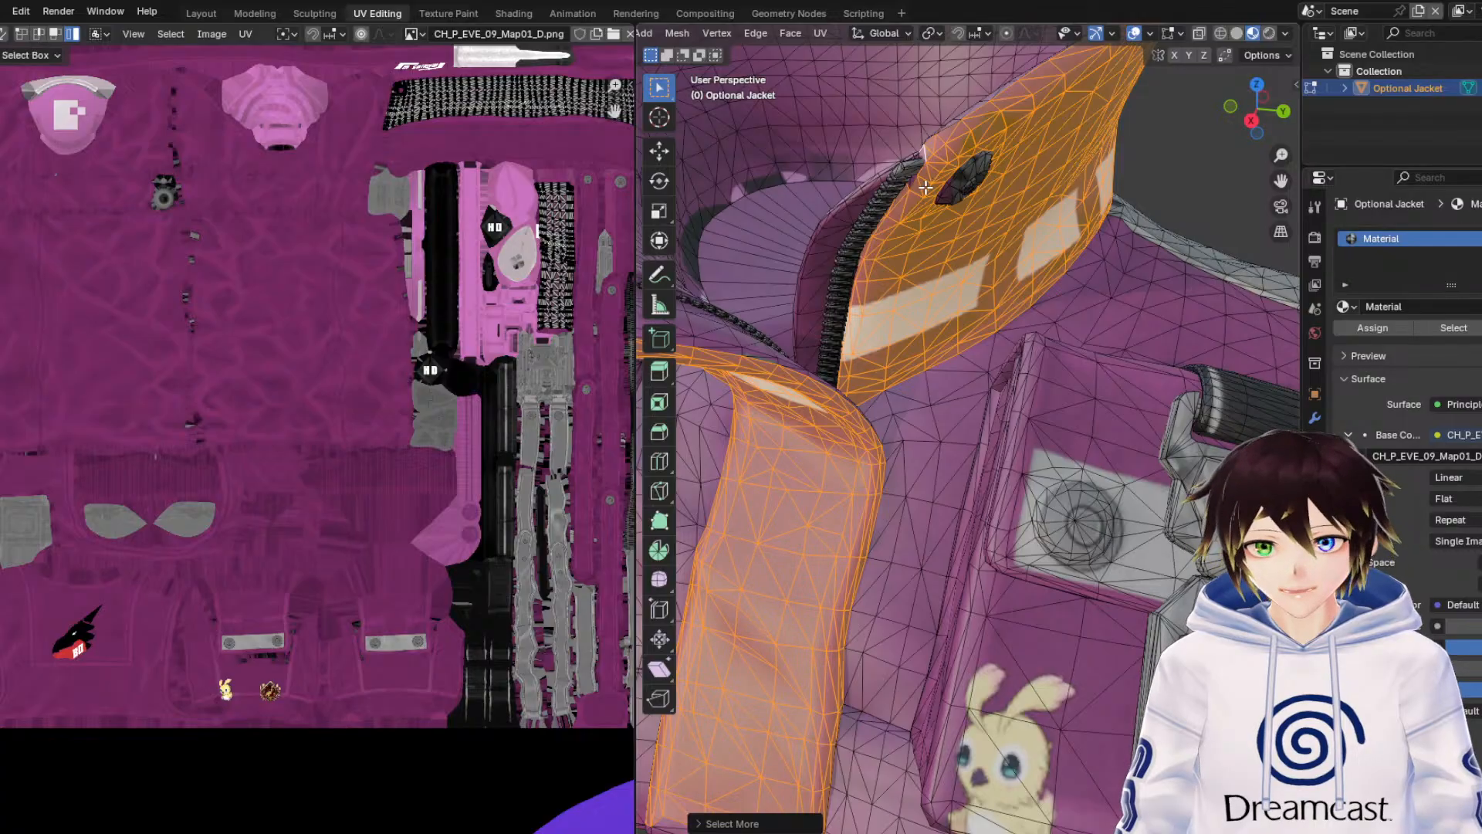
Compare the front flap's UV island and its white stripe with the selected collar and flap on the model.
middle_click_drag(479, 251, 340, 297)
scroll(332, 316, "up", 2)
scroll(304, 424, "up", 4)
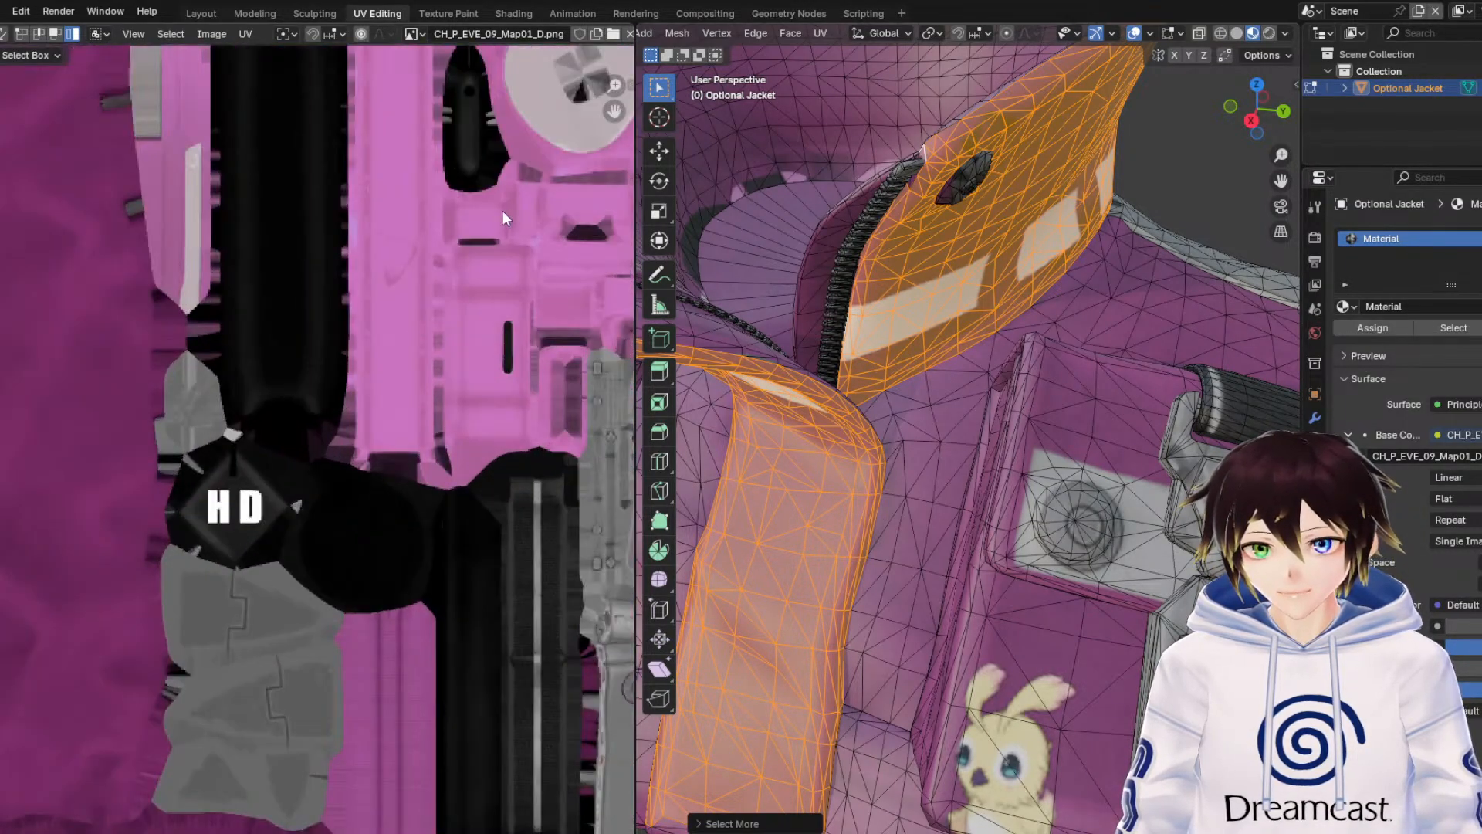
middle_click_drag(533, 198, 118, 432)
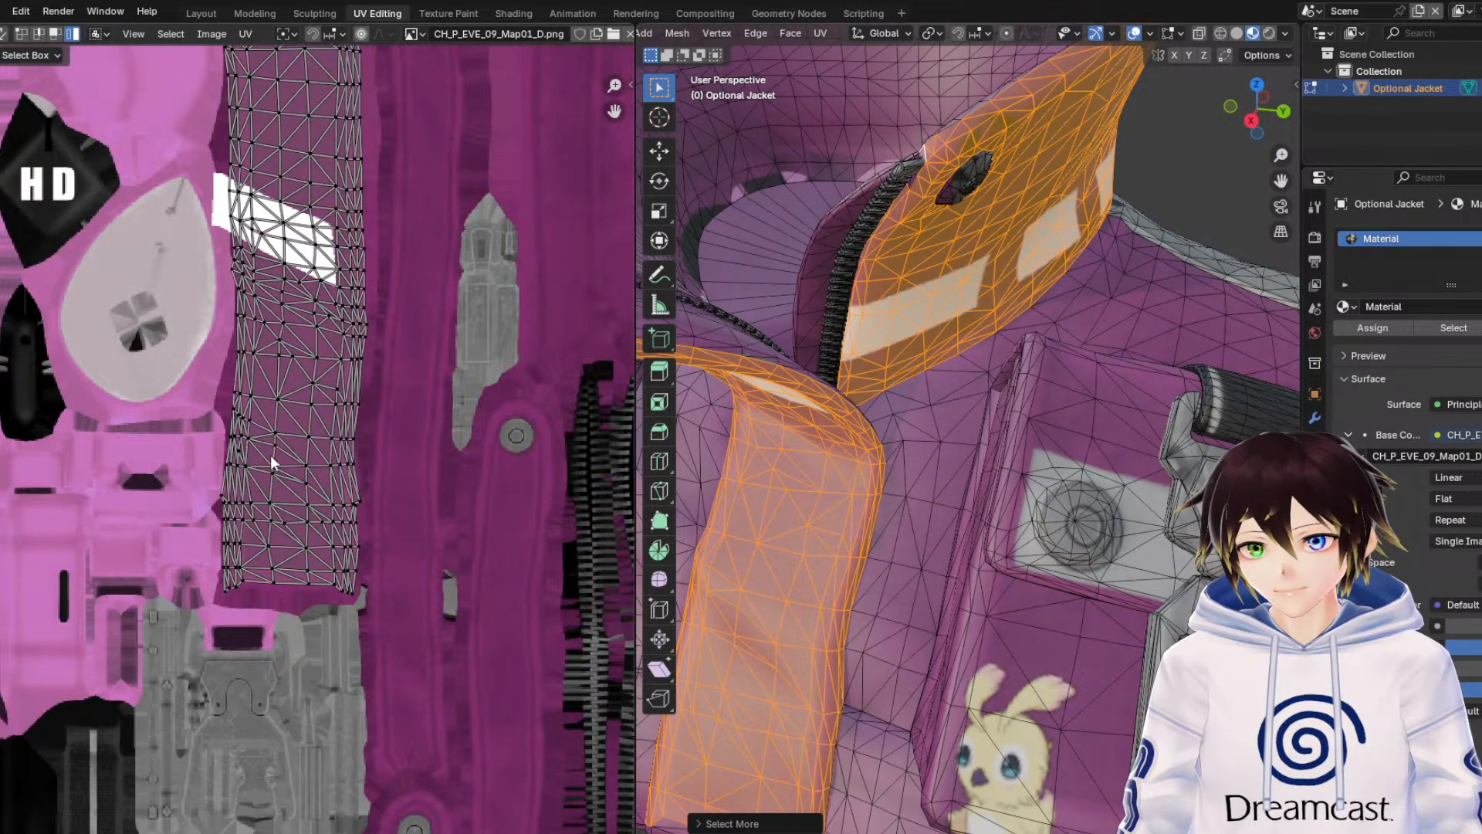
scroll(295, 451, "down", 1)
middle_click_drag(1046, 272, 803, 277)
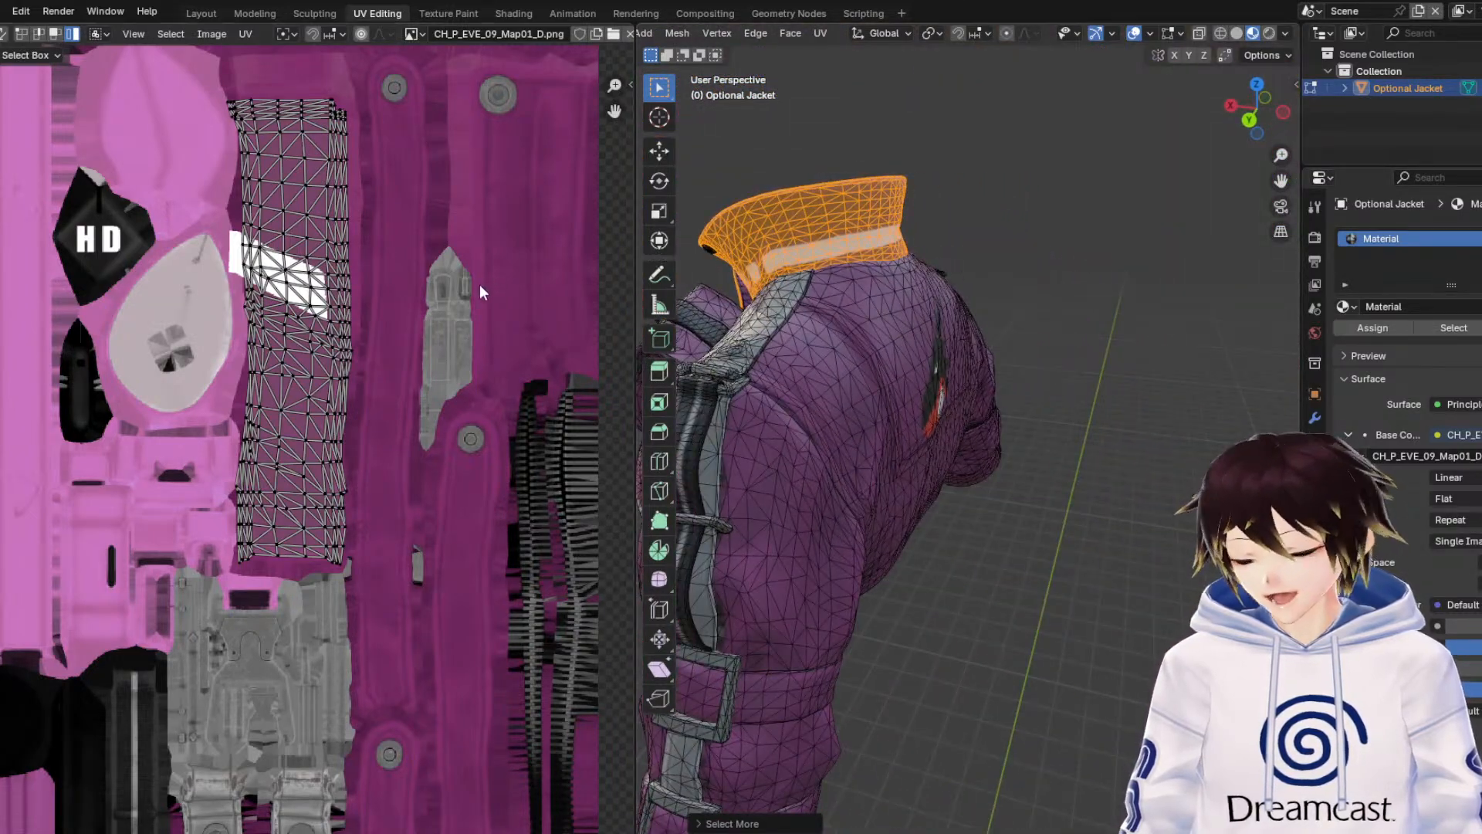
scroll(352, 303, "up", 2)
middle_click_drag(351, 303, 457, 547)
scroll(457, 547, "down", 1)
middle_click_drag(800, 415, 1047, 380)
scroll(1047, 381, "up", 2)
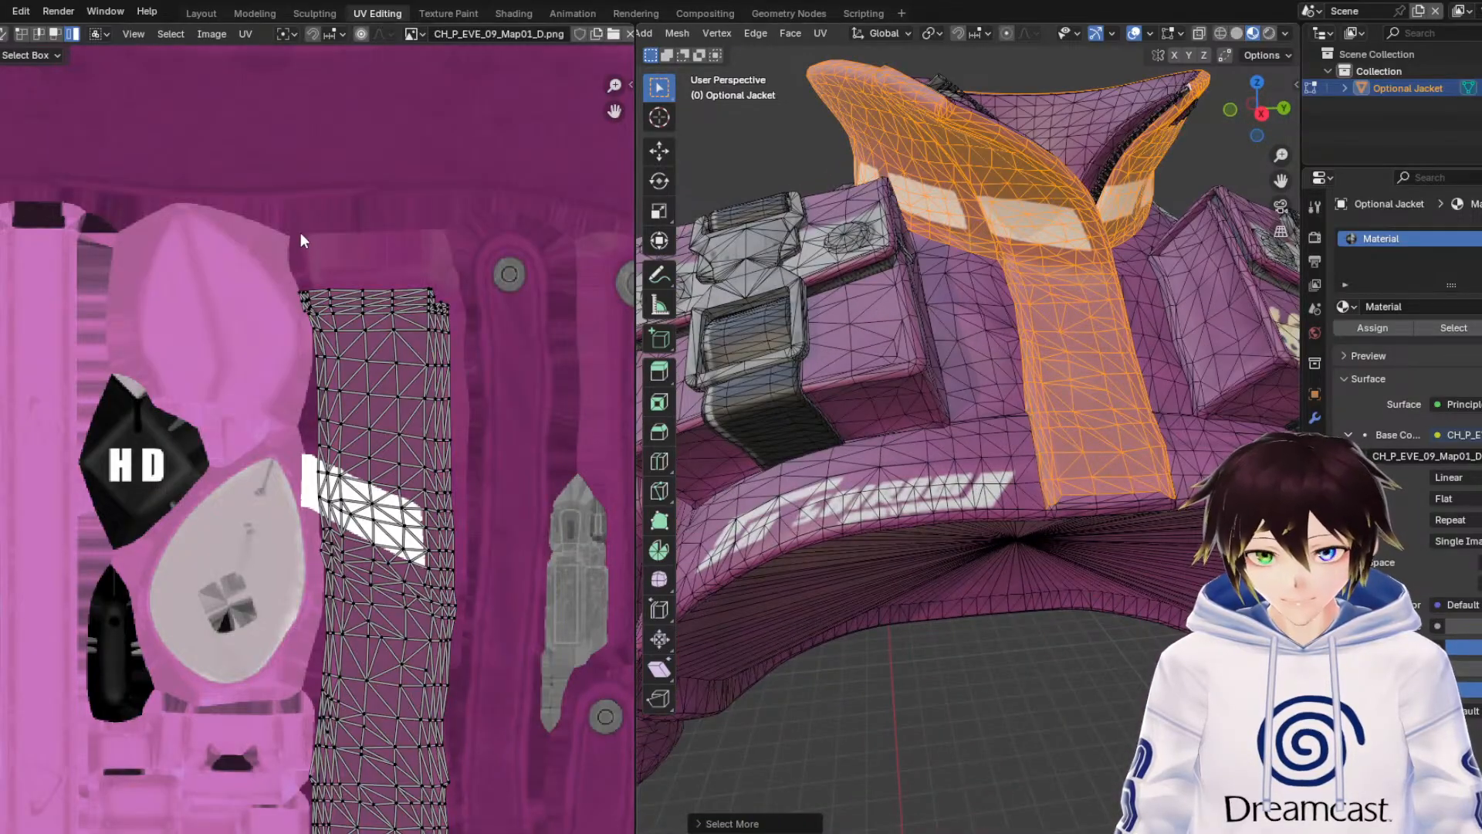
Box-select the long collar island lying over the white stripe and frame it in the UV view.
scroll(434, 563, "down", 3)
left_click_drag(607, 463, 4, 269)
scroll(358, 363, "up", 4)
scroll(429, 328, "up", 3)
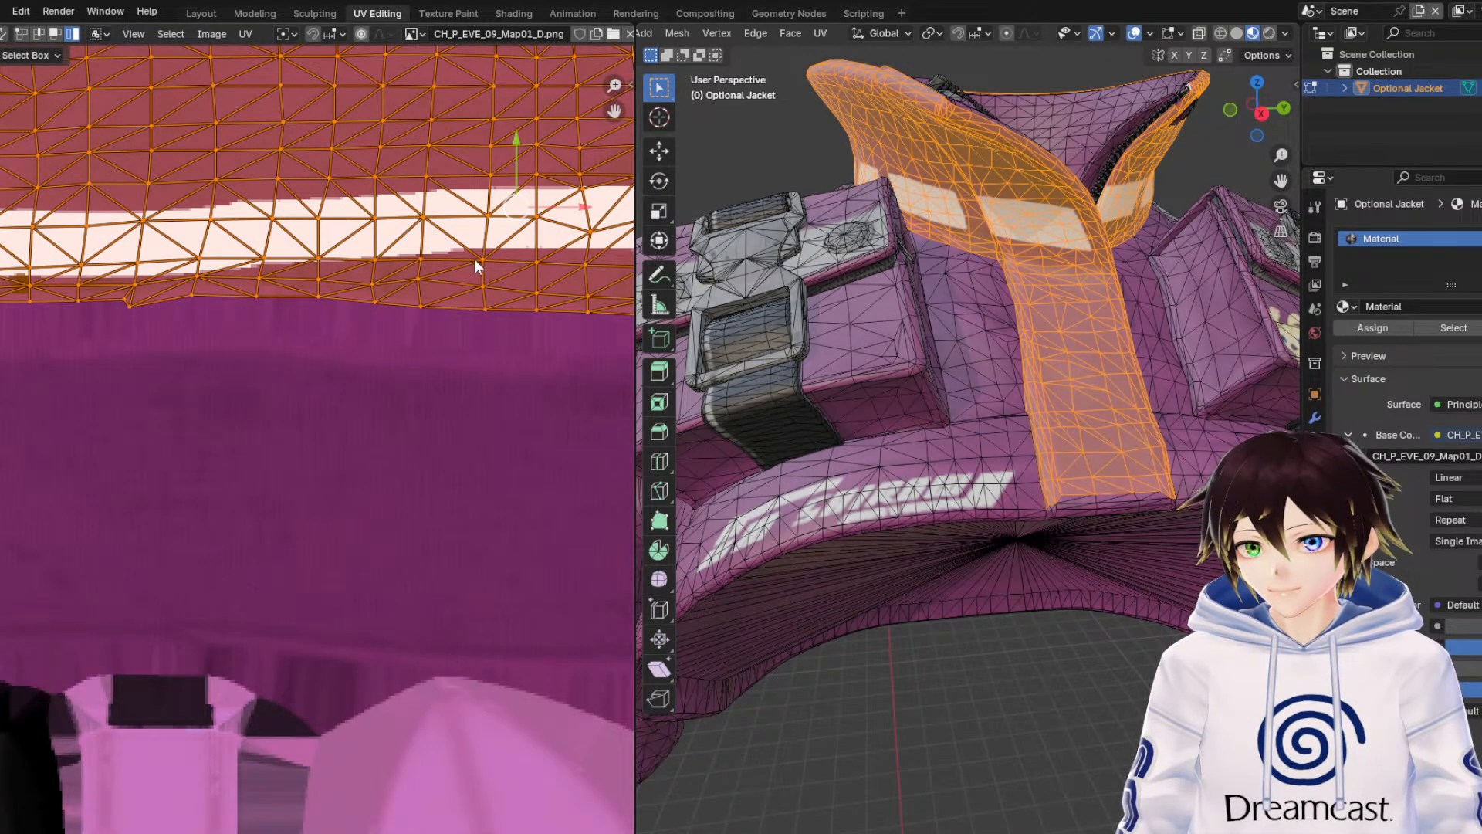
scroll(474, 265, "down", 2)
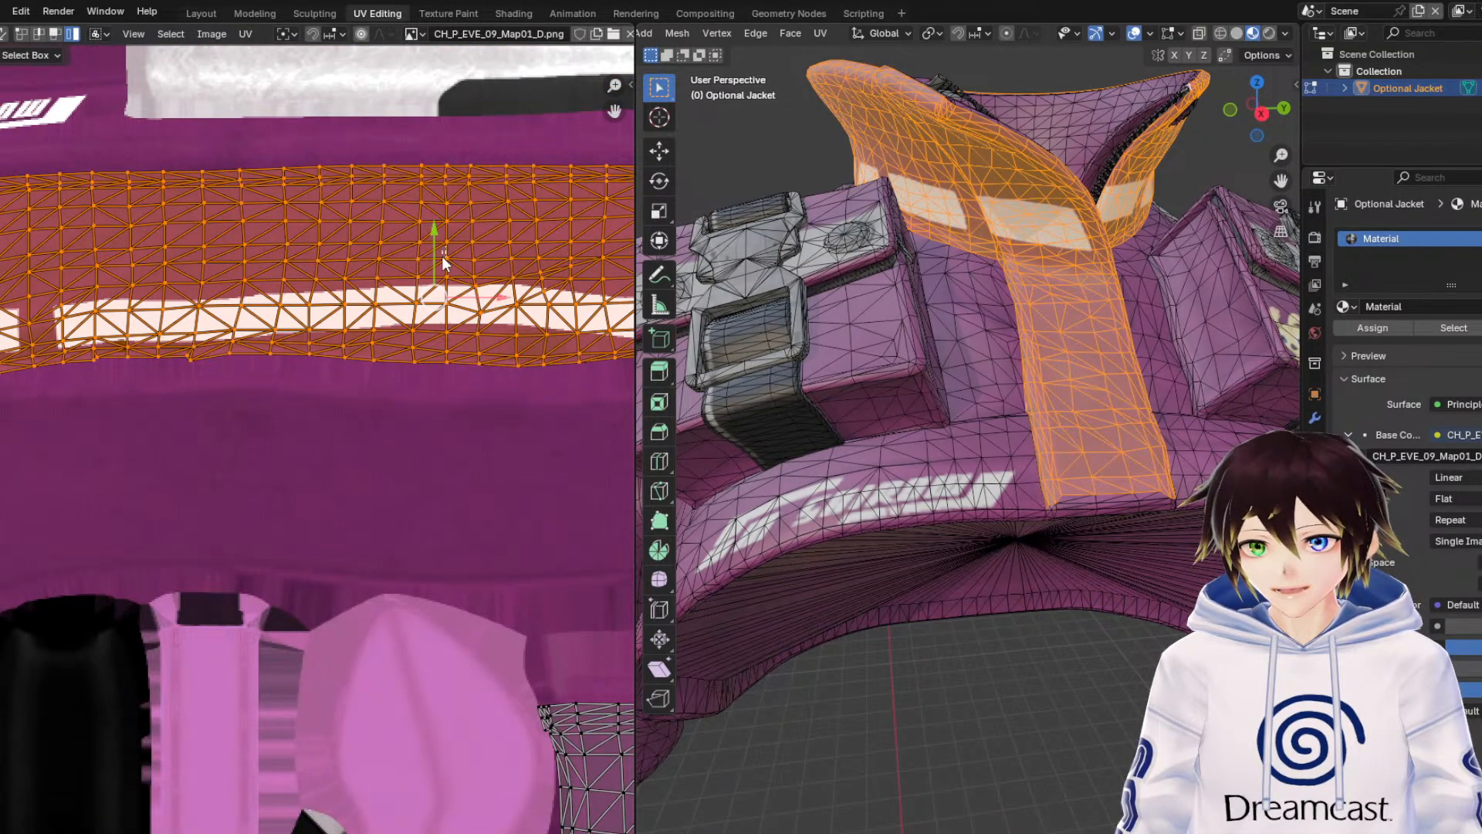
key("alt+a")
scroll(443, 256, "down", 5)
left_click_drag(577, 478, 15, 266)
scroll(464, 345, "up", 5)
Try moving the collar island about -0.0011 m in Y, check the collar without overlays, and undo the move.
left_click_drag(409, 284, 401, 297)
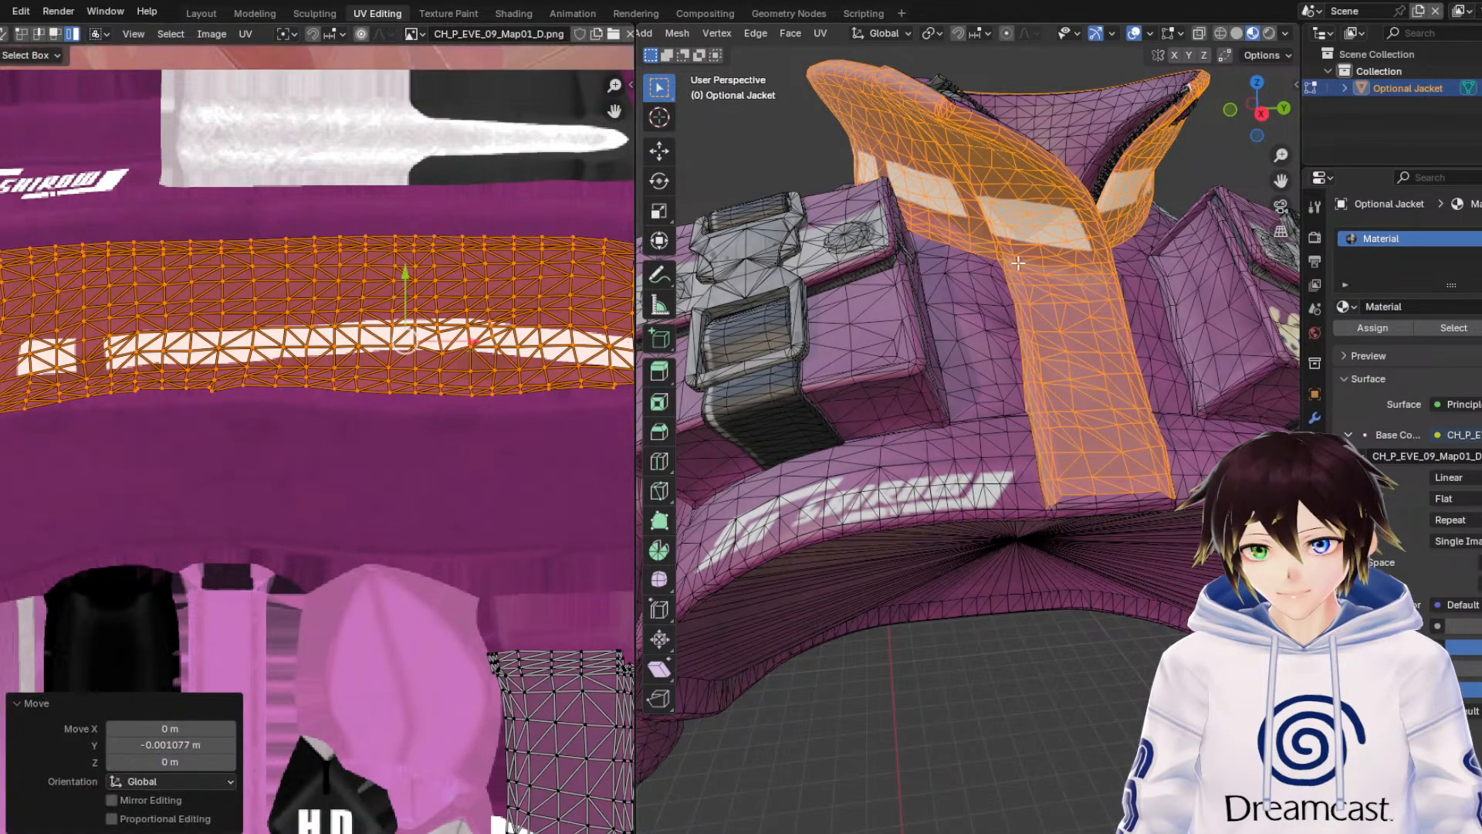
left_click(1133, 35)
middle_click_drag(952, 205, 1034, 225)
key("ctrl+z")
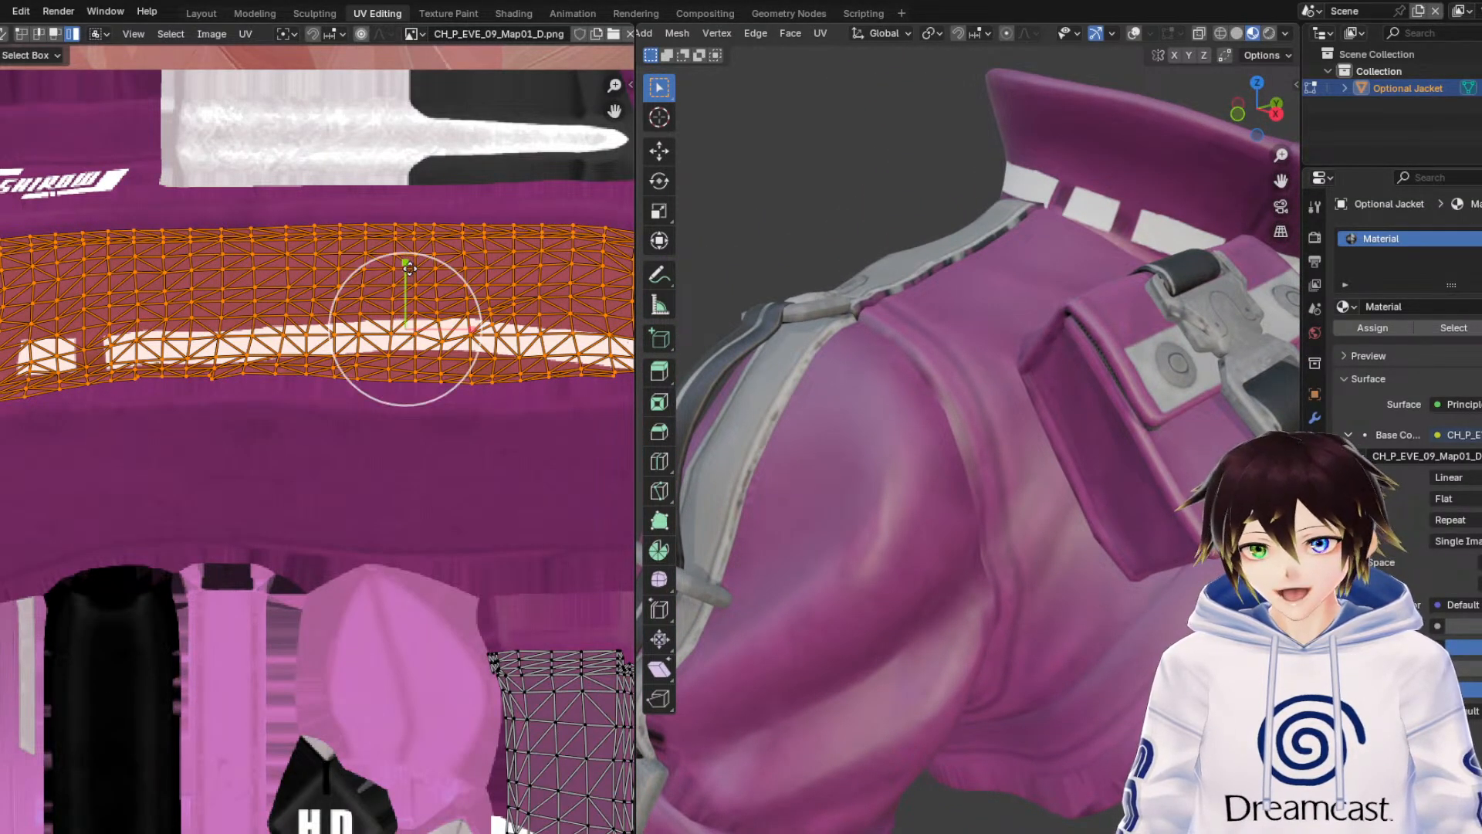
Try moving the long collar UV island about -0.0016 m in Y, and undo the move.
left_click_drag(405, 265, 405, 297)
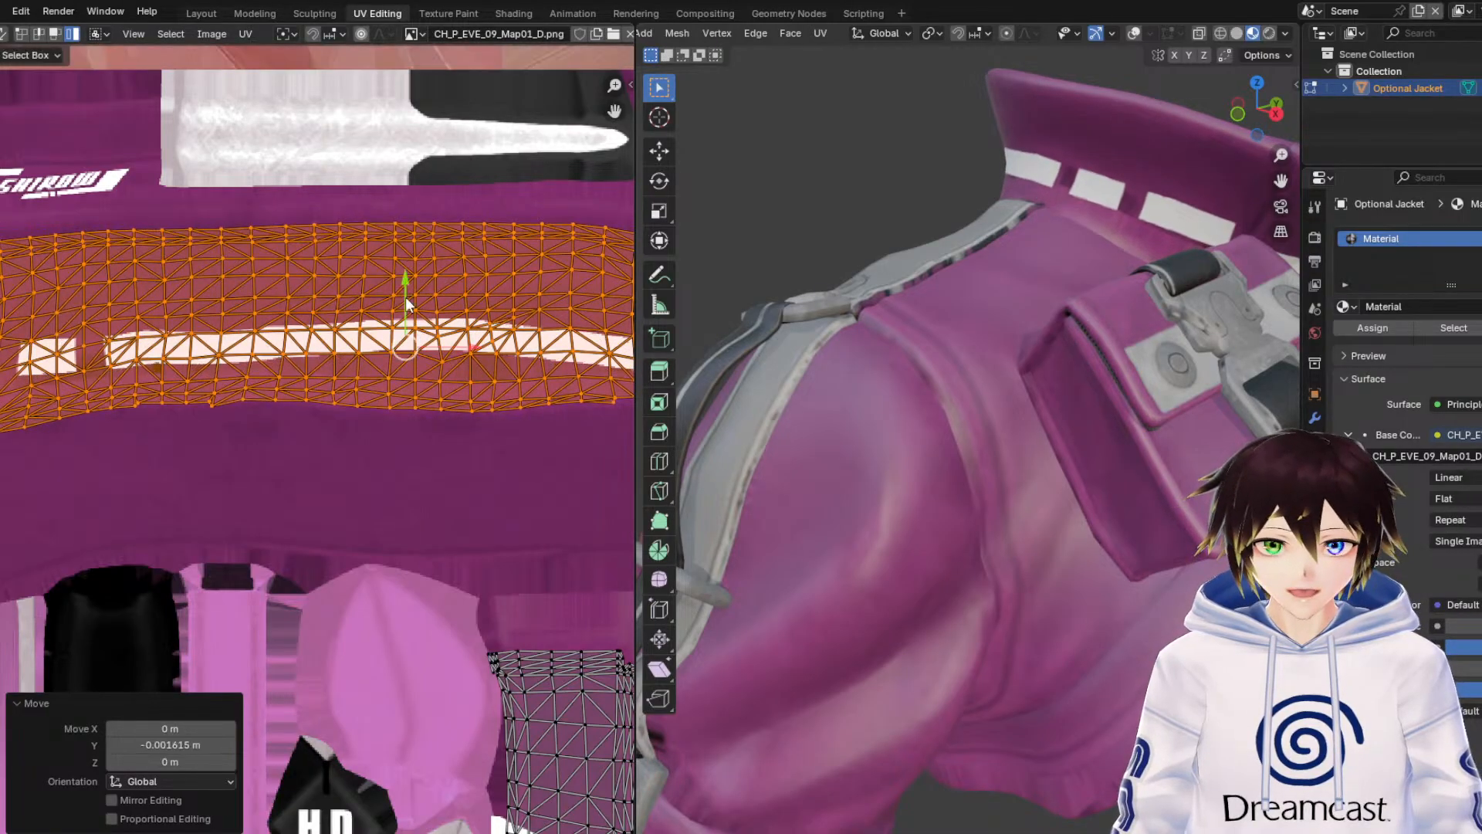
key("ctrl+z")
key("ctrl+shift+z")
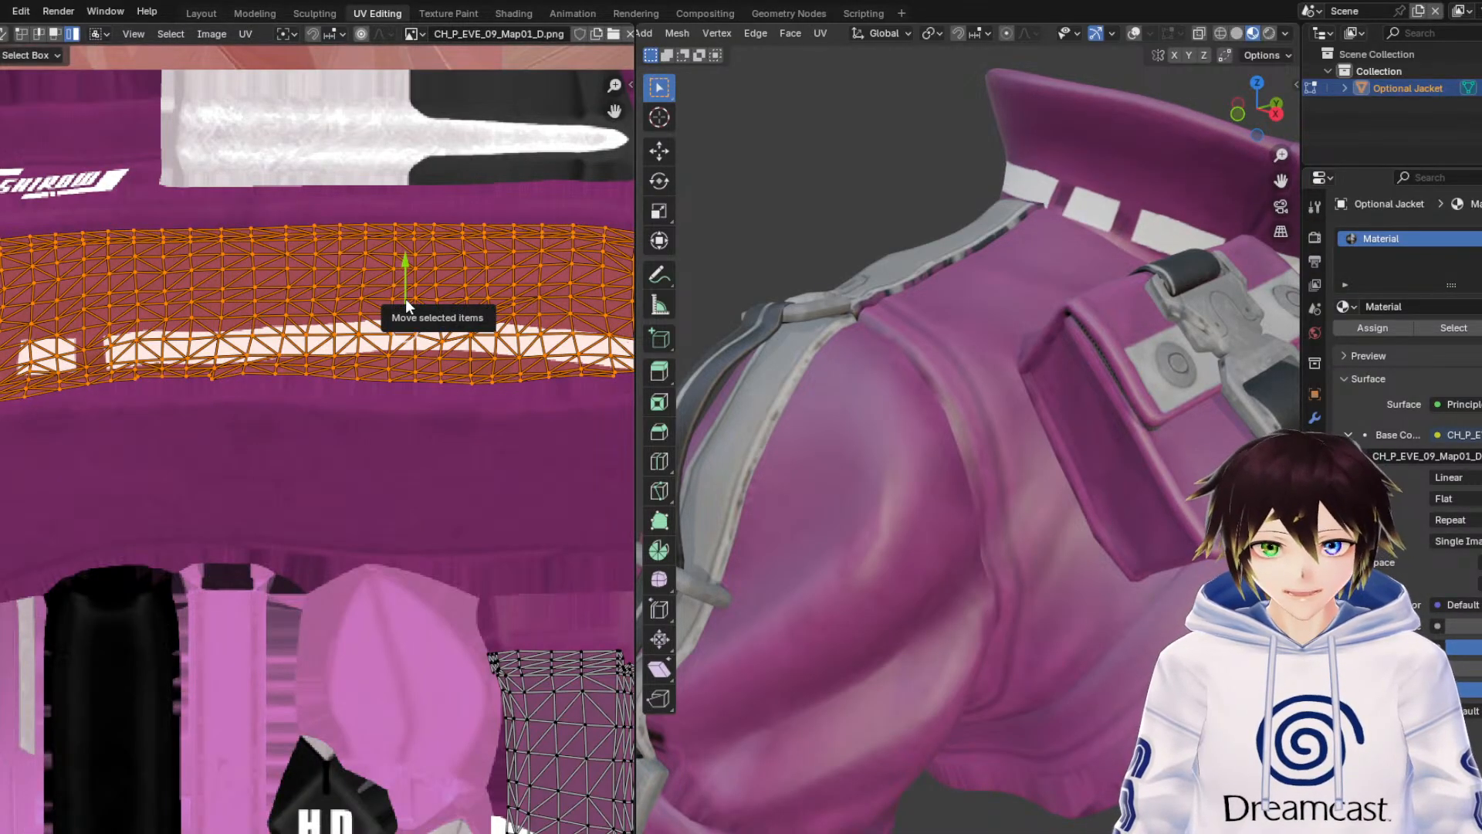
Clear the UV selection and compare the white stripe's UV area with the collar on the model from the side and front.
key("alt+a")
scroll(406, 299, "down", 4)
scroll(311, 411, "up", 3)
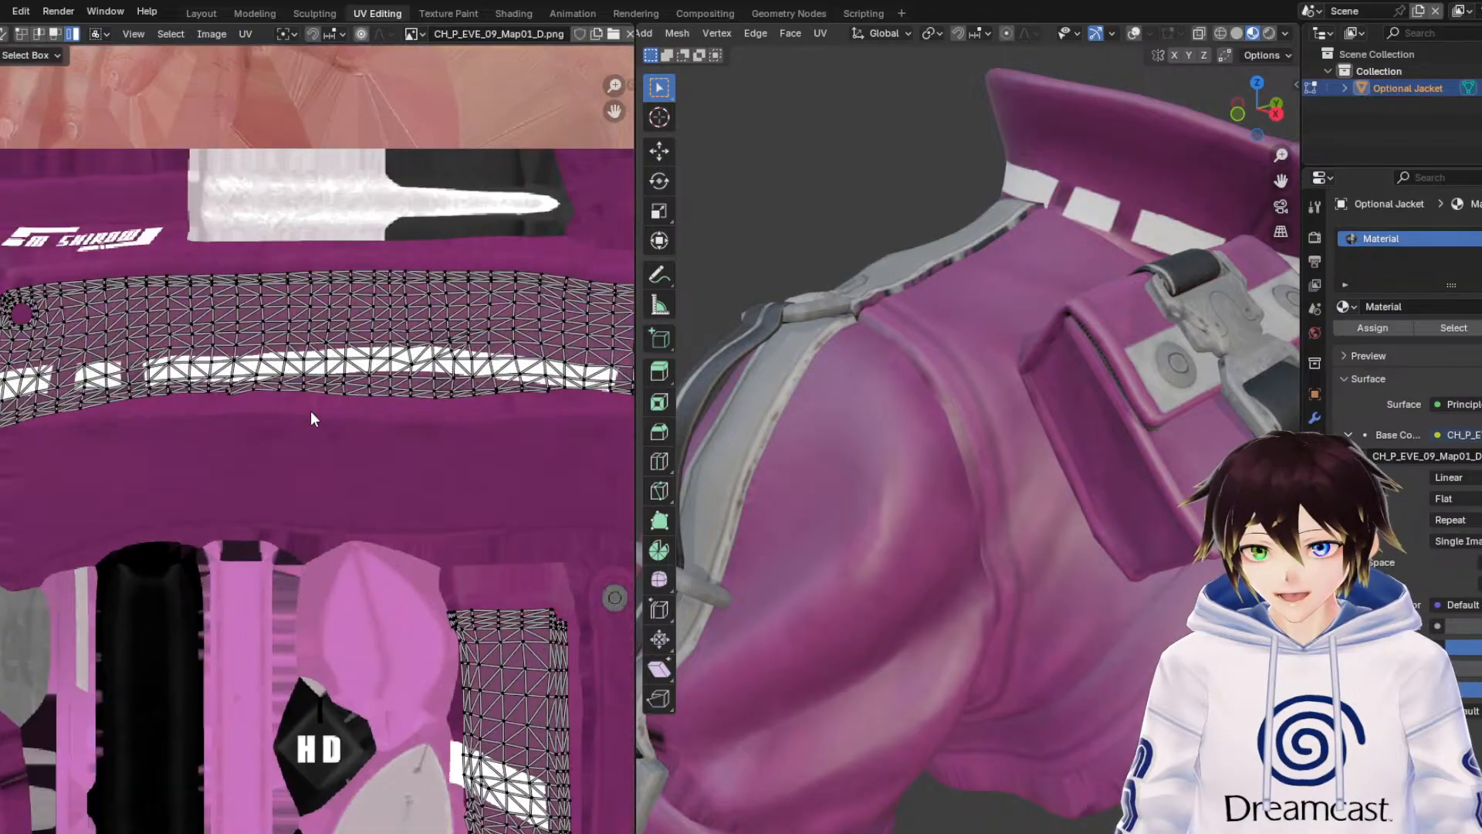
middle_click_drag(1197, 207, 1019, 216)
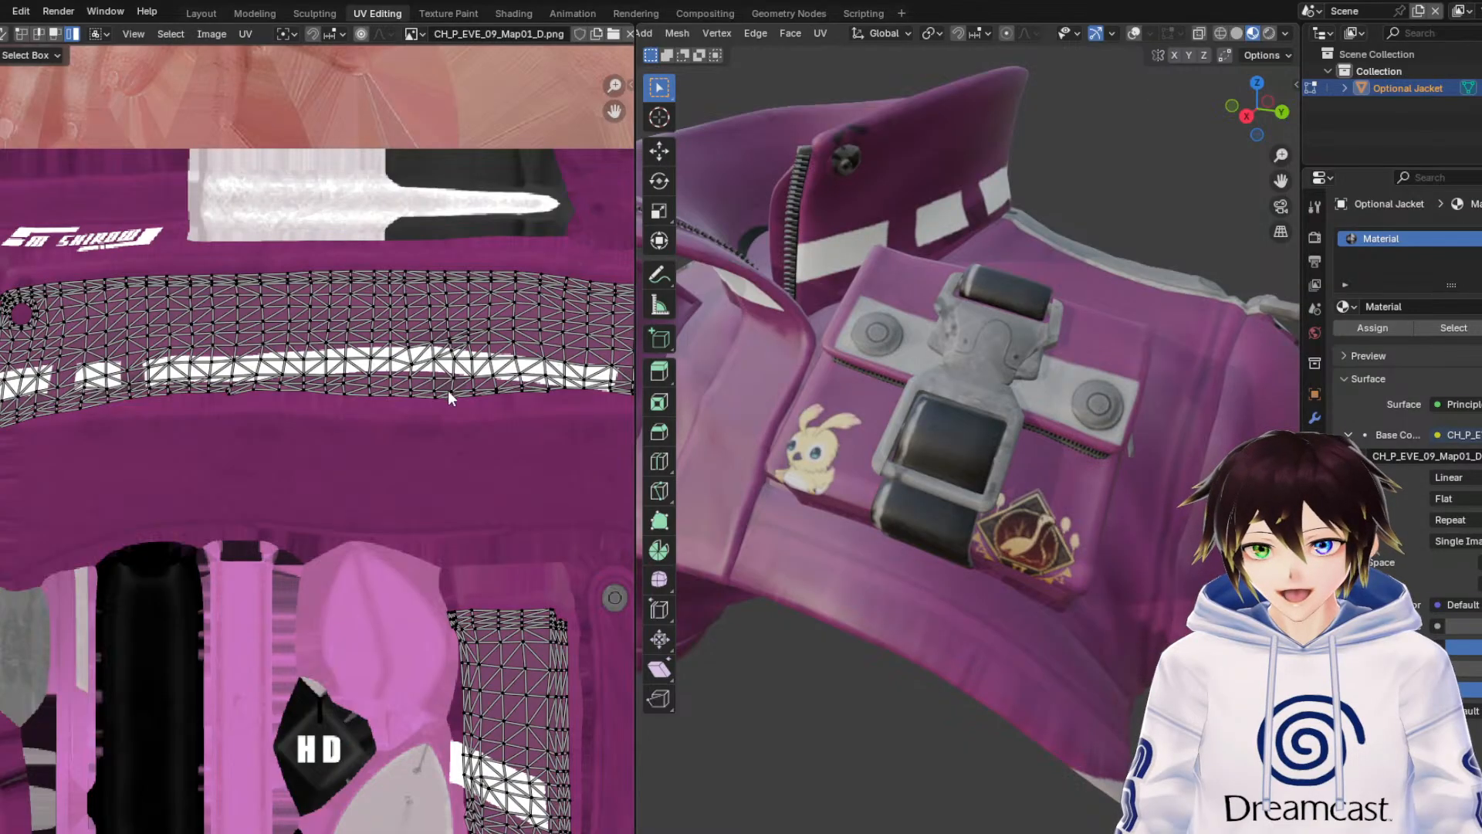
scroll(431, 395, "down", 1)
scroll(415, 399, "up", 6)
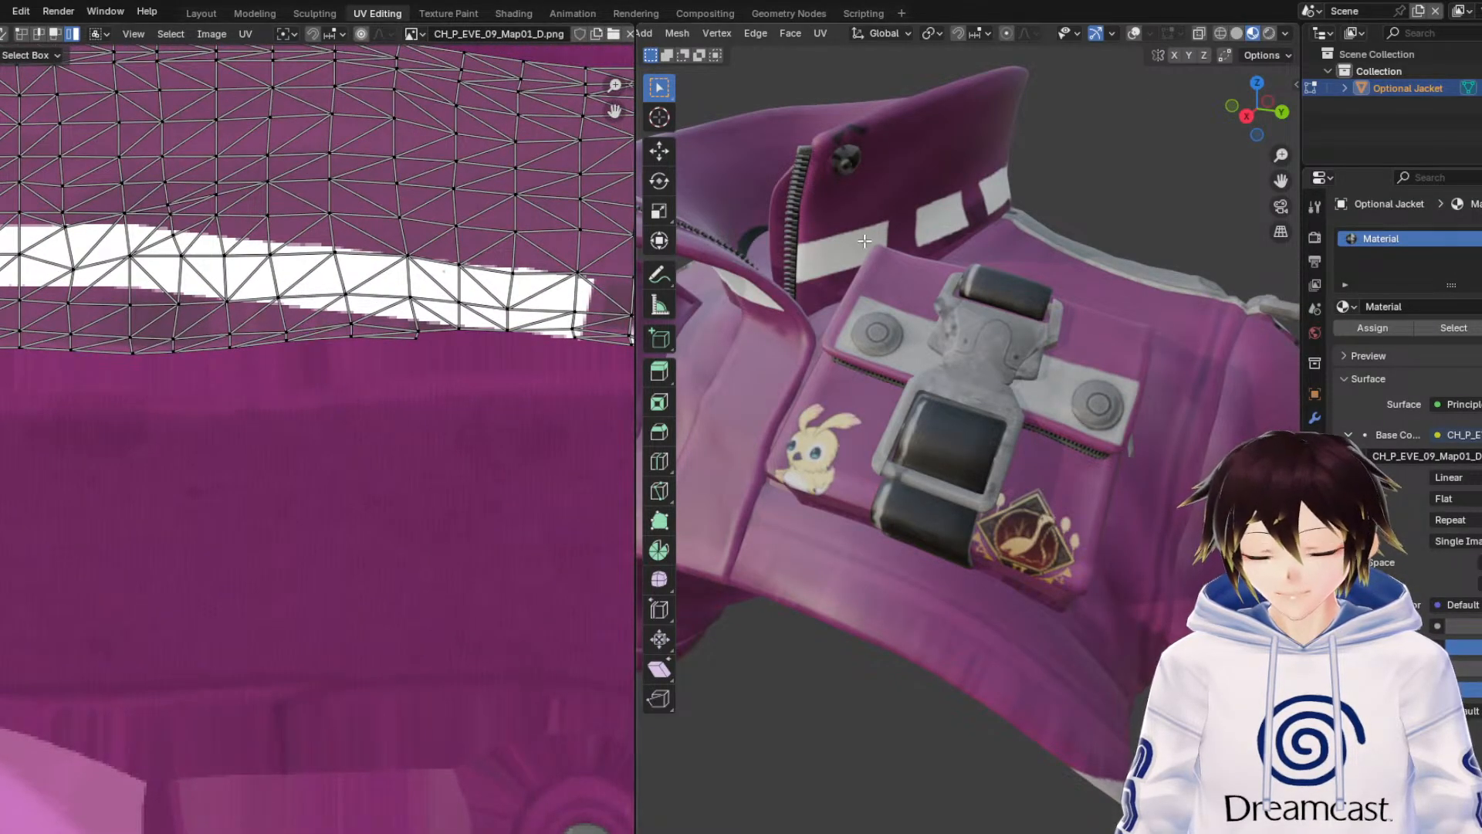
middle_click_drag(865, 240, 1001, 136)
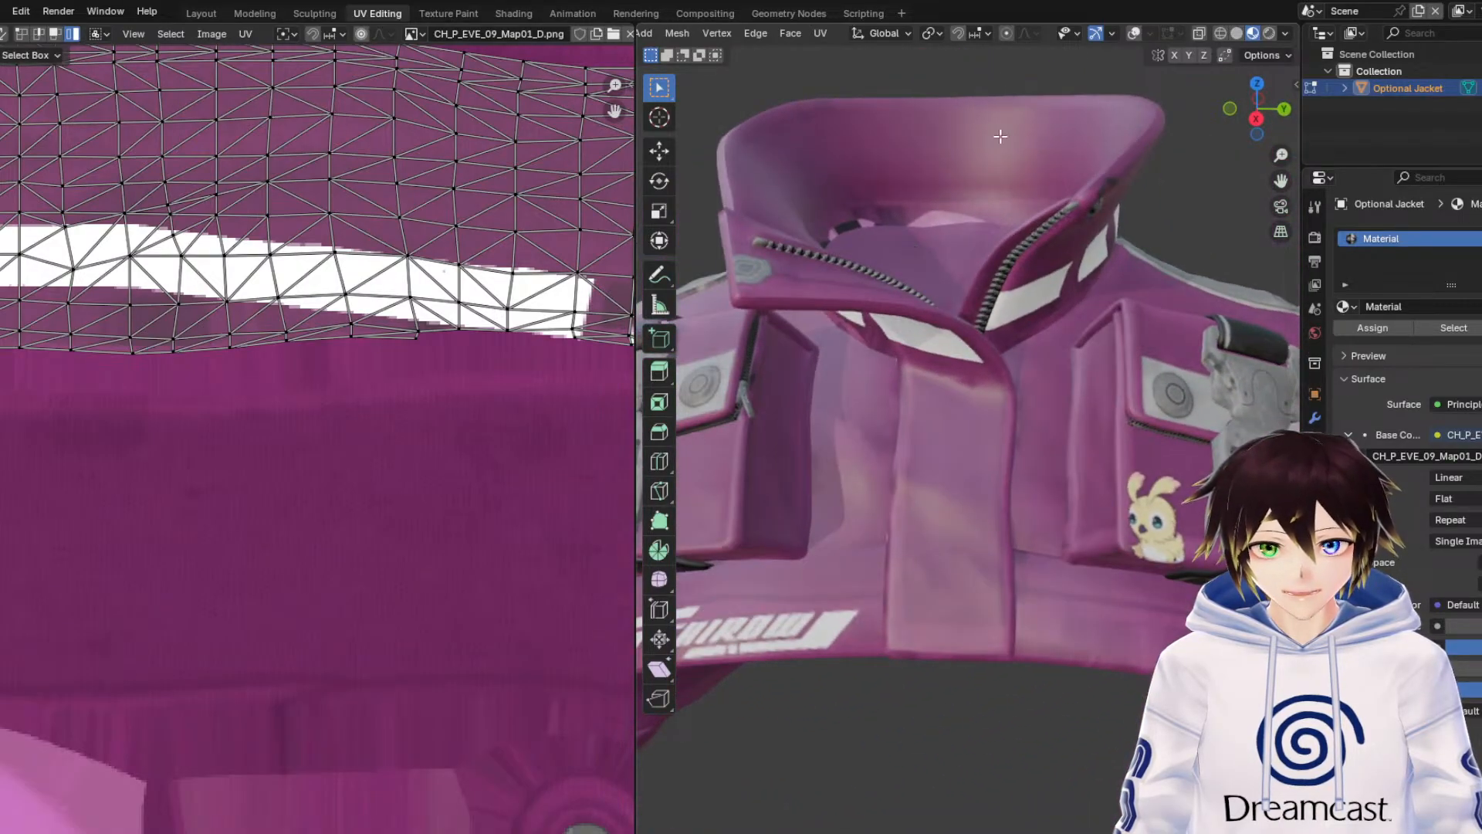
Show the viewport overlays and select the collar's inner faces by picking one face and growing the selection six times.
left_click(1136, 47)
left_click(1136, 33)
left_click(945, 137)
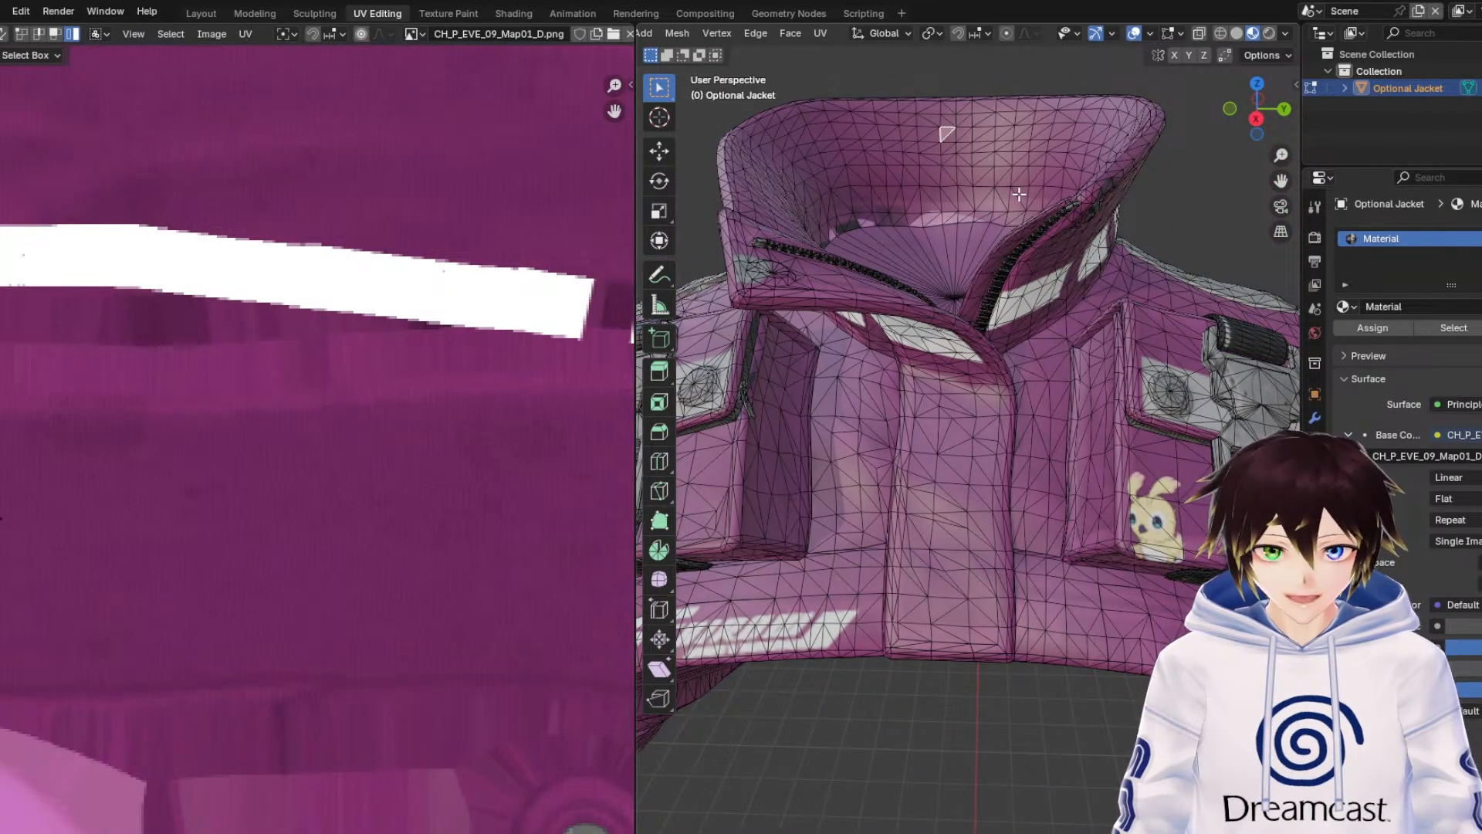
key("ctrl+KP_Add")
key("ctrl+KP_Add")
key("ctrl+KP_Add")
key("ctrl+KP_Add")
key("ctrl+KP_Add")
key("ctrl+KP_Add")
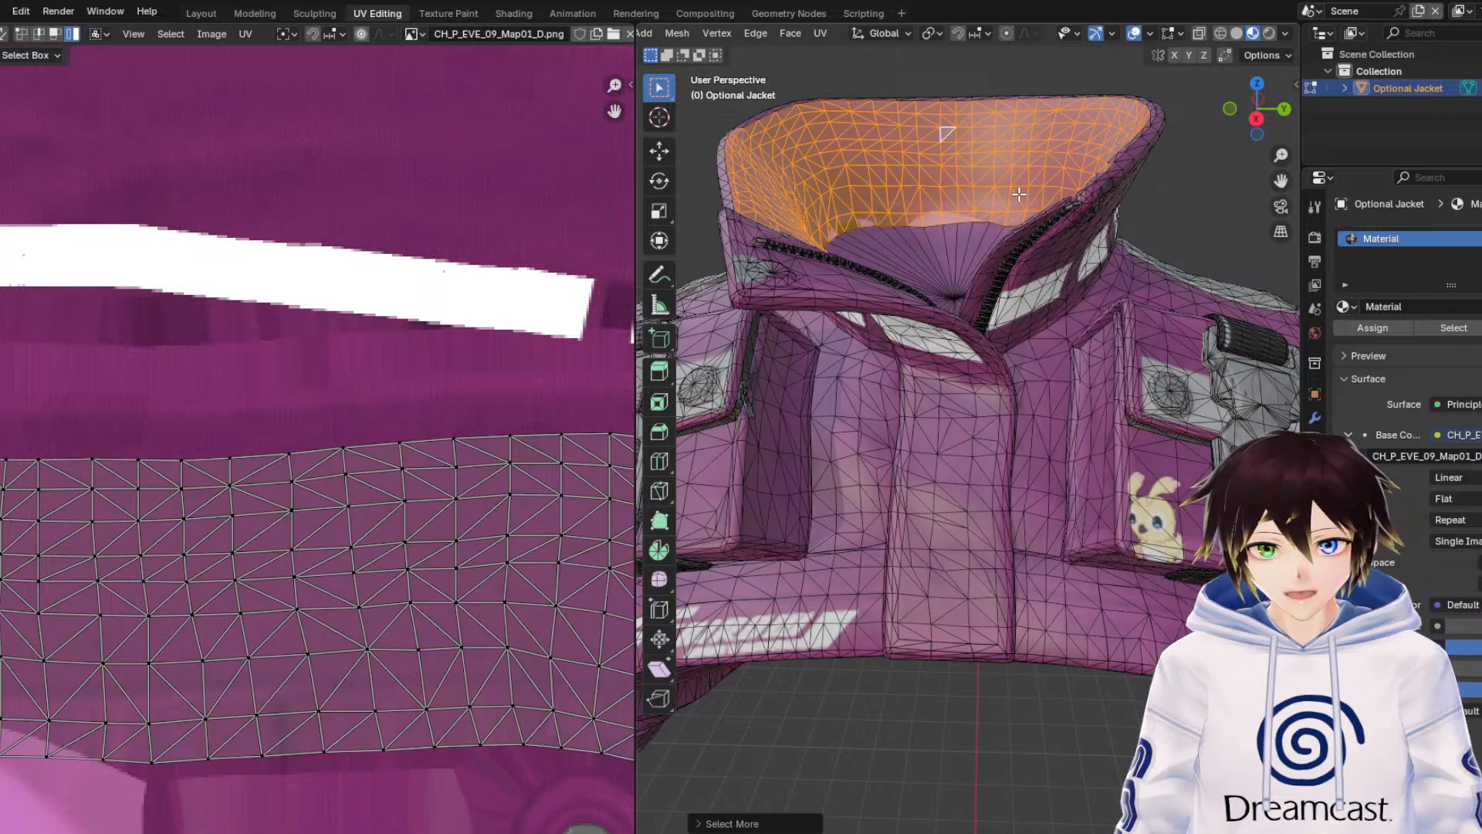
Box-select the inner collar's UV island and move it about 0.003 m in Y, clear of the pink and black texture areas.
scroll(359, 441, "down", 5)
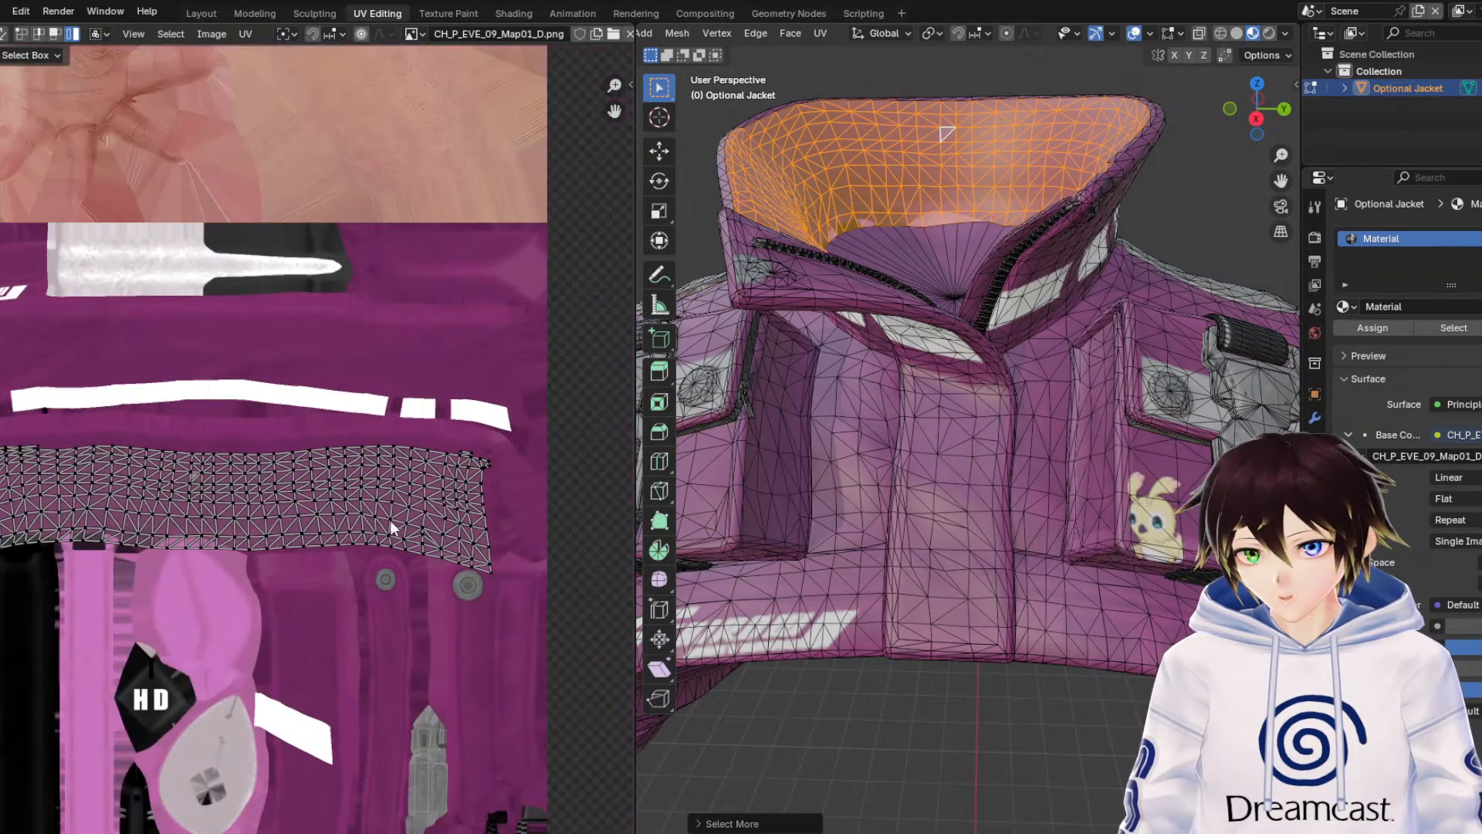
left_click_drag(465, 597, 33, 480)
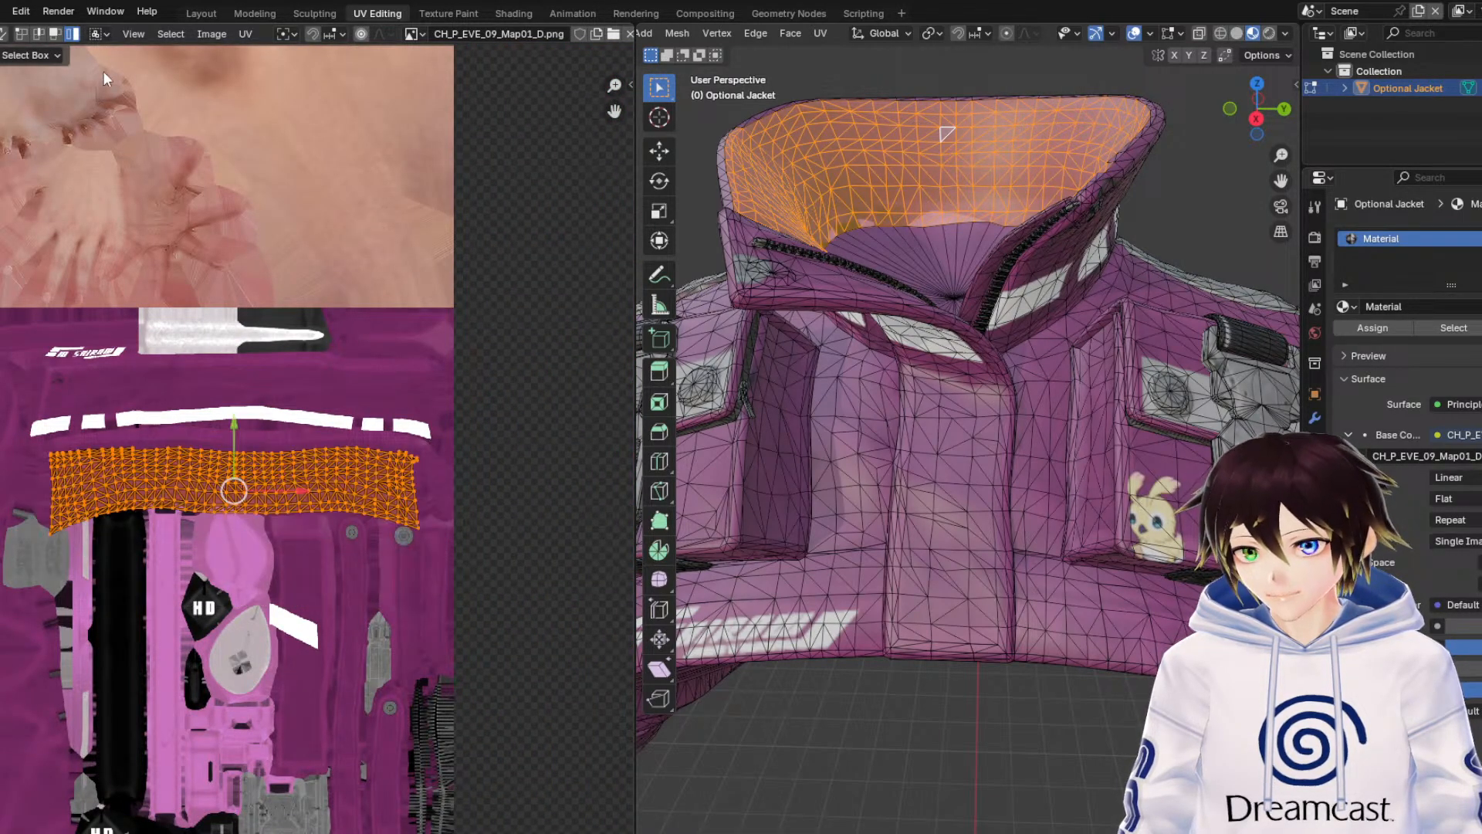
scroll(396, 542, "up", 5)
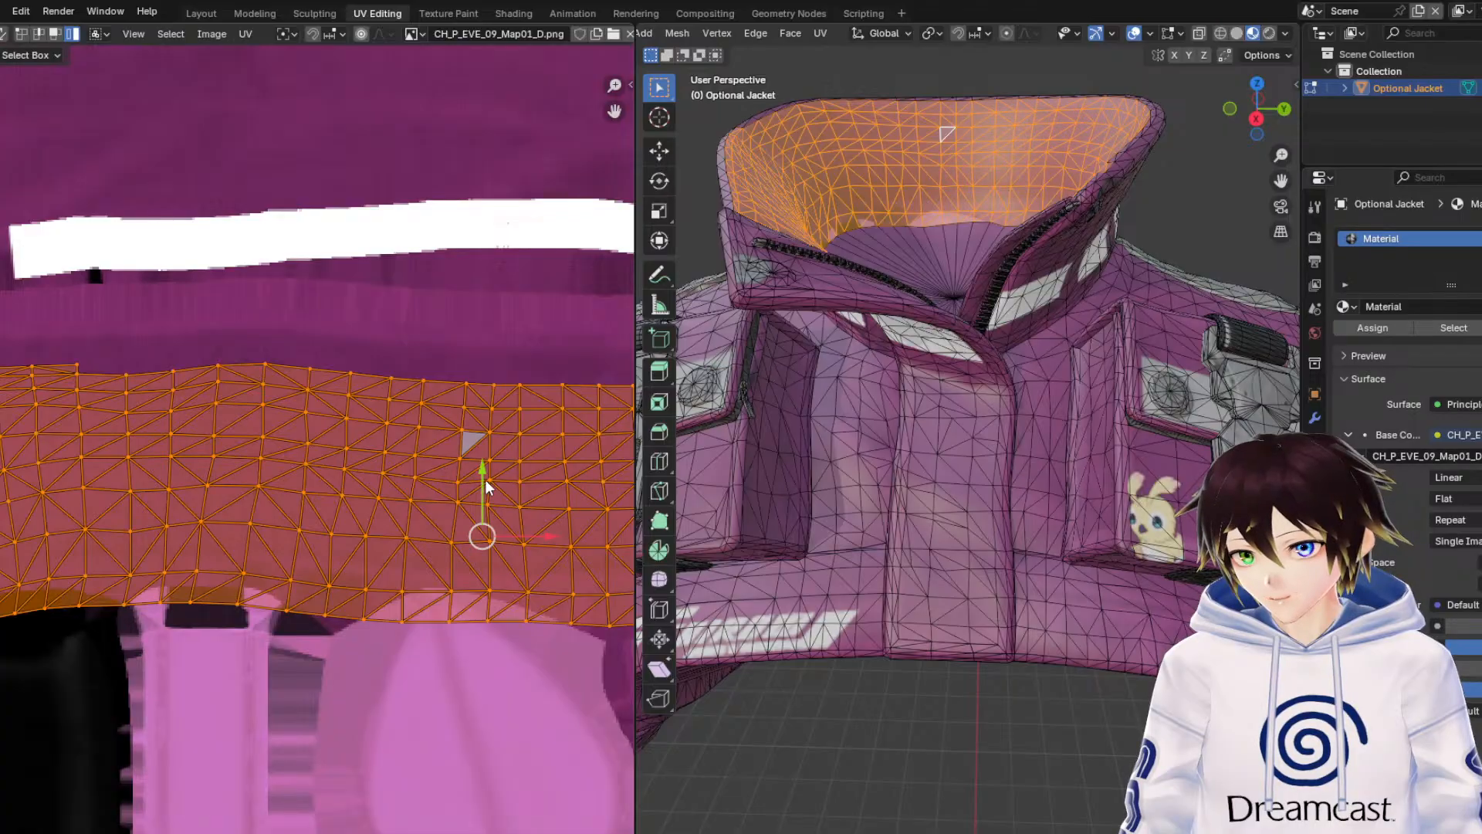
left_click_drag(485, 486, 514, 427)
Hide the overlays, check the inner collar and the outer stripe from several angles, and clear the selection.
left_click(1134, 32)
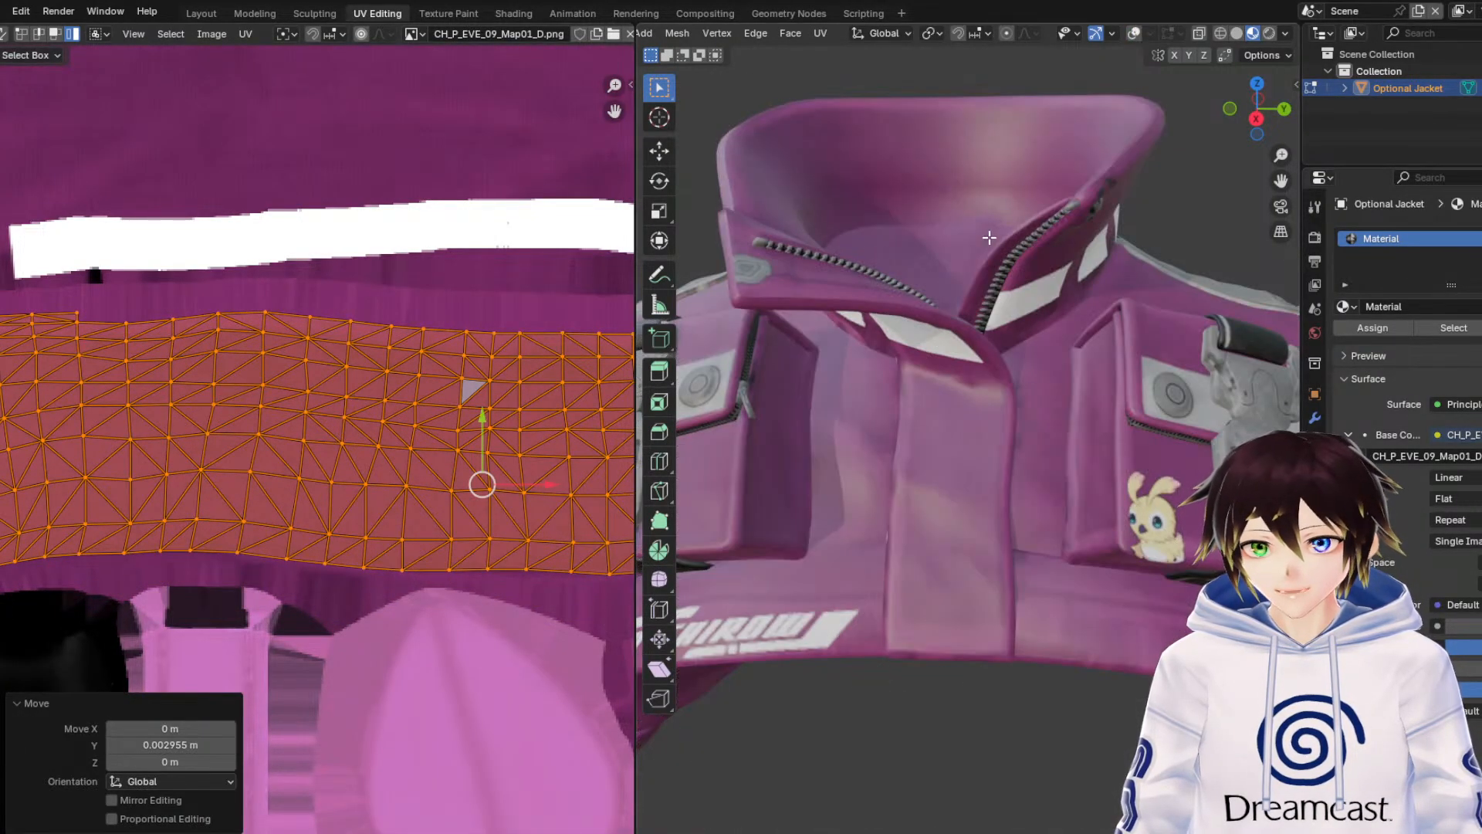
middle_click_drag(990, 237, 957, 266)
scroll(396, 425, "down", 2)
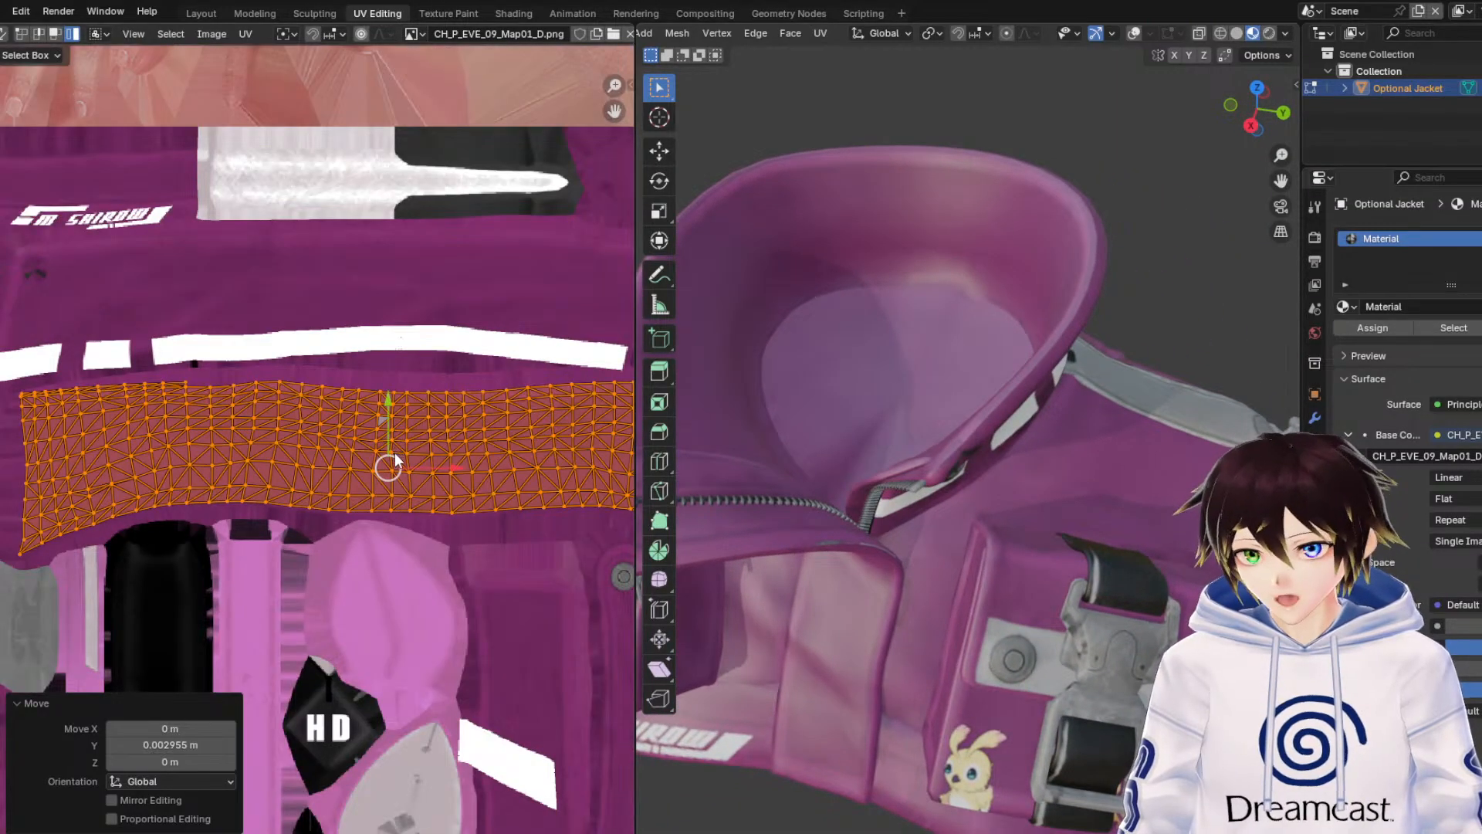
left_click(1247, 325)
middle_click_drag(1015, 392, 808, 166)
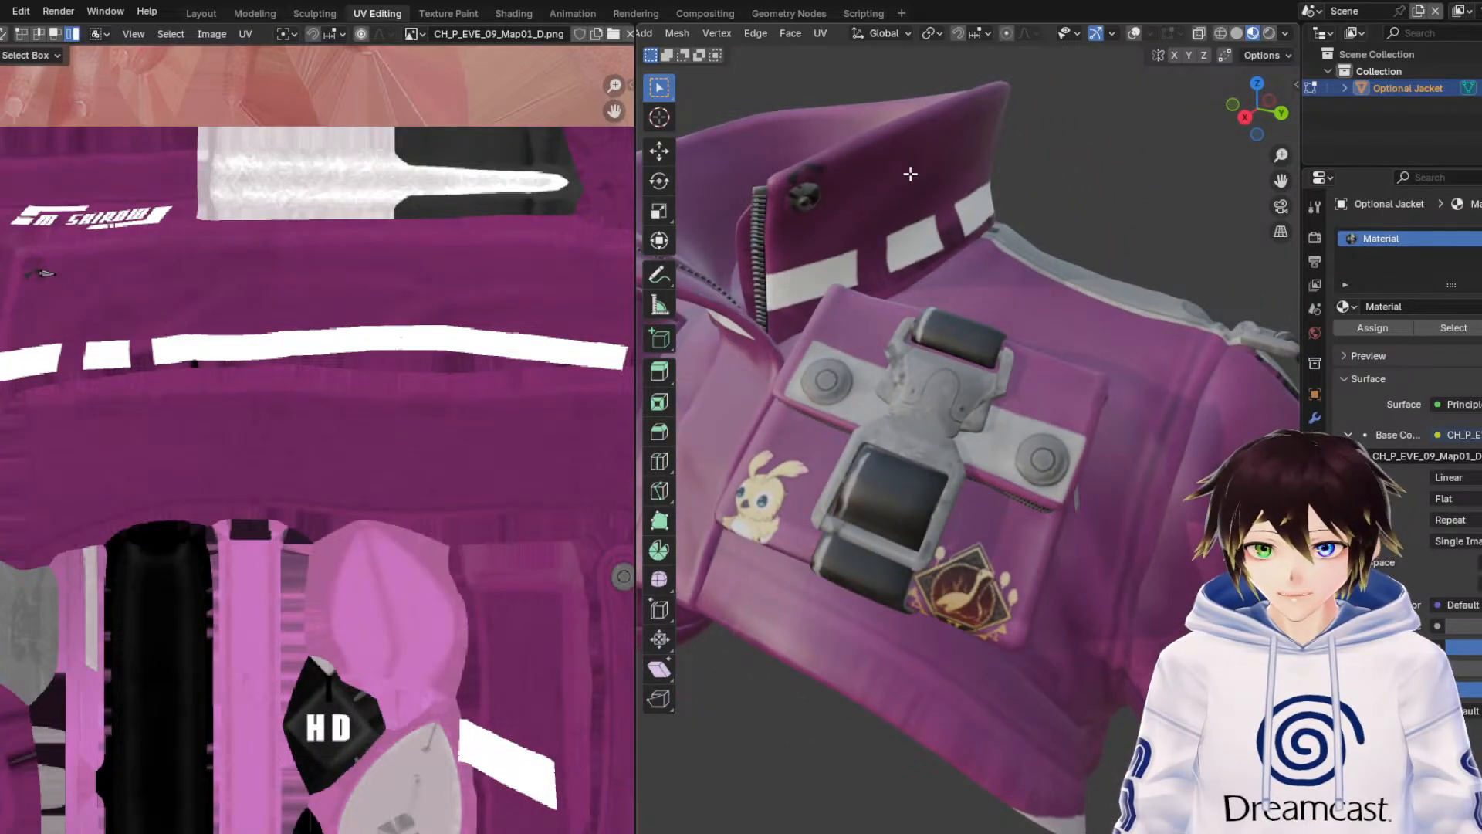
Show the overlays and try selecting face paths along the collar's upper edge around the dark mark above the round snap.
left_click(1135, 33)
scroll(885, 185, "up", 3)
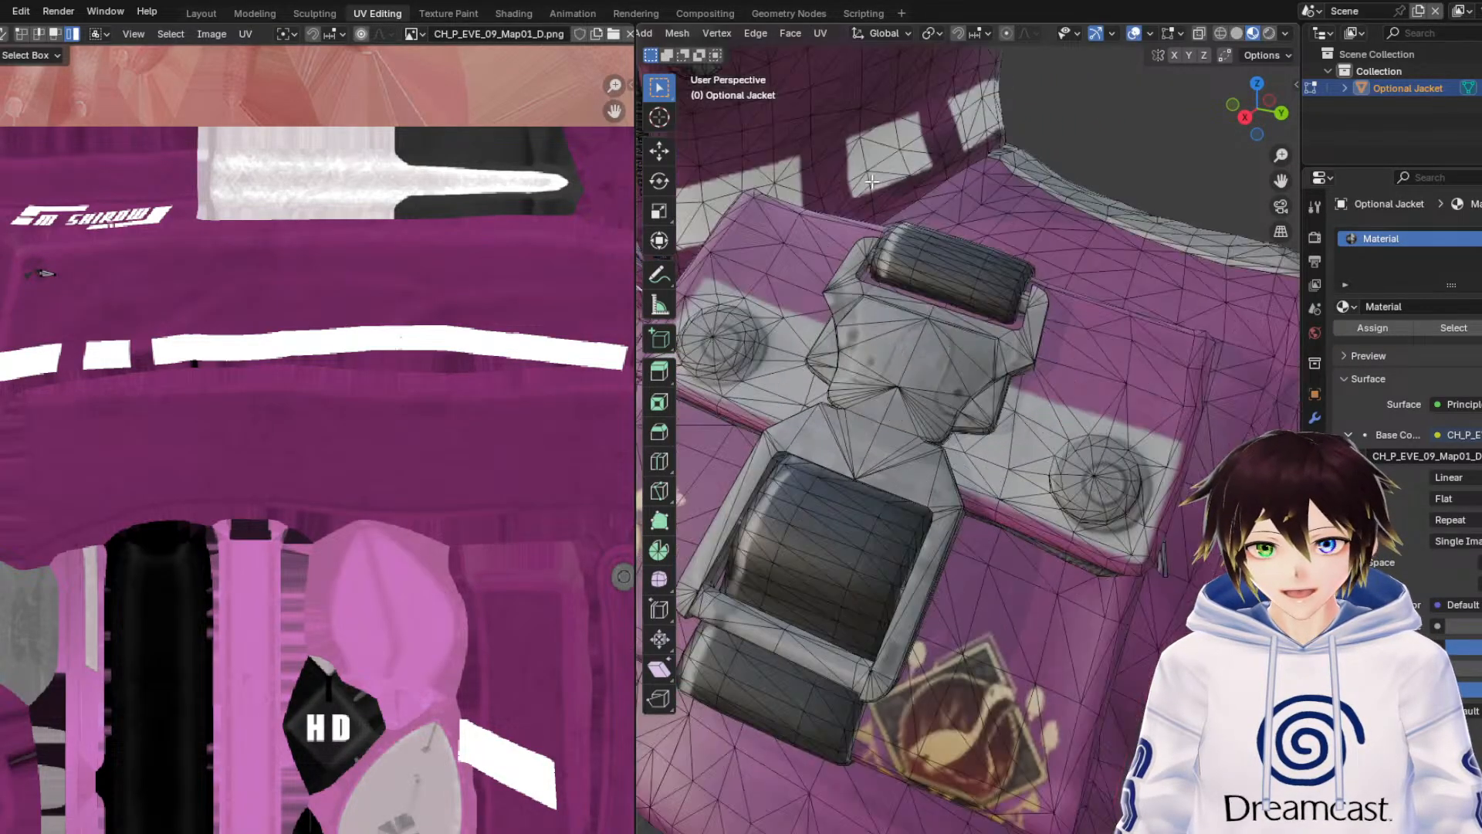
scroll(1282, 180, "down", 4)
left_click_drag(1281, 181, 1359, 378)
scroll(959, 344, "up", 3)
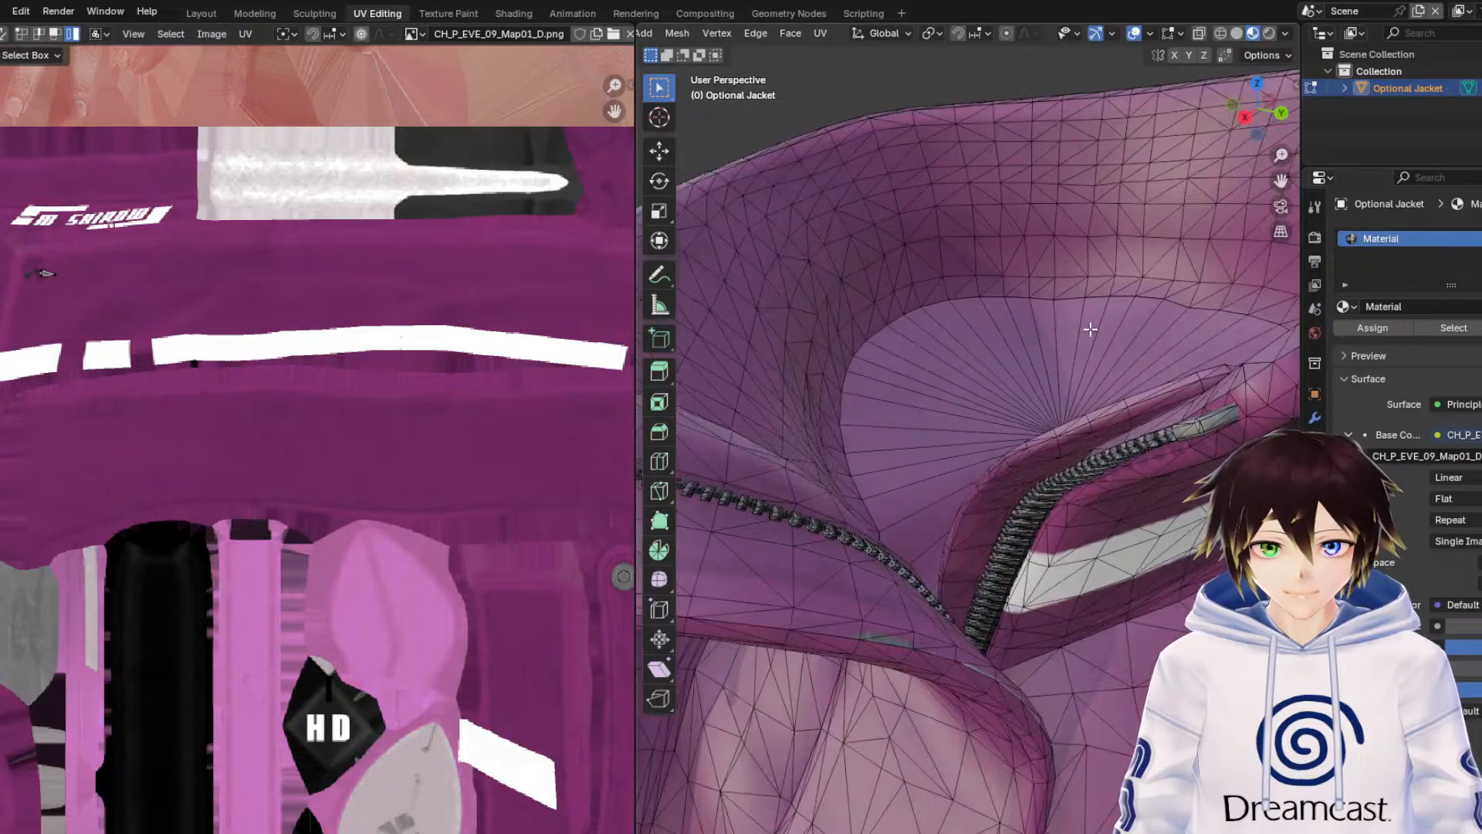
middle_click_drag(1092, 330, 1070, 321)
left_click(836, 236, "ctrl")
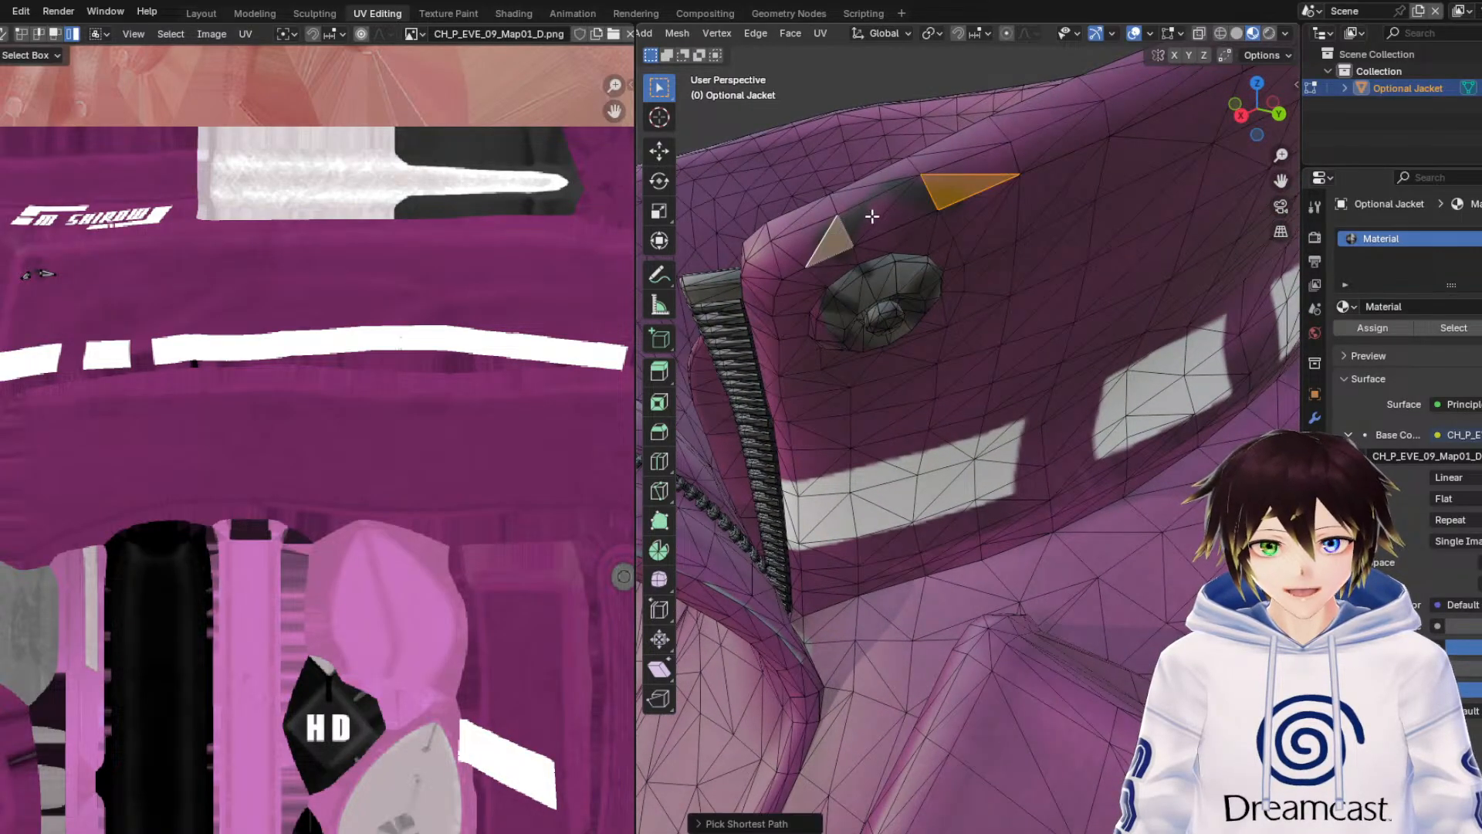
left_click(959, 209, "ctrl")
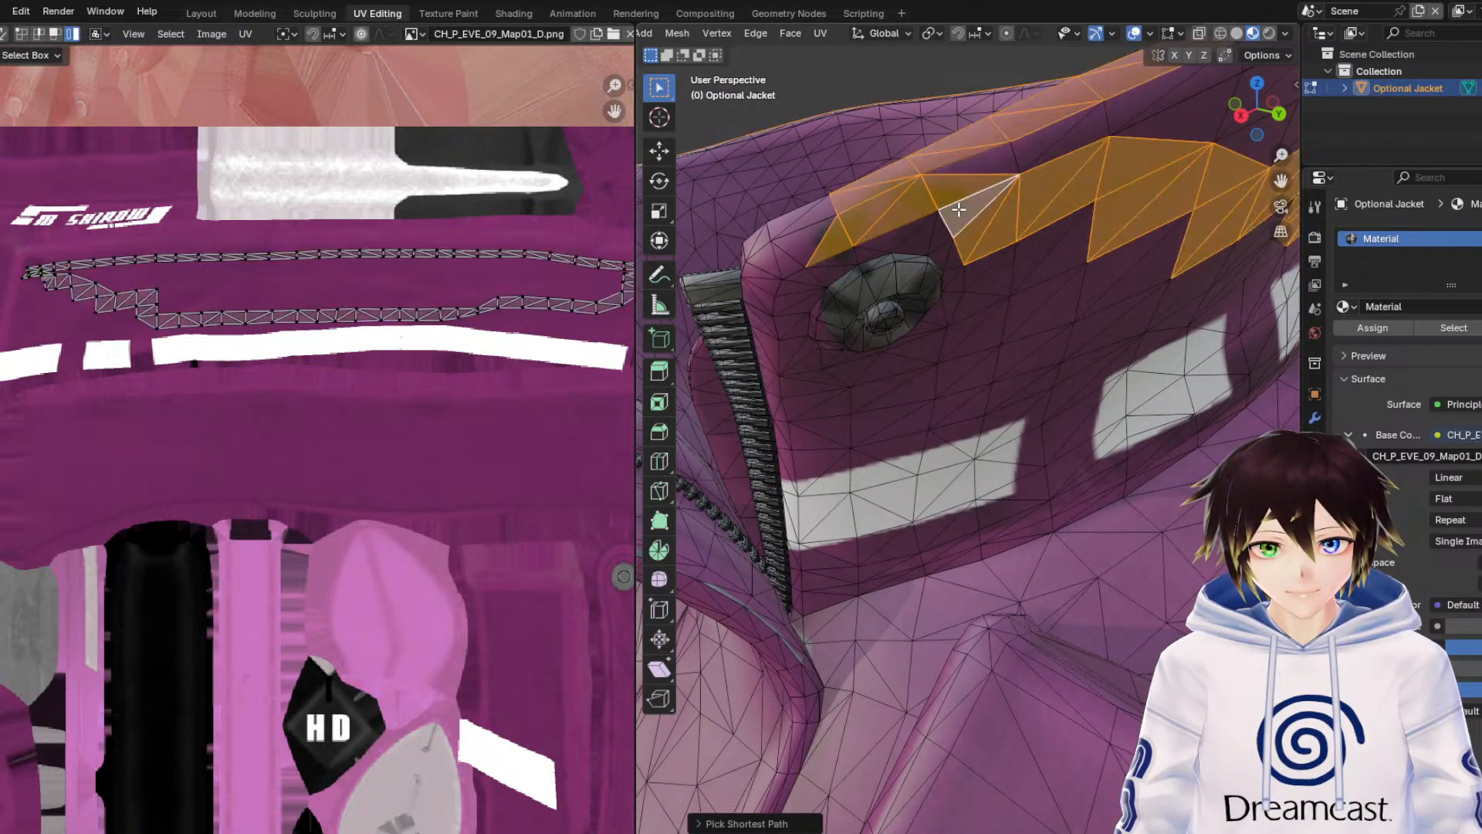
key("ctrl+z")
left_click(848, 253, "ctrl")
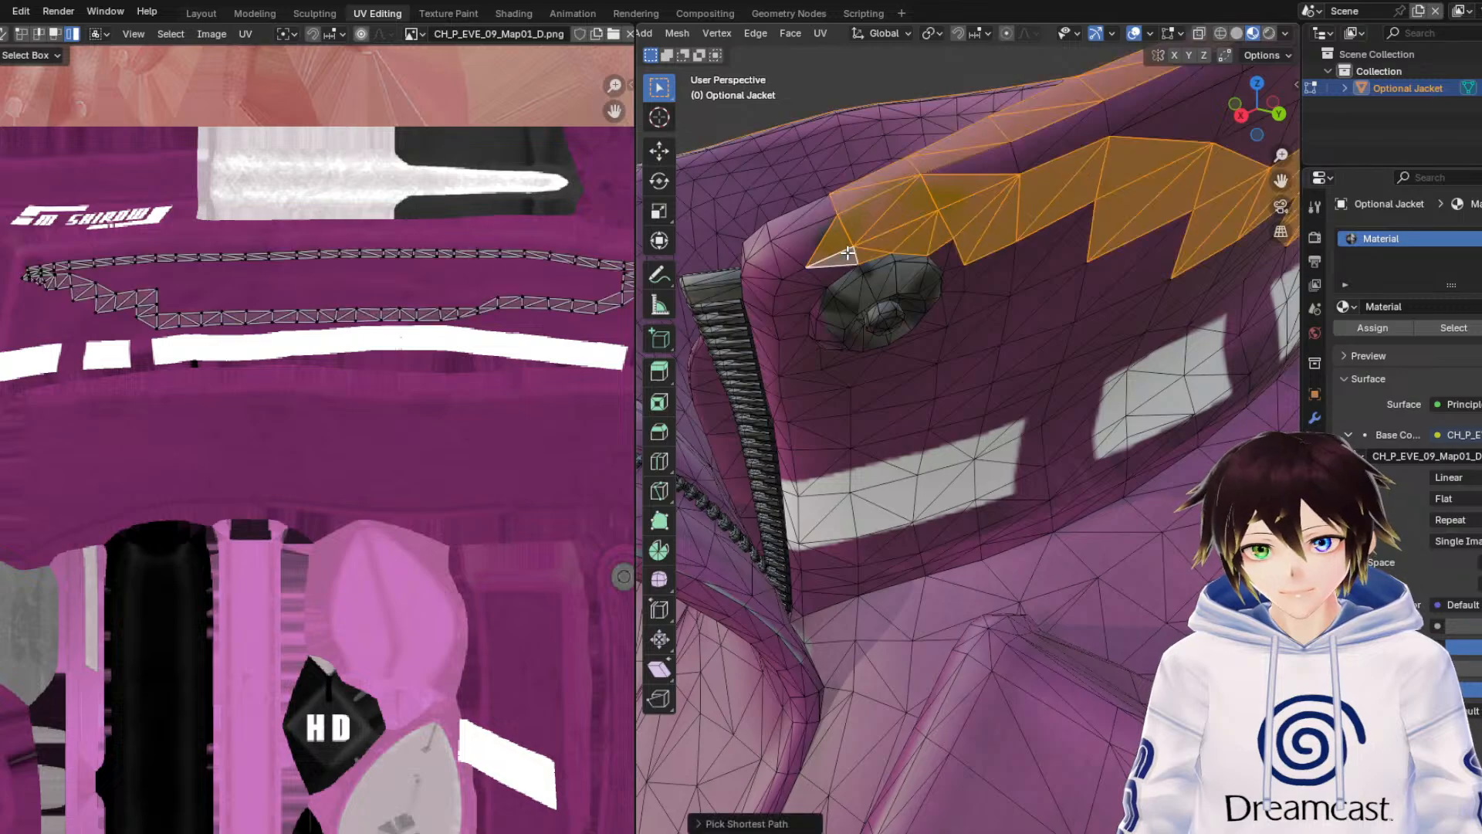
left_click(810, 243, "ctrl")
scroll(180, 312, "up", 2)
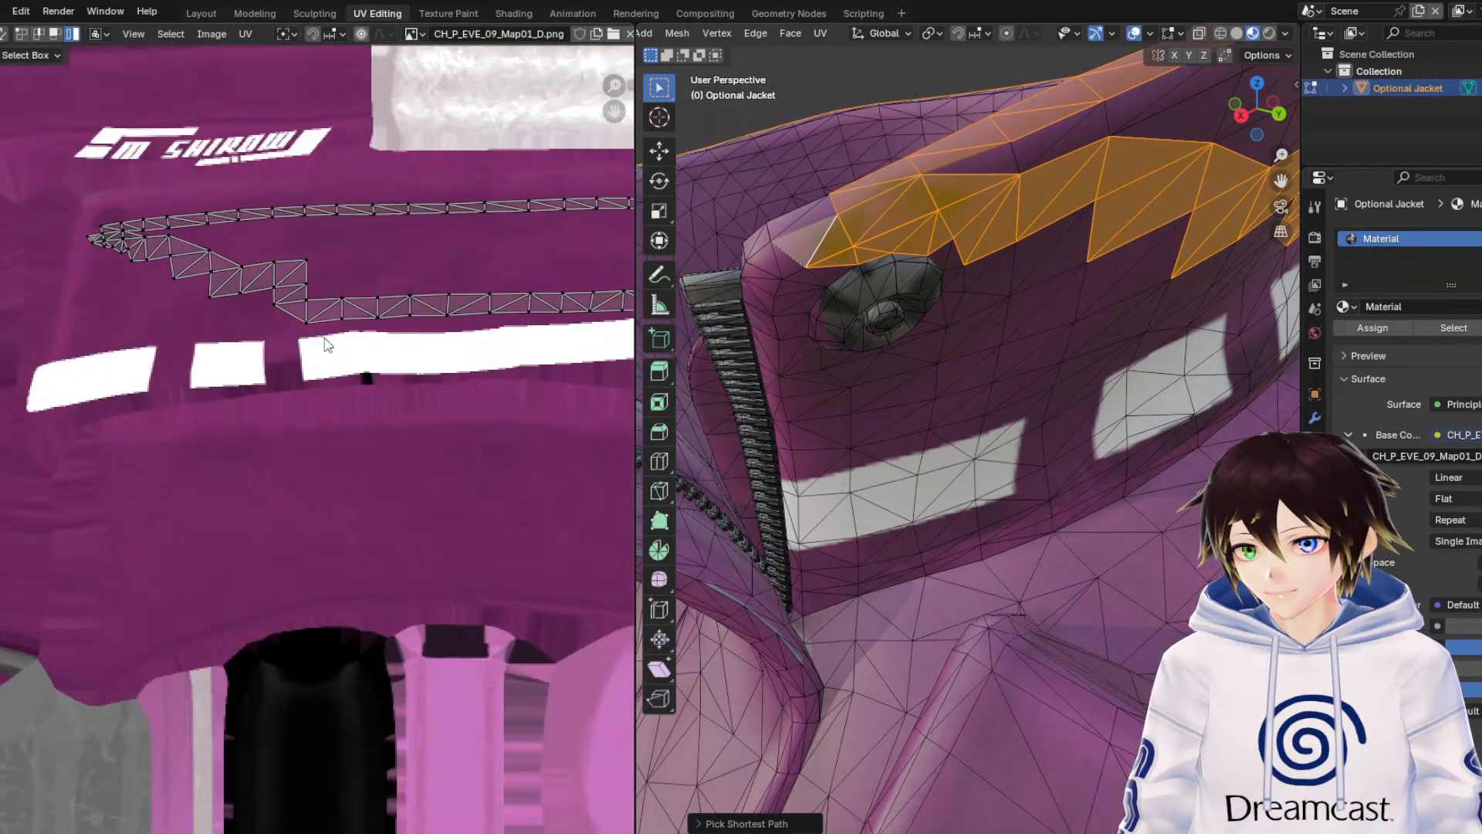
Locate the face path's strip in the UV view, hide the overlays, and box-select the strip's UVs.
middle_click_drag(430, 333, 23, 378)
middle_click_drag(376, 364, 125, 361)
scroll(218, 386, "down", 2)
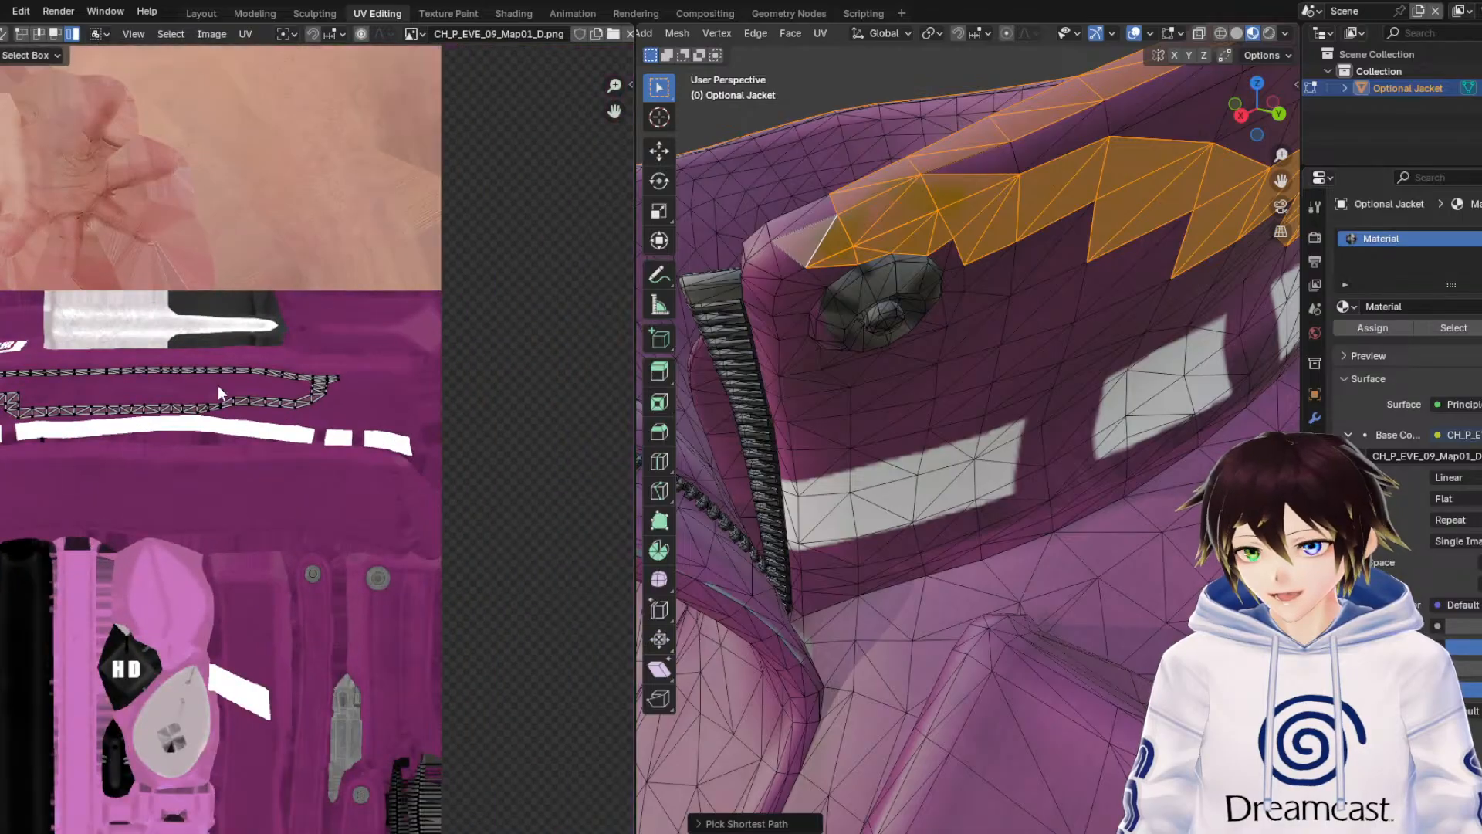
left_click(1141, 31)
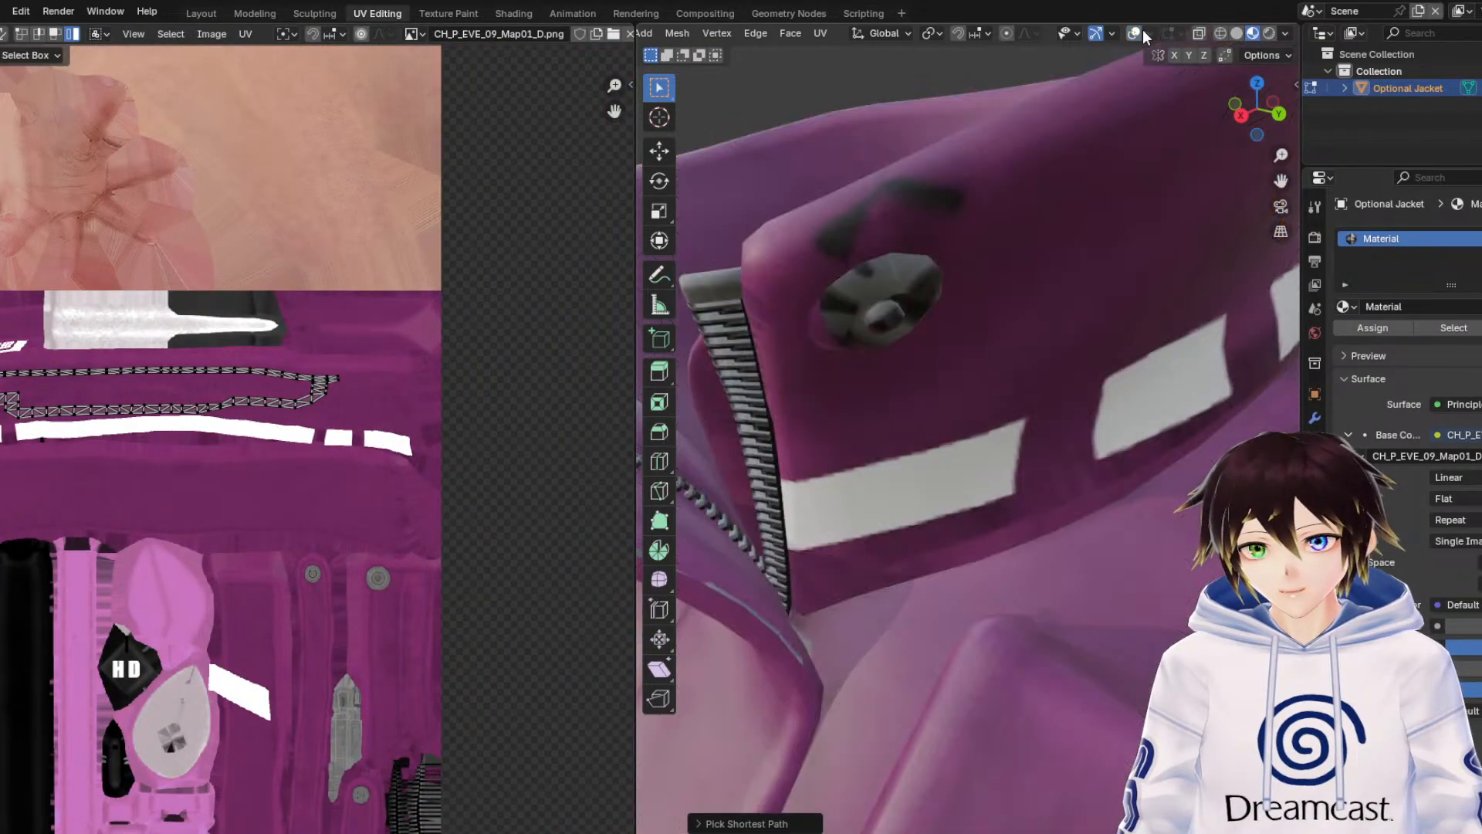
scroll(429, 443, "up", 4)
scroll(366, 379, "up", 3)
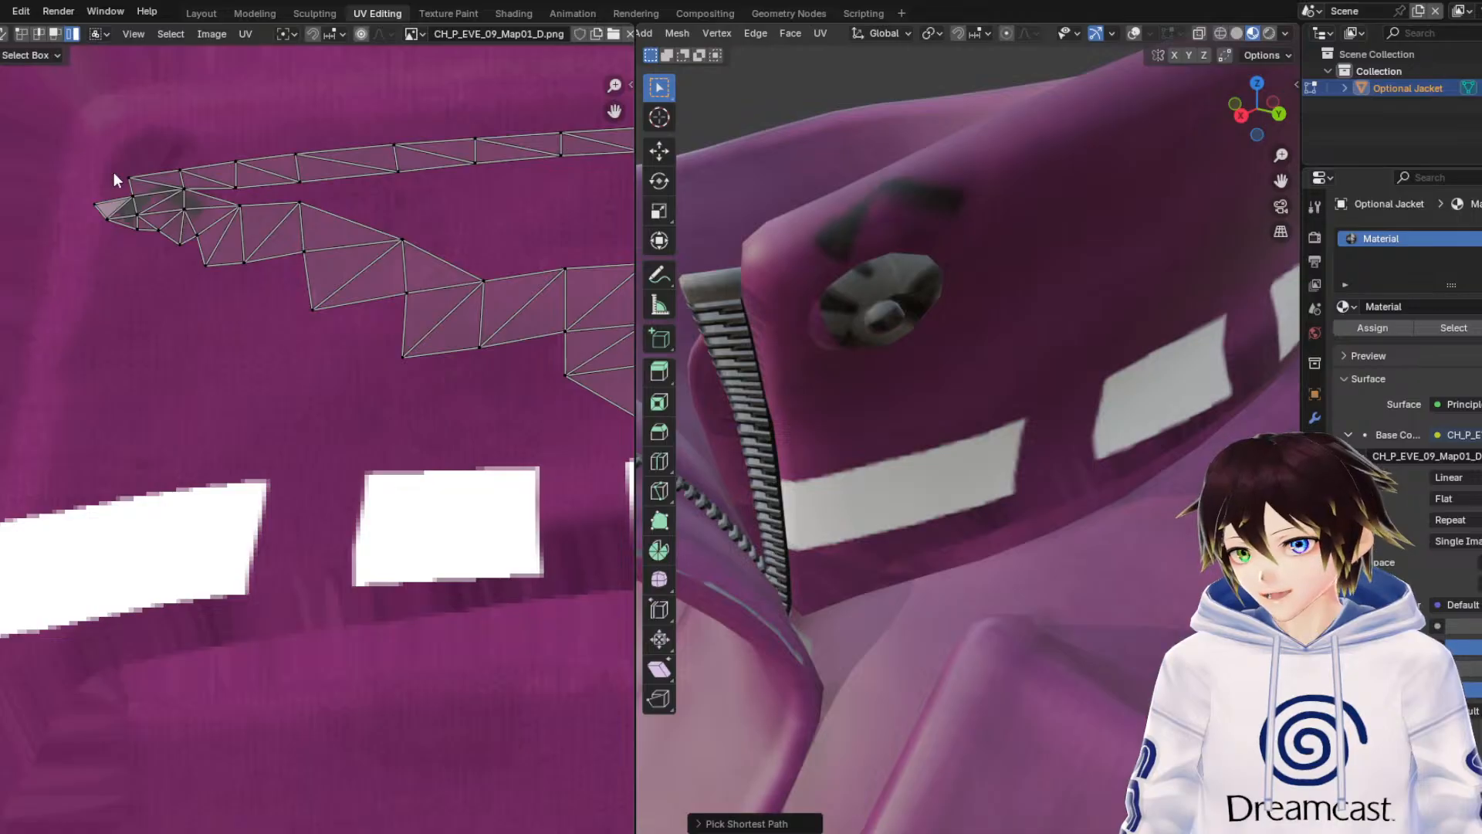
left_click_drag(73, 139, 373, 332)
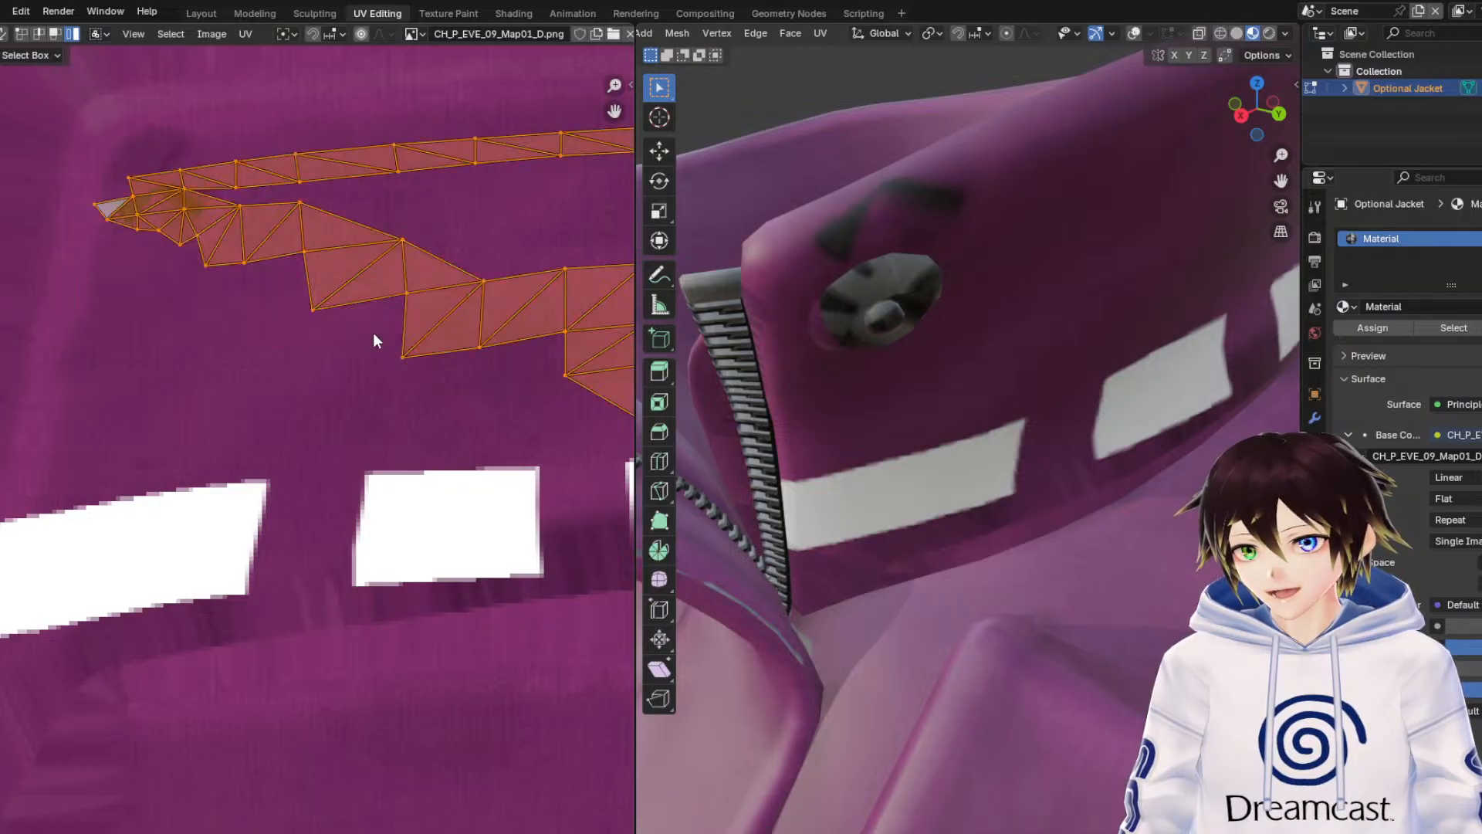
Try moving the selected UV strip down in Y, check the collar on the model, and undo the move.
scroll(373, 332, "down", 3)
scroll(187, 369, "up", 4)
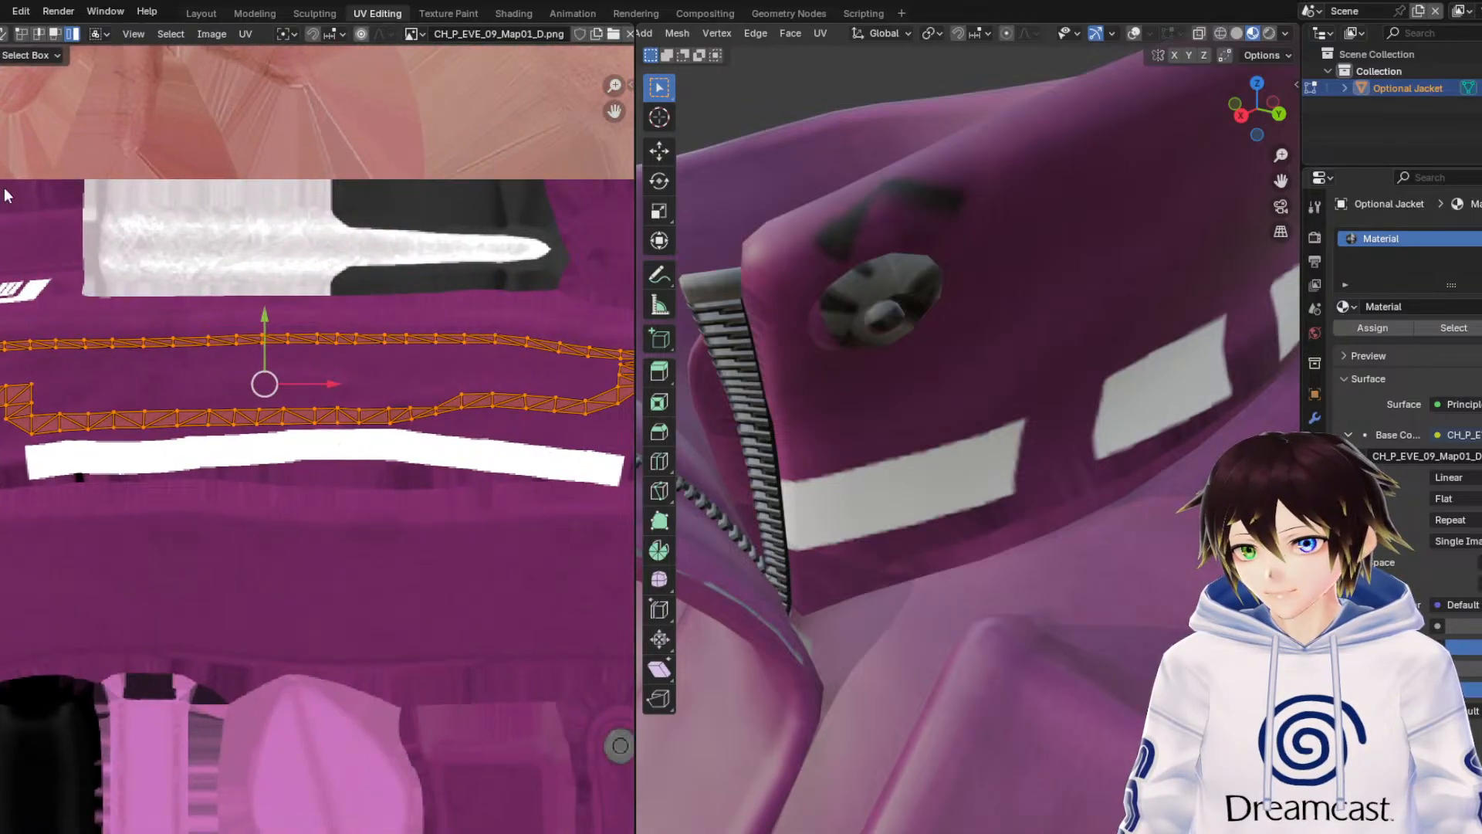
middle_click_drag(255, 377, 498, 370)
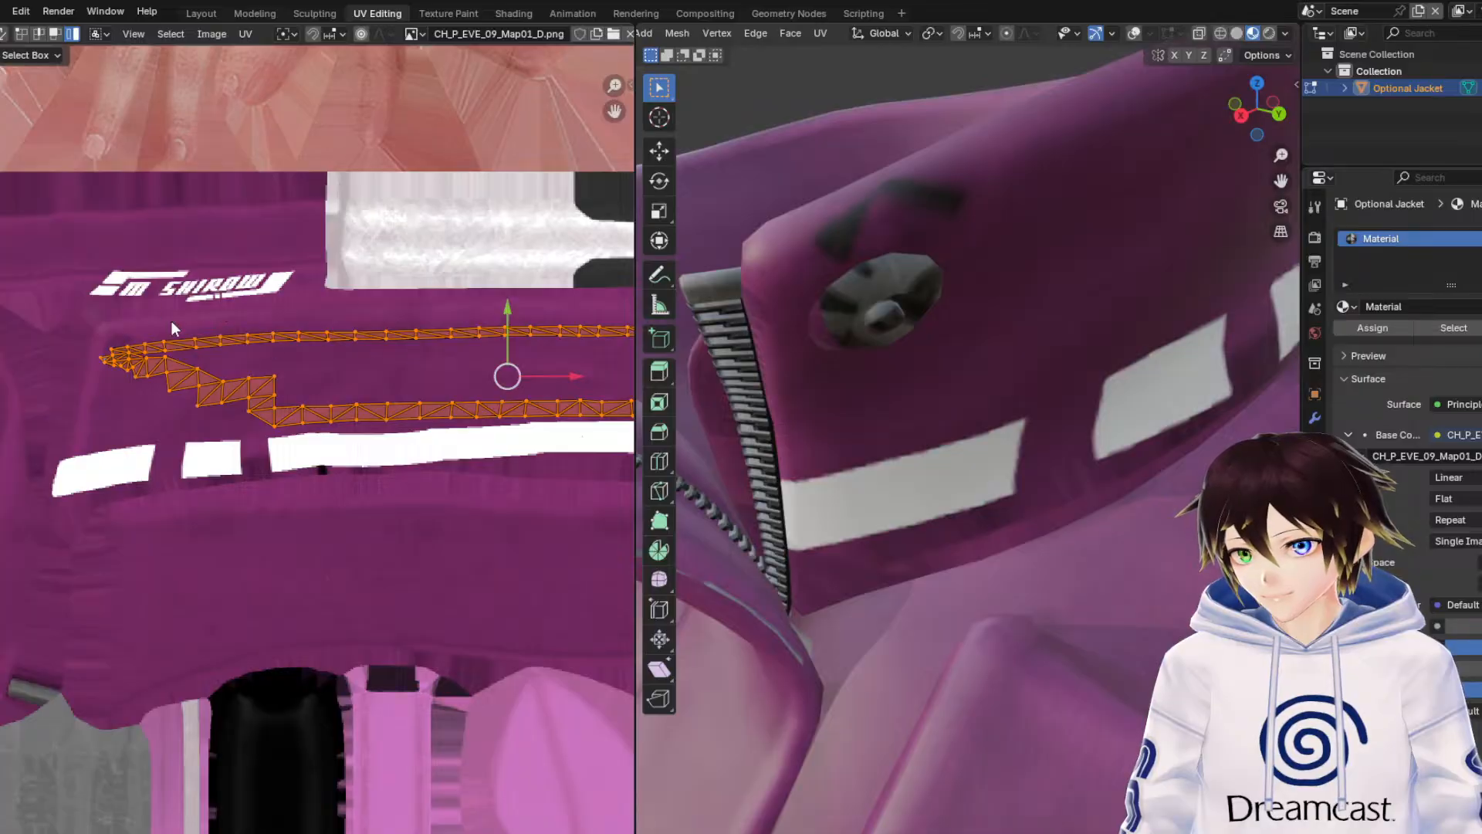
left_click(0, 211)
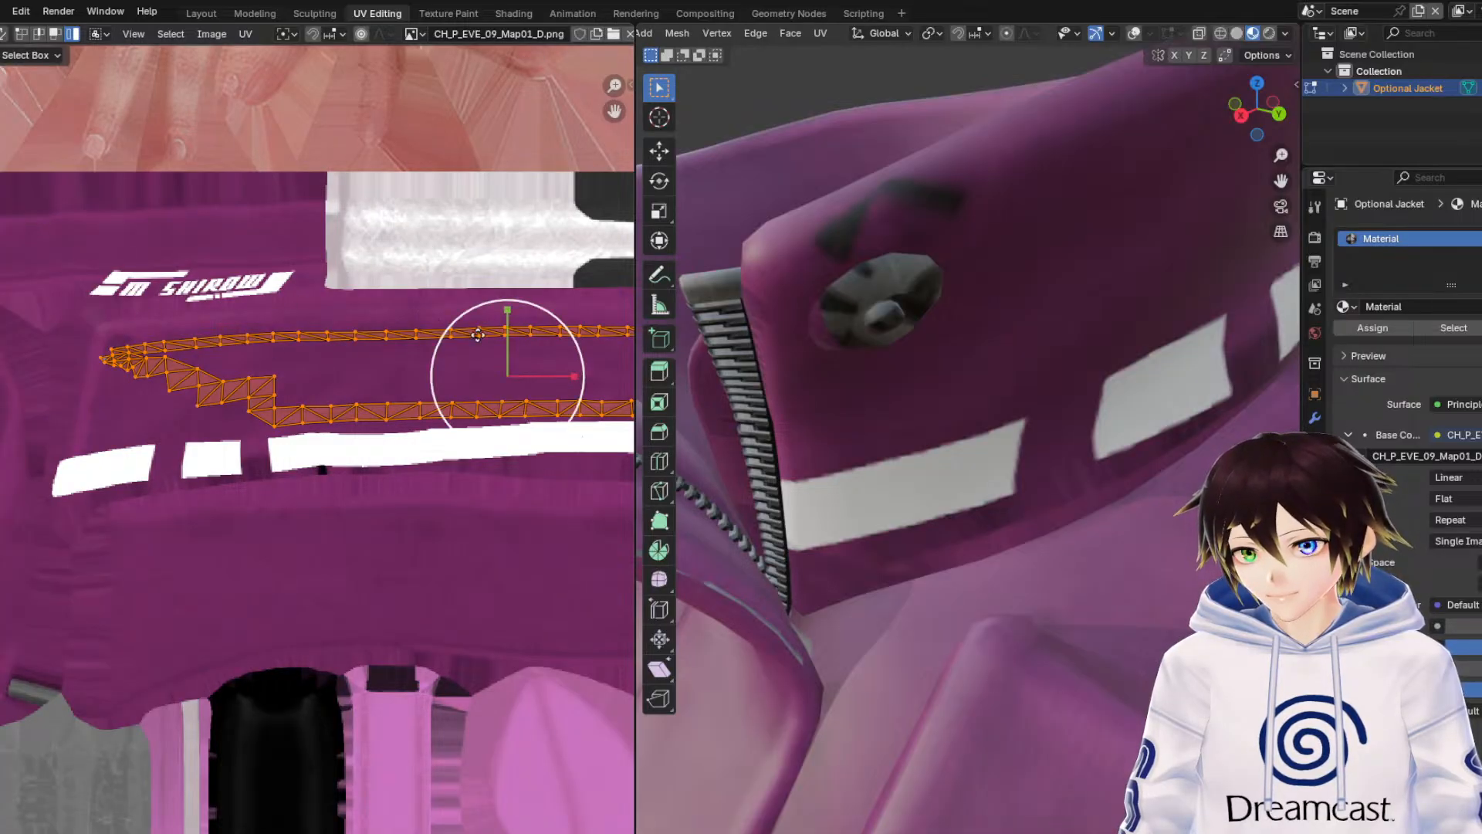
left_click_drag(510, 313, 502, 344)
mouse_move(935, 292)
middle_mouse_down()
mouse_move(965, 302)
mouse_move(924, 327)
mouse_move(873, 322)
mouse_move(918, 298)
middle_mouse_up()
key("ctrl+z")
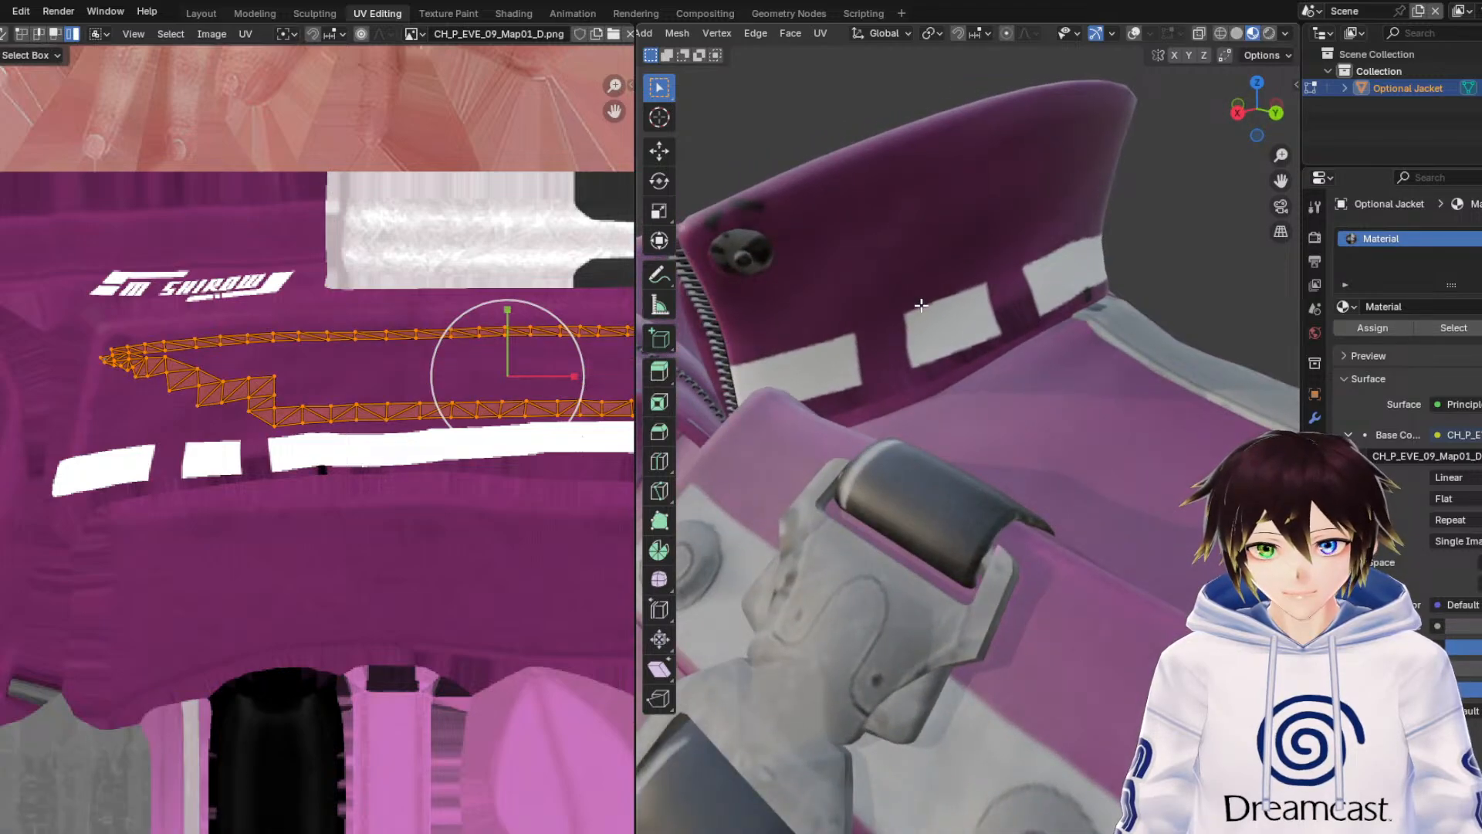
Show the overlays and select only the collar faces carrying the dark mark between the round snap and the upper edge.
left_click(1135, 33)
middle_click_drag(996, 169, 965, 263)
left_click(1024, 374)
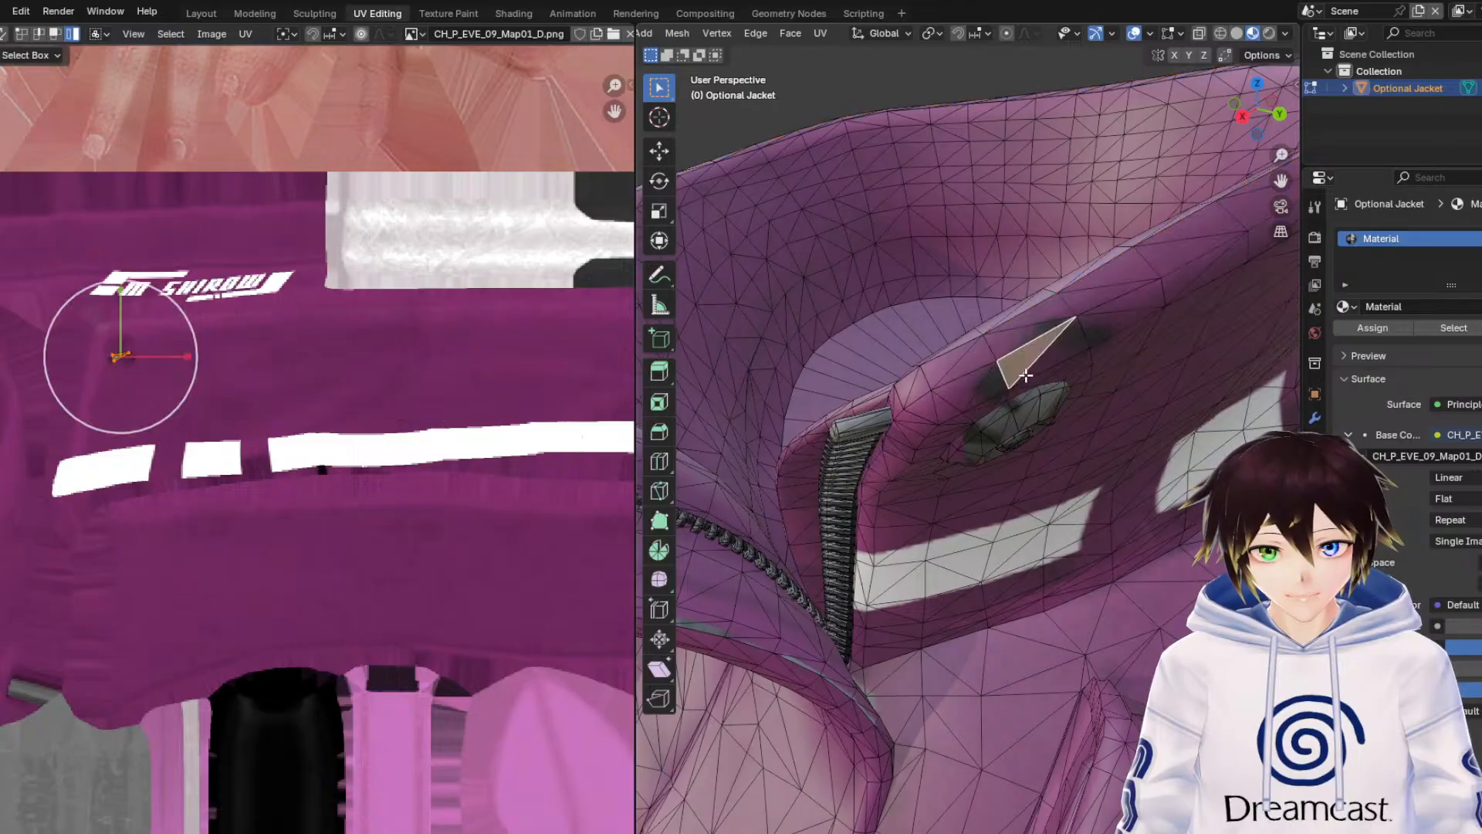
left_click(1039, 310, "shift")
left_click(1098, 335, "shift")
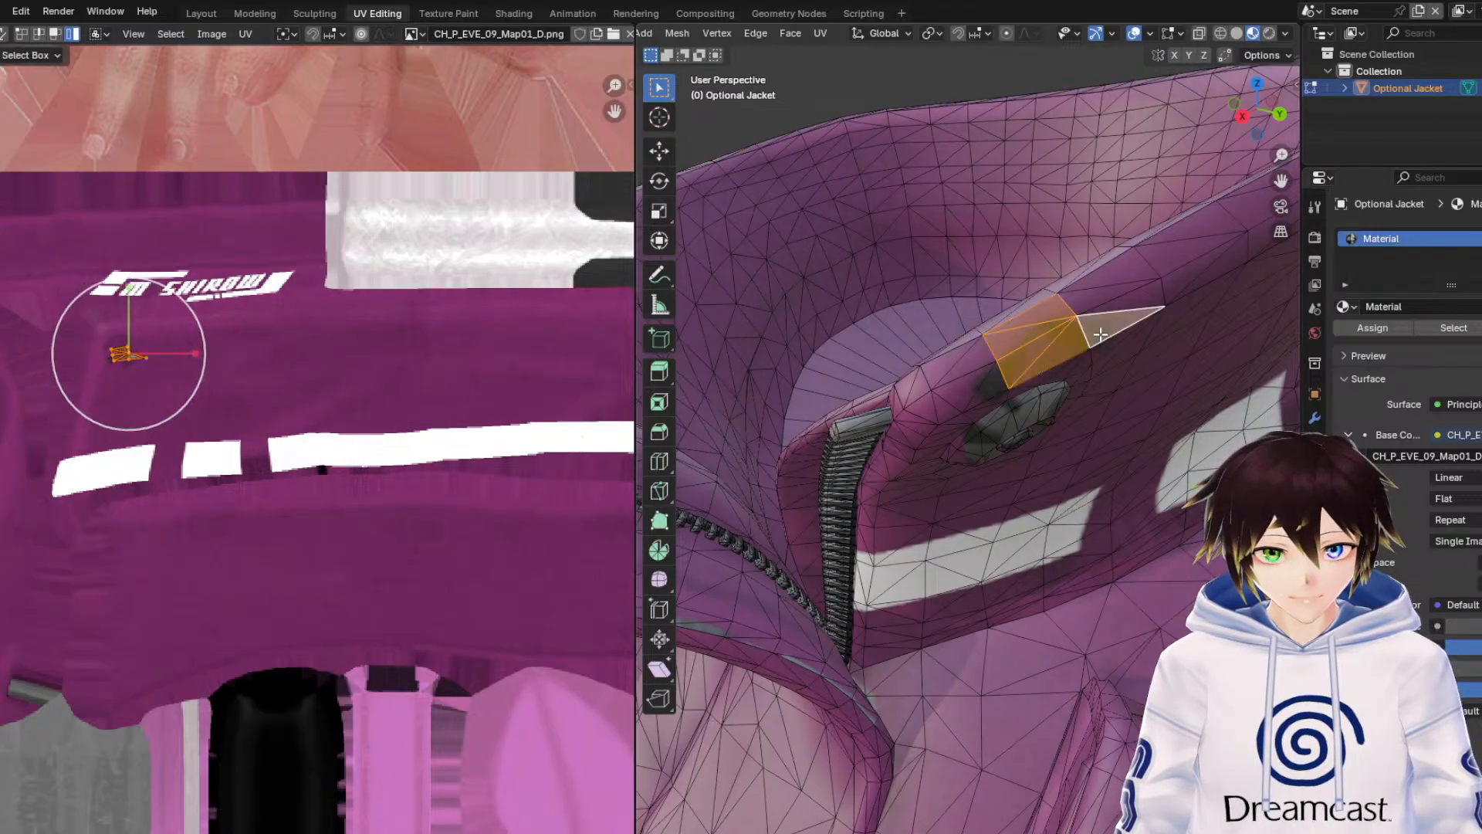
left_click(989, 384, "shift")
middle_click_drag(990, 384, 975, 364)
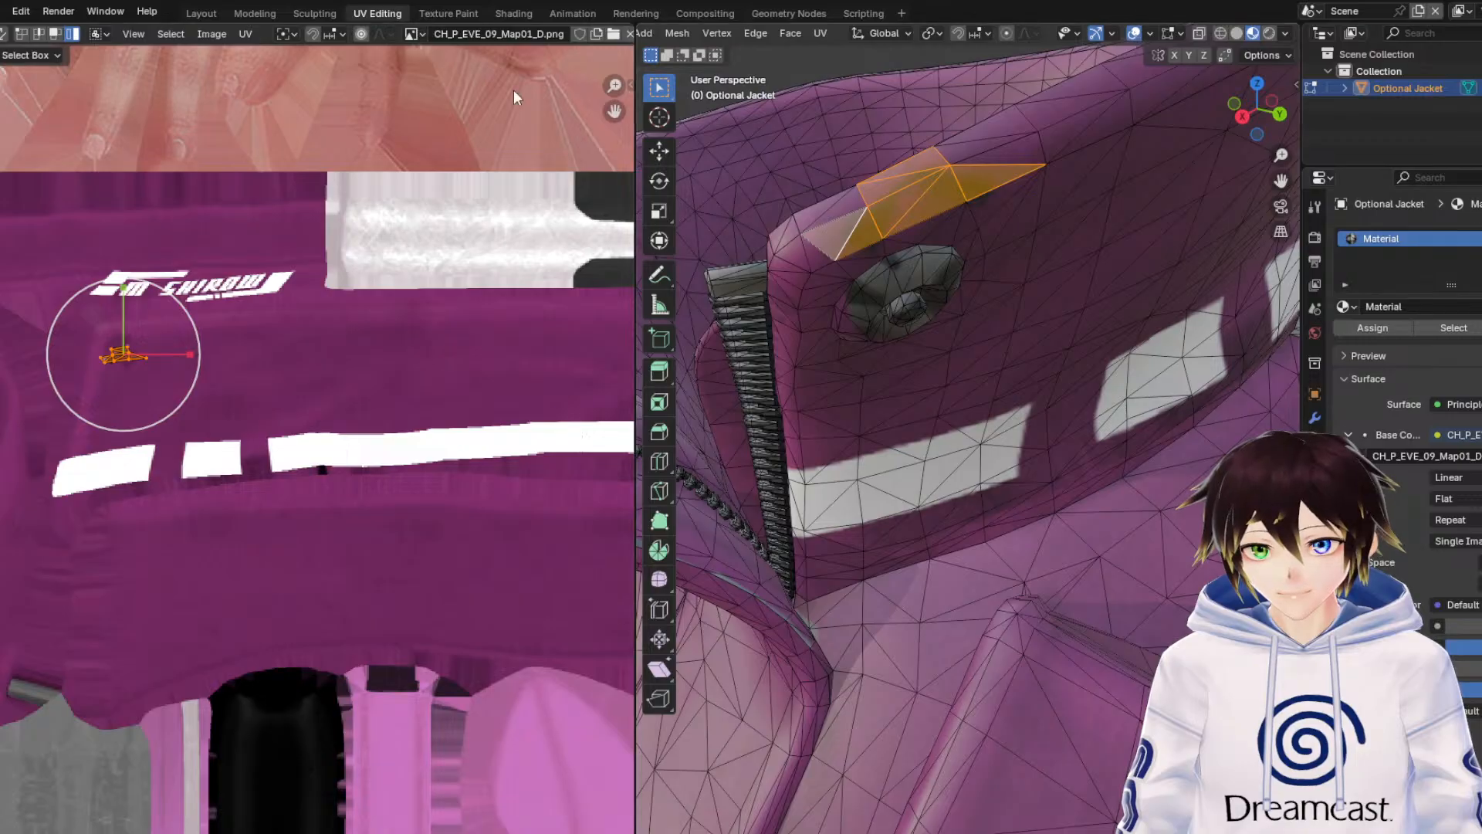
scroll(710, 43, "up", 3)
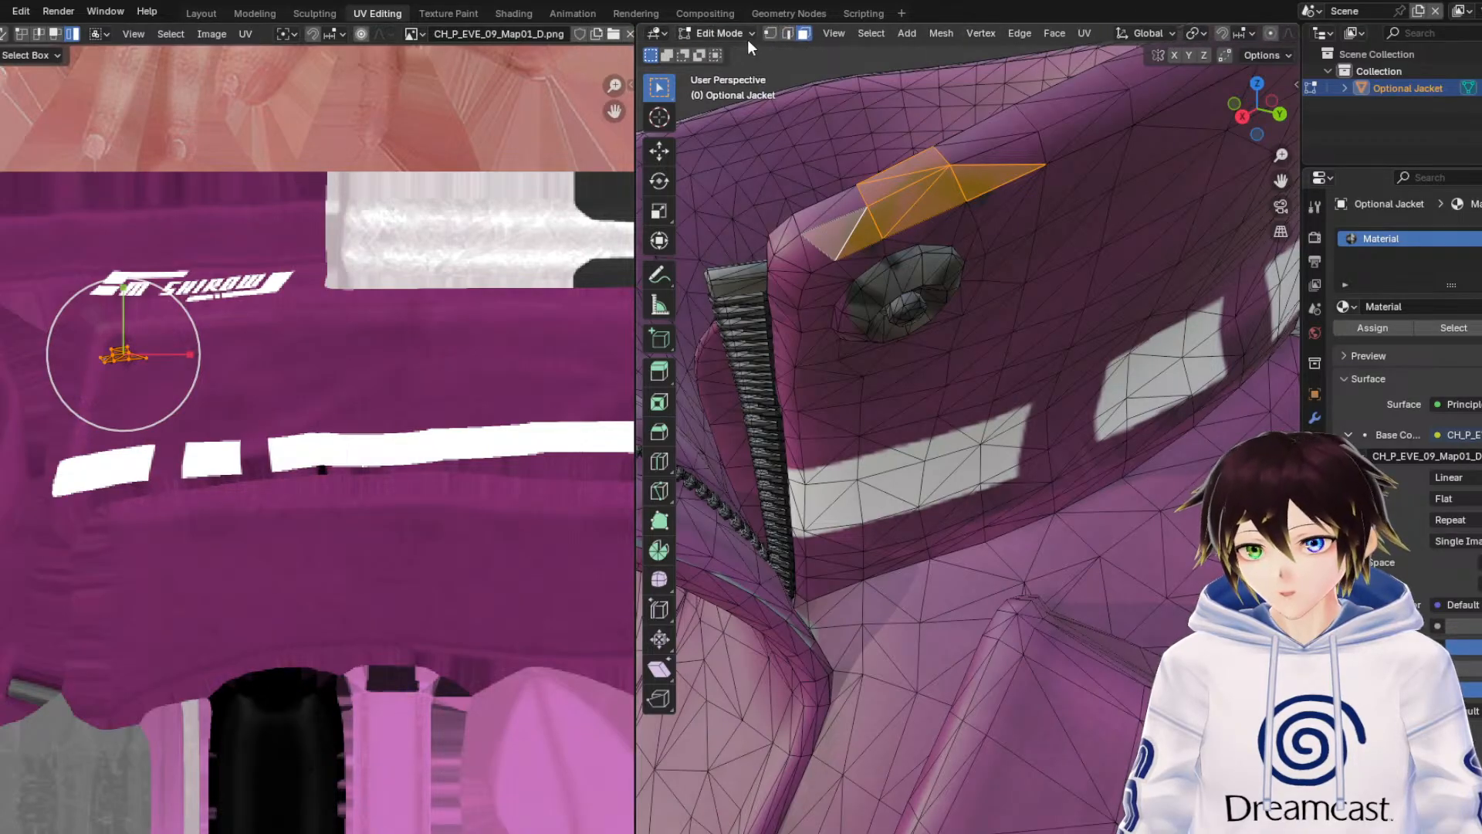
left_click(875, 244, "shift")
left_click(982, 202, "shift")
Move the selected faces' UVs about -0.0021 m in Y, off the dark texture mark, and view the collar without overlays.
scroll(133, 352, "up", 3)
middle_click_drag(122, 352, 599, 467)
scroll(444, 447, "up", 2)
scroll(476, 287, "up", 2)
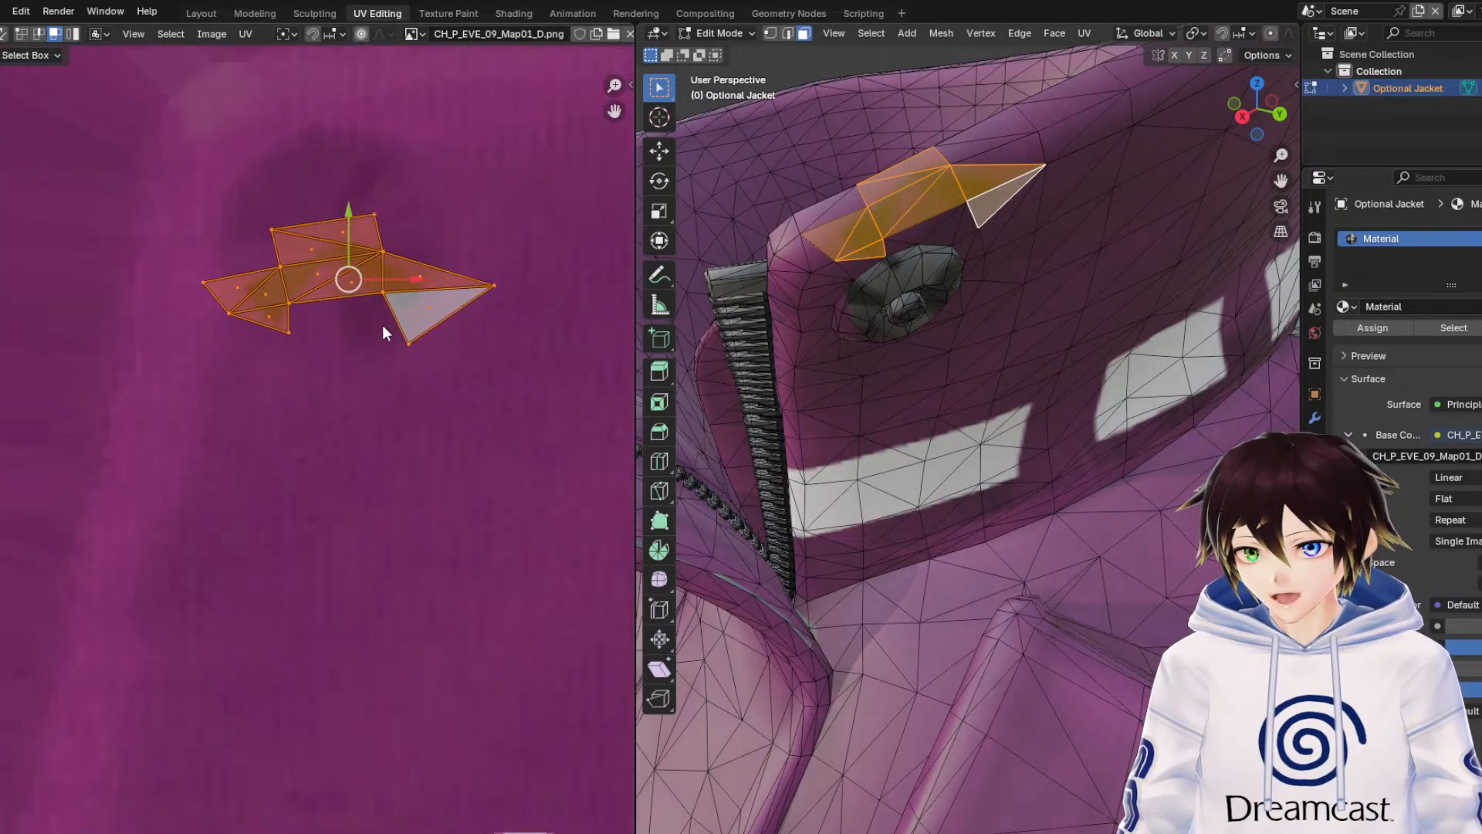
key("g")
left_click(352, 385)
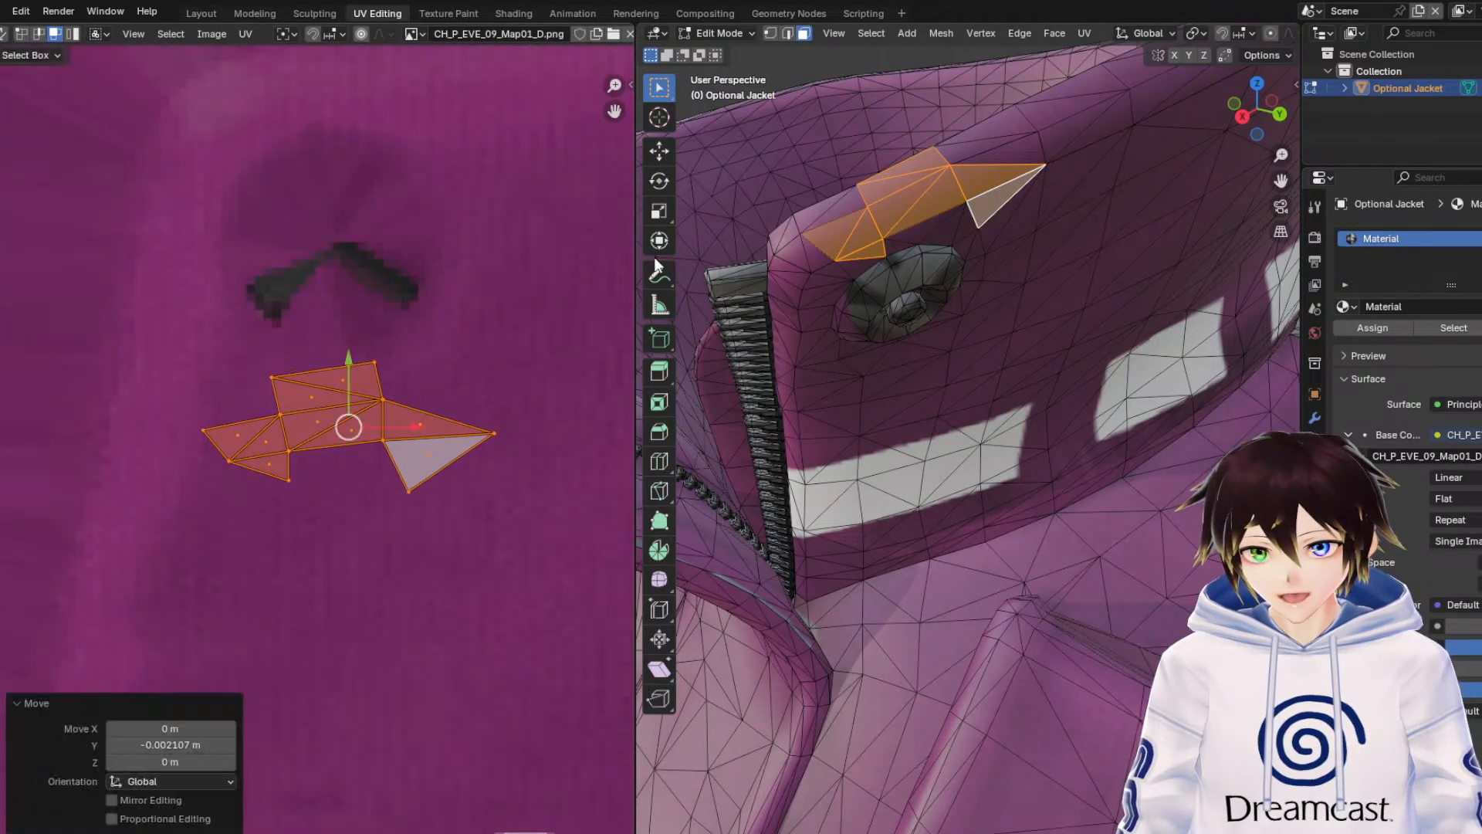
scroll(1175, 37, "down", 6)
scroll(1127, 155, "down", 5)
left_click(1138, 35)
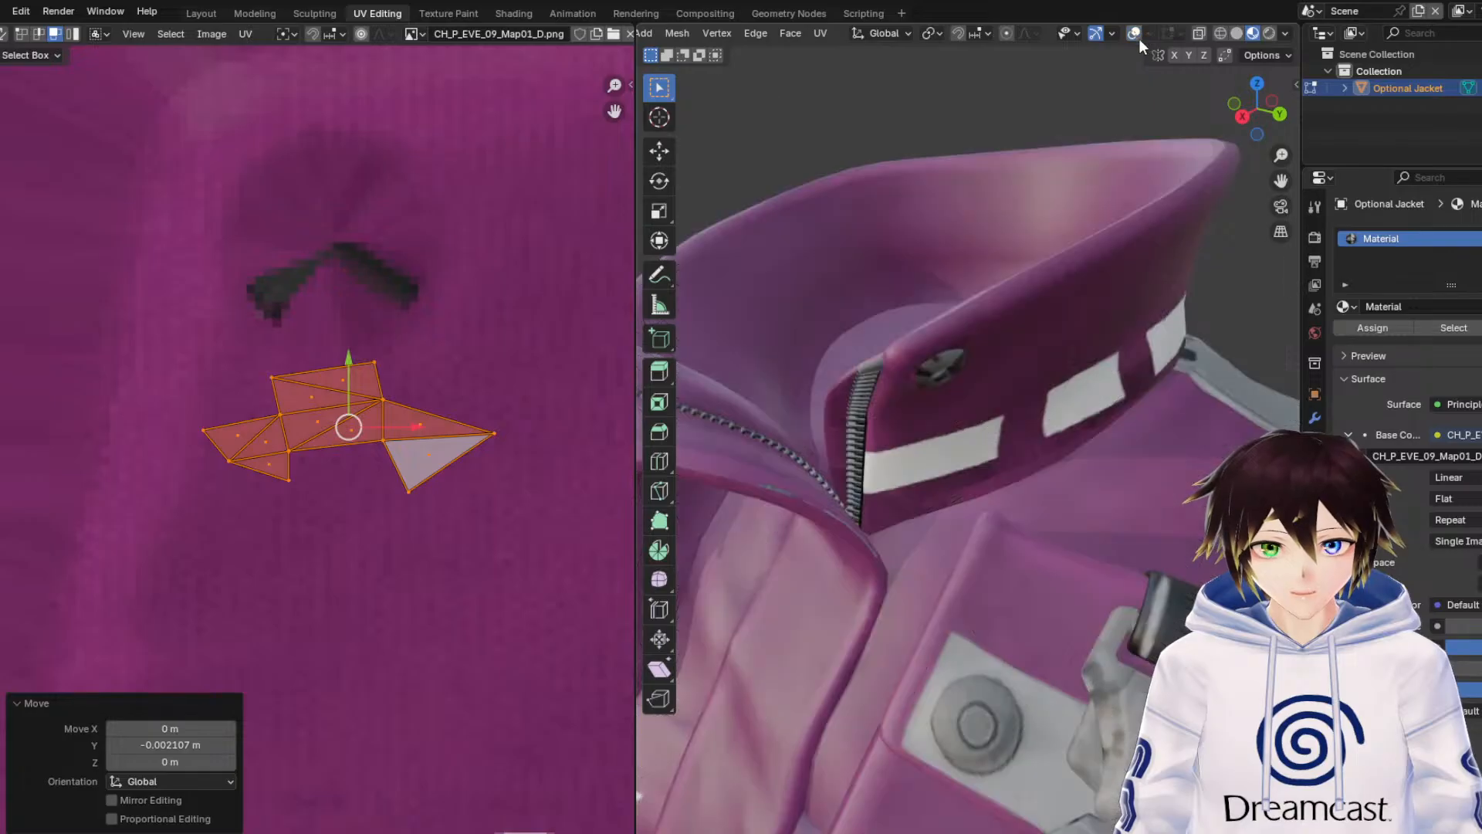
Move the selected collar faces' UVs about 0.0039 m in X and 0.0031 m in Y onto plain fabric, and show the overlays.
scroll(1027, 282, "up", 8)
scroll(1028, 283, "down", 8)
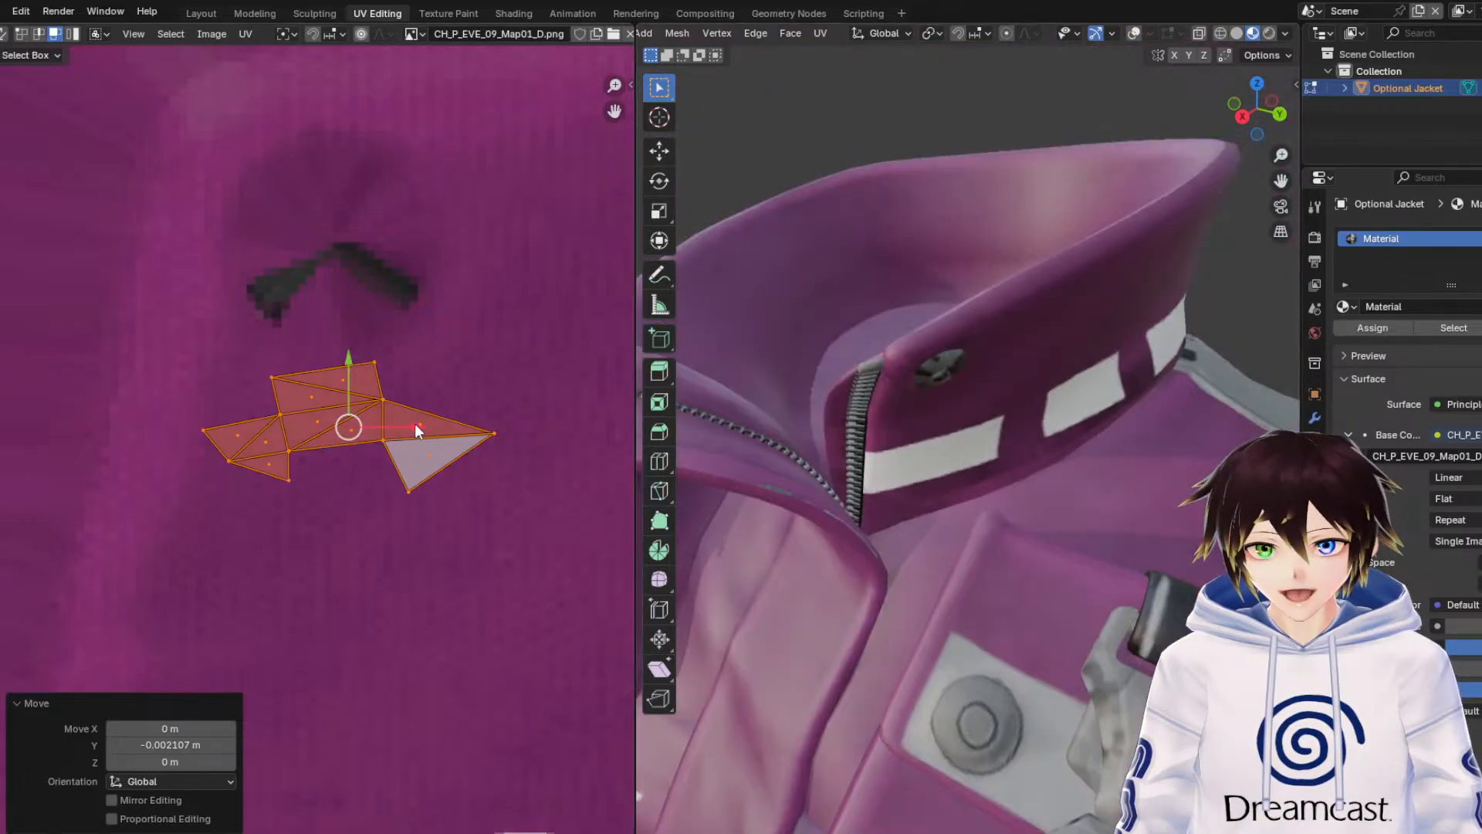
left_click_drag(352, 420, 626, 199)
left_click(1134, 34)
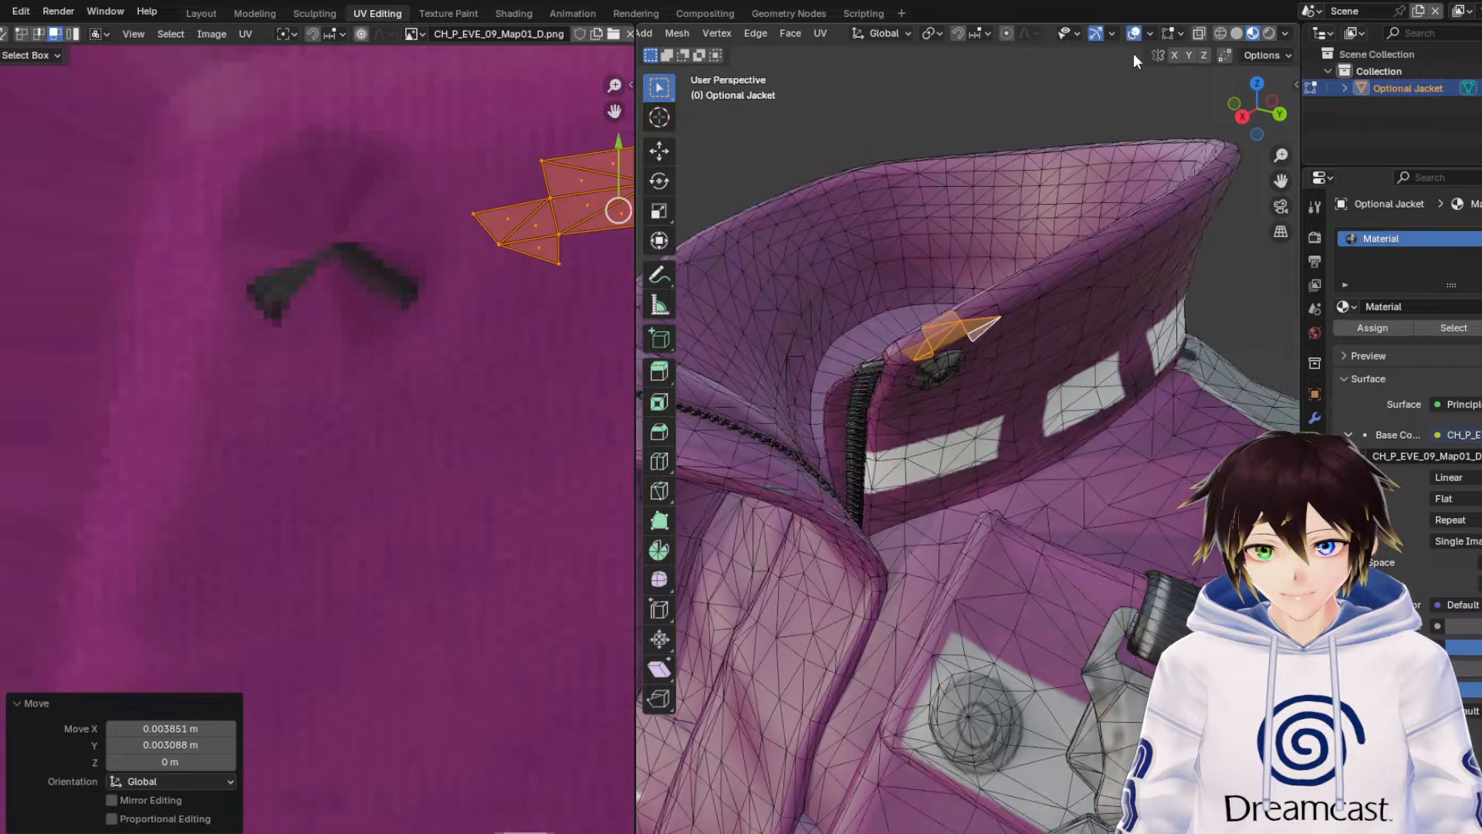
Check where single collar faces above and beside the round snap sit on the texture by selecting them.
scroll(1004, 265, "up", 5)
left_click(1023, 149)
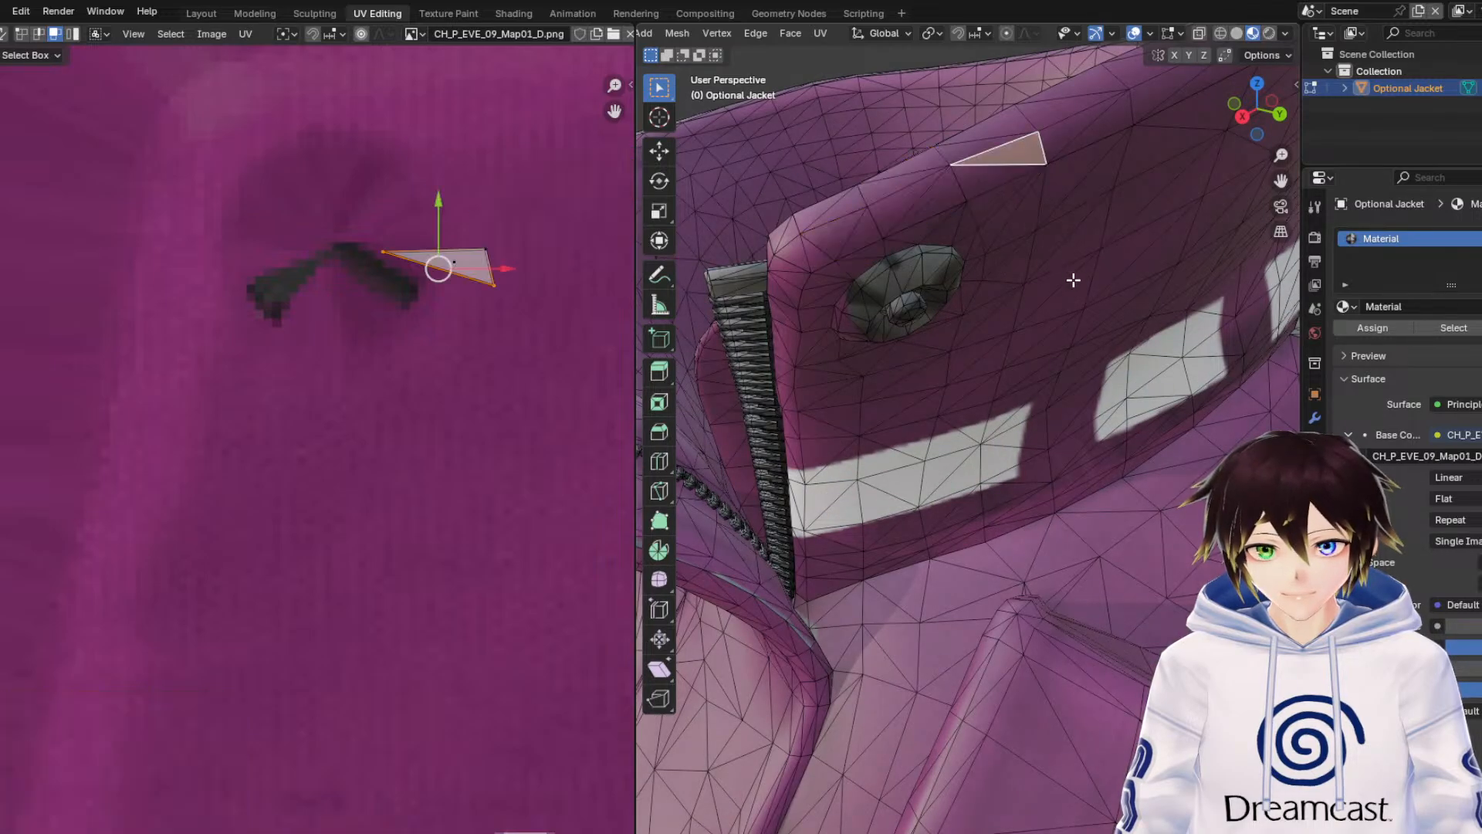
left_click(1061, 309)
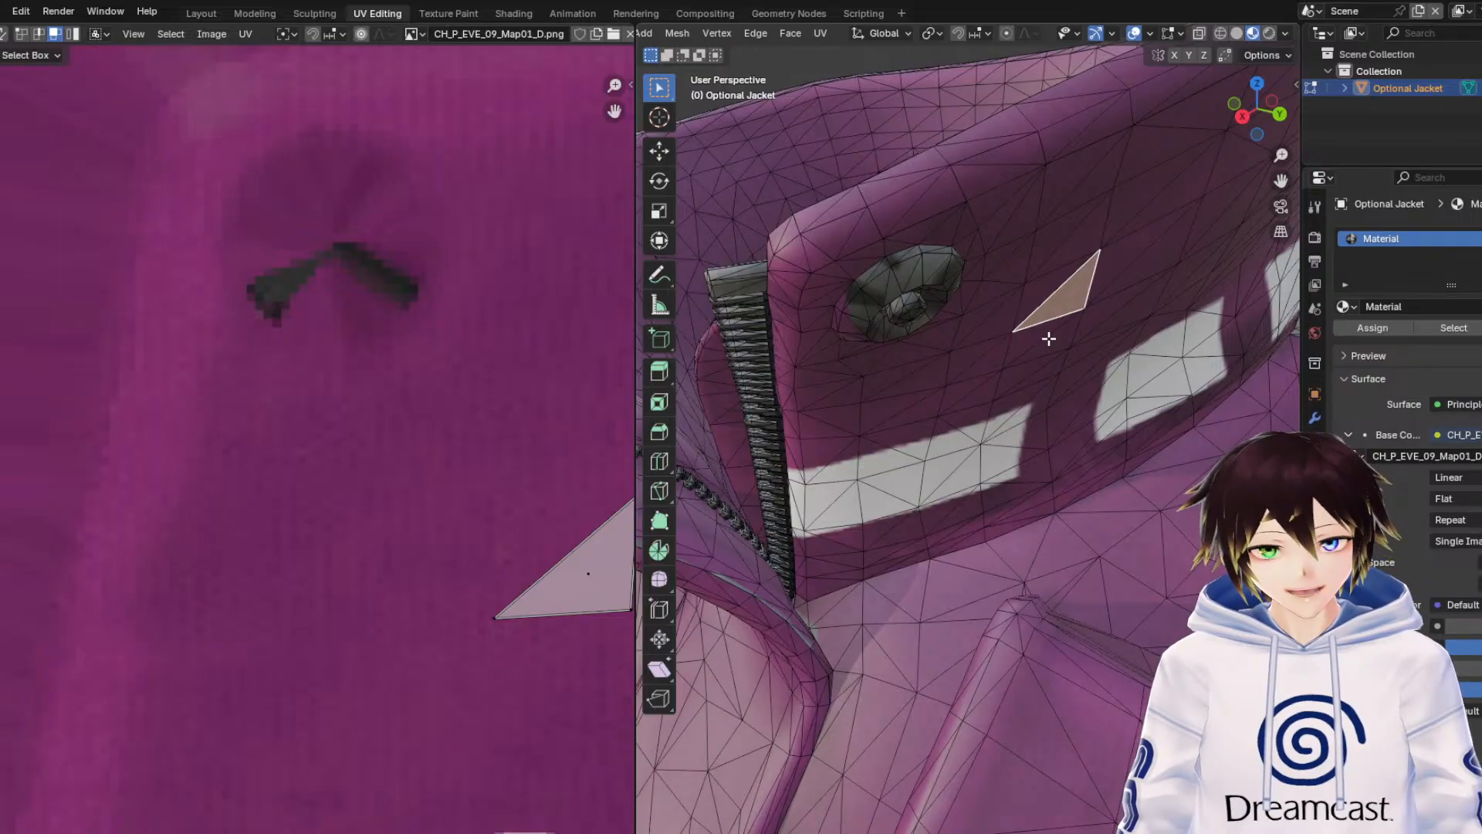
Select the round collar snap's central cap faces together with a first pair of faces on its surrounding disc.
left_click(899, 315)
left_click(917, 268, "ctrl")
key("ctrl+KP_Add")
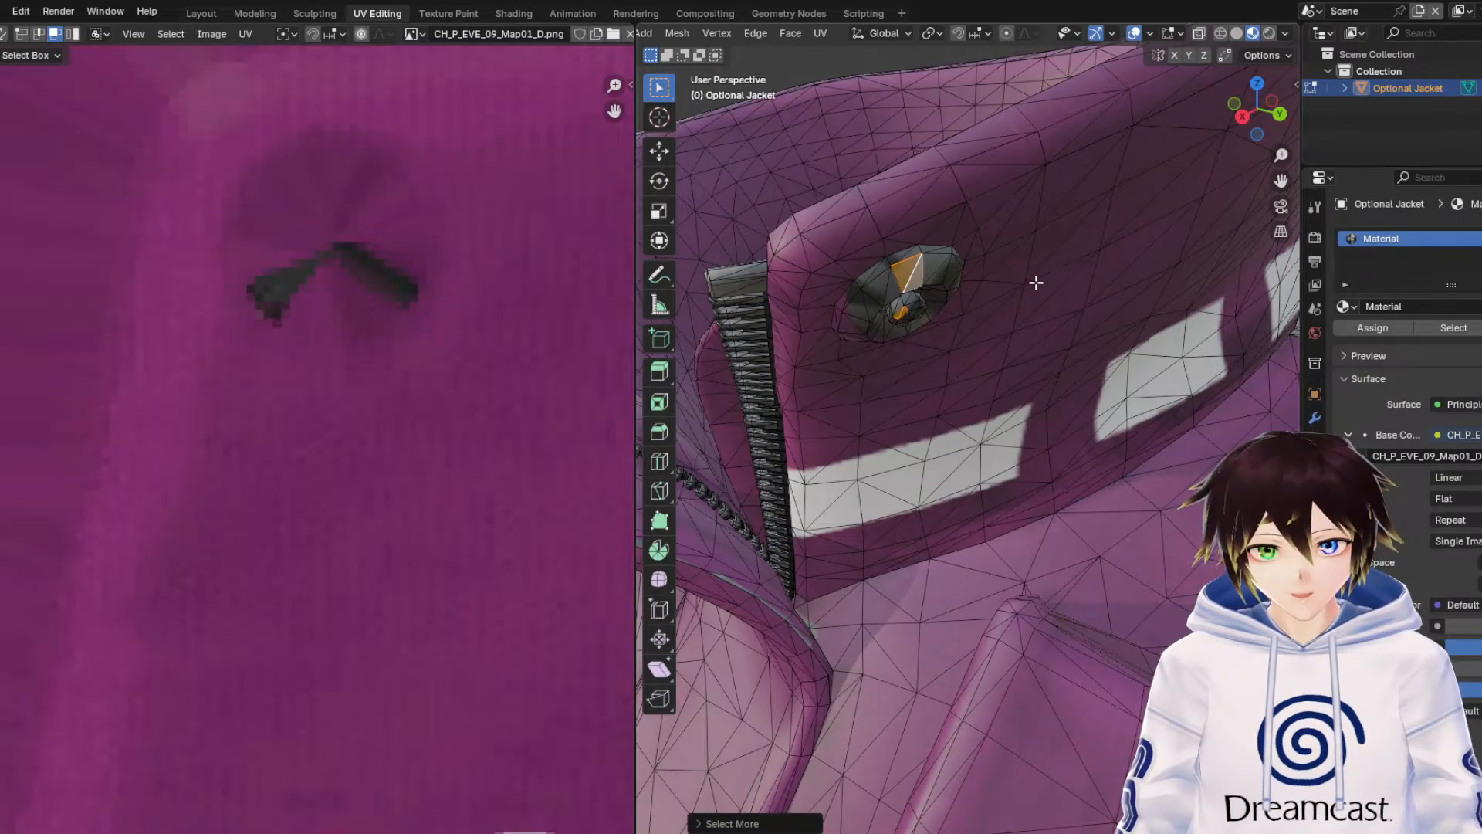
middle_click_drag(1014, 297, 1012, 285)
left_click(960, 142, "shift")
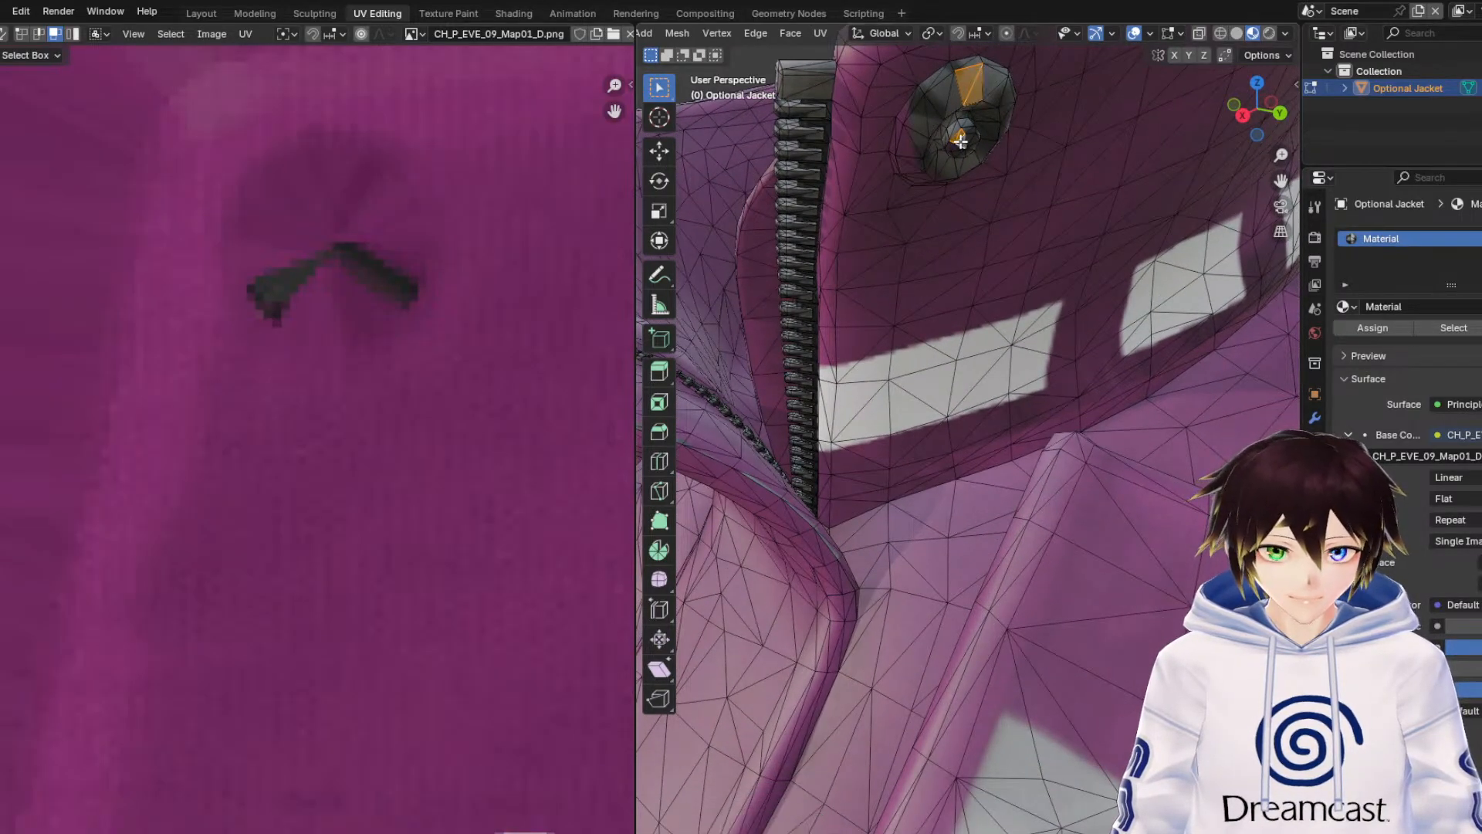
key("ctrl+KP_Add")
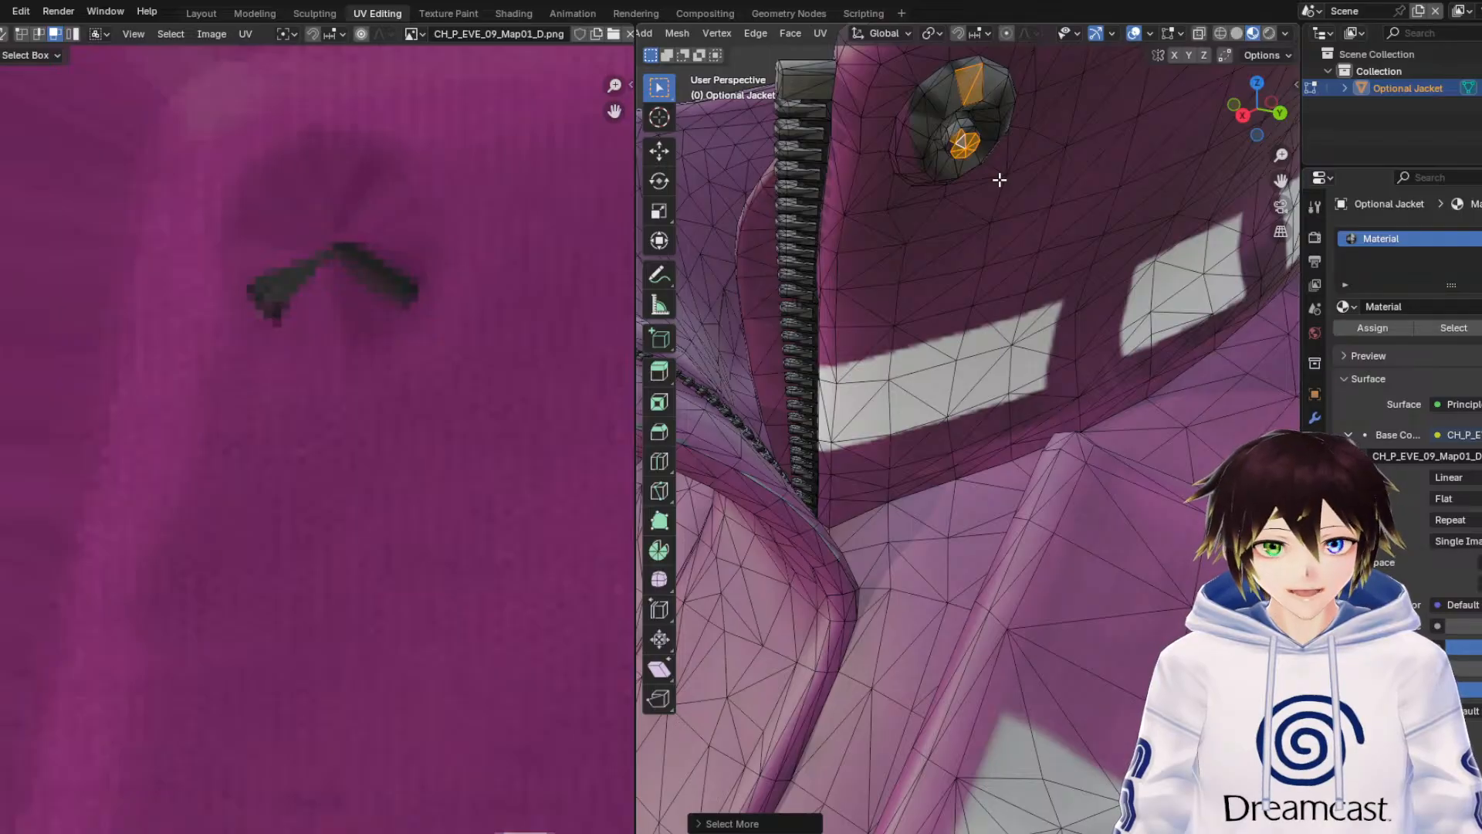
Extend the face selection along the zipper-side upper arc of the snap's disc, including its outer rim faces.
scroll(950, 33, "up", 5)
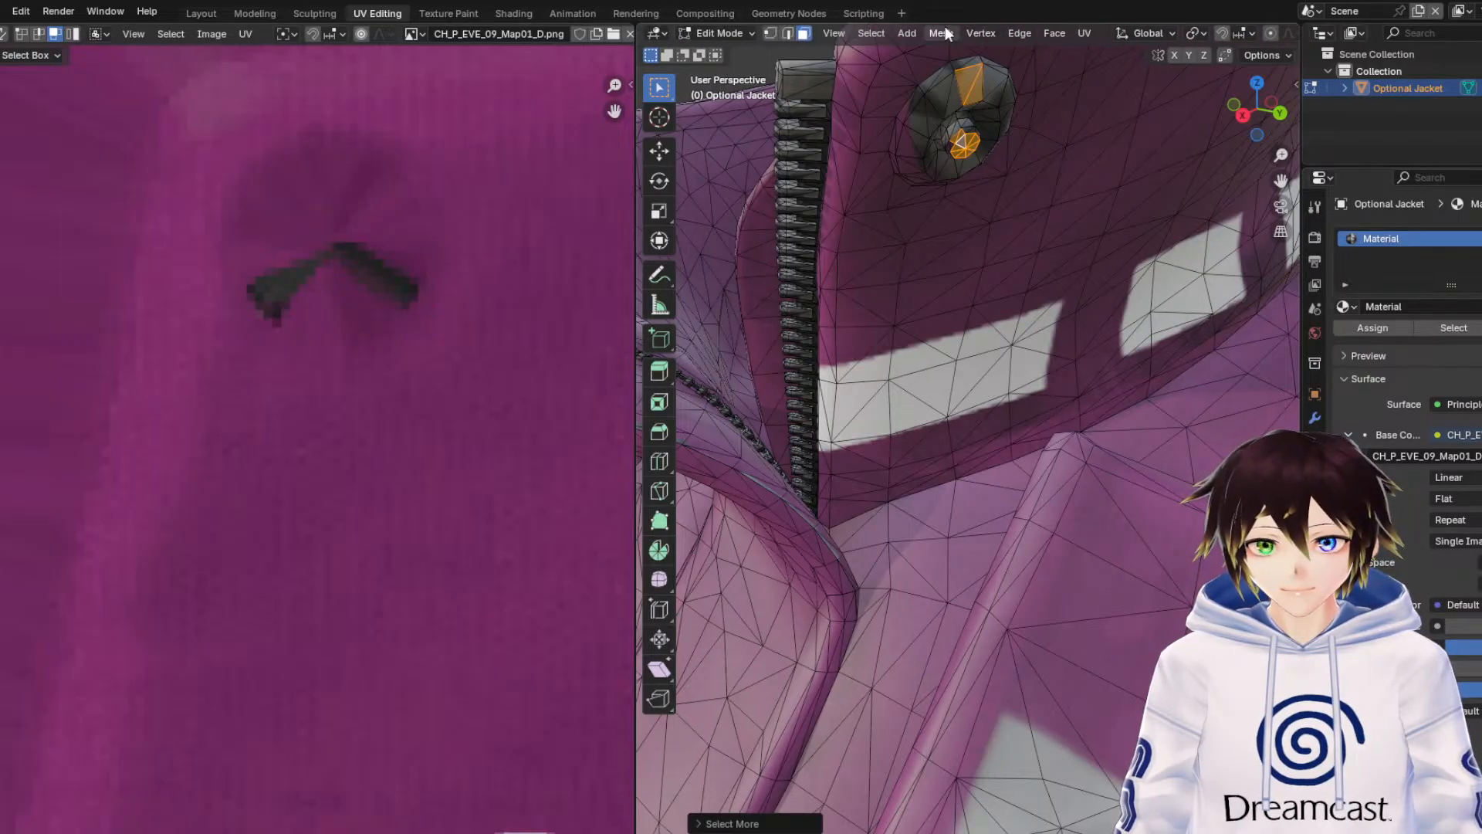
left_click(946, 102, "shift")
left_click(920, 133, "shift")
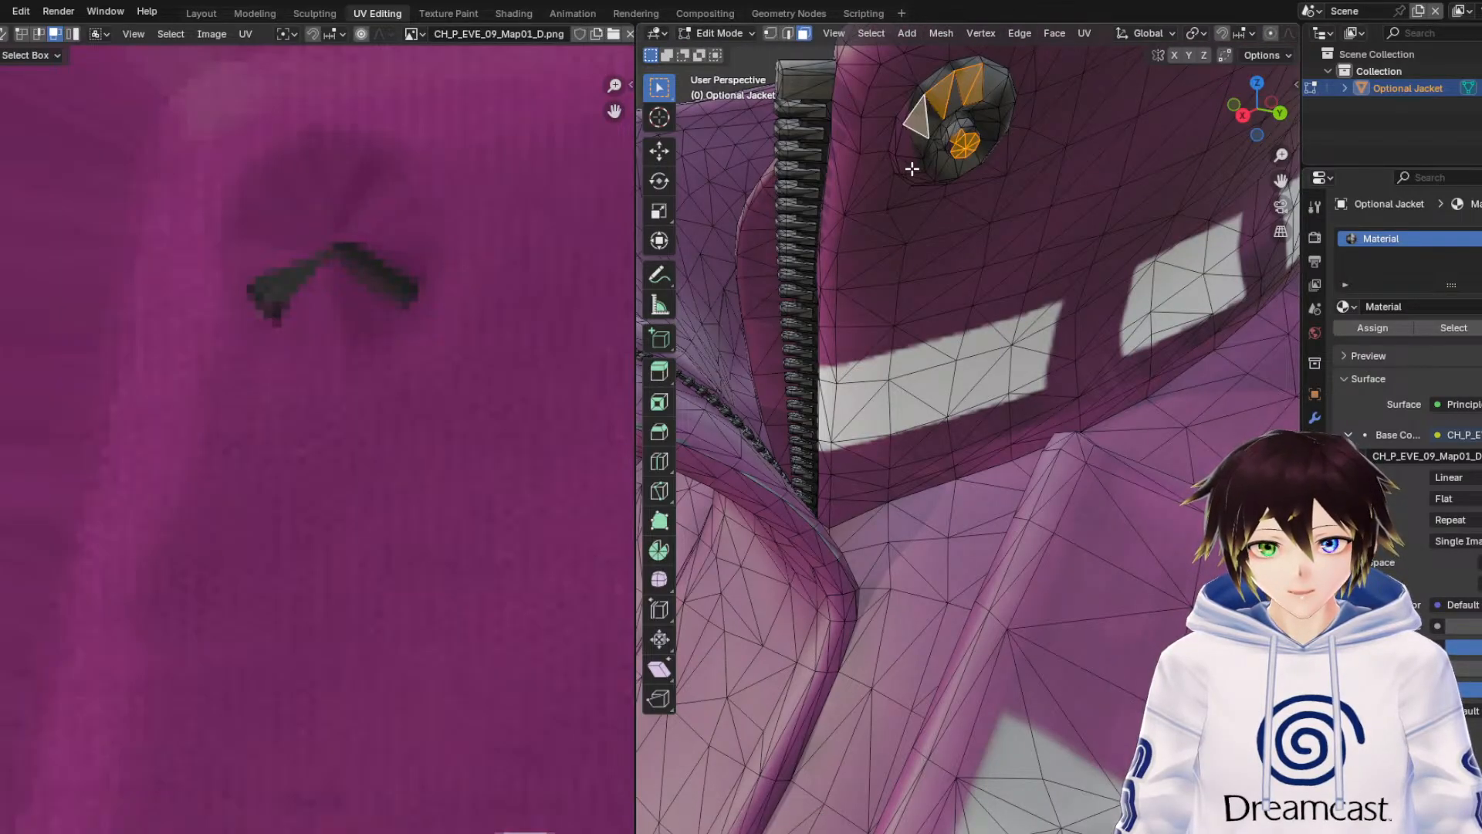
left_click(914, 159, "shift")
key("ctrl+KP_Add")
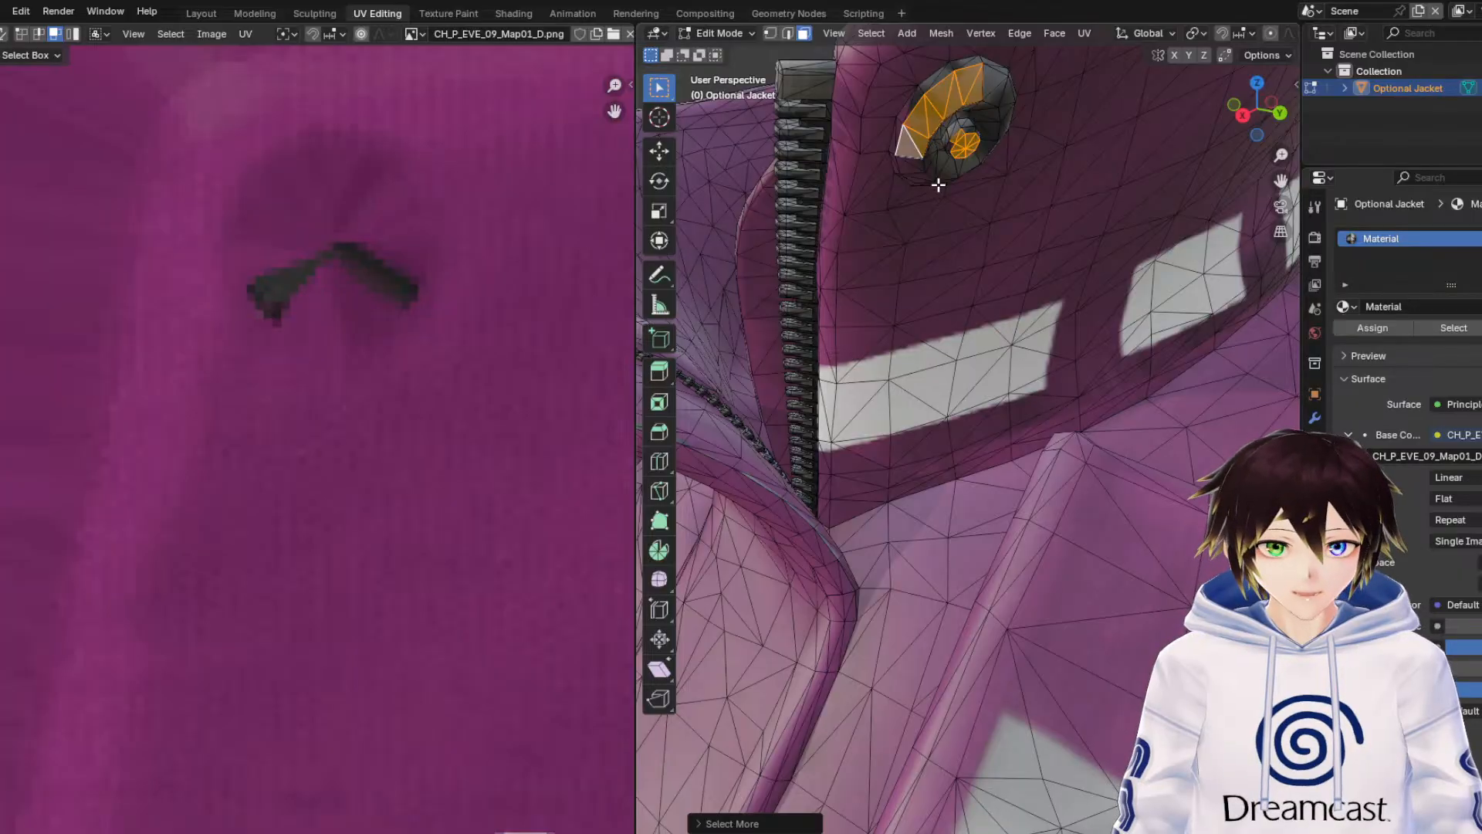
left_click(968, 61, "shift")
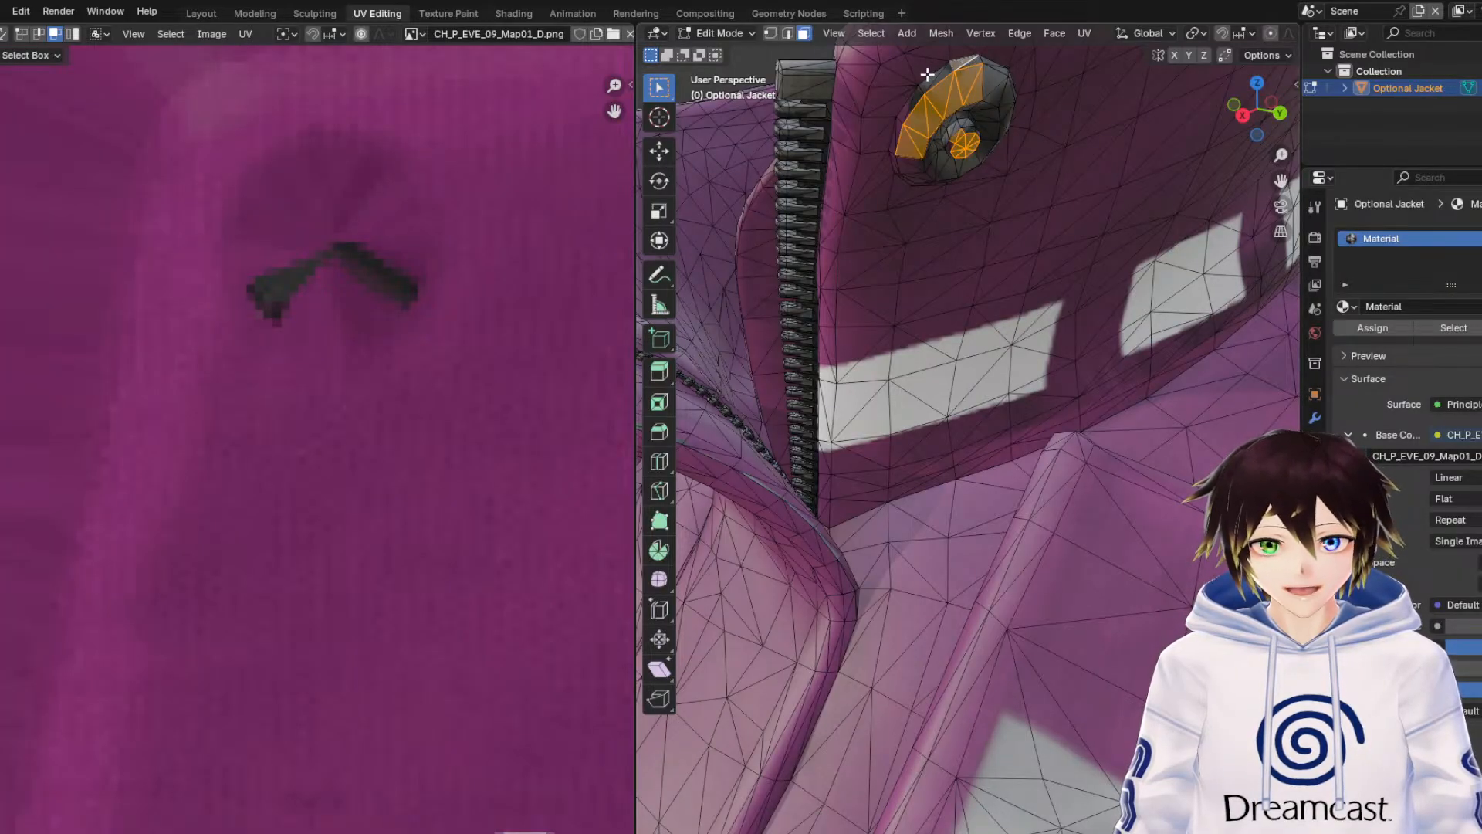
left_click(905, 138, "shift")
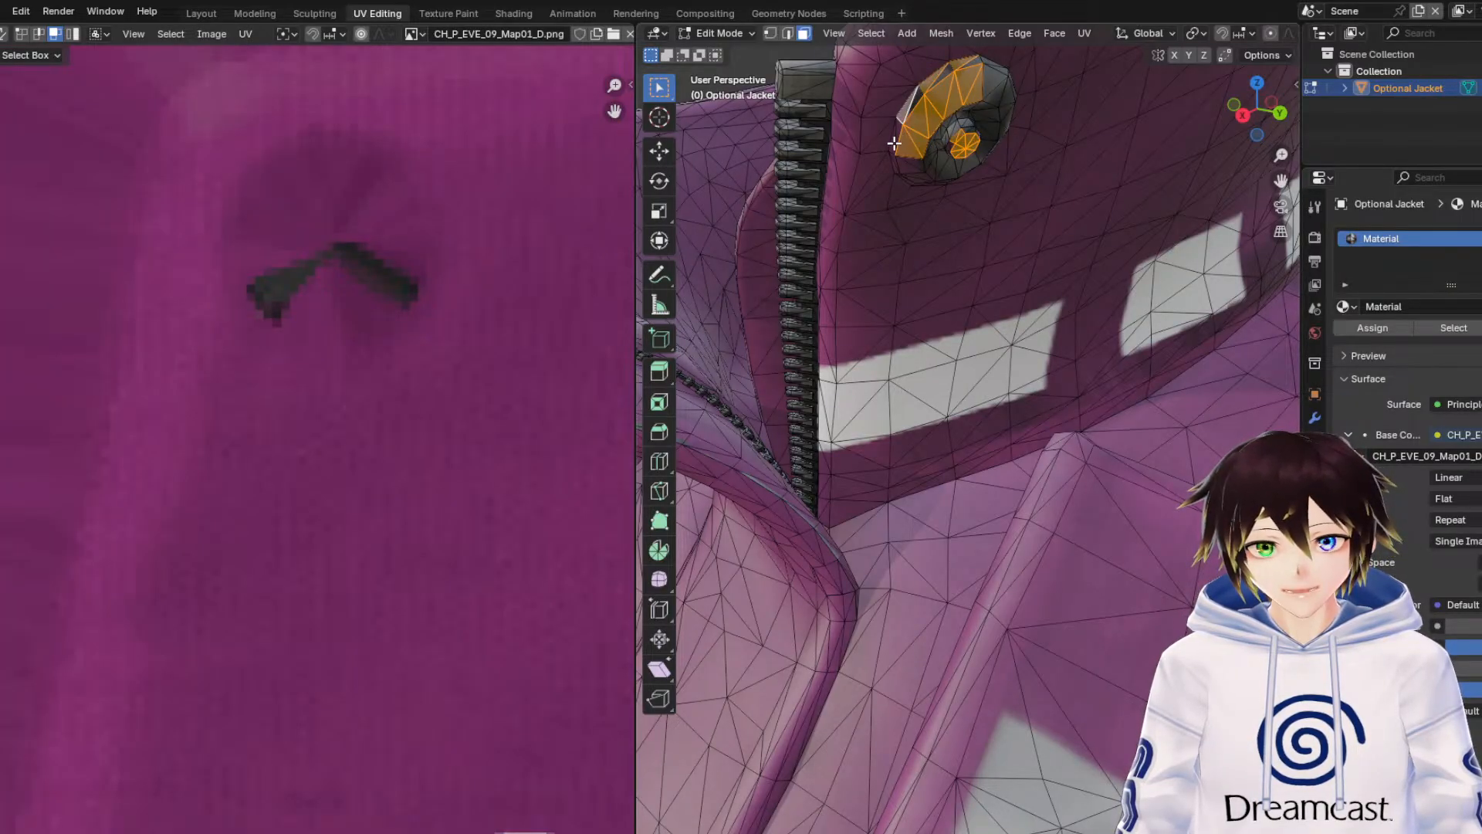
Add the faces of the upper arc and rim on the side of the snap away from the zipper, growing the selection.
middle_click_drag(897, 172, 963, 355)
left_click(974, 374, "shift")
left_click(971, 356, "shift")
middle_click_drag(827, 374, 830, 373)
left_click(772, 314, "shift")
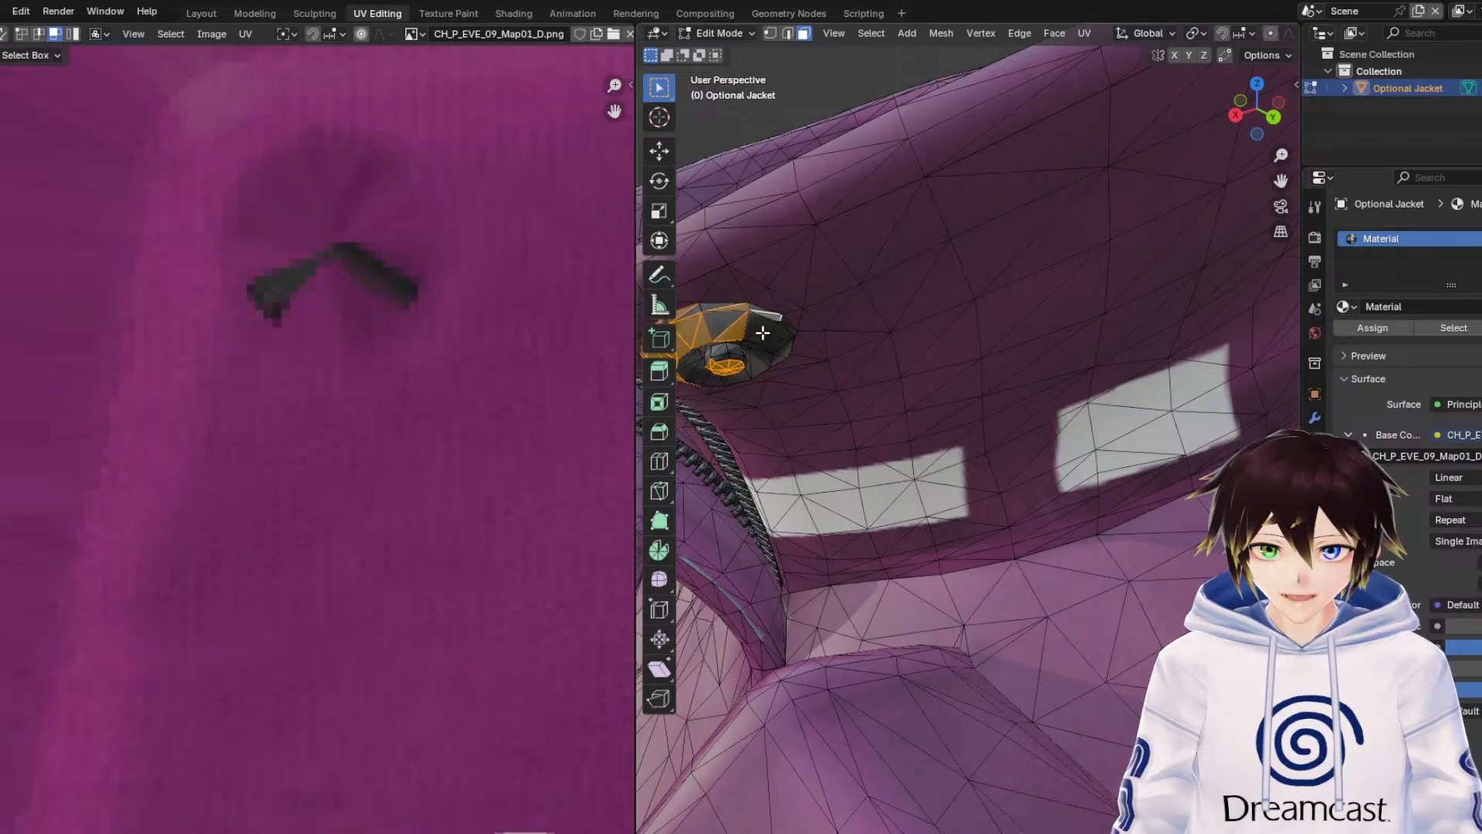
left_click(763, 332, "shift")
left_click(775, 337, "shift")
left_click(787, 330, "shift")
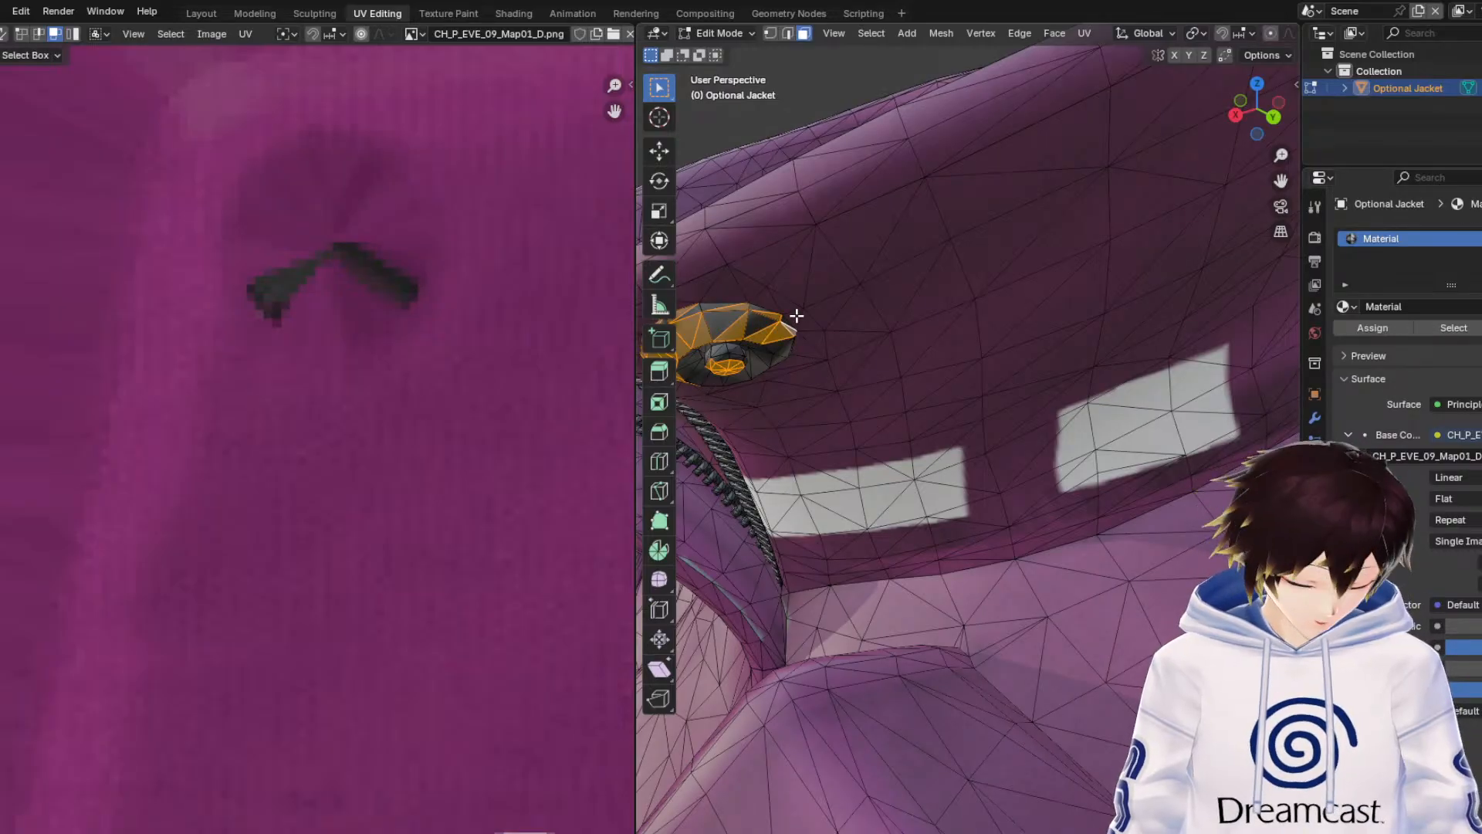
key("ctrl+KP_Add")
Add the disc face at the snap's lower zipper-side edge to the selection.
middle_click_drag(763, 301, 791, 298)
scroll(795, 297, "down", 7)
middle_click_drag(1006, 396, 1020, 301)
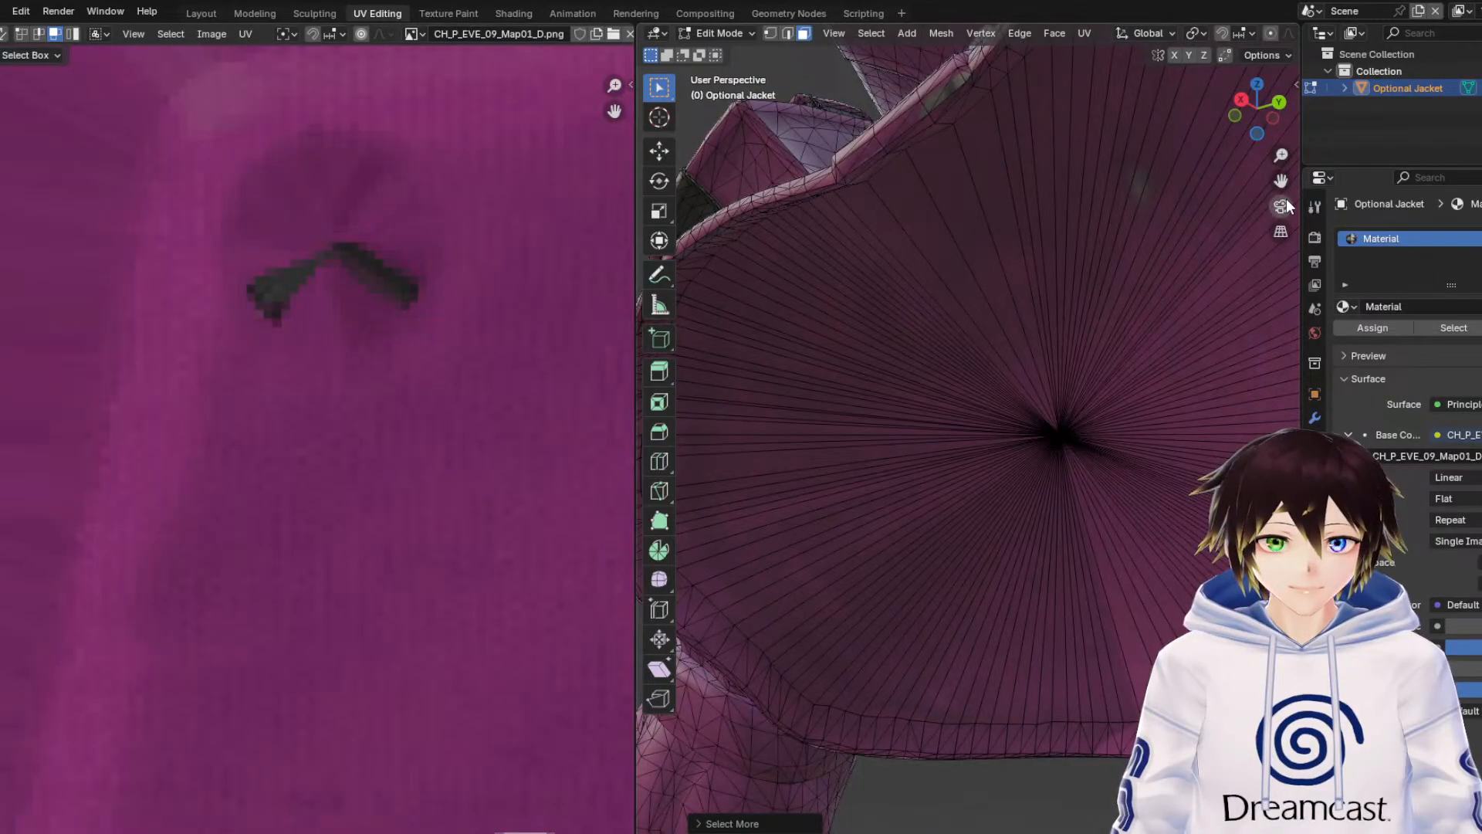
left_click_drag(1288, 184, 1279, 718)
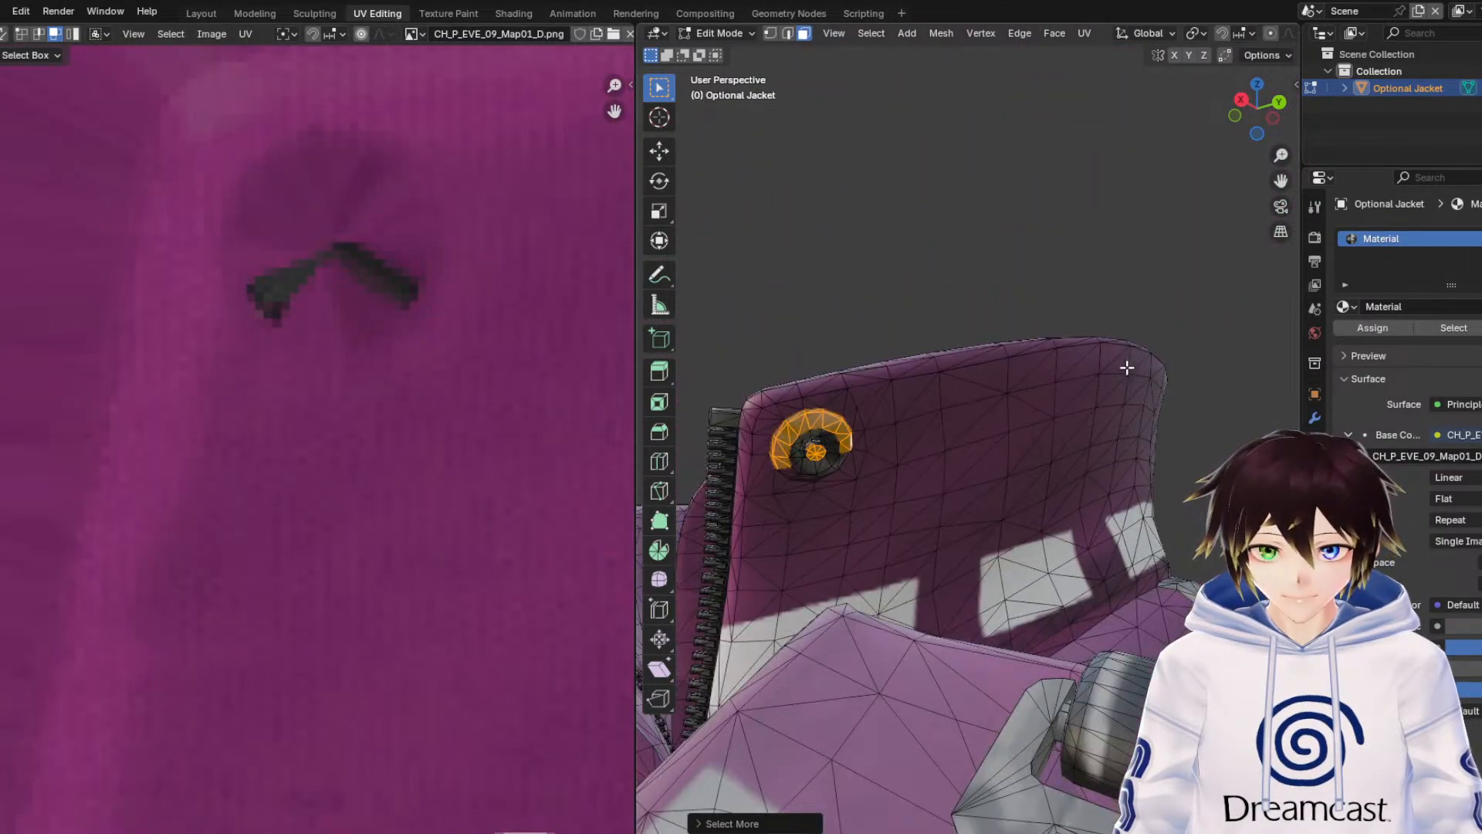
scroll(1045, 410, "up", 10)
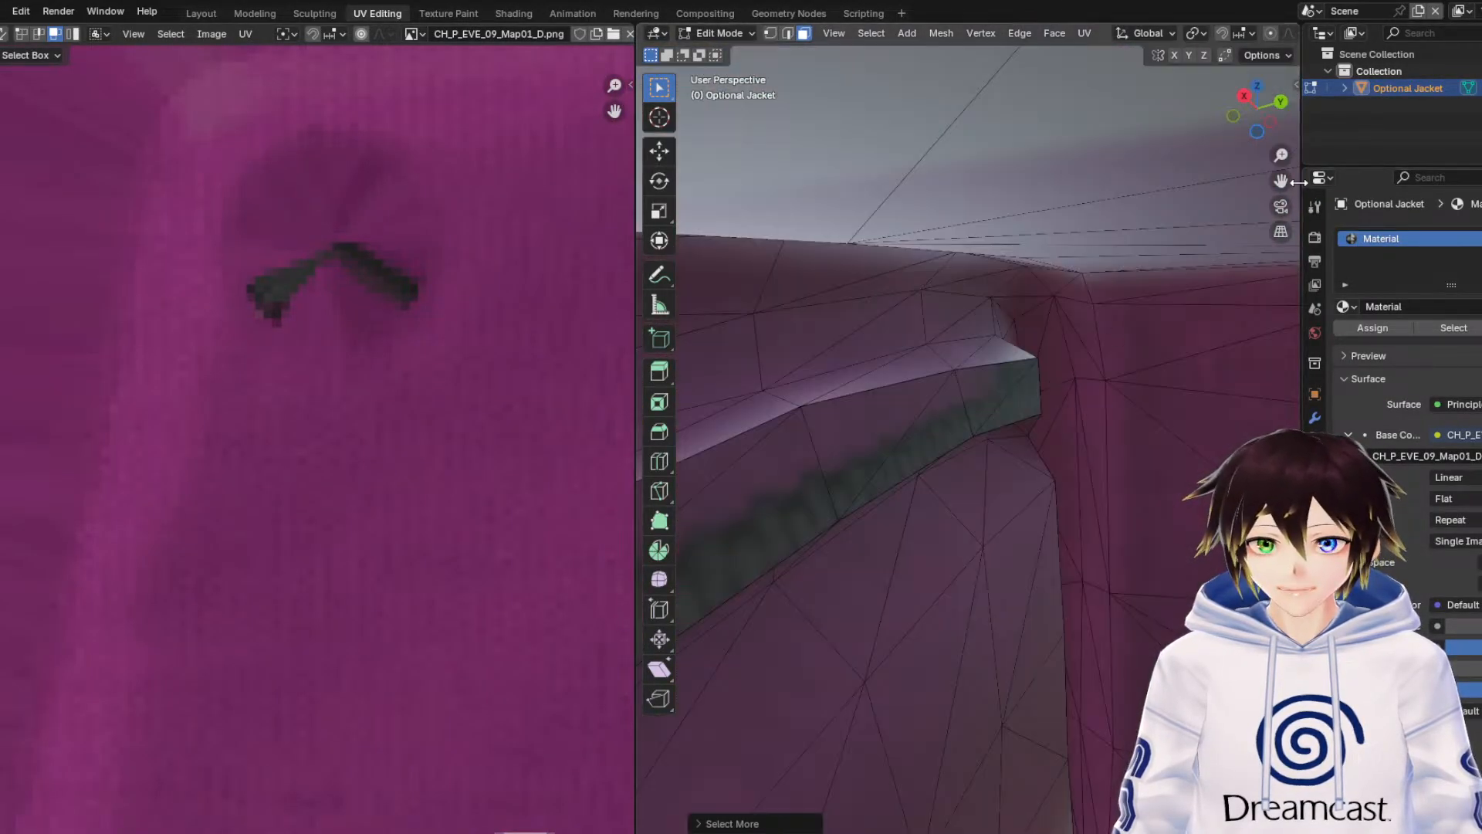
scroll(1285, 182, "down", 9)
left_click_drag(1283, 182, 1286, 88)
left_click(896, 381, "shift")
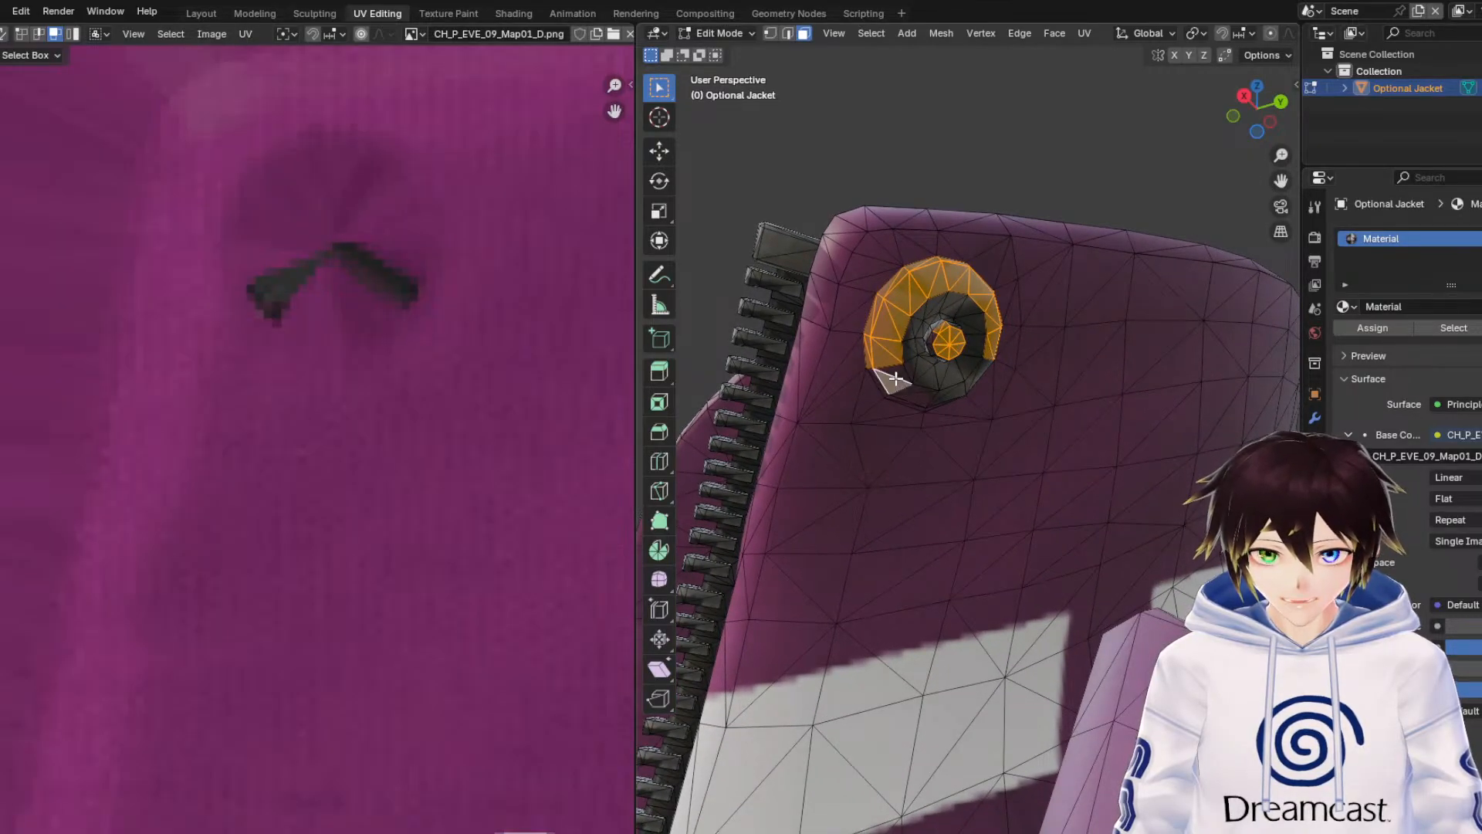
Add the inner ring of disc faces around the snap's central cap and grow the selection to fill the gaps between them.
left_click(954, 311, "shift")
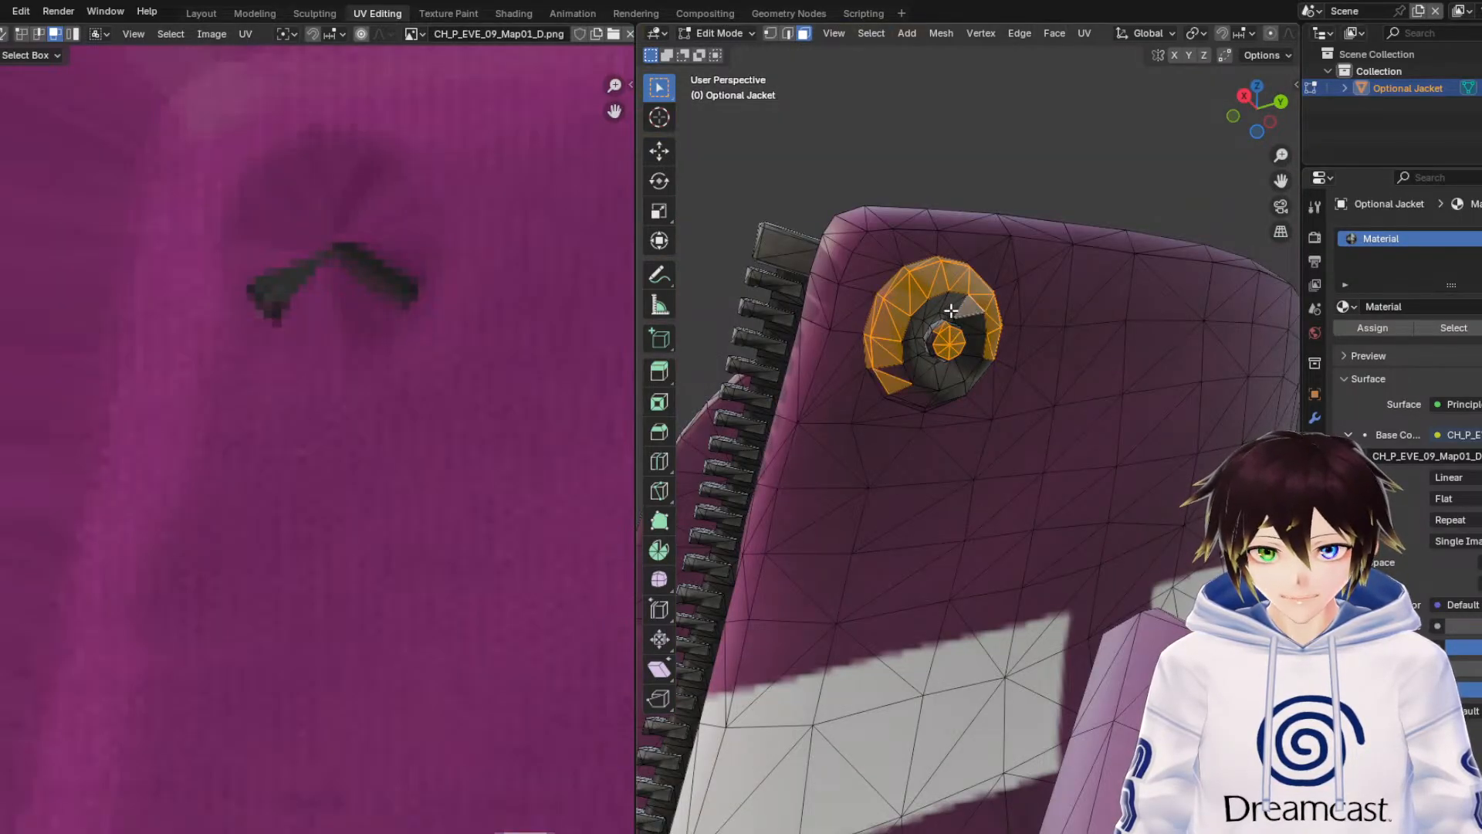
left_click(925, 313, "shift")
left_click(912, 327, "shift")
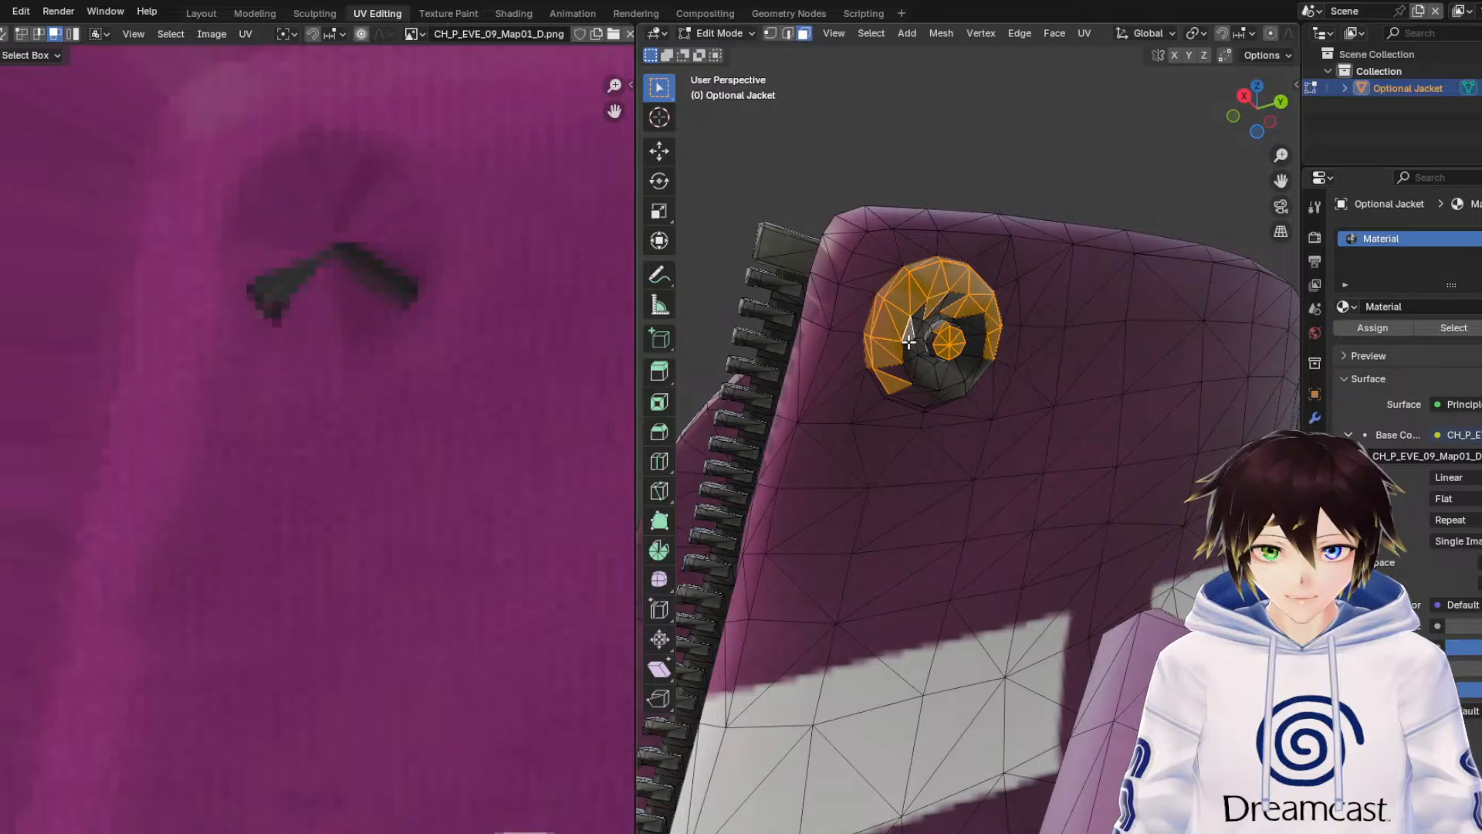
left_click(912, 363, "shift")
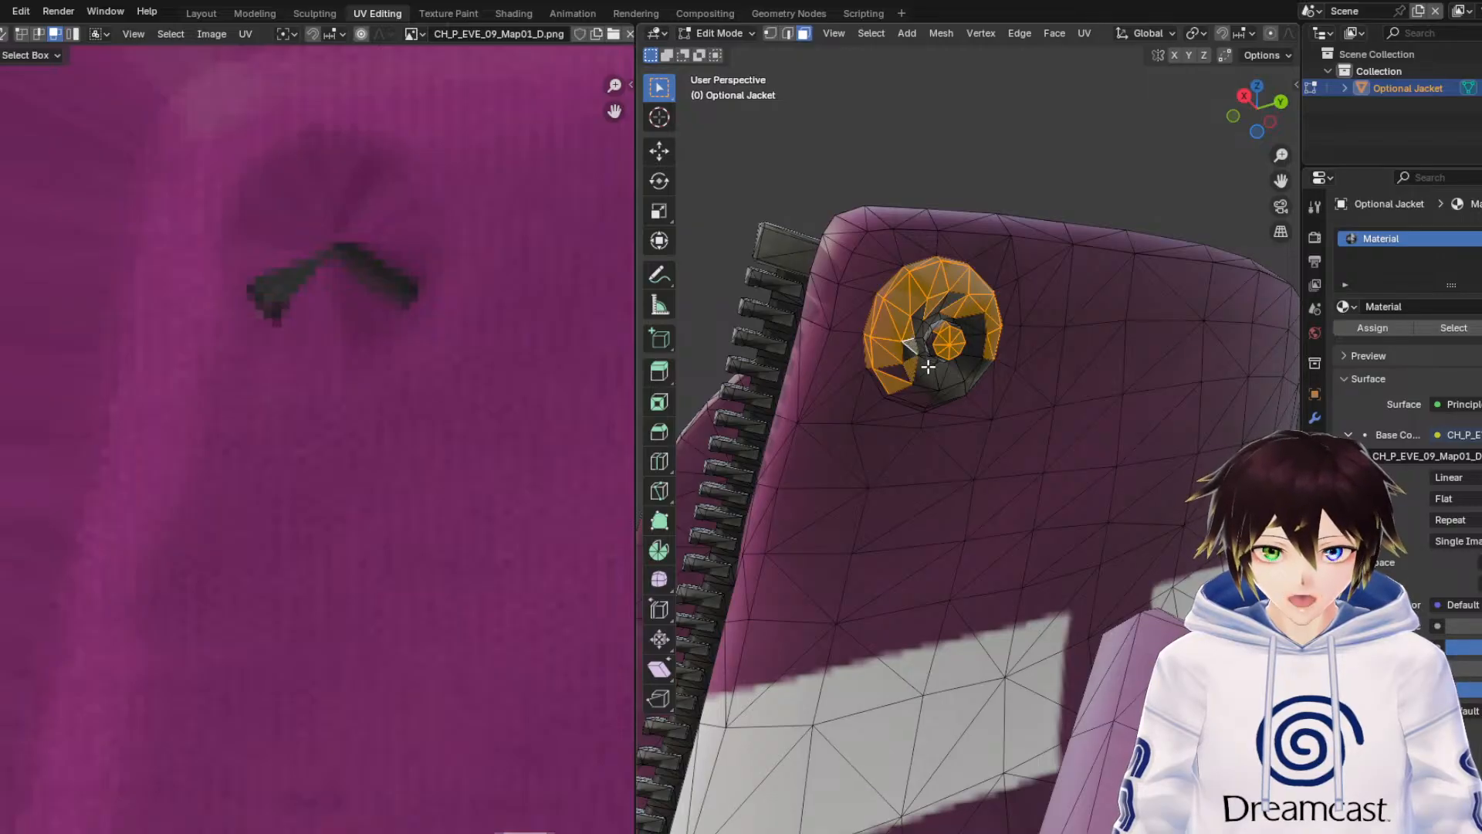
left_click(950, 377, "shift")
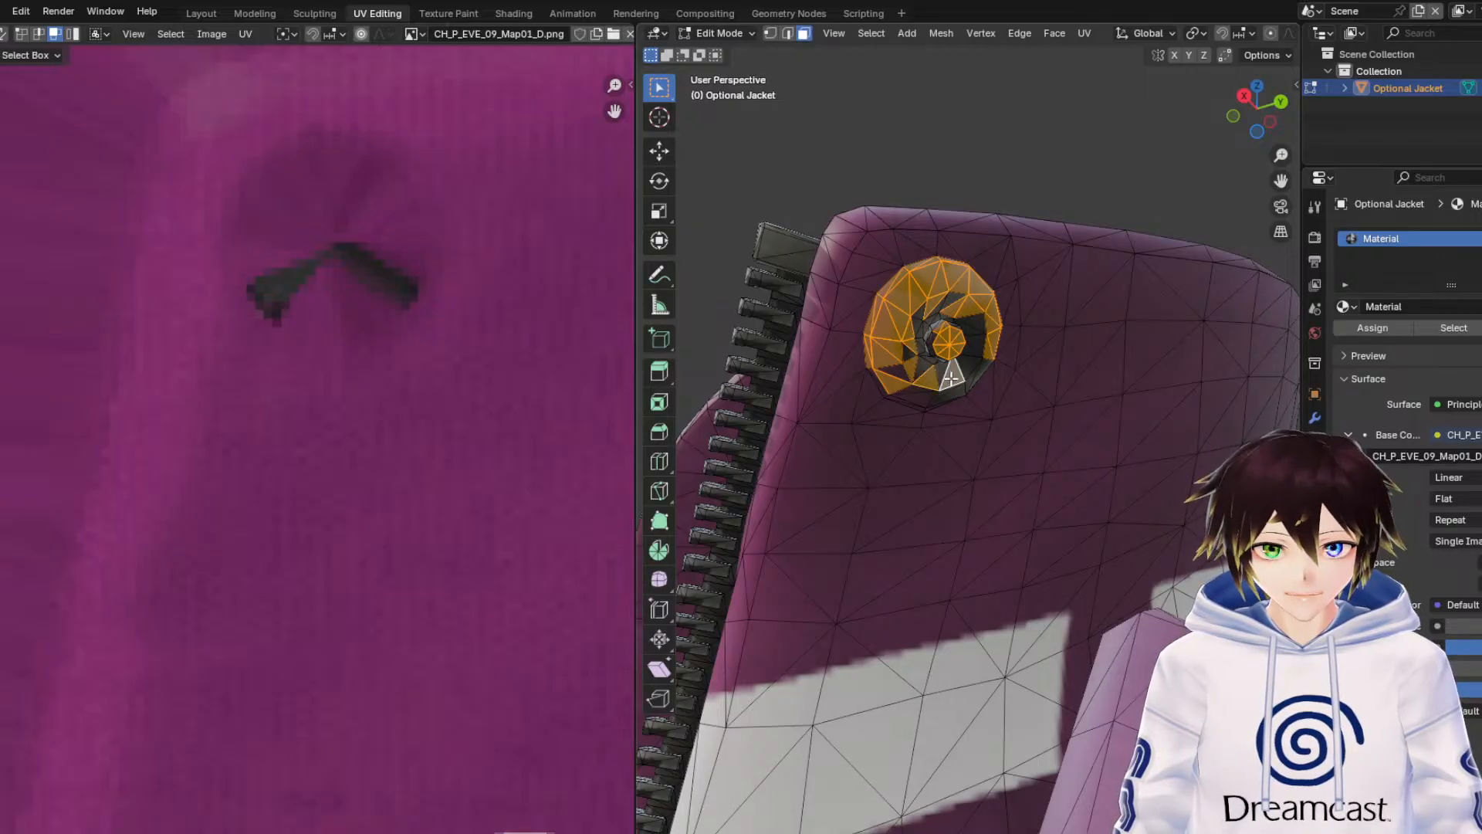
left_click(972, 346, "shift")
left_click(968, 328, "shift")
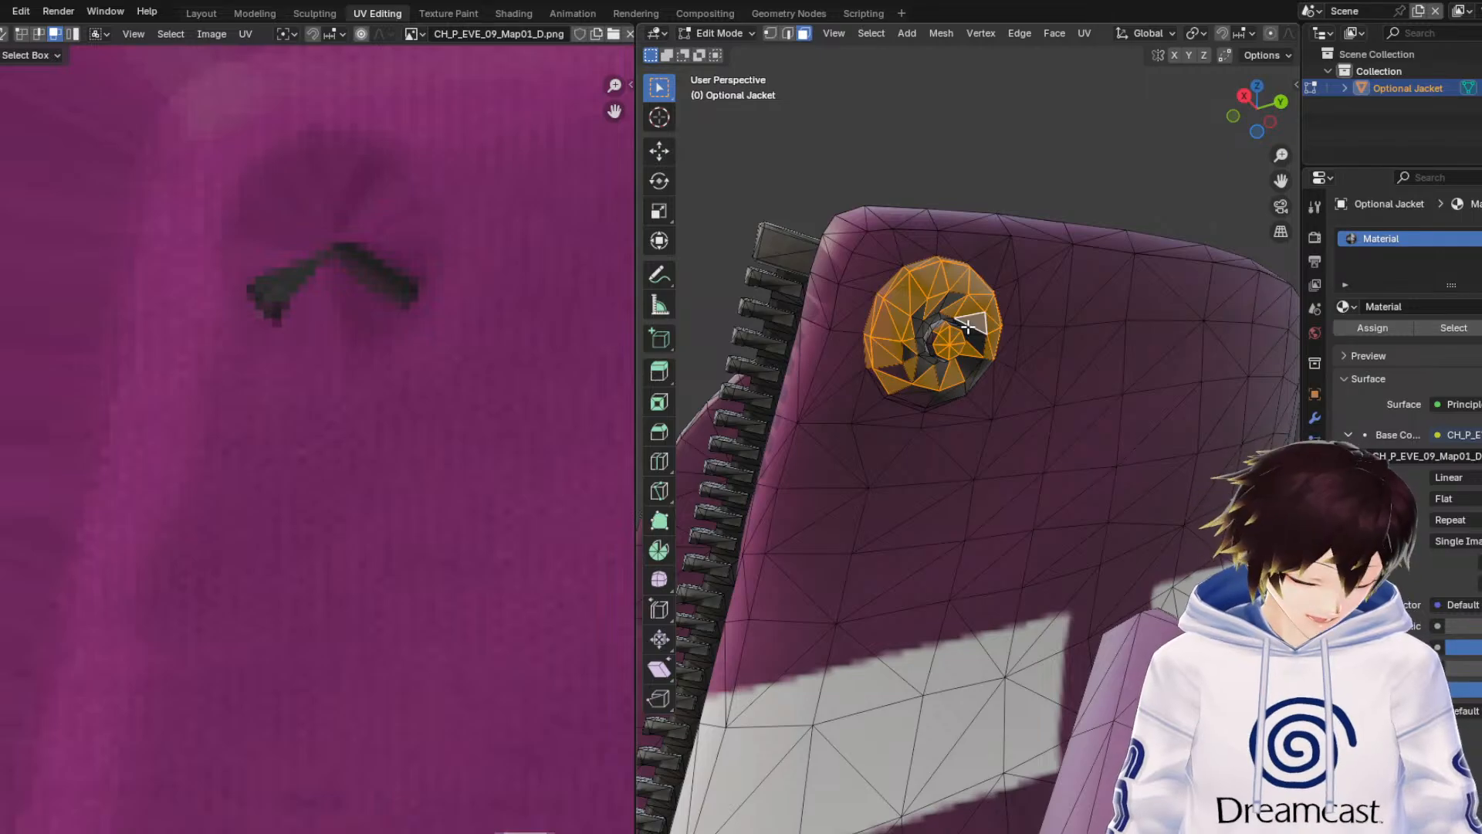
key("ctrl+KP_Add")
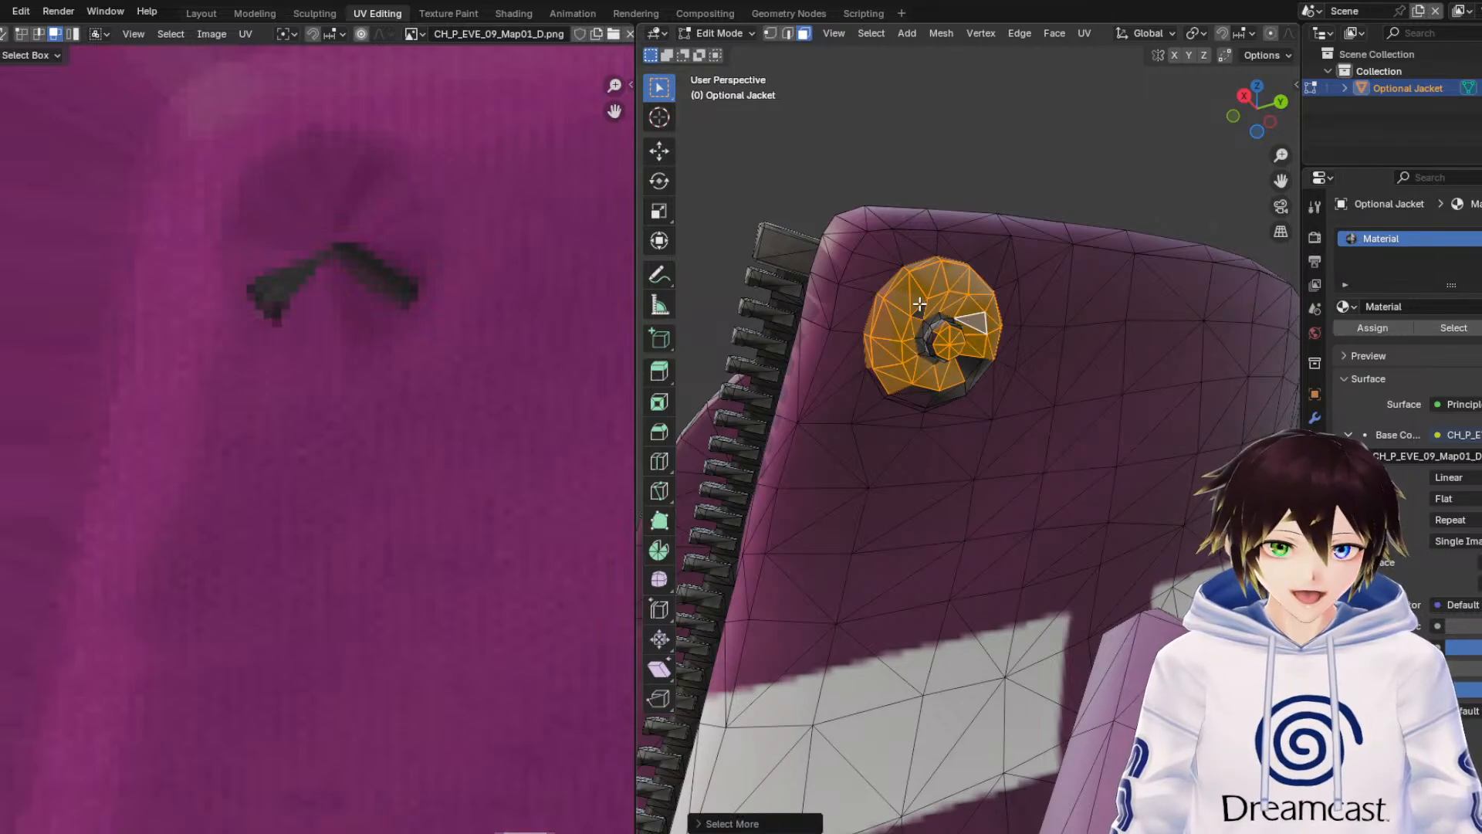
Add the remaining faces along the underside of the snap's disc and its lower rim to the selection.
key("KP_Decimal")
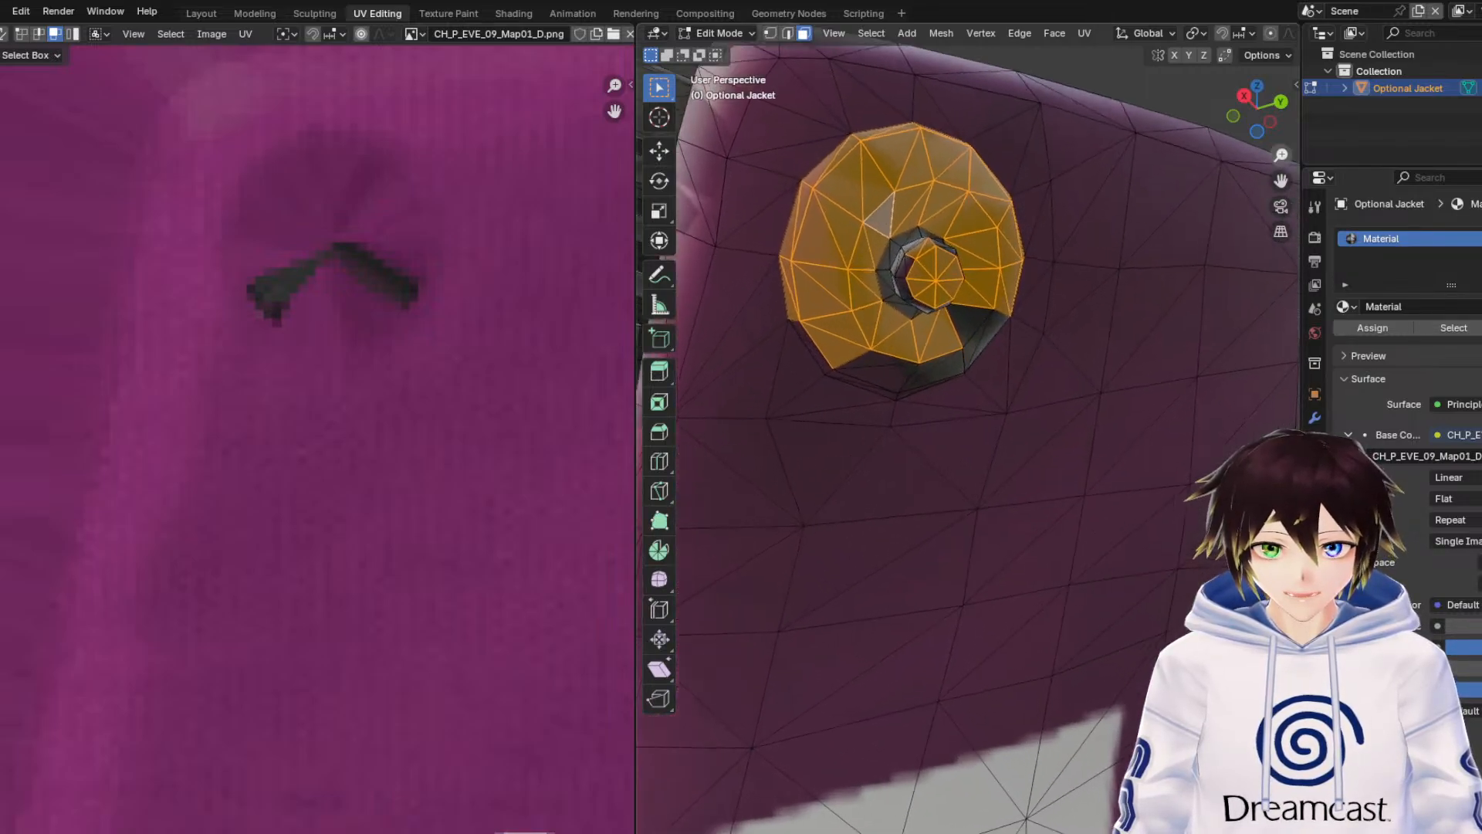
left_click(956, 287, "shift")
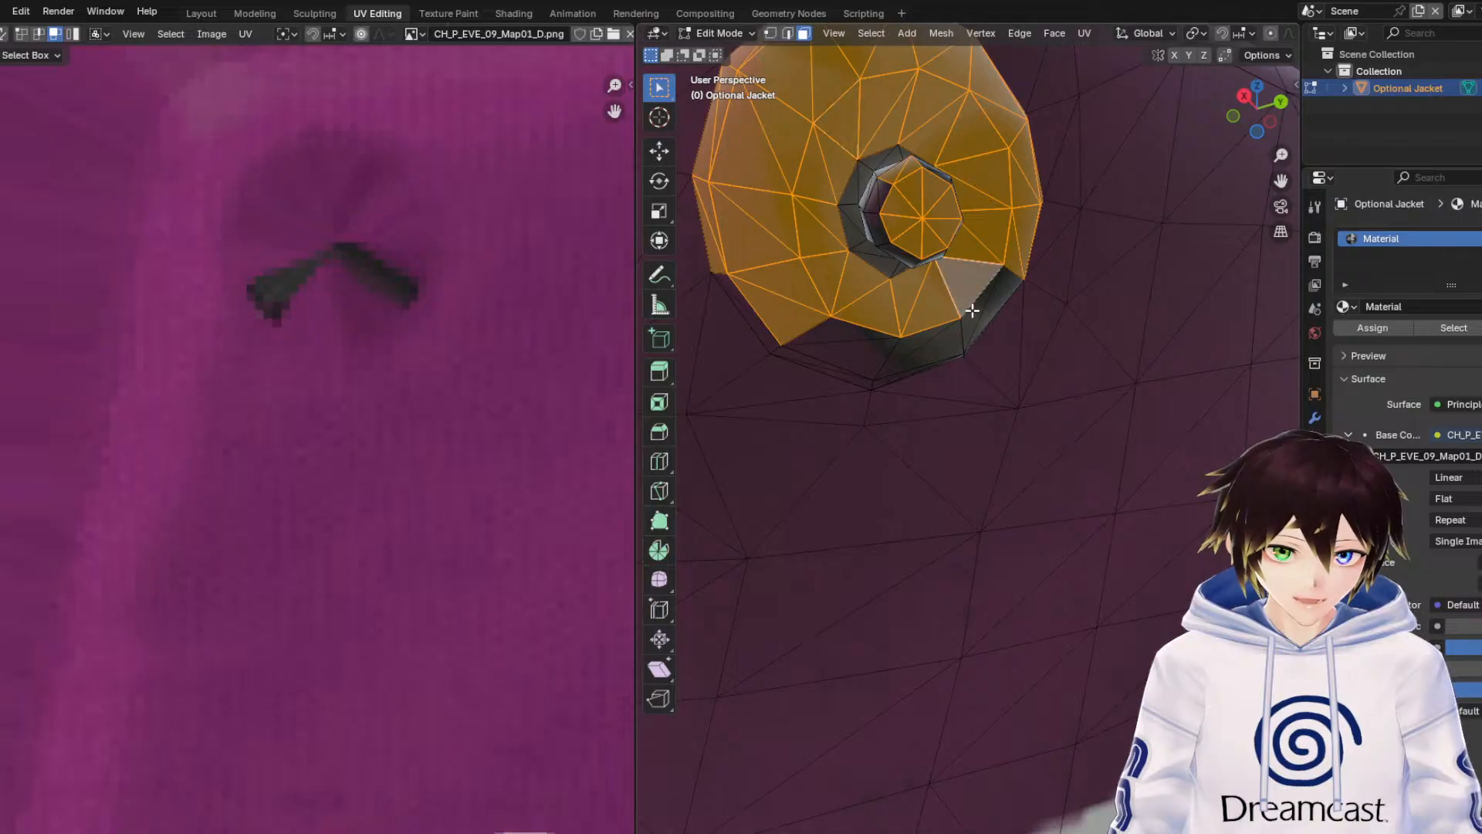
left_click(939, 332, "shift")
left_click(888, 355, "shift")
left_click(850, 338, "shift")
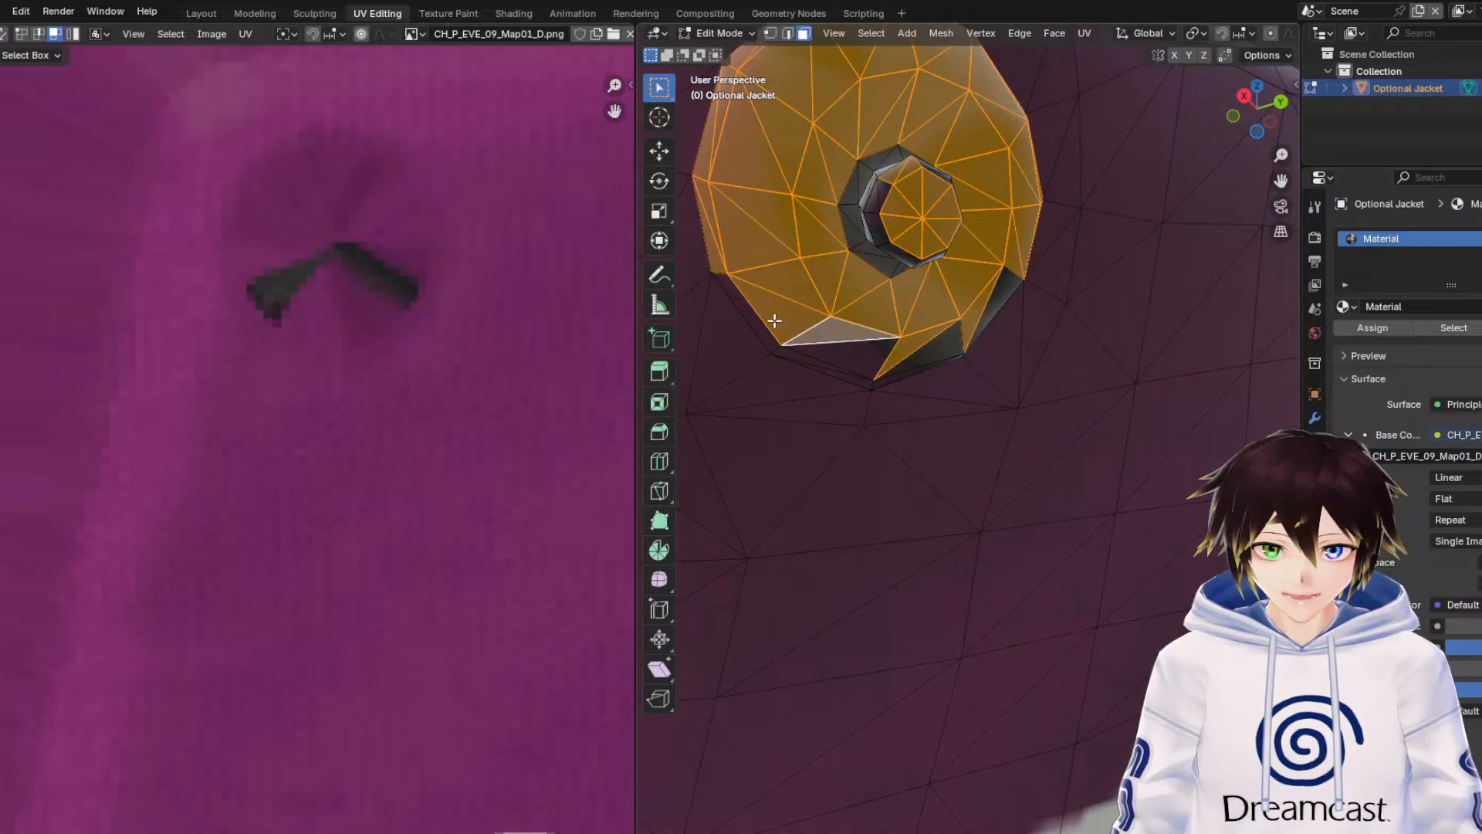
left_click(748, 309, "shift")
left_click(820, 363, "shift")
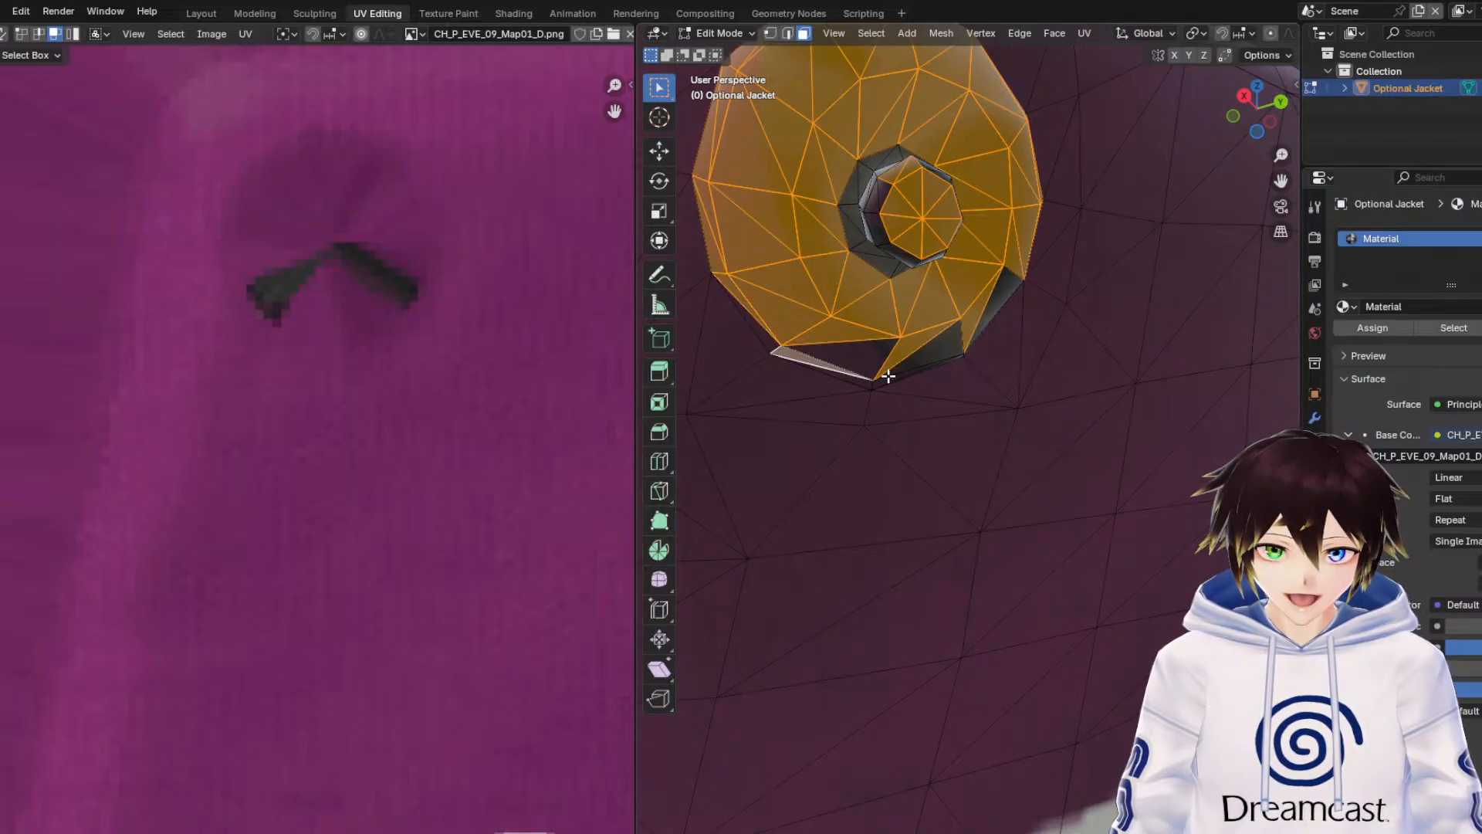
left_click(890, 376, "shift")
Add the last unselected disc and rim faces on the snap's side away from the zipper, growing the selection.
middle_click_drag(890, 376, 951, 498)
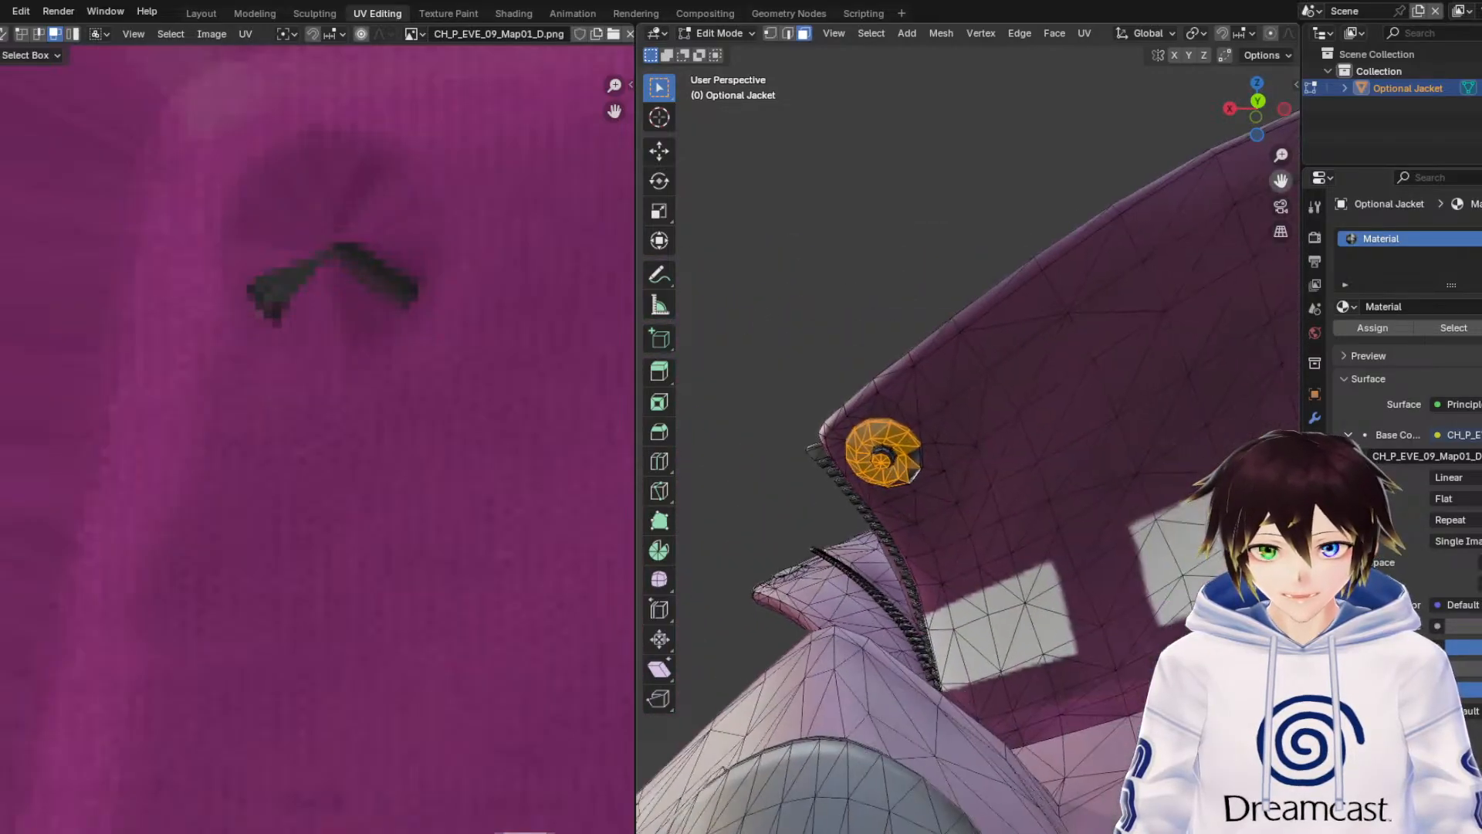
scroll(951, 498, "up", 3)
scroll(952, 498, "up", 2)
left_click(819, 492, "shift")
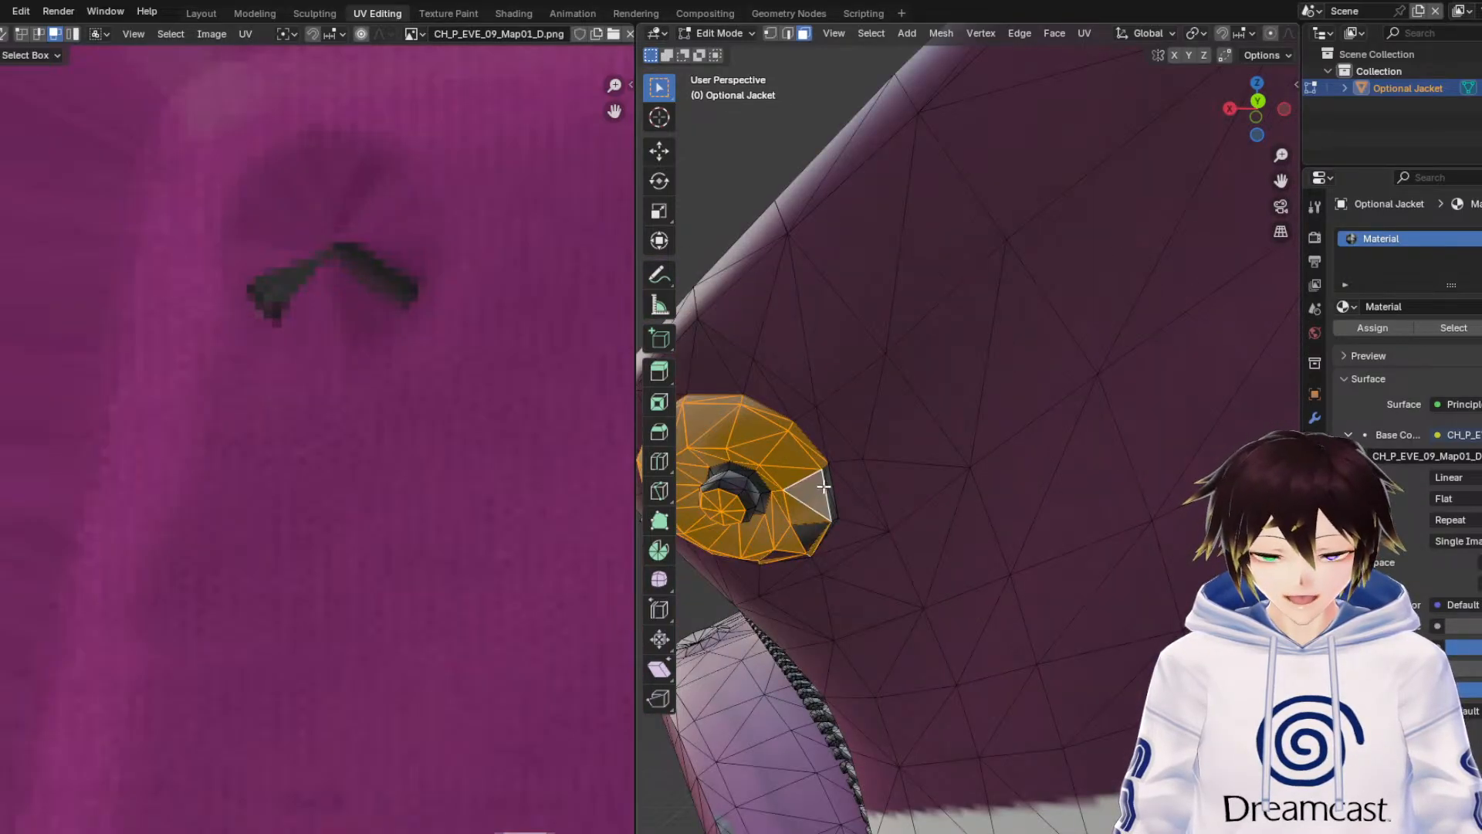
left_click(828, 480, "shift")
key("ctrl+KP_Add")
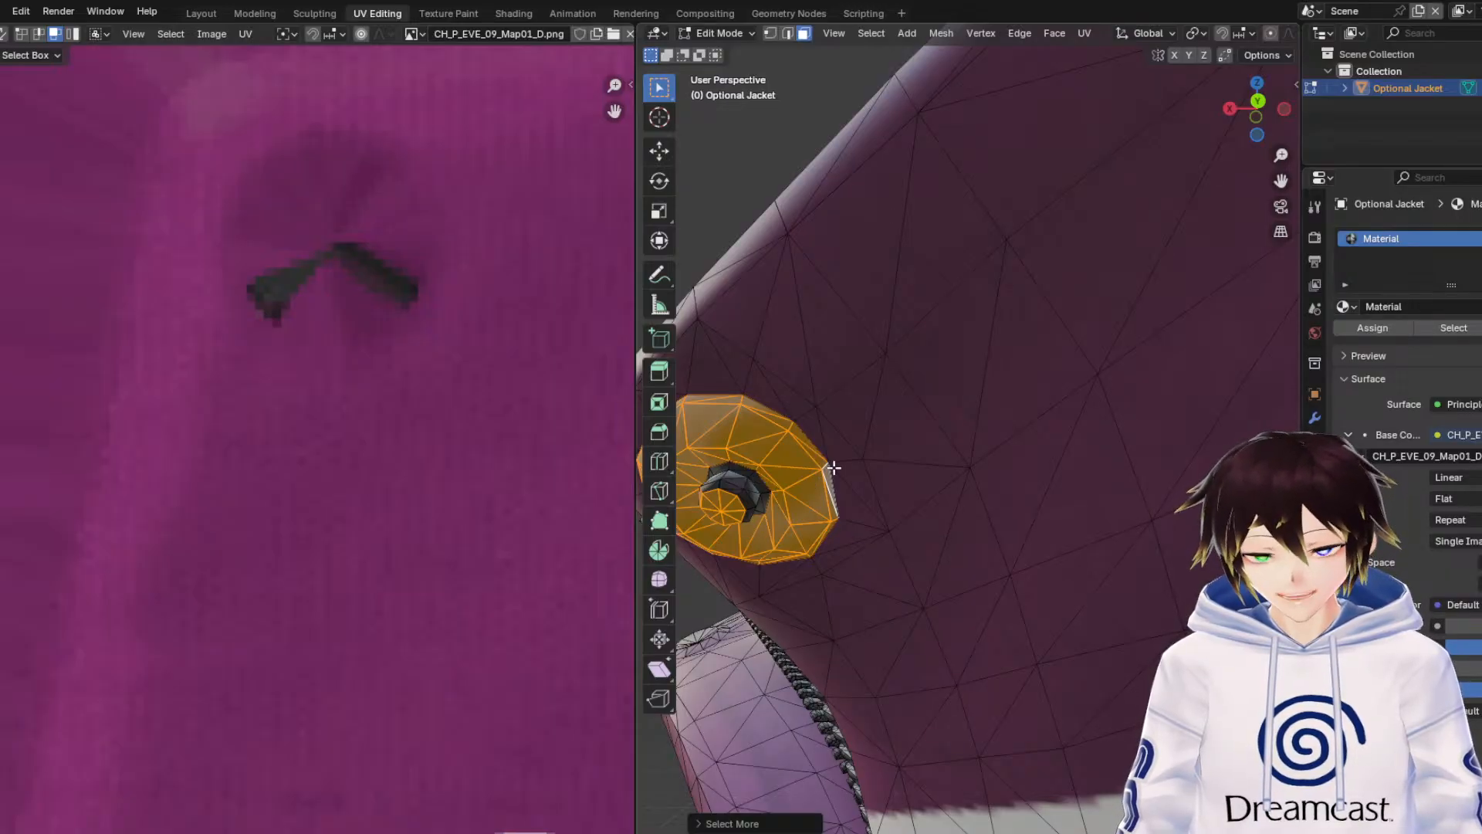
Add the side faces of the snap's central cap, from its upper edge around to the zipper side, to the selection.
middle_click_drag(833, 468, 855, 457)
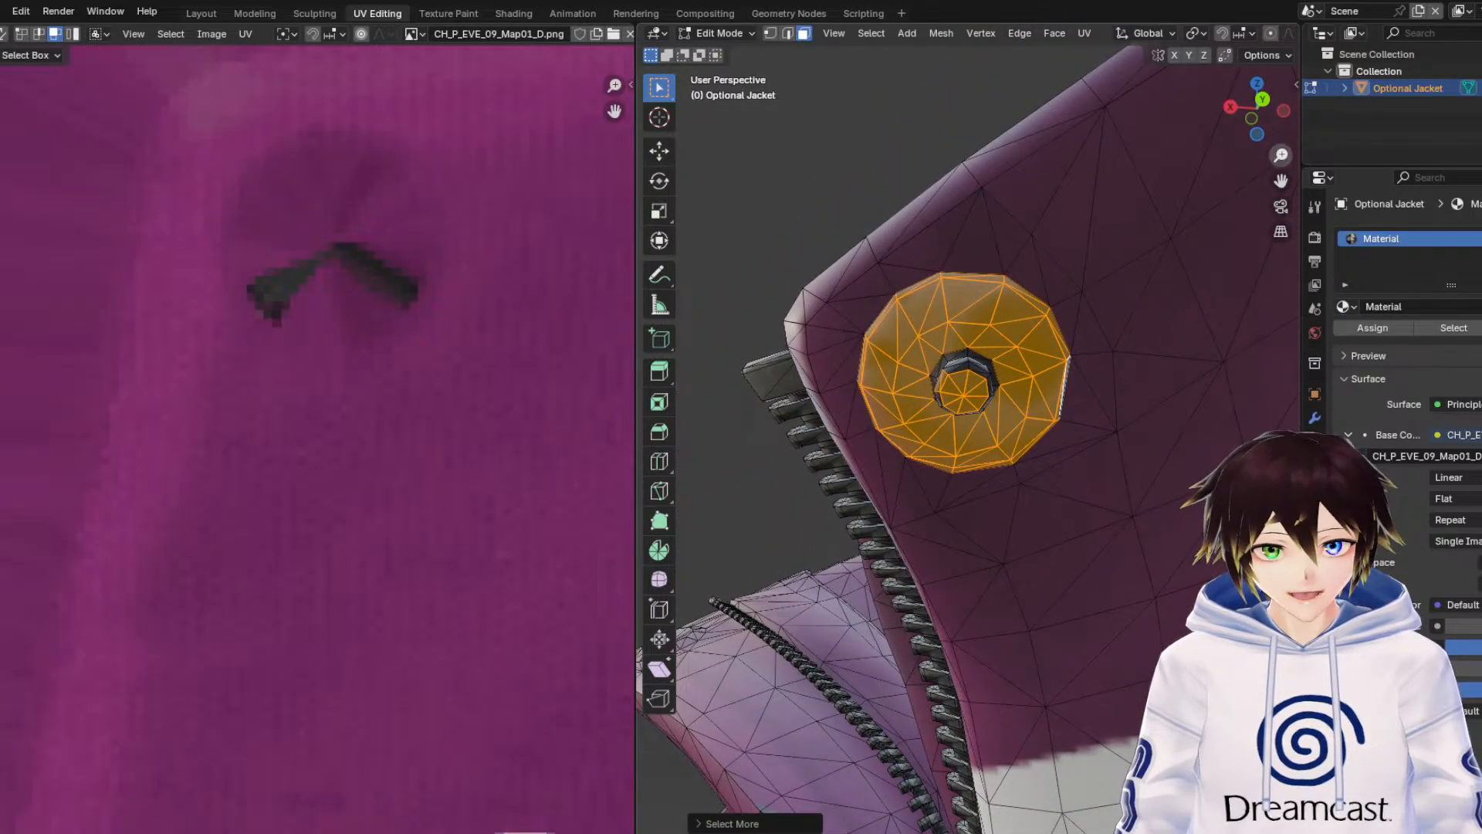
left_click_drag(1281, 155, 1281, 114)
left_click(955, 221, "shift")
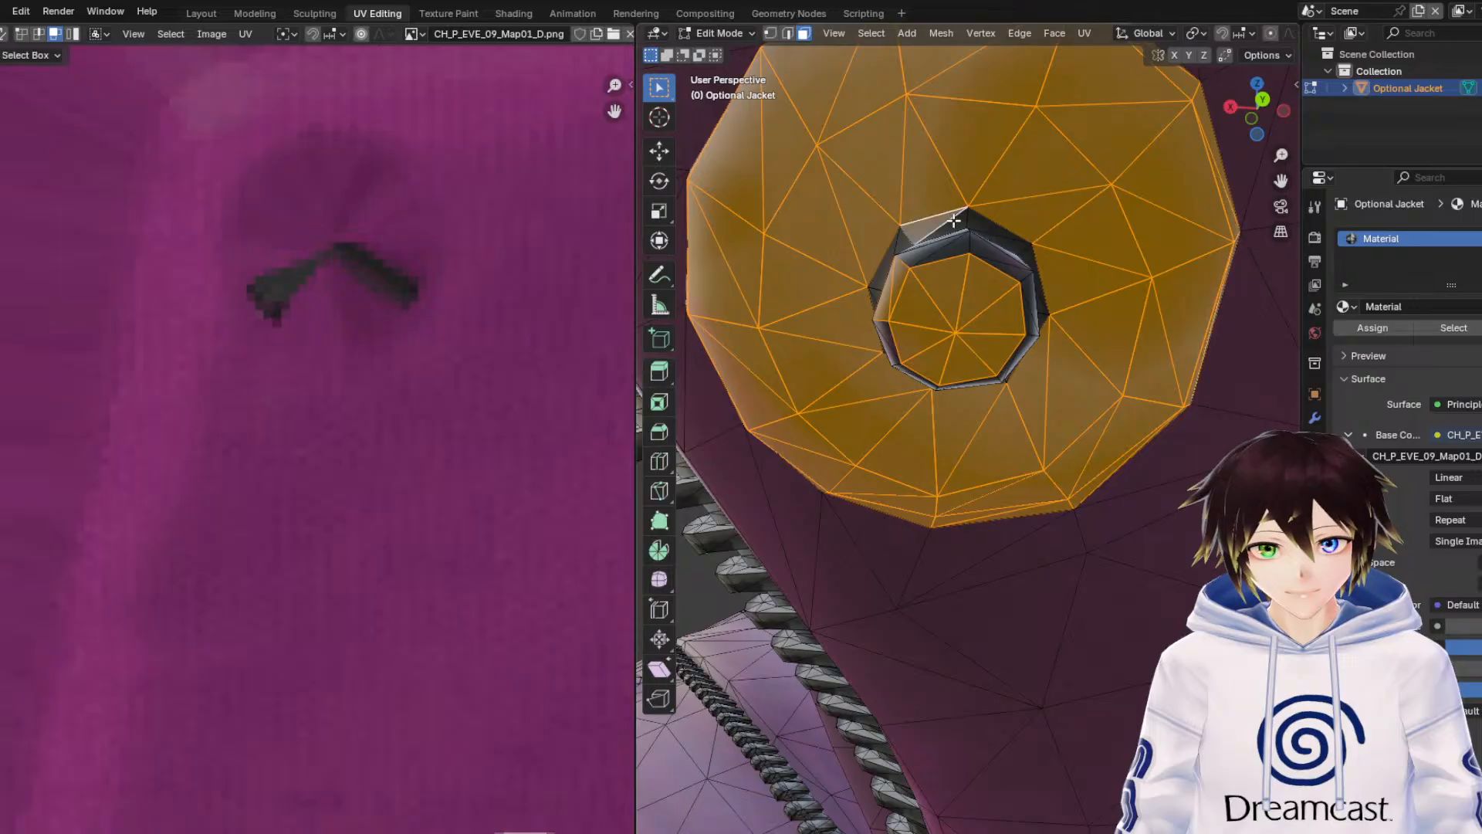
left_click(938, 247, "shift")
left_click(1000, 254, "shift")
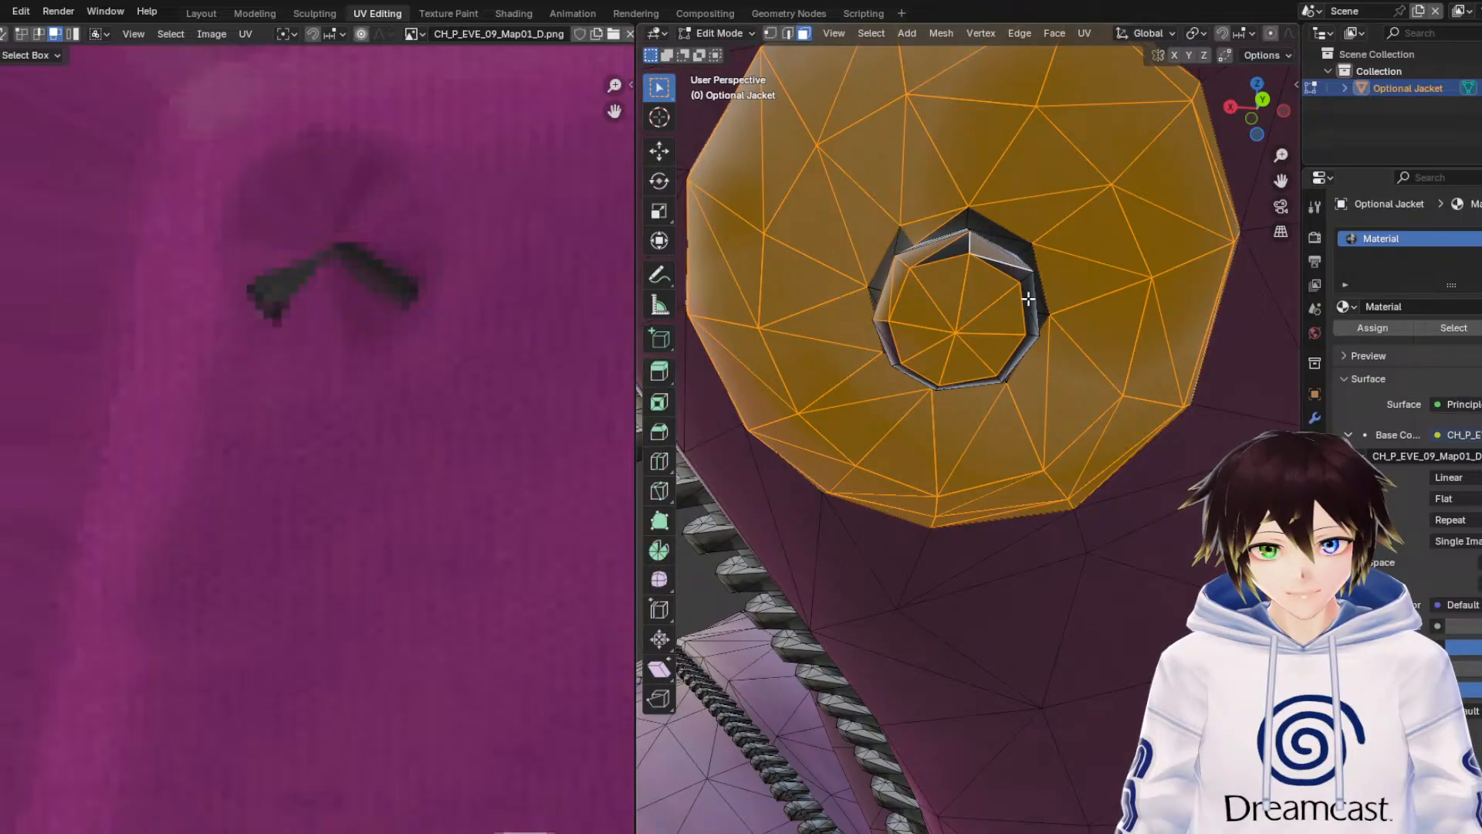
left_click(1028, 299, "shift")
left_click(1019, 365, "shift")
middle_click_drag(978, 383, 1020, 344)
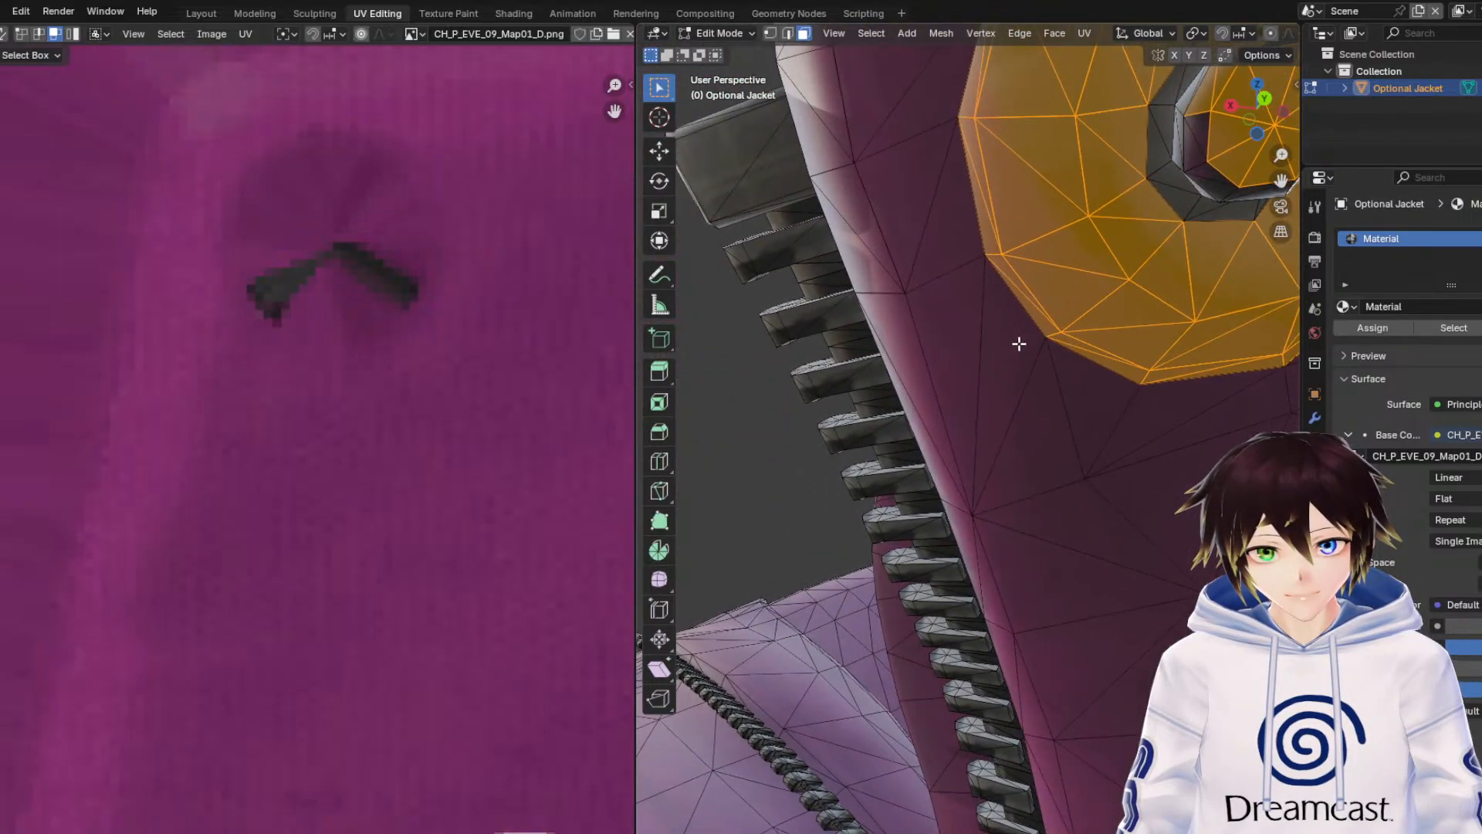
left_click(1212, 171, "shift")
left_click(1197, 151, "shift")
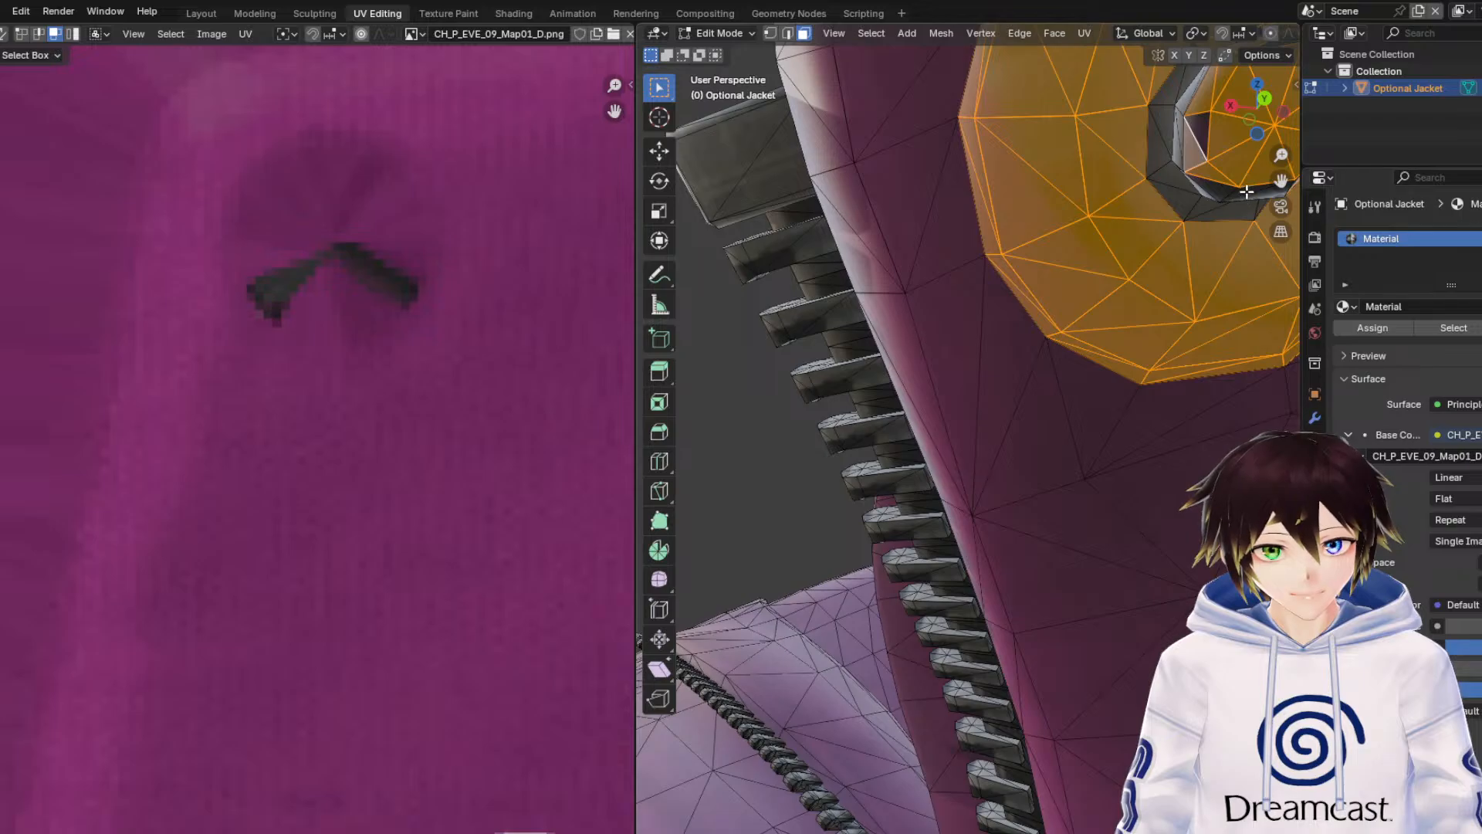
Add the recess faces surrounding the snap's central cap, on the outer side and the zipper side, to the selection.
middle_click_drag(1247, 191, 991, 253)
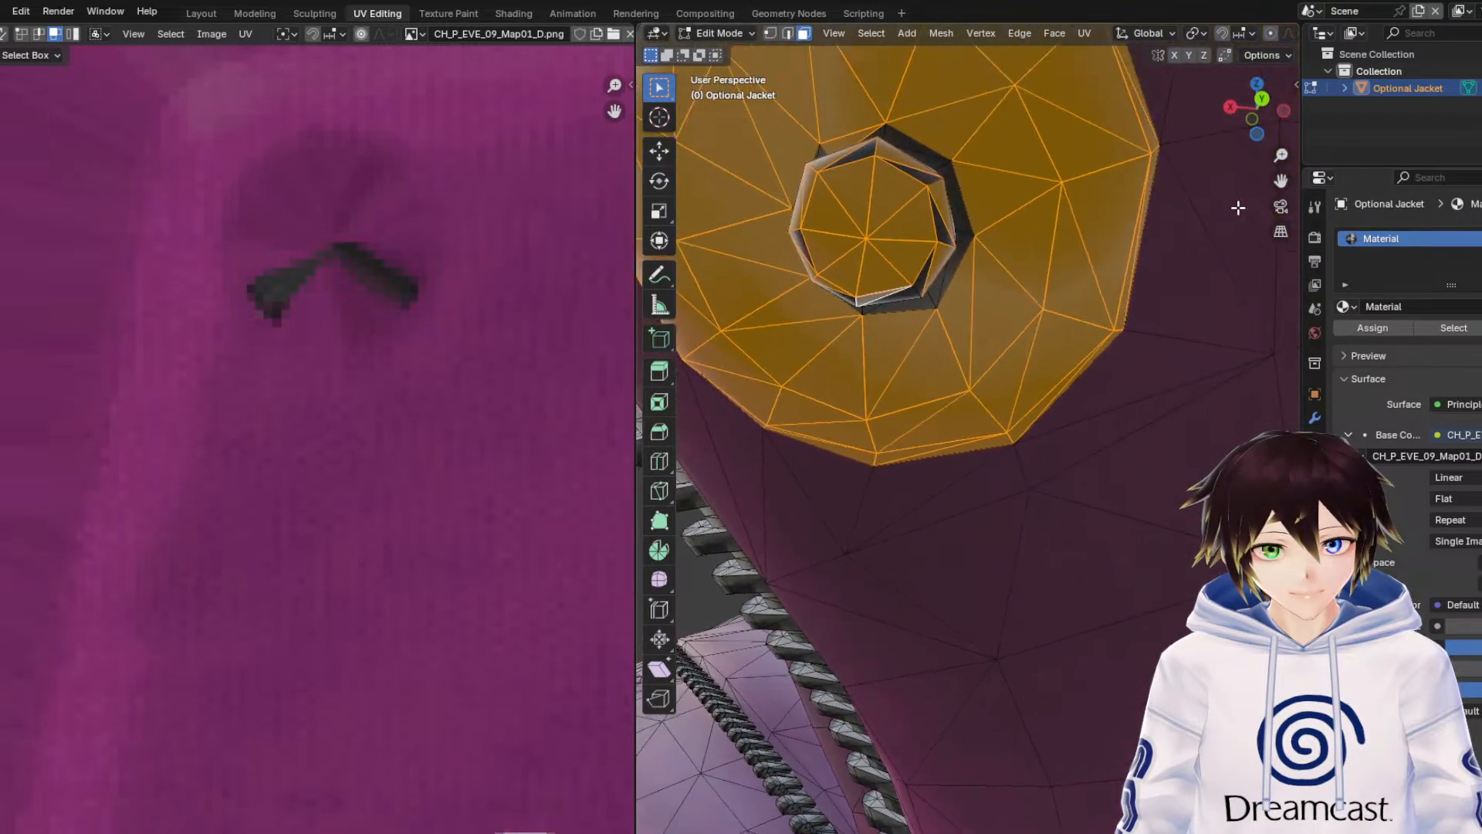
left_click(950, 272, "shift")
left_click(956, 192, "shift")
left_click(925, 148, "shift")
middle_click_drag(925, 147, 974, 161)
left_click(1066, 117, "shift")
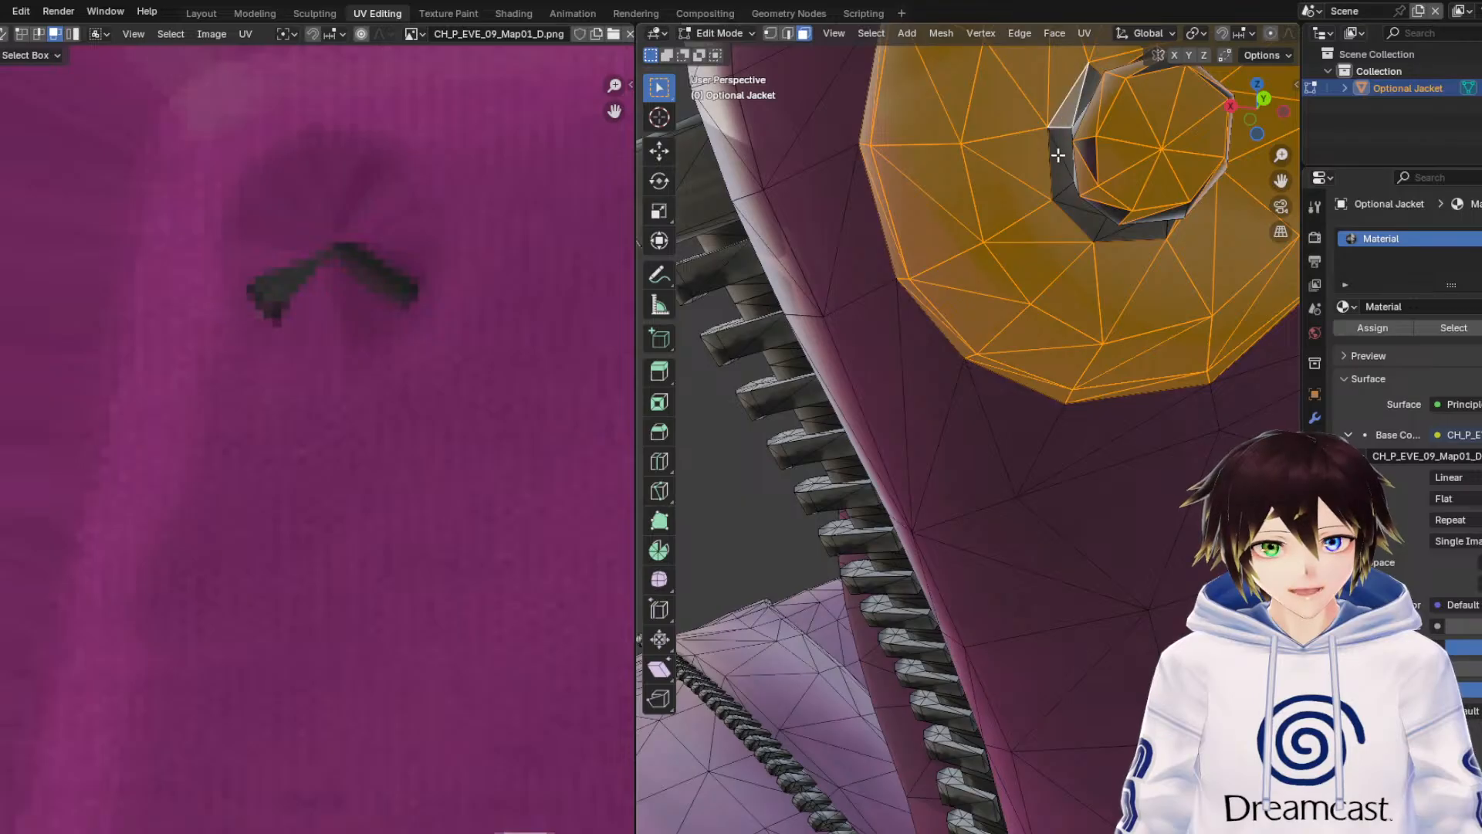
left_click(1075, 193, "shift")
left_click(1096, 225, "shift")
left_click(1133, 232, "shift")
Add the cap's upper side face and grow the selection to fill the gaps left in the surrounding ring.
middle_click_drag(1133, 233, 1122, 237)
scroll(870, 219, "up", 4)
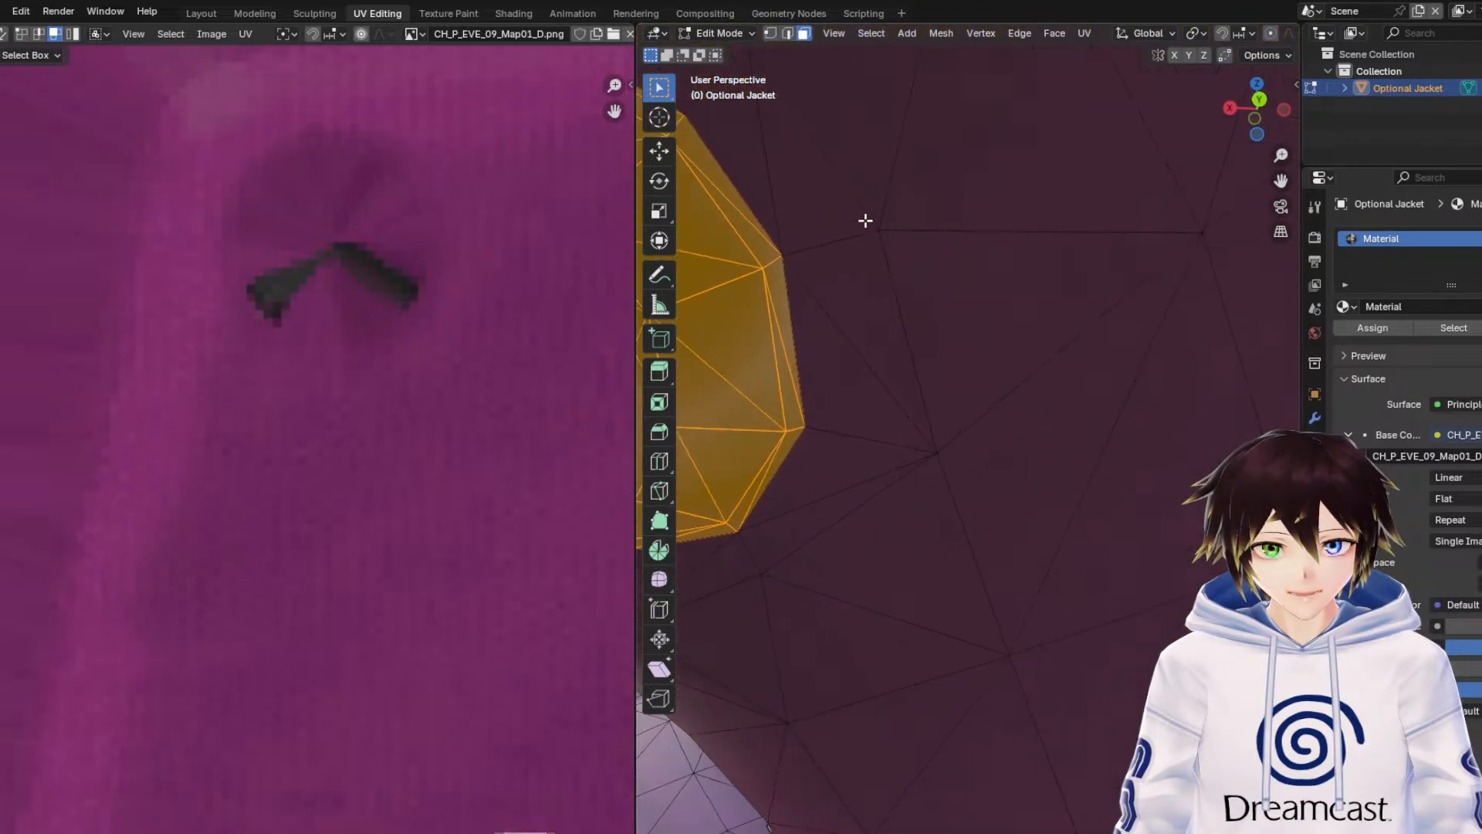
middle_click_drag(1281, 182, 1062, 253)
left_click(986, 247, "shift")
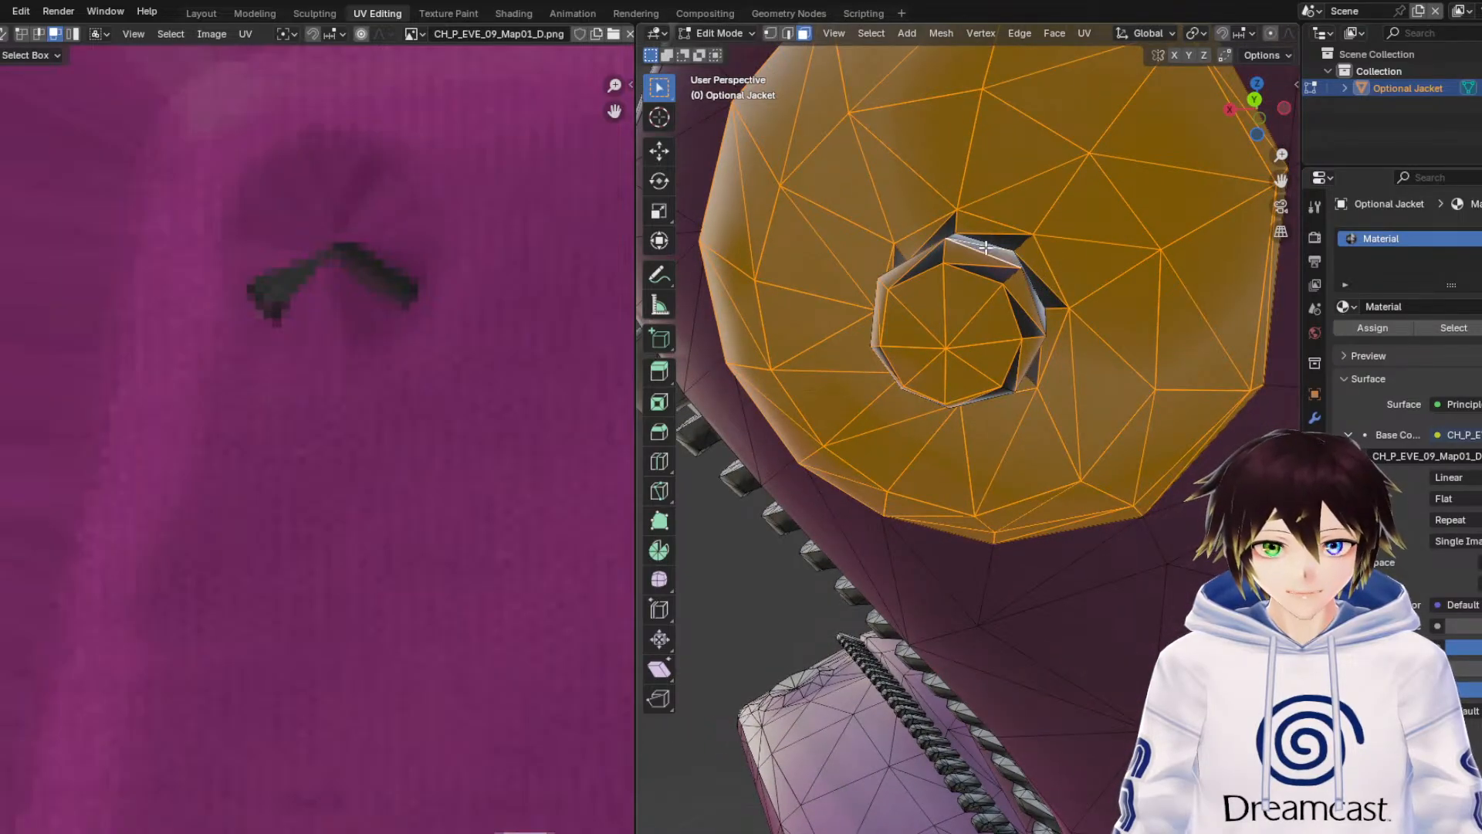
key("ctrl+KP_Add")
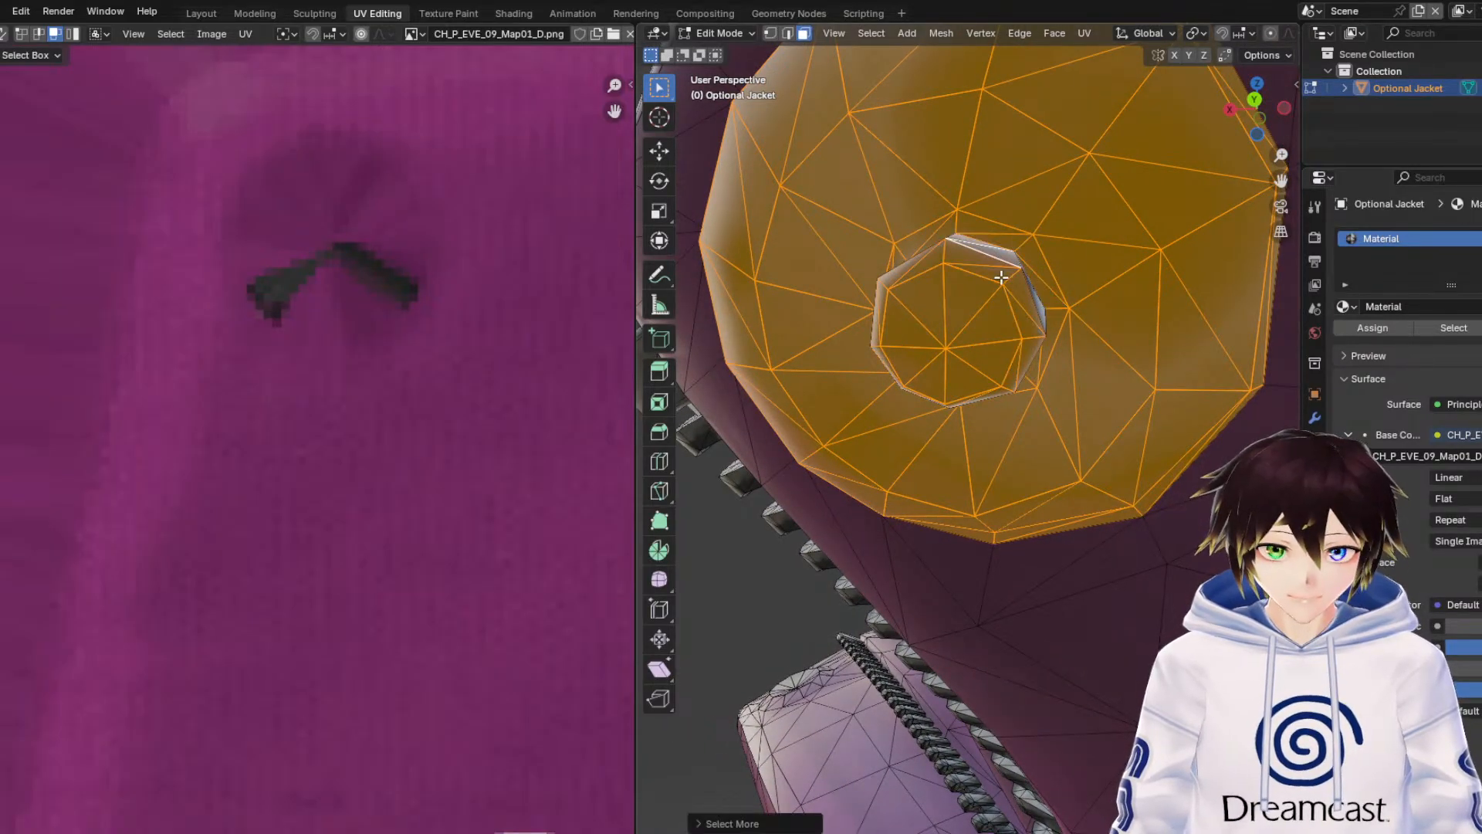
middle_click_drag(993, 263, 989, 262)
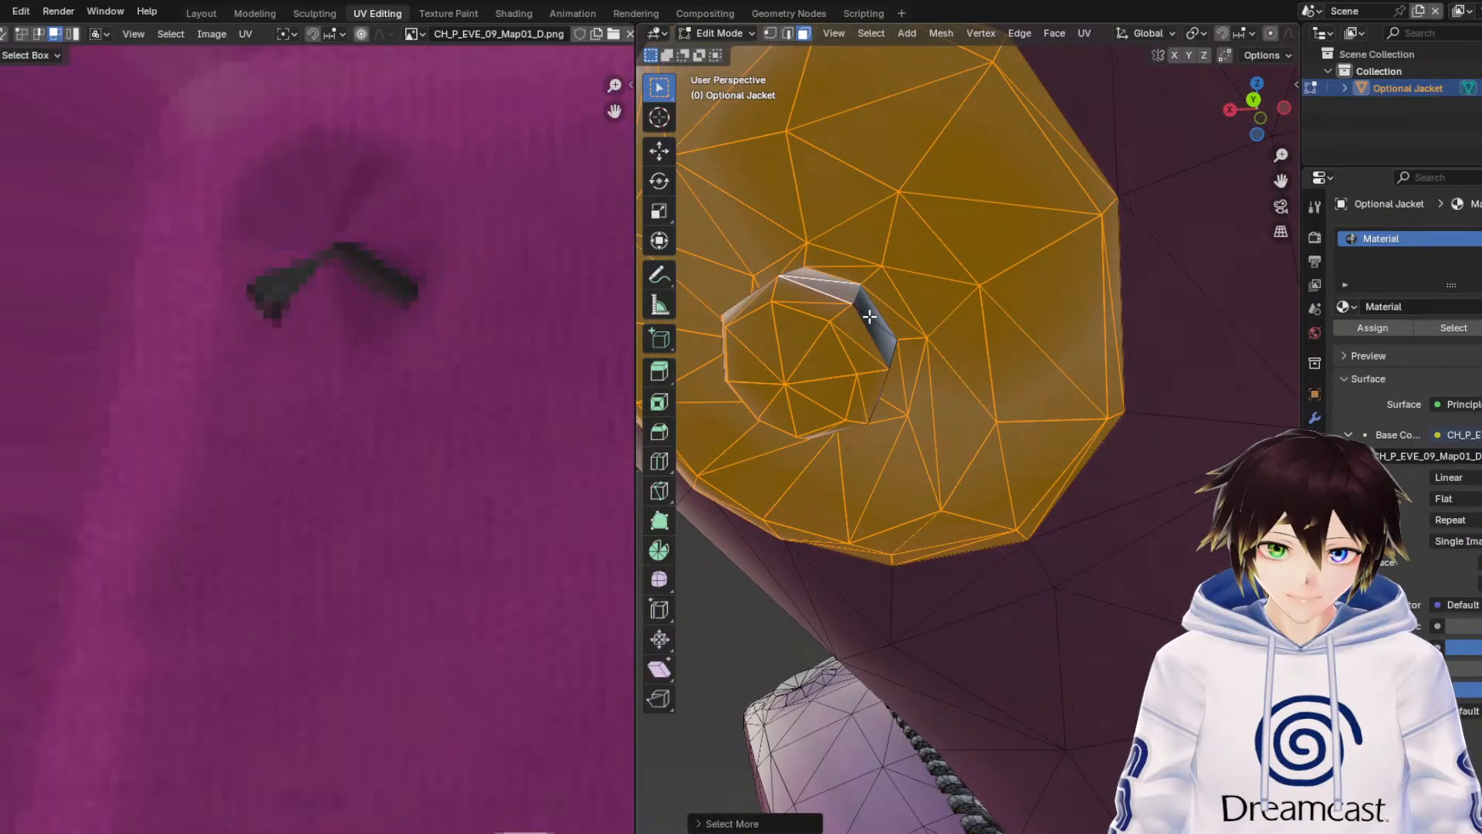
Add the unselected faces along the side of the snap's central cap facing away from the zipper to the selection.
middle_click_drag(919, 365, 1013, 344)
left_click_drag(1281, 181, 927, 93)
middle_click_drag(811, 366, 895, 272)
scroll(872, 365, "up", 5)
middle_click_drag(1182, 144, 1184, 145)
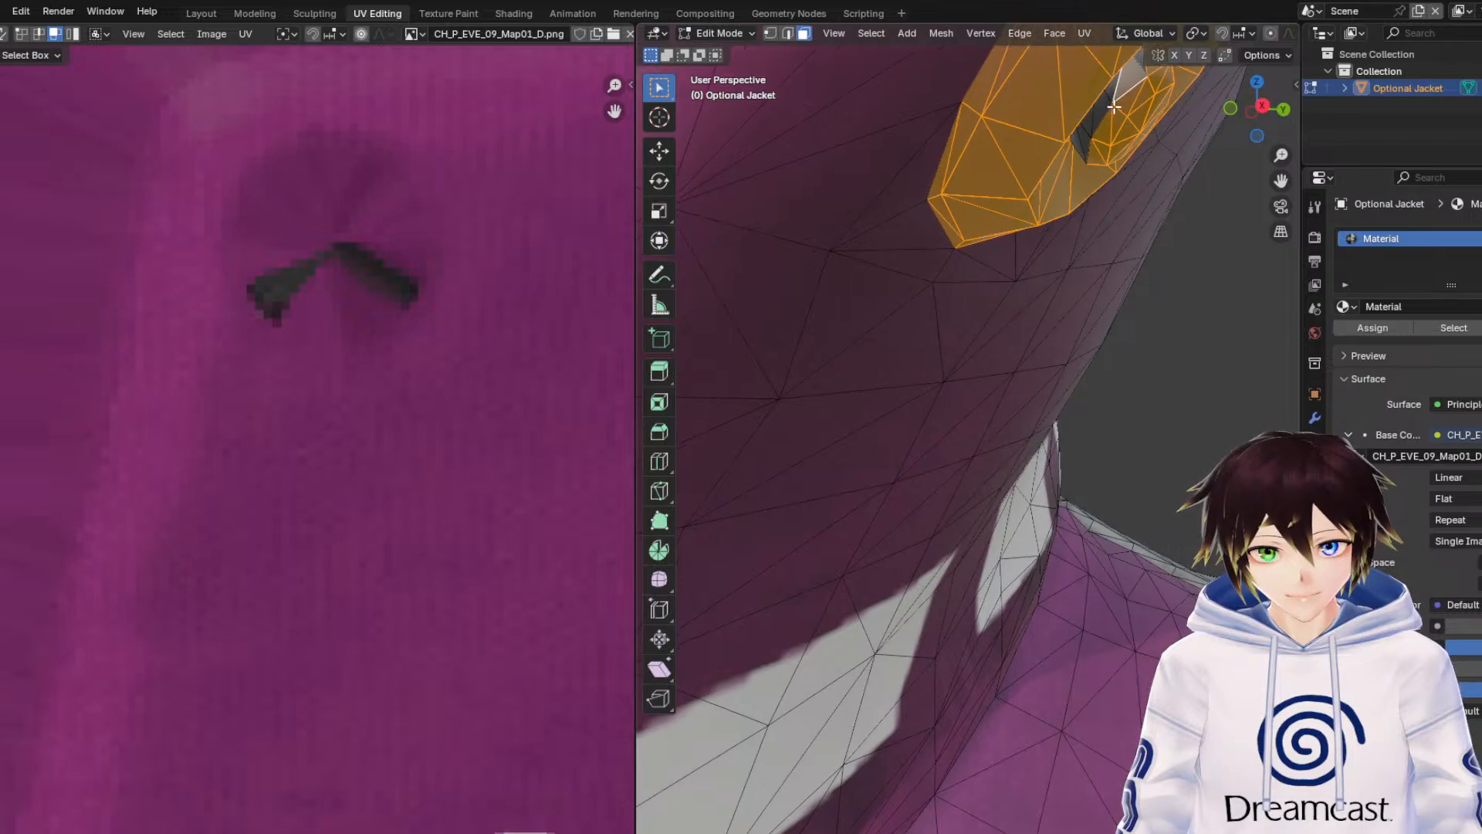
left_click(1099, 119, "shift")
left_click(1085, 142, "shift")
Add a dark face on the side wall of the snap's cap and grow the selection to cover the remaining cap faces.
middle_click_drag(1102, 182, 944, 174)
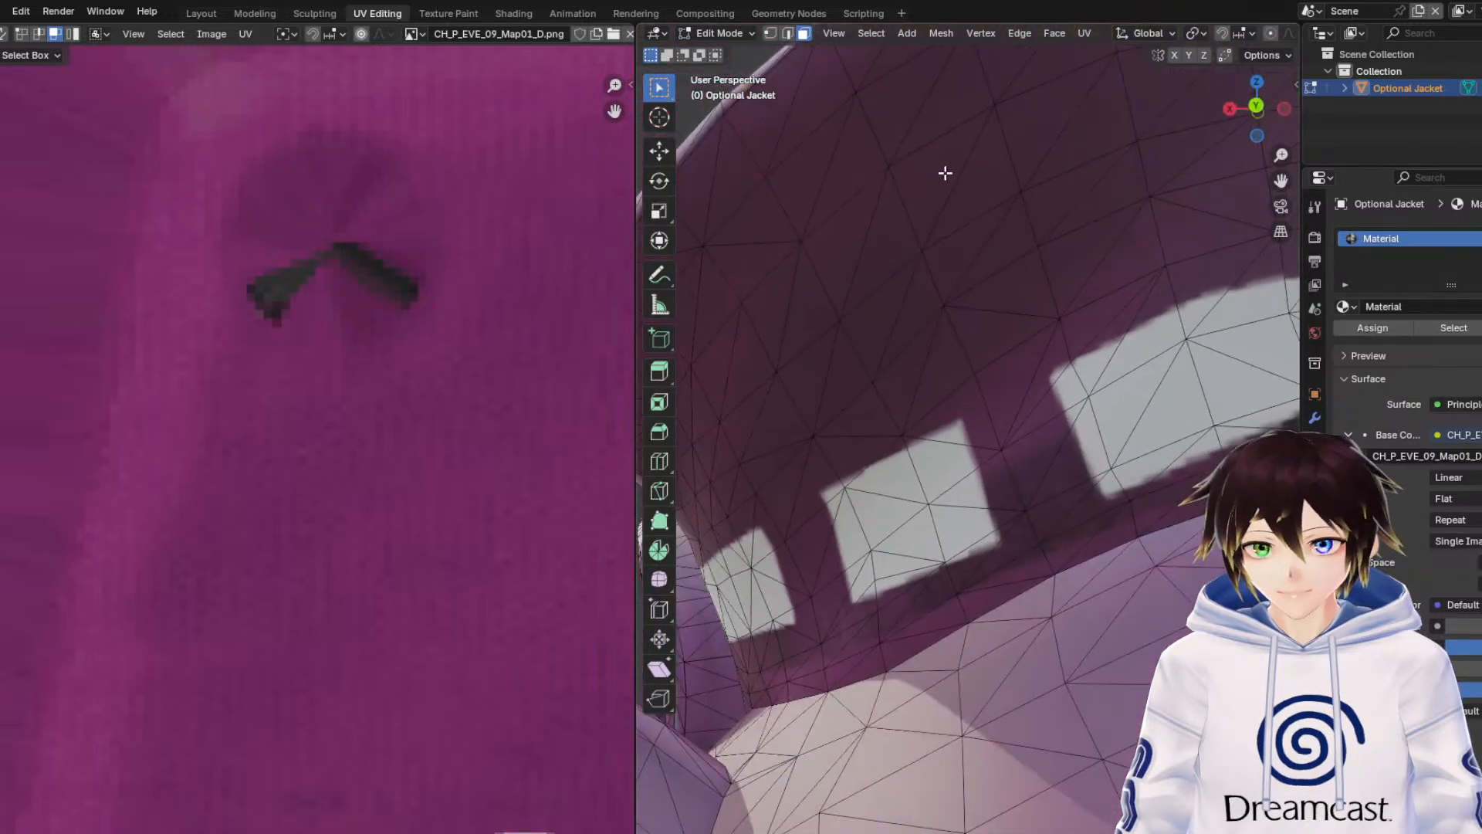
left_click_drag(1281, 182, 1479, 230)
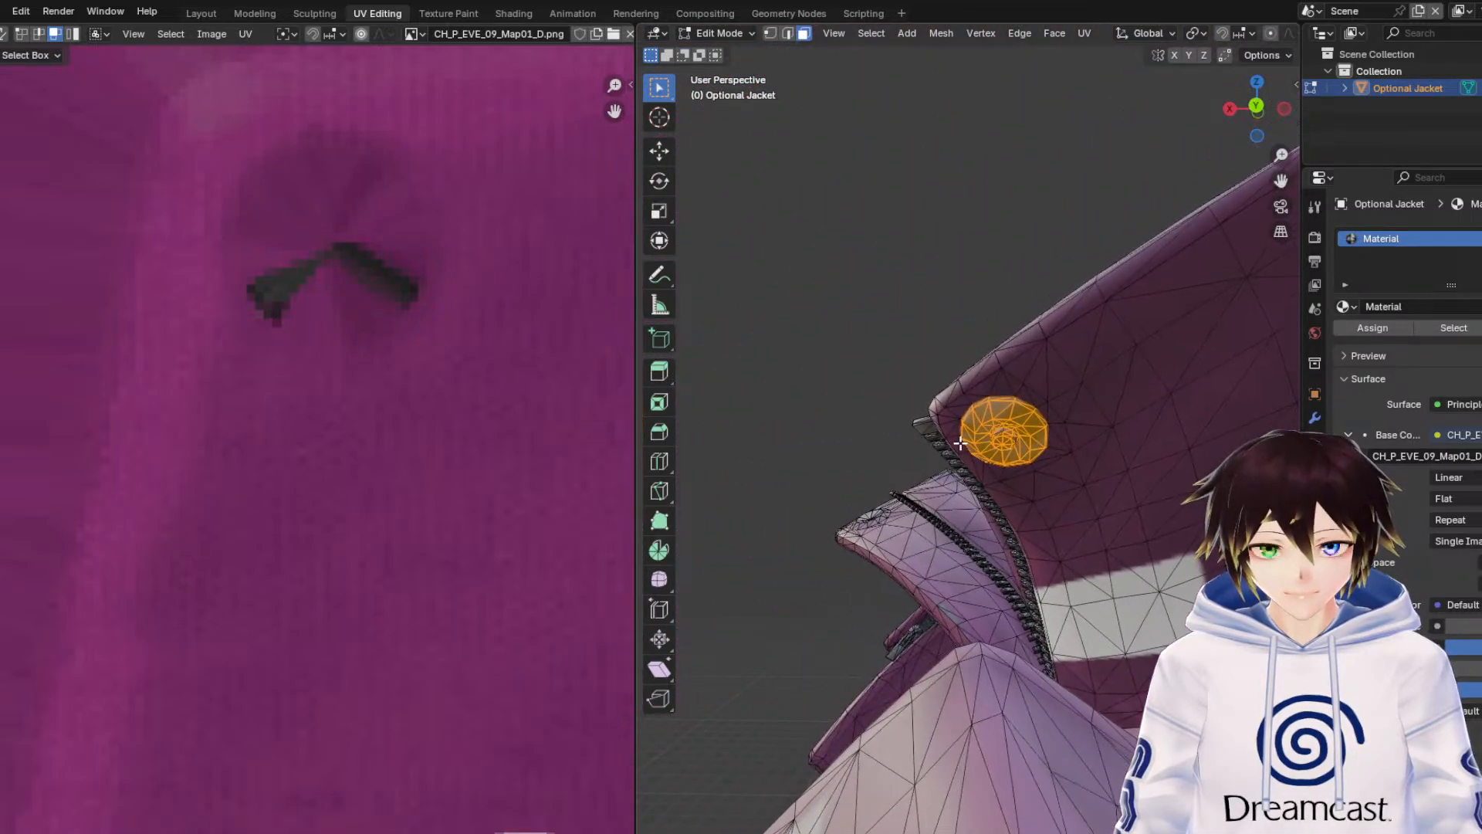
scroll(959, 443, "up", 7)
mouse_move(959, 445)
middle_mouse_down()
mouse_move(1072, 444)
mouse_move(971, 440)
middle_mouse_up()
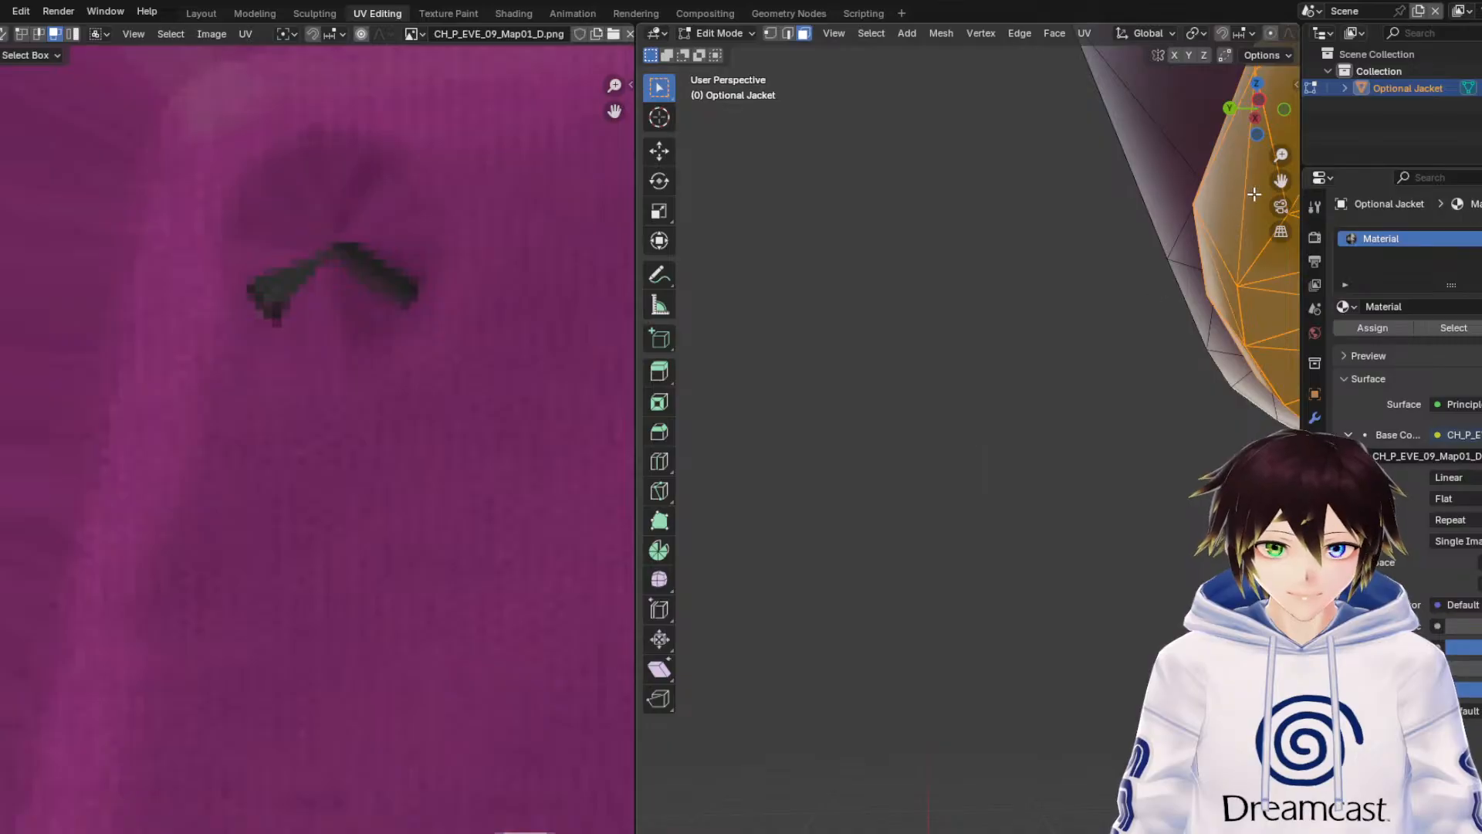
left_click_drag(1282, 182, 788, 197)
middle_click_drag(1184, 225, 1103, 274)
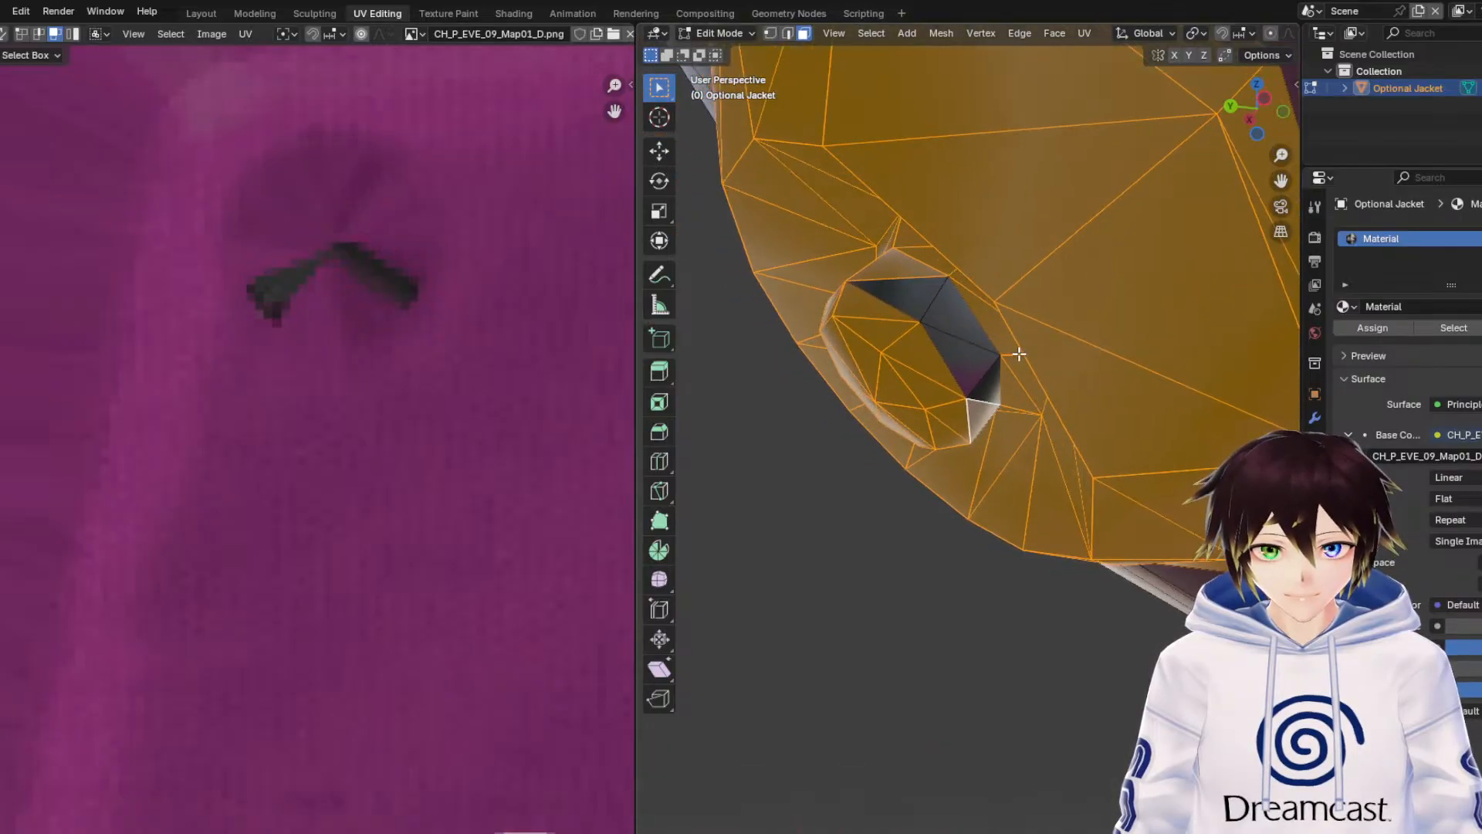
left_click(981, 367, "shift")
key("ctrl+KP_Add")
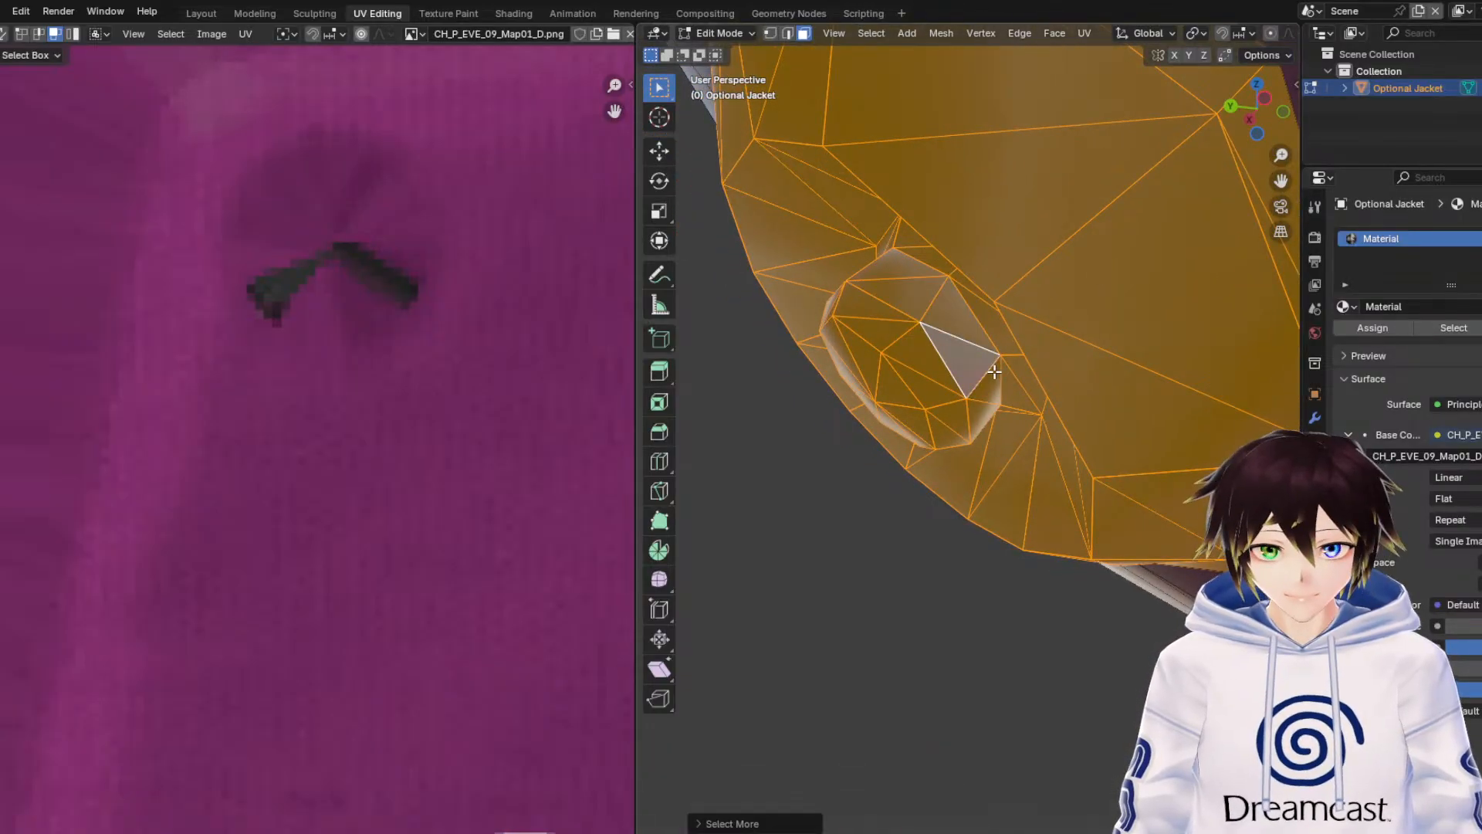
View the whole snap on the collar with the viewport overlays hidden to check its texture.
scroll(928, 353, "down", 4)
middle_click_drag(929, 352, 1193, 386)
scroll(1193, 386, "down", 2)
scroll(1194, 386, "down", 3)
scroll(800, 33, "down", 5)
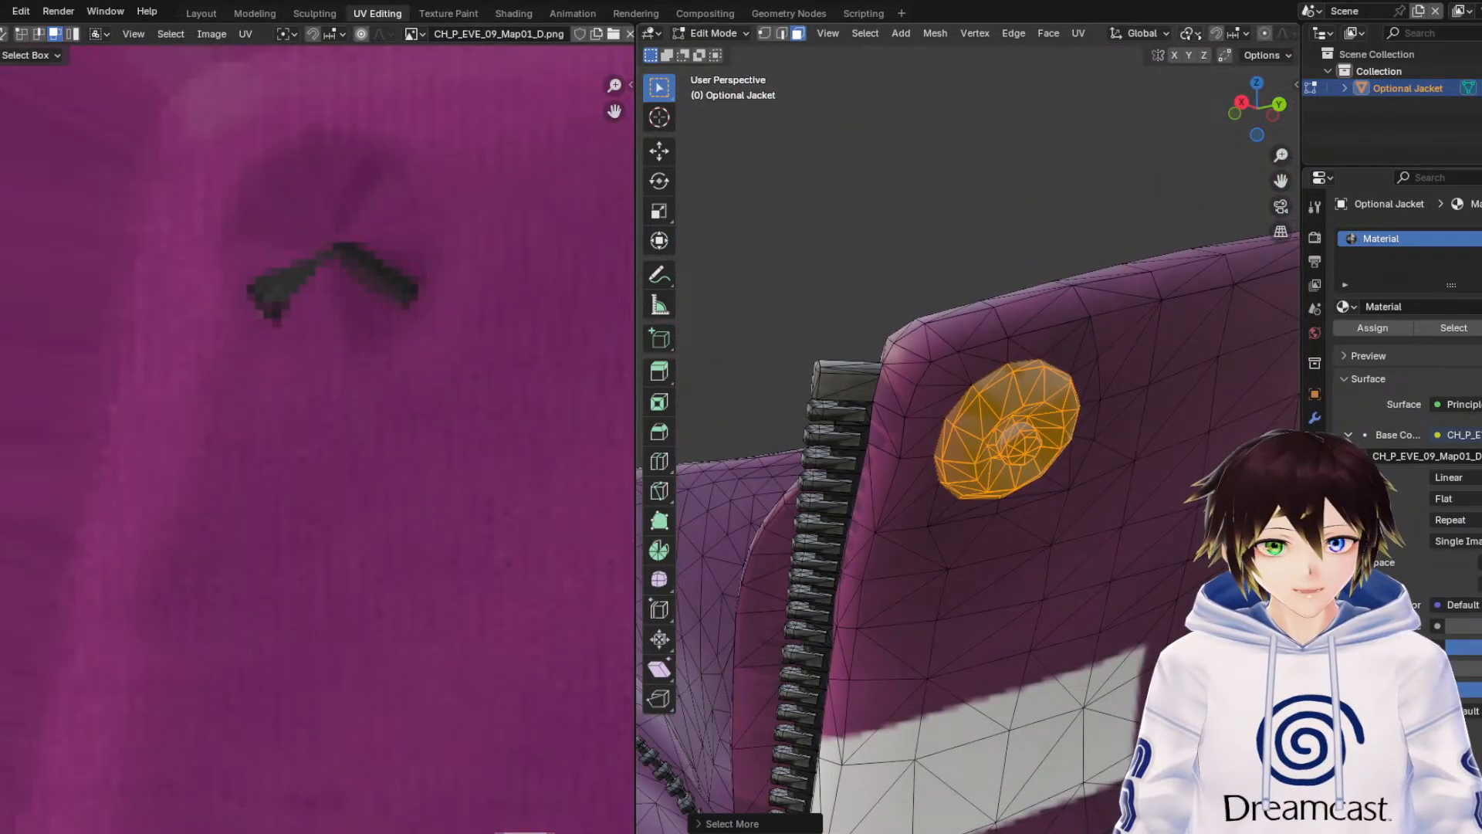
left_click(1134, 33)
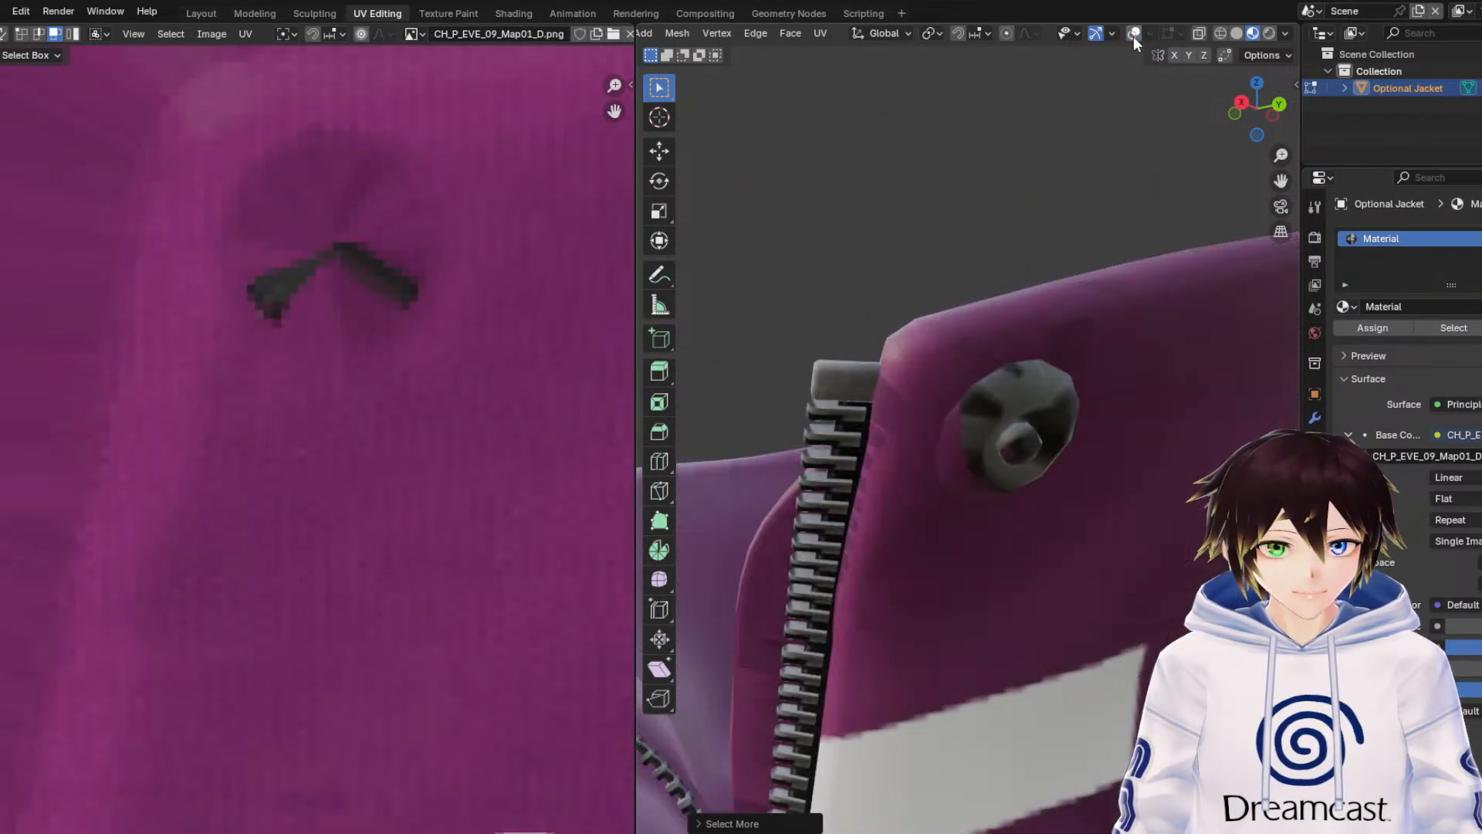
Examine the purple clothing section of the texture map for the area that matches the collar snap.
scroll(337, 460, "down", 8)
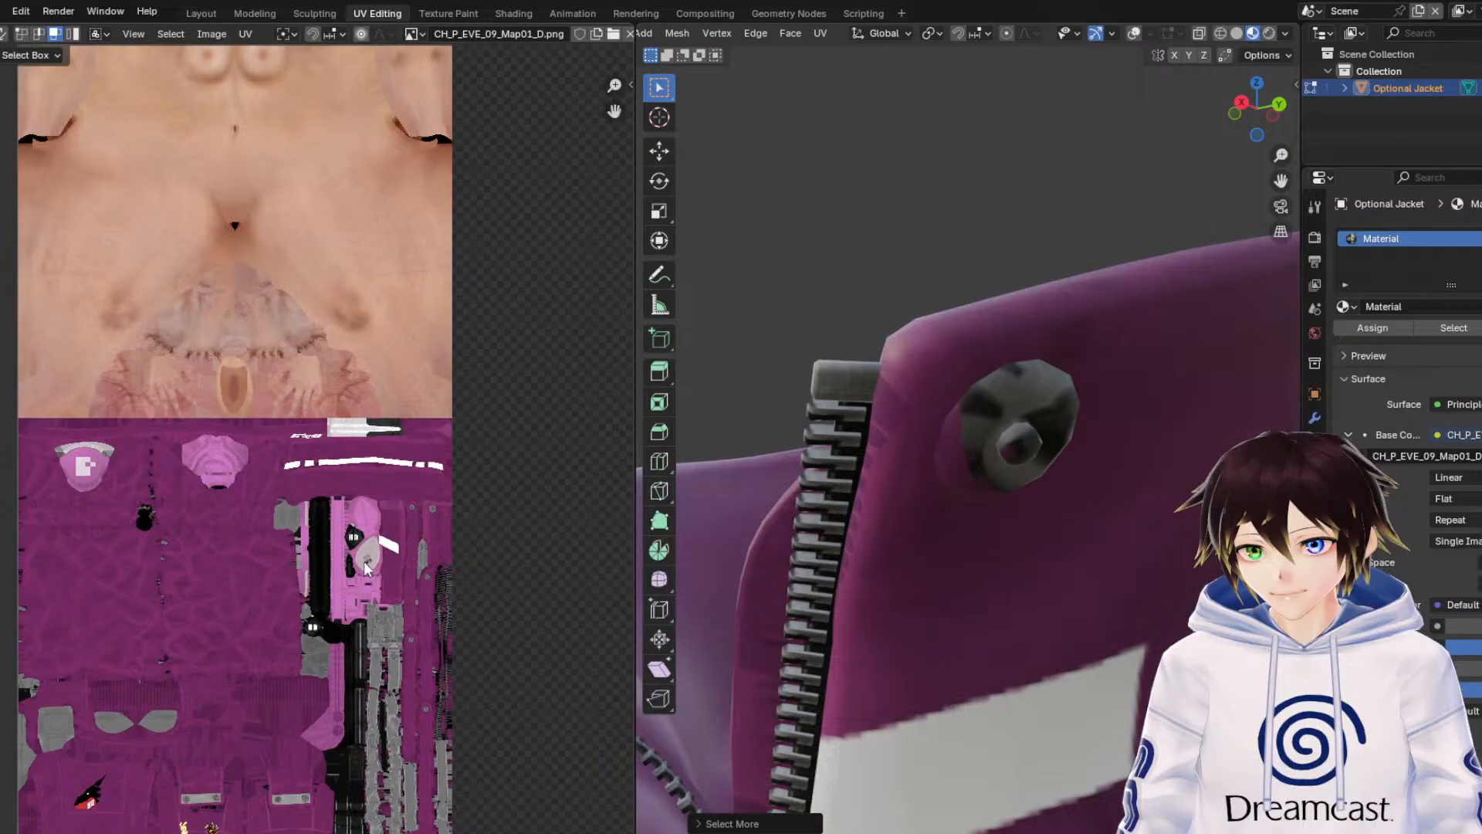
middle_click_drag(365, 562, 257, 360)
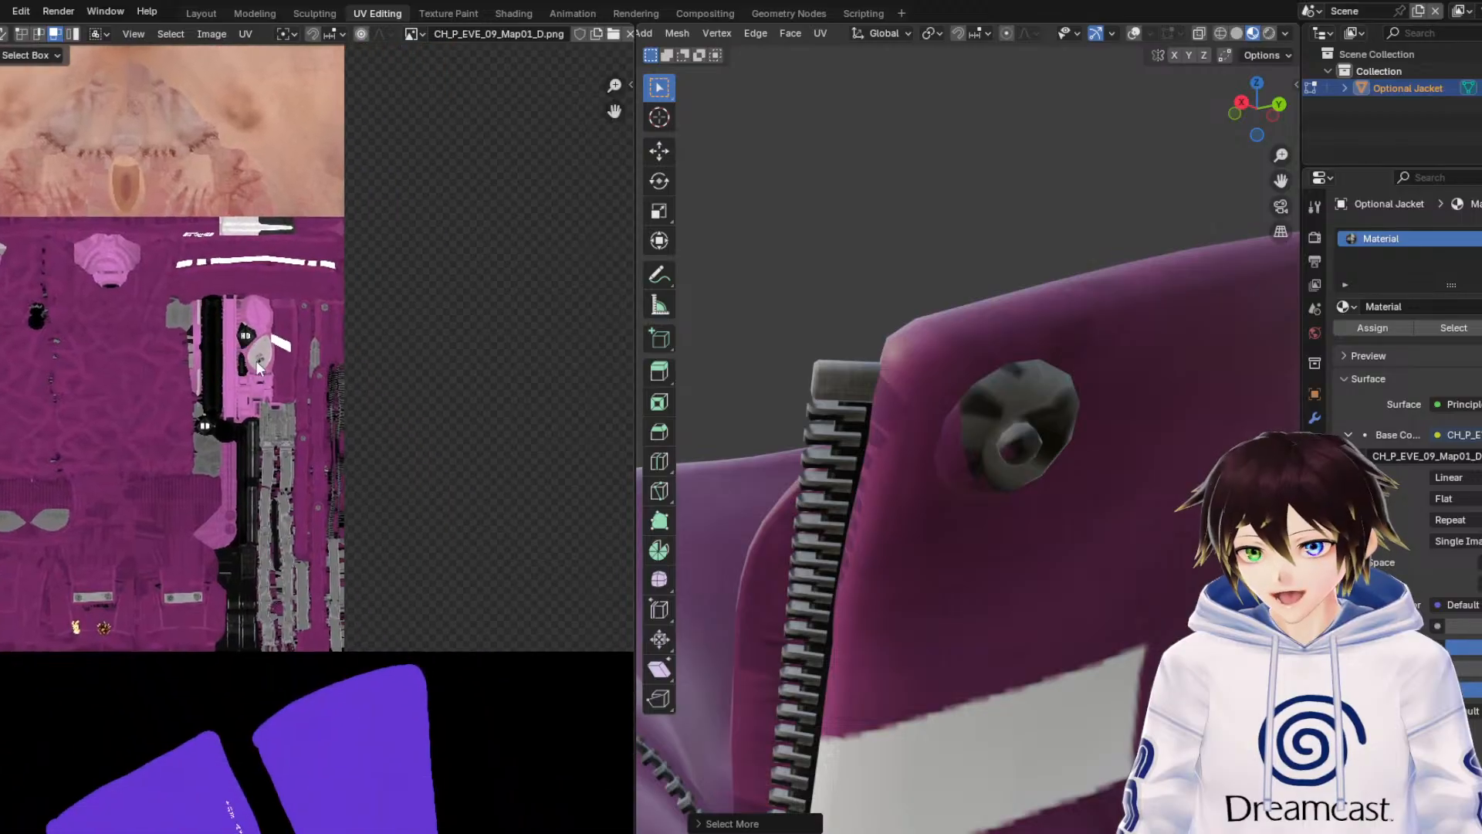
middle_click_drag(51, 476, 201, 493)
scroll(326, 679, "up", 4)
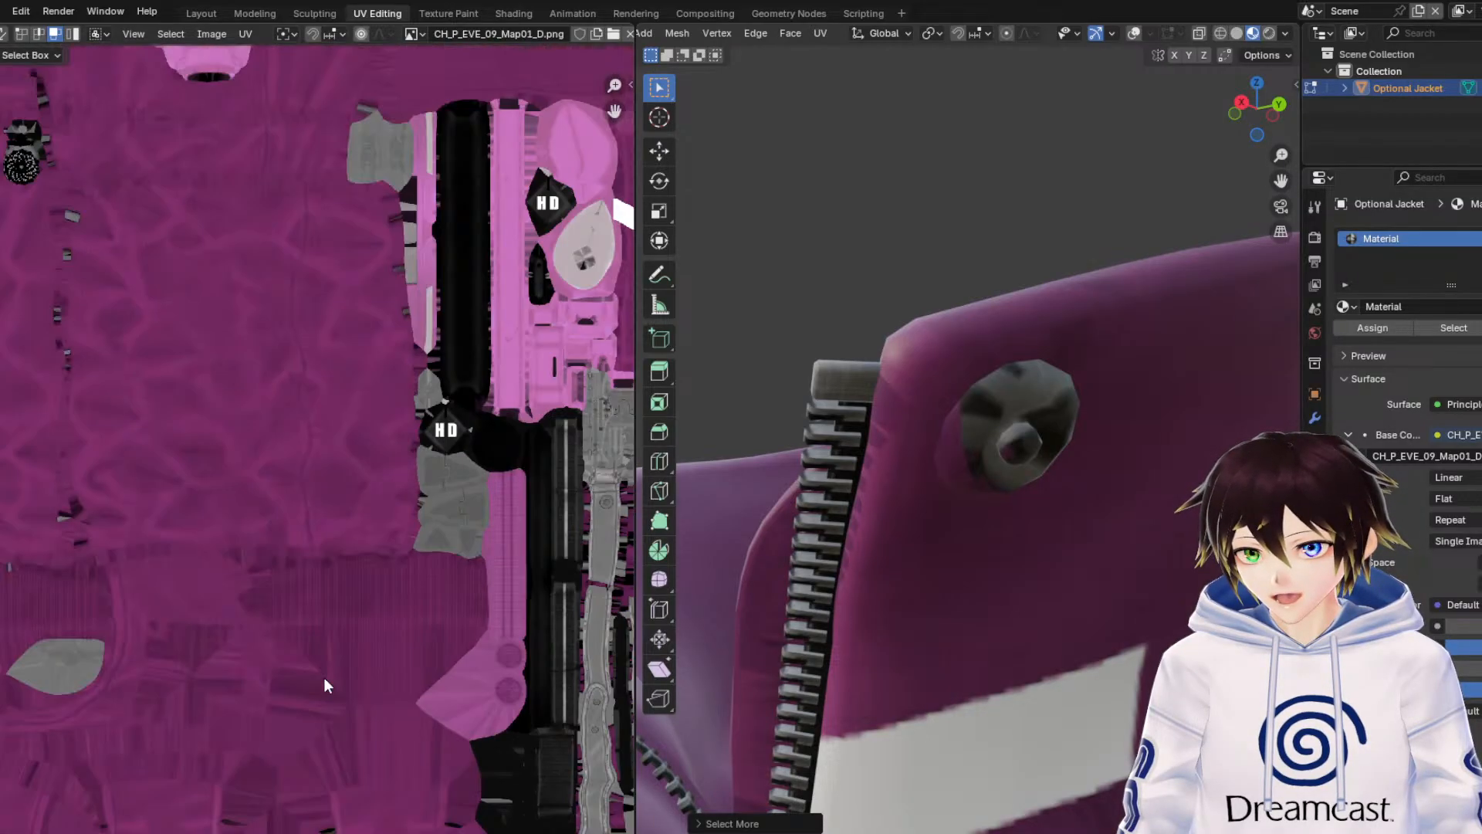
middle_click_drag(326, 678, 388, 387)
scroll(388, 387, "down", 1)
middle_click_drag(567, 261, 247, 406)
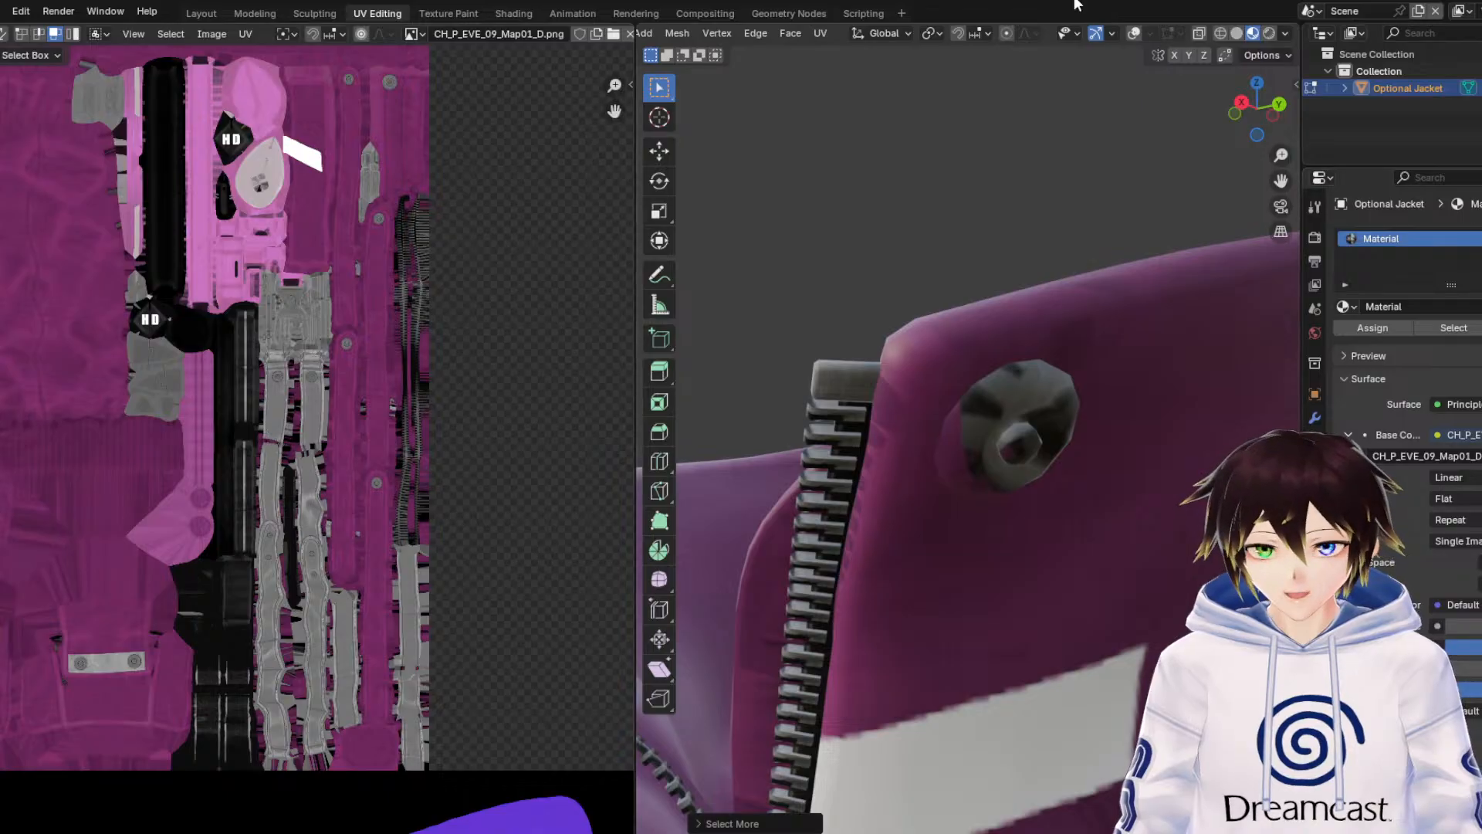
Show the viewport overlays again and locate the snap's UV islands on the texture map.
left_click(1134, 32)
scroll(376, 368, "down", 6)
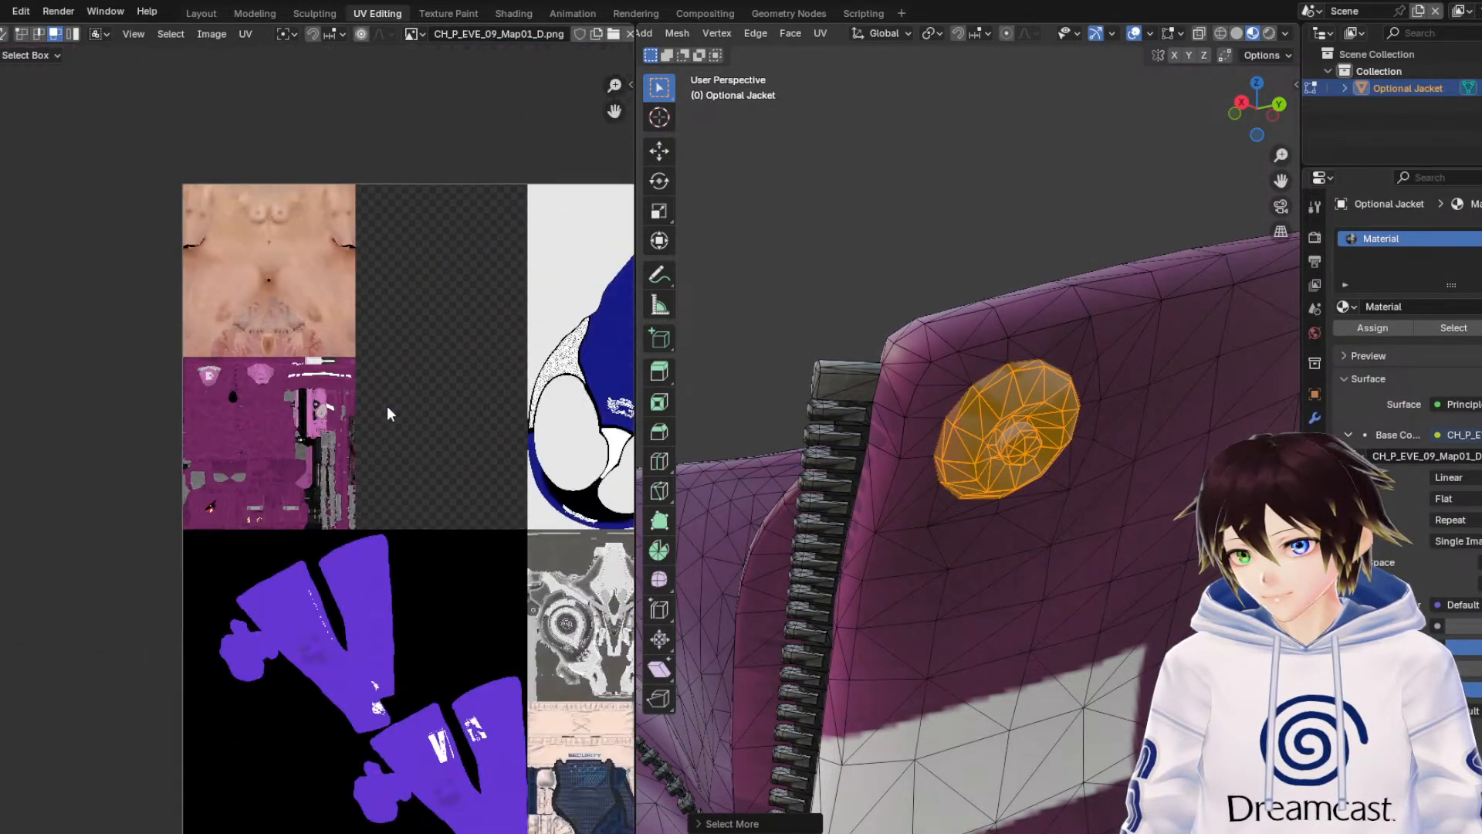
scroll(368, 440, "down", 3)
scroll(363, 444, "up", 9)
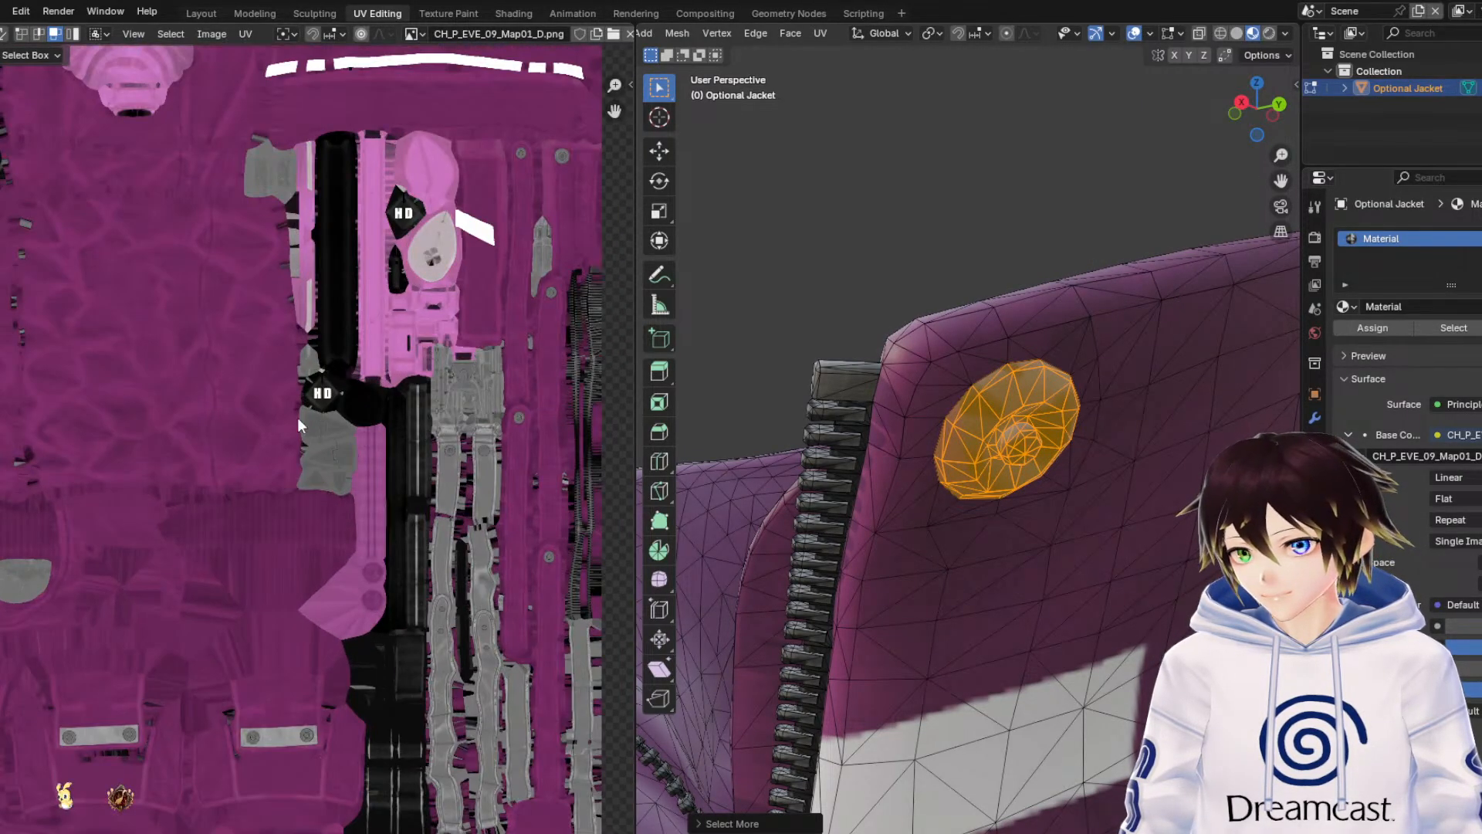
middle_click_drag(111, 372, 276, 212)
middle_click_drag(179, 333, 352, 544)
scroll(340, 439, "up", 10)
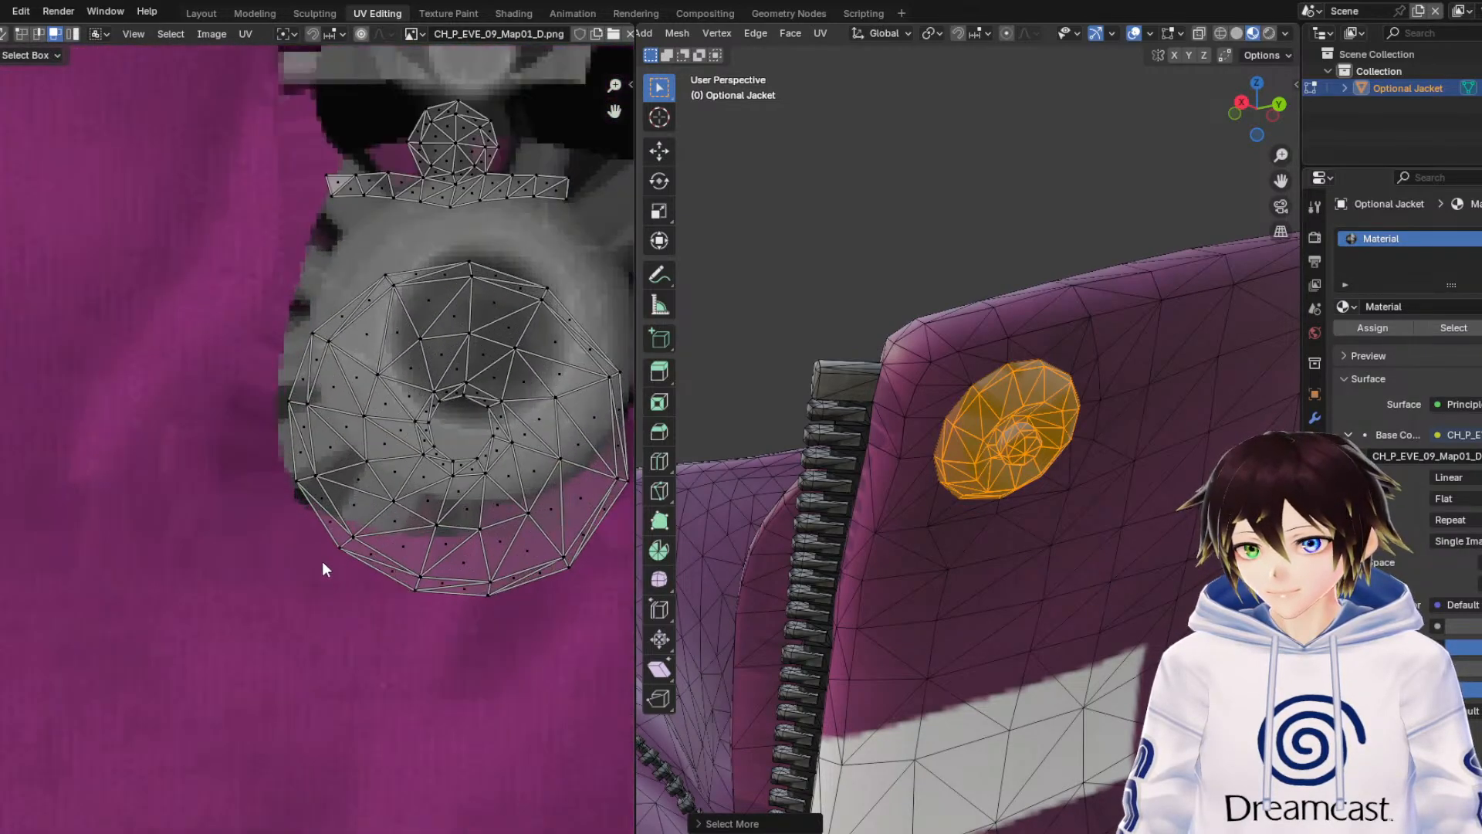
Move the snap disc's UV island onto the round grey button in the texture, scale it to 0.929, and check it without overlays.
middle_click_drag(581, 636, 449, 667)
left_click_drag(606, 702, 110, 240)
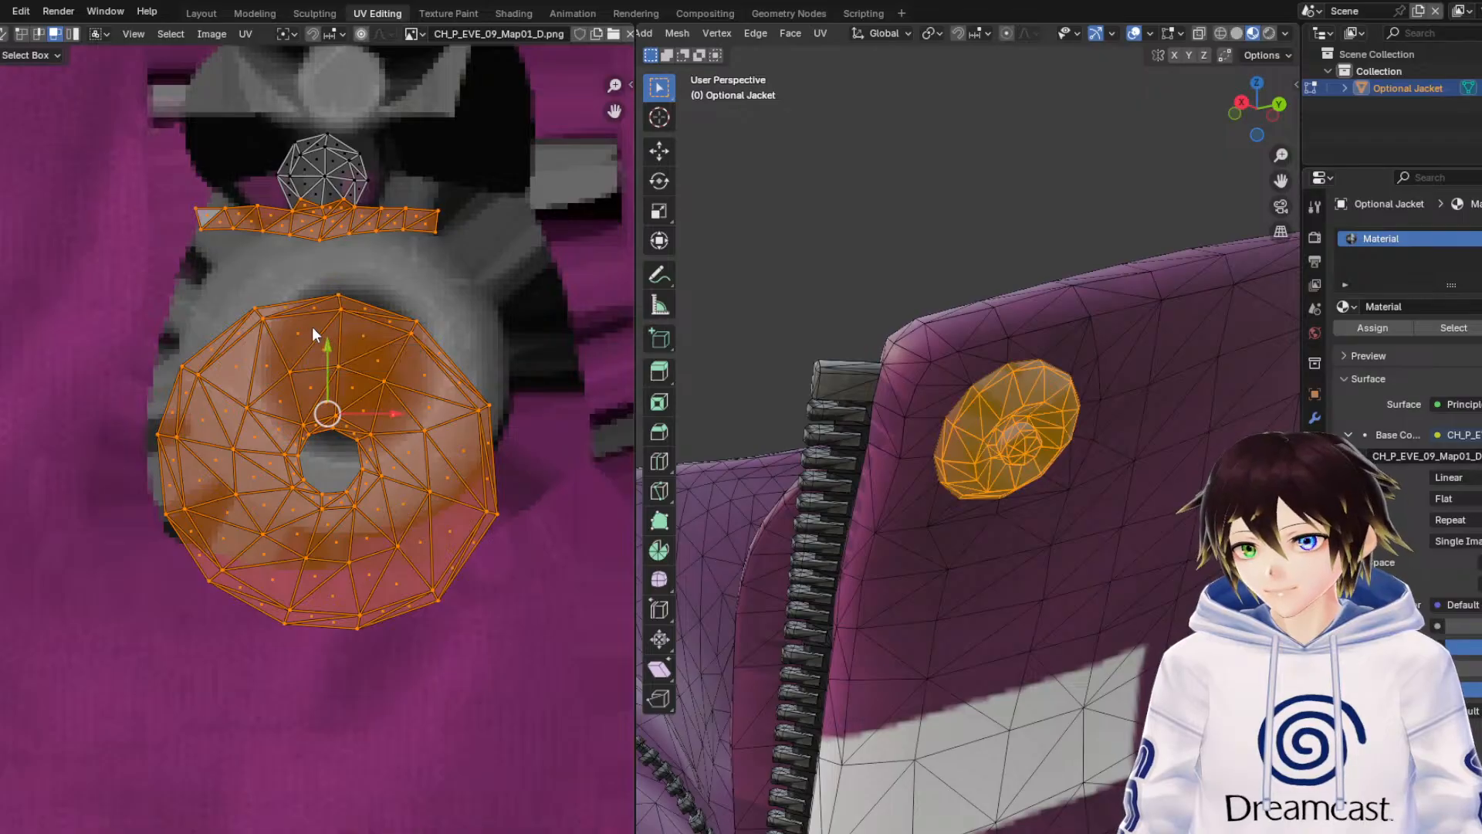
key("alt+a")
left_click_drag(138, 312, 613, 725)
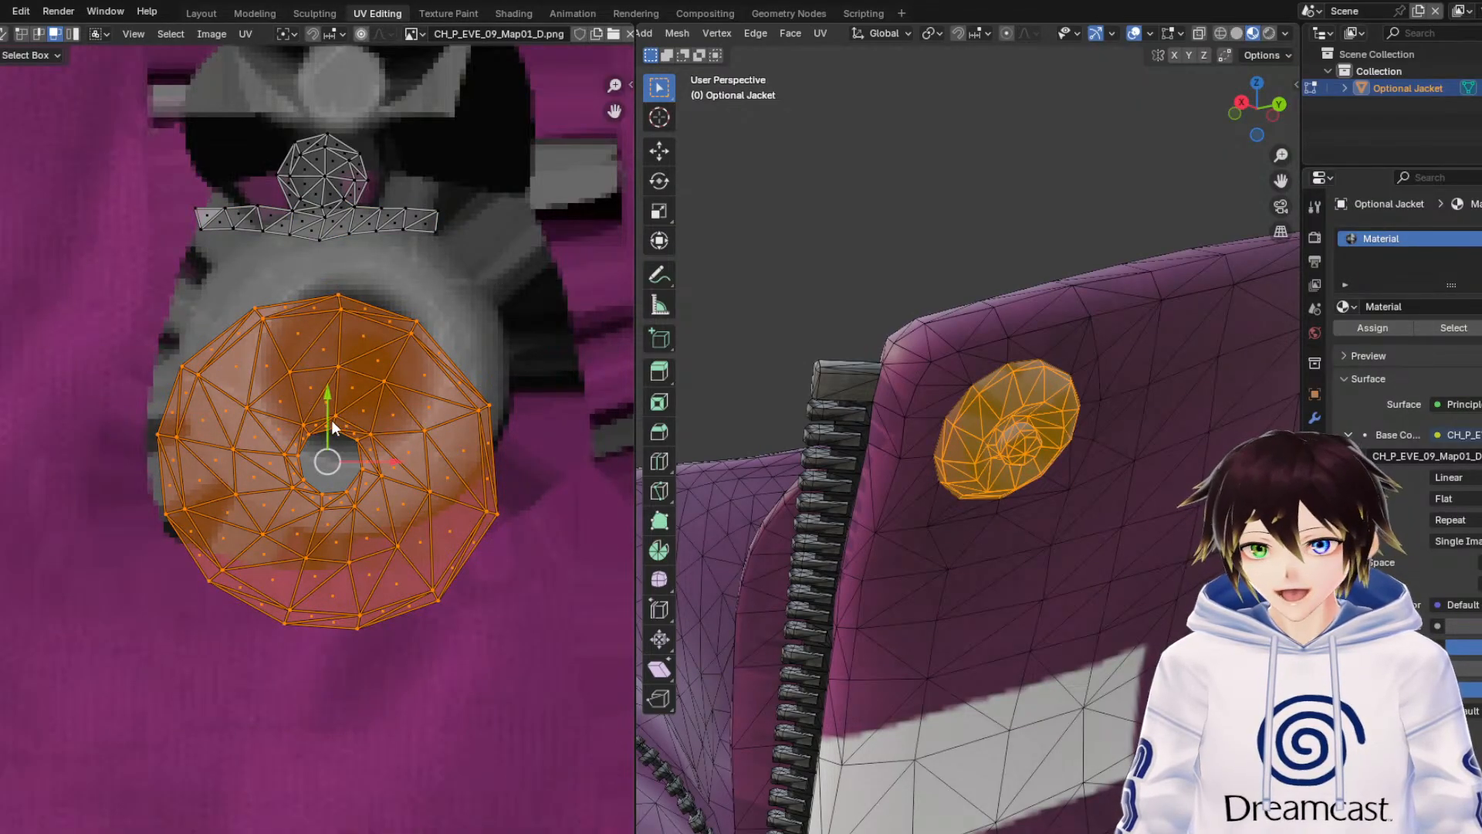
left_click_drag(333, 423, 395, 326)
left_click(0, 211)
left_click(1138, 33)
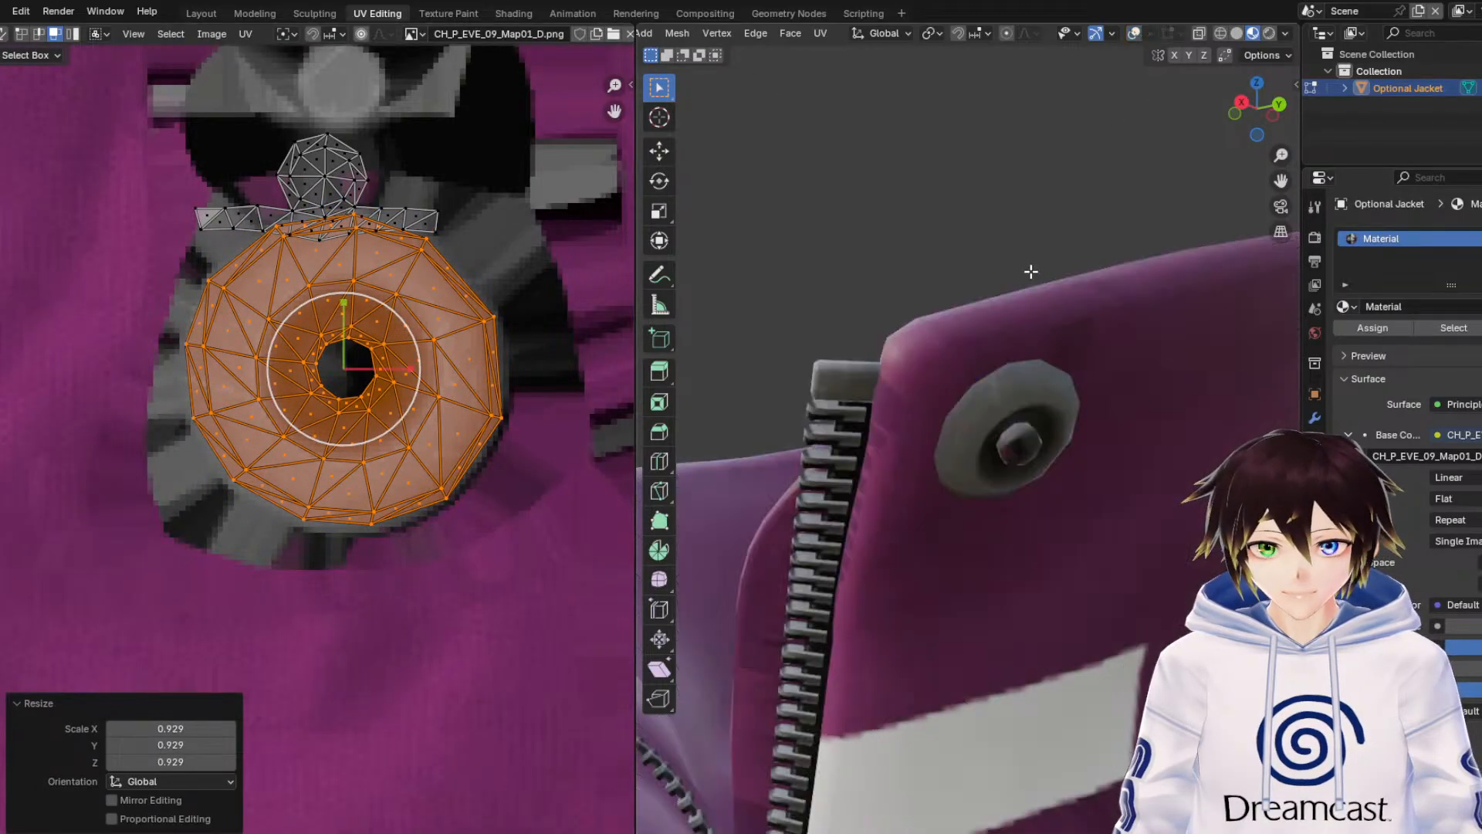
scroll(1016, 290, "up", 1)
middle_click_drag(989, 321, 961, 294)
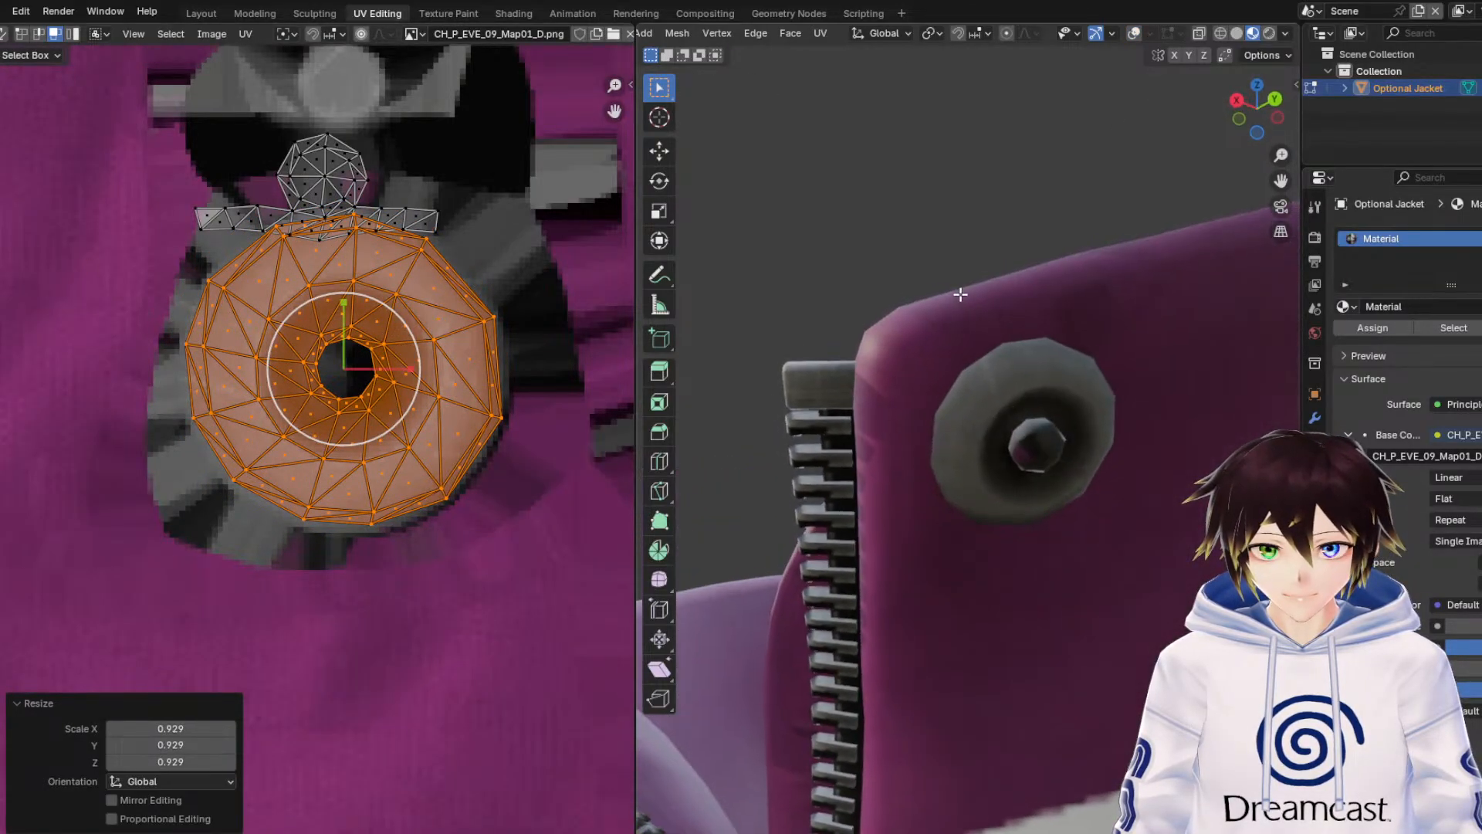
left_click(310, 180)
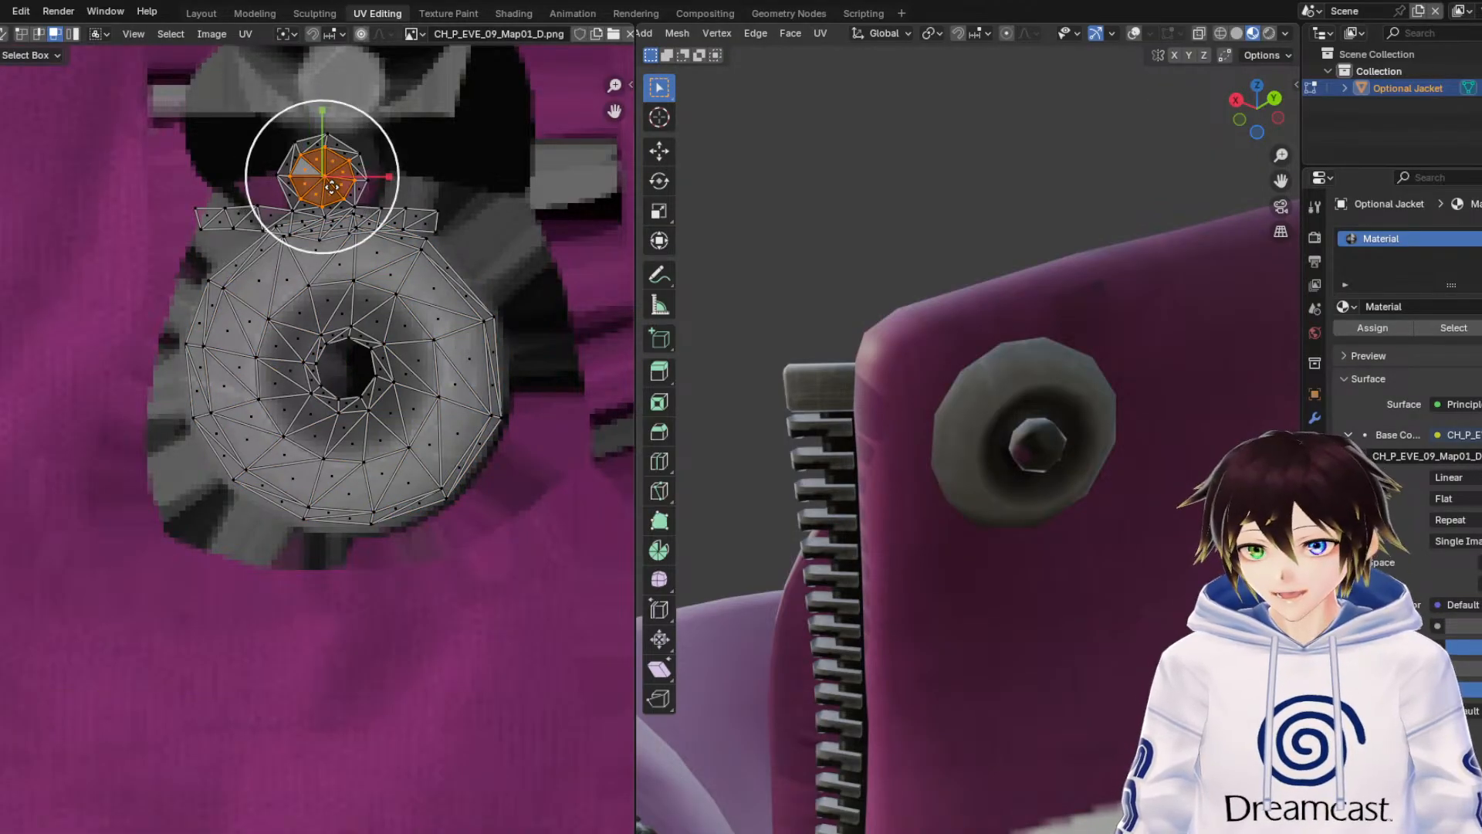
left_click(345, 154)
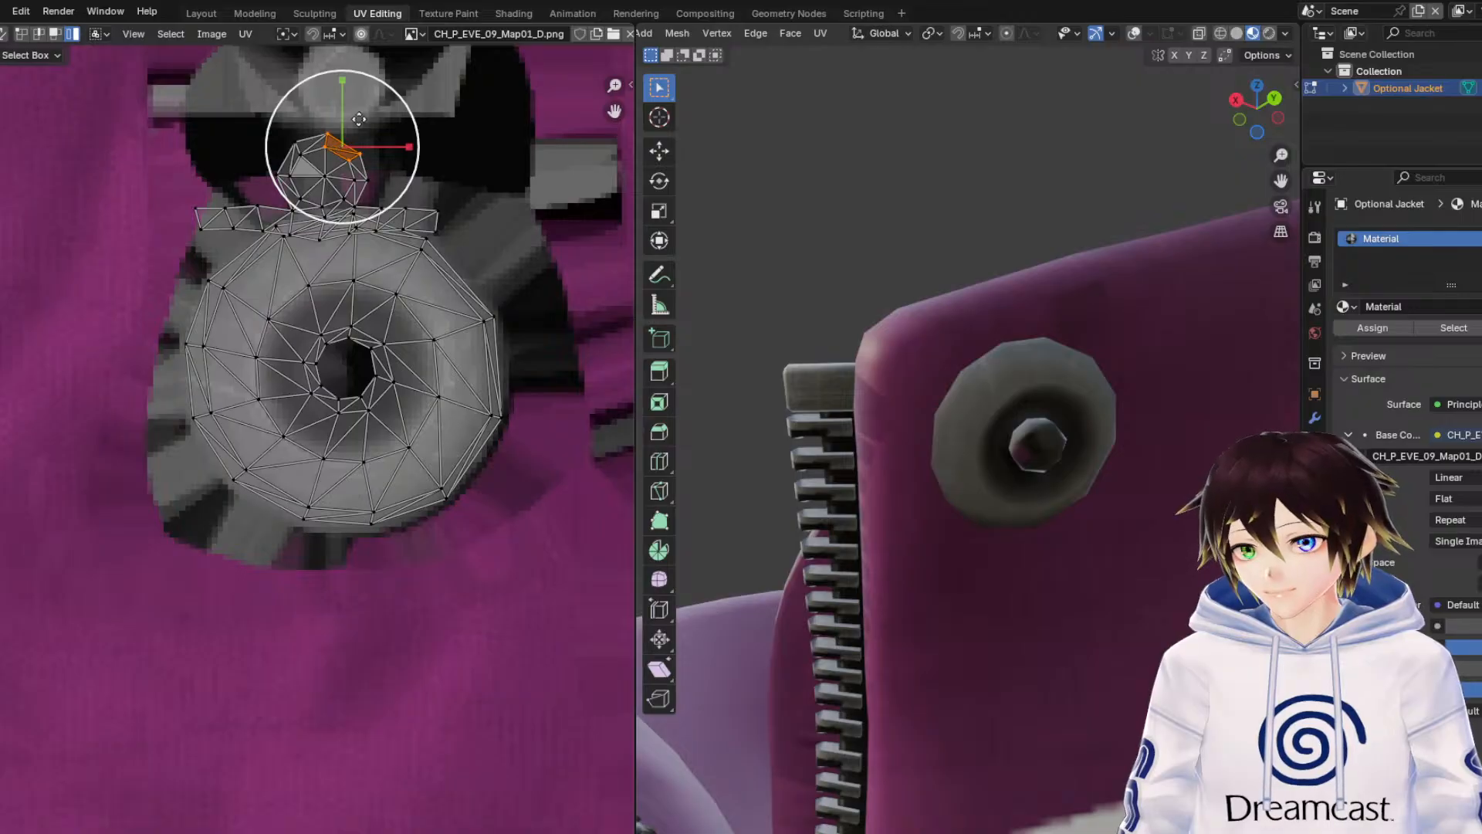
left_click(371, 301)
left_click(448, 374)
key("ctrl+z")
key("ctrl+z")
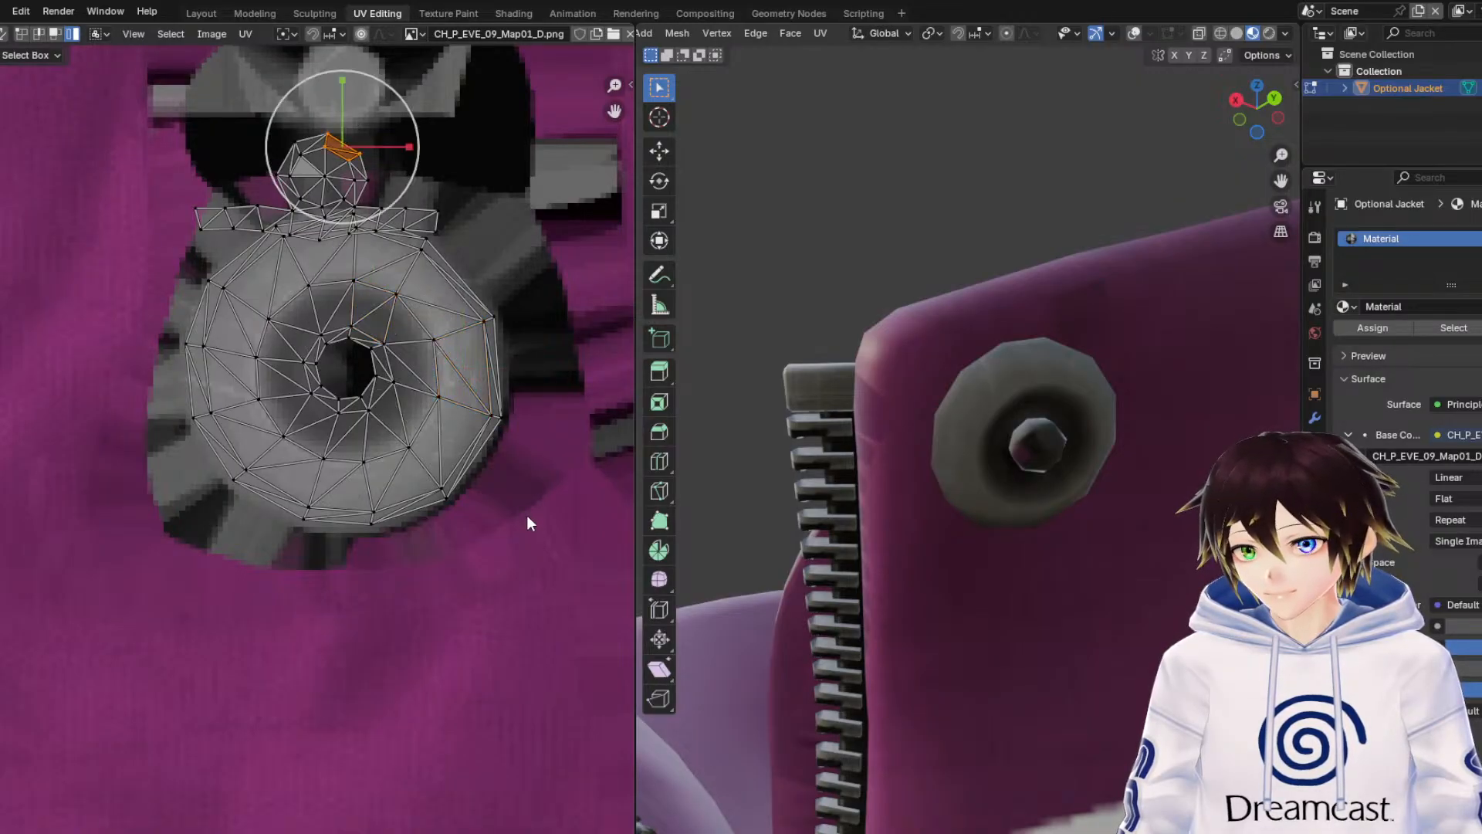
key("ctrl+z")
key("ctrl+z")
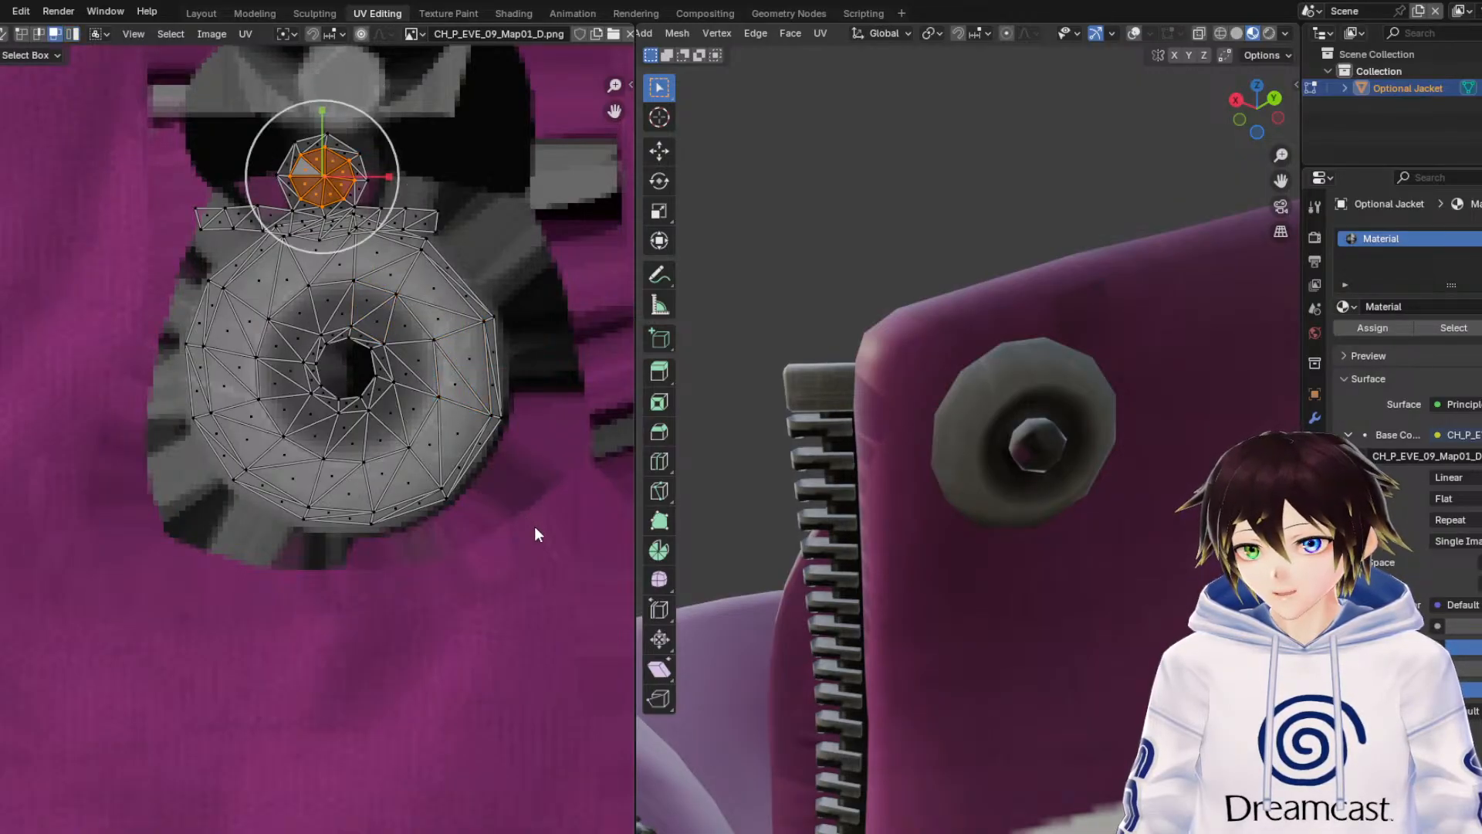
key("ctrl+z")
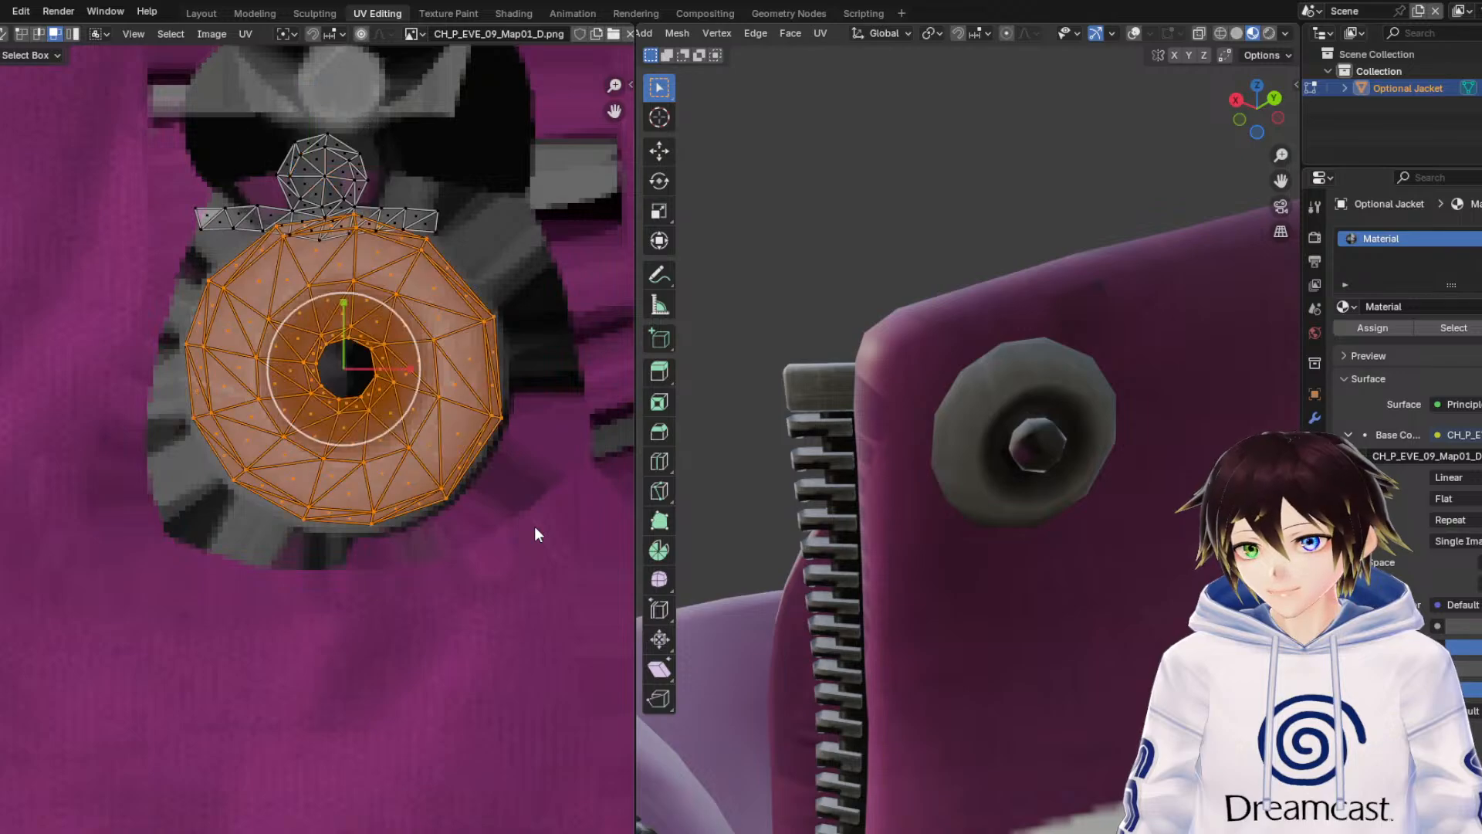
Hide the snap disc's UVs and move the remaining snap islands 0.00238 m in Y and 0.000412 m in X onto the small round button.
key("h")
left_click_drag(509, 352, 65, 48)
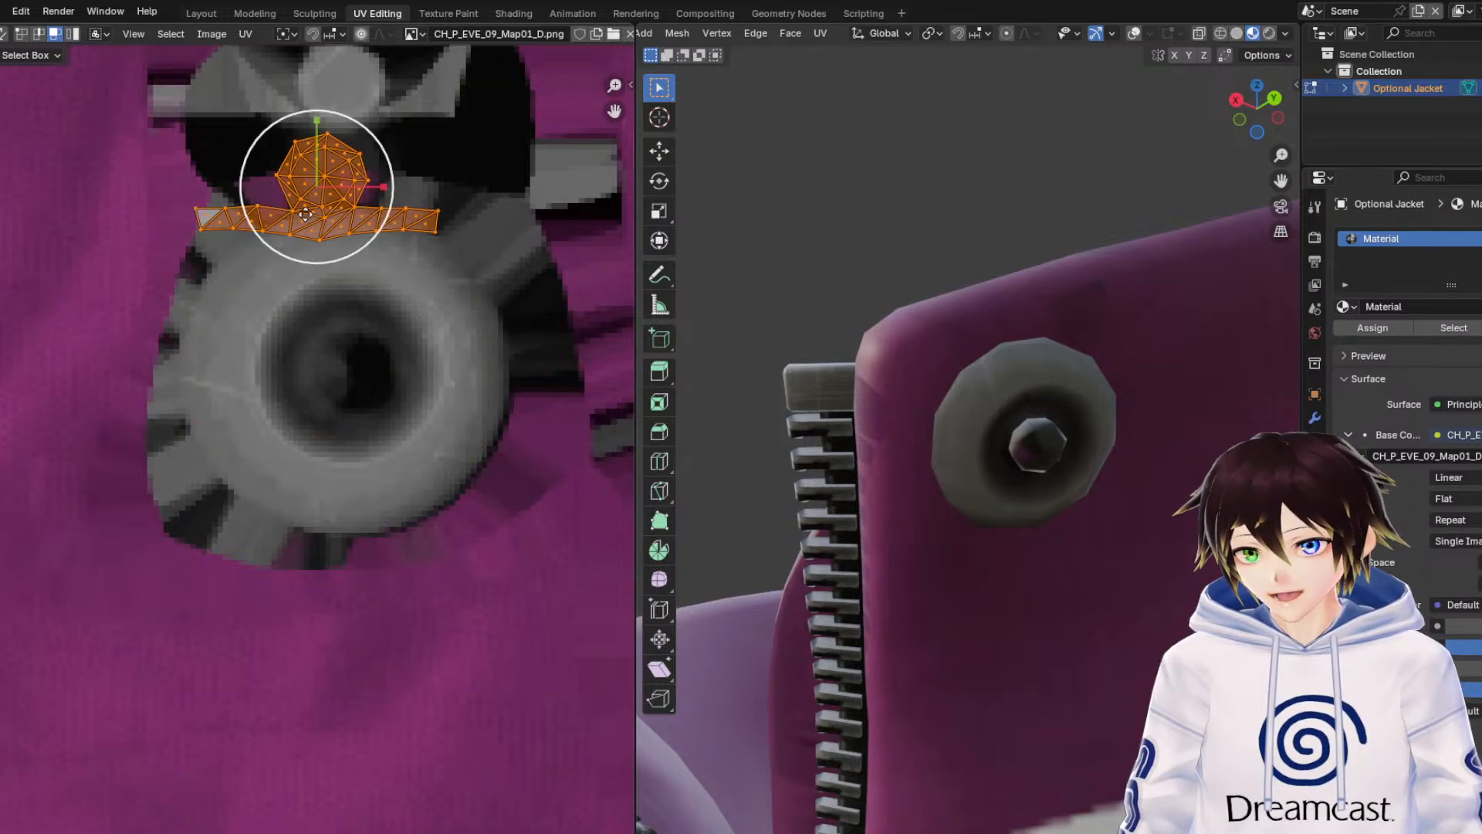
scroll(325, 208, "up", 1)
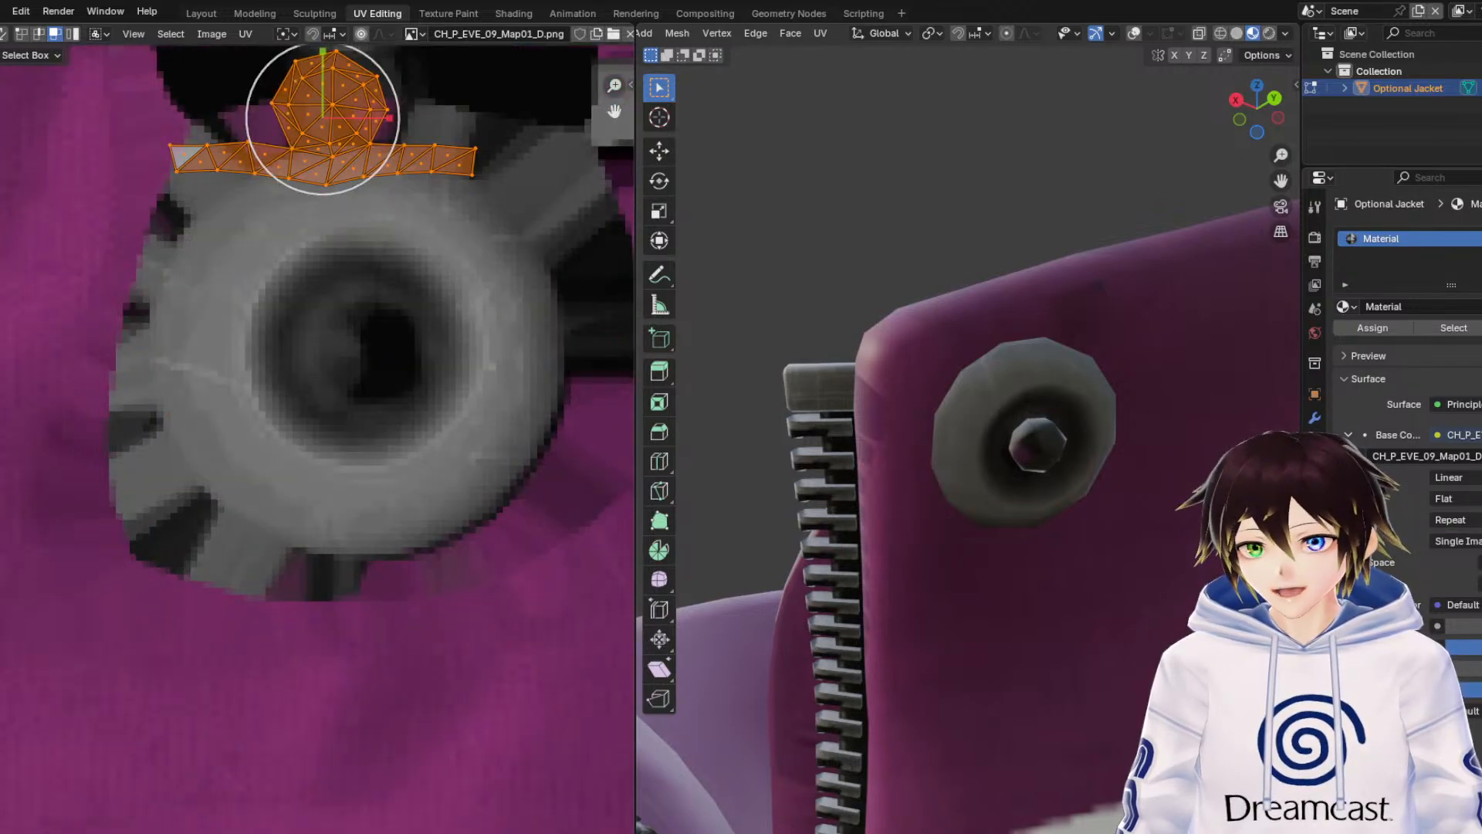
middle_click_drag(316, 194, 331, 480)
left_click(1, 151)
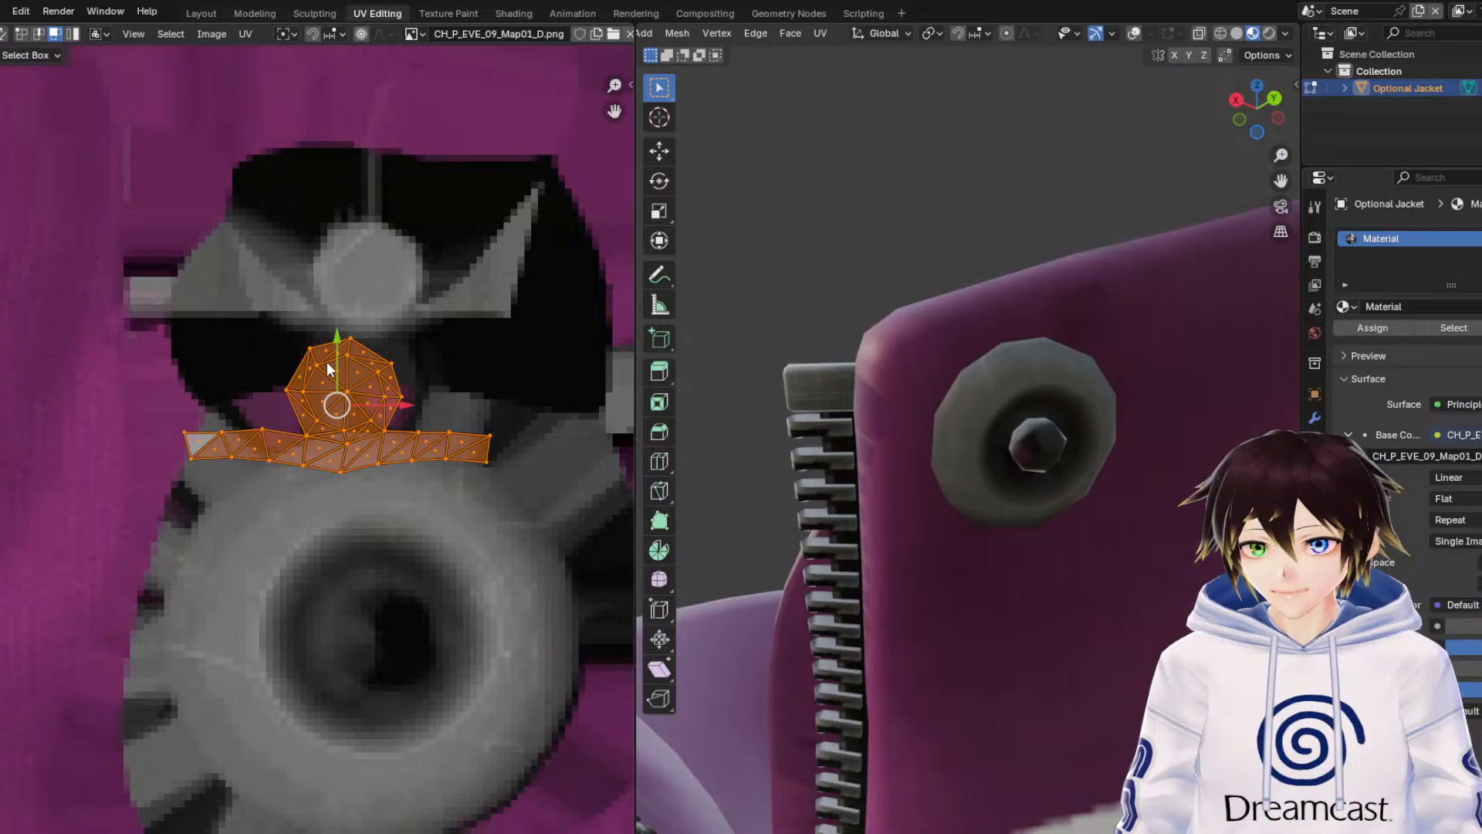
left_click_drag(326, 362, 384, 230)
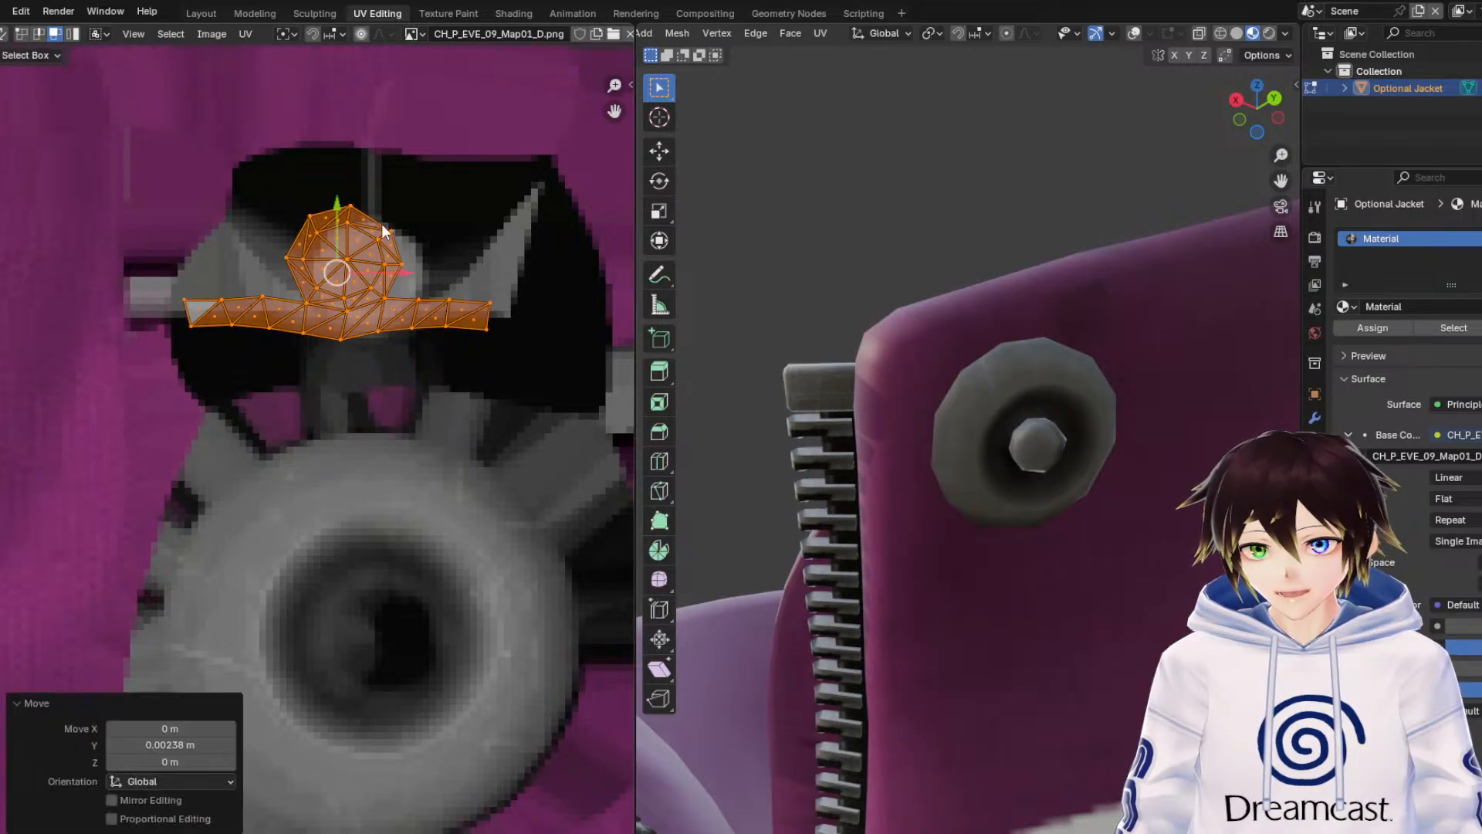
left_click_drag(396, 280, 418, 280)
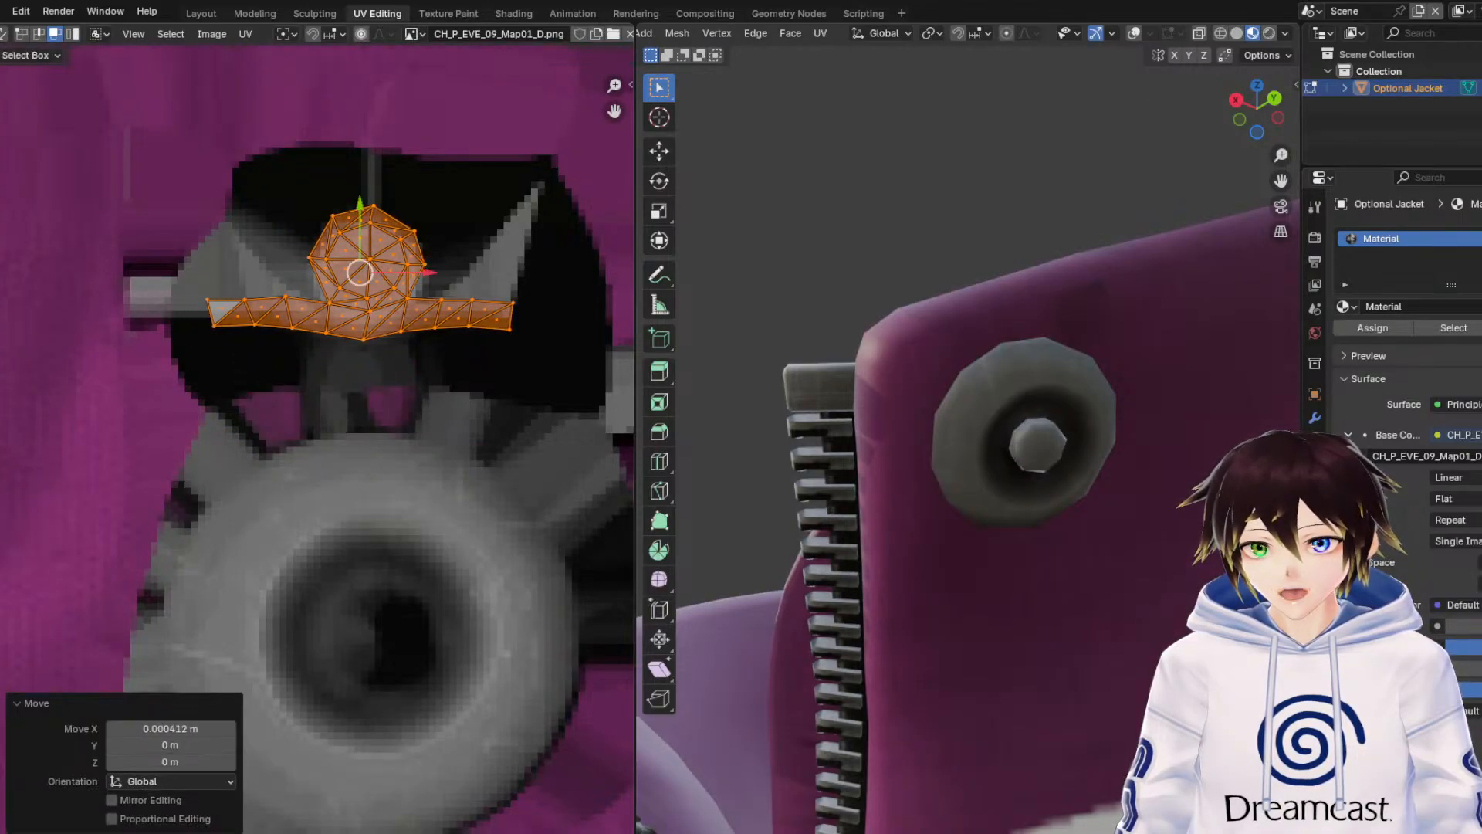
Scale the snap's centre islands down slightly, shift them -0.000092 m in Y, and check the collar on the jacket.
left_click(1, 211)
left_click_drag(422, 230, 365, 216)
left_click(2, 152)
middle_click_drag(897, 334, 930, 473)
scroll(859, 380, "down", 4)
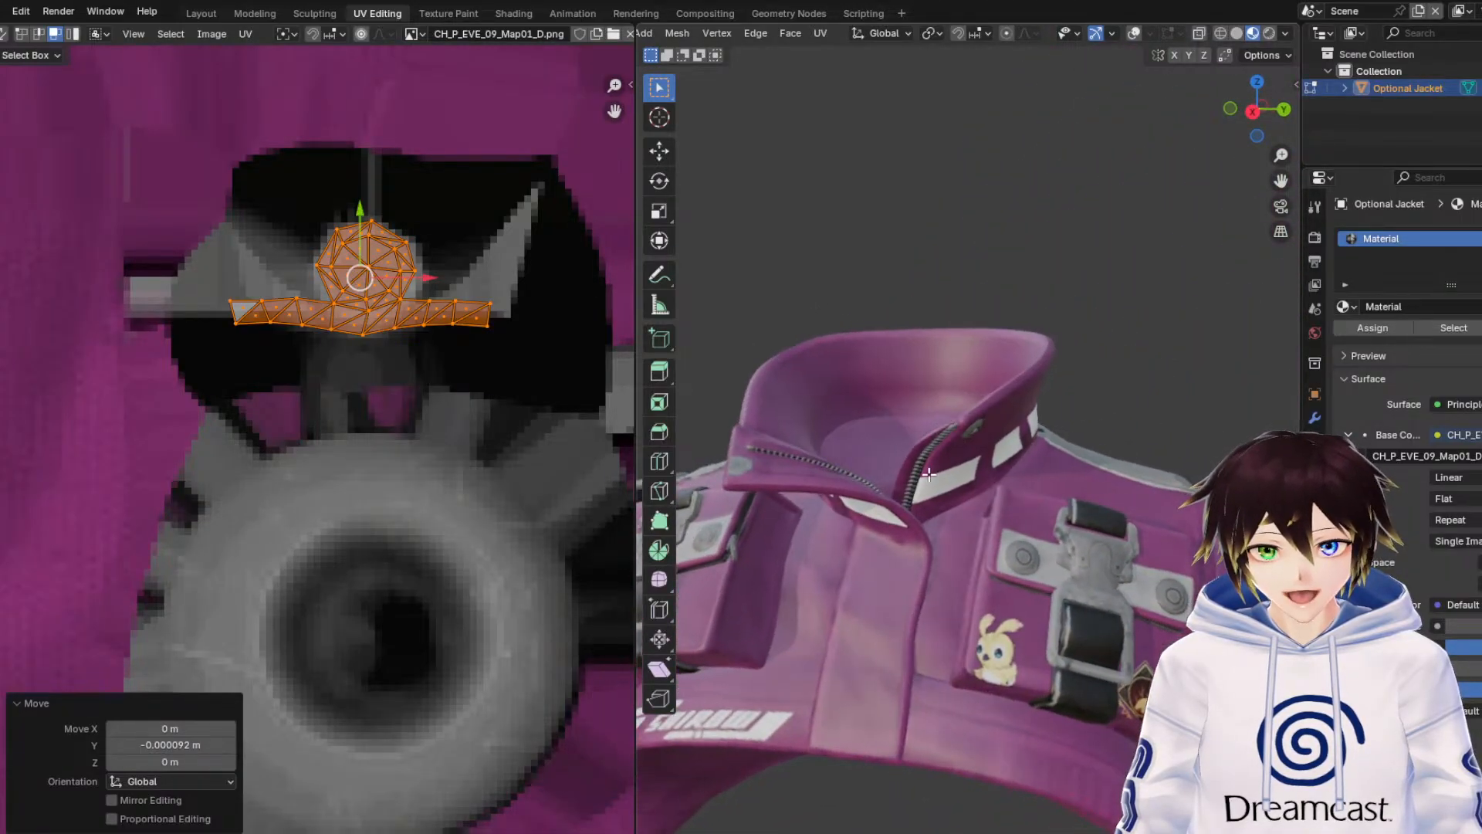
scroll(266, 375, "down", 6)
left_click(355, 491)
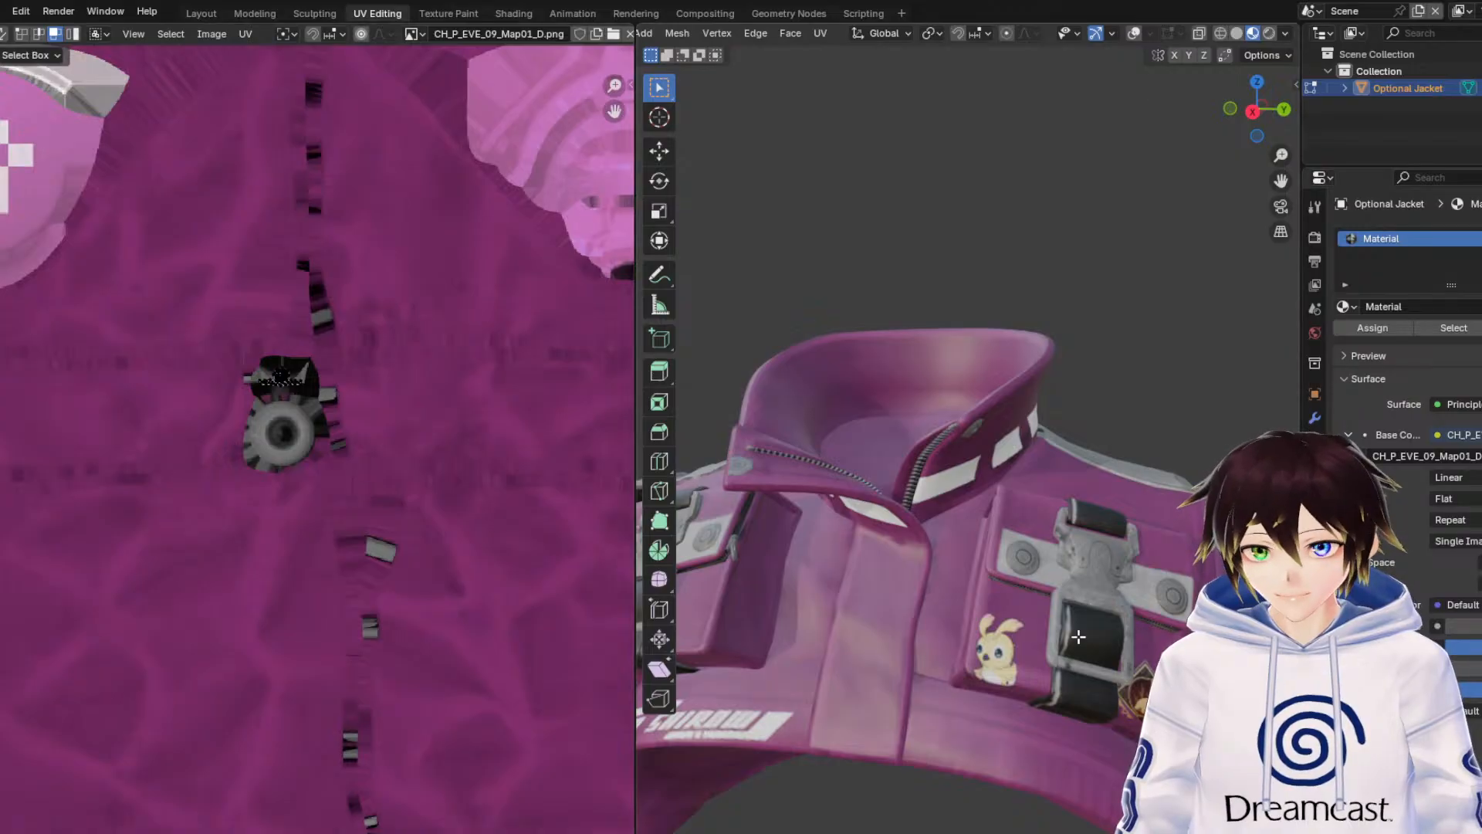
Show the overlays, select the chest pocket faces around the bunny emblem, and select their UVs in island selection mode.
left_click(1068, 588)
left_click(1133, 35)
middle_click_drag(316, 645, 160, 604)
scroll(160, 604, "up", 8)
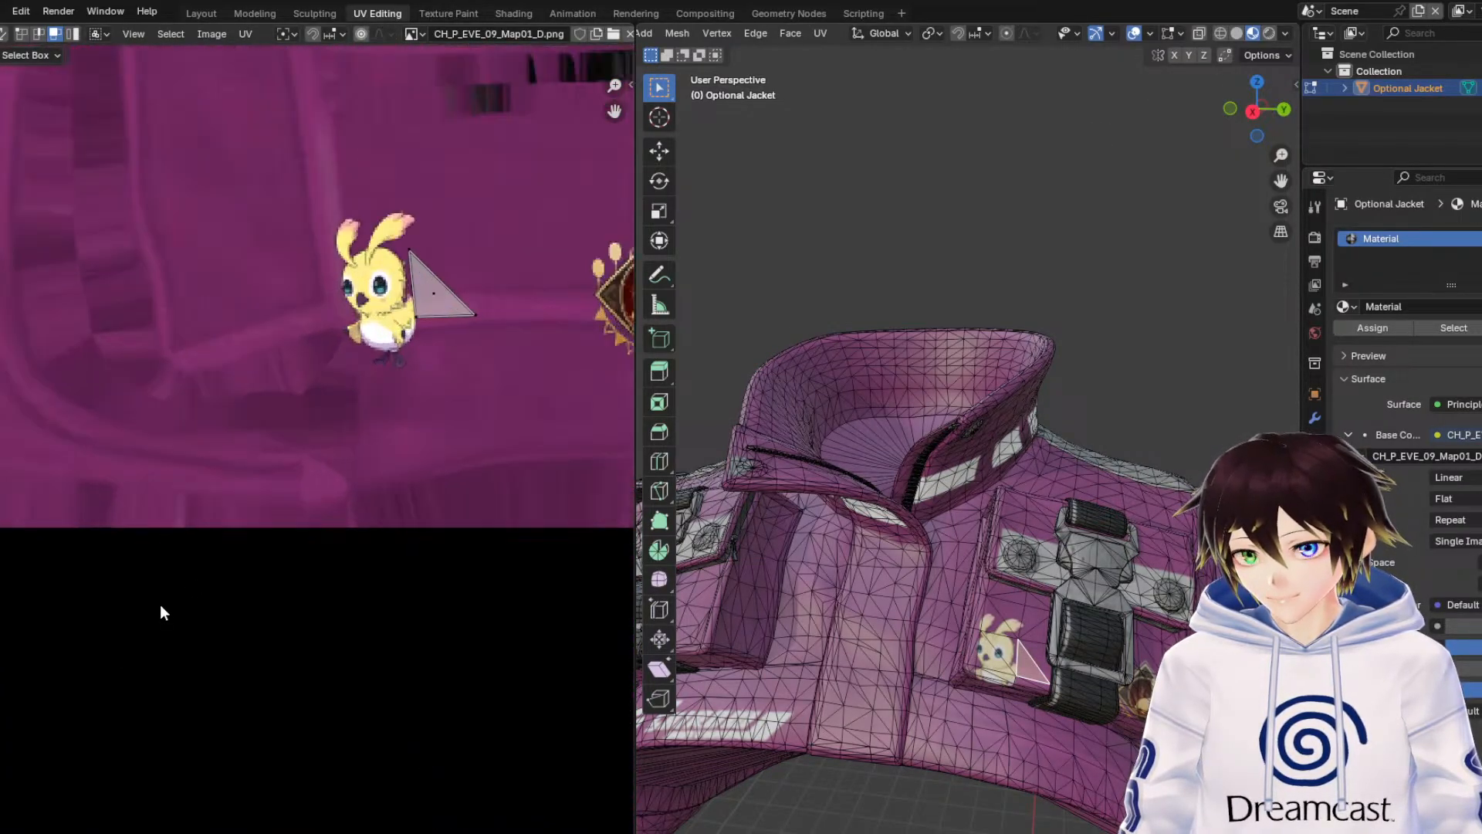
middle_click_drag(447, 299, 246, 506)
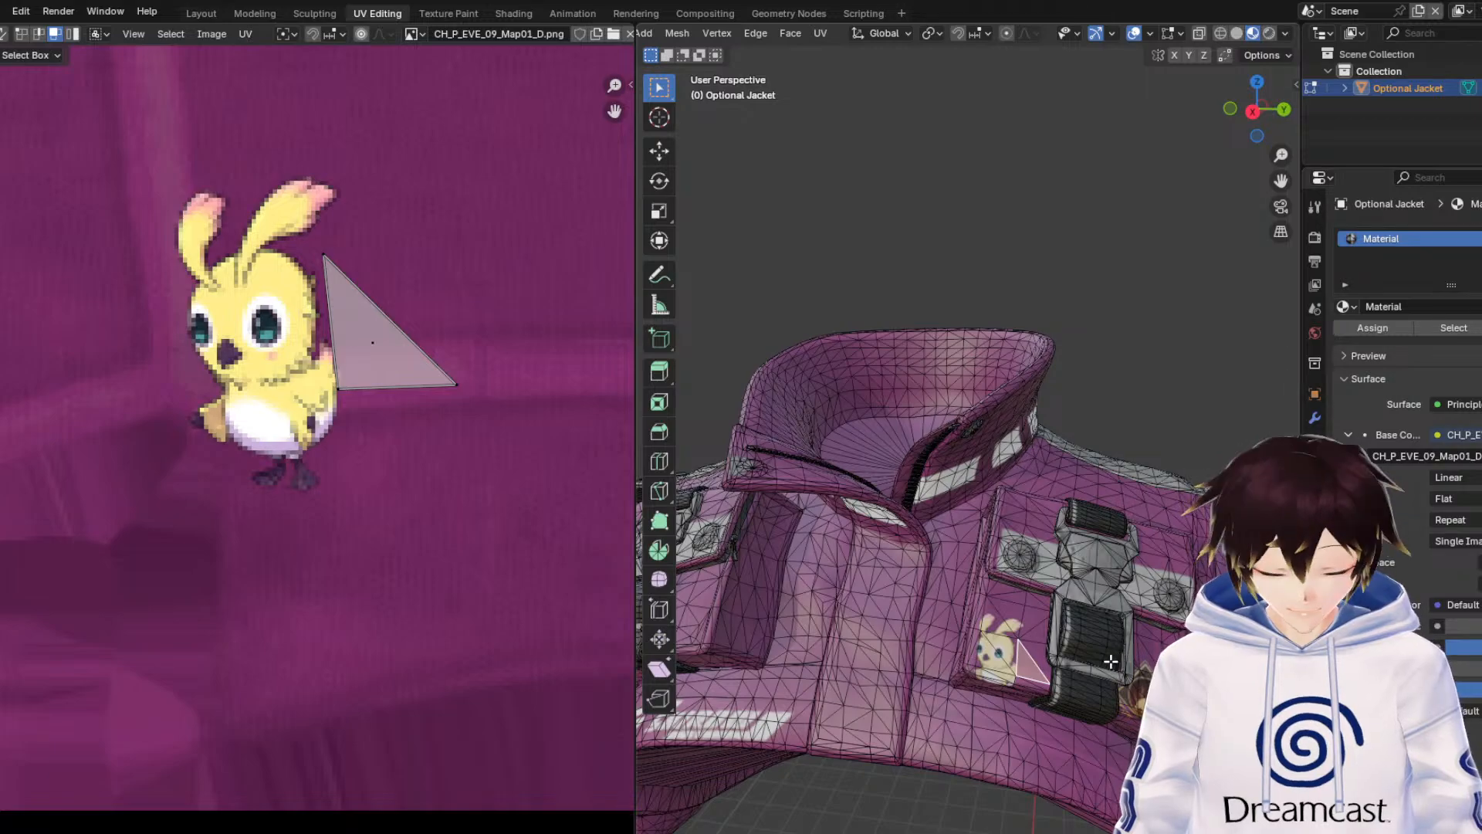
key("ctrl+KP_Add")
key("ctrl+KP_Add")
key("ctrl+KP_Add")
key("ctrl+KP_Add")
key("ctrl+KP_Add")
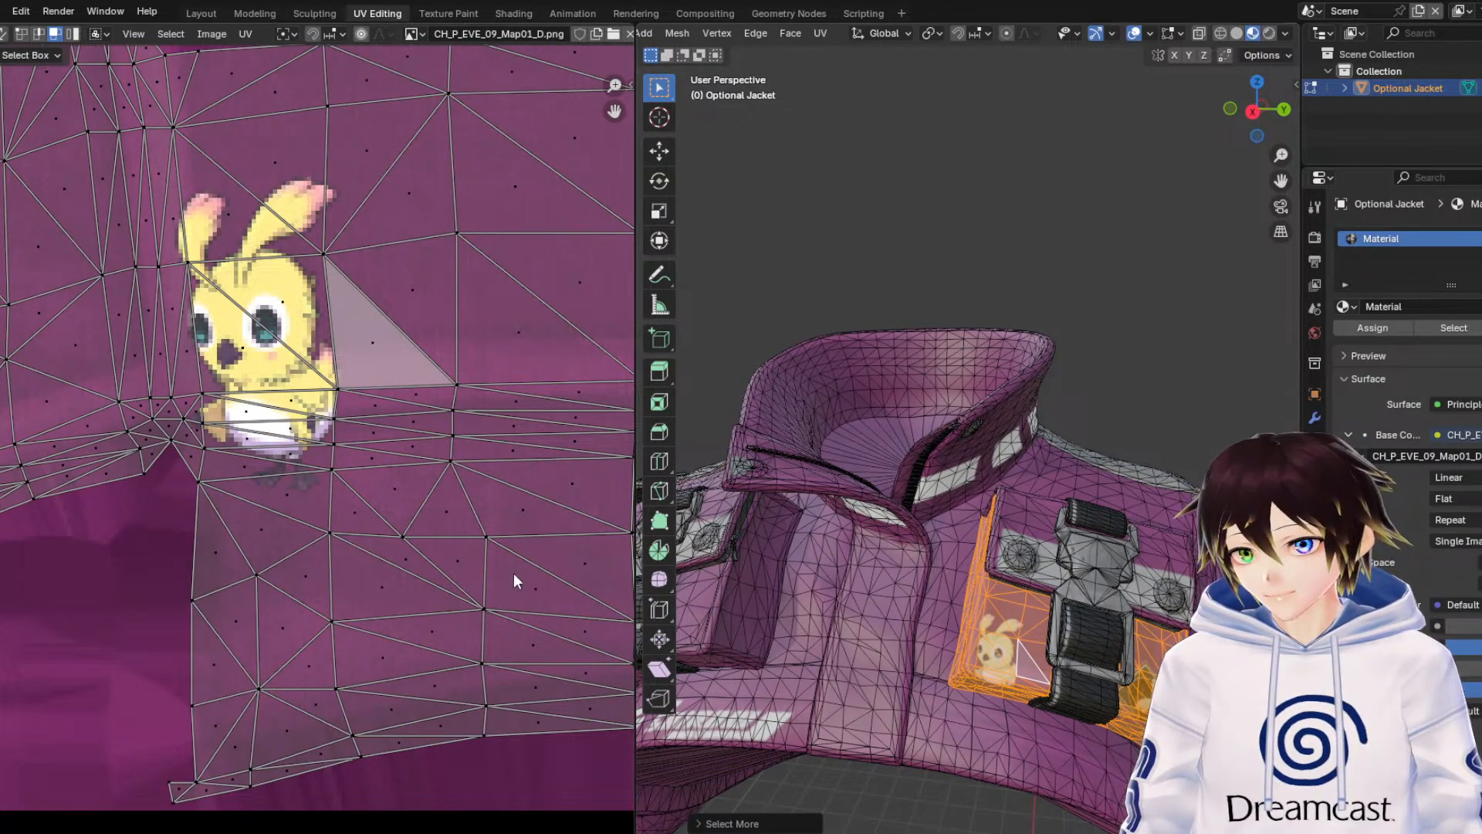
left_click(251, 430)
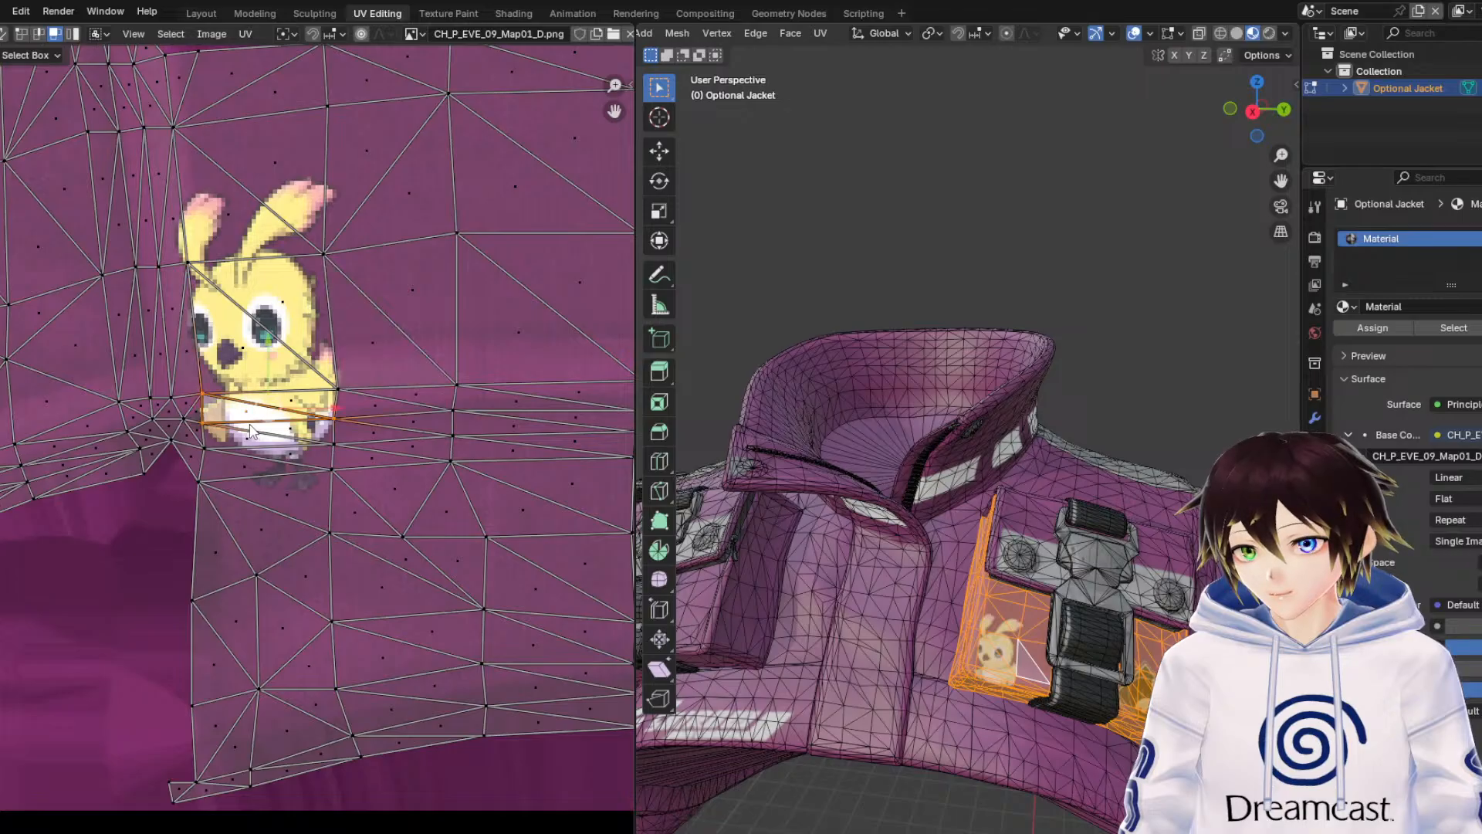
left_click(79, 35)
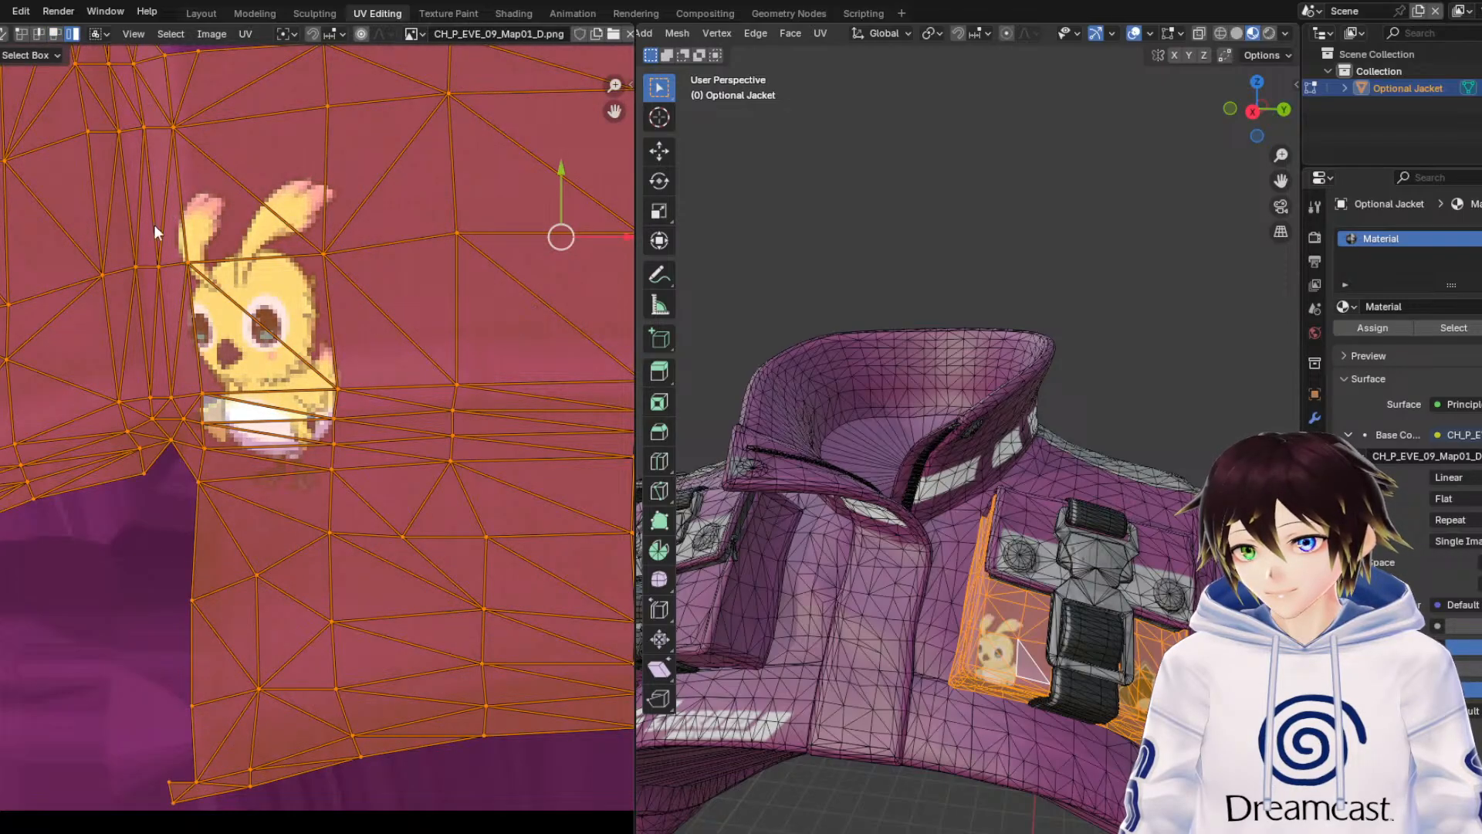
Try rescaling the pocket's UV island around the bunny emblem with viewport overlays hidden, then undo the change.
left_click(0, 213)
left_click(1133, 34)
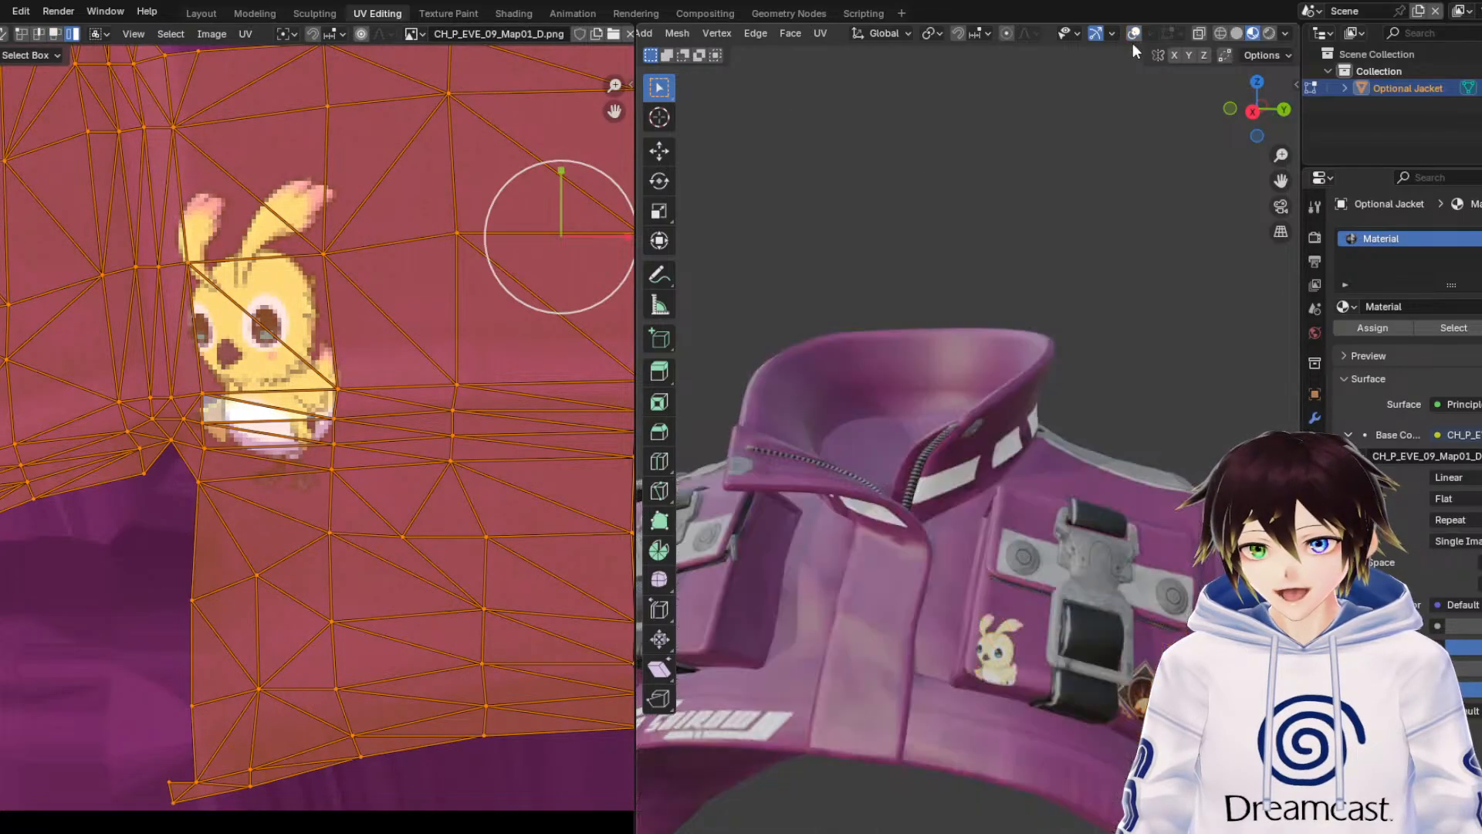
mouse_move(600, 168)
left_mouse_down()
mouse_move(593, 186)
mouse_move(603, 171)
left_mouse_up()
key("ctrl+z")
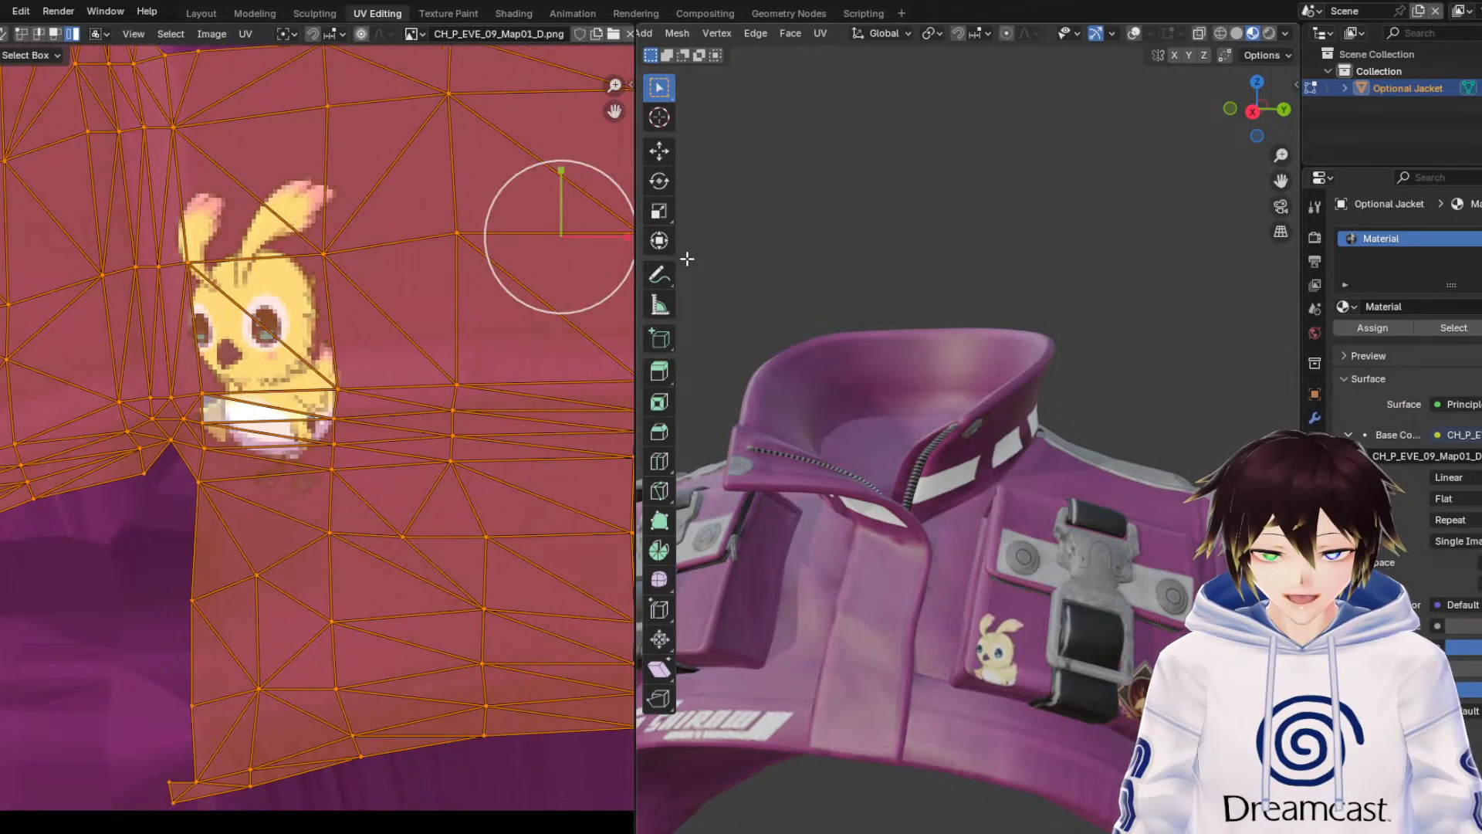
key("ctrl+z")
Inspect the jacket's pockets, collar and sleeves from the front and side for texture alignment without viewport overlays.
scroll(401, 430, "down", 3)
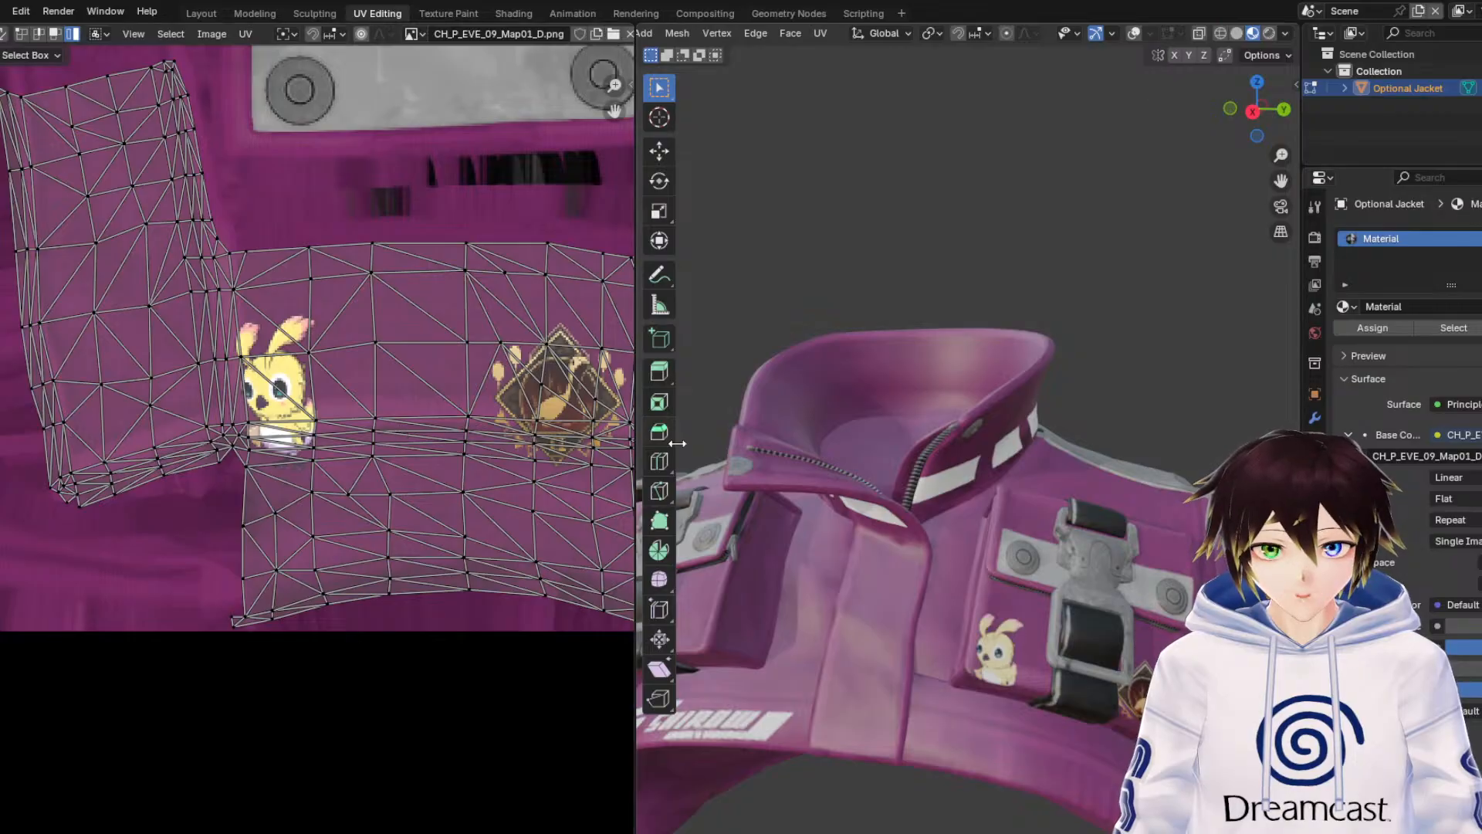
middle_click_drag(798, 509, 847, 498)
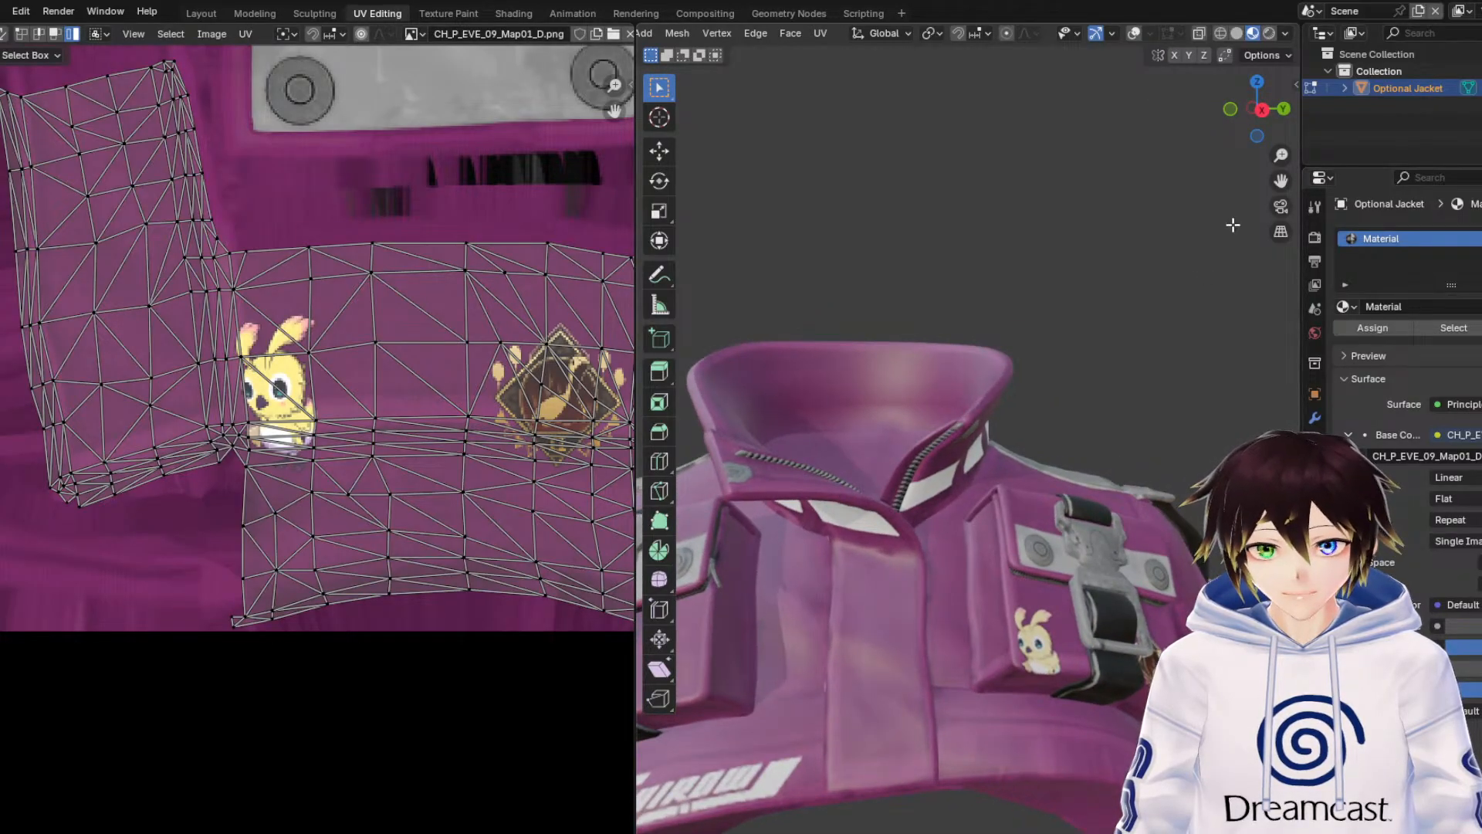
left_click_drag(1275, 183, 1418, 92)
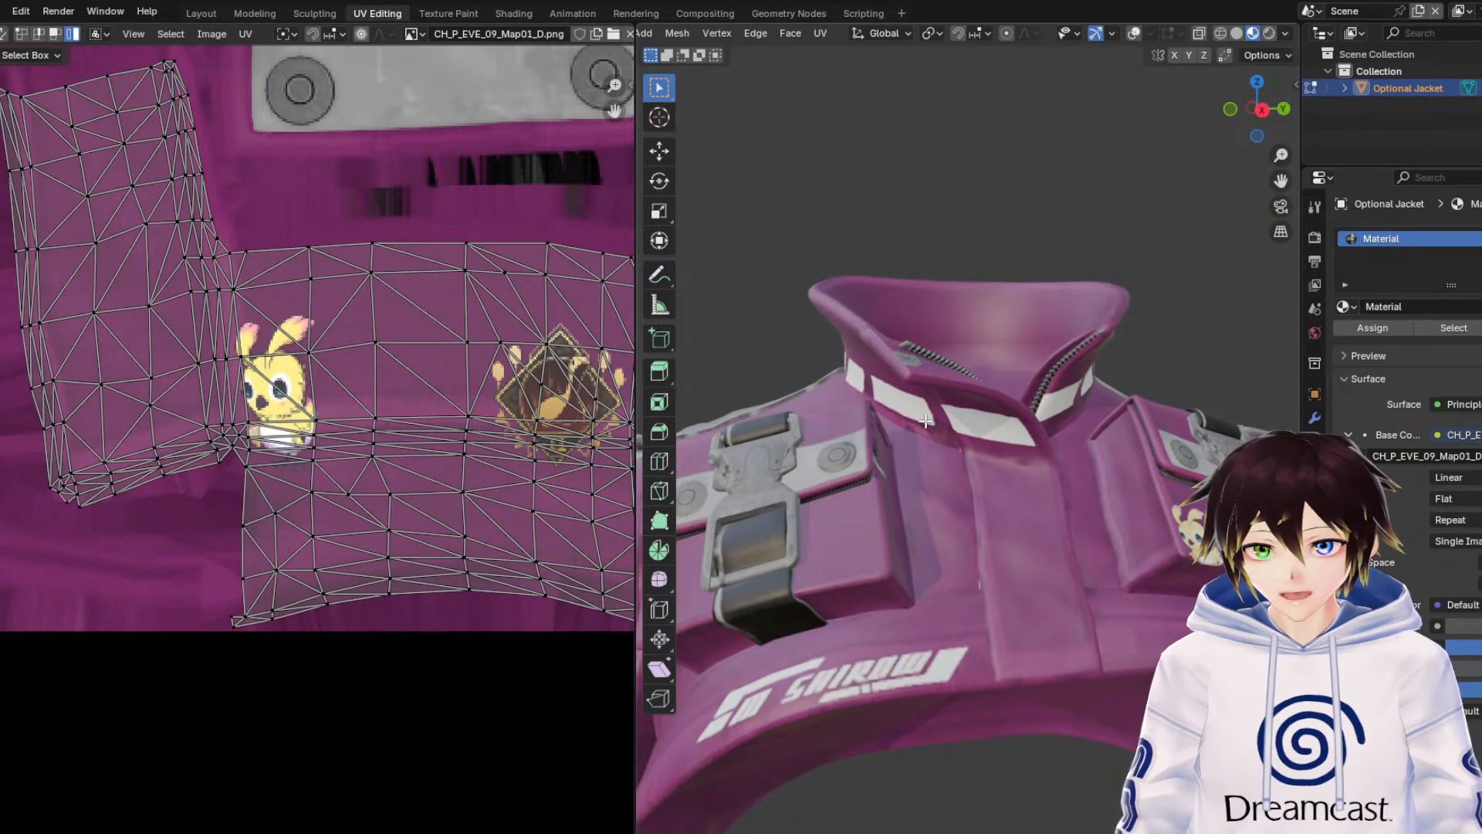
middle_click_drag(896, 396, 865, 525)
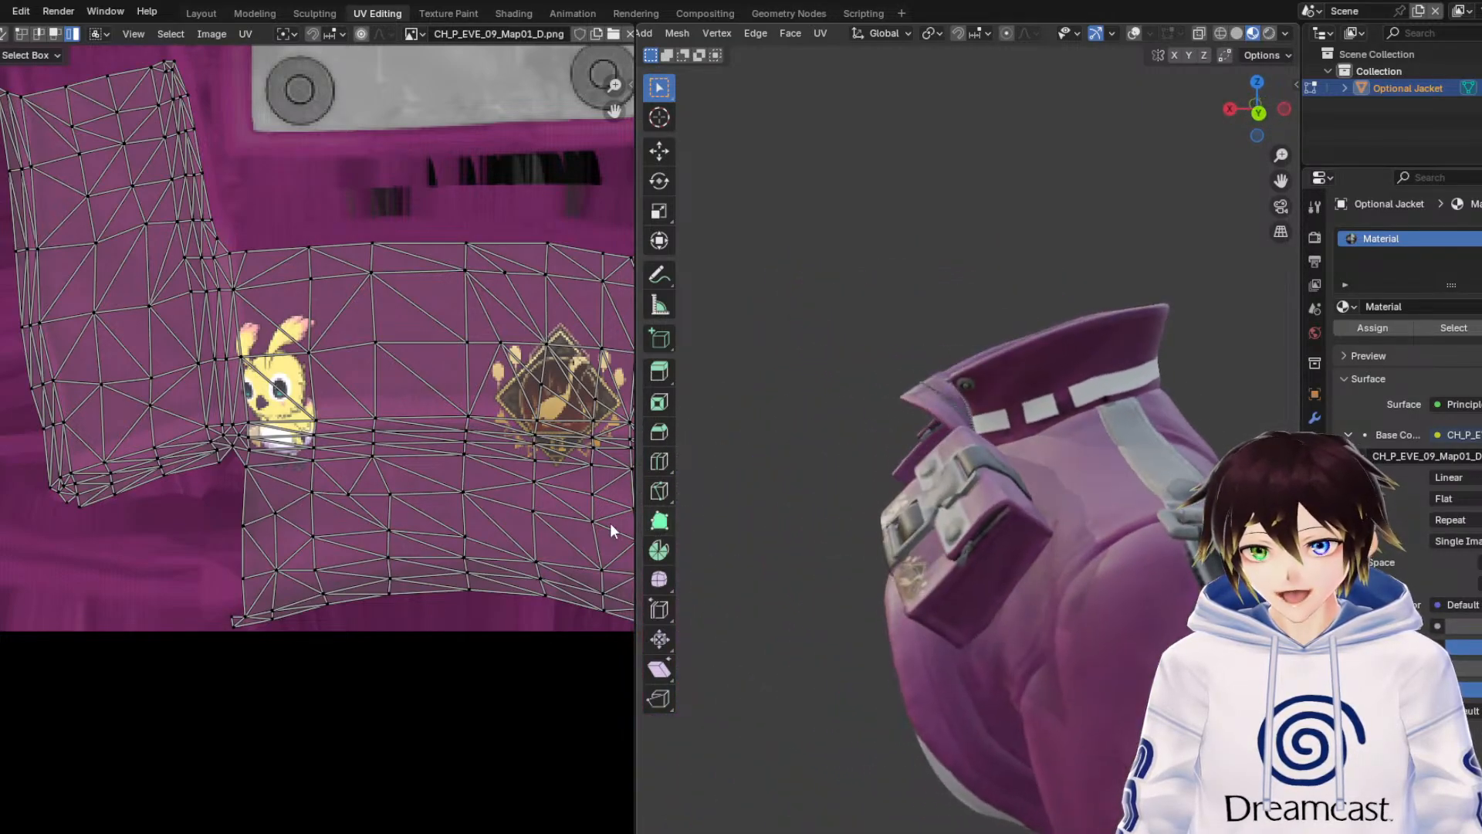
scroll(234, 228, "down", 5)
scroll(234, 228, "down", 3)
middle_click_drag(270, 225, 267, 528)
Show the viewport overlays again and select the radial faces closing the jacket's underside.
middle_click_drag(1054, 554, 1090, 479)
left_click_drag(1281, 182, 1135, 71)
left_click(1134, 32)
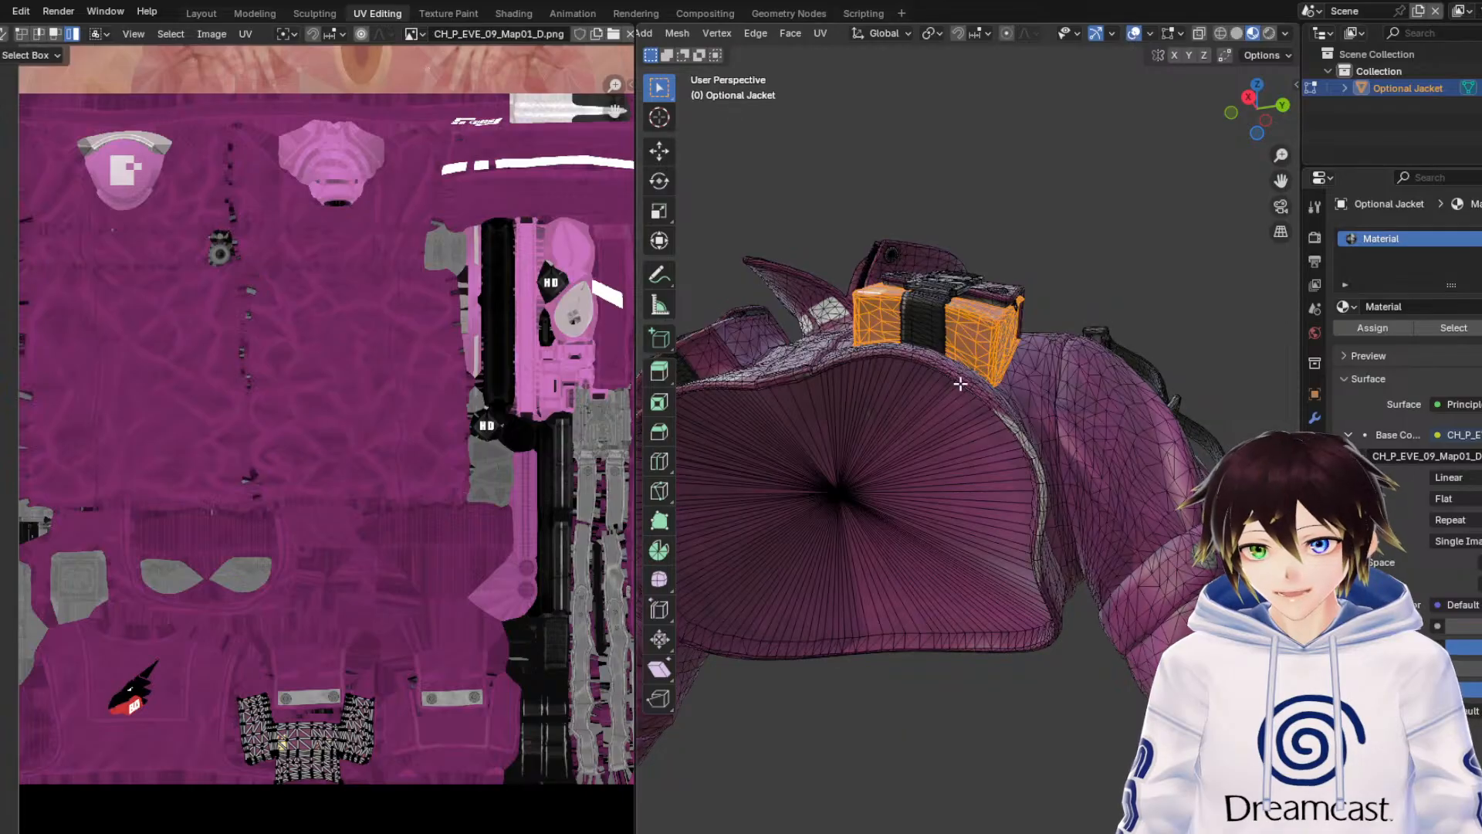
left_click(955, 407)
key("ctrl+KP_Add")
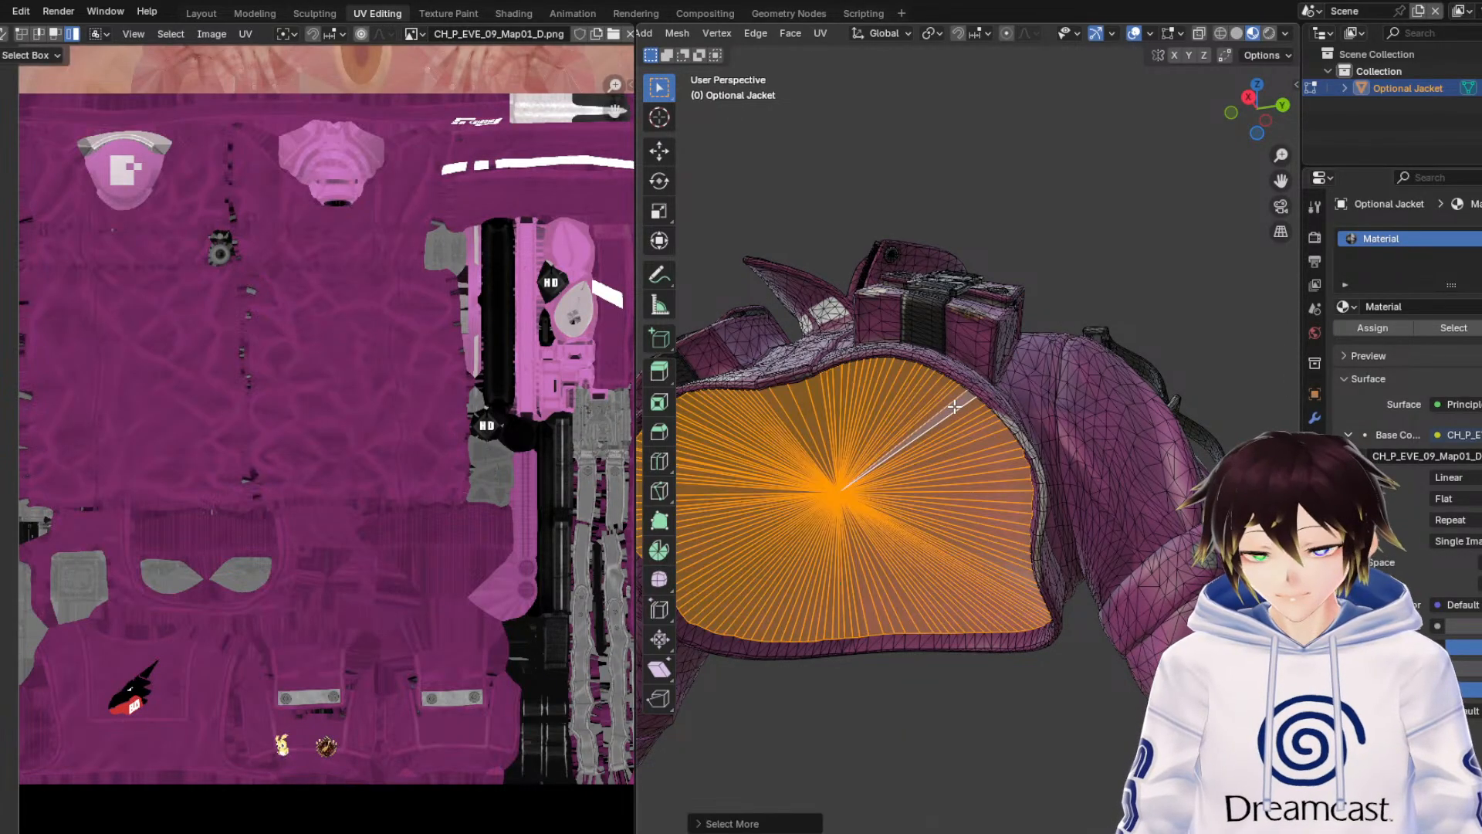
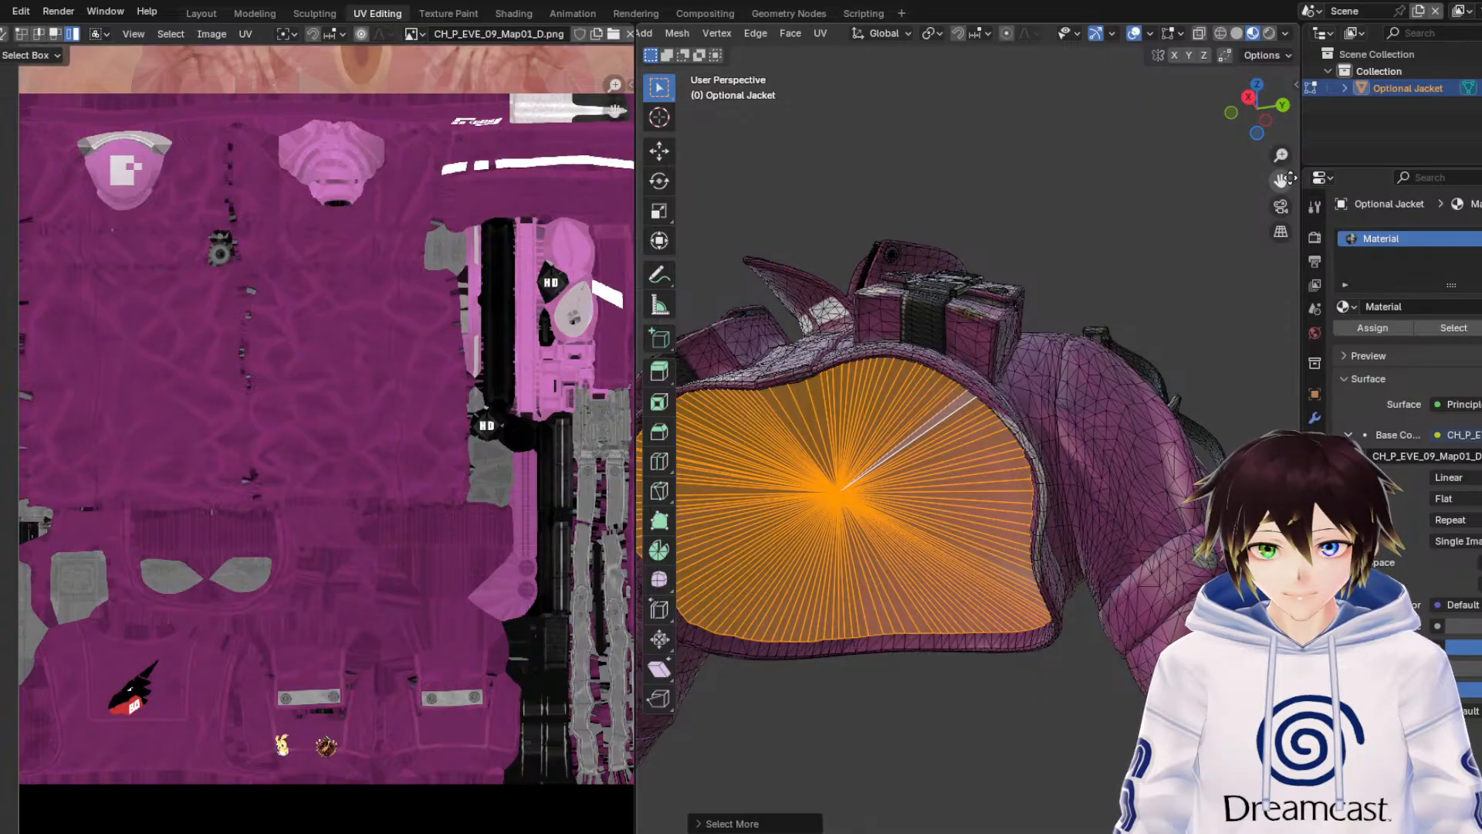
Locate the underside cap's UV island on the texture map and select all of it.
left_click_drag(1291, 178, 1359, 104)
scroll(421, 549, "down", 3)
middle_click_drag(422, 583, 205, 435)
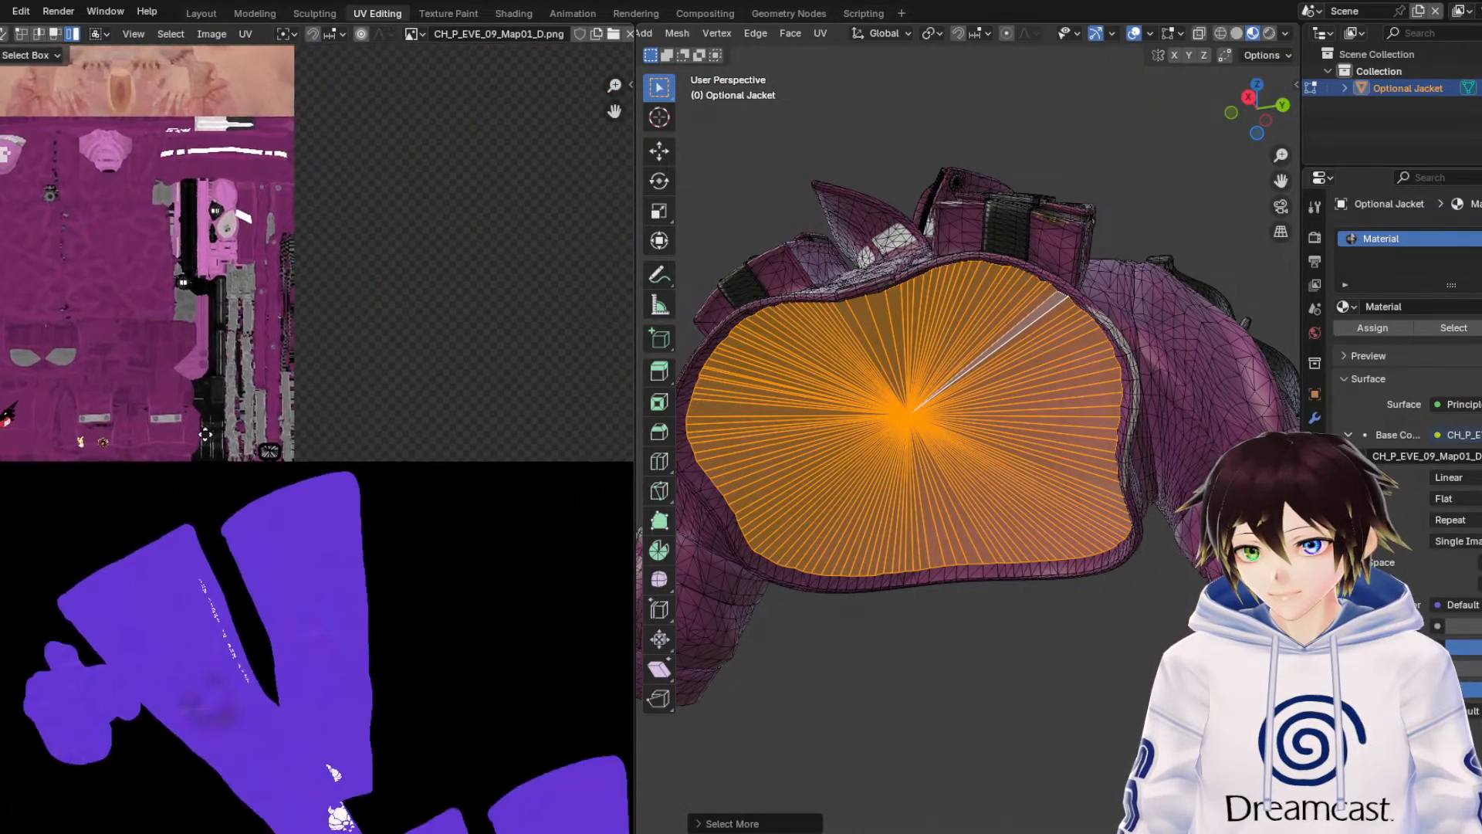
scroll(295, 461, "up", 7)
middle_click_drag(296, 461, 185, 438)
scroll(316, 488, "up", 3)
middle_click_drag(96, 431, 446, 462)
scroll(315, 484, "up", 5)
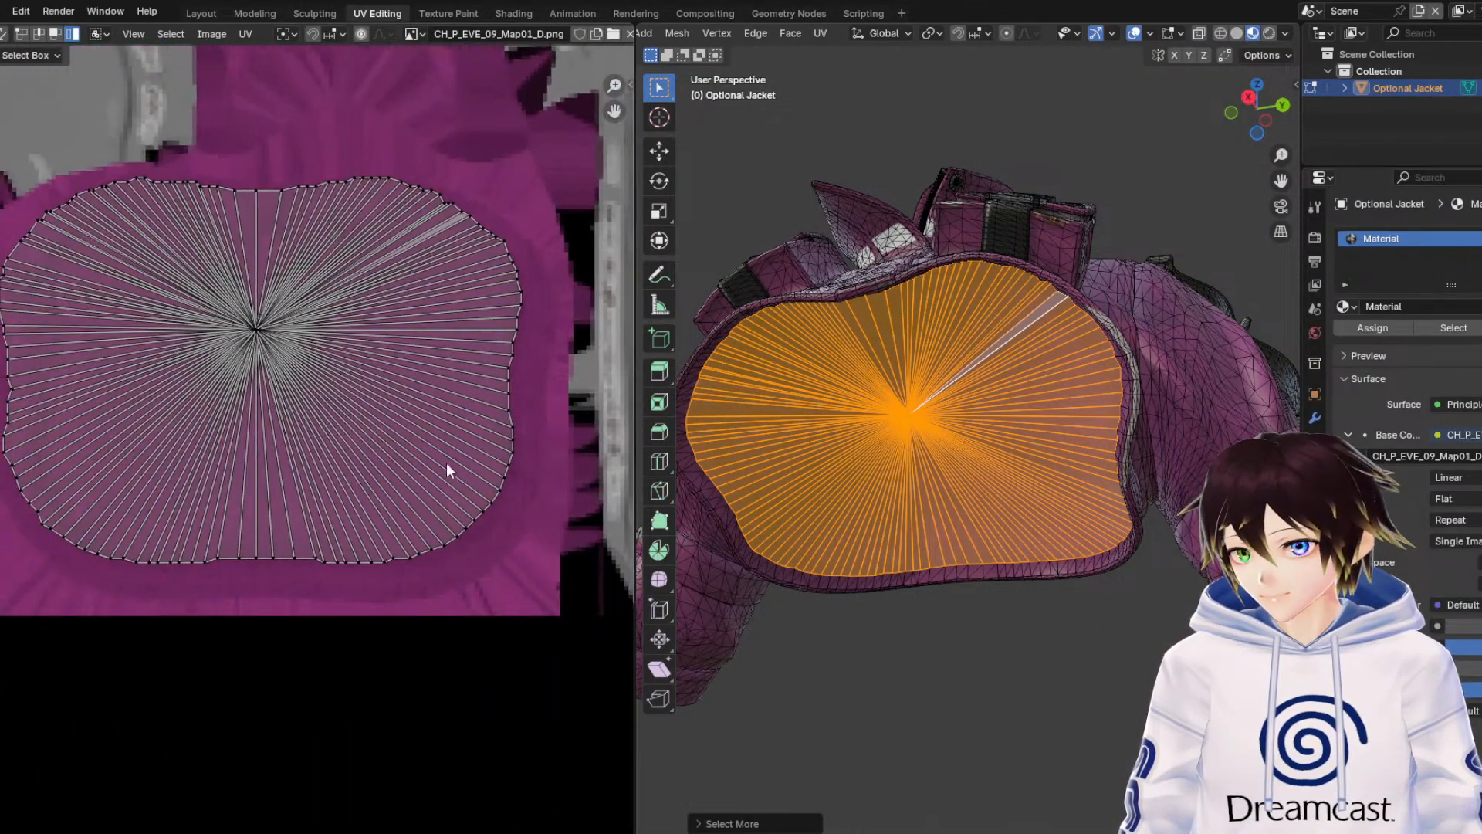
left_click_drag(445, 493, 1, 135)
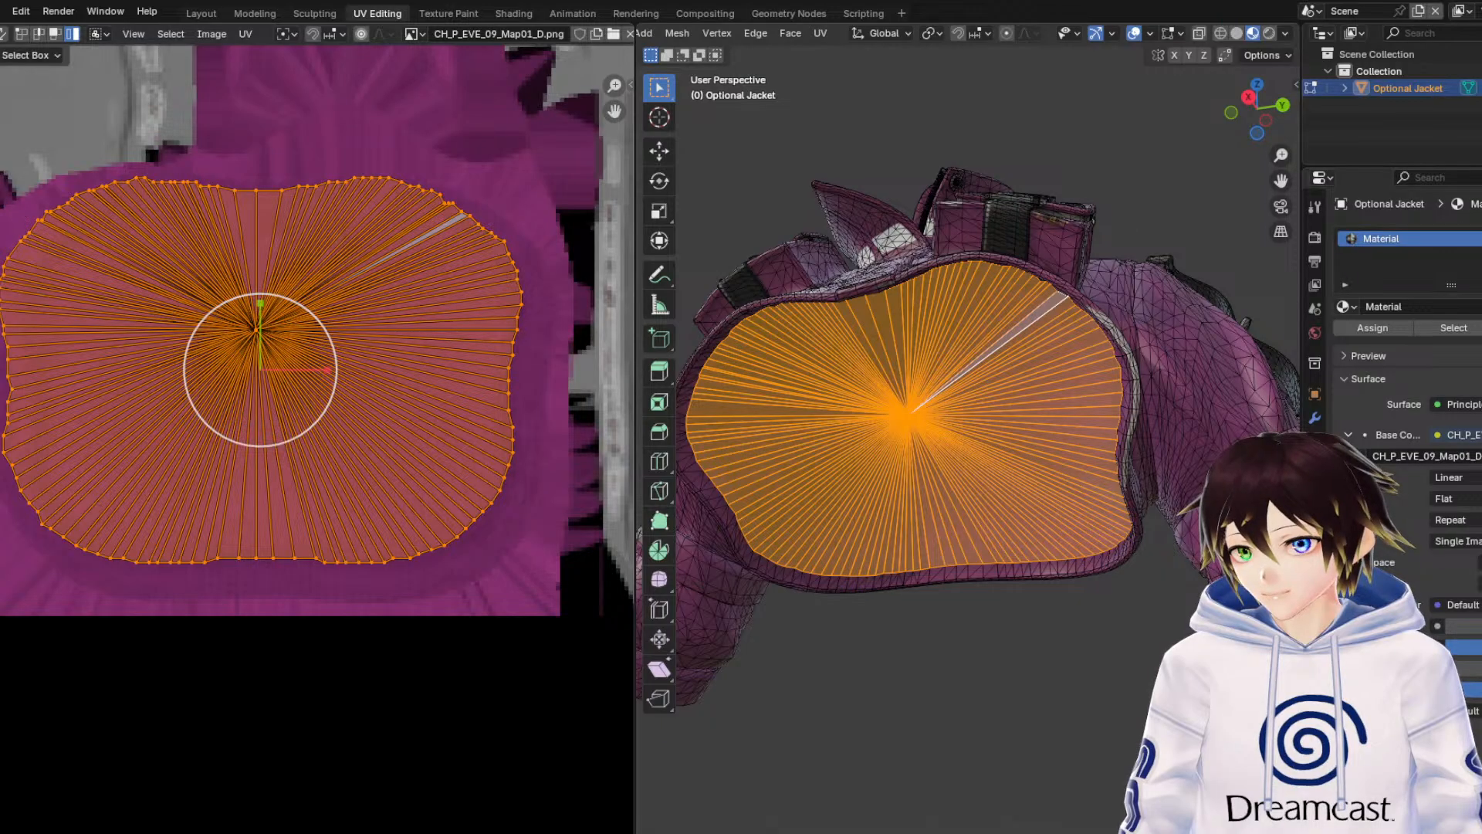
key("alt+a")
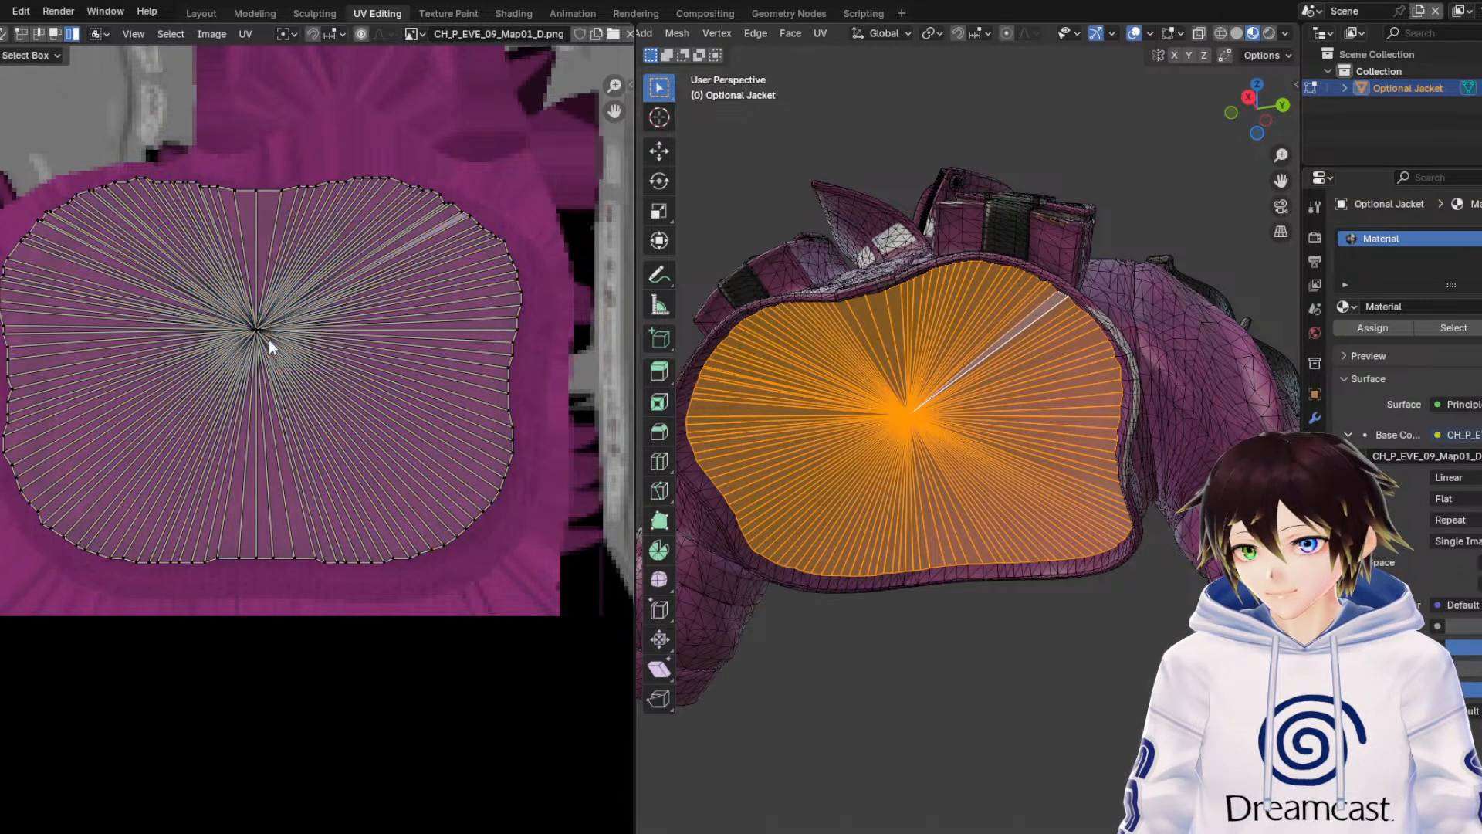
scroll(293, 447, "down", 1)
left_click_drag(589, 617, 116, 193)
scroll(252, 313, "up", 3)
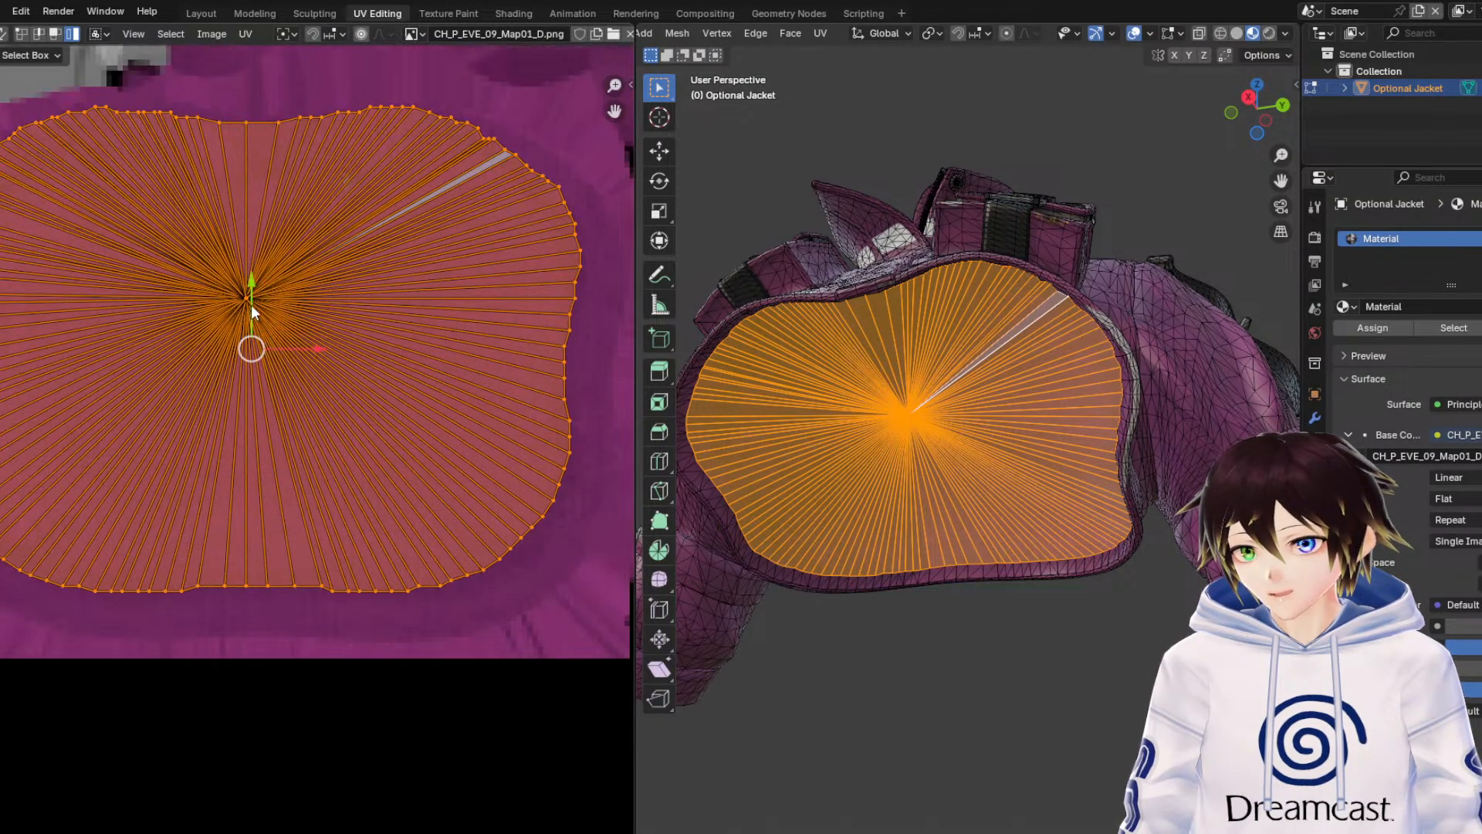
Move the underside cap's UV island -0.000423 m in Y and 0.000538 m in X, and check it without viewport overlays.
key("g")
left_click_drag(254, 316, 253, 322)
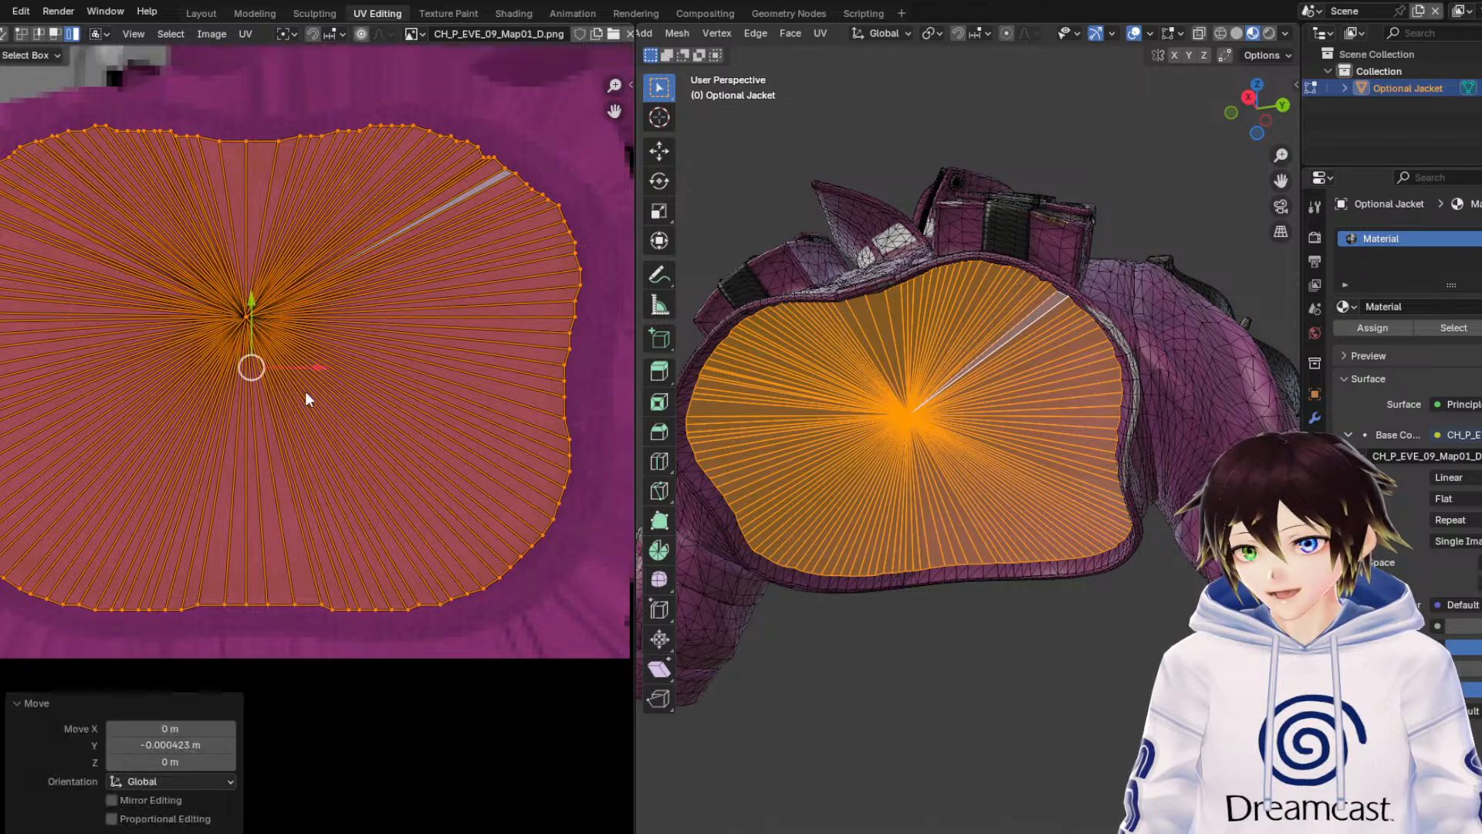
left_click_drag(310, 363, 335, 363)
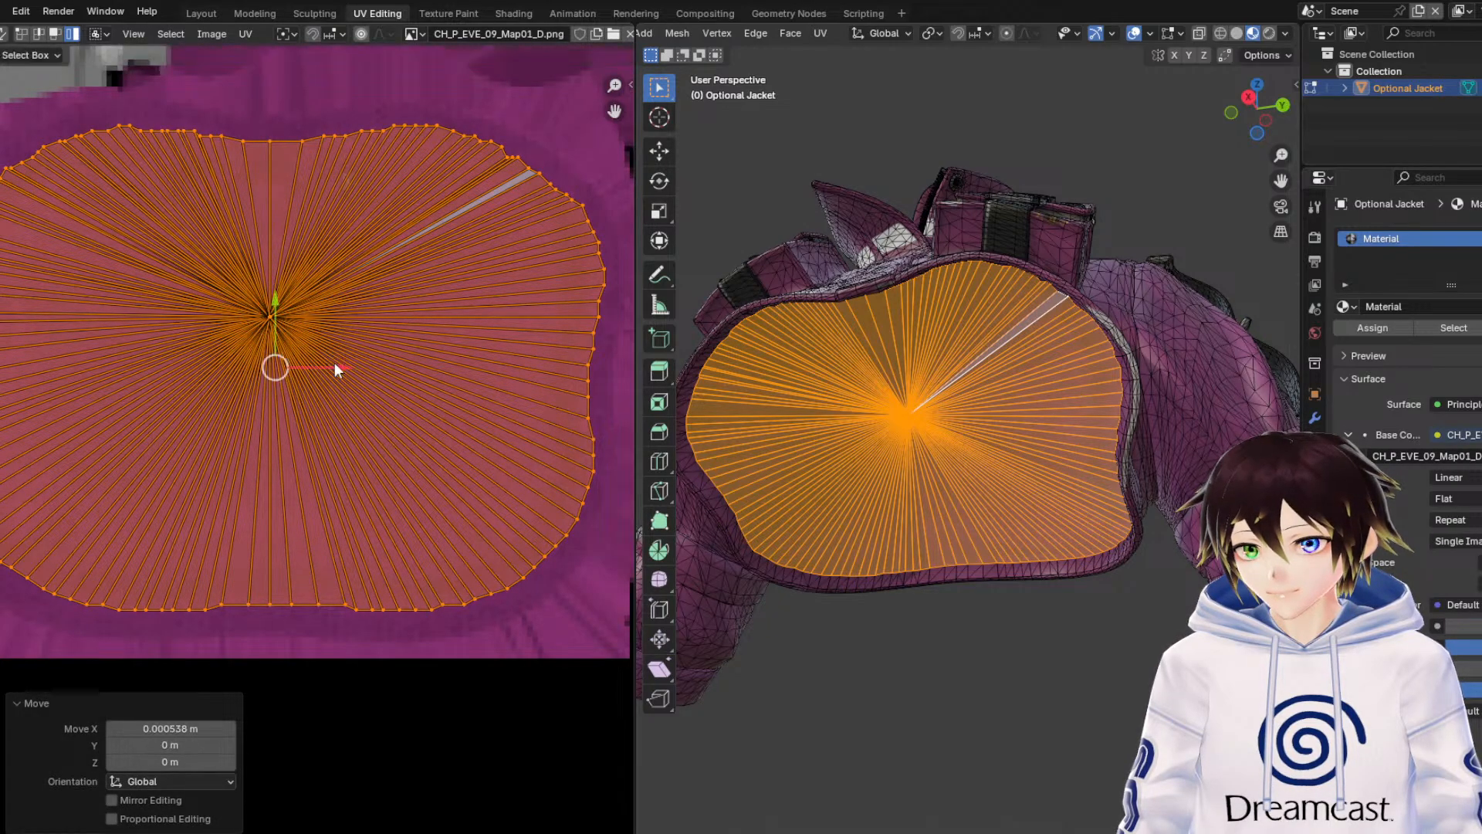
left_click(1135, 32)
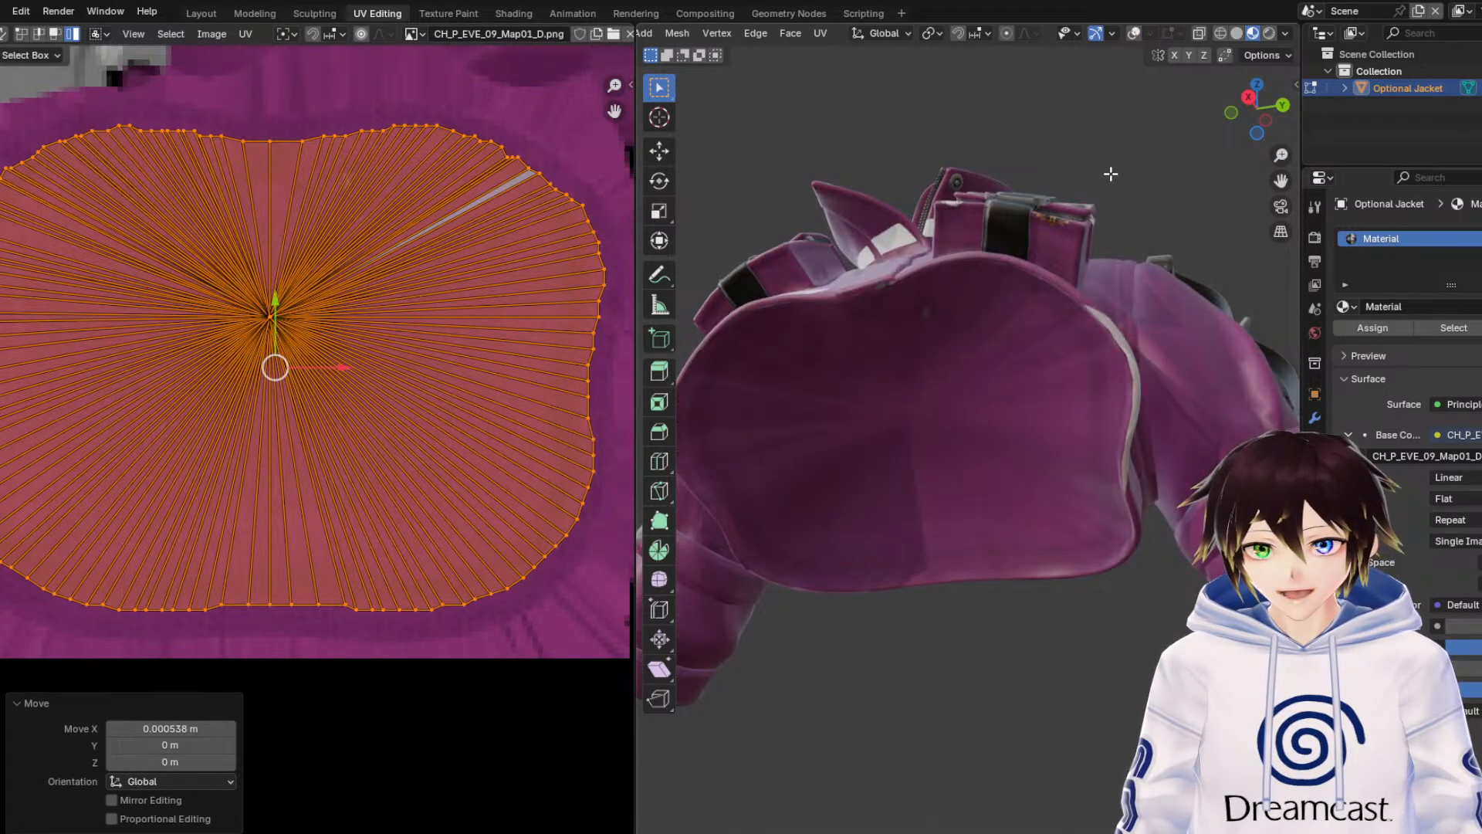
Show the viewport overlays again and select pale faces along the rim of the jacket's lower hem.
left_click(1136, 32)
left_click(1108, 328)
middle_click_drag(1140, 342, 1115, 334)
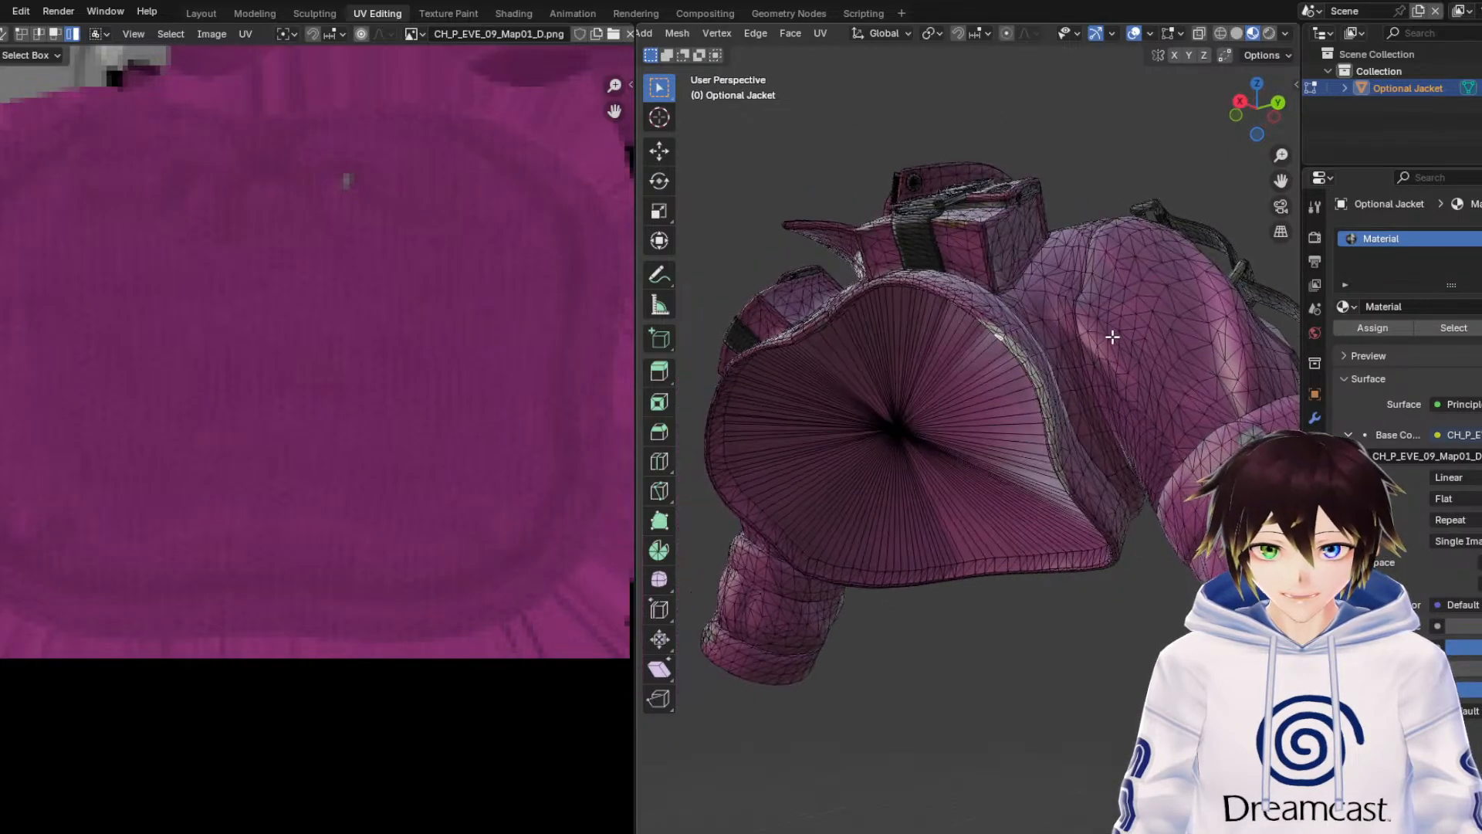
scroll(1112, 337, "up", 2)
key("ctrl+KP_Add")
key("ctrl+KP_Add")
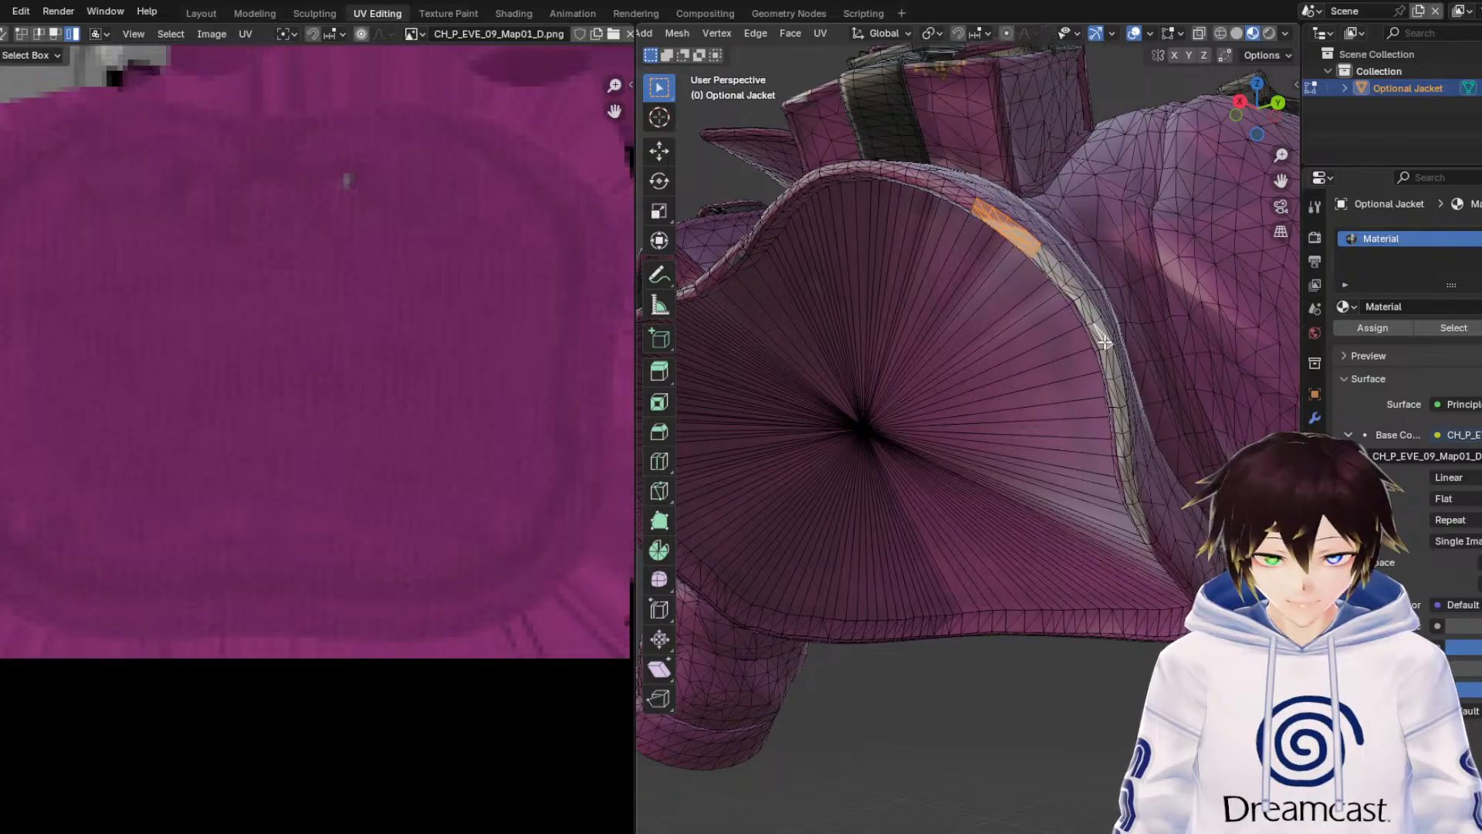
key("ctrl+KP_Add")
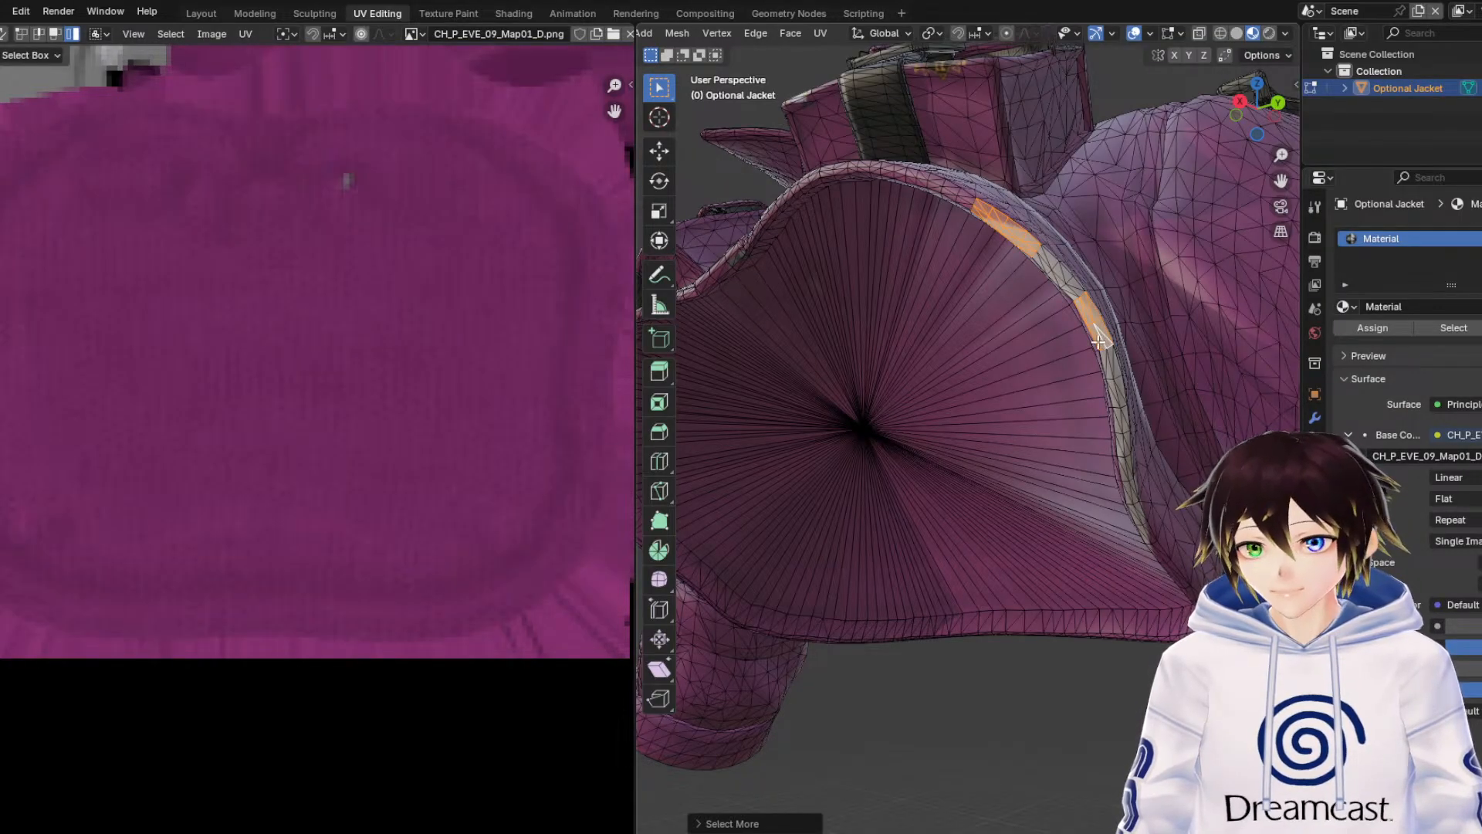
Locate the hem rim faces' UVs on the texture map, select them, and view the matching rim on the jacket.
scroll(201, 275, "down", 8)
middle_click_drag(236, 276, 388, 586)
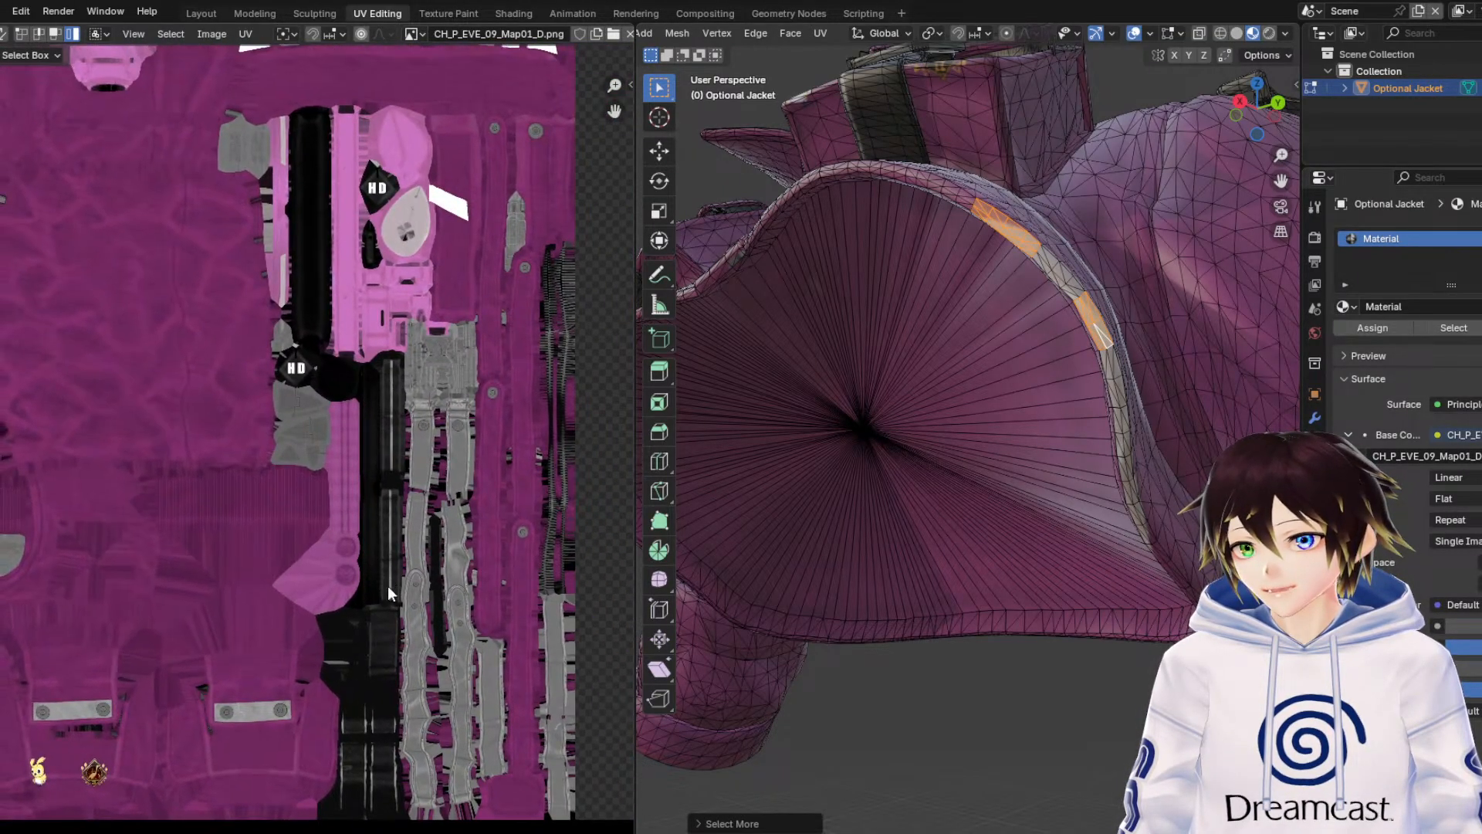
scroll(388, 586, "down", 2)
middle_click_drag(299, 499, 388, 499)
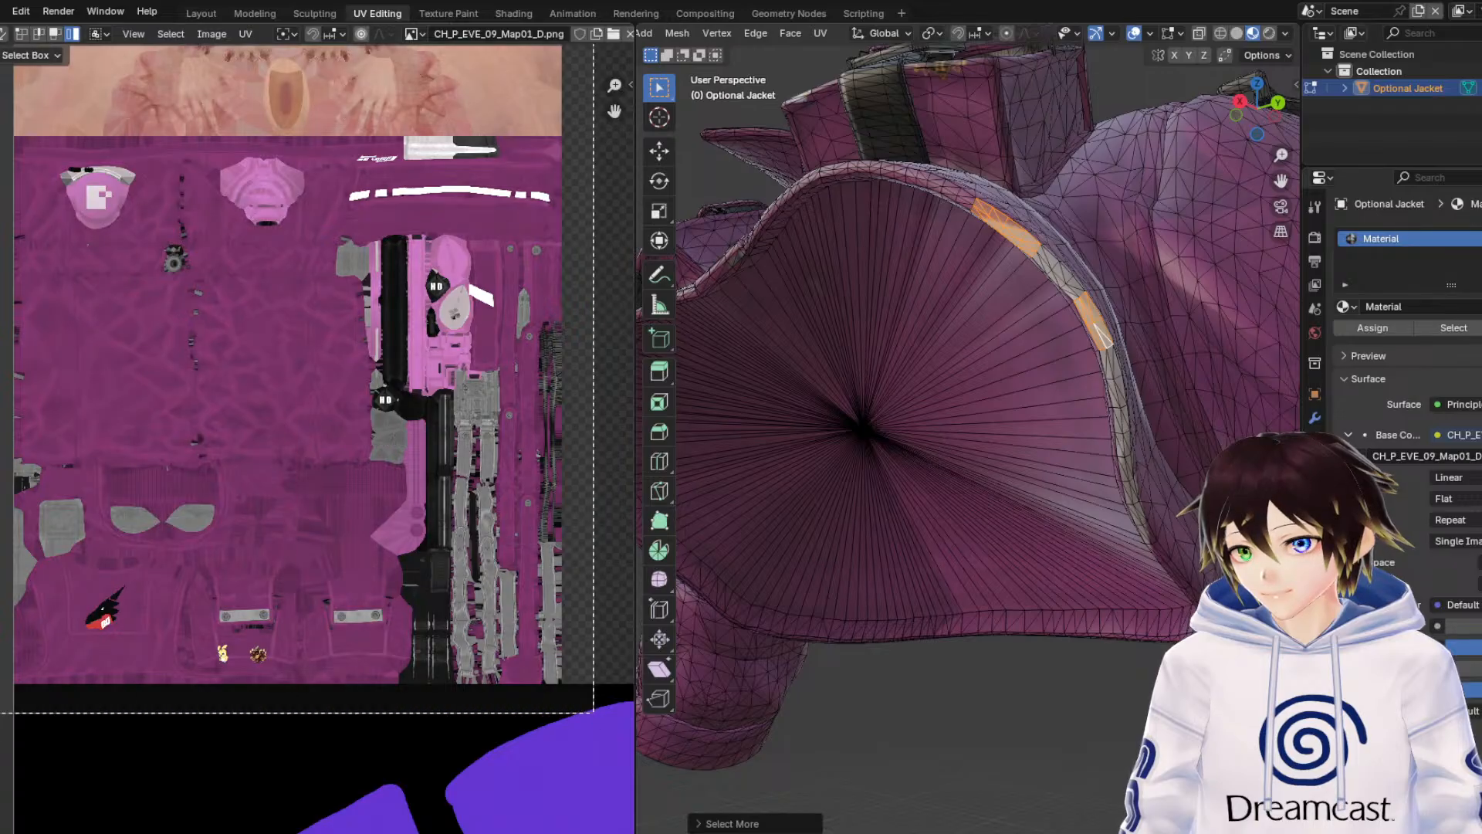
scroll(78, 178, "up", 5)
middle_click_drag(119, 119, 232, 305)
scroll(272, 334, "up", 3)
middle_click_drag(930, 262, 800, 350)
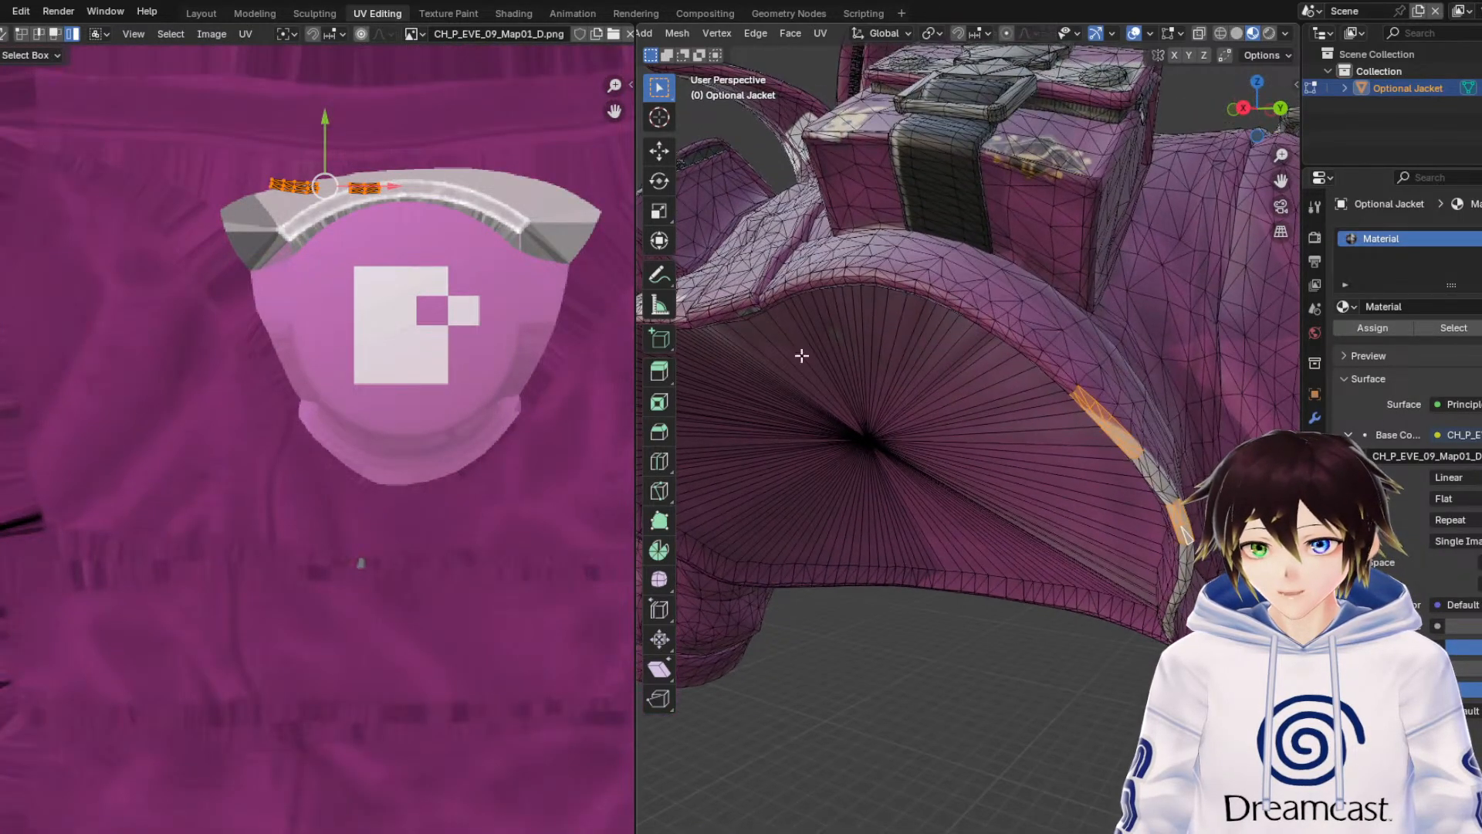
Reveal all hidden jacket geometry and locate the rim strip's UVs above the pink badge shape on the texture map.
left_click(520, 480)
key("alt+h")
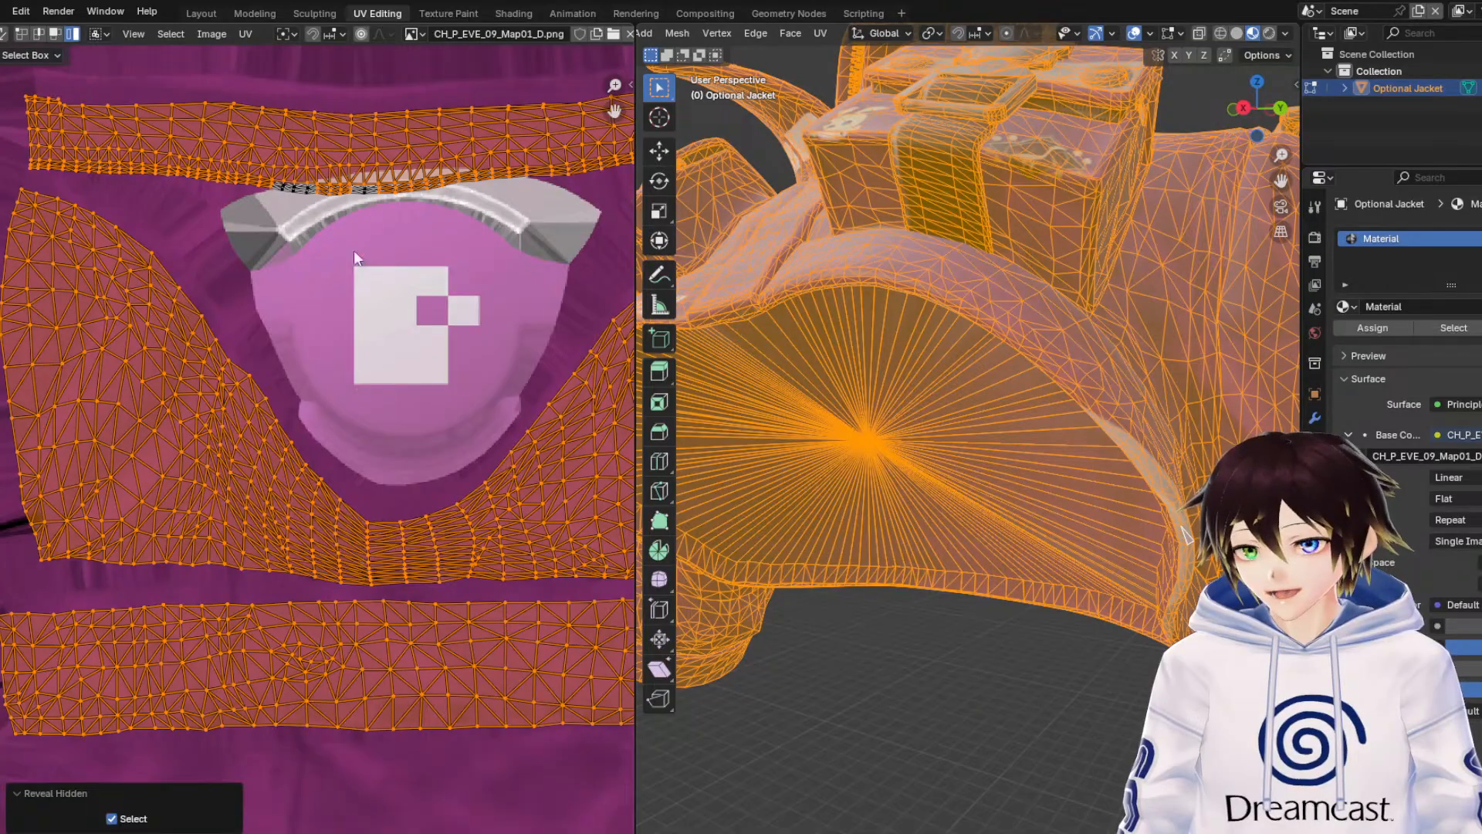
middle_click_drag(353, 250, 304, 311)
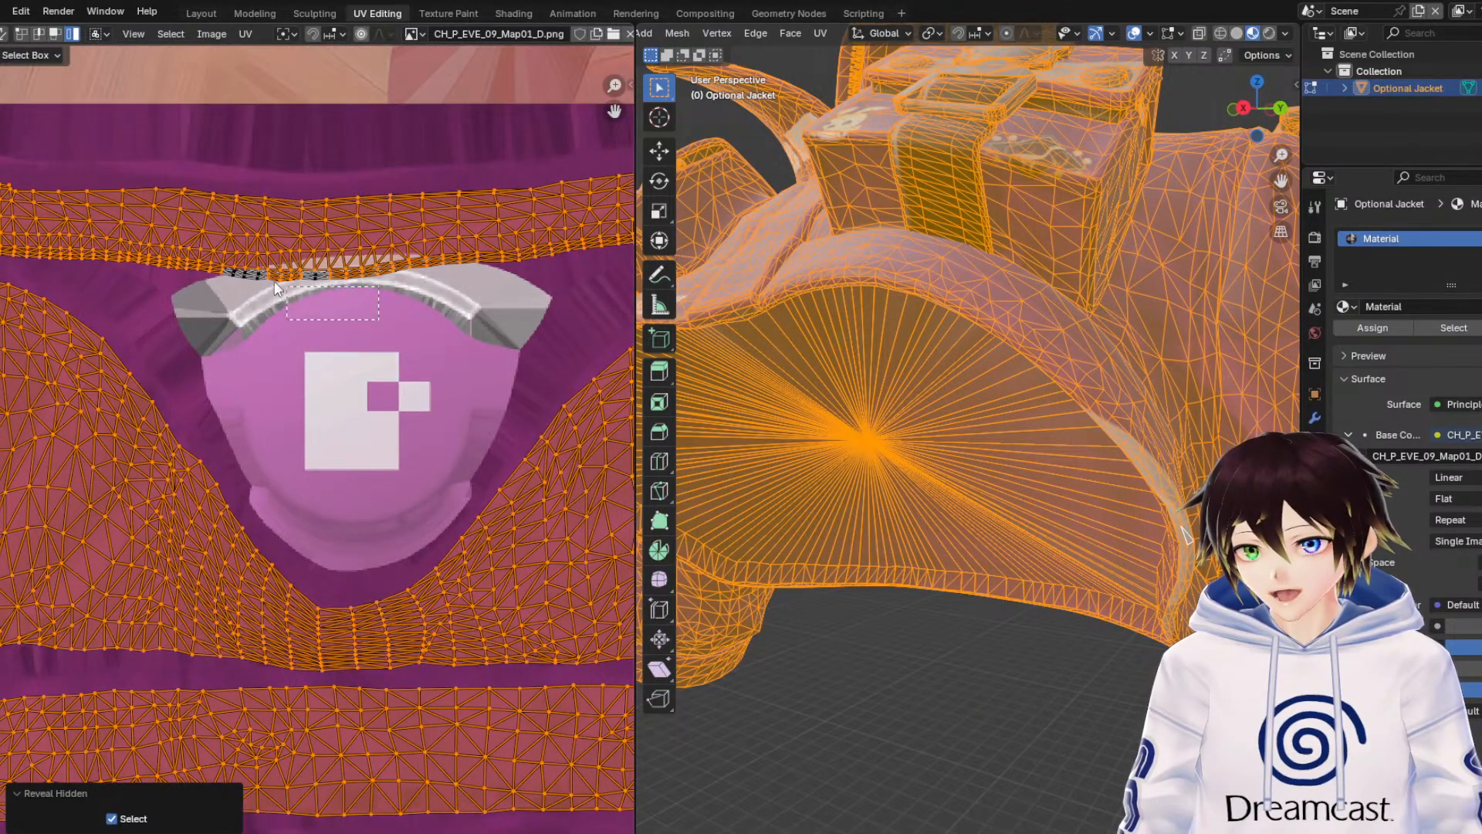
left_click(231, 270)
scroll(251, 271, "up", 3)
middle_click_drag(164, 161, 267, 285)
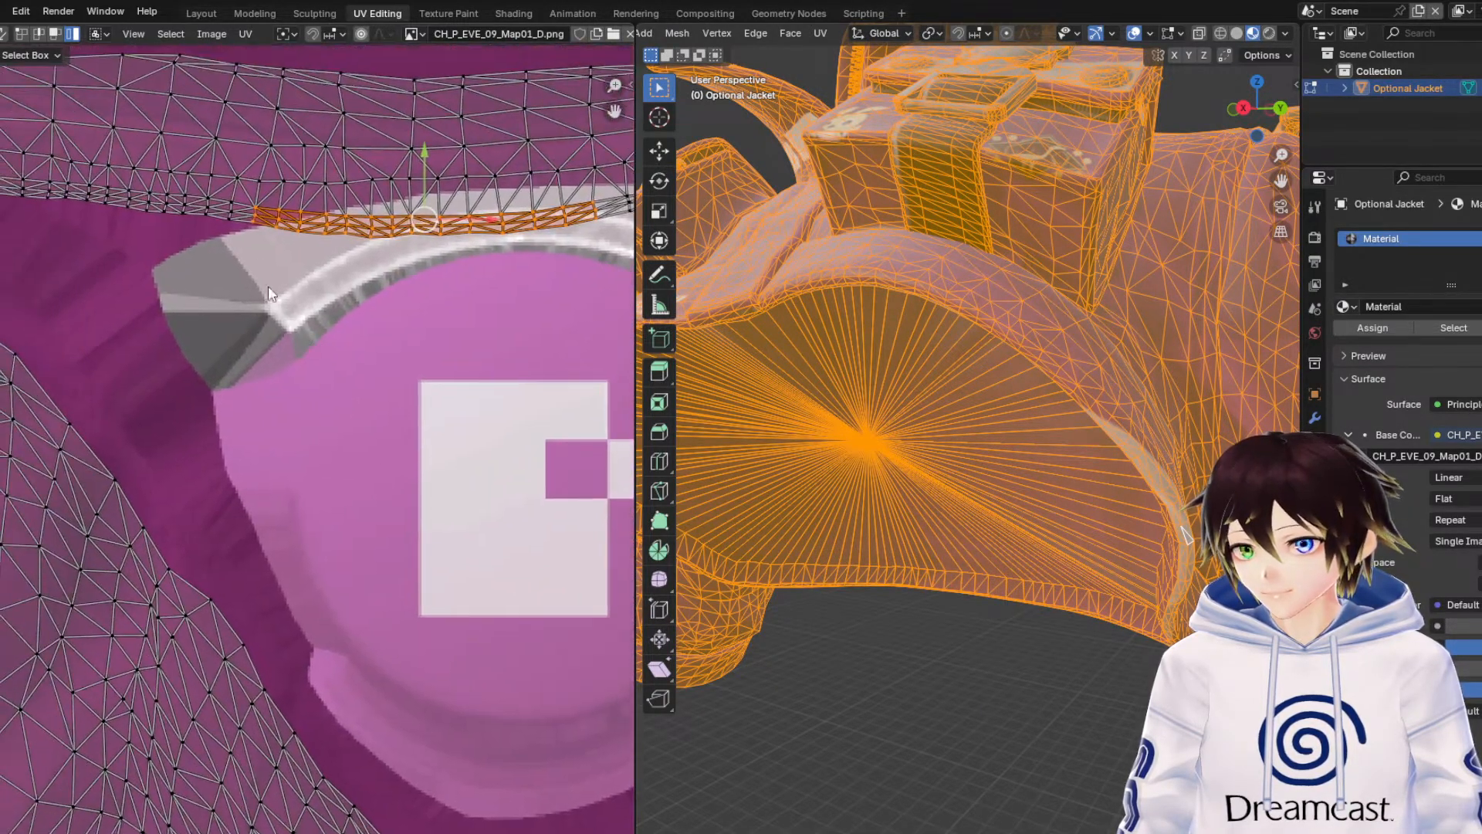
Select the hem band's UVs above the rim strip, including the small patch near the band's end.
left_click(264, 145)
scroll(263, 141, "down", 4)
middle_click_drag(530, 271, 518, 276)
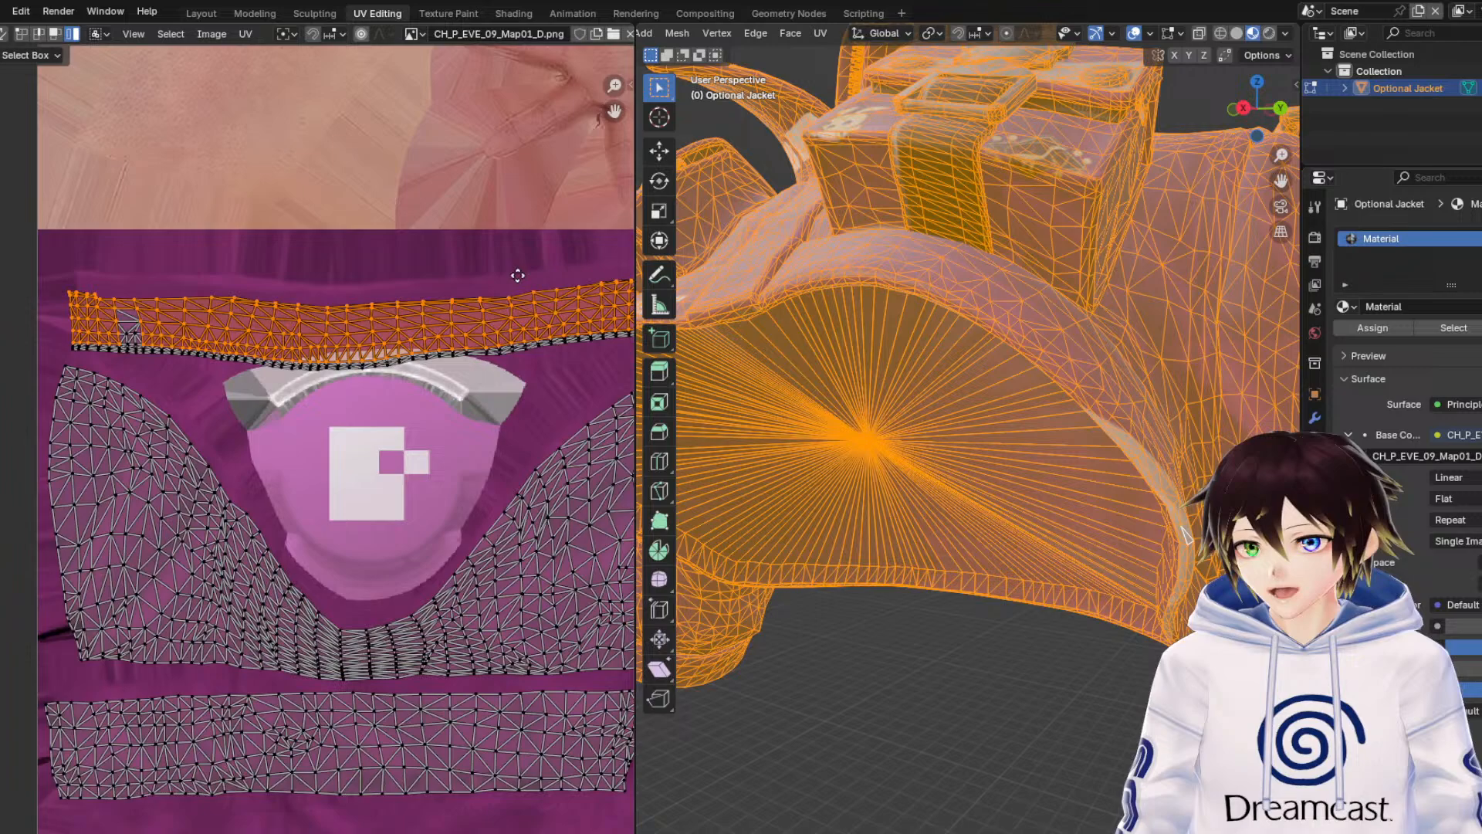
left_click(137, 312)
left_click(140, 313)
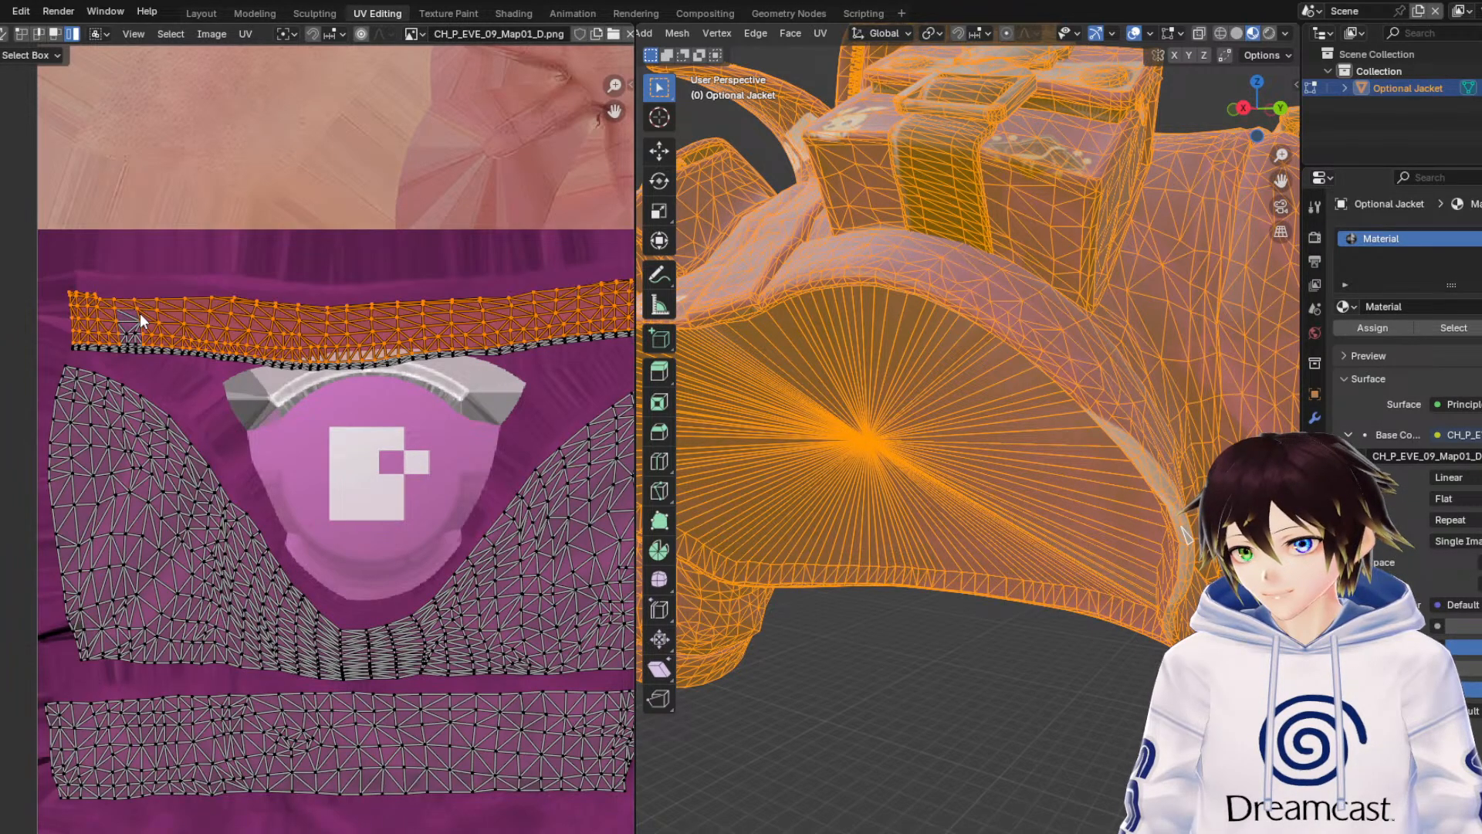
scroll(141, 313, "up", 6)
scroll(239, 184, "down", 5)
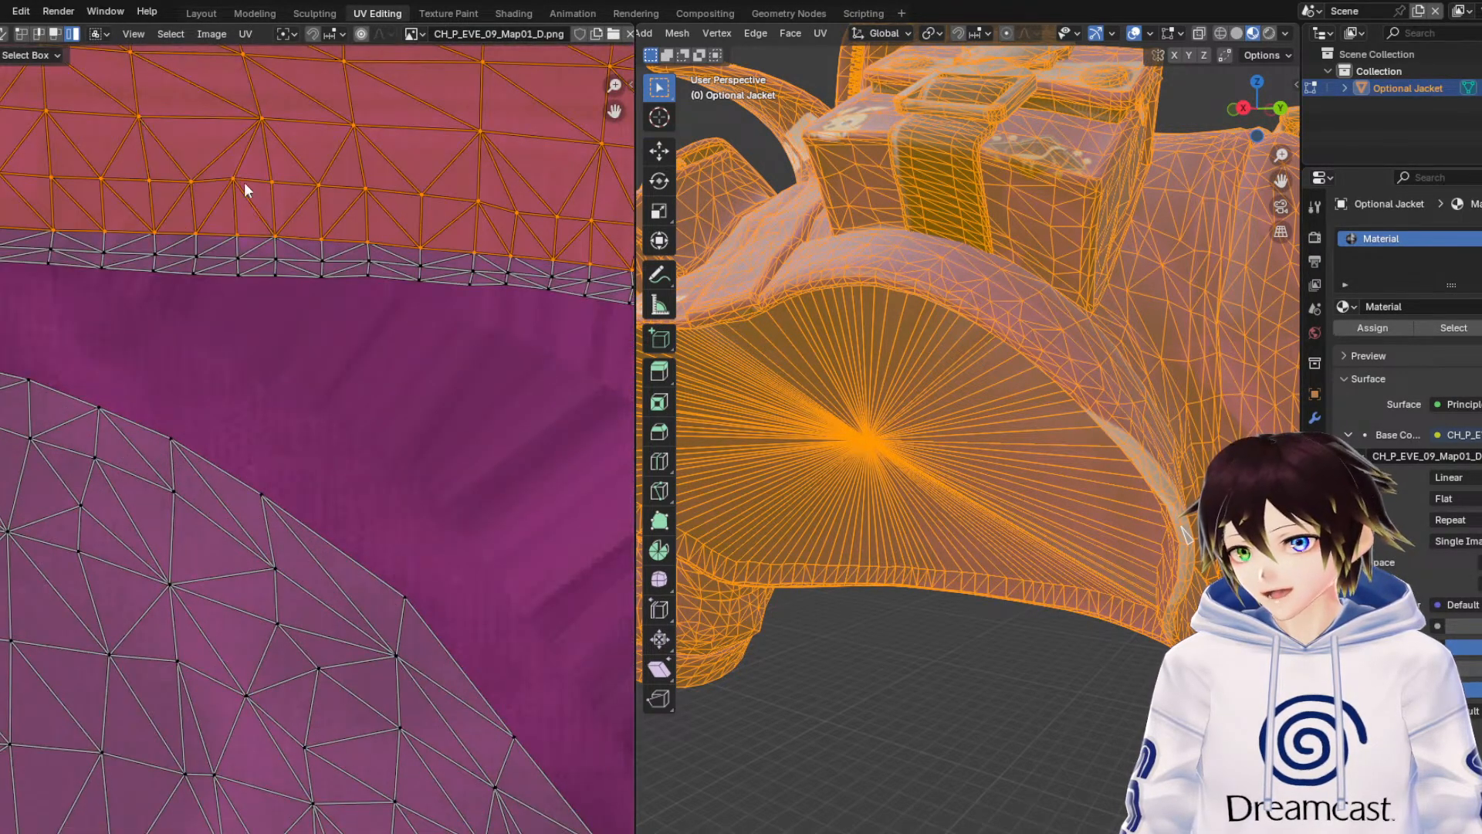
Add the unselected patches of the hem band around the white lettering to the UV selection.
scroll(336, 255, "up", 4)
middle_click_drag(355, 391, 554, 381)
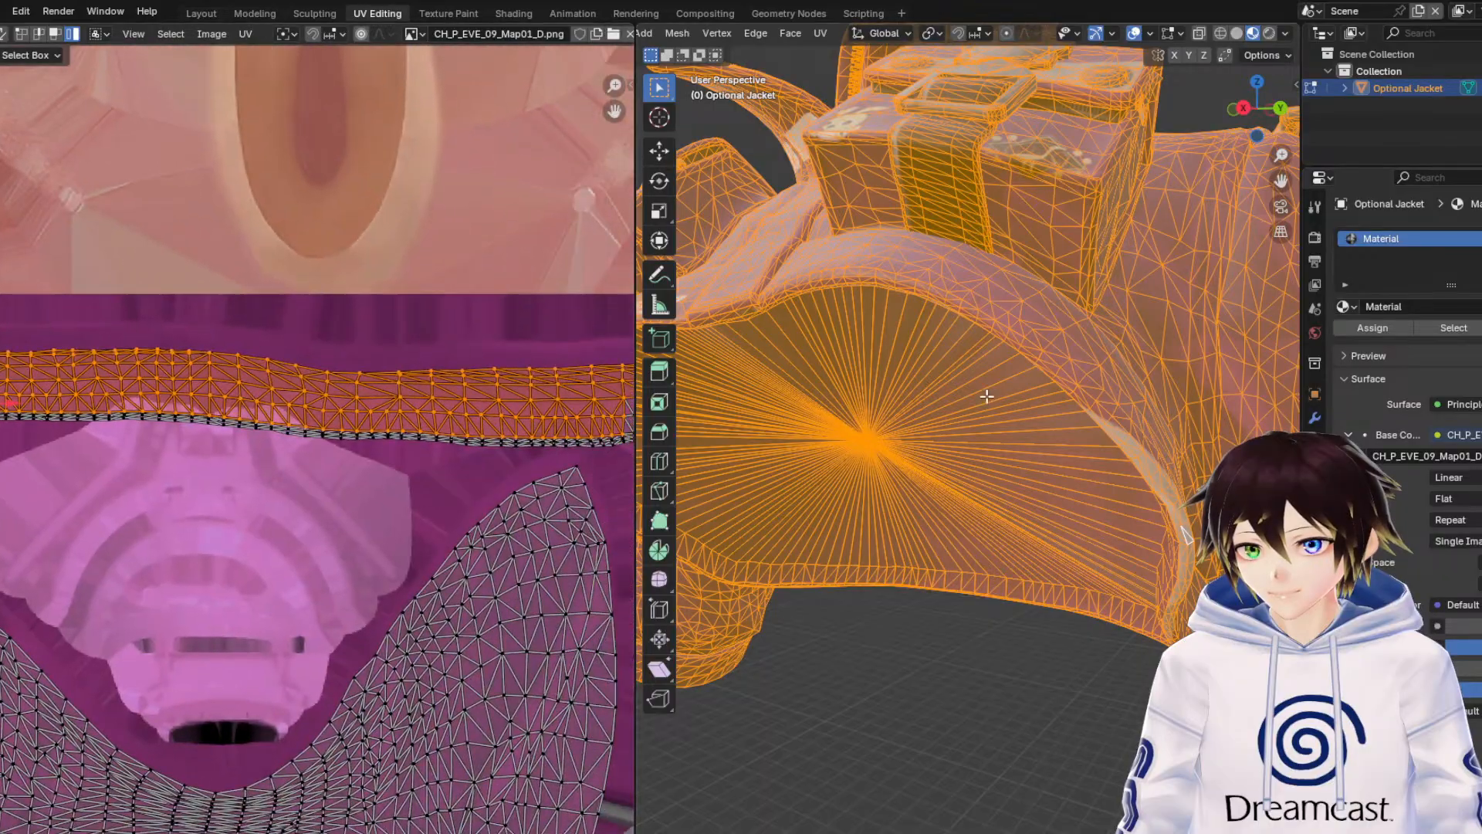
middle_click_drag(590, 433, 178, 427)
scroll(354, 421, "up", 3)
left_click(283, 395, "shift")
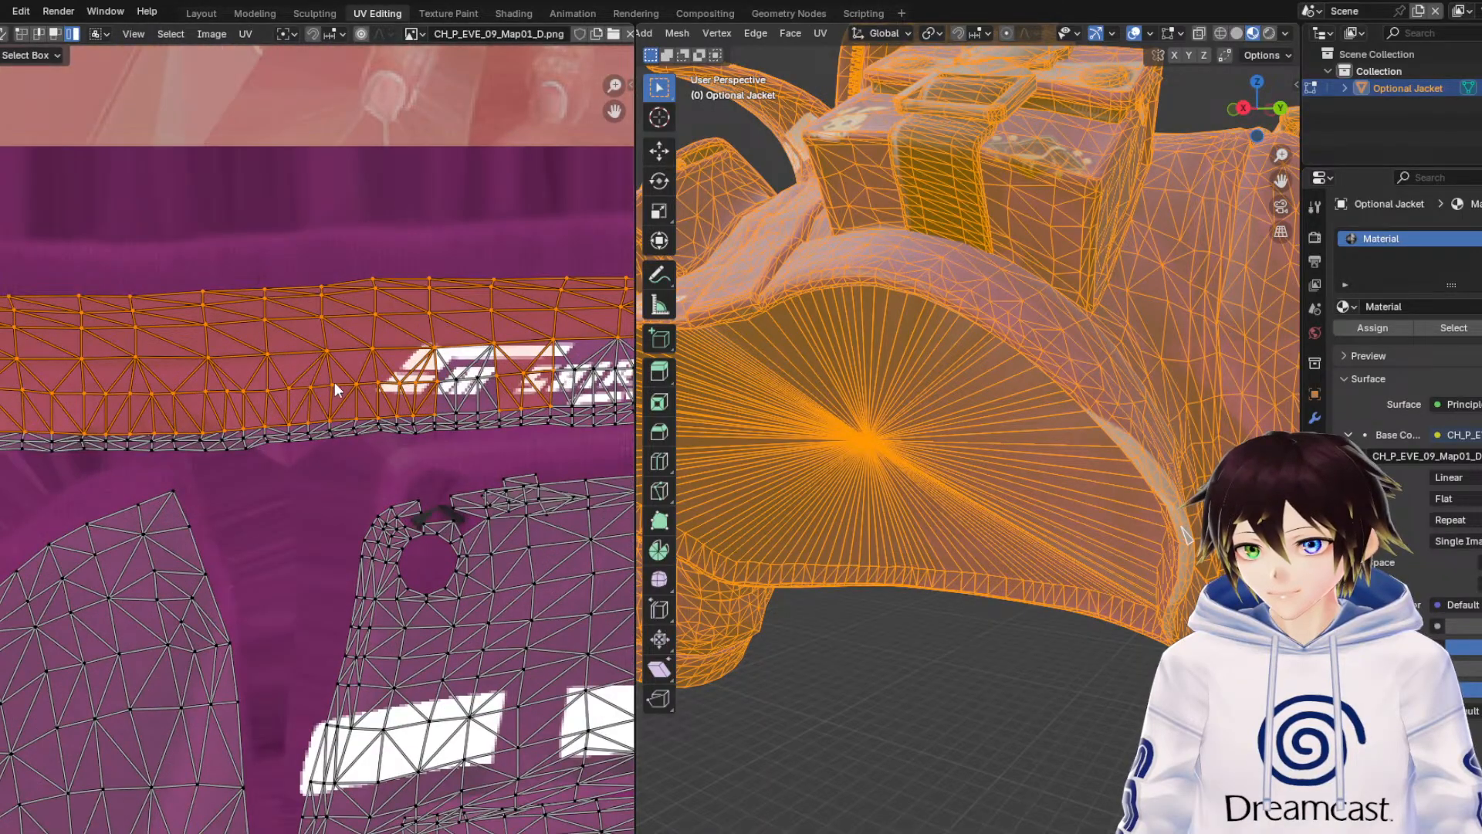
left_click(466, 371, "shift")
left_click(604, 362, "shift")
Hide the viewport overlays and bring the jacket's front hem and the hem band's UVs into view.
left_click(1138, 35)
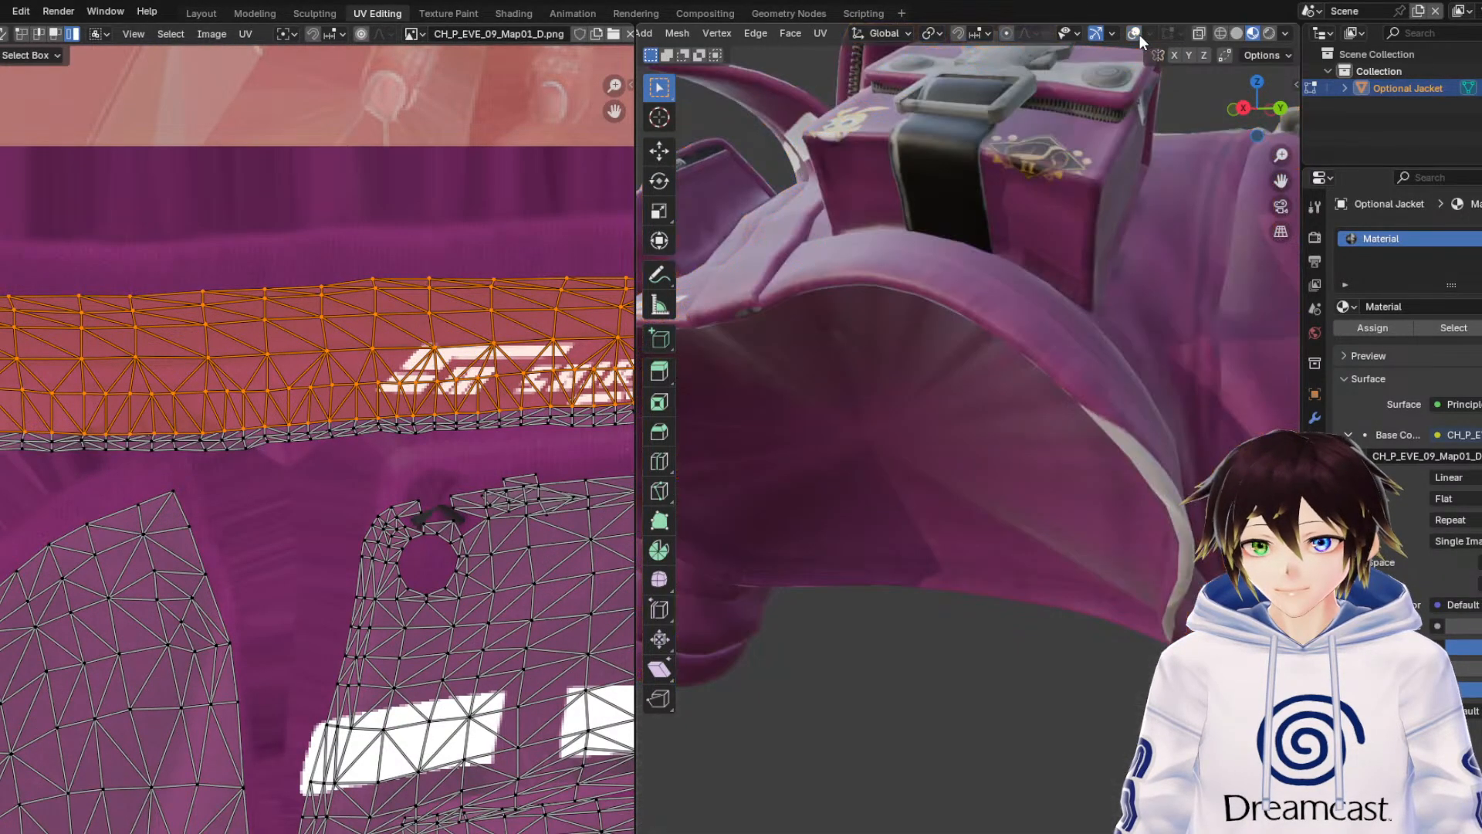
middle_click_drag(861, 293, 902, 361)
middle_click_drag(437, 469, 45, 484)
scroll(329, 396, "down", 6)
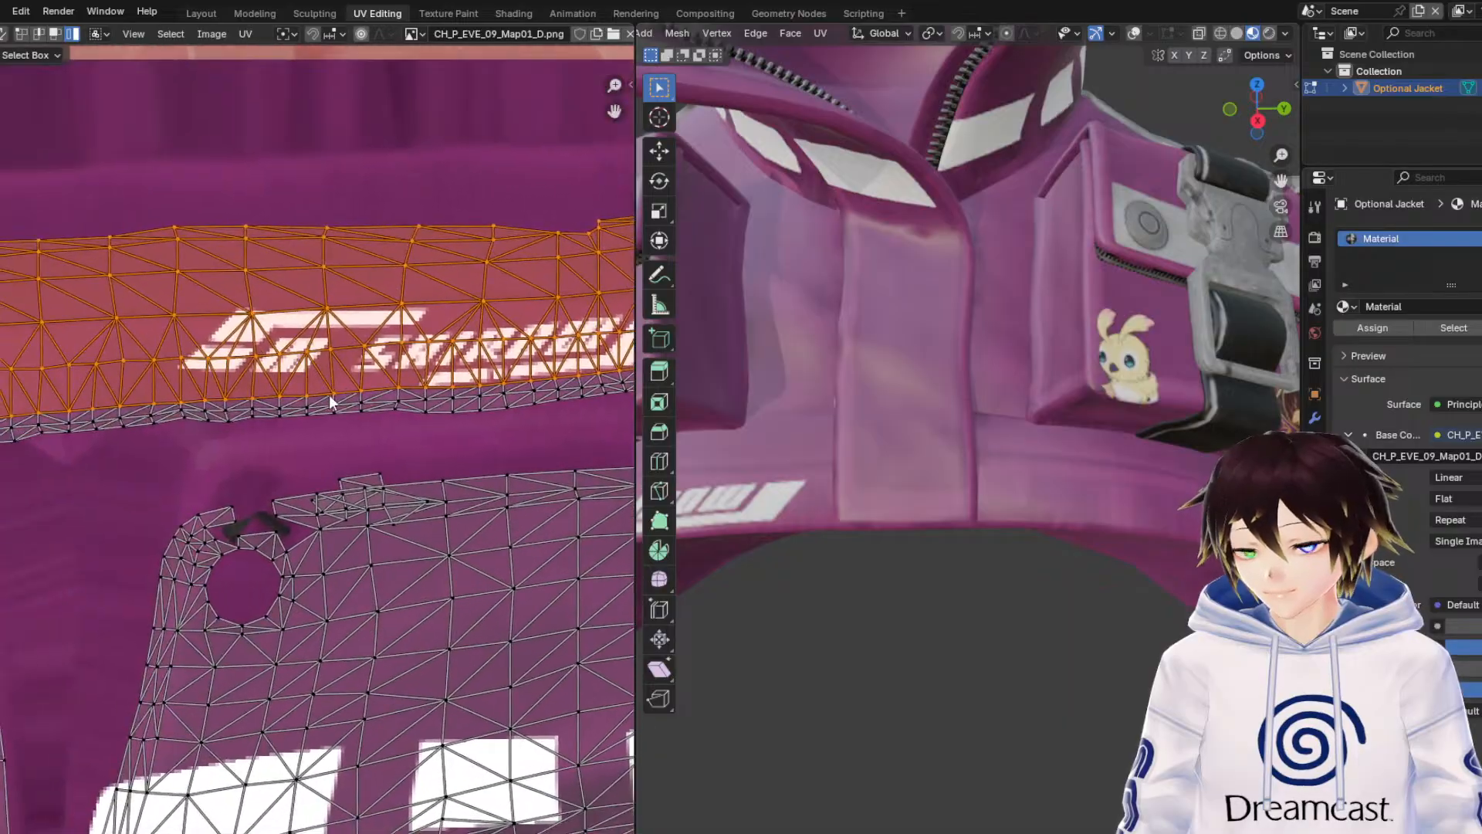
scroll(166, 443, "up", 3)
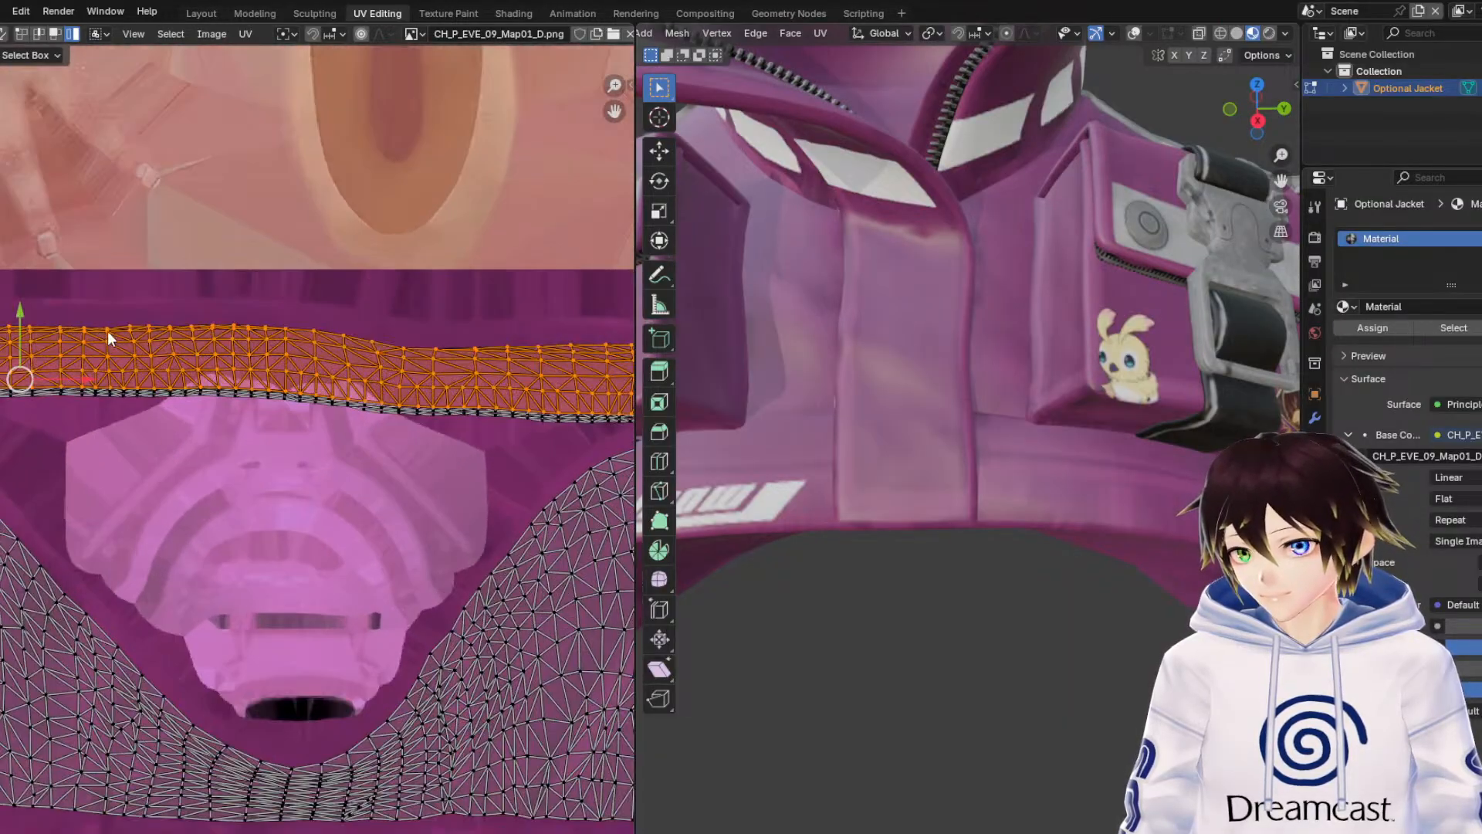
Try moving the hem band's UVs upward away from the rim strip, and select the strip portion beneath the lettering.
left_click_drag(26, 329, 33, 304)
left_click(238, 391)
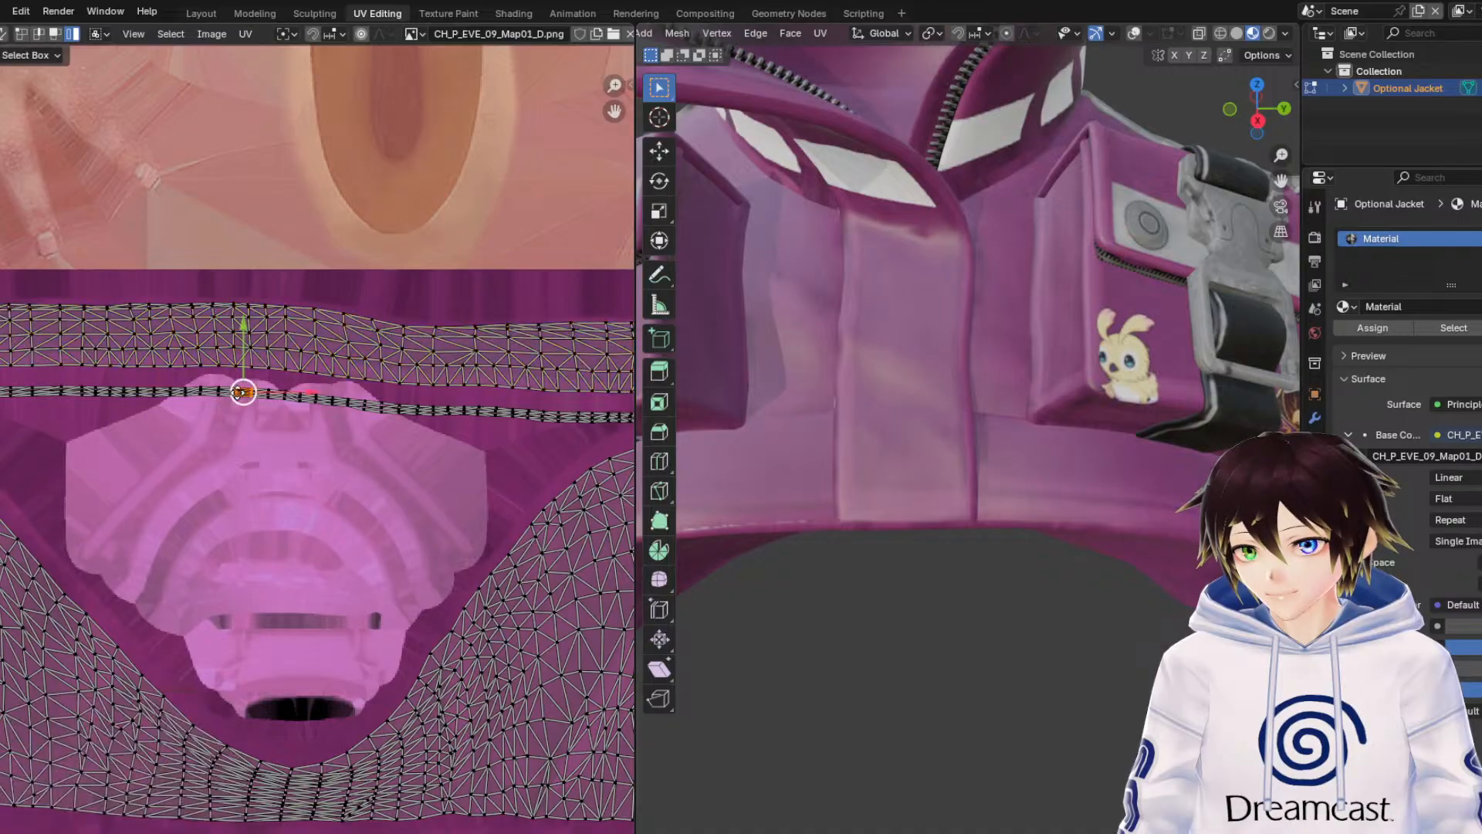
scroll(336, 452, "down", 4)
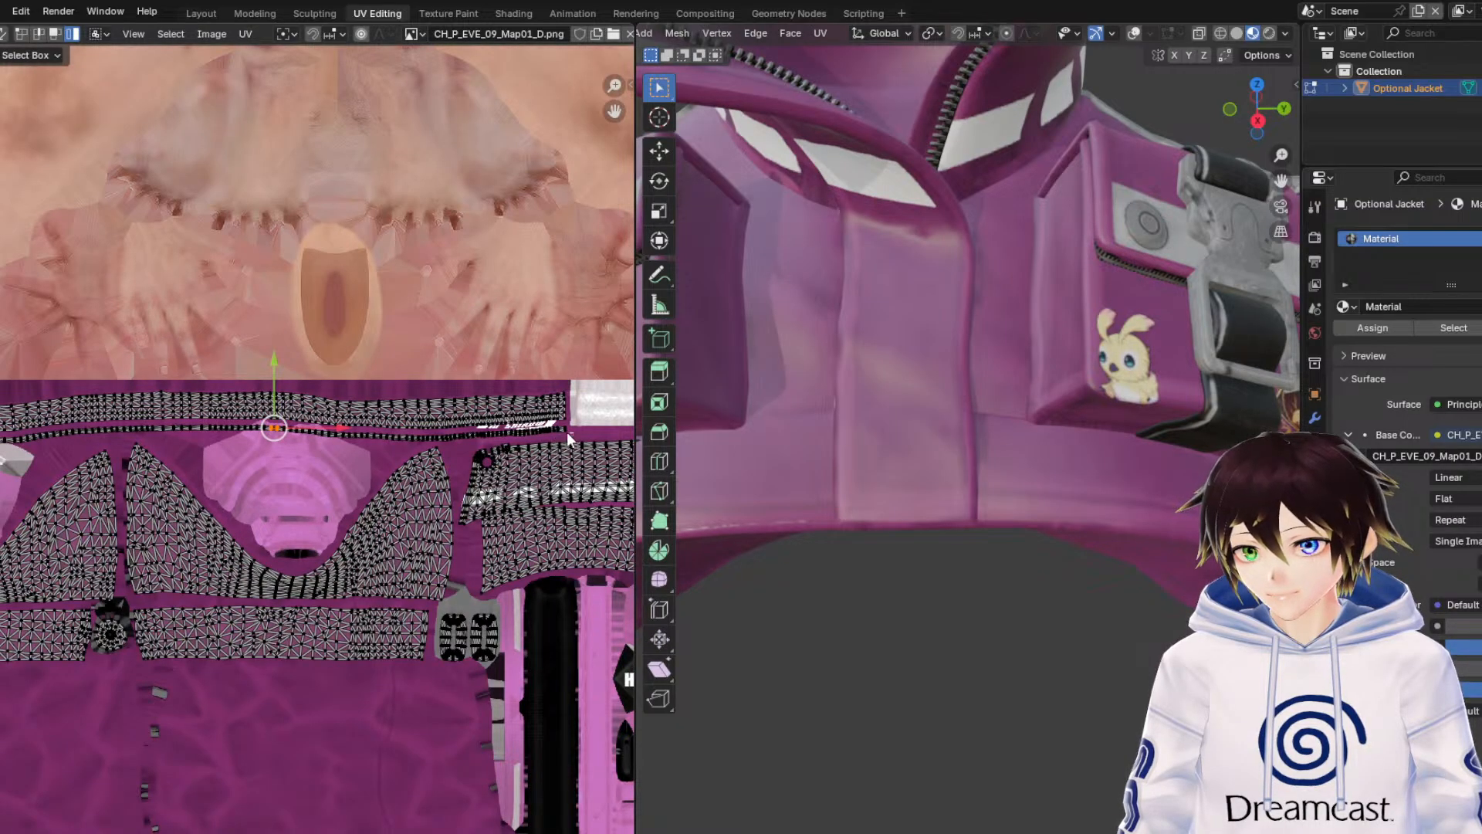
left_click_drag(567, 432, 483, 427)
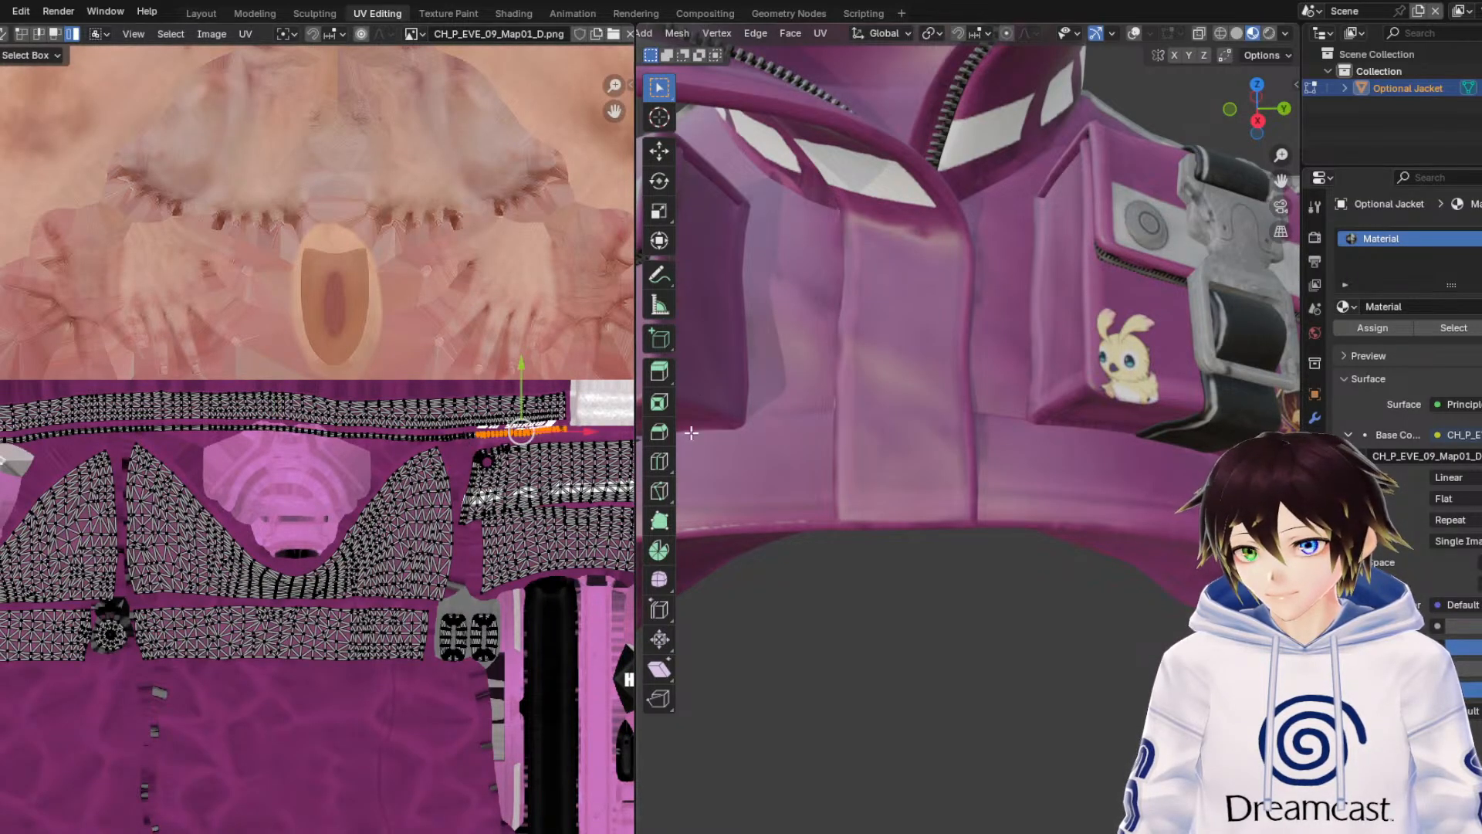
middle_click_drag(696, 462, 777, 433)
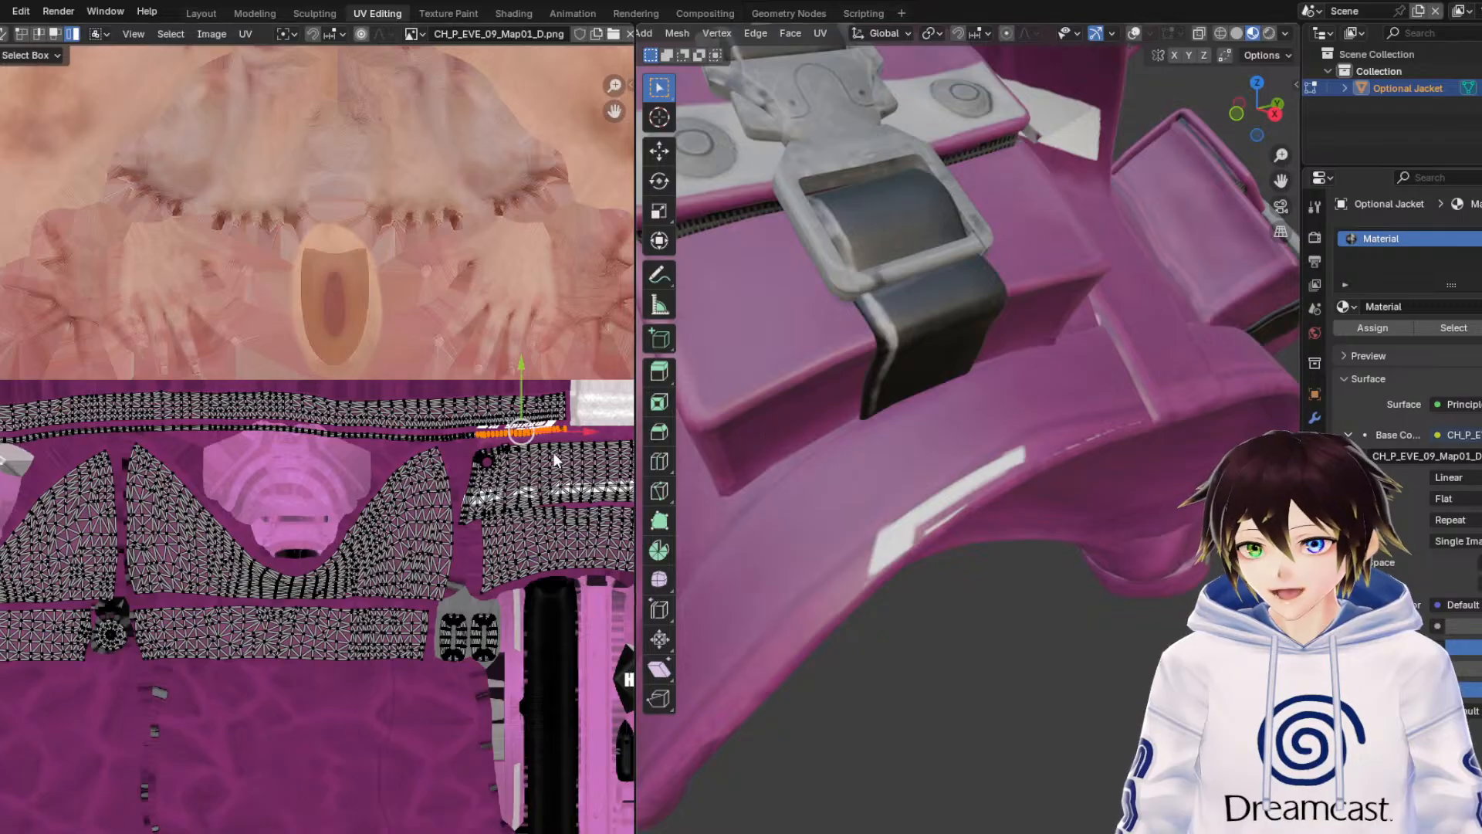
Undo the strip selection and the hem band's upward moves.
key("ctrl+z")
key("ctrl+z")
middle_click_drag(227, 442, 399, 423)
scroll(398, 423, "up", 2)
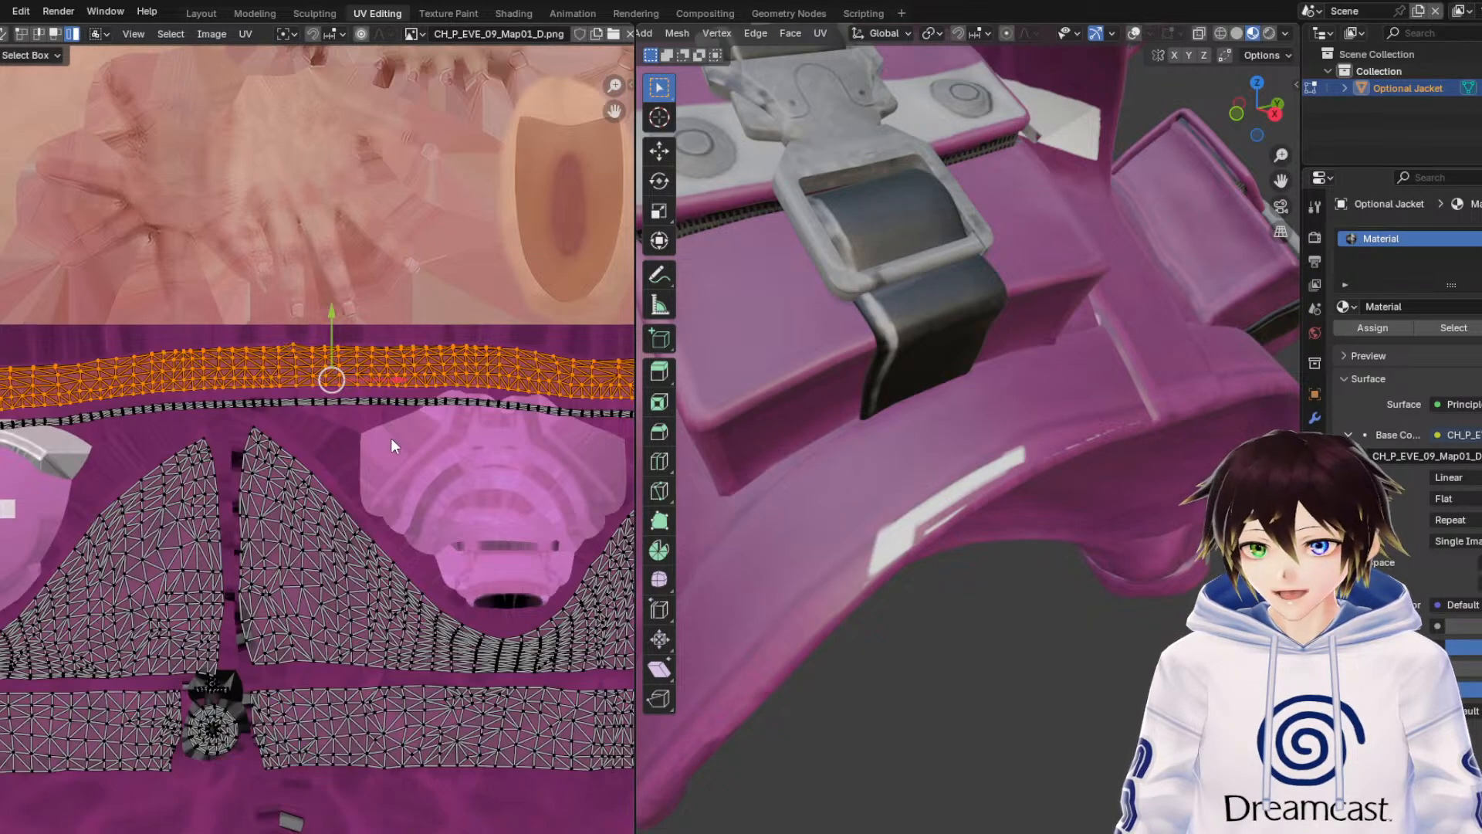
middle_click_drag(292, 432, 500, 387)
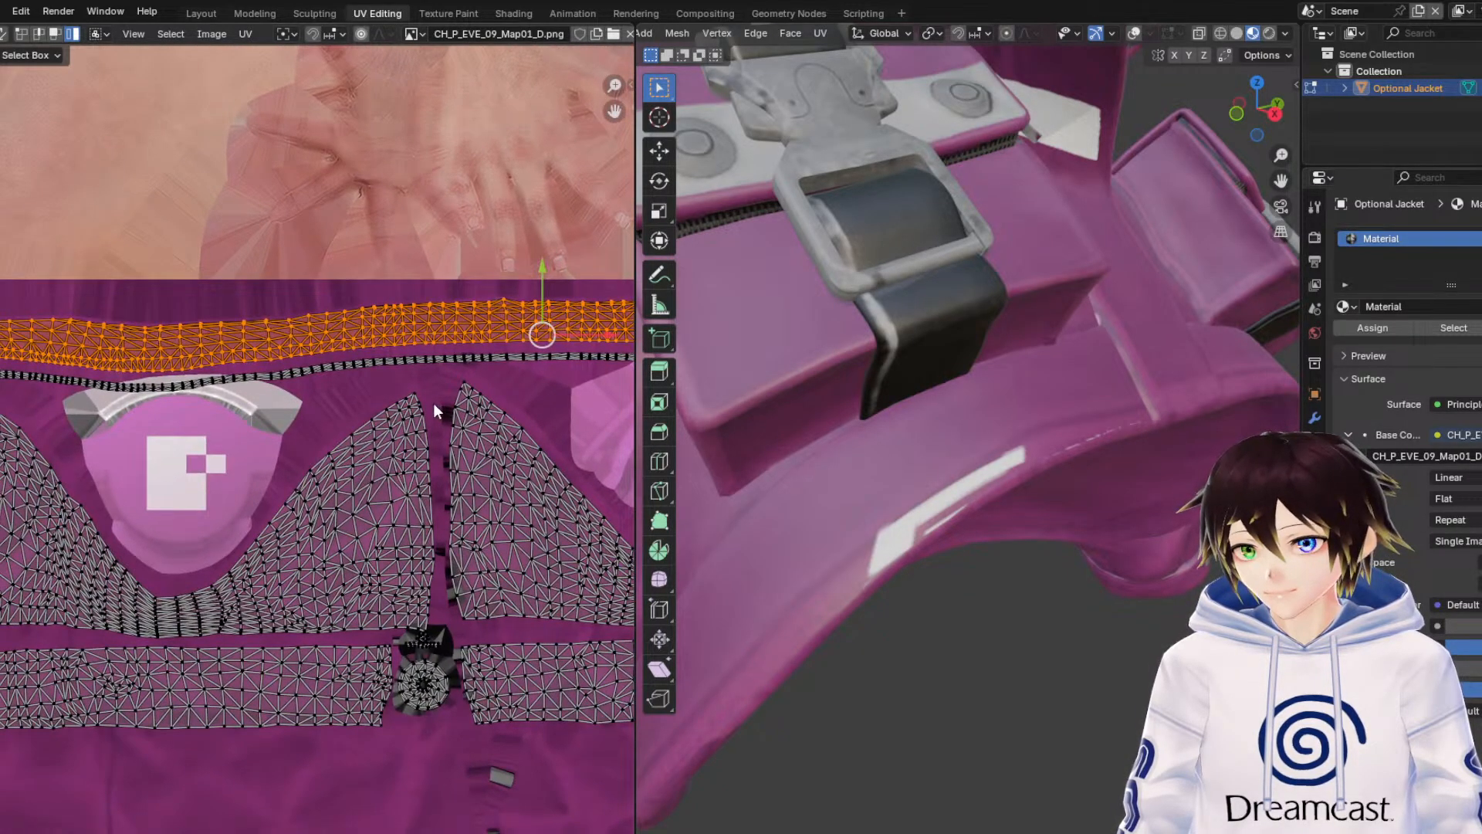
key("ctrl+z")
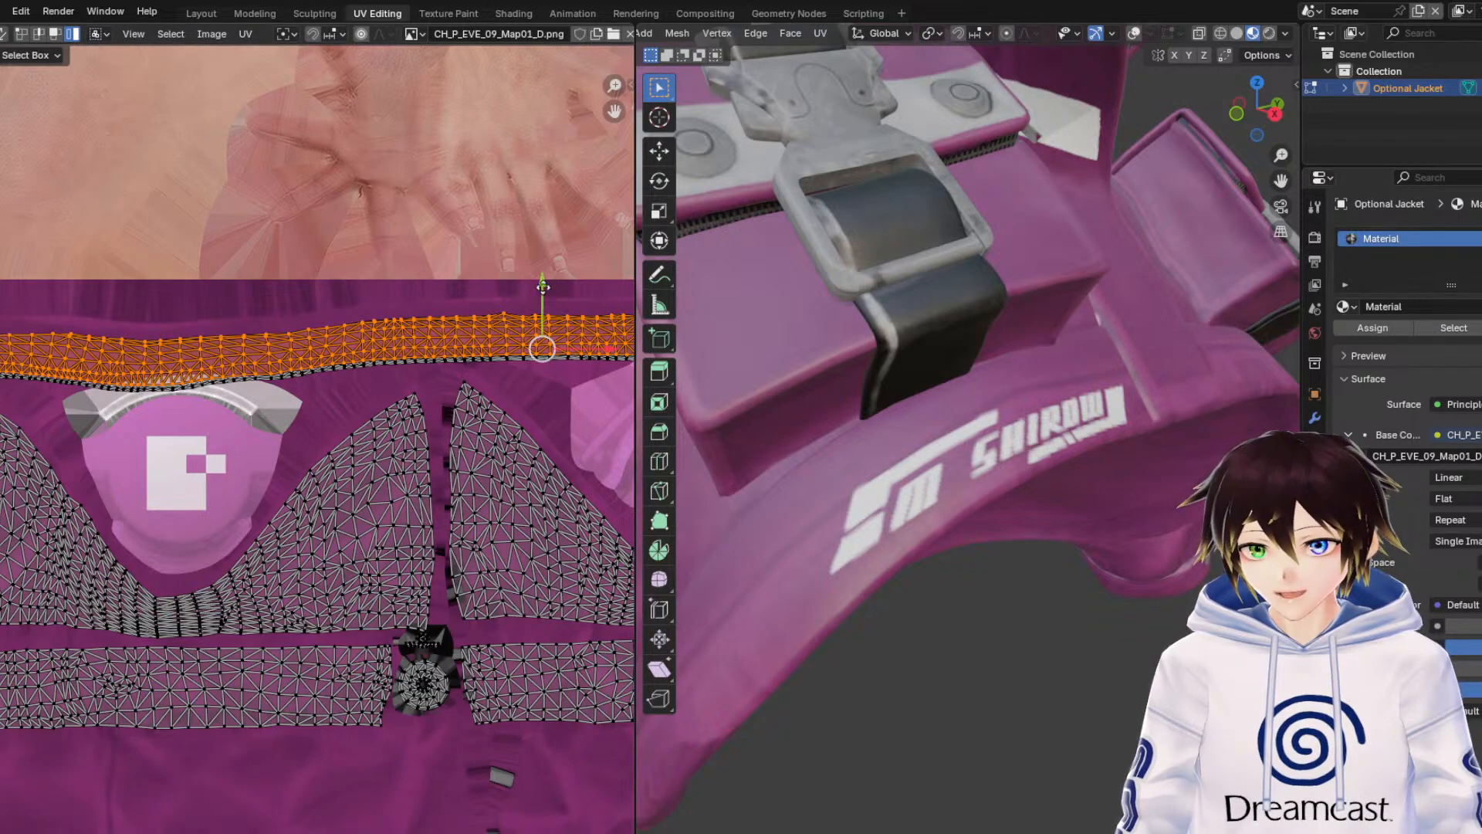
left_click_drag(543, 287, 543, 281)
key("ctrl+z")
Select the jacket's UV islands below the hem band on the texture map and hide them.
scroll(431, 343, "down", 3)
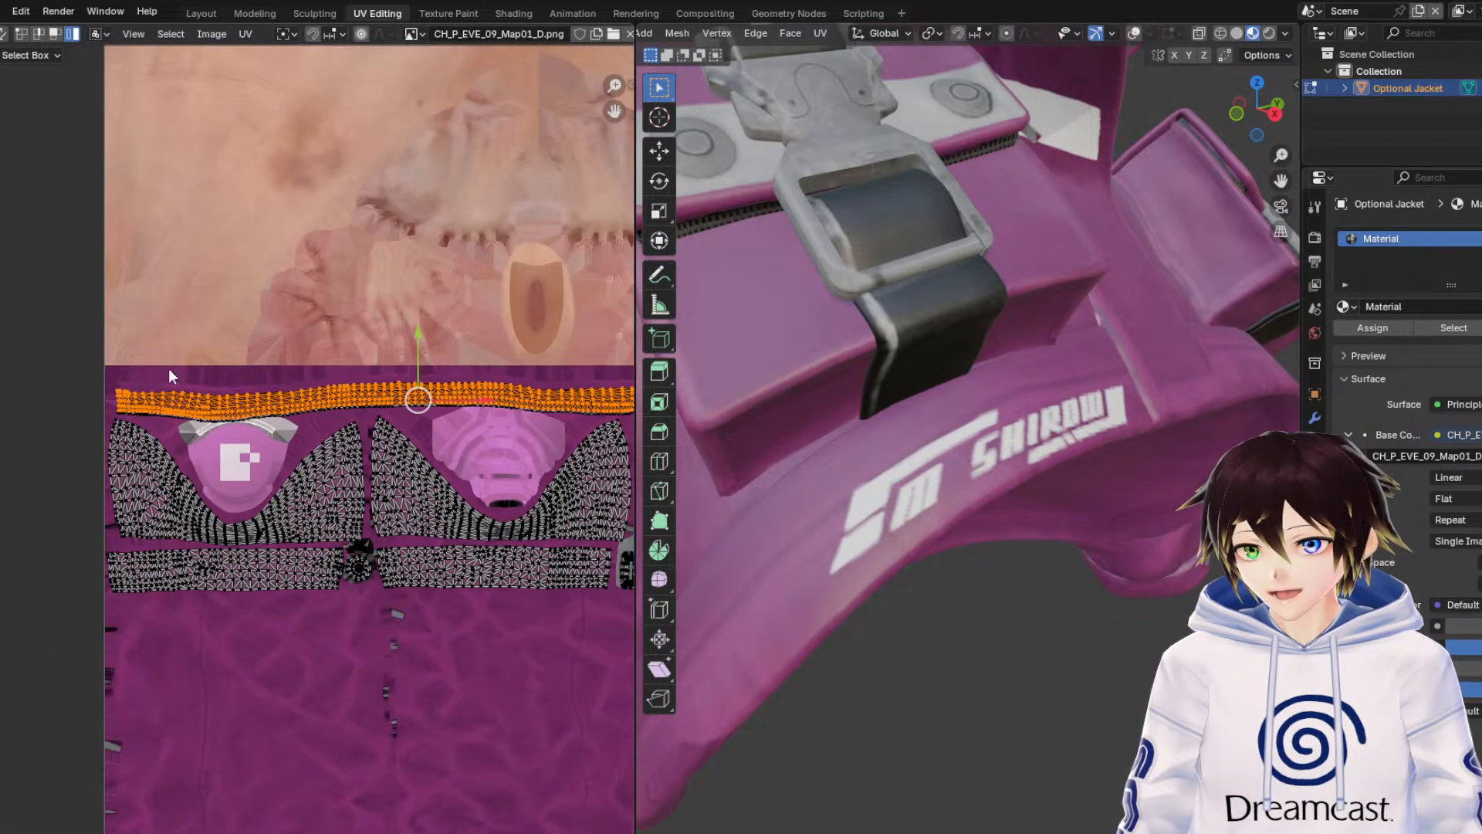
scroll(282, 434, "down", 1)
middle_click_drag(558, 593, 277, 502)
scroll(277, 582, "down", 3)
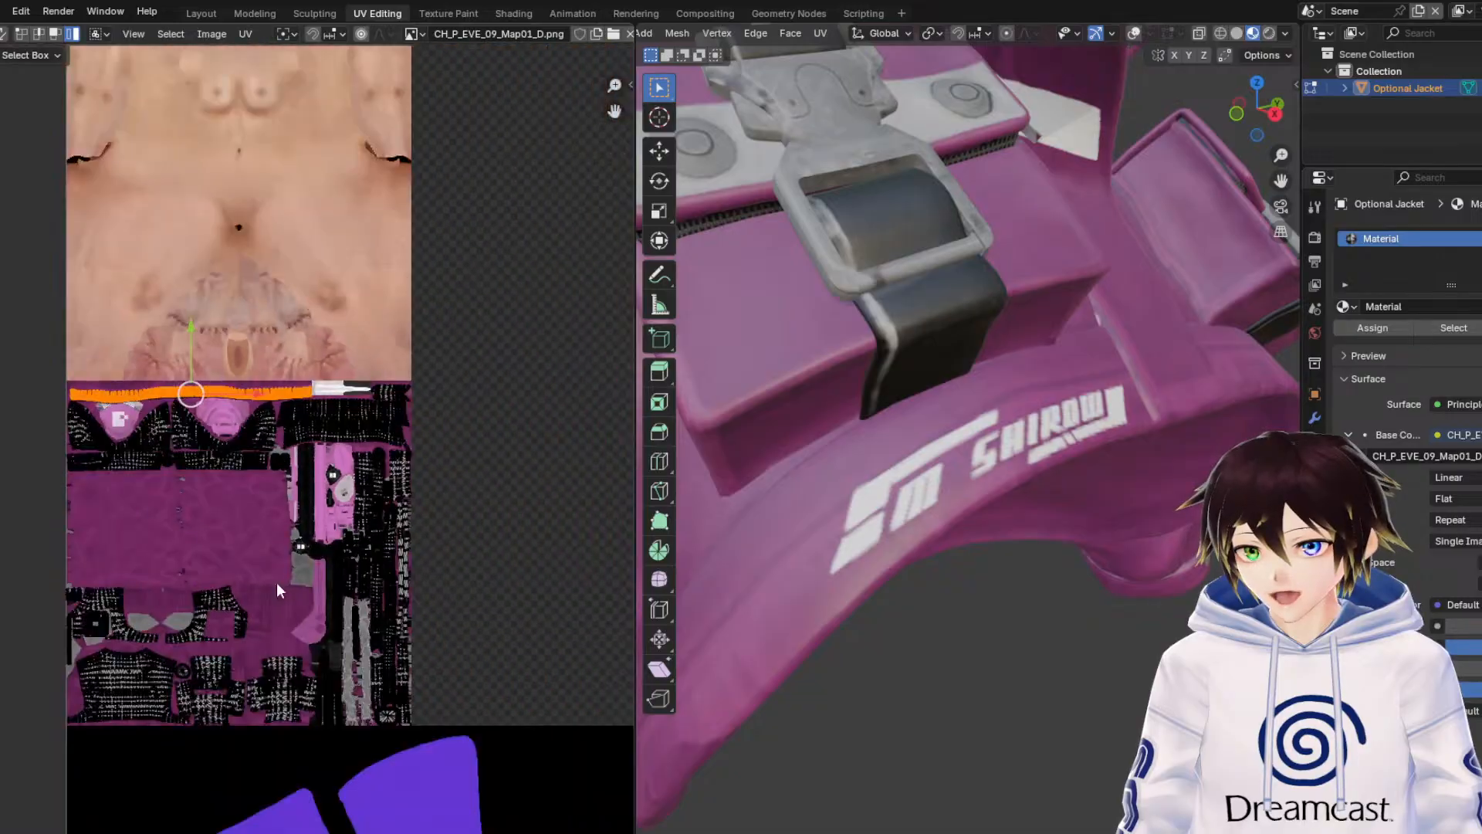
left_click_drag(464, 751, 21, 424)
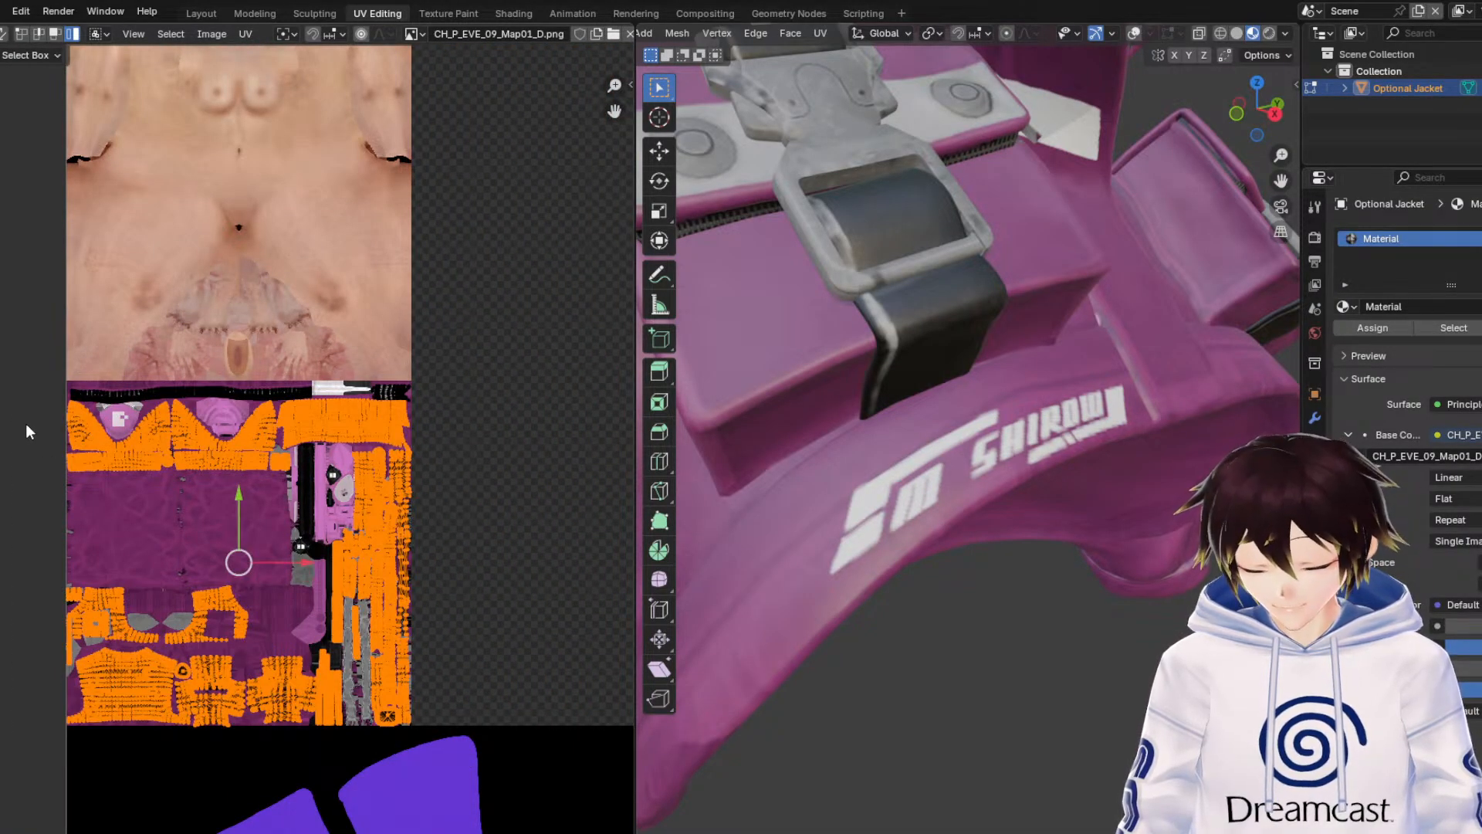
key("h")
Select the small leftover UV pieces just below the lettered end of the hem band and hide them.
scroll(320, 397, "up", 2)
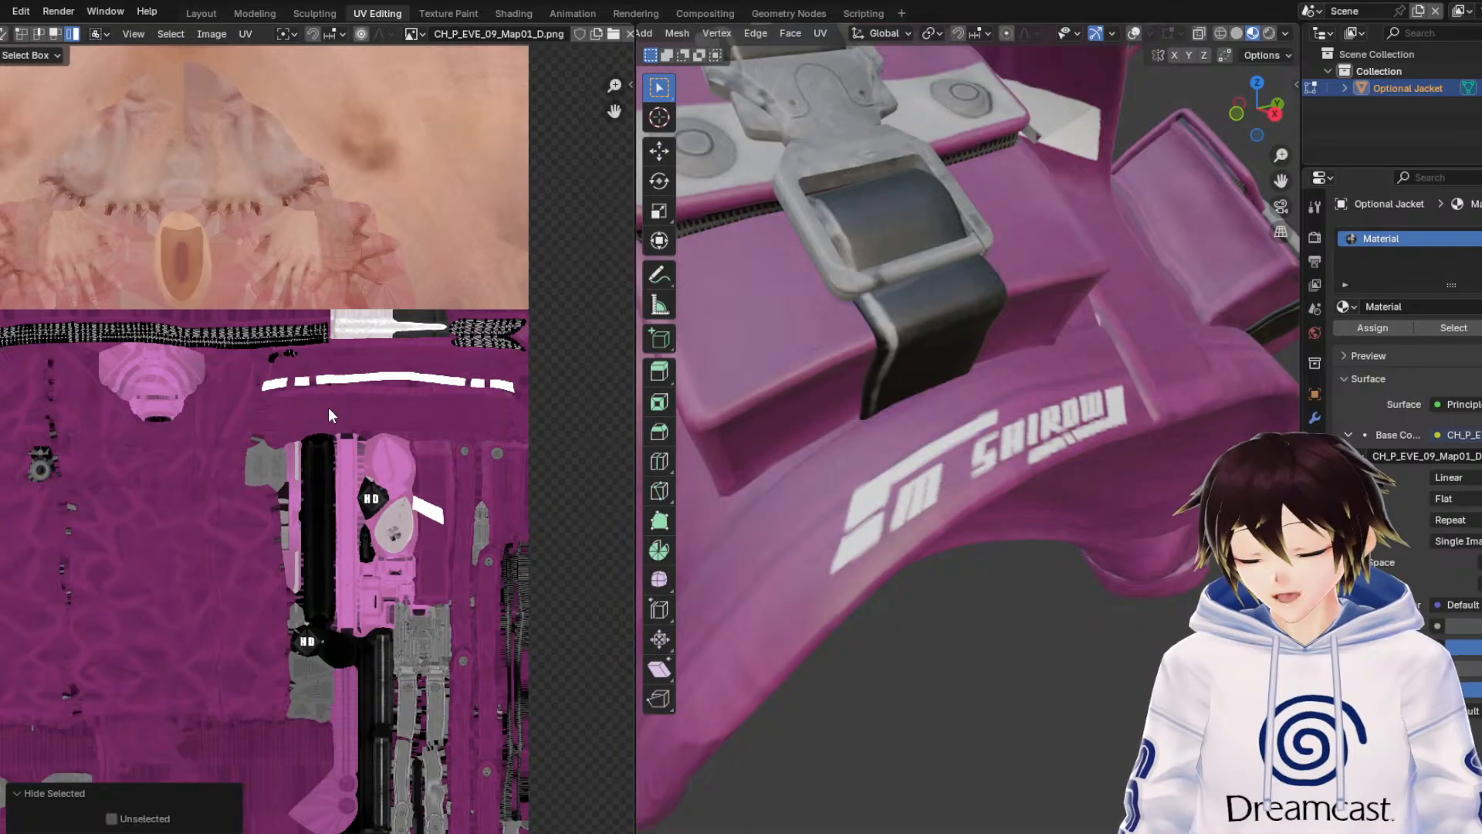
scroll(327, 406, "up", 4)
left_click_drag(382, 311, 211, 187)
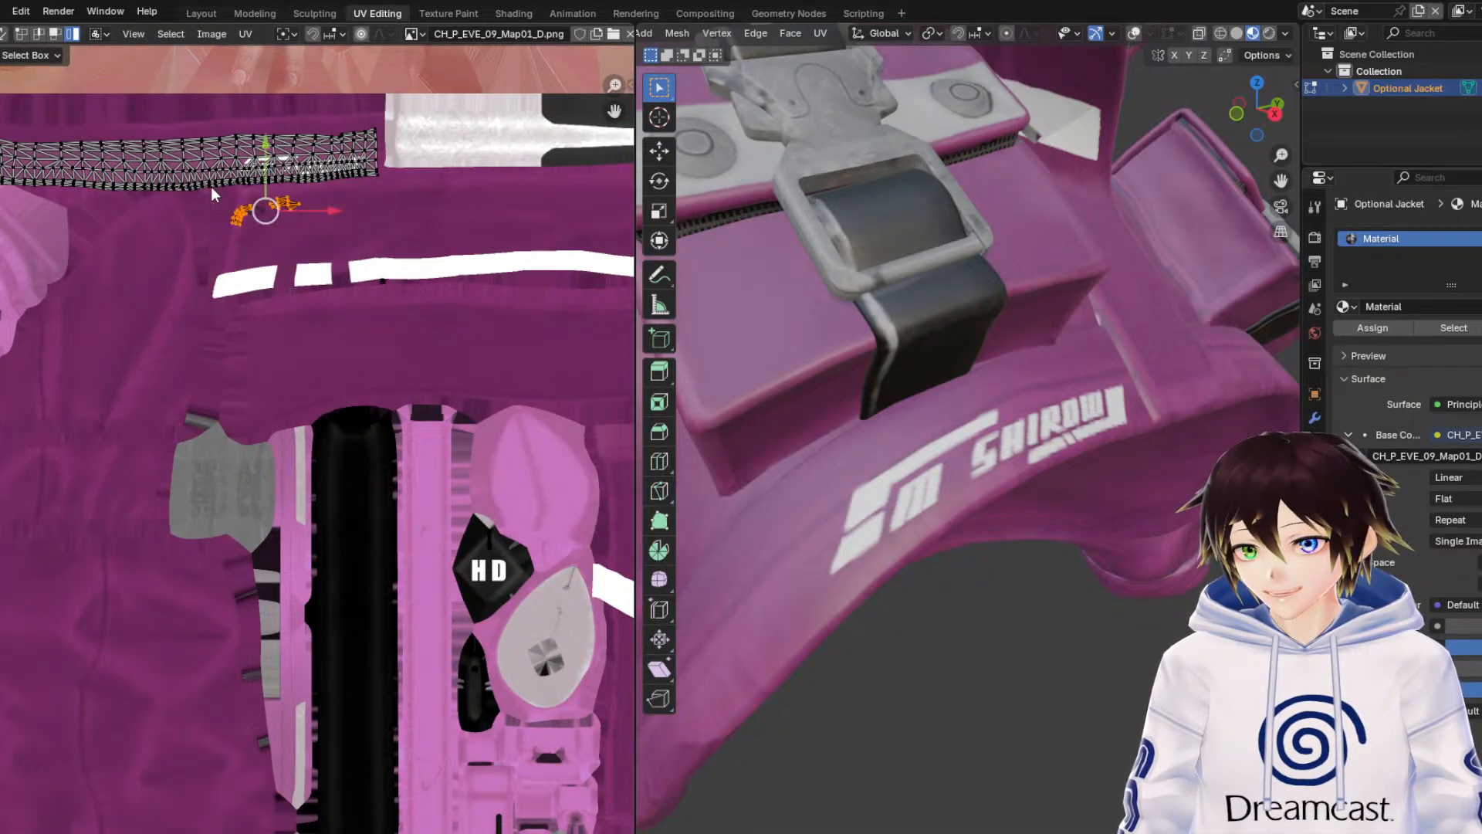
middle_click_drag(338, 279, 49, 334)
key("h")
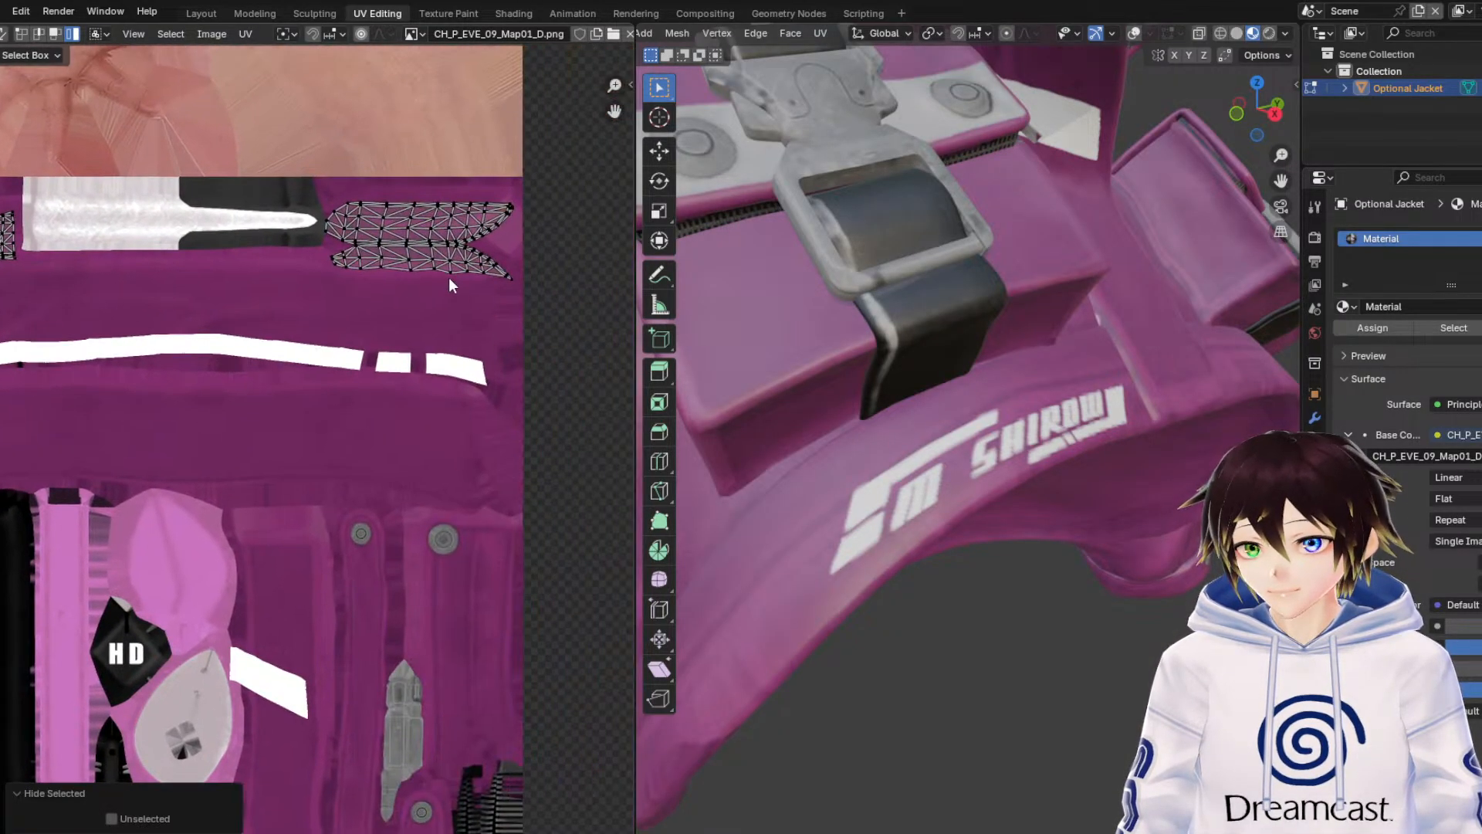
Select the forked UV island at the texture's upper corner and move it slightly upward.
left_click_drag(576, 311, 255, 157)
scroll(309, 232, "up", 3)
middle_click_drag(417, 433, 172, 444)
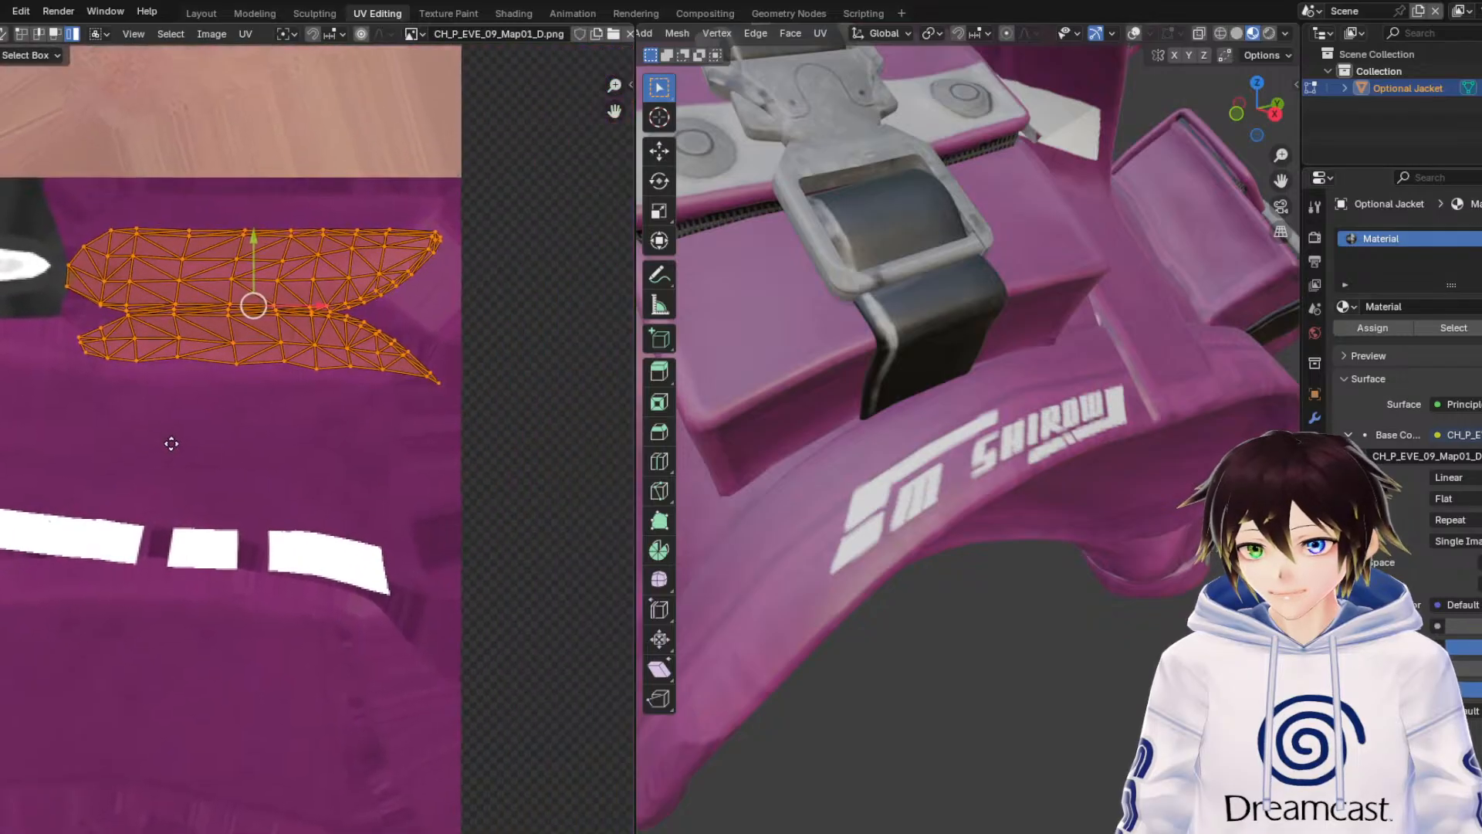
scroll(203, 349, "up", 1)
left_click_drag(239, 218, 255, 171)
left_click(241, 423)
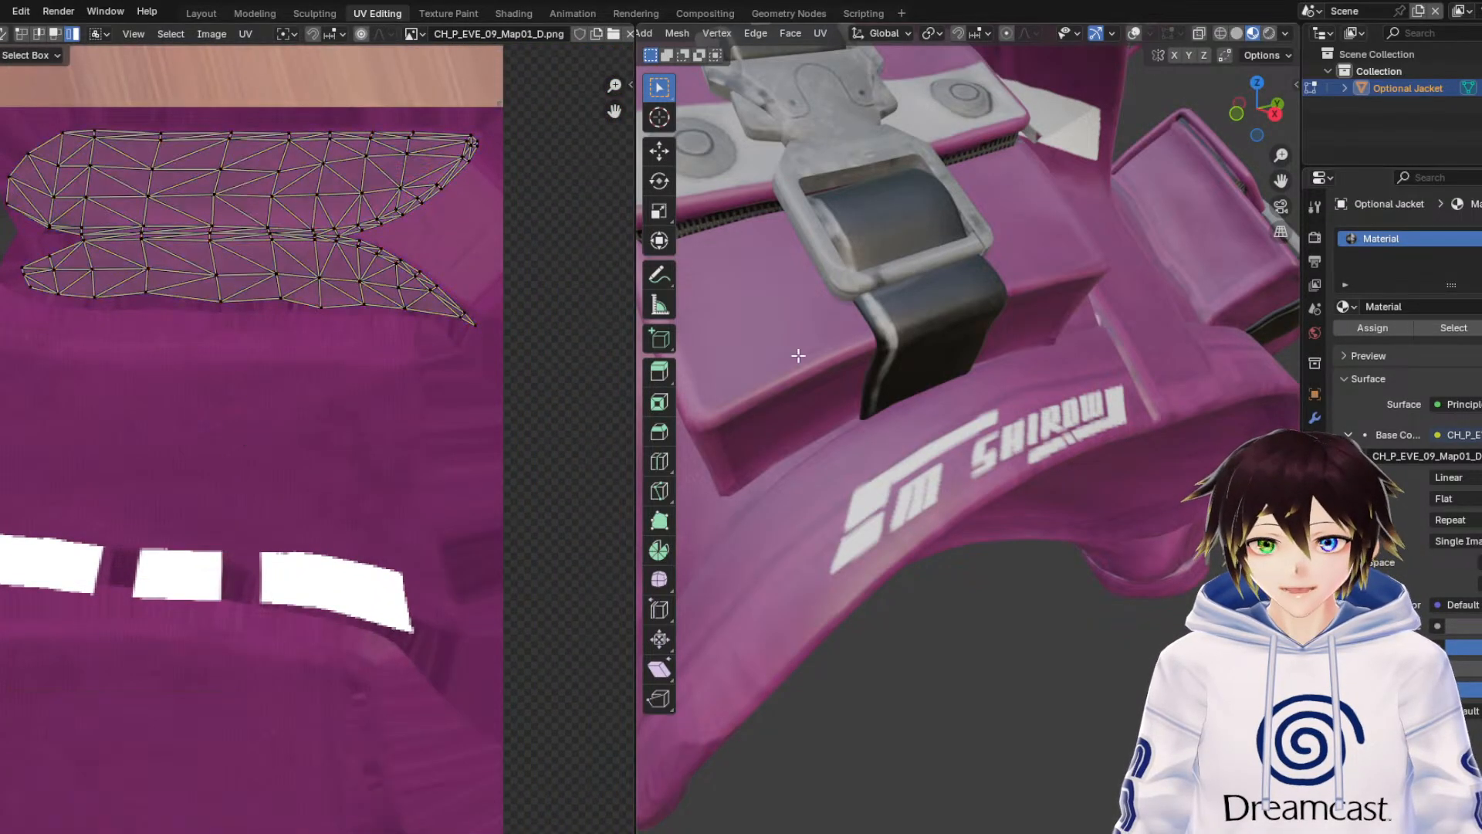
Reselect the forked UV island and examine the texture fit on the jacket from the front and side.
scroll(999, 273, "down", 5)
left_click_drag(495, 331, 37, 125)
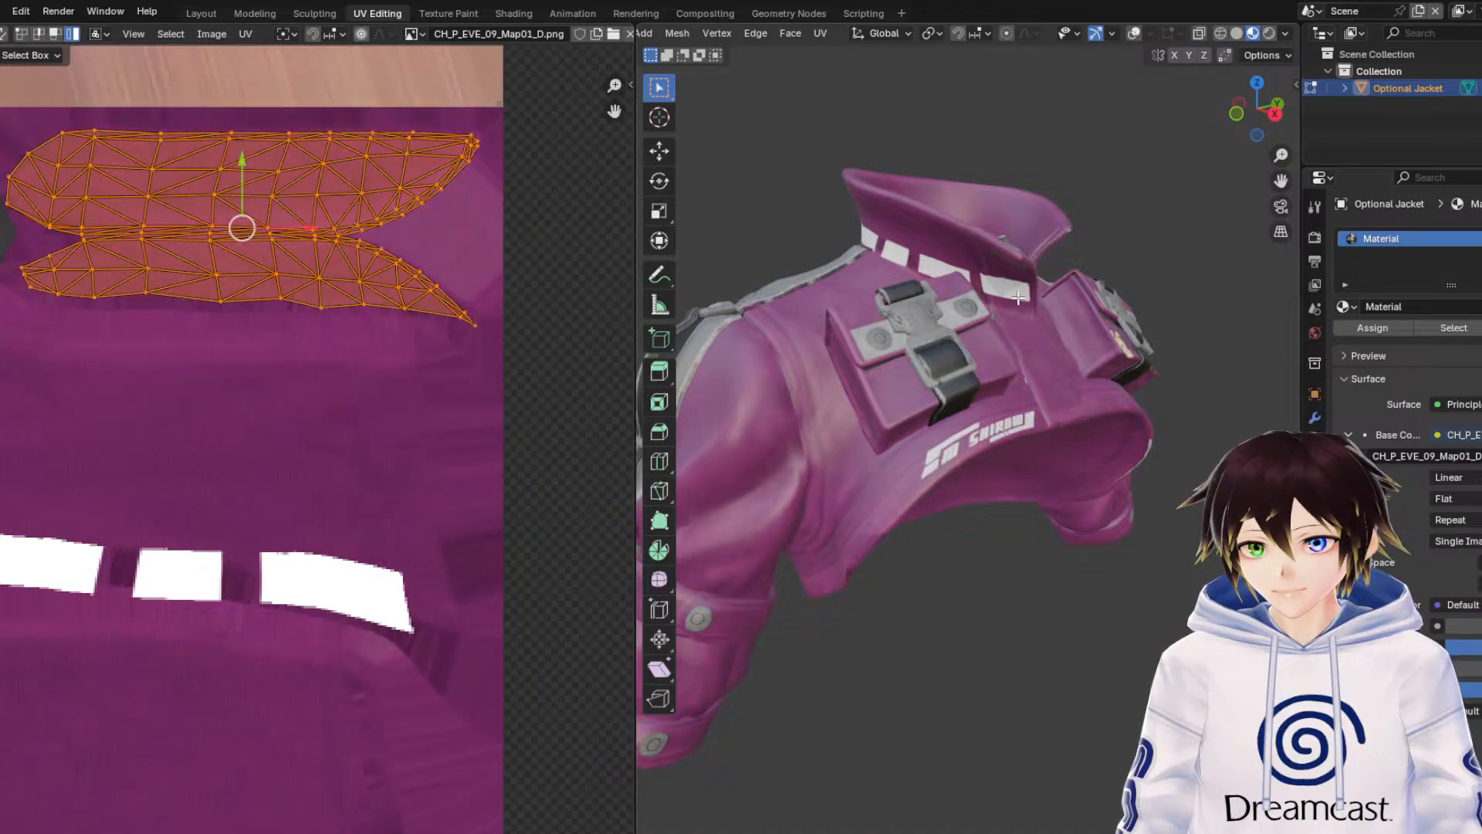
middle_click_drag(973, 309, 926, 307)
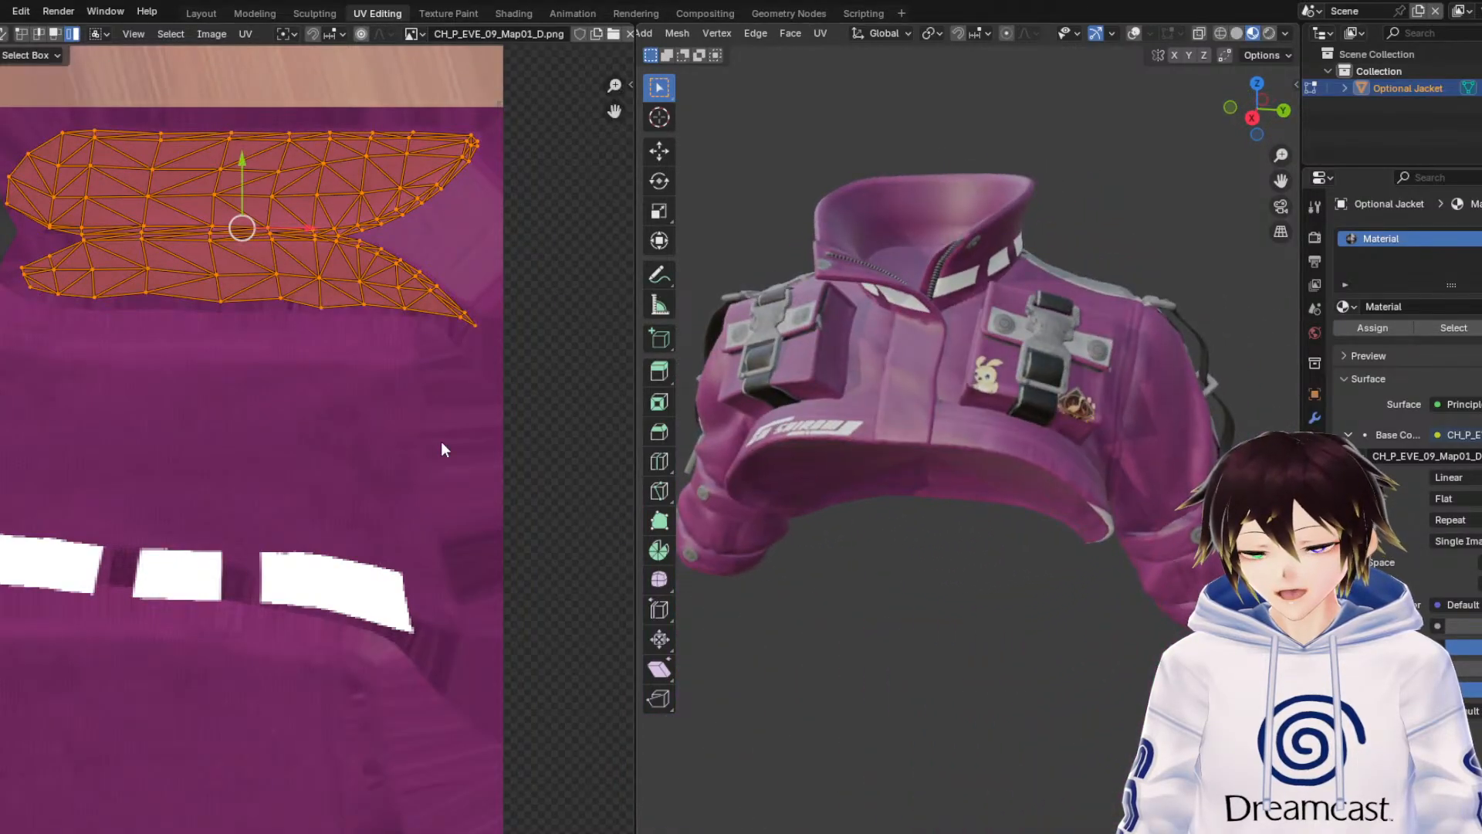
scroll(322, 429, "down", 4)
middle_click_drag(626, 392, 671, 385)
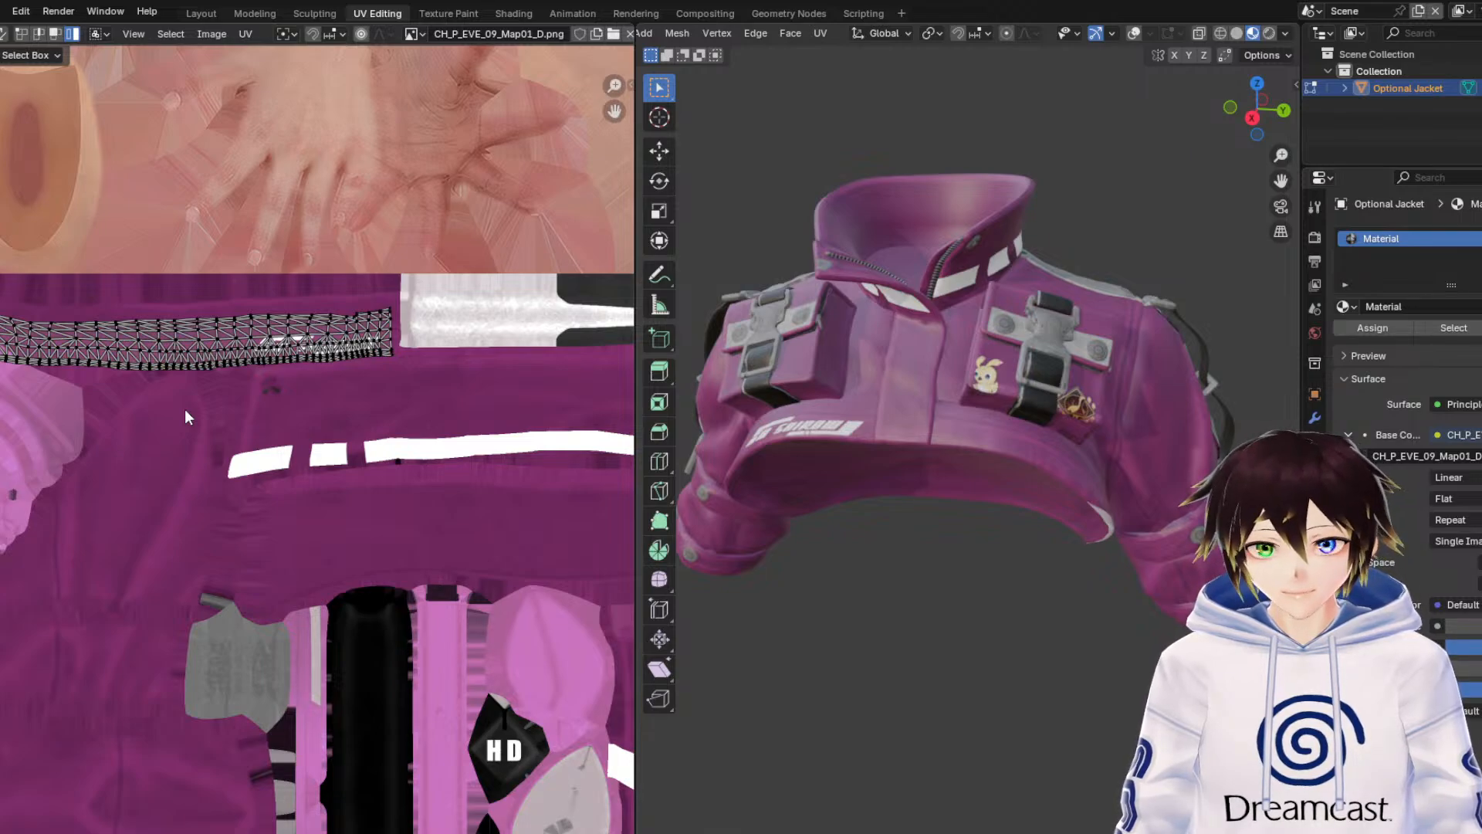
scroll(186, 411, "down", 2)
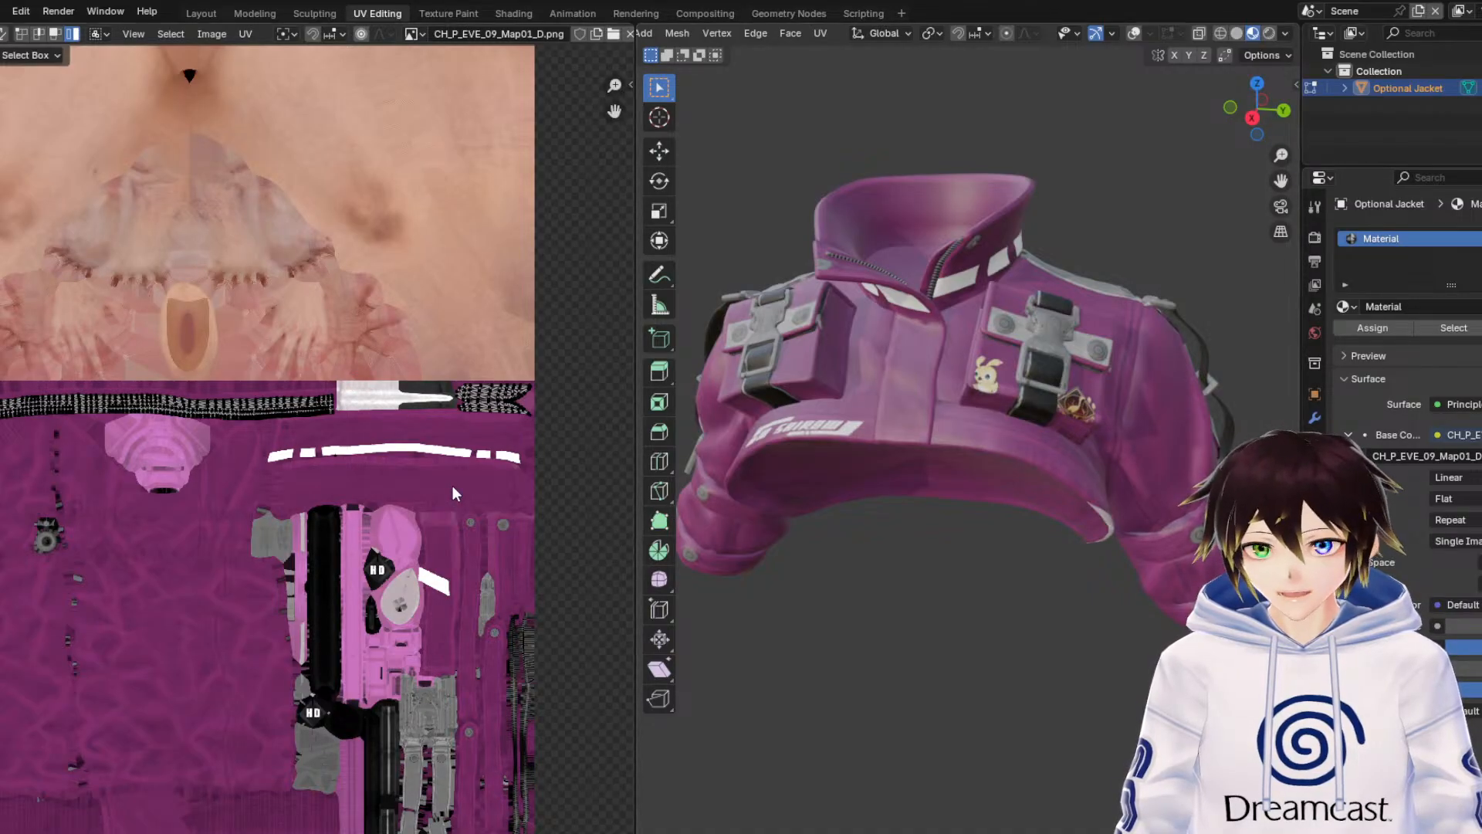
middle_click_drag(388, 482, 531, 432)
middle_click_drag(980, 427, 1201, 431)
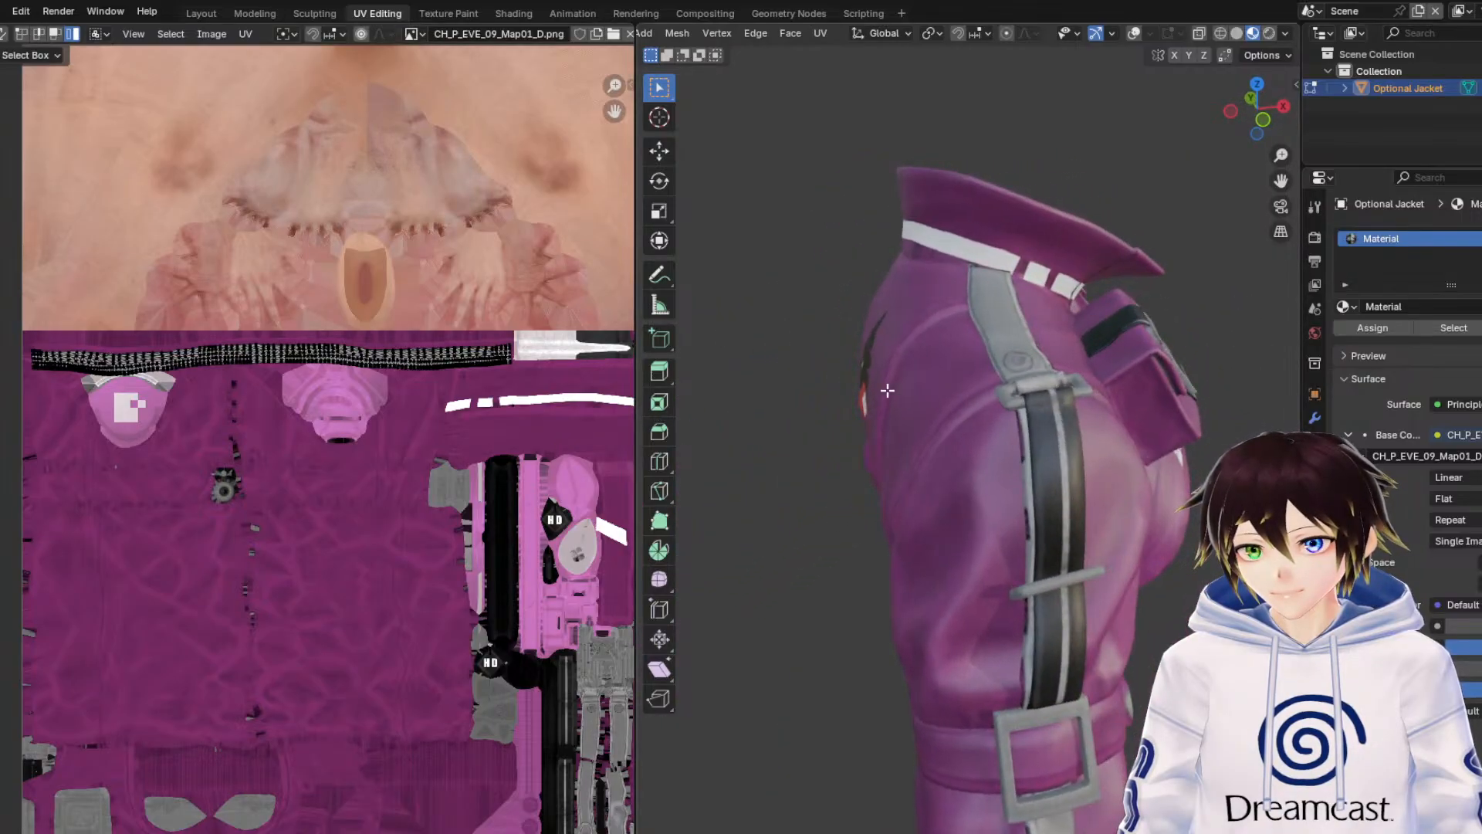
Select the whole hem band and its rim strip on the texture map and move their UVs 0.00296 m in Y.
left_click_drag(554, 424, 2, 261)
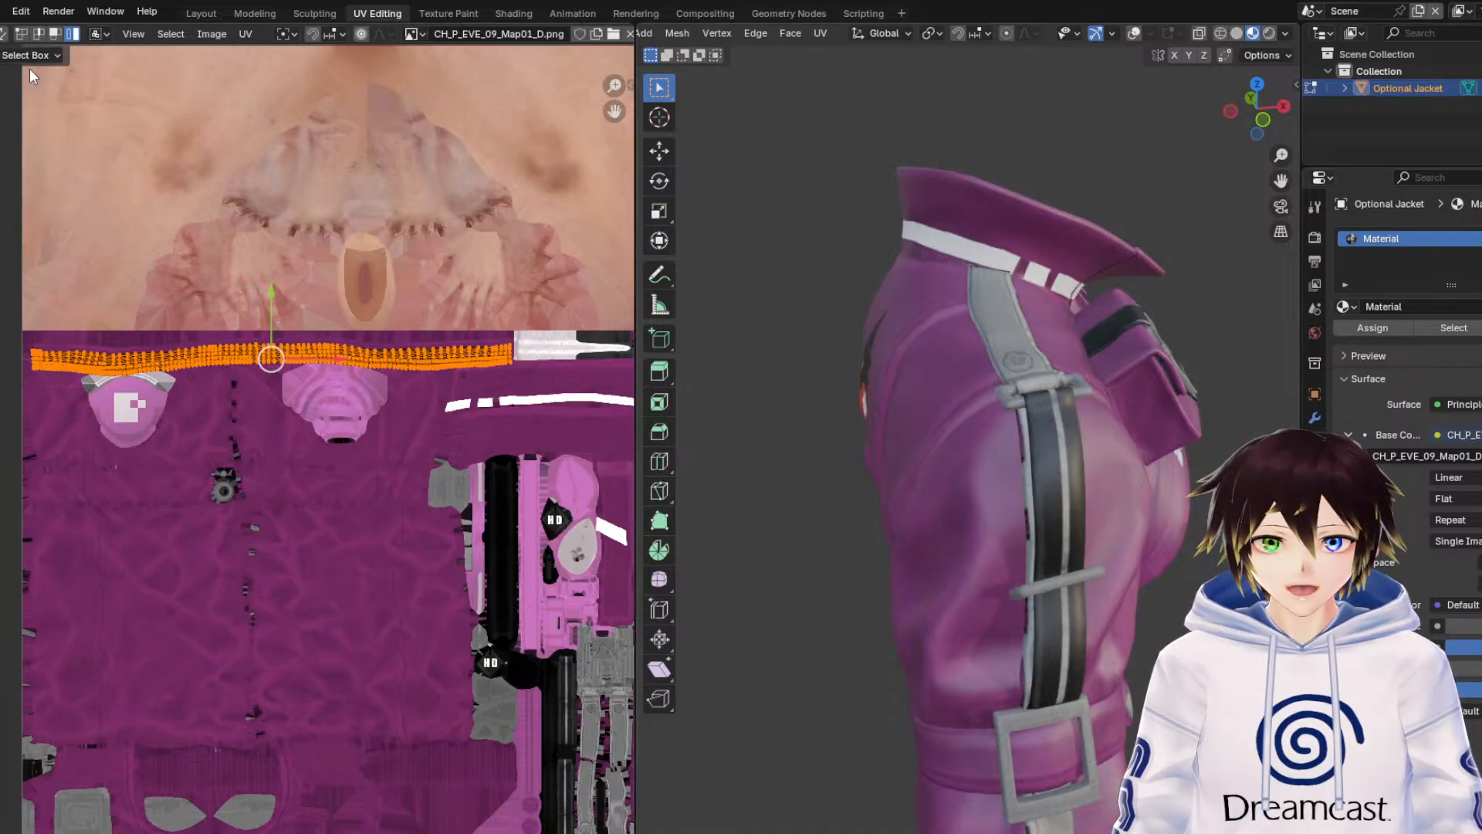
scroll(236, 304, "up", 3)
middle_click_drag(198, 146, 225, 435)
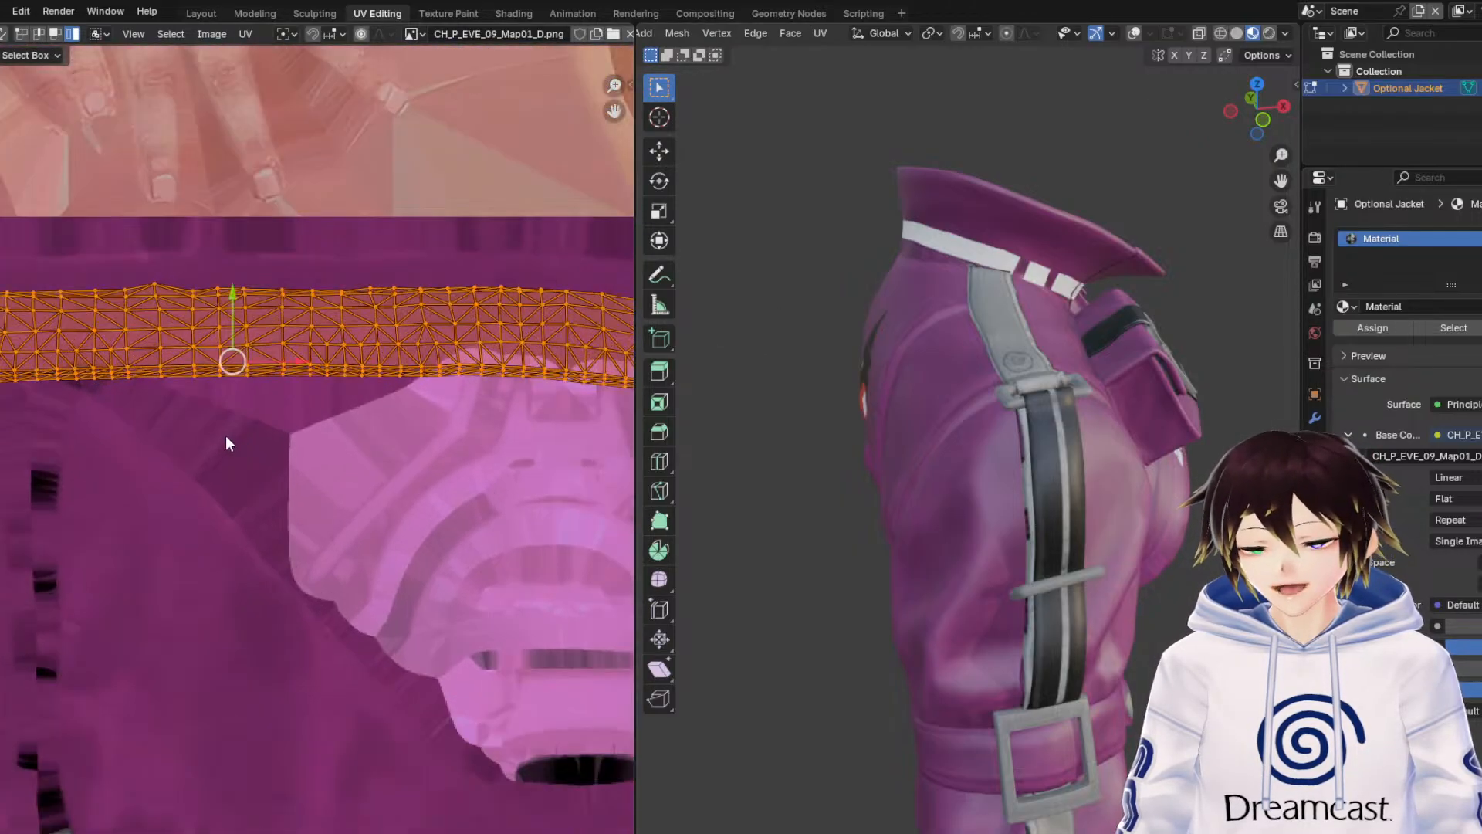
scroll(214, 318, "up", 2)
key("g")
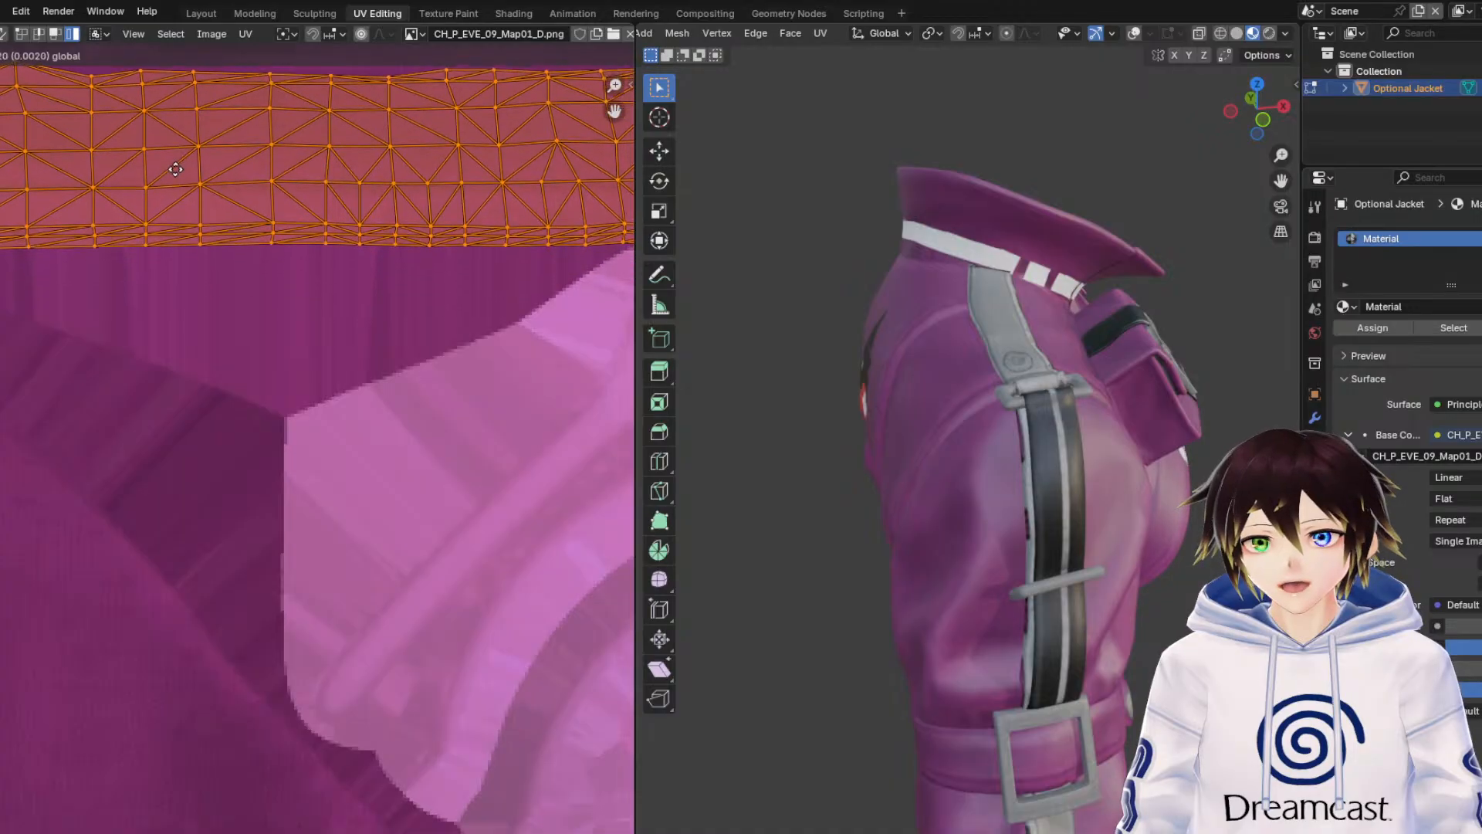
left_click(185, 141)
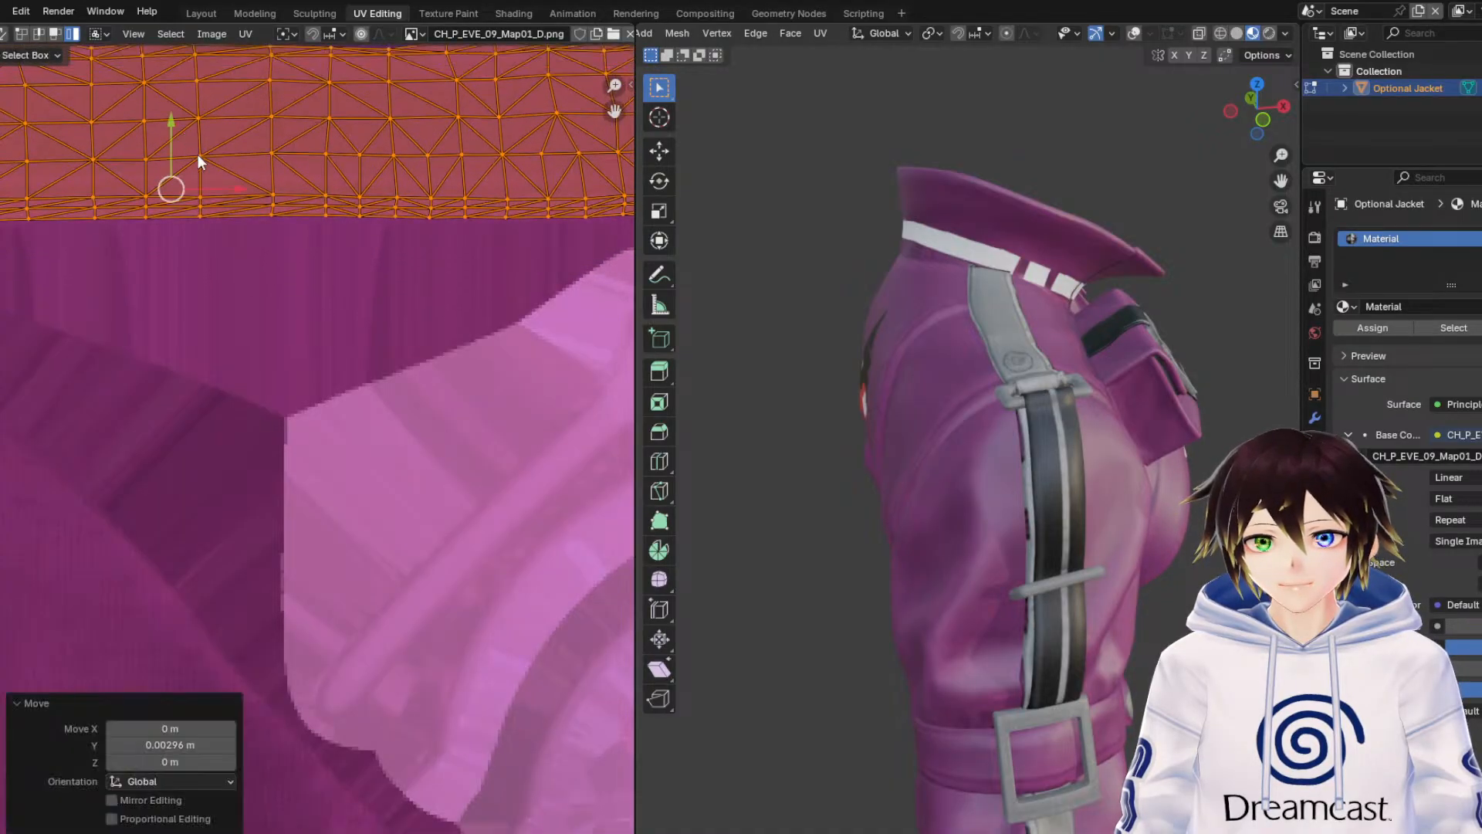
Undo the last two edits on the hem band UVs and return the jacket to Object Mode in the modeling workspace.
scroll(261, 181, "down", 2)
key("ctrl+z")
key("ctrl+z")
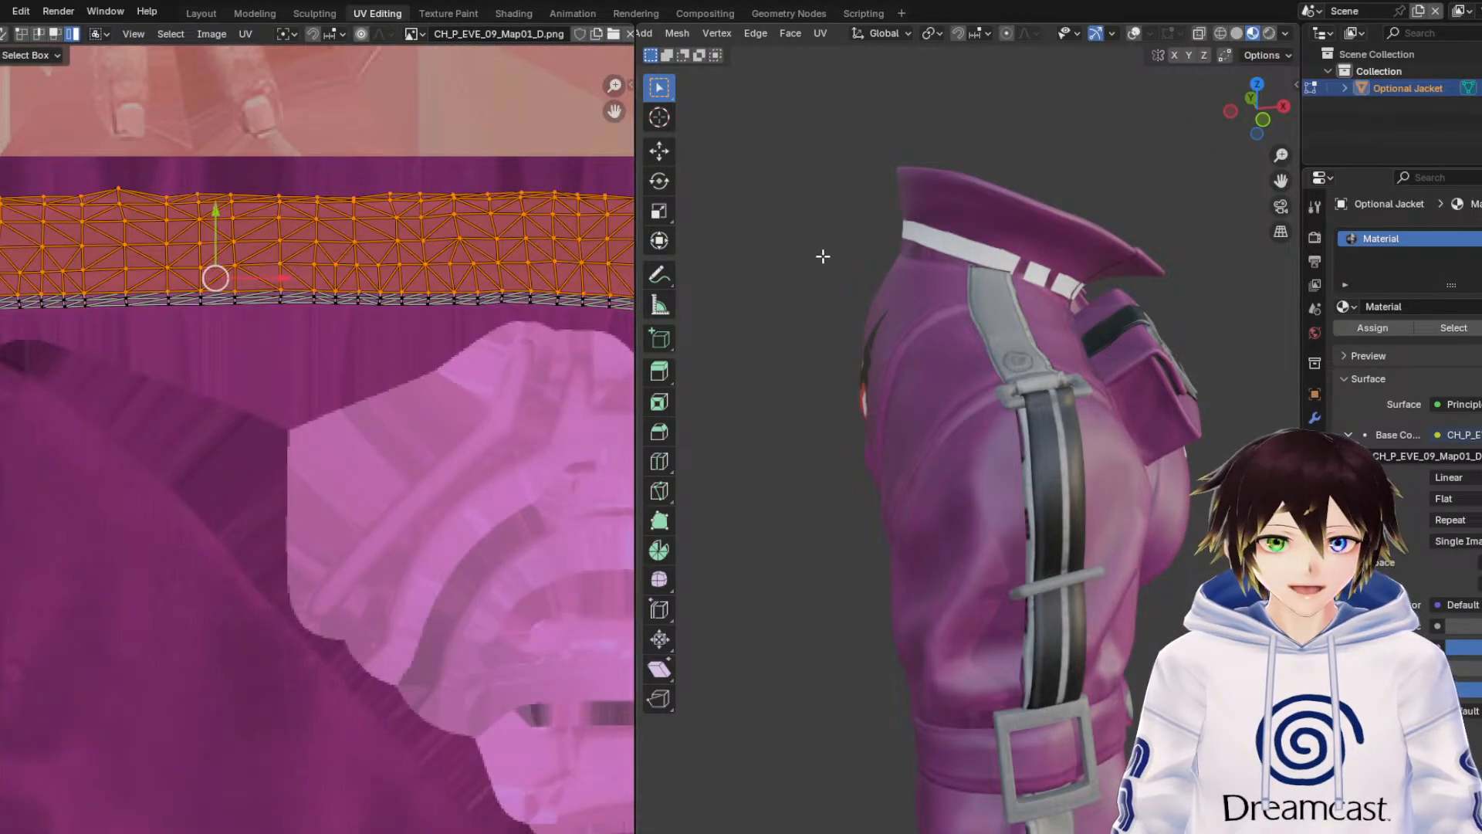
left_click(254, 14)
left_click(46, 32)
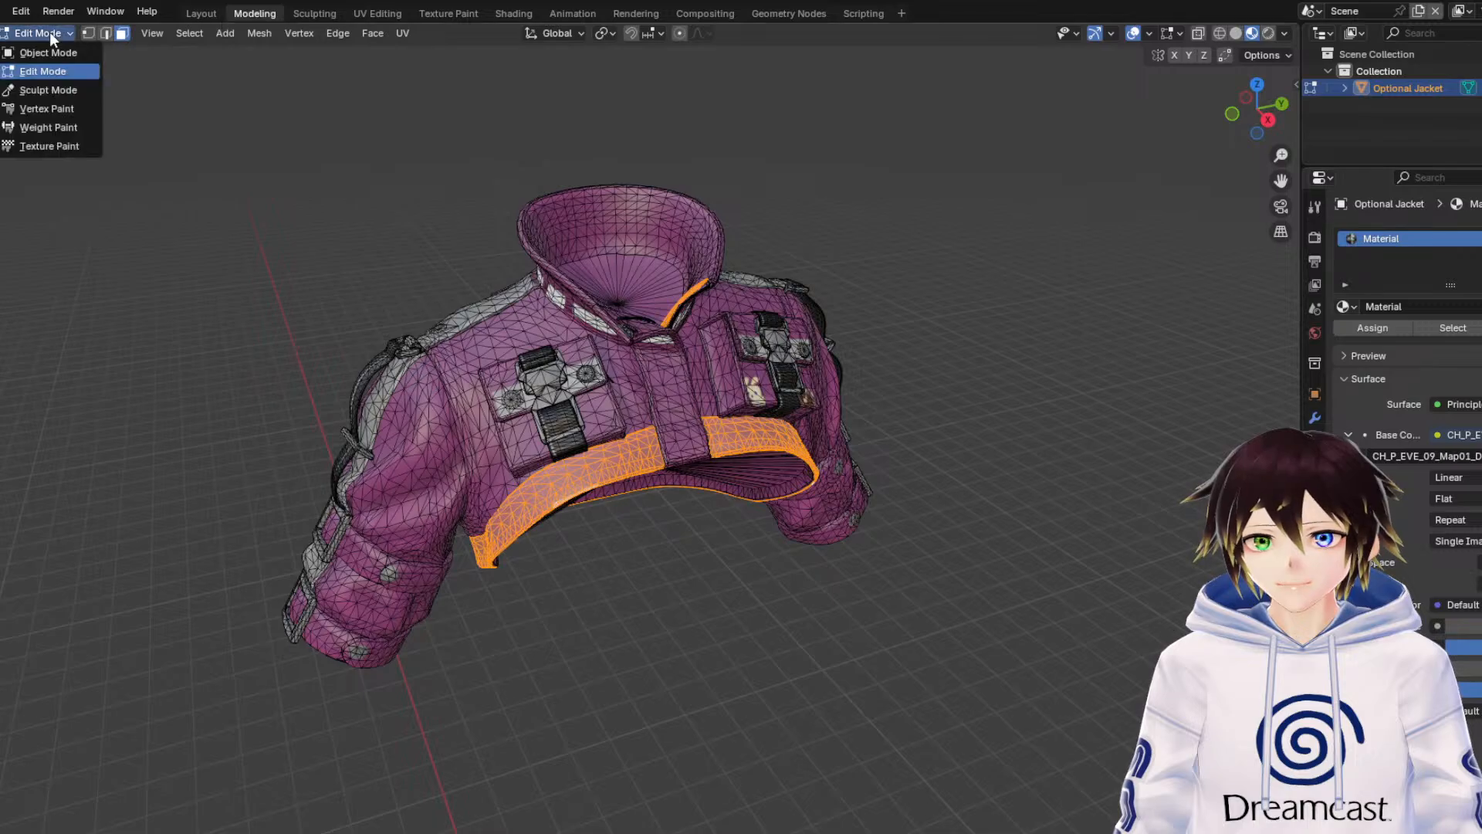
left_click(43, 48)
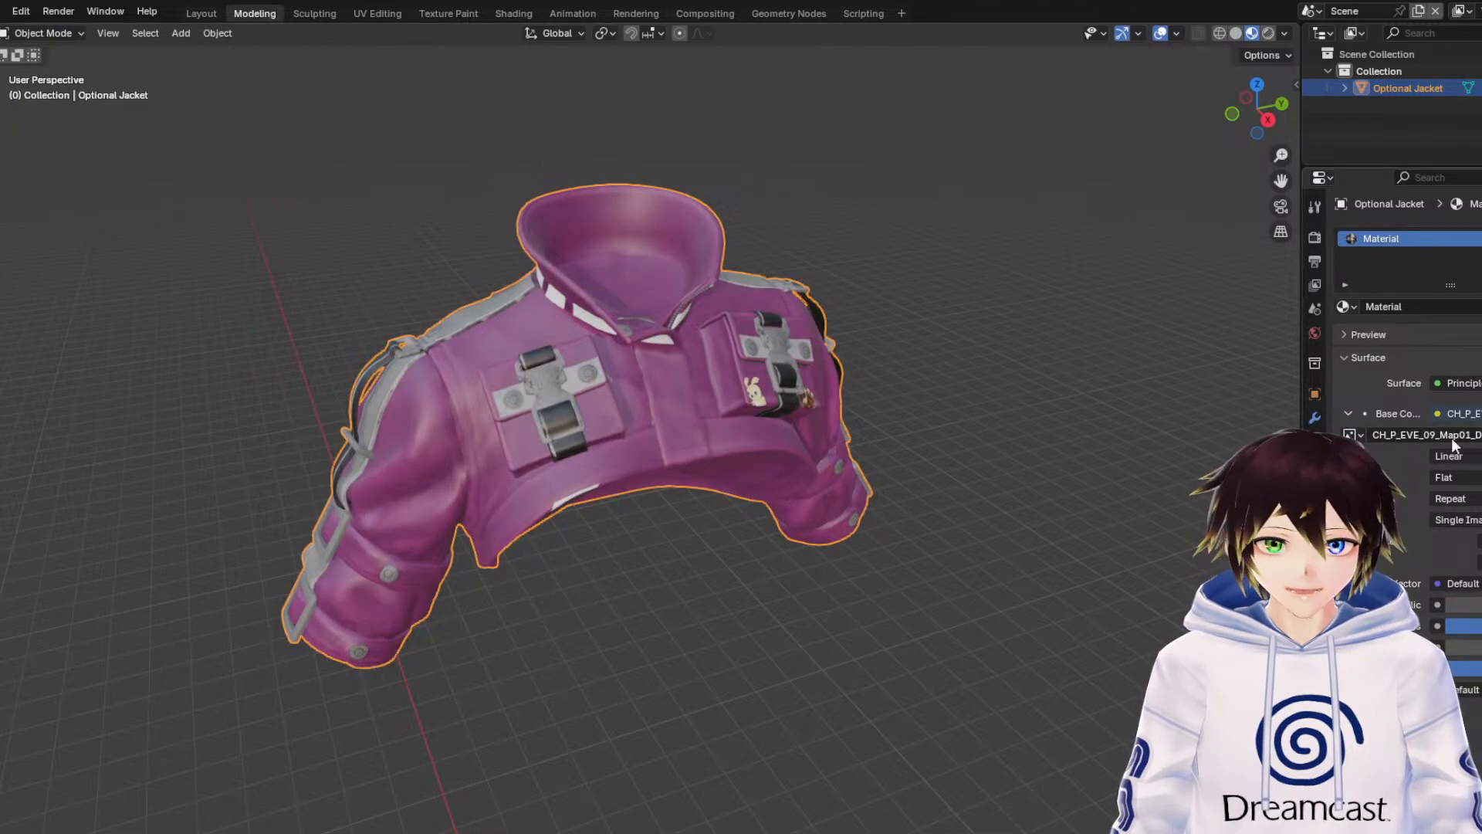
Examine the textured jacket in the modeling view from the front, underside and both sides.
left_click(677, 609)
middle_click_drag(627, 587, 649, 532)
scroll(658, 591, "up", 5)
scroll(659, 593, "down", 5)
scroll(649, 531, "down", 3)
middle_click_drag(627, 457, 434, 472)
scroll(626, 487, "down", 1)
middle_click_drag(562, 345, 684, 344)
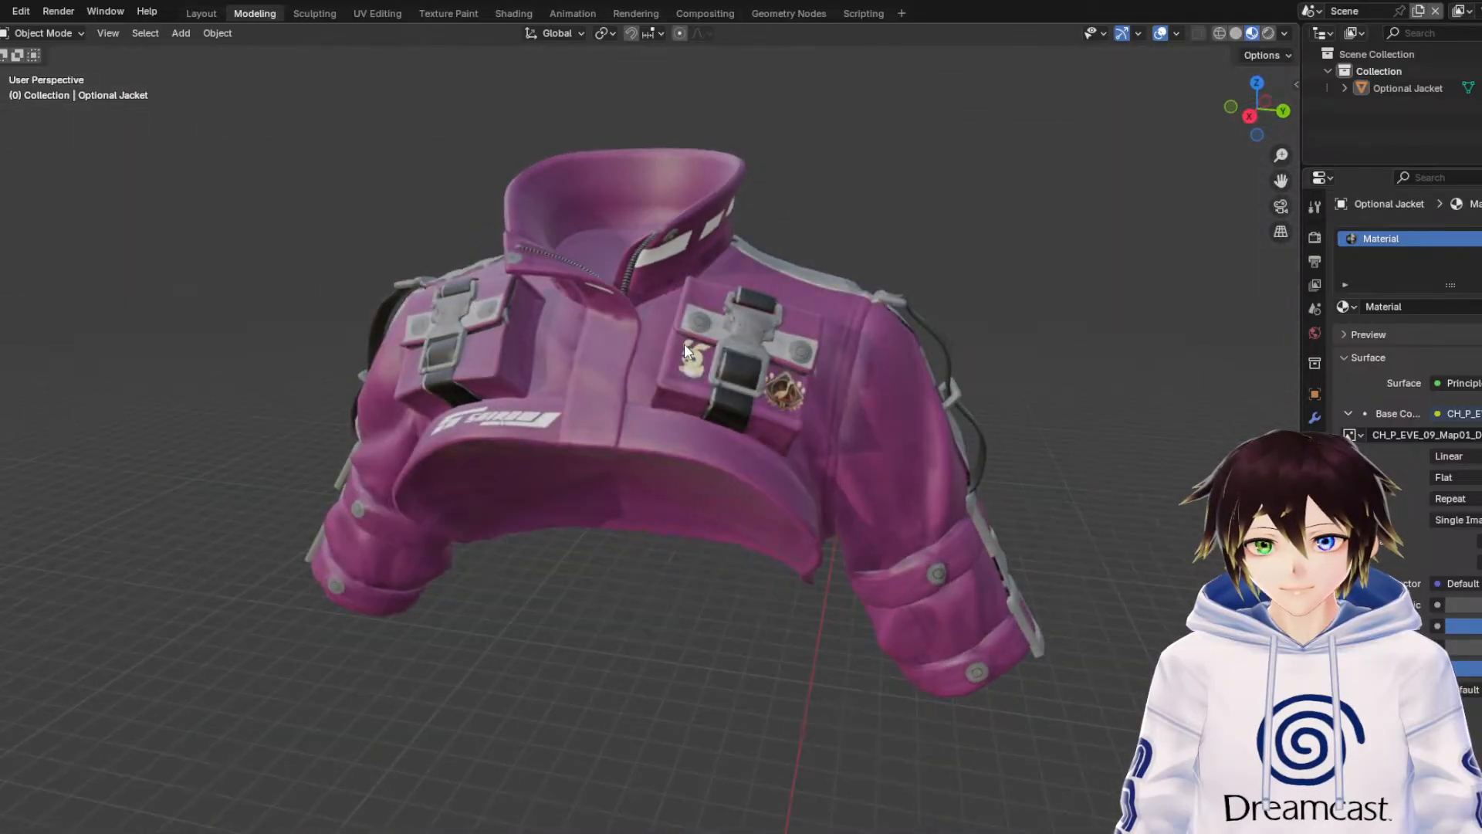
Reopen Jacket.blend from the recent files without saving the current changes.
left_click(684, 344)
left_click(22, 13)
mouse_move(25, 68)
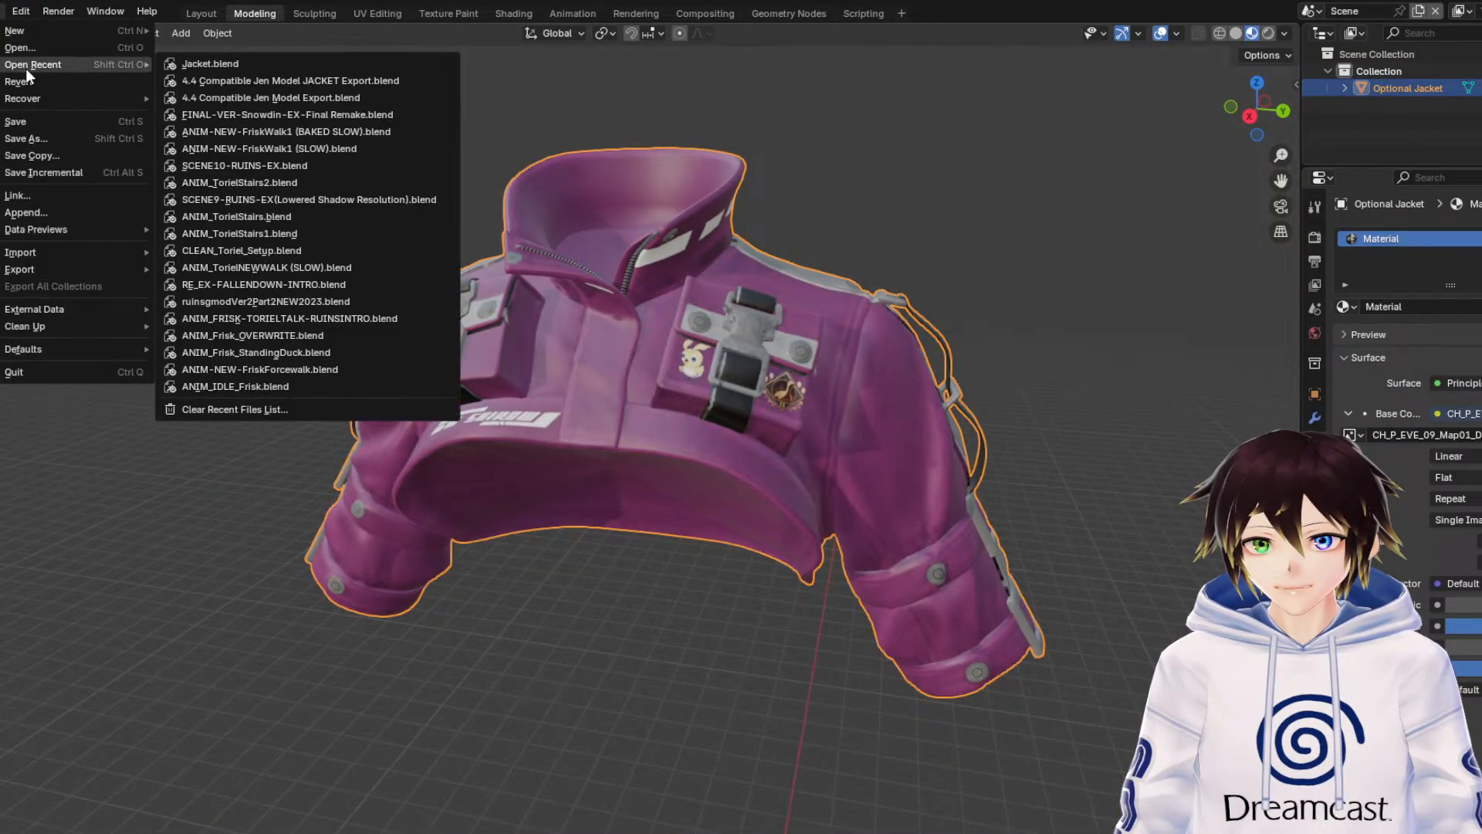
left_click(210, 67)
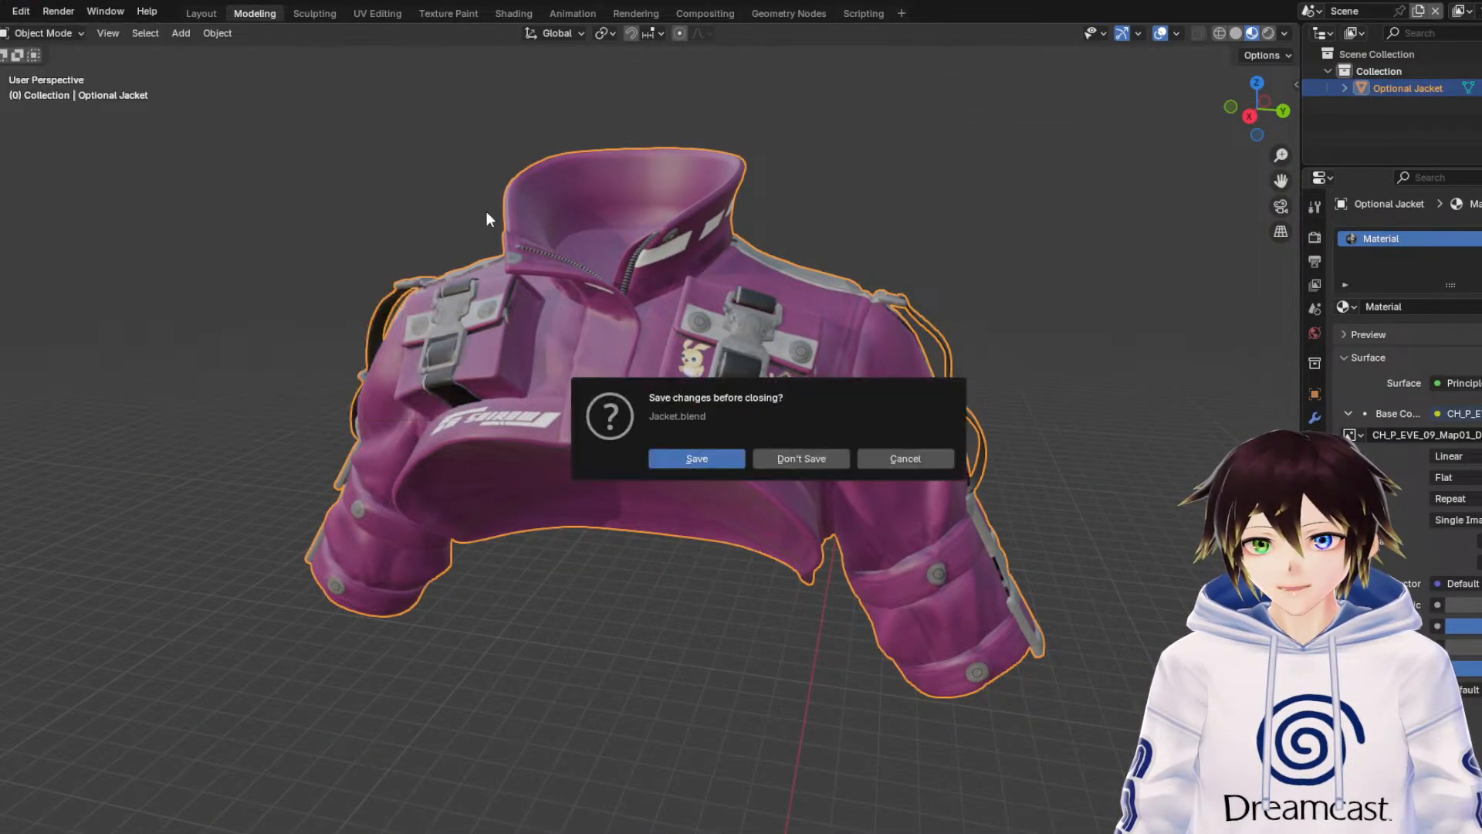
left_click(757, 464)
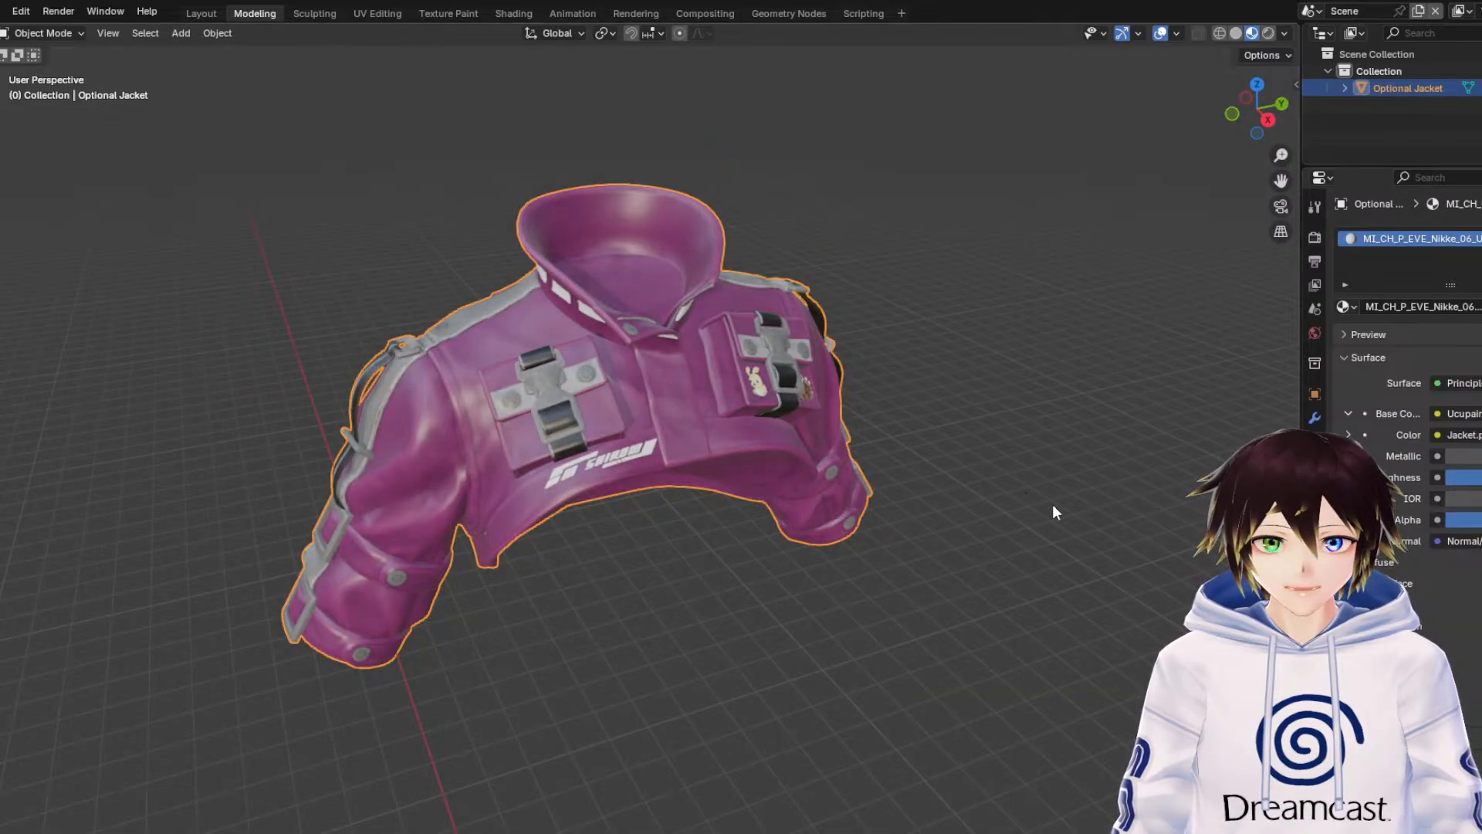
Open the recent file 4.4 Compatible Jen Model JACKET Export.blend without saving the current one.
left_click(3, 11)
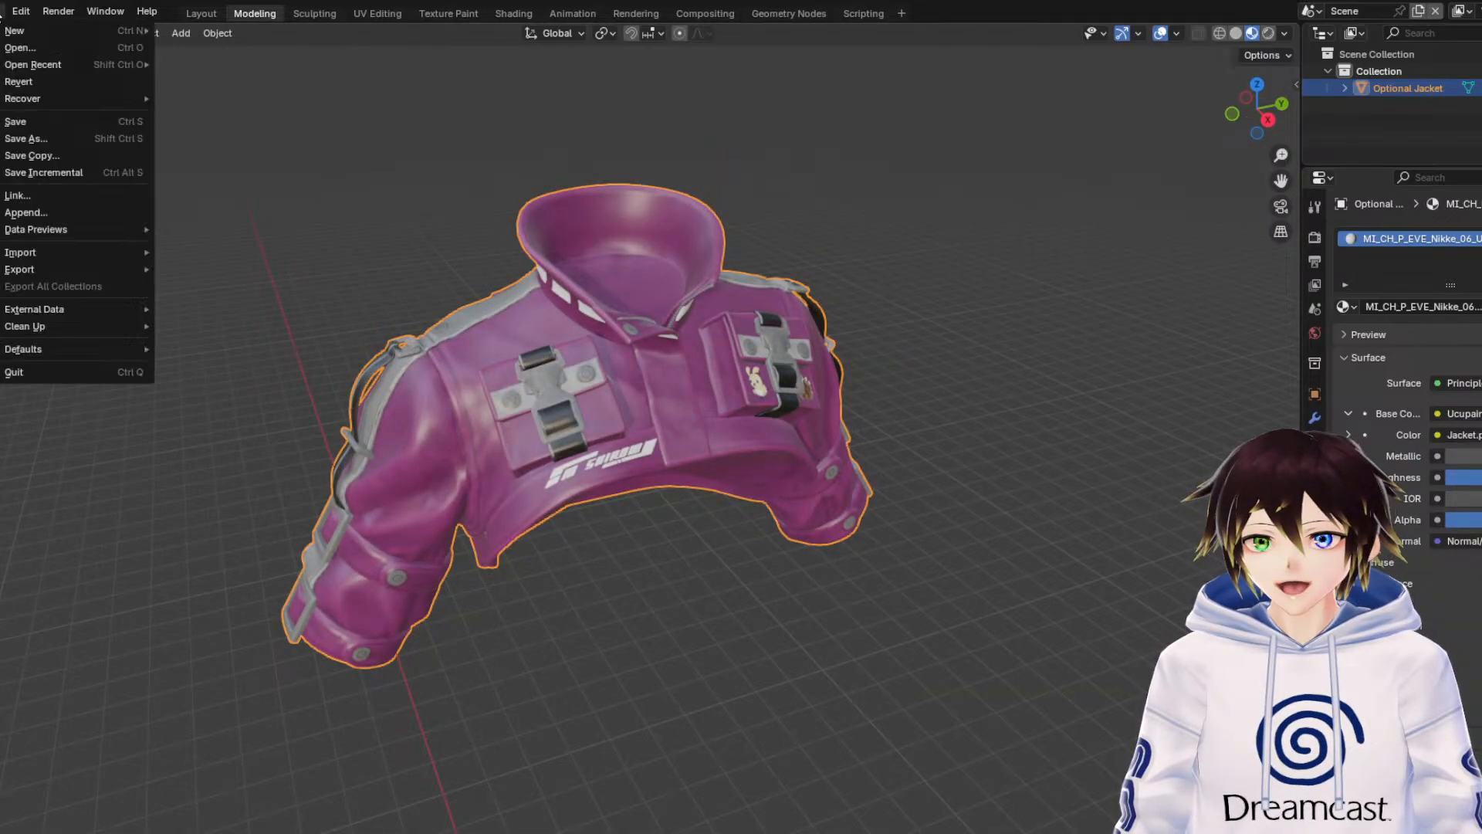
mouse_move(47, 66)
left_click(220, 77)
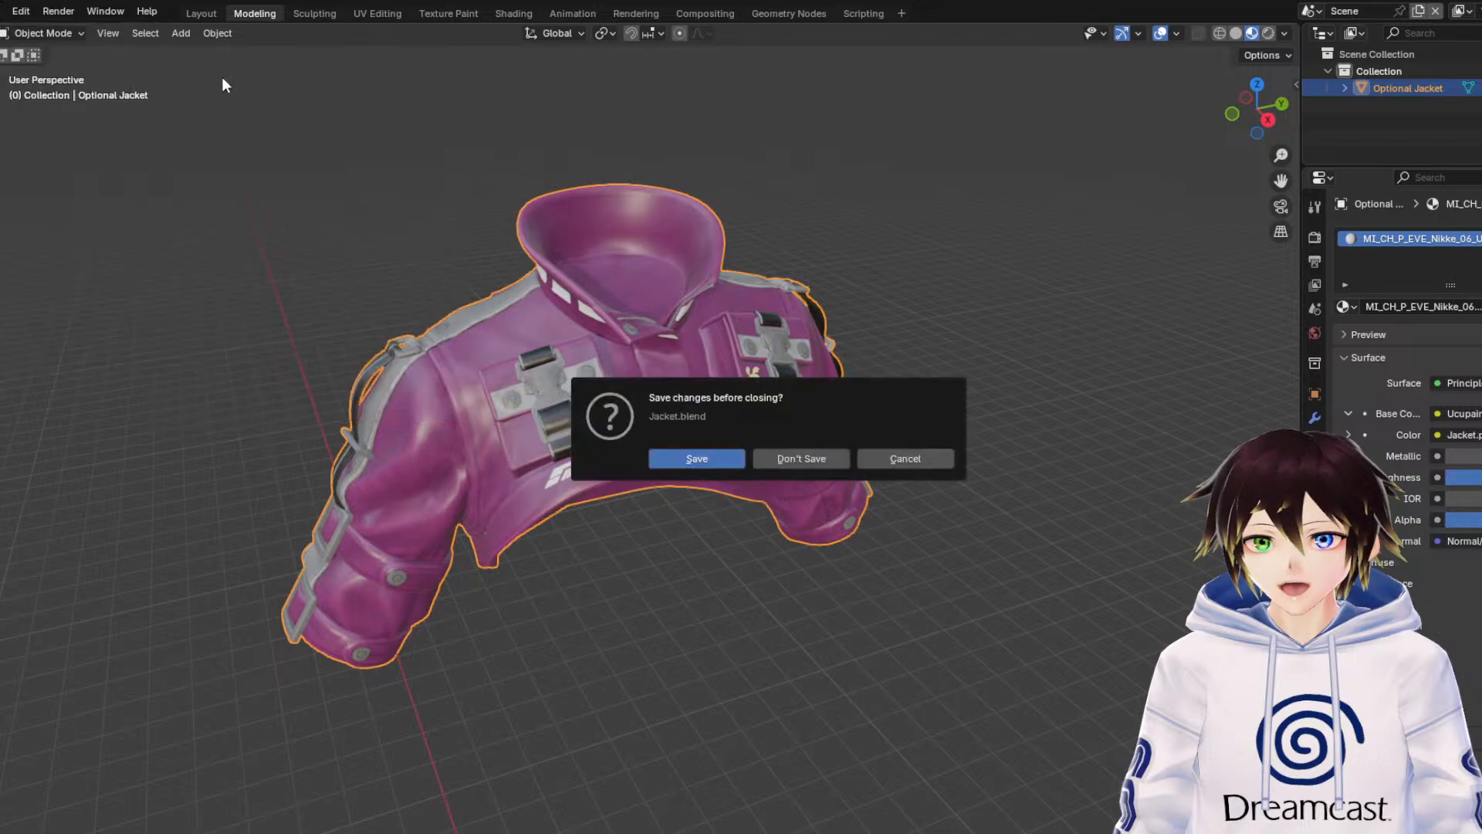
left_click(800, 460)
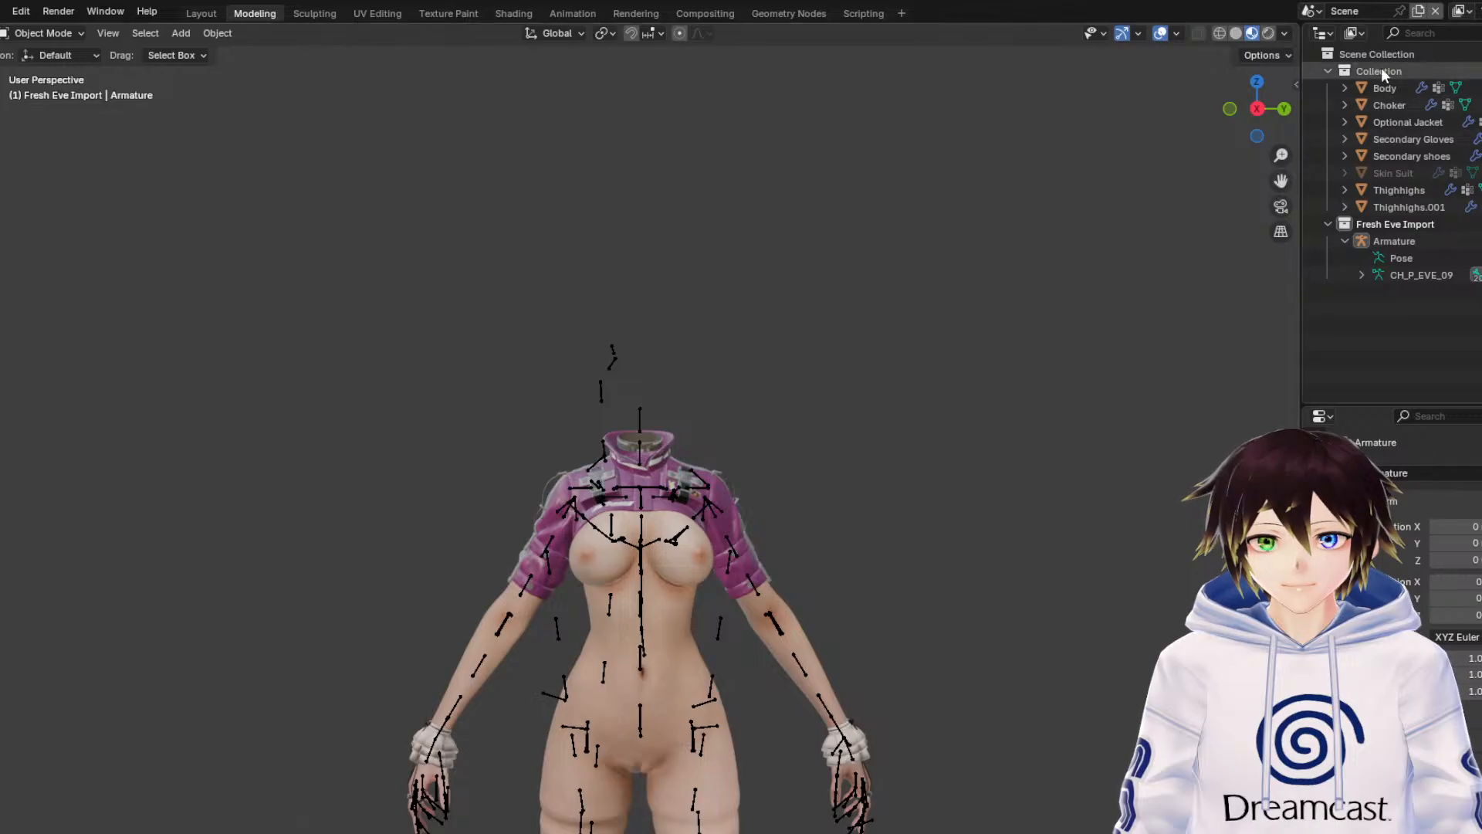
Hide the Body object and select the Optional Jacket.
left_click(1481, 88)
scroll(585, 437, "up", 5)
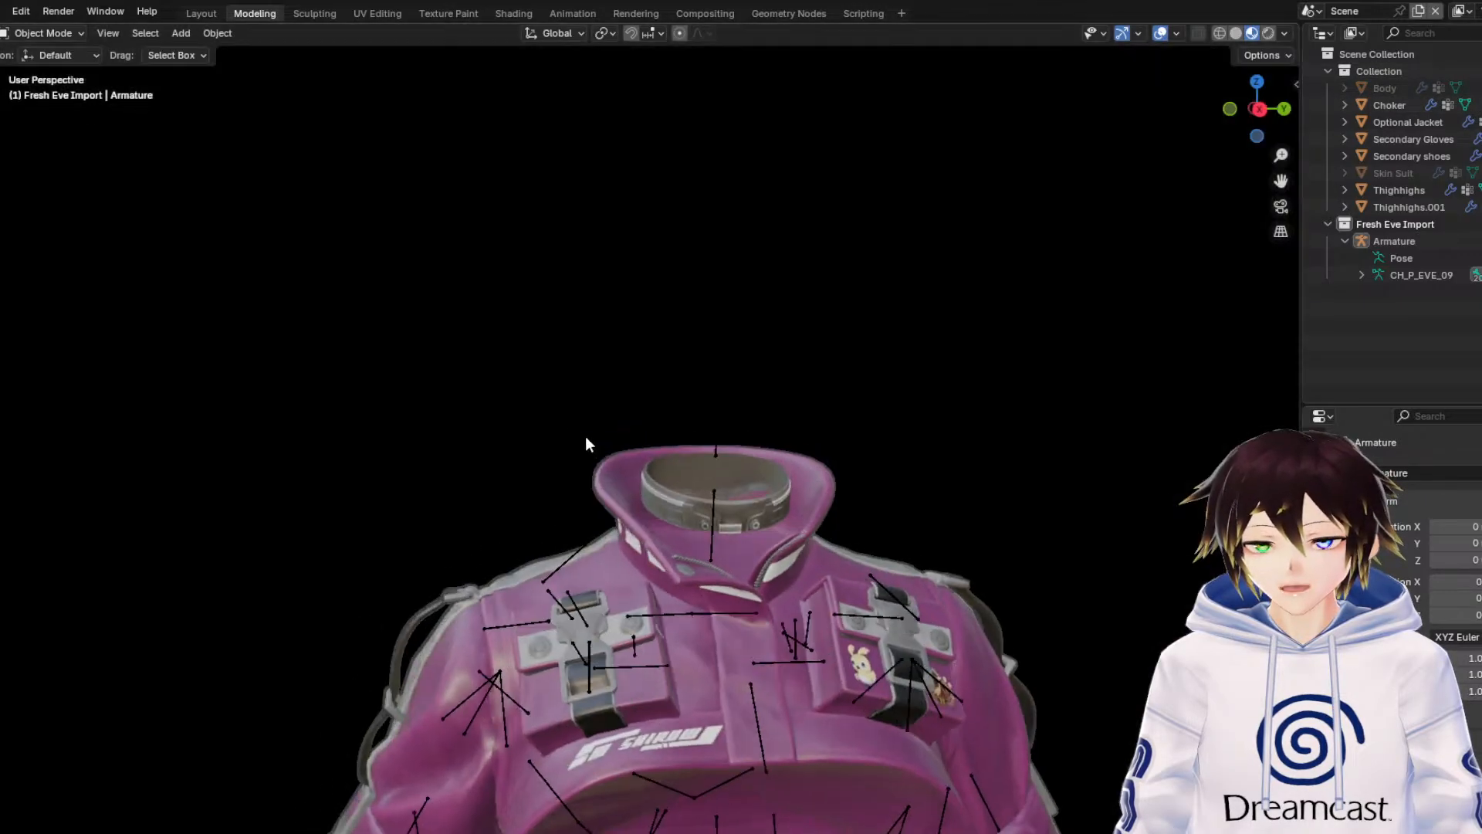
middle_click_drag(585, 437, 1064, 315)
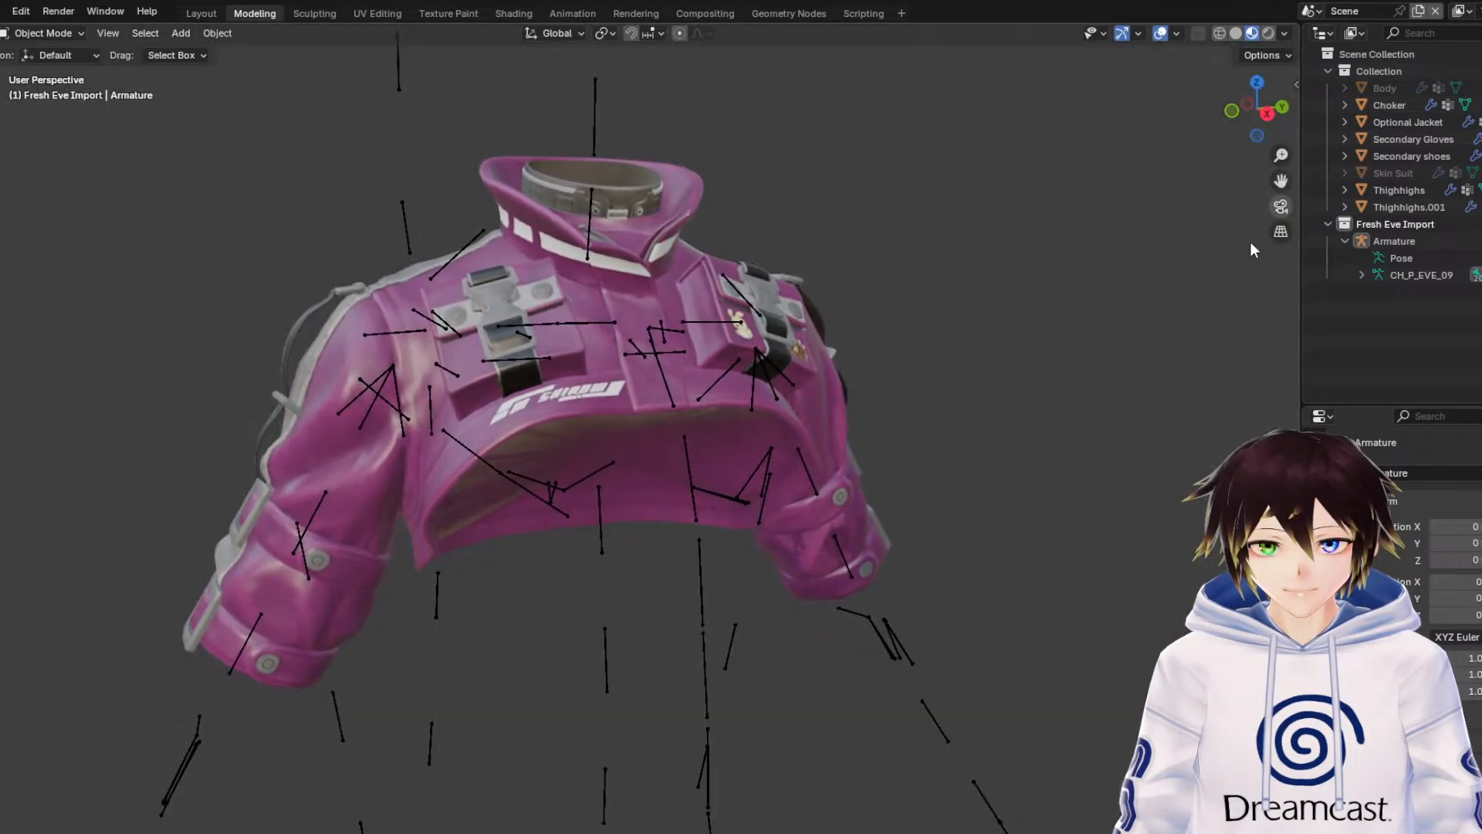
left_click(686, 413)
left_click(59, 34)
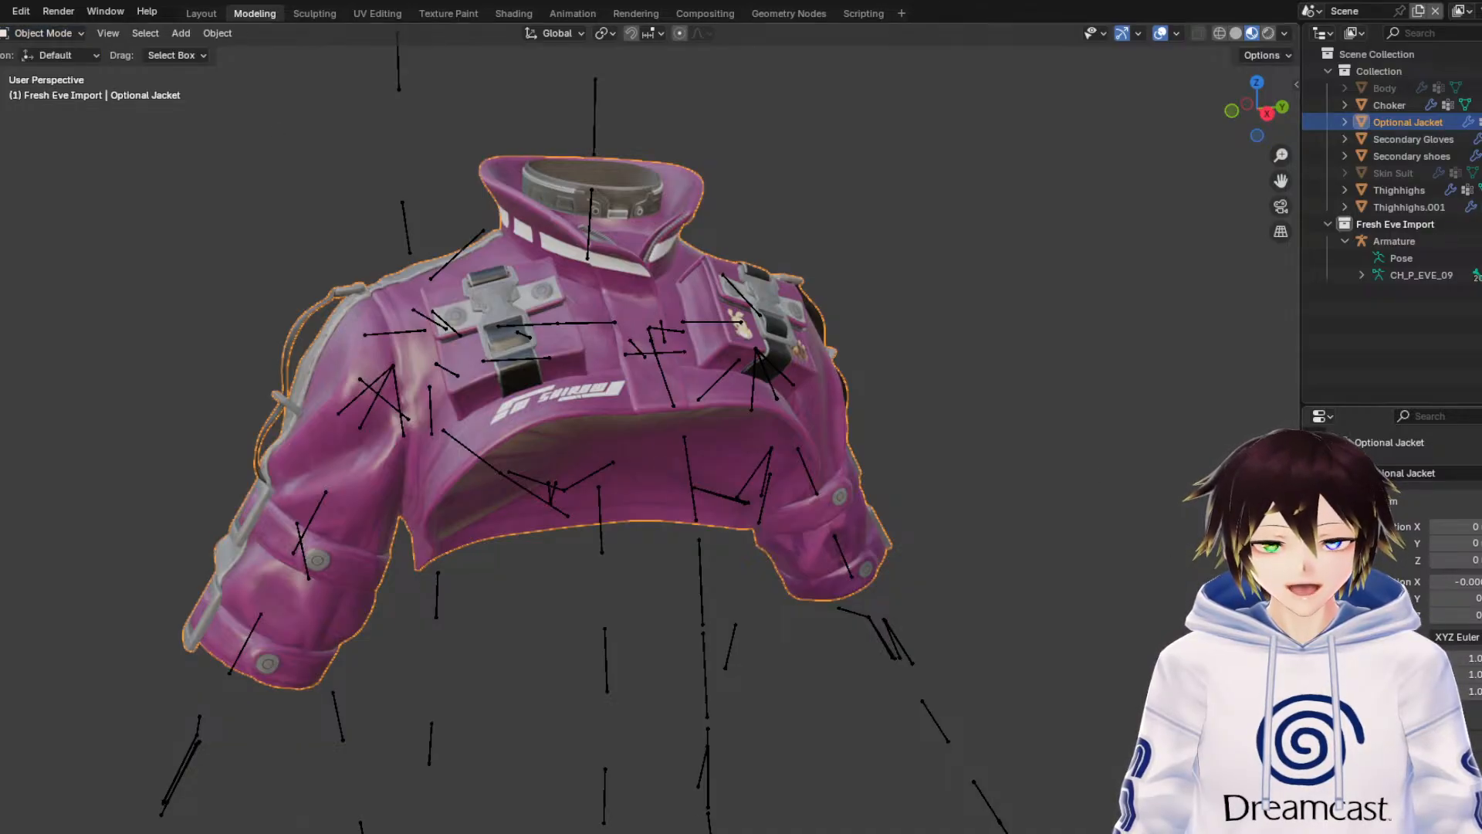
Replace the jacket material's Base Color group node with an Image Texture using CH_P_EVE_09_Map01_D.png.
left_click(1316, 678)
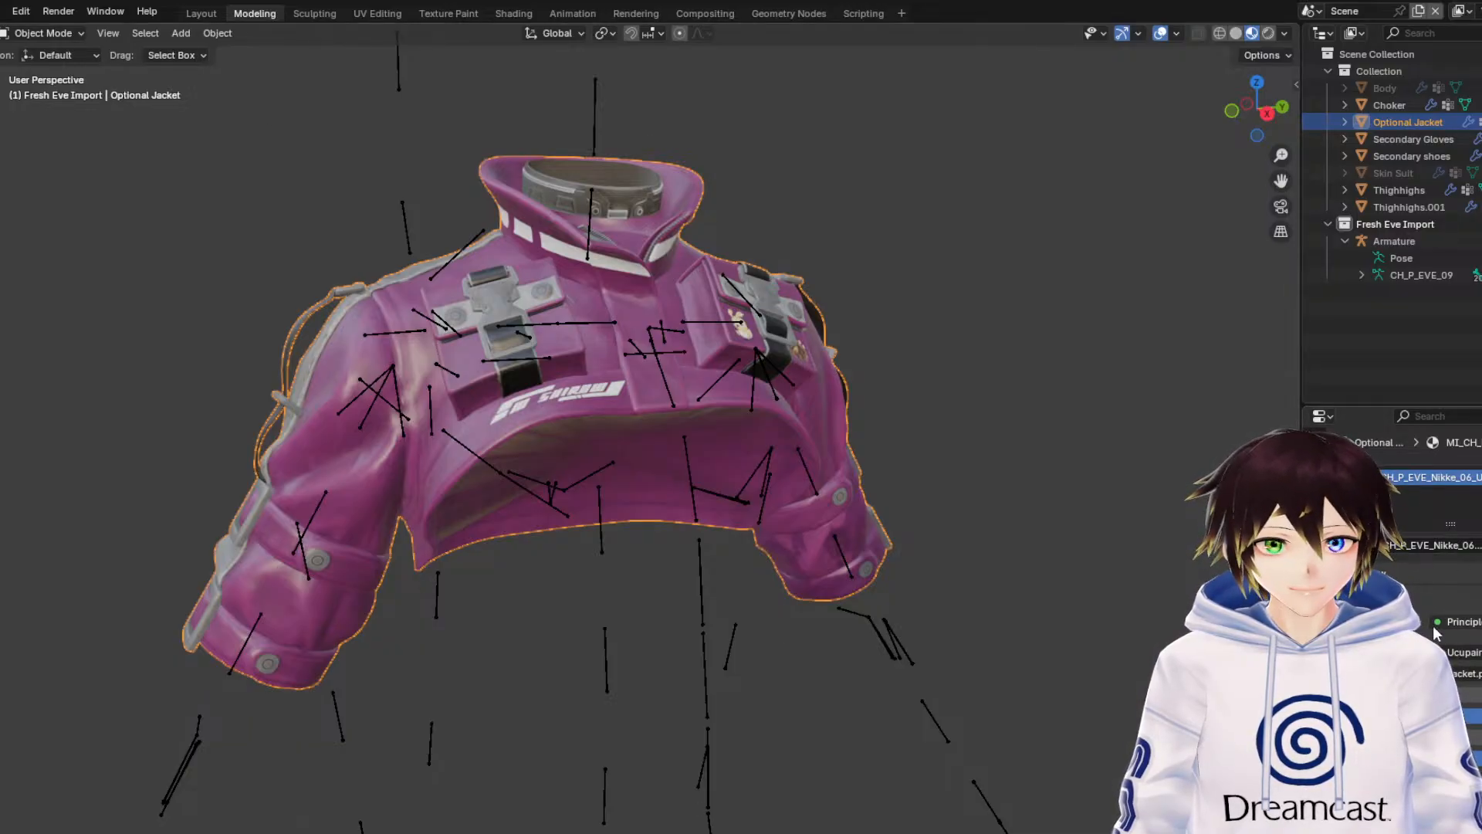
left_click(1460, 652)
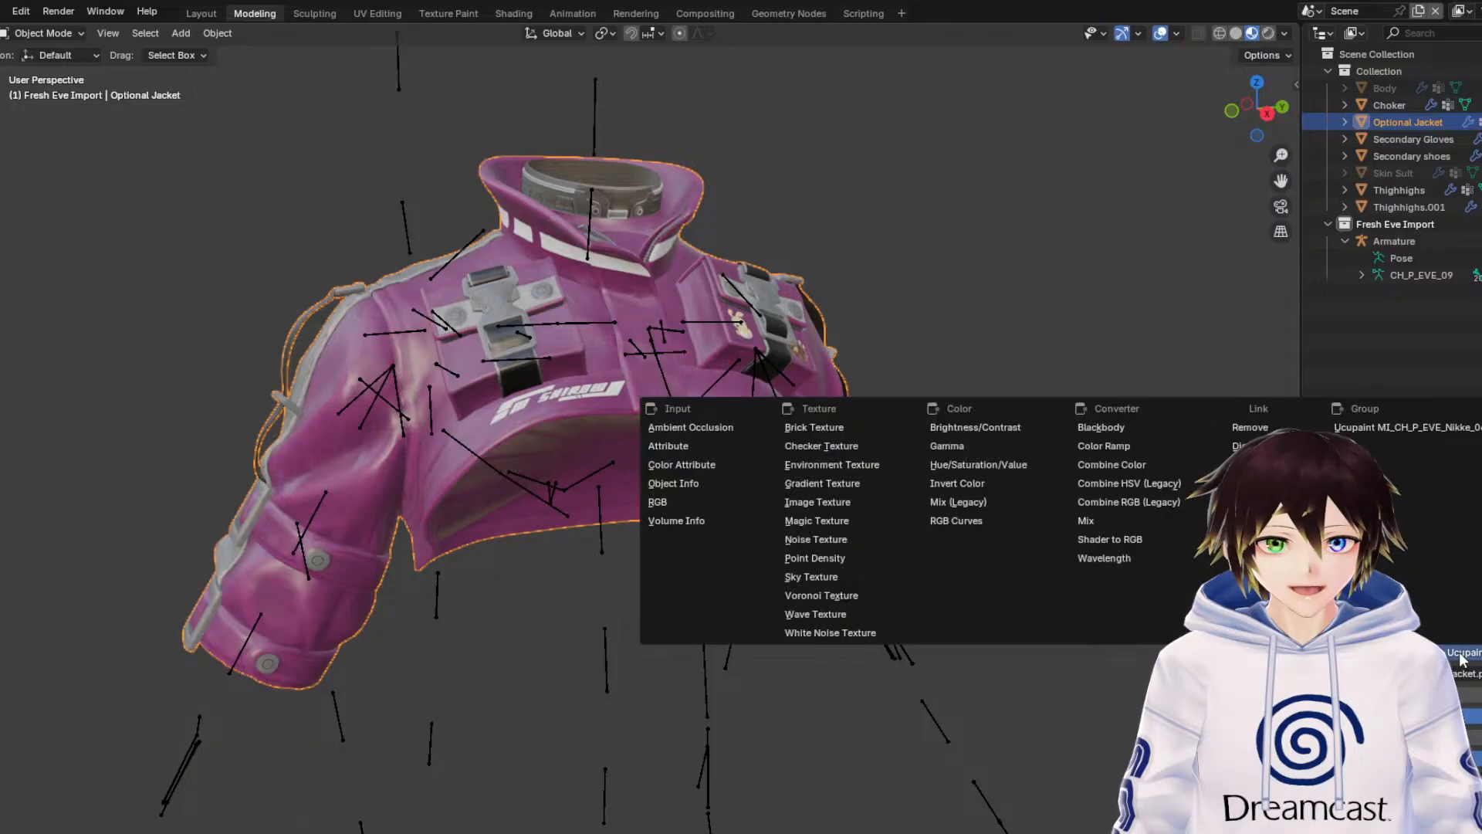
left_click(1252, 428)
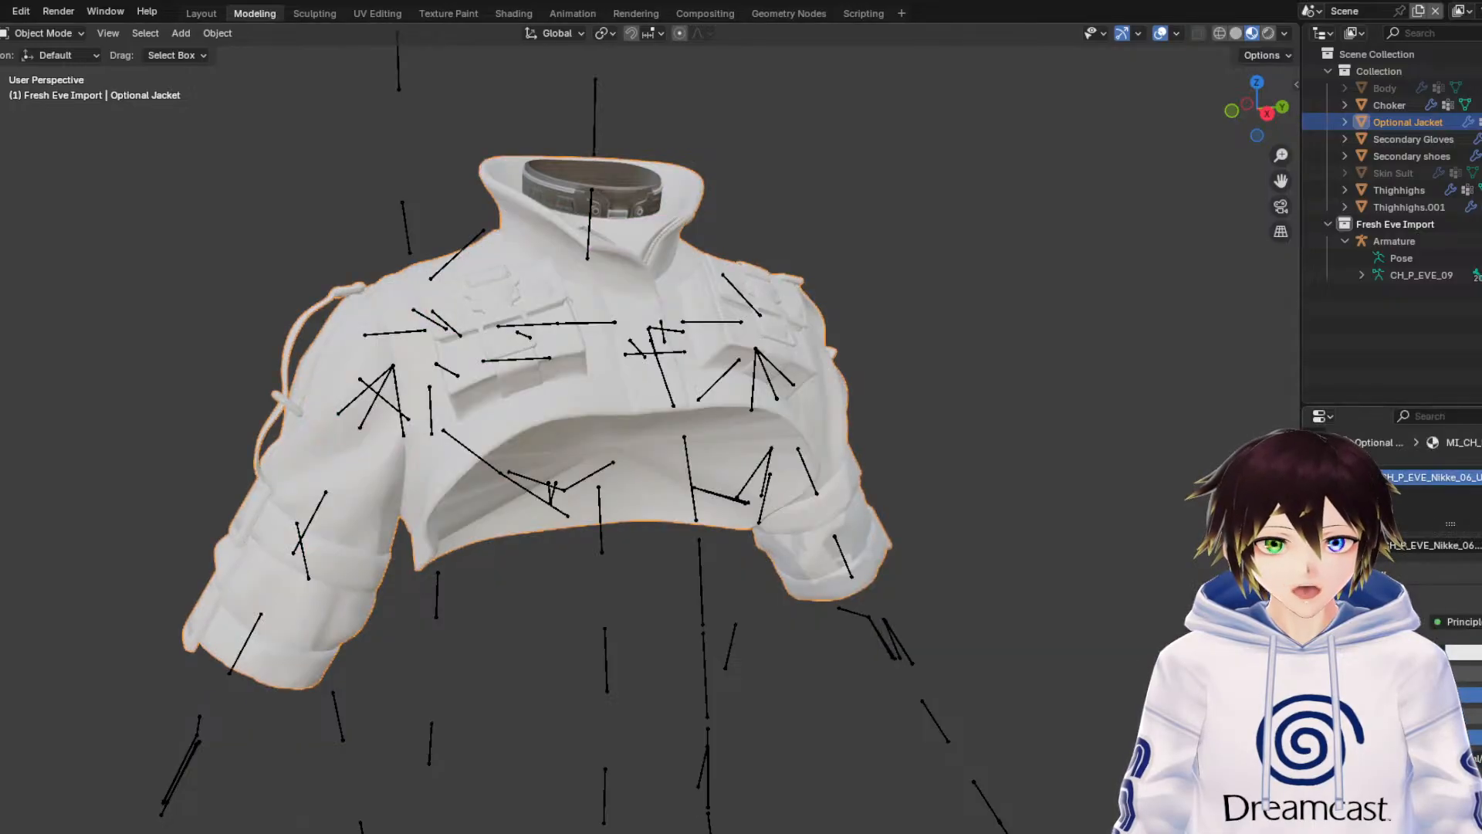
left_click(1461, 652)
left_click(816, 500)
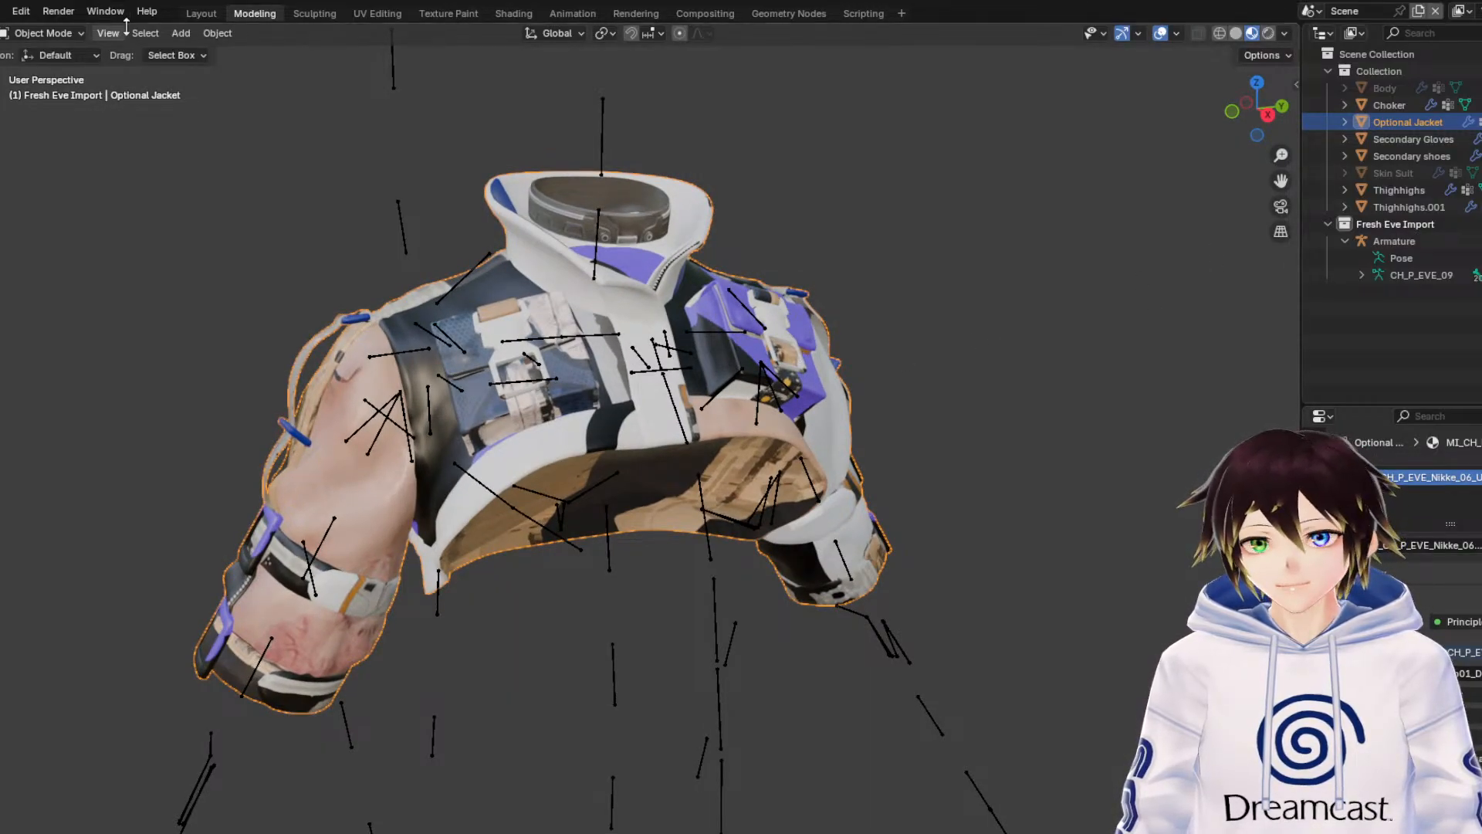
Enter Edit Mode on the Optional Jacket and select its entire mesh in wireframe shading.
left_click(71, 34)
left_click(71, 78)
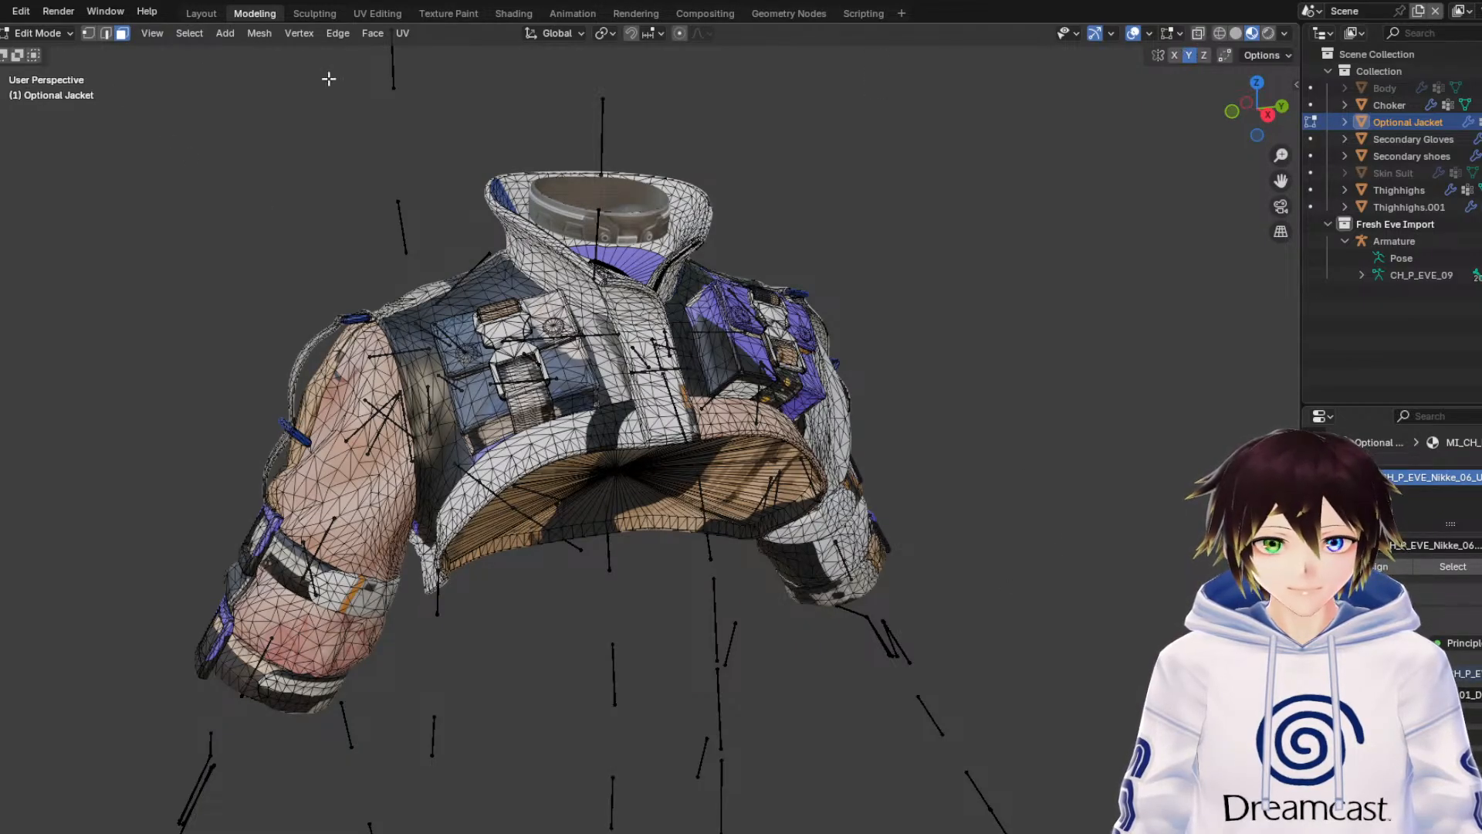
left_click(1220, 33)
scroll(950, 563, "down", 3)
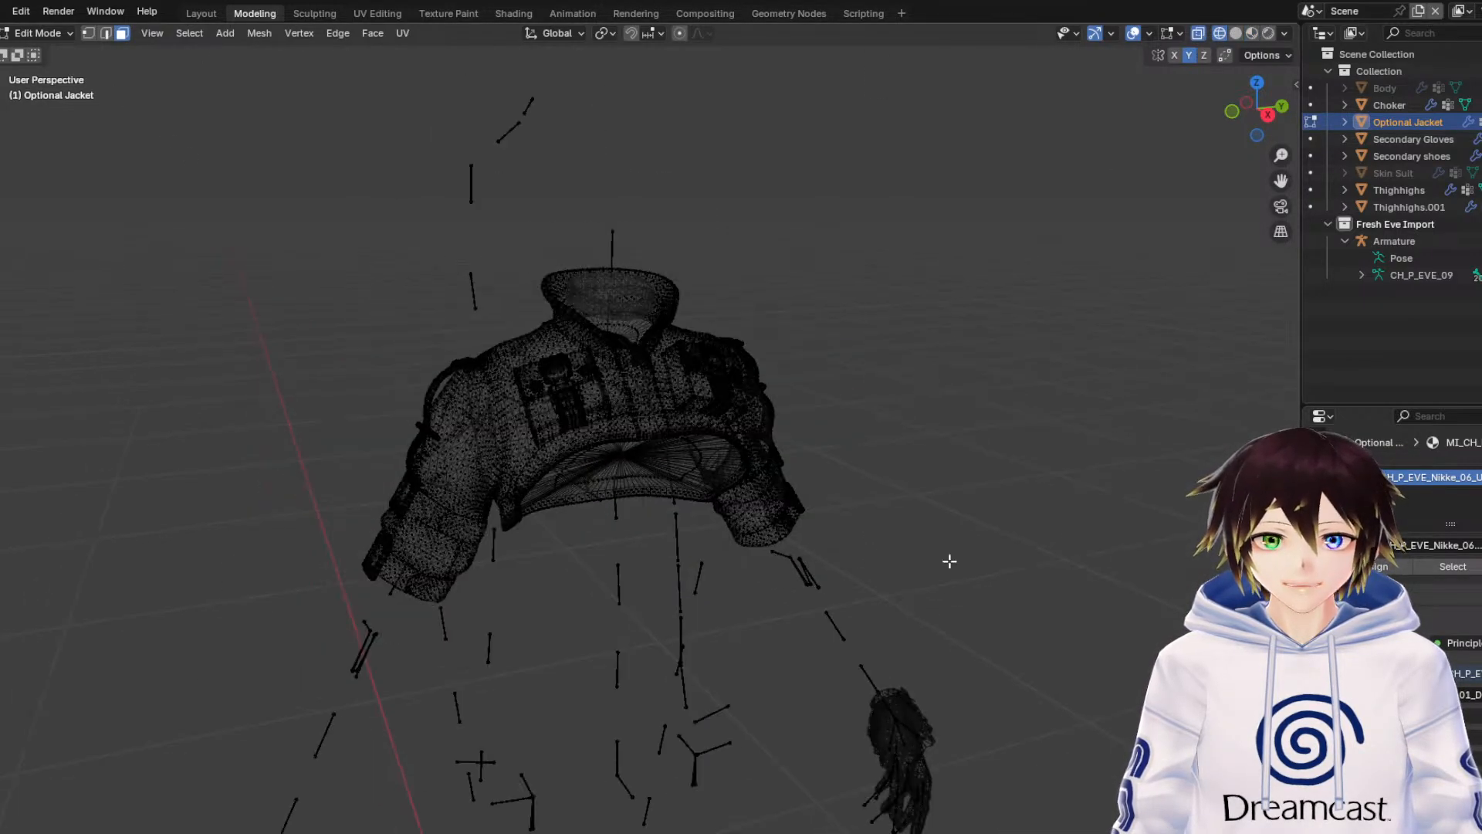
left_click_drag(1014, 732, 47, 186)
scroll(772, 406, "up", 1)
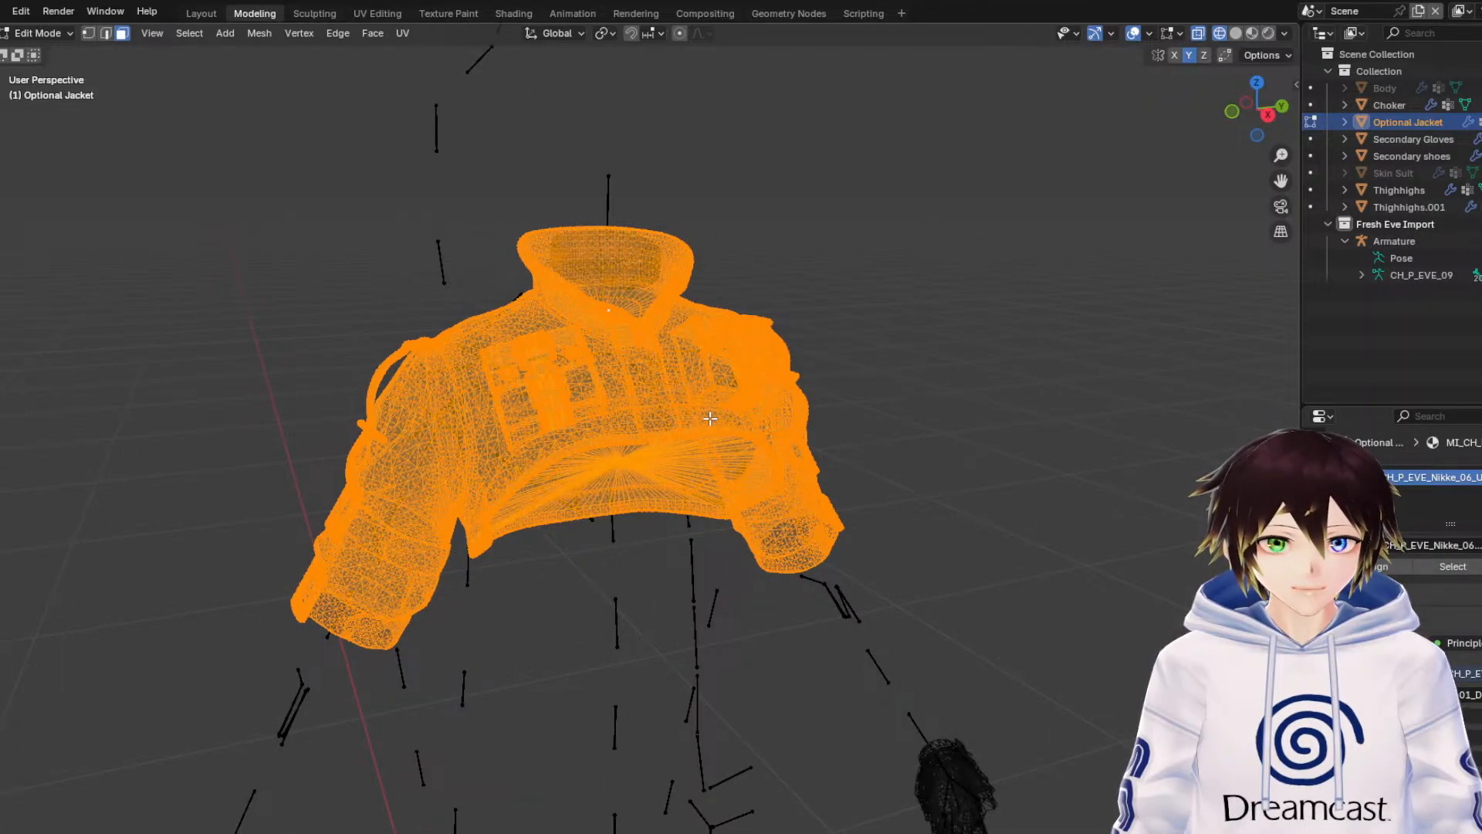
scroll(717, 429, "up", 1)
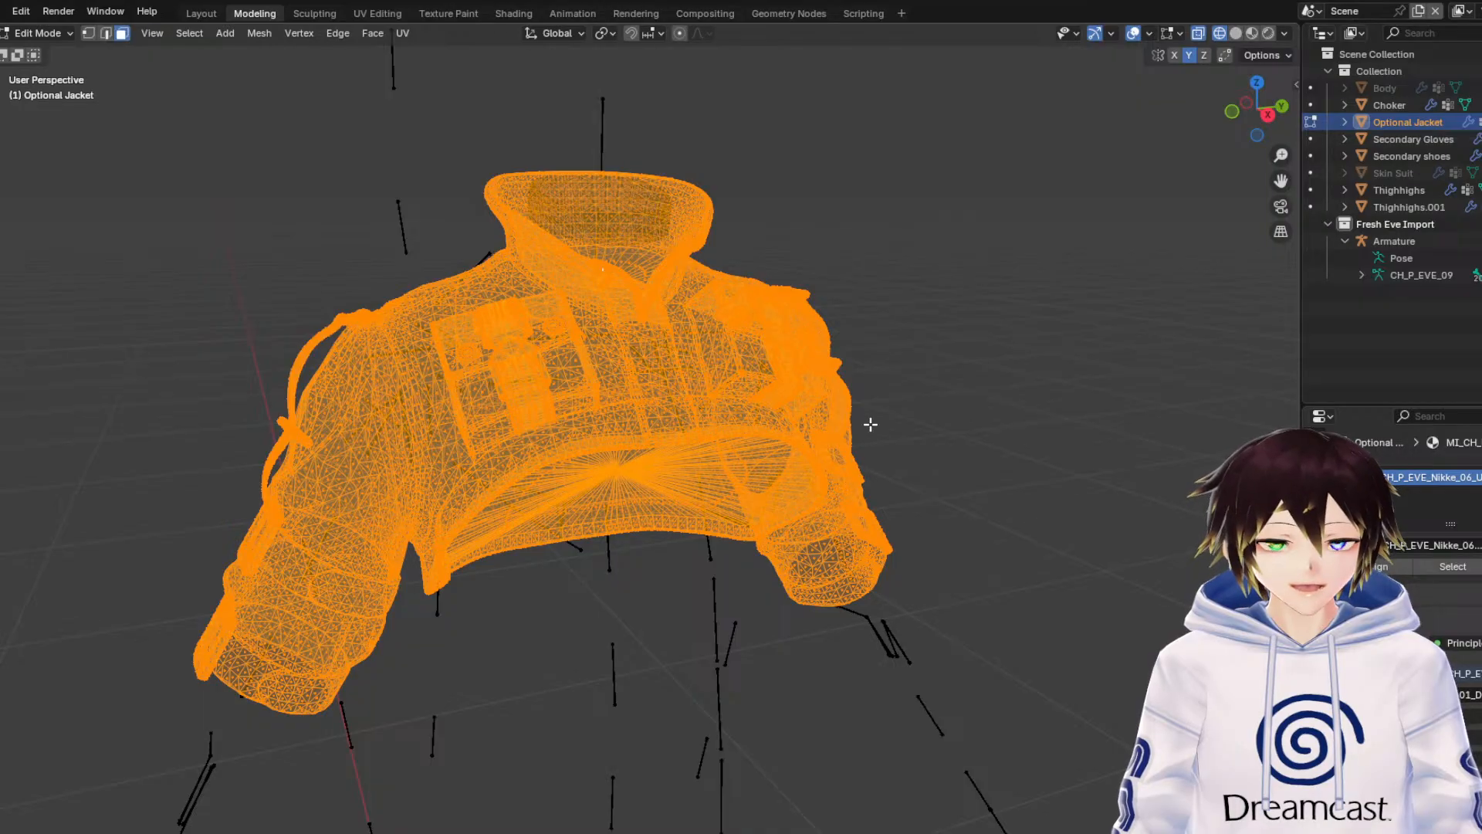
Return the viewport to material preview shading and turn off its overlays.
left_click(1240, 31)
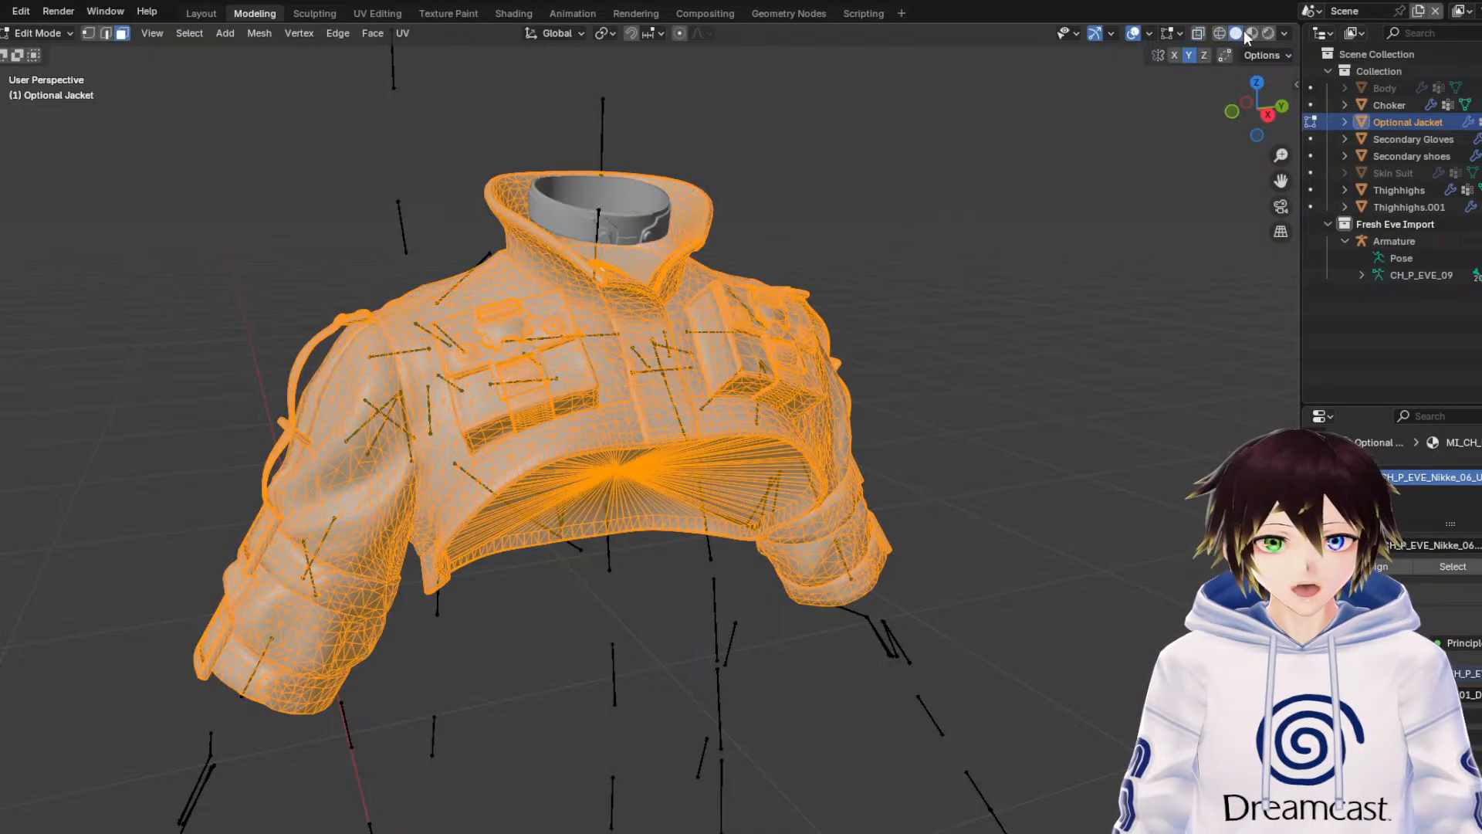
left_click(1252, 33)
left_click(1137, 34)
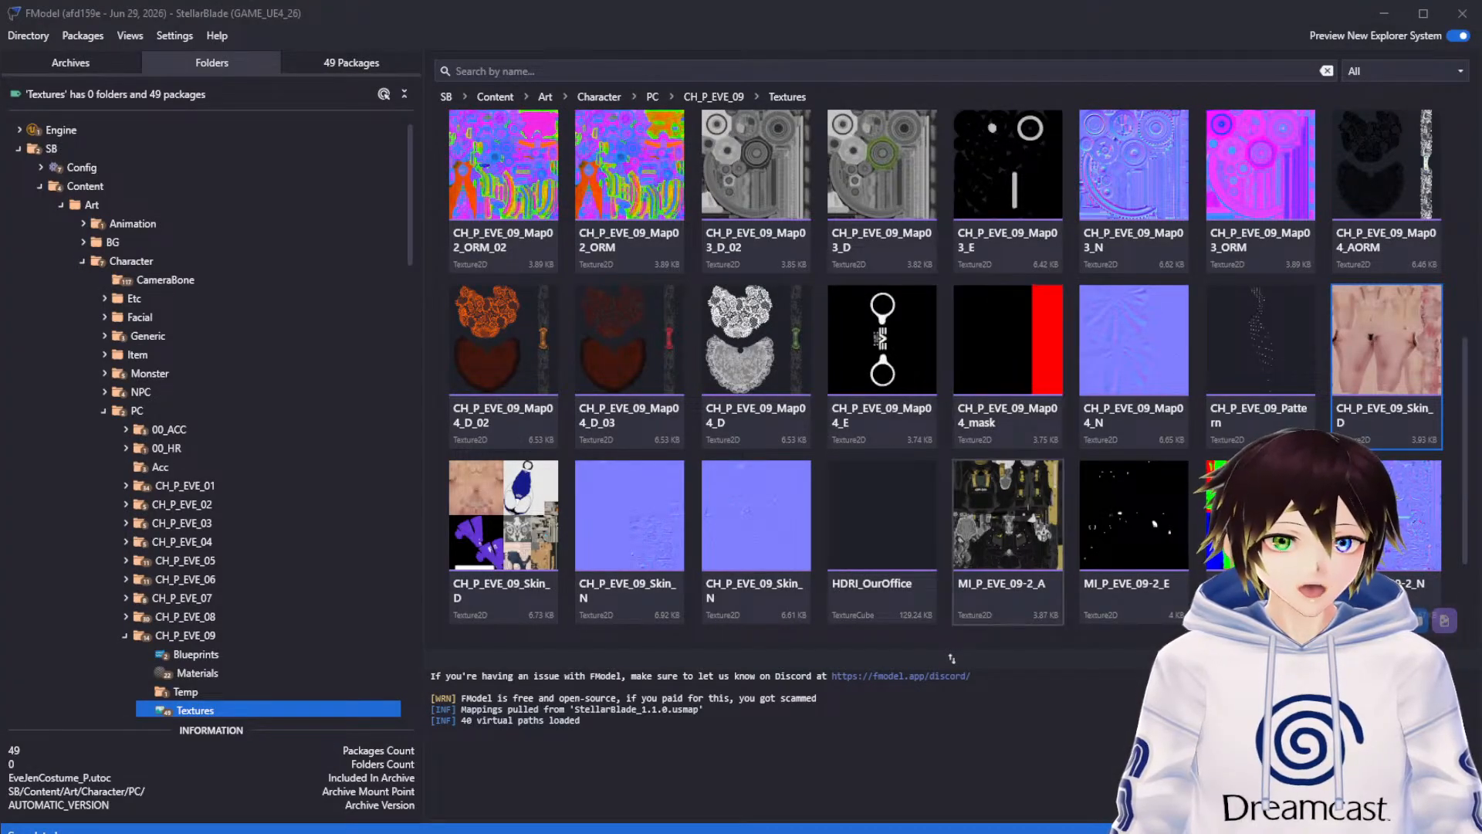
Switch to FModel, browse the CH_P_EVE_09 textures and select CH_P_EVE_09_Skin_D.
scroll(952, 658, "up", 1)
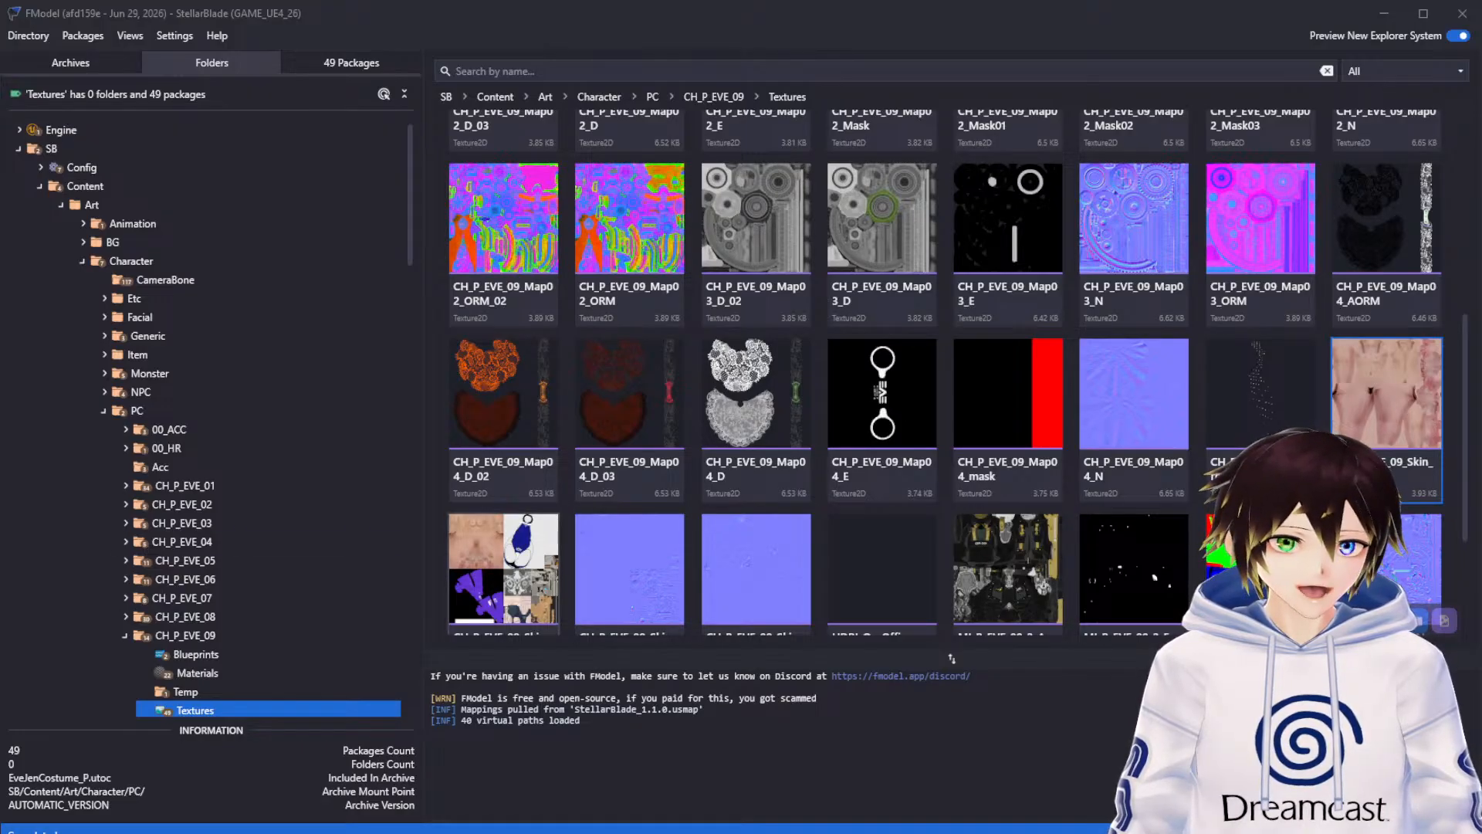
scroll(952, 658, "down", 1)
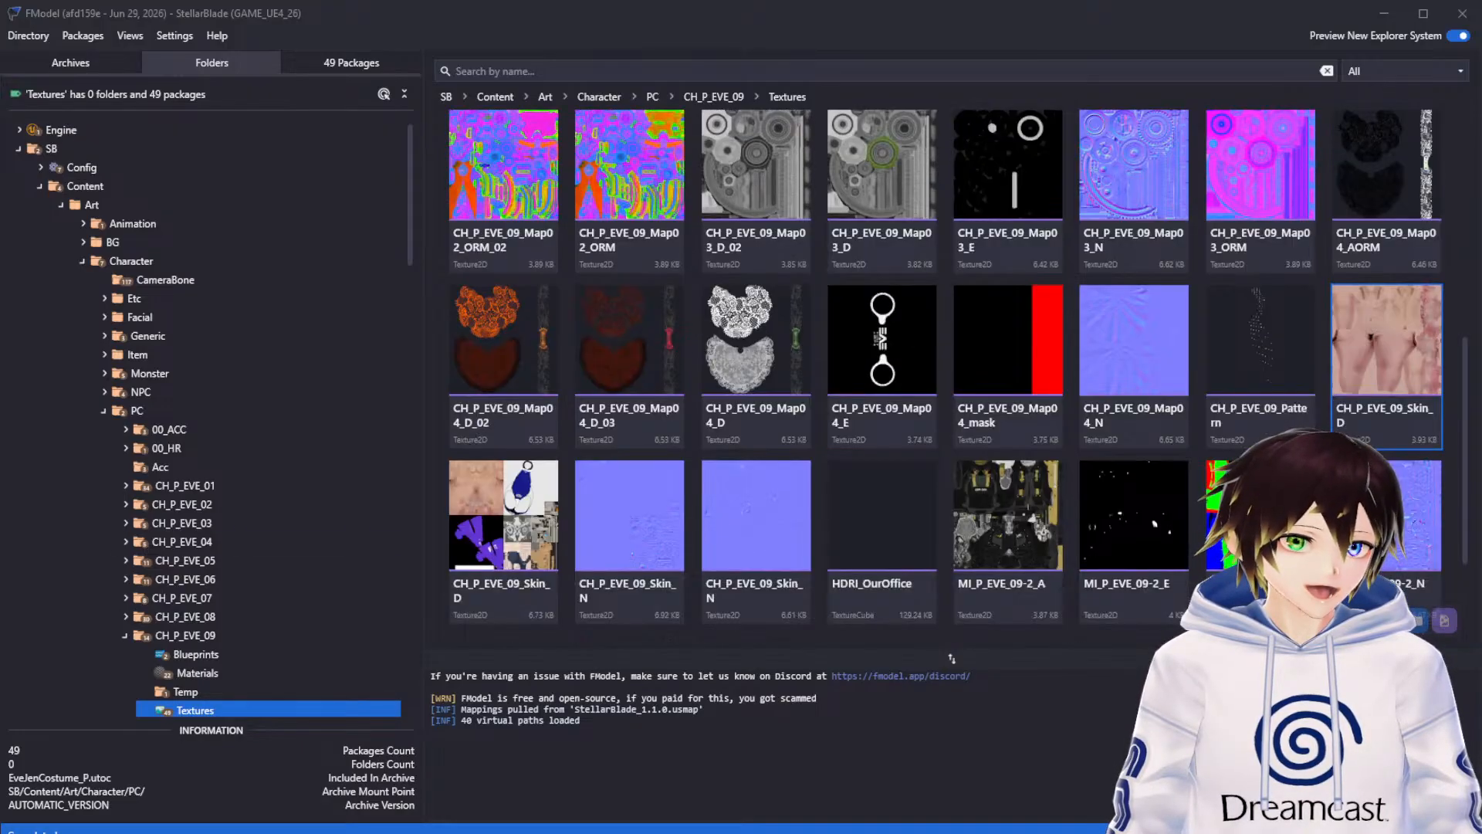
left_click(996, 347)
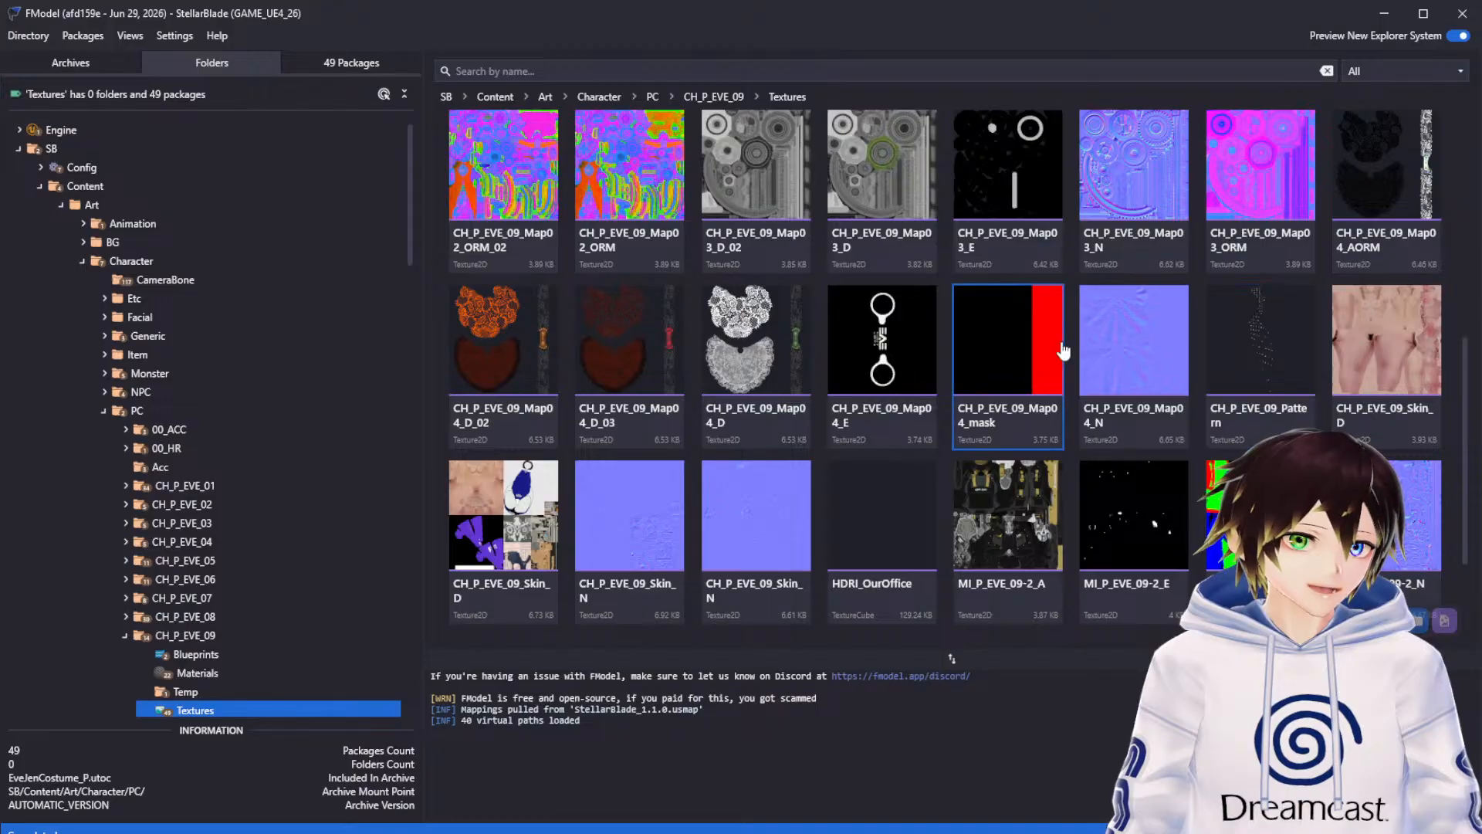
left_click(1394, 329)
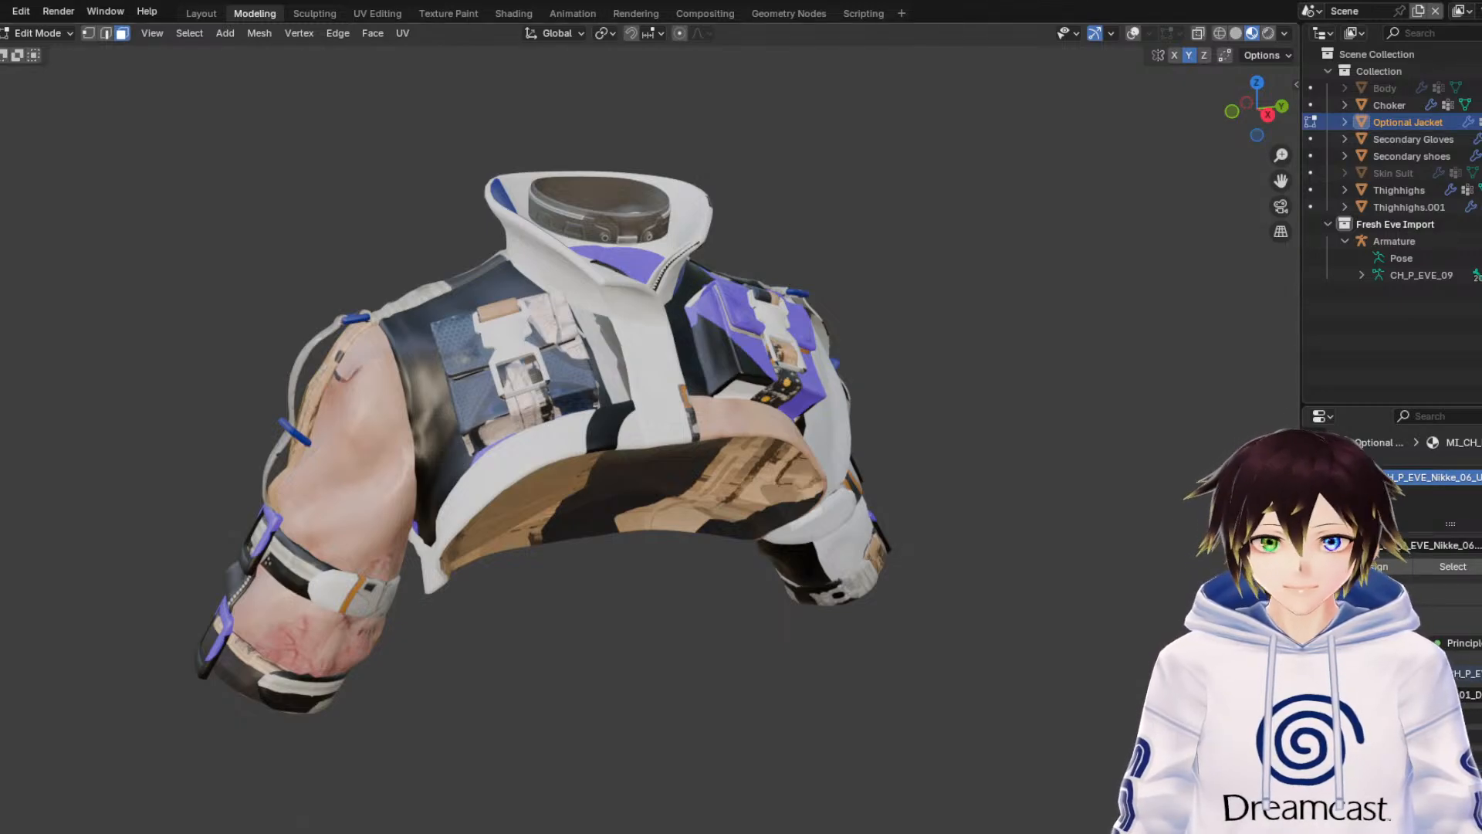
Switch back to Blender, turn the overlays on and select all of the jacket's UVs in the UV Editing workspace.
left_click(1134, 33)
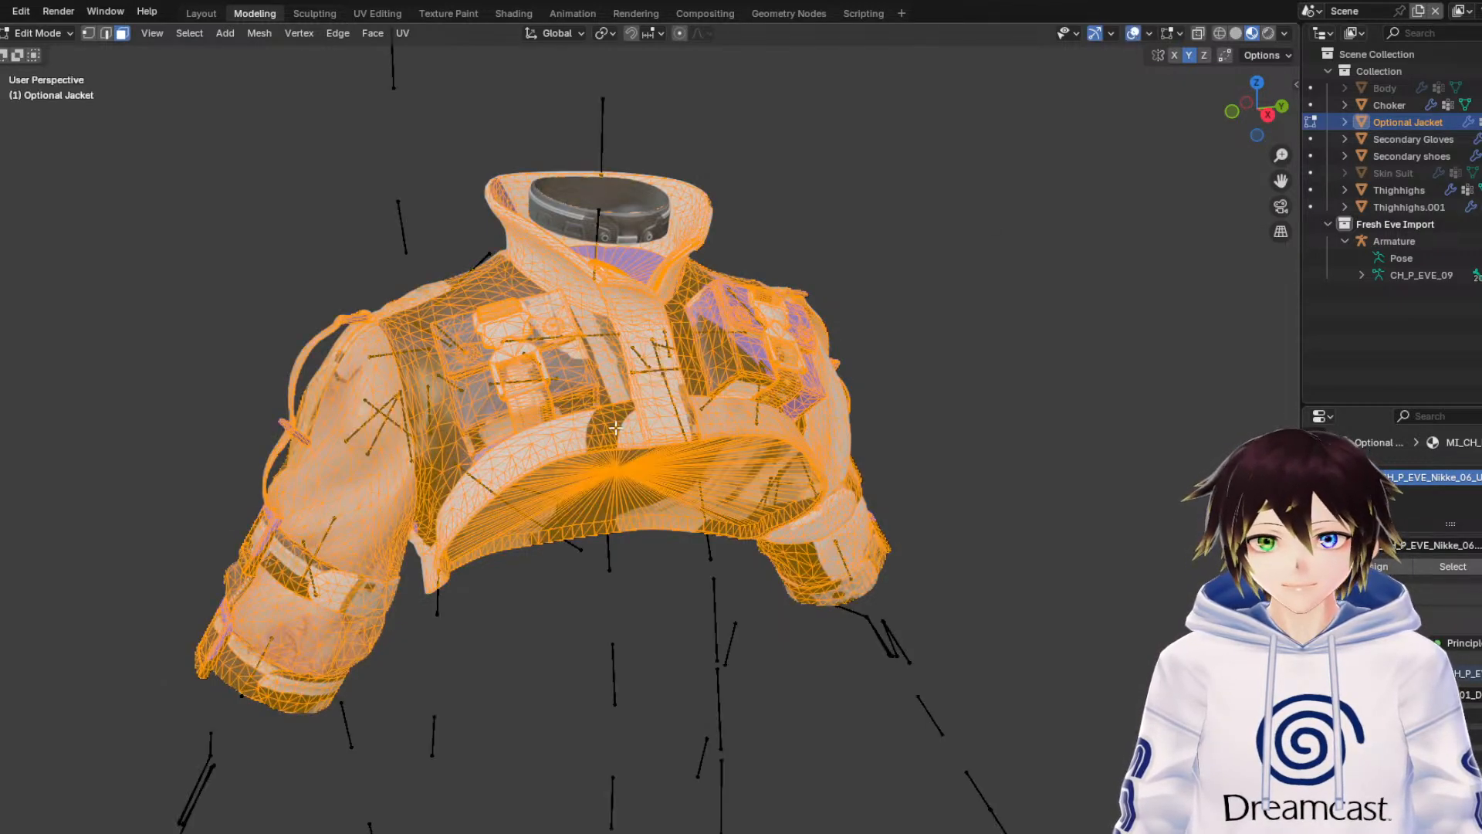
left_click(386, 14)
scroll(362, 339, "down", 5)
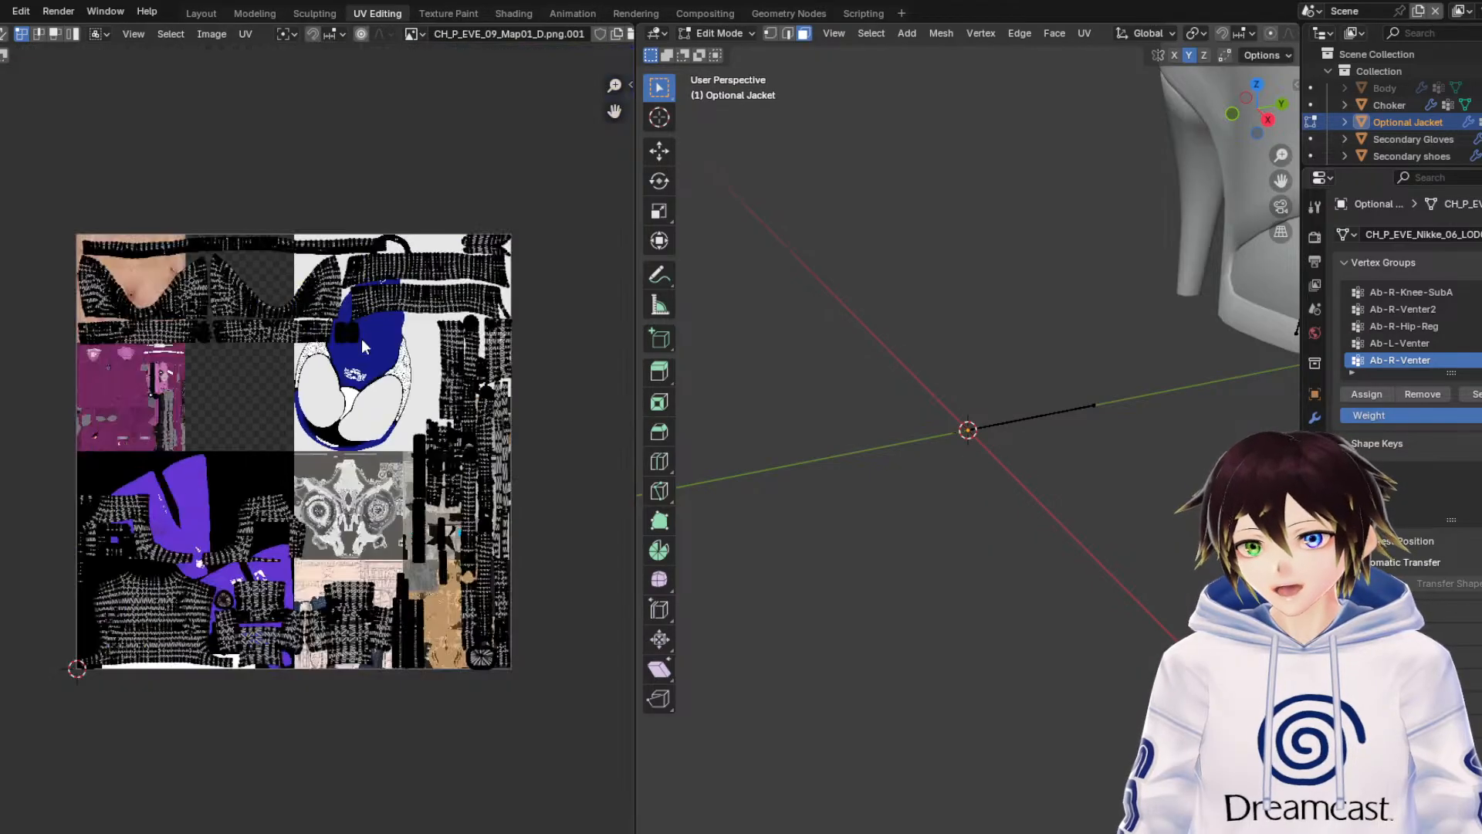
scroll(315, 345, "down", 5)
key("a")
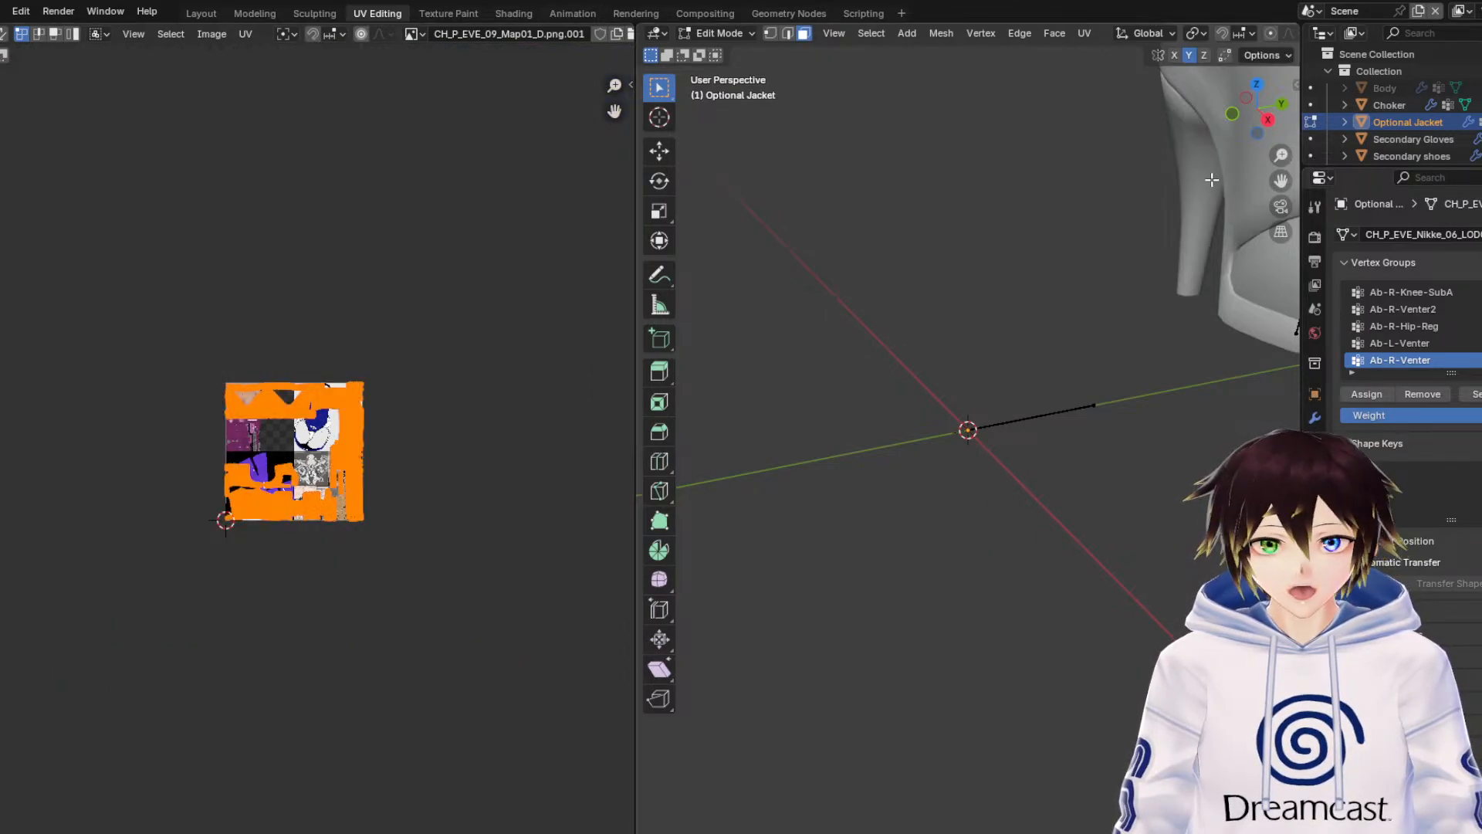
Set the 3D view beside the UV map to material preview and frame the jacket in it.
scroll(1081, 34, "down", 5)
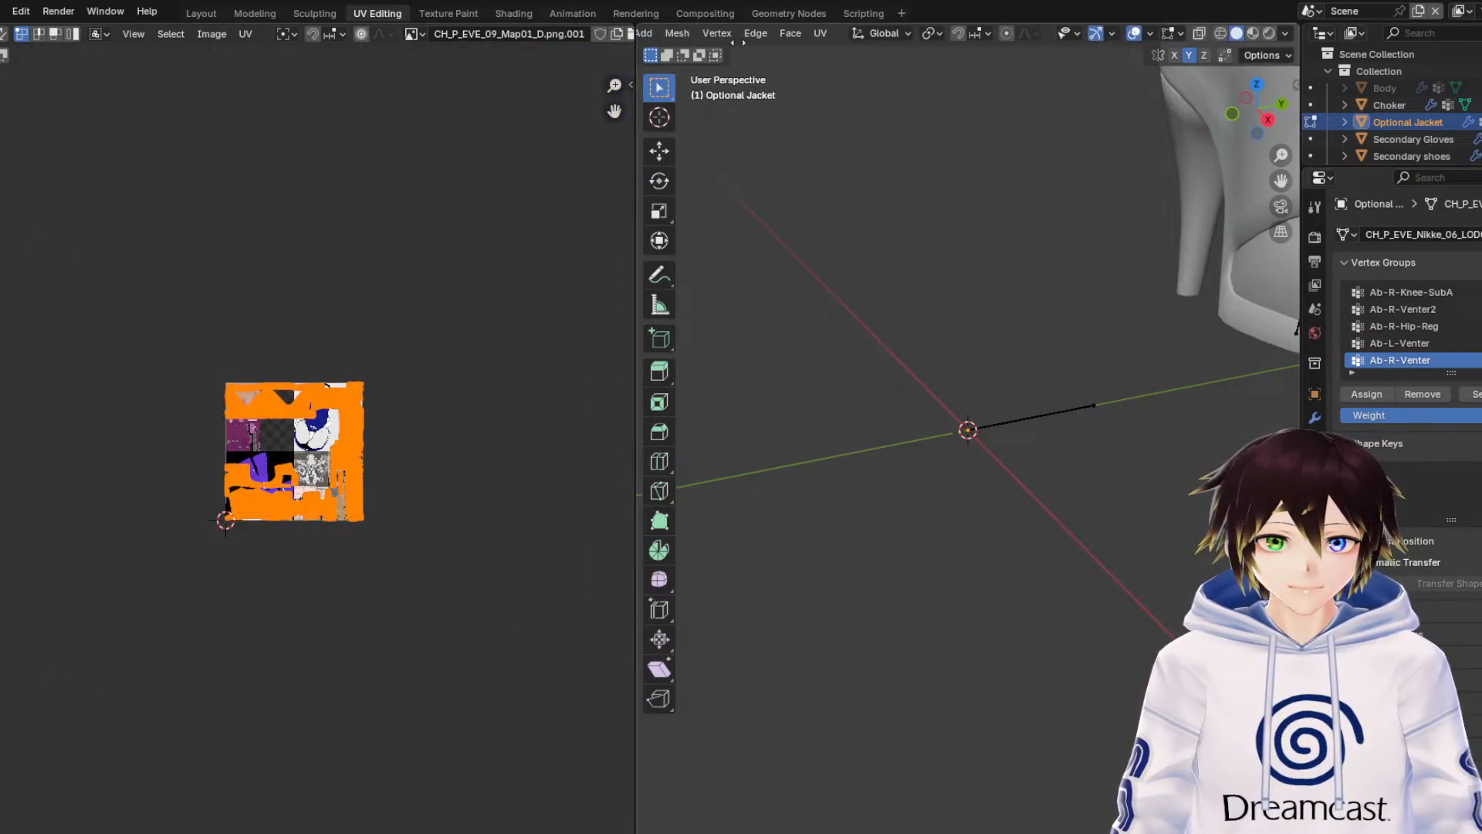
left_click(1252, 33)
scroll(1139, 247, "down", 4)
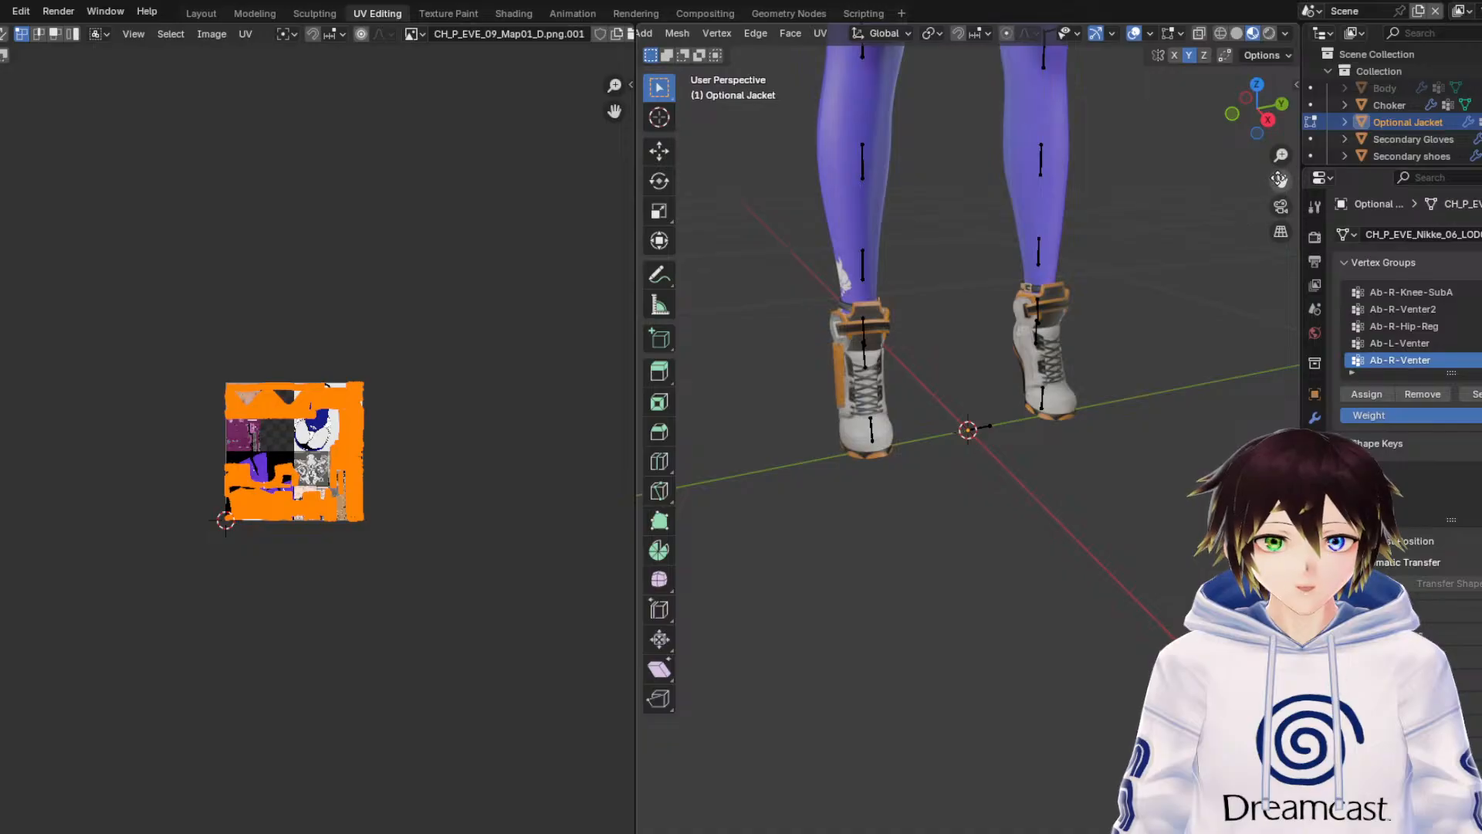
left_click_drag(1281, 180, 1216, 618)
left_click_drag(692, 264, 782, 277)
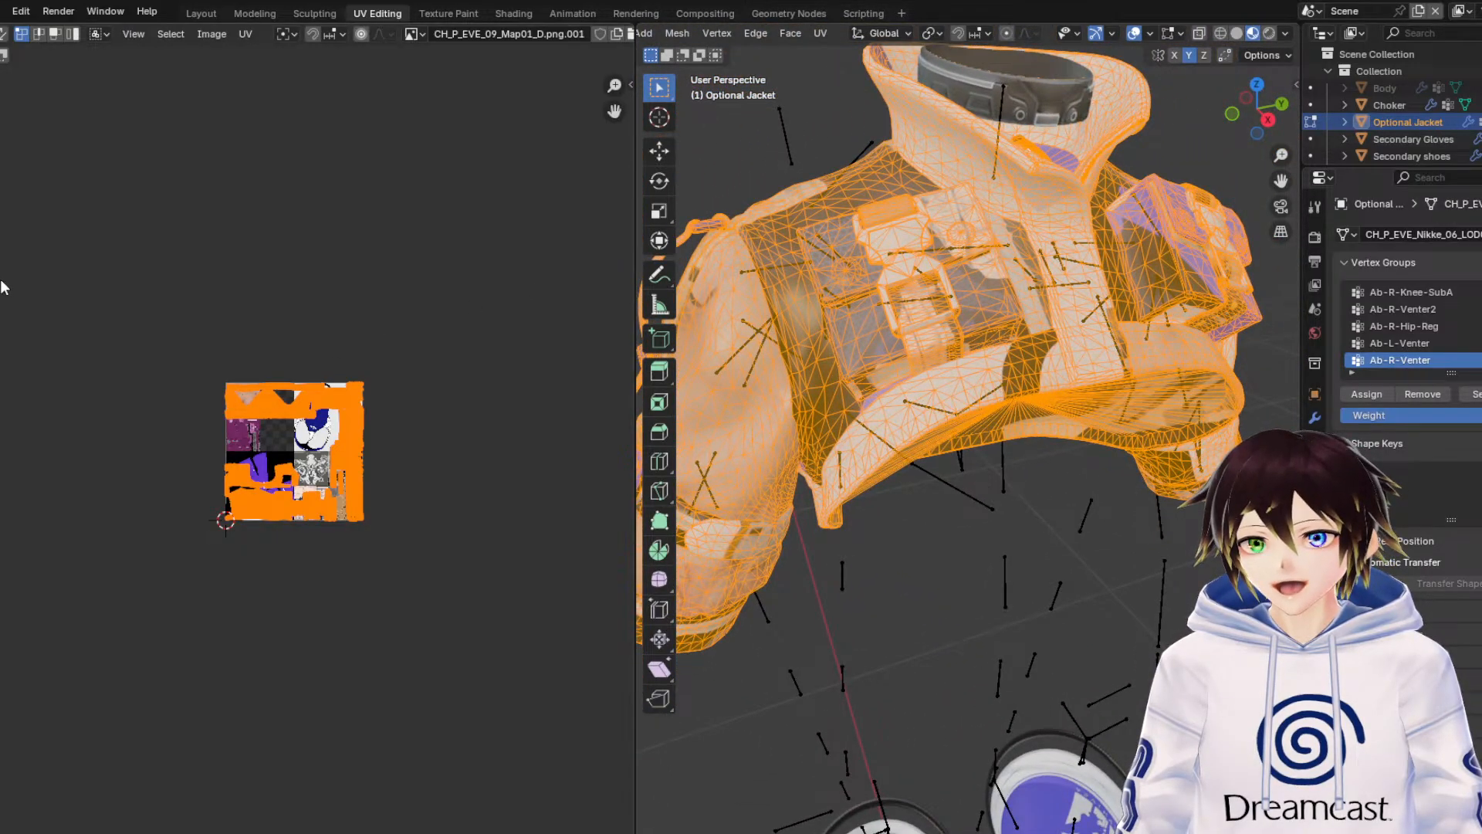
Scale all of the jacket's UVs down to 0.5 in X, Y and Z.
left_click(0, 209)
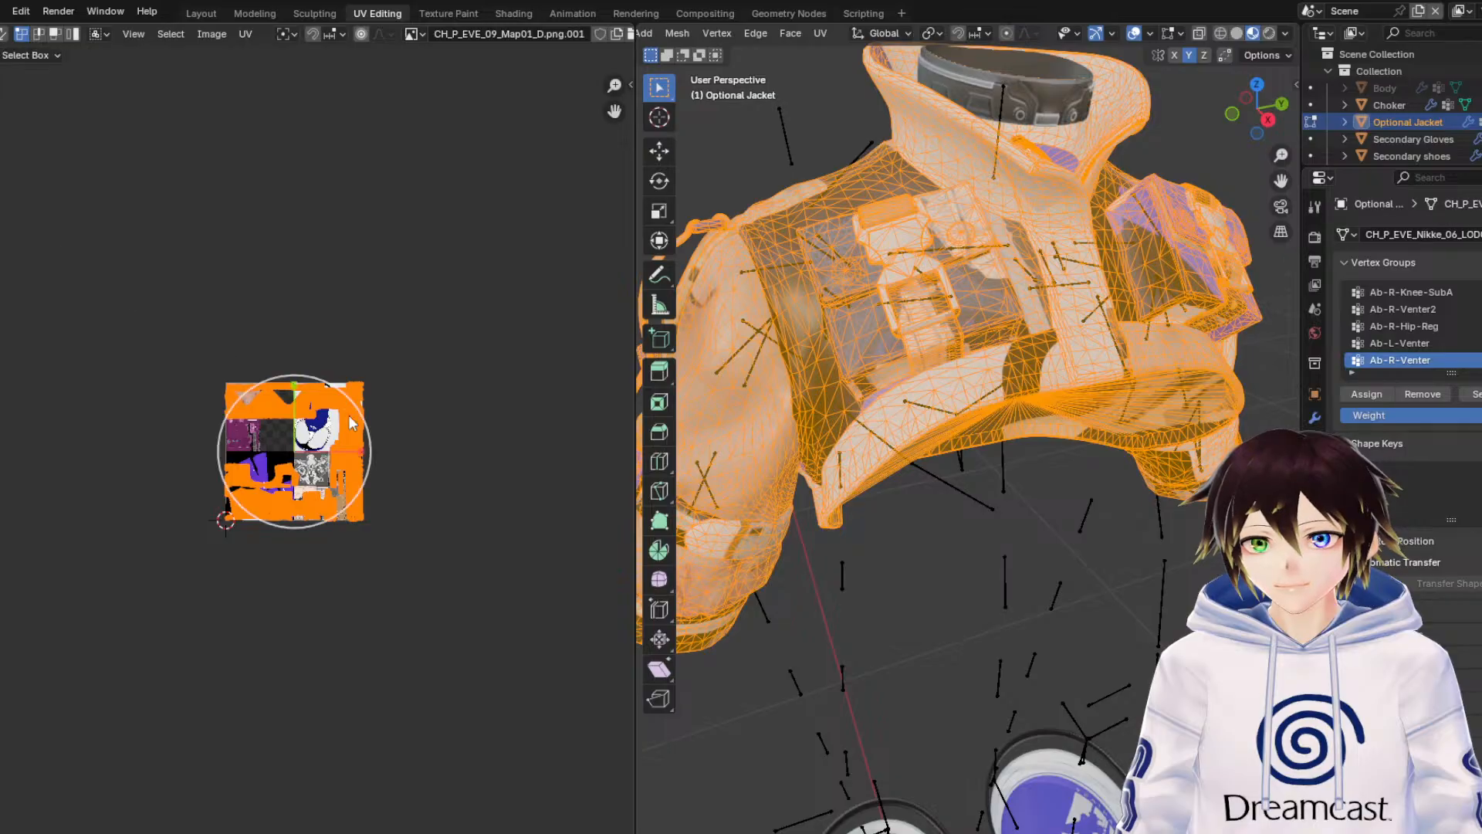
left_click_drag(349, 397, 341, 404)
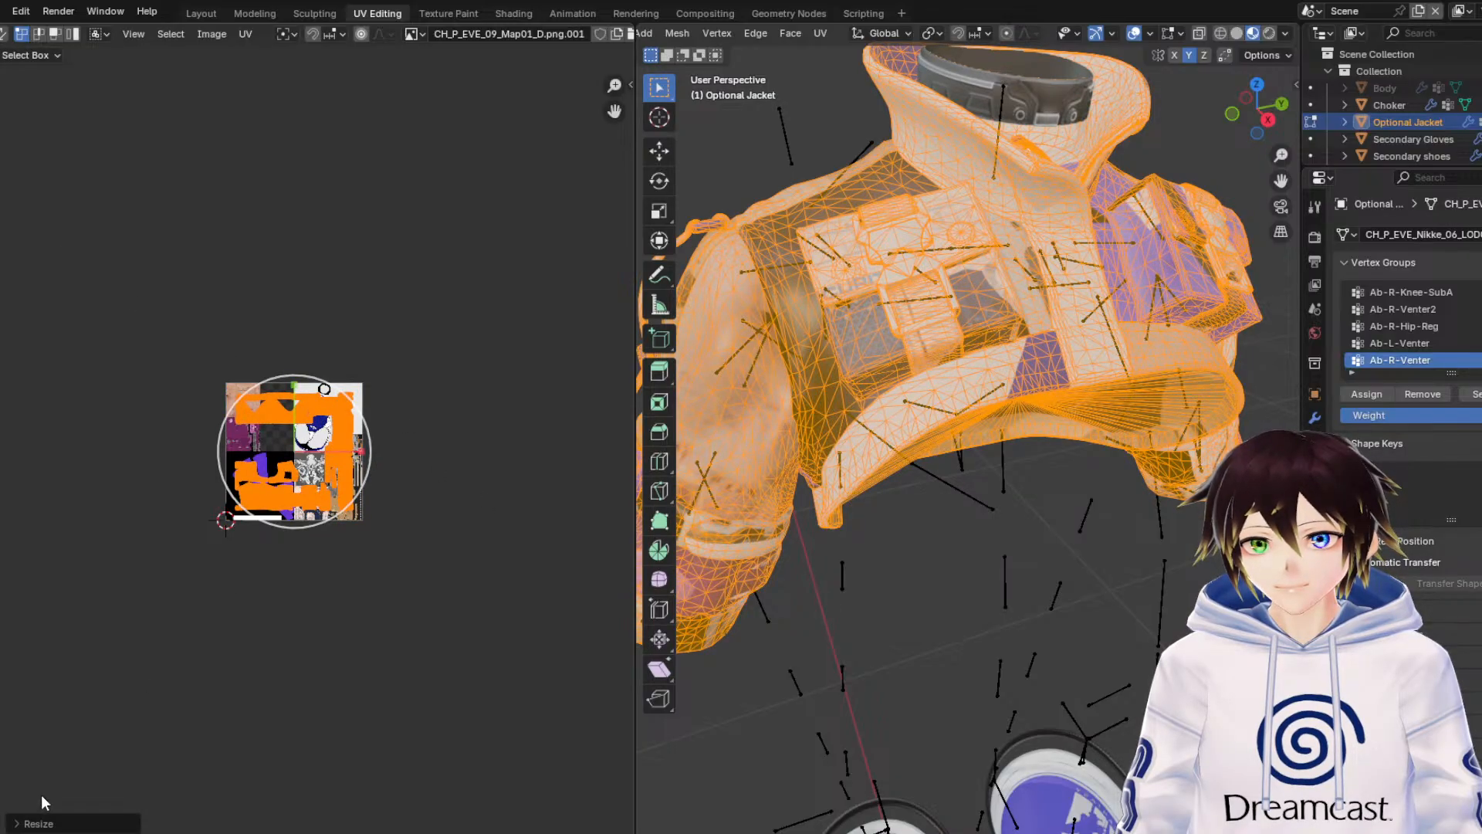
left_click(37, 823)
left_click(164, 730)
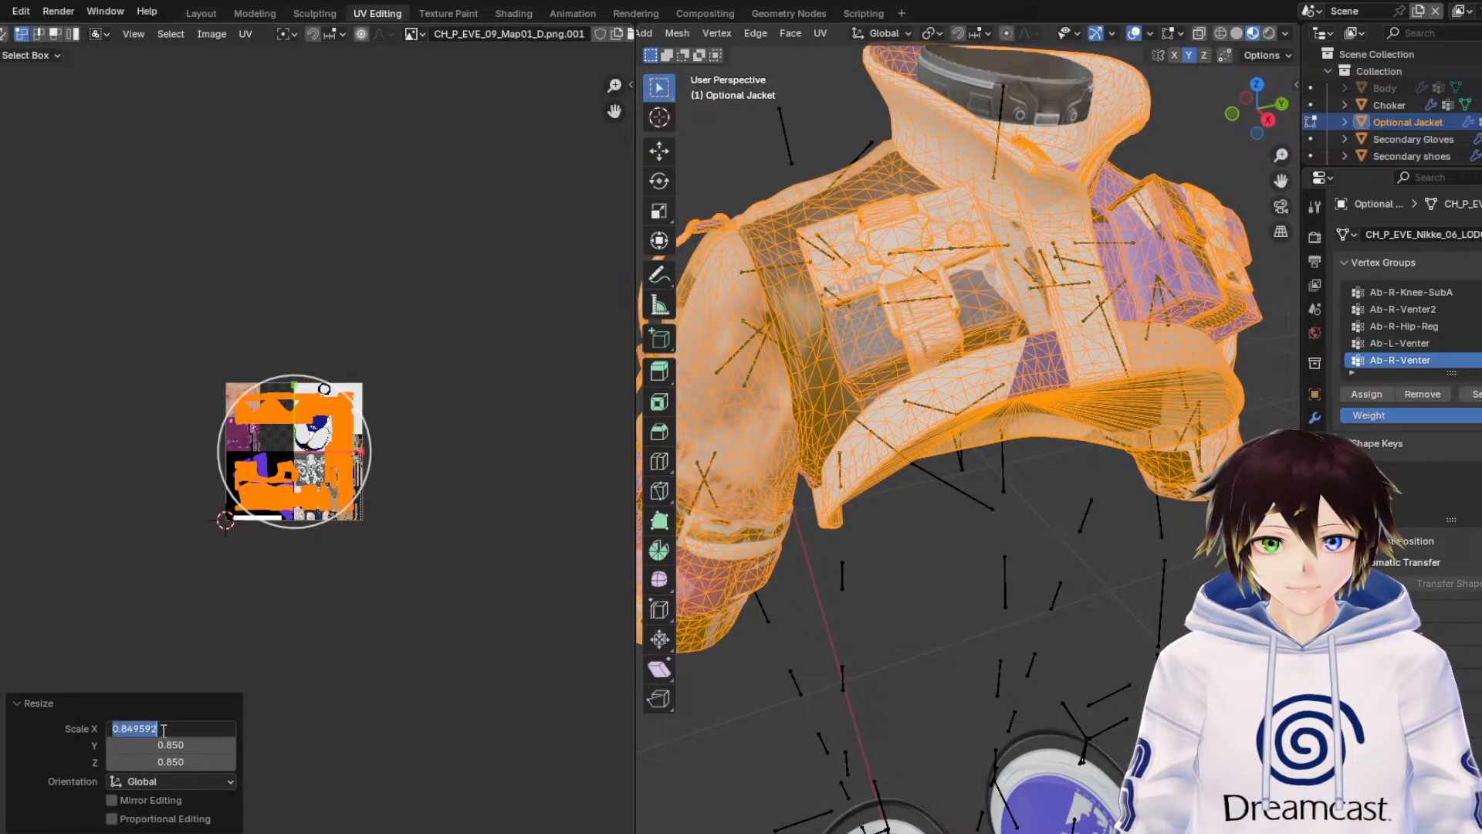
type("0.5")
key("Return")
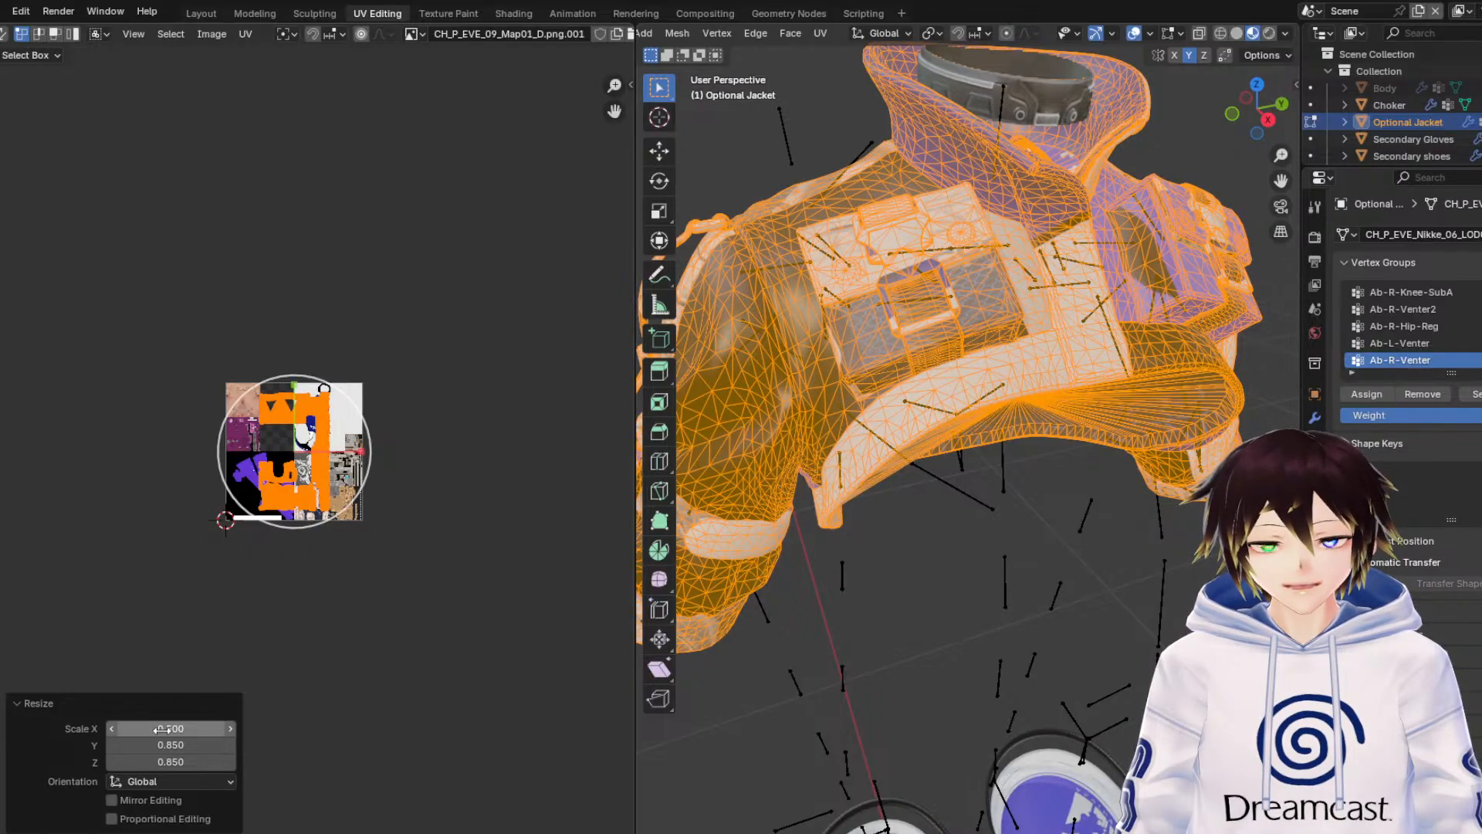
left_click(170, 745)
type("0.5")
key("Return")
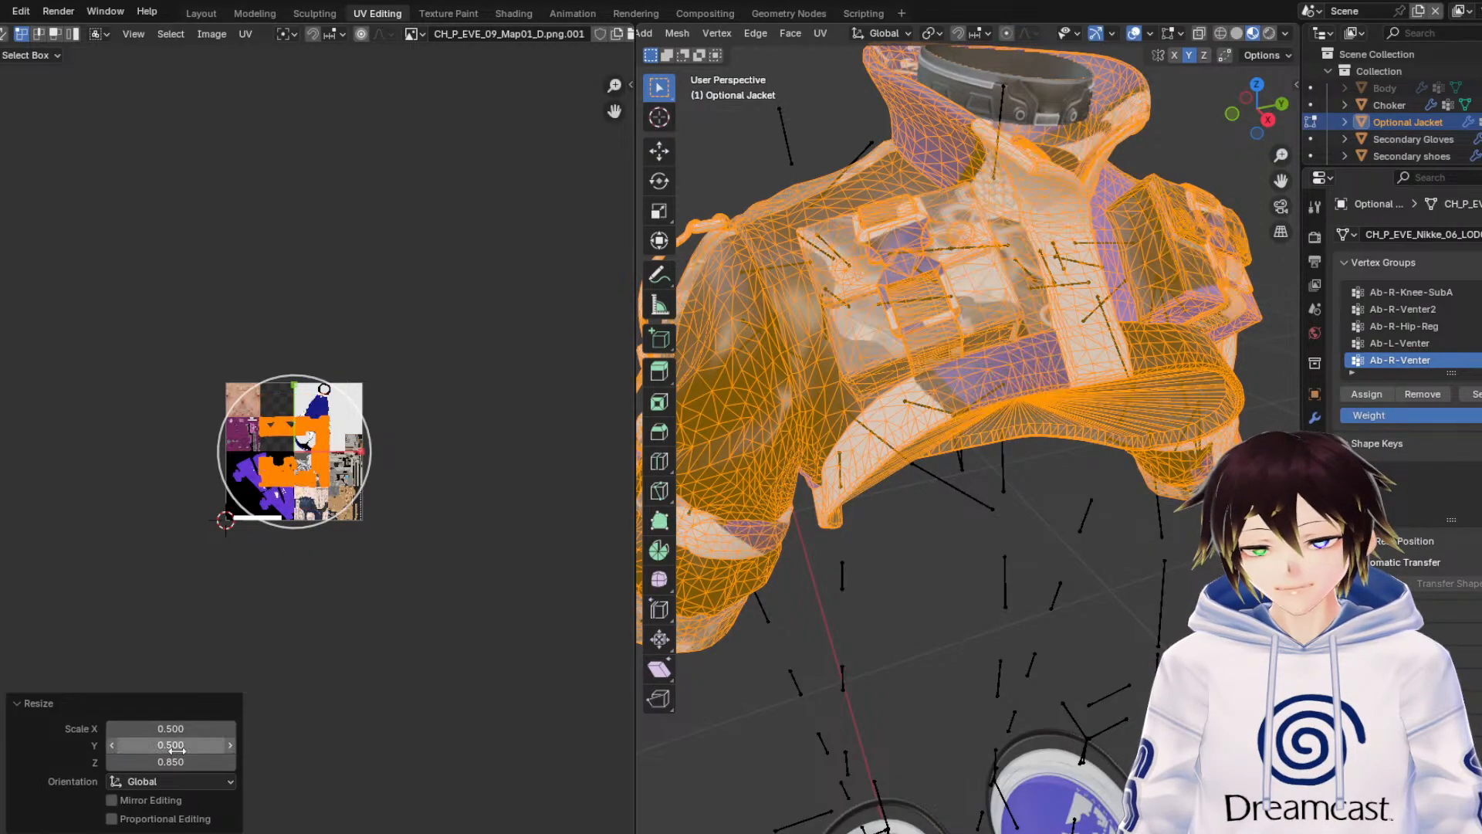
left_click(188, 761)
type("0.5")
key("Return")
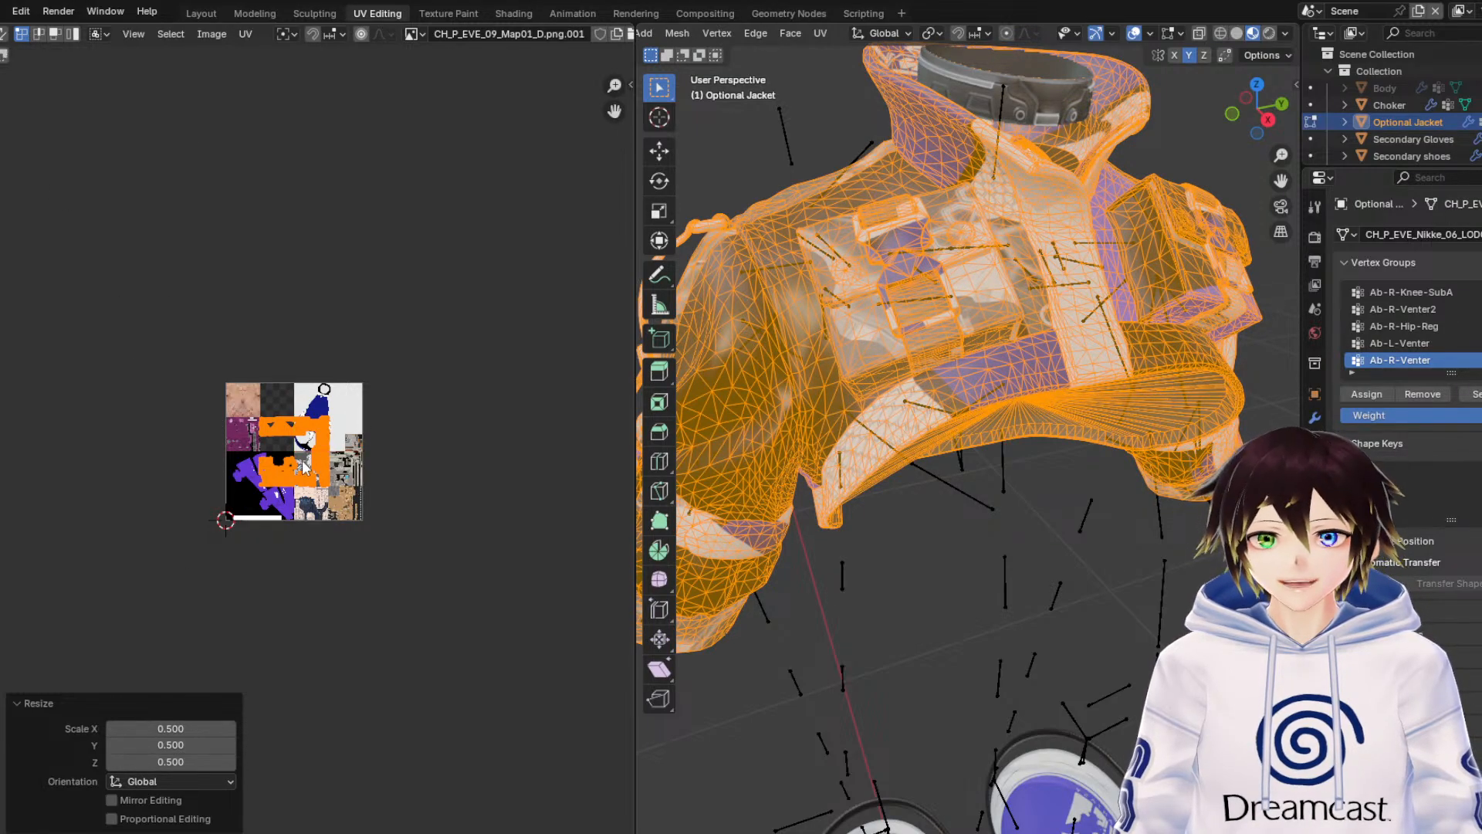
Box-select the jacket's entire UV layout over the texture for another transform.
scroll(303, 469, "up", 2)
left_click(0, 152)
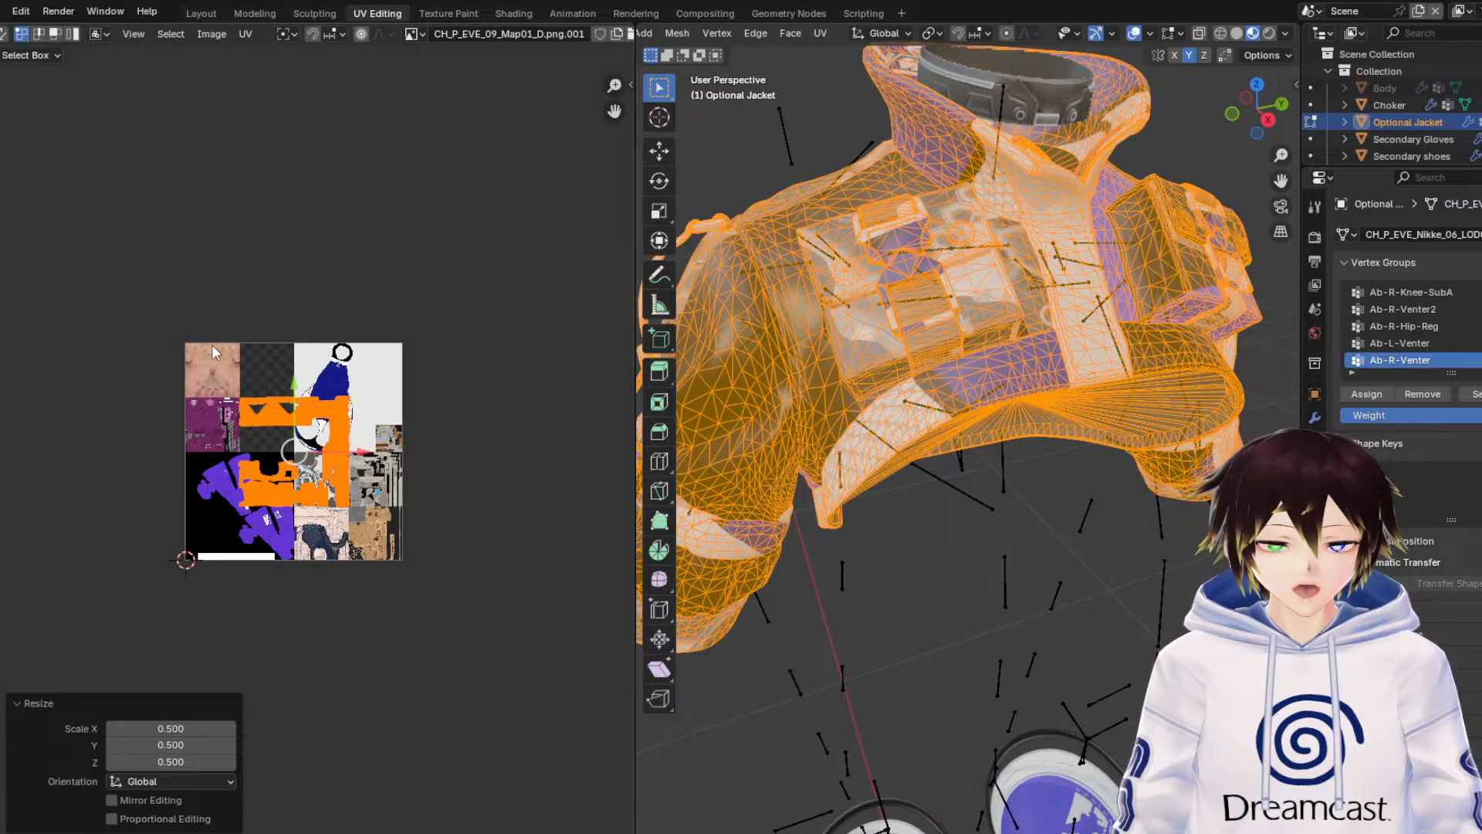
scroll(231, 370, "up", 1)
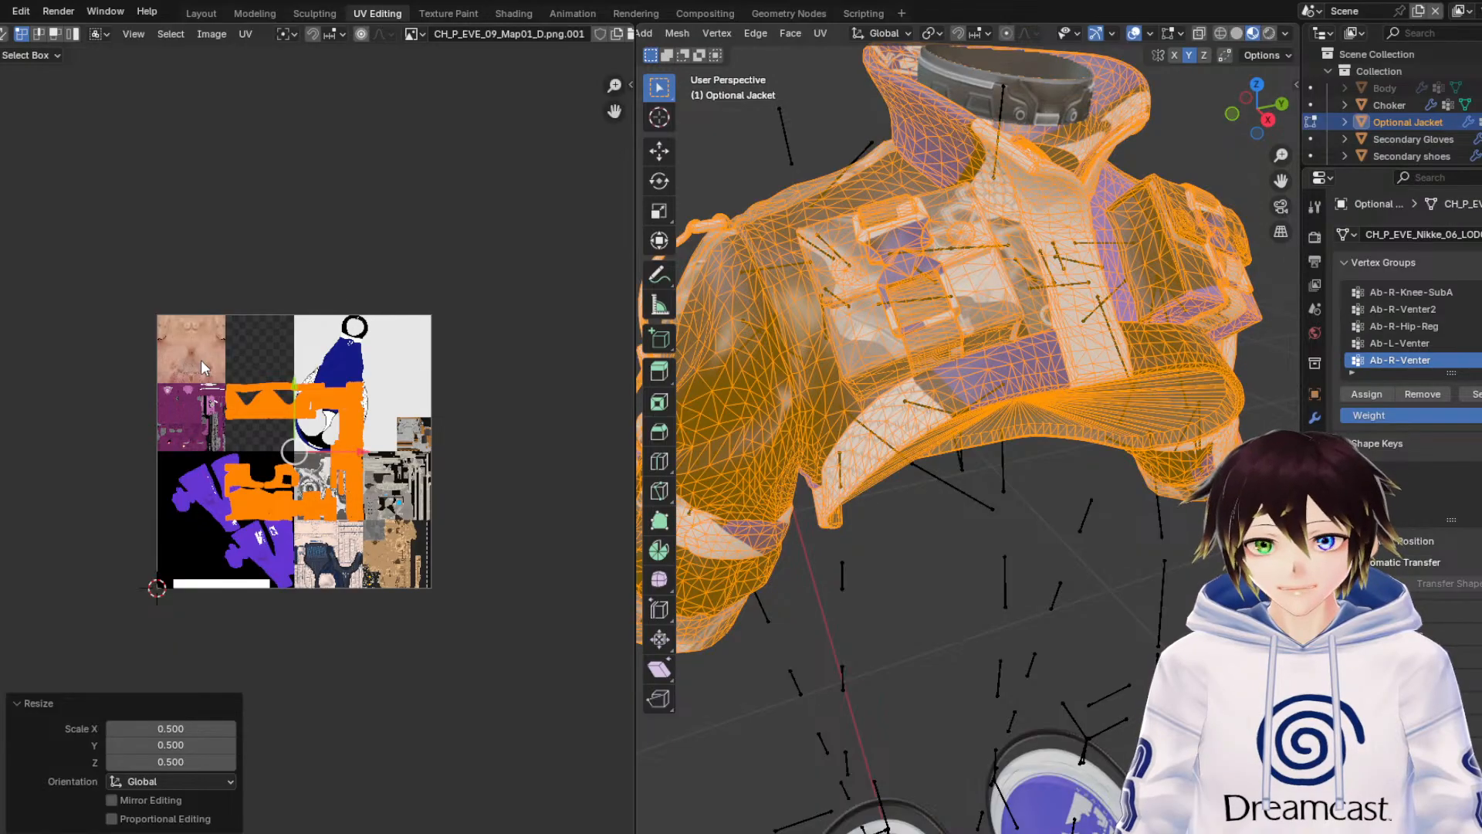
scroll(313, 456, "down", 1)
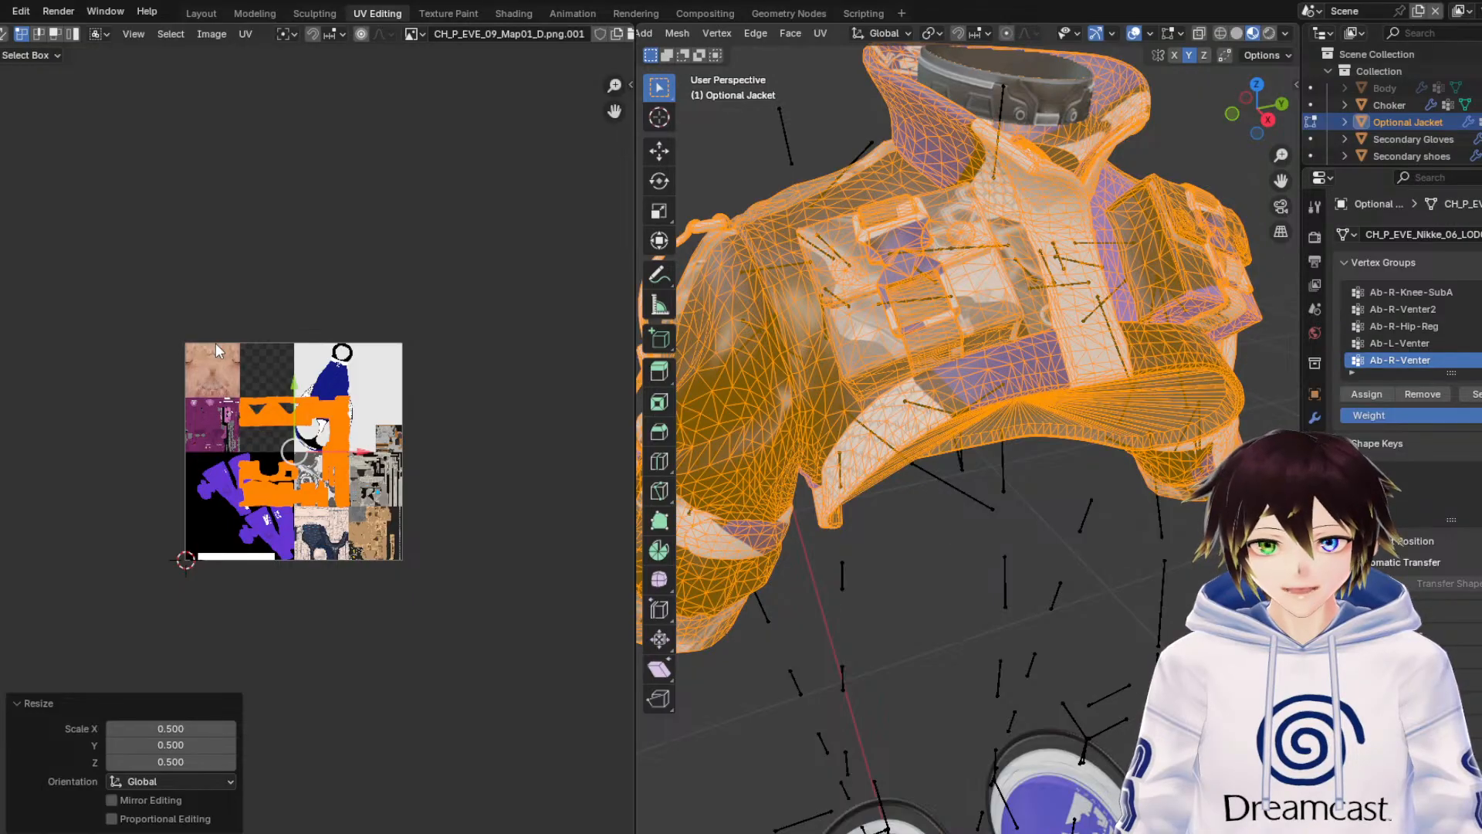
key("w")
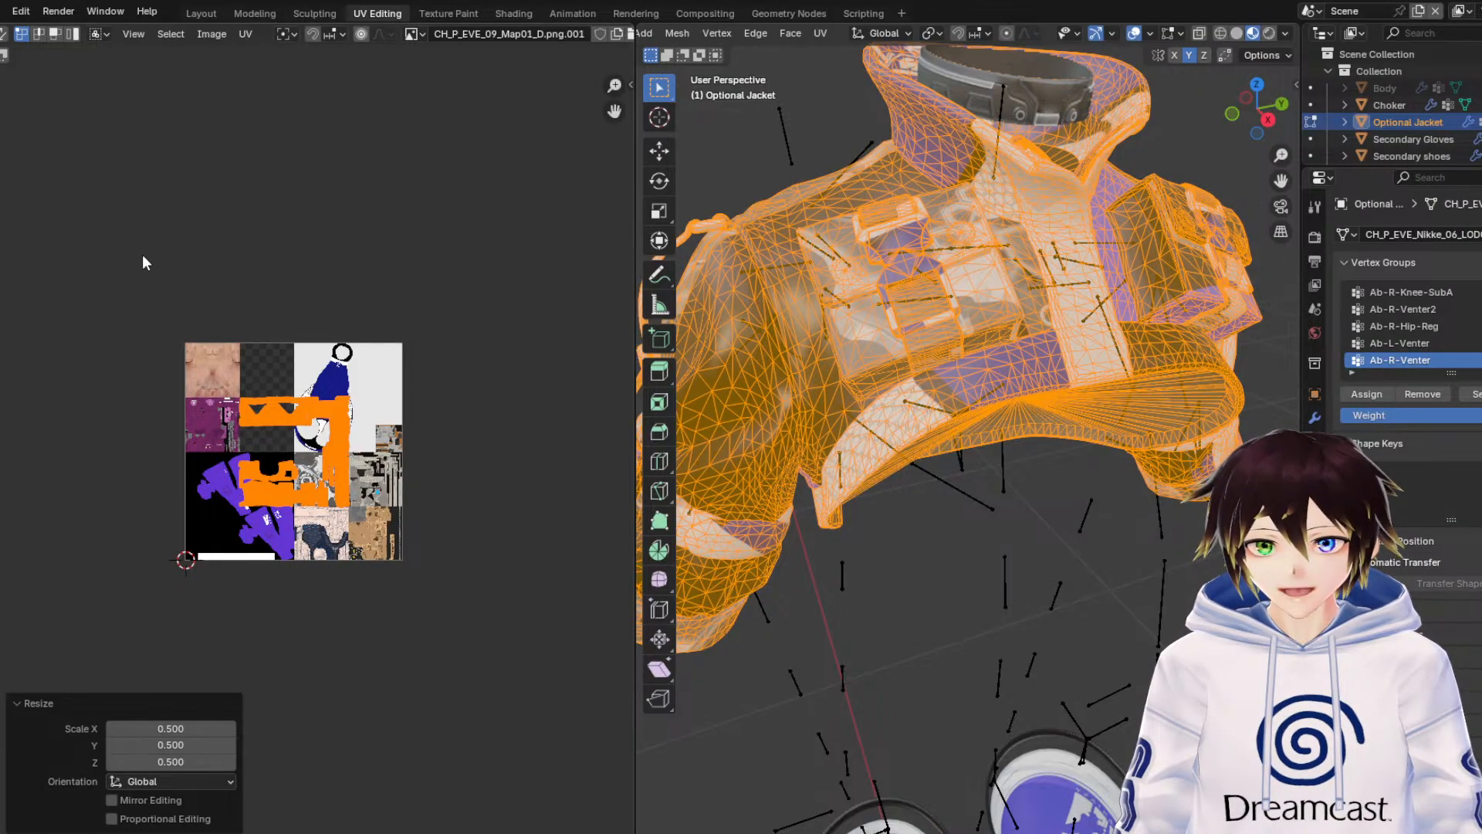
left_click(160, 294)
left_click_drag(120, 275, 473, 622)
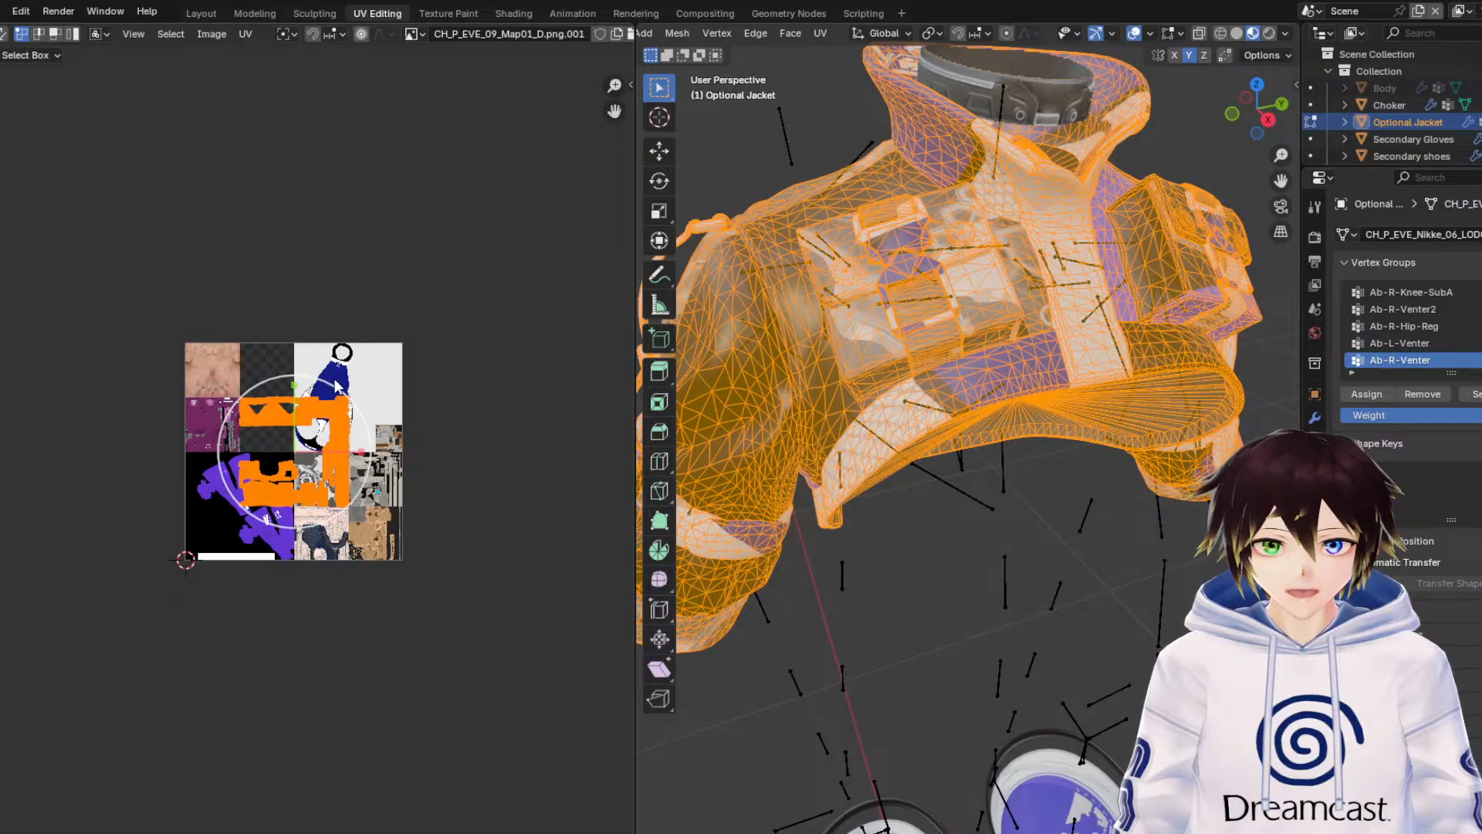
Scale the jacket's whole UV layout to 0.5 on X, Y and Z.
left_click_drag(327, 390, 322, 399)
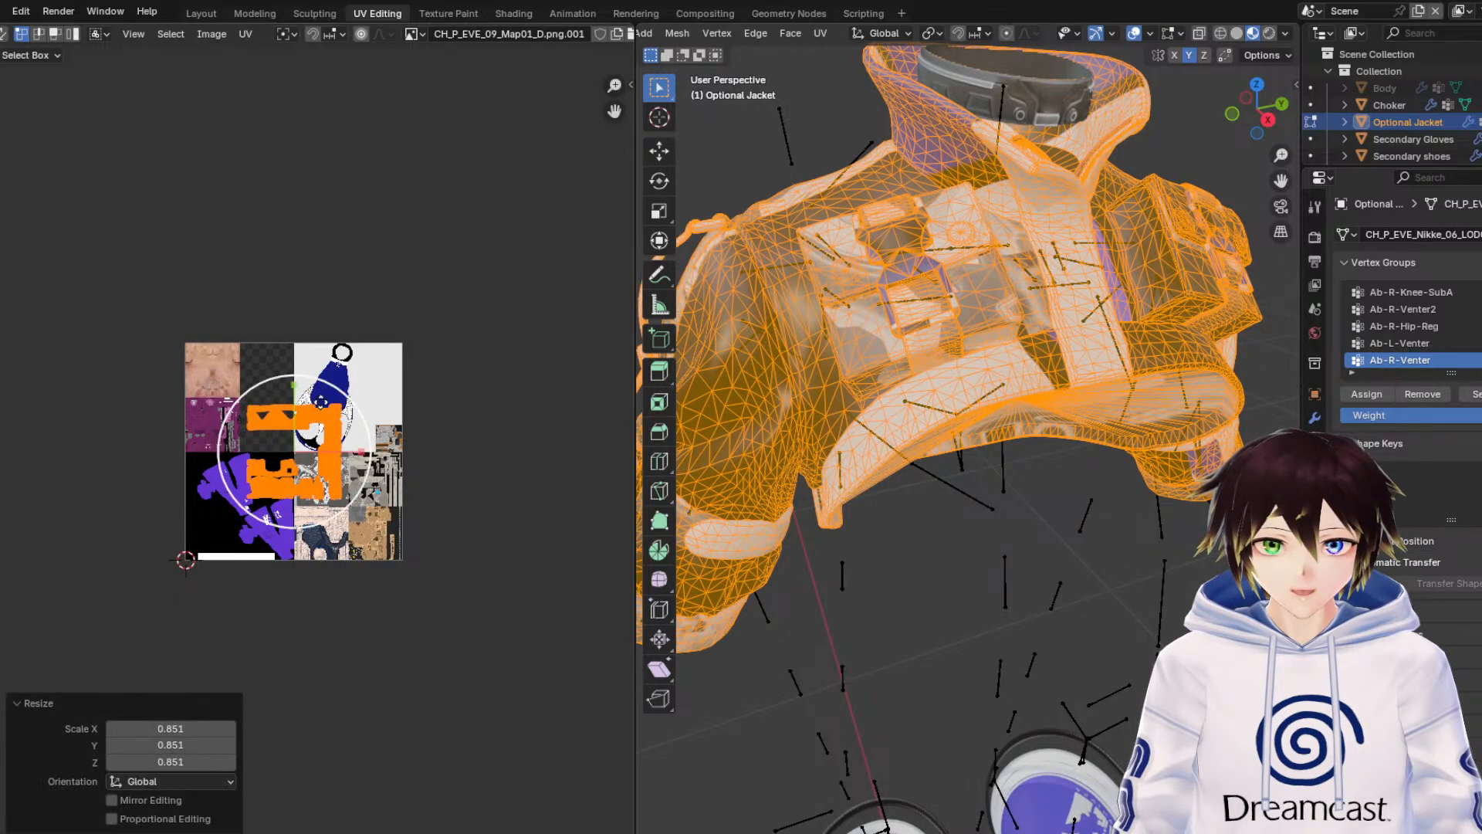
left_click(152, 729)
type("0.5")
key("Return")
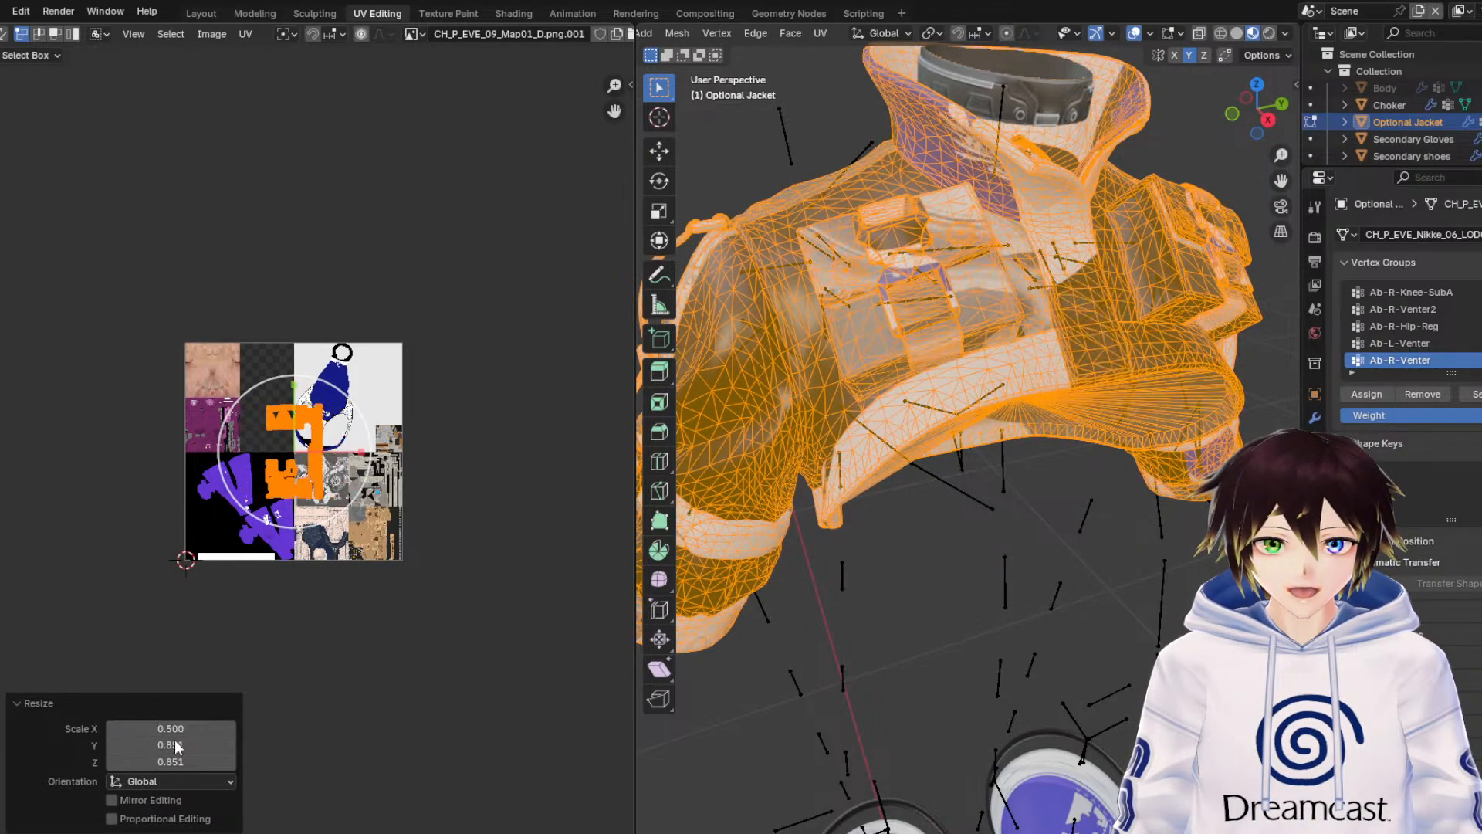
left_click(178, 745)
type("0.5")
key("Return")
left_click(188, 762)
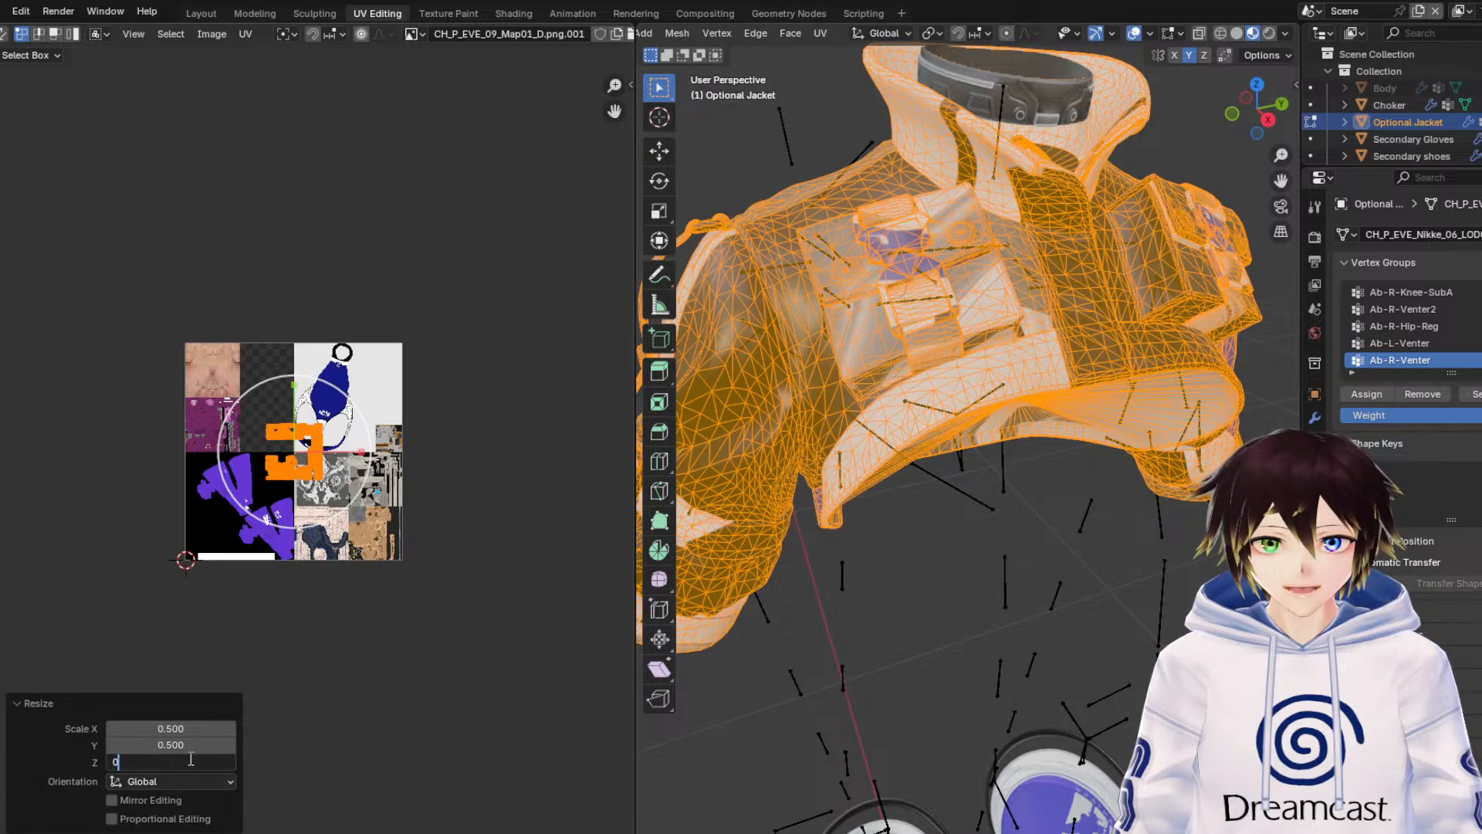
type("0.5")
key("Return")
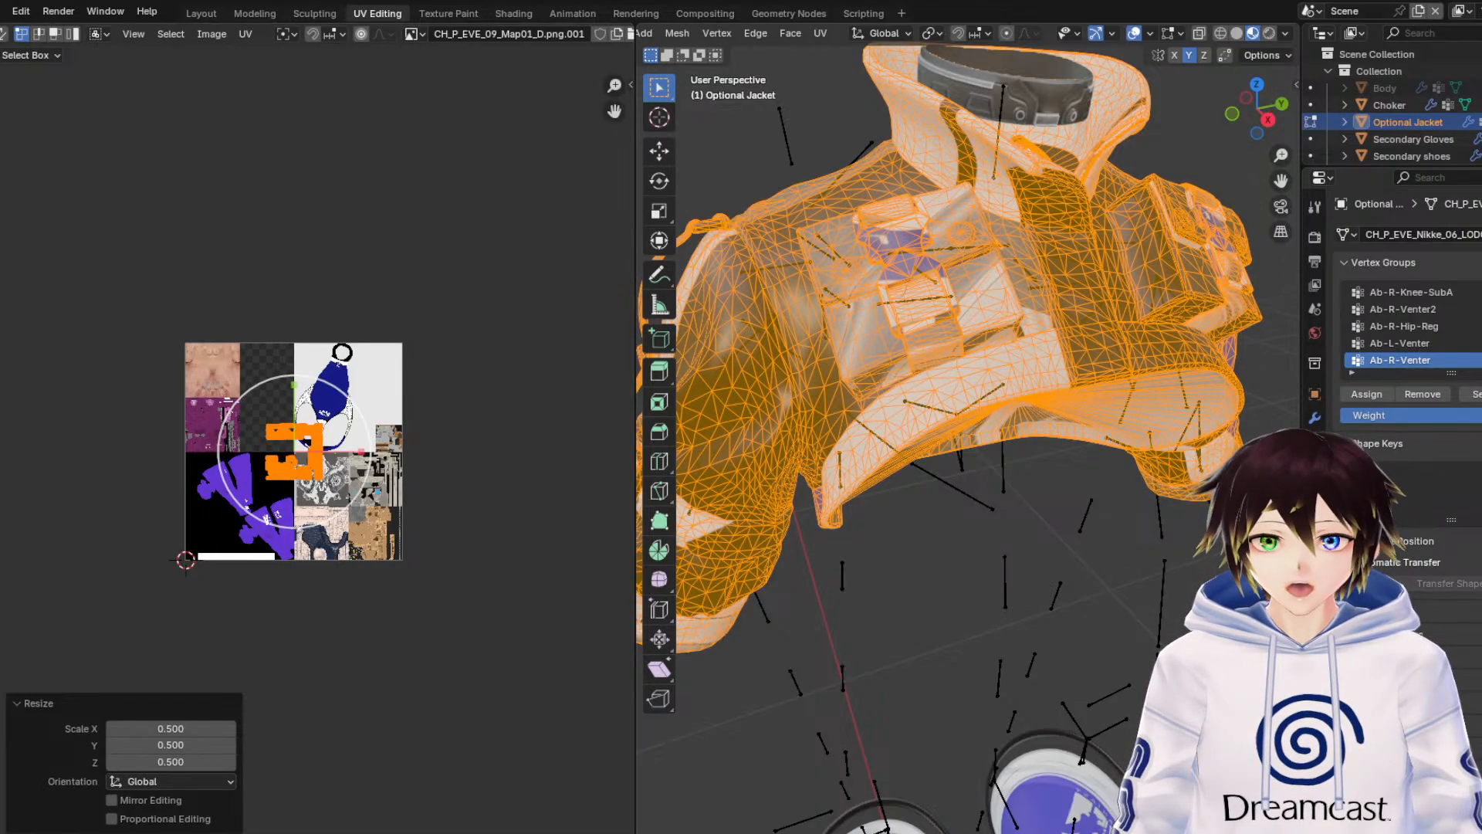
Move the scaled UV layout onto the purple jacket texture in the combined atlas, below the skin texture.
scroll(351, 417, "up", 7)
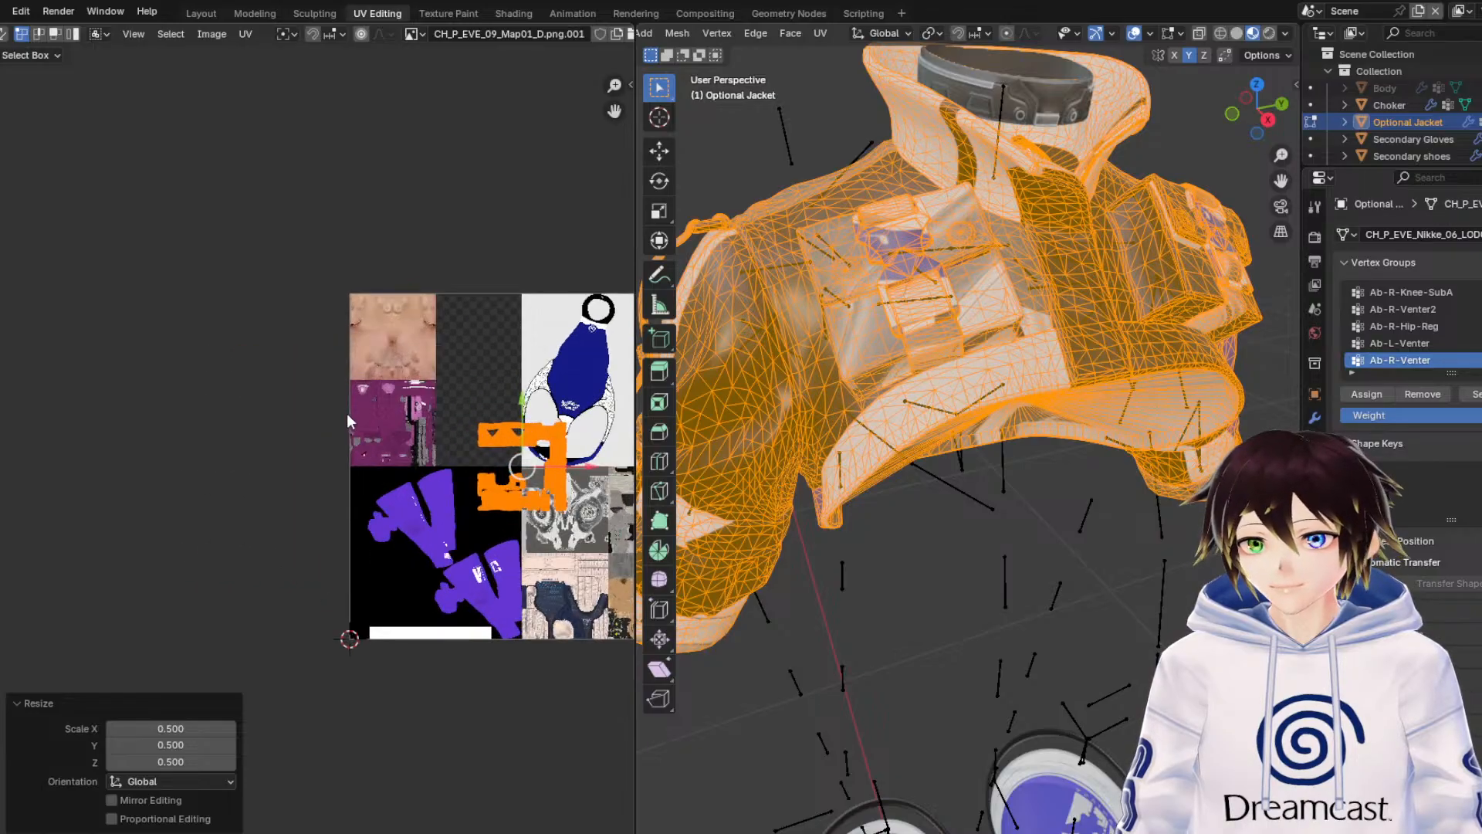
middle_click_drag(363, 424, 305, 620)
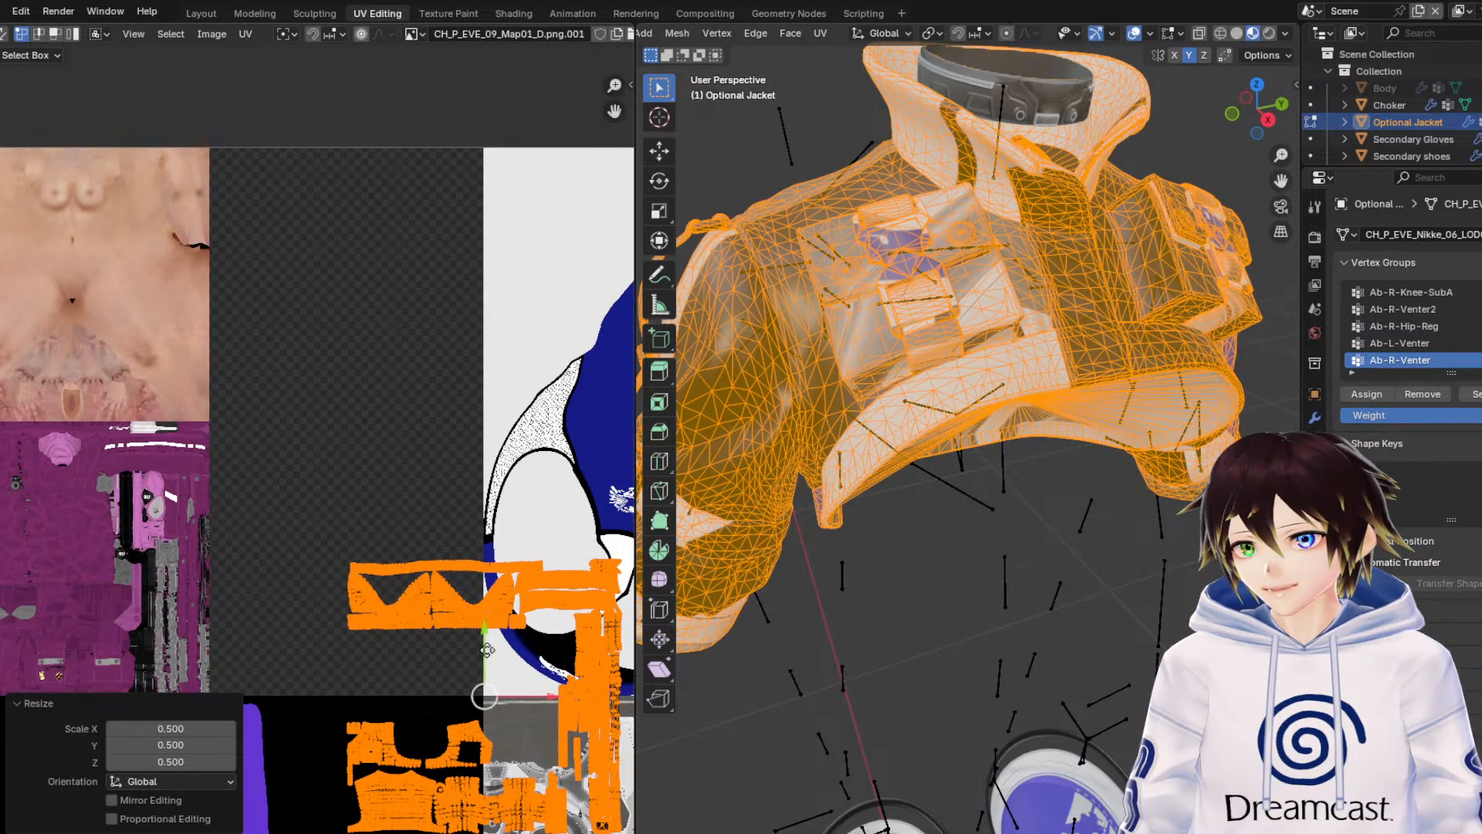
left_click_drag(493, 655, 241, 525)
middle_click_drag(208, 502, 512, 352)
scroll(377, 522, "up", 4)
scroll(466, 471, "down", 1)
middle_click_drag(467, 471, 508, 431)
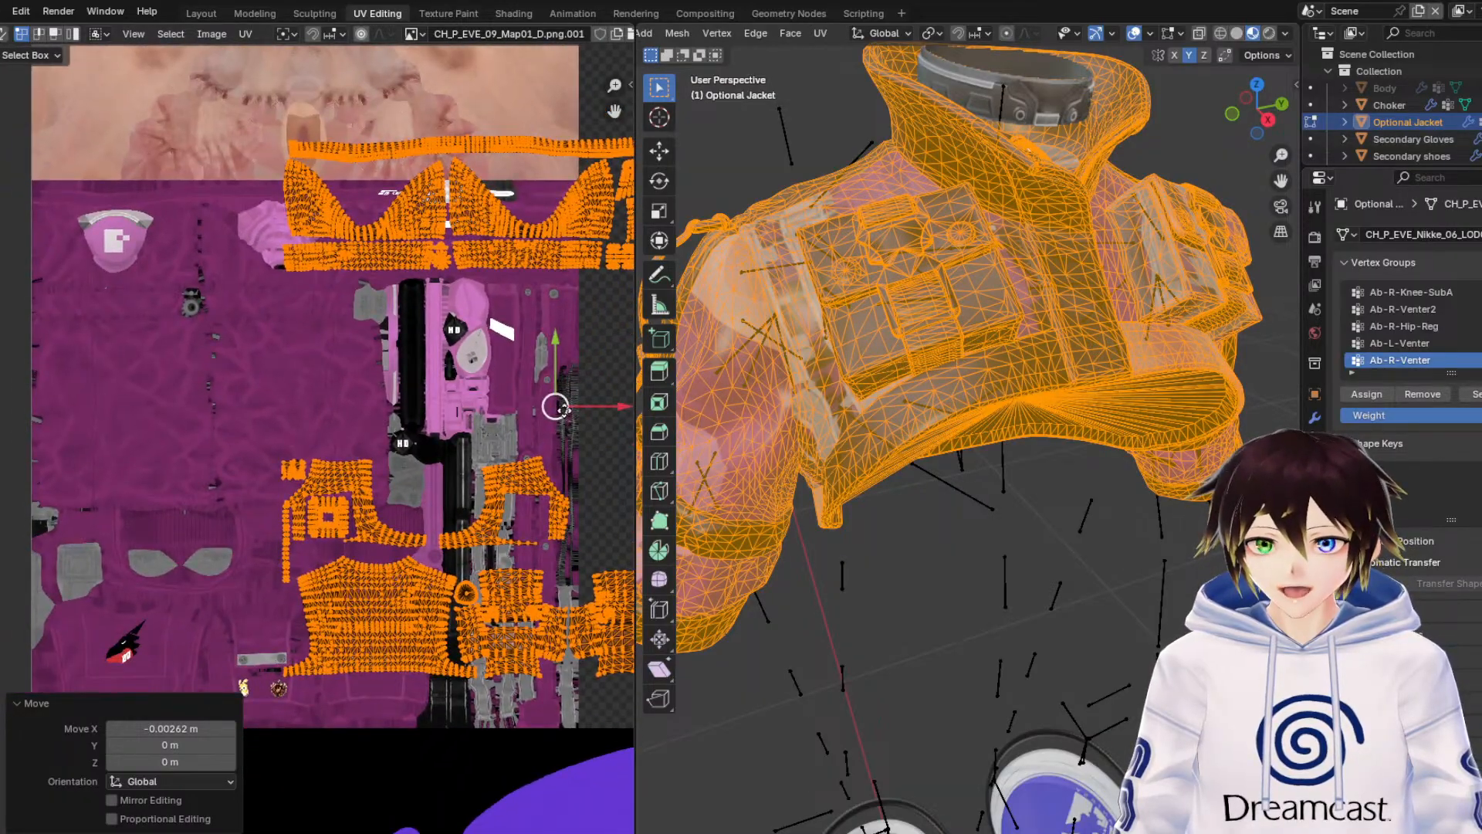
left_click_drag(562, 402, 310, 442)
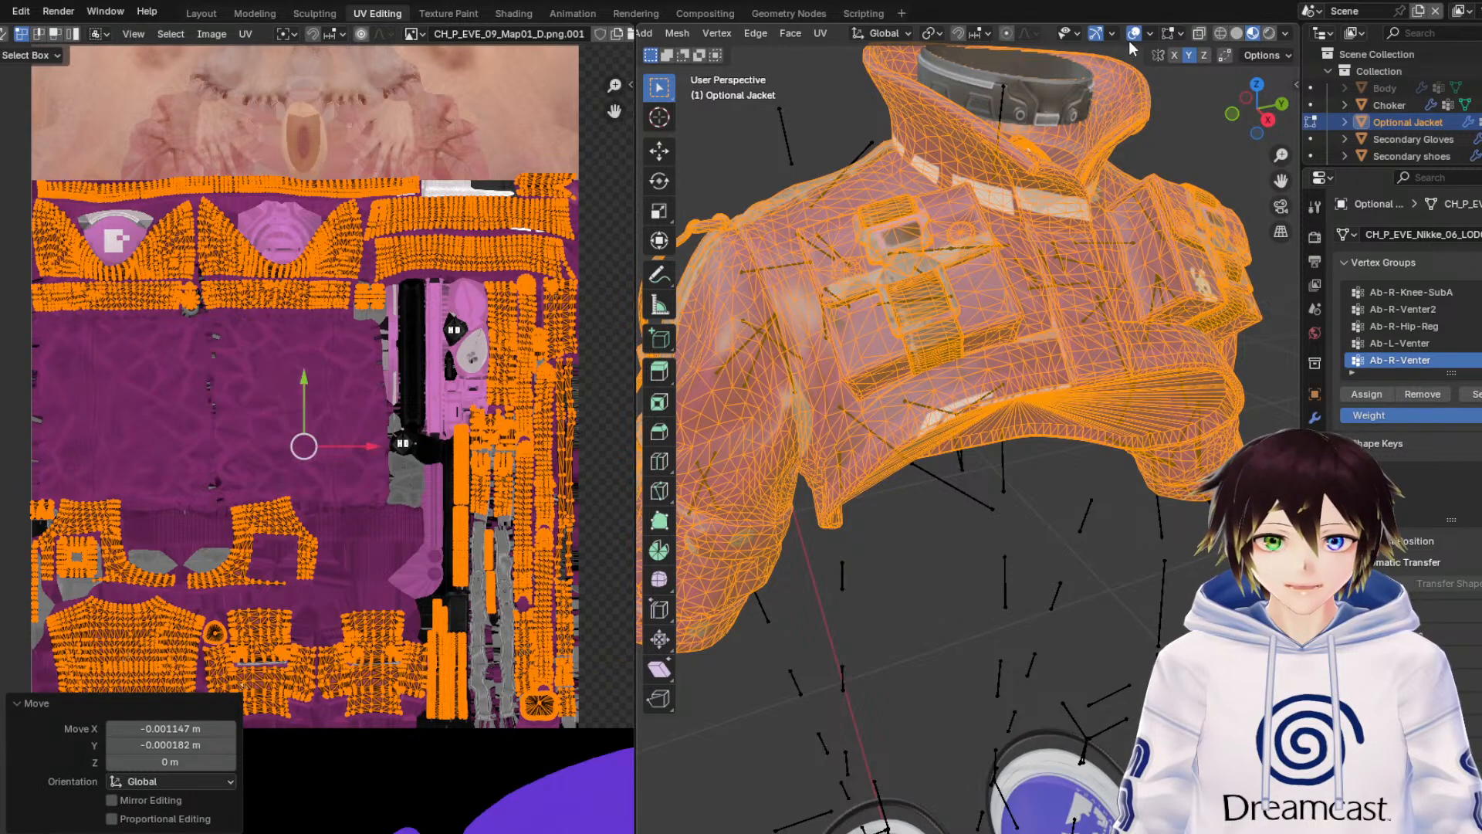
Hide the 3D viewport overlays and nudge the whole UV layout by -0.000026 m along Y to line up the jacket's texture.
left_click(1134, 33)
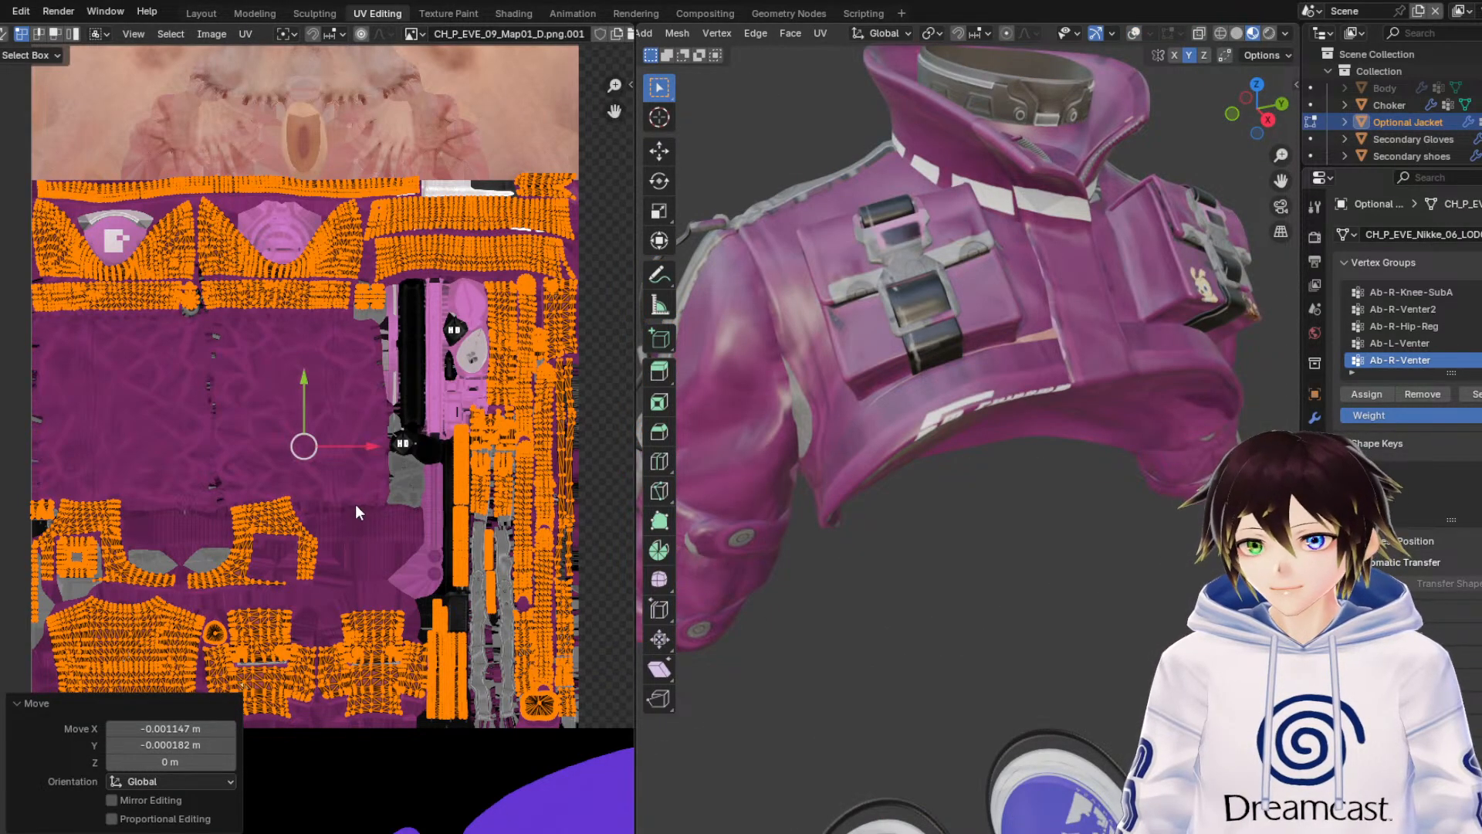
scroll(355, 506, "up", 2)
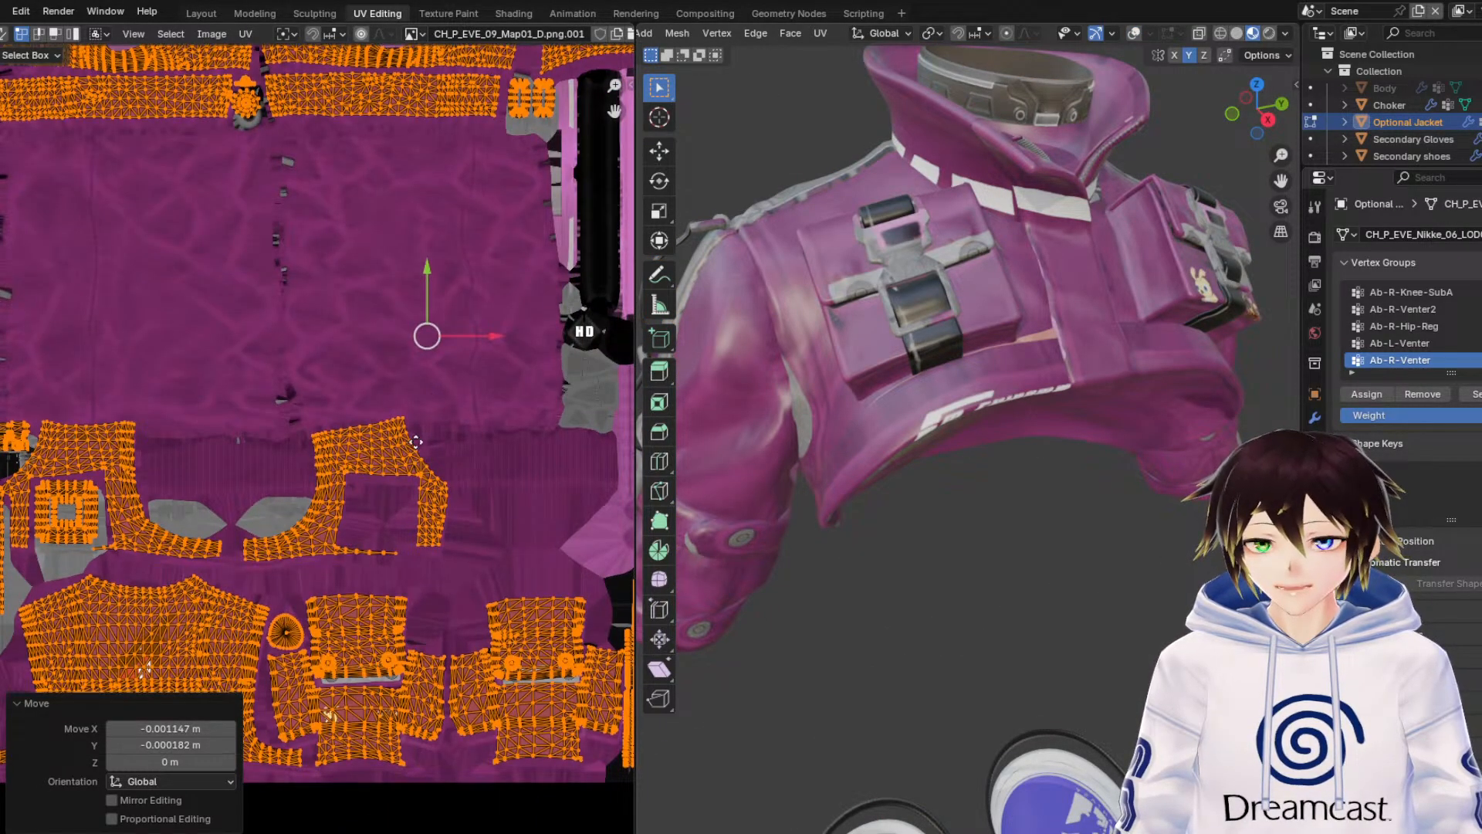
middle_click_drag(410, 438, 396, 354)
scroll(404, 432, "up", 2)
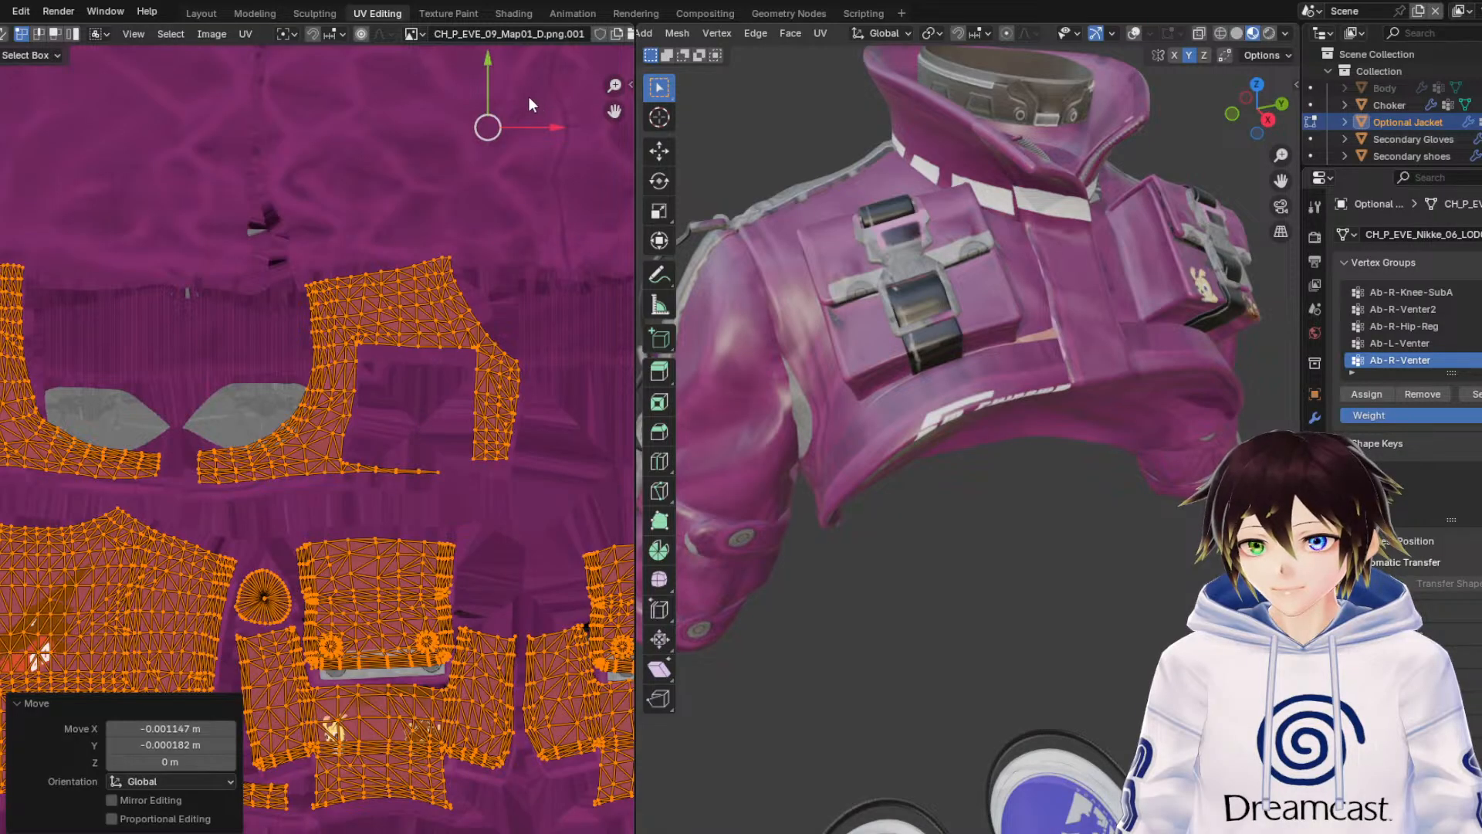
key("g")
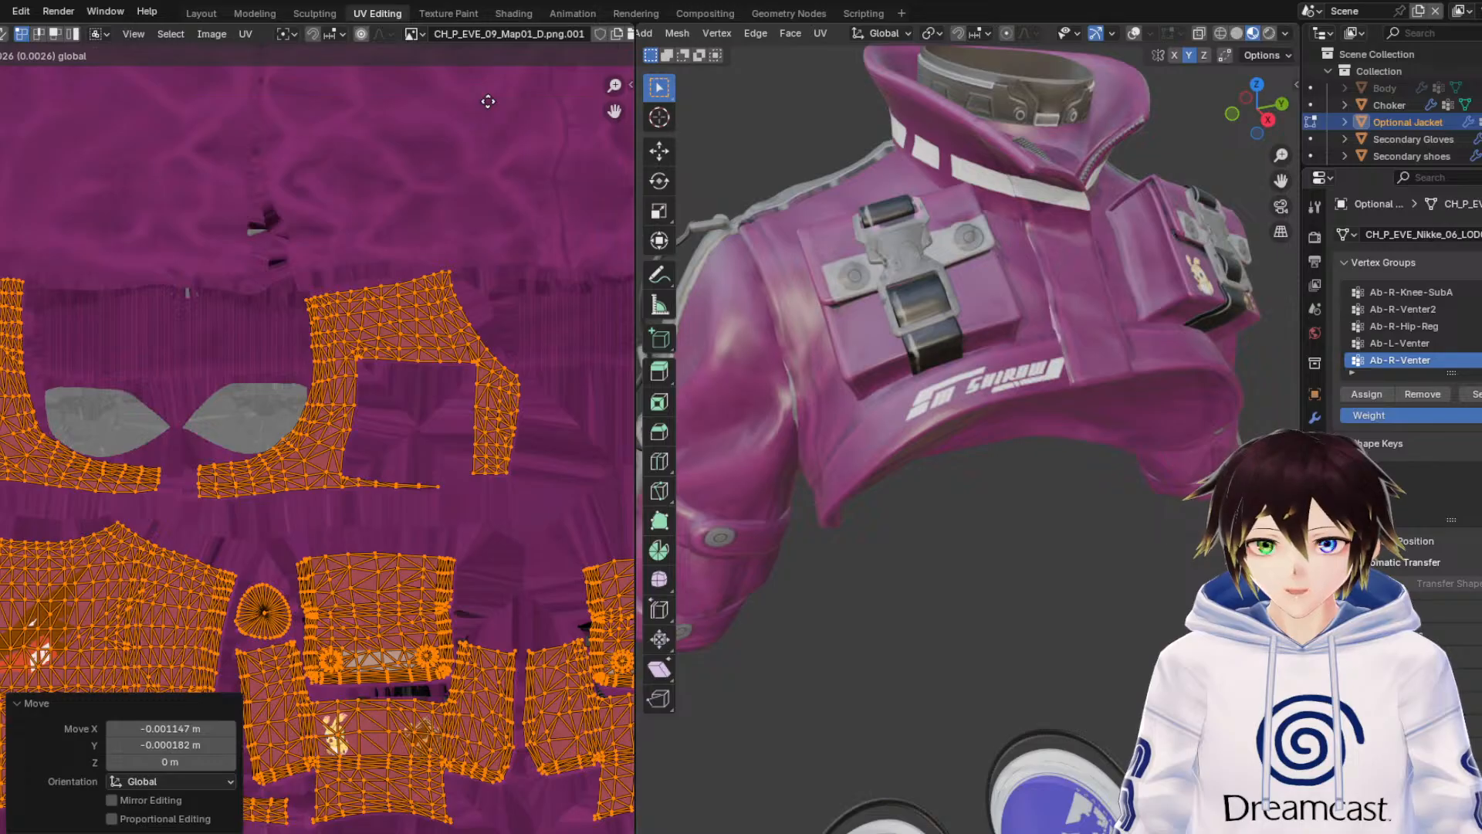
left_click(488, 102)
Examine how the jacket's UV islands fit the purple texture, including the sleeve, the round island and the panel beside the grey patches.
scroll(994, 447, "up", 6)
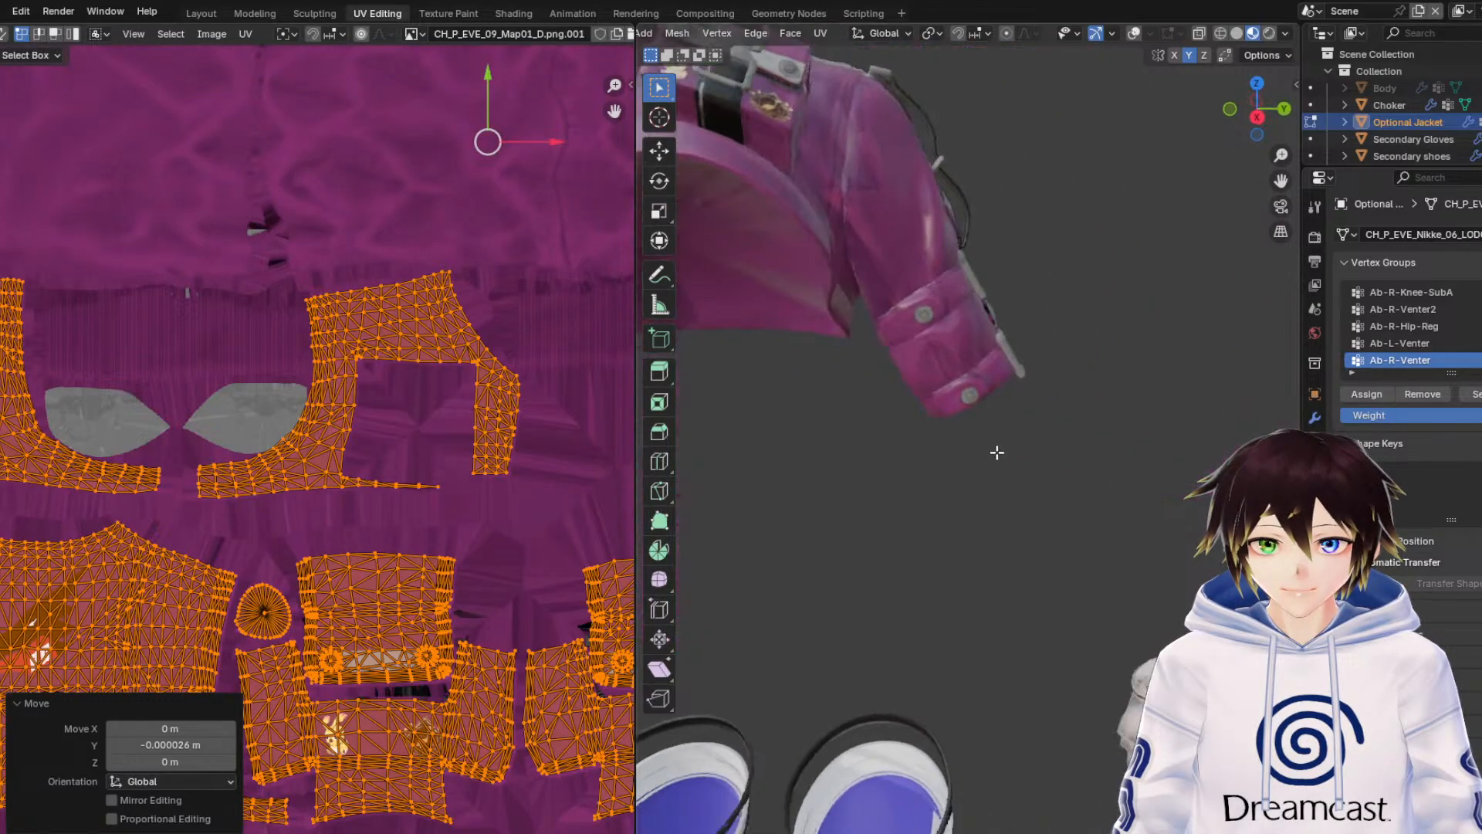
middle_click_drag(999, 453, 991, 415)
middle_click_drag(251, 418, 388, 336)
scroll(266, 467, "up", 4)
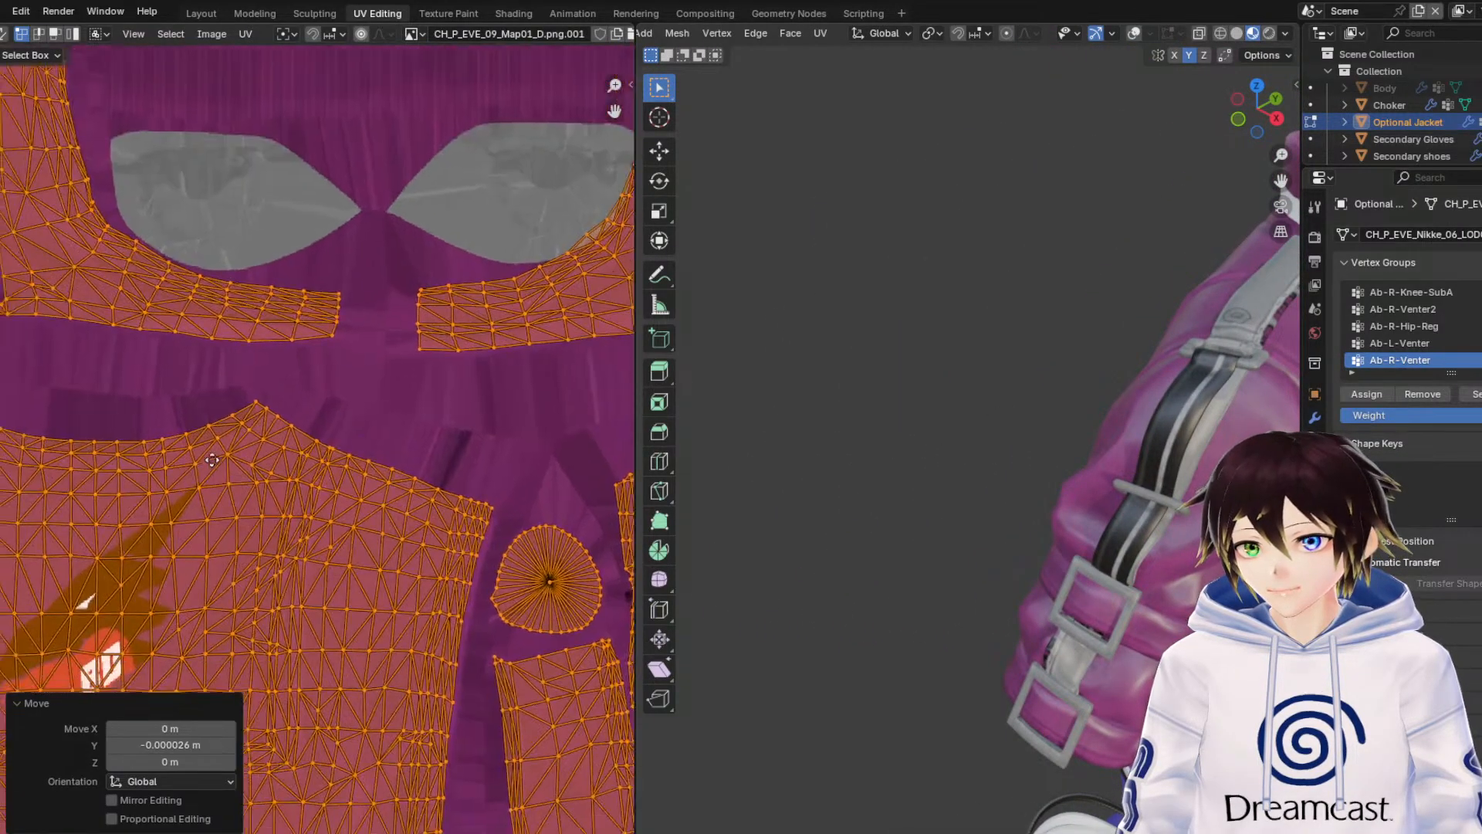
middle_click_drag(275, 594, 8, 473)
scroll(208, 470, "up", 4)
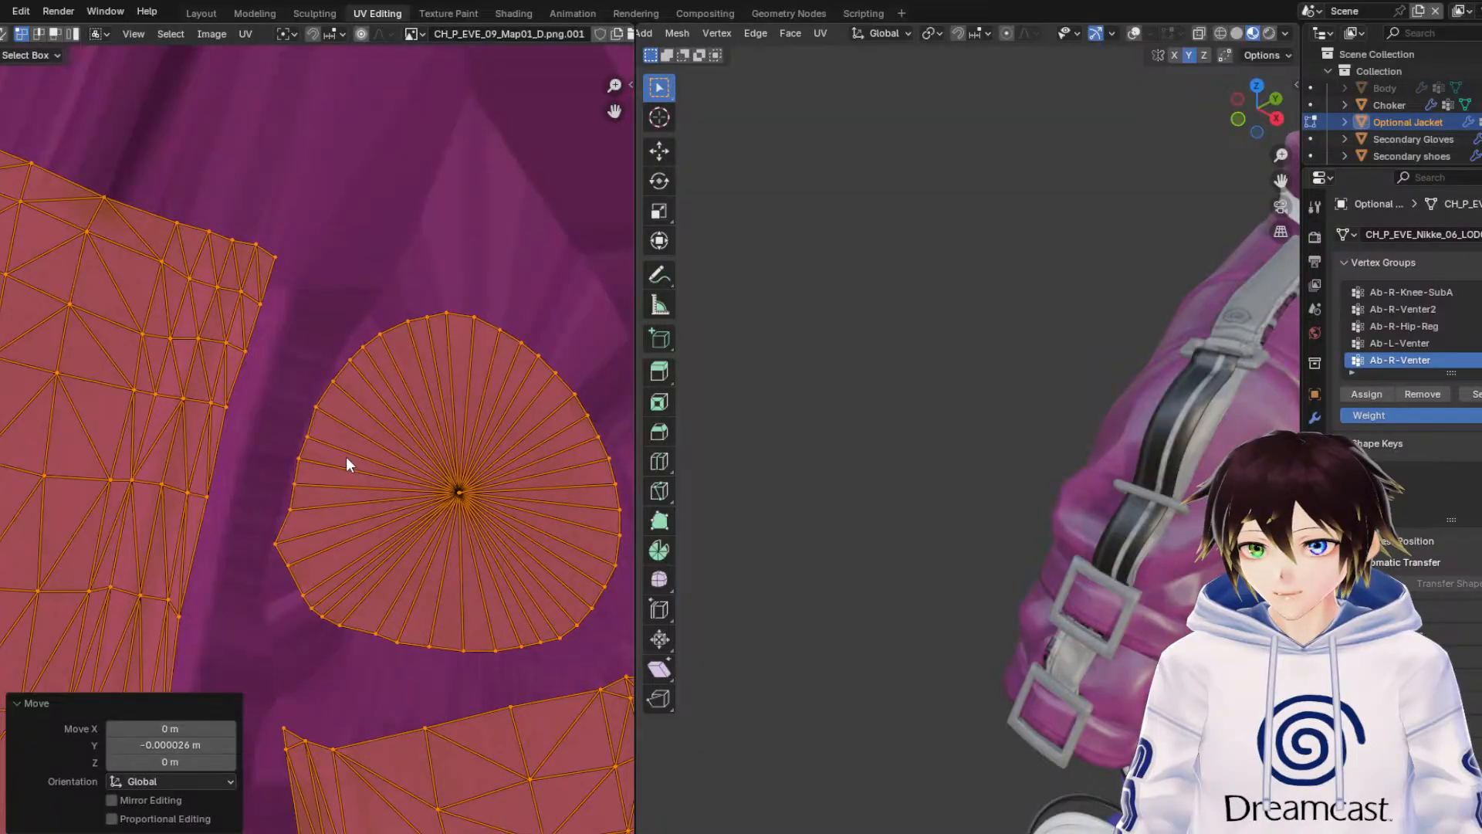
middle_click_drag(346, 456, 271, 469)
scroll(340, 512, "down", 6)
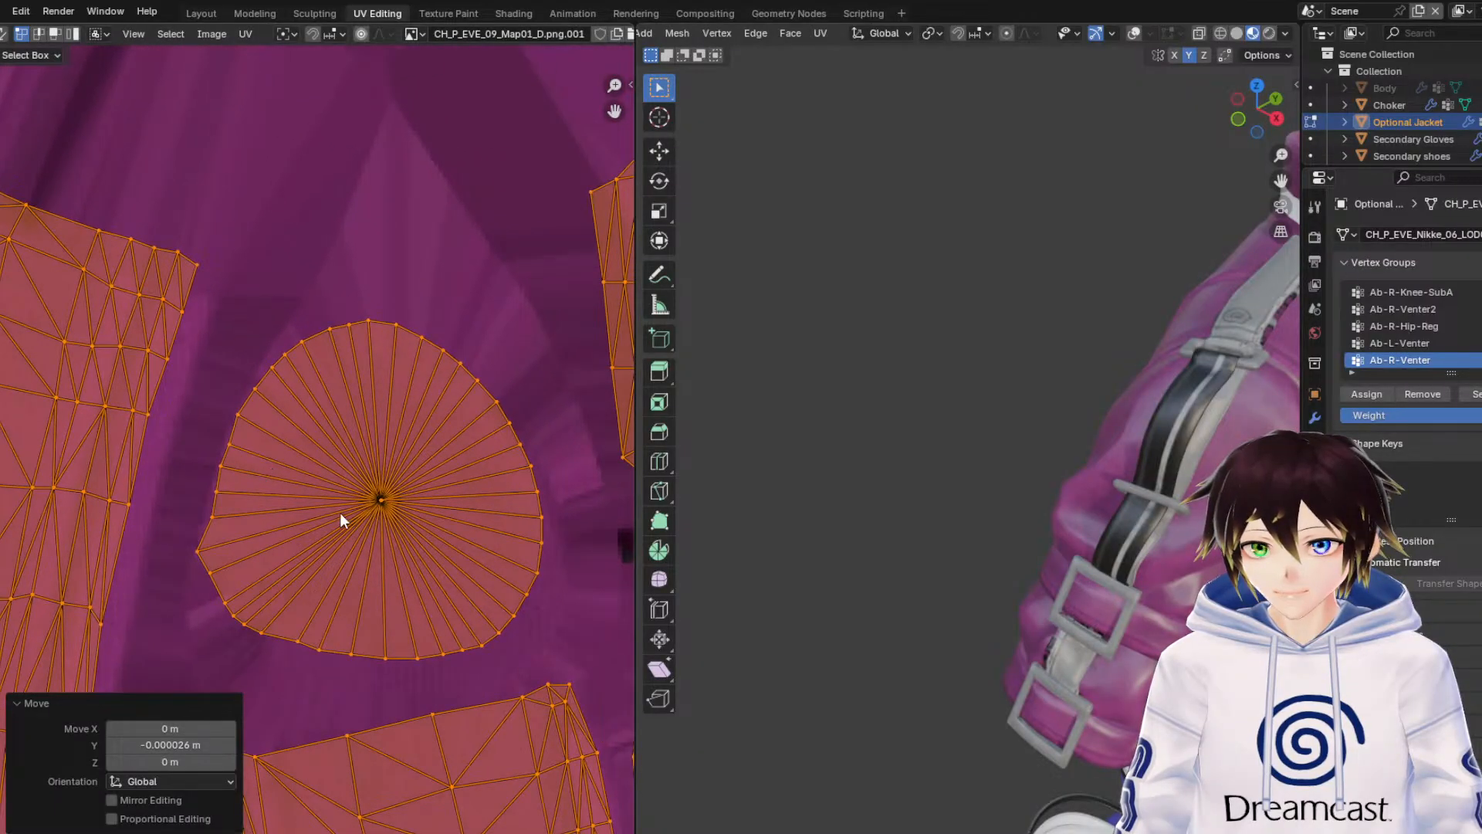
scroll(446, 211, "up", 1)
middle_click_drag(407, 270, 226, 500)
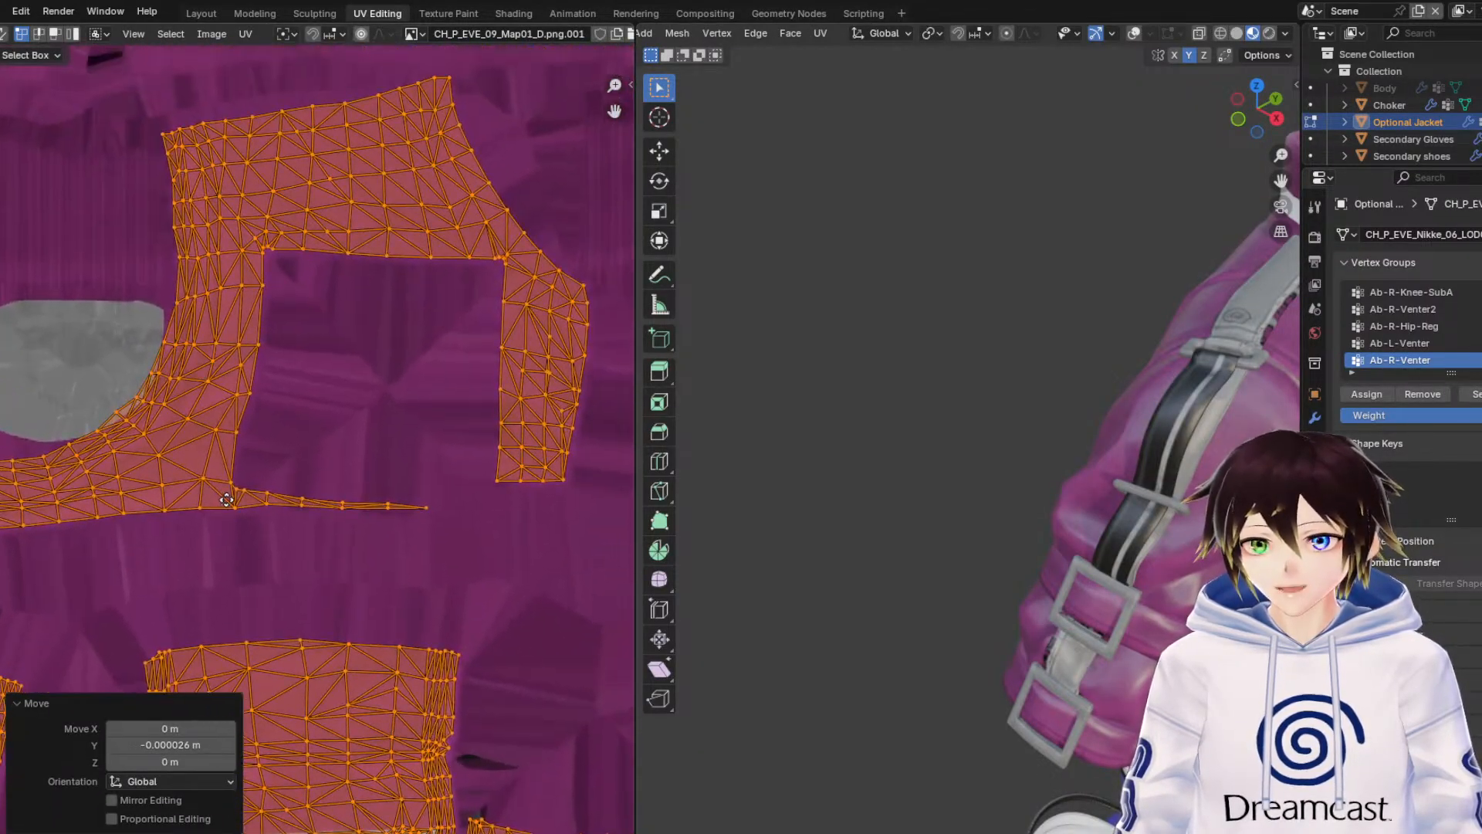
Switch to island-wise UV selection and move the panel island beside the second grey patch by 0.000005 m on X and -0.000007 m on Y.
left_click(402, 428)
left_click(73, 33)
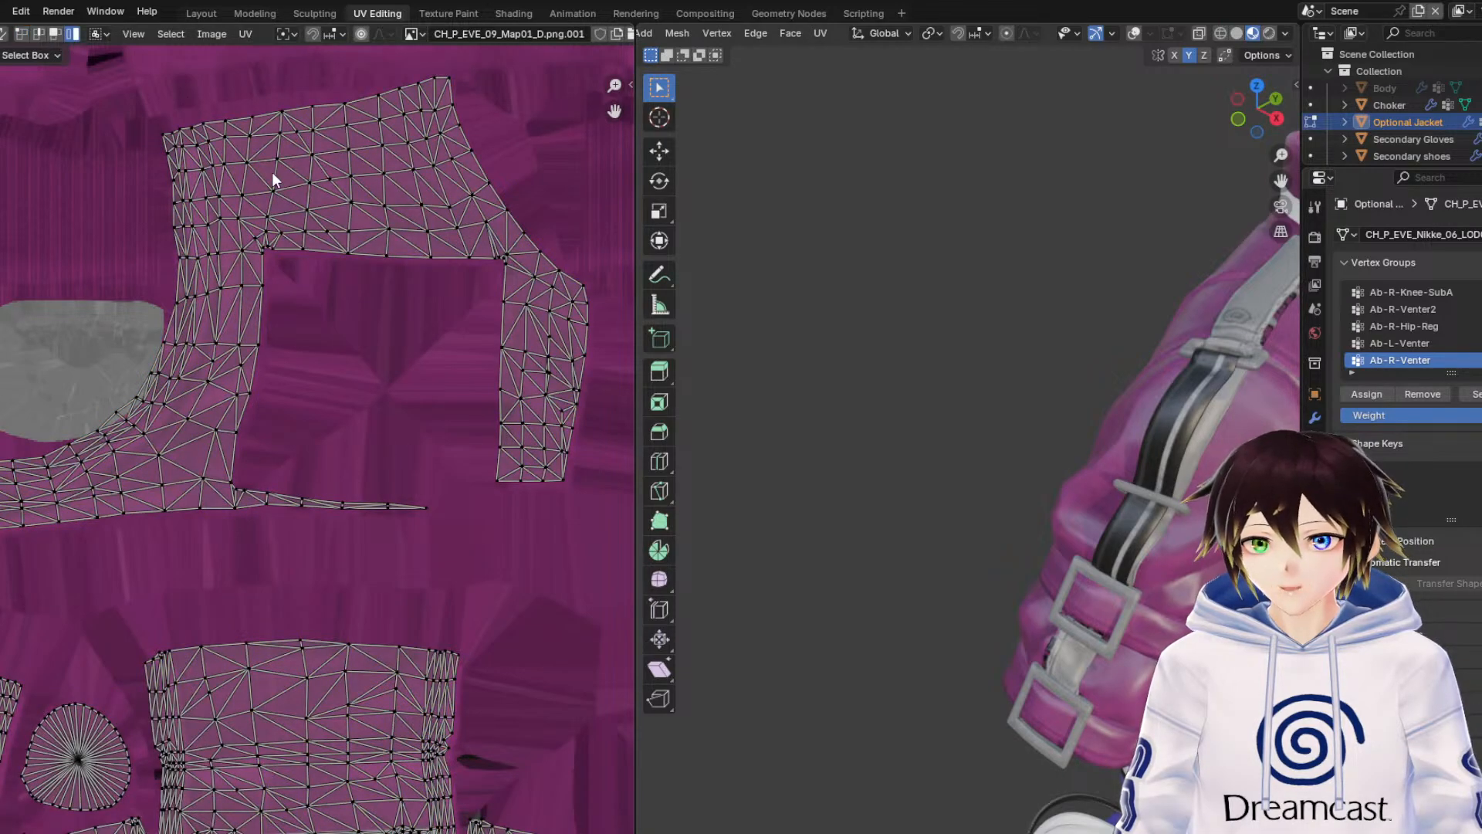
left_click(302, 207)
scroll(308, 311, "up", 4)
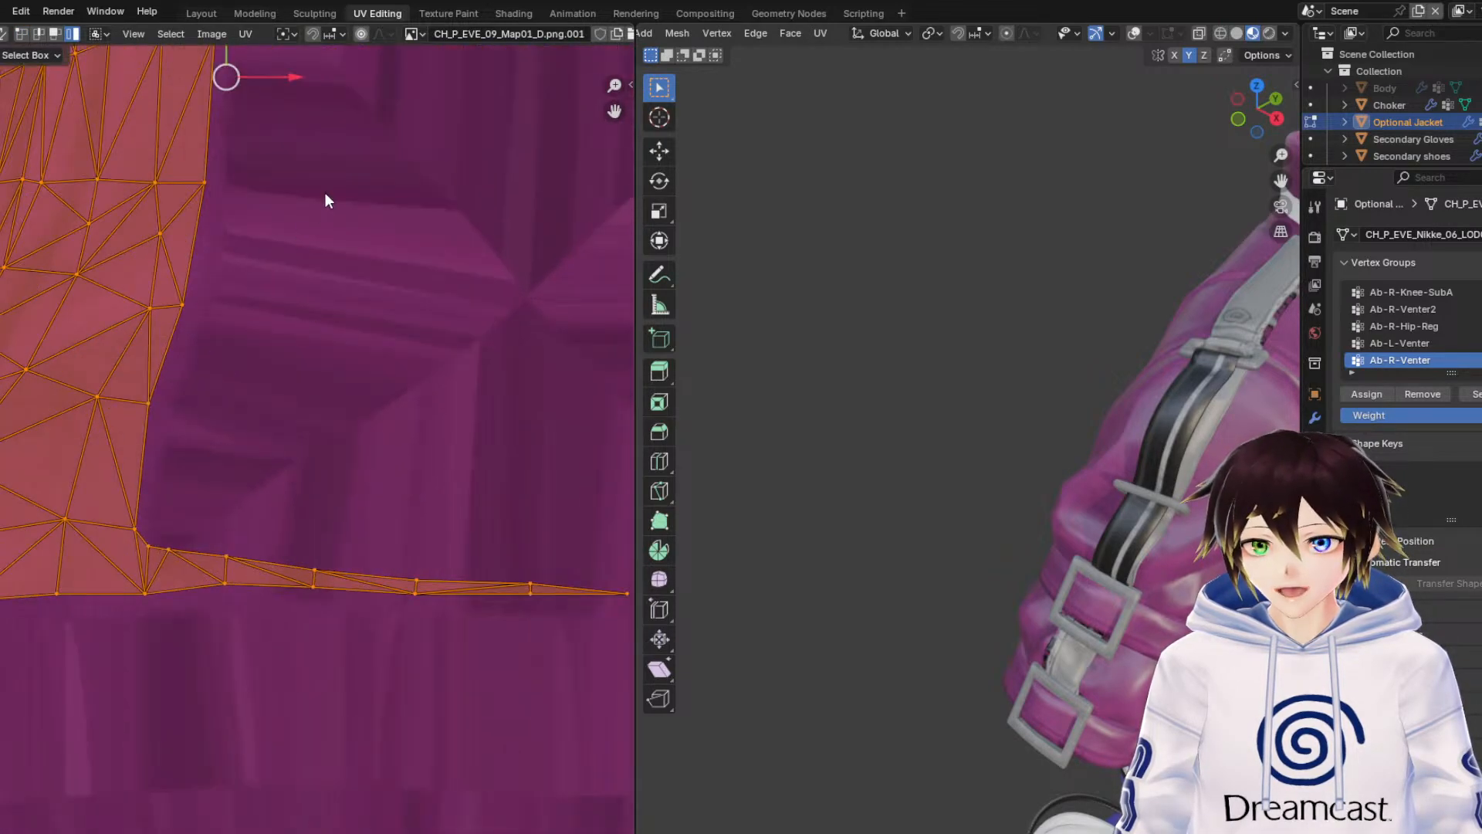
left_click_drag(177, 123, 195, 144)
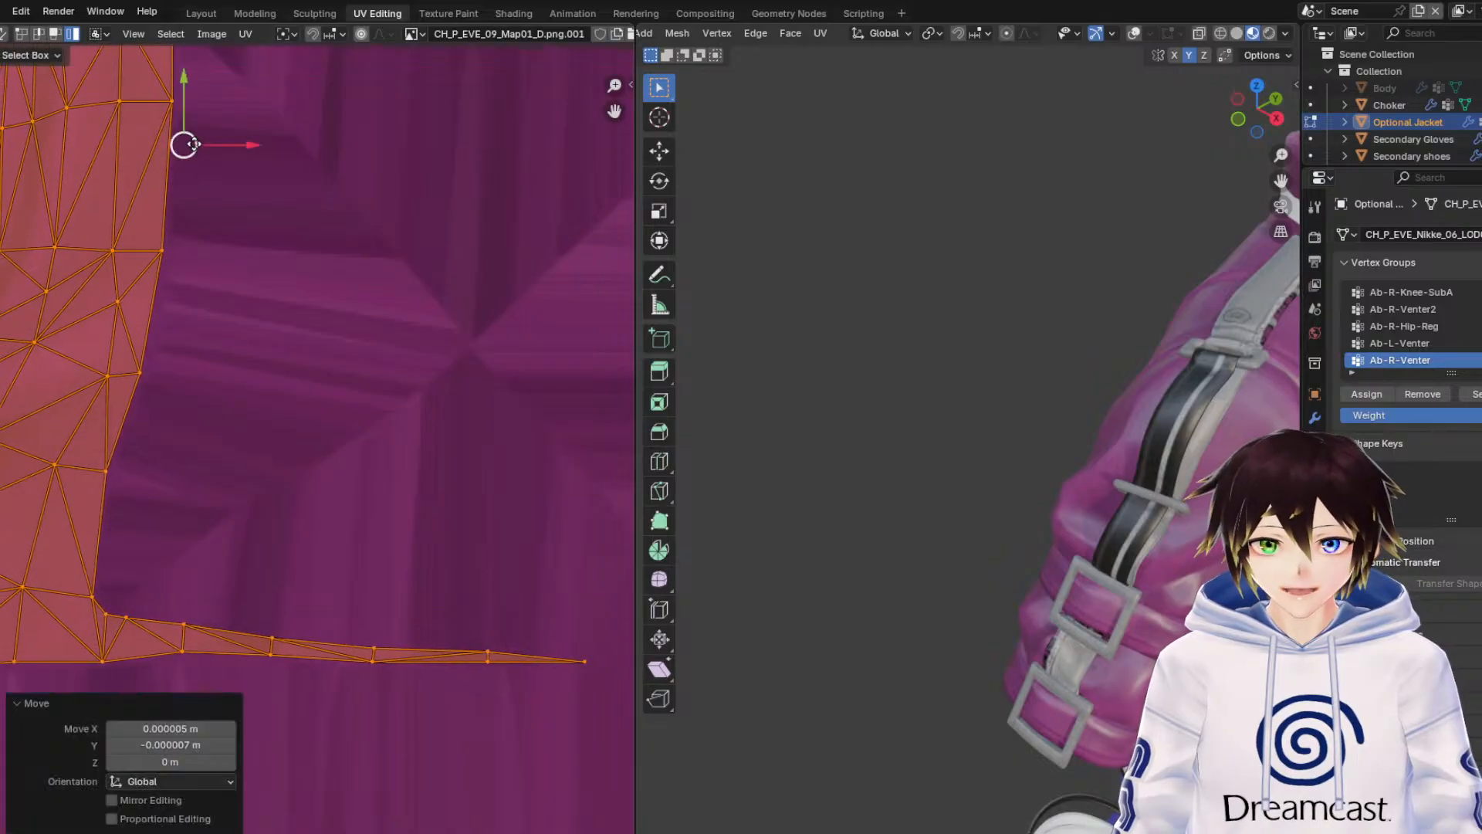
Move the mirrored panel island next to the square frame islands by 0.000013 m on X and -0.000008 m on Y.
middle_click_drag(959, 380, 960, 309)
scroll(961, 295, "down", 3)
scroll(961, 295, "up", 2)
scroll(965, 297, "down", 2)
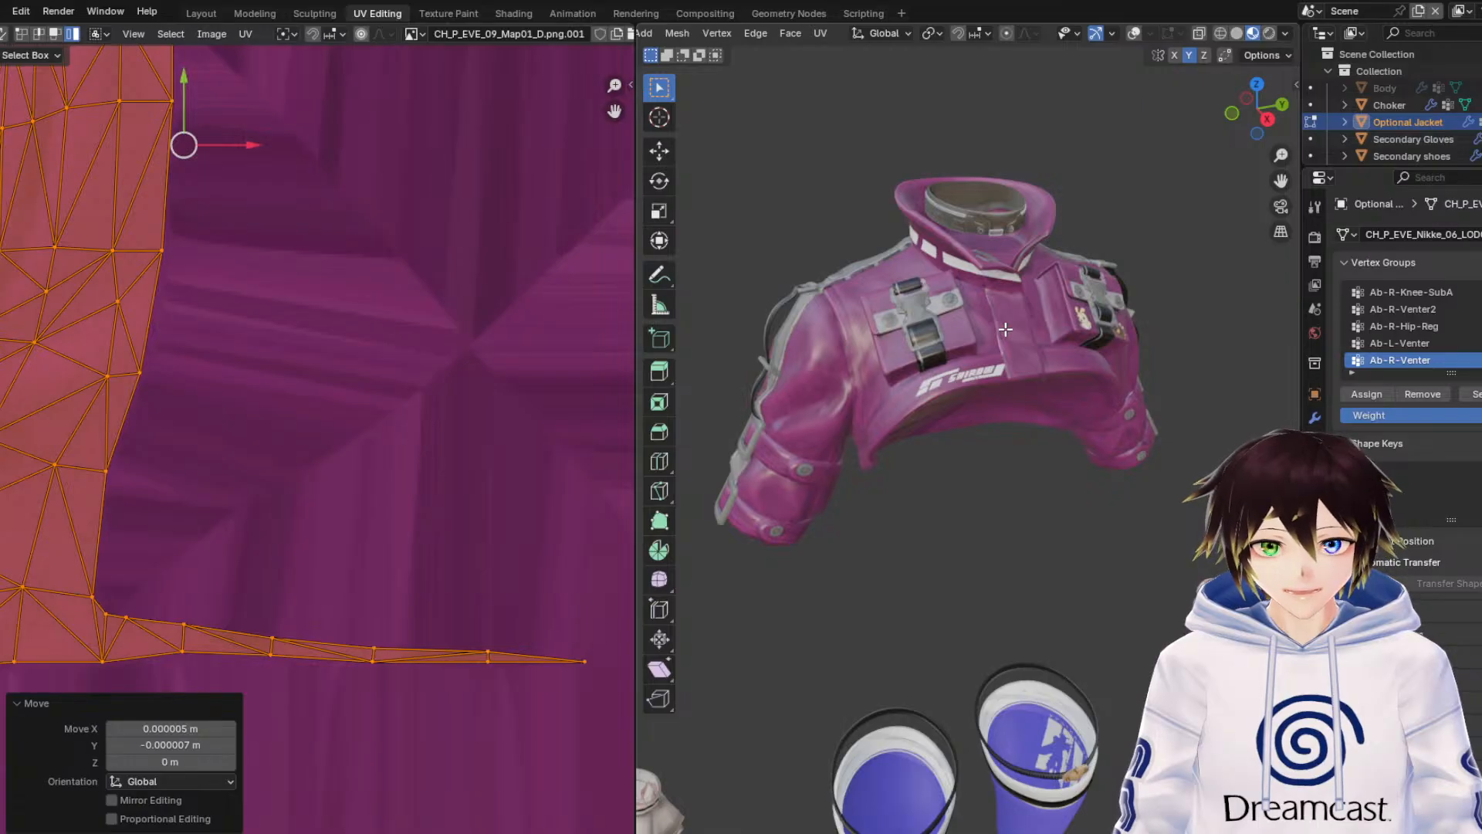
scroll(261, 390, "down", 5)
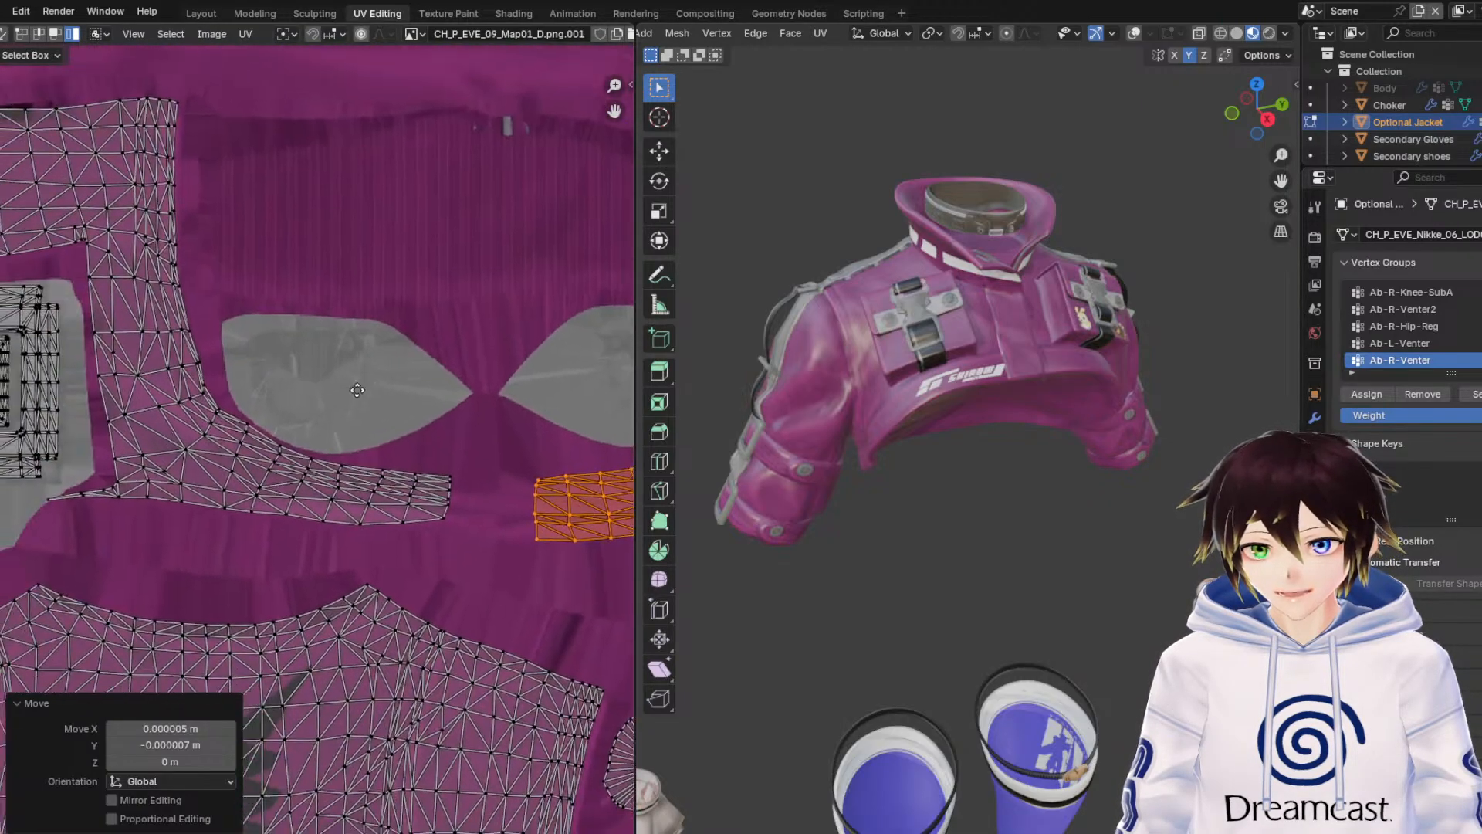
scroll(356, 390, "up", 2)
left_click(188, 411)
scroll(329, 408, "up", 2)
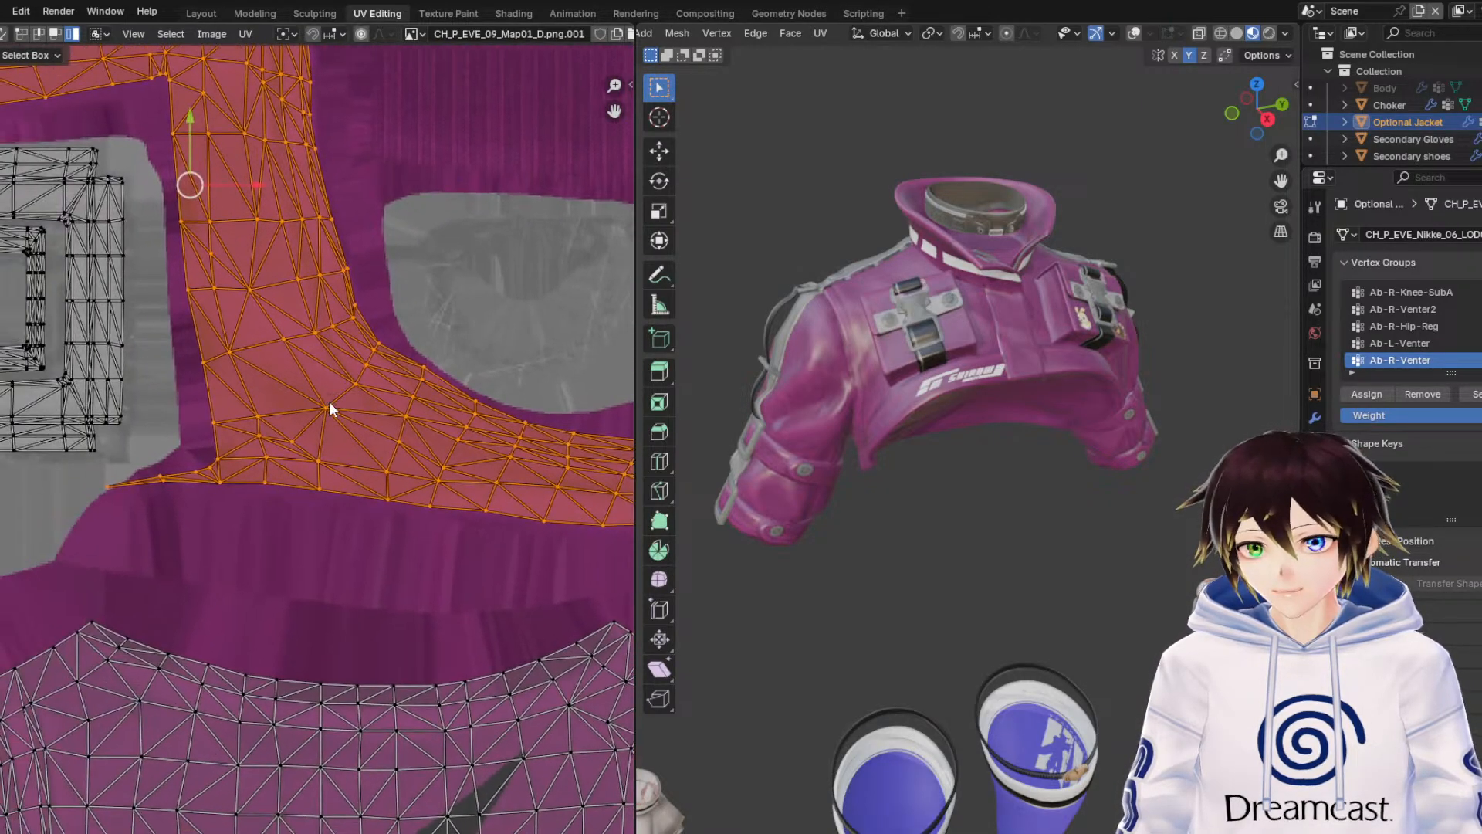
left_click_drag(201, 184, 220, 195)
middle_click_drag(139, 326, 460, 364)
scroll(460, 364, "up", 2)
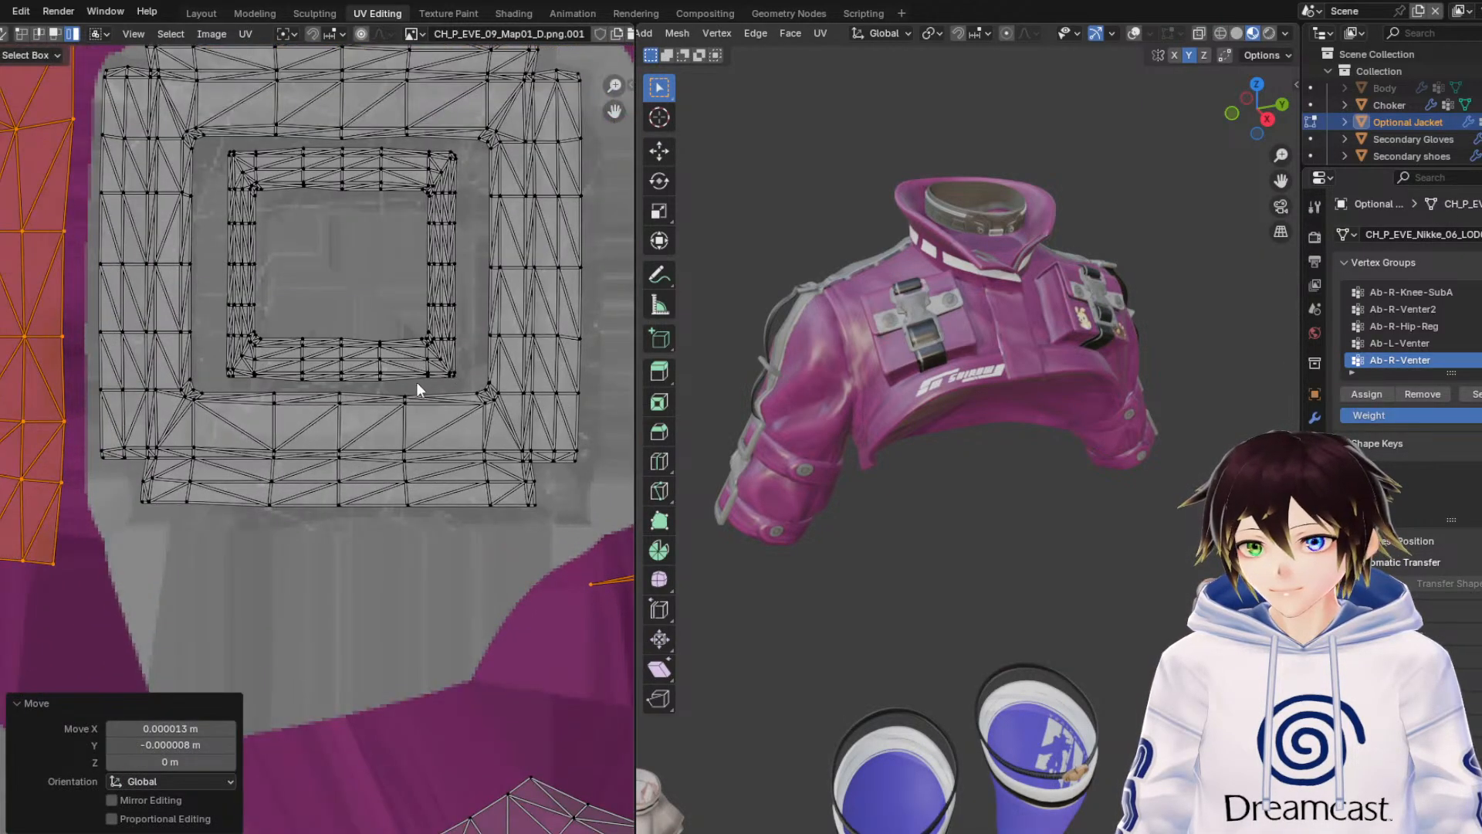
left_click(358, 546)
left_click_drag(593, 511, 130, 119)
middle_click_drag(367, 217, 324, 281)
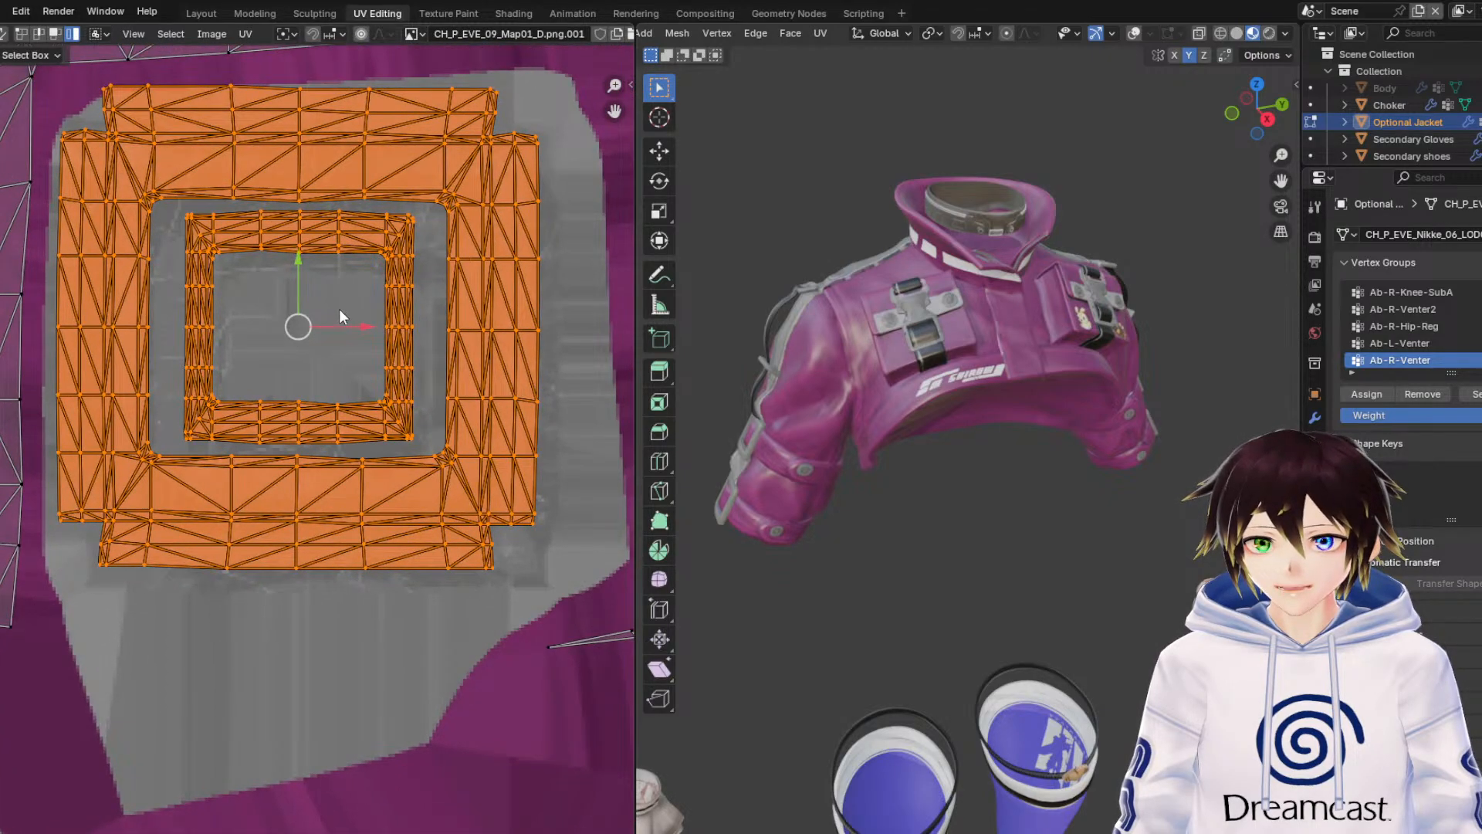
left_click(364, 593)
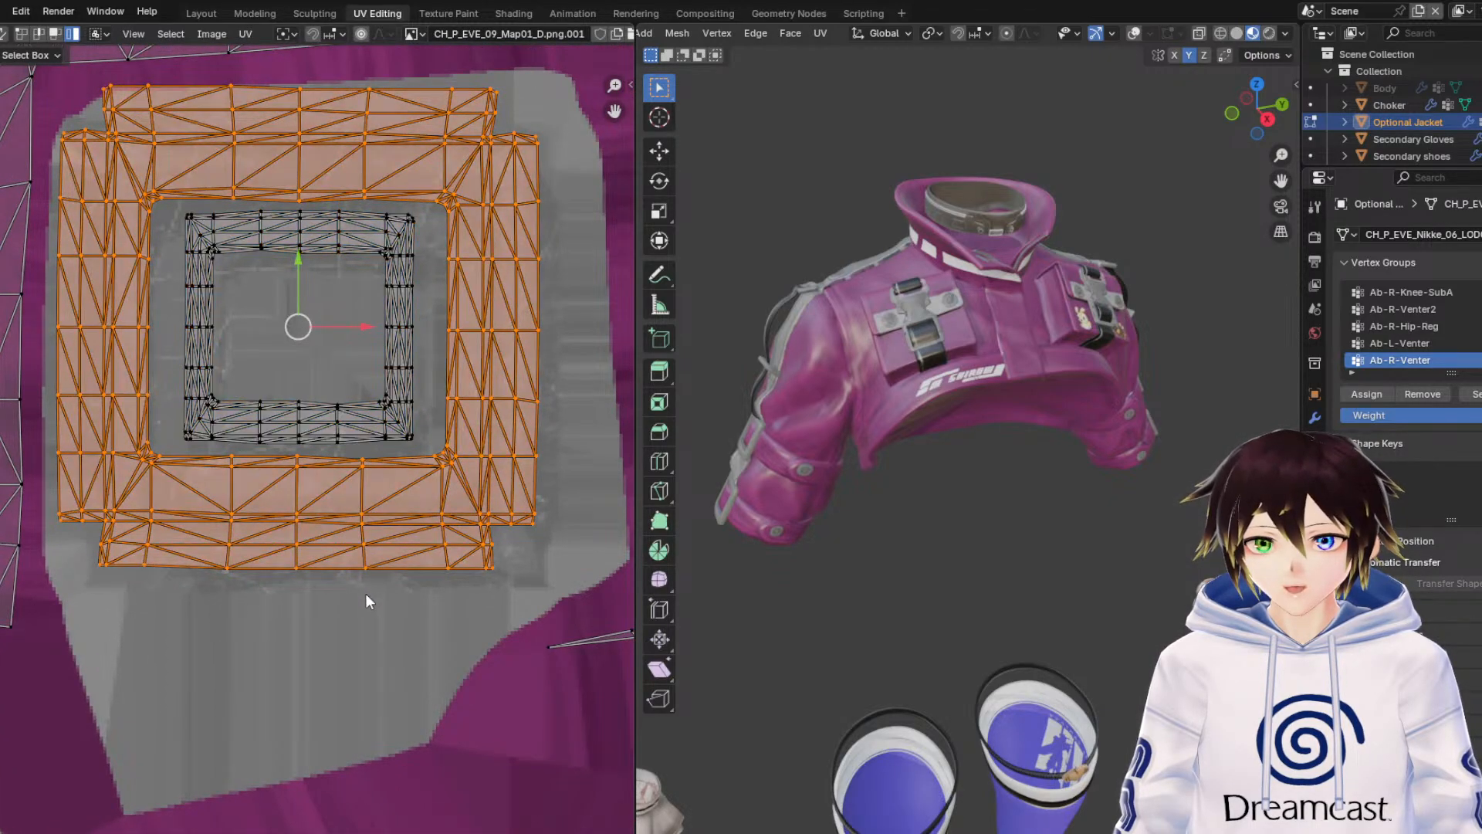
Select the narrow vertical strip islands at the texture's outer edge and shift them 0.000004 m along X.
scroll(297, 463, "down", 4)
scroll(160, 495, "up", 3)
middle_click_drag(164, 492, 234, 349)
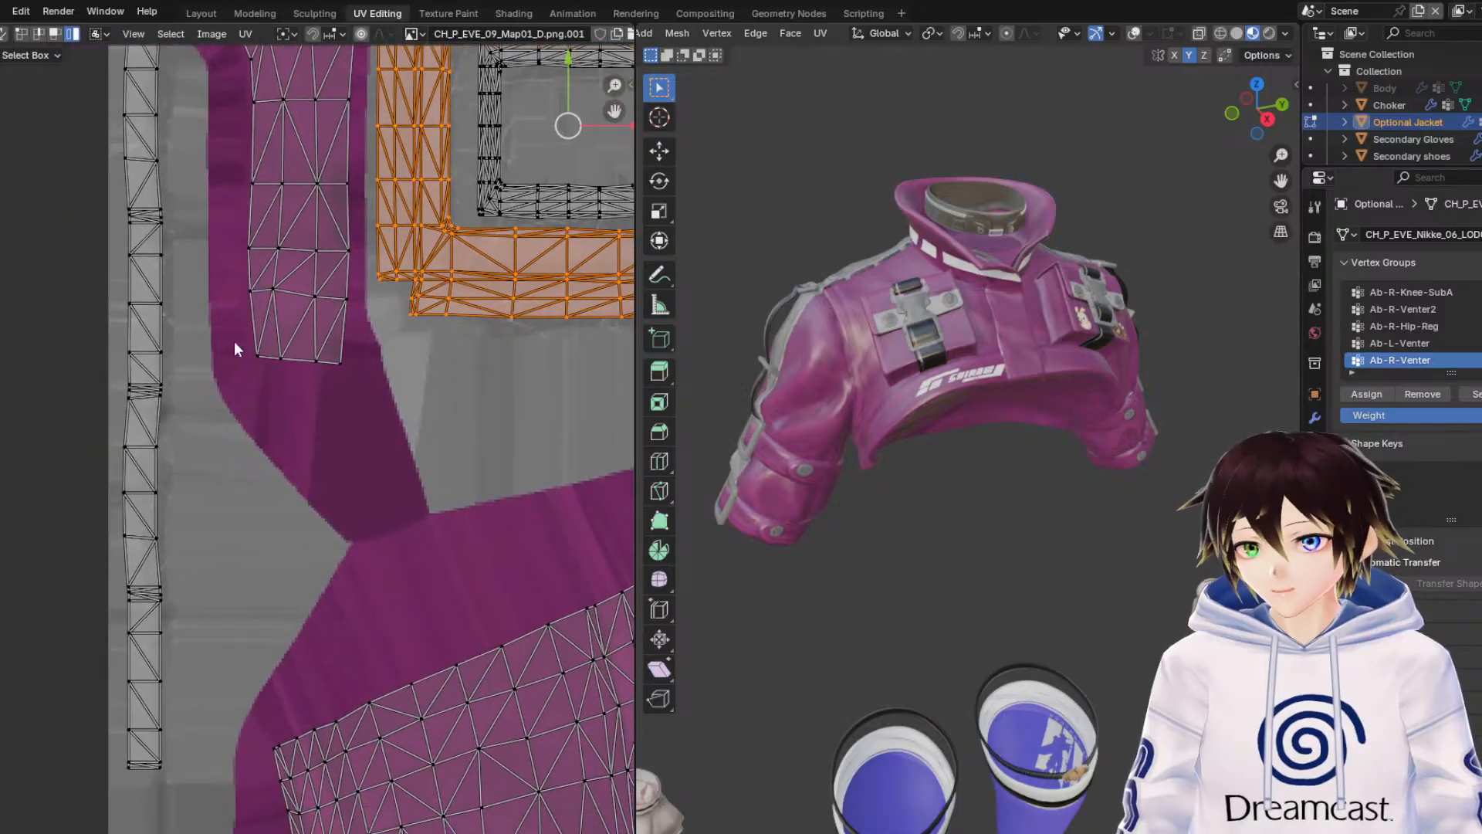
left_click(151, 452)
left_click_drag(142, 340, 150, 363)
key("ctrl+z")
left_click_drag(201, 465, 146, 363)
middle_click_drag(123, 320, 153, 448)
left_click_drag(222, 529, 238, 526)
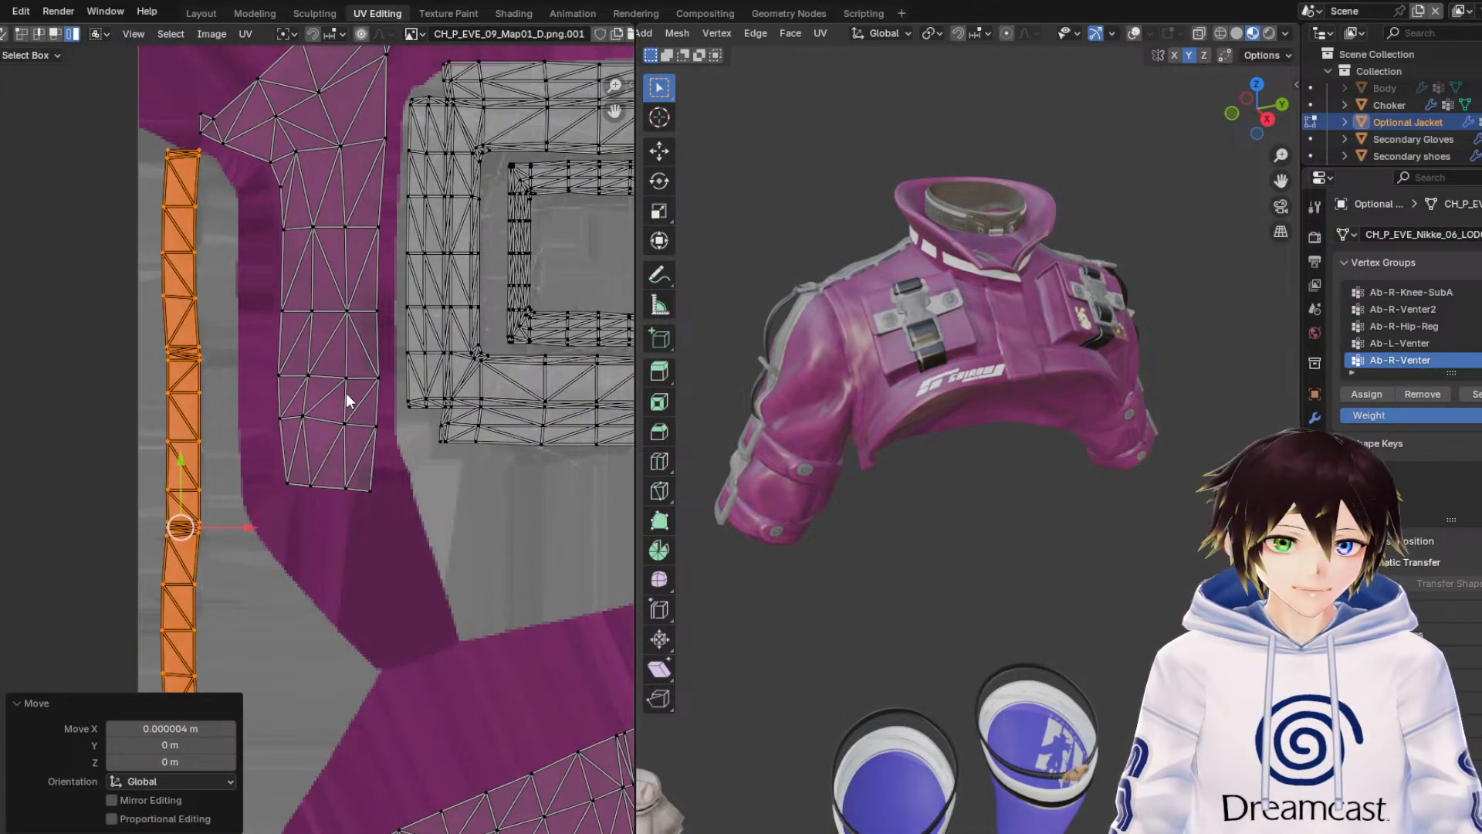
Select the outer and inner square frame islands together and move them by -0.000002 m along Y.
scroll(383, 360, "up", 2)
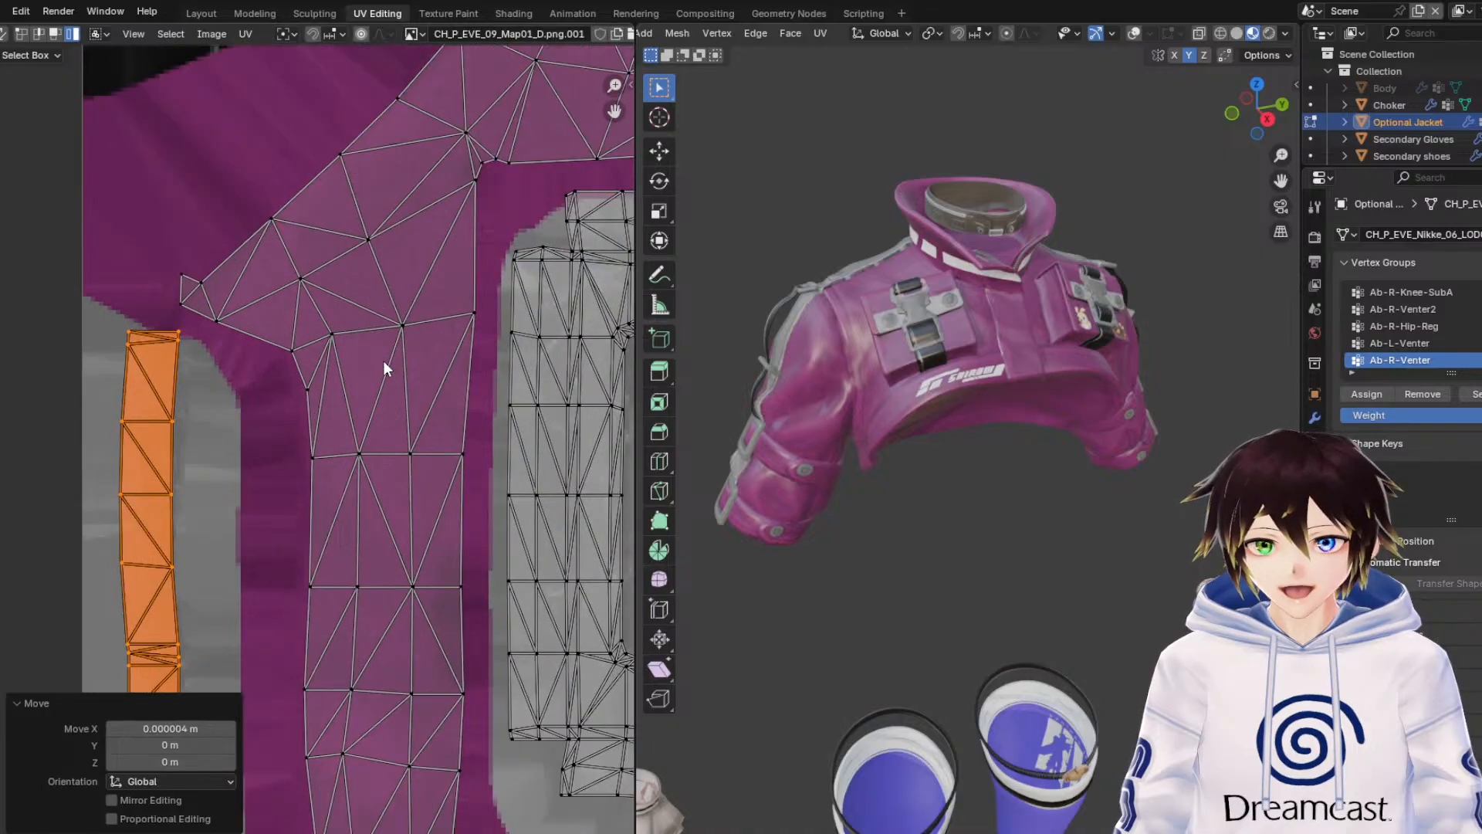
middle_click_drag(383, 360, 221, 651)
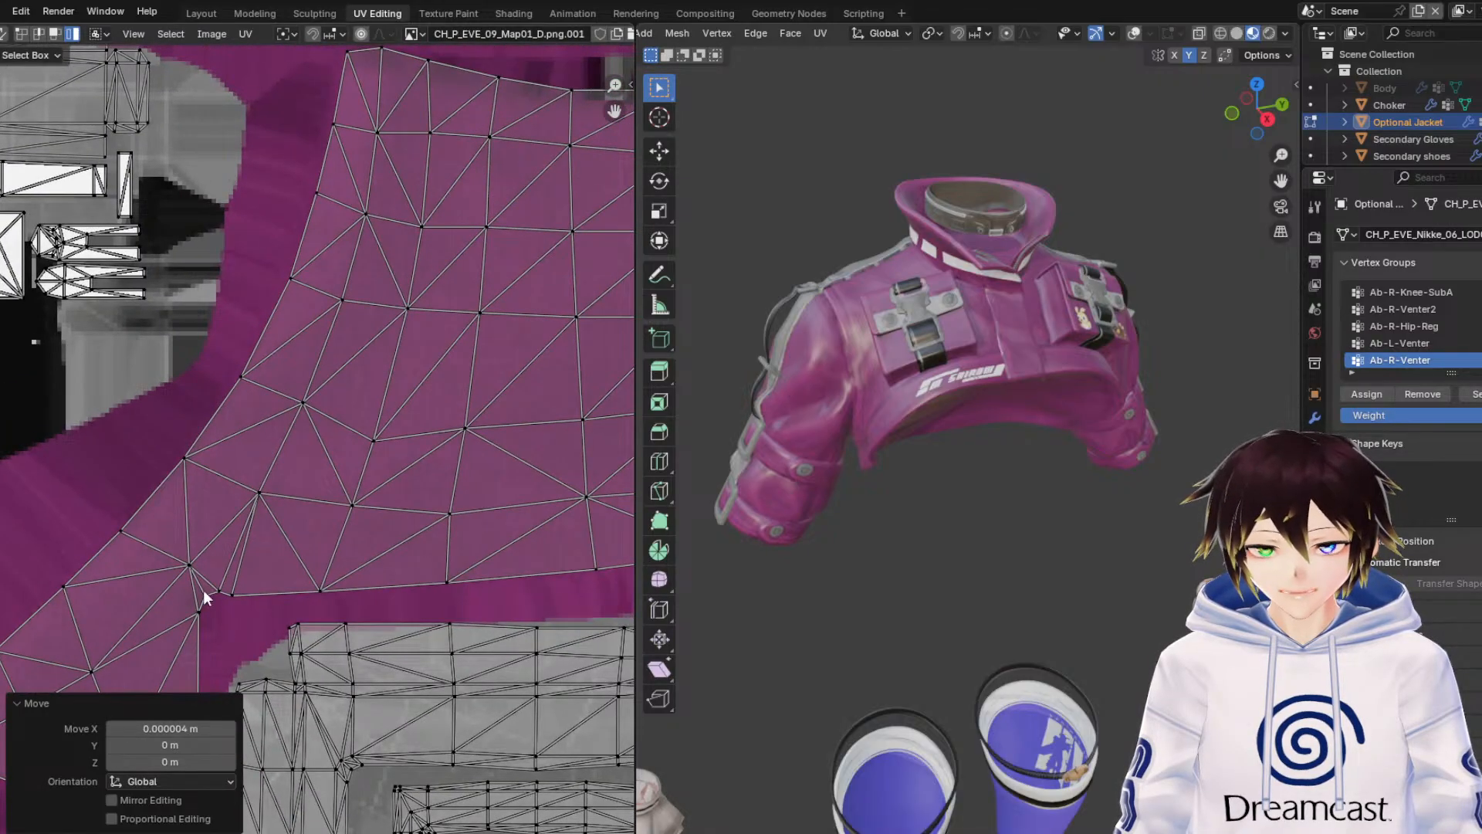
middle_click_drag(202, 590, 601, 198)
scroll(371, 390, "down", 2)
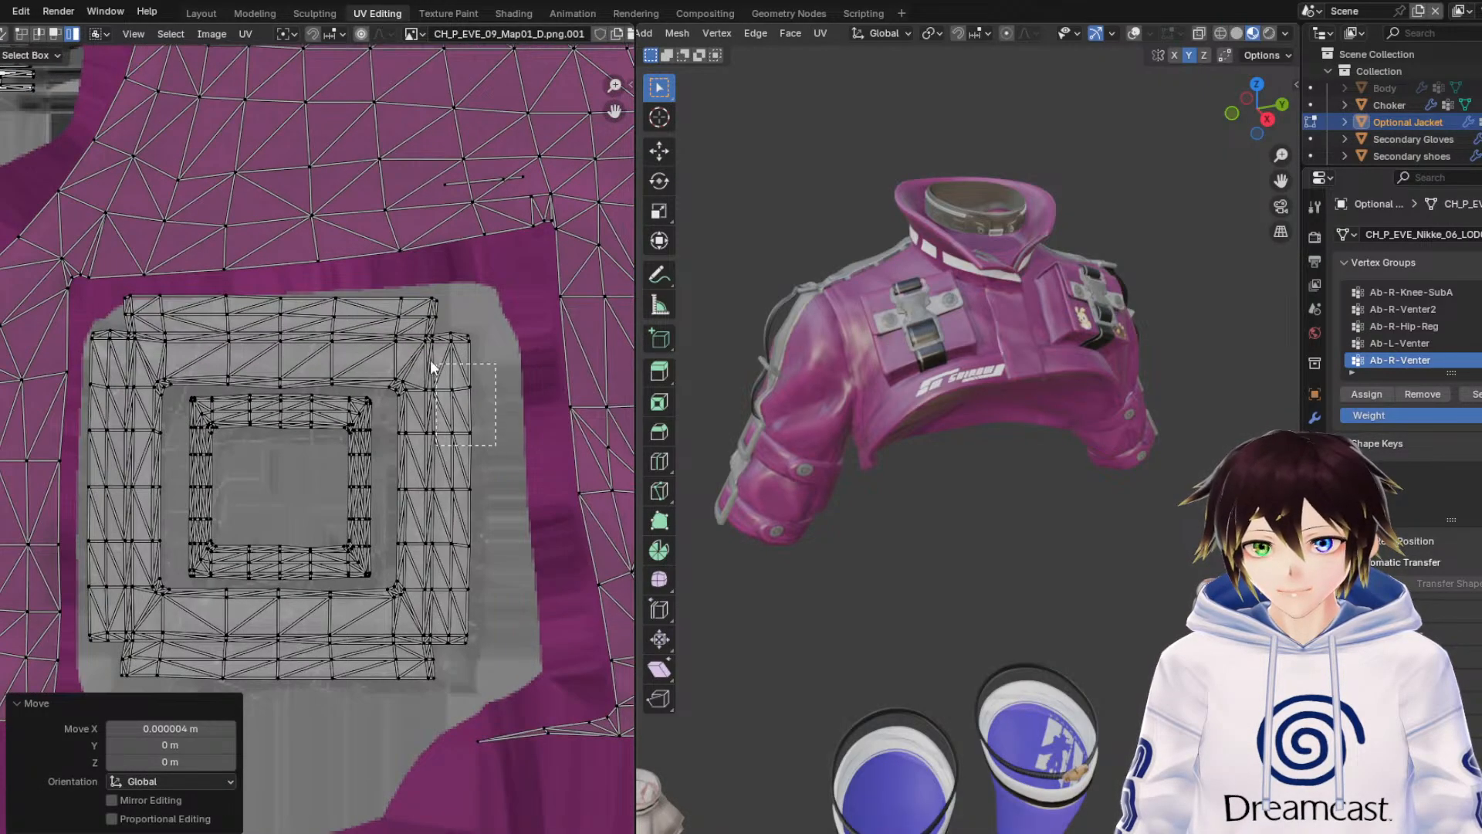
key("l")
scroll(295, 444, "up", 3)
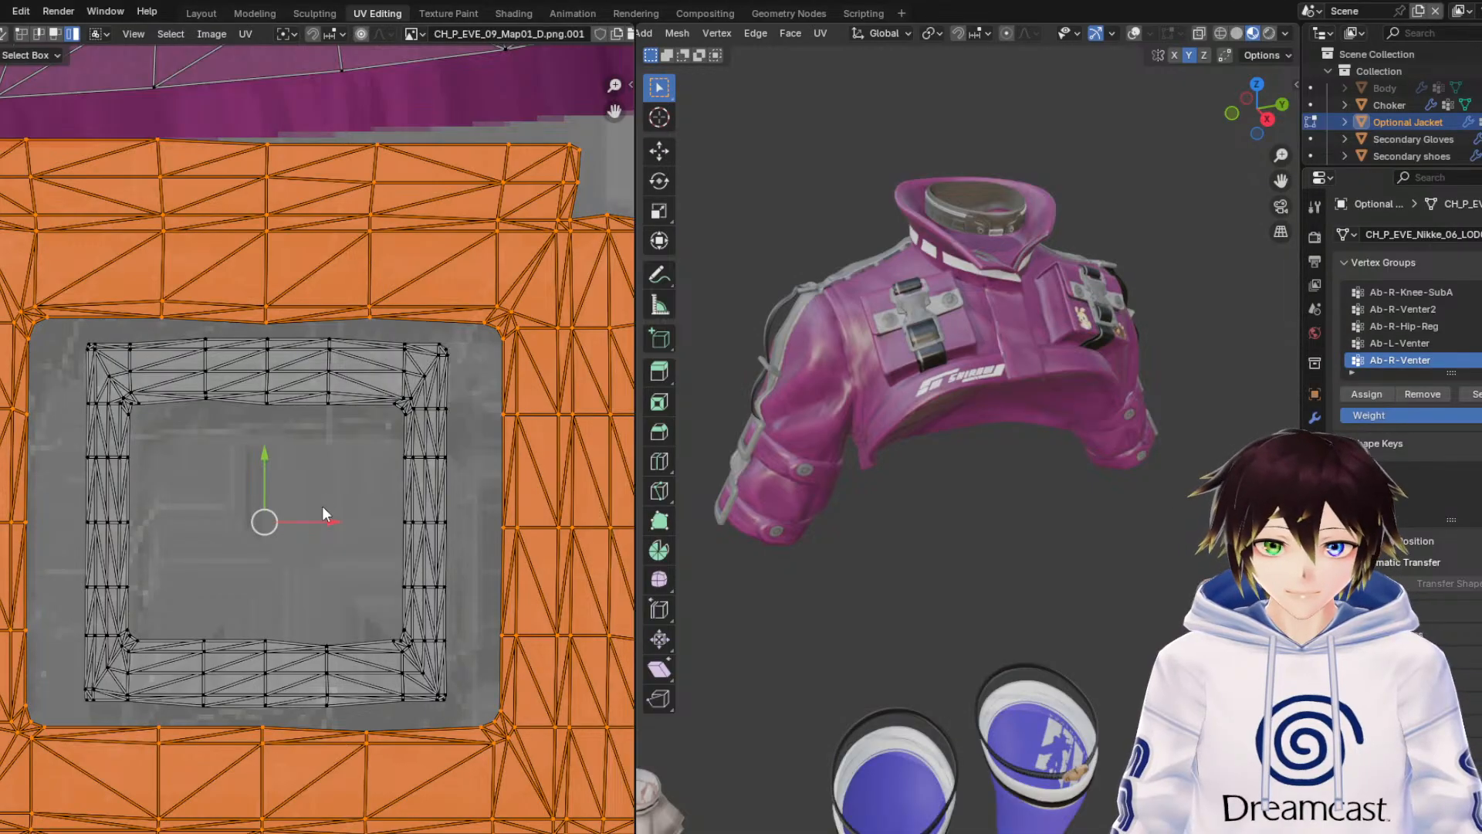
left_click_drag(488, 379, 362, 466)
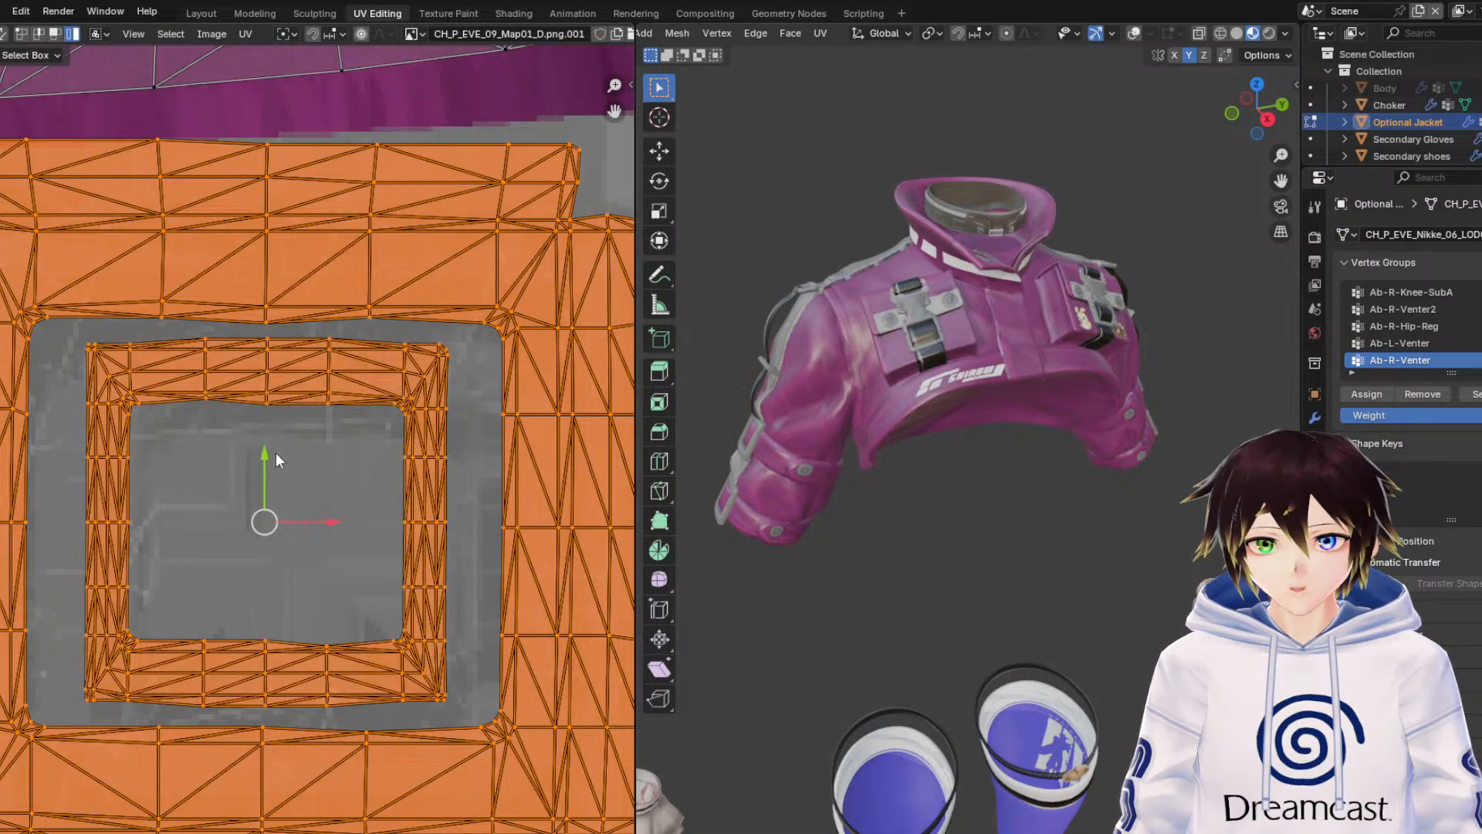
key("g")
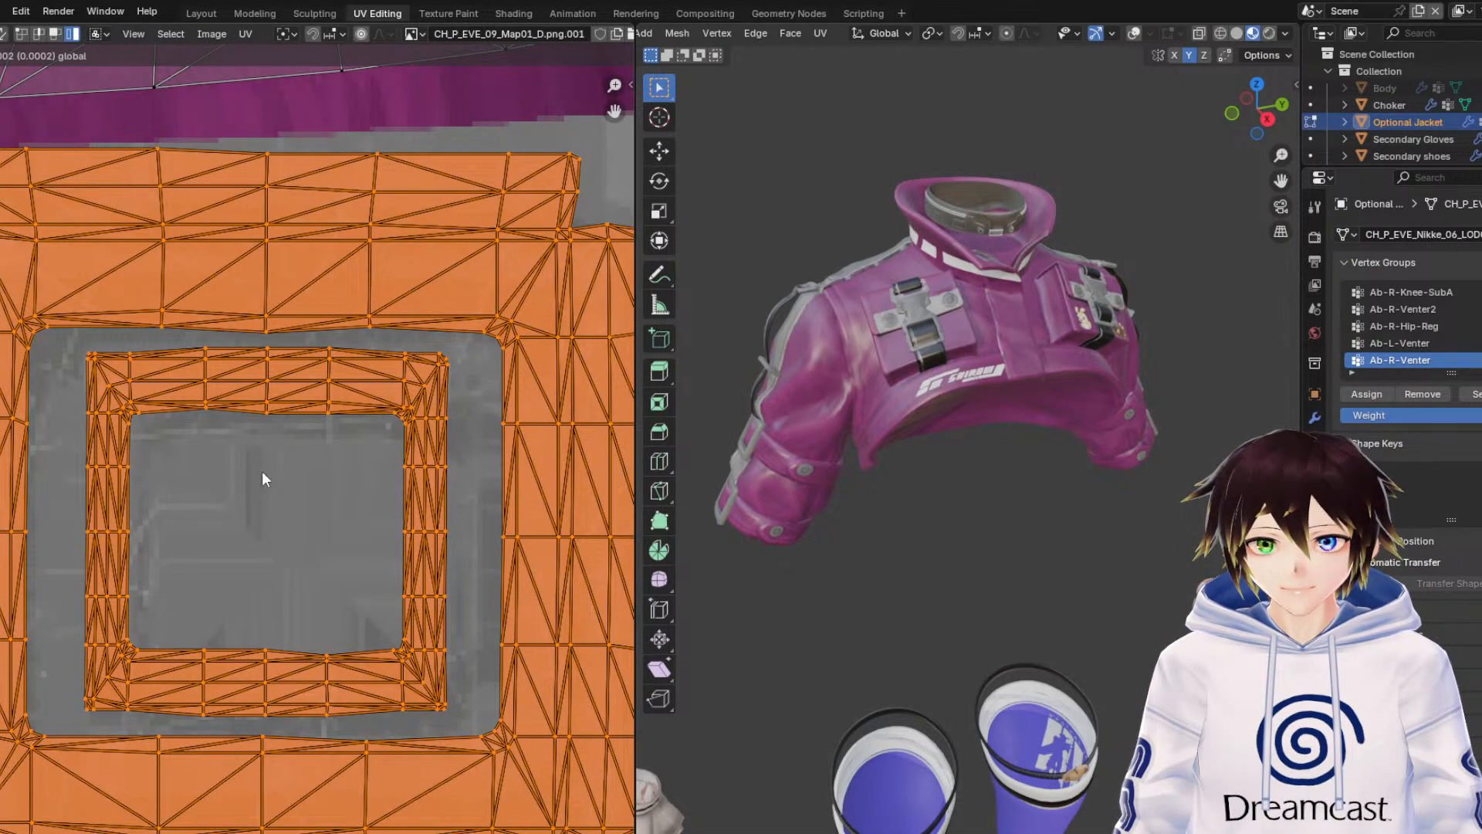
left_click(262, 480)
middle_click_drag(433, 354, 558, 343)
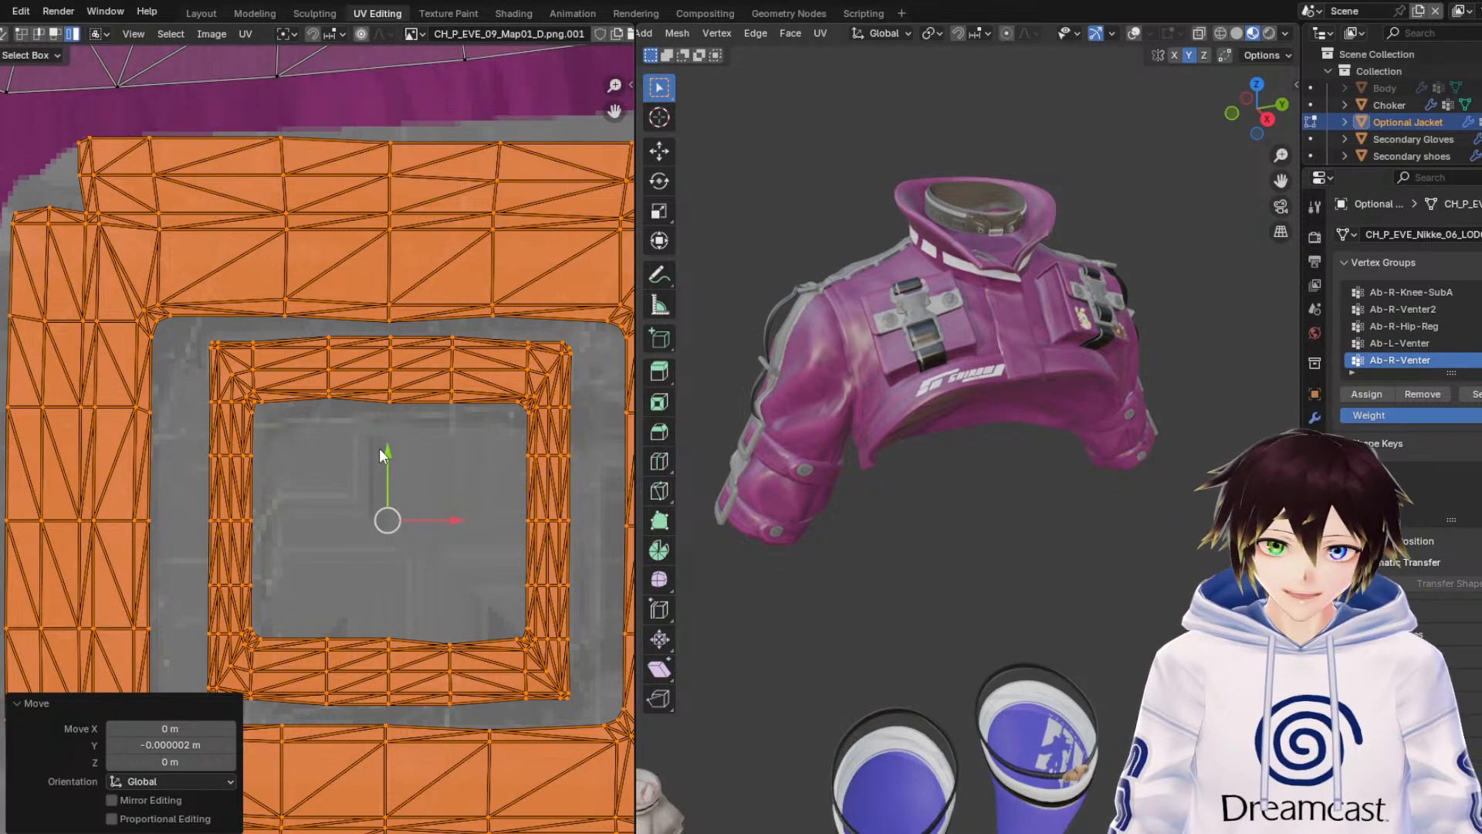
Scale the square frame islands uniformly to 0.980, then leave only the inner frame selected and check the jacket's chest pocket.
key("r")
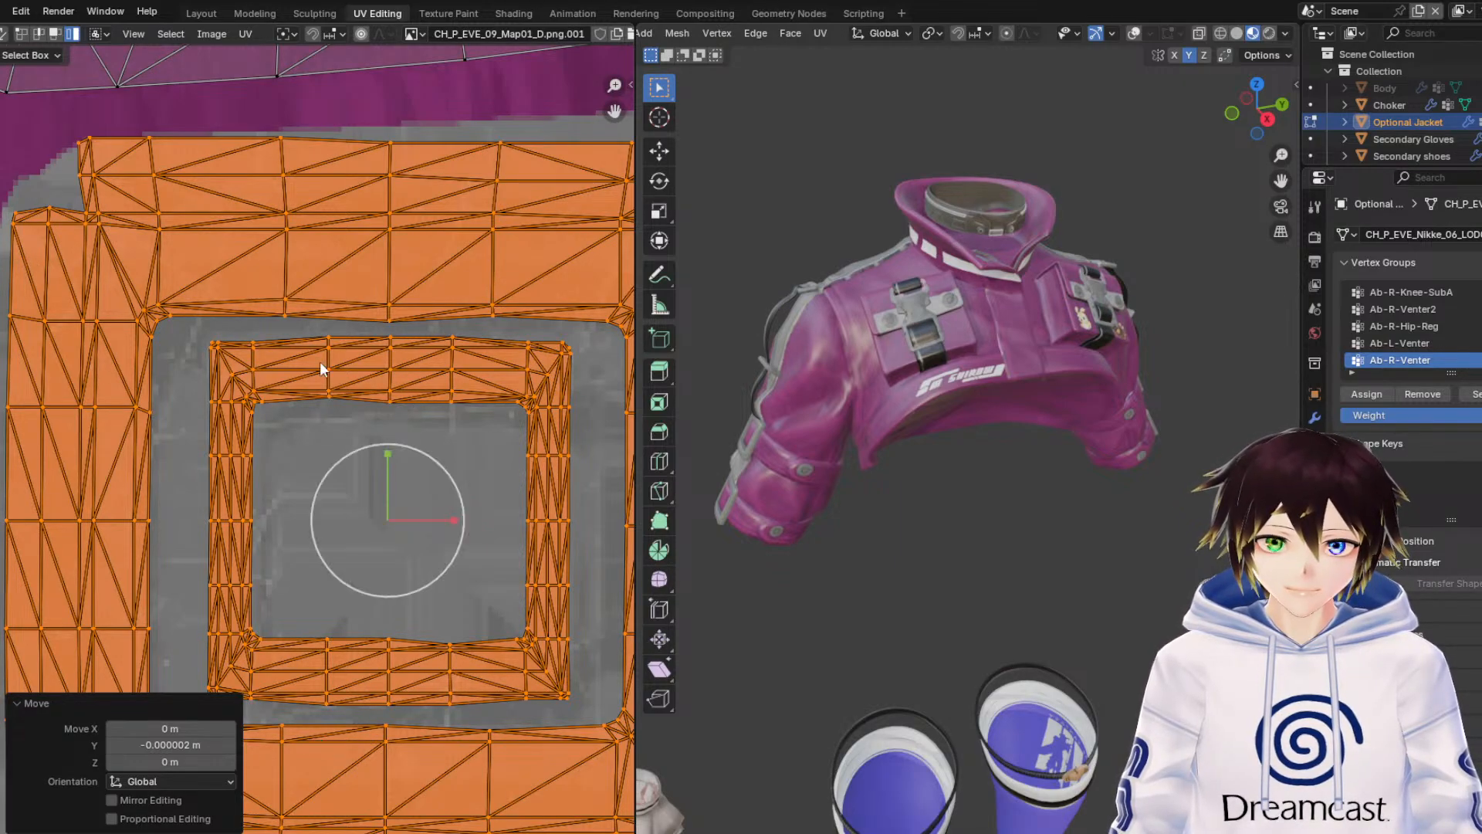
left_click(409, 462)
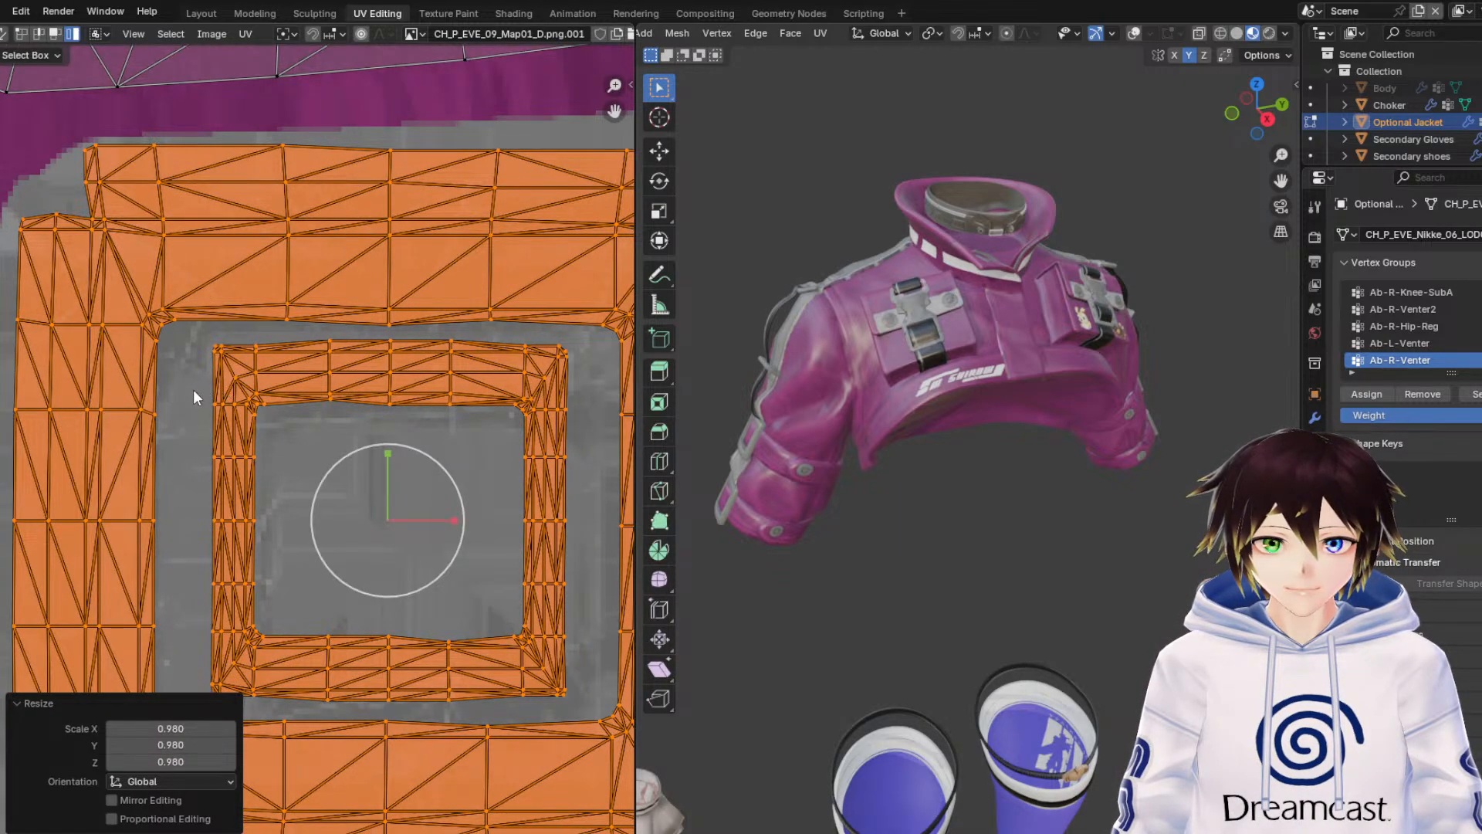
left_click(193, 391)
scroll(188, 393, "down", 1)
scroll(186, 392, "down", 3)
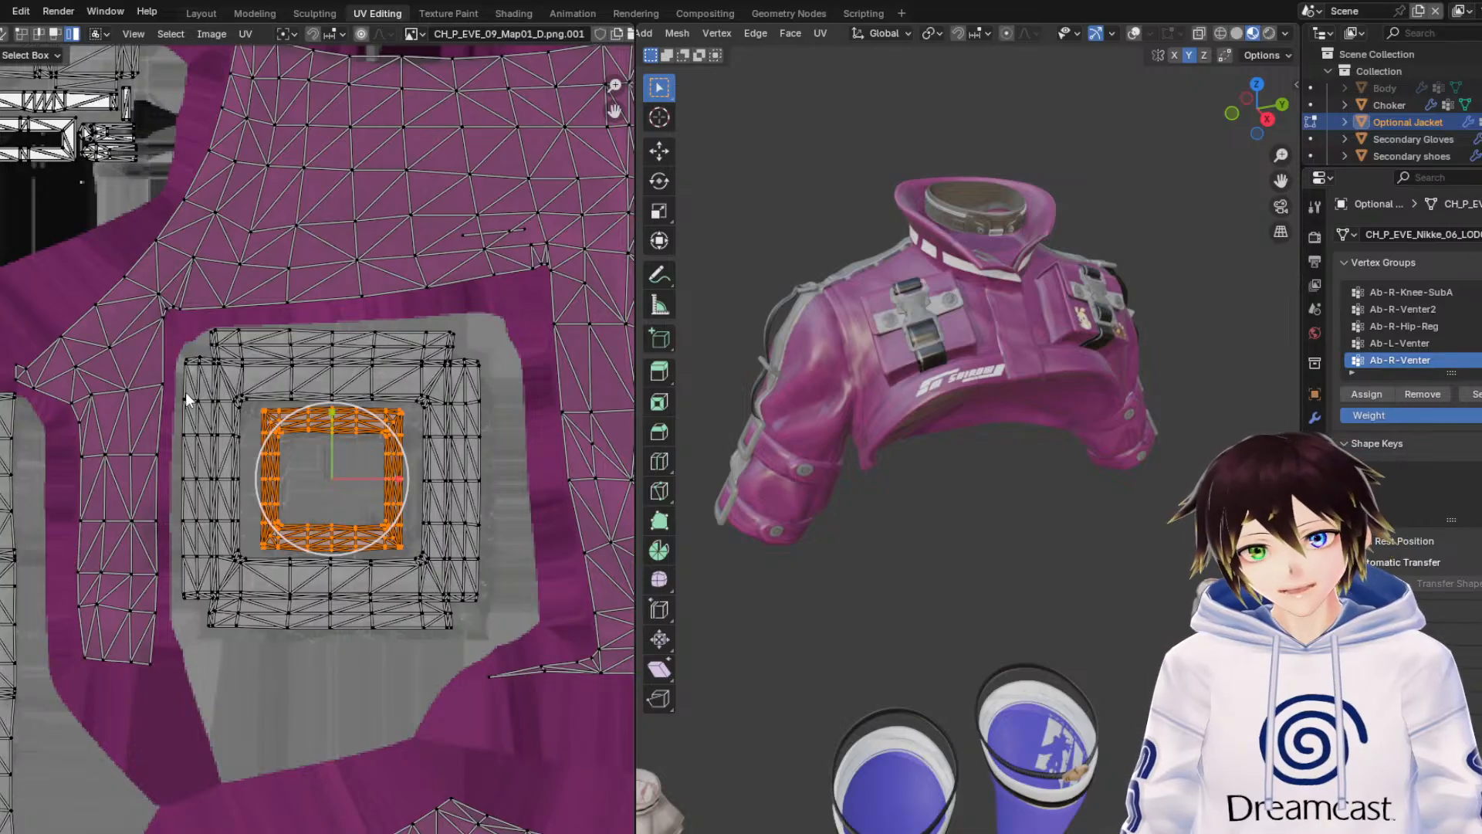
middle_click_drag(928, 137, 956, 224)
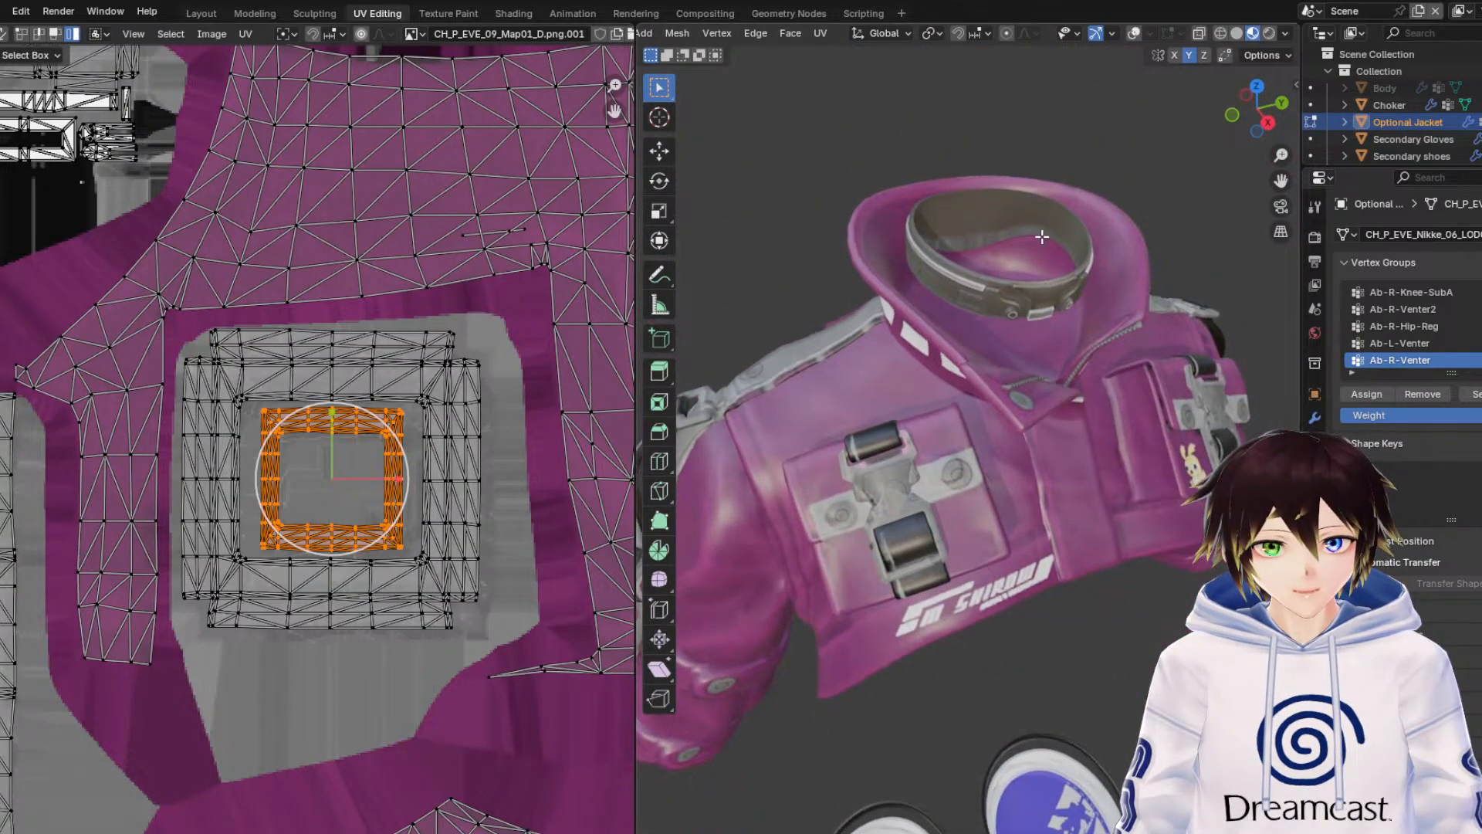
mouse_move(1282, 157)
left_mouse_down()
mouse_move(1282, 130)
mouse_move(1282, 177)
left_mouse_up()
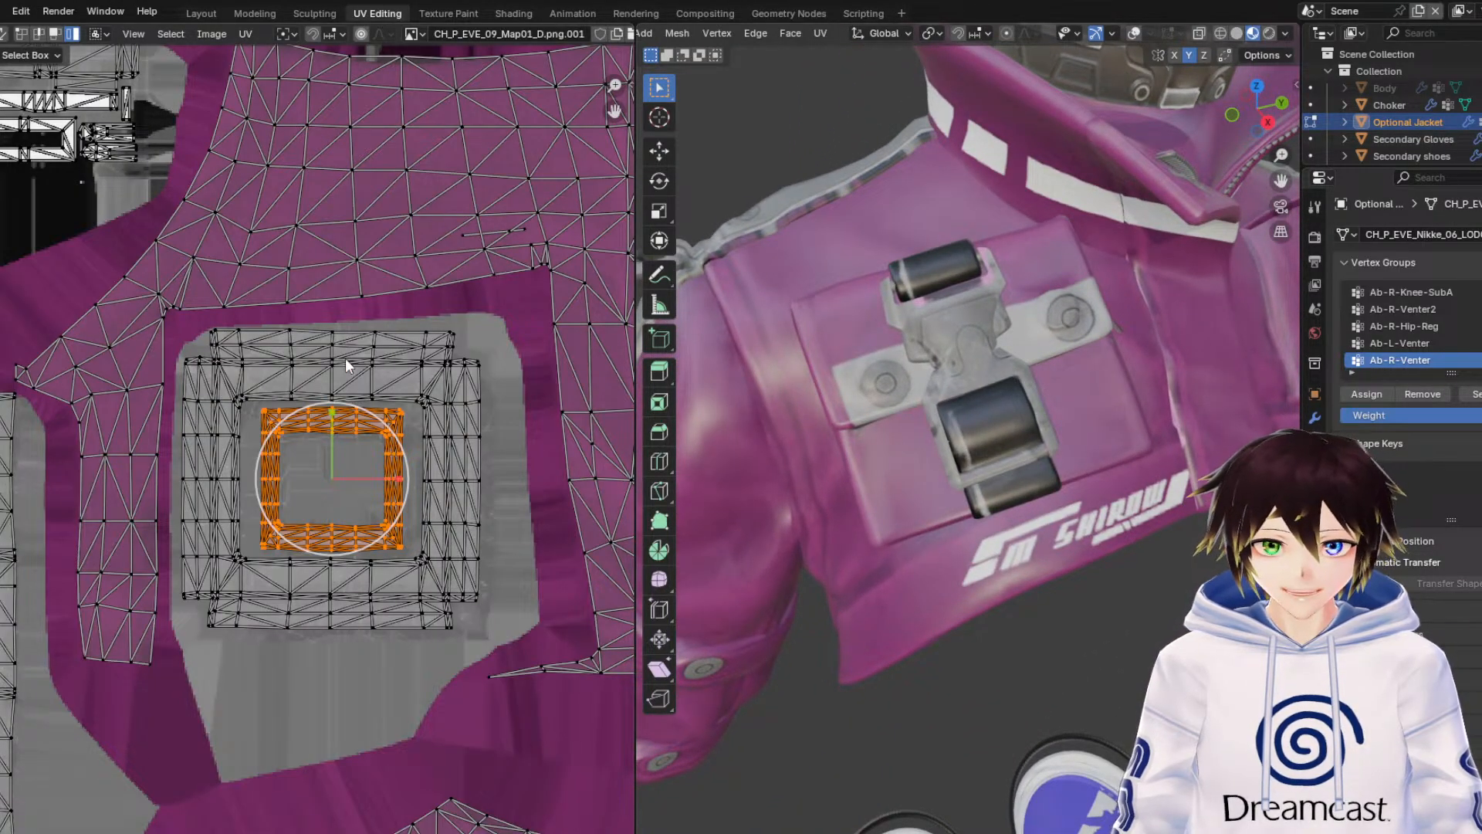
Select the large back panel island carrying the dragon emblem and move it by -0.000007 m along Y.
scroll(397, 498, "down", 4)
middle_click_drag(397, 498, 290, 190)
scroll(290, 190, "up", 2)
left_click(233, 456)
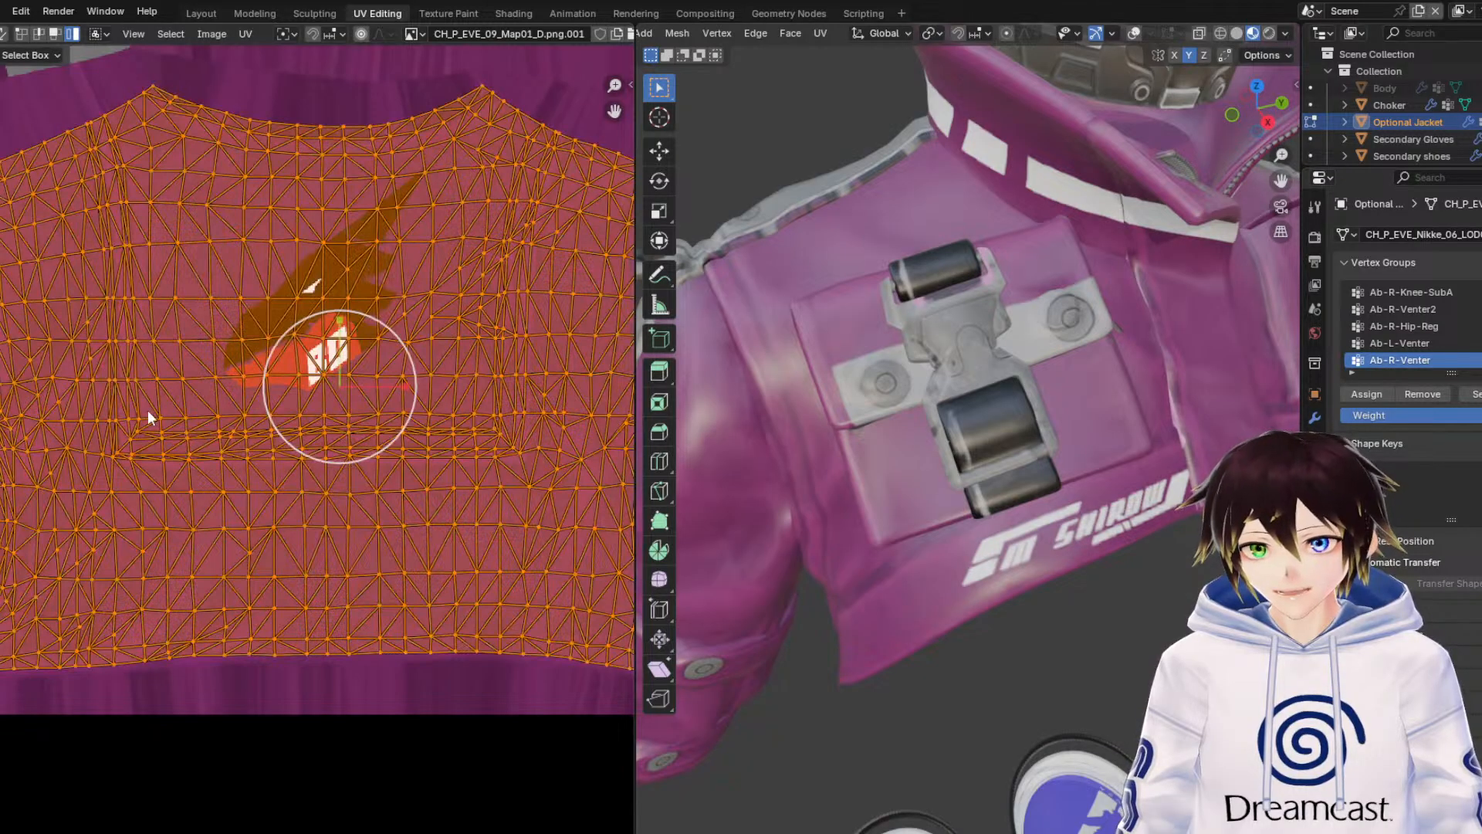
middle_click_drag(146, 410, 406, 325)
scroll(399, 291, "up", 2)
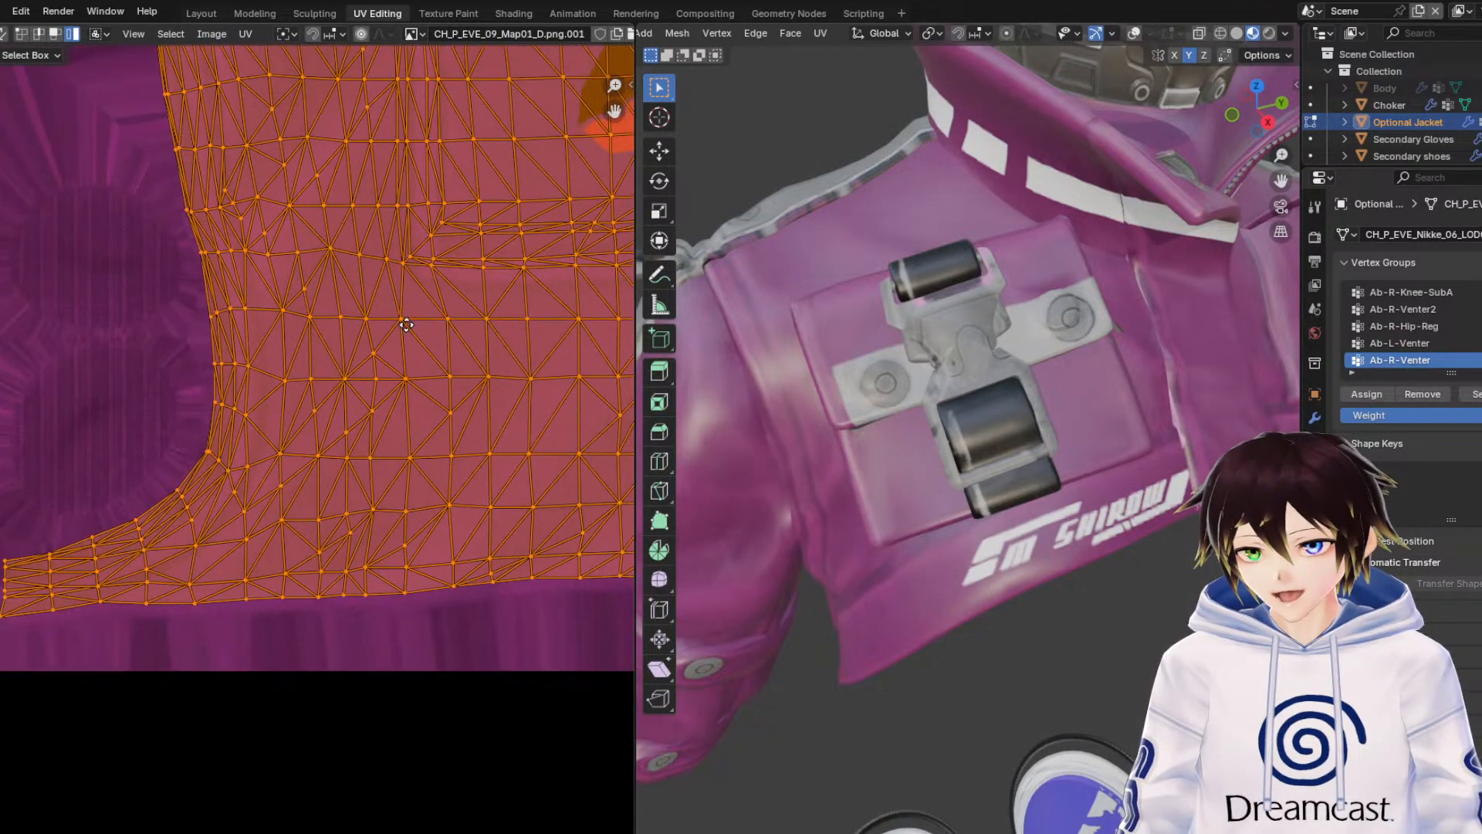
middle_click_drag(475, 245, 215, 262)
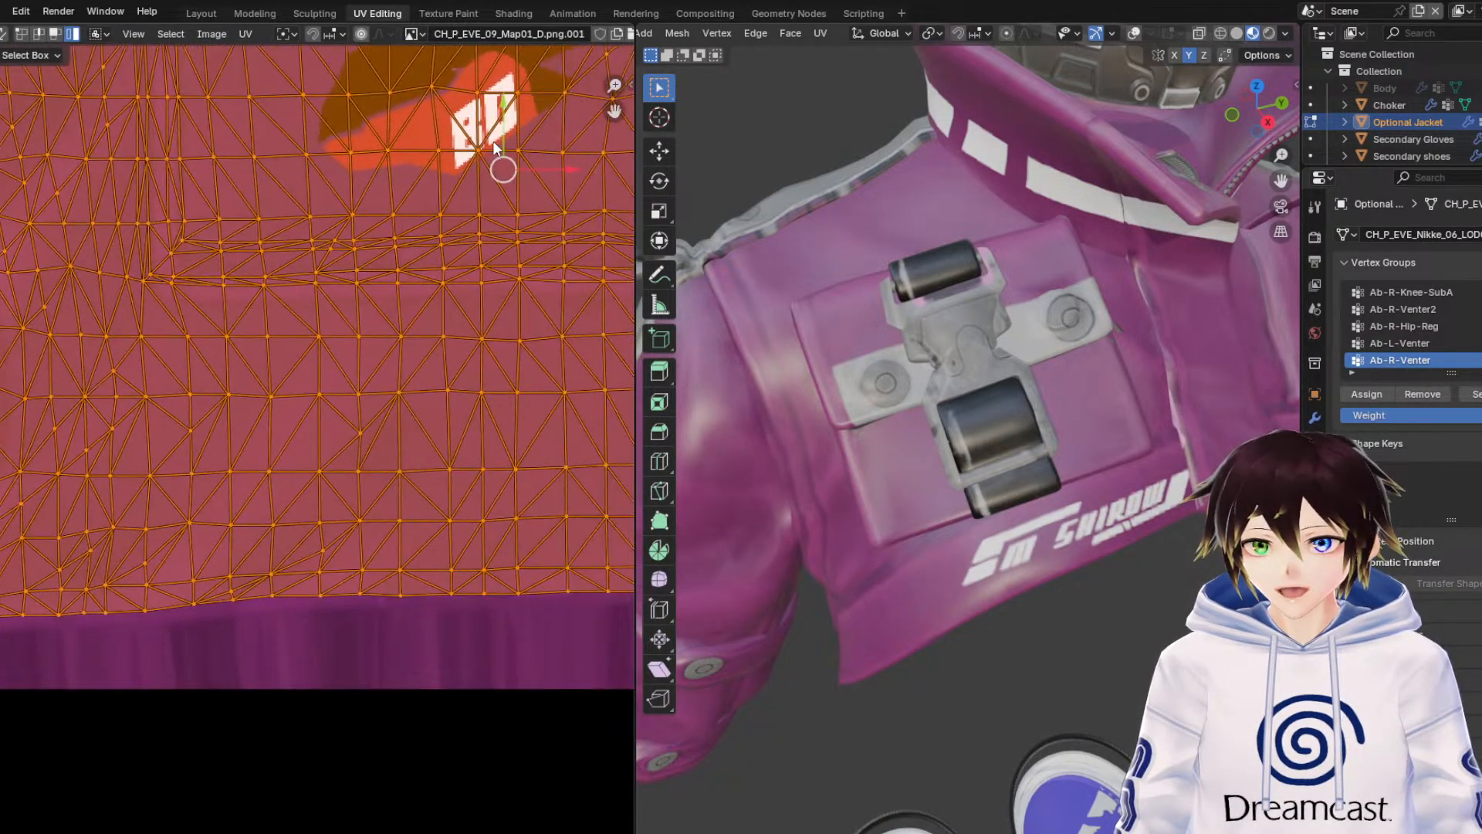
left_click_drag(506, 129, 511, 140)
middle_click_drag(289, 224, 466, 540)
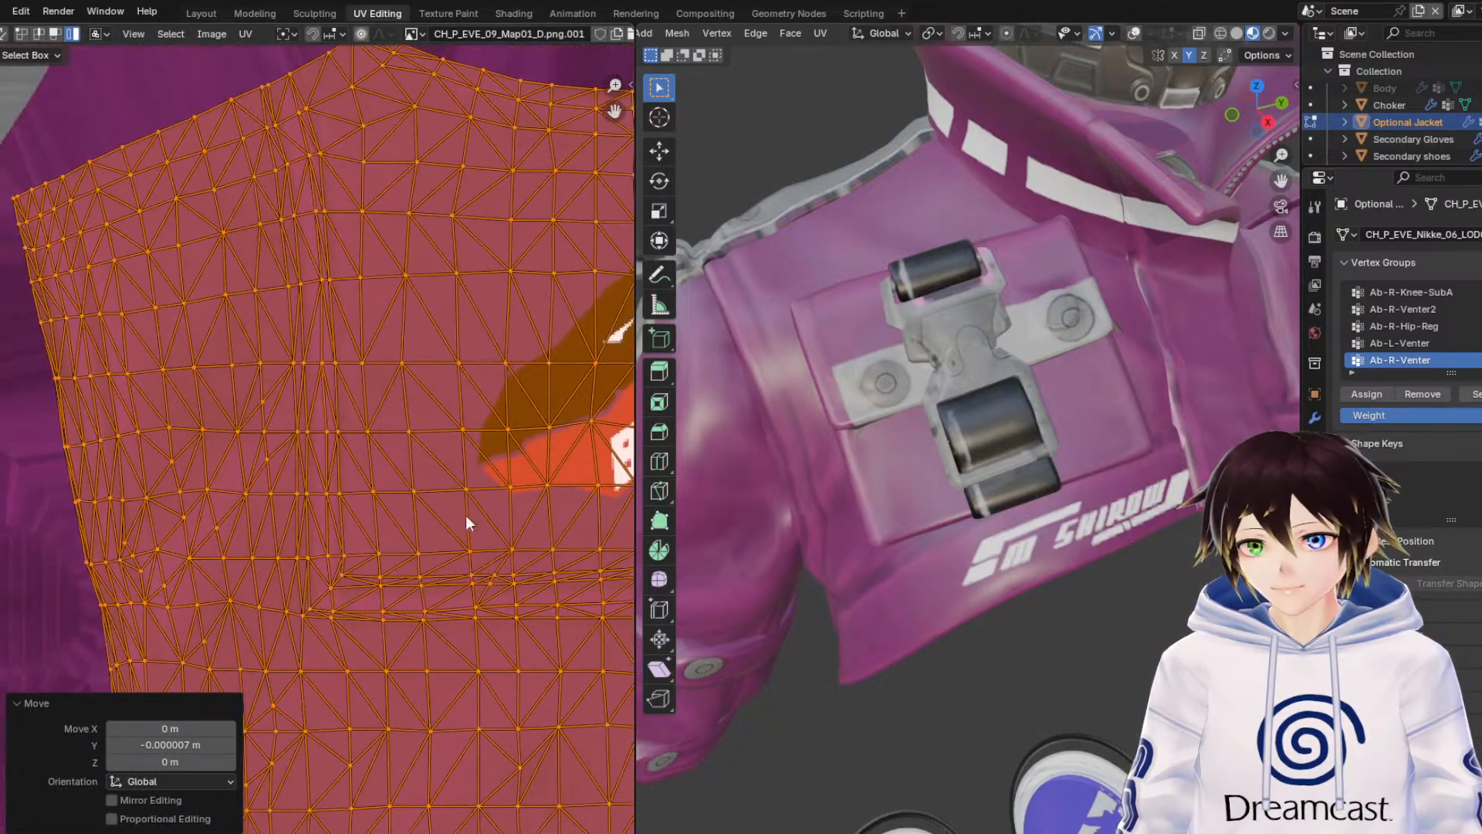
middle_click_drag(388, 328, 174, 464)
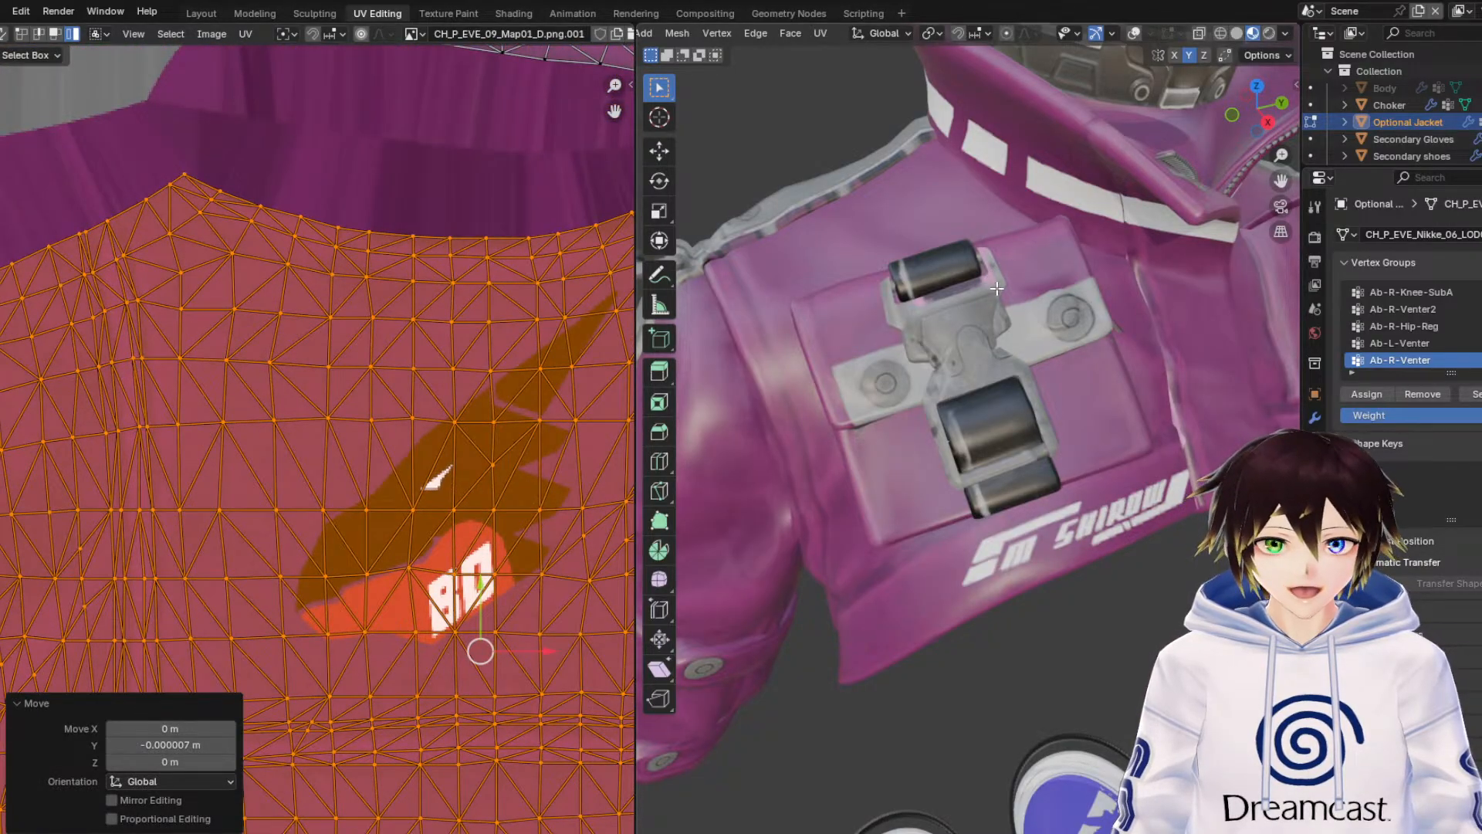
Examine the emblem and seam placement on the jacket's back against the back panel's UV layout.
middle_click_drag(884, 280, 1171, 267)
scroll(922, 284, "down", 7)
scroll(1171, 267, "up", 7)
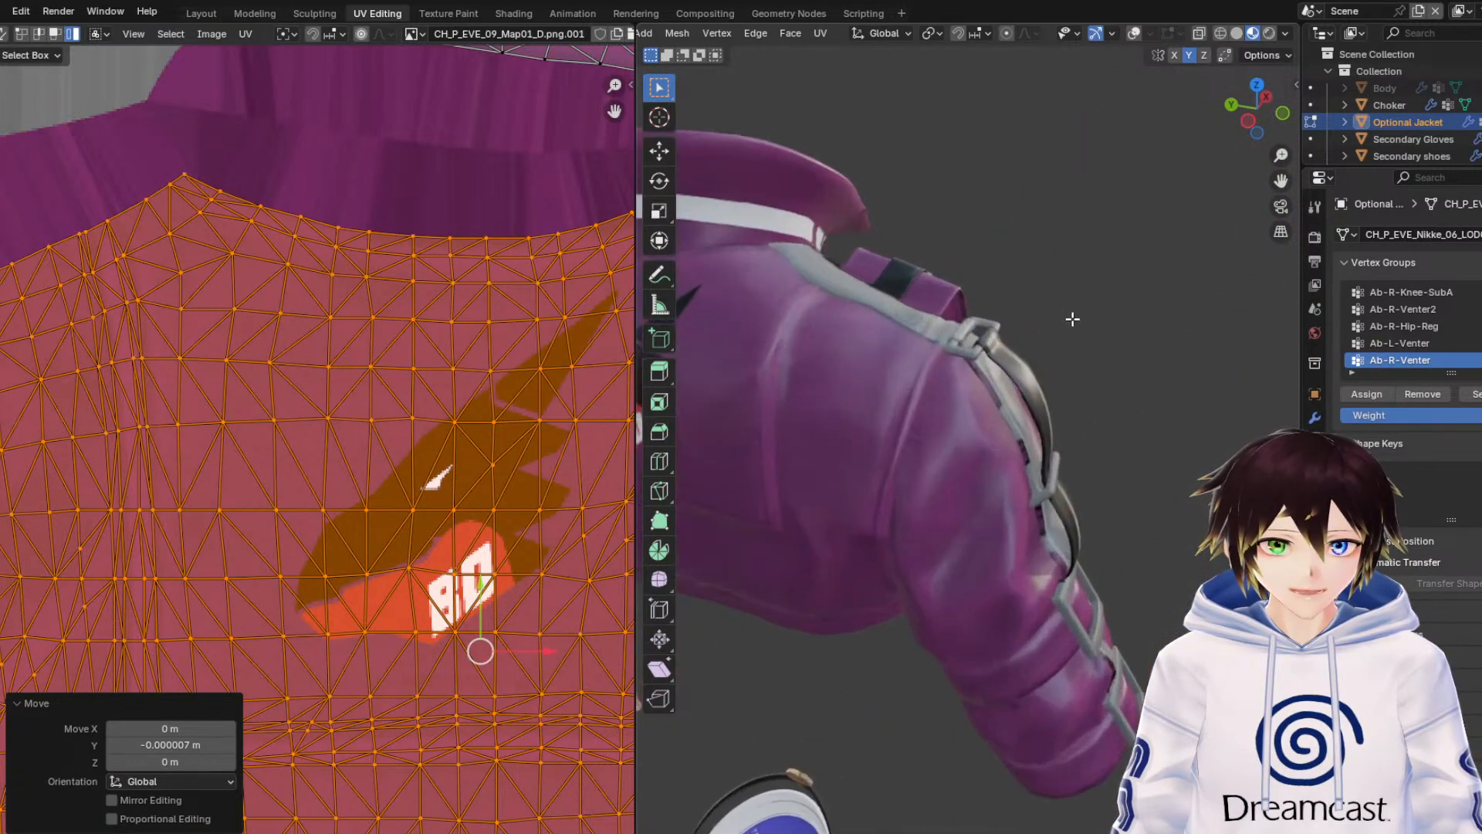
middle_click_drag(845, 359, 975, 334)
scroll(1001, 334, "up", 6)
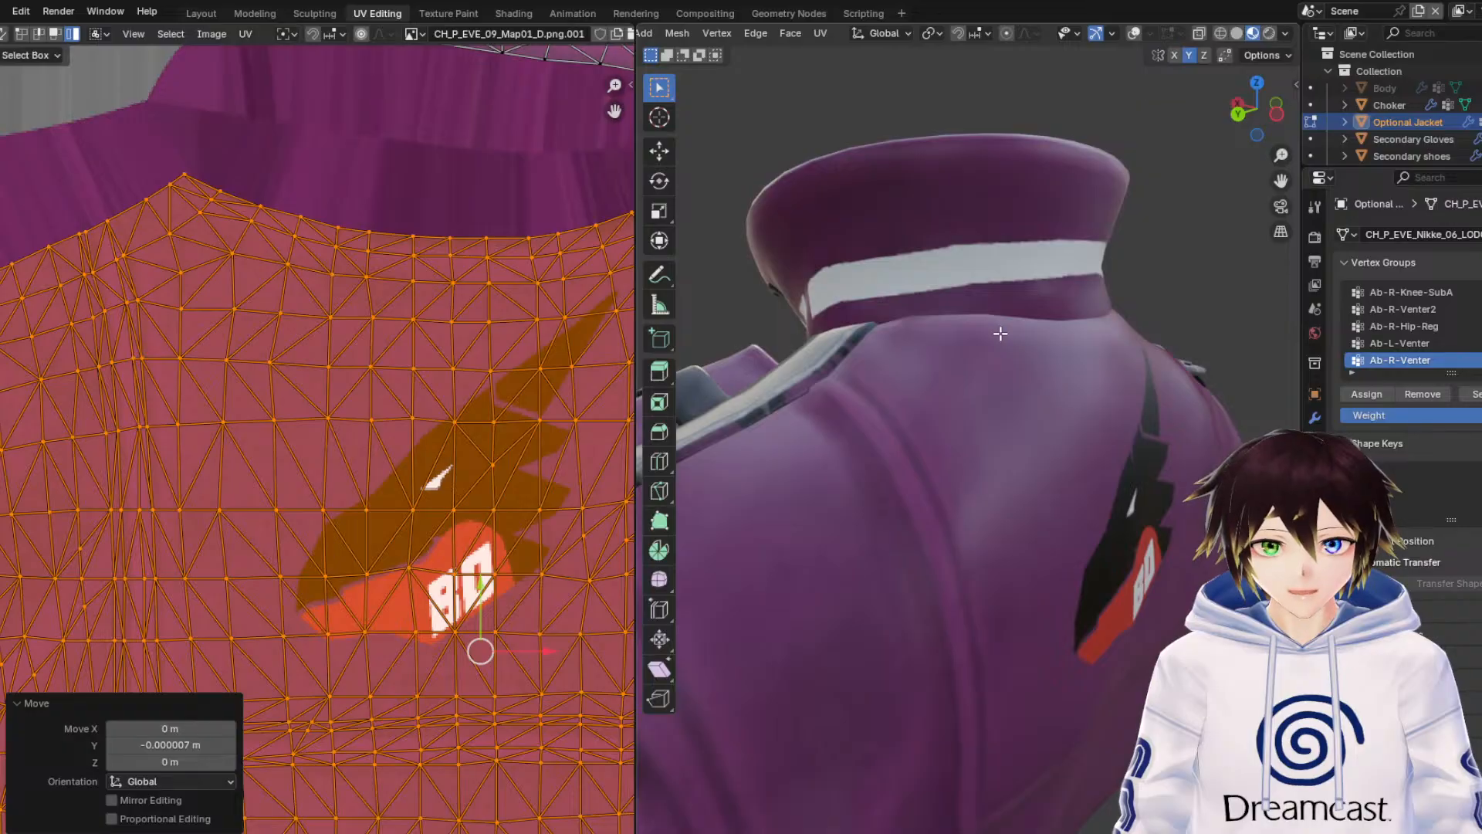
middle_click_drag(1000, 333, 911, 331)
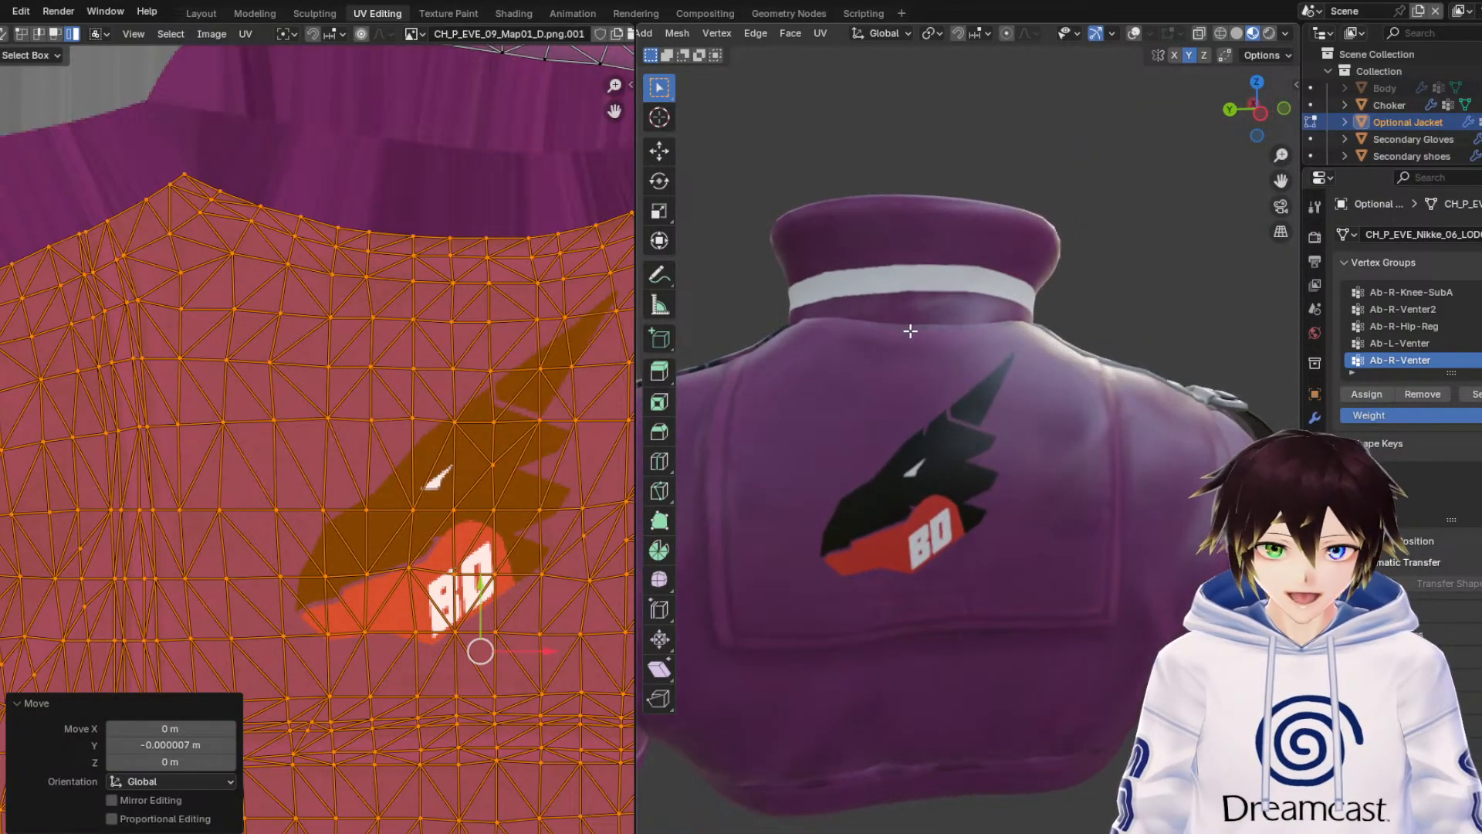
scroll(252, 427, "down", 4)
scroll(286, 452, "up", 3)
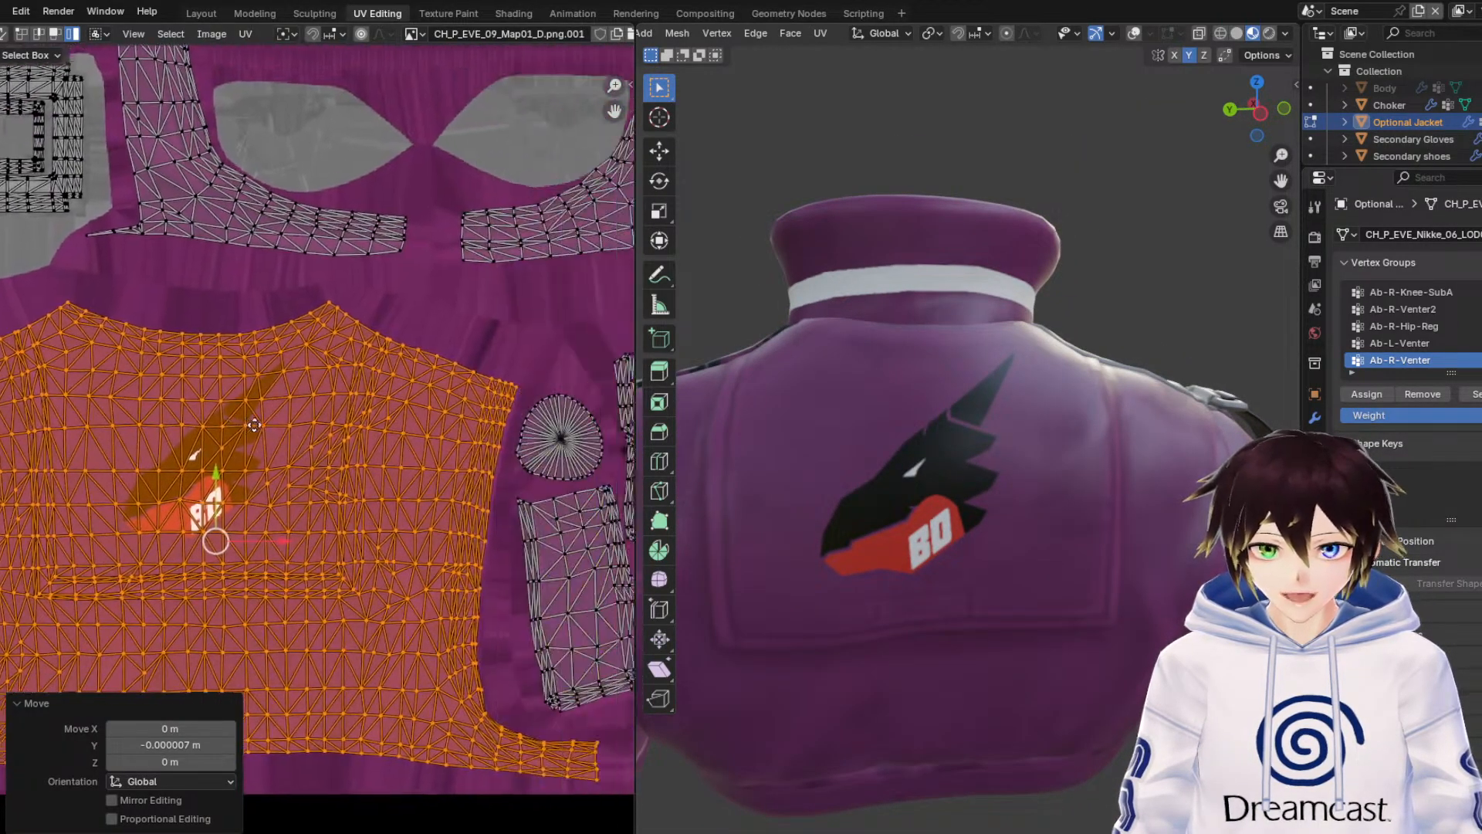
scroll(416, 494, "up", 2)
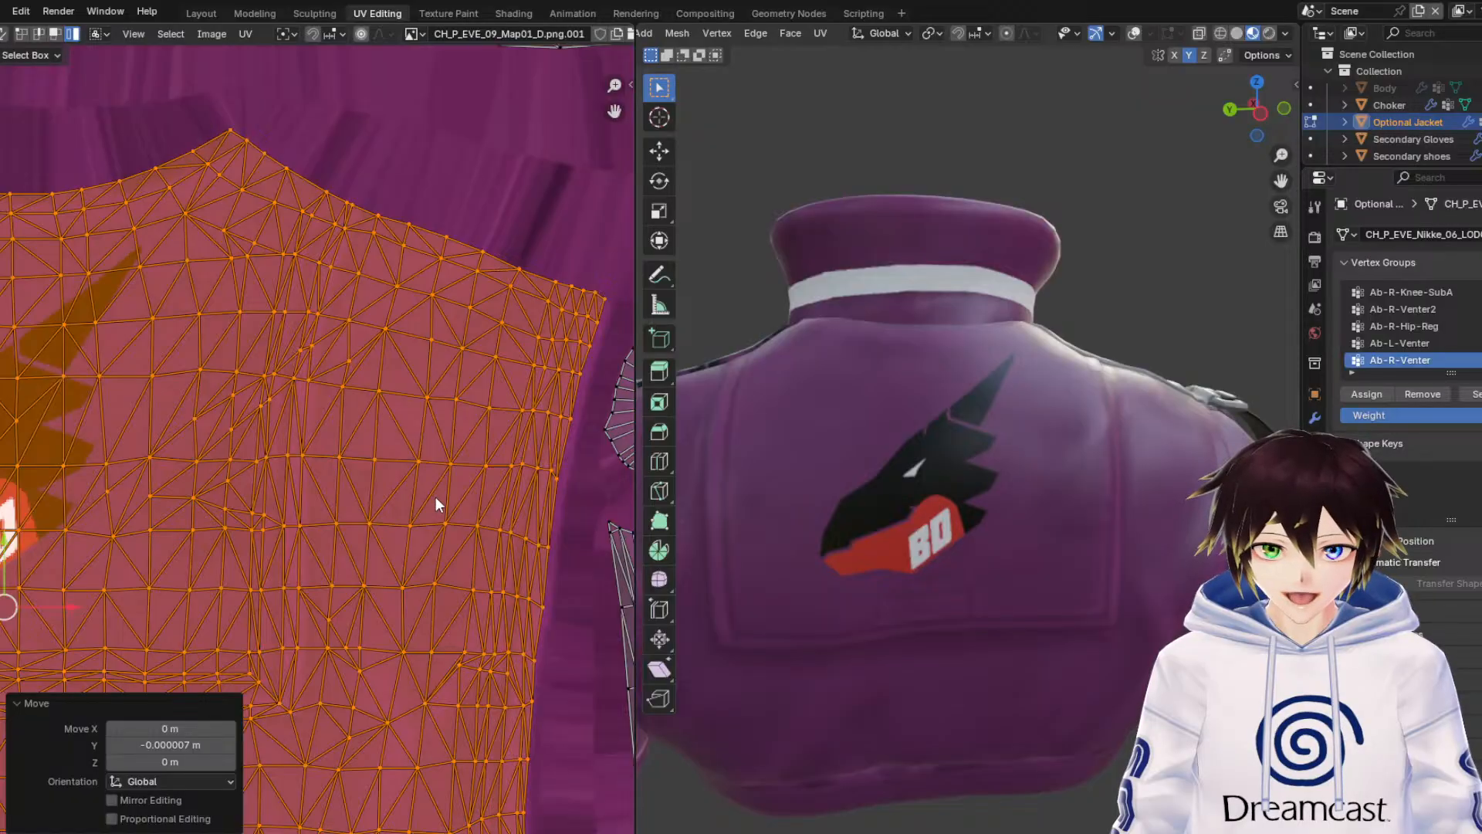
middle_click_drag(834, 440, 910, 417)
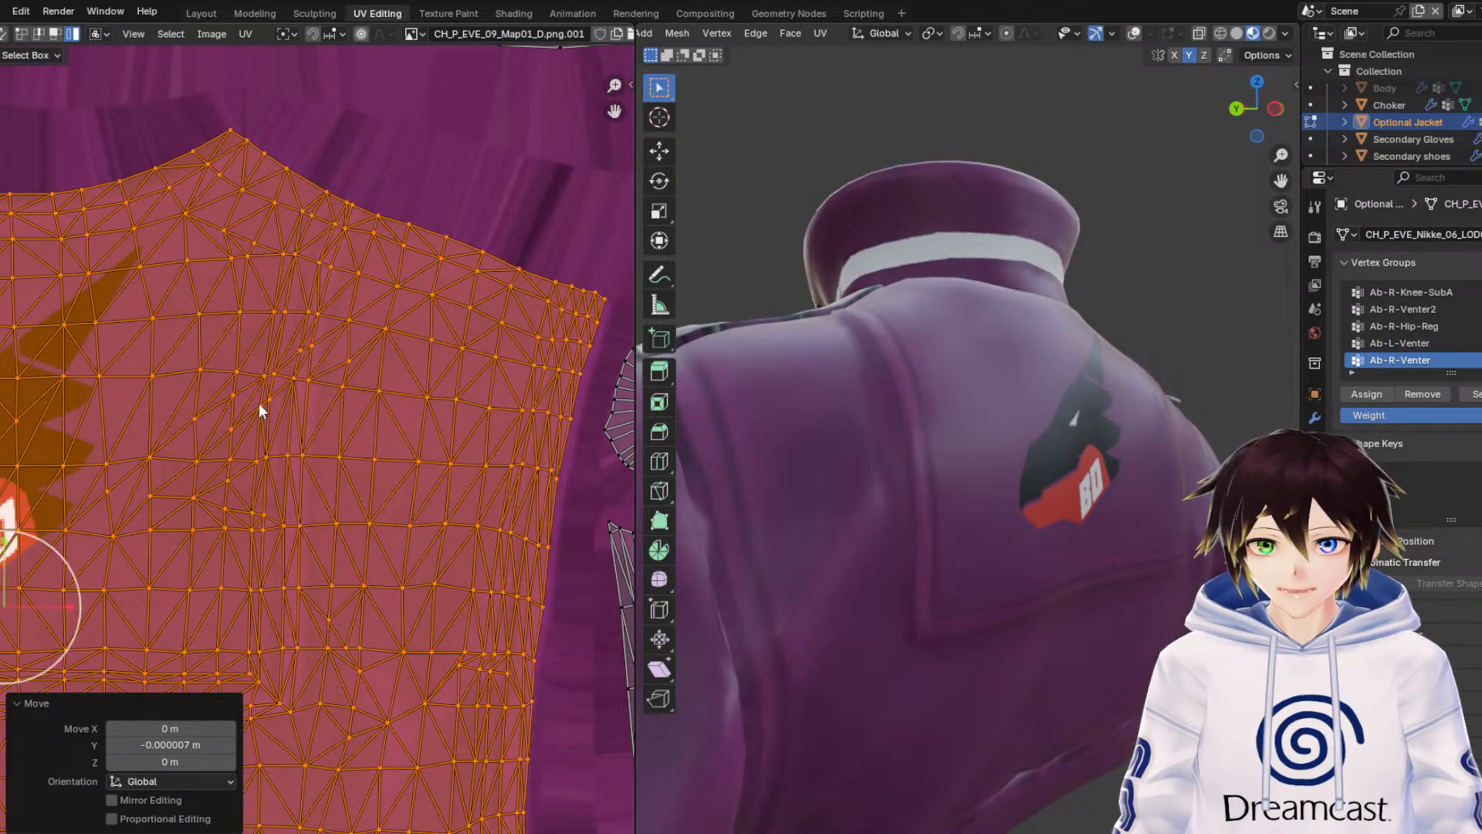
Scale the back panel island to 0.970 along X and check the emblem and seams on the jacket's back.
middle_click_drag(258, 403, 384, 341)
key("s")
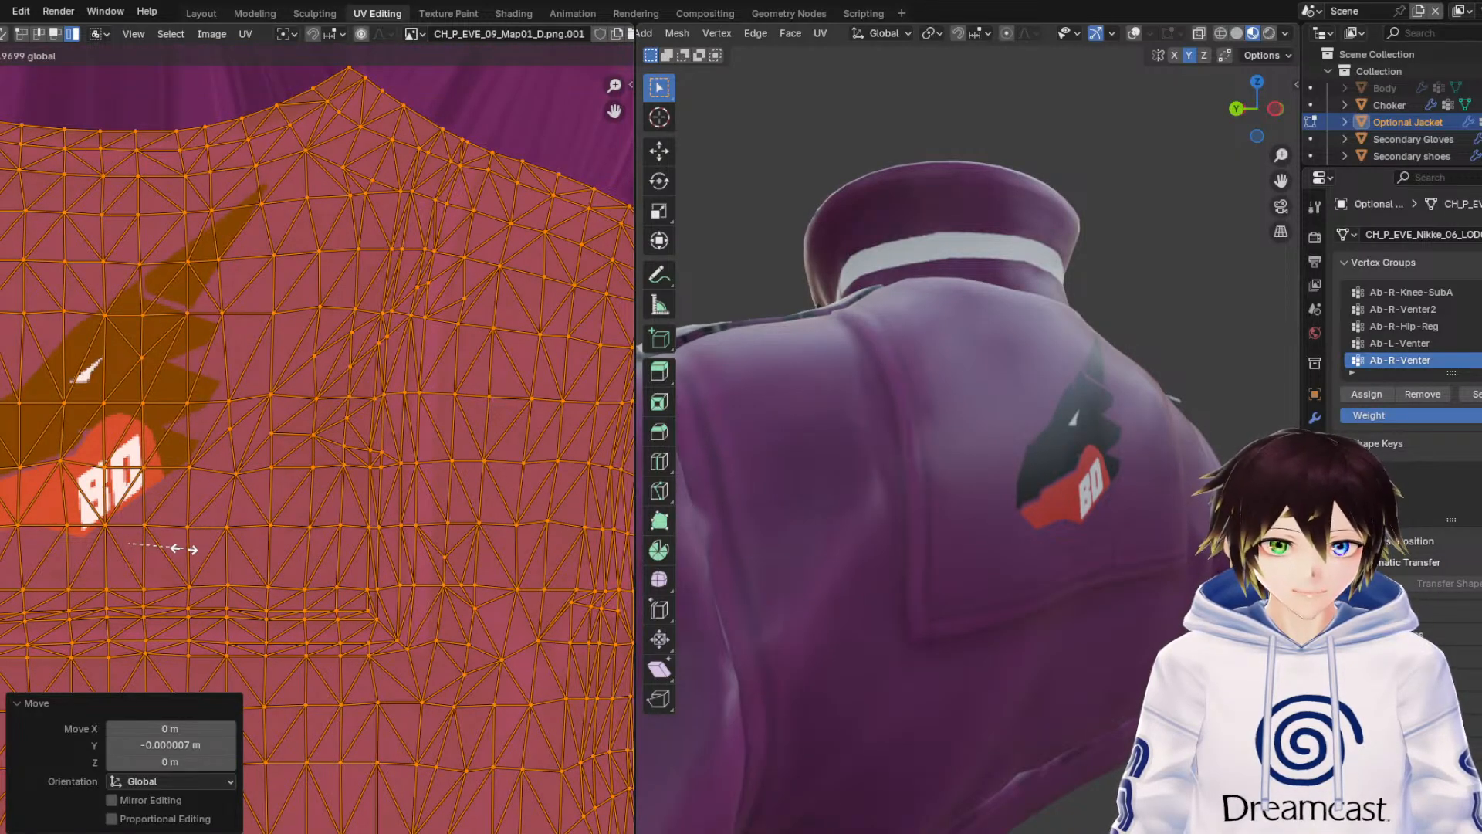
left_click(183, 548)
middle_click_drag(872, 506, 847, 440)
middle_click_drag(254, 602, 413, 192)
scroll(389, 278, "down", 4)
middle_click_drag(389, 277, 346, 409)
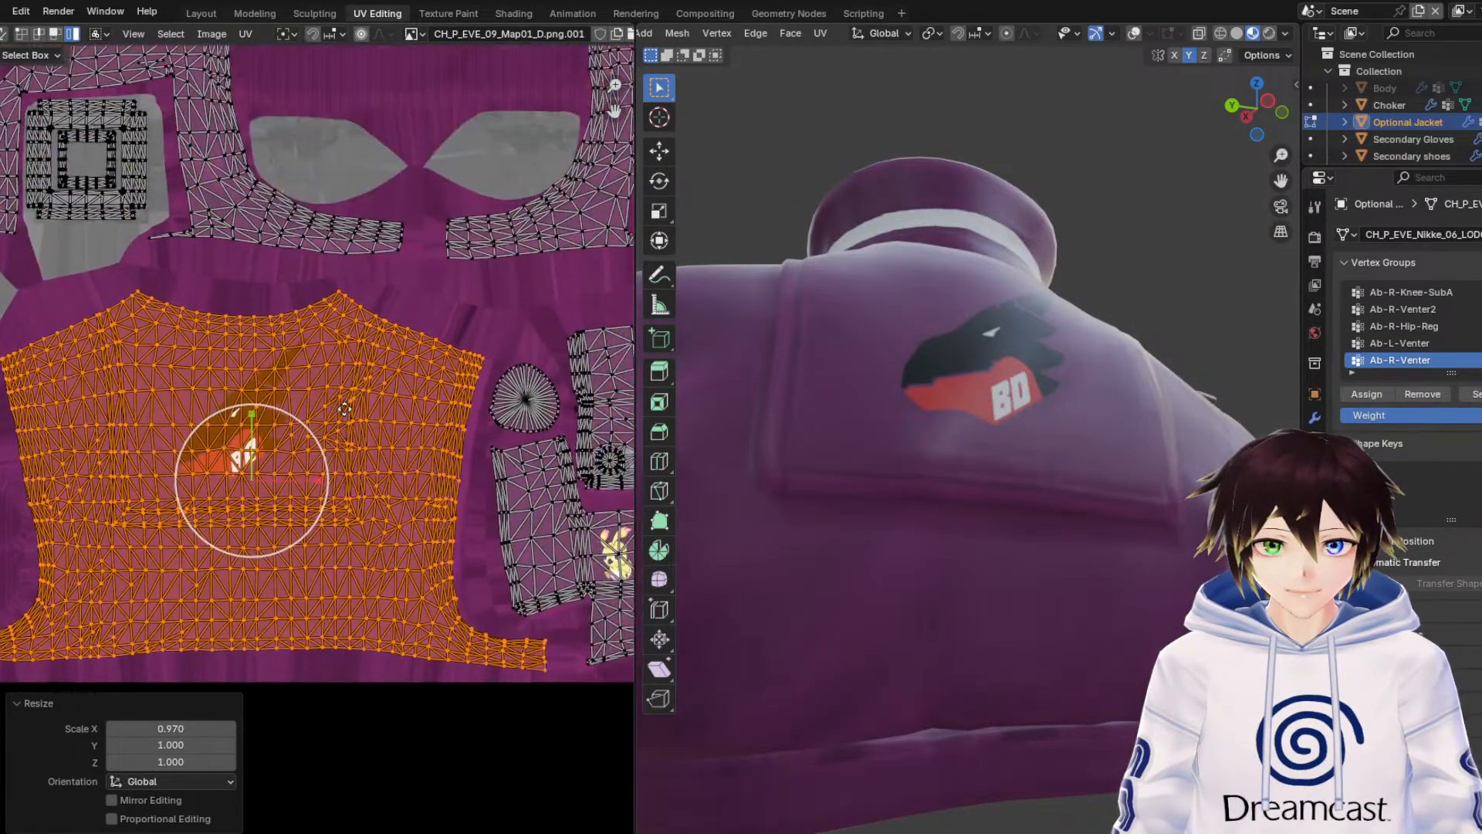
Select the round fan-shaped island and move it by 0.000008 m on X and -0.00001 m on Y.
left_click(406, 294)
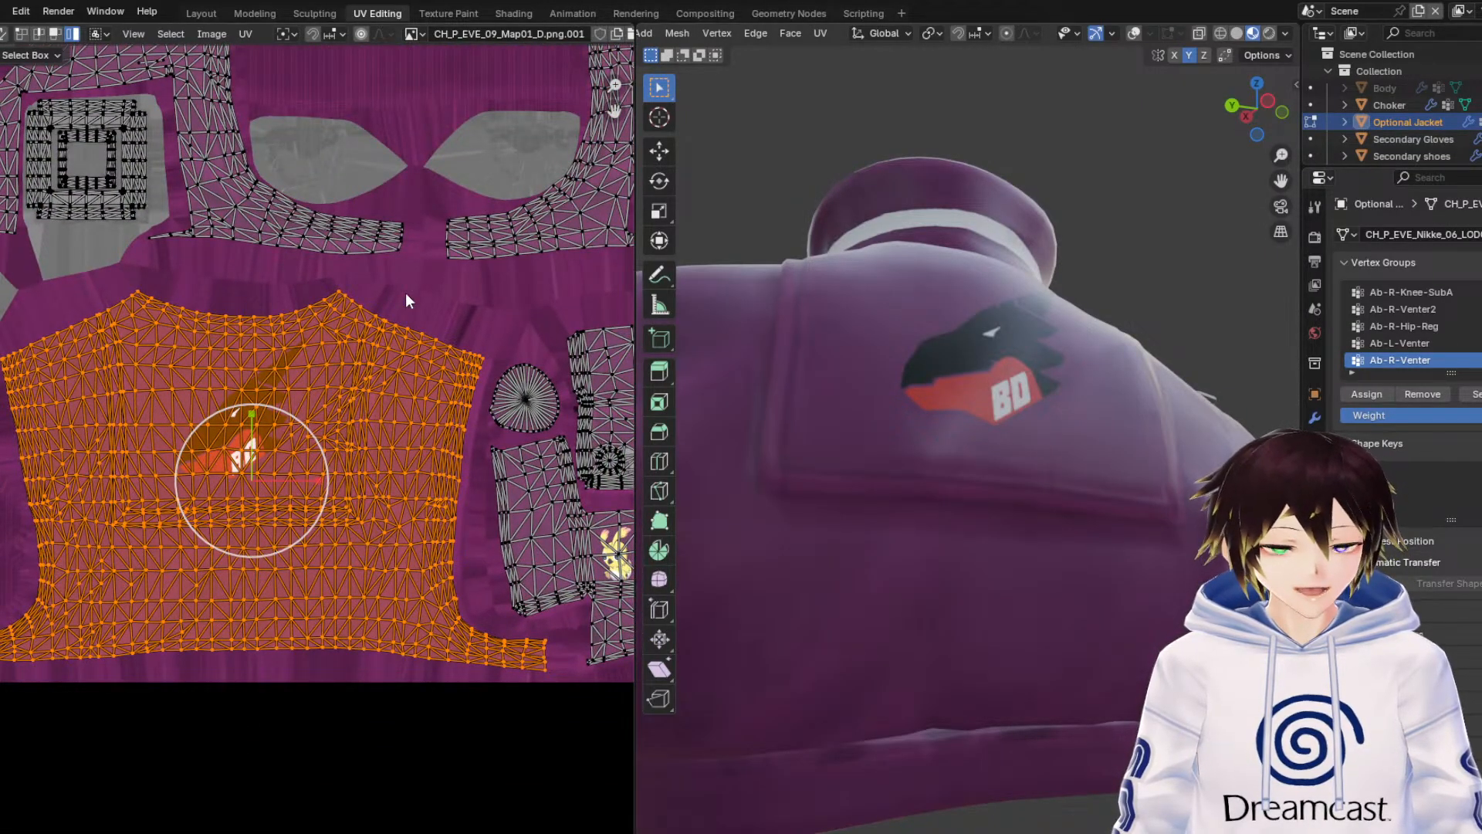
middle_click_drag(405, 293, 571, 664)
scroll(163, 466, "up", 6)
scroll(354, 373, "up", 3)
middle_click_drag(413, 404, 211, 424)
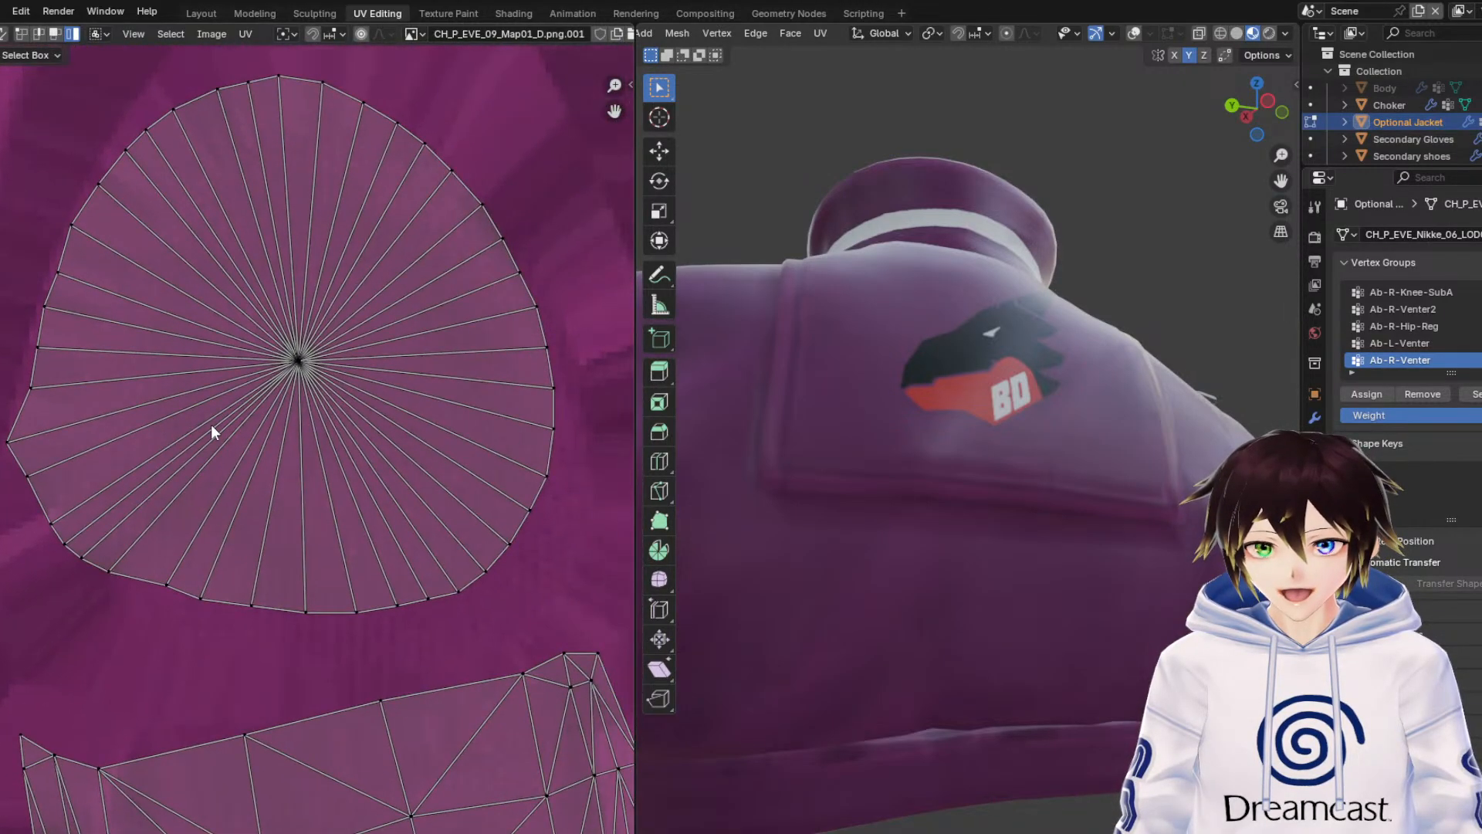
left_click(211, 424)
left_click(0, 152)
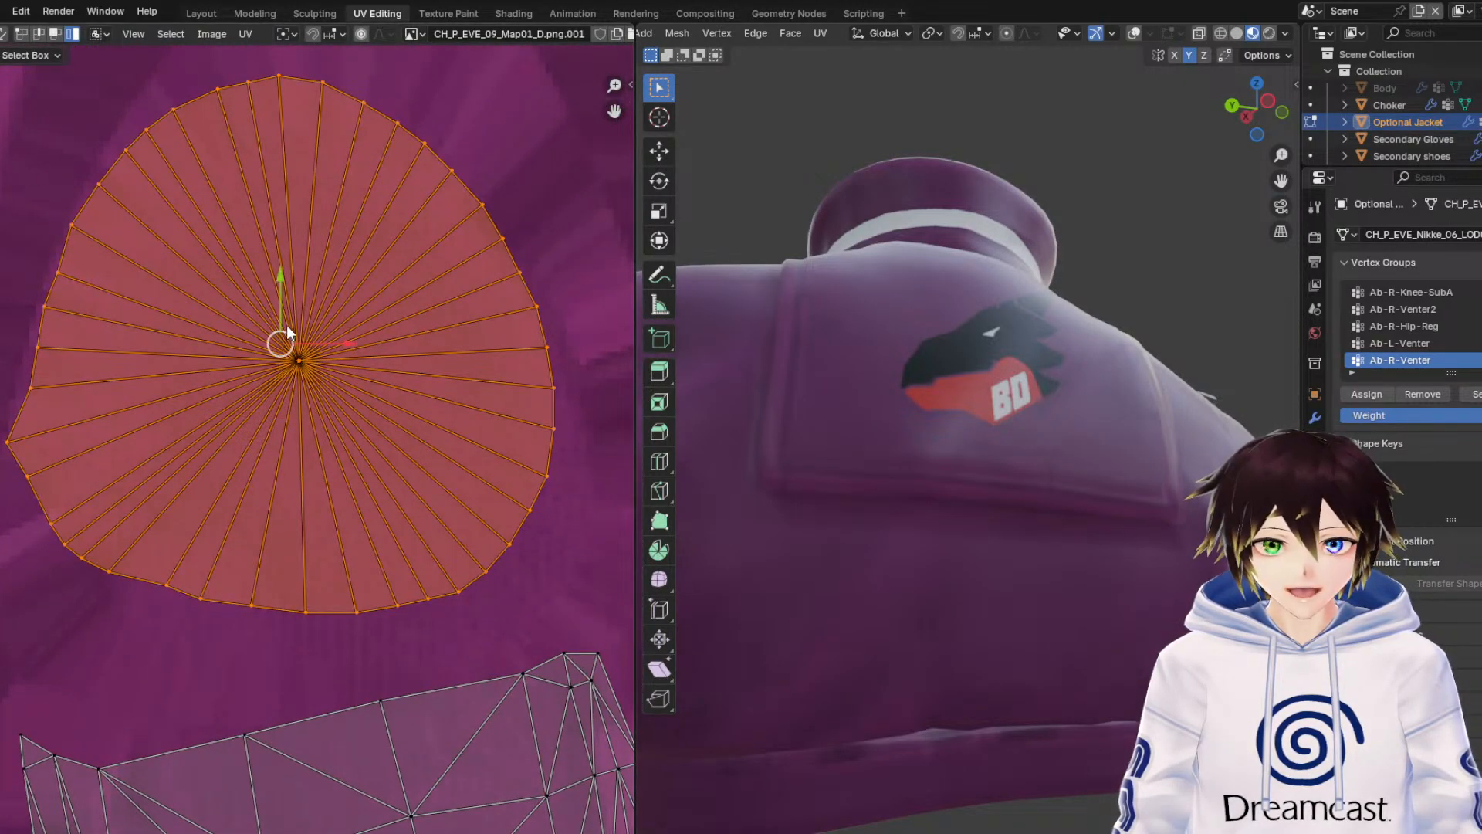
left_click_drag(287, 333, 331, 399)
left_click(27, 239)
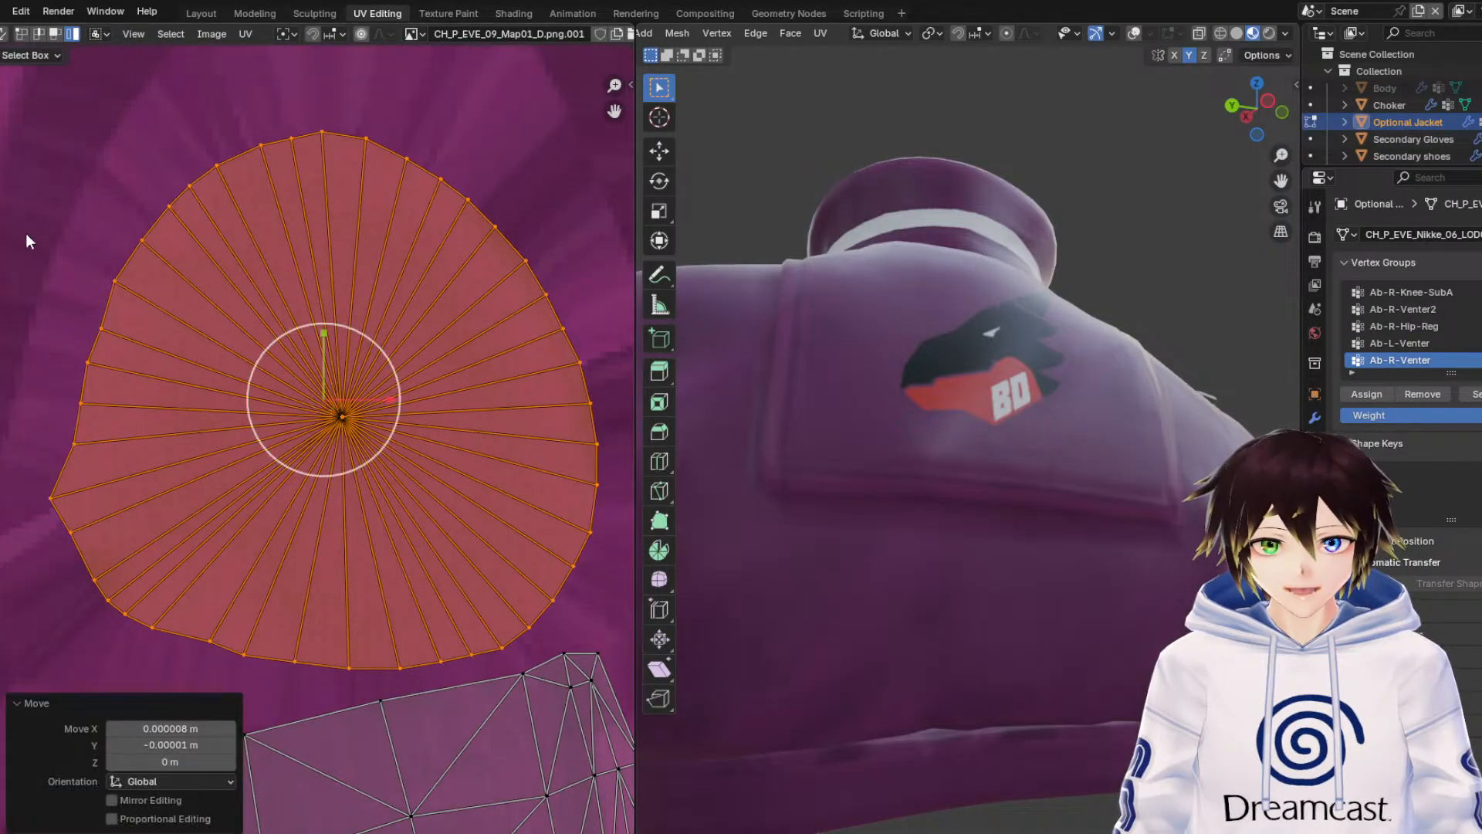
left_click_drag(352, 340, 348, 334)
Select the pocket island with the yellow creature emblem and compare it with the chest pocket on the 3D jacket.
scroll(332, 332, "down", 3)
middle_click_drag(365, 535, 239, 246)
scroll(280, 454, "down", 2)
left_click(431, 525)
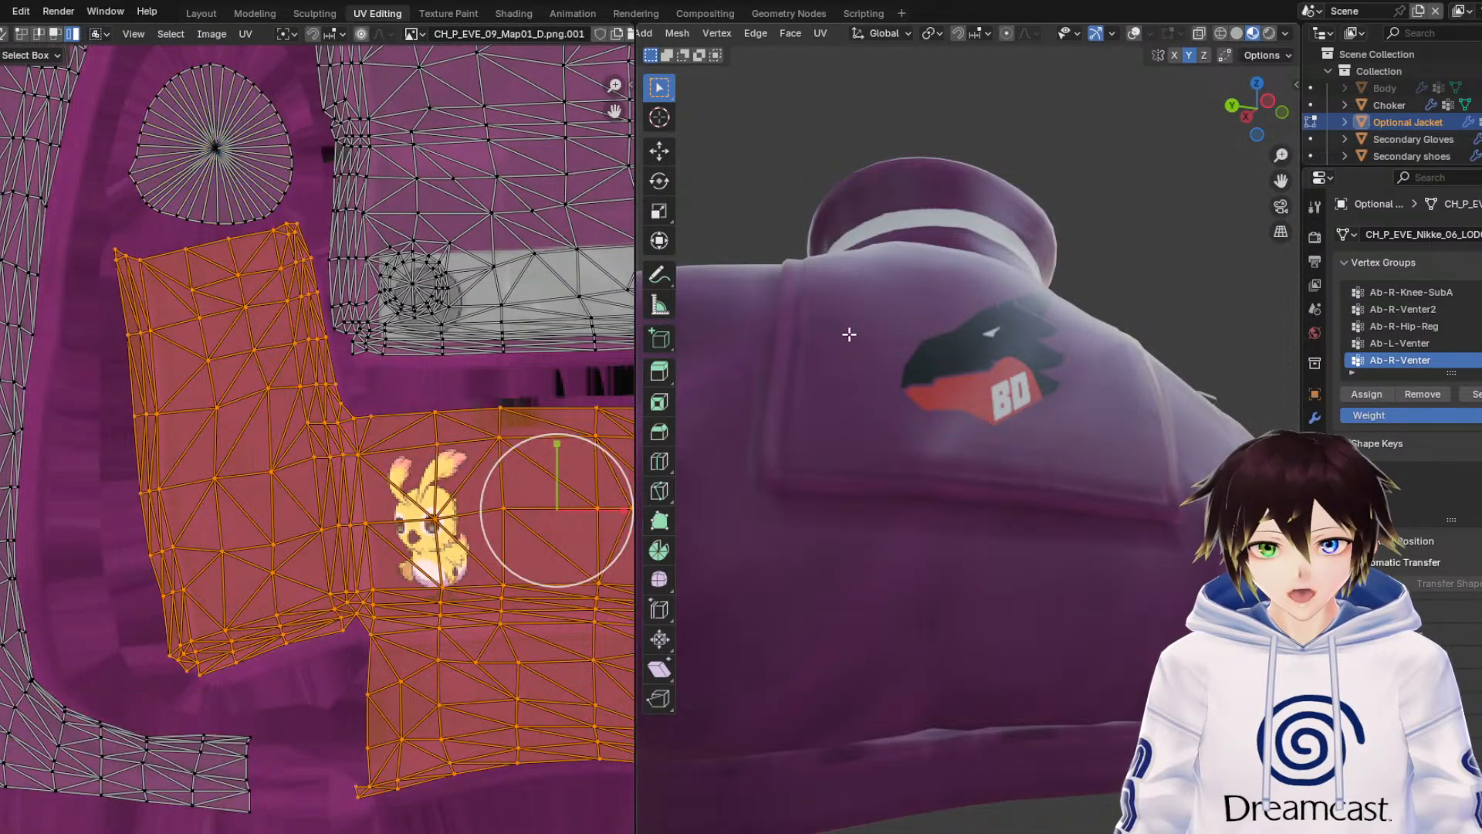
middle_click_drag(965, 371, 1173, 384)
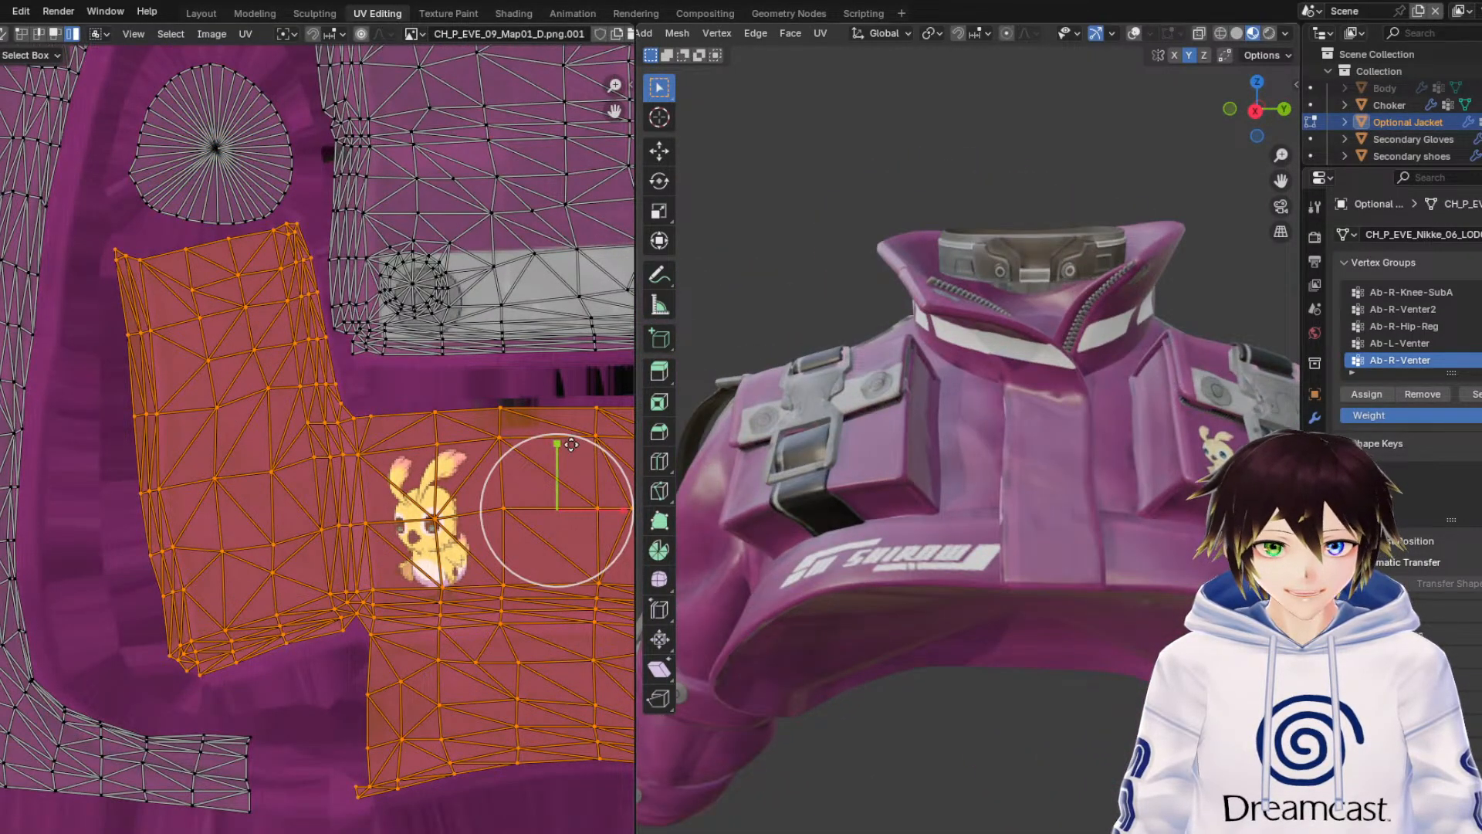
middle_click_drag(1104, 350, 1015, 355)
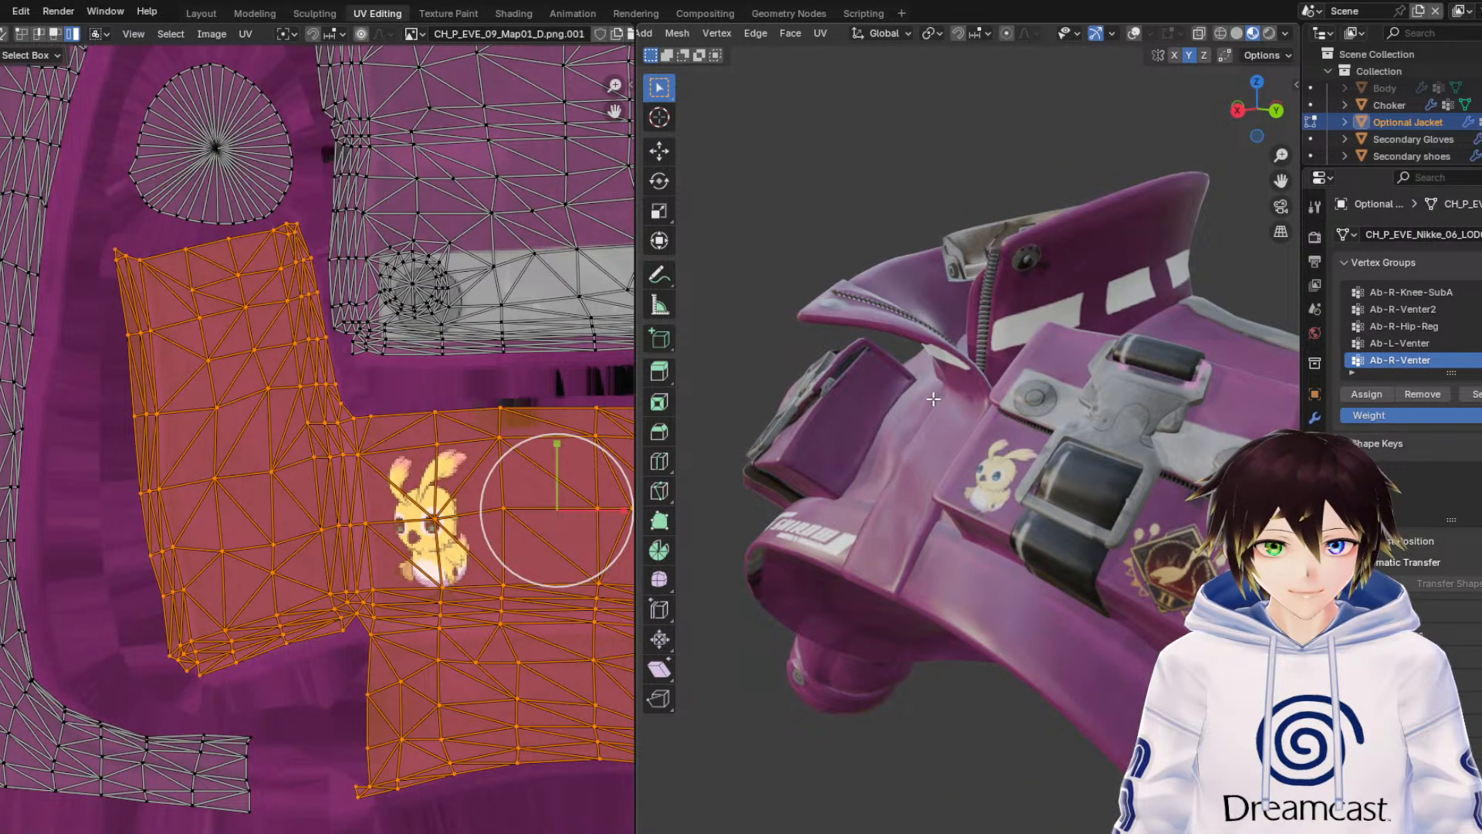
Select the pocket island with the grey strap above the emblems and move it by 0.000008 m on X and -0.00001 m on Y.
middle_click_drag(601, 302, 320, 411)
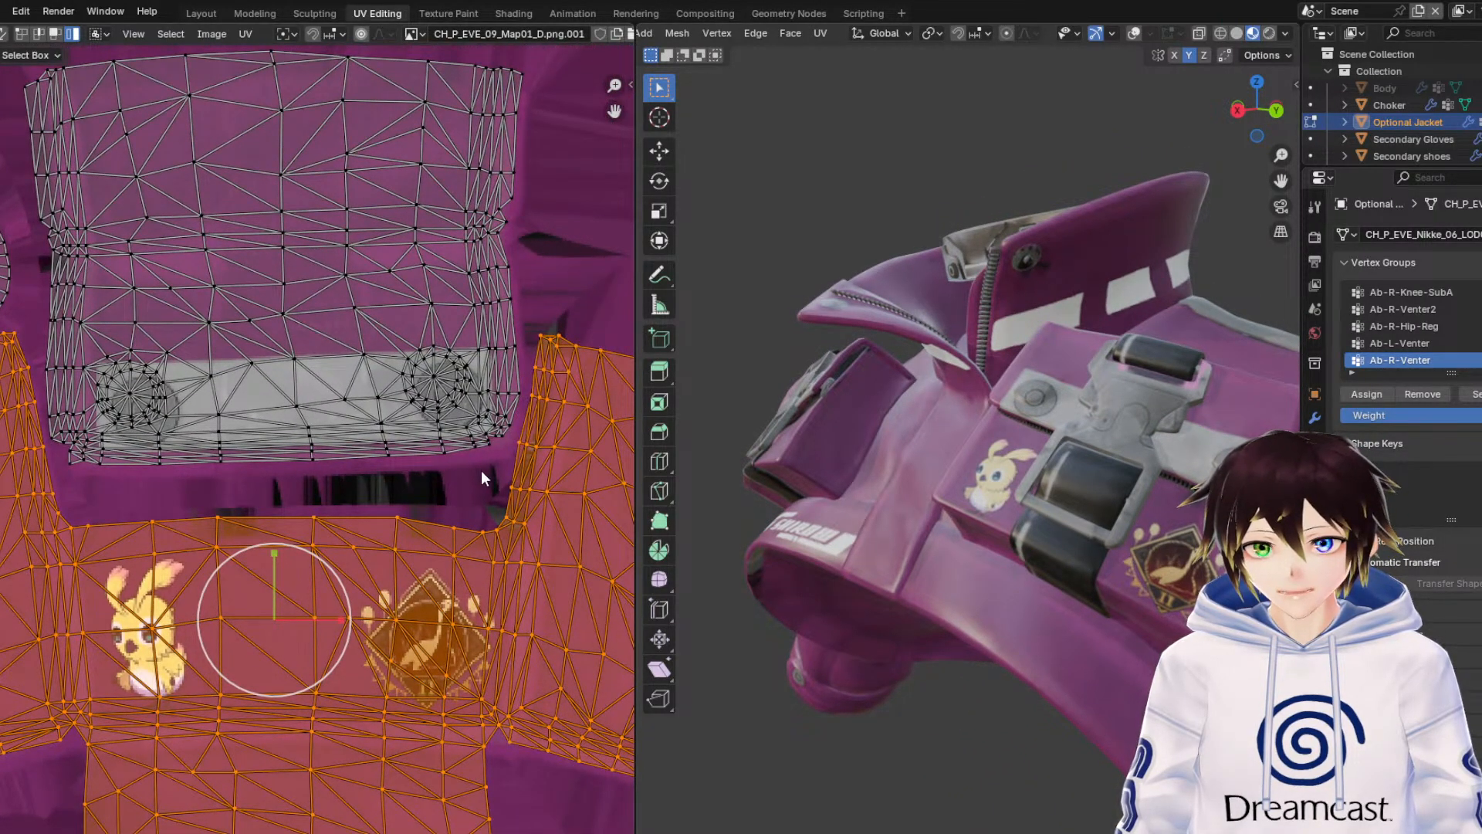
left_click(166, 326)
scroll(116, 294, "up", 1)
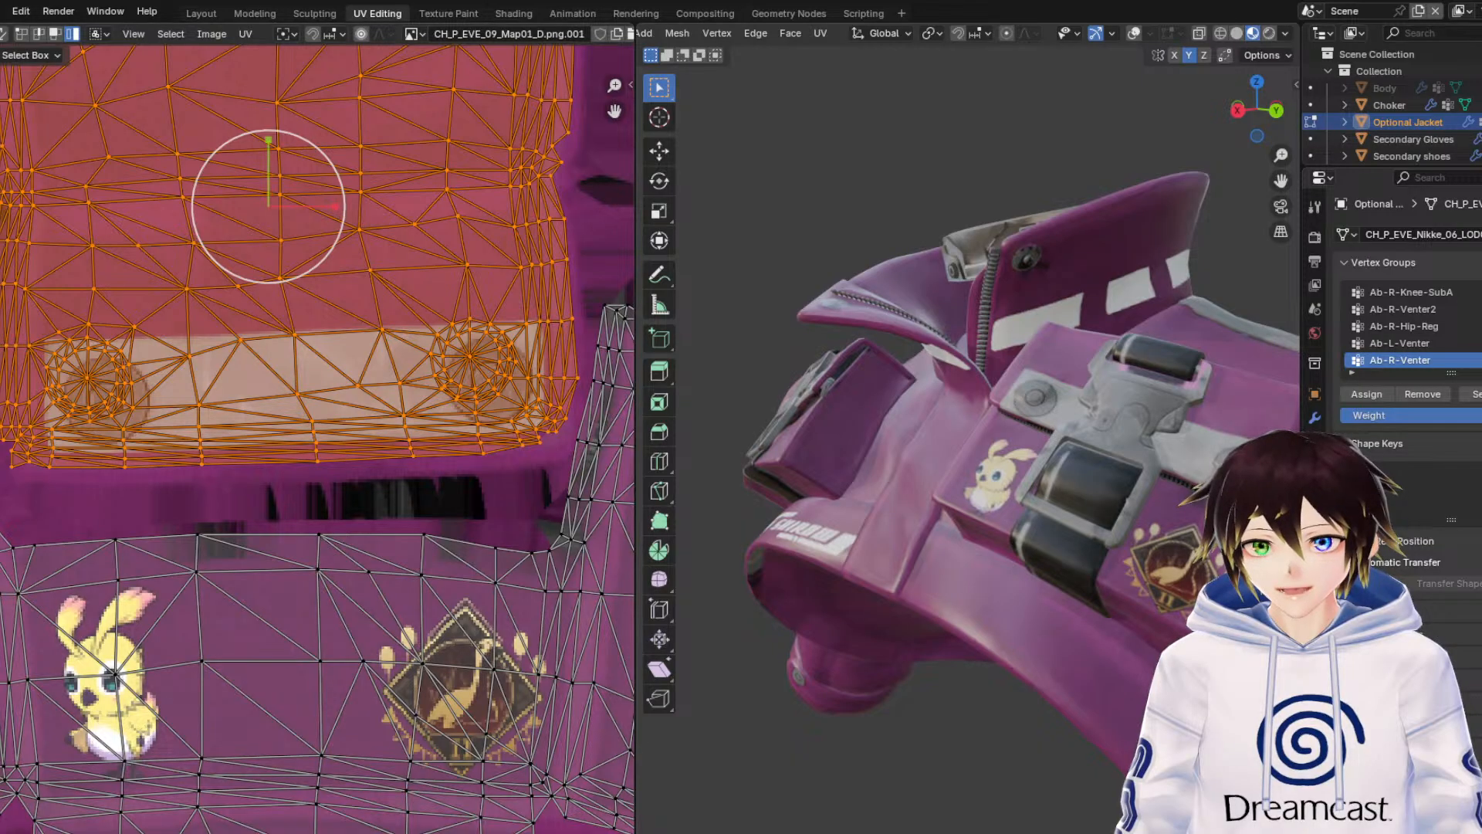
left_click(0, 151)
left_click_drag(277, 203, 302, 232)
middle_click_drag(1015, 443, 1066, 411)
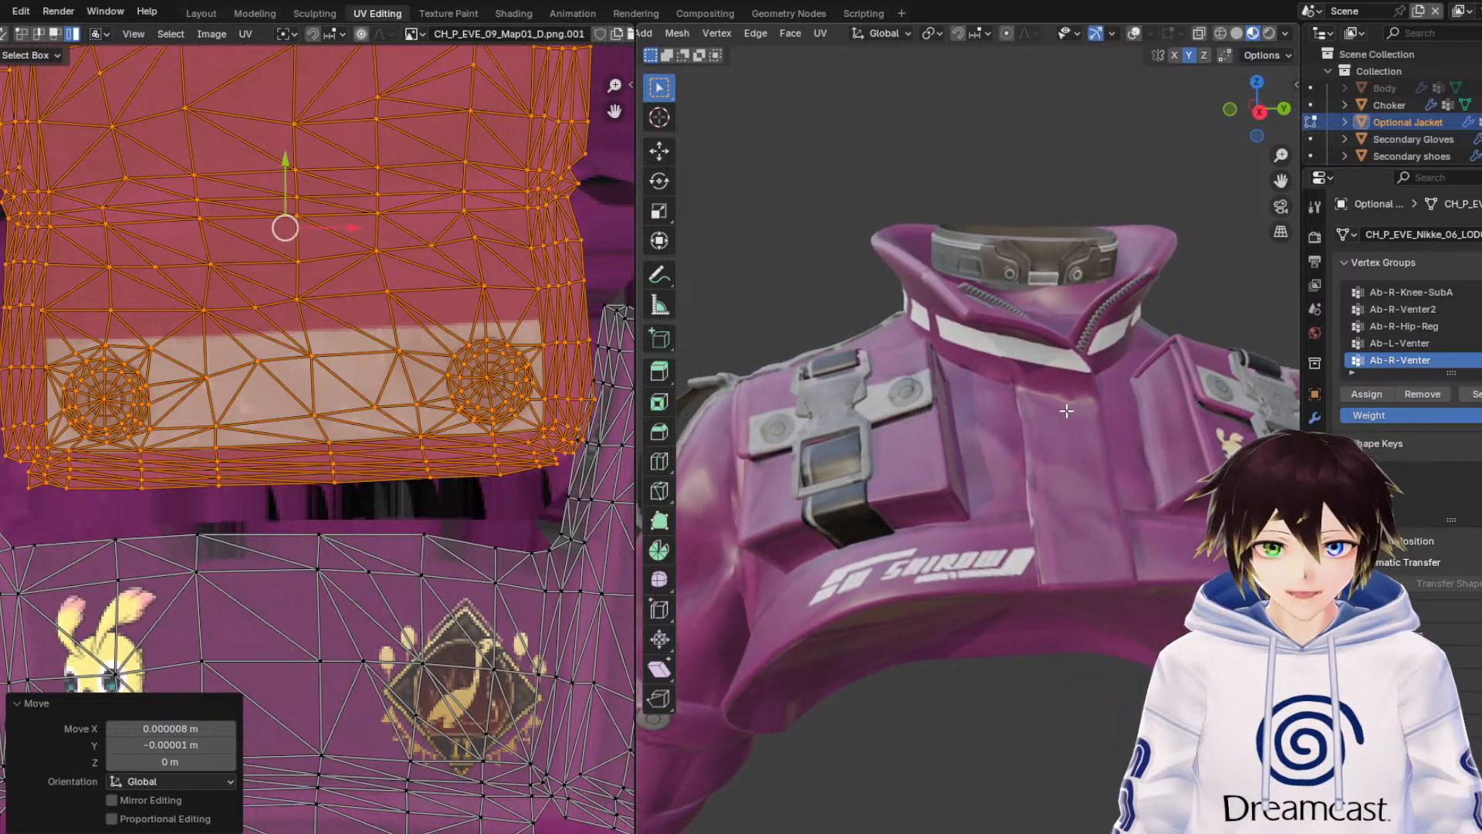
Add the missed faces around the other pocket's grey strap buttons to the selection and move that island by 0.000007 m on X and -0.000008 m on Y.
scroll(322, 284, "down", 6)
scroll(271, 422, "up", 7)
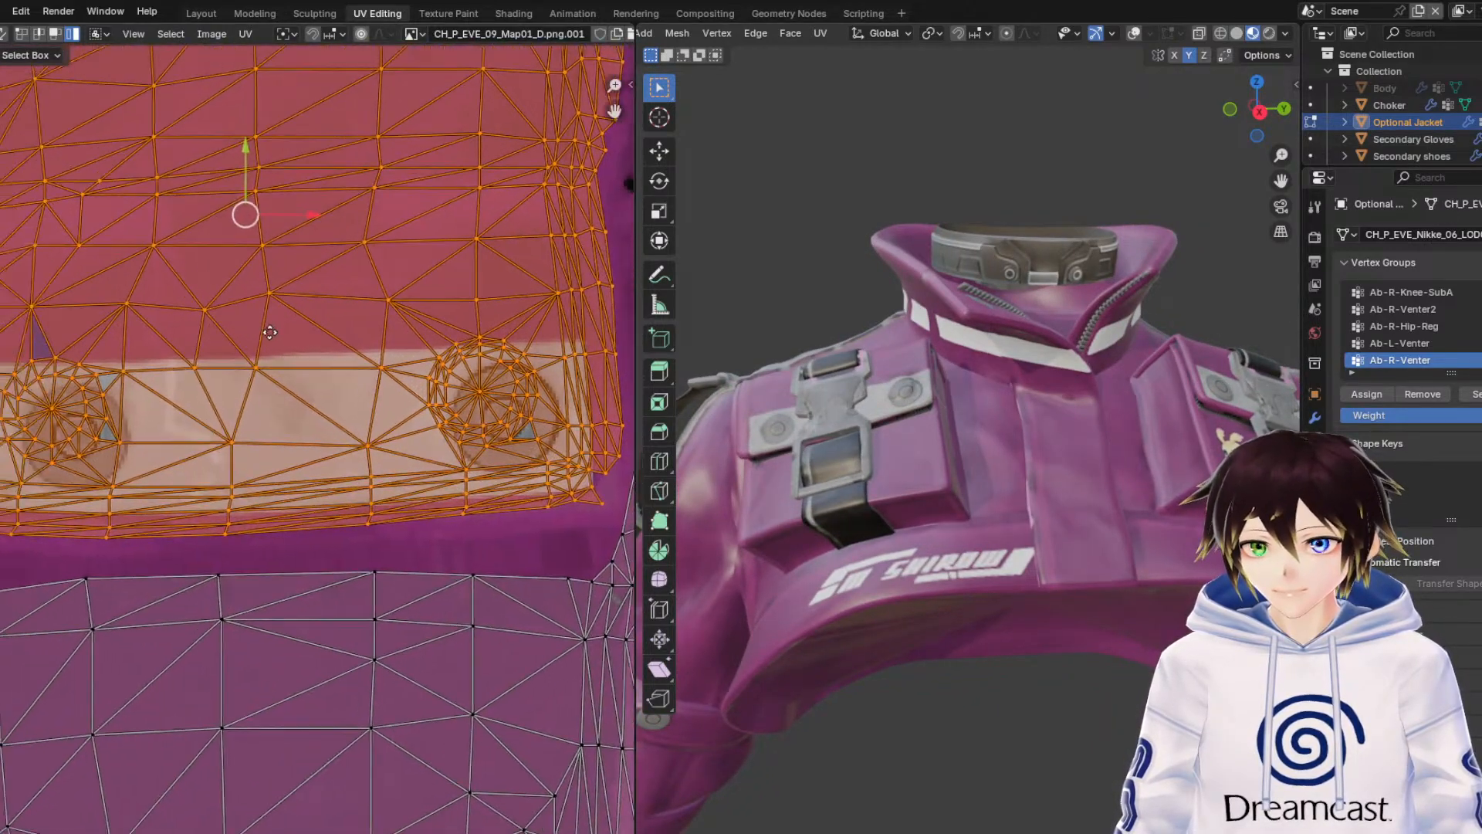
middle_click_drag(270, 332, 286, 336)
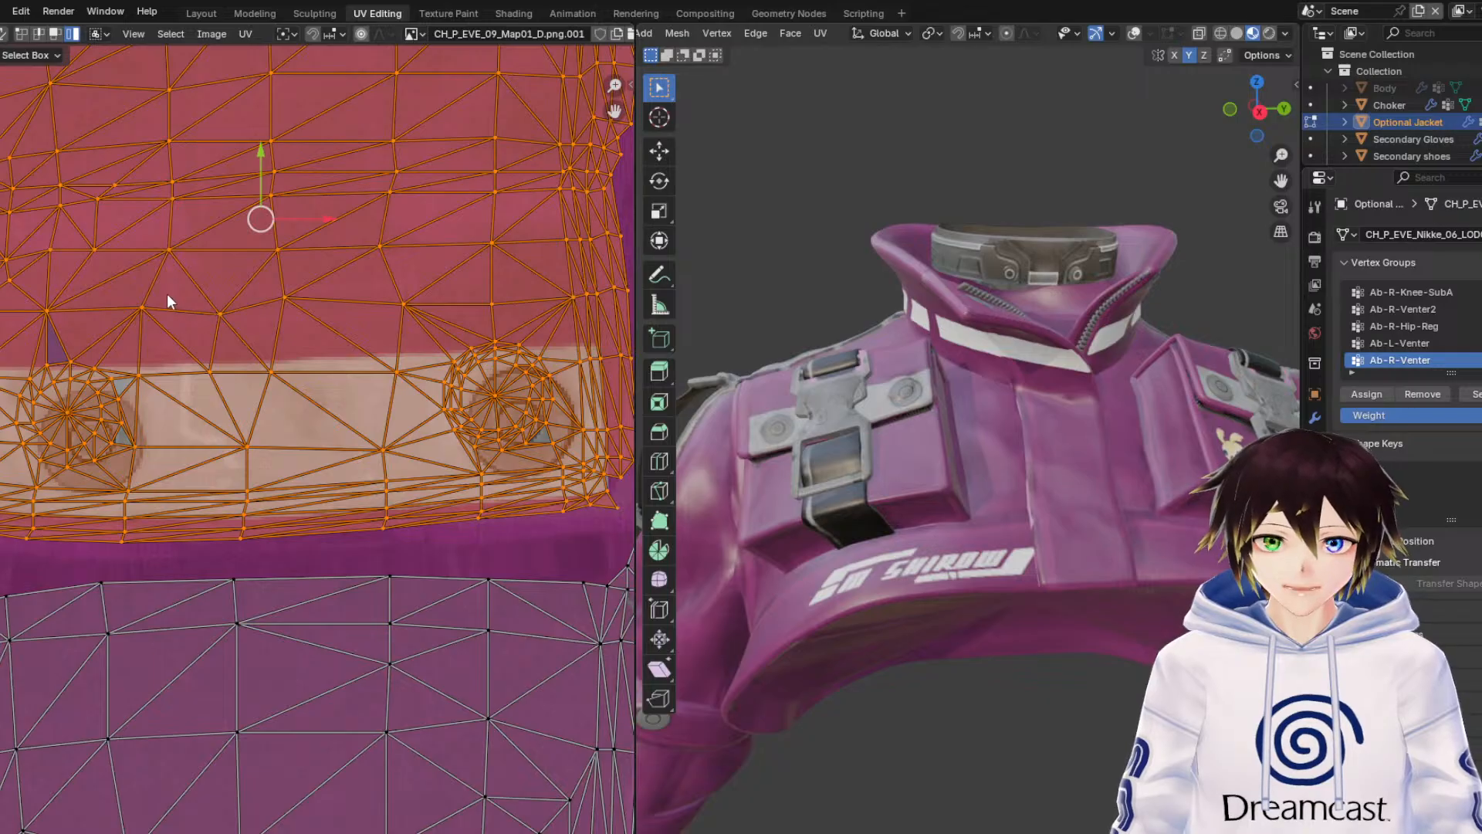
left_click_drag(181, 282, 10, 455)
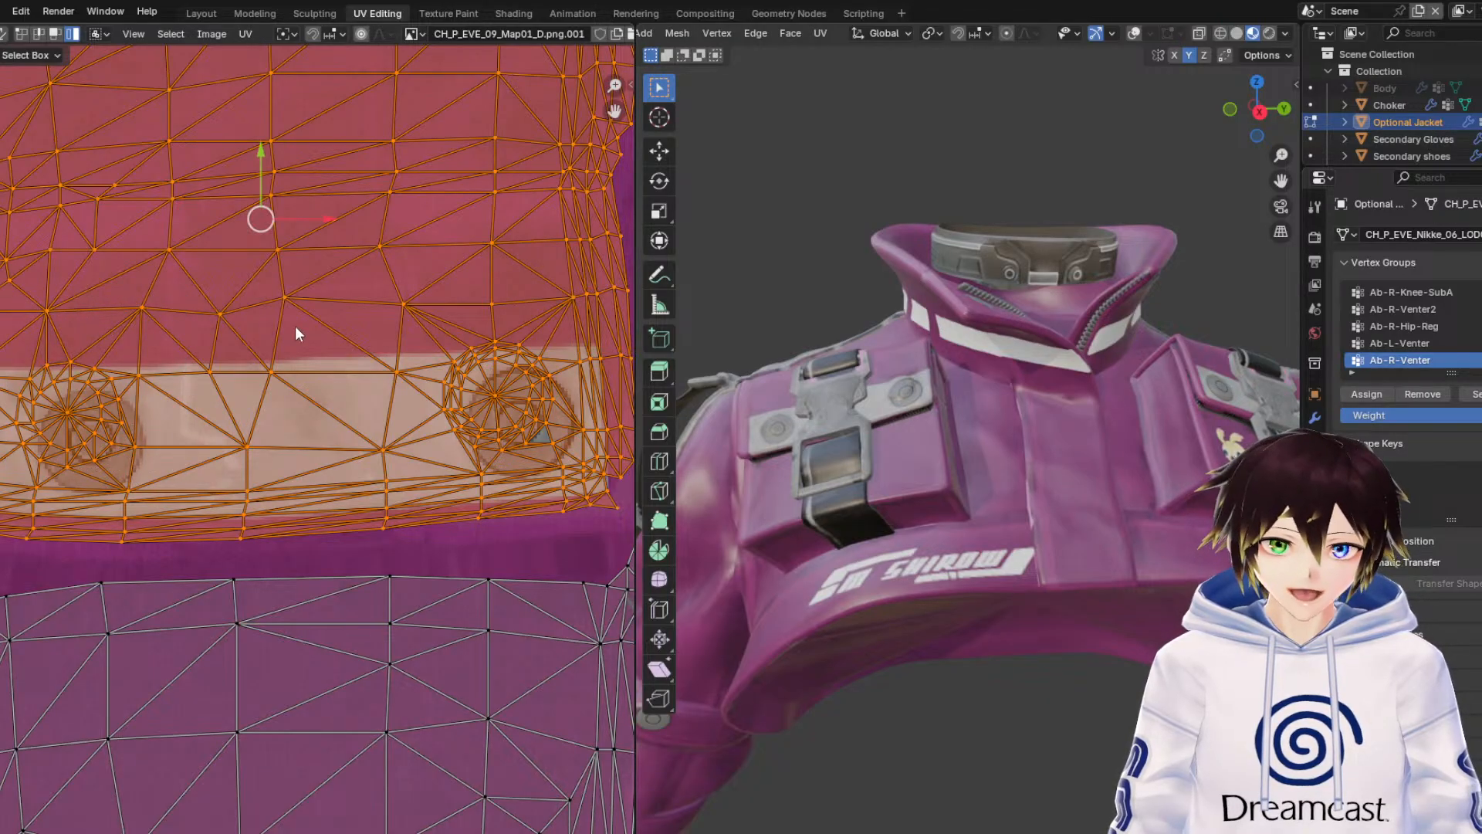
left_click_drag(296, 334, 572, 469)
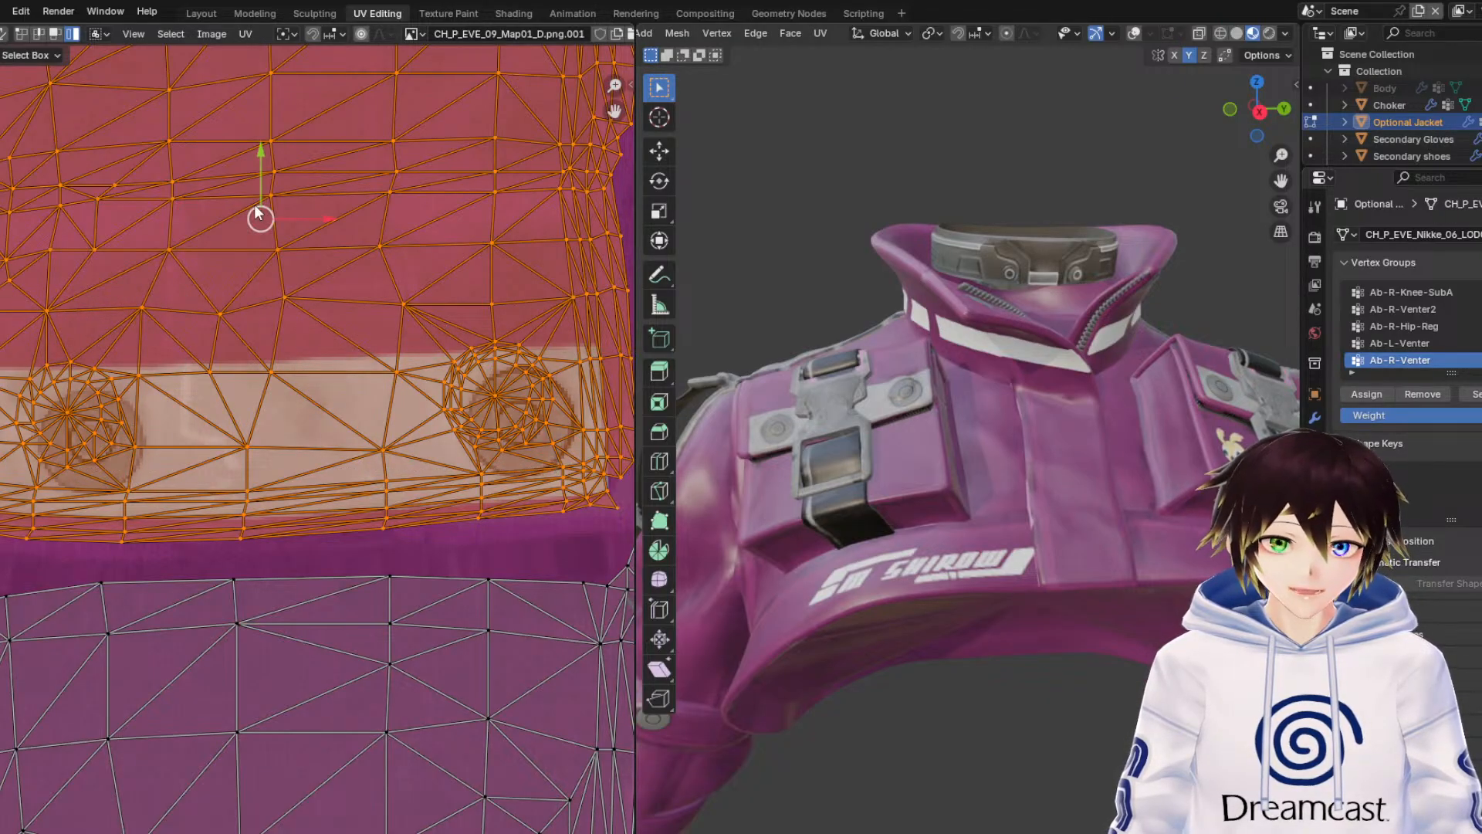
left_click_drag(261, 218, 288, 233)
mouse_move(854, 314)
middle_mouse_down()
mouse_move(831, 326)
mouse_move(855, 335)
middle_mouse_up()
scroll(380, 387, "down", 3)
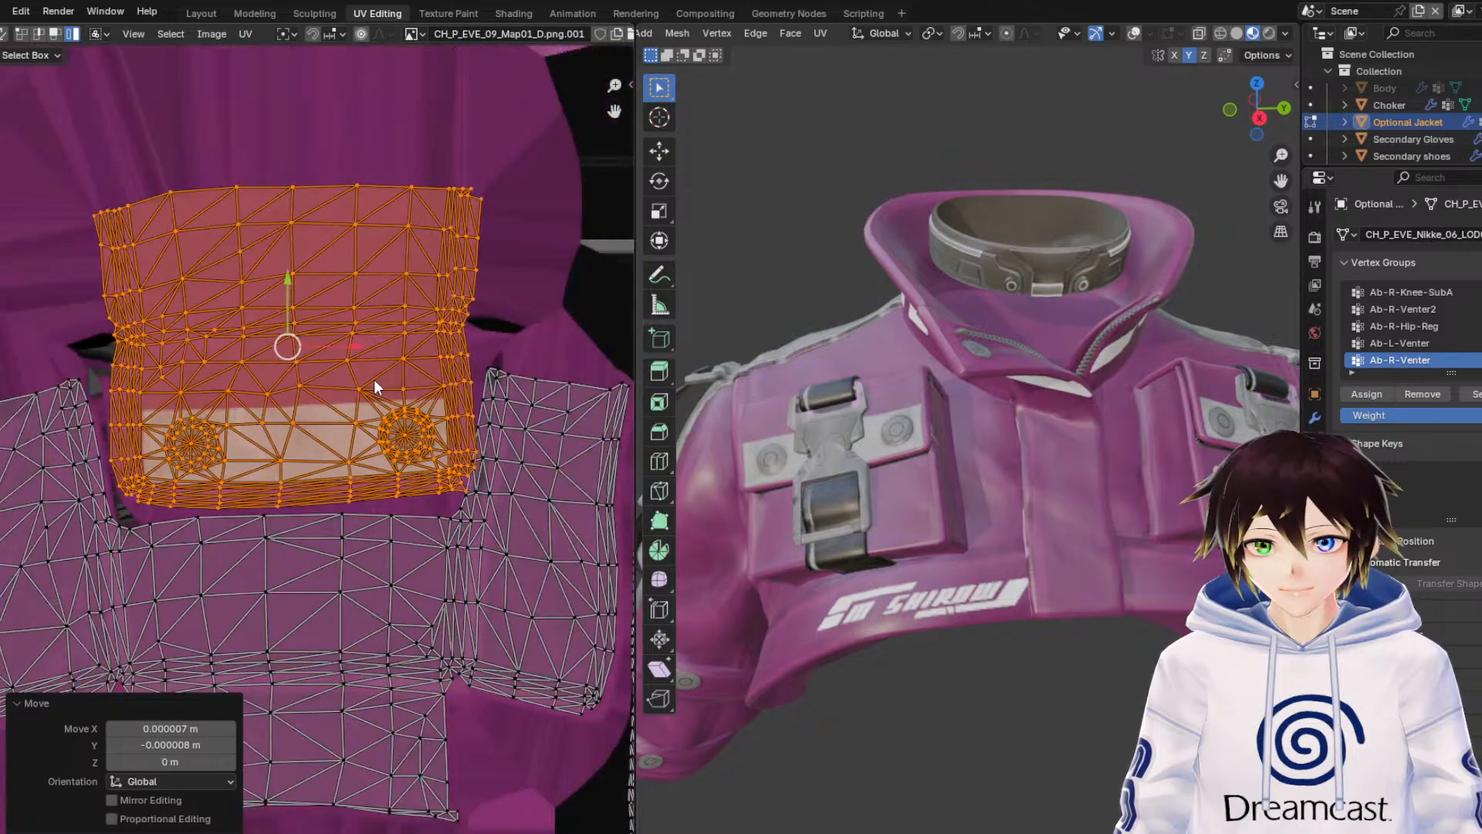
Deselect the pocket island and clear the jacket's mesh selection to view the uncovered texture and chest pocket.
left_click(556, 289)
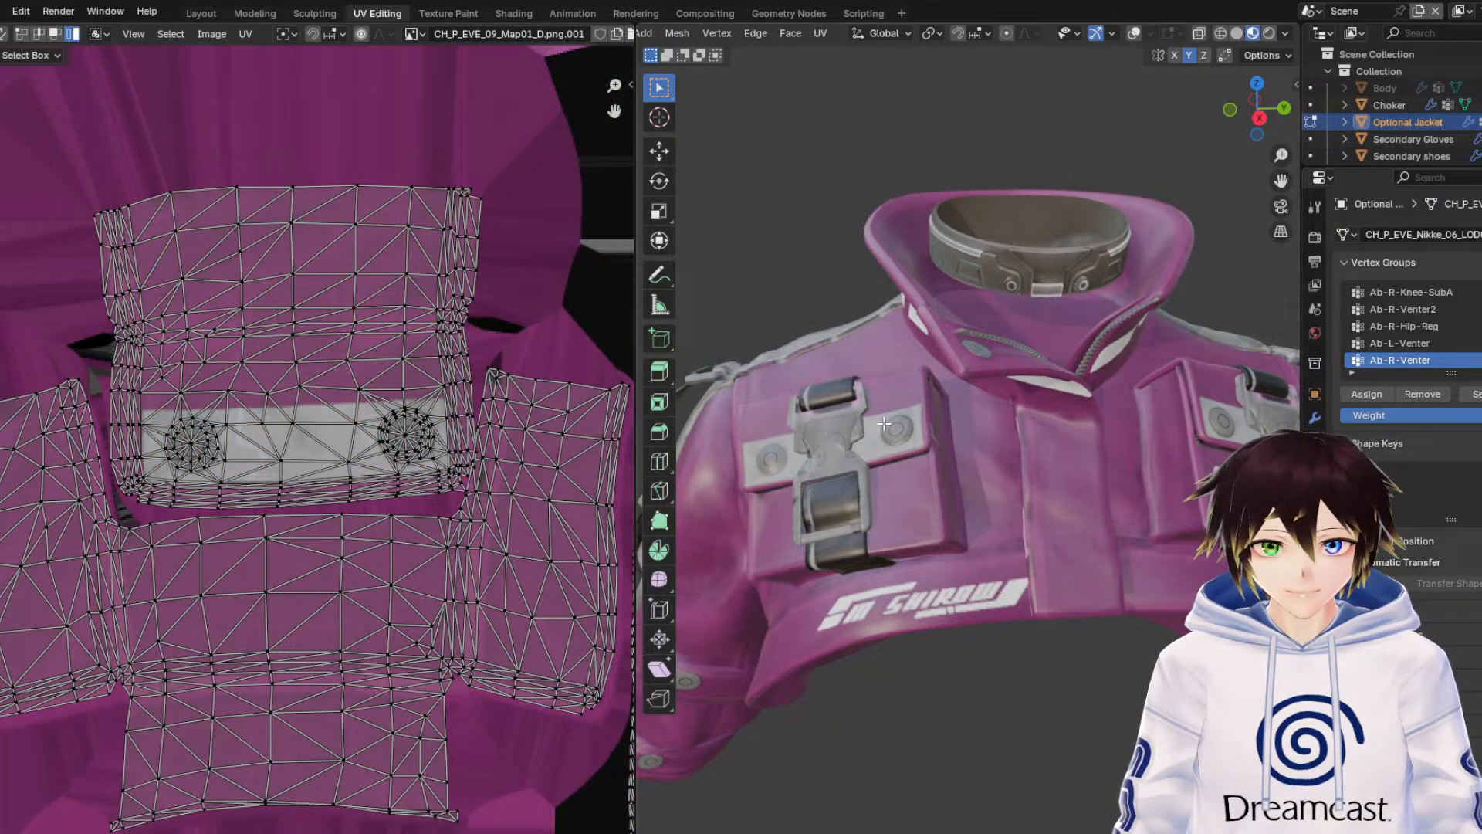
middle_click_drag(878, 429, 974, 439)
left_click(1094, 434)
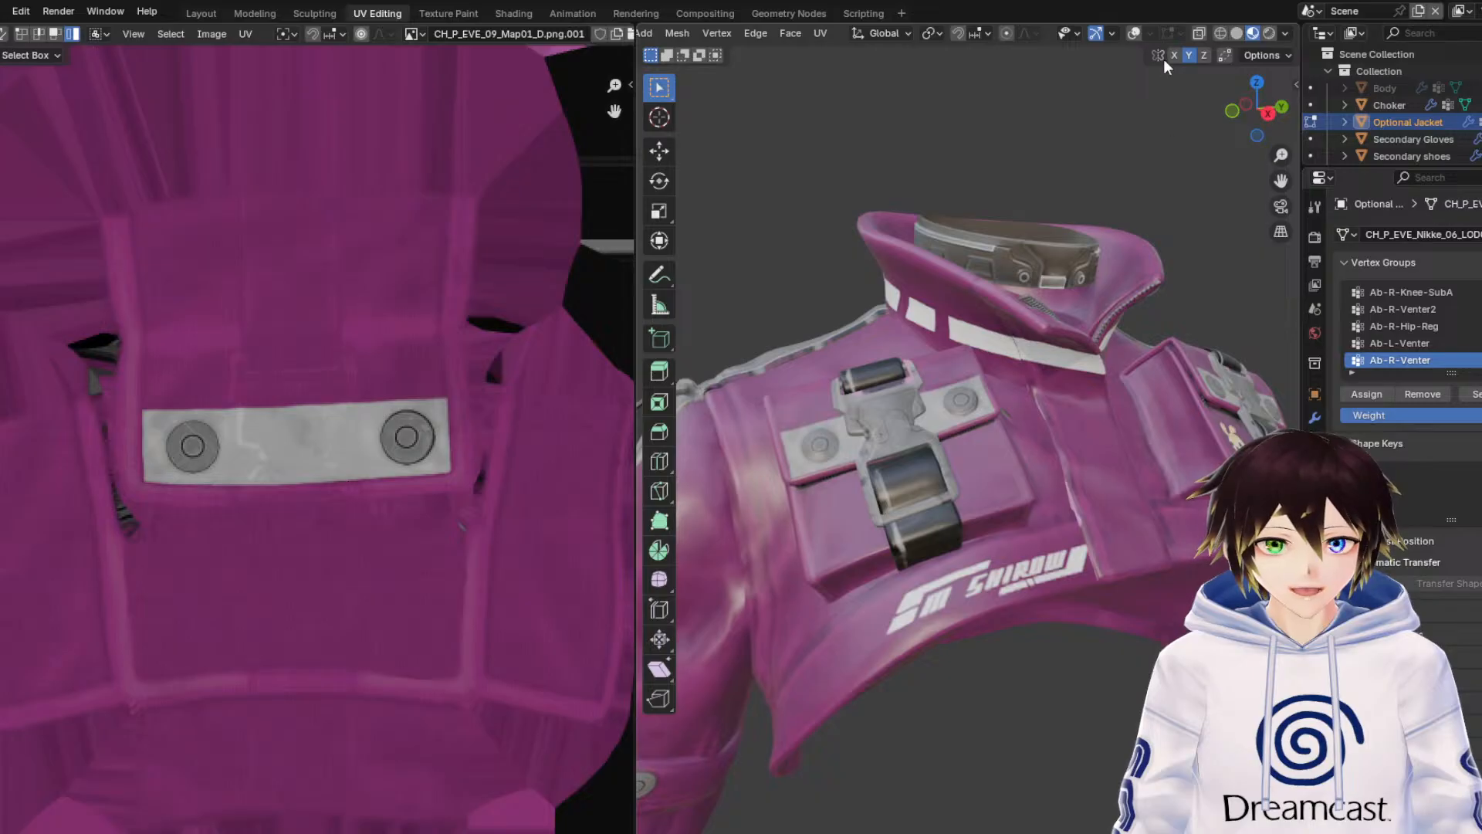
Show the viewport overlays and select the jacket's front placket by growing the selection from one of its faces.
left_click(1138, 39)
scroll(293, 490, "down", 6)
middle_click_drag(183, 306, 71, 534)
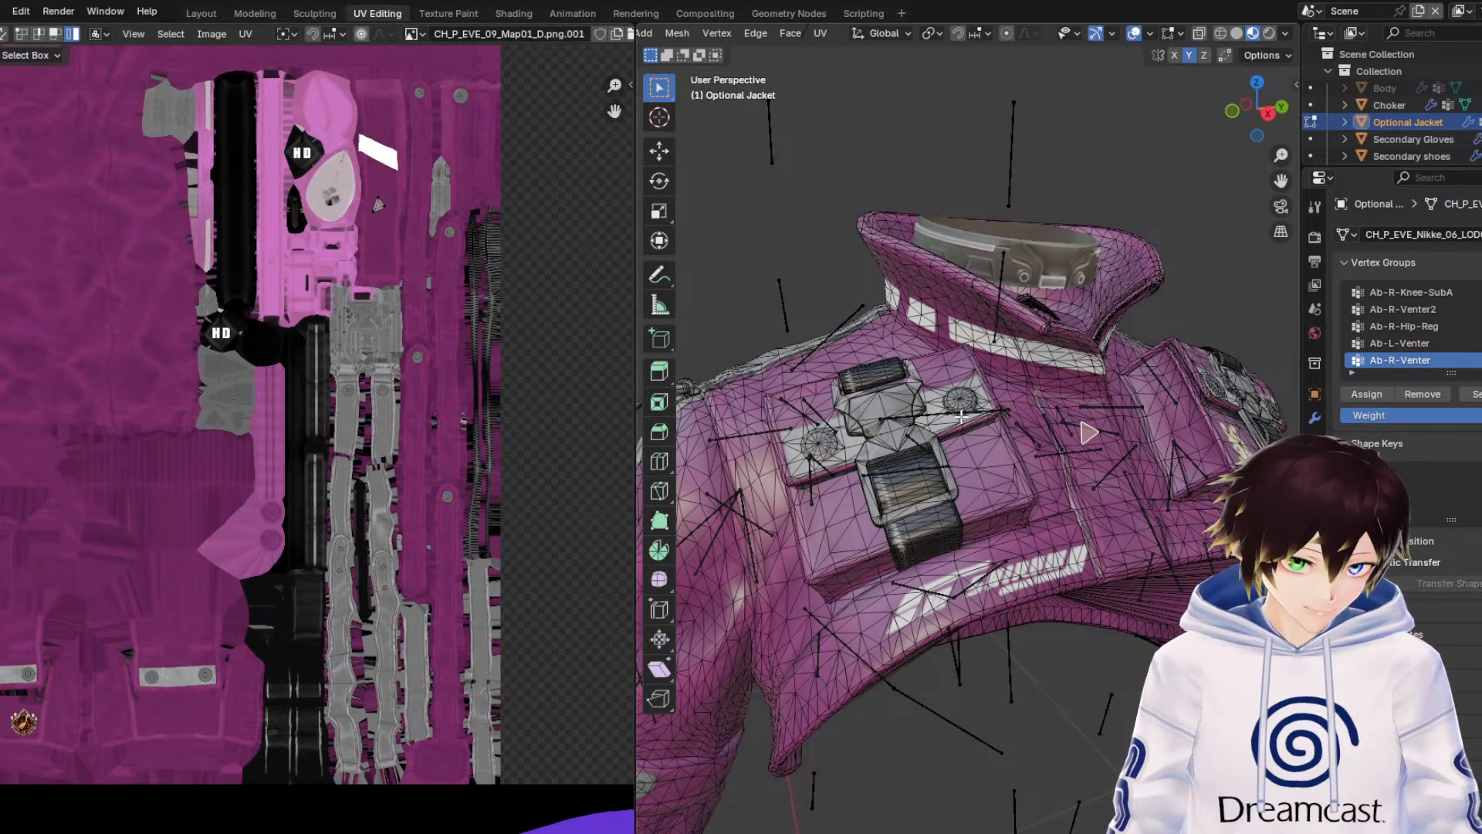
key("ctrl+KP_Add")
key("ctrl+KP_Add")
key("ctrl+KP_Add")
key("ctrl+KP_Add")
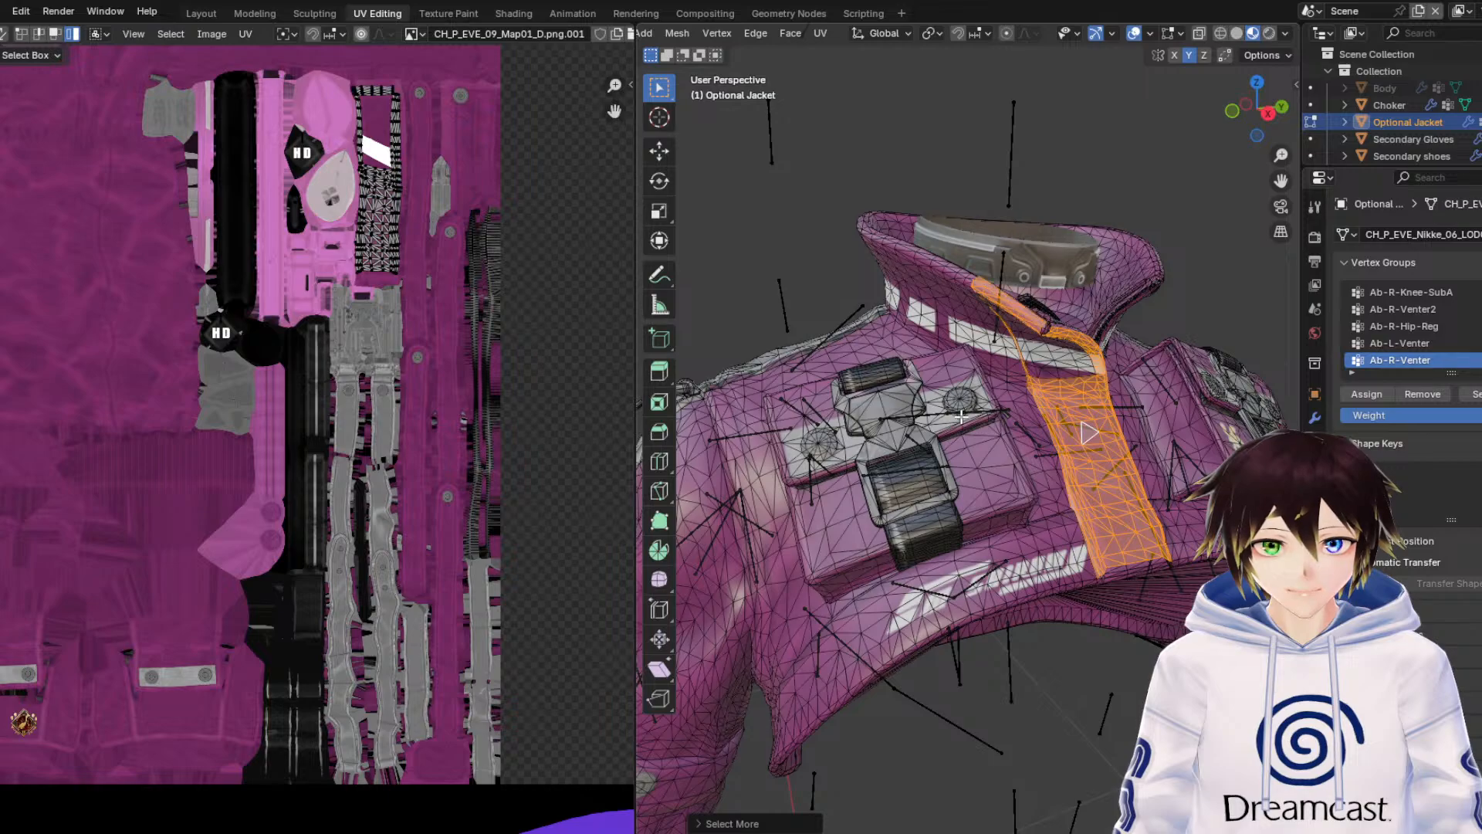
Add the missed white stripe faces of the front placket to the selection and grow it to cover the whole stripe.
scroll(532, 237, "up", 4)
middle_click_drag(472, 56, 257, 529)
scroll(256, 518, "up", 4)
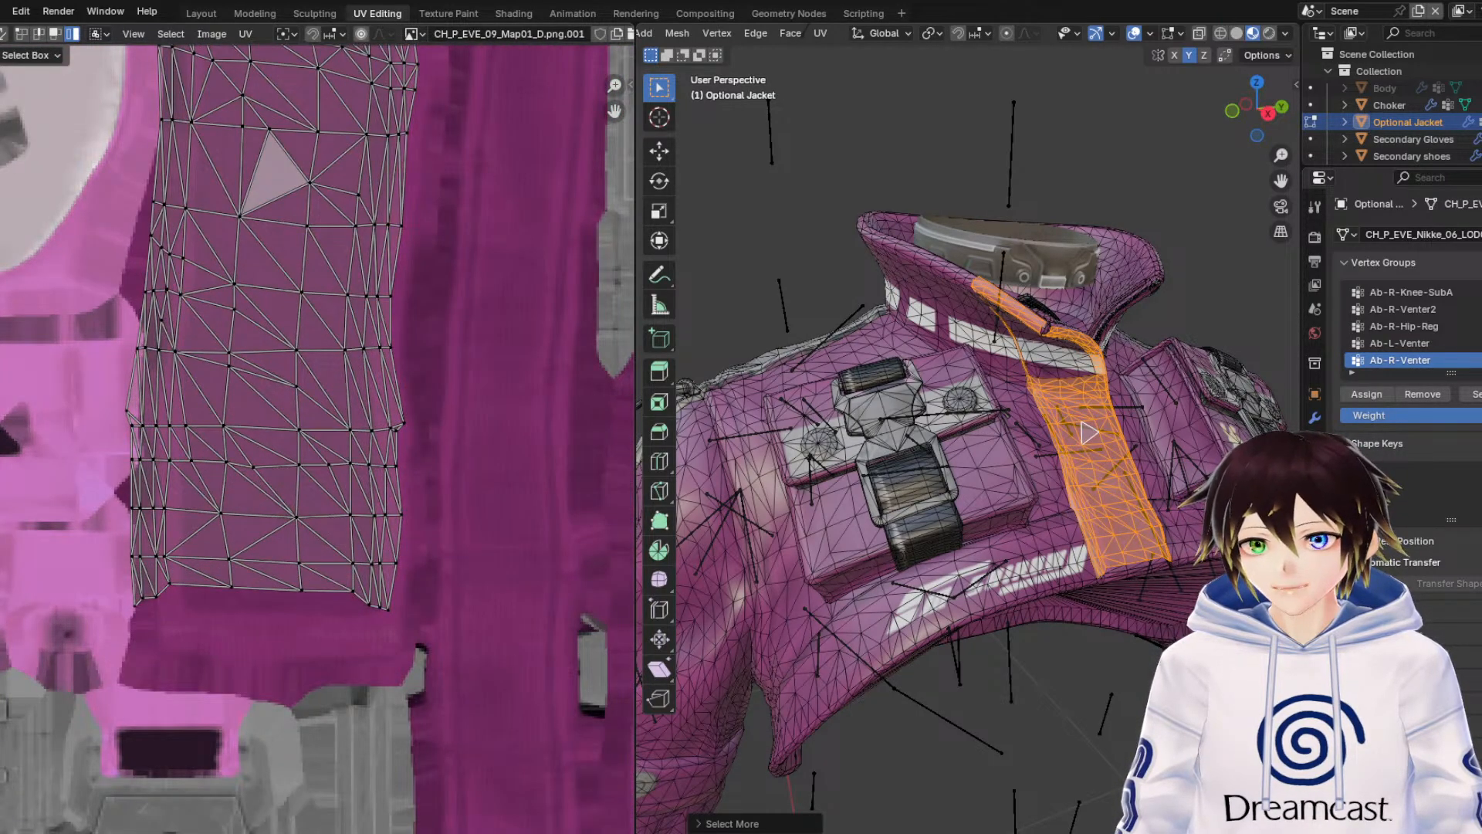
middle_click_drag(250, 235, 272, 423)
scroll(272, 422, "down", 2)
left_click(1065, 359, "shift")
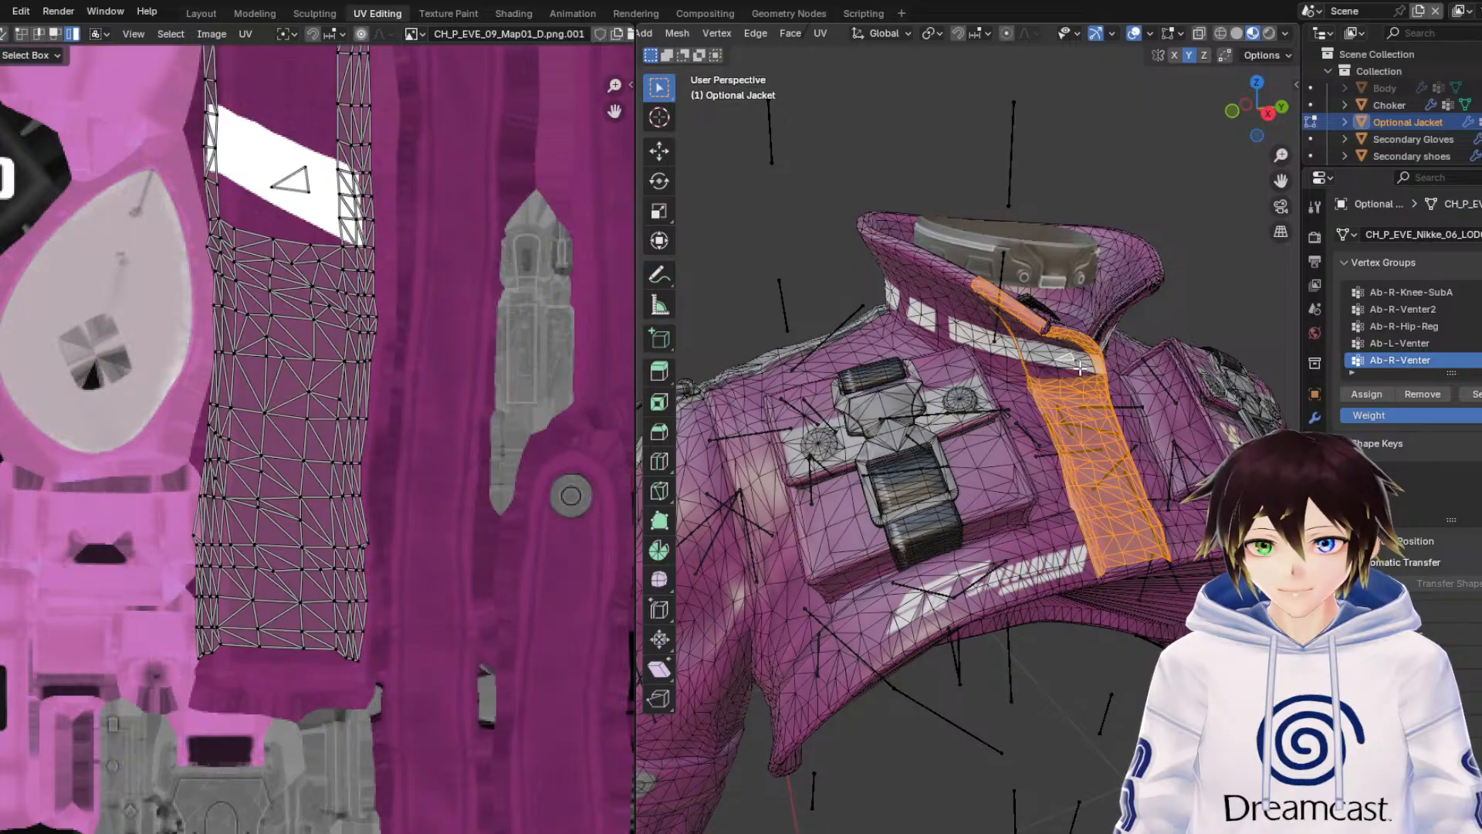
key("ctrl+KP_Add")
key("ctrl+KP_Add")
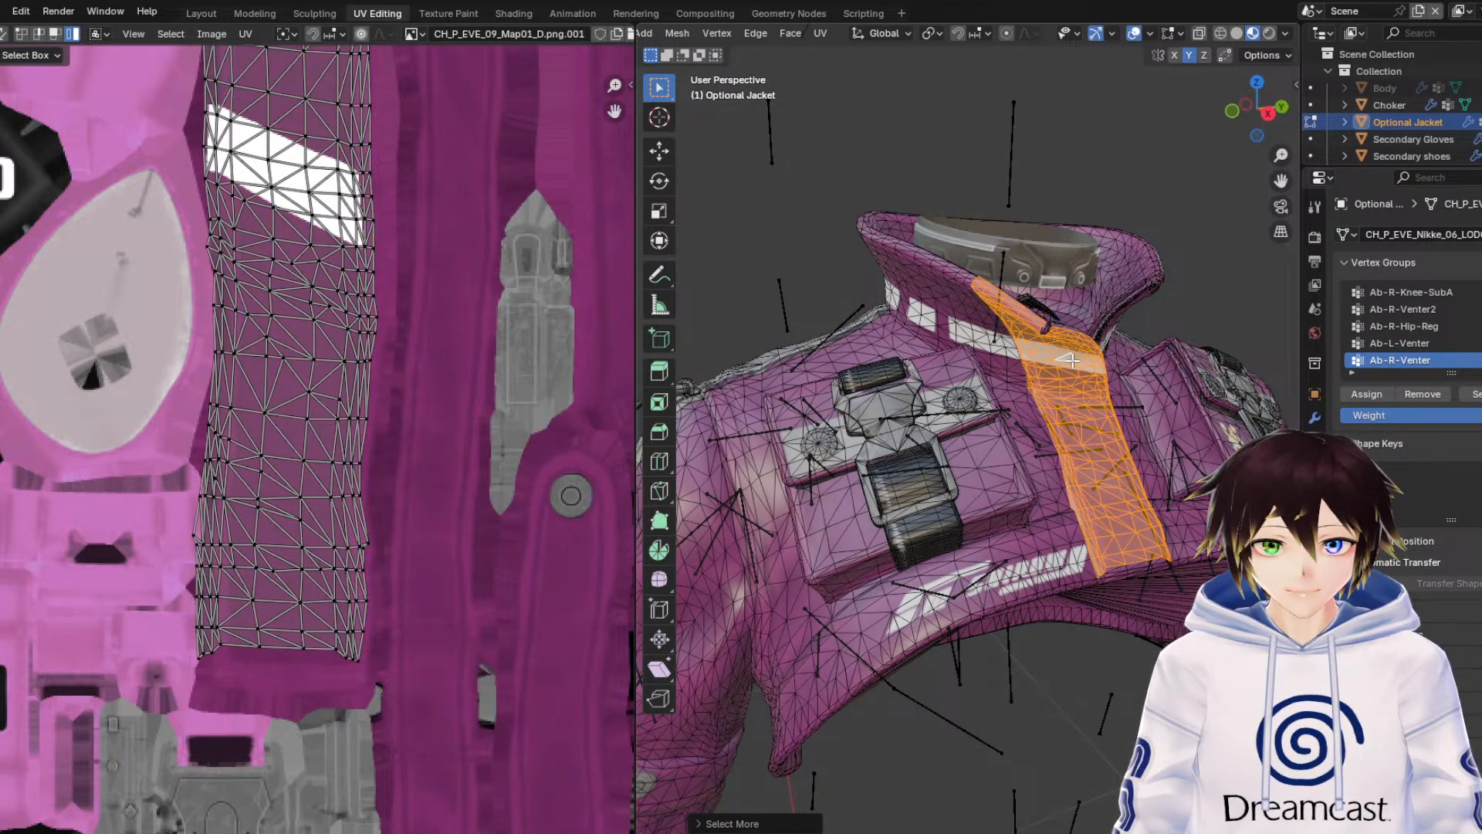
Select the front placket's entire UV island and move it by 0.000015 m on X.
left_click_drag(476, 685, 58, 225)
middle_click_drag(253, 220, 244, 503)
left_click_drag(472, 564, 21, 151, "shift")
middle_click_drag(309, 571, 313, 502)
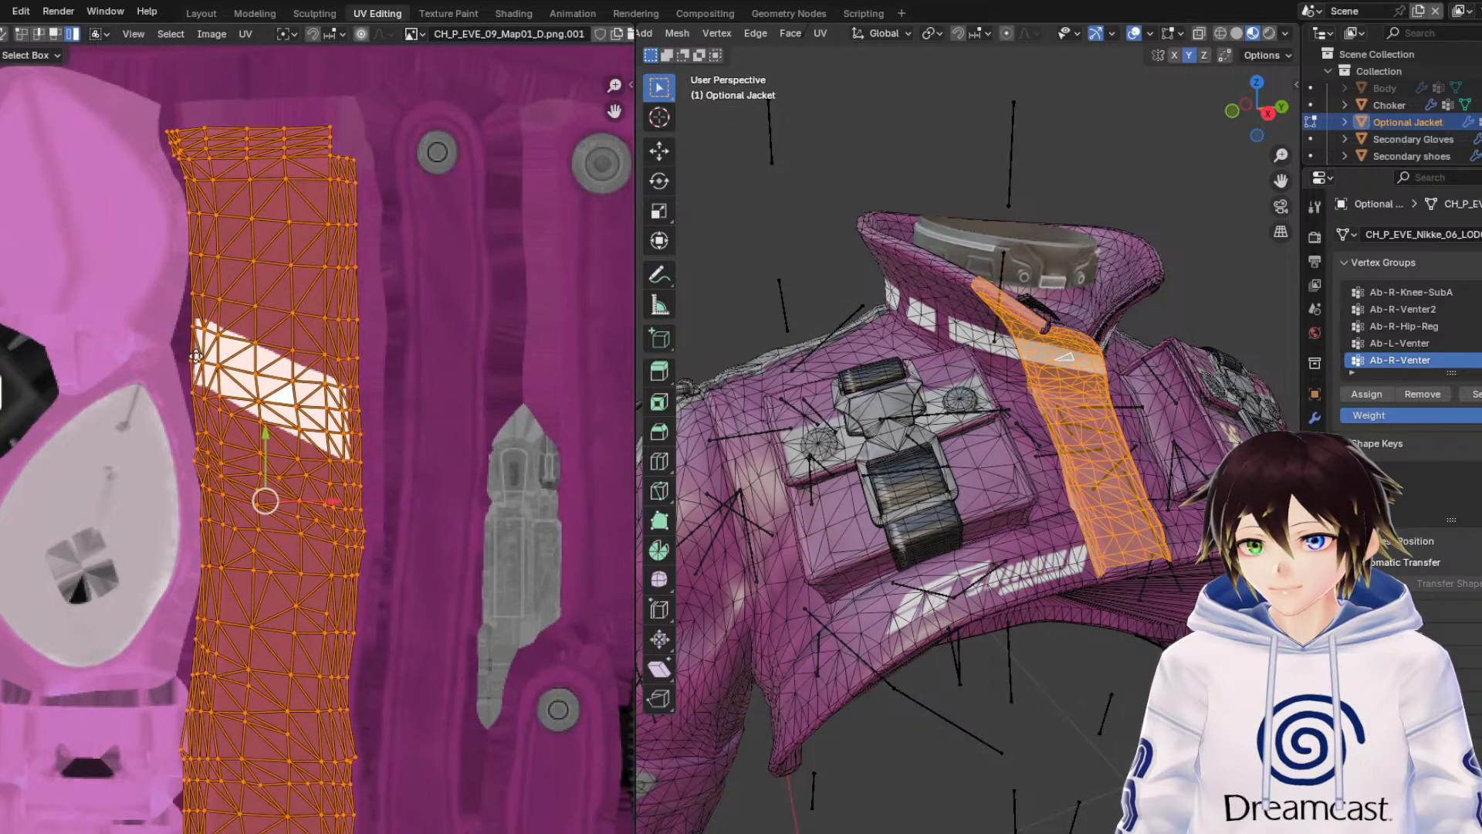
scroll(317, 501, "down", 1)
key("g")
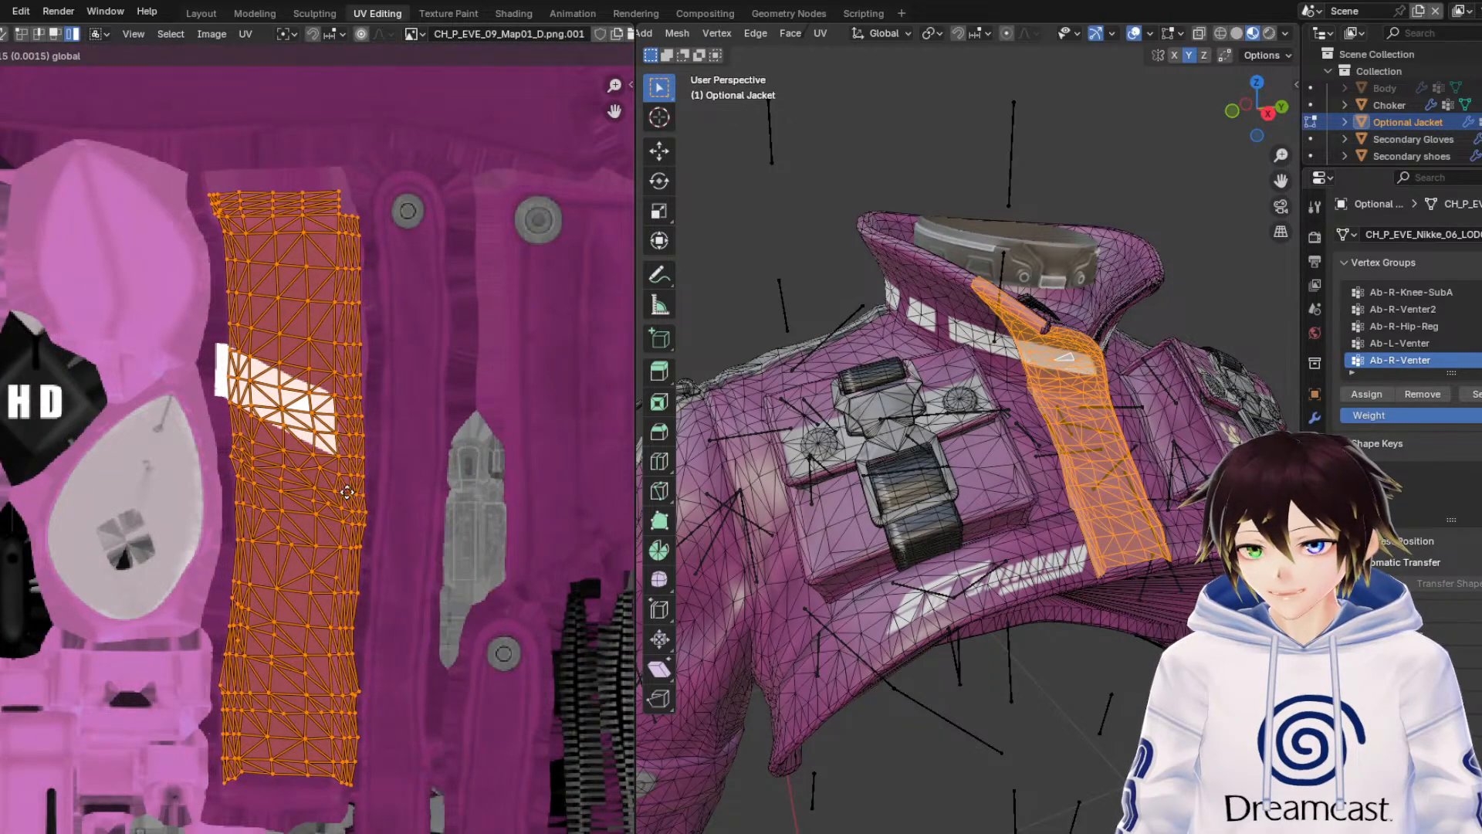
left_click(347, 492)
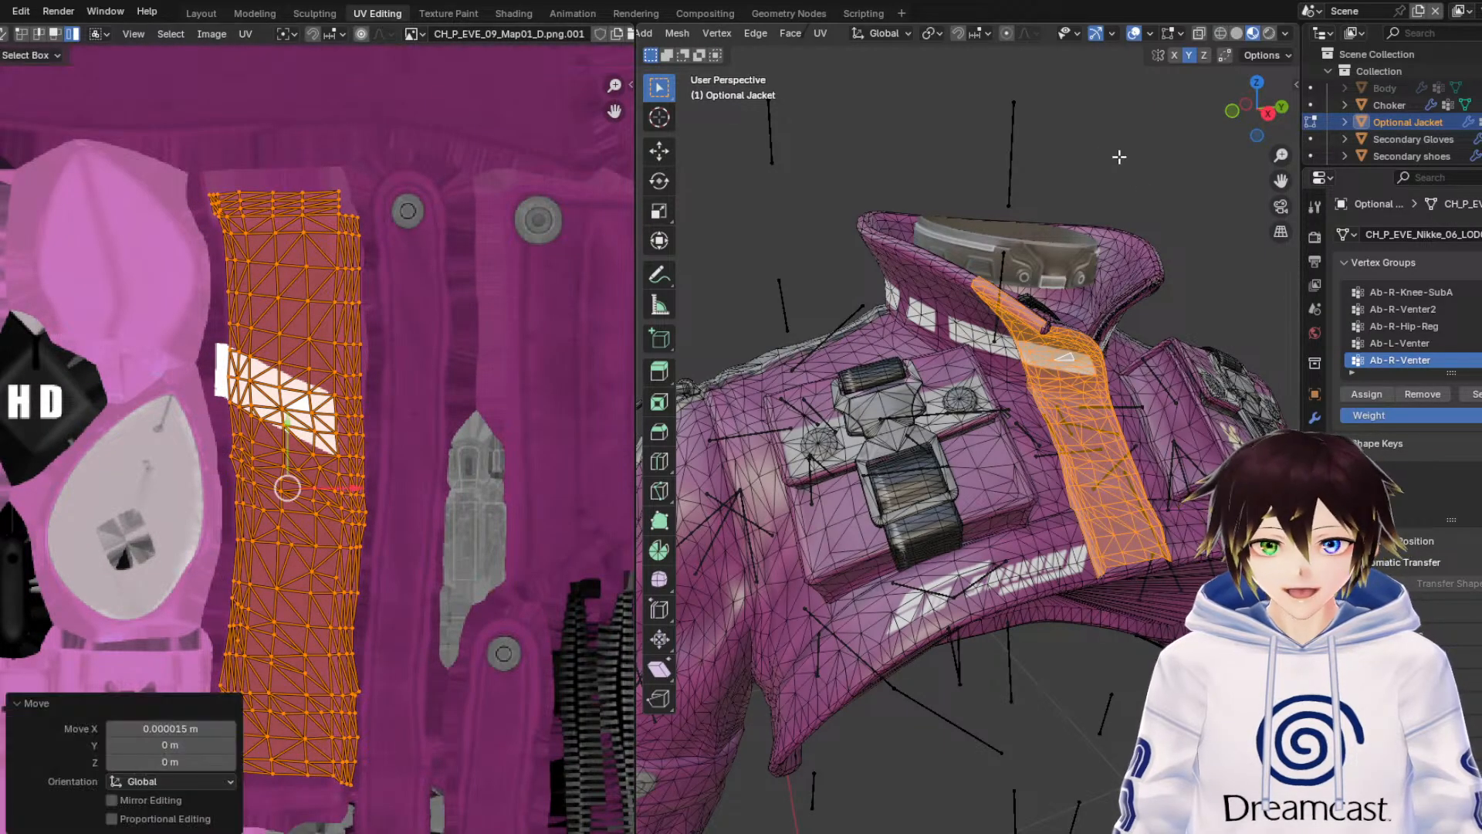
Hide the overlays, clear the placket selection, and examine the jacket's placket, collar and pockets from several angles.
left_click(1133, 33)
middle_click_drag(1081, 232, 1005, 383)
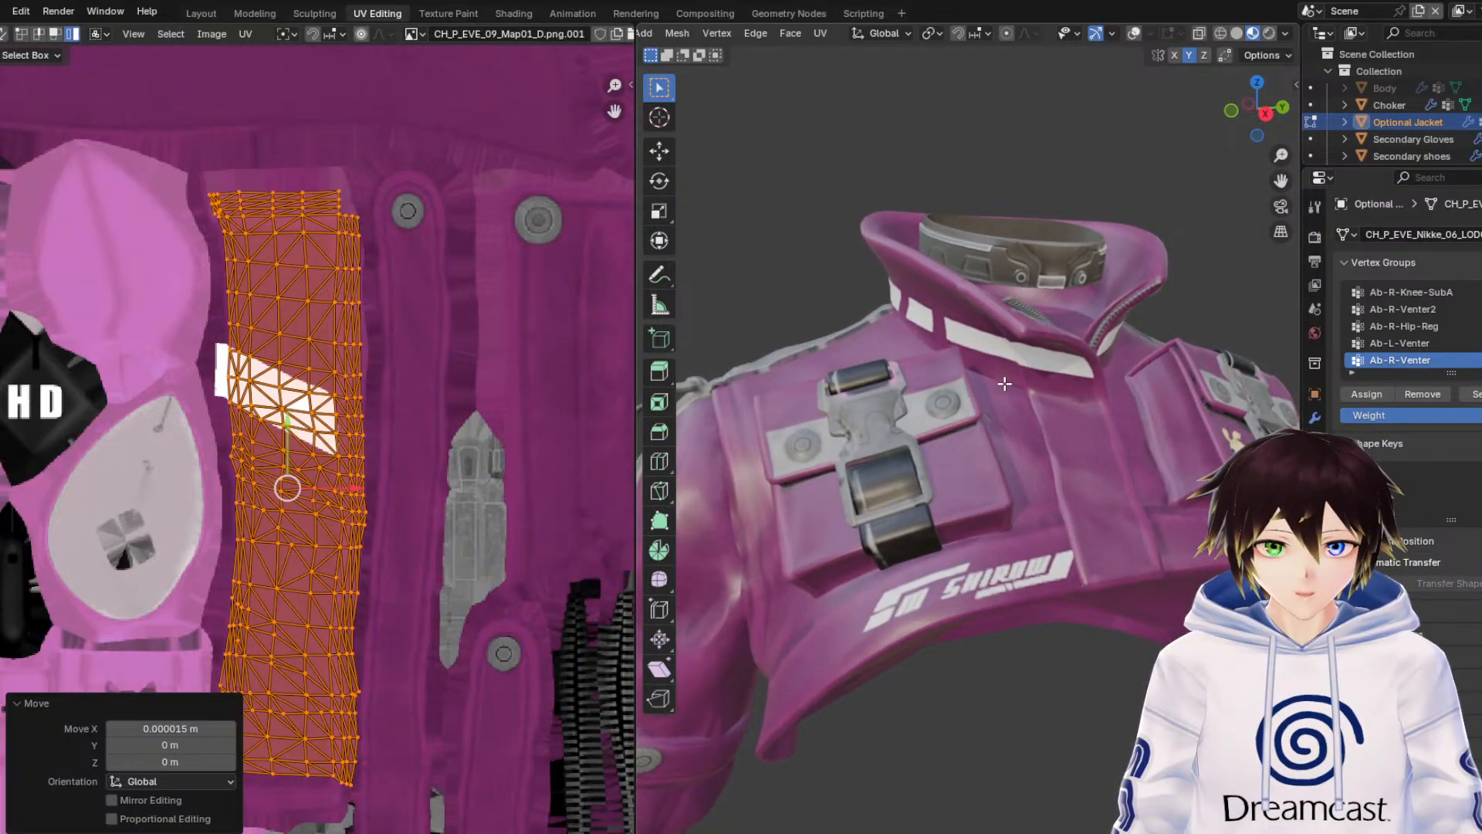
left_click_drag(1281, 182, 1093, 305)
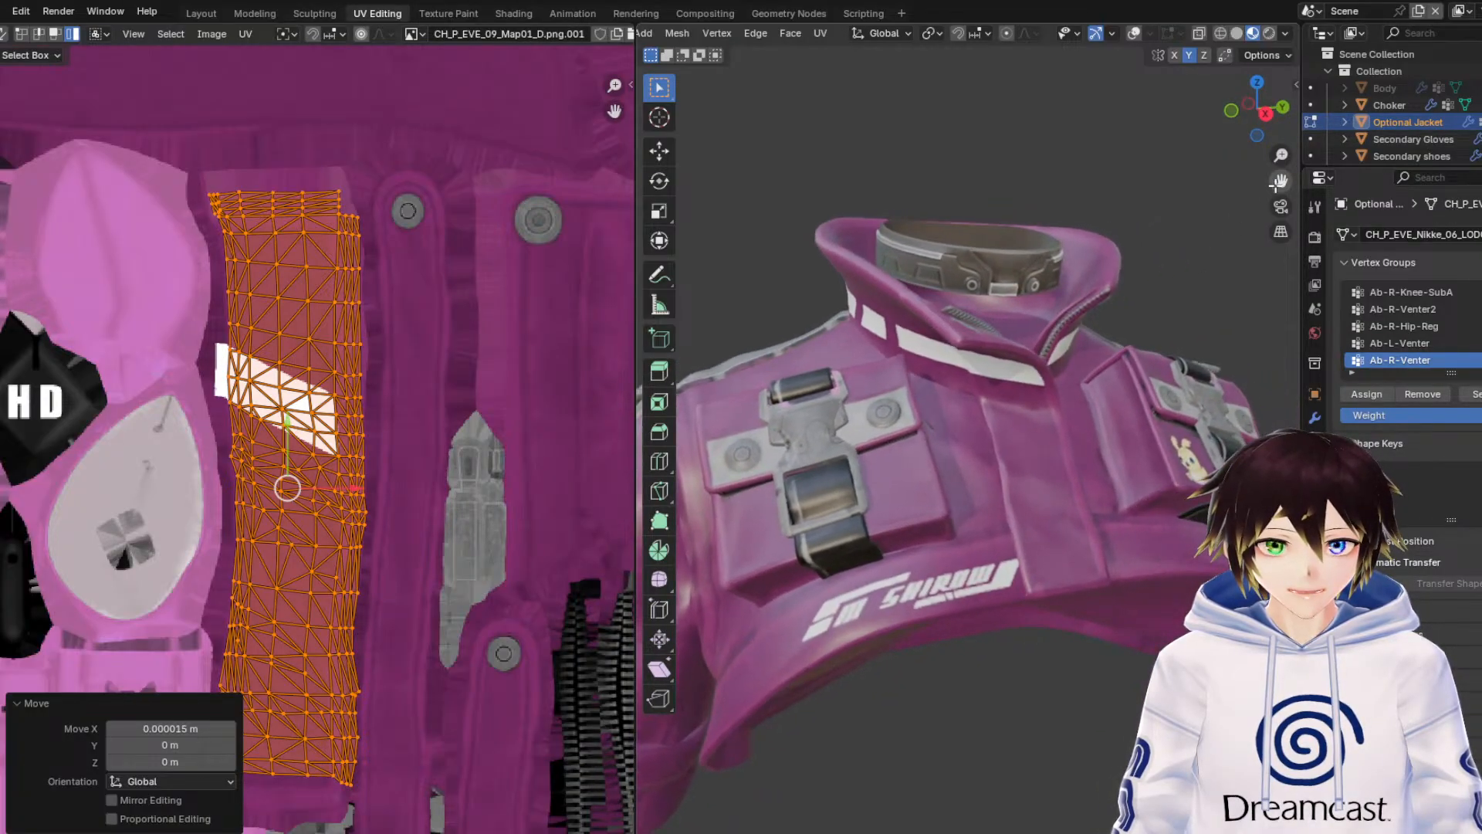
left_click(1145, 284)
middle_click_drag(1145, 284, 983, 285)
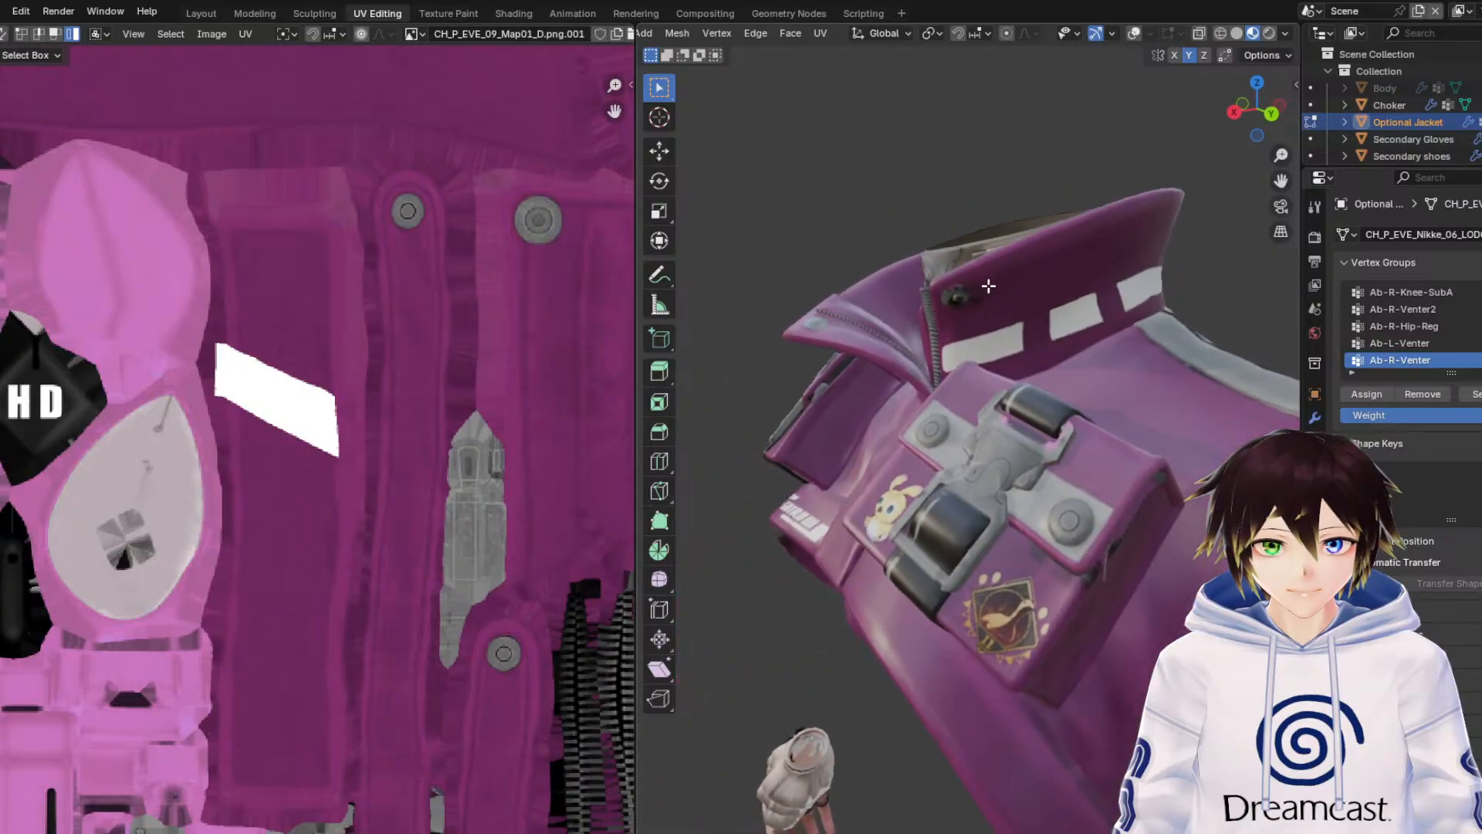
scroll(977, 291, "up", 4)
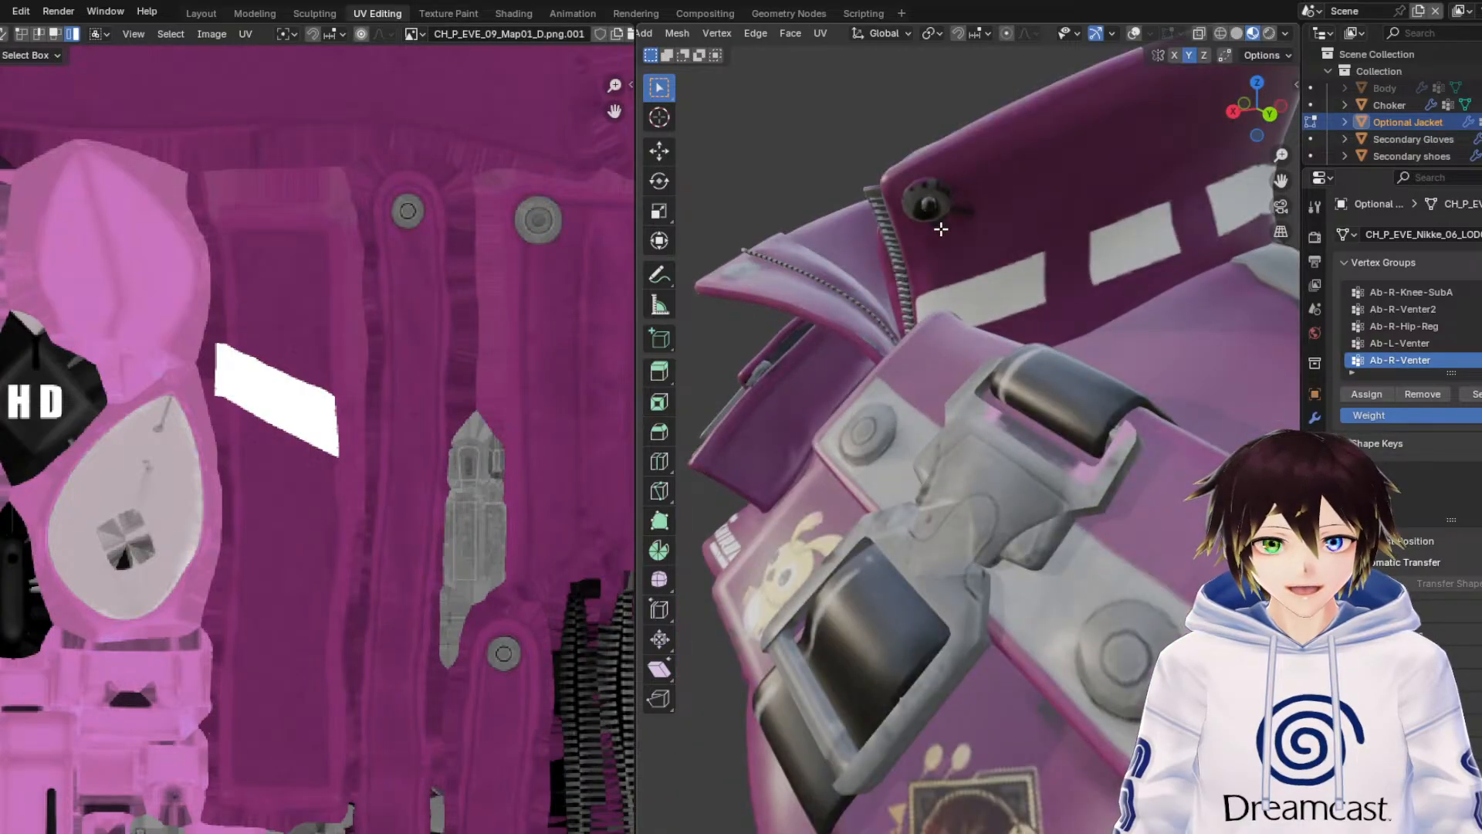
middle_click_drag(954, 258, 1006, 460)
scroll(1005, 460, "down", 2)
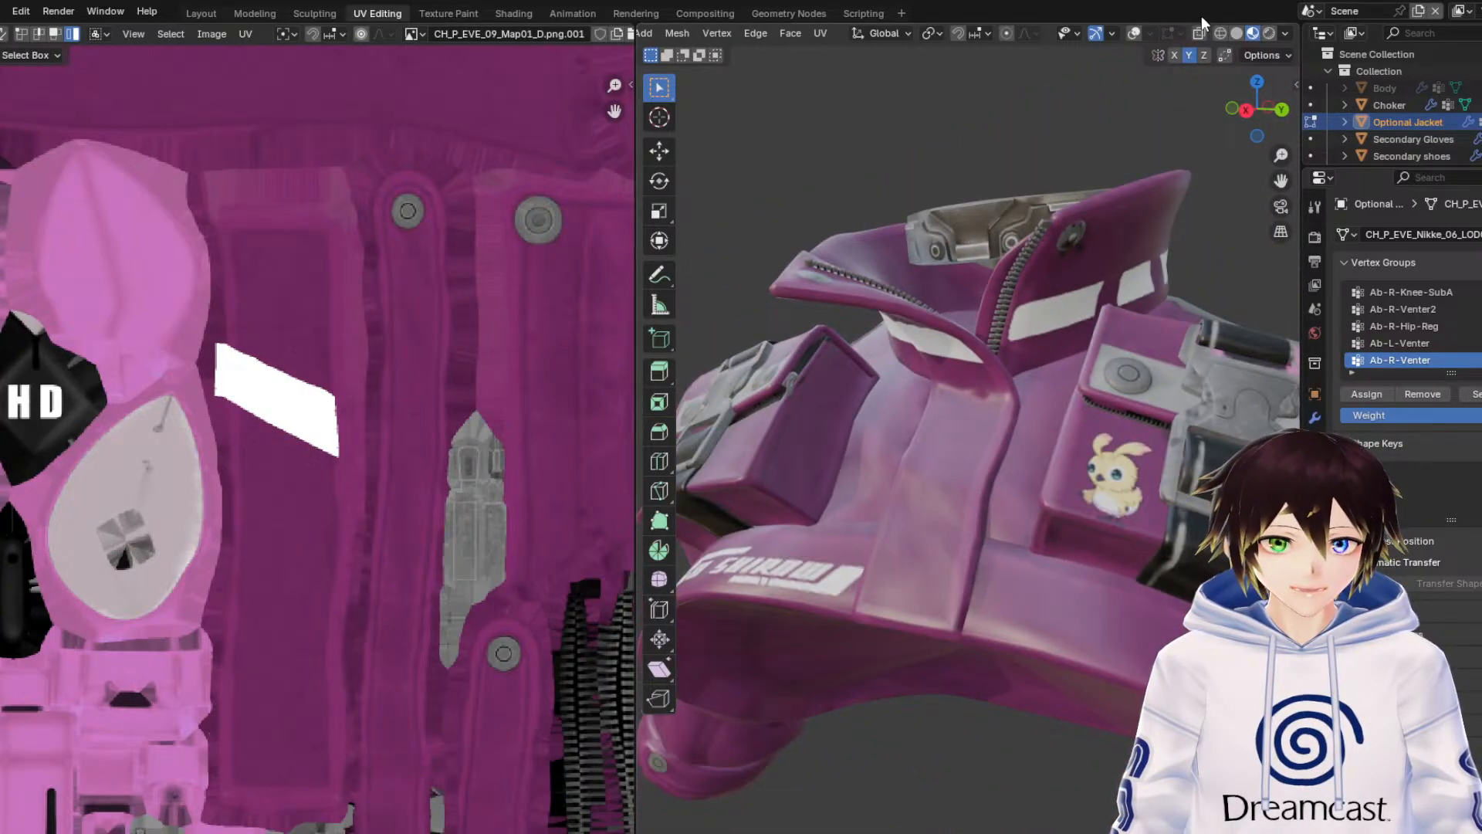
Show the overlays and select the black strap pieces running through the chest pocket buckles by growing the selection.
left_click(1134, 33)
middle_click_drag(1201, 454, 1121, 495)
middle_click_drag(891, 501, 980, 415)
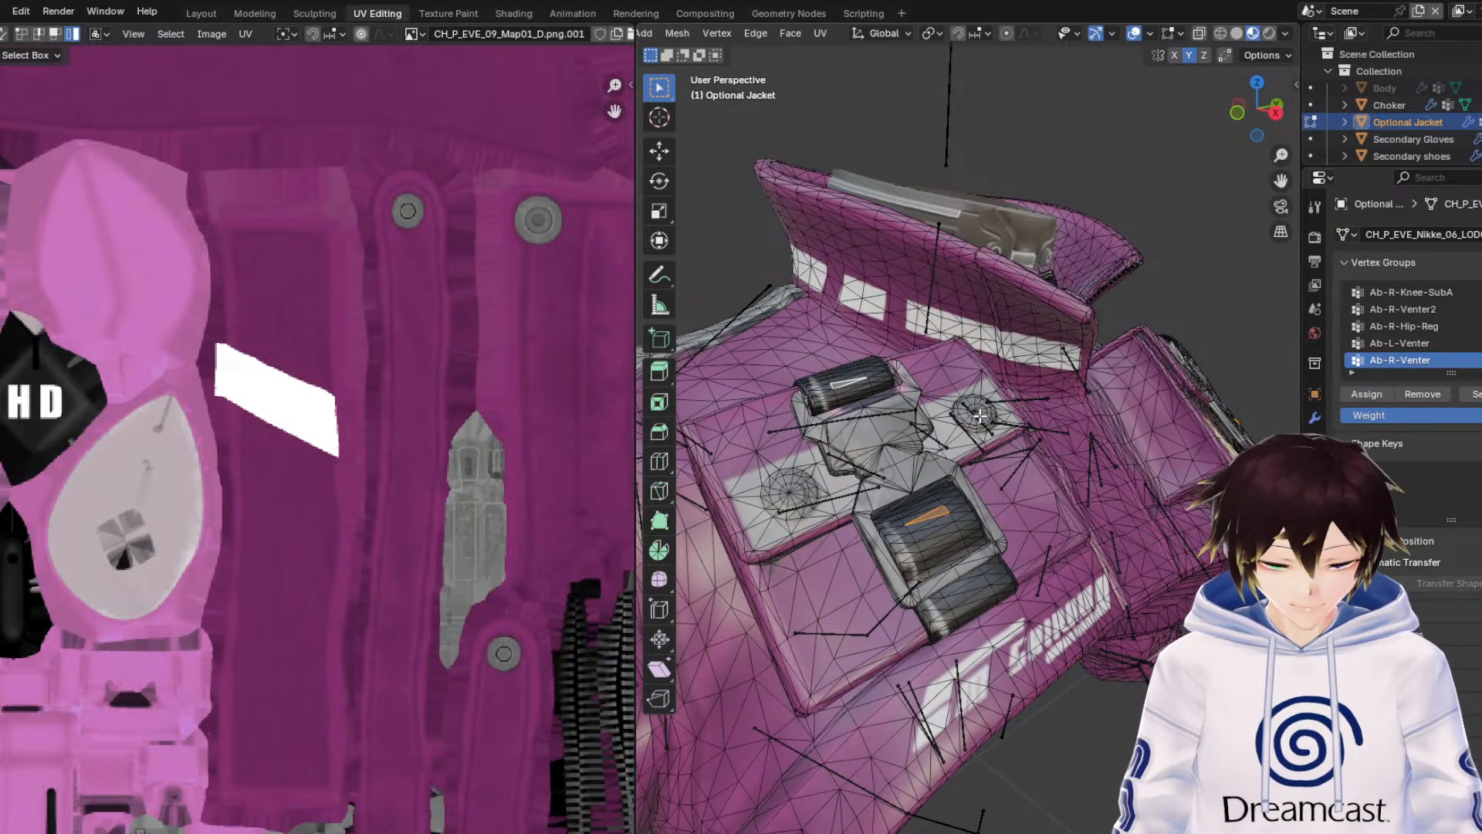
key("ctrl+KP_Add")
key("ctrl+KP_Add")
key("ctrl+KP_Add")
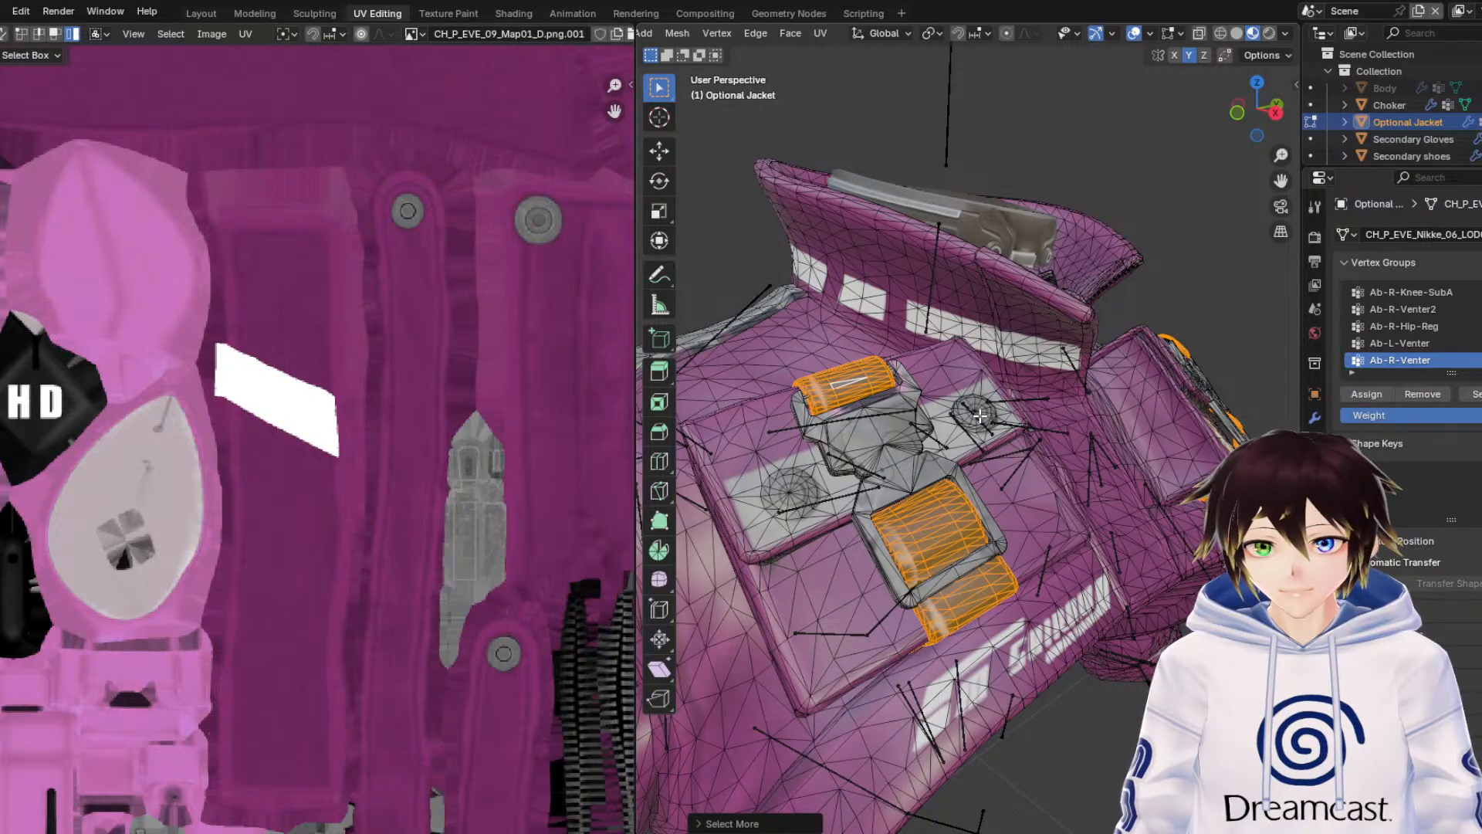
Select the black strap islands in the UV layout and move them by 0.000006 m on X.
scroll(388, 572, "down", 5)
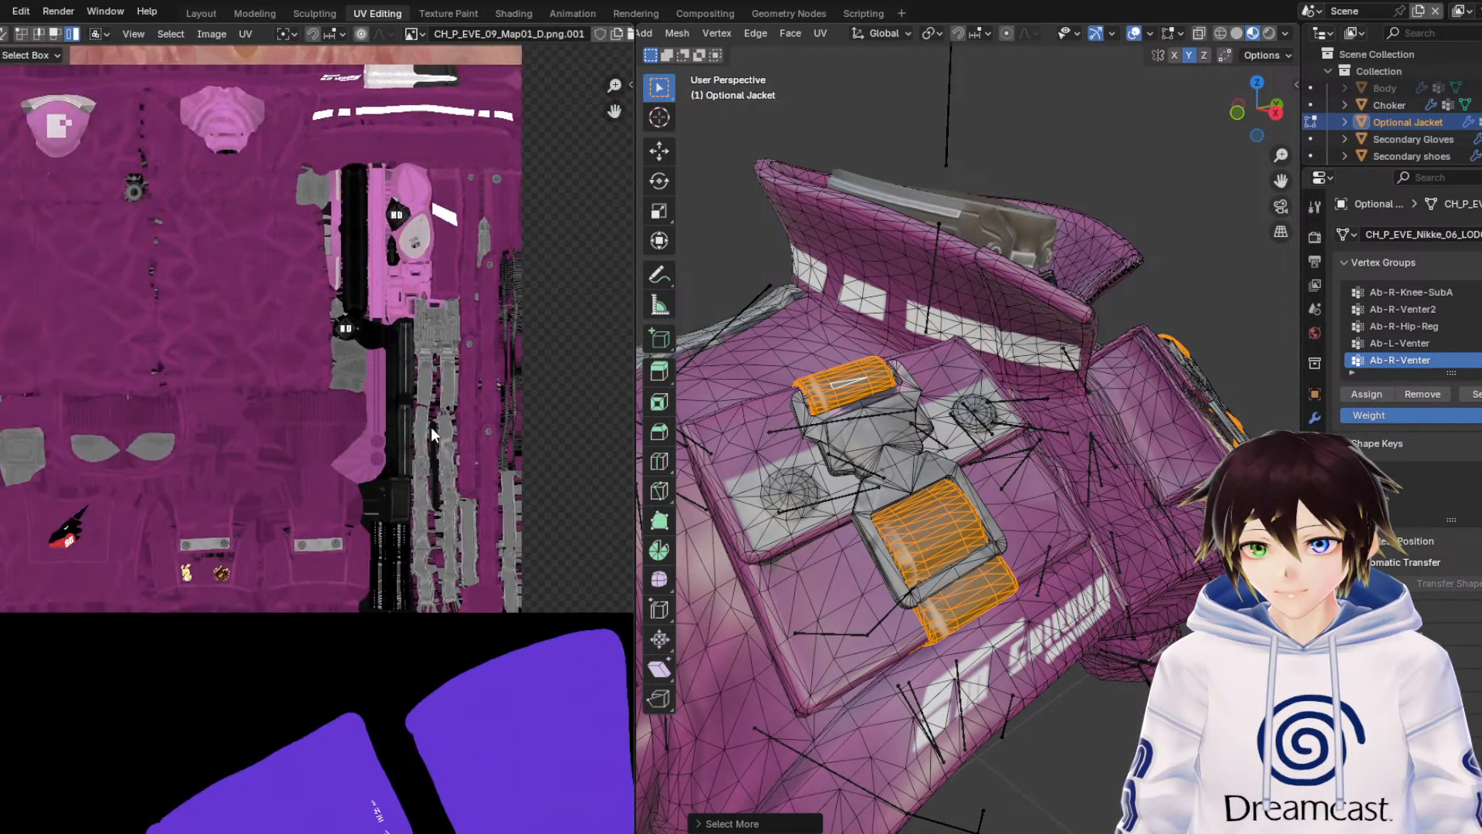
middle_click_drag(189, 525, 241, 573)
scroll(241, 573, "down", 2)
left_click_drag(518, 668, 75, 144)
scroll(403, 509, "up", 4)
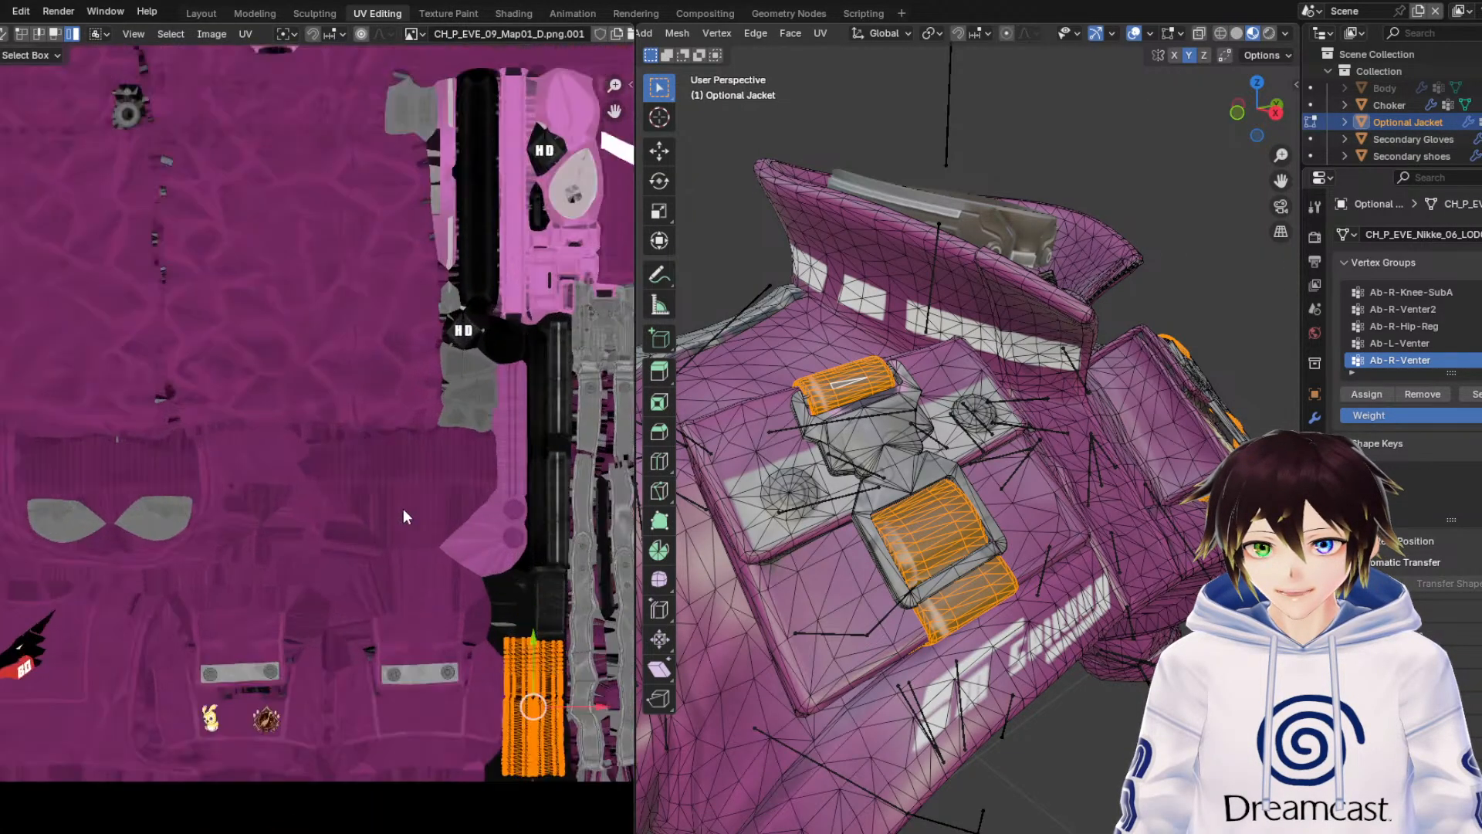
scroll(225, 265, "up", 1)
middle_click_drag(563, 697, 401, 540)
scroll(203, 307, "up", 1)
scroll(401, 539, "up", 5)
middle_click_drag(408, 490, 294, 485)
key("g")
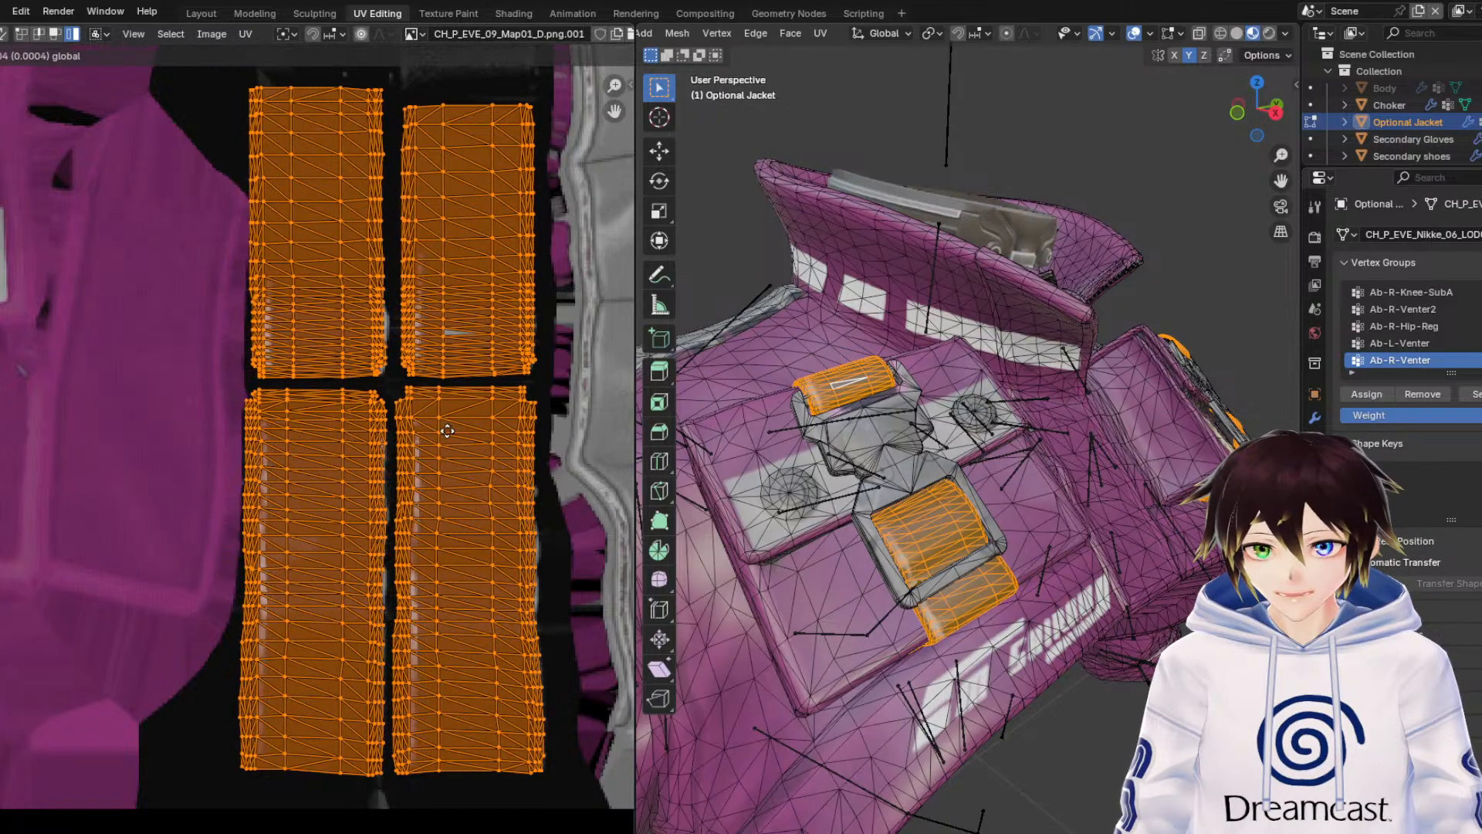
left_click(450, 431)
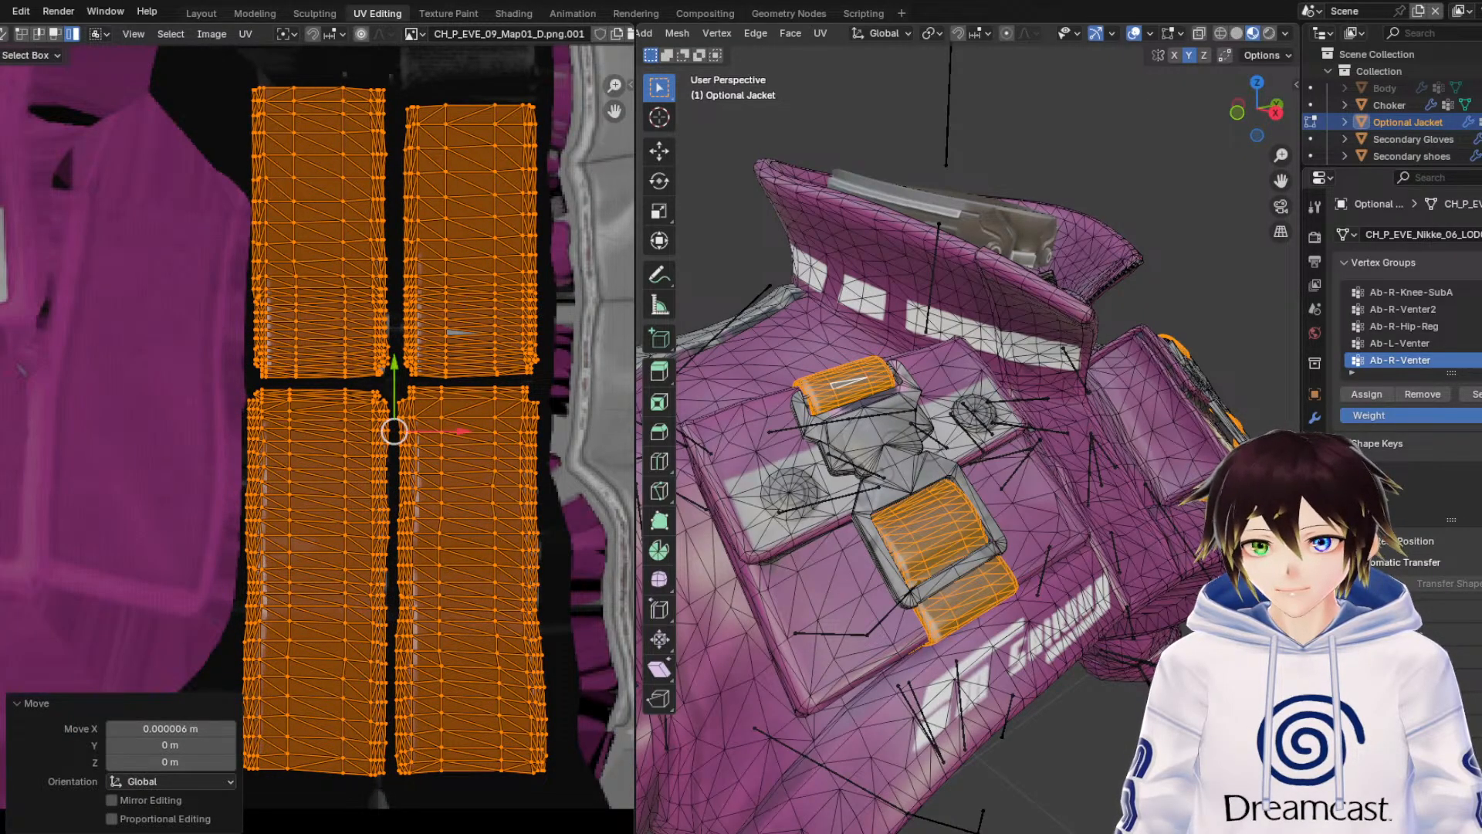
Scale the black strap islands by 0.956 on X, move them by 0.000002 m on X, and hide the overlays.
key("s")
key("x")
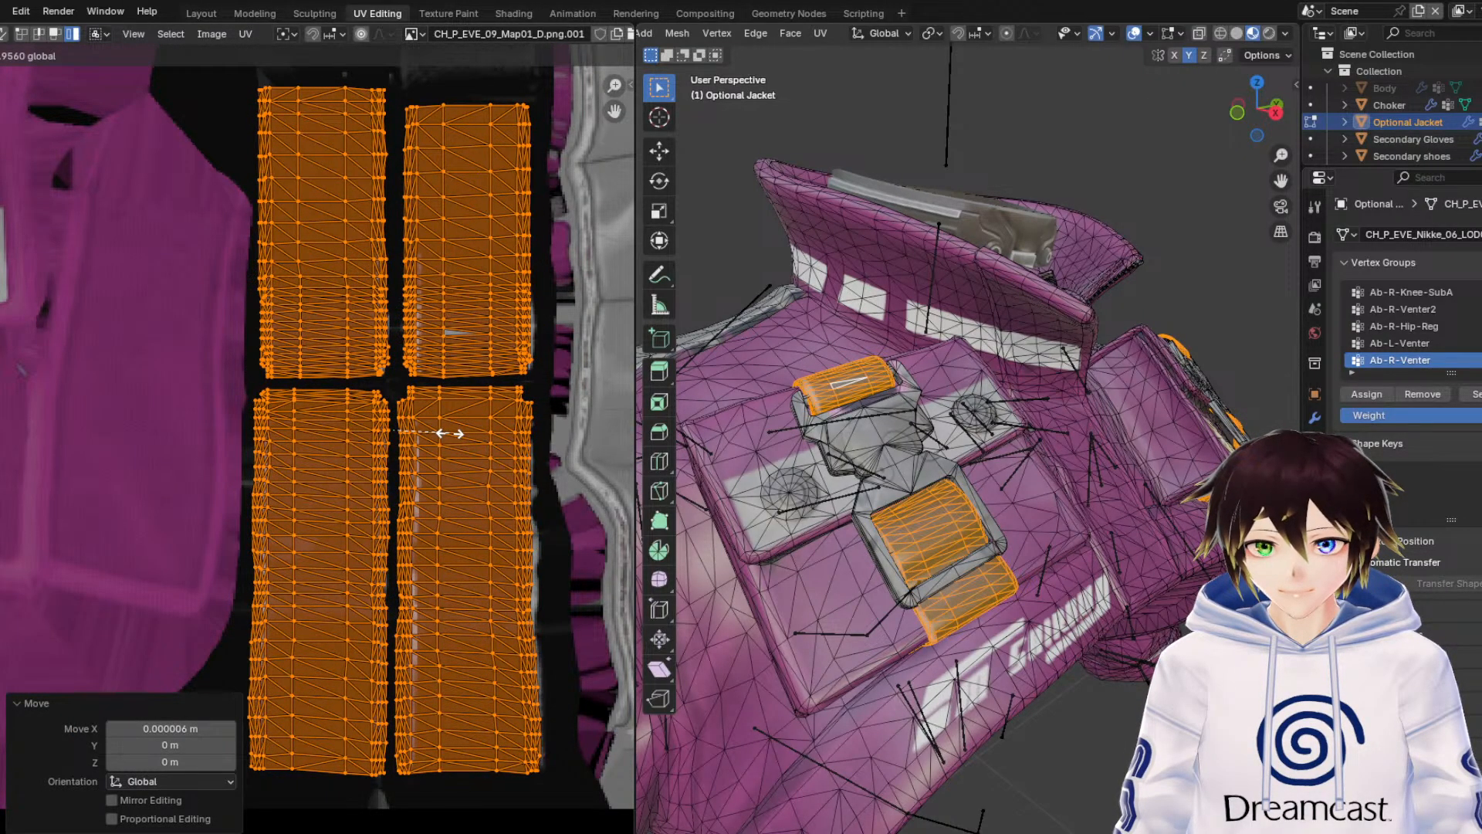
left_click(450, 433)
key("g")
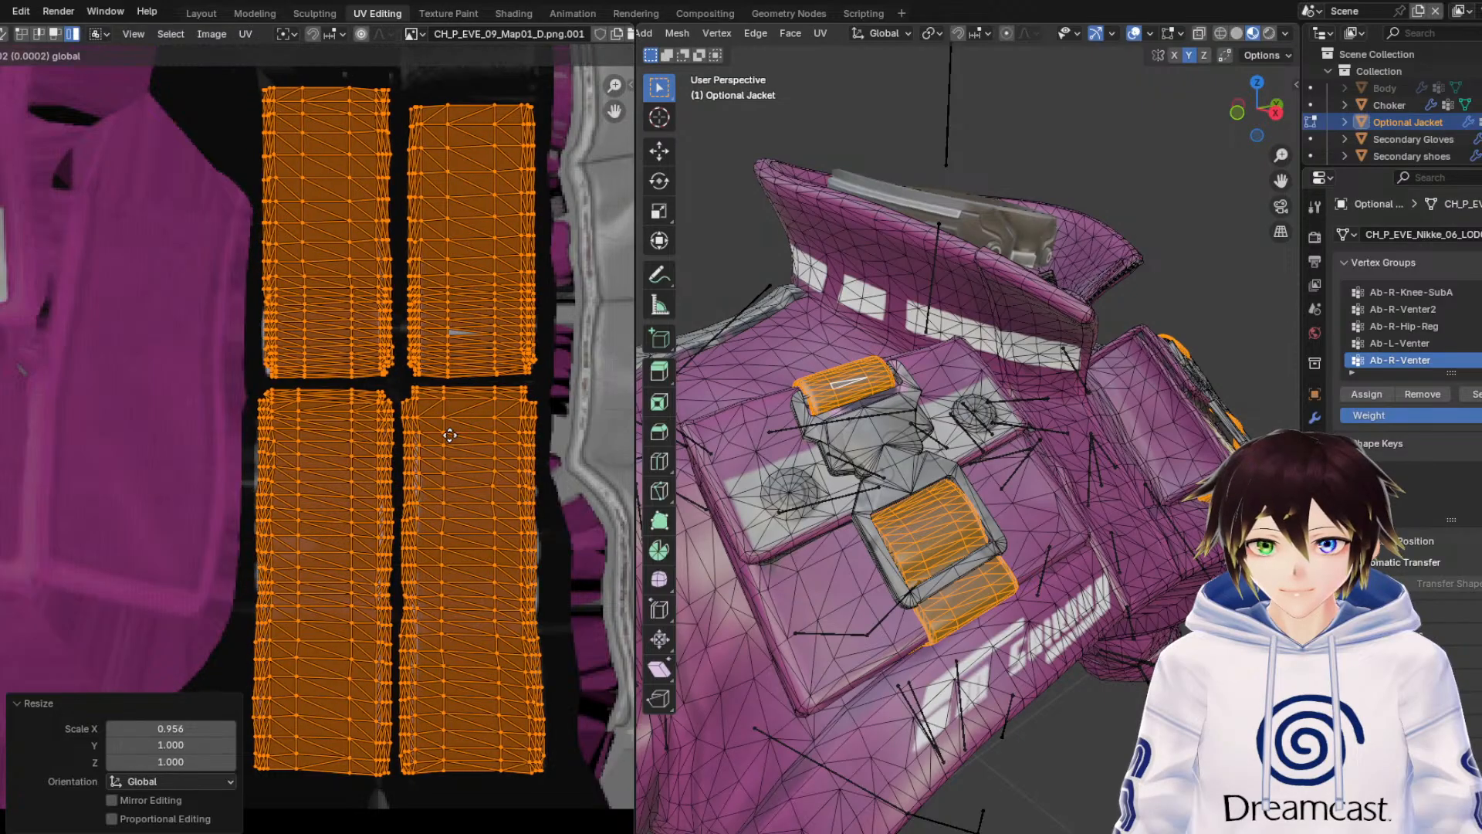
left_click(450, 435)
left_click(1129, 34)
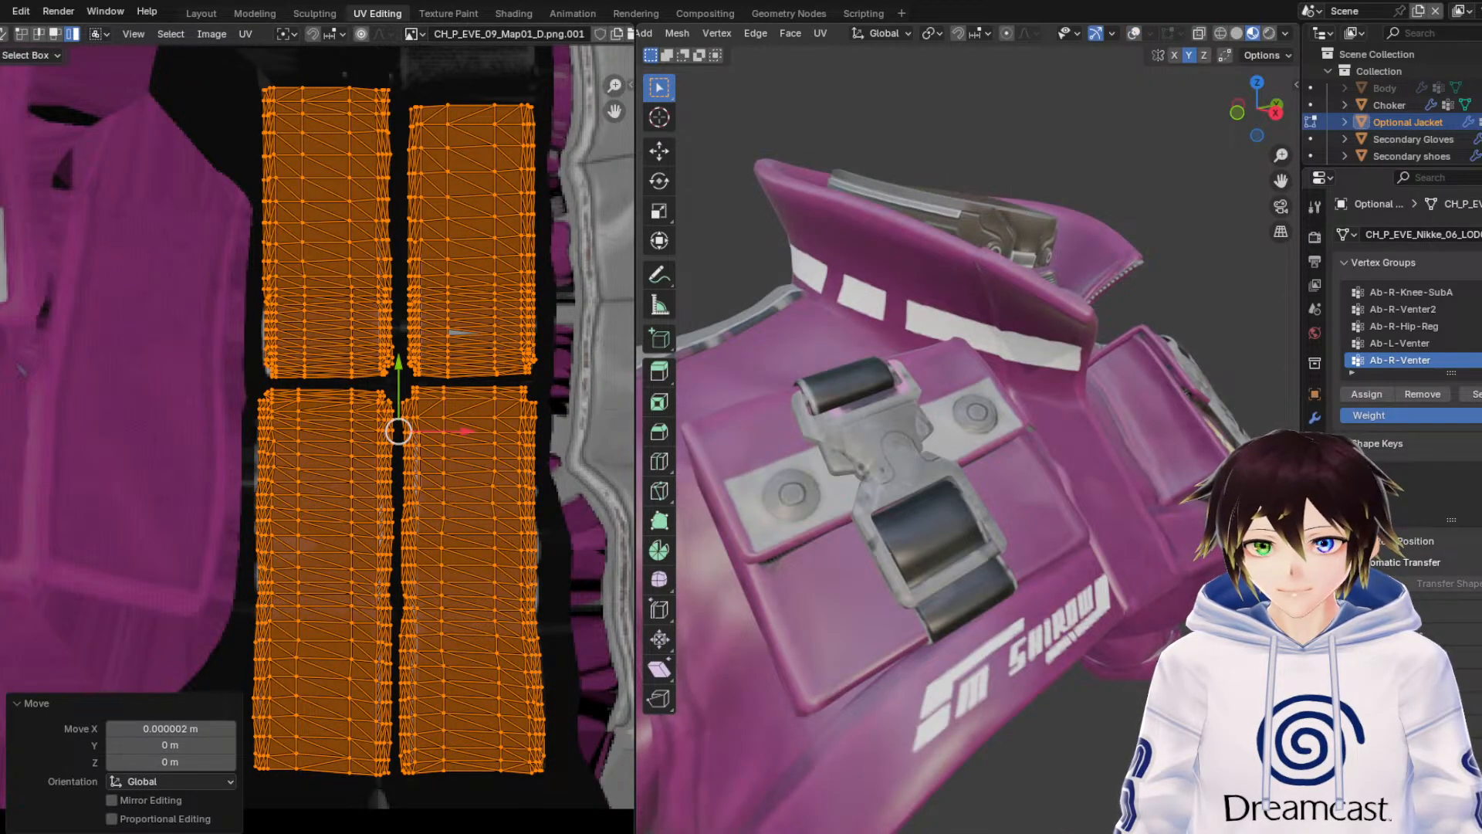
Scale the black strap islands by 0.967 and a further 1.007 on X, checking the straps on the 3D jacket.
key("s")
key("x")
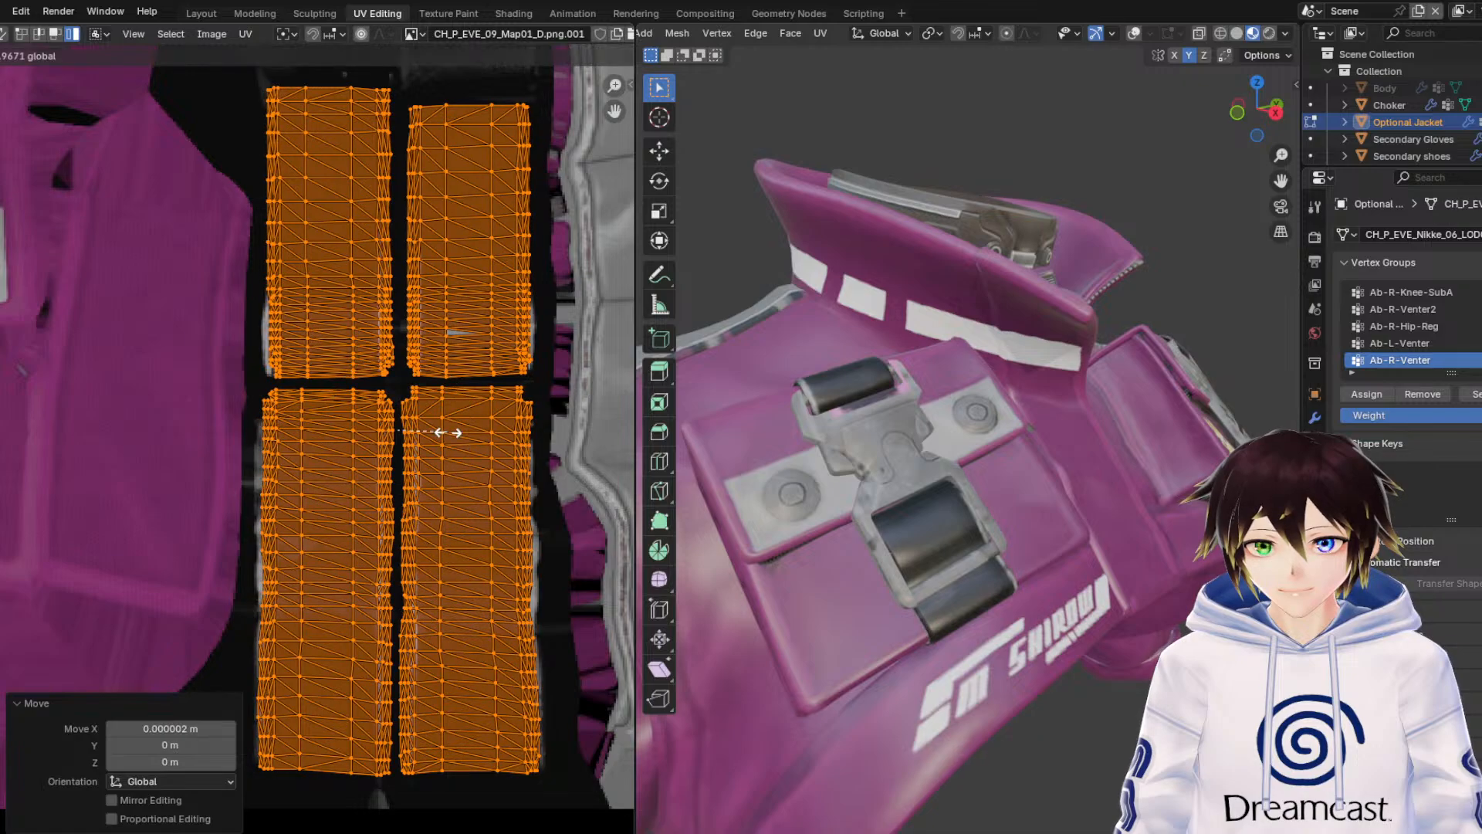
left_click(448, 432)
scroll(447, 402, "down", 4)
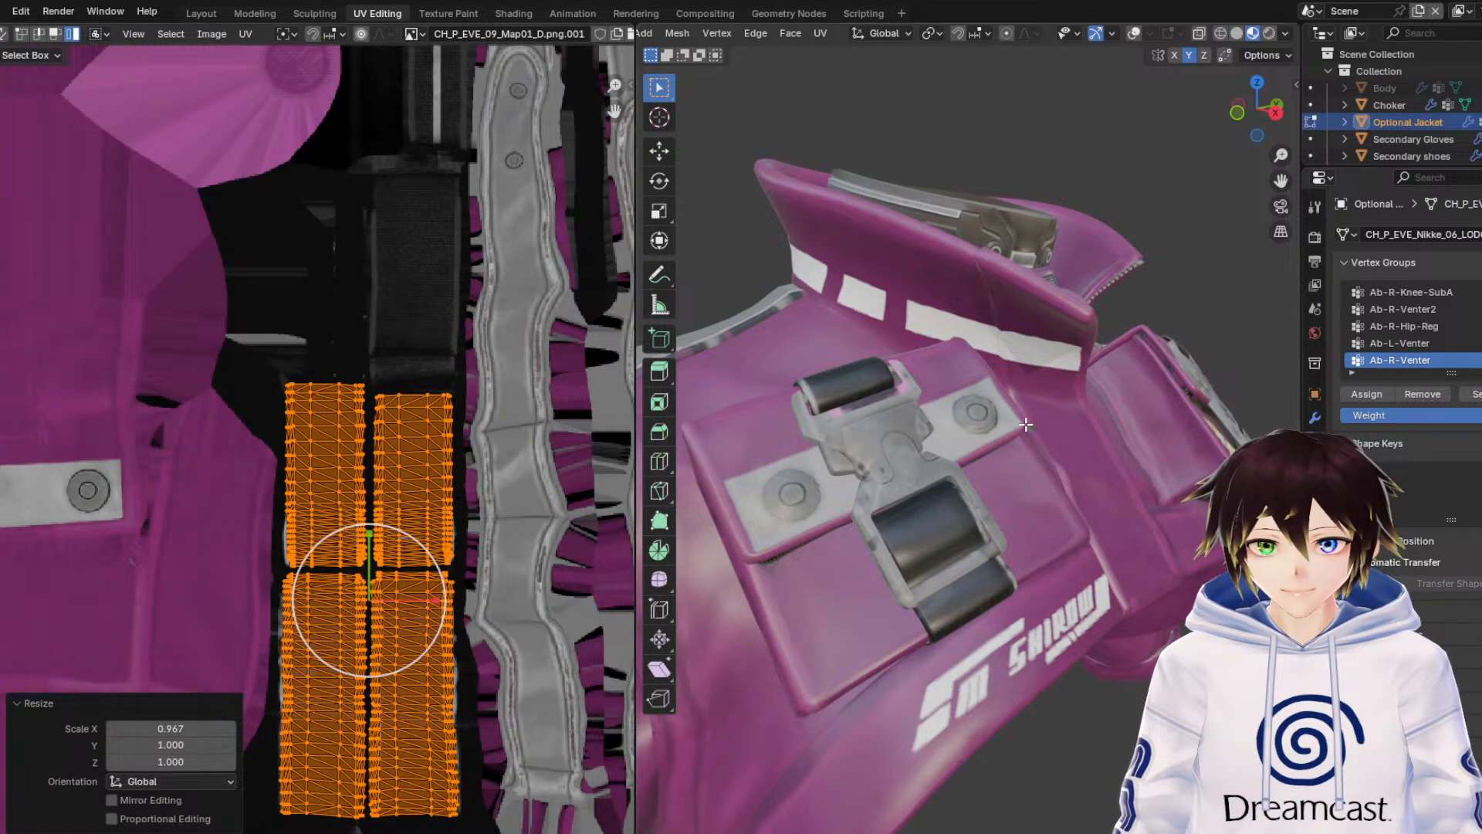
middle_click_drag(1026, 424, 970, 430)
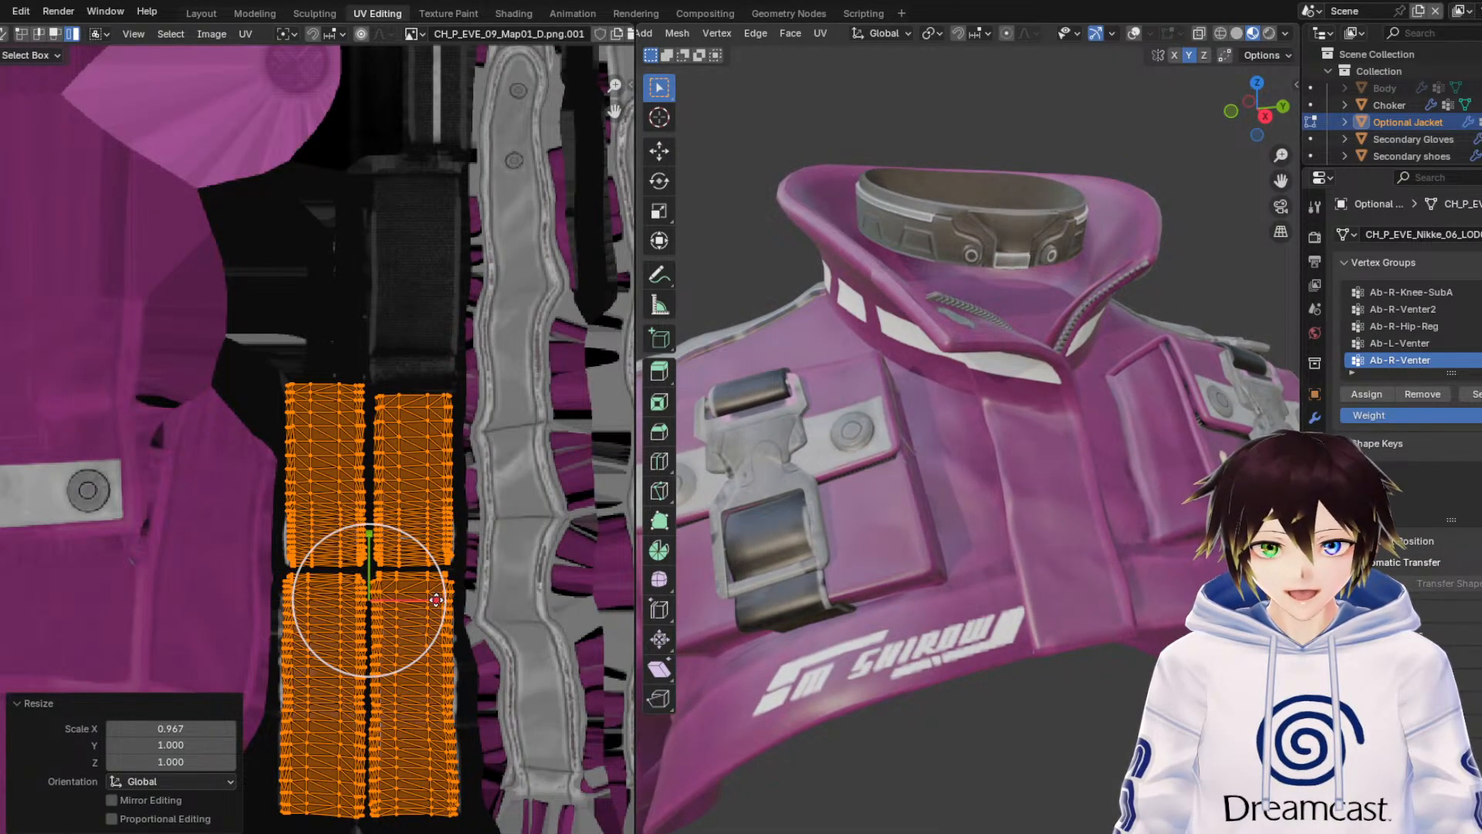
left_click_drag(438, 601, 433, 612)
left_click(1140, 37)
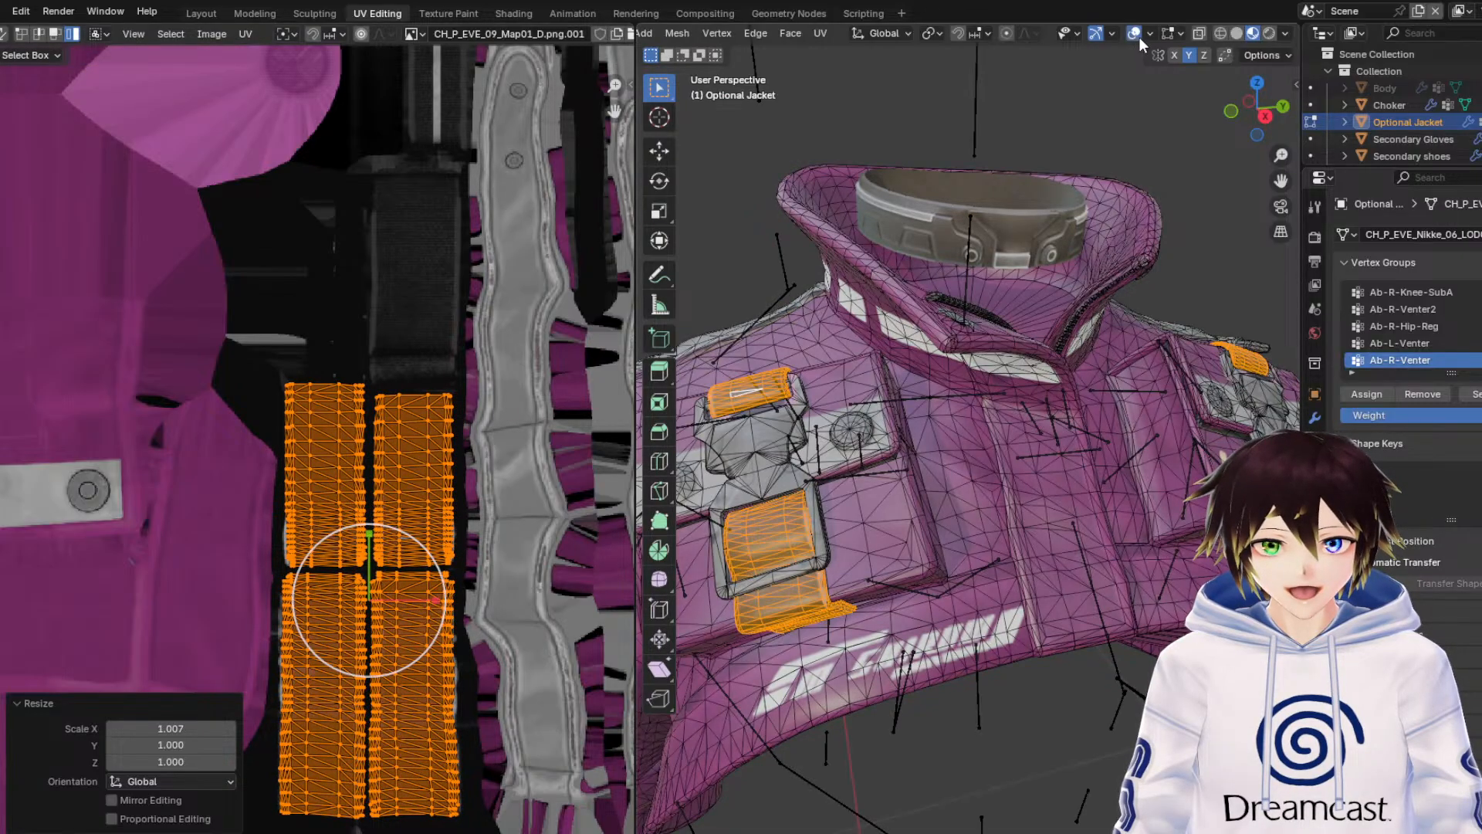
left_click(1138, 37)
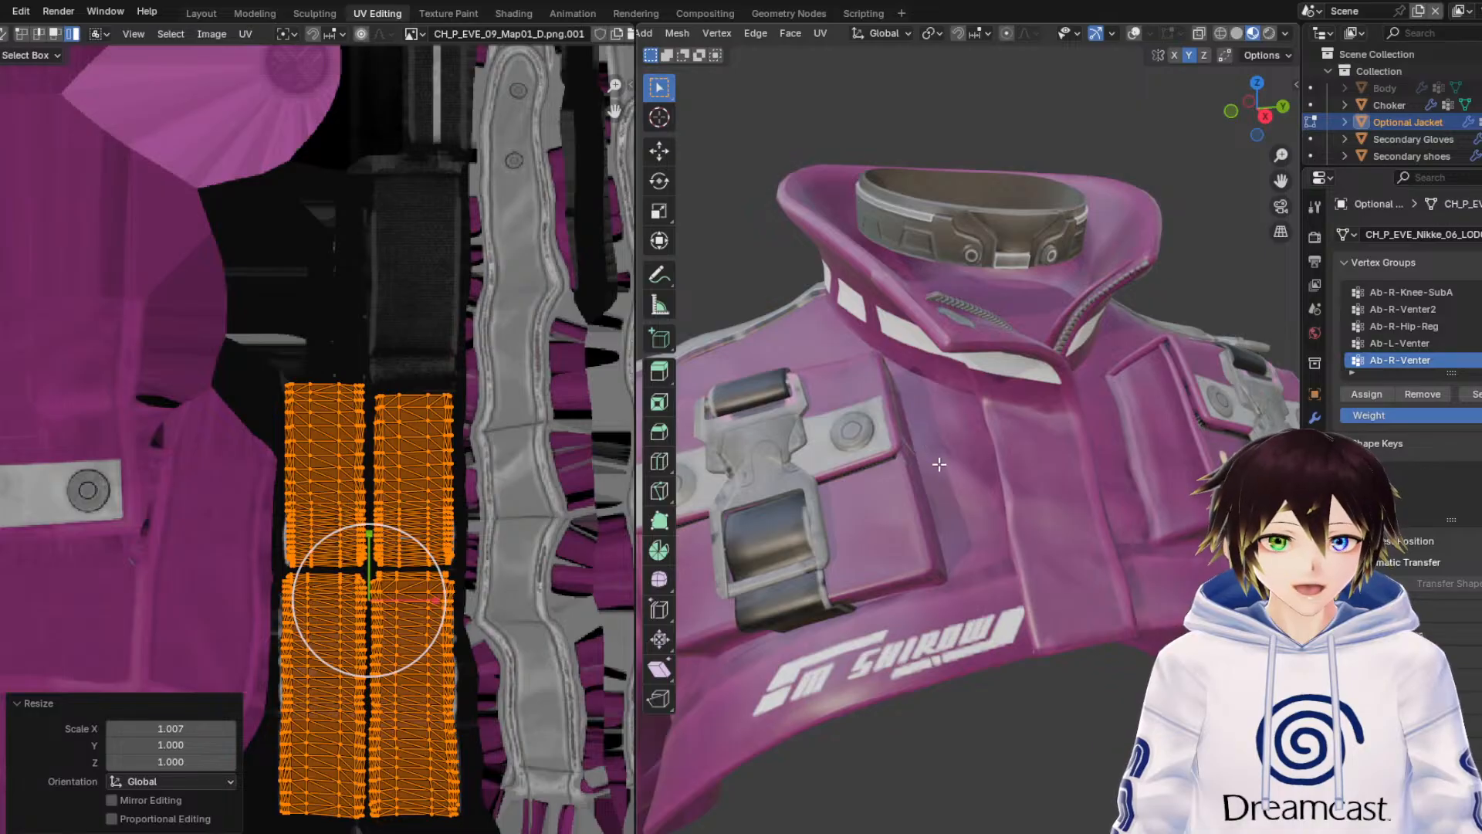
Show the overlays and select the grey metal buckle on the chest pocket by growing the selection from one face.
left_click_drag(1281, 181, 1424, 156)
scroll(1102, 394, "up", 5)
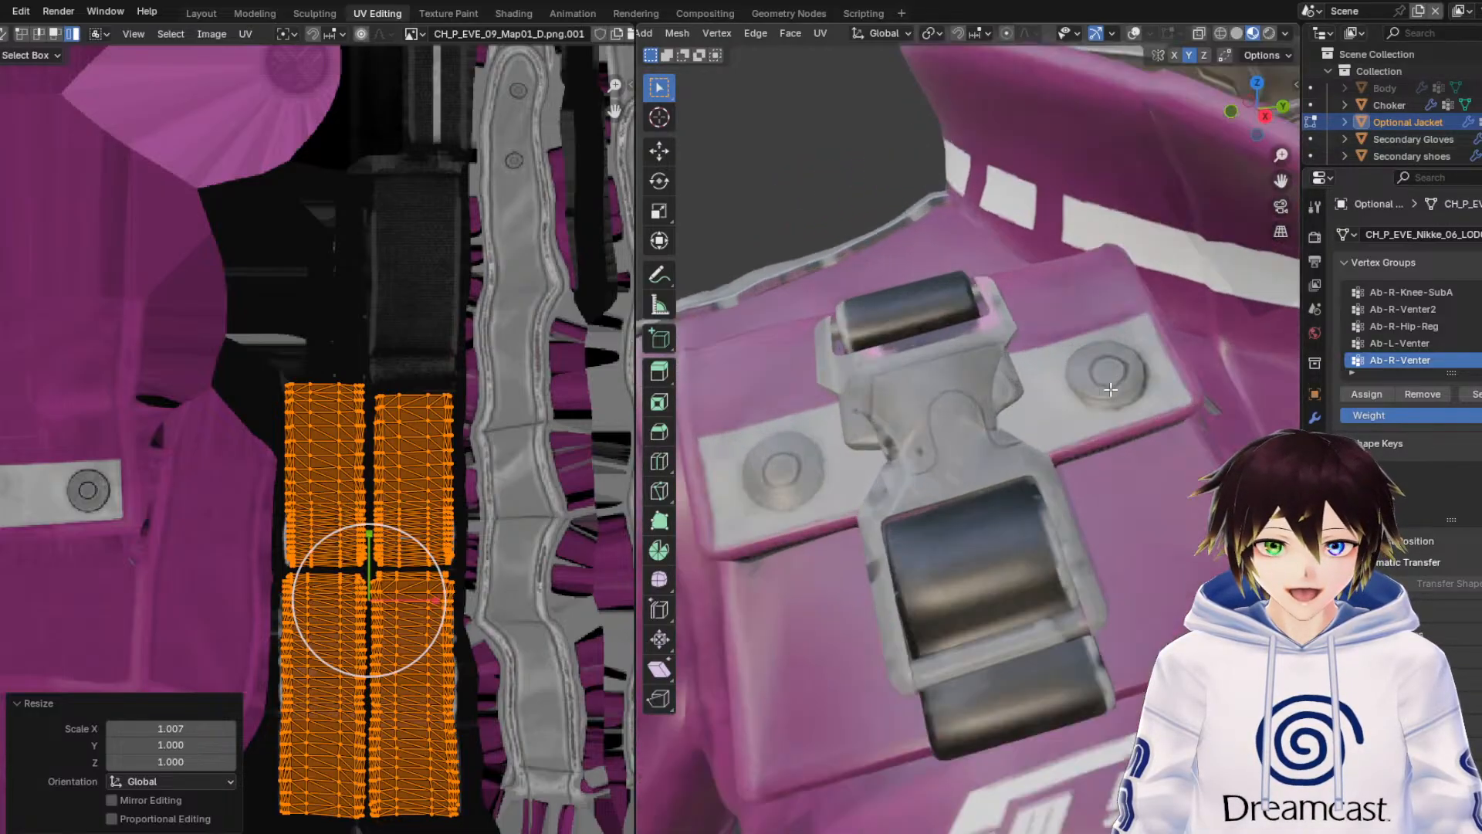
left_click(952, 506)
left_click(1135, 34)
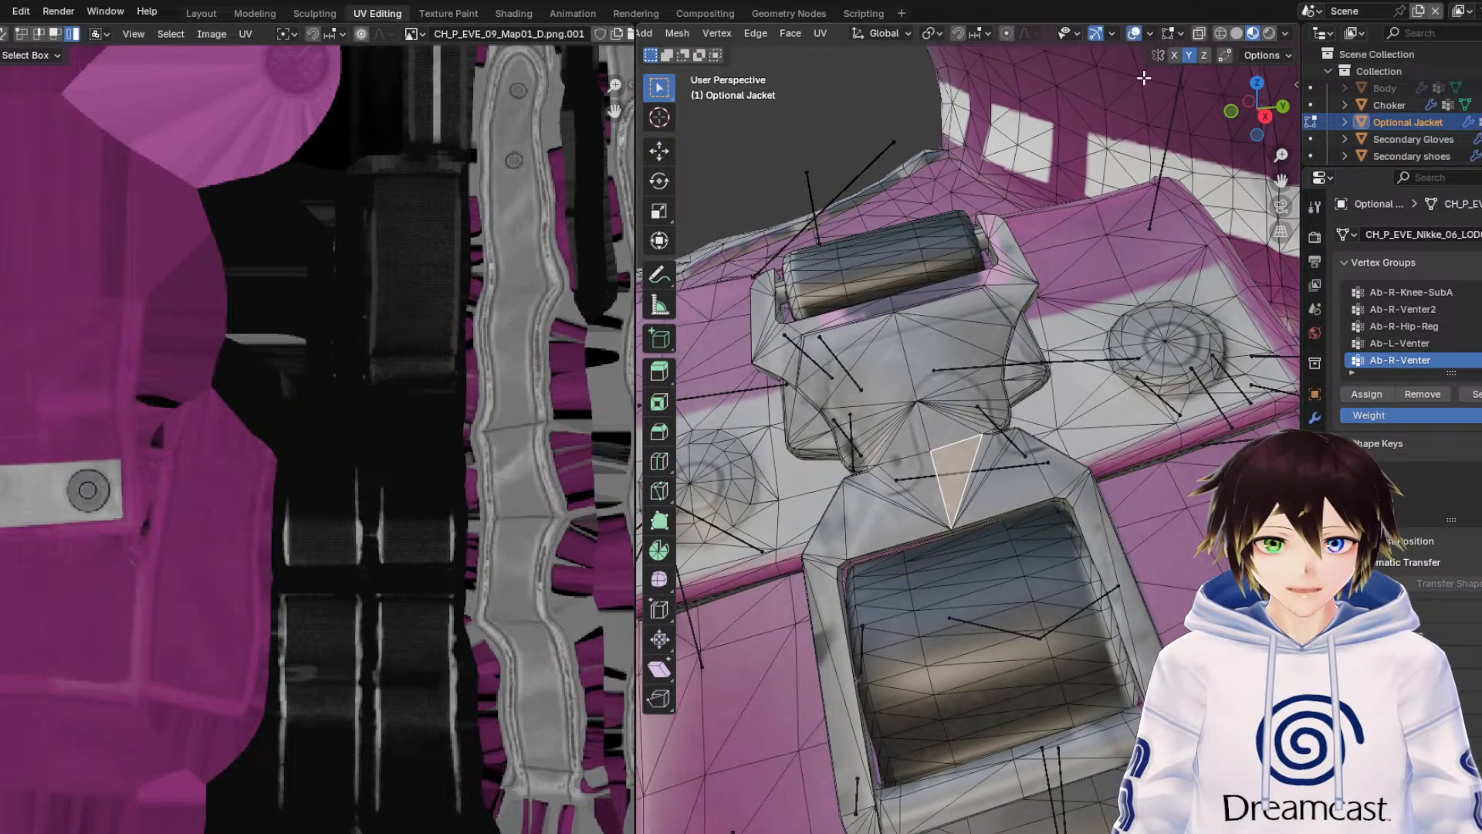
key("ctrl+KP_Add")
key("ctrl+KP_Add")
key("ctrl+KP_Add")
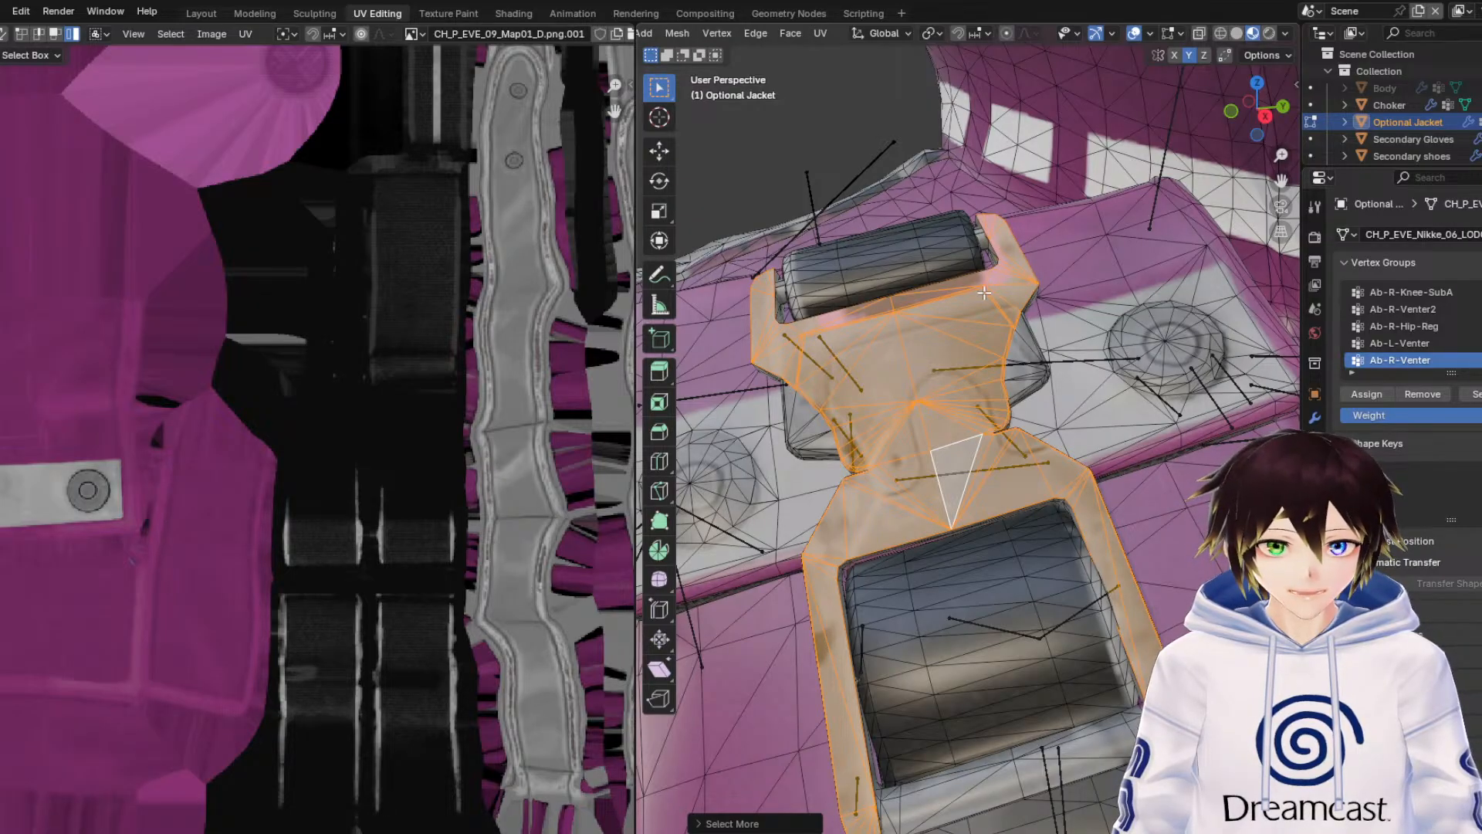
Add the missed side clip faces of the grey buckle to the selection and grow it over the remaining buckle frame.
middle_click_drag(999, 449, 1045, 517)
middle_click_drag(1101, 580, 1075, 562)
scroll(1076, 562, "up", 2)
scroll(1076, 562, "down", 5)
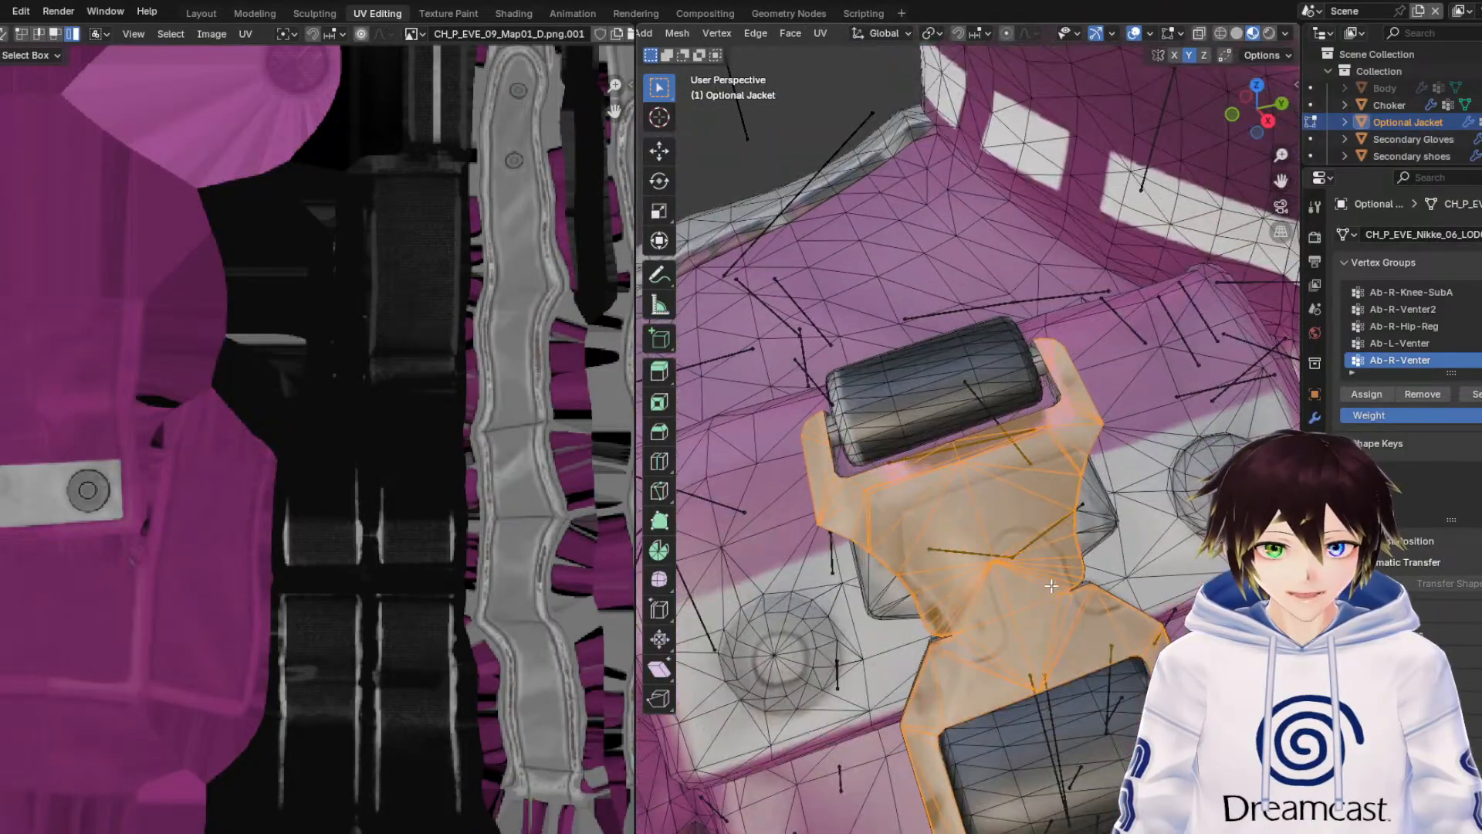
left_click(1094, 508, "shift")
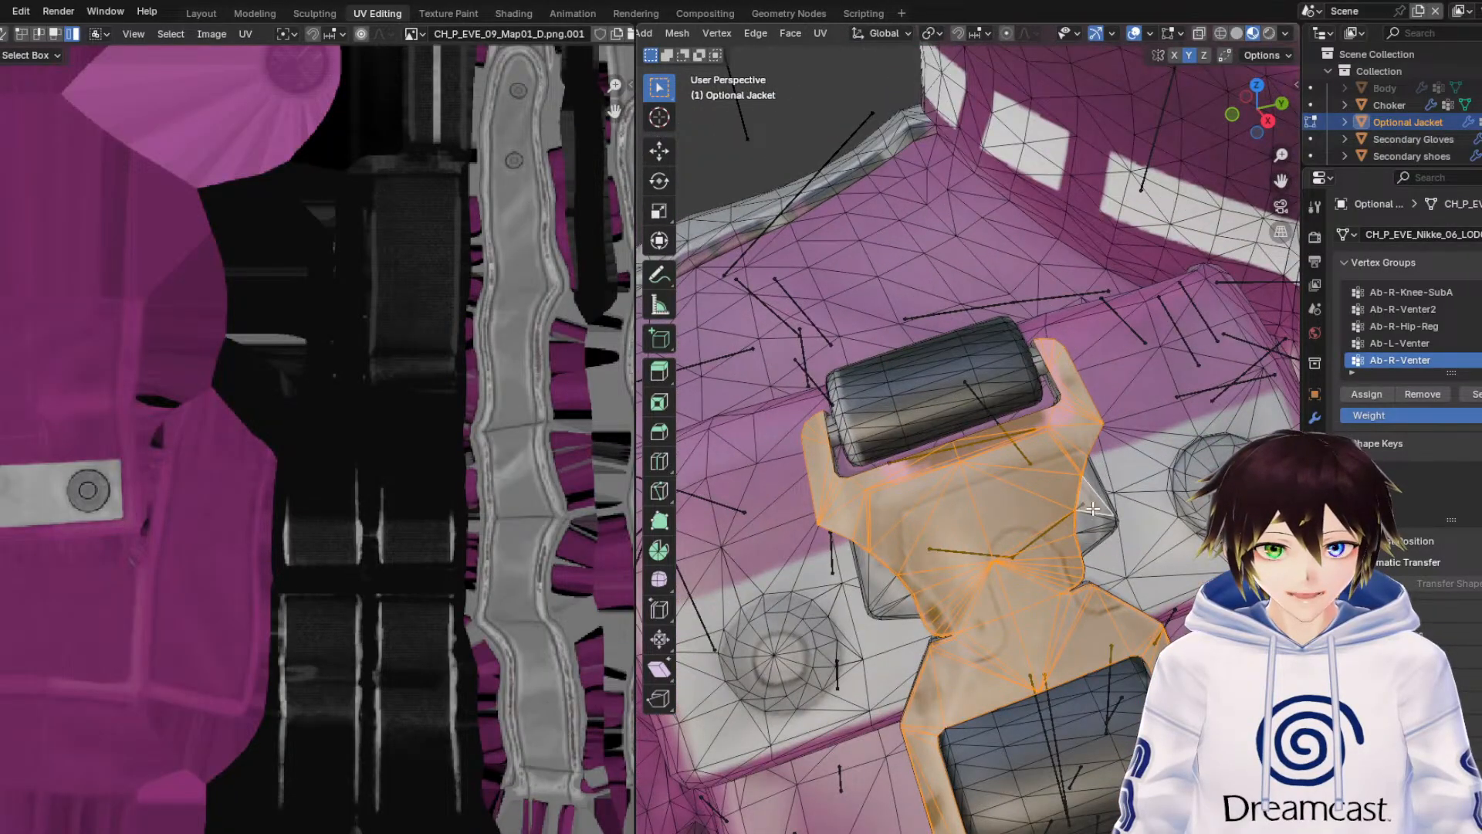
left_click(884, 585, "shift")
middle_click_drag(903, 575, 894, 544)
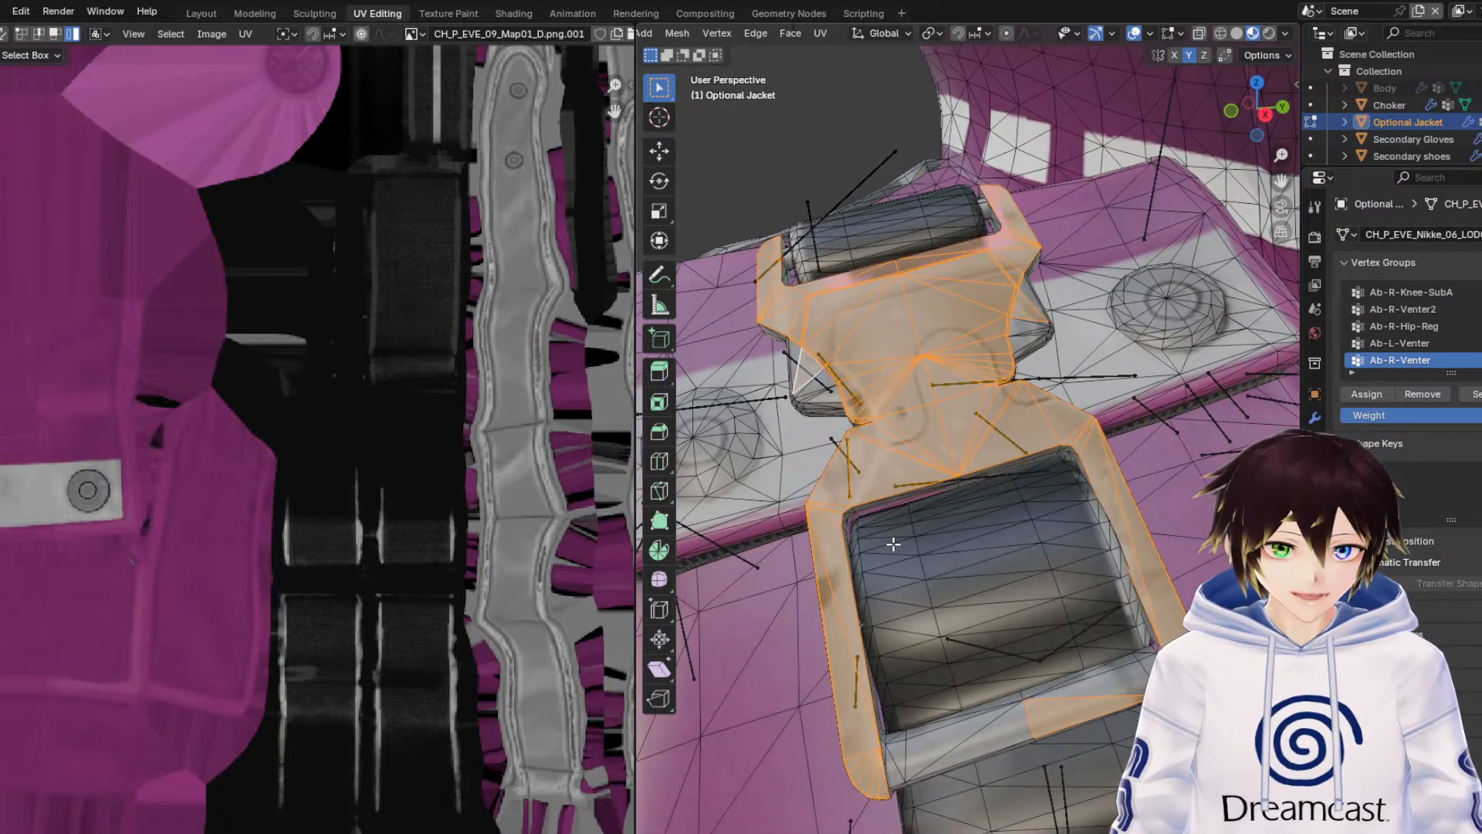
key("ctrl+KP_Add")
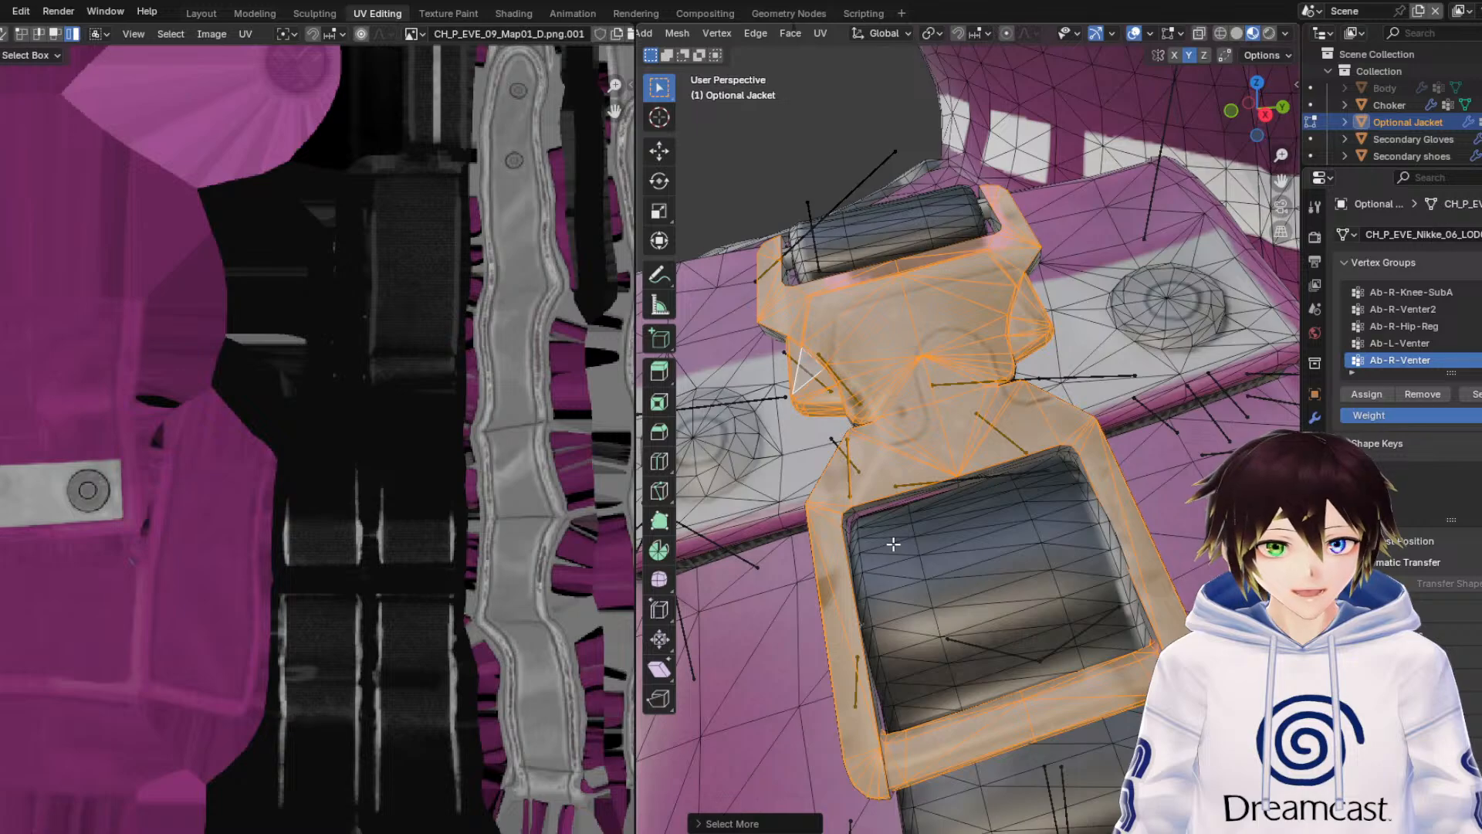
scroll(309, 322, "down", 8)
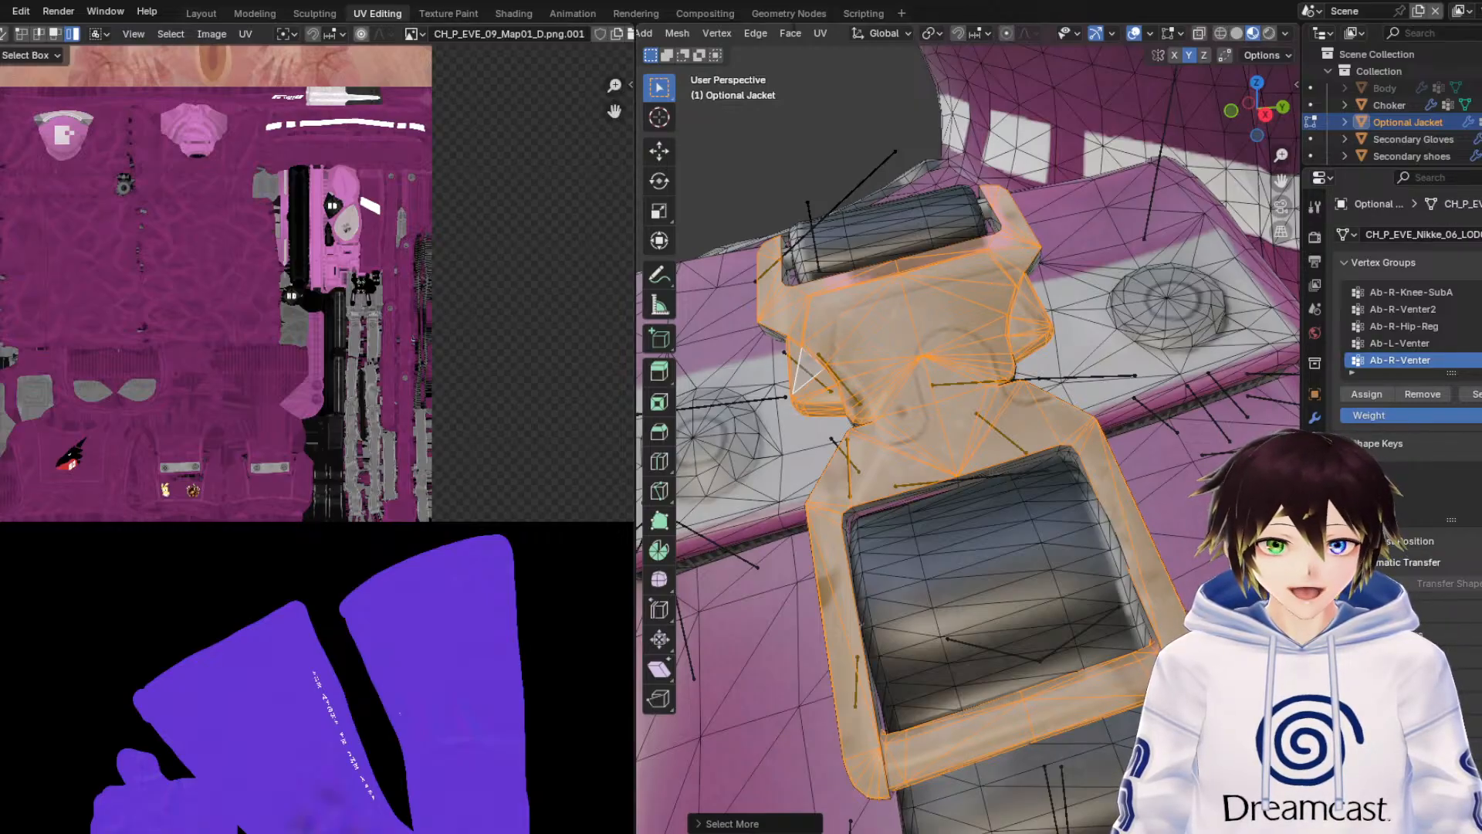
Move the grey chest-pocket buckle's UV islands by 0.000008 m on X and -0.000009 m on Y, then hide the overlays and deselect the islands.
left_click_drag(559, 584, 4, 40)
scroll(284, 459, "up", 4)
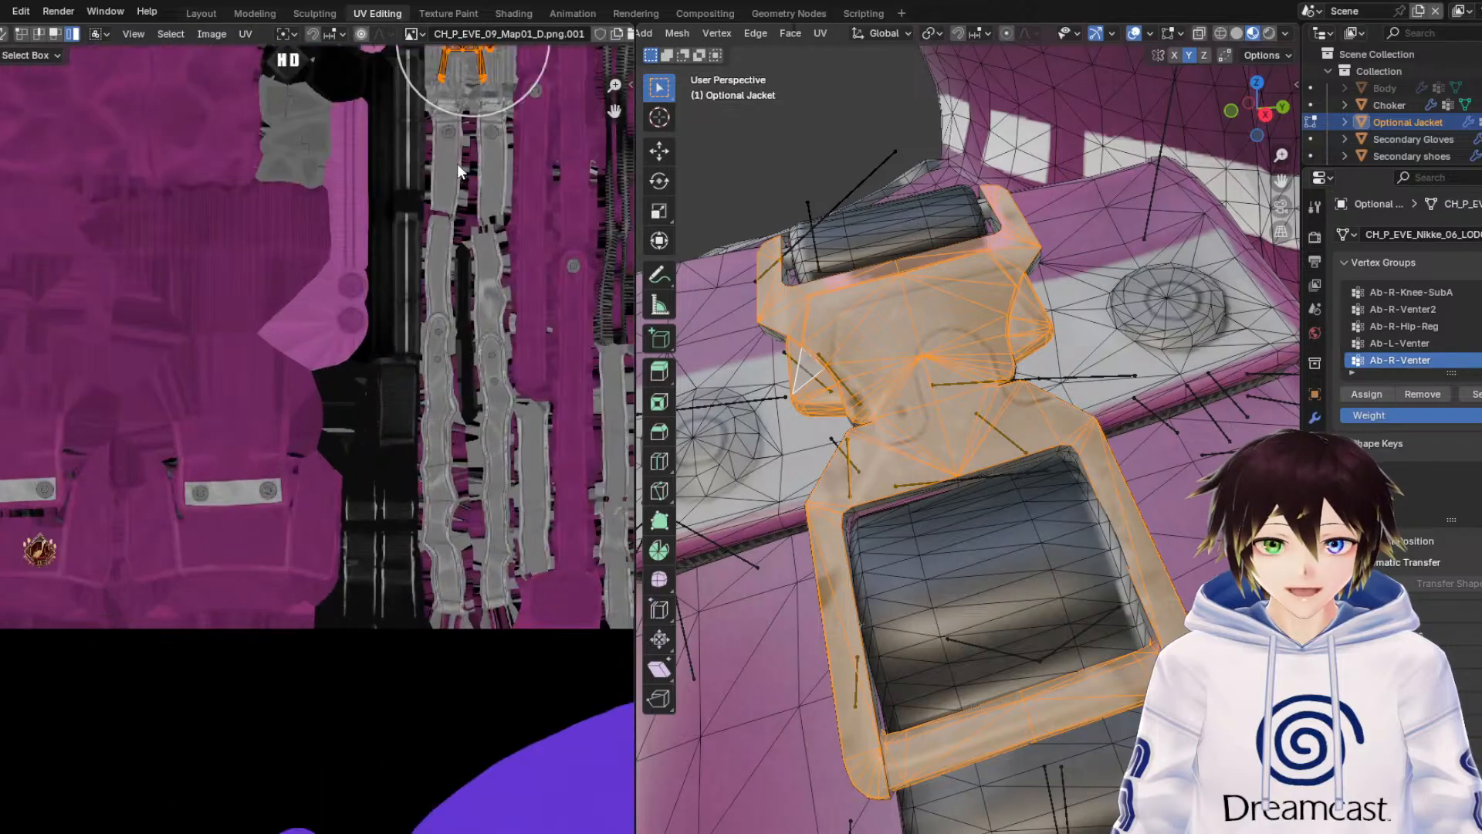
middle_click_drag(464, 153, 249, 497)
scroll(248, 497, "up", 2)
scroll(250, 359, "up", 3)
middle_click_drag(179, 128, 274, 220)
scroll(274, 227, "up", 2)
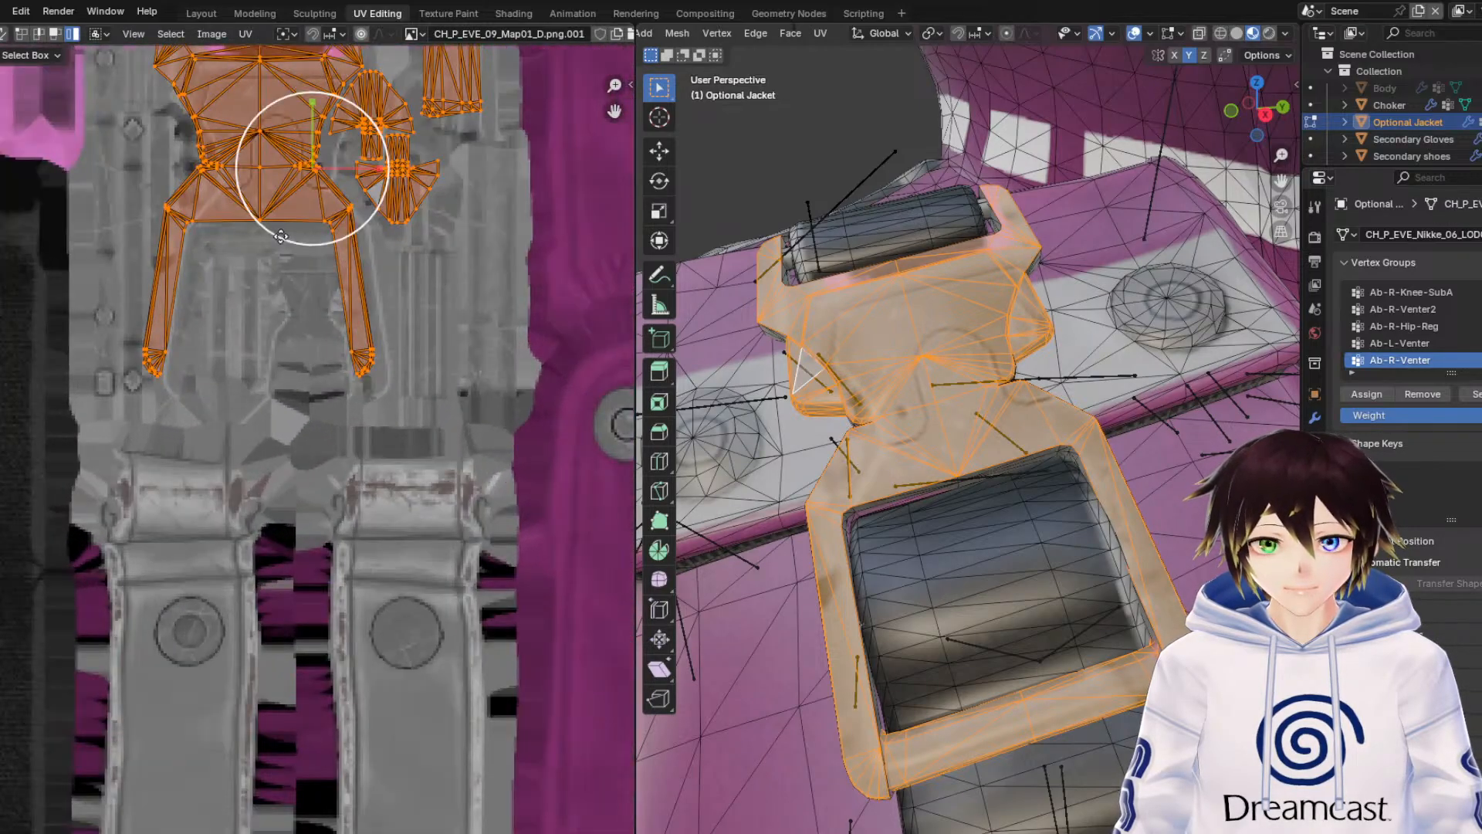
middle_click_drag(304, 166, 307, 330)
scroll(419, 266, "up", 2)
scroll(306, 329, "down", 1)
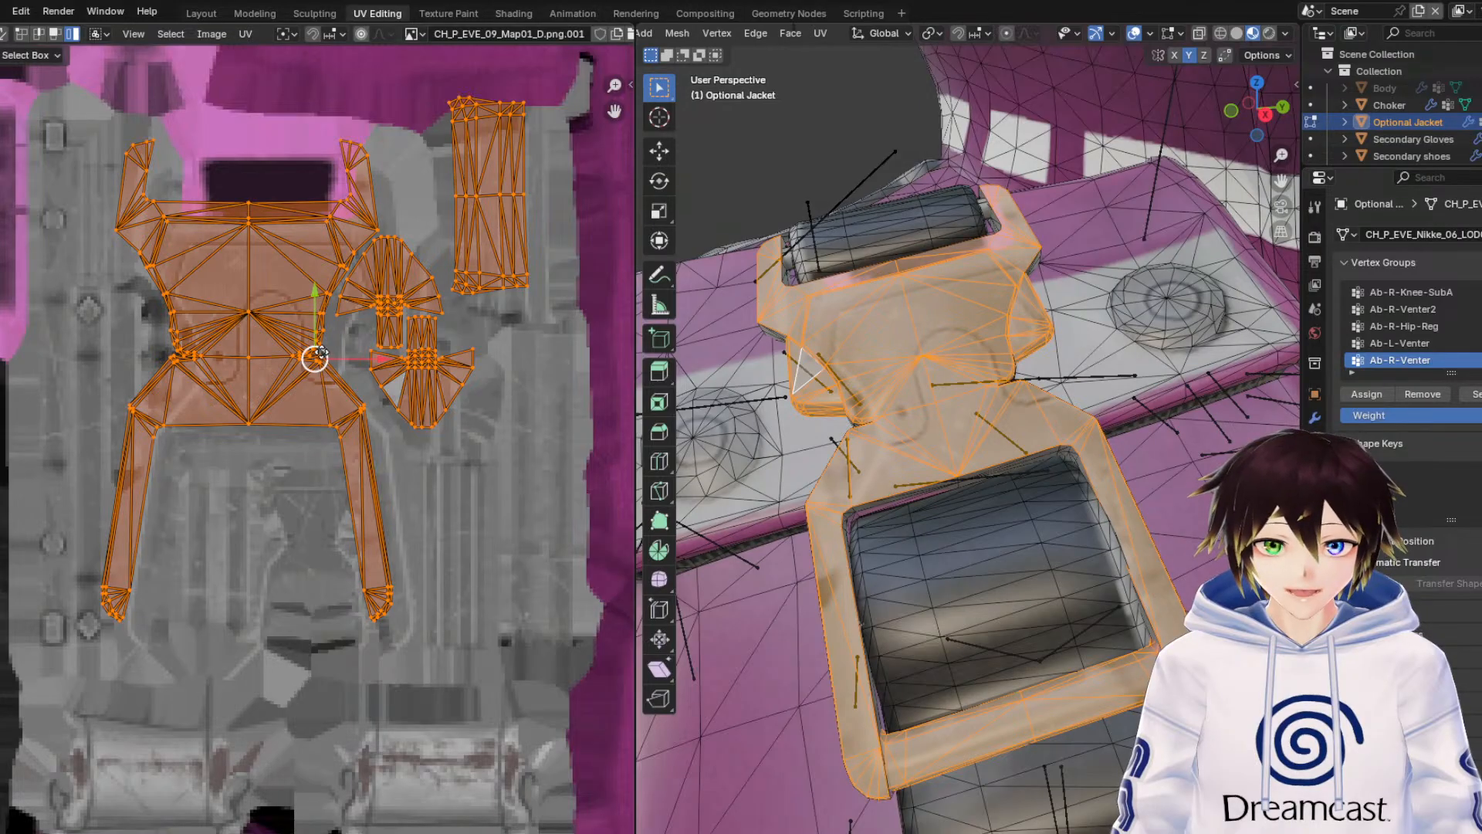
key("g")
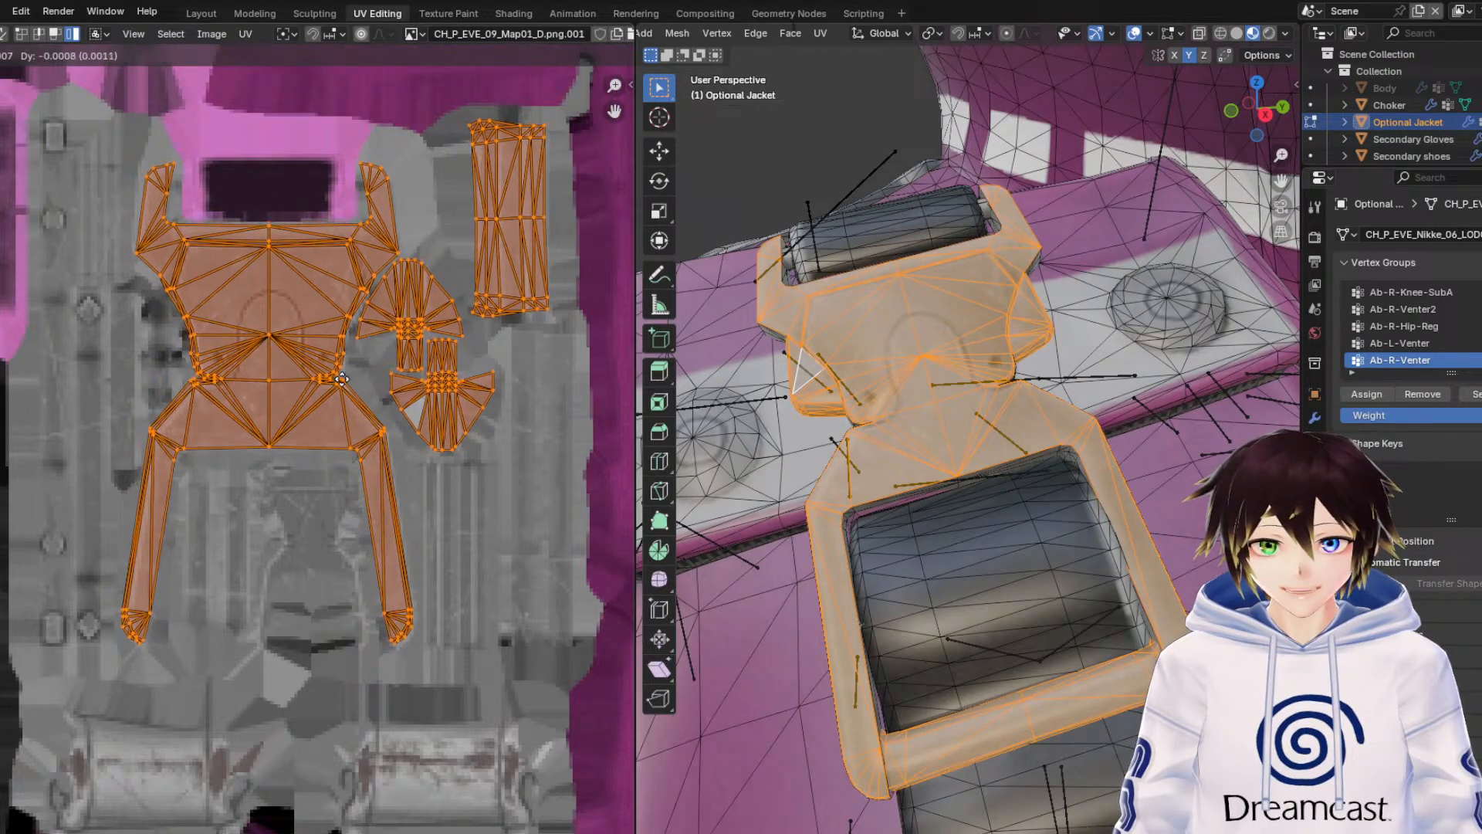
left_click(336, 380)
left_click(1132, 33)
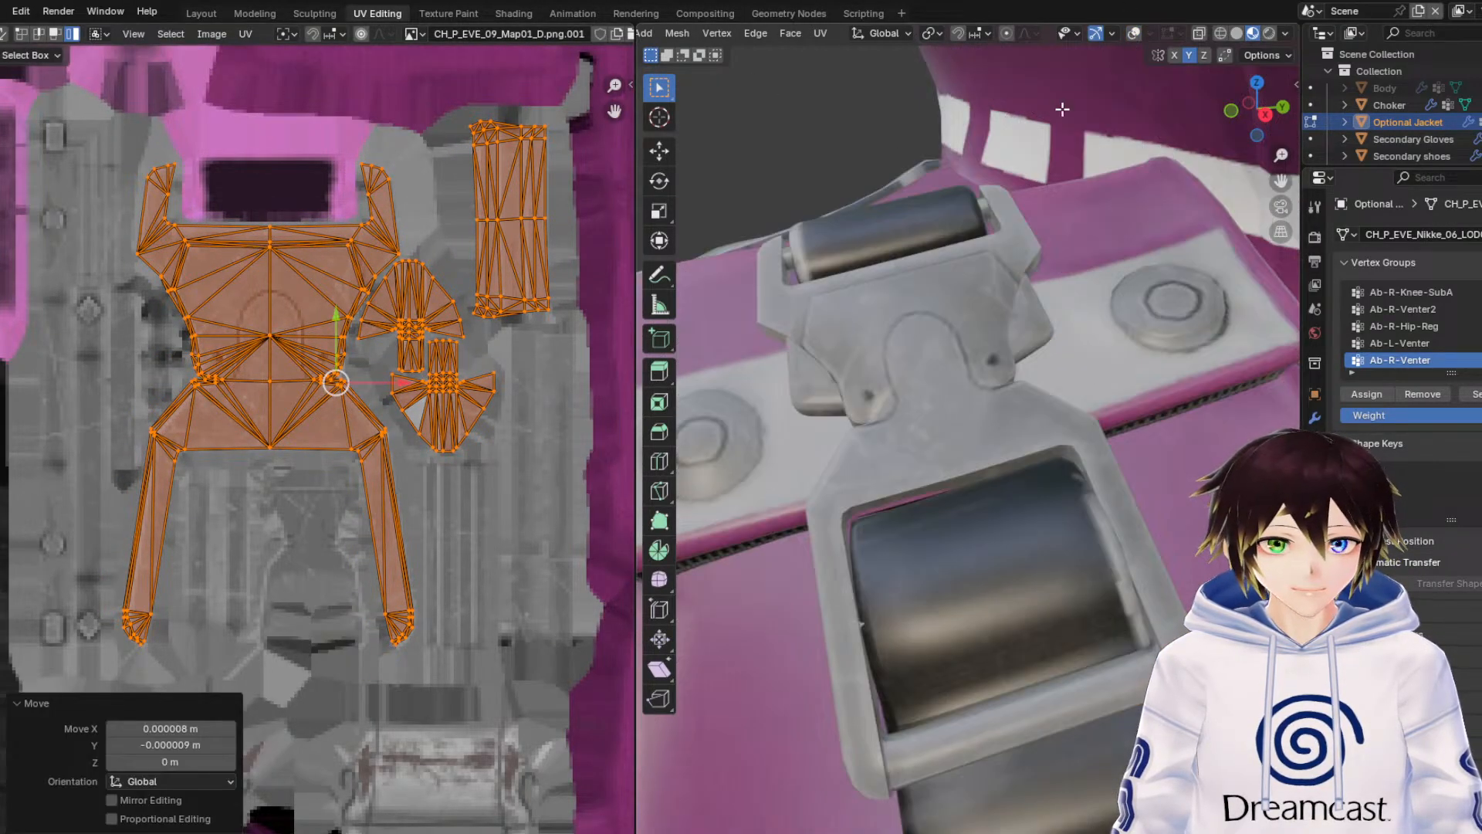
middle_click_drag(941, 362, 942, 361)
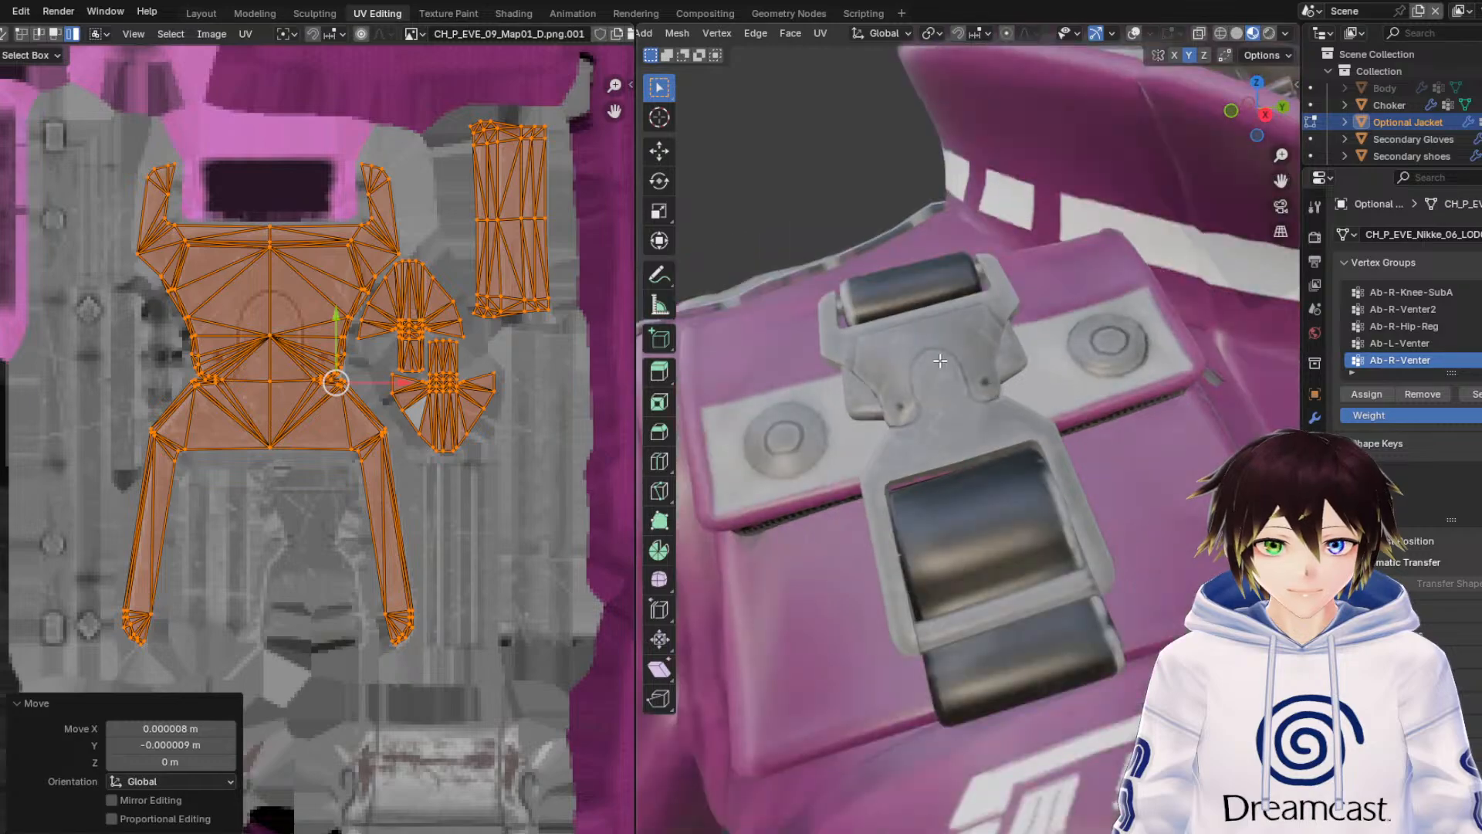
left_click(494, 577)
scroll(494, 578, "down", 3)
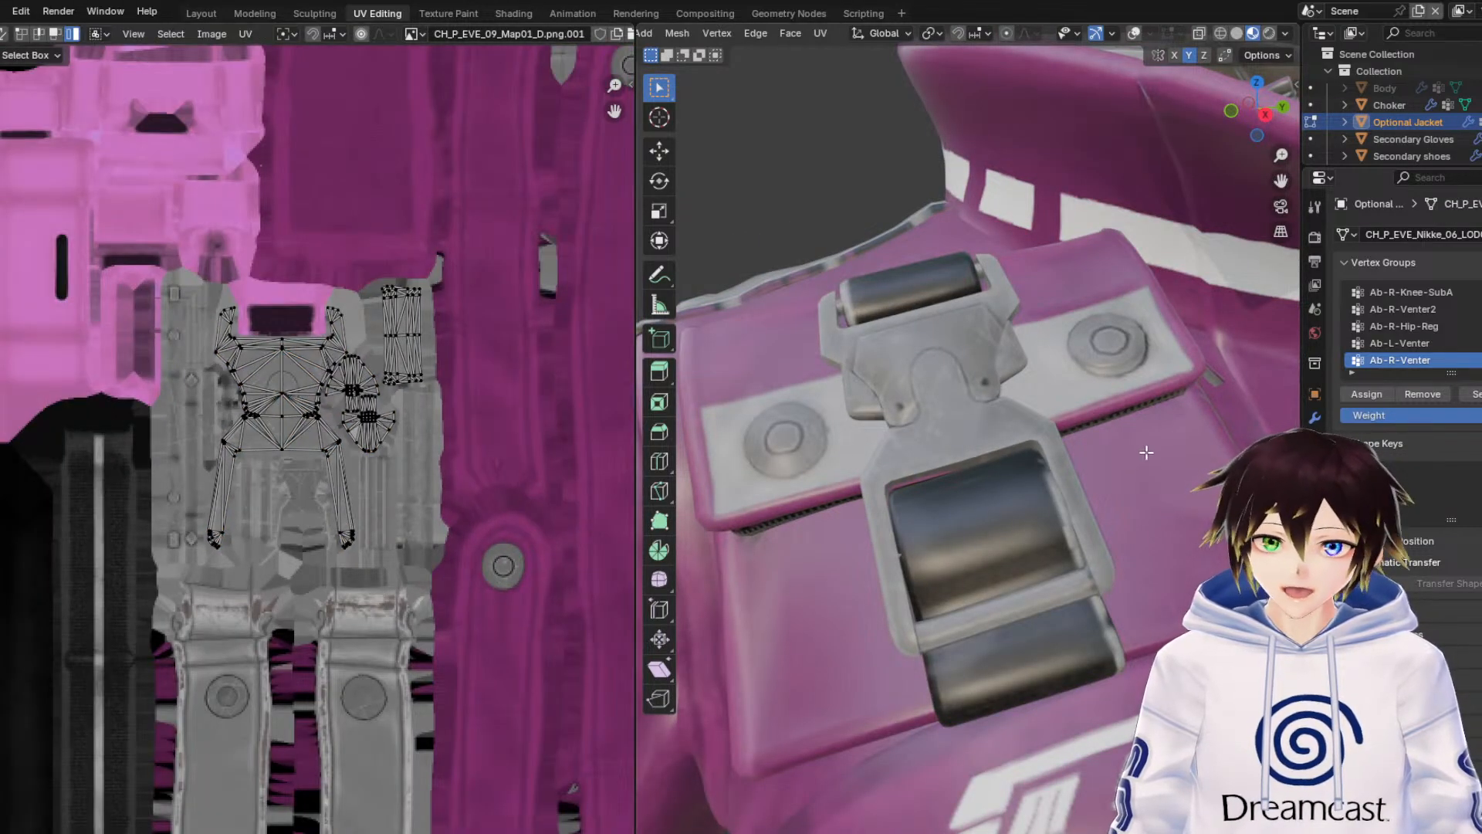
Show the overlays and select the grey buckle on the opposite chest pocket by growing the selection from several of its faces.
scroll(1144, 448, "down", 3)
middle_click_drag(1278, 189, 884, 189, "shift")
scroll(1107, 433, "up", 4)
middle_click_drag(1107, 432, 1091, 410)
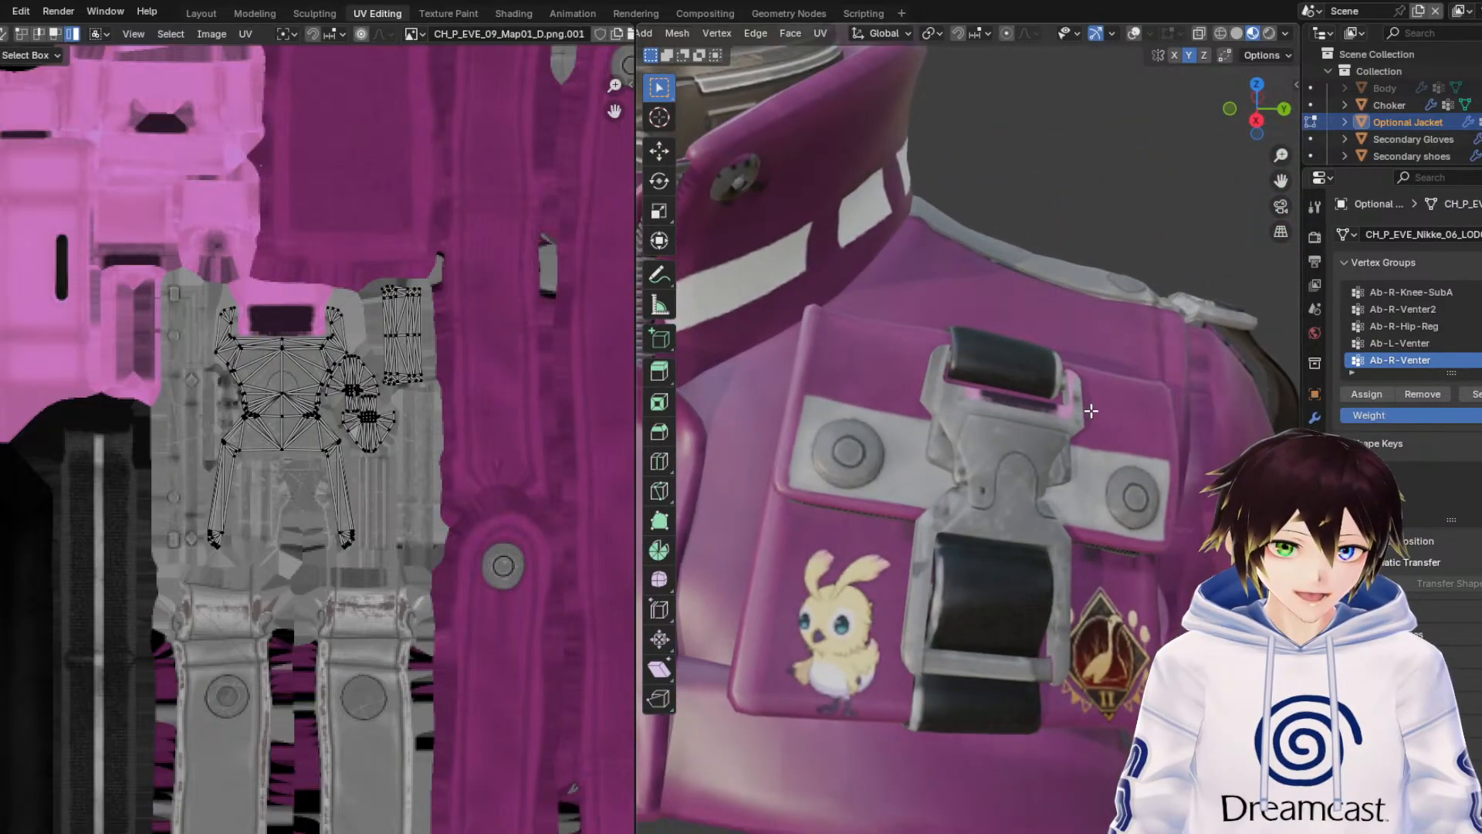
left_click(1134, 33)
left_click(1019, 450)
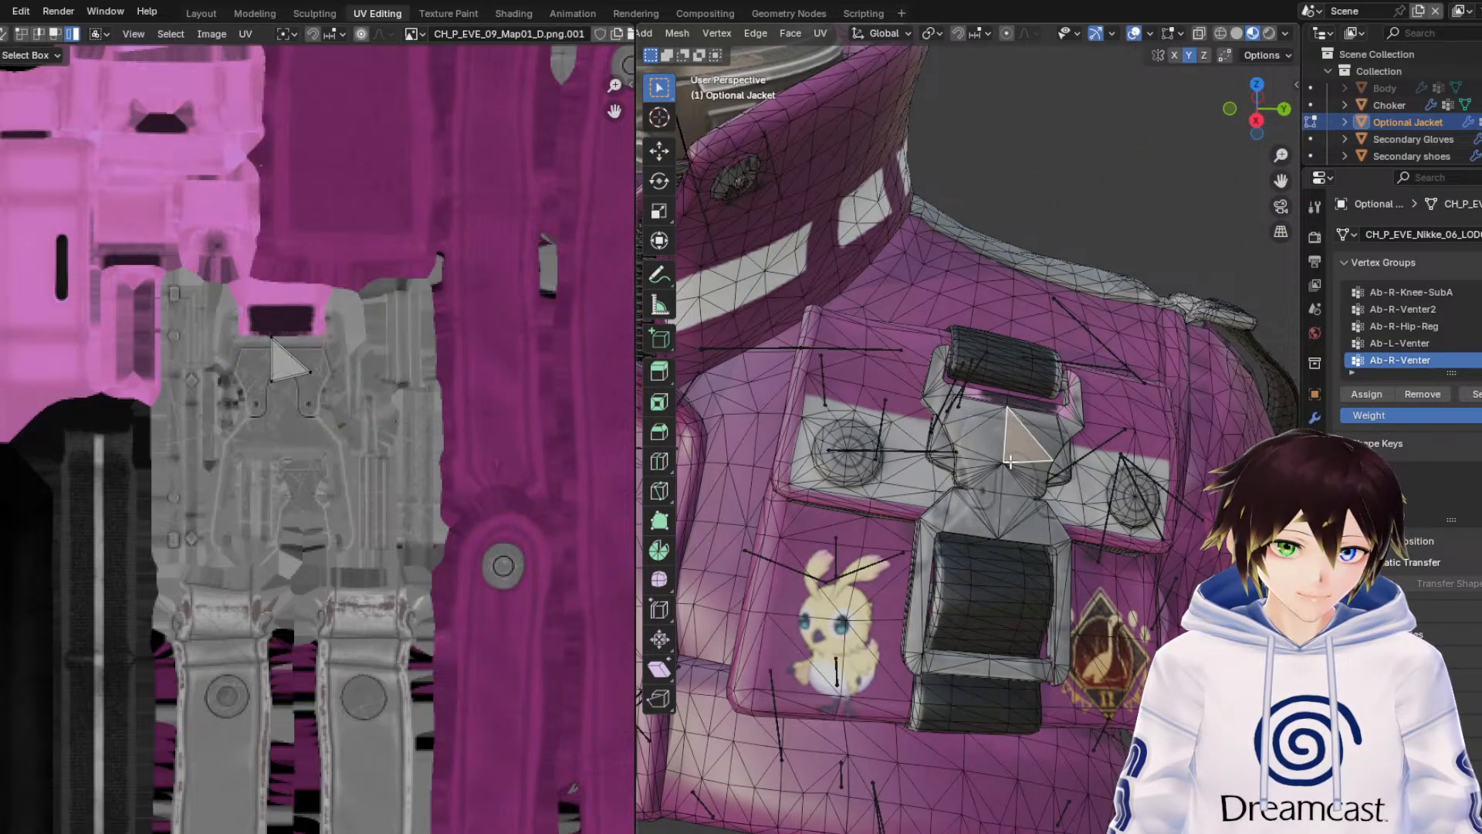
left_click(946, 452, "ctrl")
left_click(1058, 466, "ctrl")
left_click(1045, 527, "ctrl")
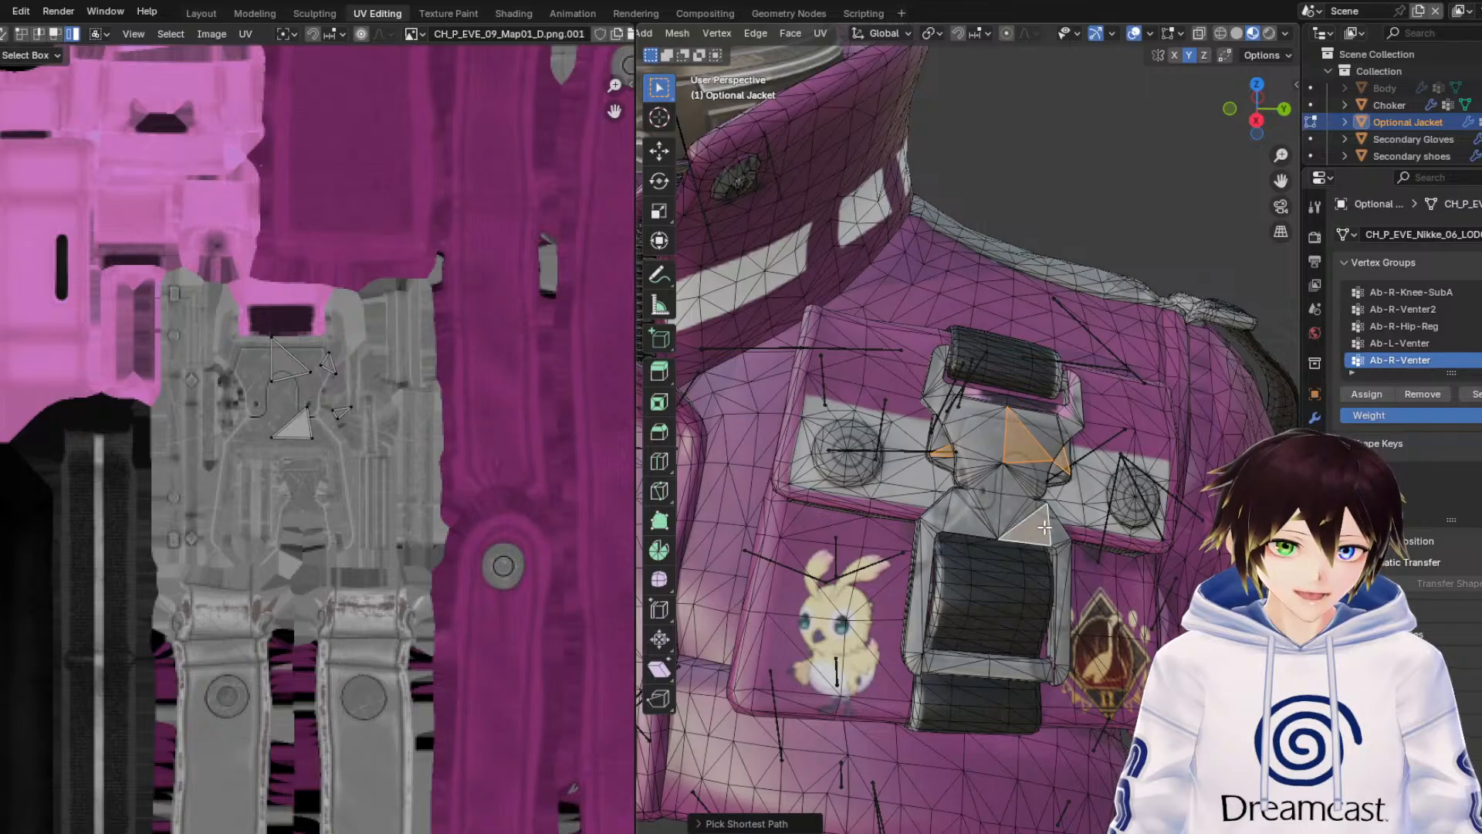
left_click(979, 668, "ctrl")
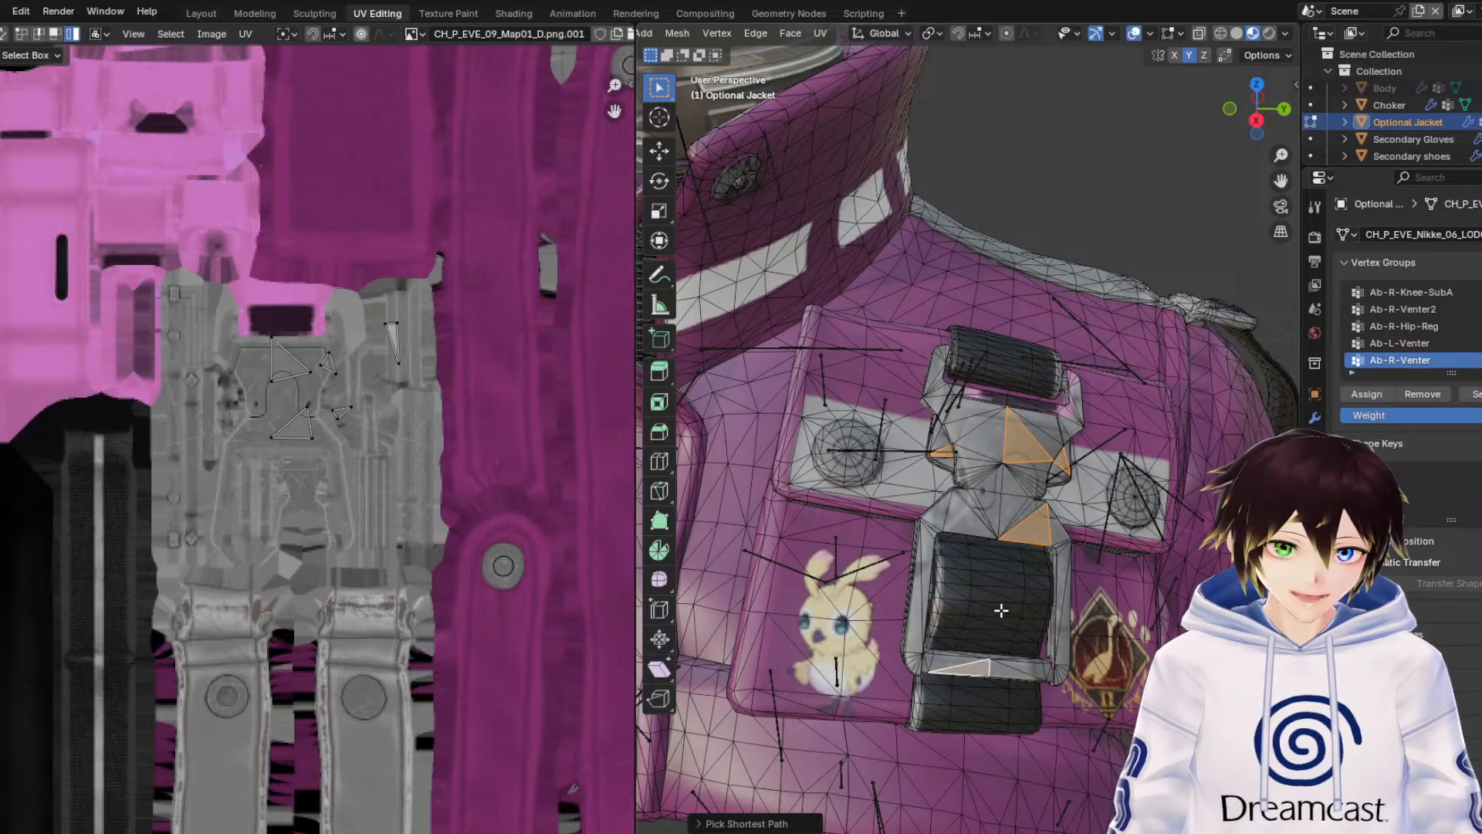
key("ctrl+KP_Add")
key("ctrl+KP_Add")
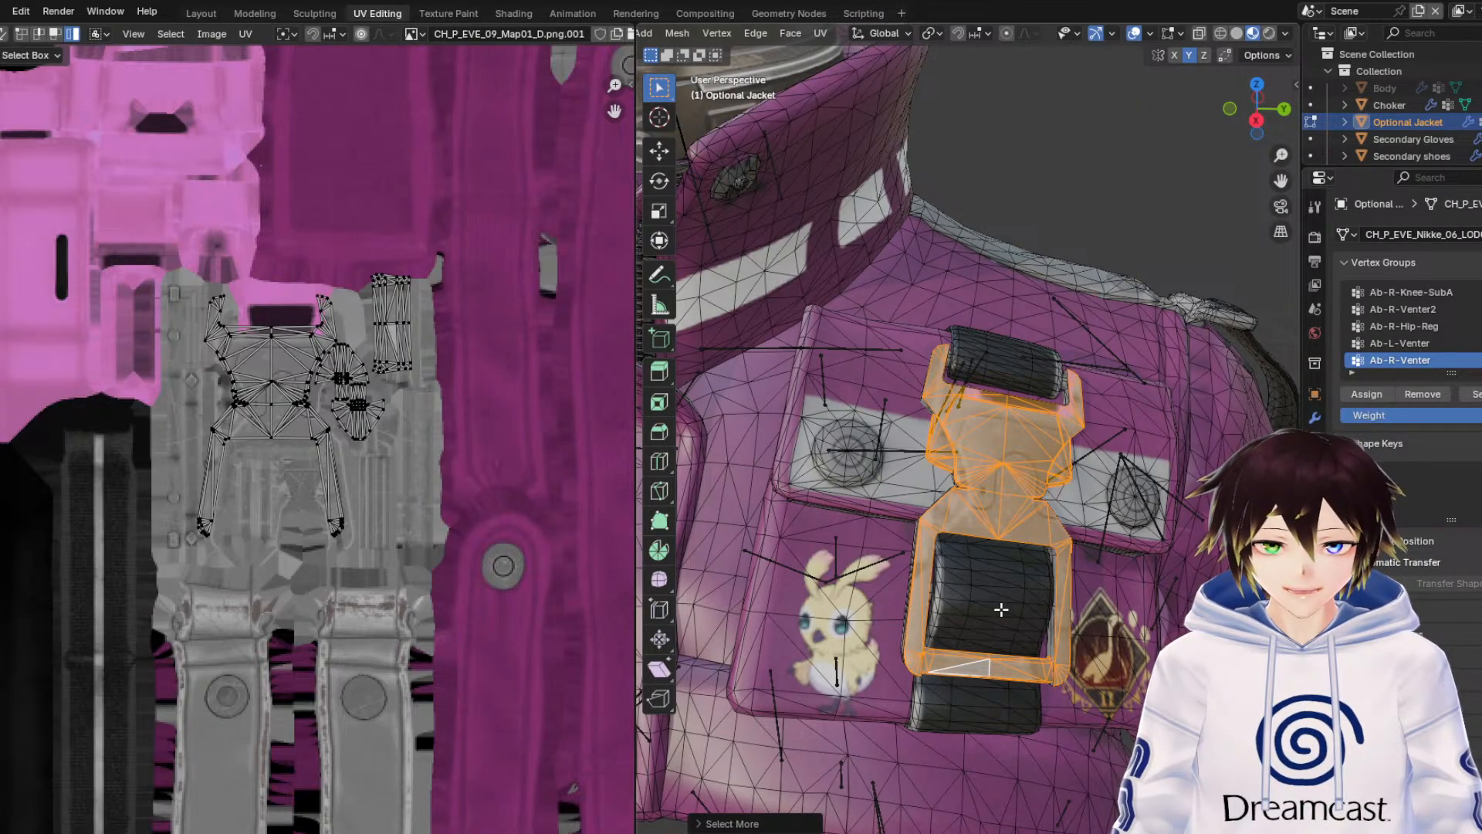
Hide the overlays, move the second buckle's UV islands by 0.000008 m on X and -0.00001 m on Y, and deselect them.
left_click(1134, 33)
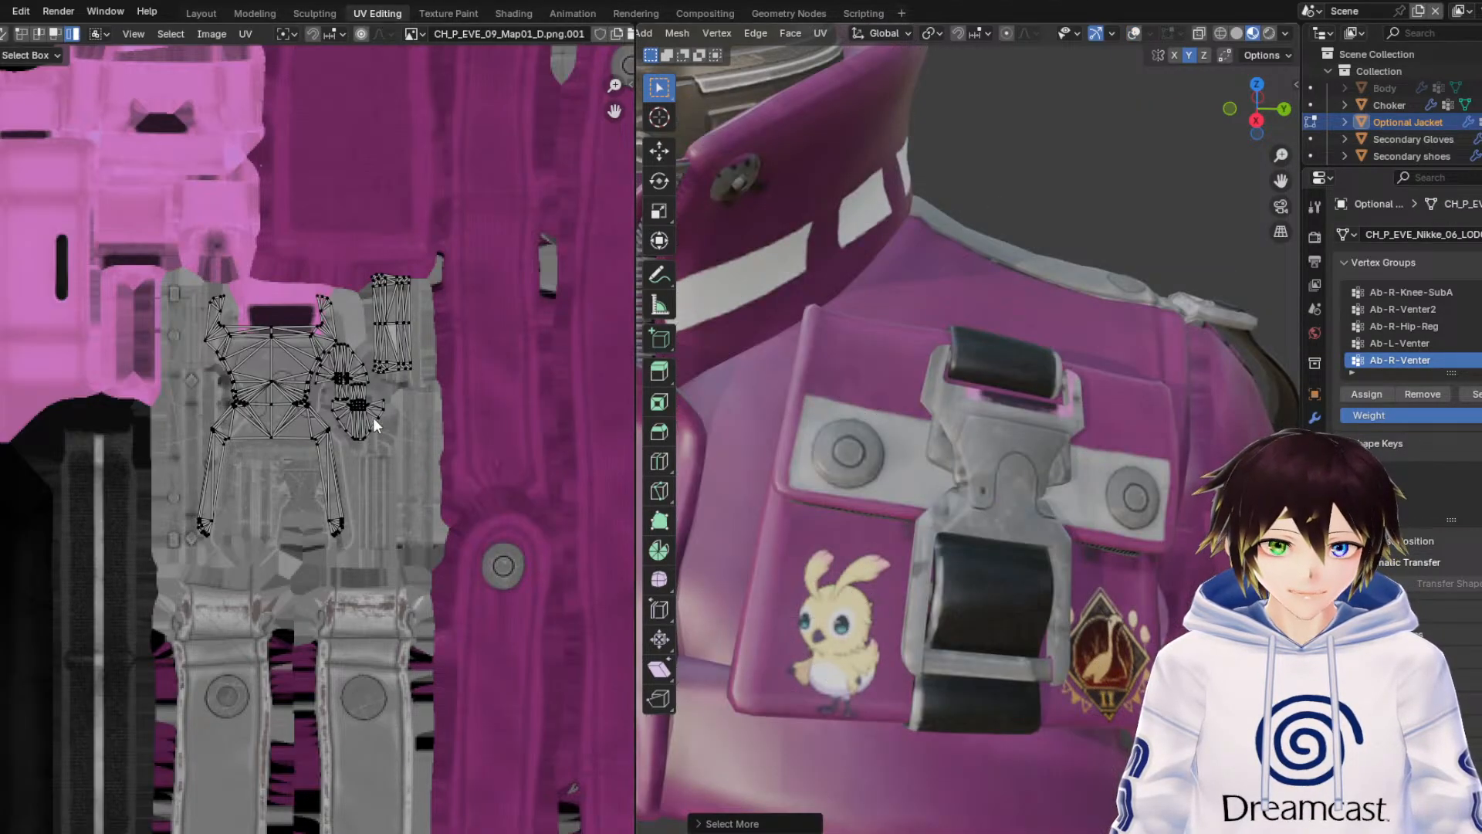
left_click_drag(456, 642, 100, 219)
scroll(354, 358, "up", 3)
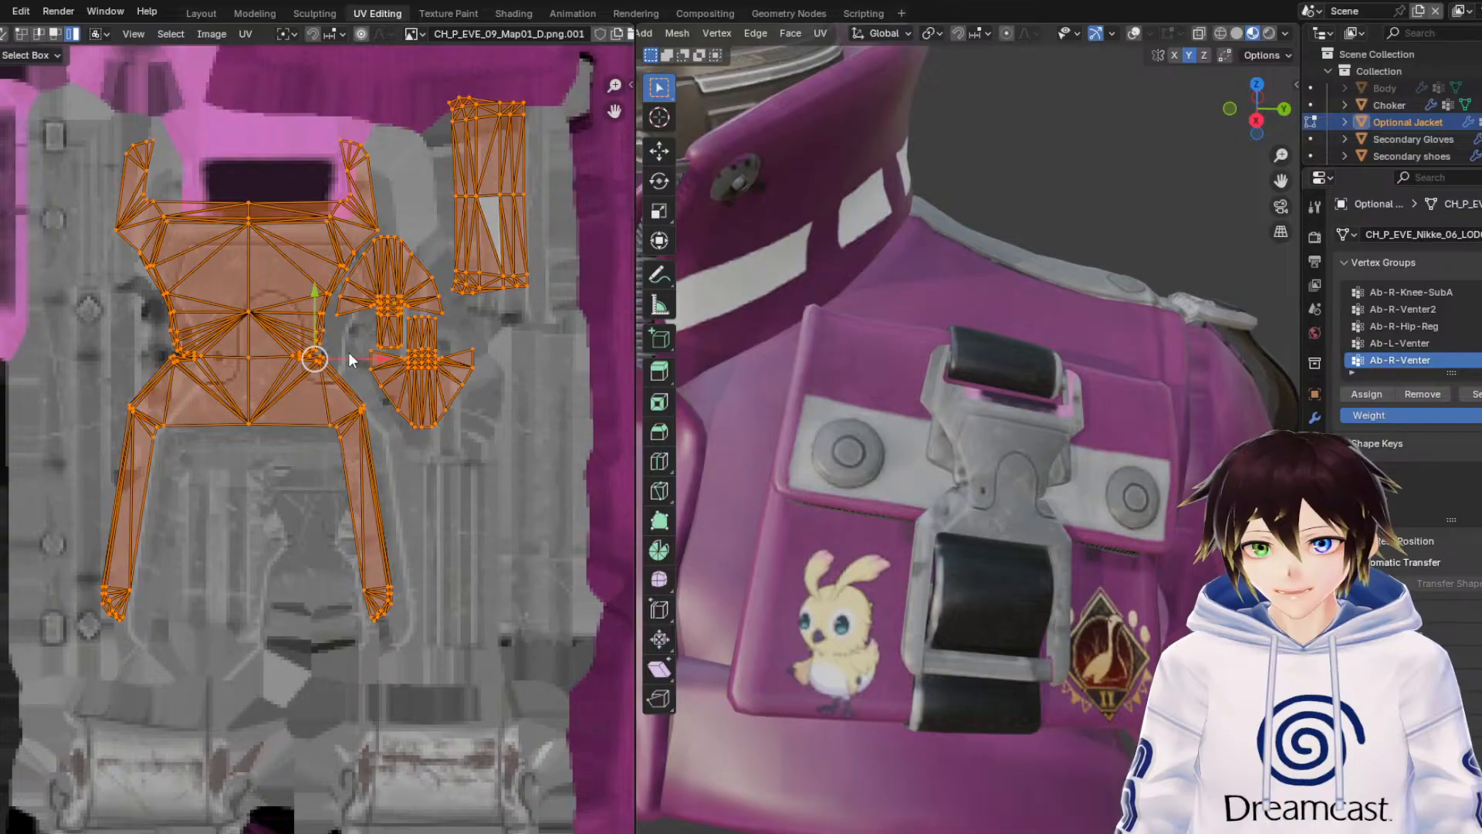
left_click_drag(318, 357, 348, 381)
scroll(1009, 397, "up", 3)
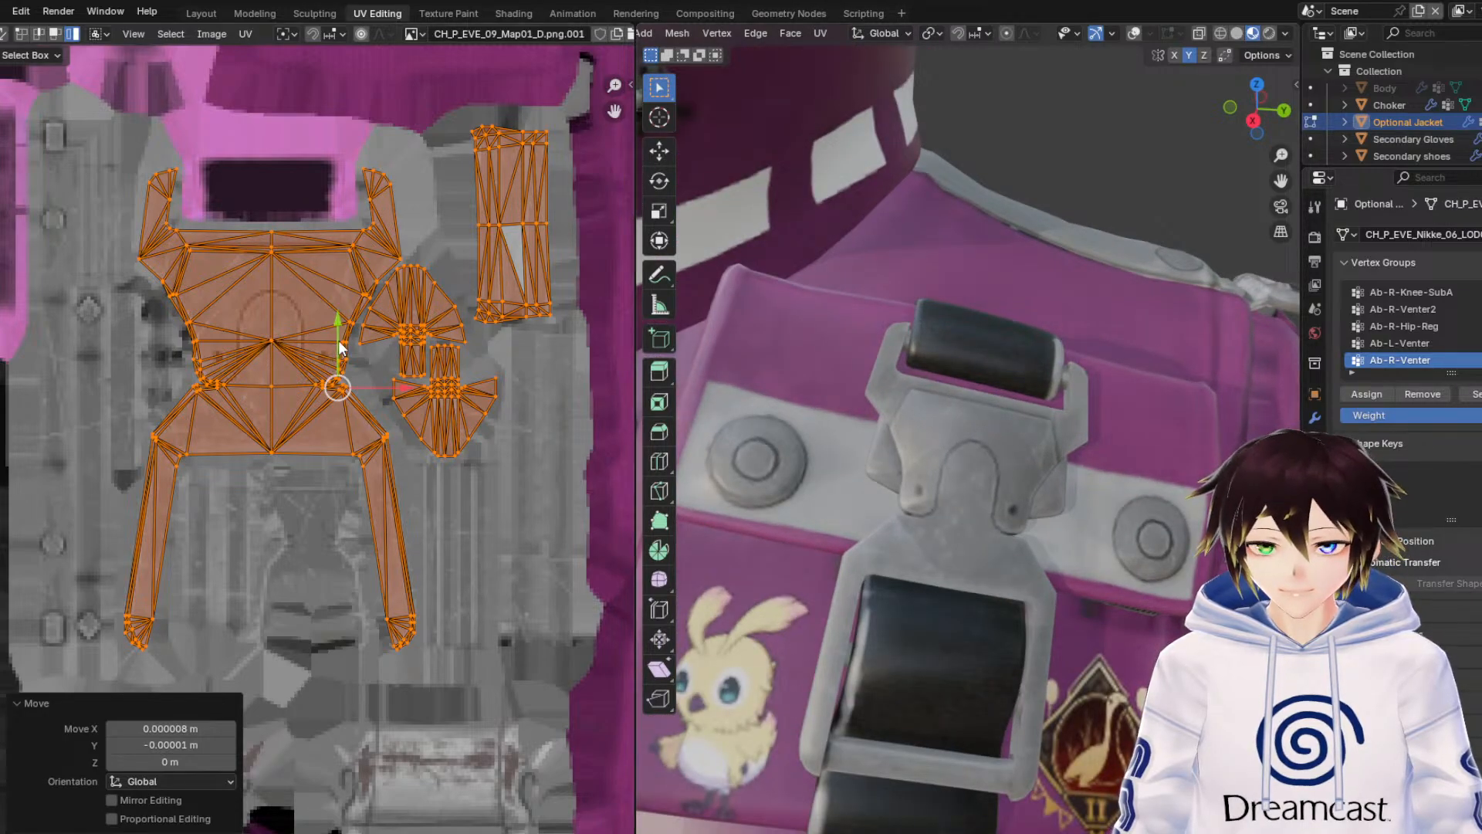
left_click(460, 578)
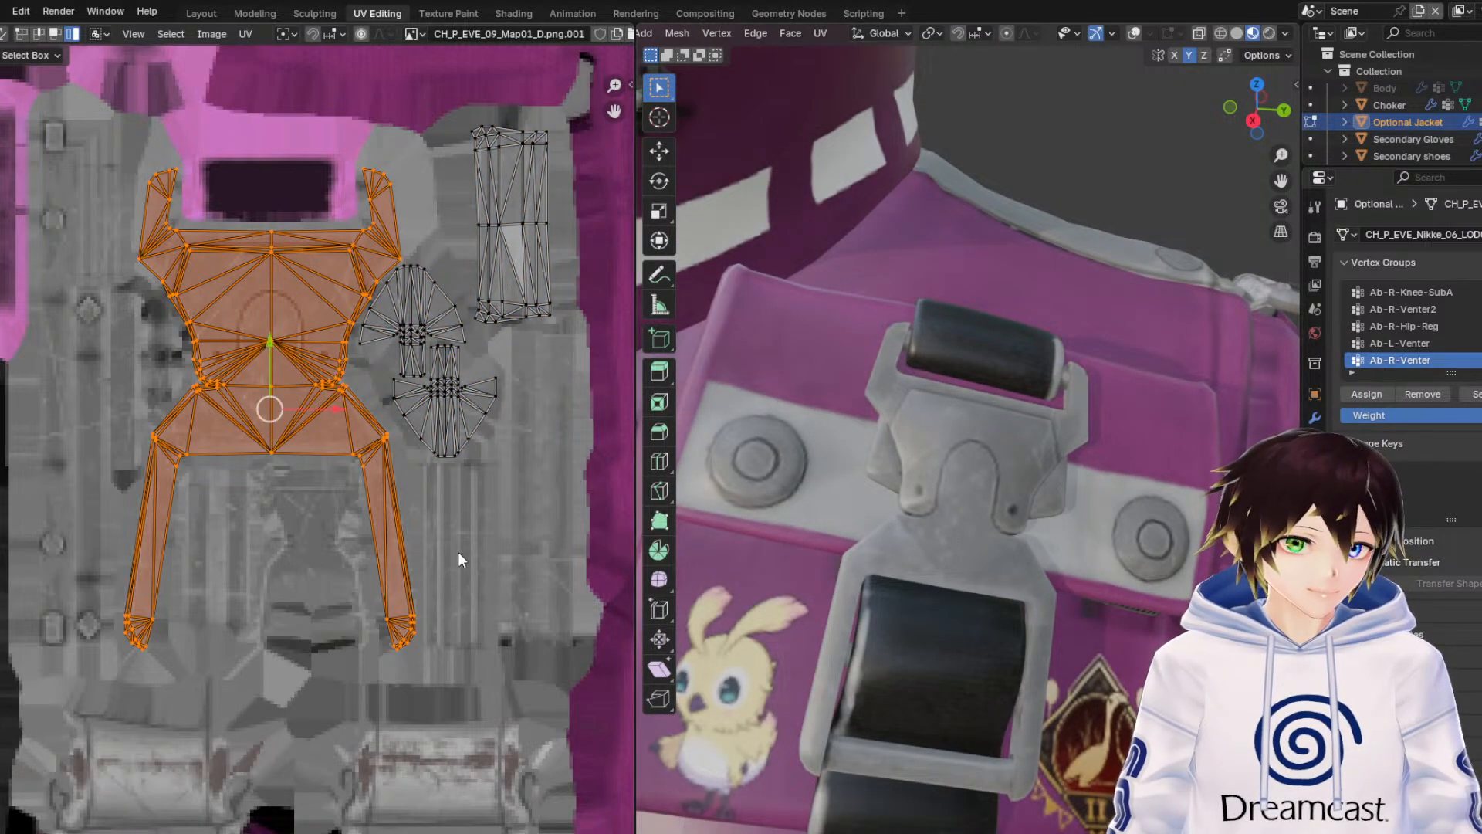
left_click(466, 518)
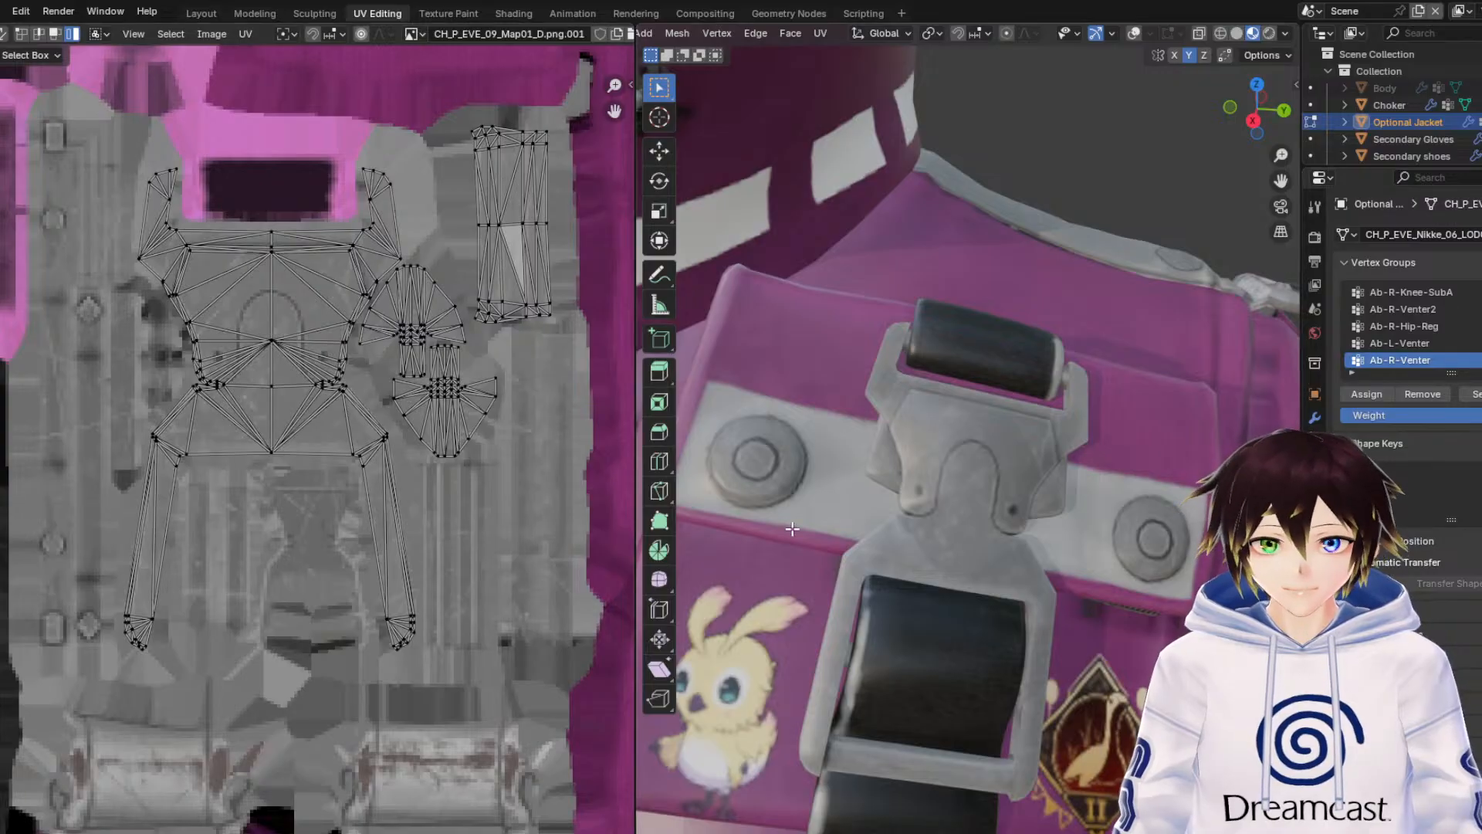
Show the overlays and select the jacket's upper sleeve beside the chest pocket by growing the selection from one face.
scroll(1015, 448, "down", 4)
middle_click_drag(941, 480, 998, 468)
scroll(999, 468, "down", 1)
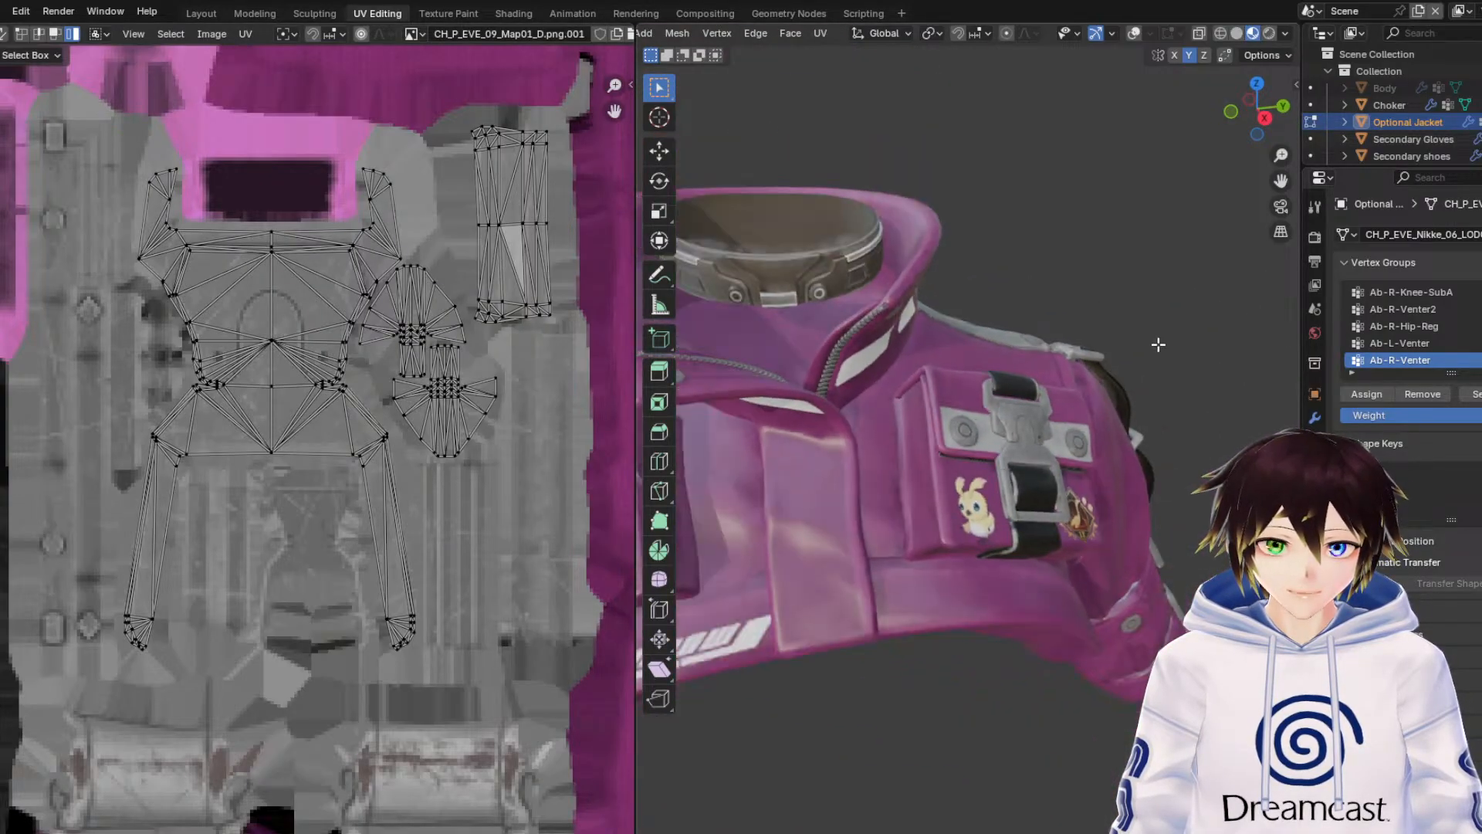
middle_click_drag(1143, 344, 1181, 374)
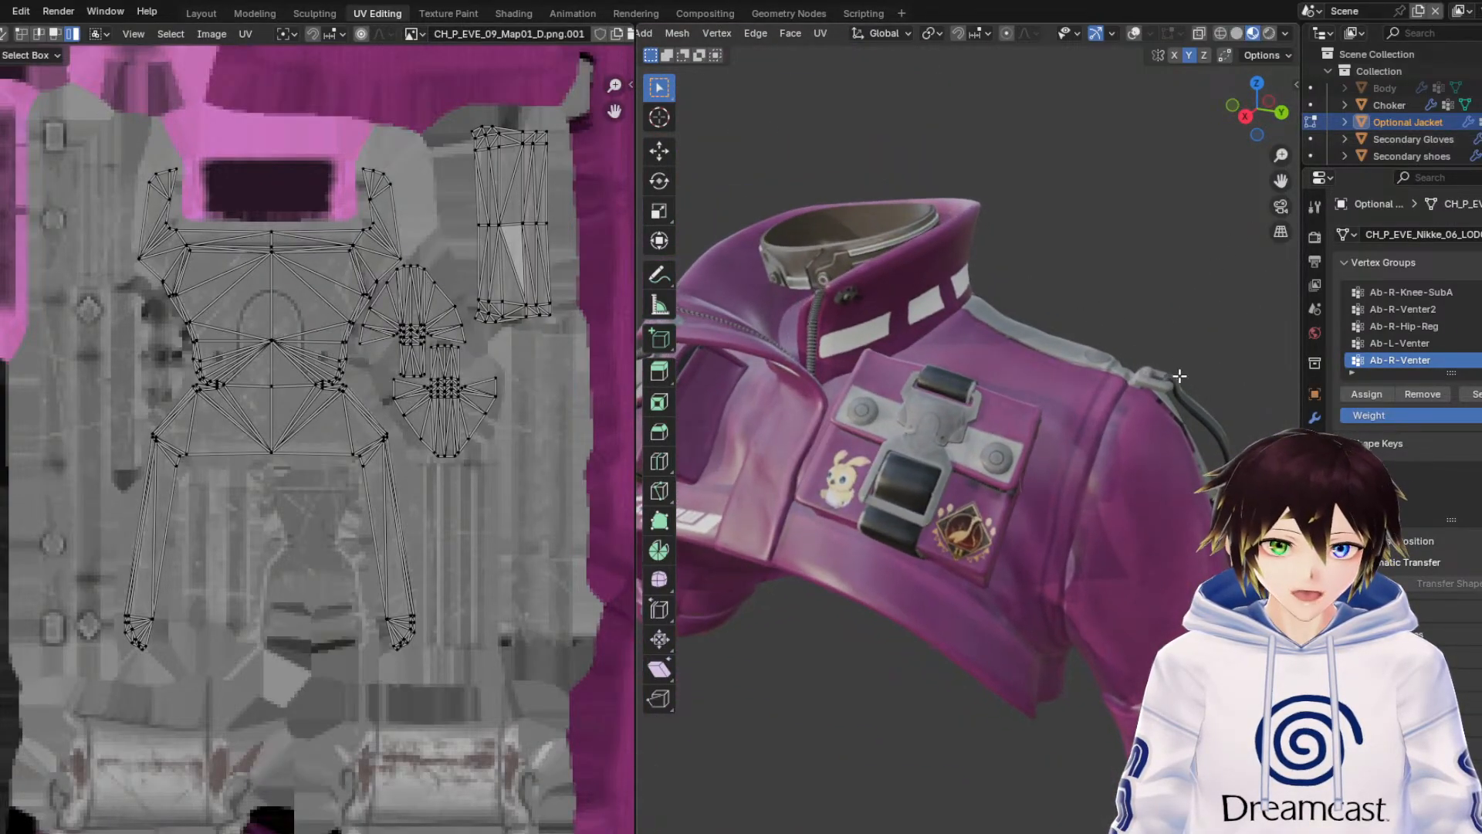
left_click(1110, 577)
left_click(1134, 34)
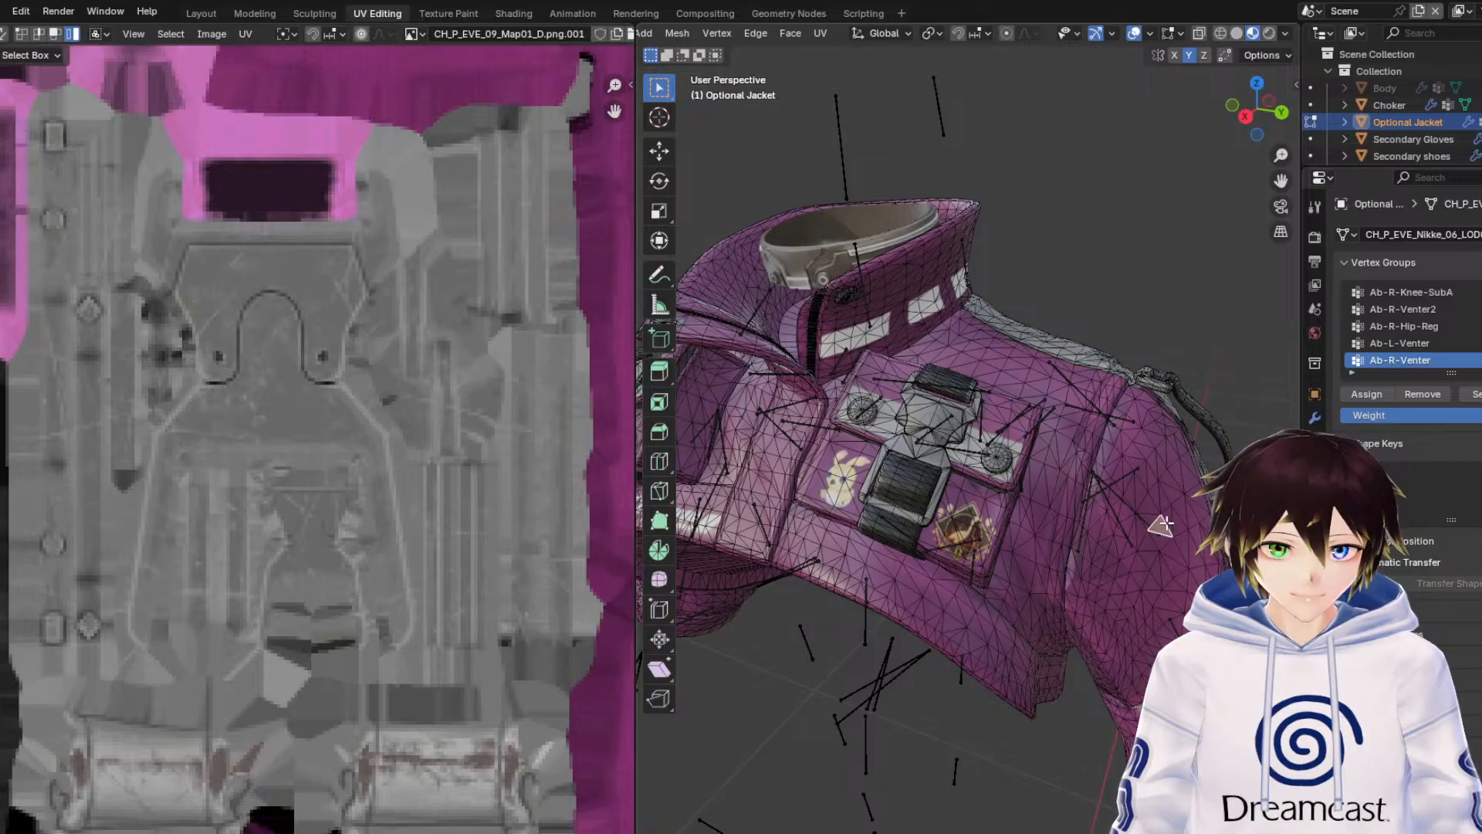
key("ctrl+KP_Add")
key("ctrl+KP_Add")
key("ctrl+KP_Add")
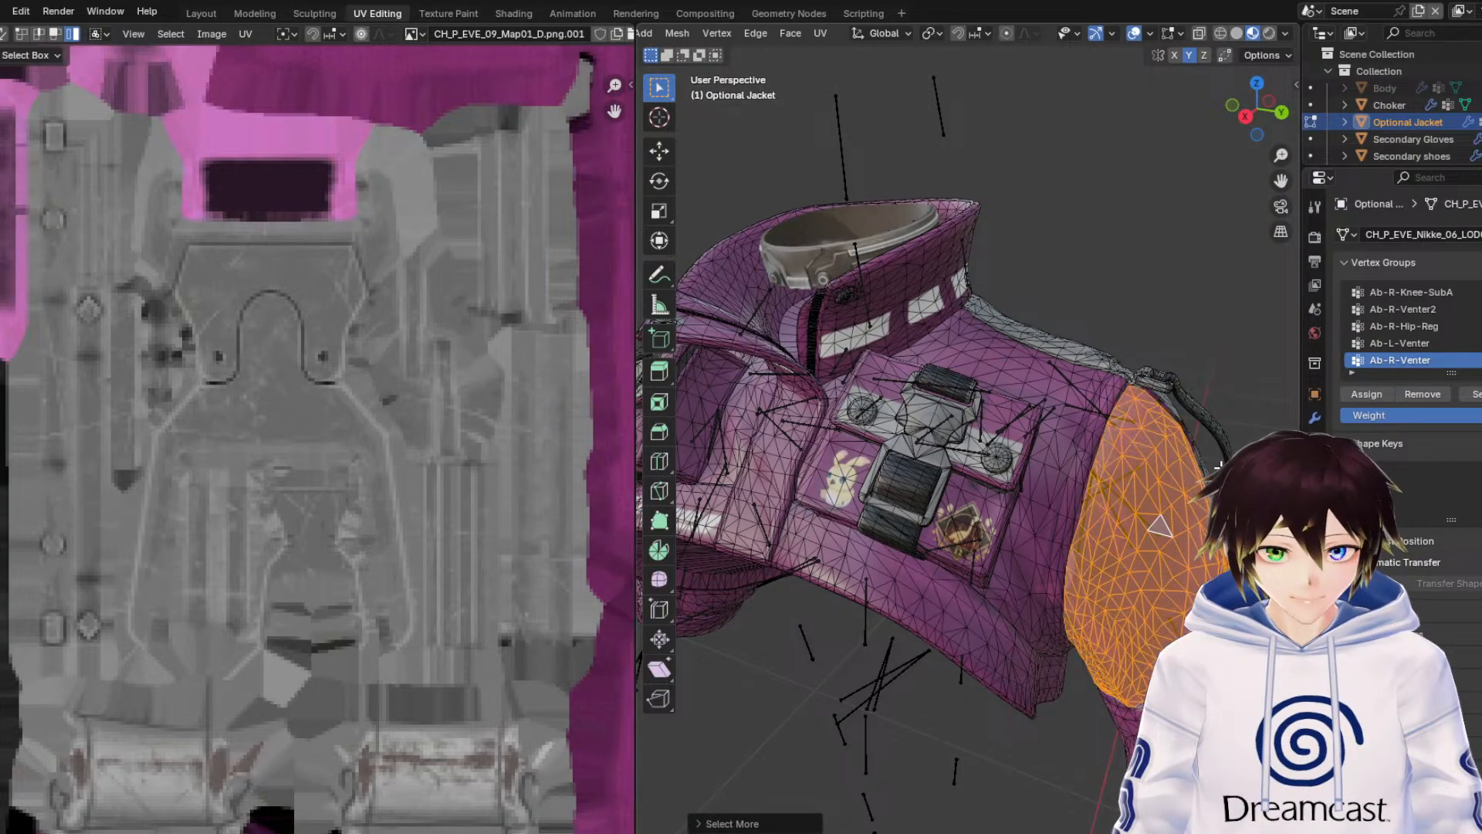
Add the missed sleeve face beside the black arm strap to the selection and grow it over the remaining patch.
middle_click_drag(1160, 527, 1007, 456)
left_click(901, 688, "shift")
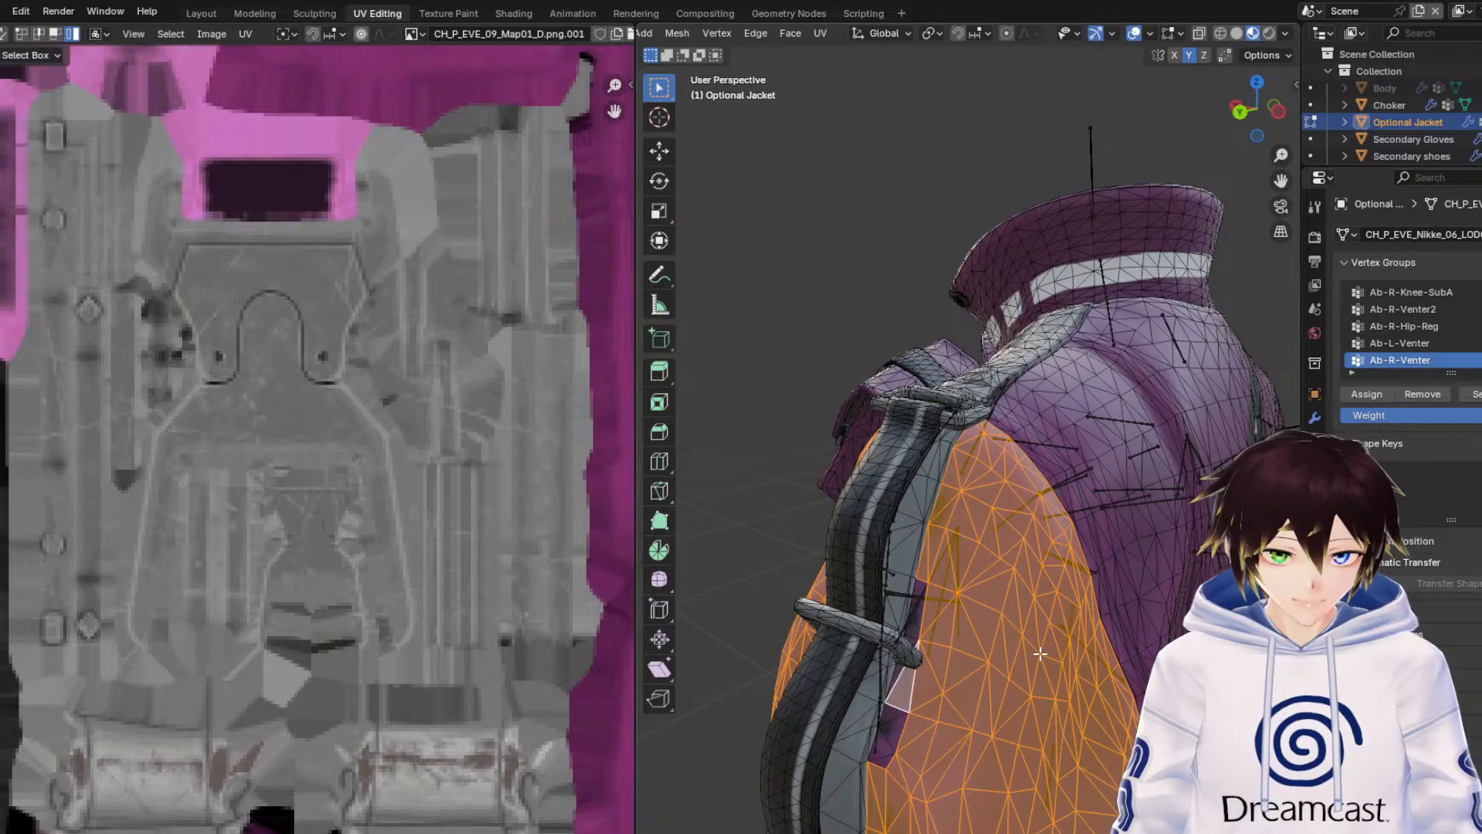
key("ctrl+KP_Add")
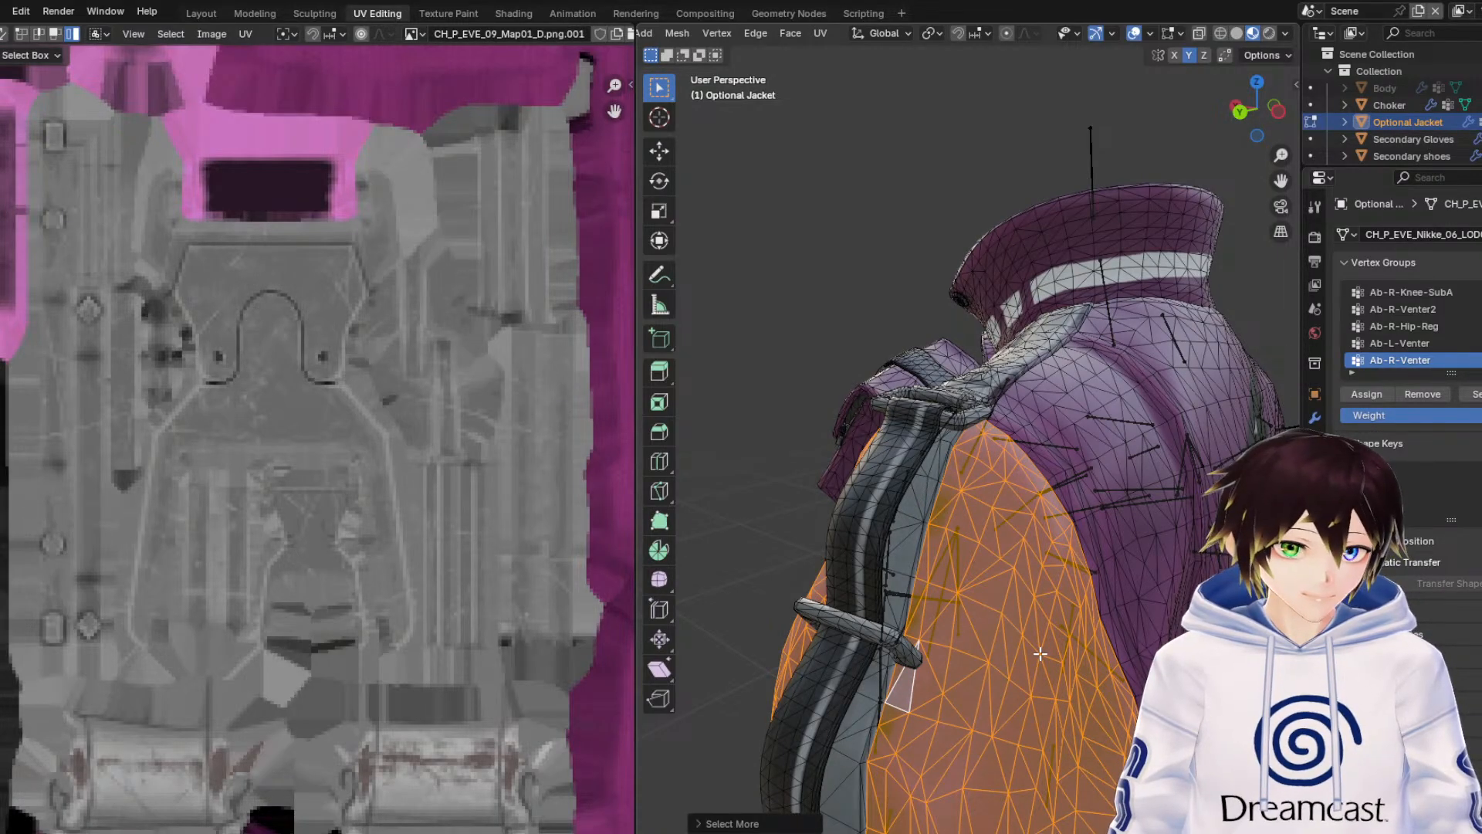
Select the entire sleeve UV island in the atlas and hide the overlays on the 3D jacket.
scroll(333, 417, "down", 9)
middle_click_drag(332, 414, 572, 481)
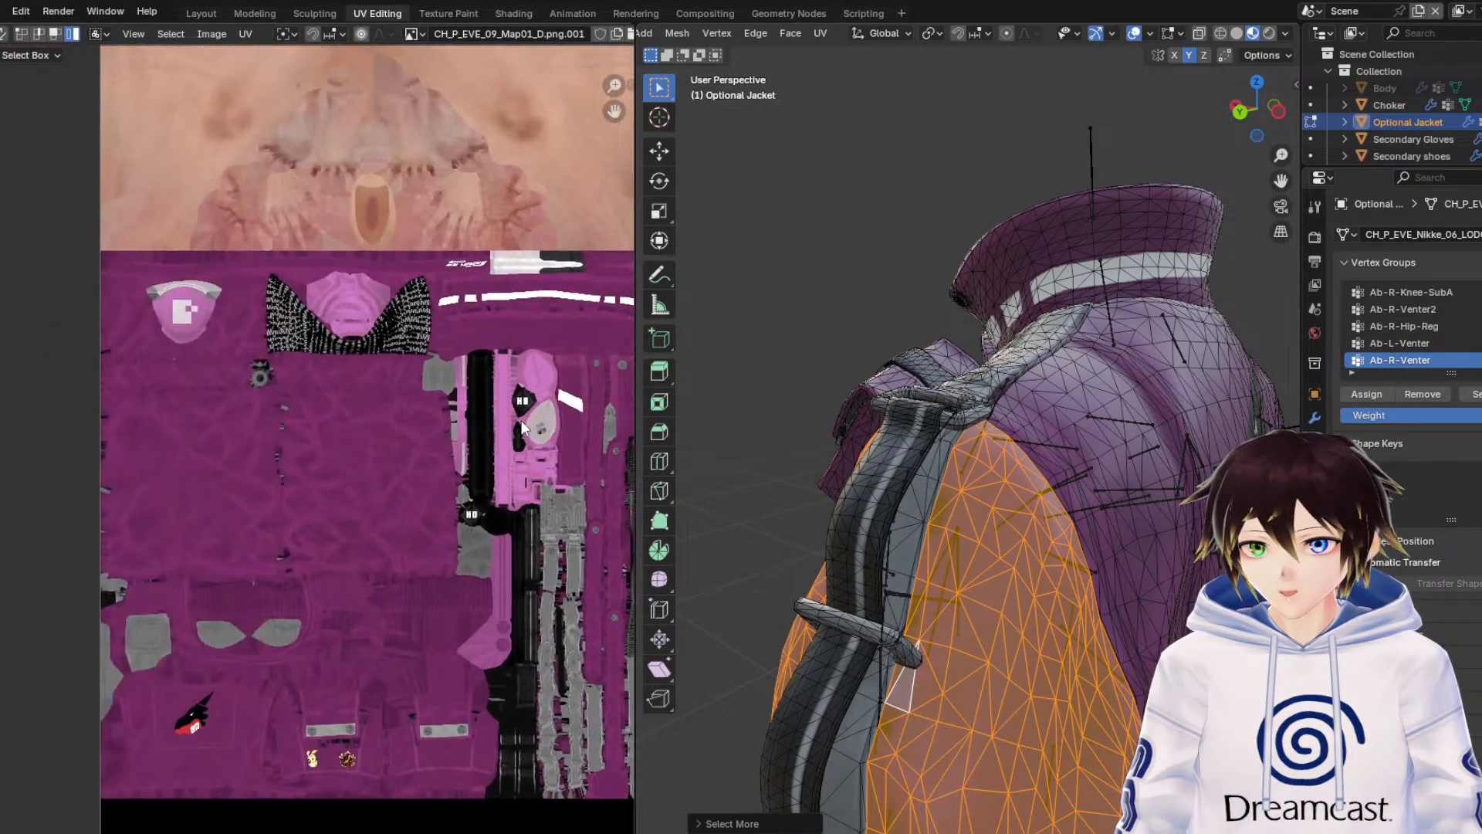
scroll(461, 187, "up", 5)
scroll(461, 185, "up", 2)
middle_click_drag(414, 261, 374, 340)
scroll(372, 216, "up", 1)
middle_click_drag(371, 204, 558, 375)
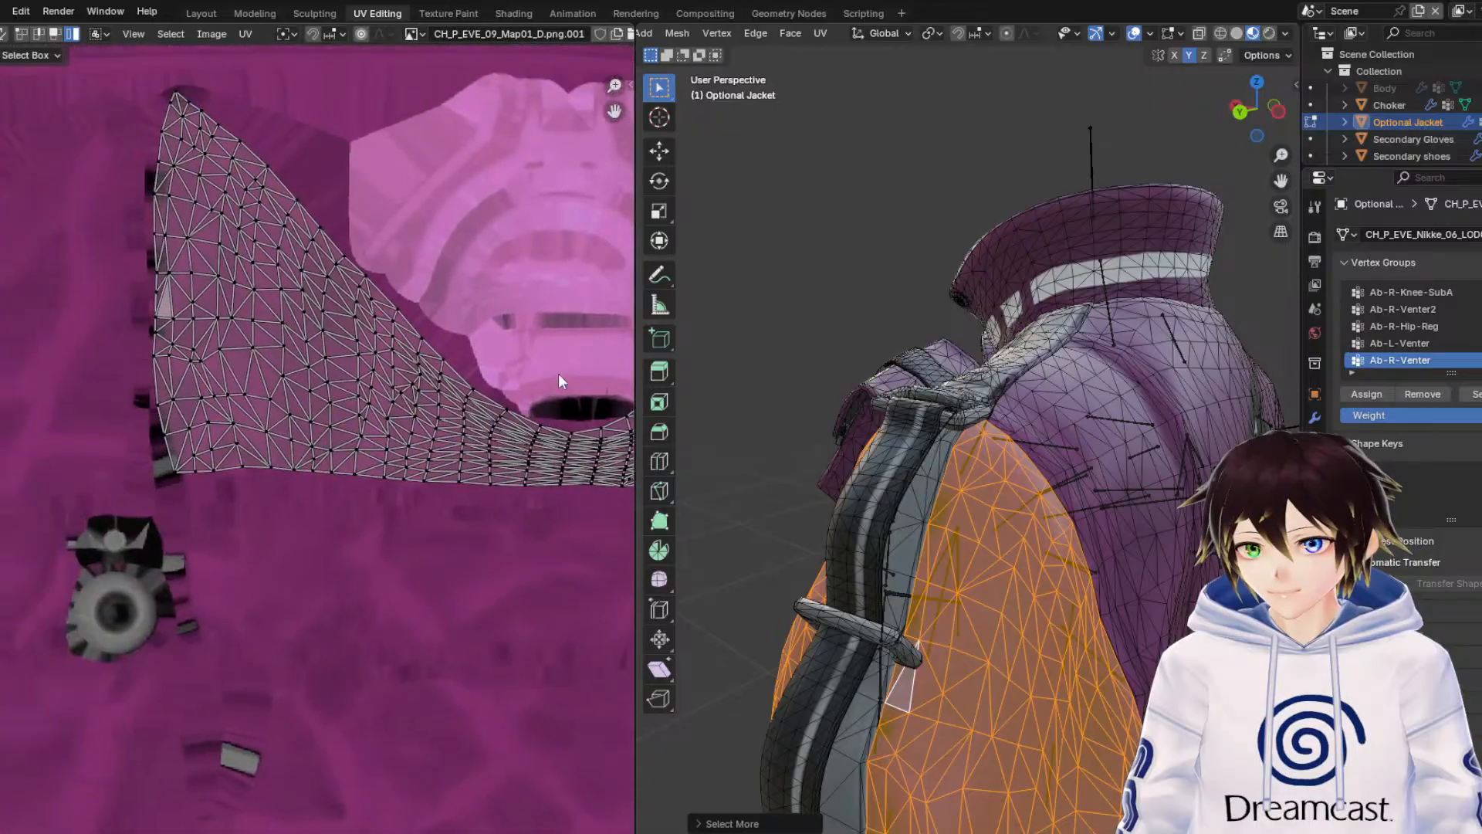
key("a")
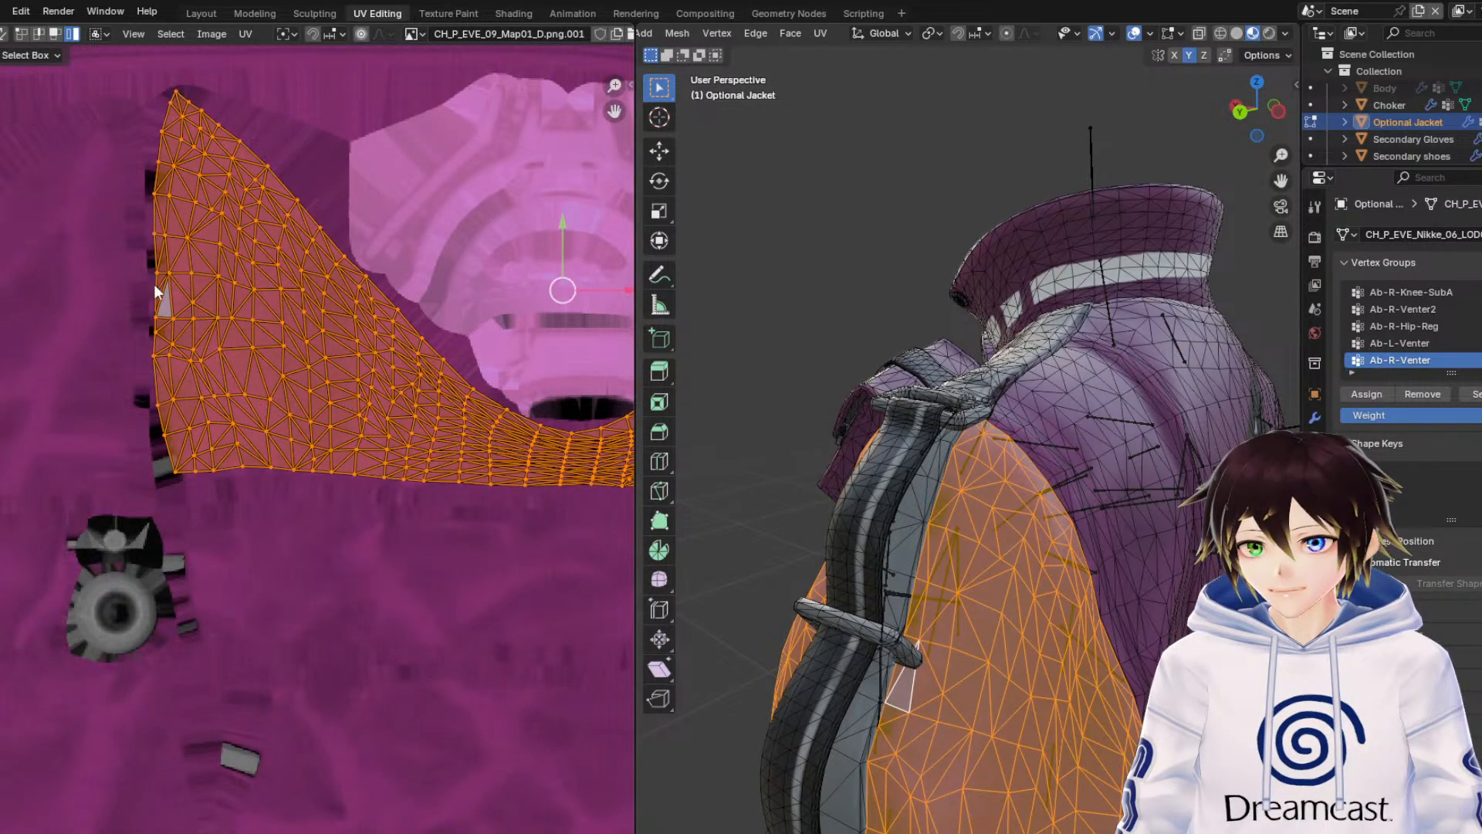
left_click(1135, 34)
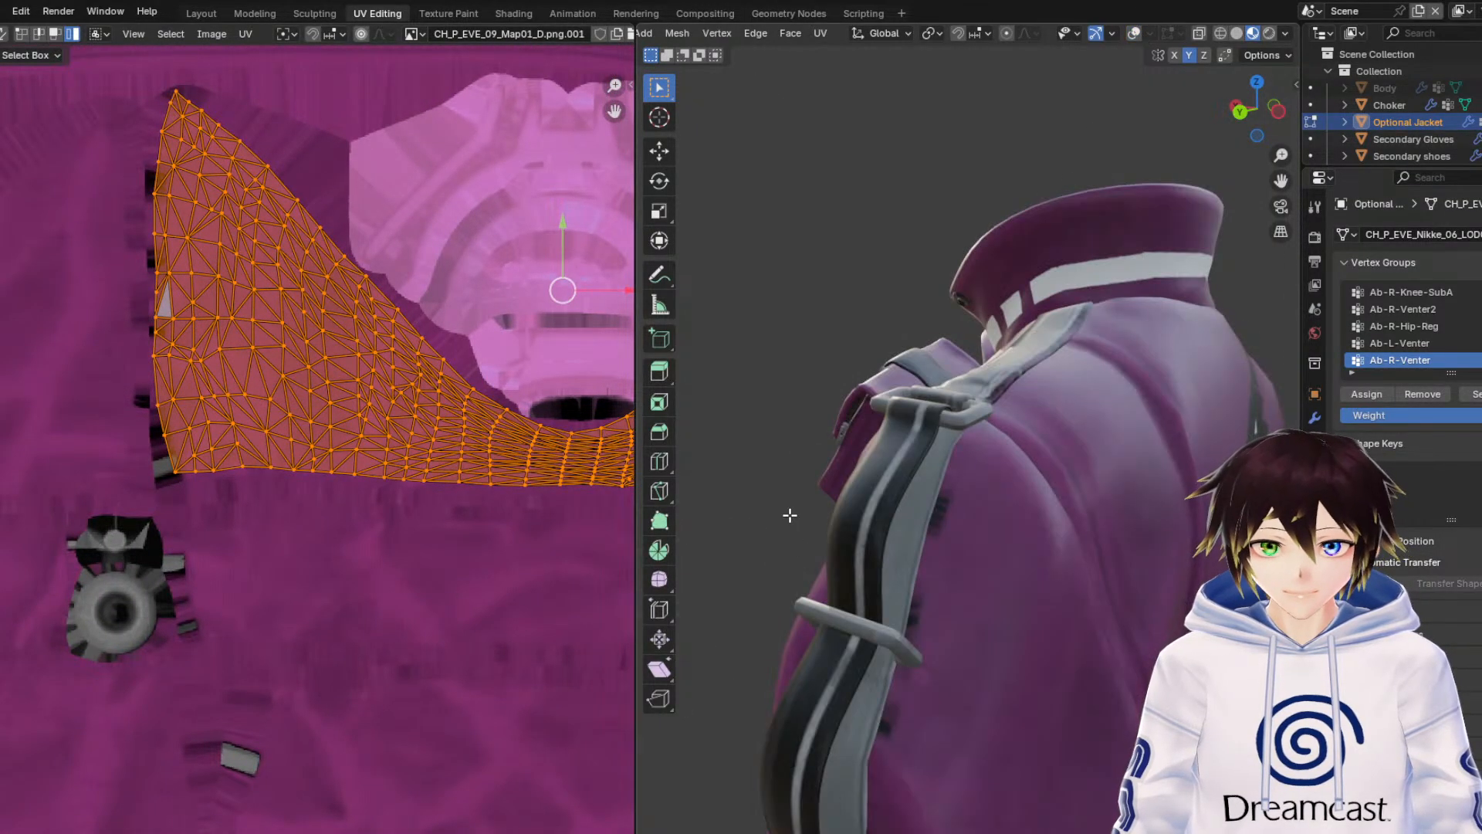
Scale the sleeve UV island by 0.970 on X to keep its side edge off the dark texture fragments.
middle_click_drag(426, 409, 128, 345)
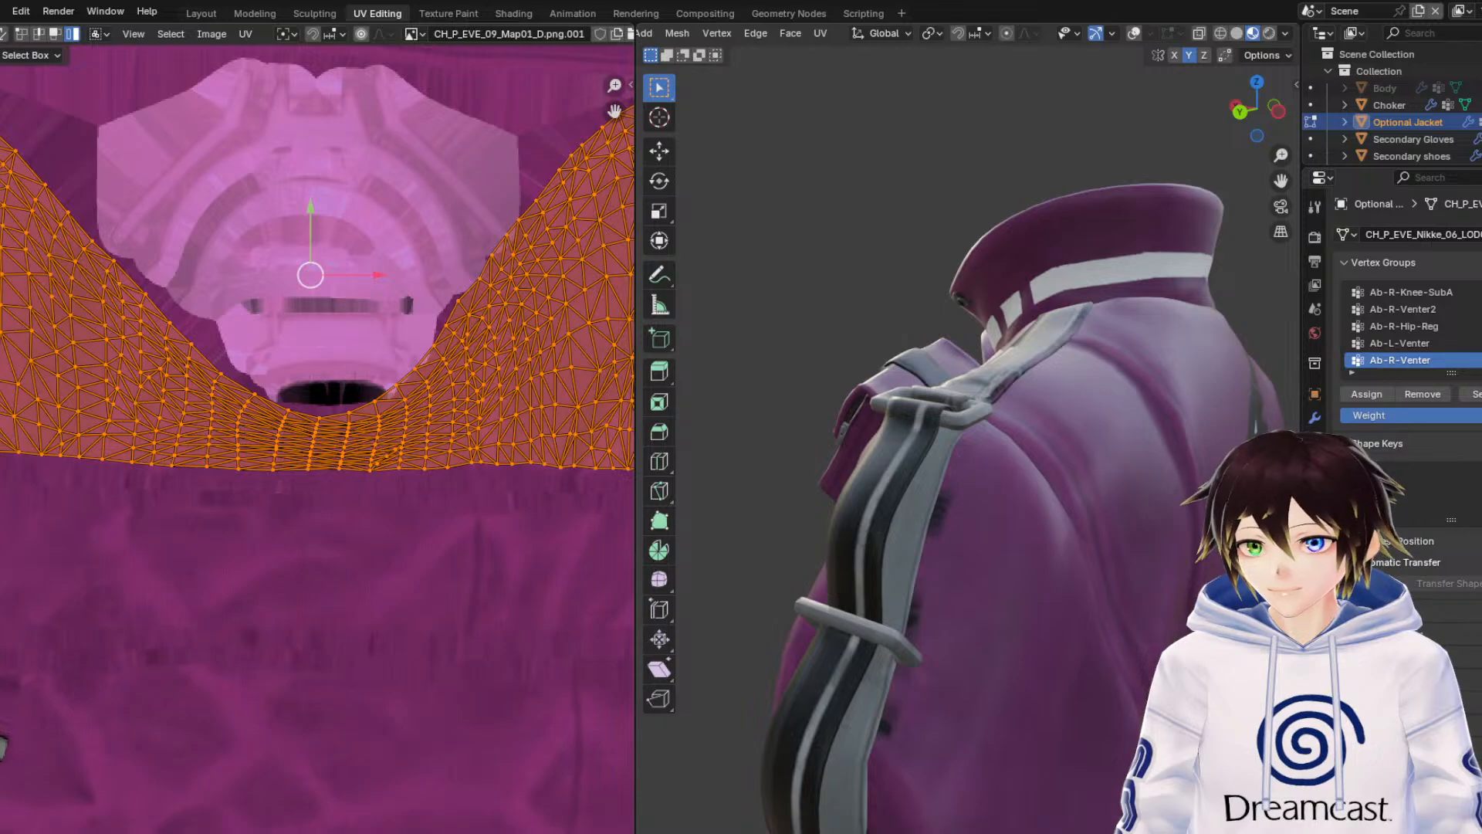
scroll(109, 257, "up", 5)
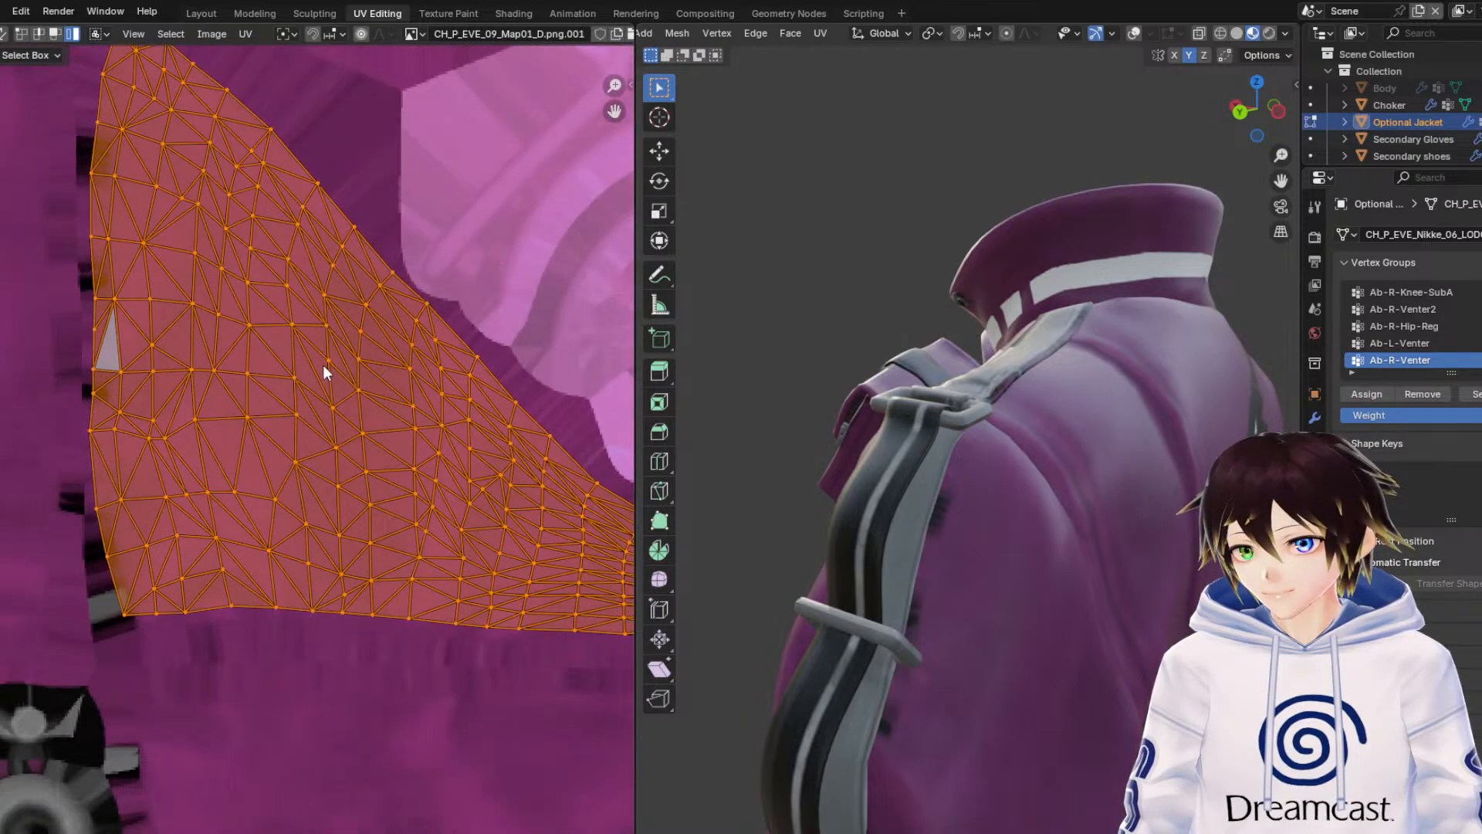
middle_click_drag(506, 379, 230, 378)
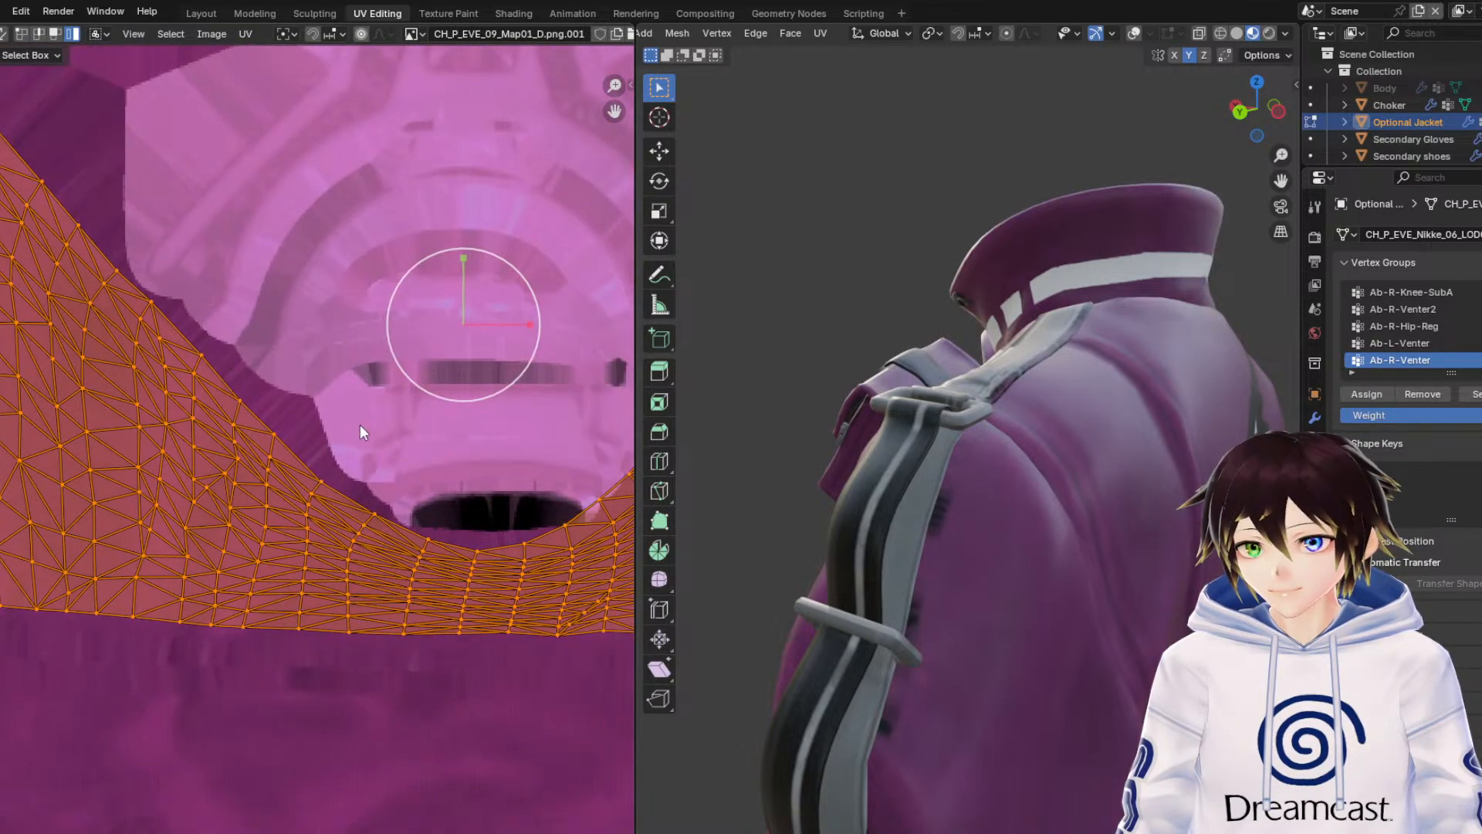
left_click_drag(521, 324, 513, 325)
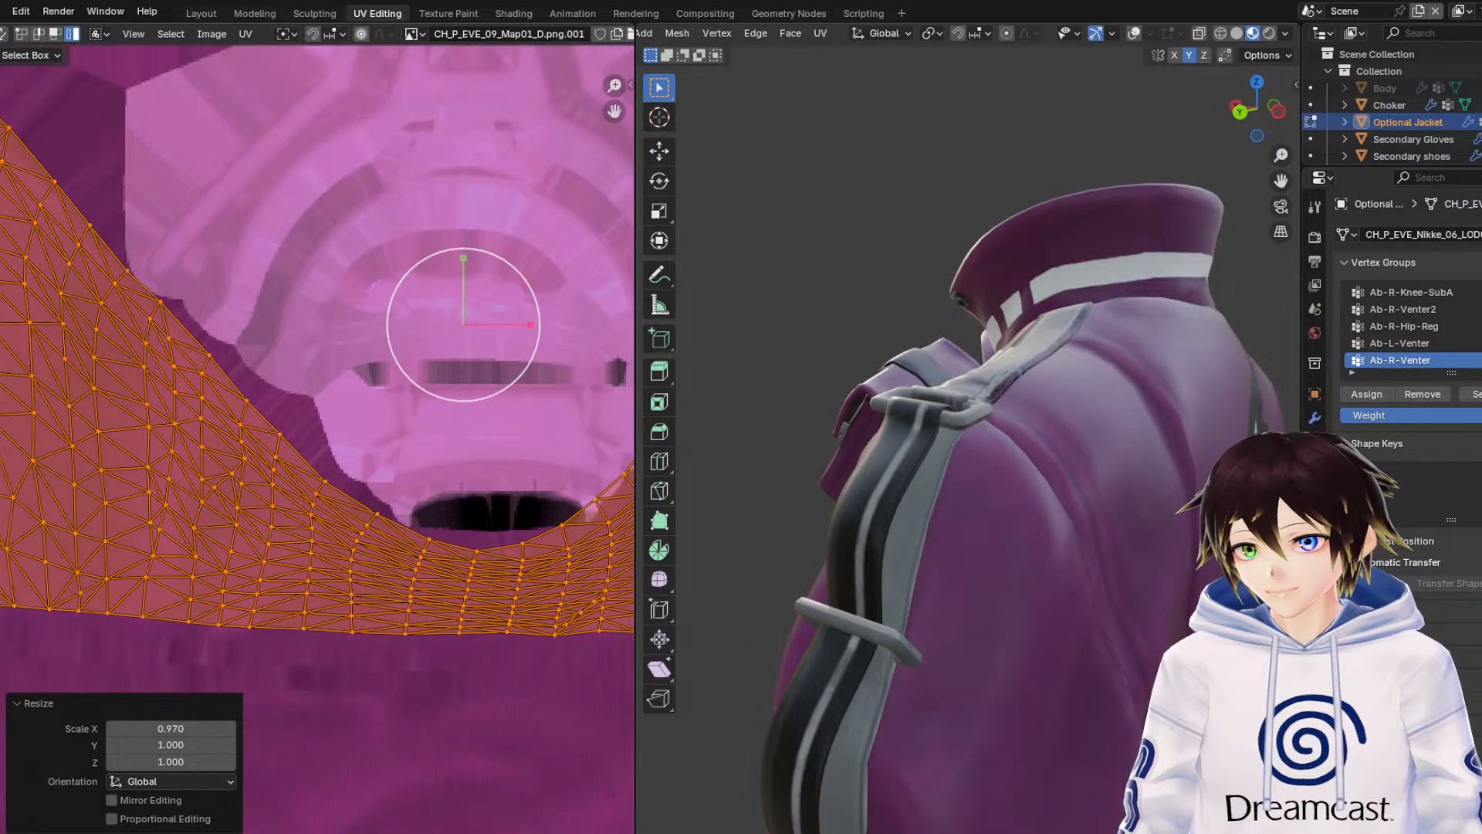
left_click(0, 150)
Move the sleeve UV island by 0.000001 m on X and -0.000006 m on Y, toggling the overlays to check the jacket.
middle_click_drag(329, 292, 448, 257)
scroll(450, 259, "down", 1)
middle_click_drag(473, 336, 459, 337)
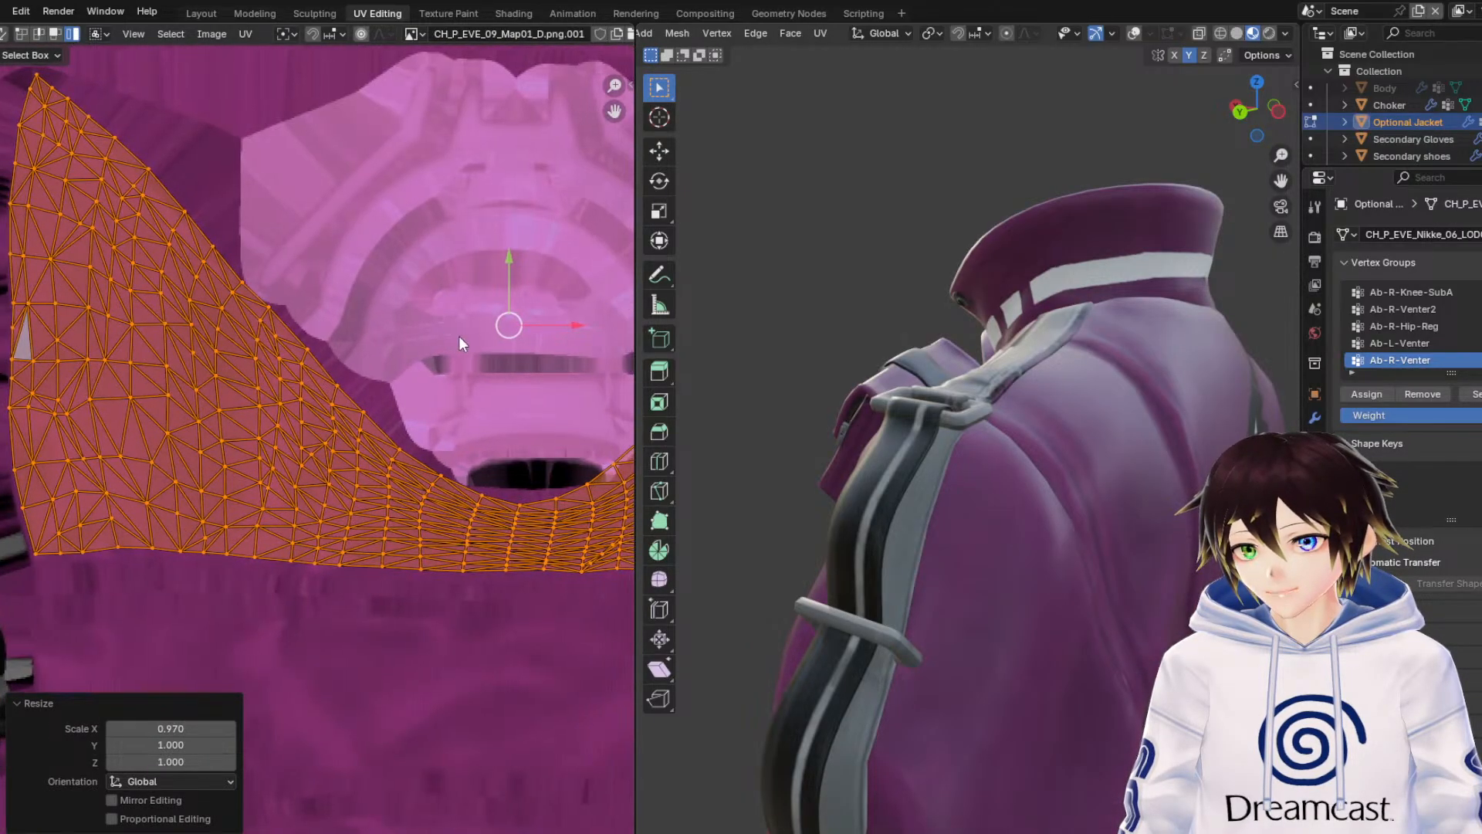
left_click_drag(576, 331, 577, 328)
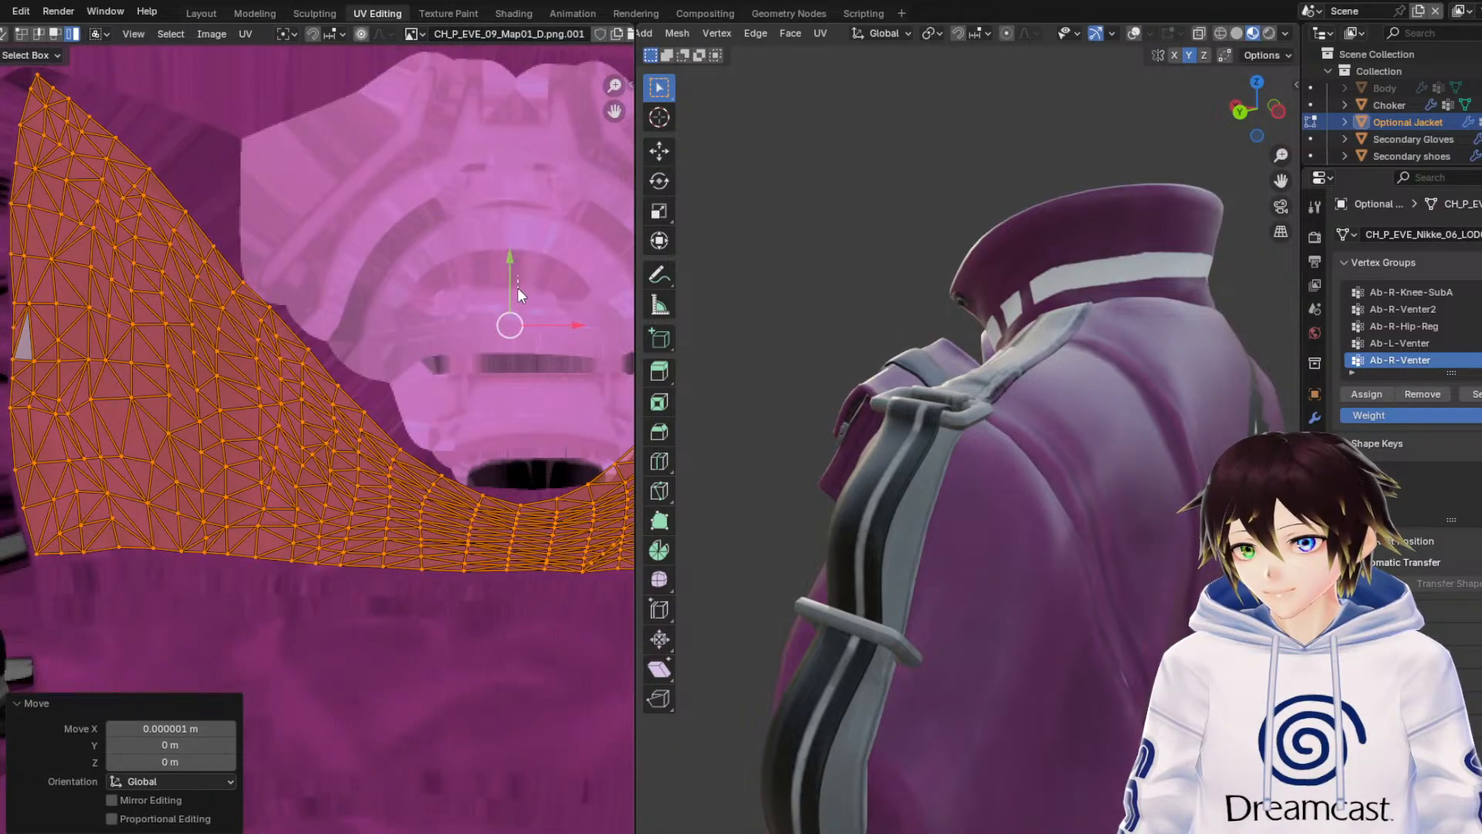
scroll(517, 307, "down", 1)
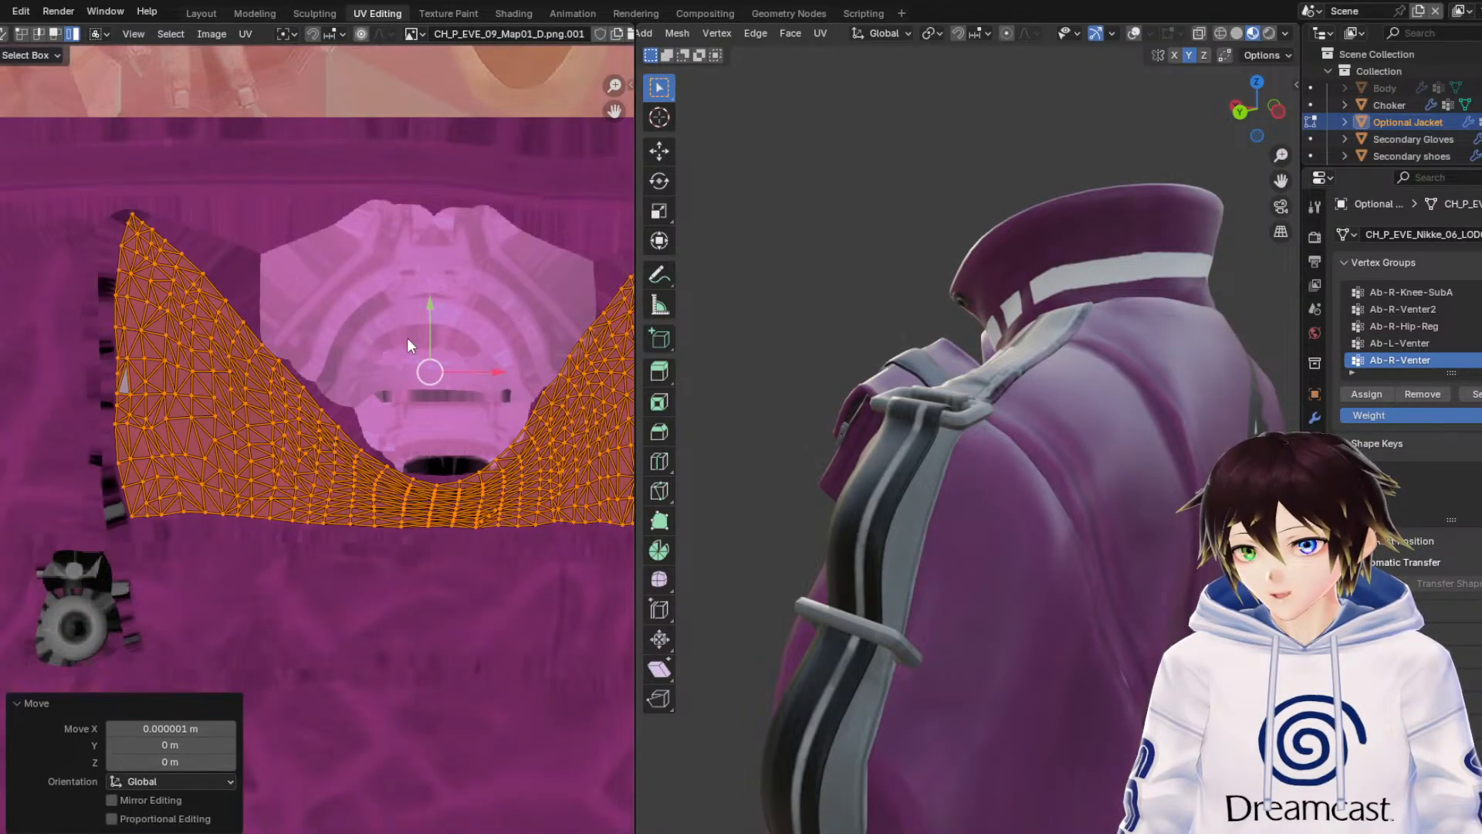
left_click_drag(431, 319, 431, 324)
left_click(1134, 33)
left_click(1134, 33)
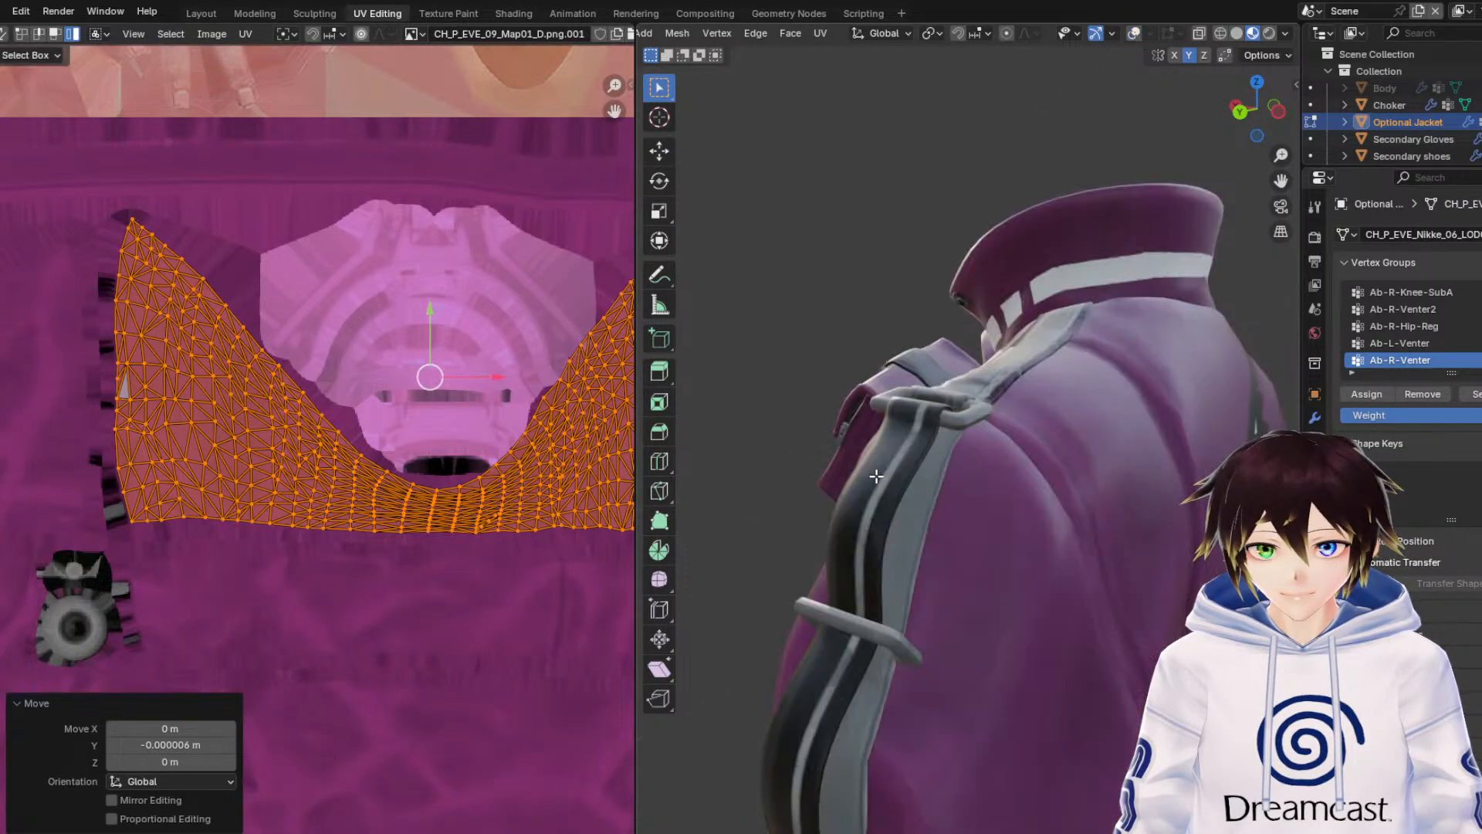
Deselect the sleeve UV island and switch the UV editor to vertex selection.
middle_click_drag(877, 475, 1123, 399)
scroll(309, 444, "up", 5)
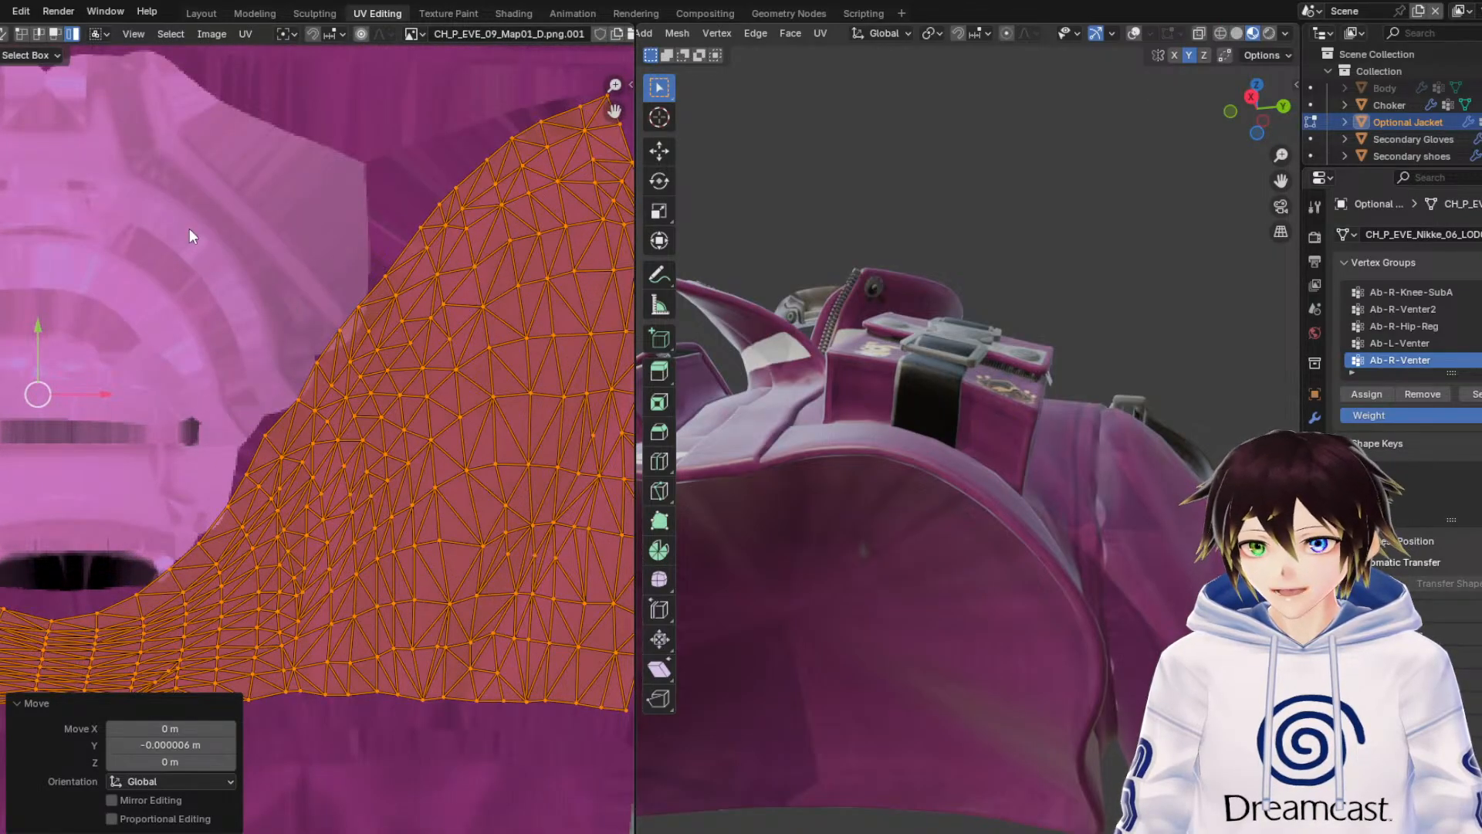
left_click(254, 271)
key("a")
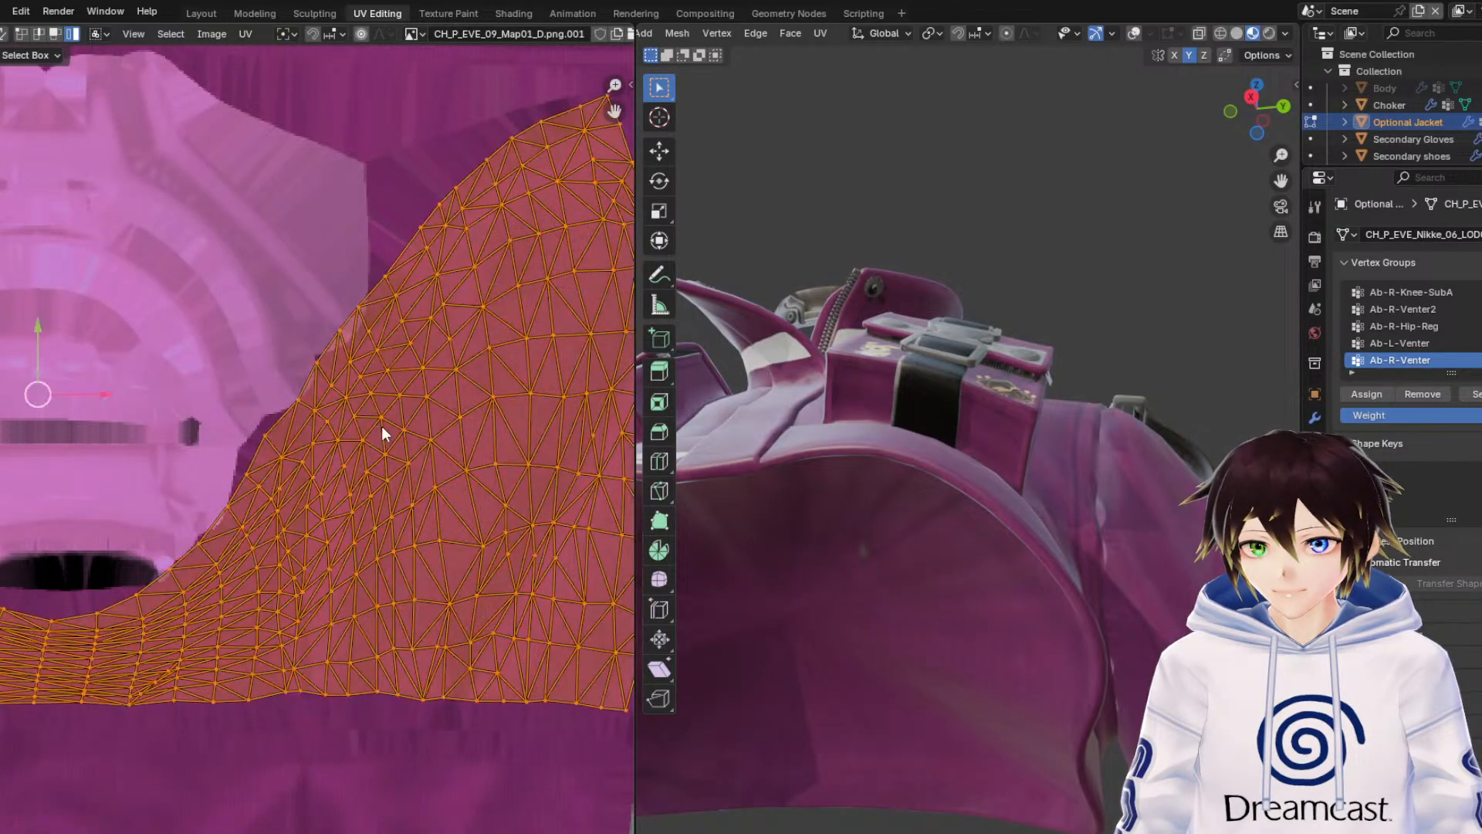
scroll(368, 379, "up", 2)
left_click(46, 202)
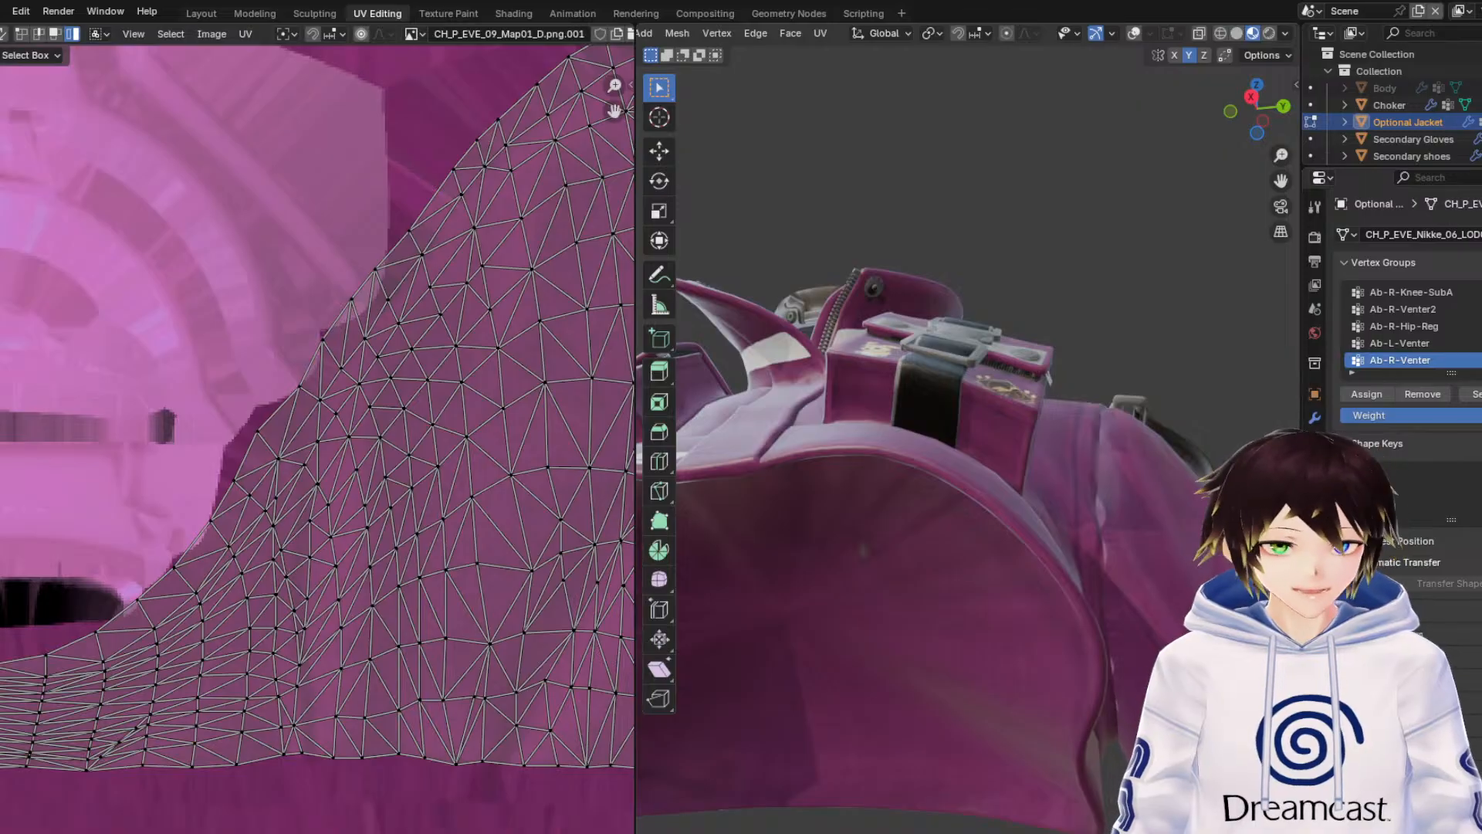
left_click(20, 34)
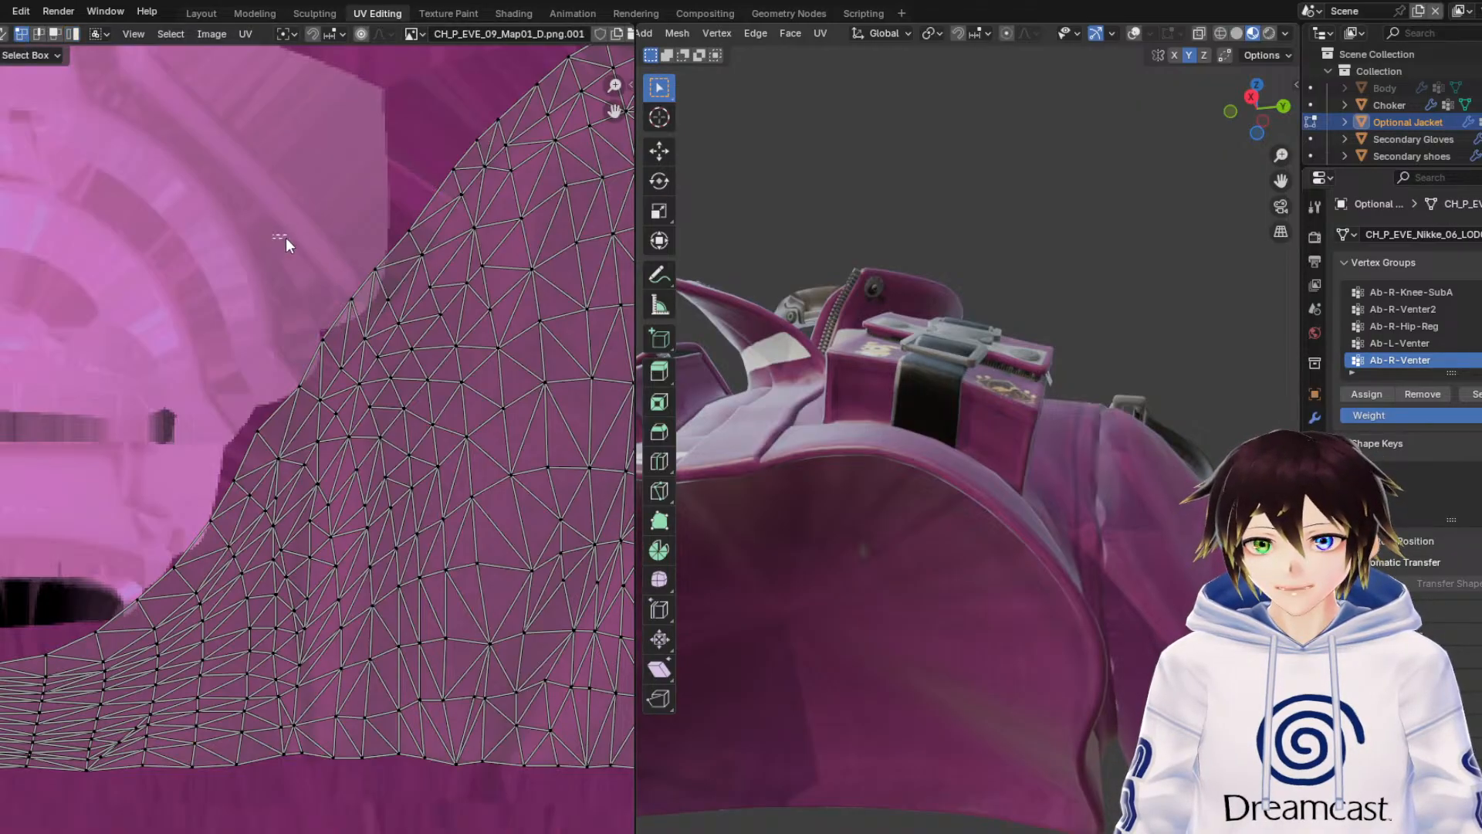
Try to move a small patch of vertices on the sleeve island's curved edge by 0.000004 m on X.
left_click_drag(272, 234, 397, 378)
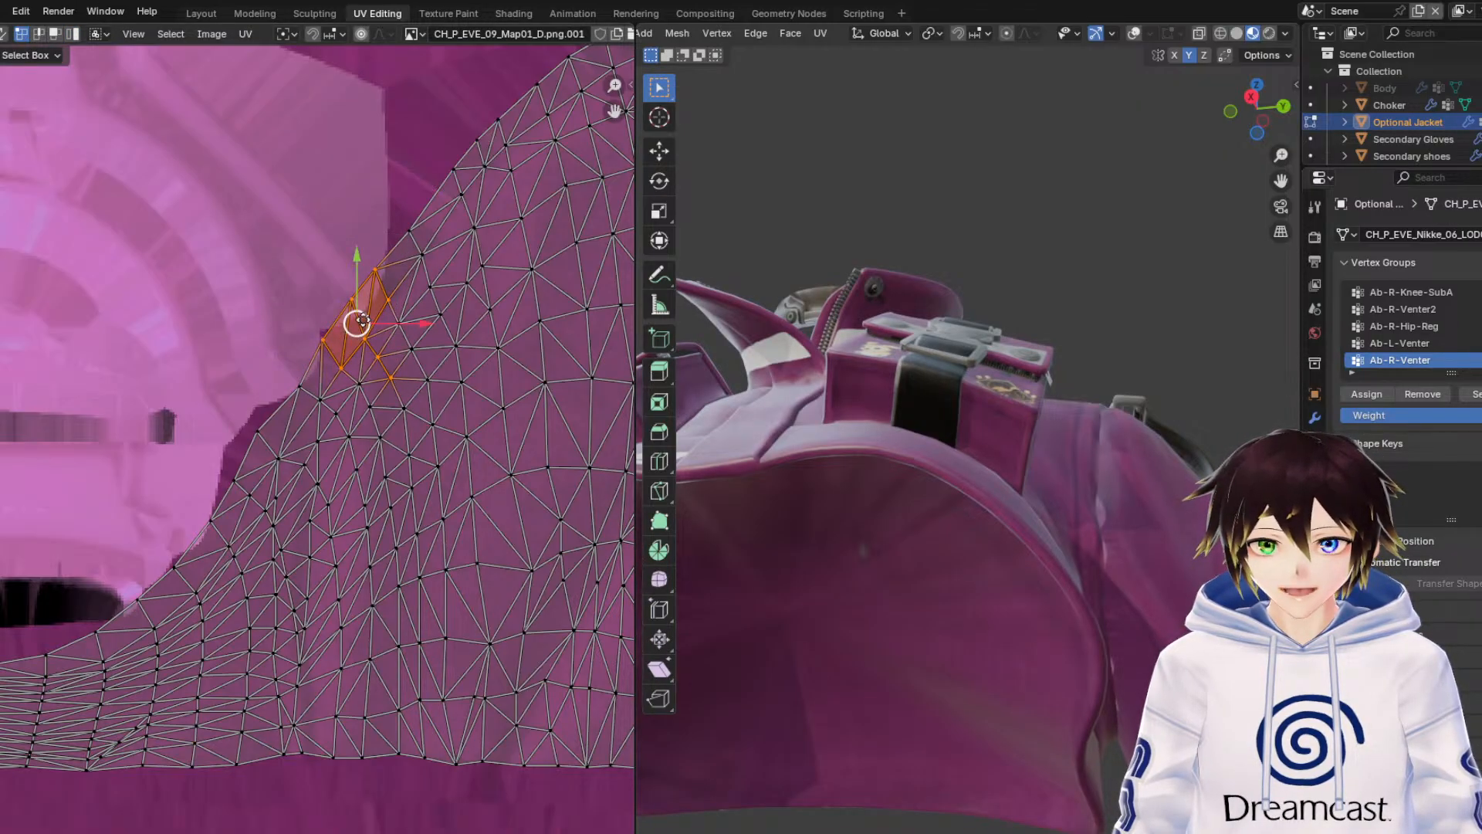
left_click_drag(363, 320, 367, 329)
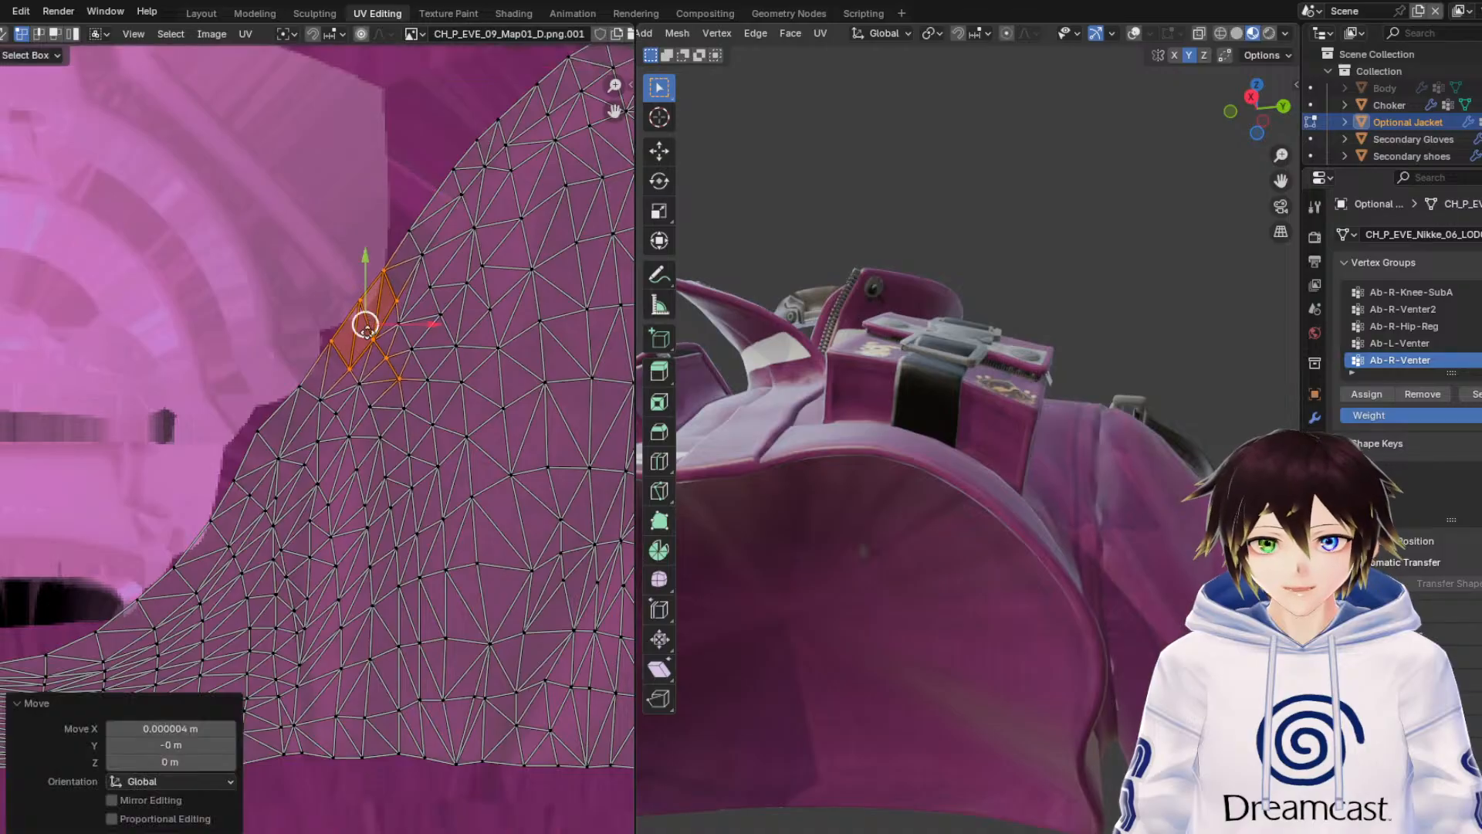
key("ctrl+z")
Select four vertices along the sleeve island's curved edge and move them off the light pink panel texture.
left_click(386, 261)
left_click(351, 296, "shift")
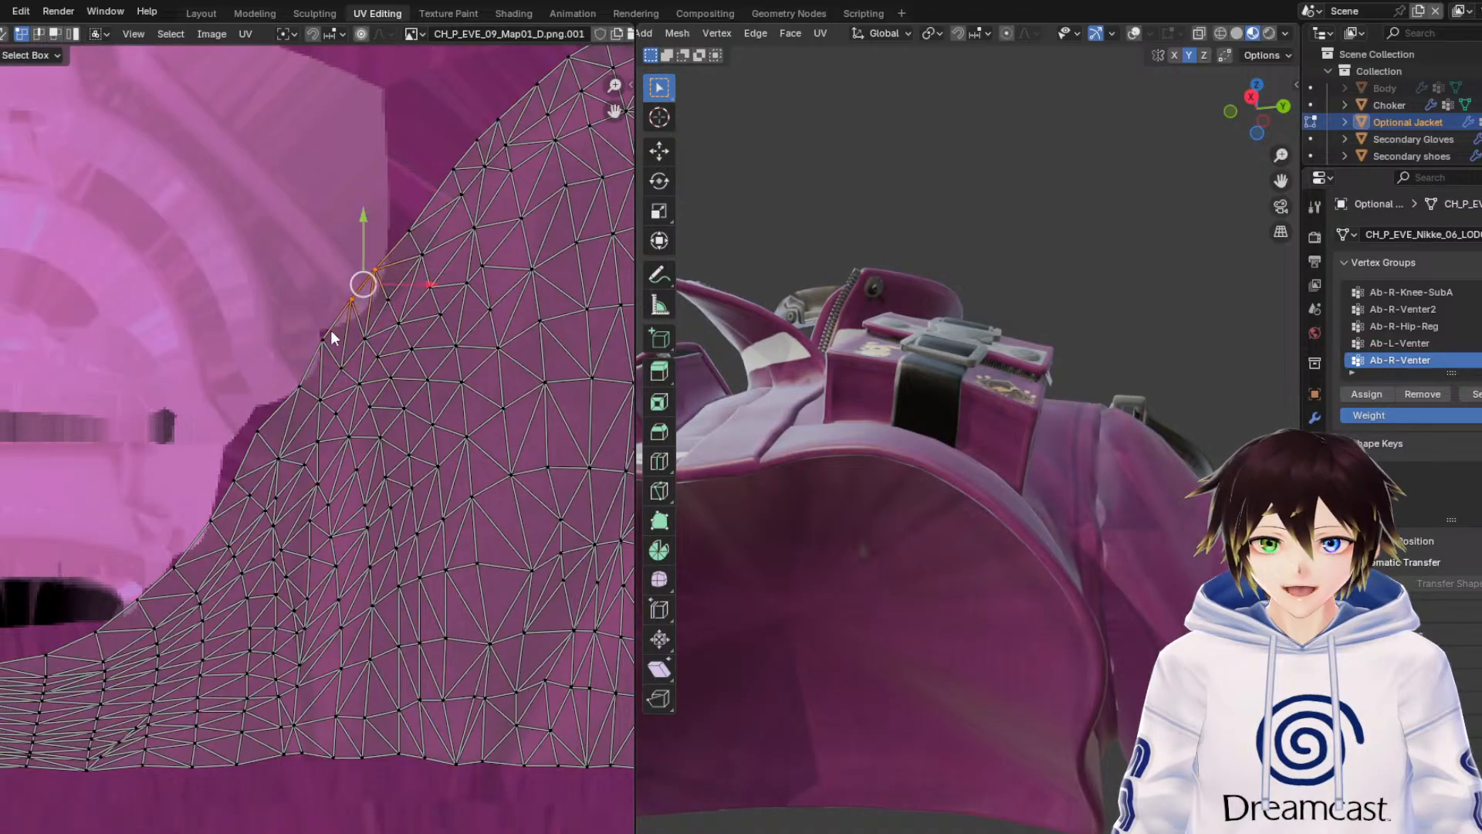
left_click(323, 337, "shift")
left_click(308, 384, "shift")
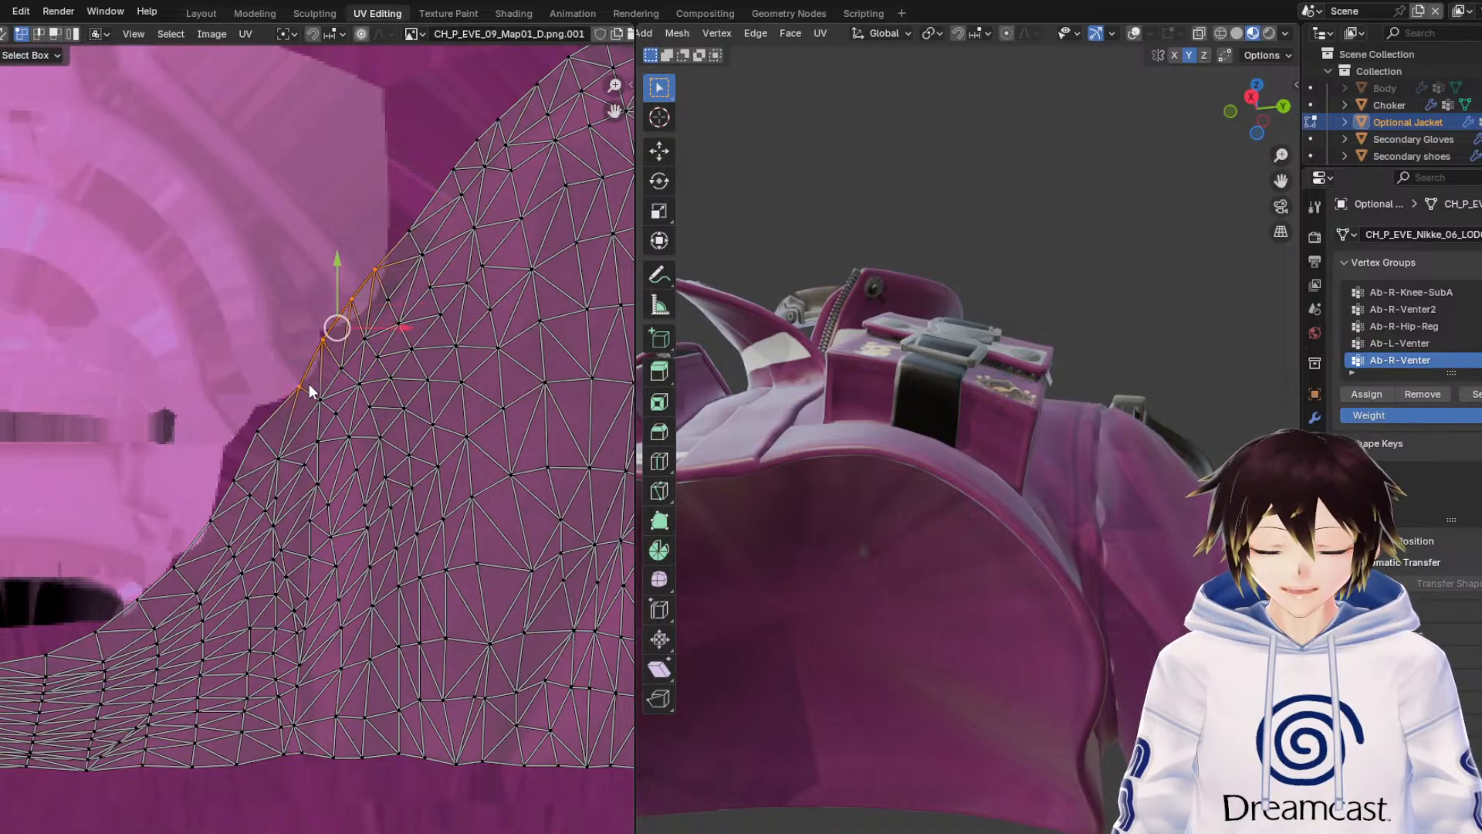
key("g")
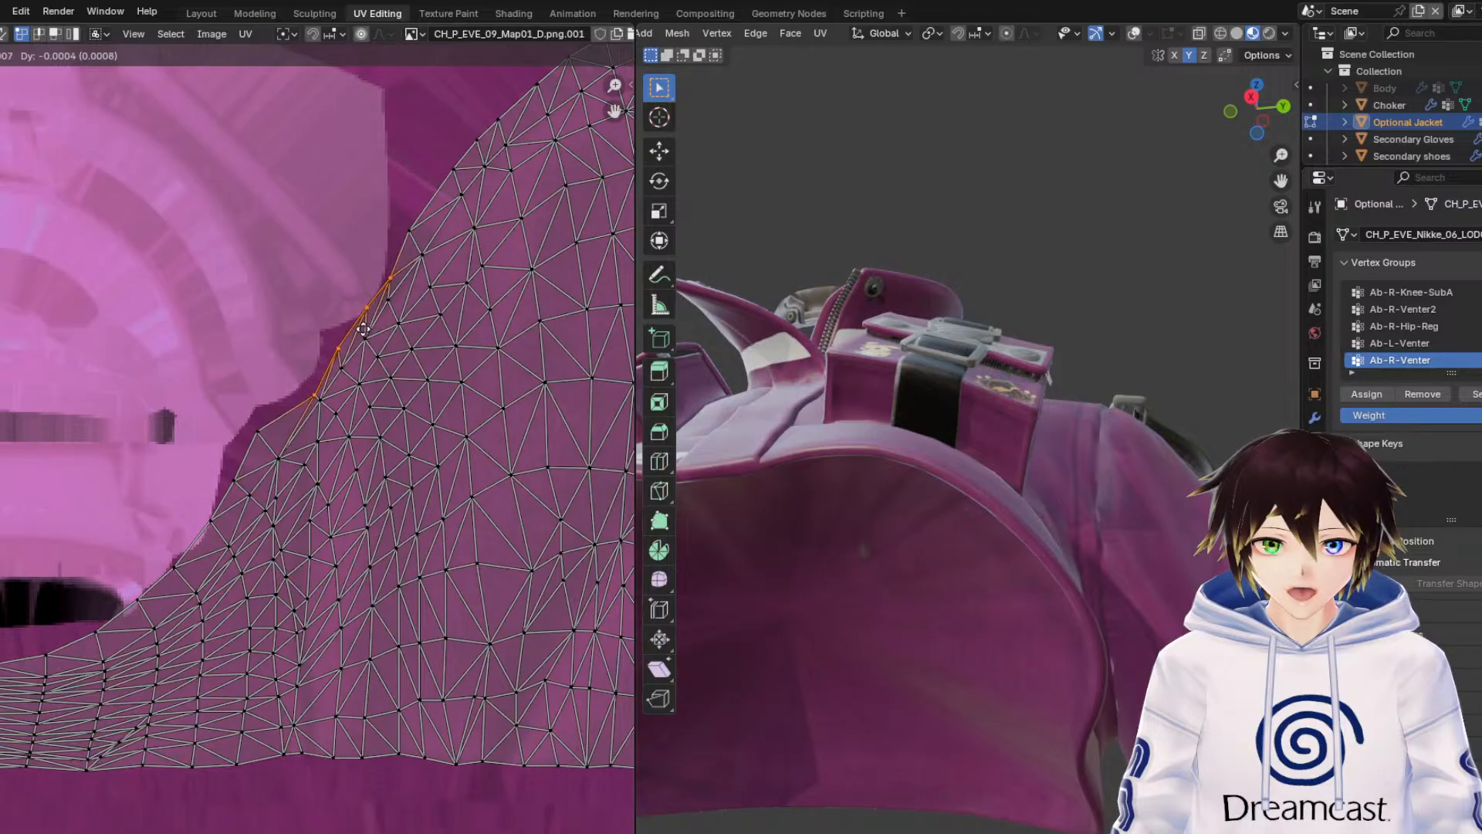
left_click(363, 332)
Move a single vertex on the sleeve island's curved edge by -0.000002 m on Y, away from the pink panel.
left_click(345, 290)
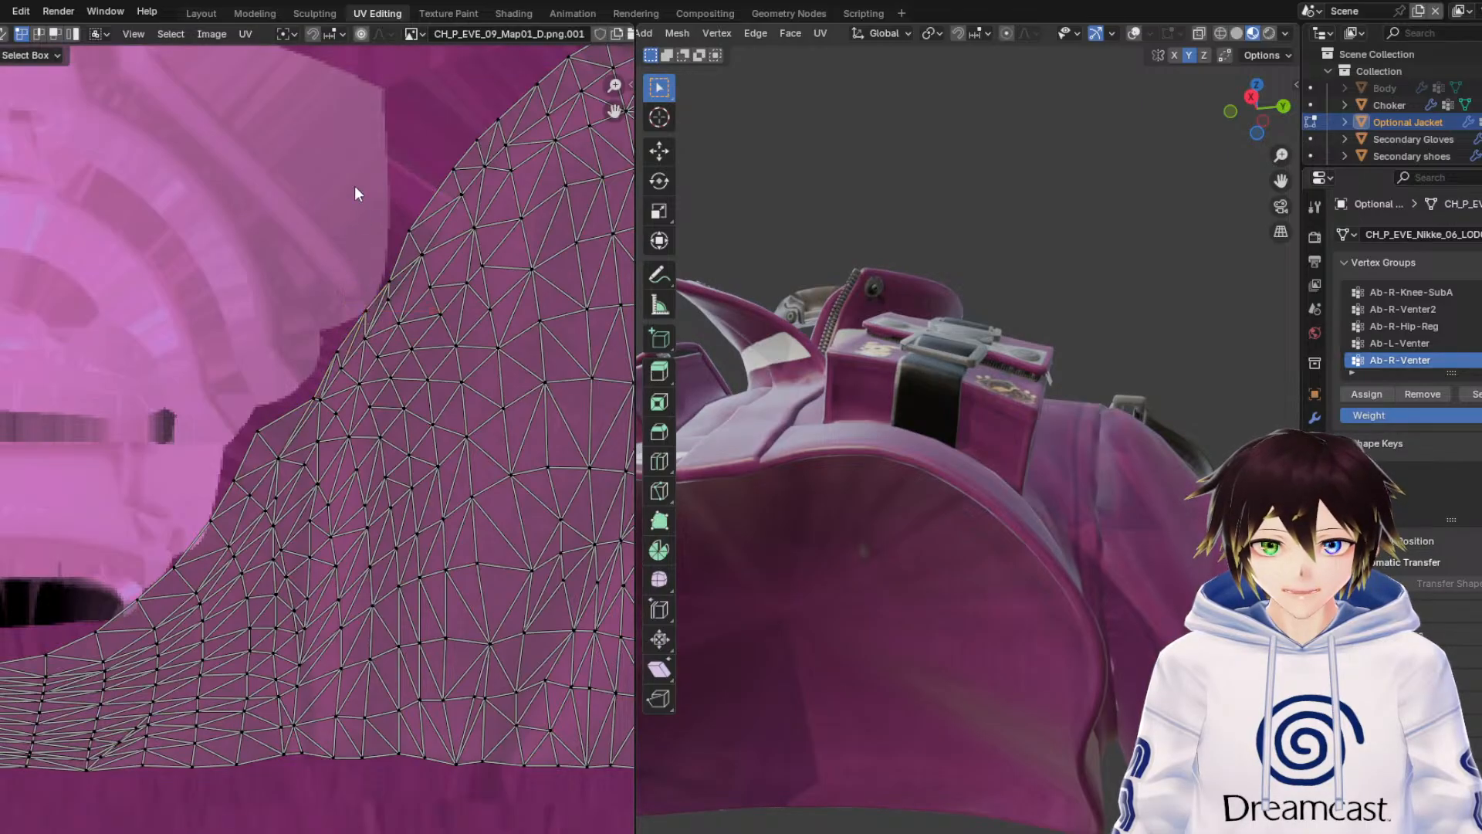
left_click(369, 310)
left_click_drag(365, 268, 365, 272)
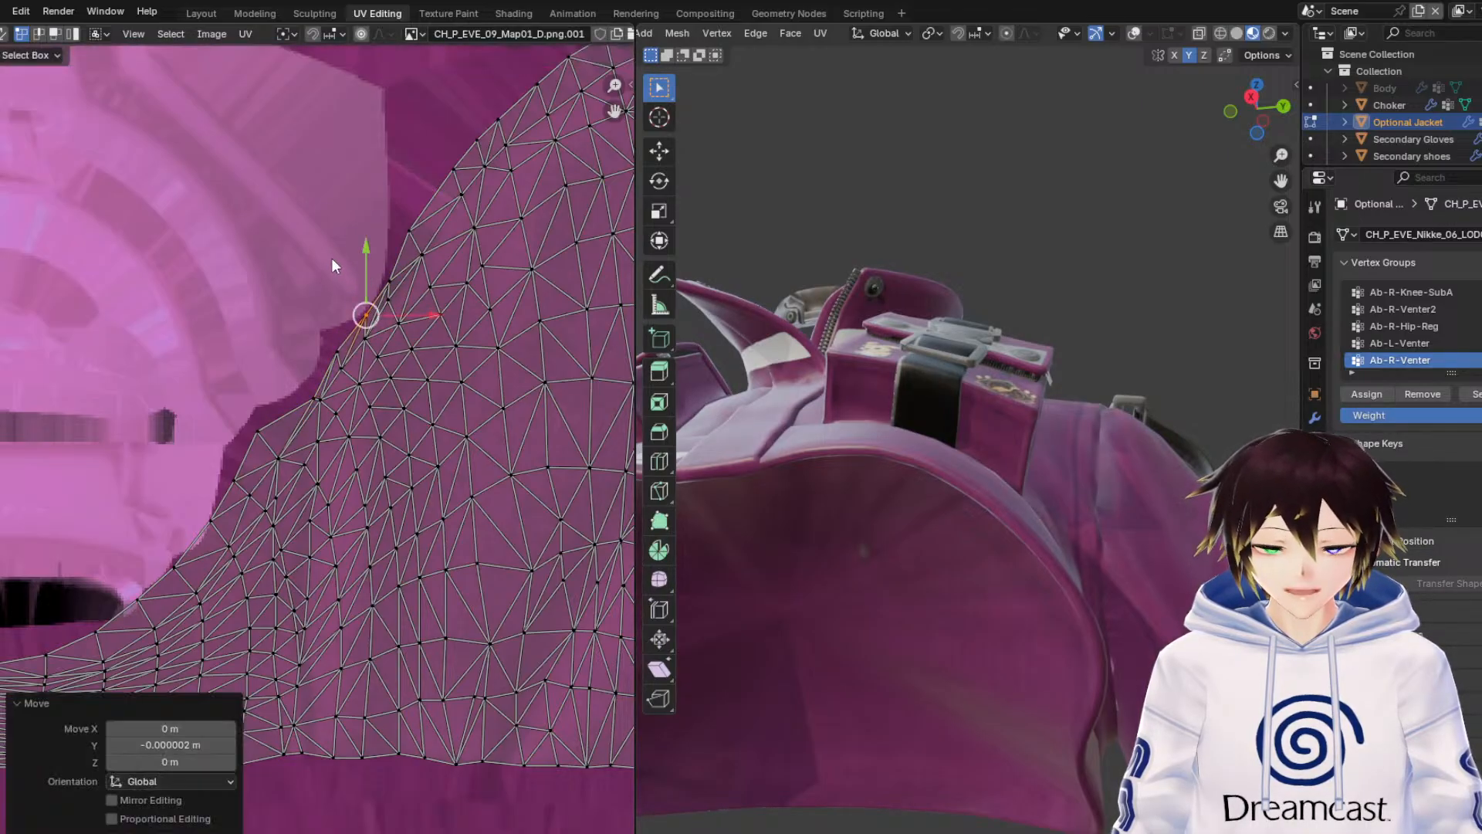
left_click(387, 279)
Select the whole sleeve UV island with island selection and move it by -0.000012 m on Y.
middle_click_drag(745, 328, 767, 437)
middle_click_drag(965, 427, 915, 417)
scroll(568, 415, "down", 2)
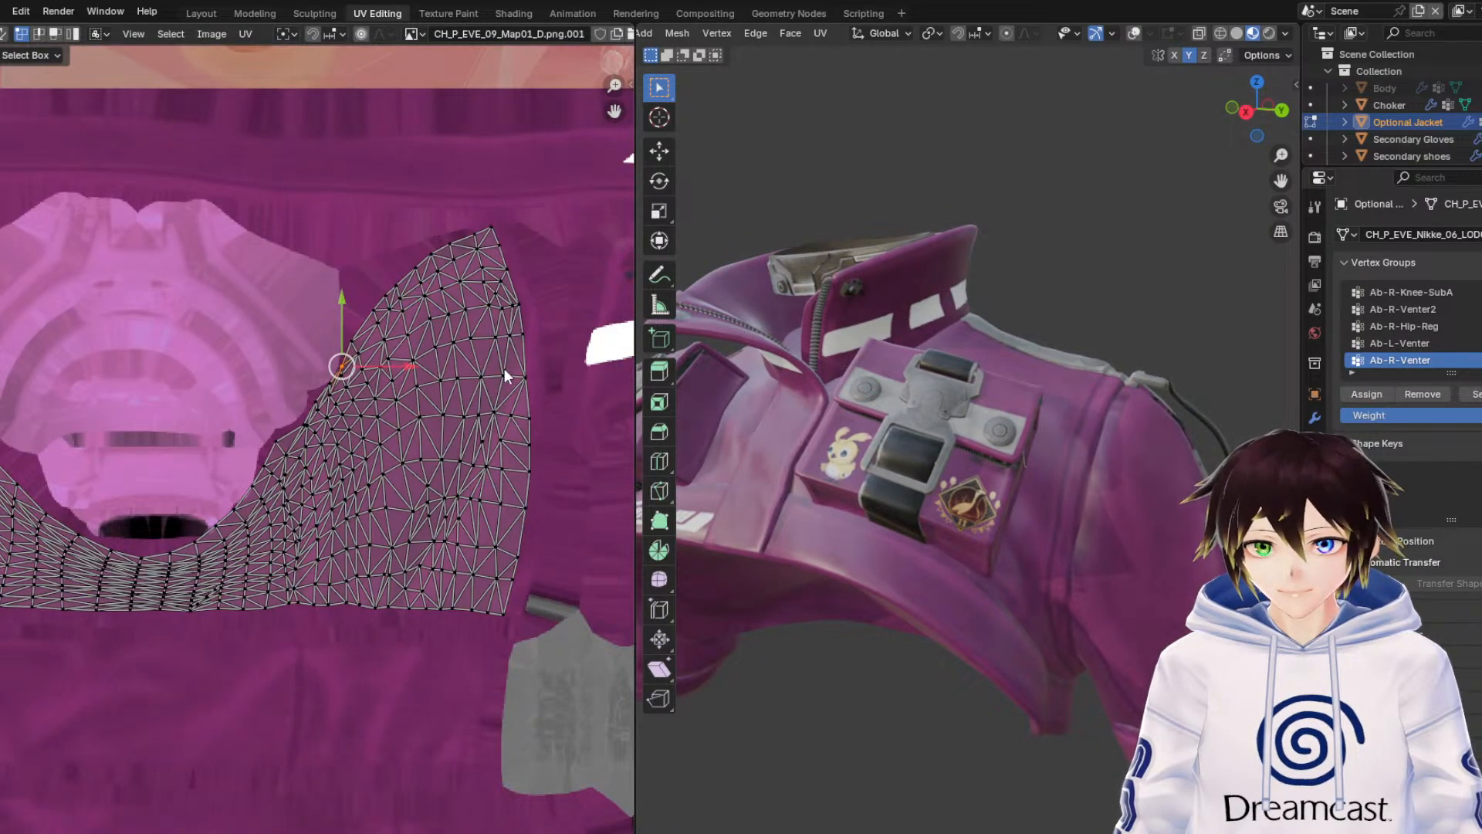
scroll(461, 417, "up", 2)
middle_click_drag(489, 418, 405, 452)
scroll(386, 437, "down", 1)
left_click(73, 33)
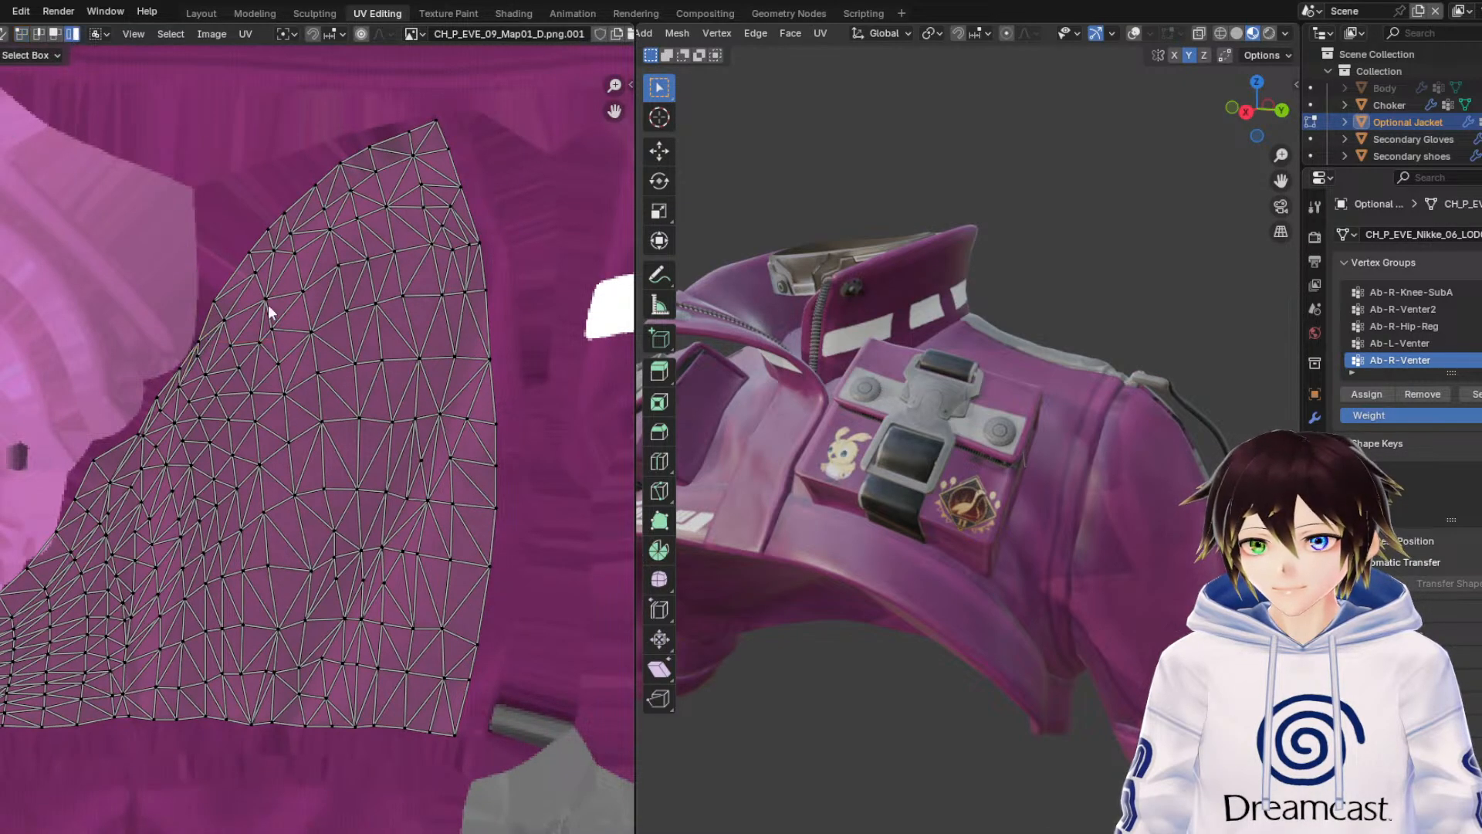
left_click(335, 403)
middle_click_drag(31, 417, 626, 188)
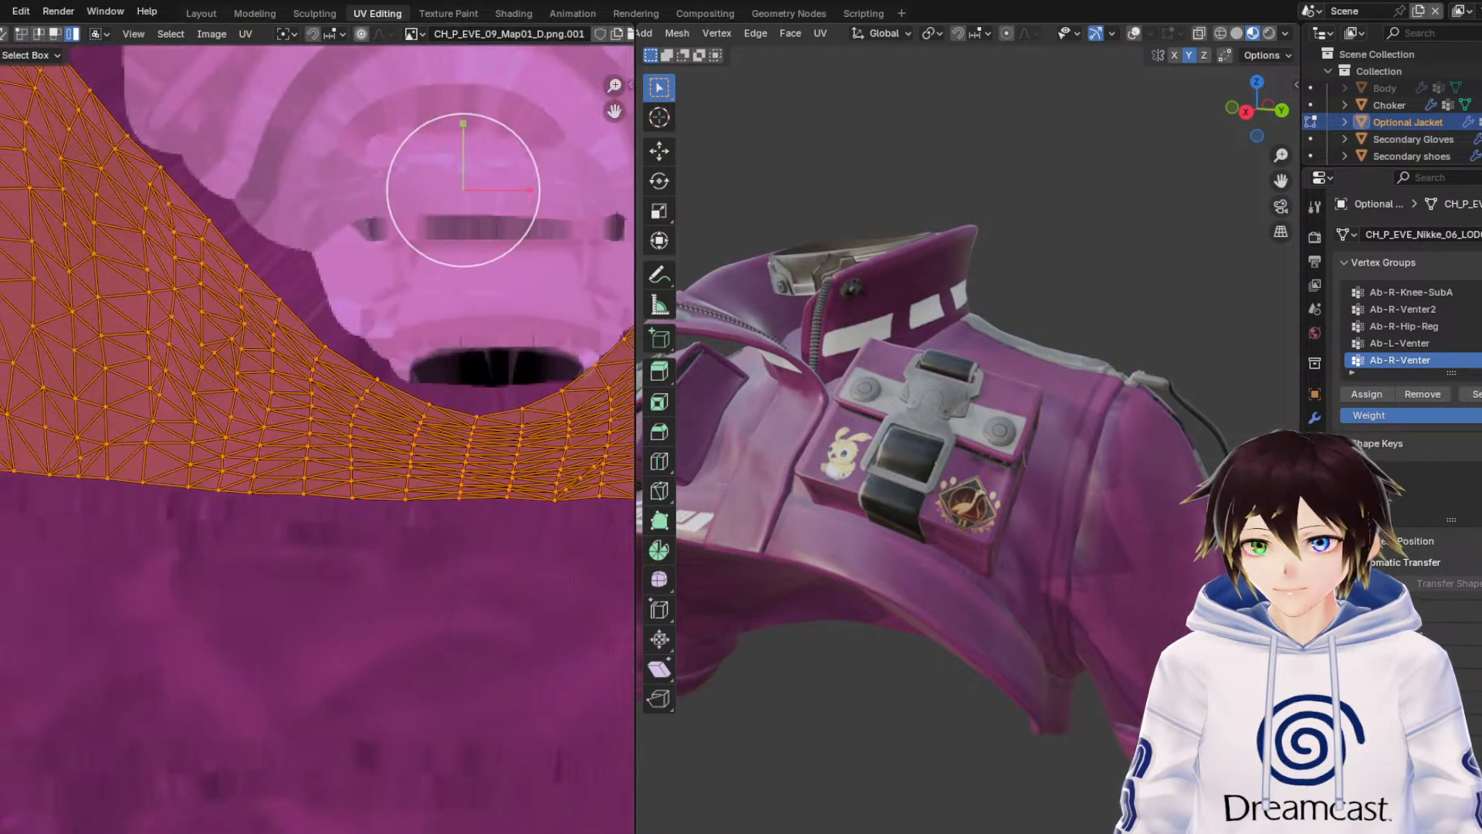
left_click_drag(464, 132, 462, 175)
left_click(0, 151)
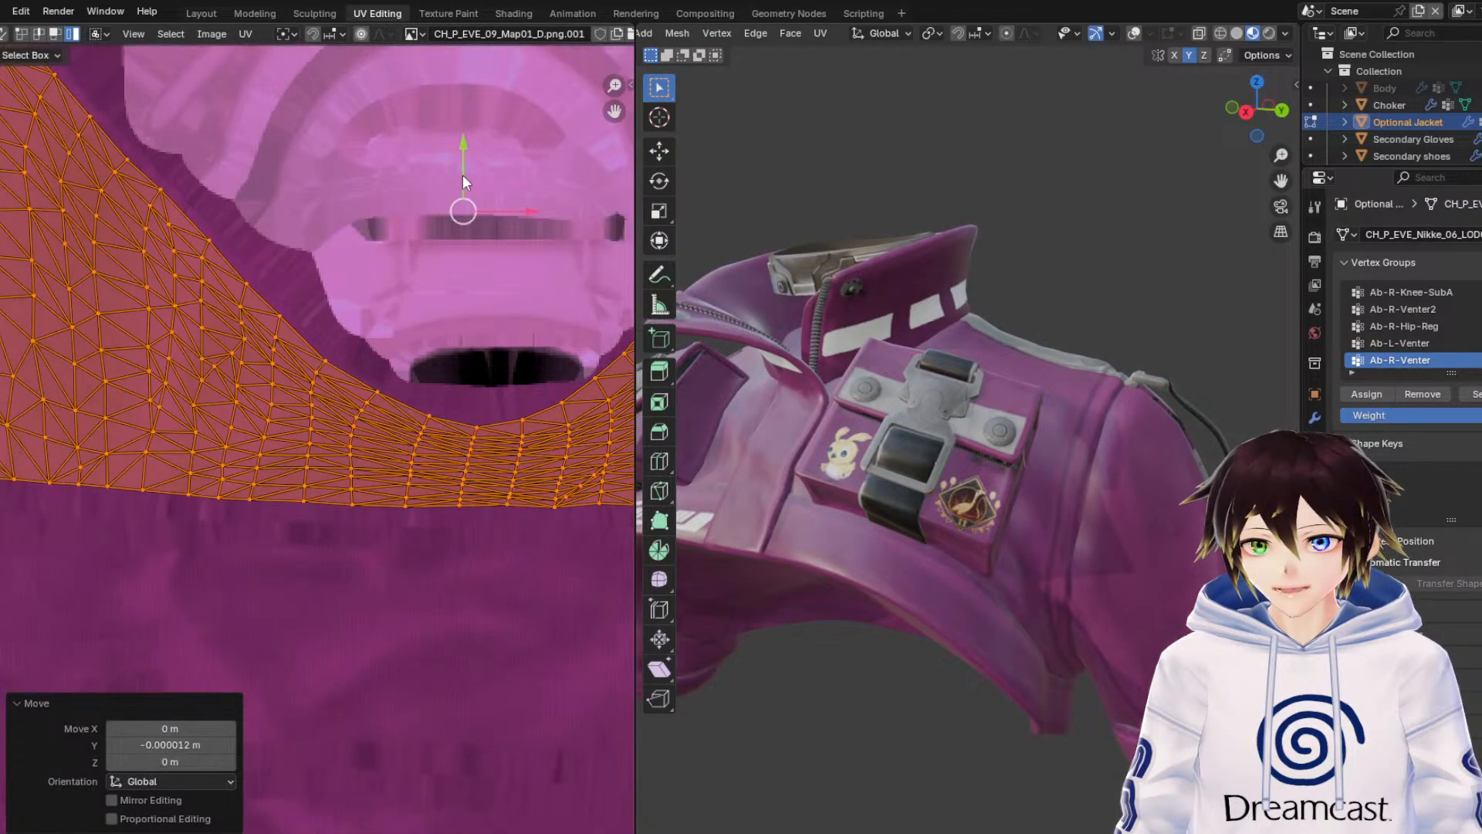
Move the sleeve UV island by 0.000009 m on X and check the clearance along both curved edges.
middle_click_drag(309, 314, 477, 421)
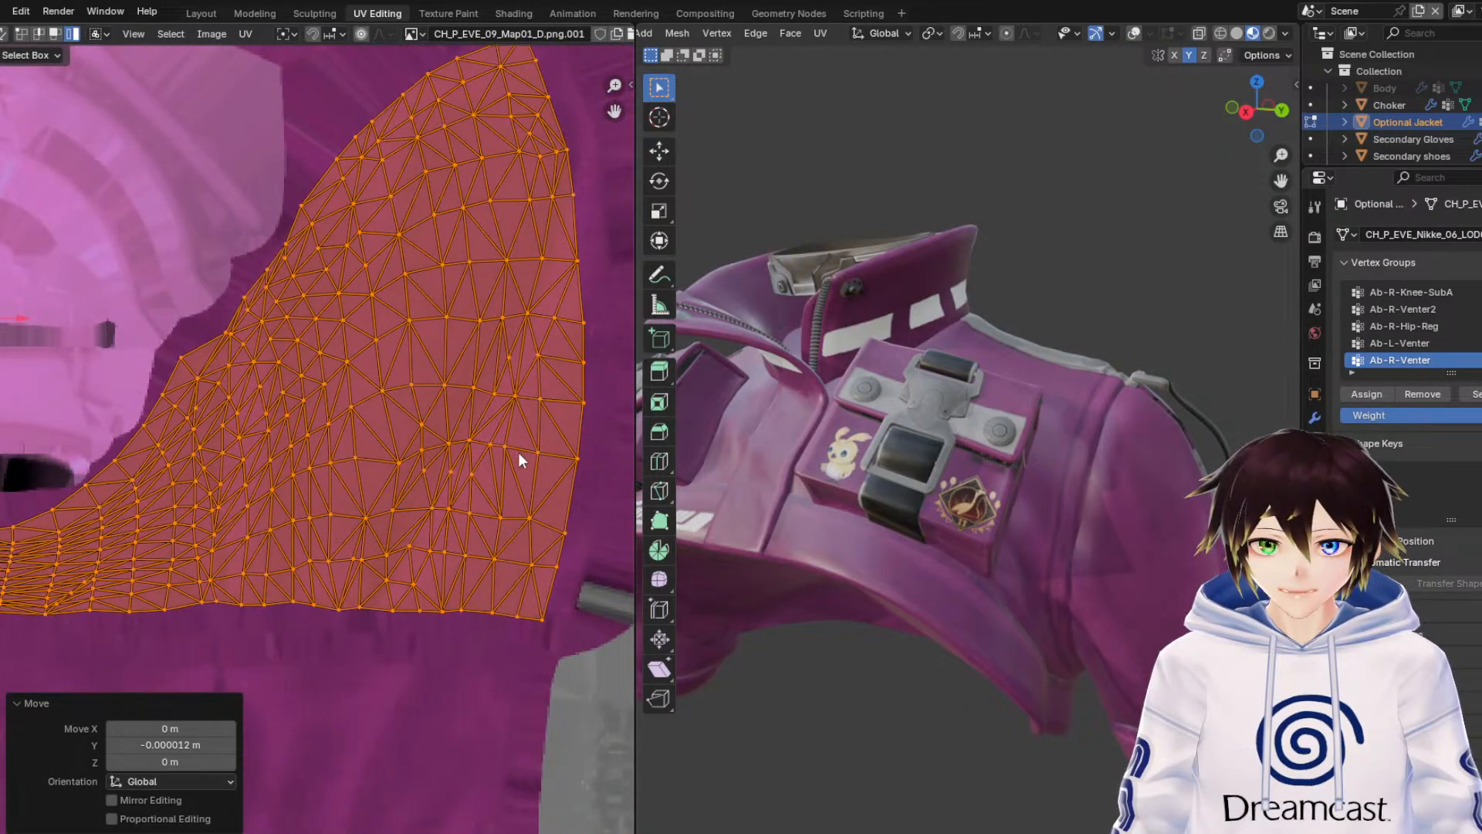
middle_click_drag(169, 457, 249, 441)
scroll(250, 441, "down", 1)
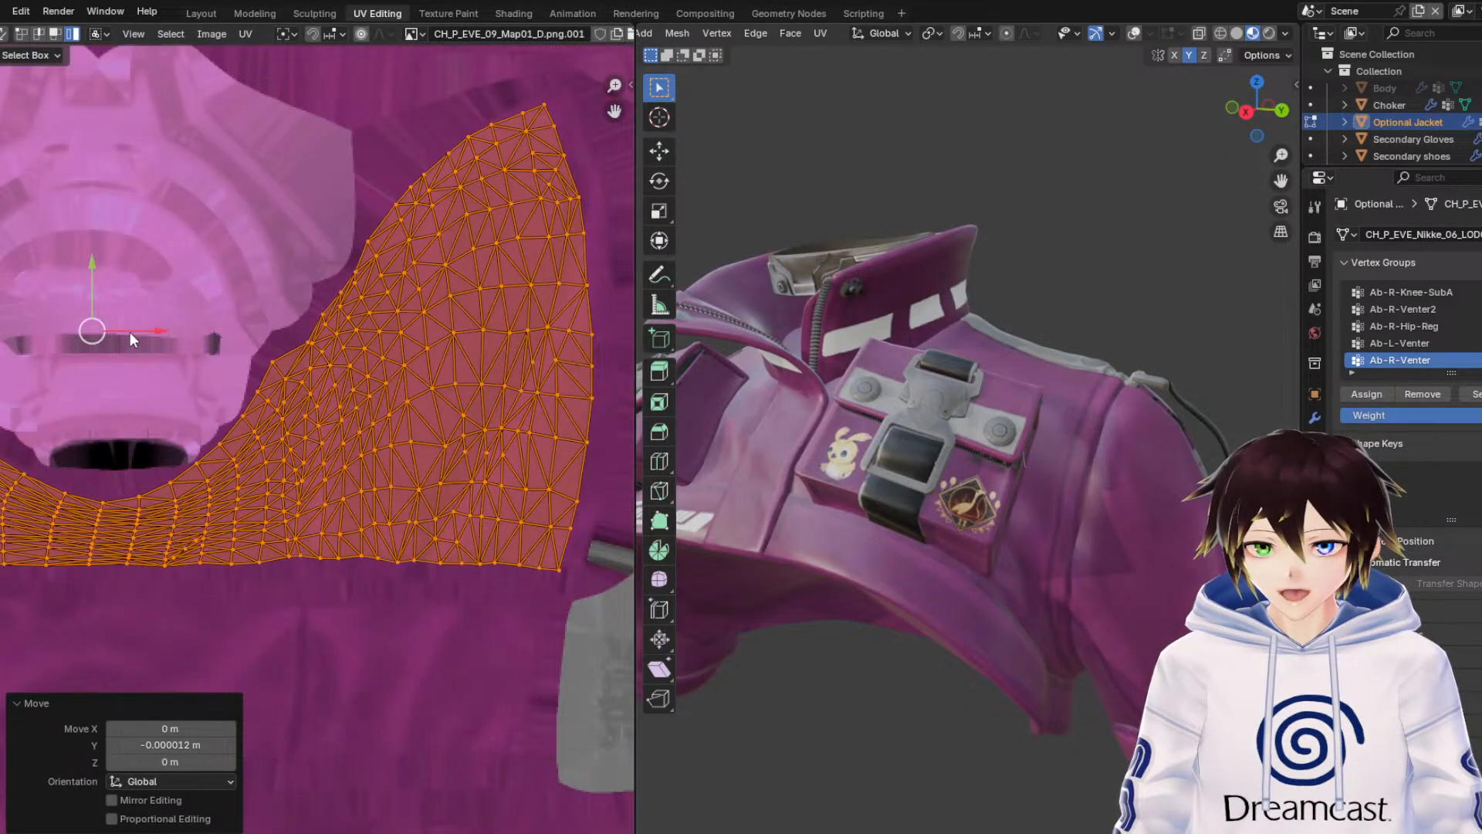
left_click_drag(130, 332, 143, 330)
middle_click_drag(116, 381, 457, 368)
middle_click_drag(329, 419, 431, 414)
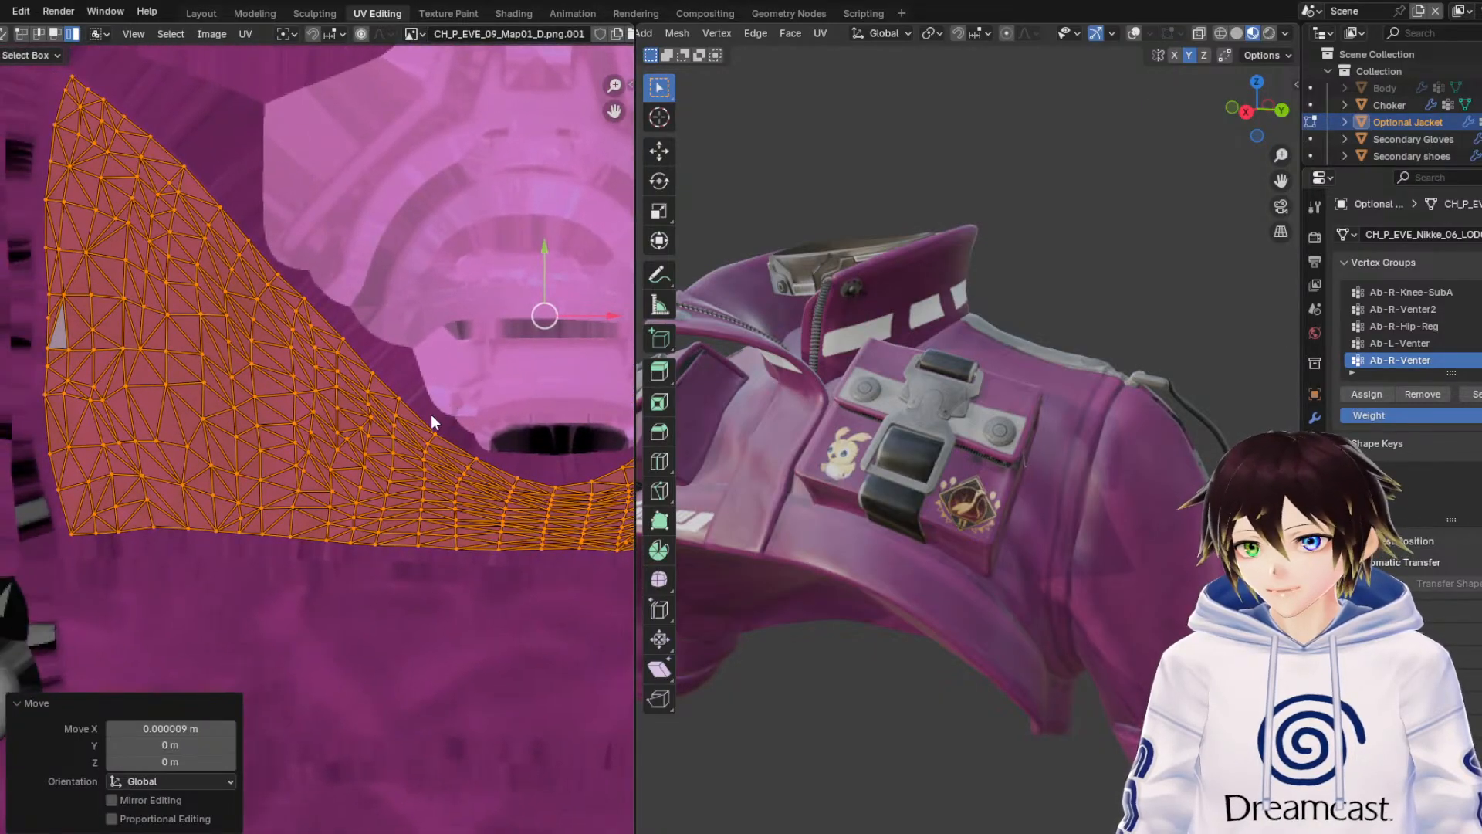
Deselect the sleeve island and examine its curved edge in the atlas and the sleeve on the 3D jacket.
mouse_move(1098, 311)
middle_mouse_down()
mouse_move(1068, 306)
mouse_move(1082, 299)
middle_mouse_up()
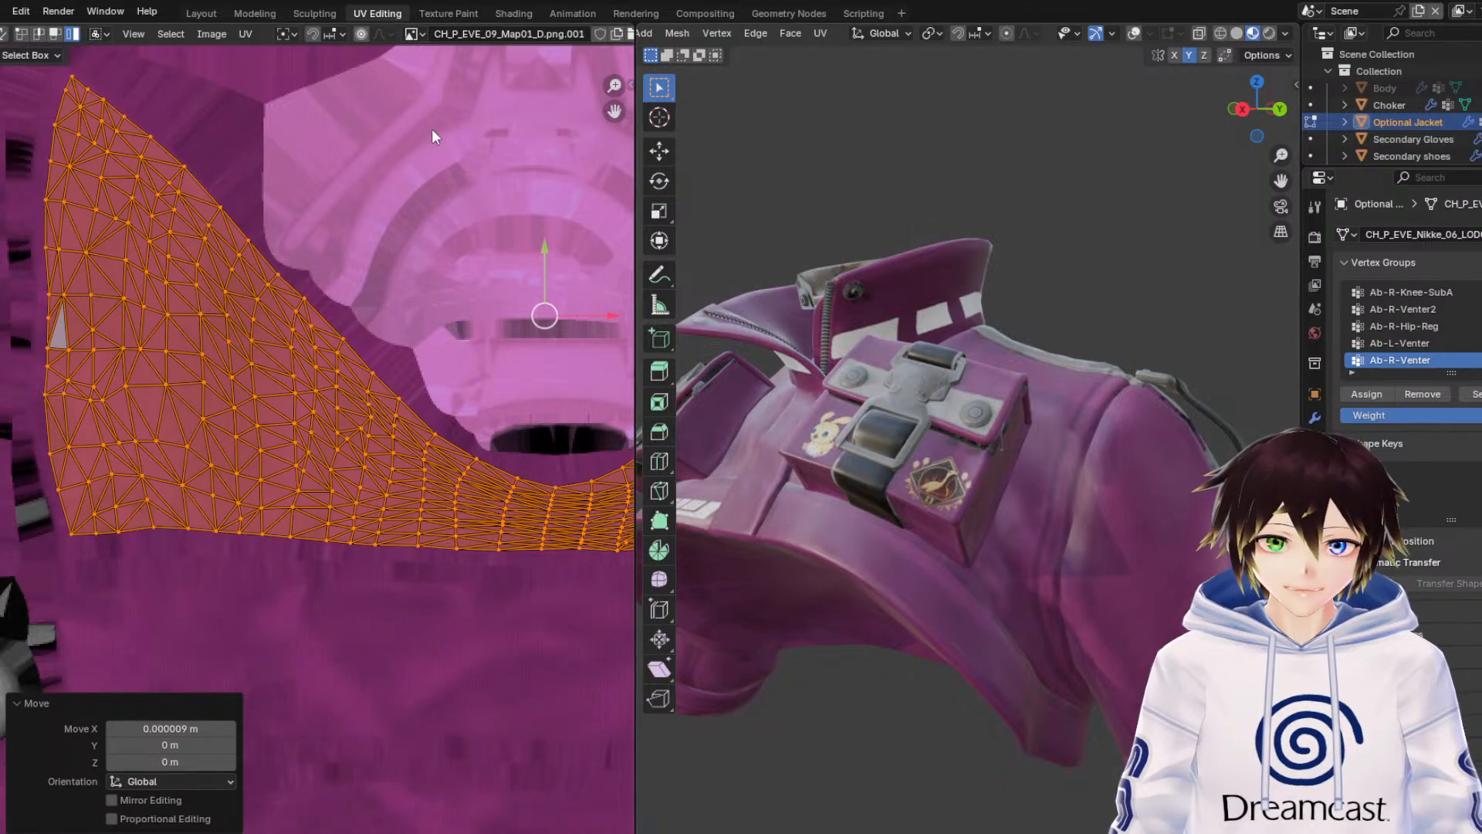
left_click(451, 145)
middle_click_drag(486, 173, 130, 129)
scroll(174, 212, "down", 2)
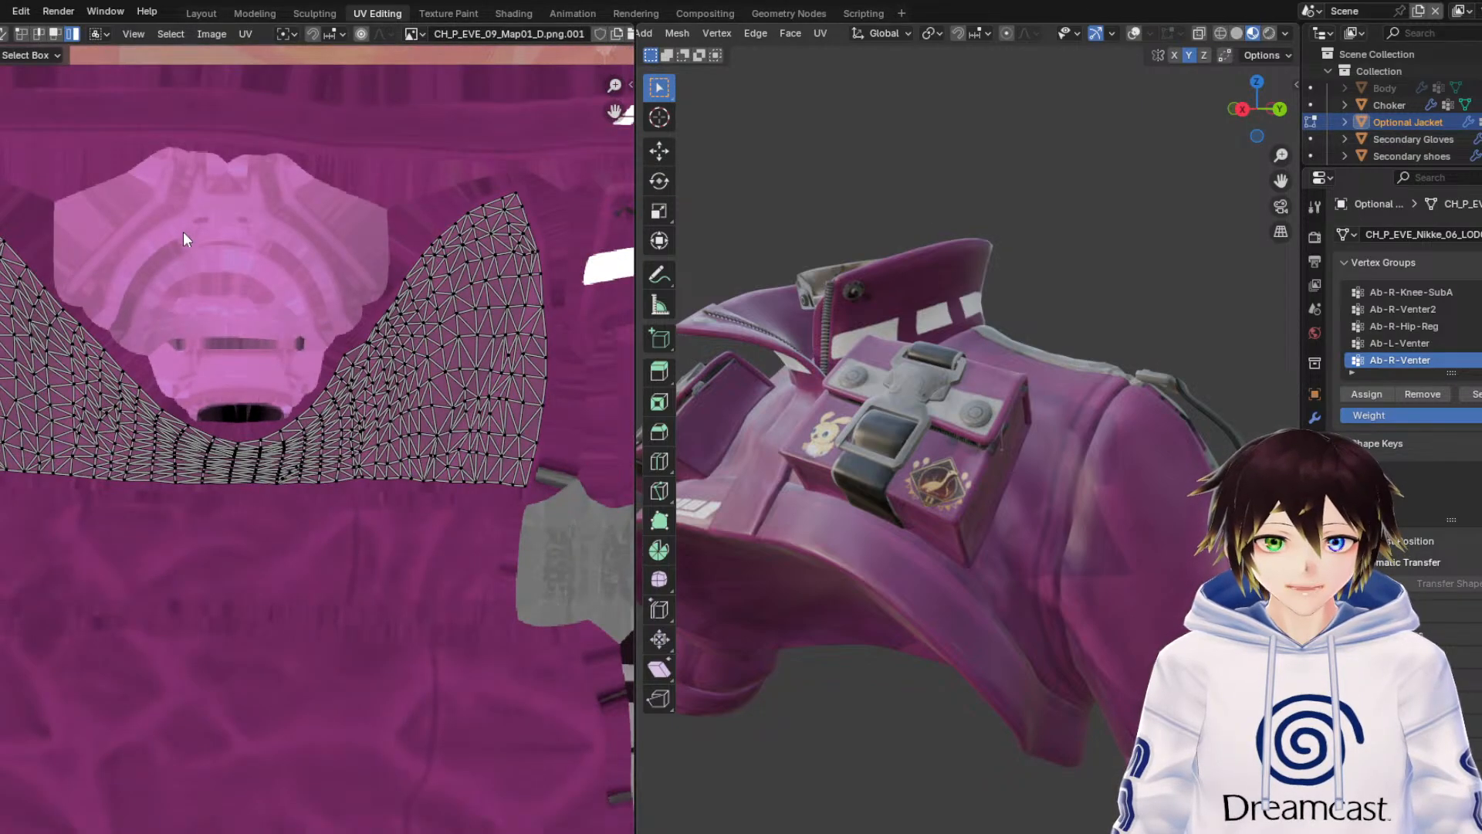
scroll(390, 290, "up", 5)
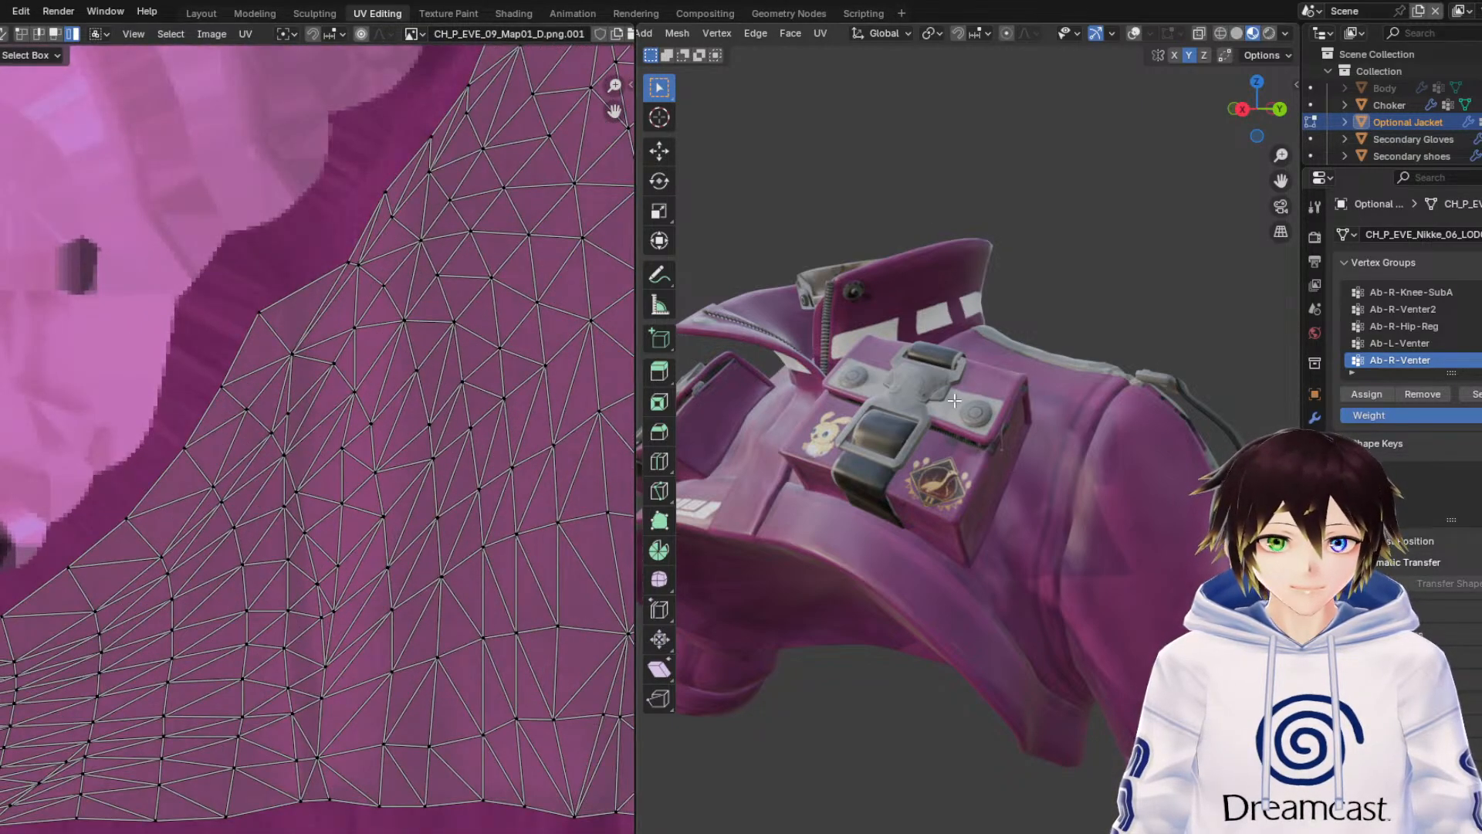
scroll(975, 420, "up", 1)
mouse_move(977, 422)
middle_mouse_down()
mouse_move(993, 394)
mouse_move(965, 404)
mouse_move(971, 419)
middle_mouse_up()
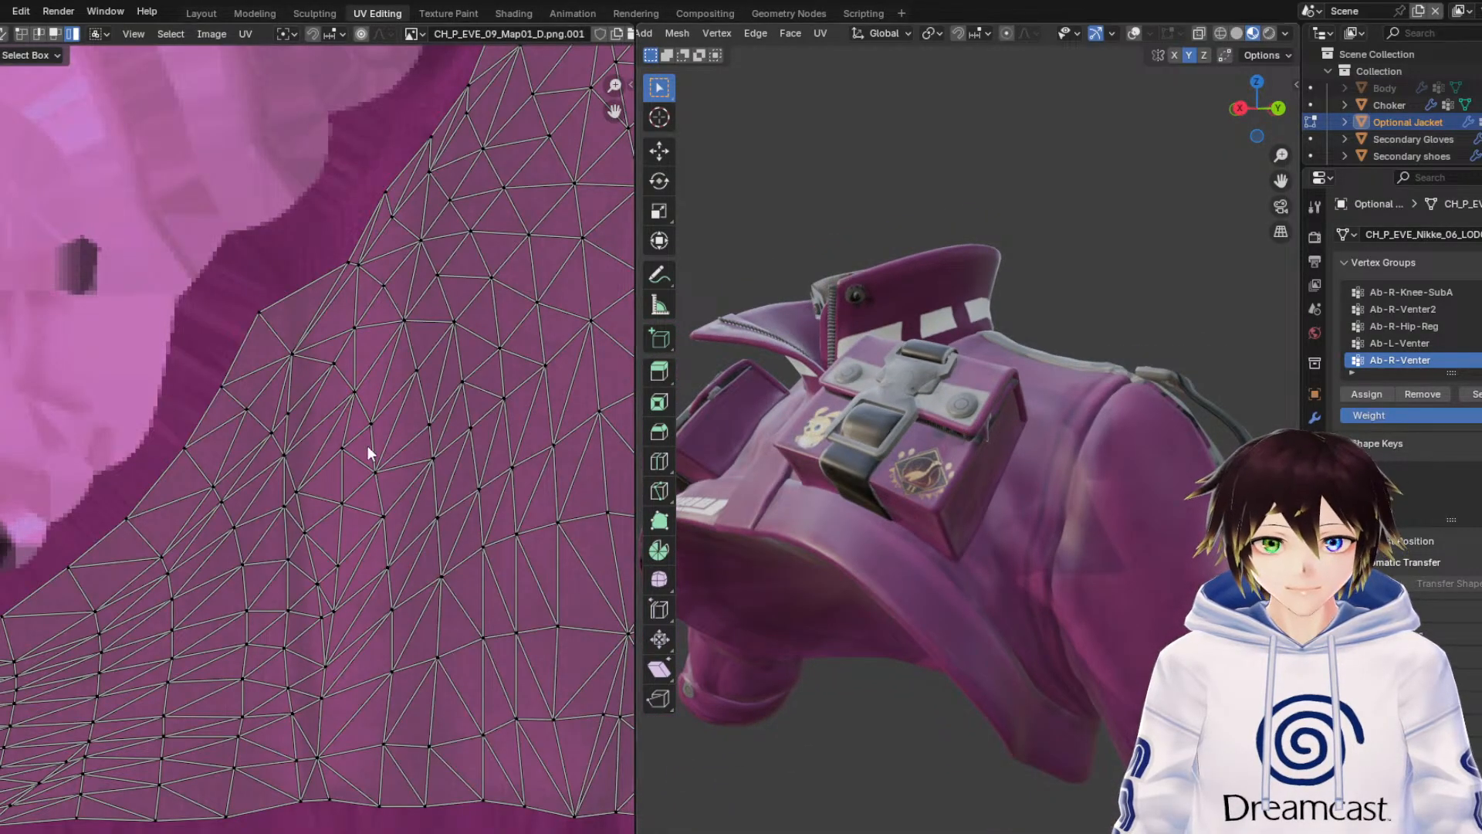
Turn the viewport overlays back on with the opposite sleeve of the jacket in view.
scroll(351, 461, "down", 2)
scroll(340, 457, "down", 2)
middle_click_drag(195, 471, 778, 445)
scroll(480, 466, "down", 2)
middle_click_drag(961, 528, 1123, 551)
left_click_drag(1282, 181, 1478, 31)
left_click(1150, 34)
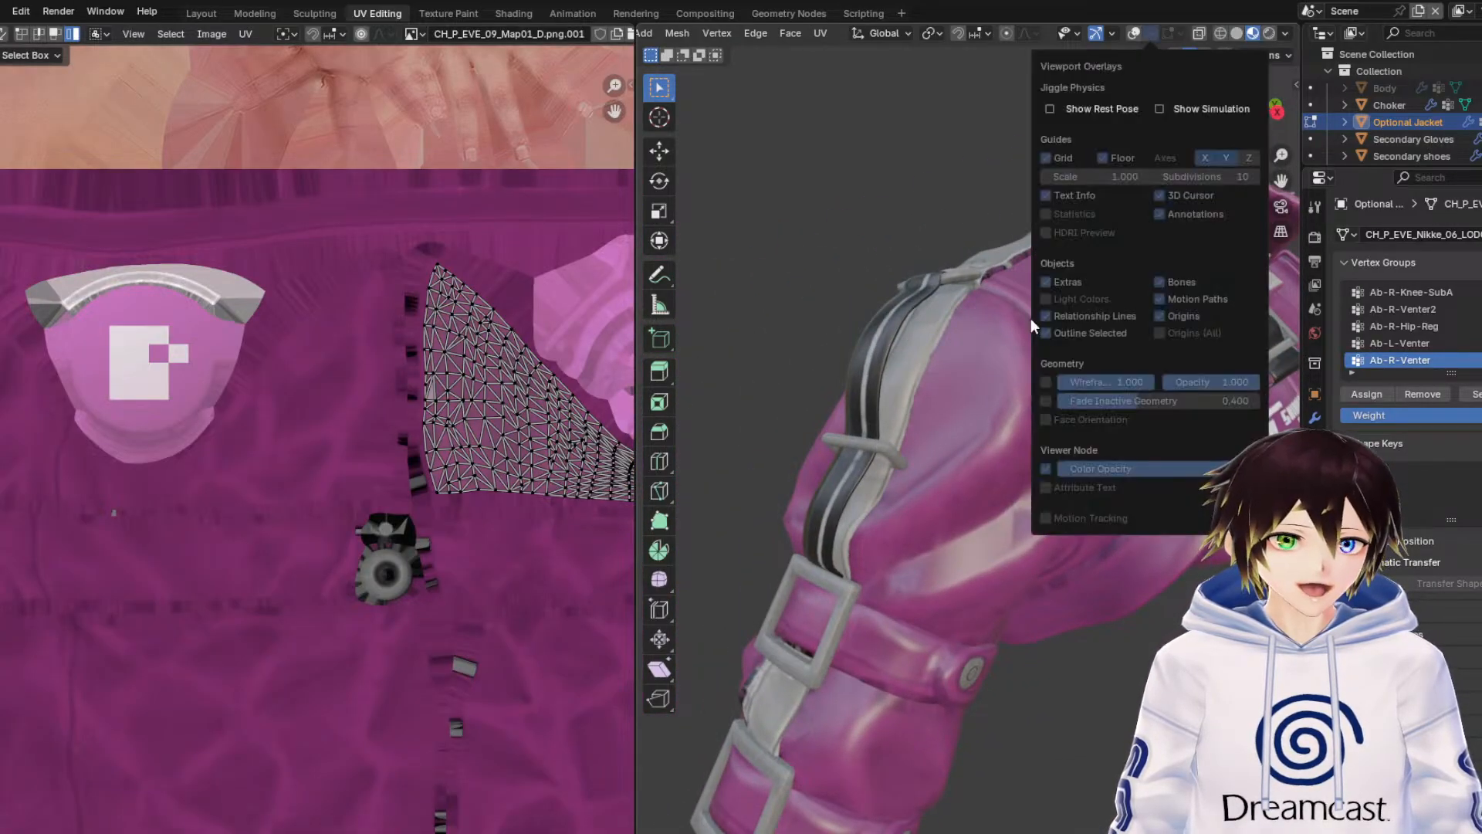
left_click(1134, 33)
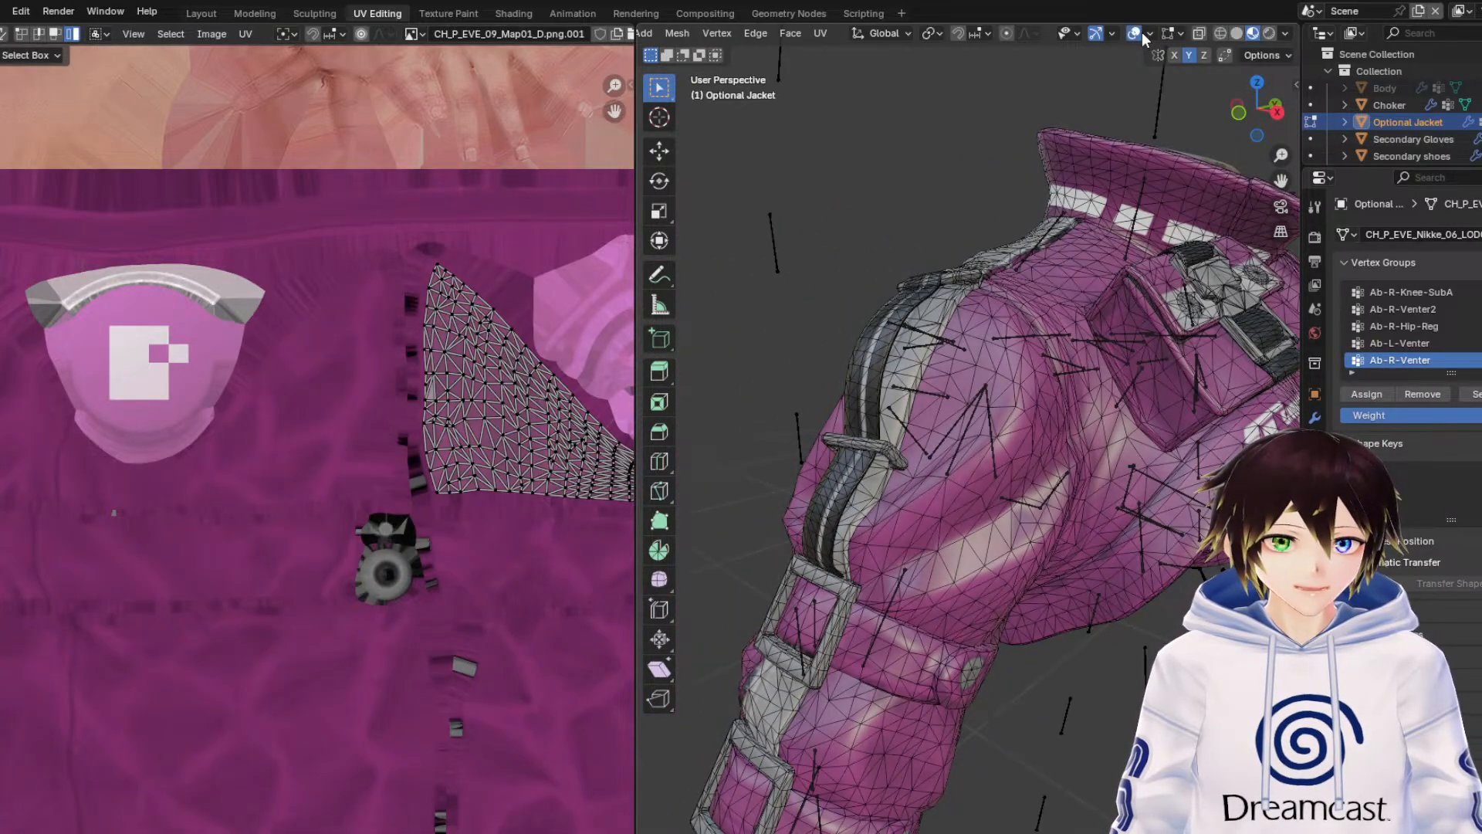
Select a face on the opposite upper sleeve and grow the selection until it covers the shoulder panel.
left_click(1006, 407)
key("ctrl+KP_Add")
key("ctrl+KP_Add")
key("ctrl+KP_Add")
key("ctrl+KP_Add")
key("ctrl+KP_Add")
key("ctrl+KP_Add")
key("ctrl+KP_Add")
key("ctrl+KP_Add")
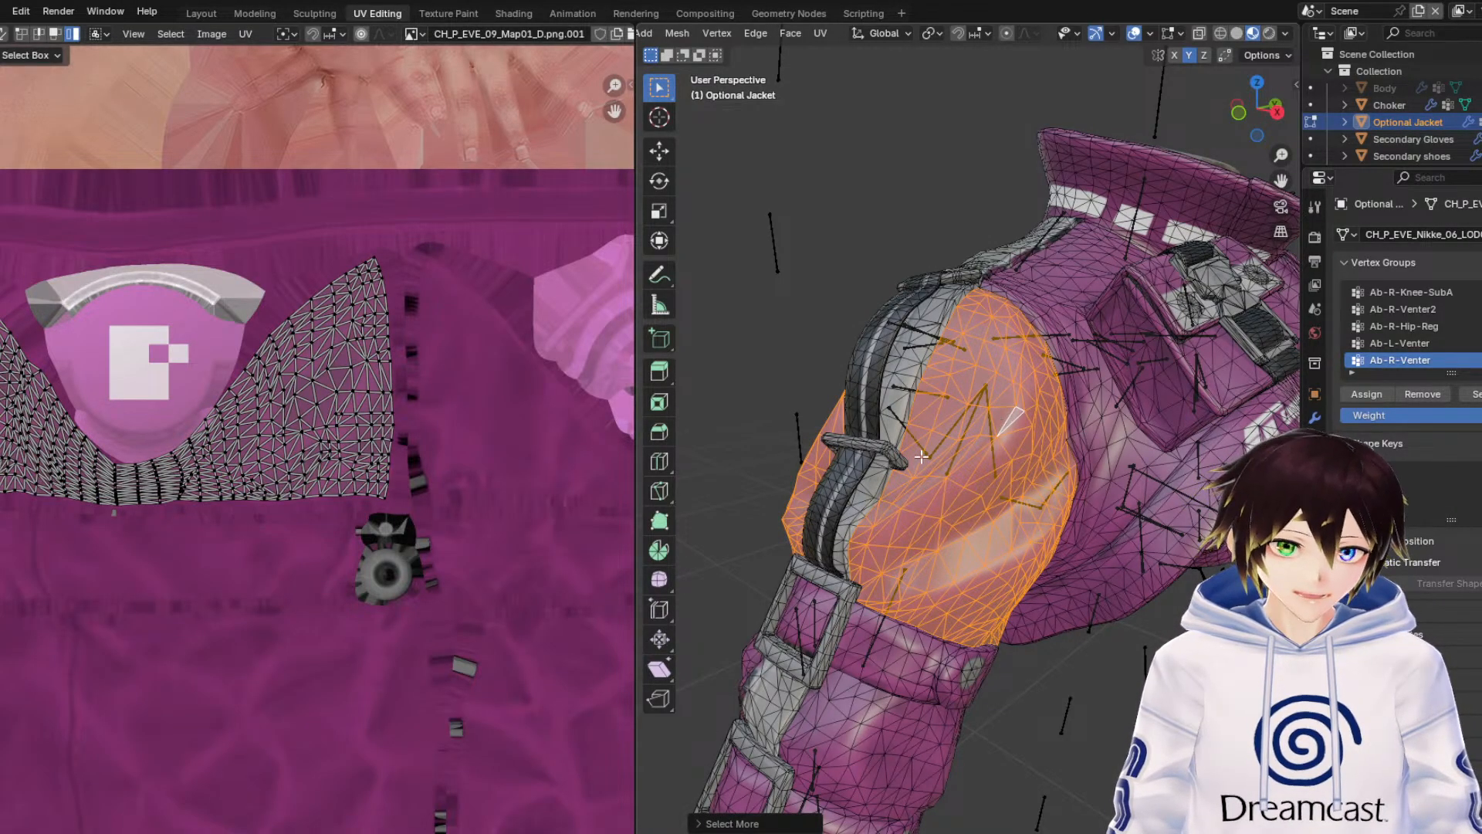
Select the opposite sleeve's entire UV island in the atlas and scale it uniformly by 0.965.
middle_click_drag(919, 456, 1034, 444)
scroll(216, 444, "up", 1)
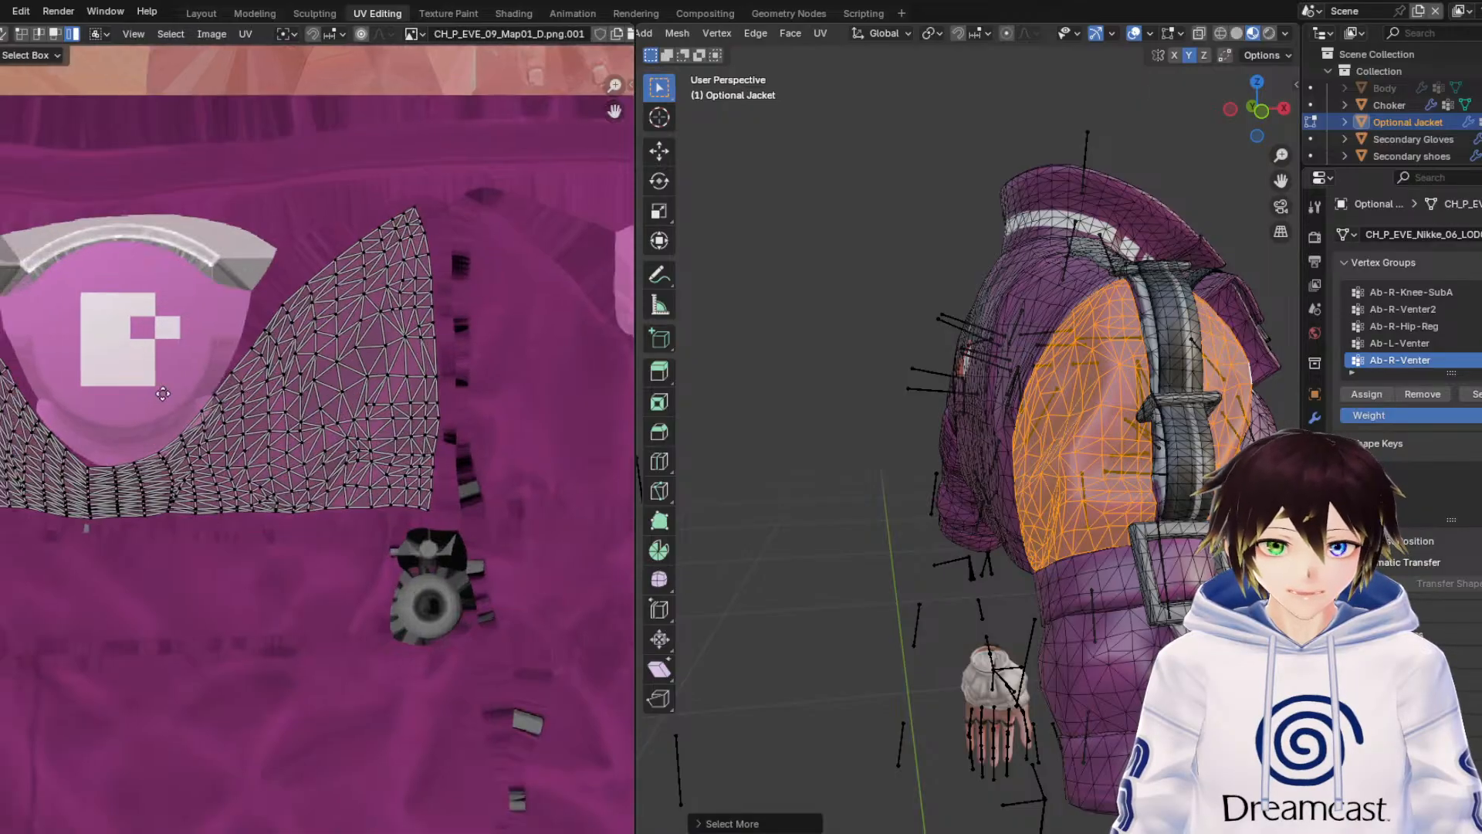
middle_click_drag(151, 399, 286, 390)
scroll(231, 428, "down", 1)
scroll(221, 436, "up", 1)
scroll(305, 437, "down", 1)
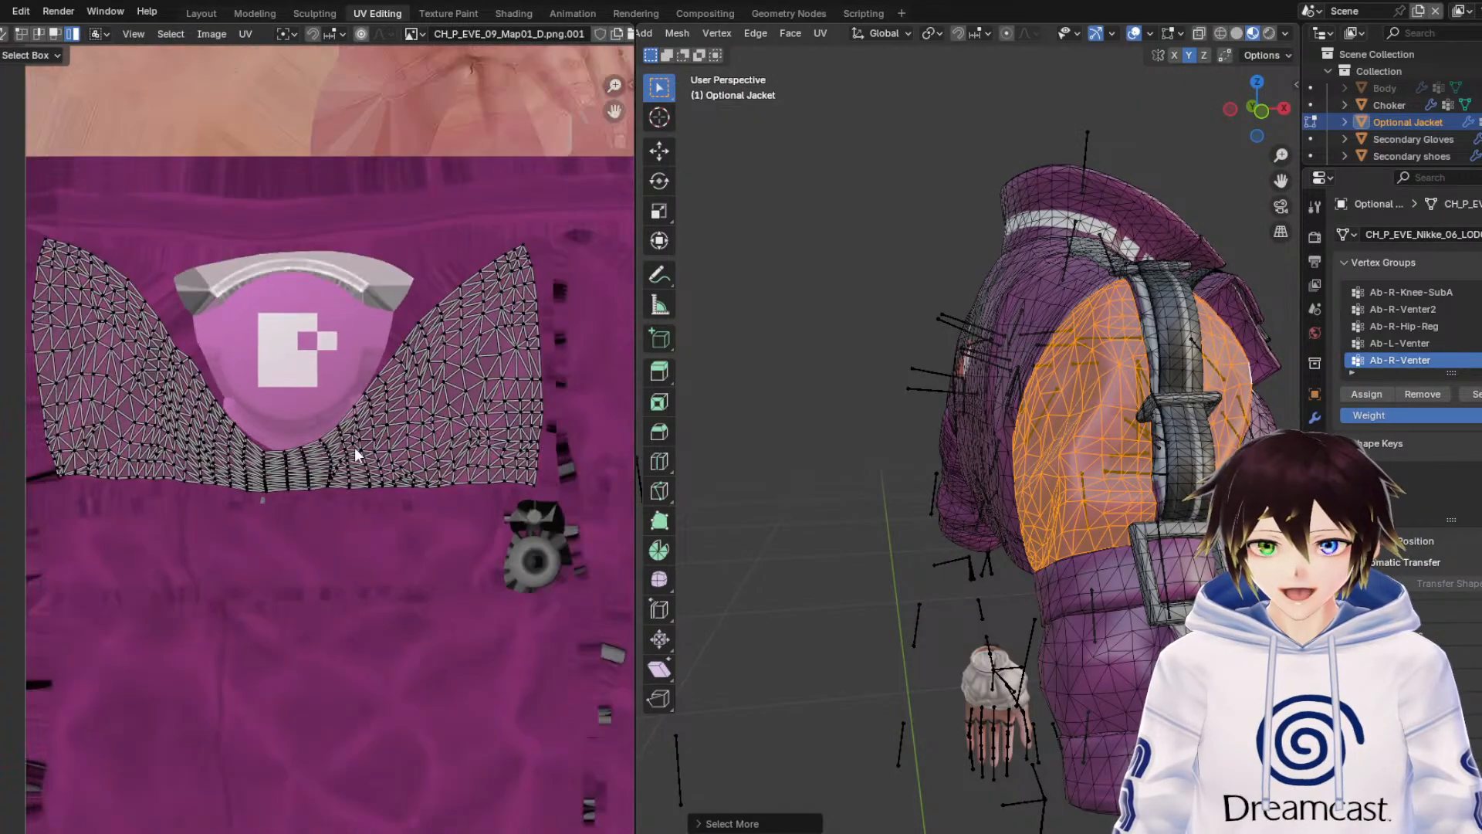
key("a")
scroll(355, 446, "up", 1)
scroll(363, 437, "up", 3)
middle_click_drag(445, 336, 63, 378)
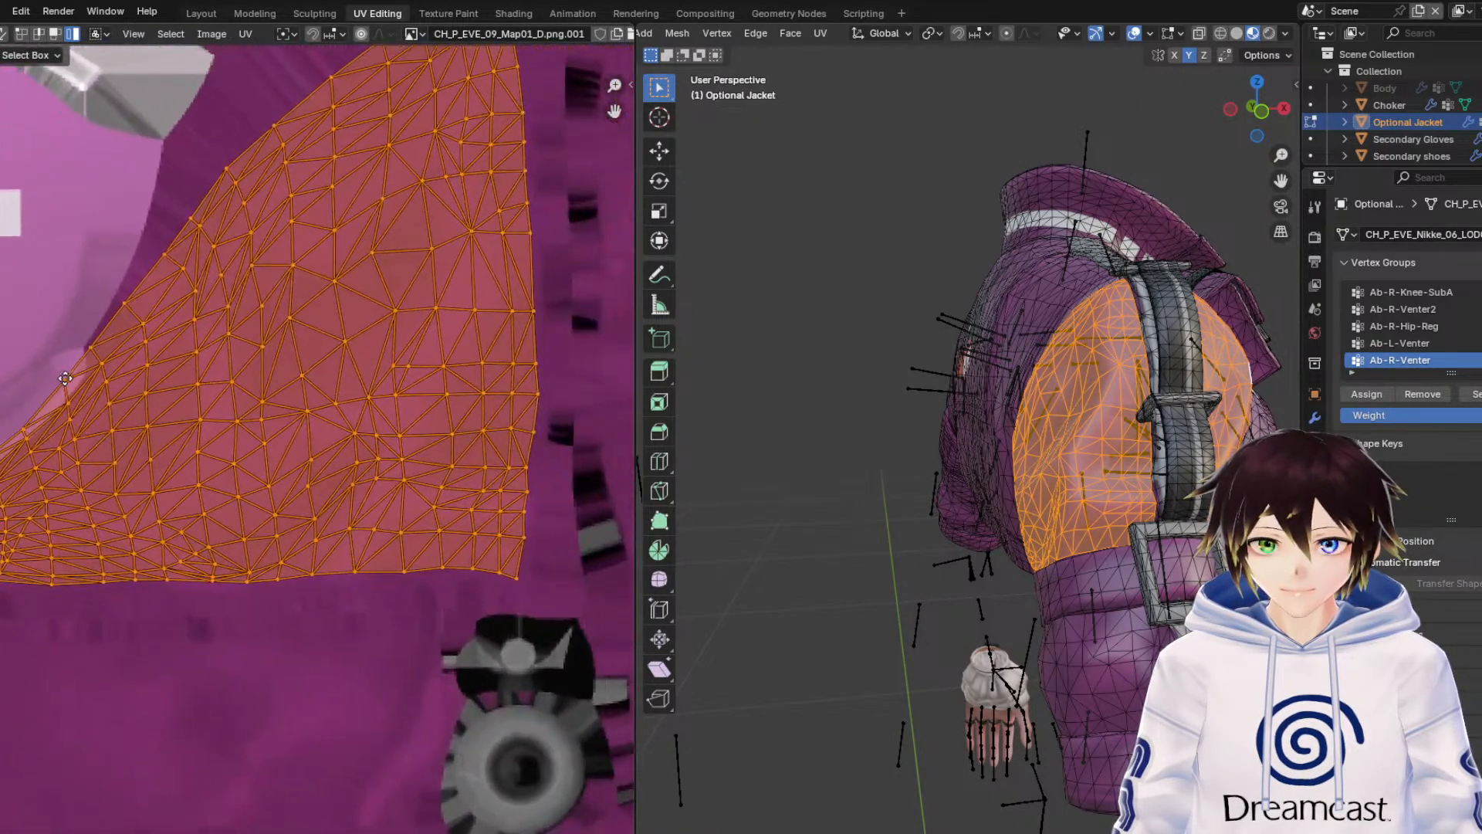
middle_click_drag(230, 325, 470, 356)
scroll(455, 355, "down", 1)
left_click_drag(230, 289, 228, 292)
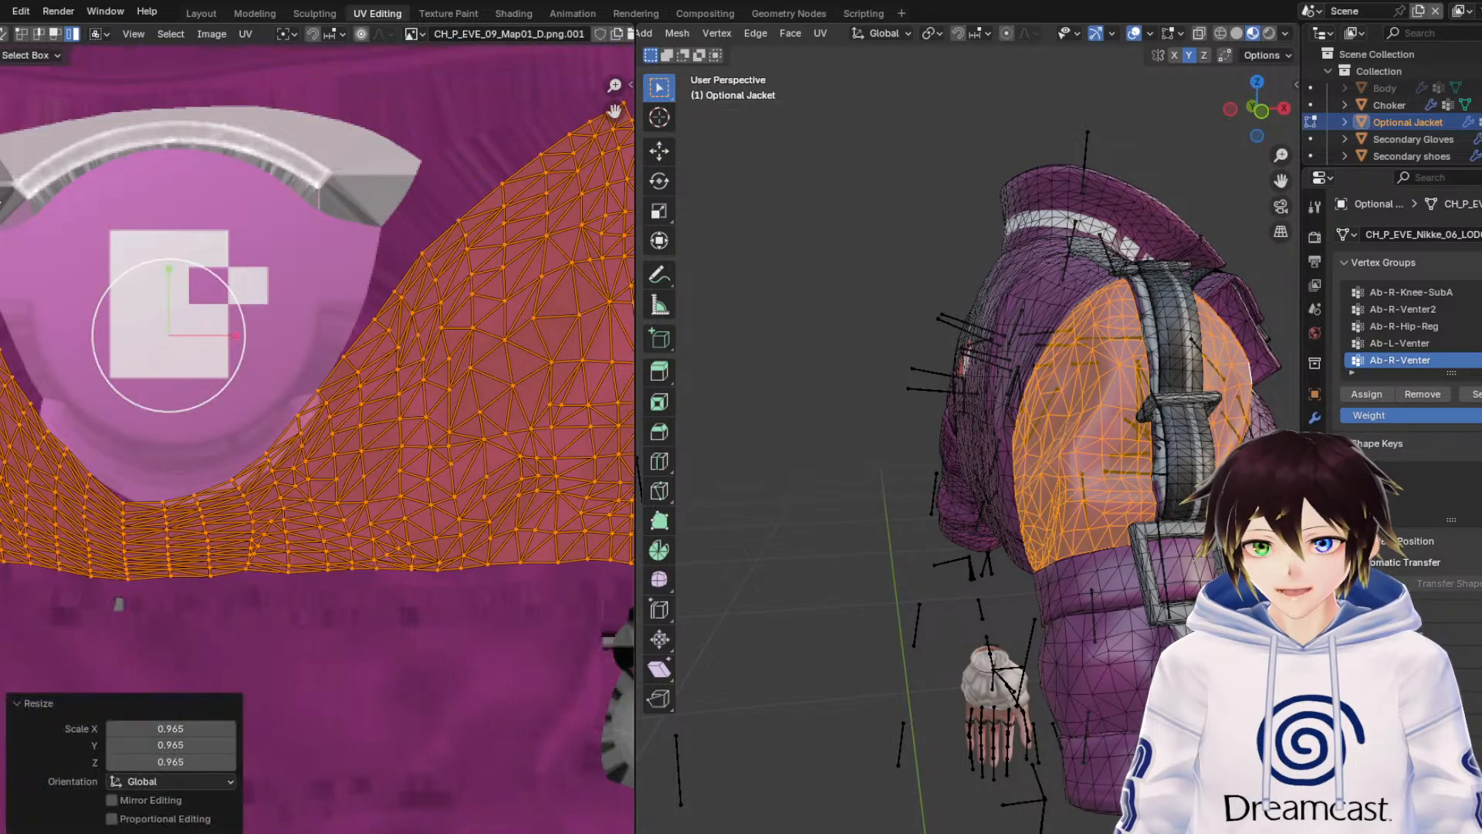
Move the opposite sleeve's UV island by -0.000013 m on Y and 0.000004 m on X.
key("g")
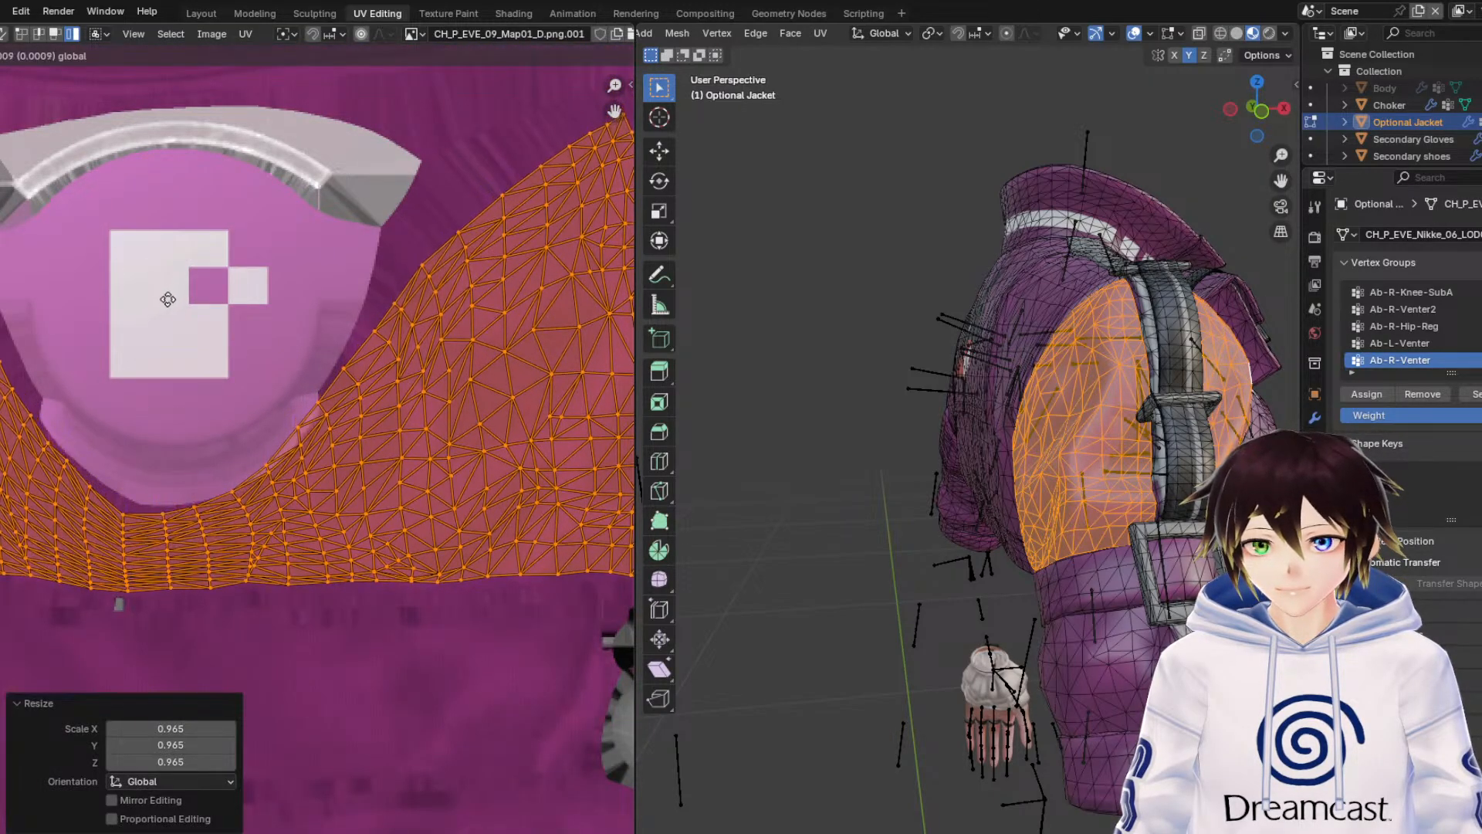
left_click(169, 302)
key("g")
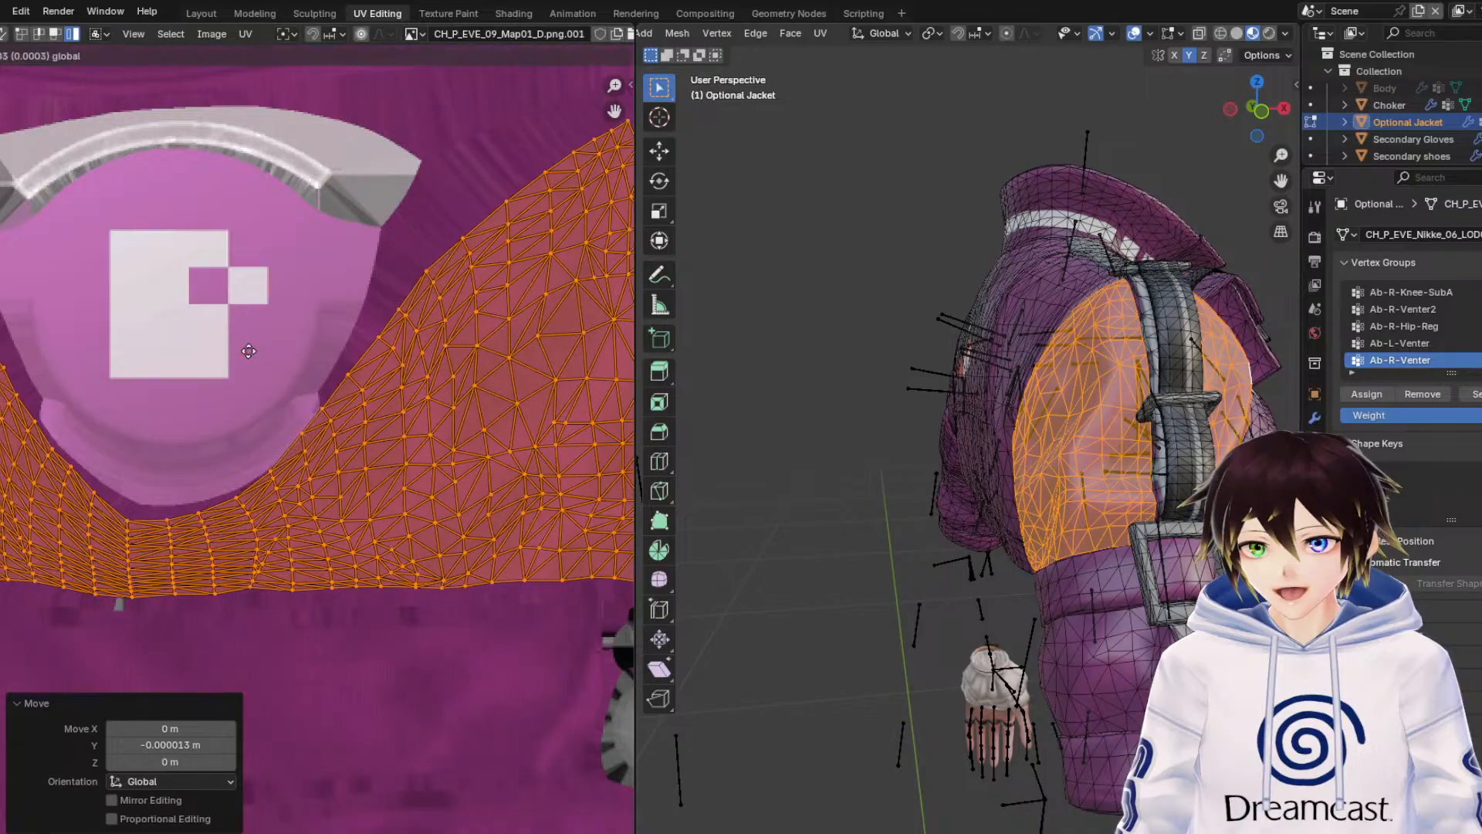
left_click(250, 351)
Scale the opposite sleeve's UV island uniformly by 0.960 and move it by -0.000006 m on Y.
key("s")
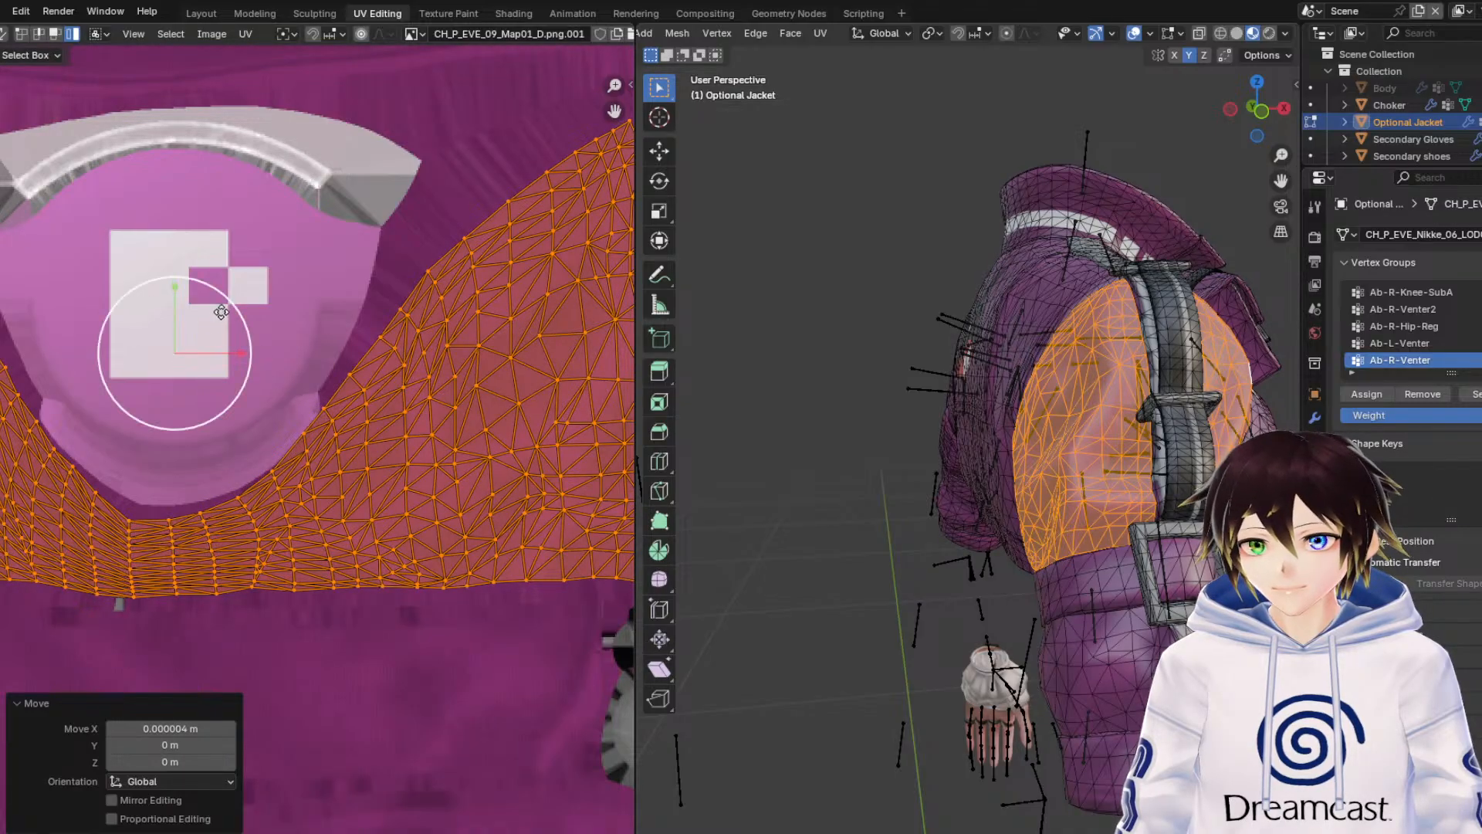
left_click_drag(221, 309, 218, 312)
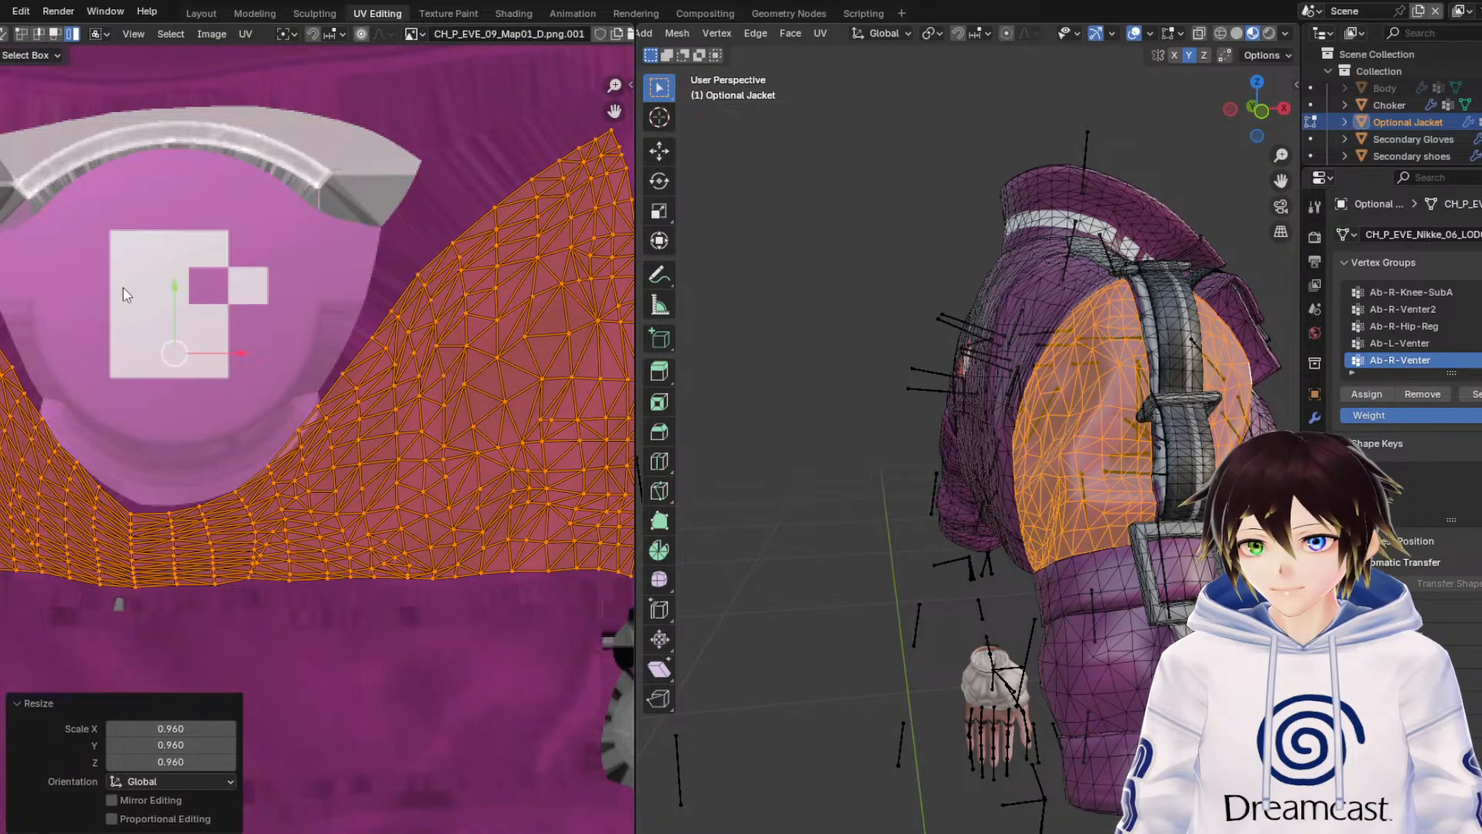
key("g")
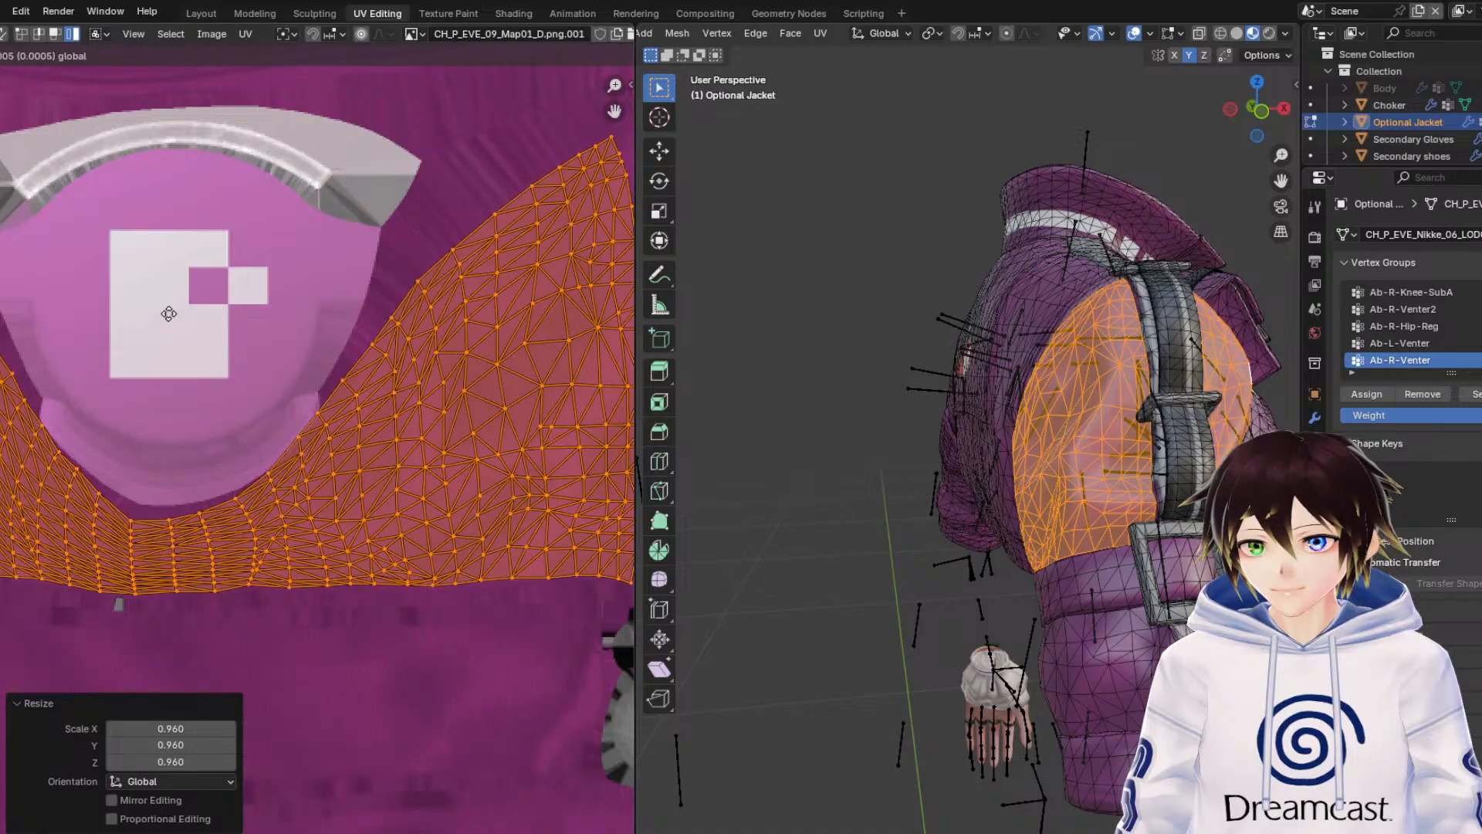
left_click_drag(169, 316, 169, 318)
Stretch the sleeve's UV island by 1.044 on X and move it by 0.000004 m on X.
key("s")
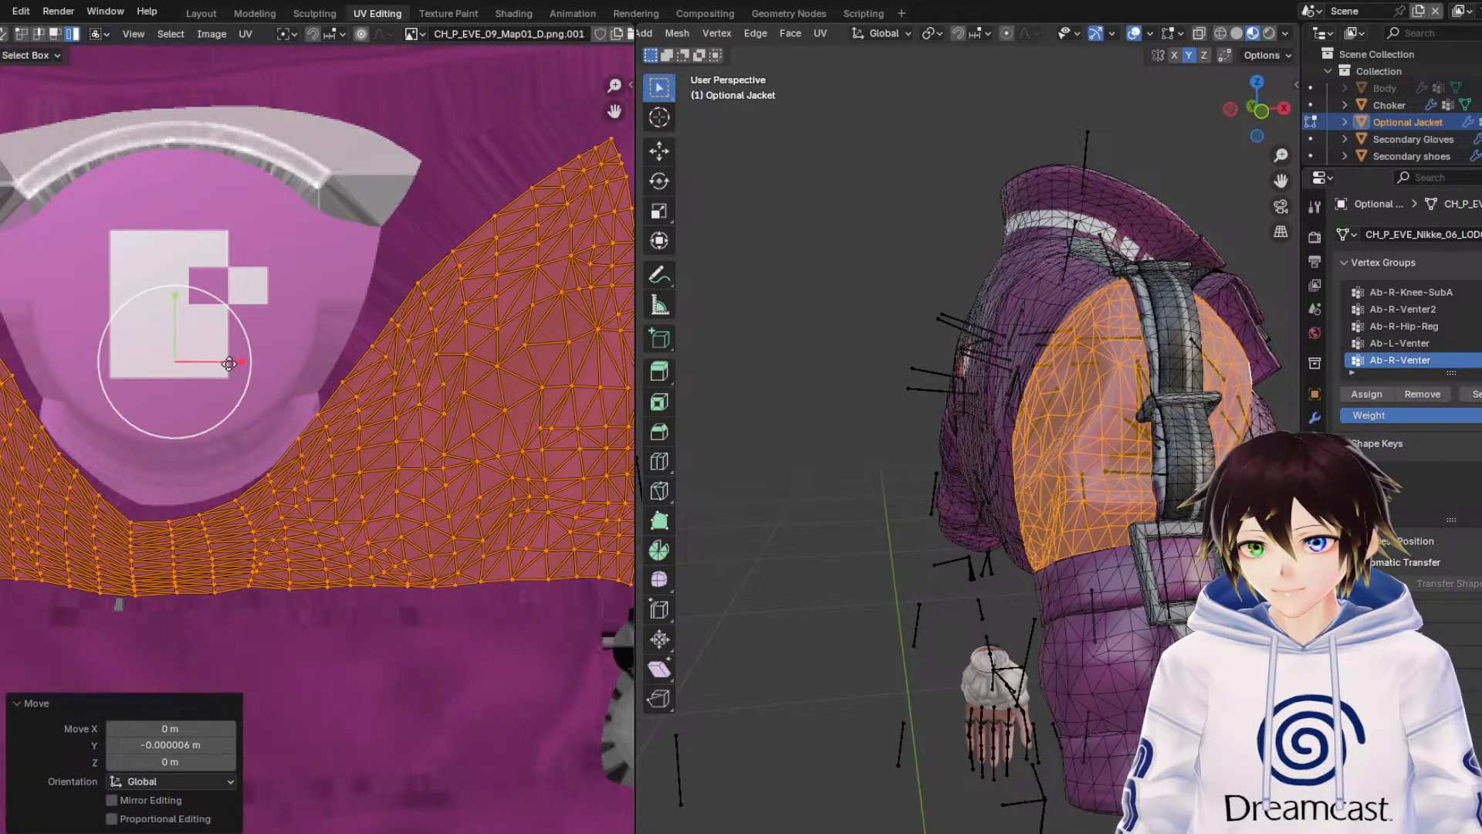
left_click_drag(232, 361, 235, 361)
middle_click_drag(356, 428, 203, 420)
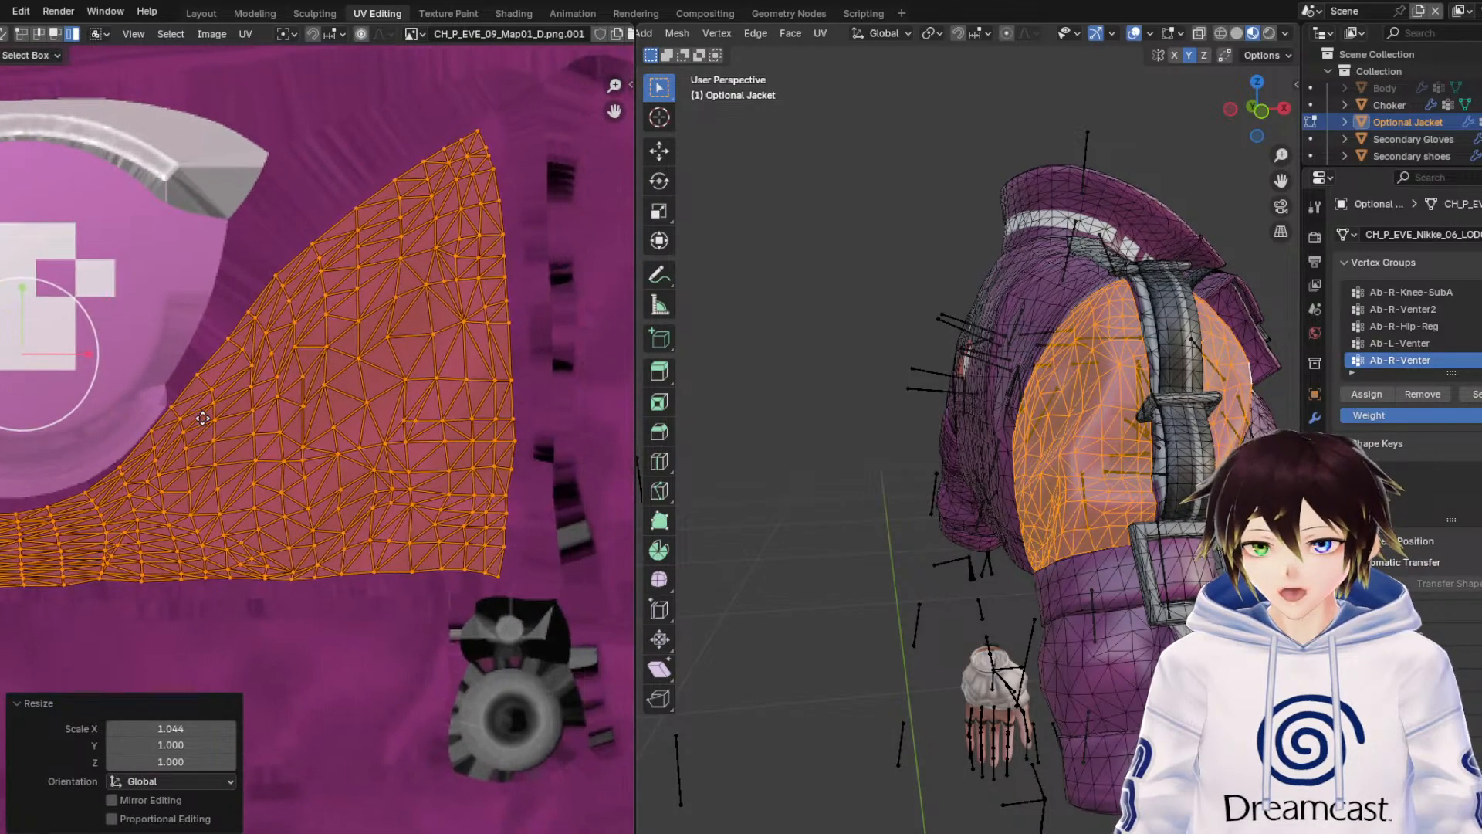
left_click(0, 152)
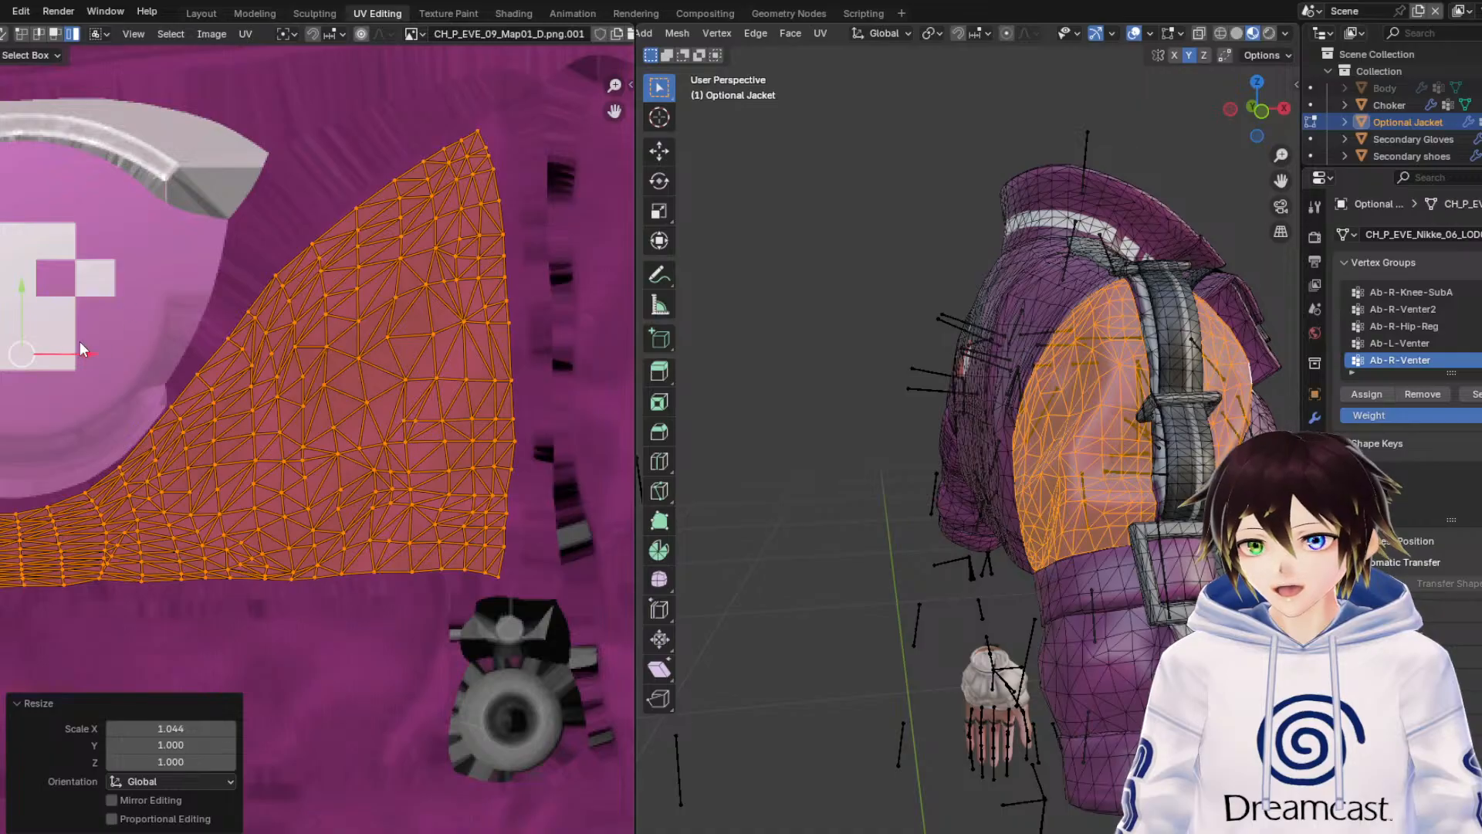
left_click_drag(80, 349, 139, 383)
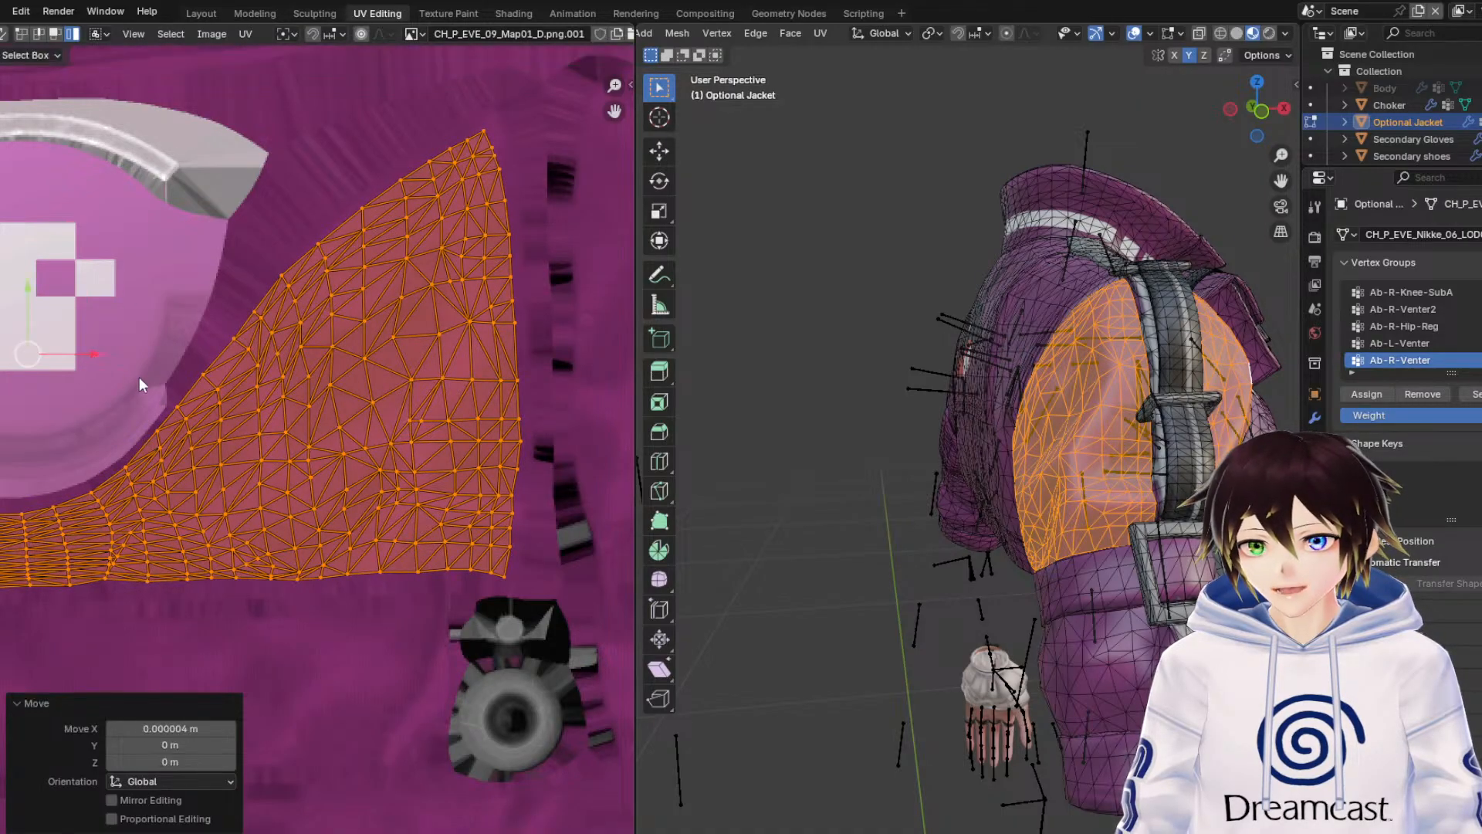
Scale the sleeve's UV island by 0.970 on Y and move it by -0.000001 m on X.
middle_click_drag(139, 383, 415, 360)
middle_click_drag(229, 375, 345, 349)
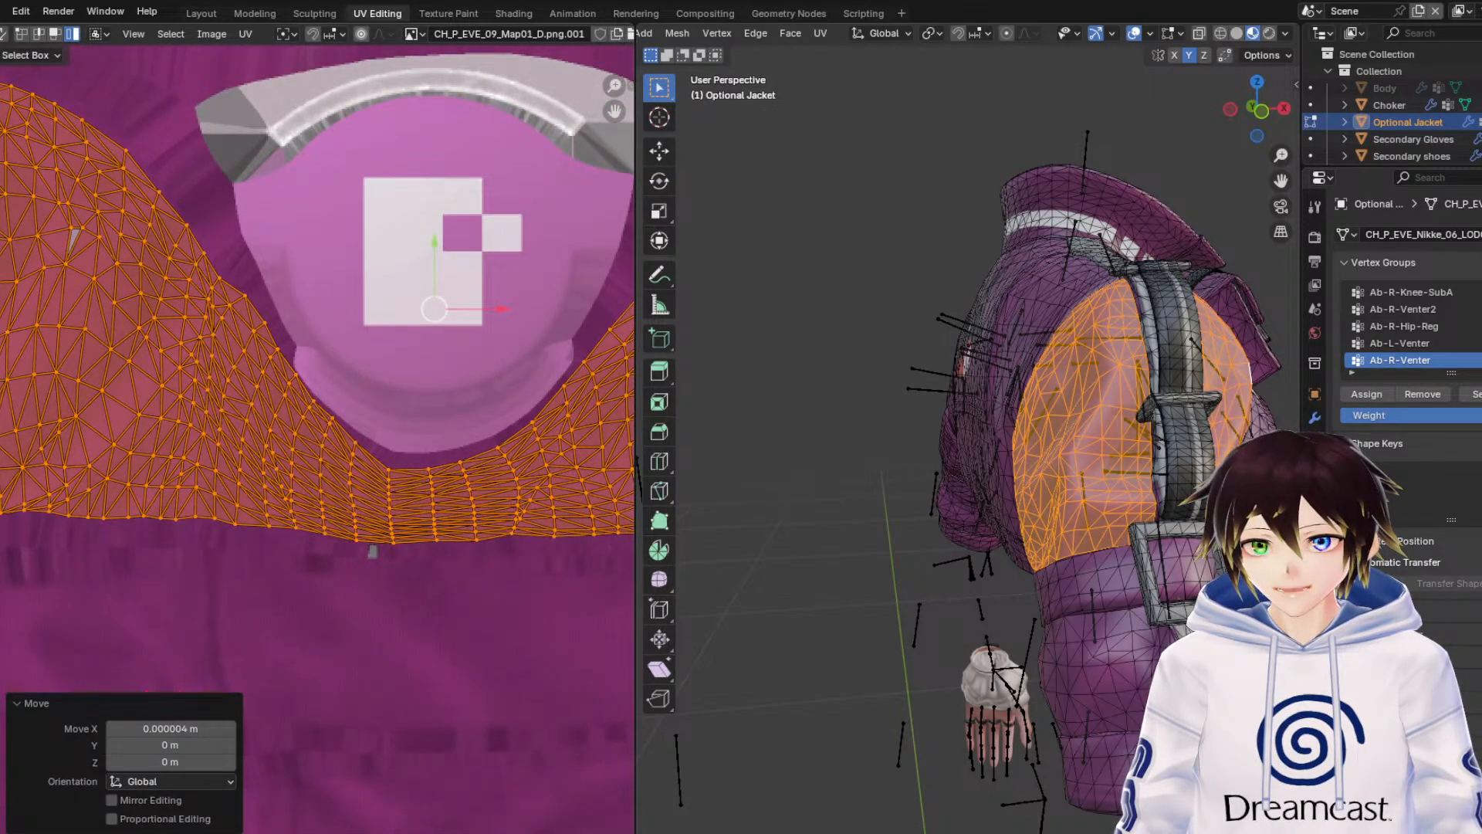
key("s")
key("y")
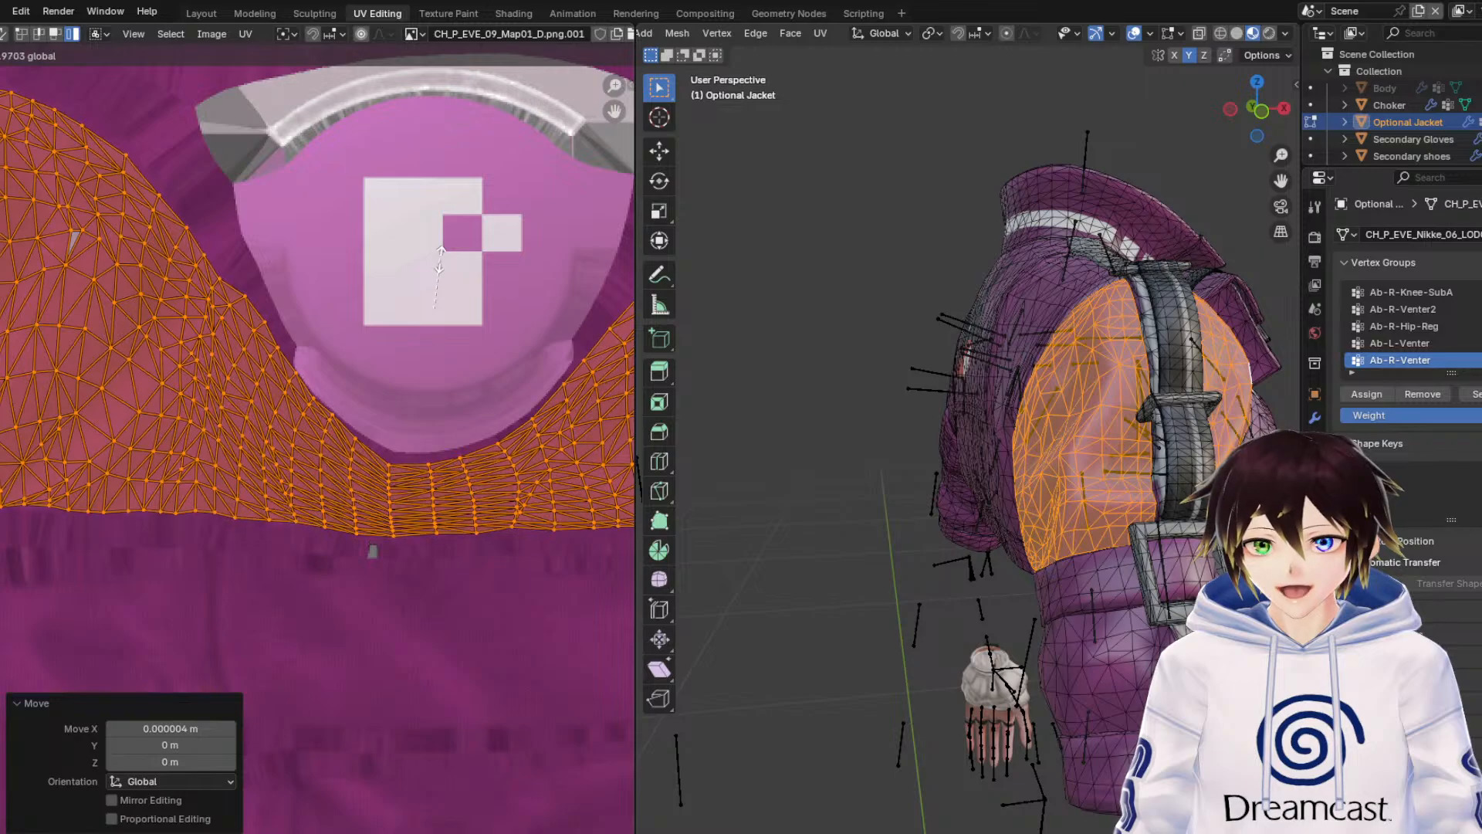
left_click(446, 302)
left_click(0, 151)
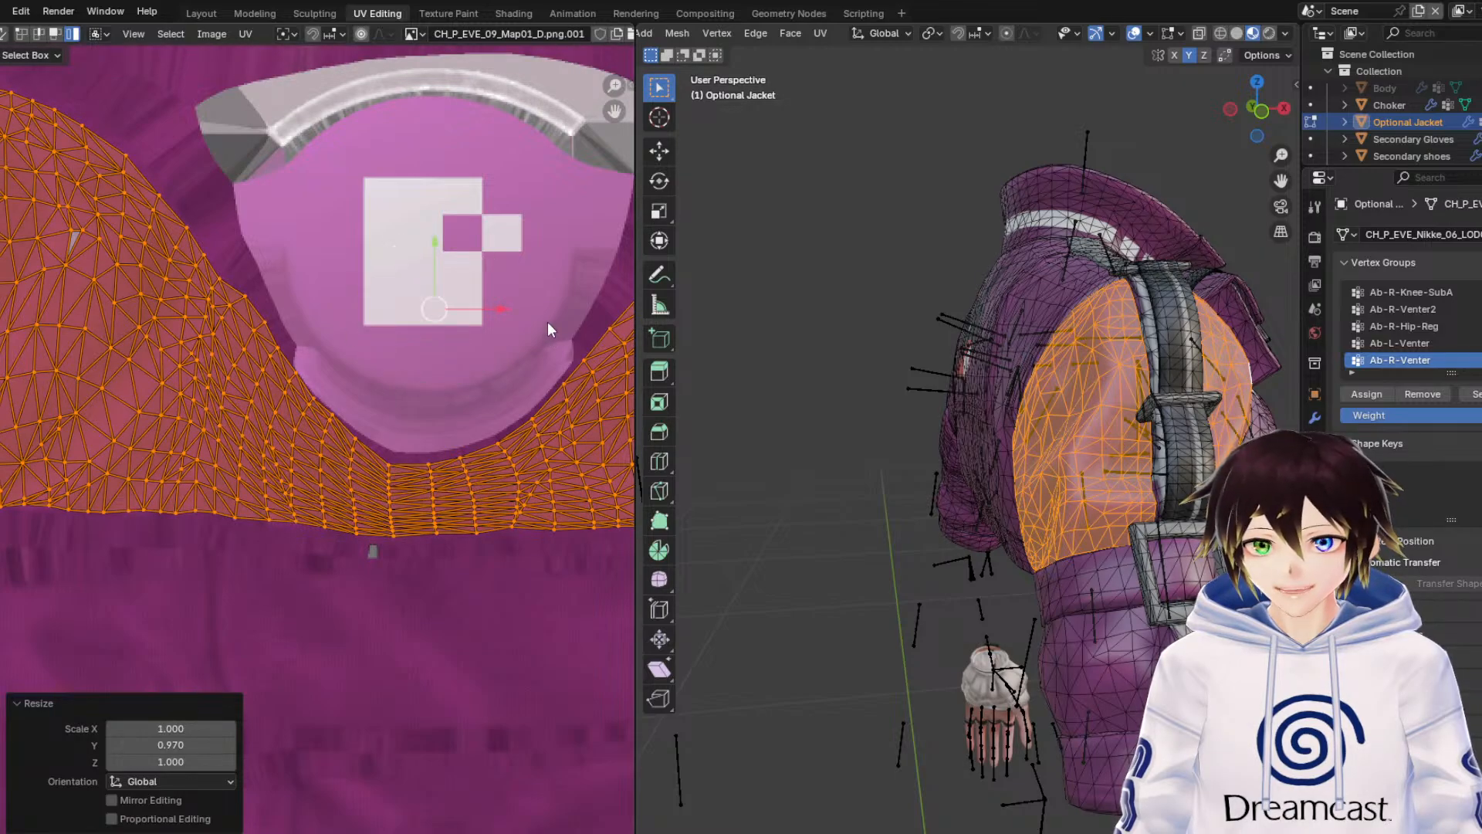
left_click_drag(503, 308, 502, 313)
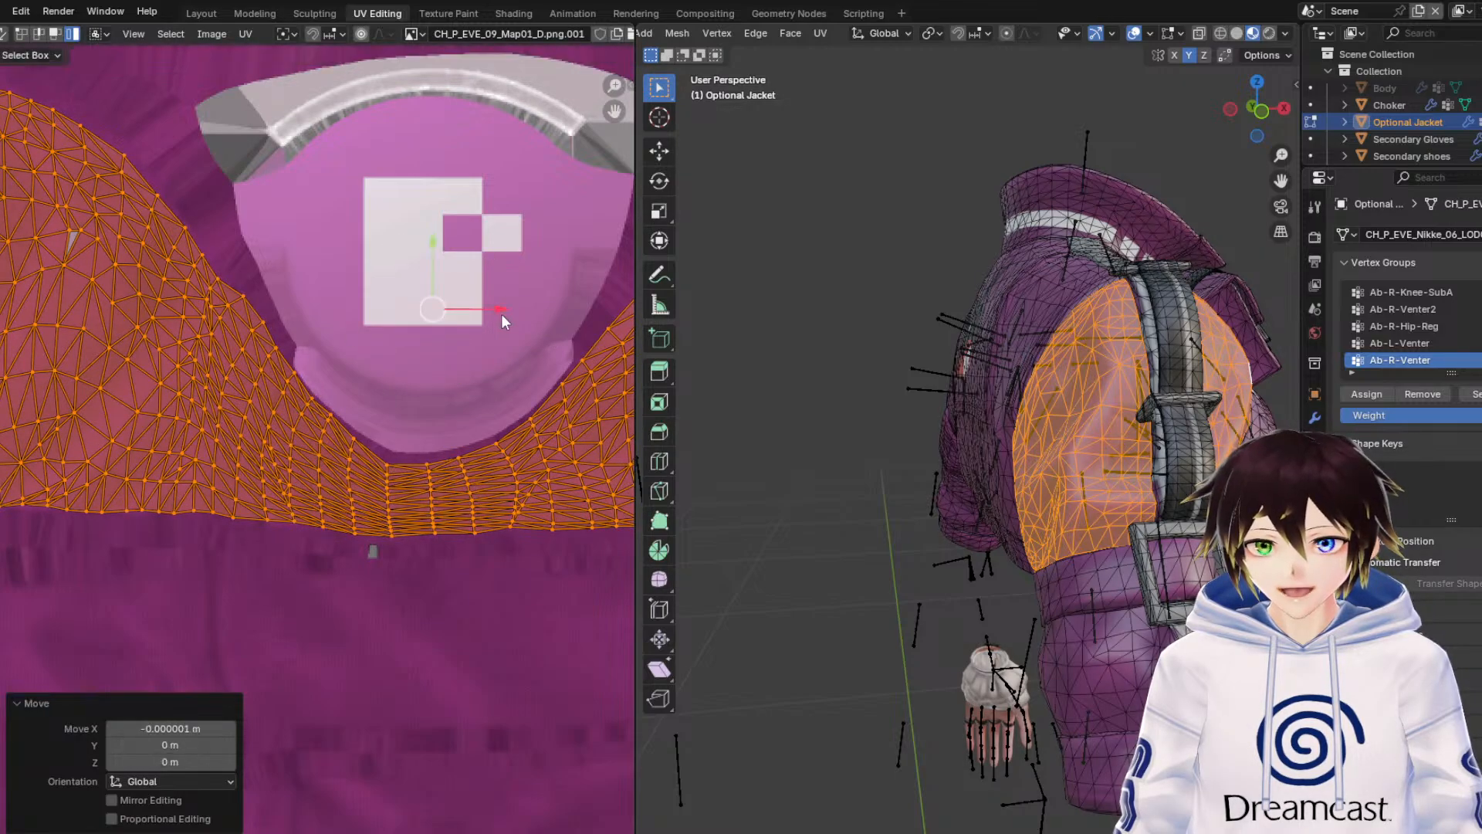
Hide the viewport overlays and inspect the texture fit on the opposite sleeve from the side.
left_click(1134, 32)
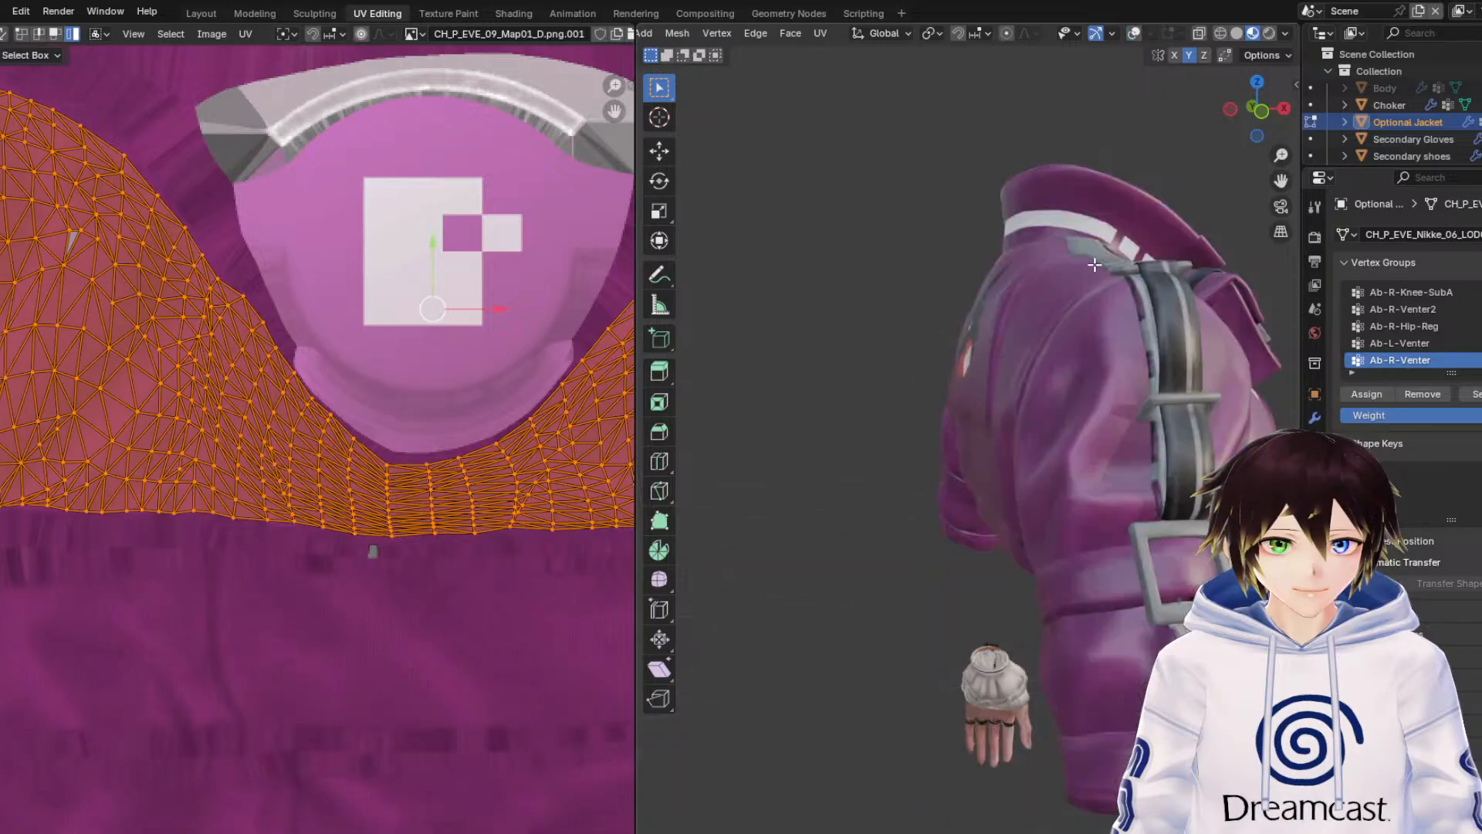
middle_click_drag(965, 347, 978, 390)
middle_click_drag(893, 426, 984, 514)
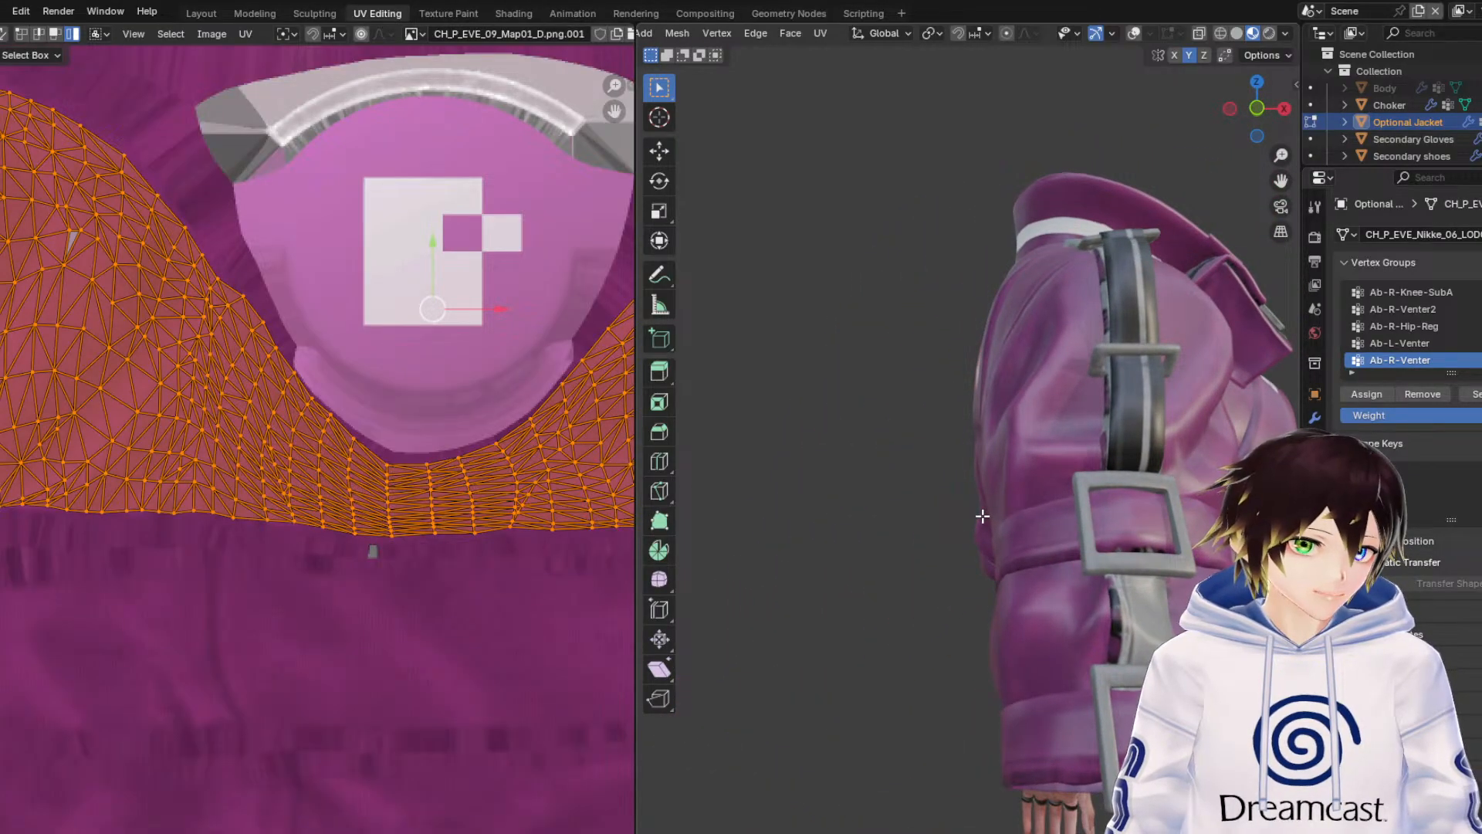
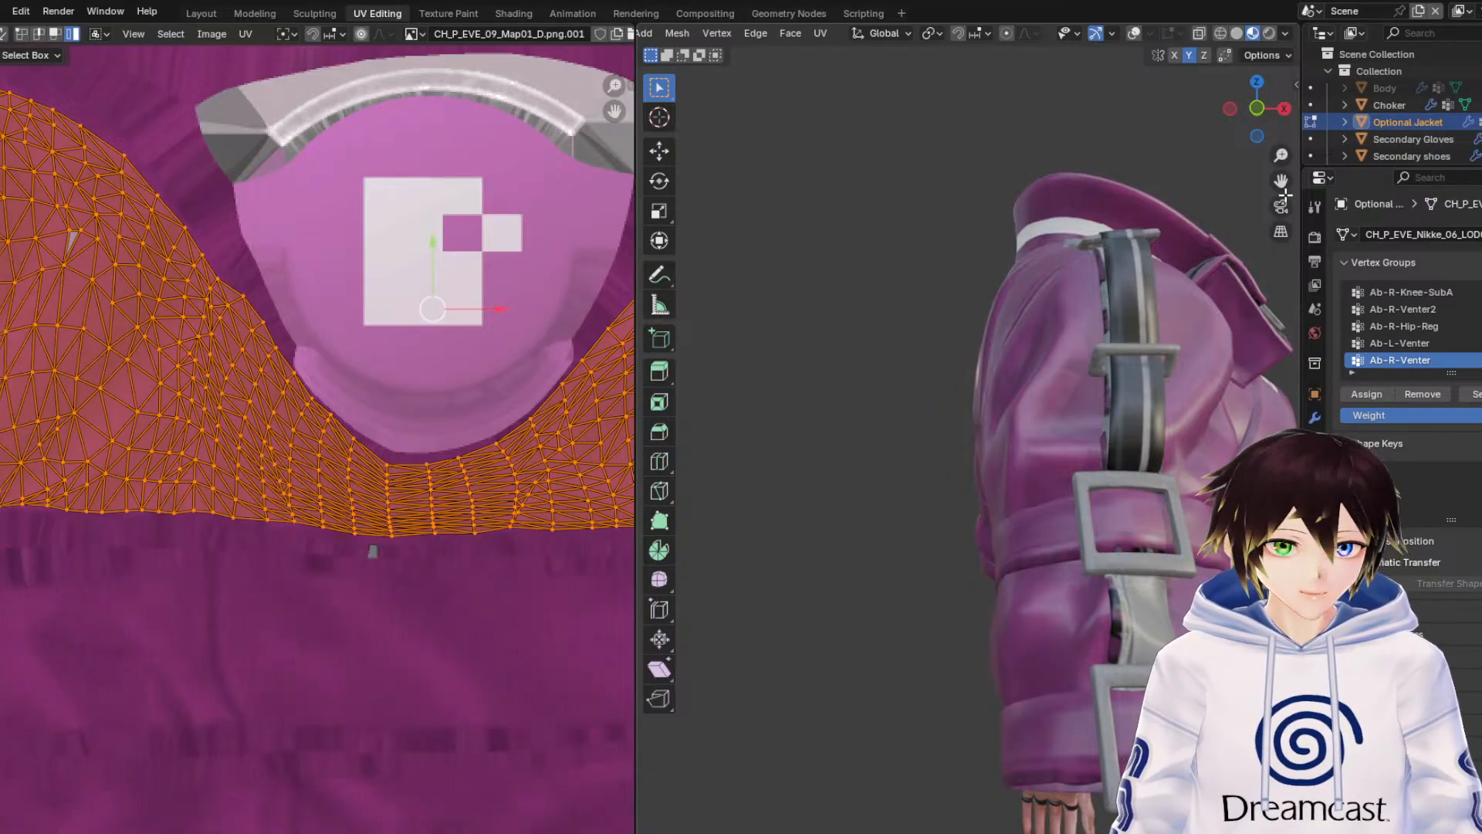
Turn the overlays back on and select the grey strap piece between the two sleeve buckles by growing from one face.
left_click_drag(1283, 179, 817, 626)
left_click(818, 626)
left_click(1134, 35)
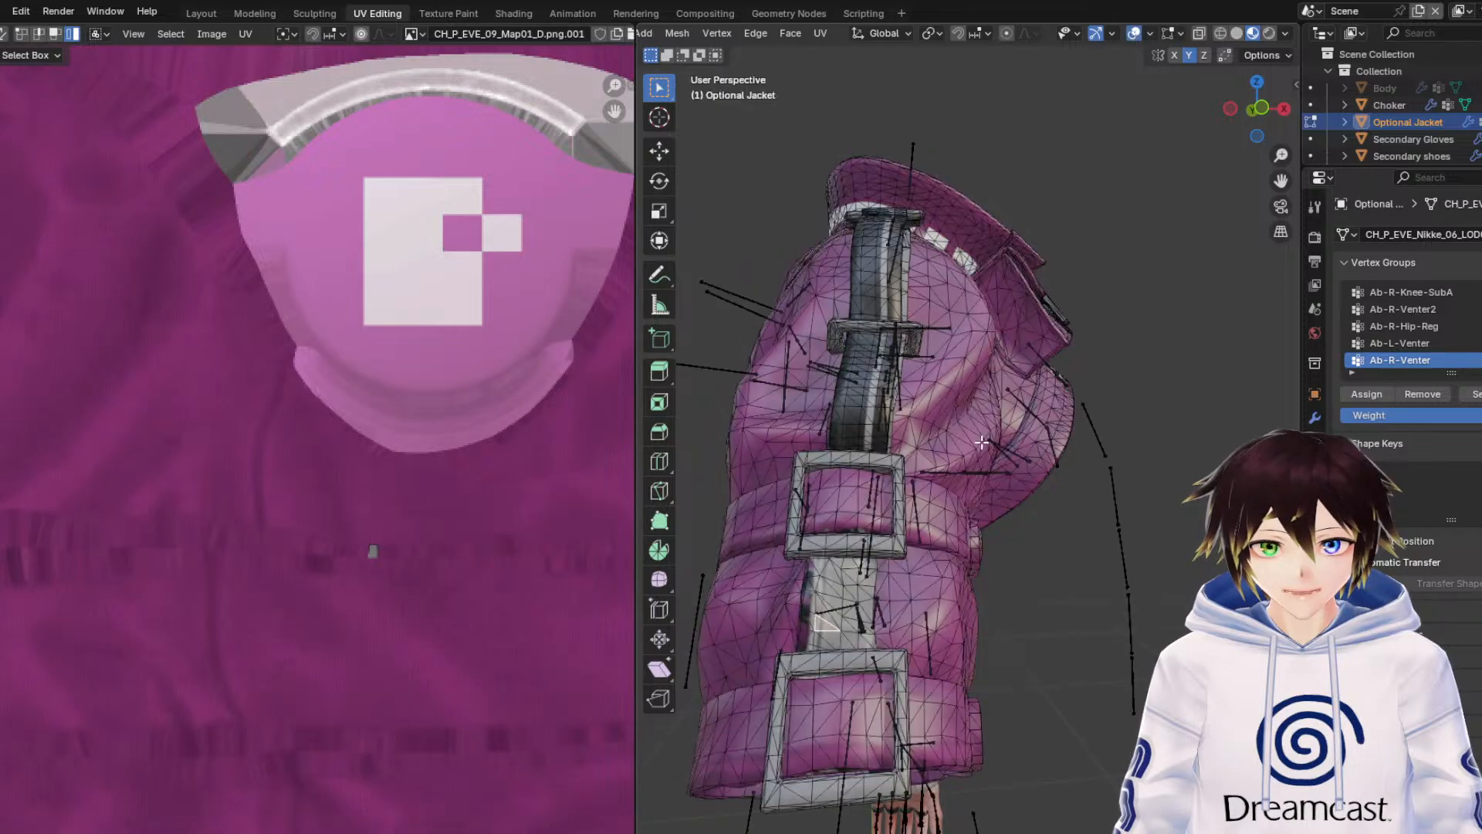
key("ctrl+KP_Add")
key("ctrl+KP_Add")
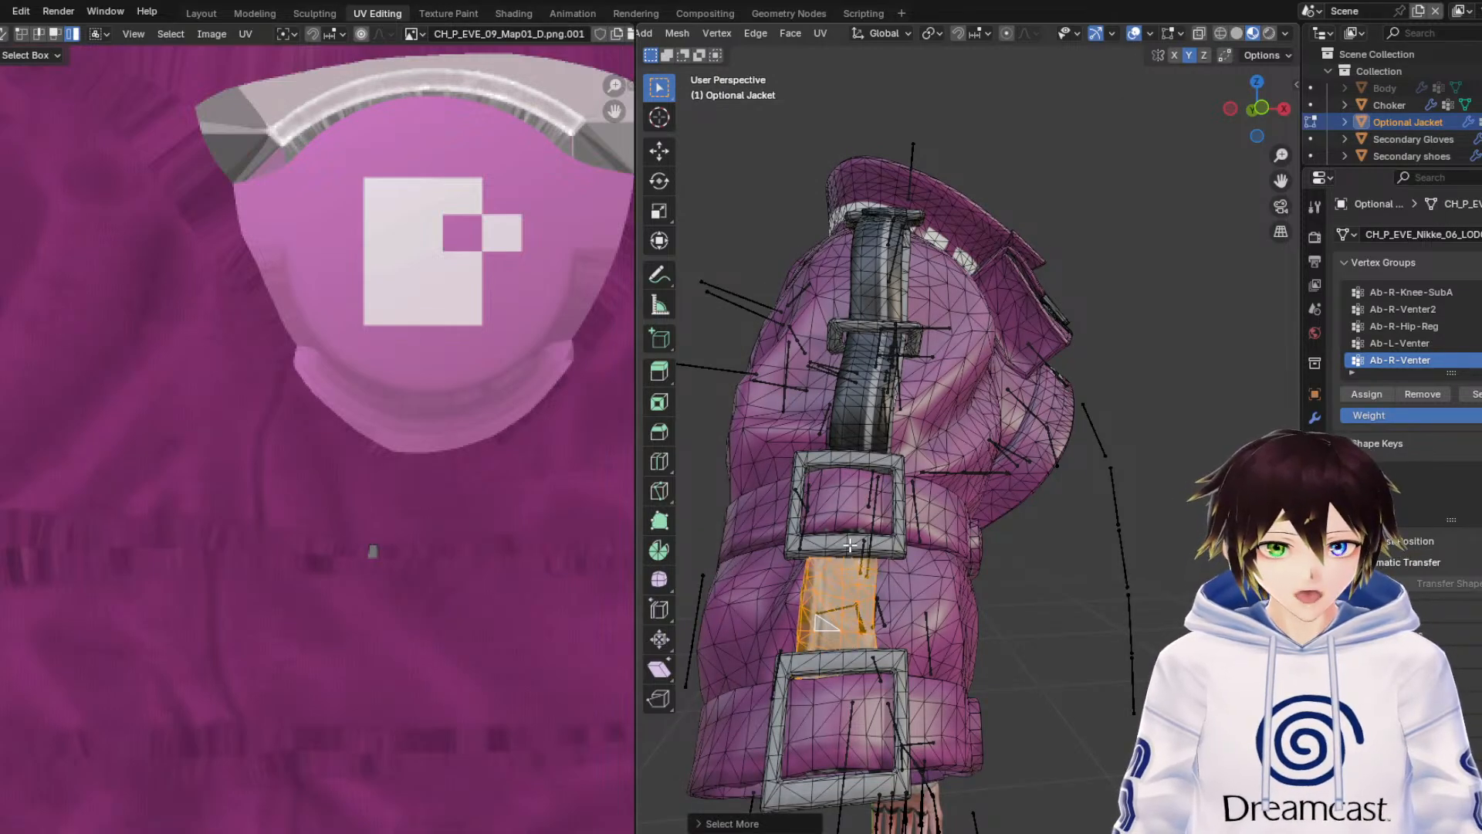
Select the strap piece's entire UV island in the atlas.
scroll(447, 304, "down", 5)
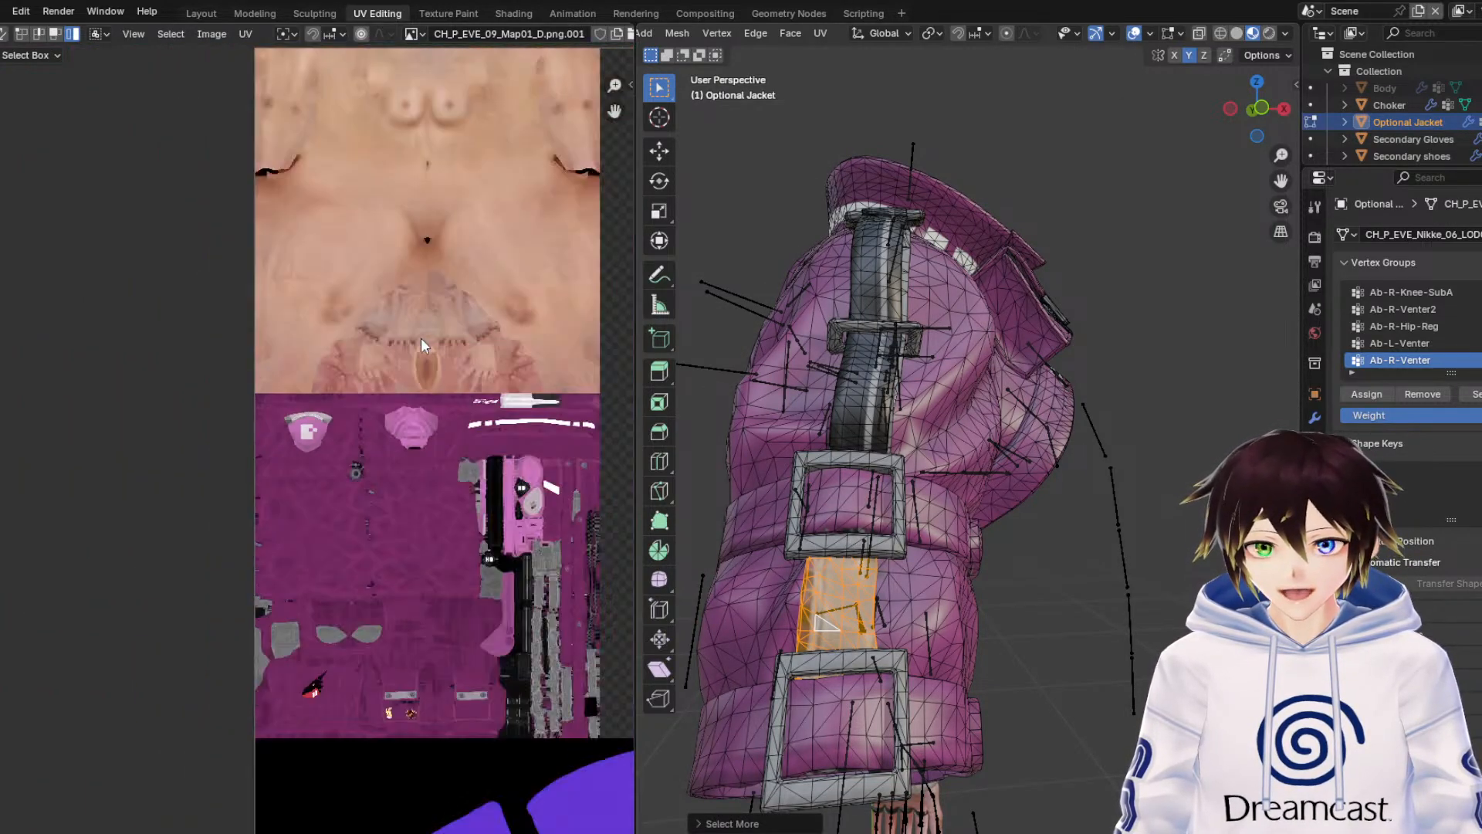
scroll(322, 432, "up", 3)
middle_click_drag(386, 521, 365, 304)
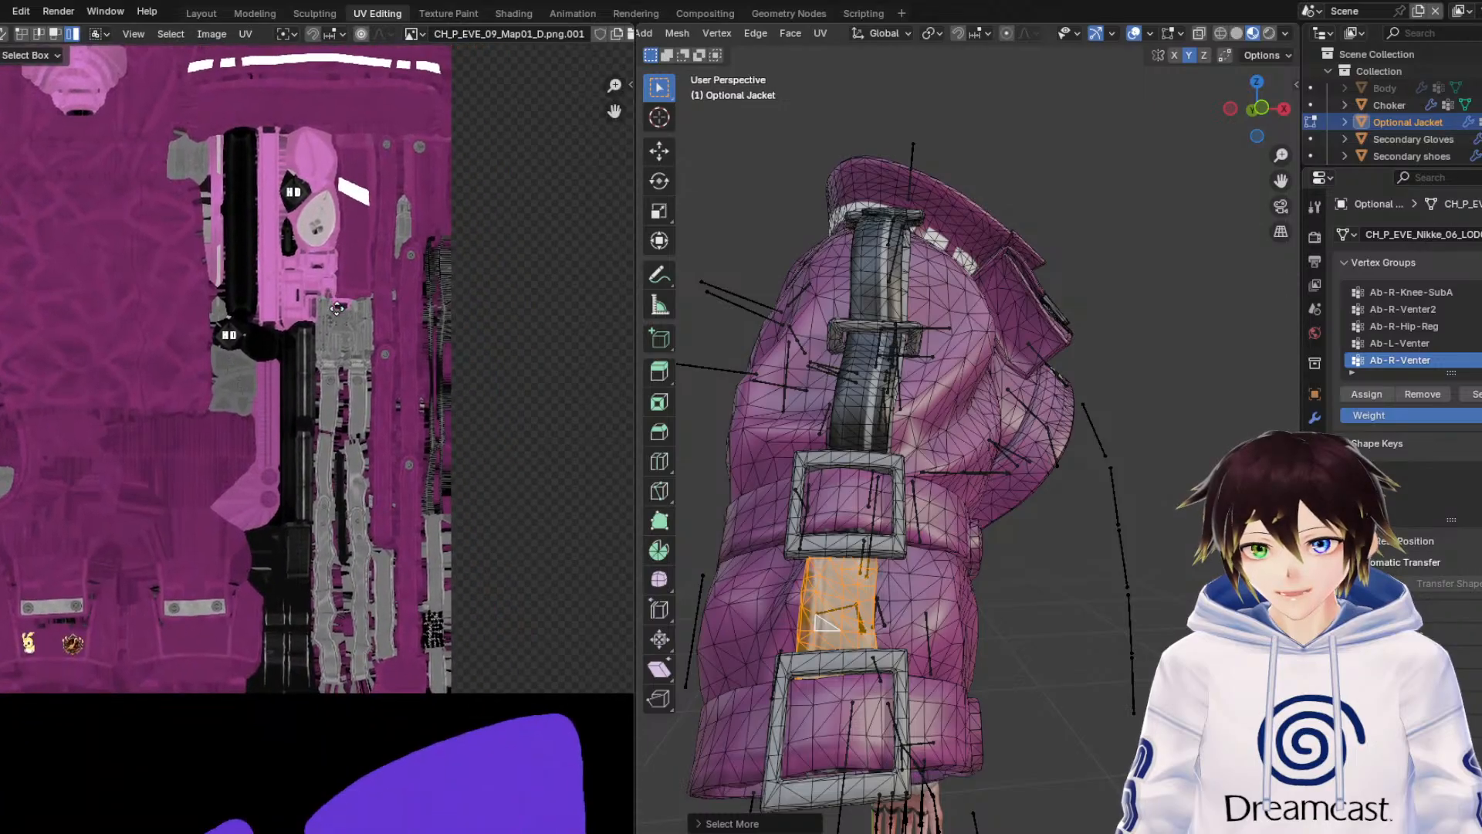
scroll(367, 429, "up", 2)
scroll(322, 403, "down", 5)
key("a")
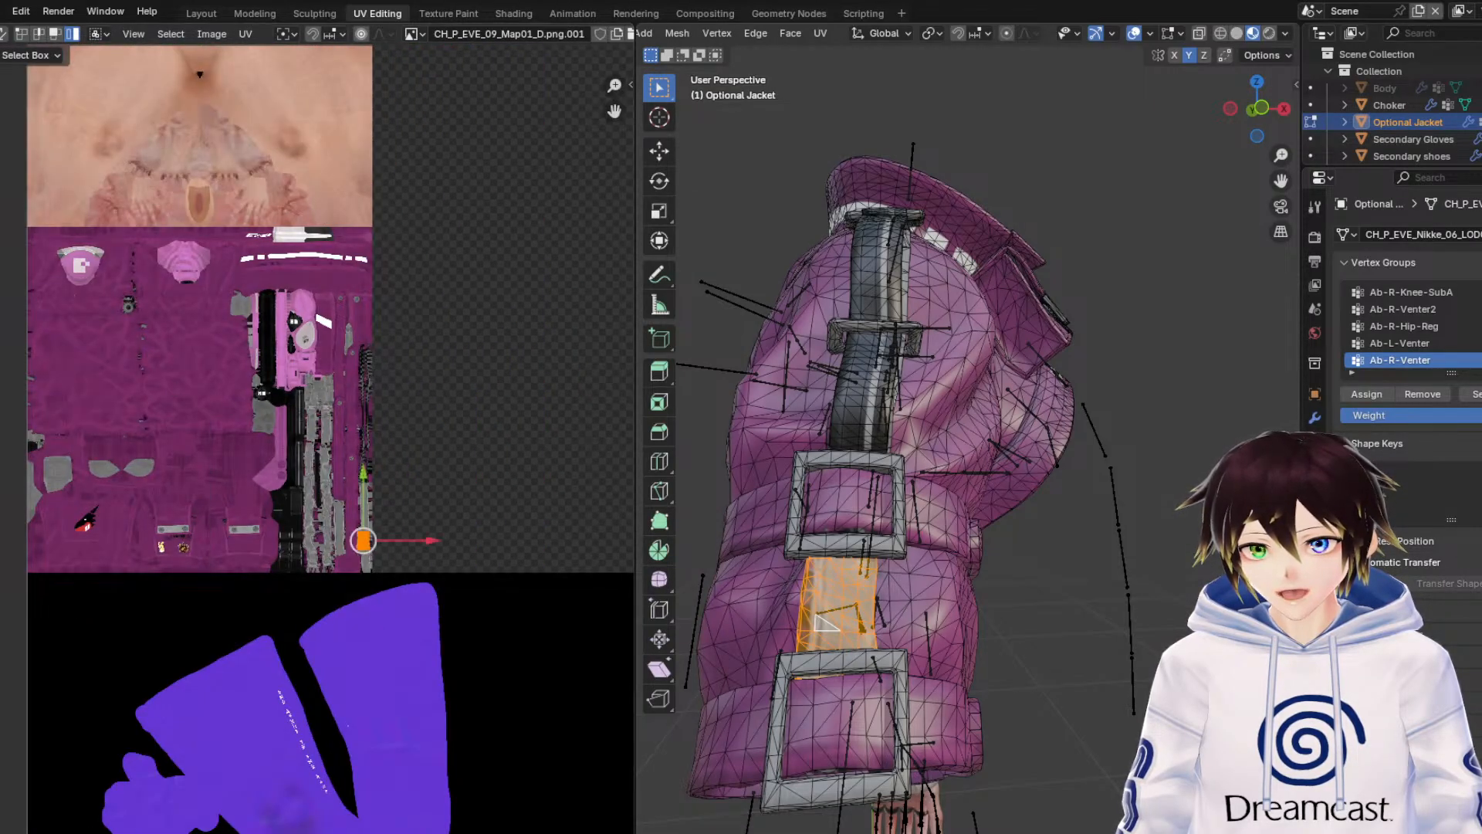
Narrow the strap piece's UV island and shift it along X onto the grey strap texture, finishing with an X scale of 1.071.
scroll(343, 471, "up", 5)
middle_click_drag(343, 471, 208, 335)
scroll(305, 493, "up", 5)
middle_click_drag(304, 494, 194, 383)
scroll(158, 454, "up", 3)
middle_click_drag(158, 454, 250, 403)
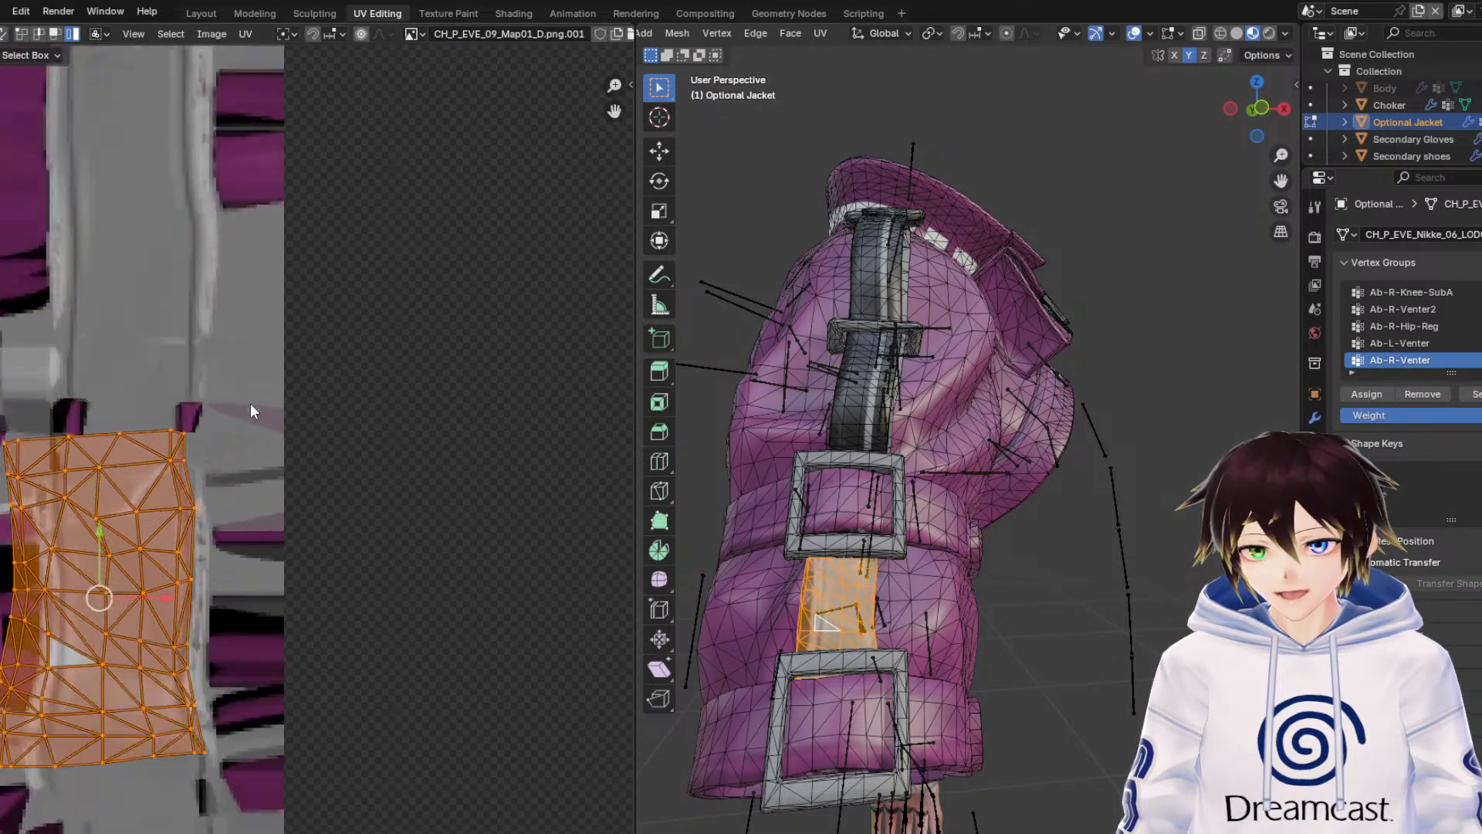
middle_click_drag(200, 558, 336, 444)
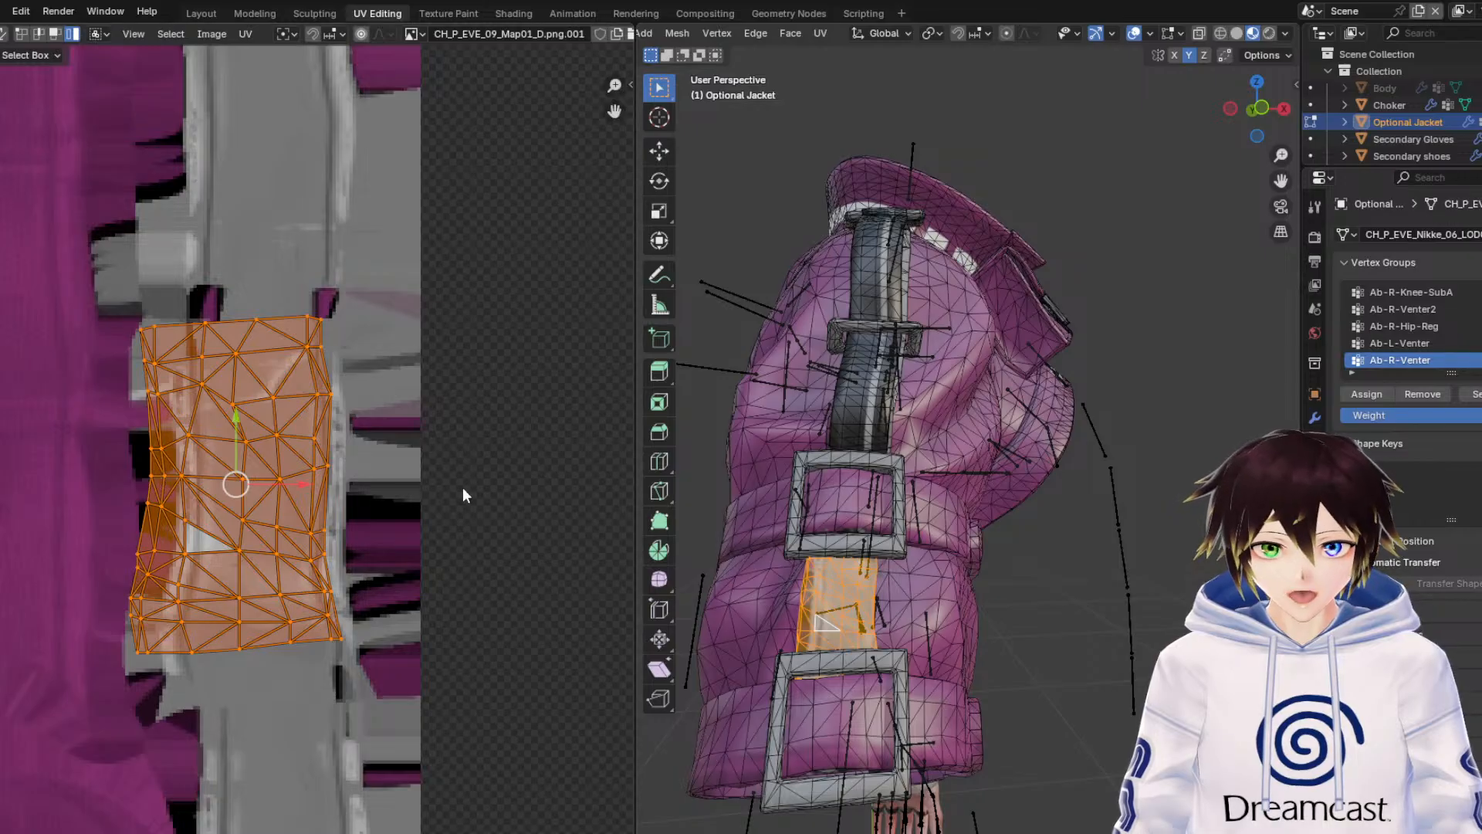
left_click(1, 213)
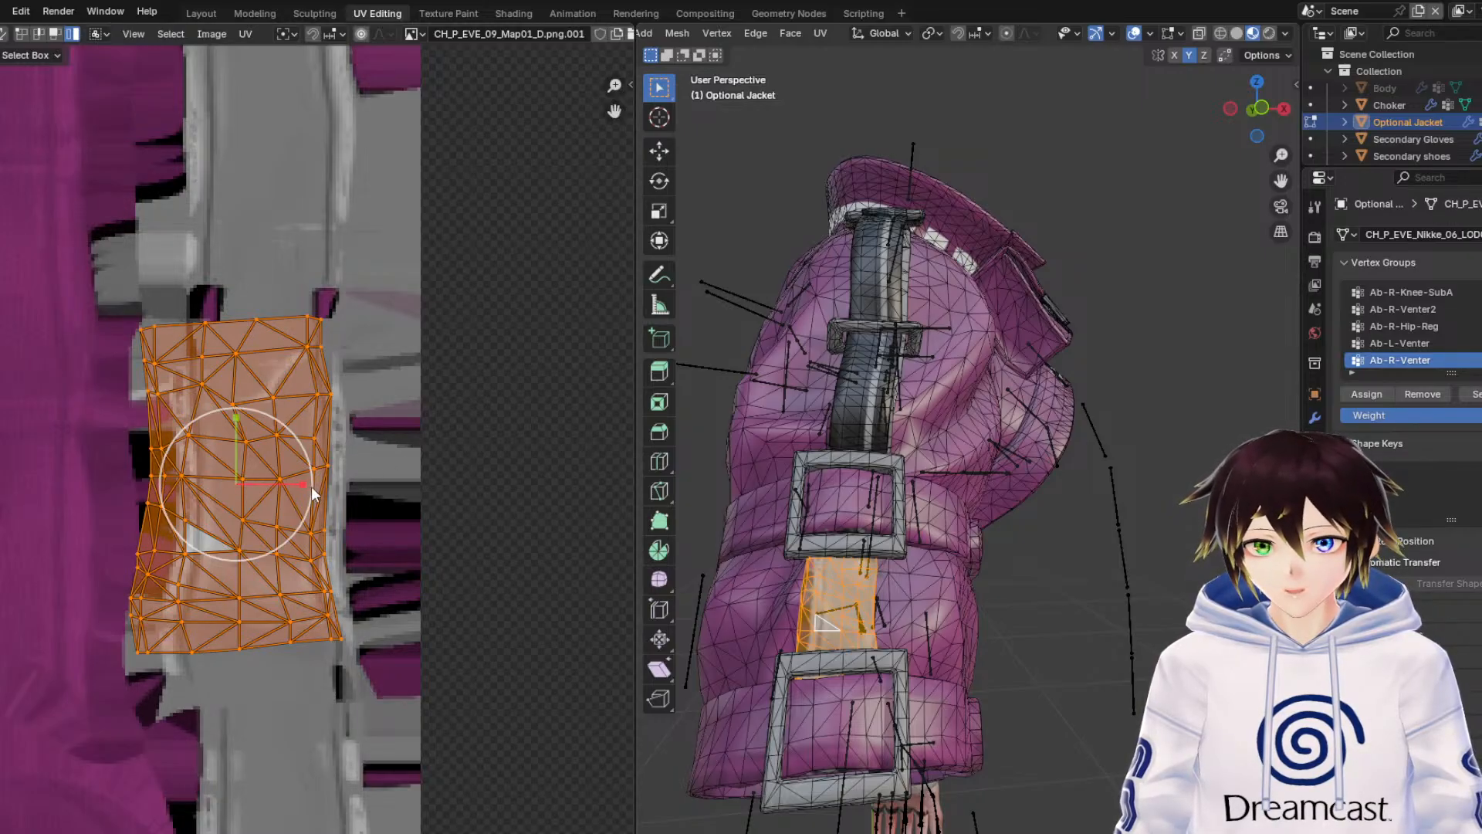
left_click_drag(303, 484, 335, 490)
left_click(0, 152)
left_click(1, 213)
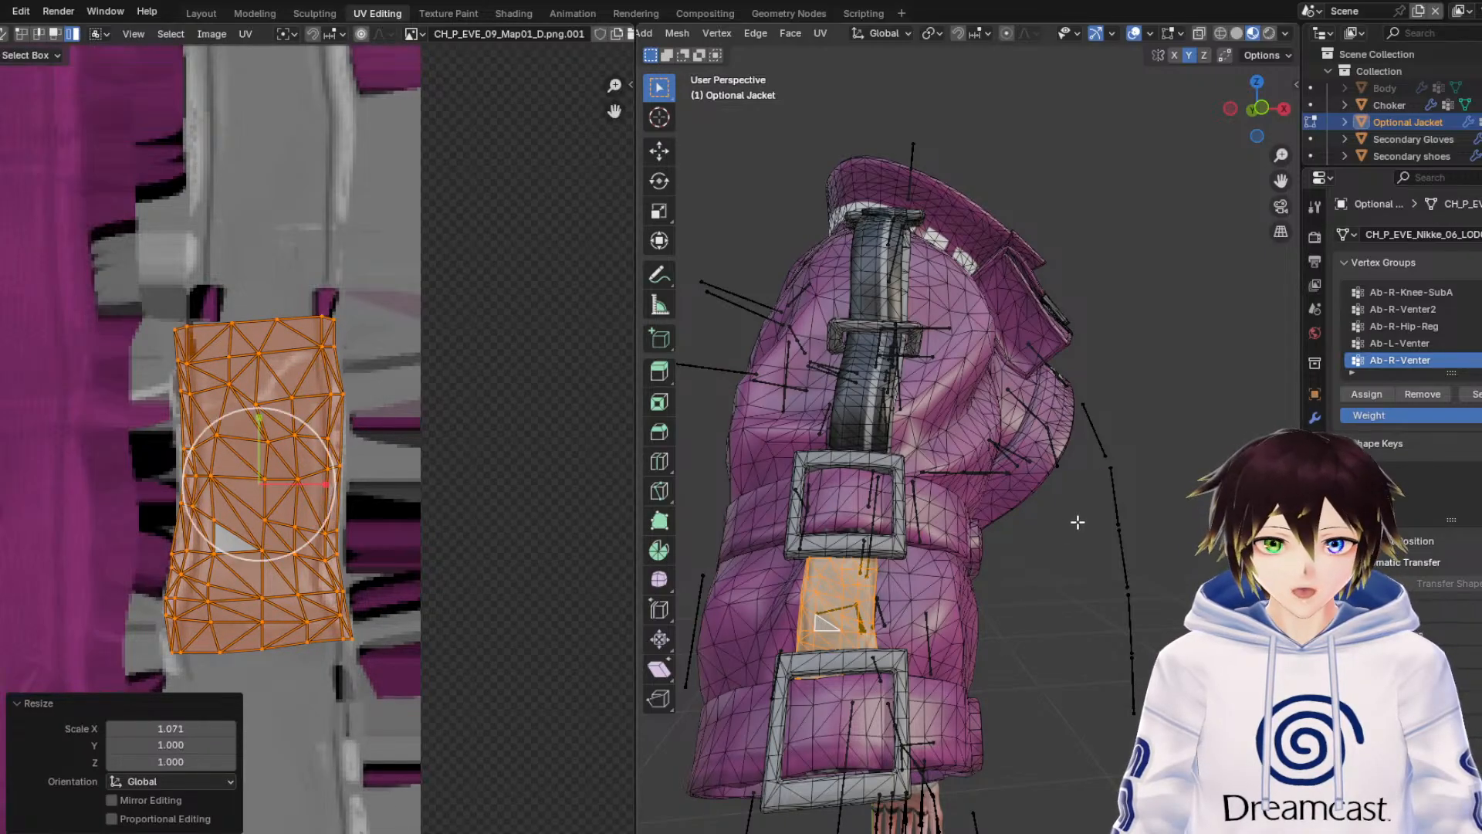
Hide the overlays, clear the selection and inspect the strap texture between the sleeve buckles.
left_click(1135, 34)
left_click(1108, 562)
mouse_move(973, 426)
middle_mouse_down()
mouse_move(1027, 451)
mouse_move(991, 448)
middle_mouse_up()
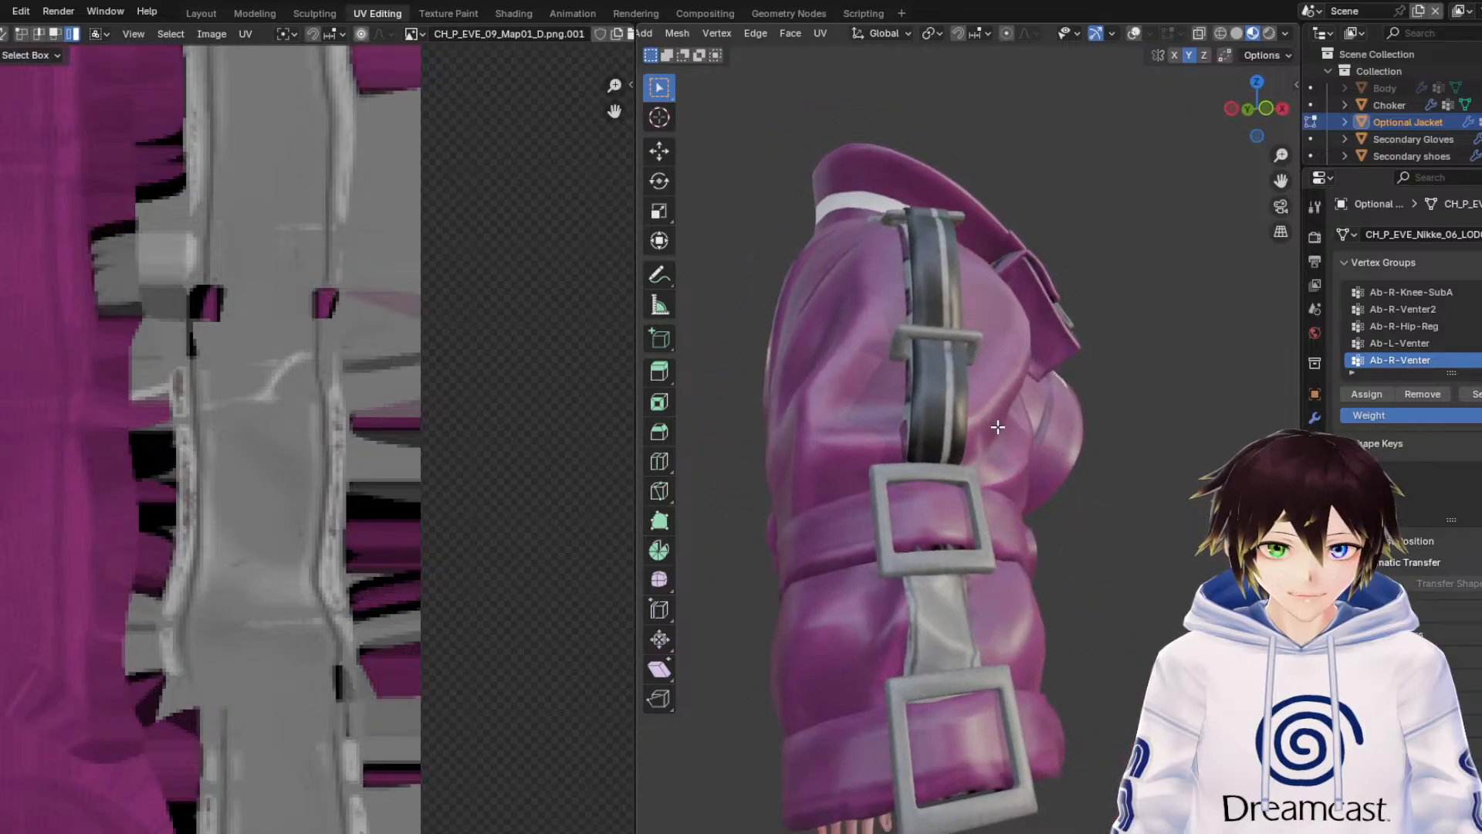
scroll(992, 449, "up", 2)
Turn the overlays back on and select the sleeve band behind the upper buckle by growing from one face.
left_click(1134, 34)
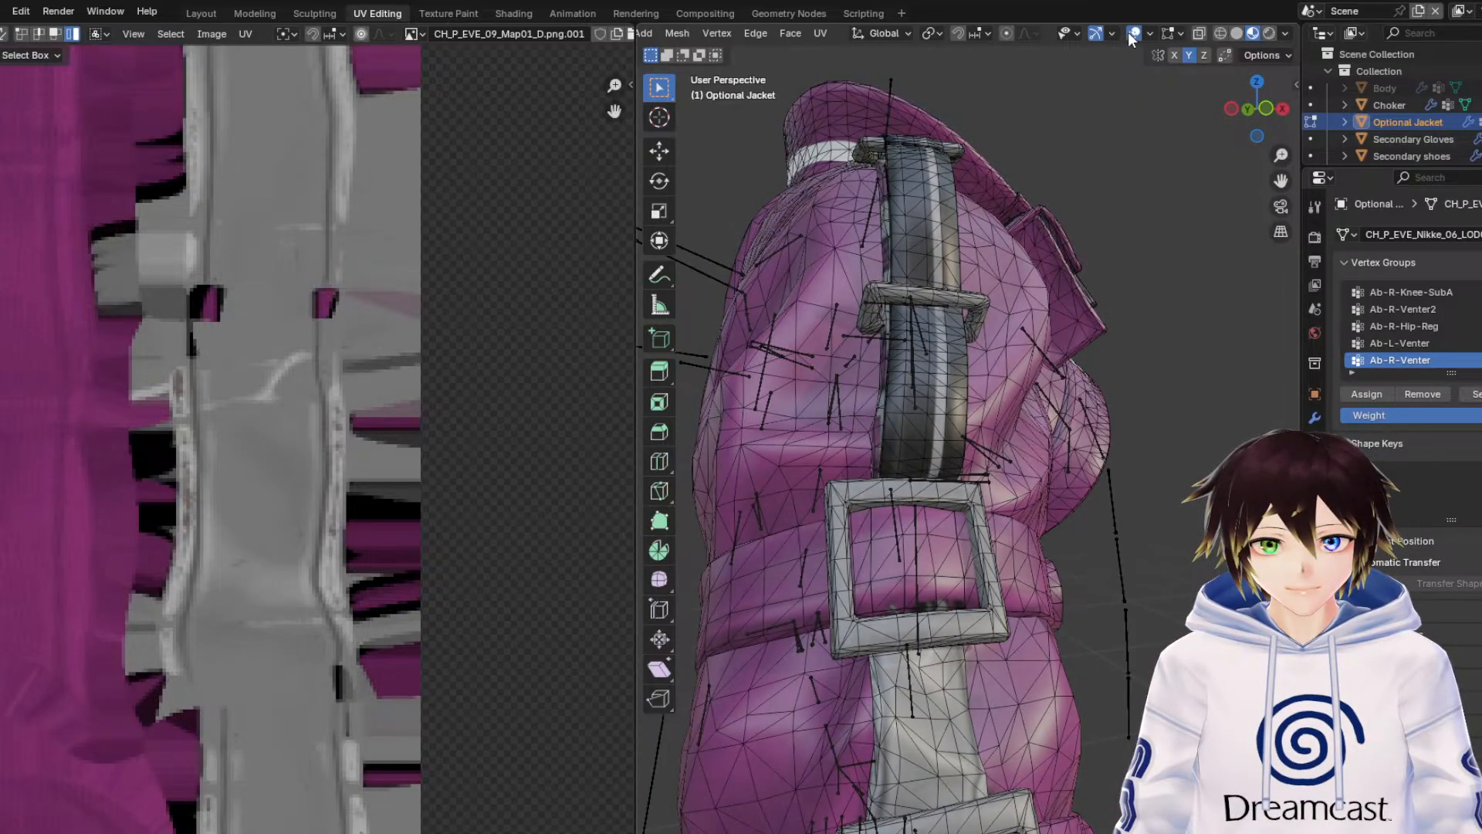
left_click(927, 585)
key("ctrl+KP_Add")
key("ctrl+KP_Add")
key("ctrl+KP_Add")
key("ctrl+KP_Add")
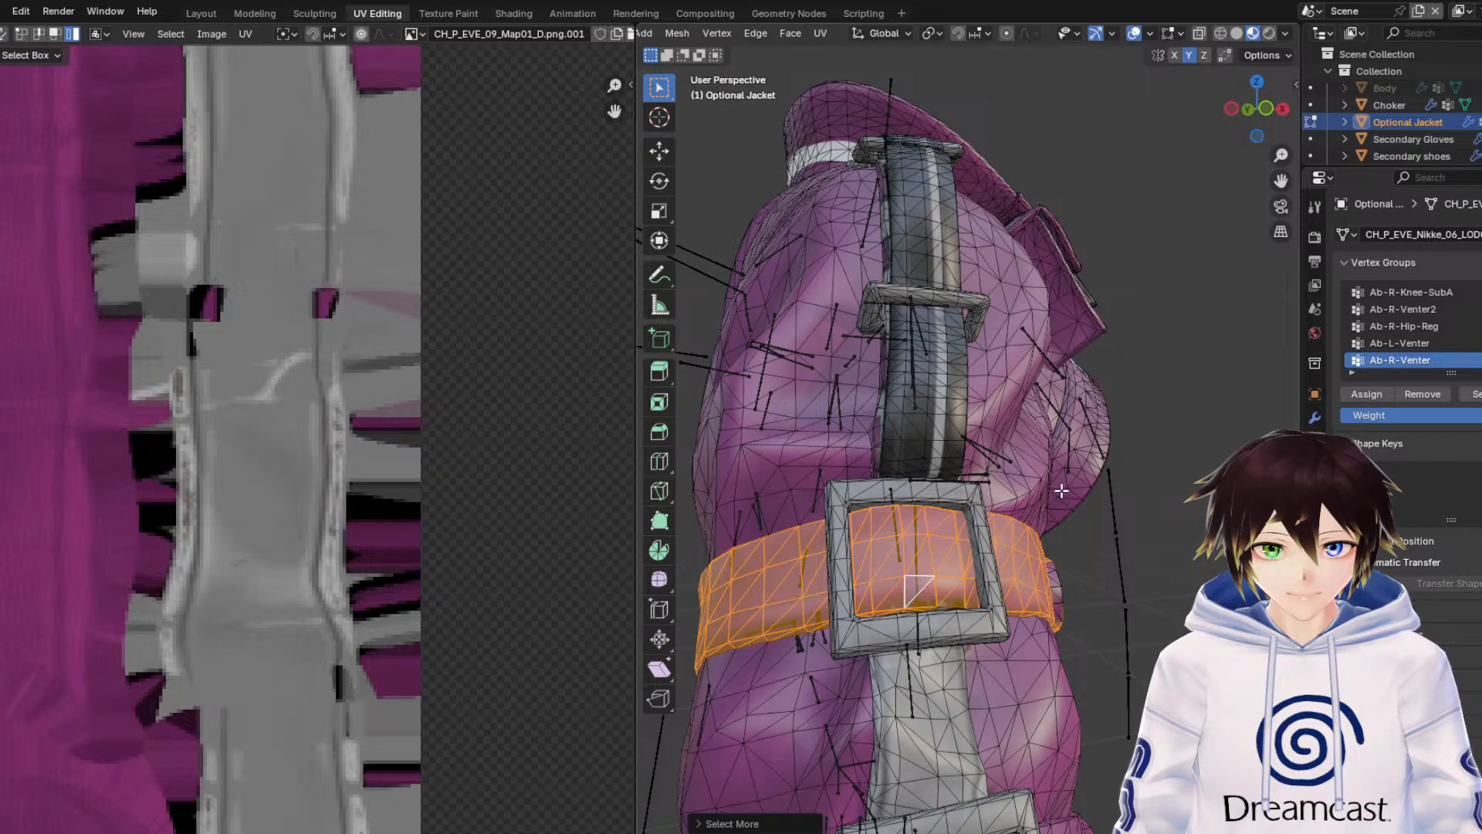
Add the unselected faces beside the button on the sleeve band to complete the band selection.
middle_click_drag(1048, 530, 936, 479)
middle_click_drag(842, 591, 1078, 491, "shift")
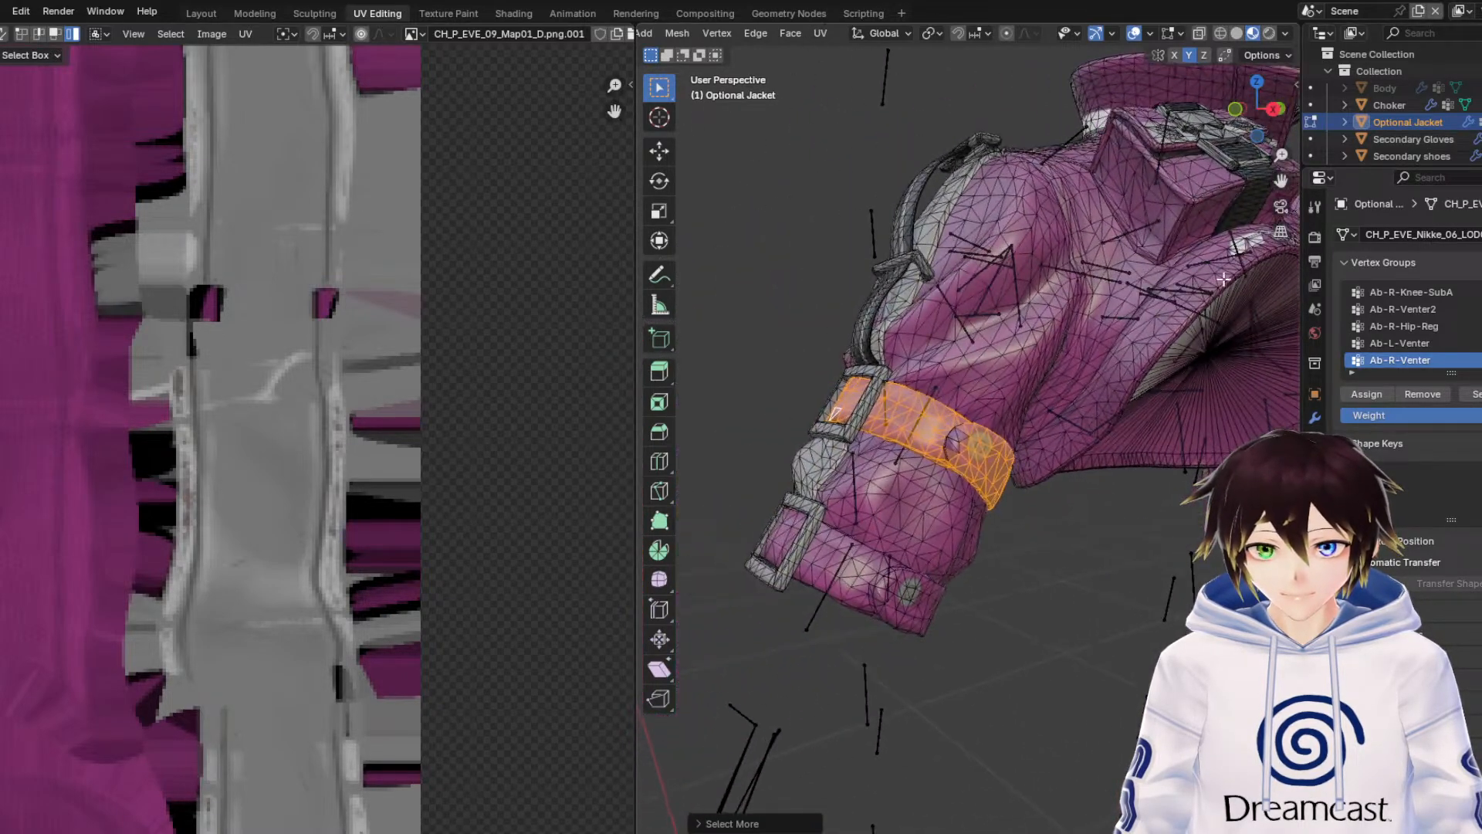
scroll(1078, 491, "up", 5)
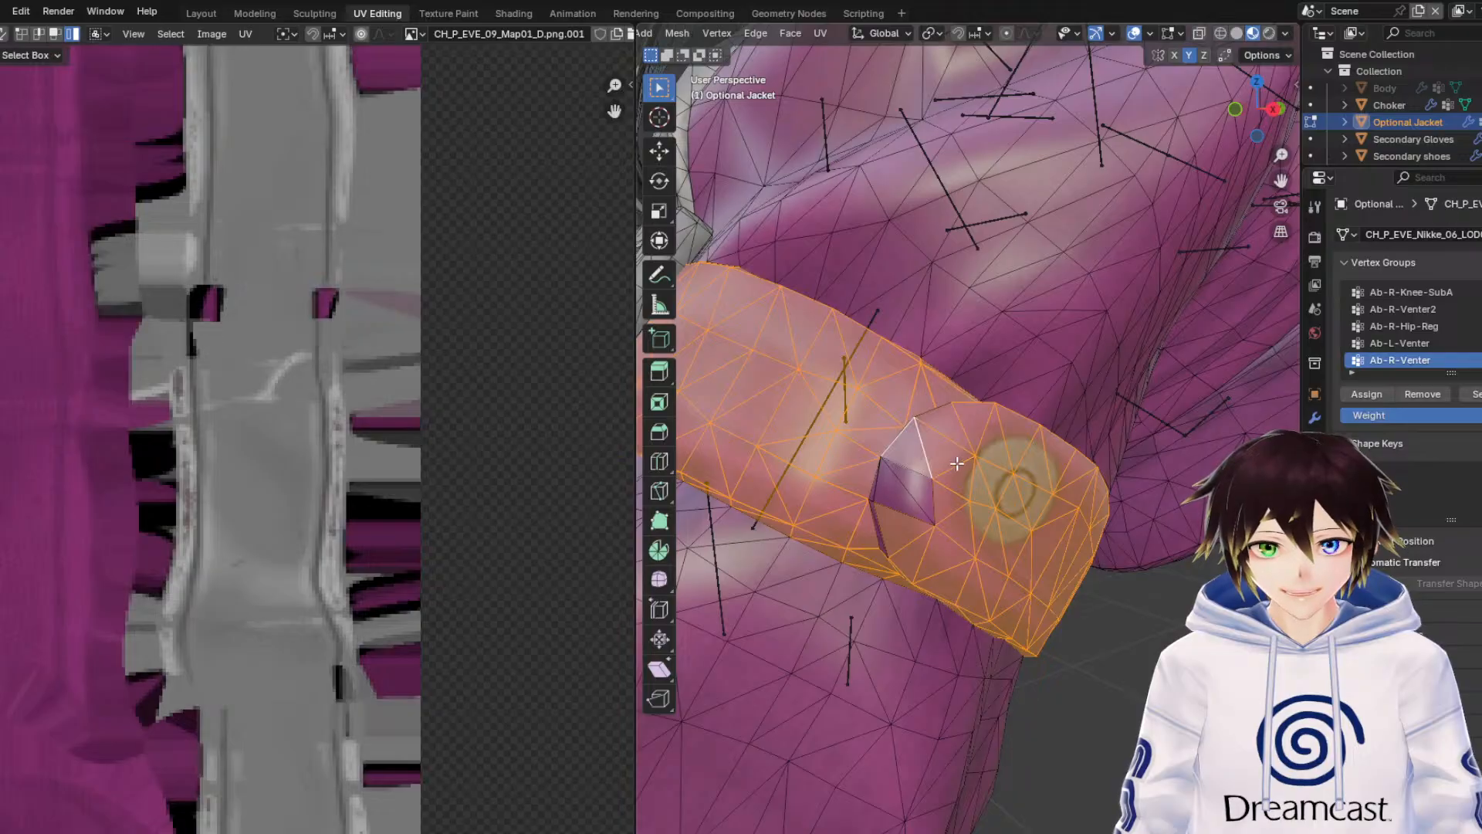
middle_click_drag(981, 492, 1135, 561)
left_click(1130, 571, "shift")
left_click(1162, 547, "shift")
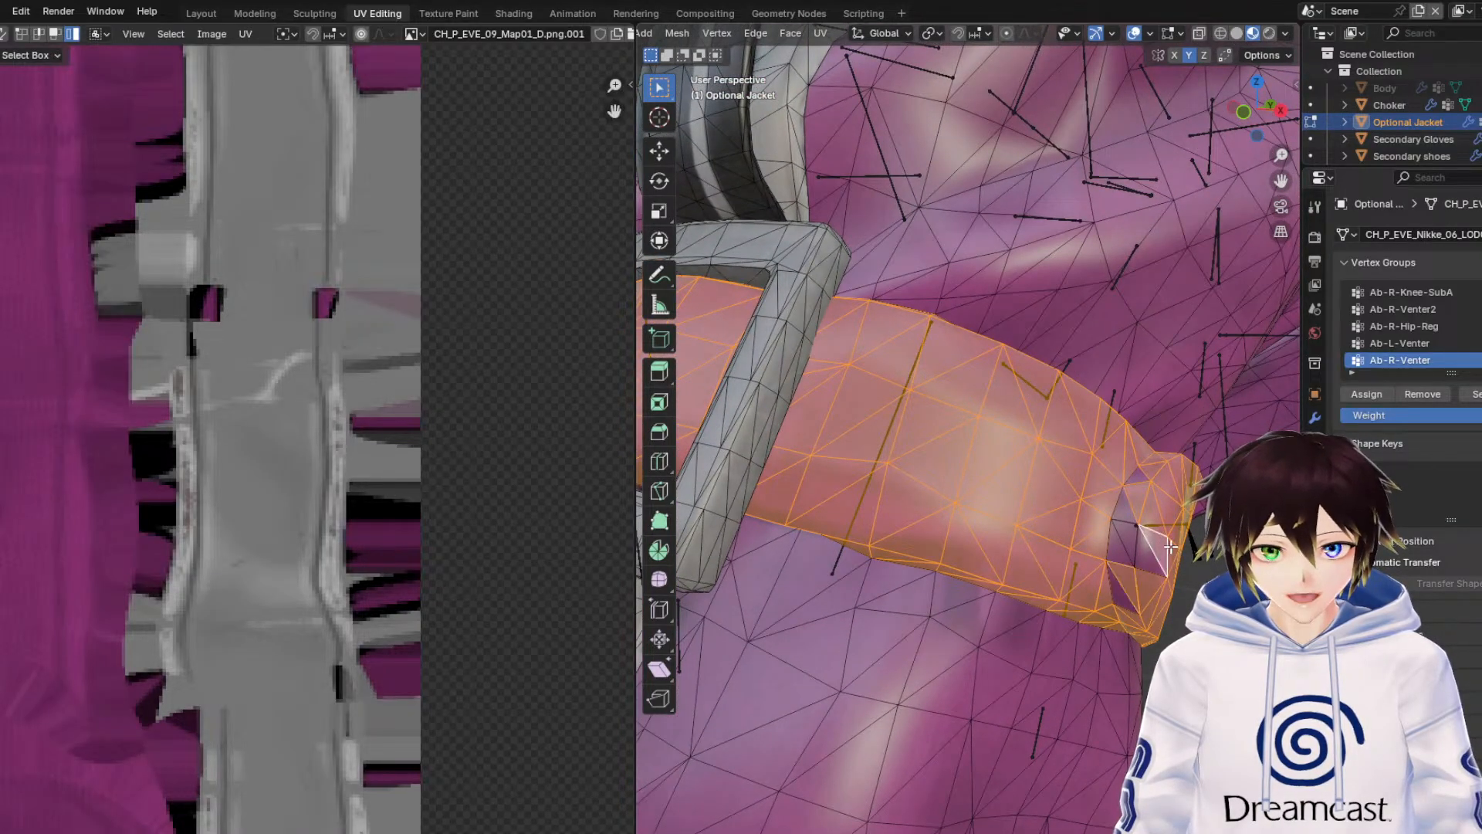
key("ctrl+KP_Add")
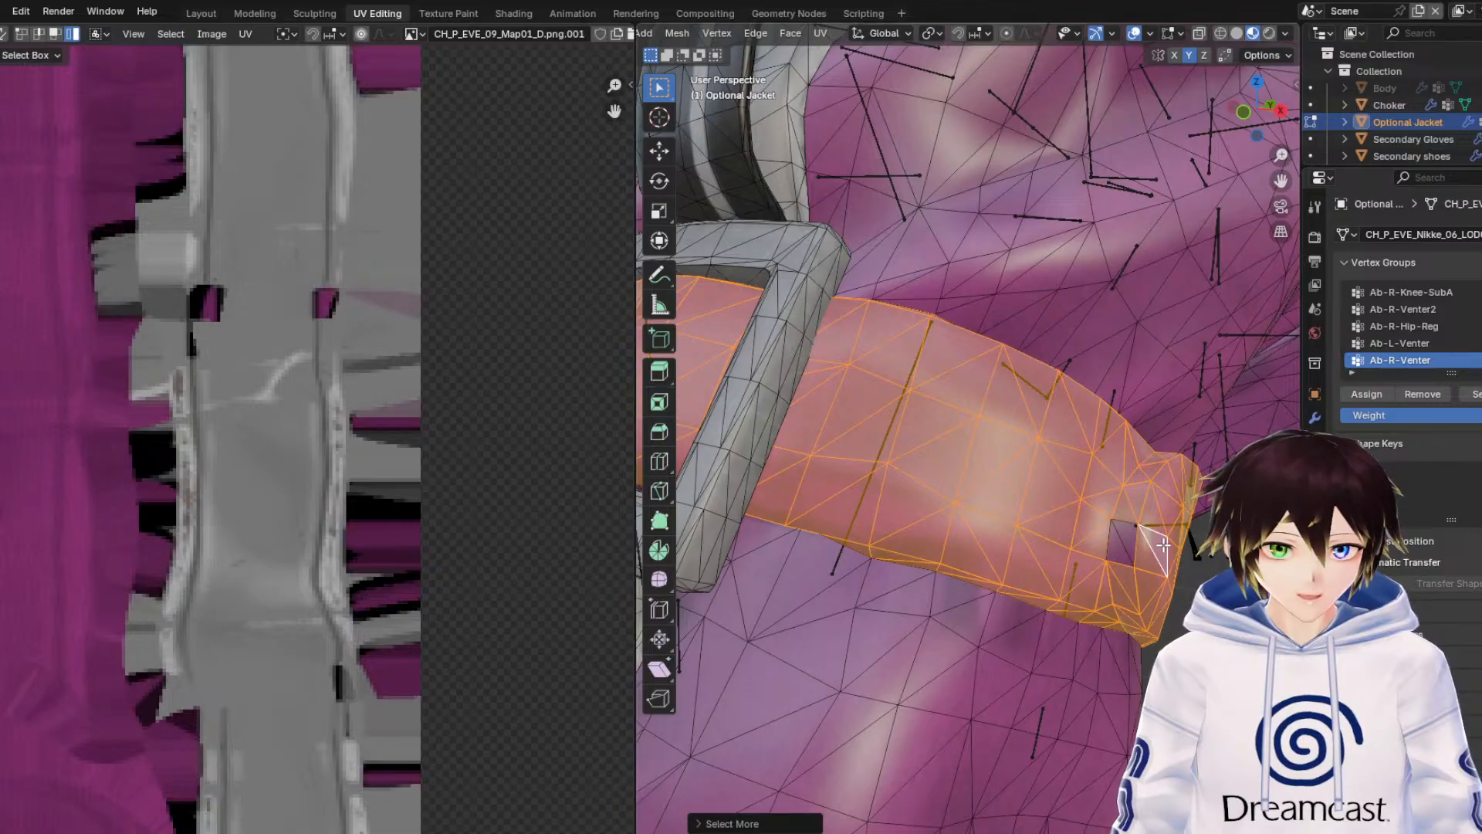
left_click(1128, 542, "shift")
left_click(1121, 550, "shift")
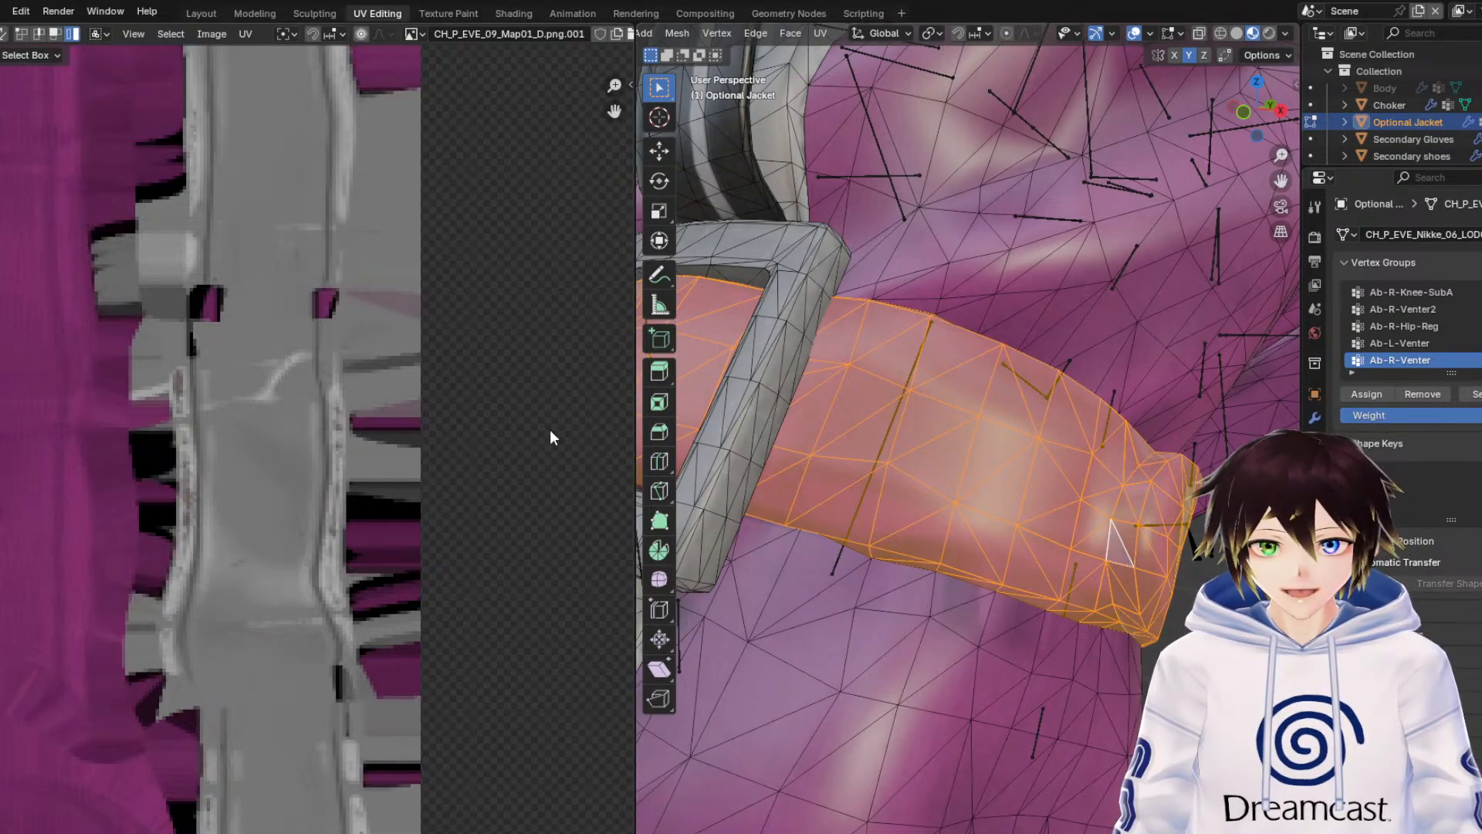
Box-select the sleeve band's UV island along the side of the purple atlas section.
scroll(285, 386, "down", 5)
scroll(284, 384, "down", 4)
middle_click_drag(202, 310, 233, 625)
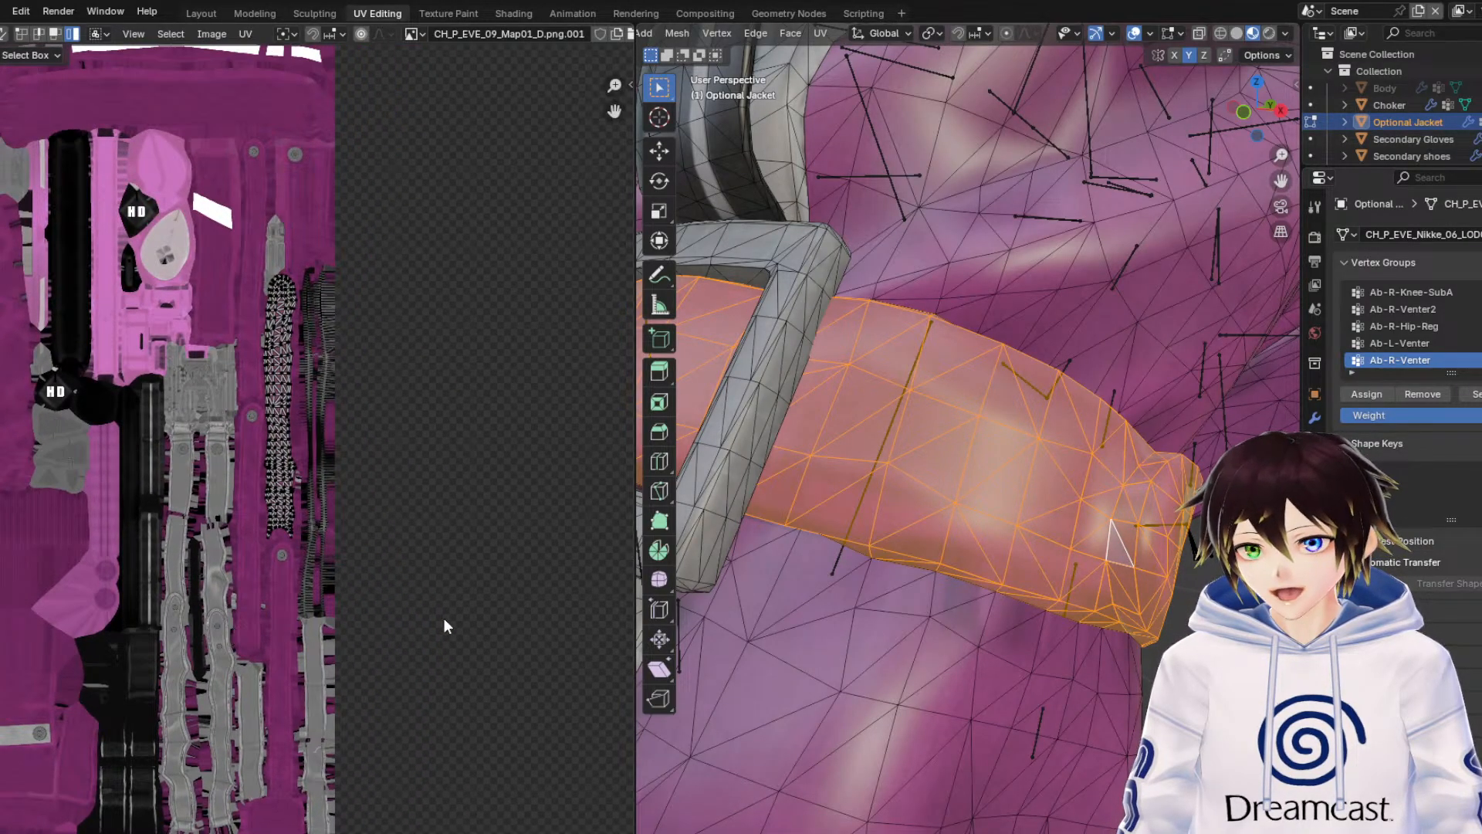
left_click_drag(444, 620, 114, 152)
Narrow the selected sleeve band's UV island to 0.913 in X and shift it sideways to centre it on the purple band texture.
scroll(291, 457, "up", 7)
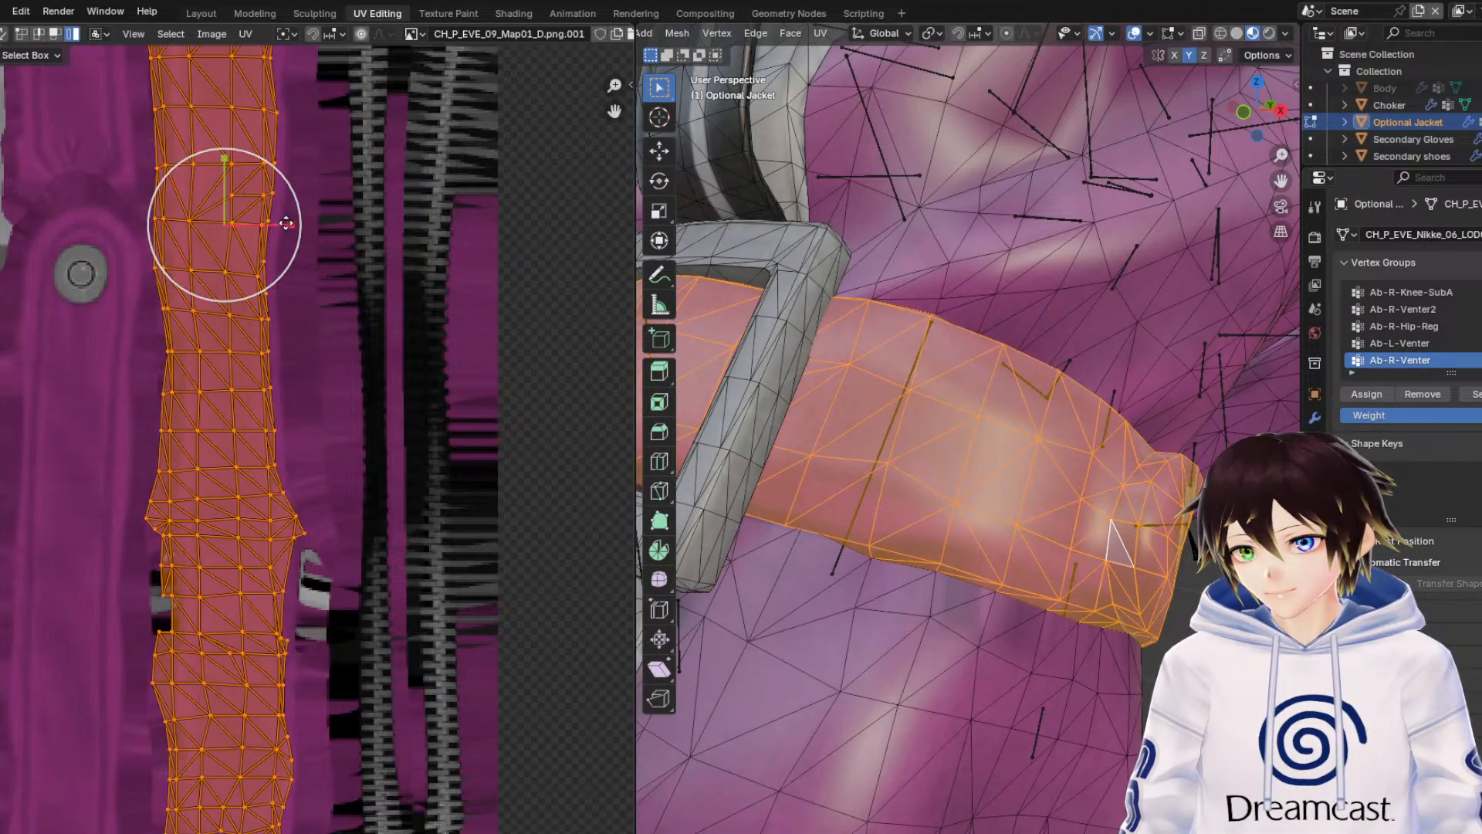
left_click_drag(291, 224, 280, 224)
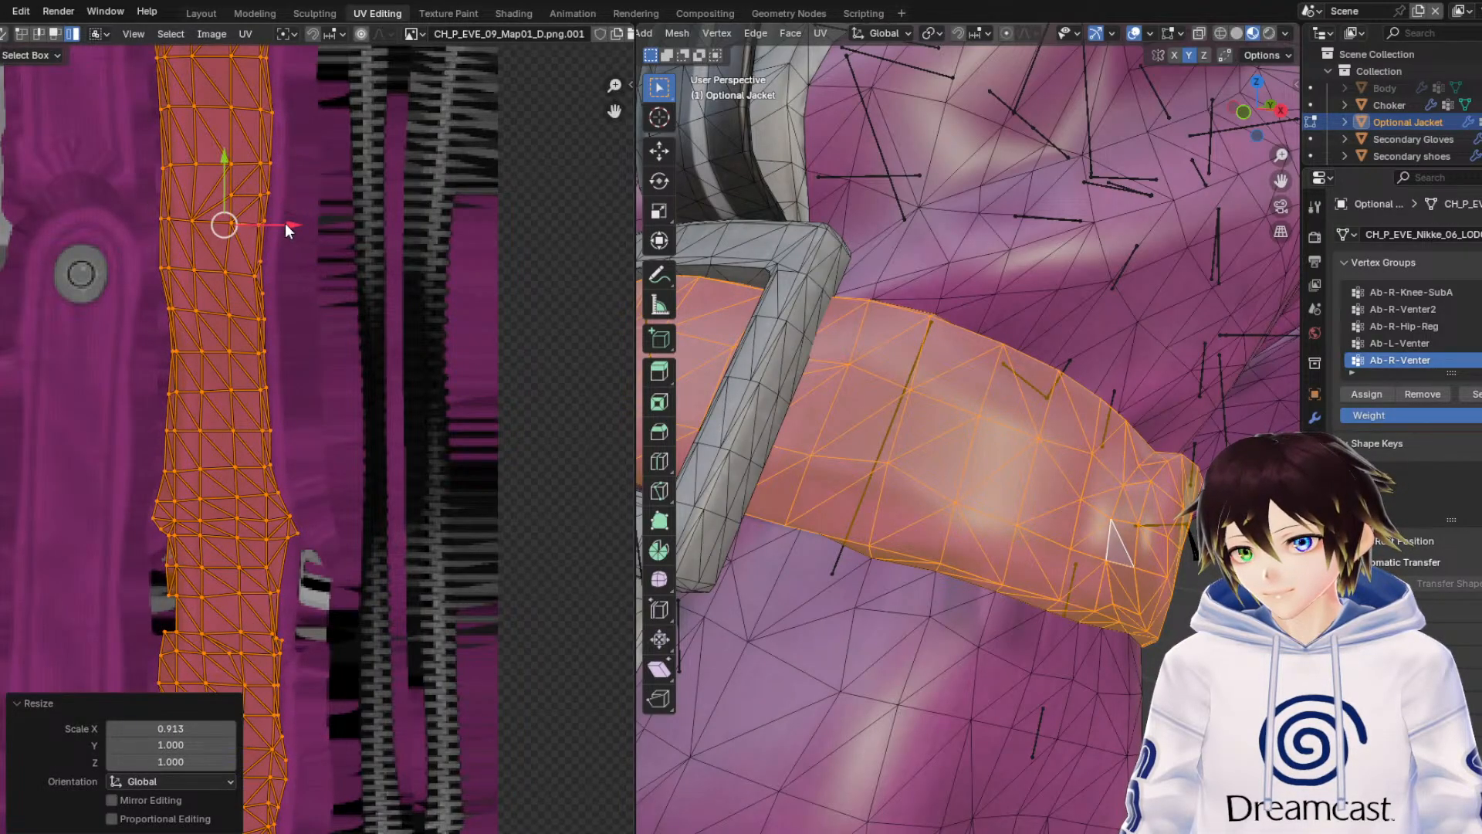
key("g")
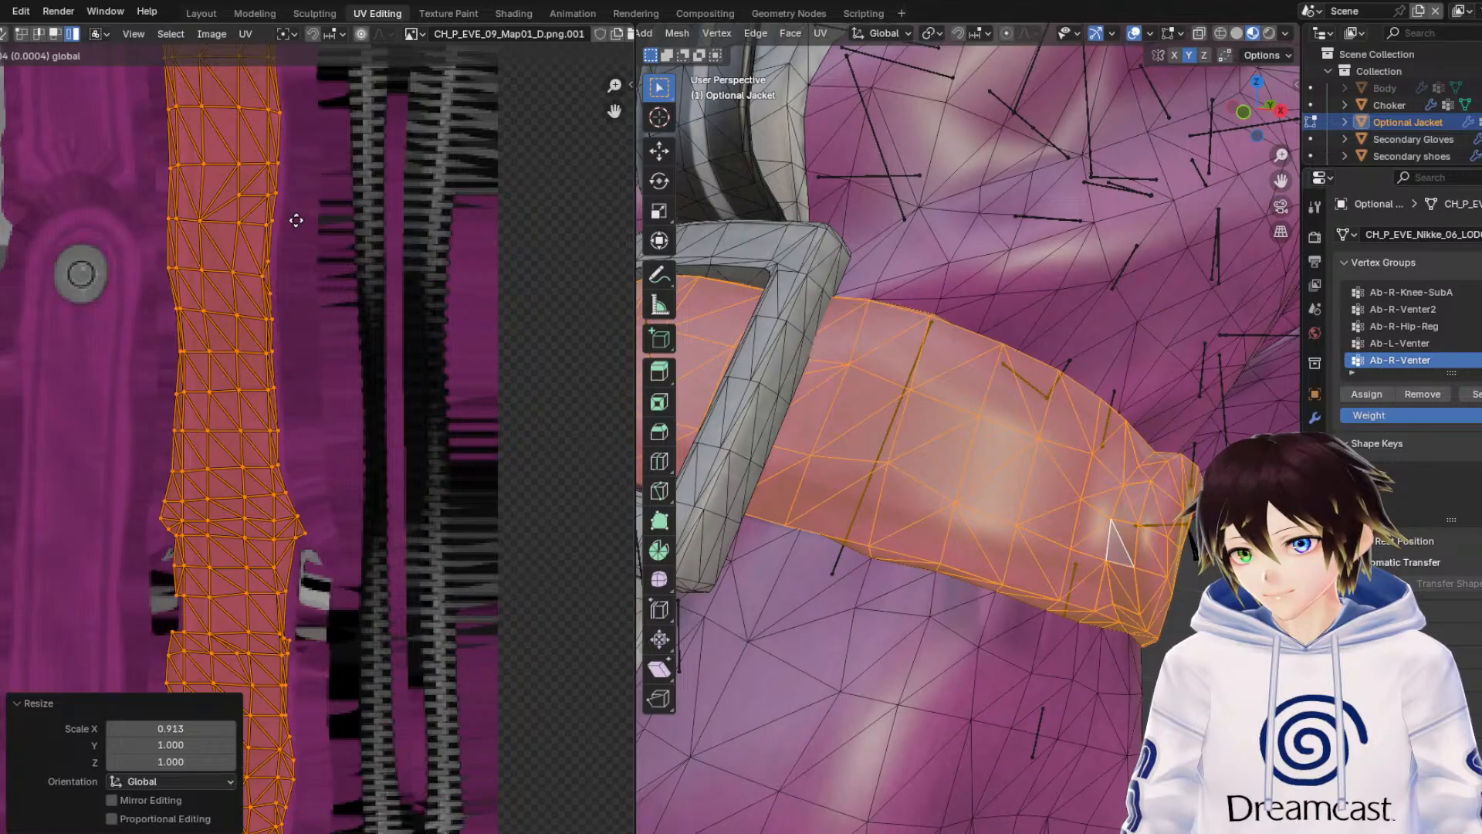
left_click(296, 220)
middle_click_drag(305, 223, 357, 88)
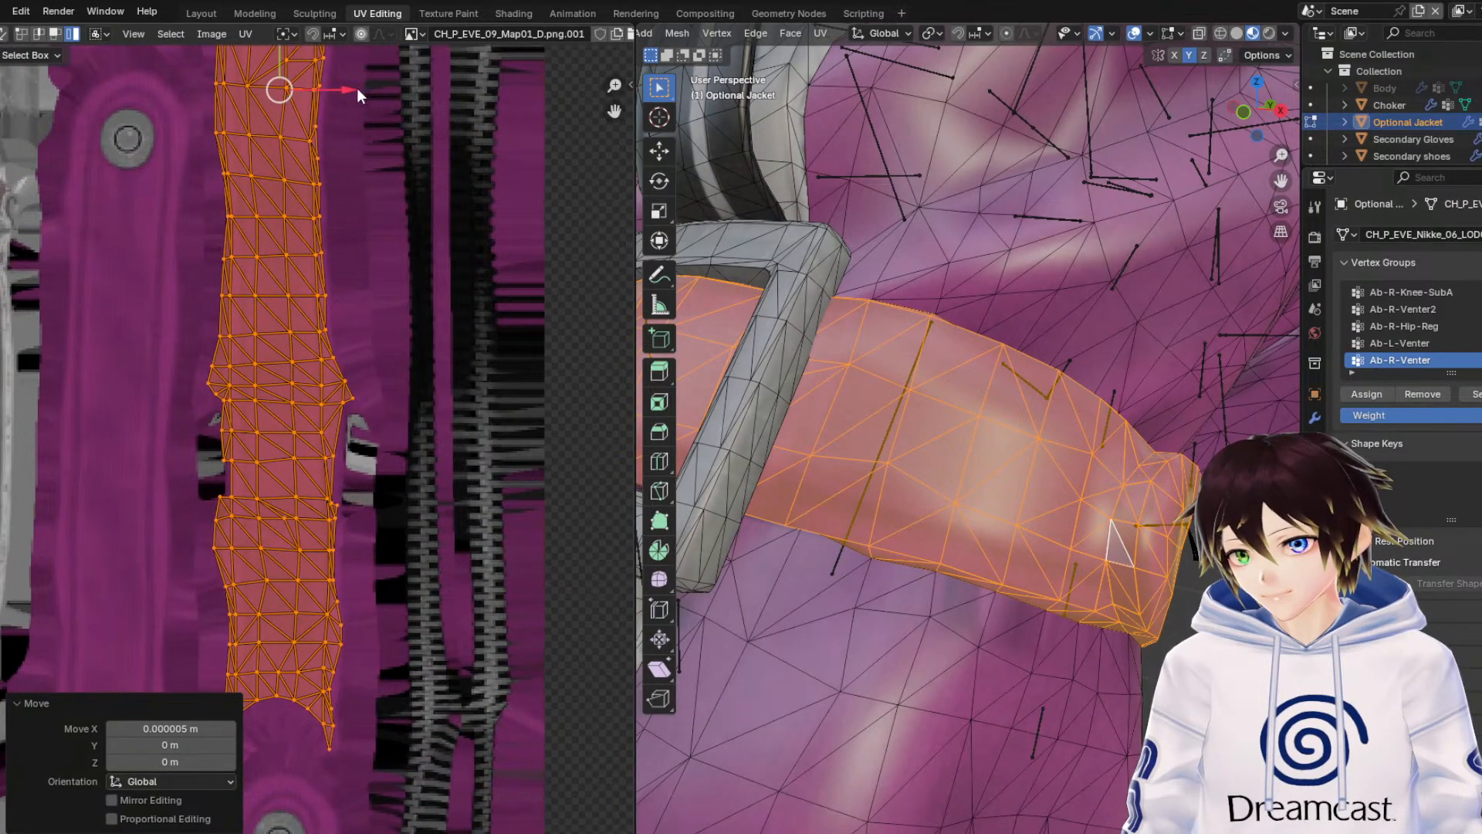
left_click_drag(326, 91, 335, 95)
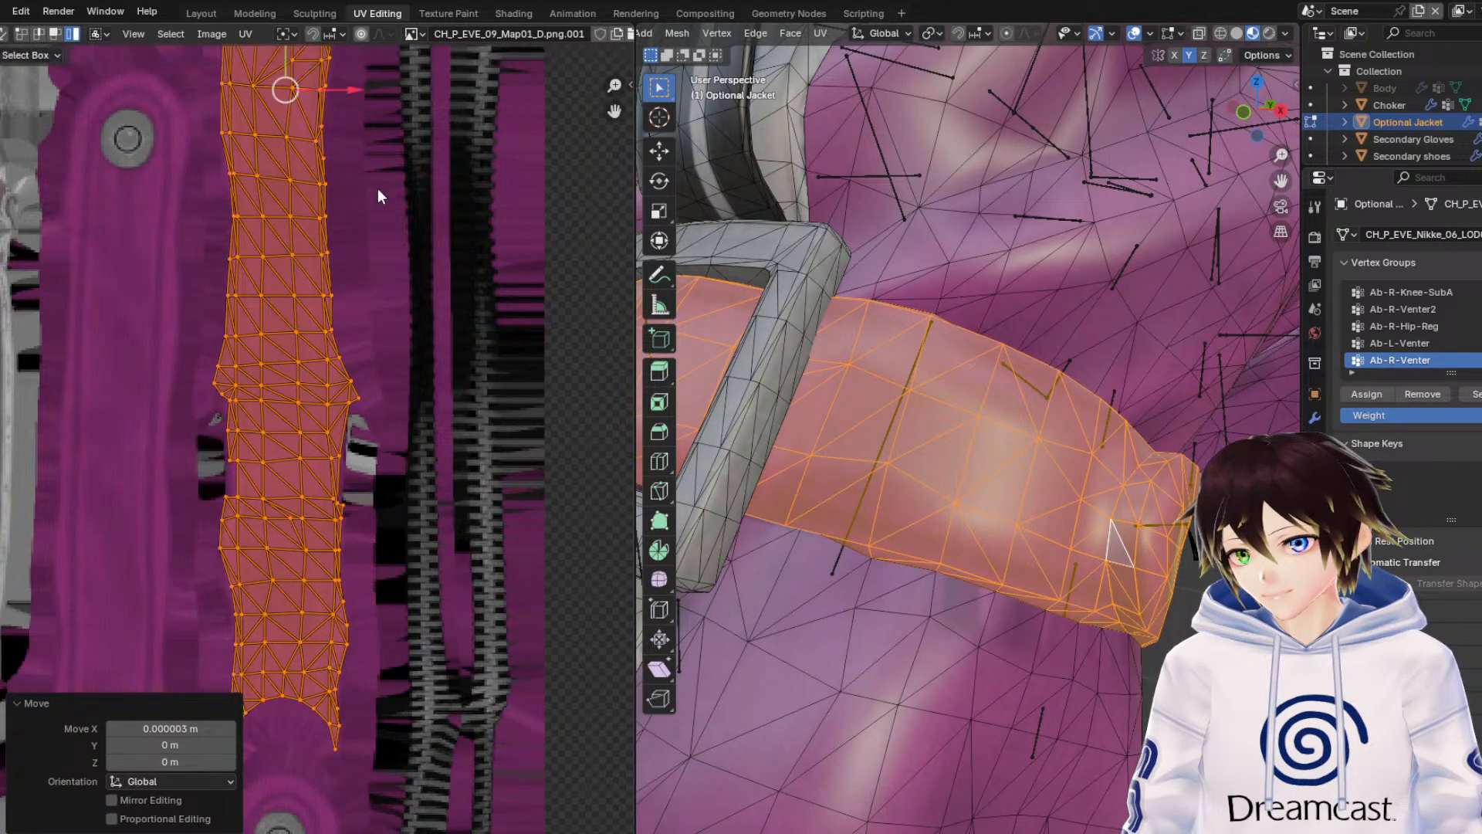
middle_click_drag(378, 187, 400, 582)
middle_click_drag(414, 328, 427, 705)
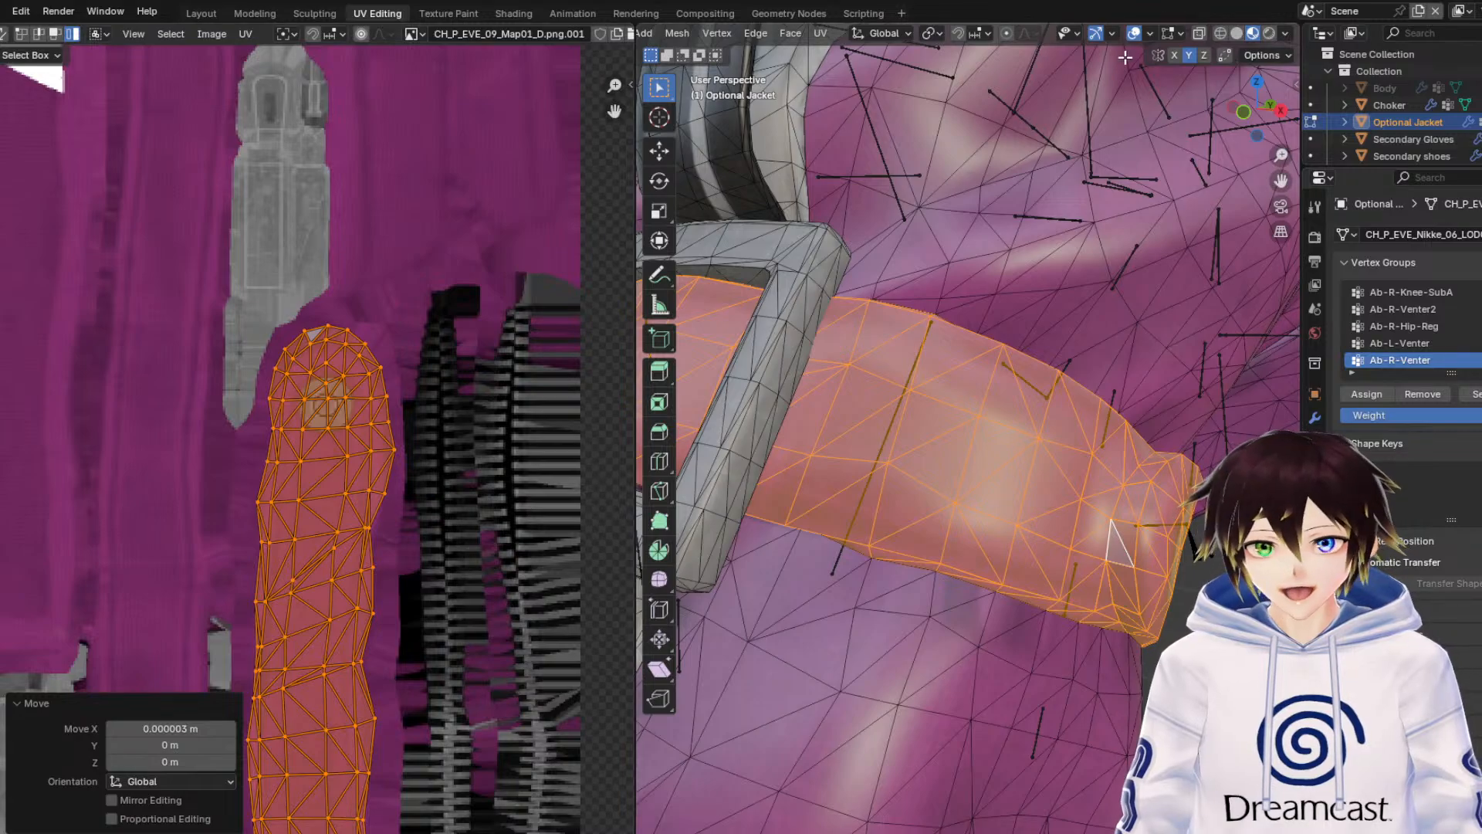
Hide the overlays and inspect the band texture around the sleeve buckles.
left_click(1133, 34)
middle_click_drag(1050, 344, 961, 411)
scroll(943, 310, "down", 3)
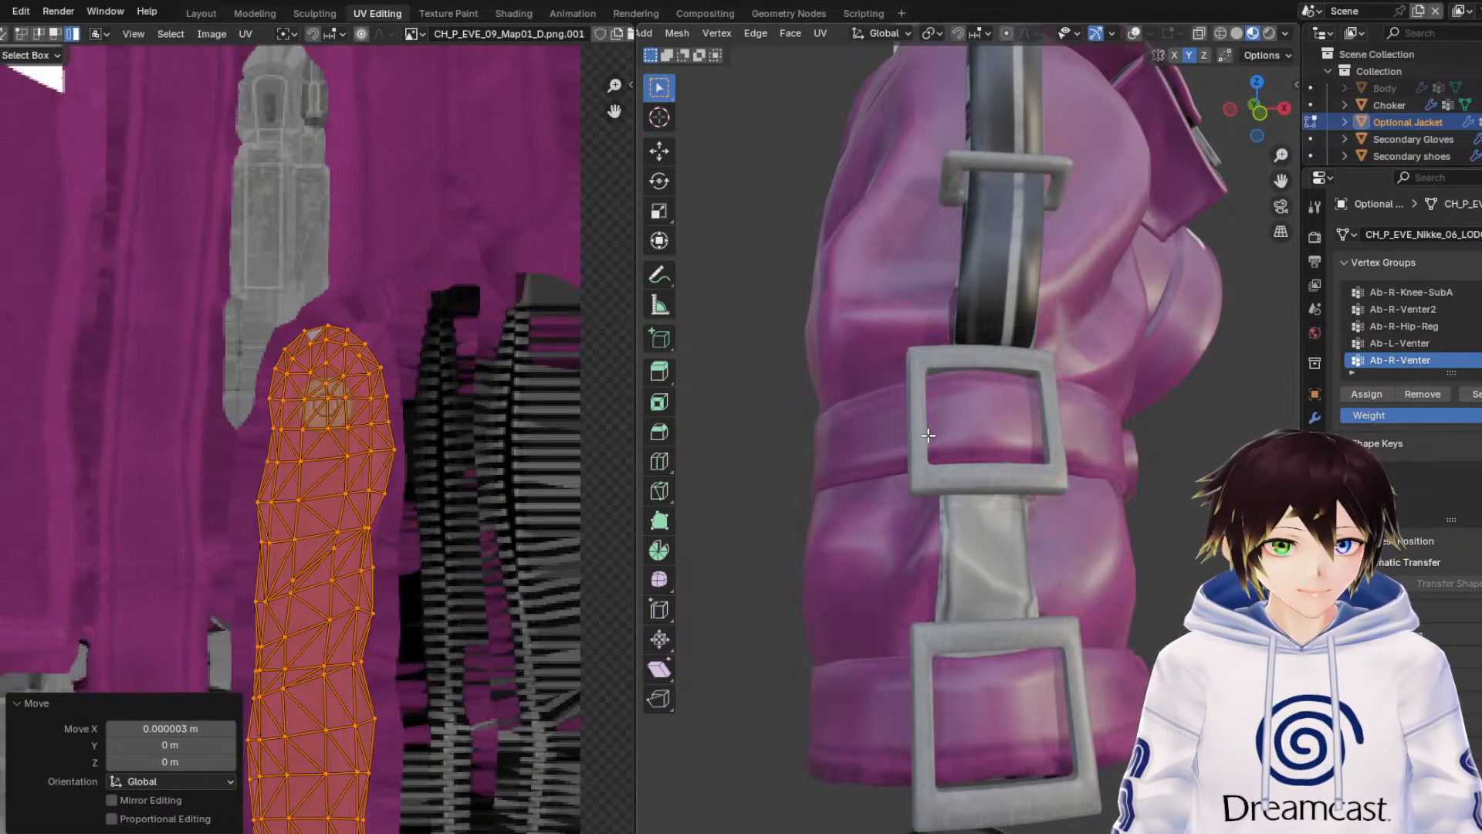
Turn the overlays back on, clear the selection and select the grey strap beneath the sleeve's dark strap by growing from one face.
left_click(1131, 33)
middle_click_drag(1039, 135, 1156, 175)
key("alt+a")
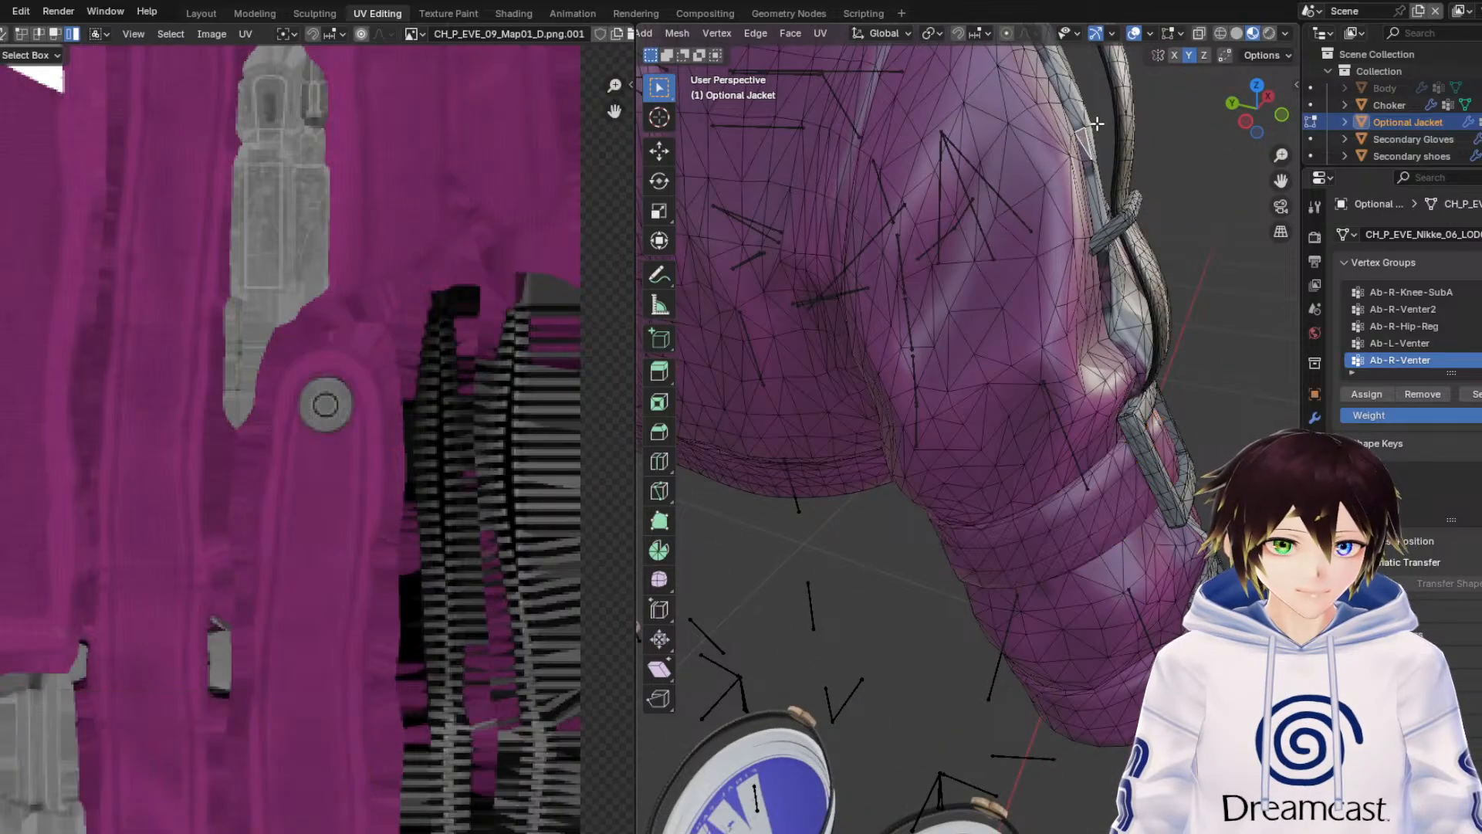
middle_click_drag(1095, 139, 1046, 173)
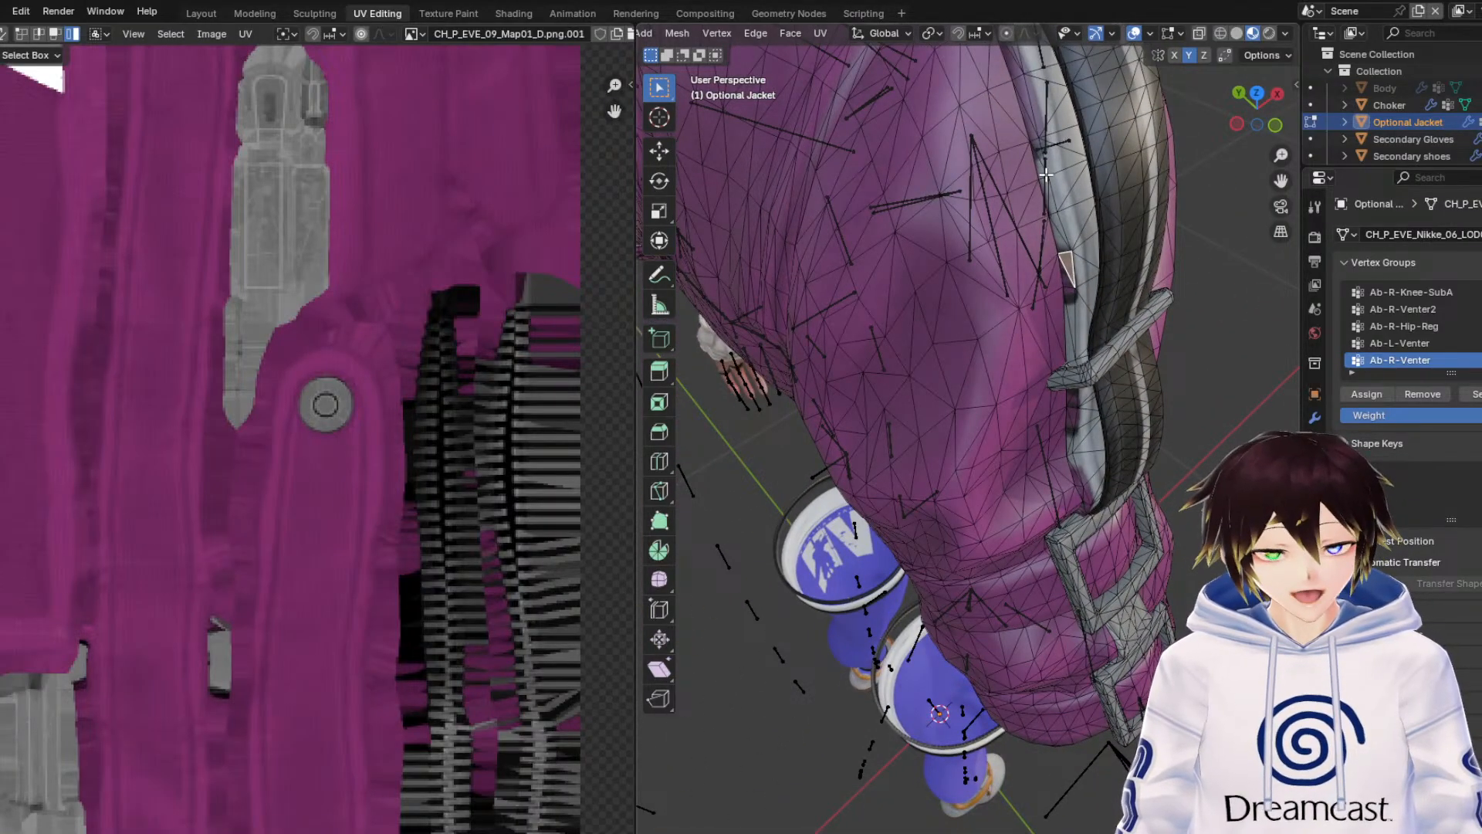
key("ctrl+KP_Add")
key("ctrl+KP_Add")
key("ctrl+KP_Add")
key("ctrl+KP_Add")
key("ctrl+KP_Add")
key("ctrl+KP_Add")
key("ctrl+KP_Add")
key("ctrl+KP_Add")
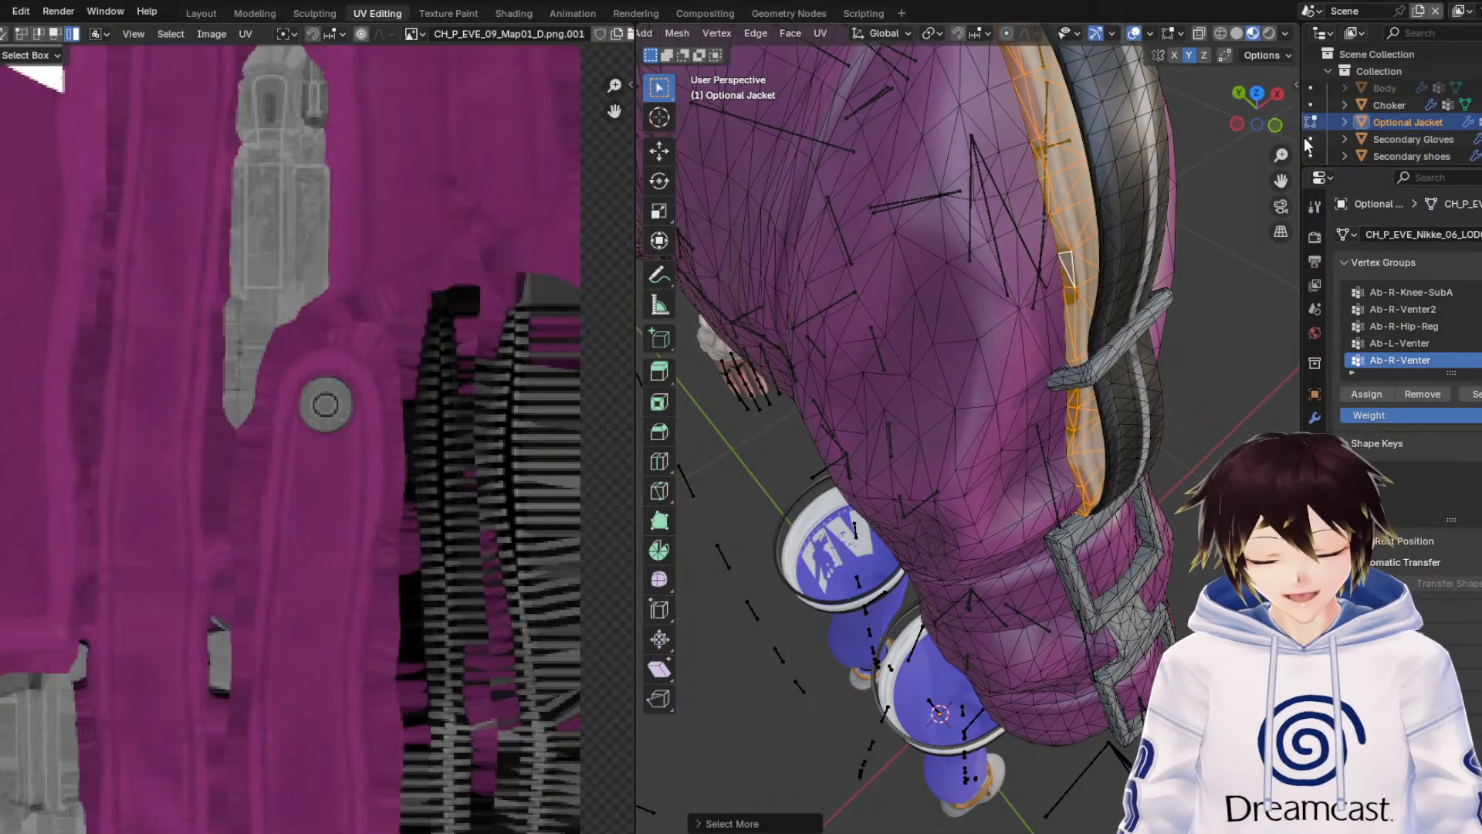
left_click_drag(1281, 180, 1246, 368)
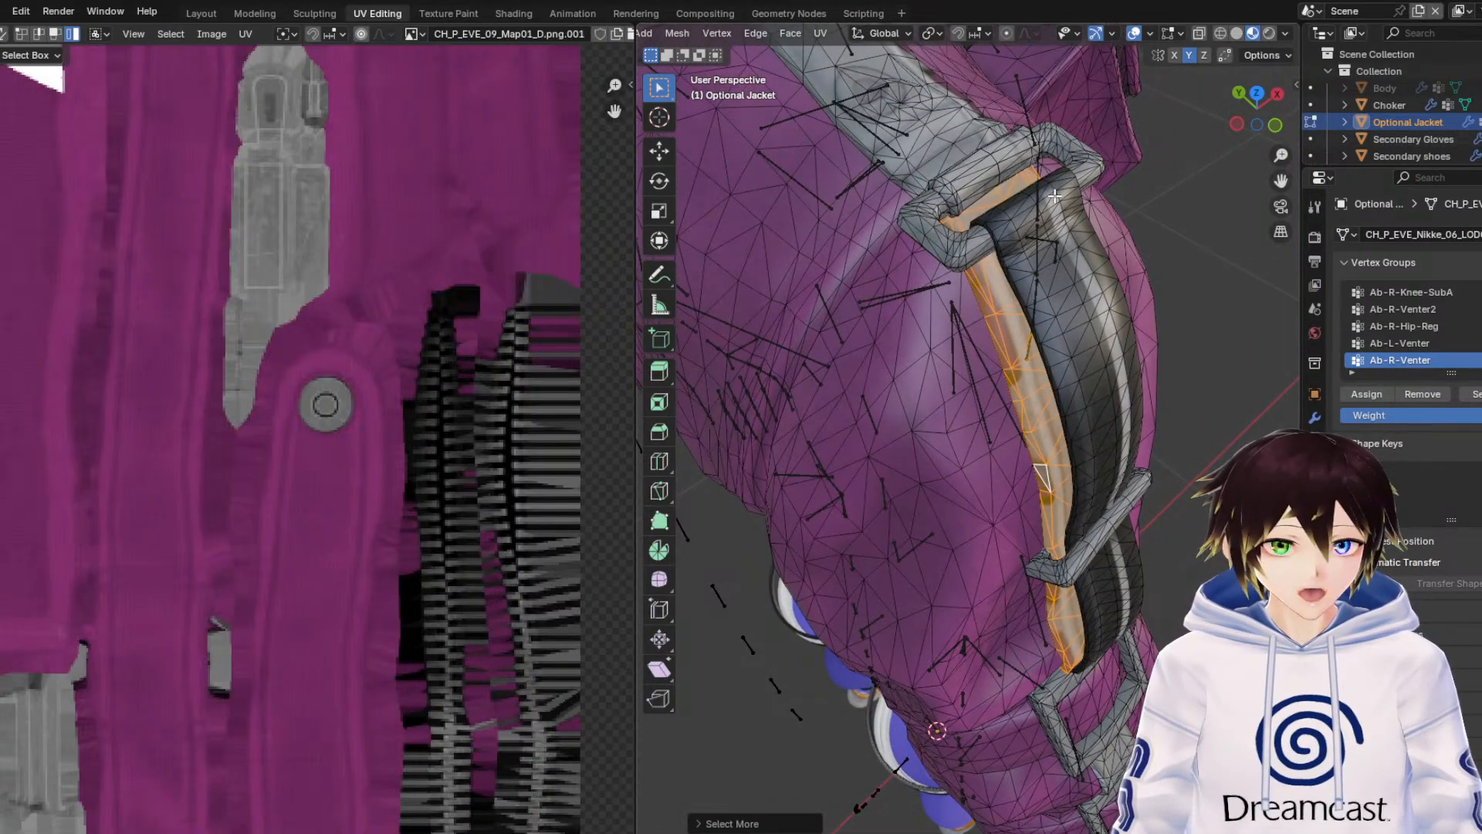
Add the grey shoulder strap above the upper buckle to the selection by growing from one of its faces.
middle_click_drag(1054, 195, 1027, 231)
middle_click_drag(985, 148, 776, 266)
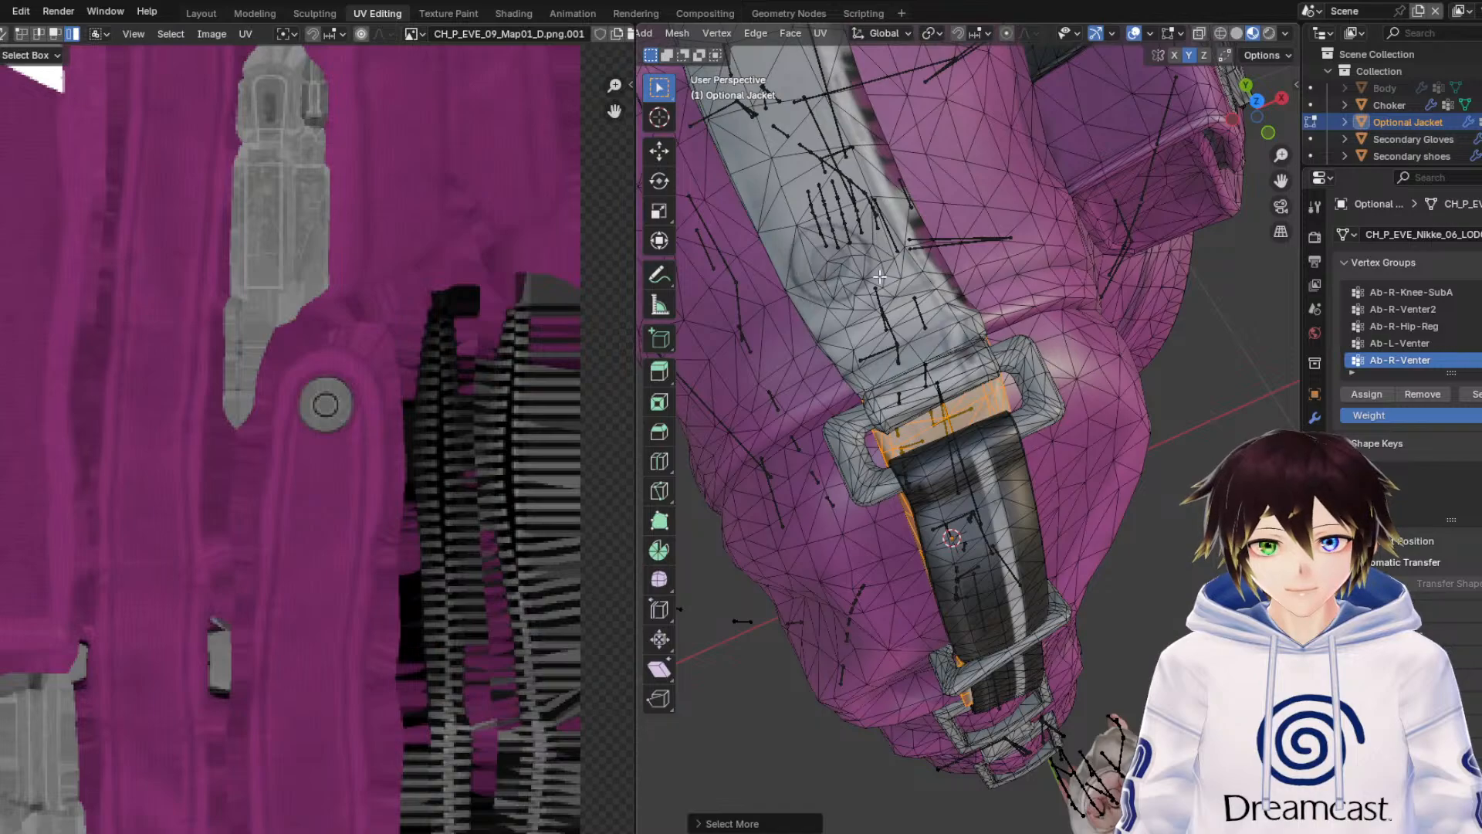
mouse_move(880, 276)
middle_mouse_down()
mouse_move(826, 324)
mouse_move(880, 277)
middle_mouse_up()
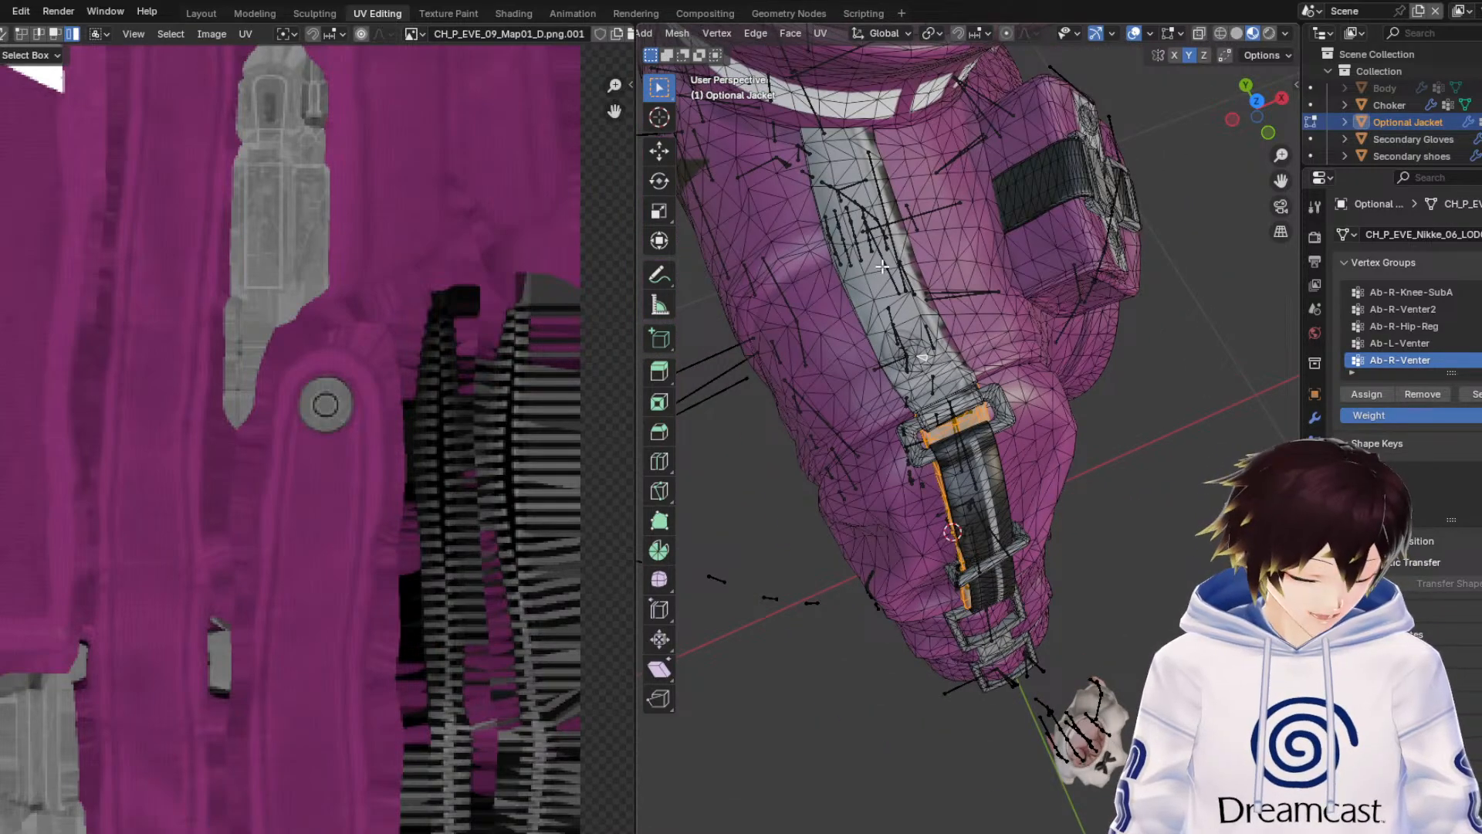
key("ctrl+KP_Add")
key("ctrl+KP_Add")
key("ctrl+KP_Add")
key("ctrl+KP_Add")
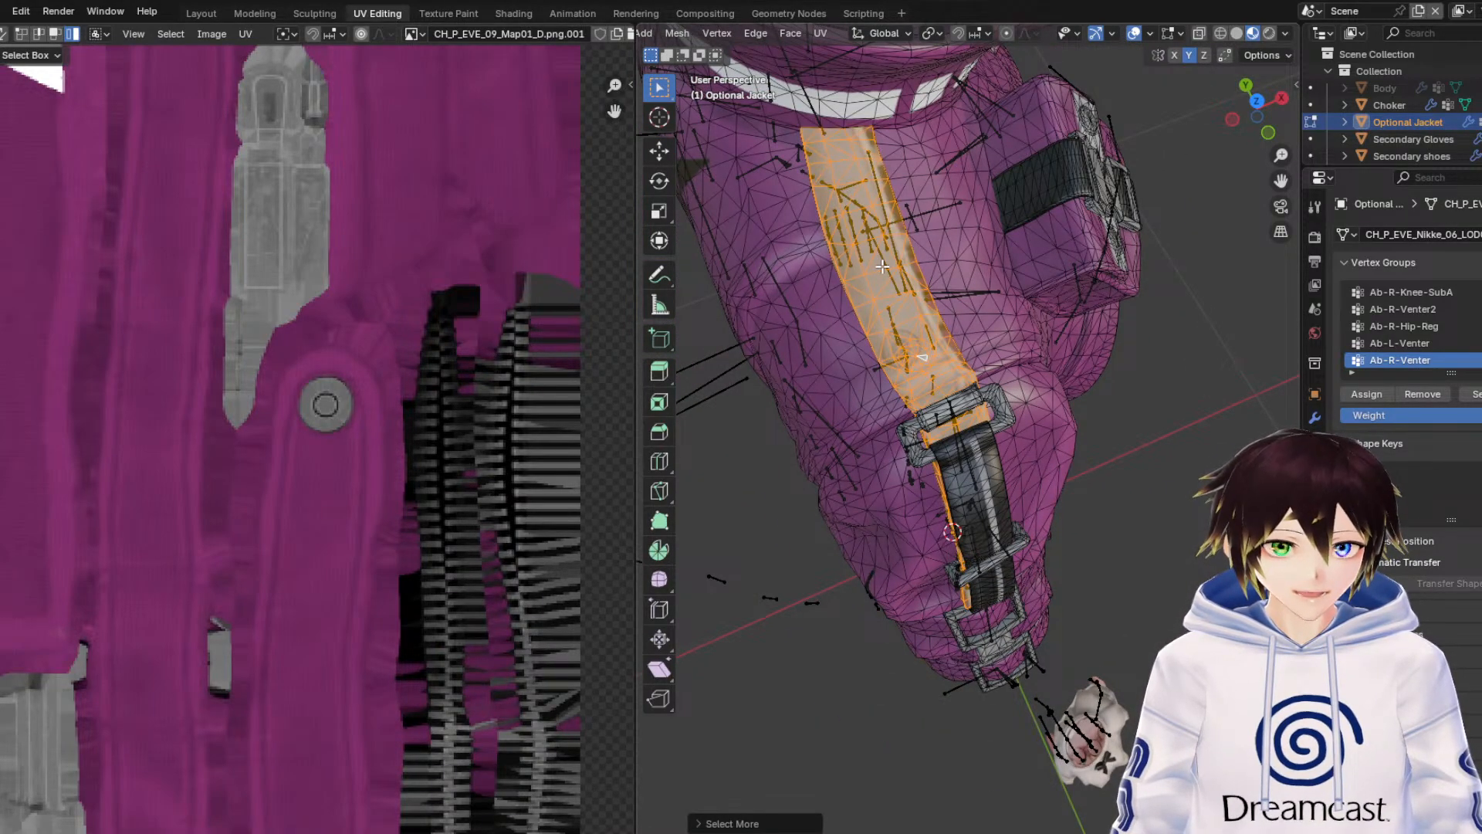
Box-select the under-strap's UV island, scale it to 0.922 in X and move it 0.000009 m in X onto the grey strap texture.
scroll(386, 456, "down", 8)
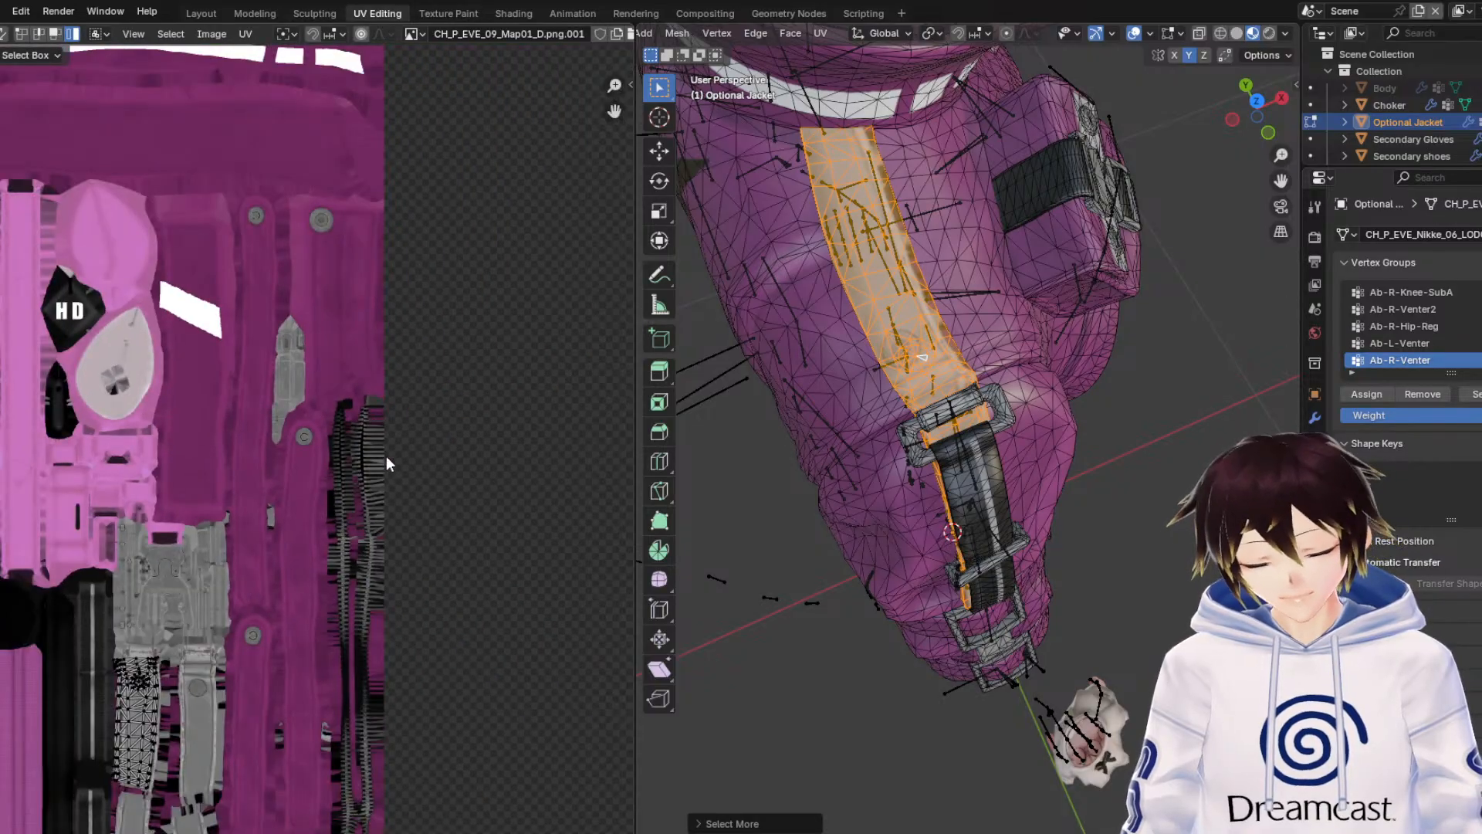
scroll(332, 502, "up", 8)
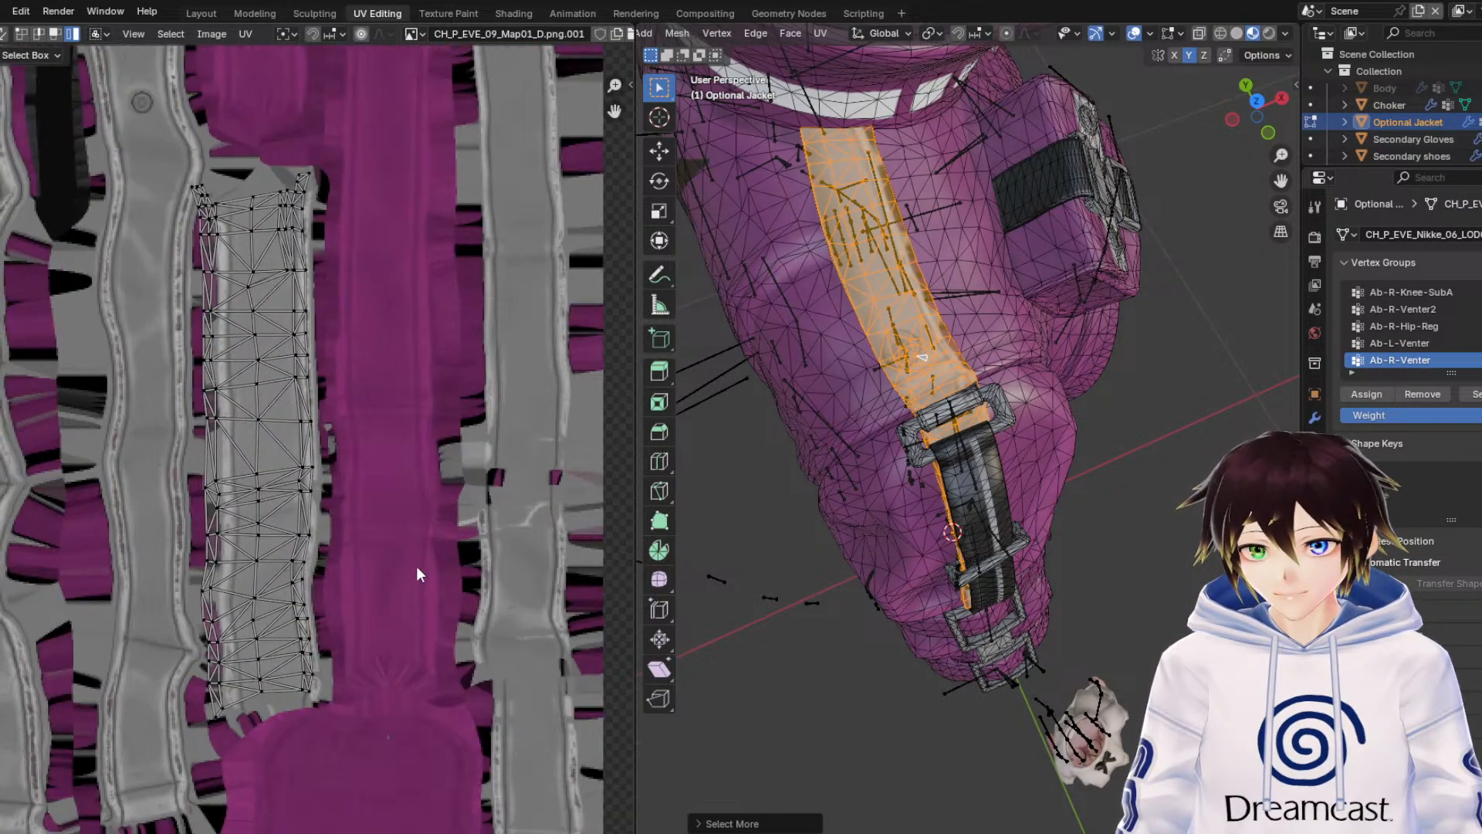
left_click_drag(441, 715, 187, 124)
key("s")
key("x")
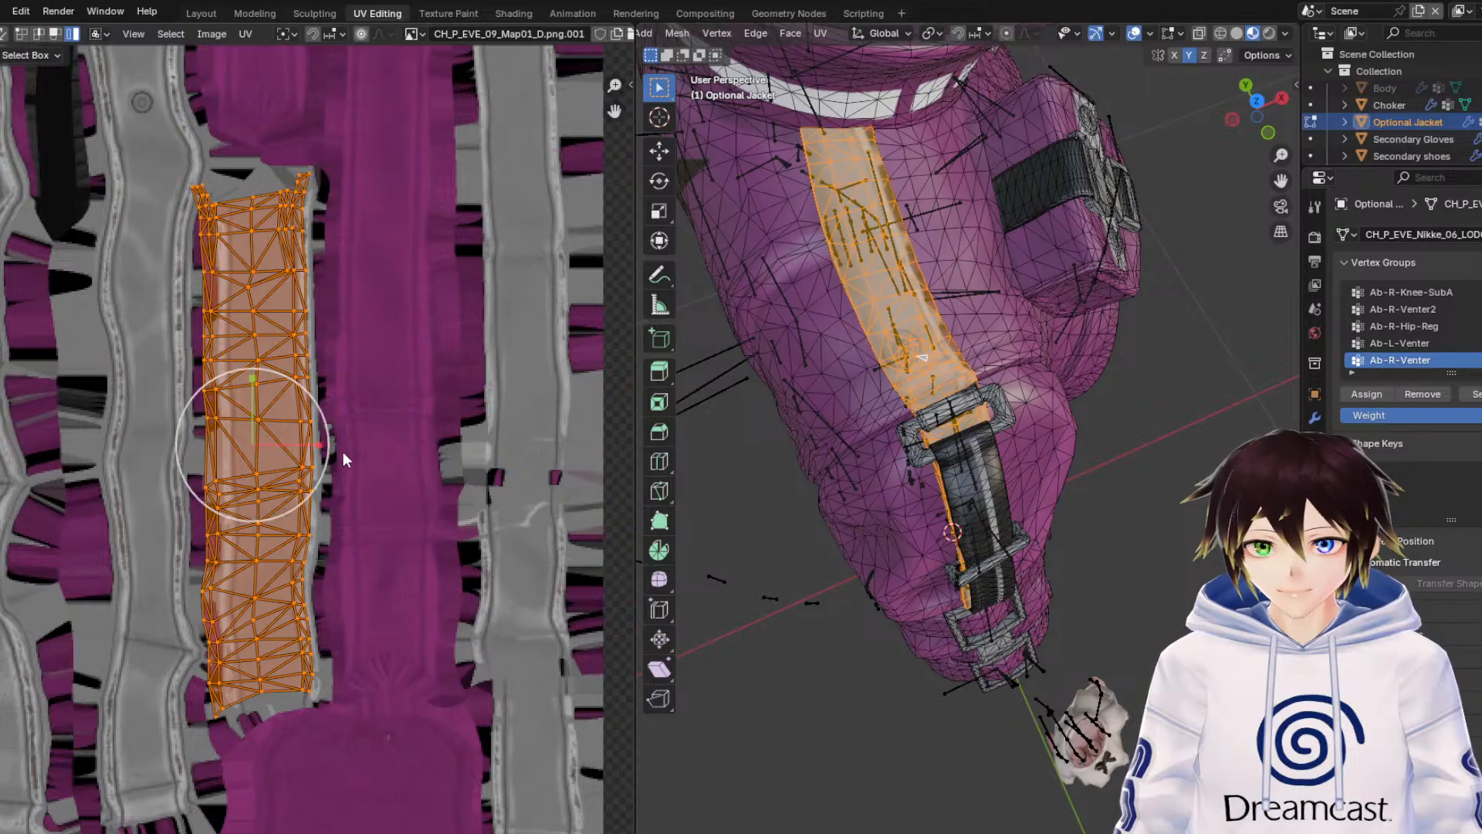
left_click(326, 452)
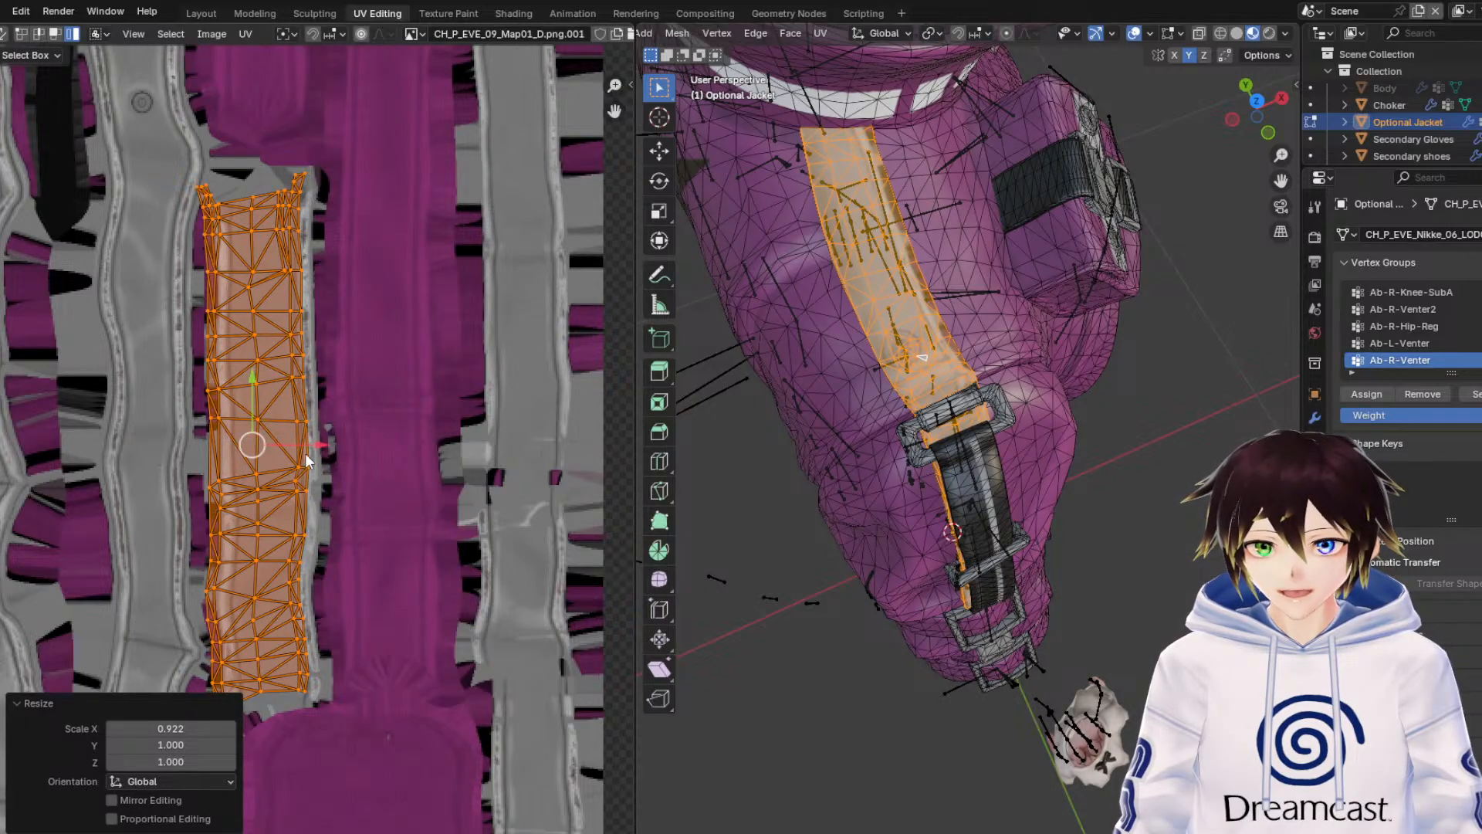
key("g")
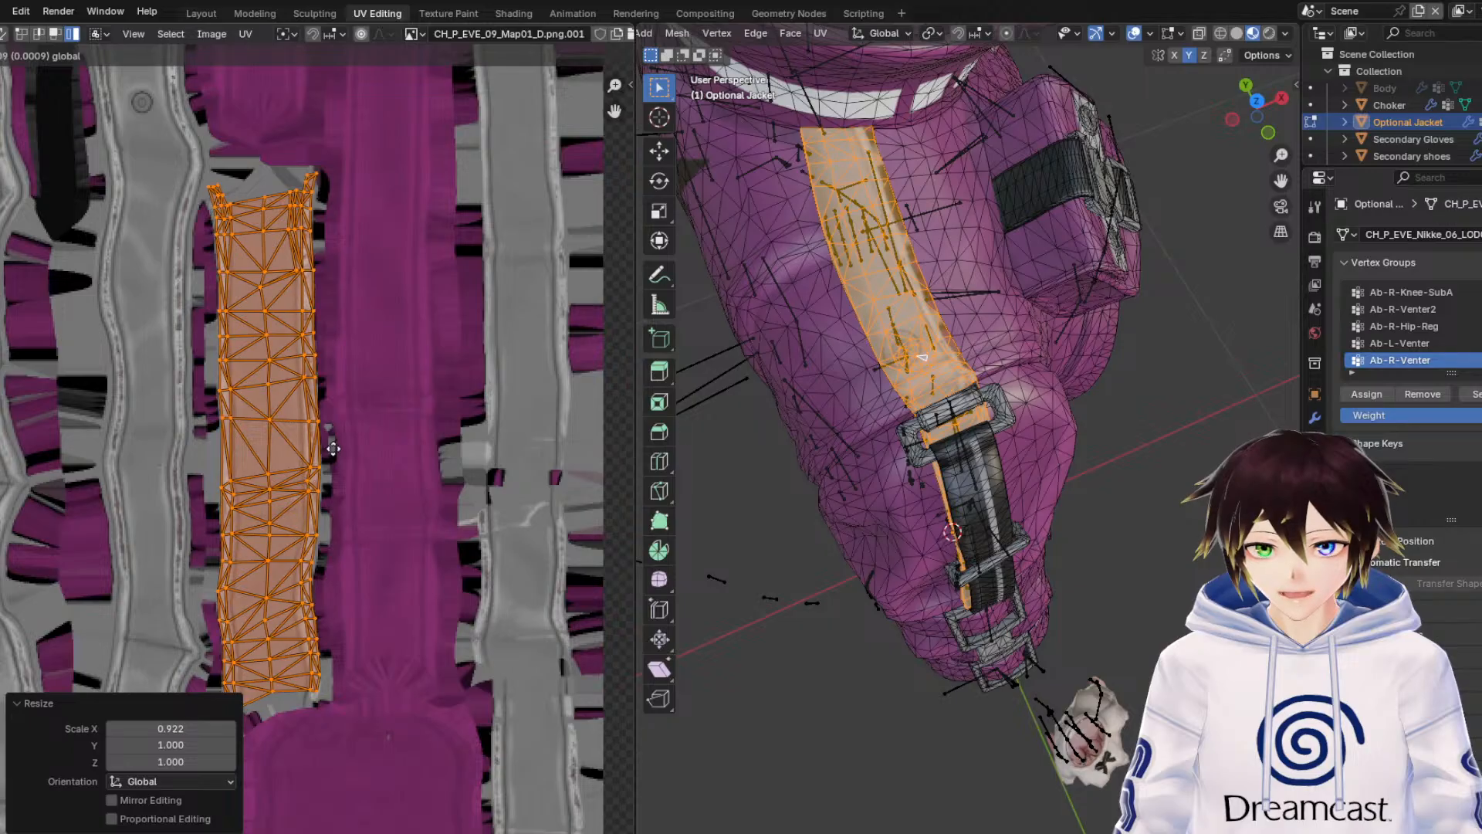
left_click(332, 446)
Hide the overlays and inspect the edge of the grey strap along the shoulder and sleeve.
left_click(1135, 36)
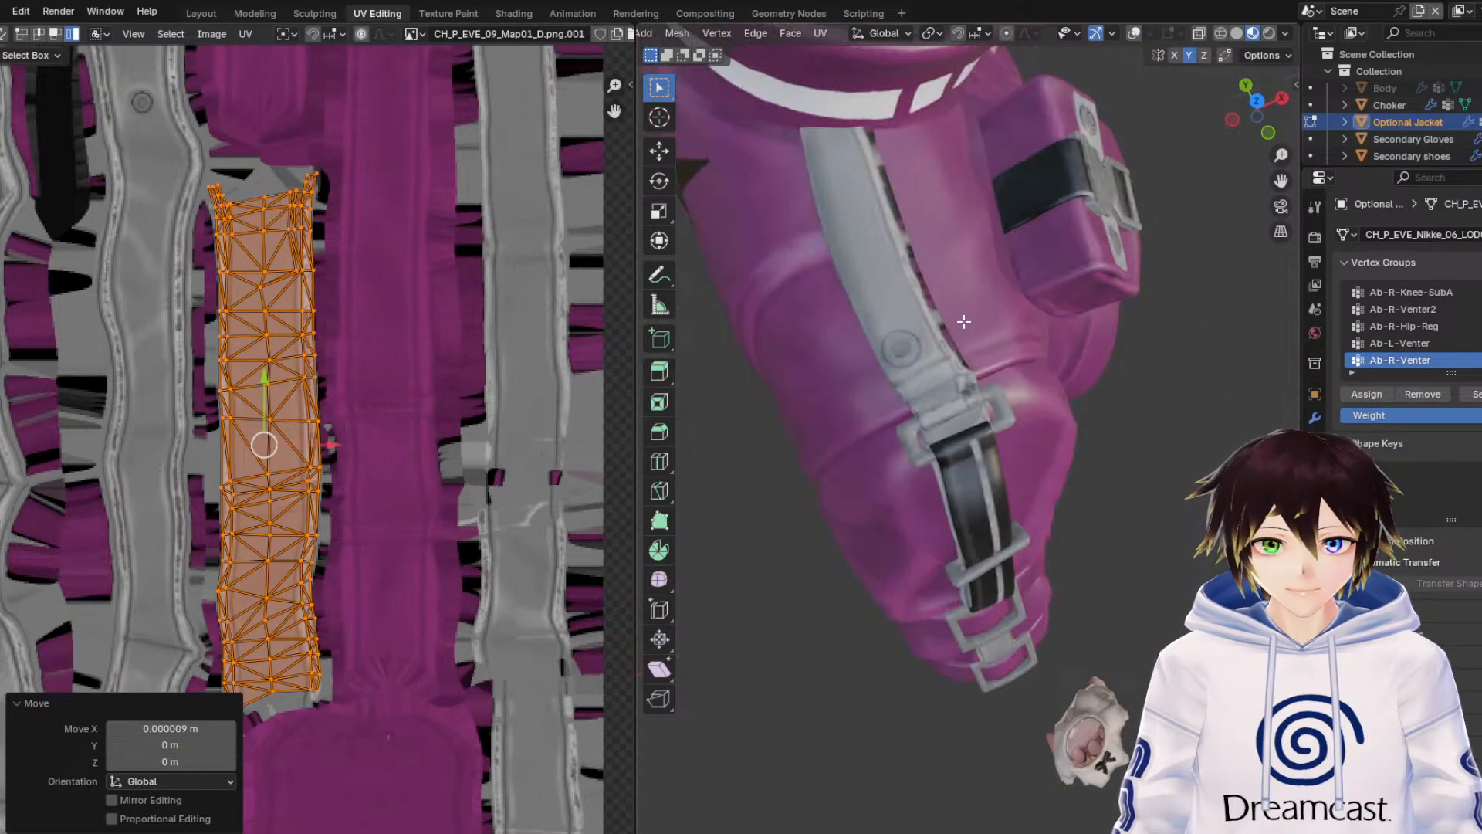
middle_click_drag(959, 316, 990, 184)
middle_click_drag(101, 211, 214, 505)
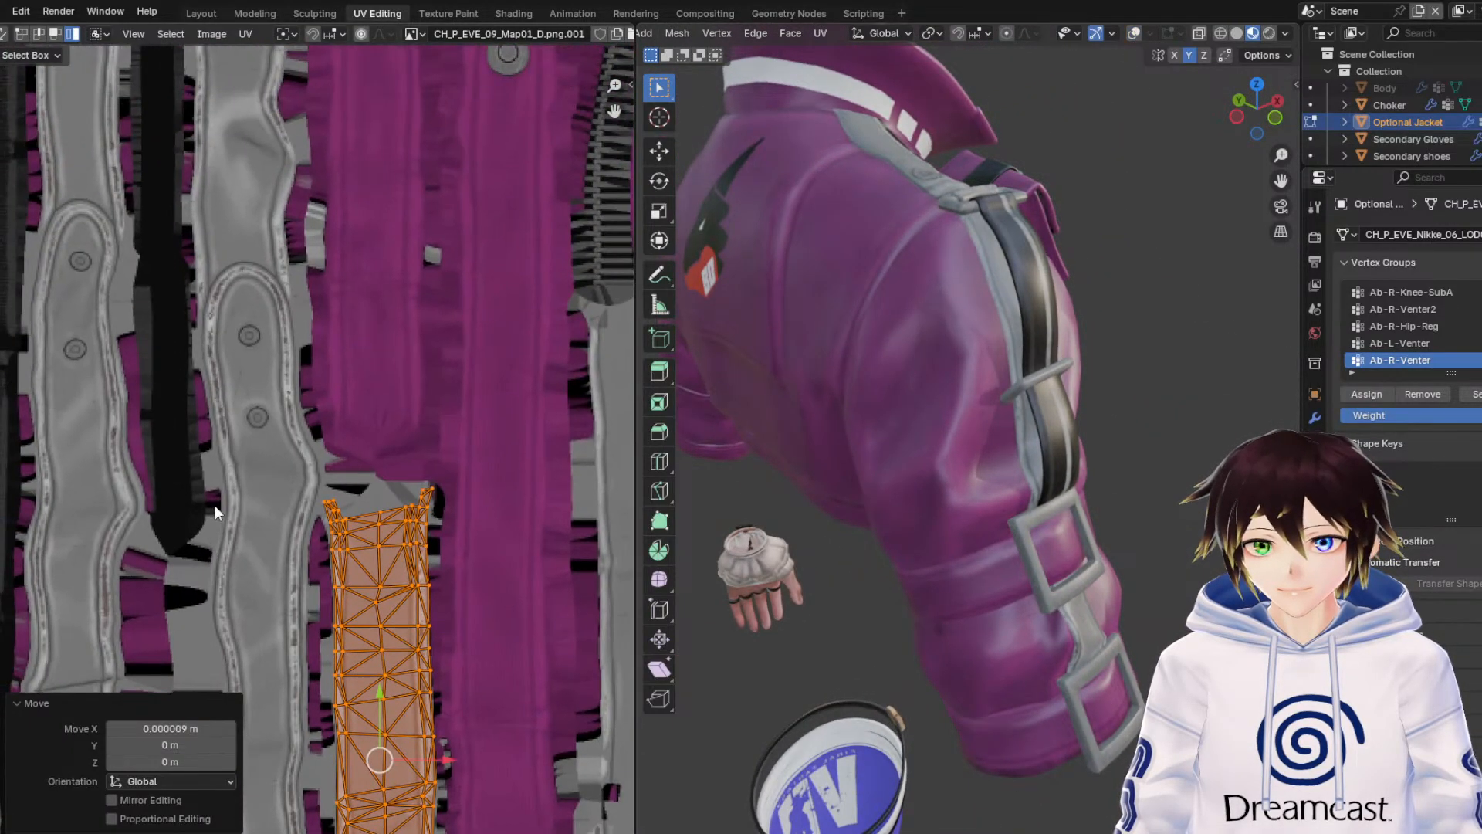
Turn the overlays back on, select the shoulder strap's UV island and move it 0.000008 m in X over its grey texture.
left_click(1133, 33)
scroll(421, 132, "down", 2)
middle_click_drag(421, 132, 376, 248)
scroll(325, 164, "down", 2)
middle_click_drag(324, 164, 355, 479)
scroll(262, 432, "up", 1)
double_click(264, 420)
scroll(286, 348, "up", 6)
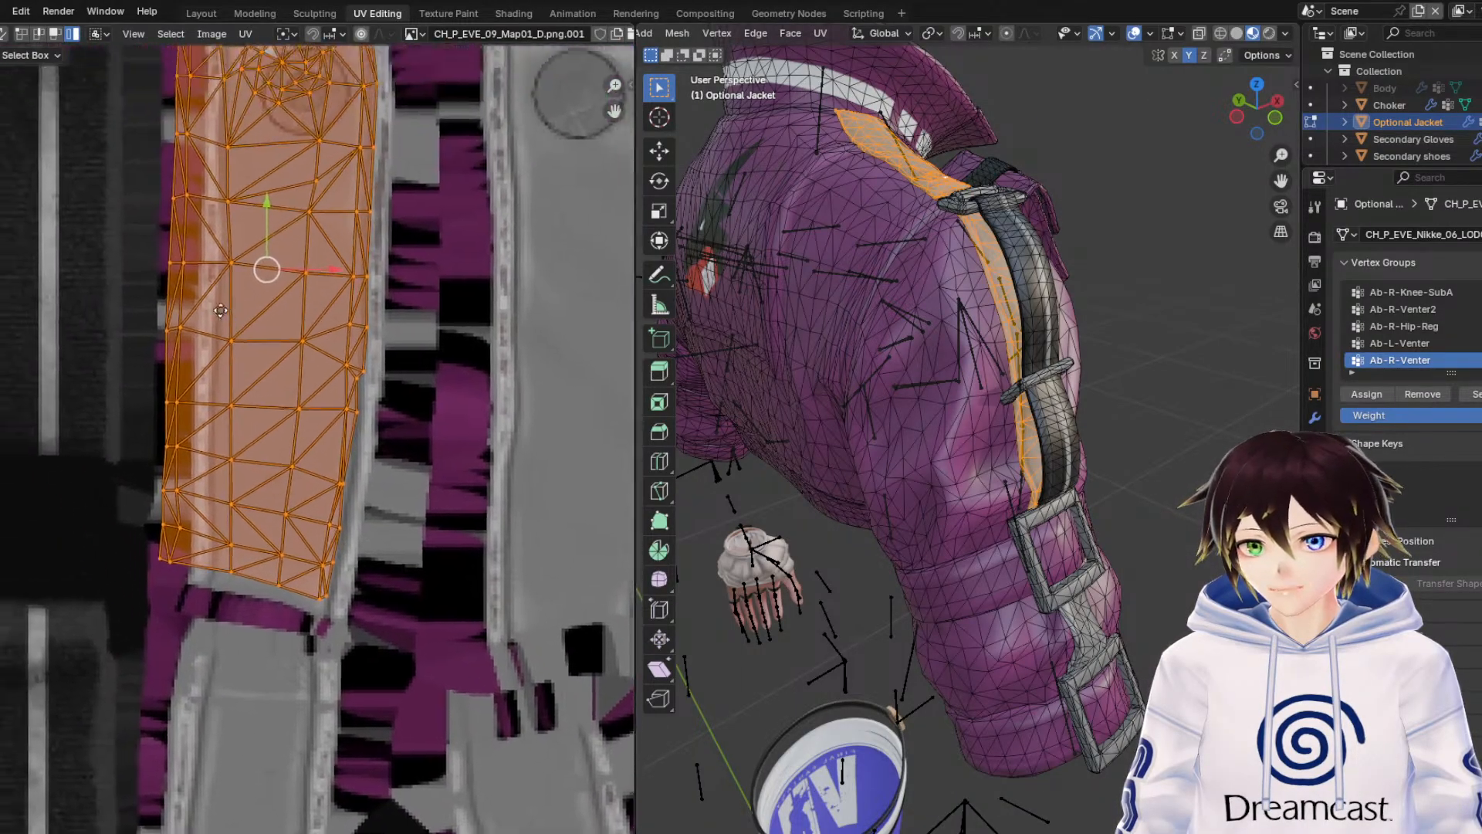
key("g")
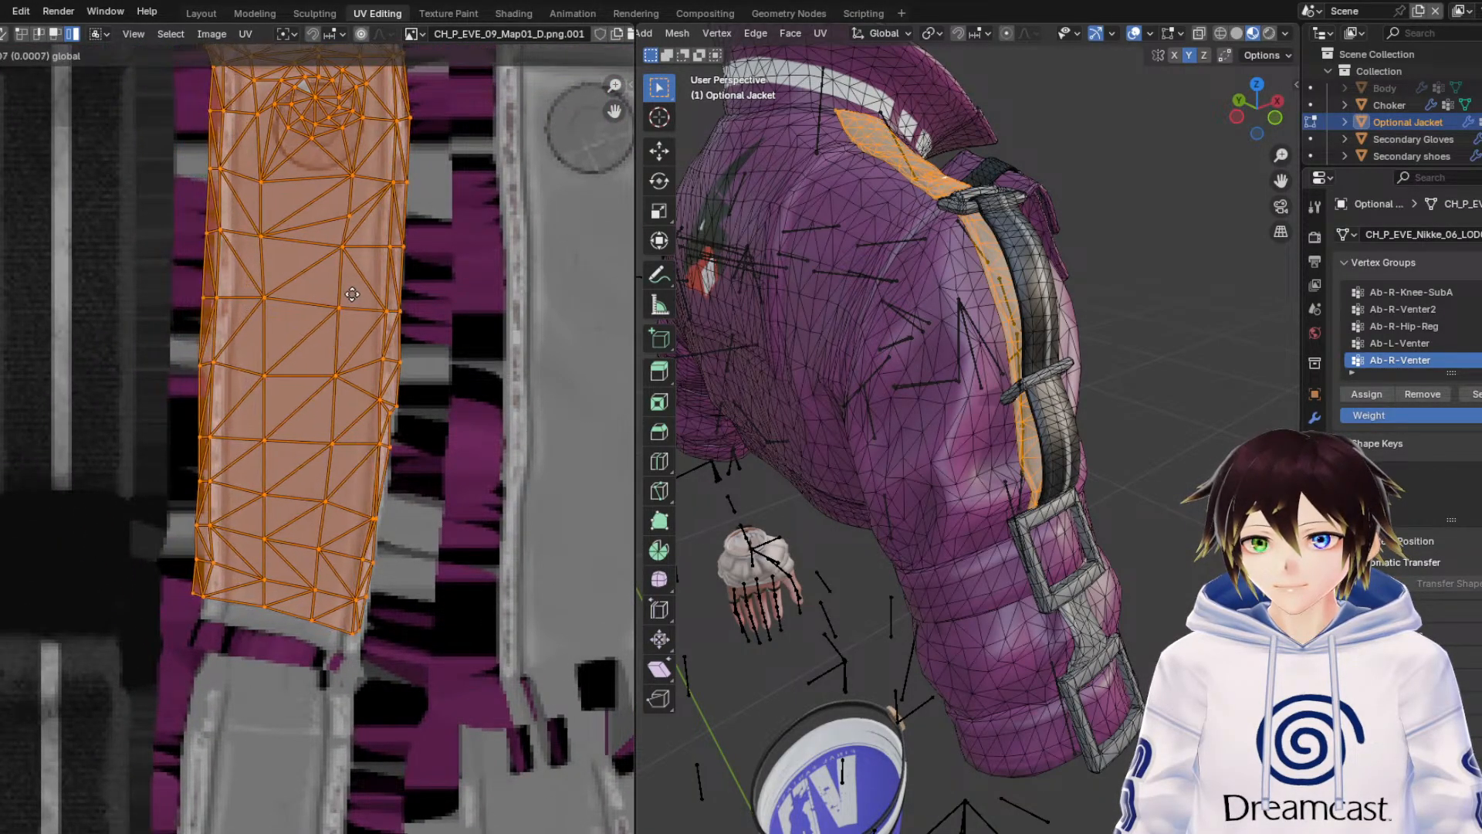
left_click(354, 292)
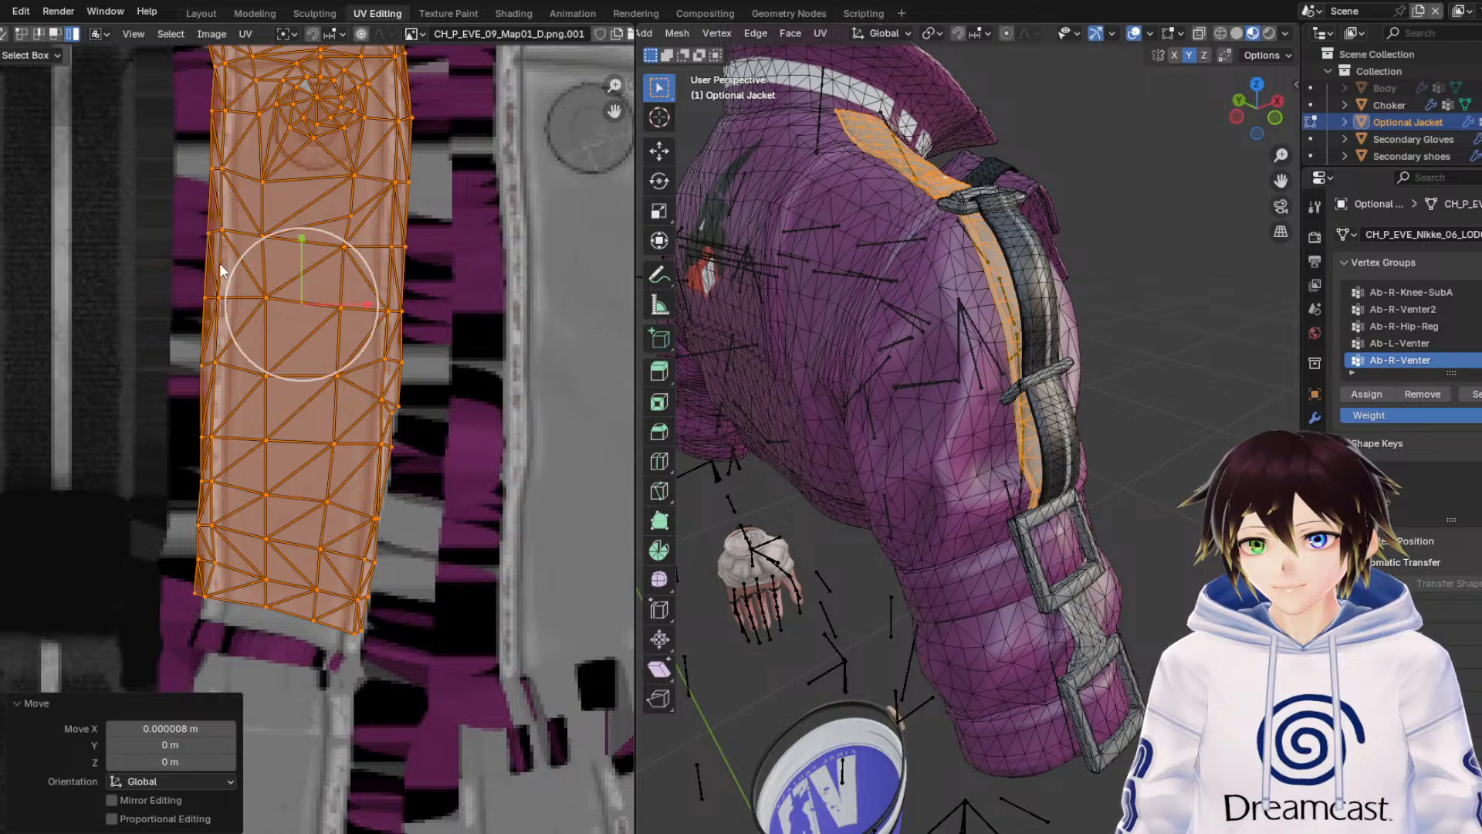
Scale the shoulder strap's island to 0.917 in X and lower it in two small Y moves to fit the grey texture's outline.
key("s")
left_click(352, 300)
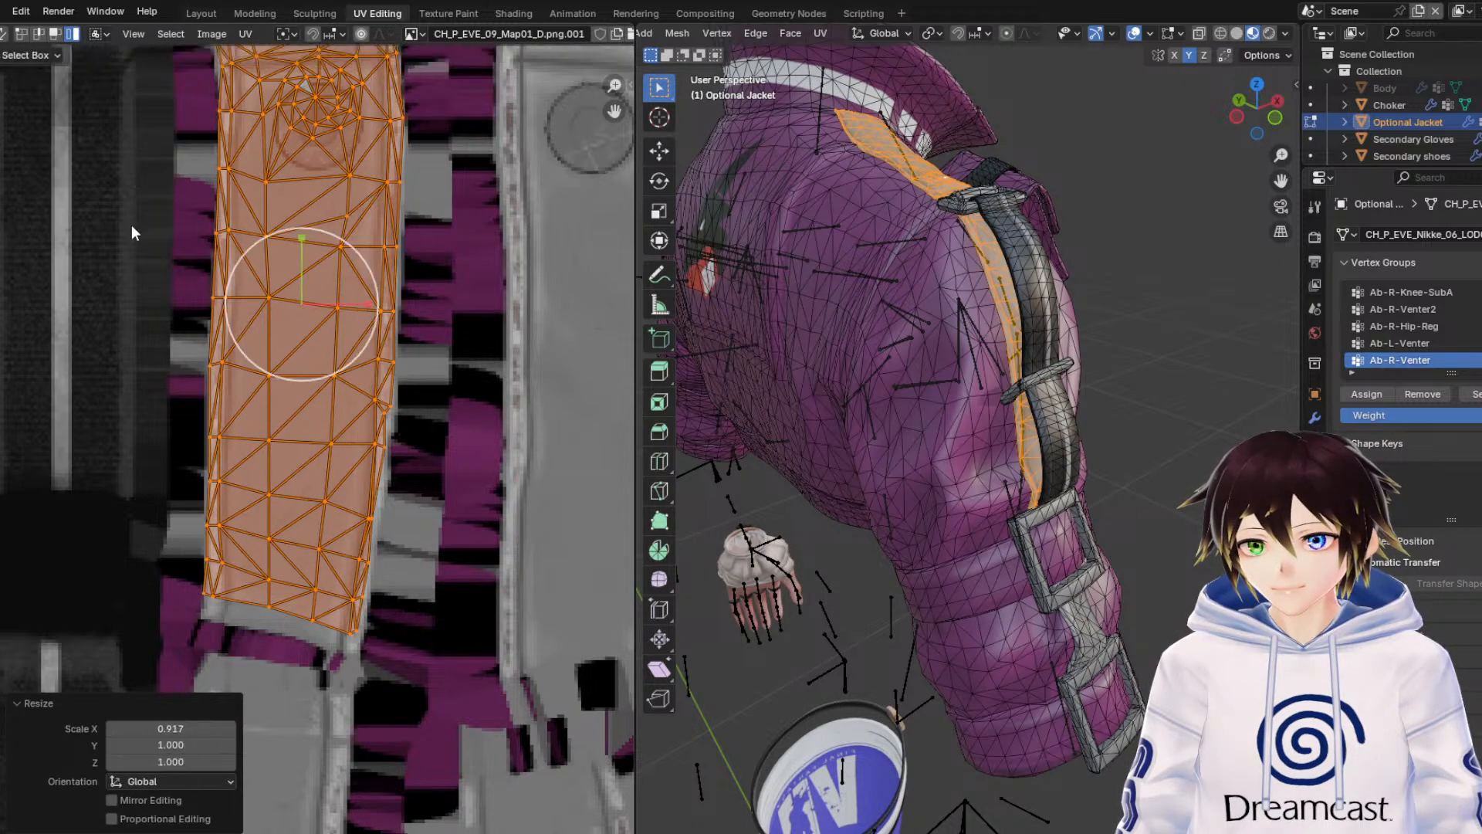
left_click_drag(302, 261, 311, 281)
middle_click_drag(309, 259, 306, 354)
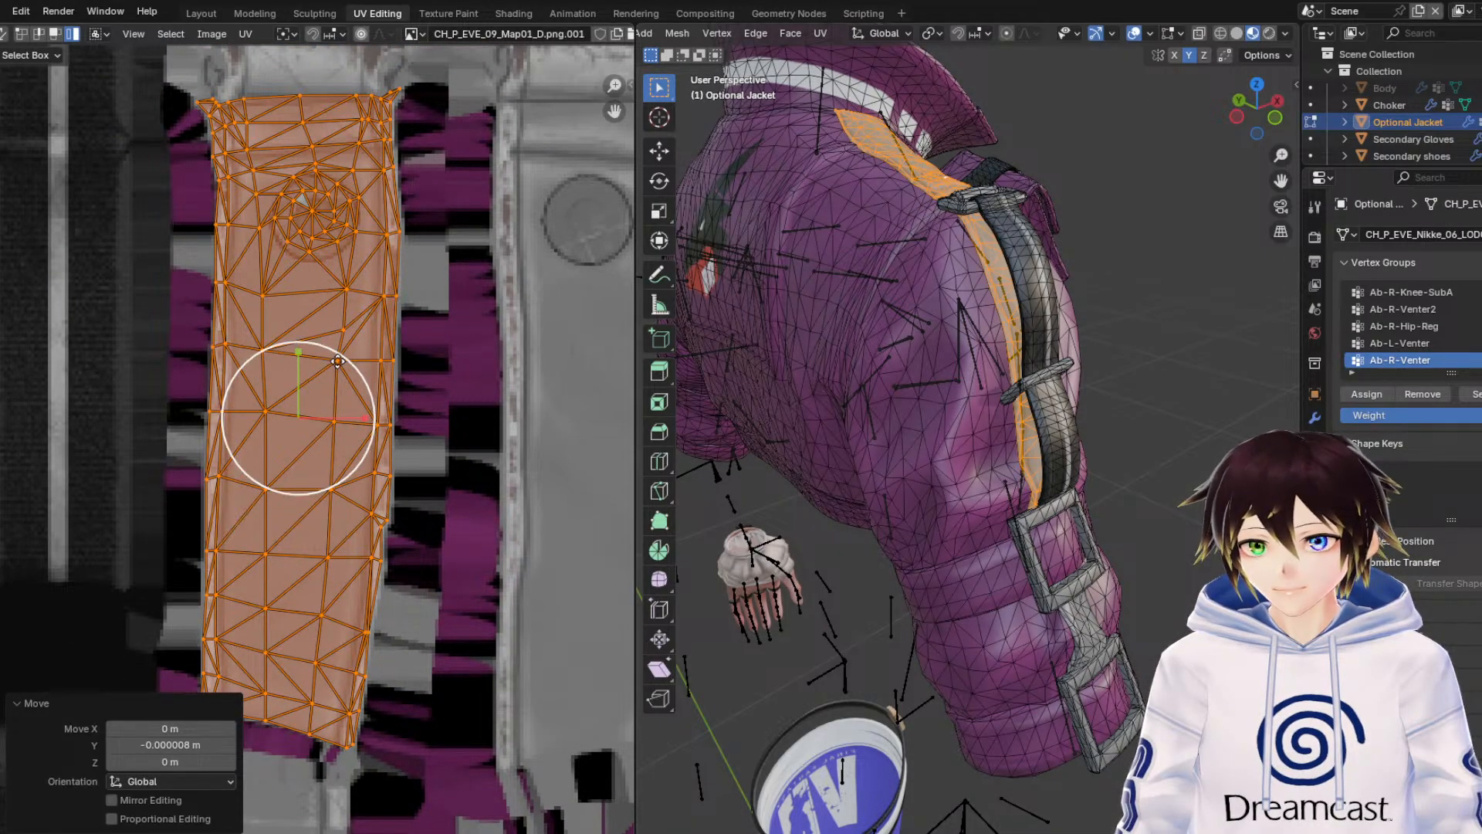
left_click_drag(340, 356, 298, 374)
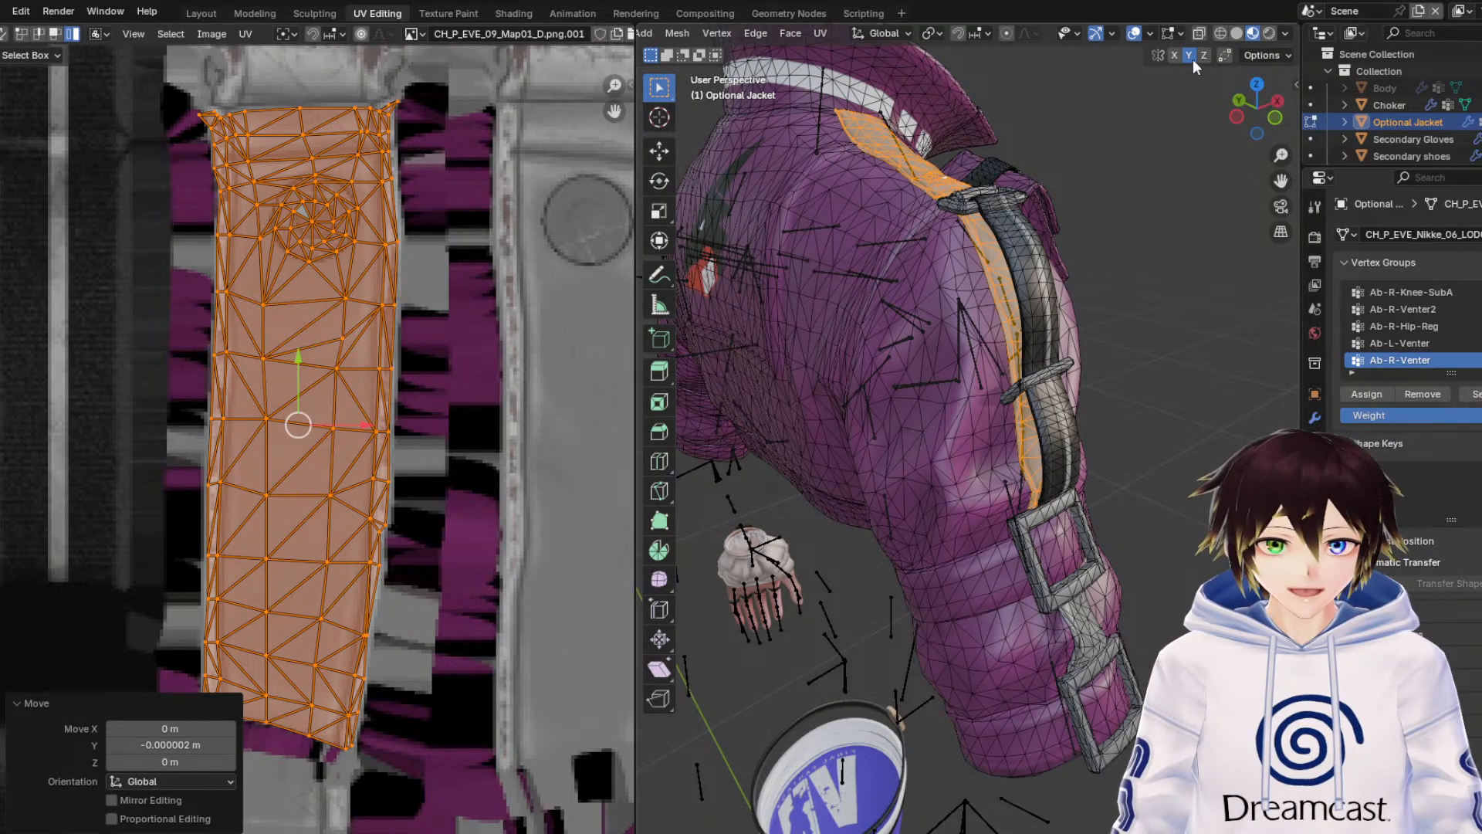
Hide the overlays and inspect the strap textures on both sleeves and shoulders.
left_click(1133, 34)
middle_click_drag(1053, 253, 892, 252)
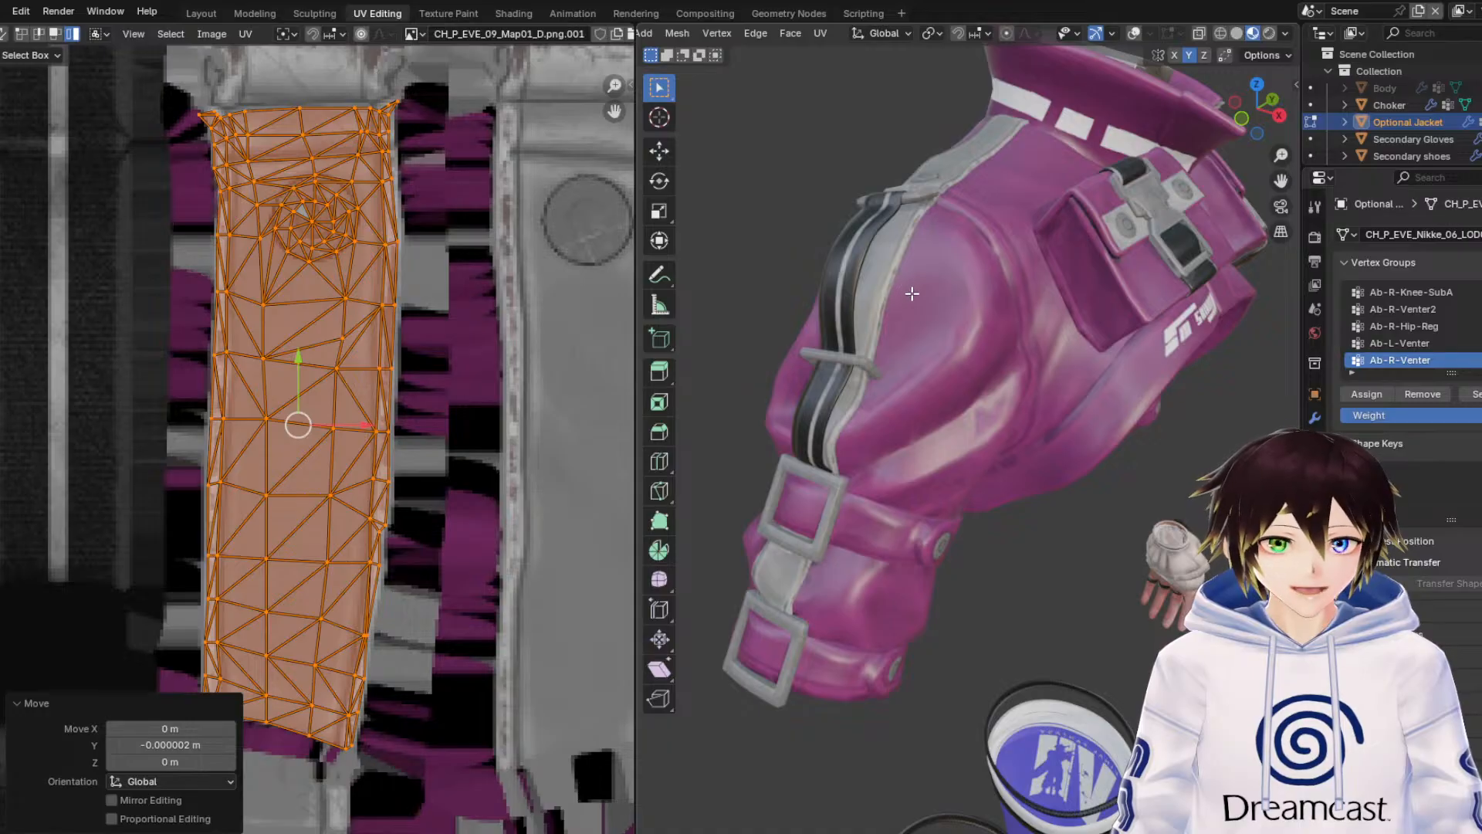
middle_click_drag(863, 302, 1031, 341)
middle_click_drag(1207, 213, 1204, 224)
middle_click_drag(1268, 175, 1051, 267)
scroll(1051, 266, "up", 4)
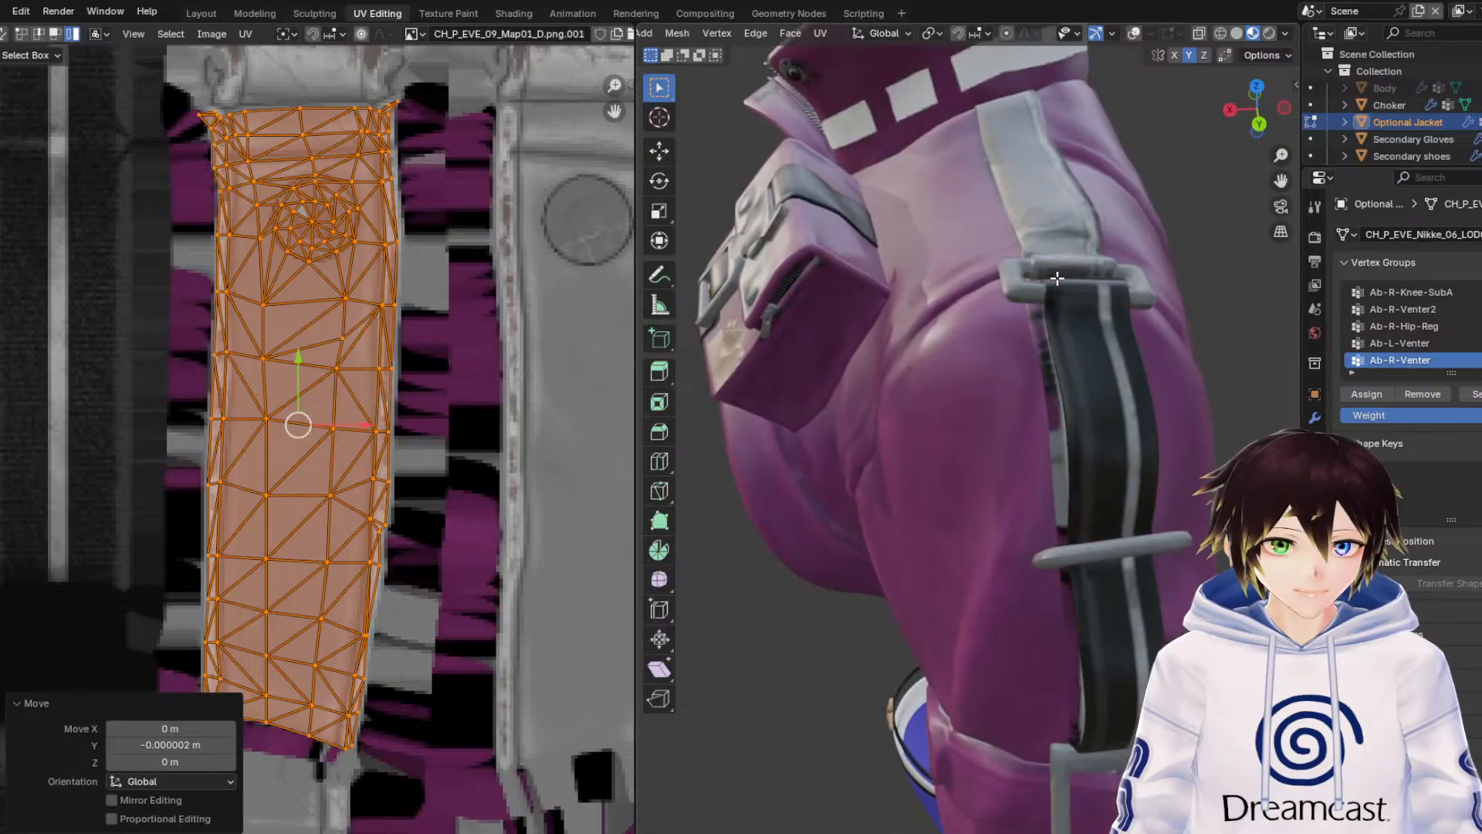
Turn the overlays back on and select the opposite shoulder's grey strap and its sleeve section by growing from one face of each.
left_click(1133, 34)
left_click(1076, 233)
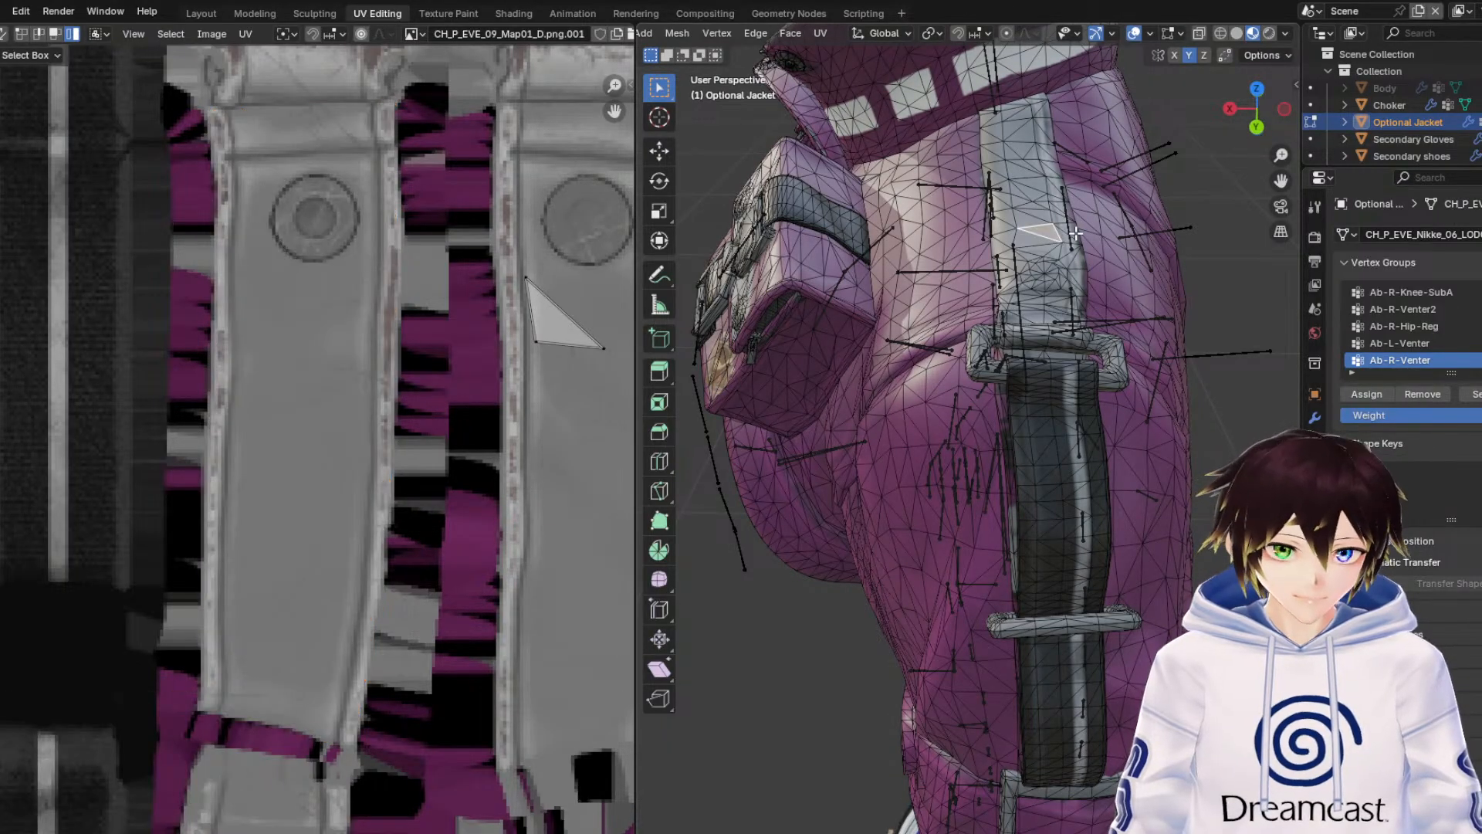
key("ctrl+KP_Add")
key("ctrl+KP_Add")
key("ctrl+KP_Add")
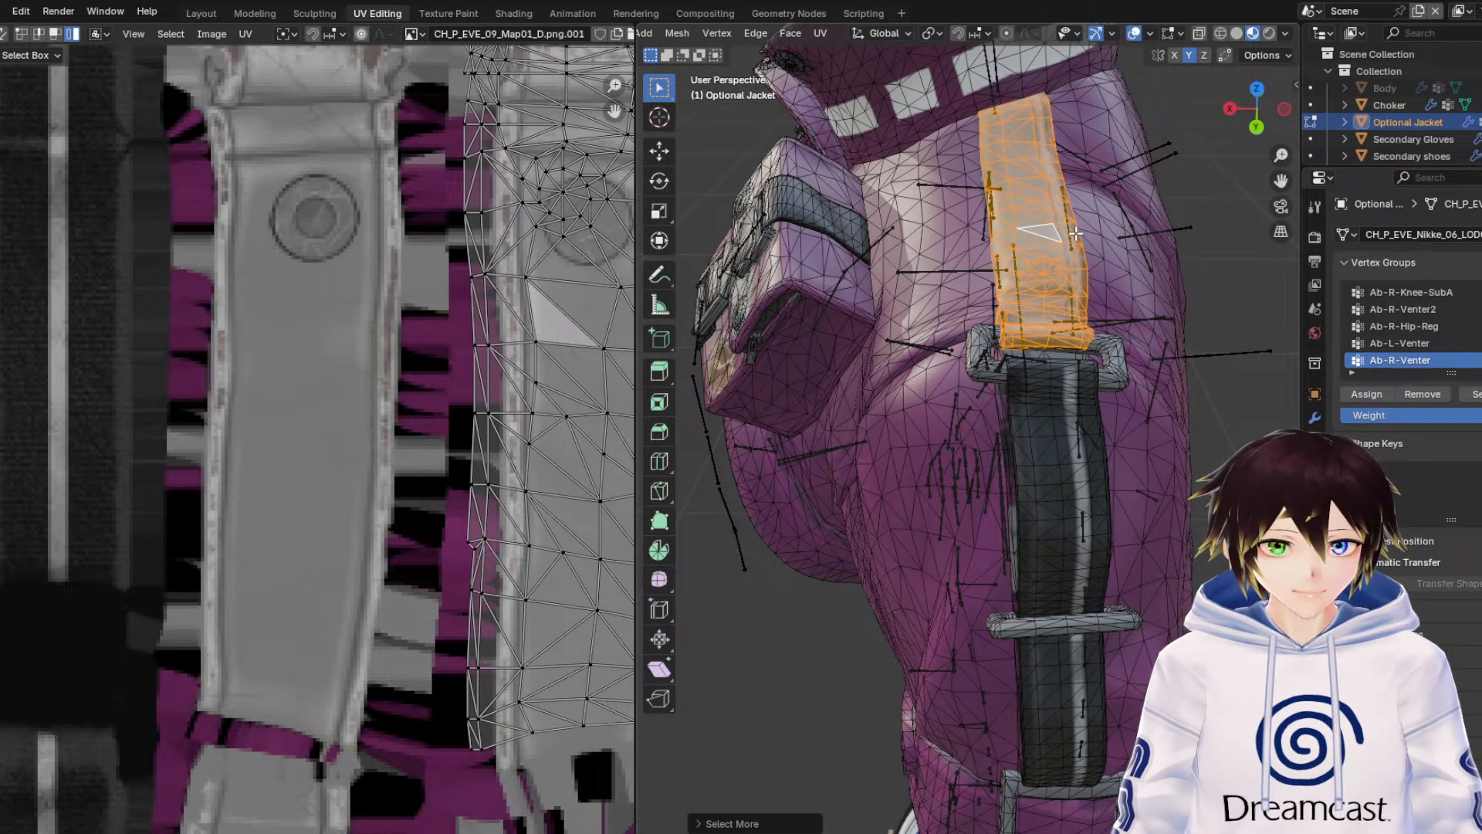
middle_click_drag(1075, 233, 1120, 367)
key("ctrl+KP_Add")
key("ctrl+KP_Add")
key("ctrl+KP_Add")
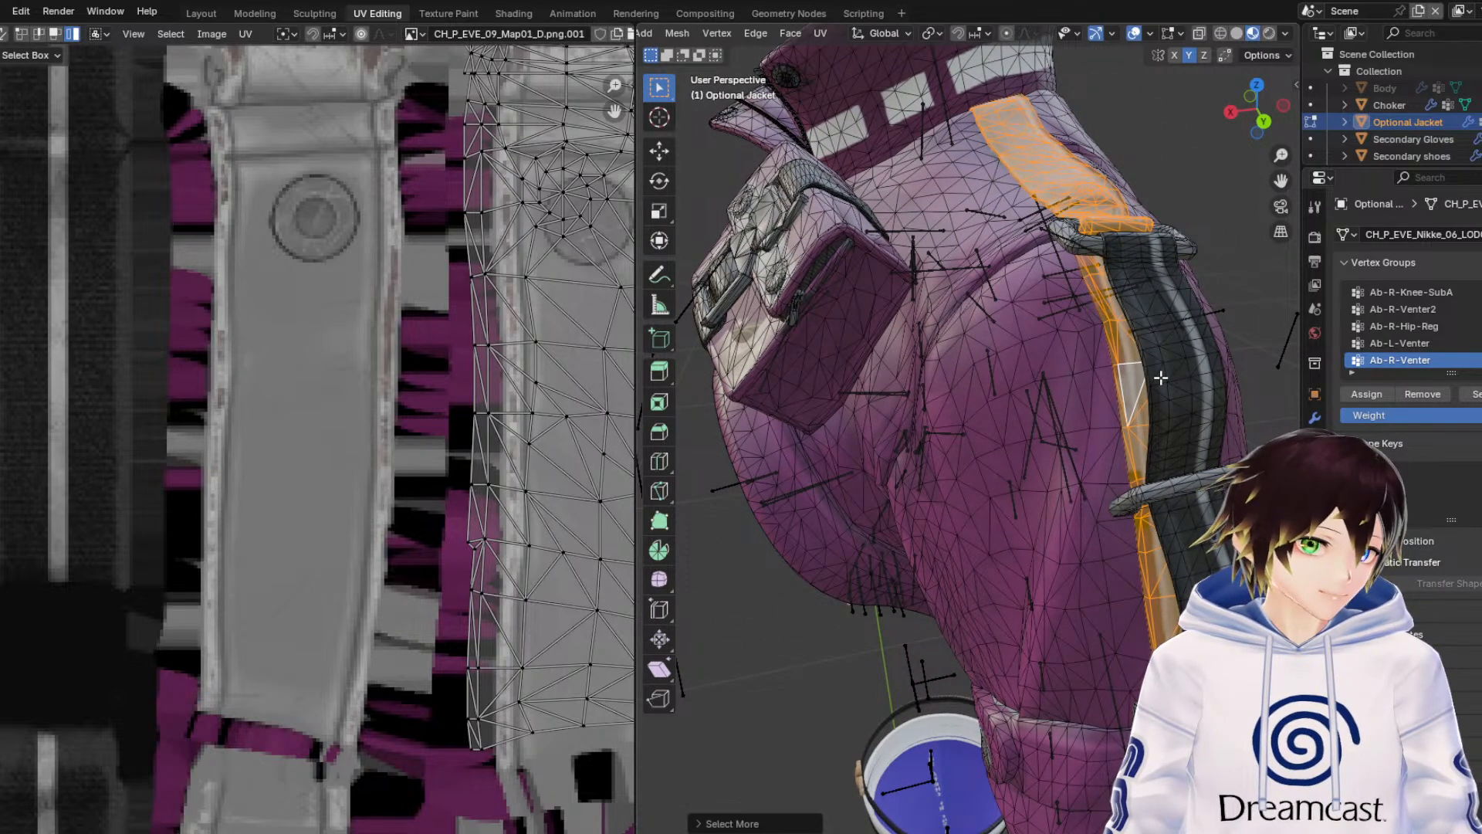
Add the grey strap piece between the sleeve's two lower buckles to the selection and bring its UV islands into view.
scroll(1161, 382, "down", 3)
middle_click_drag(1036, 556, 1038, 527)
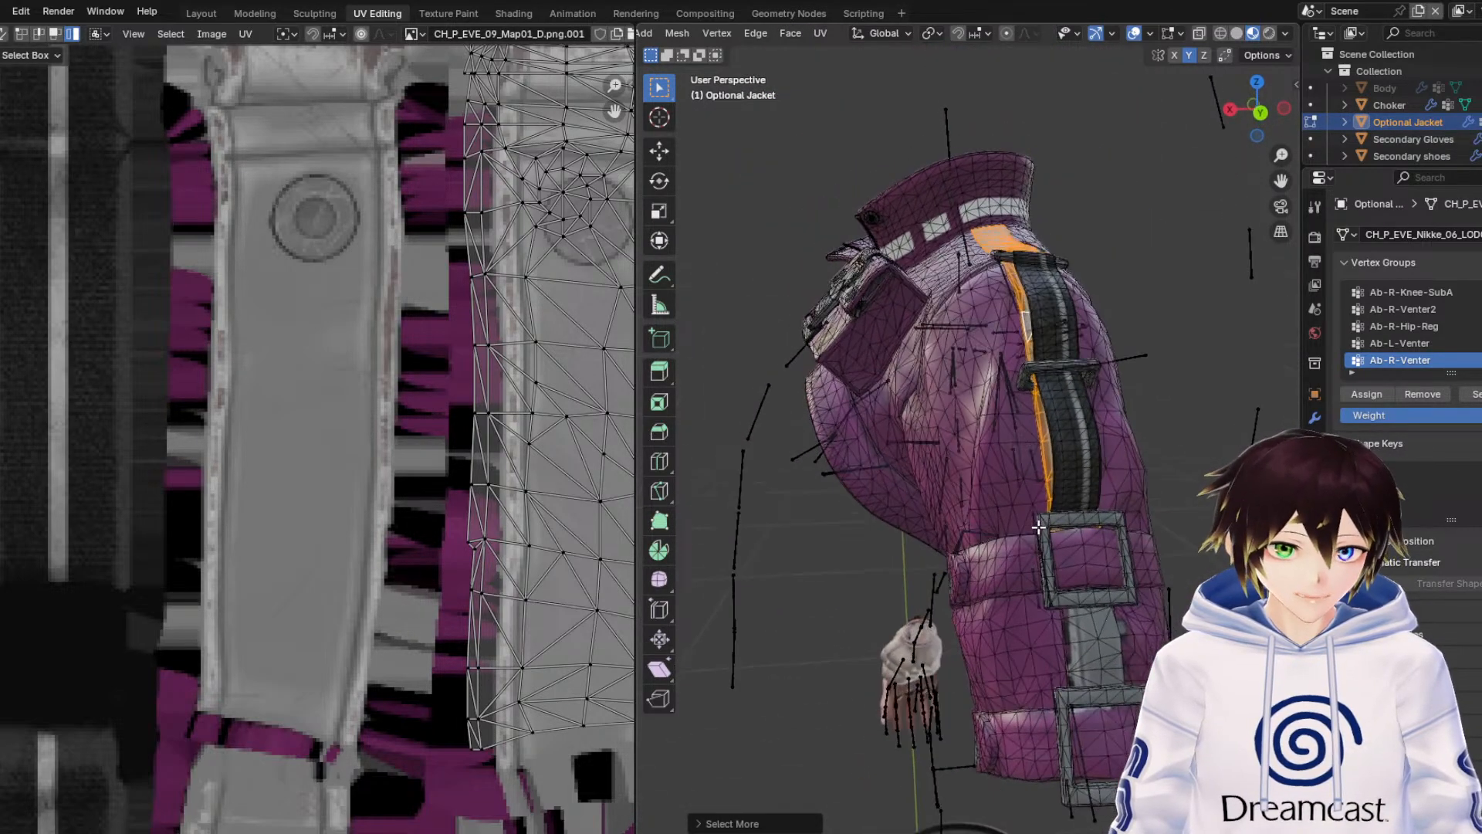
left_click(1095, 619, "shift")
key("ctrl+KP_Add")
key("ctrl+KP_Add")
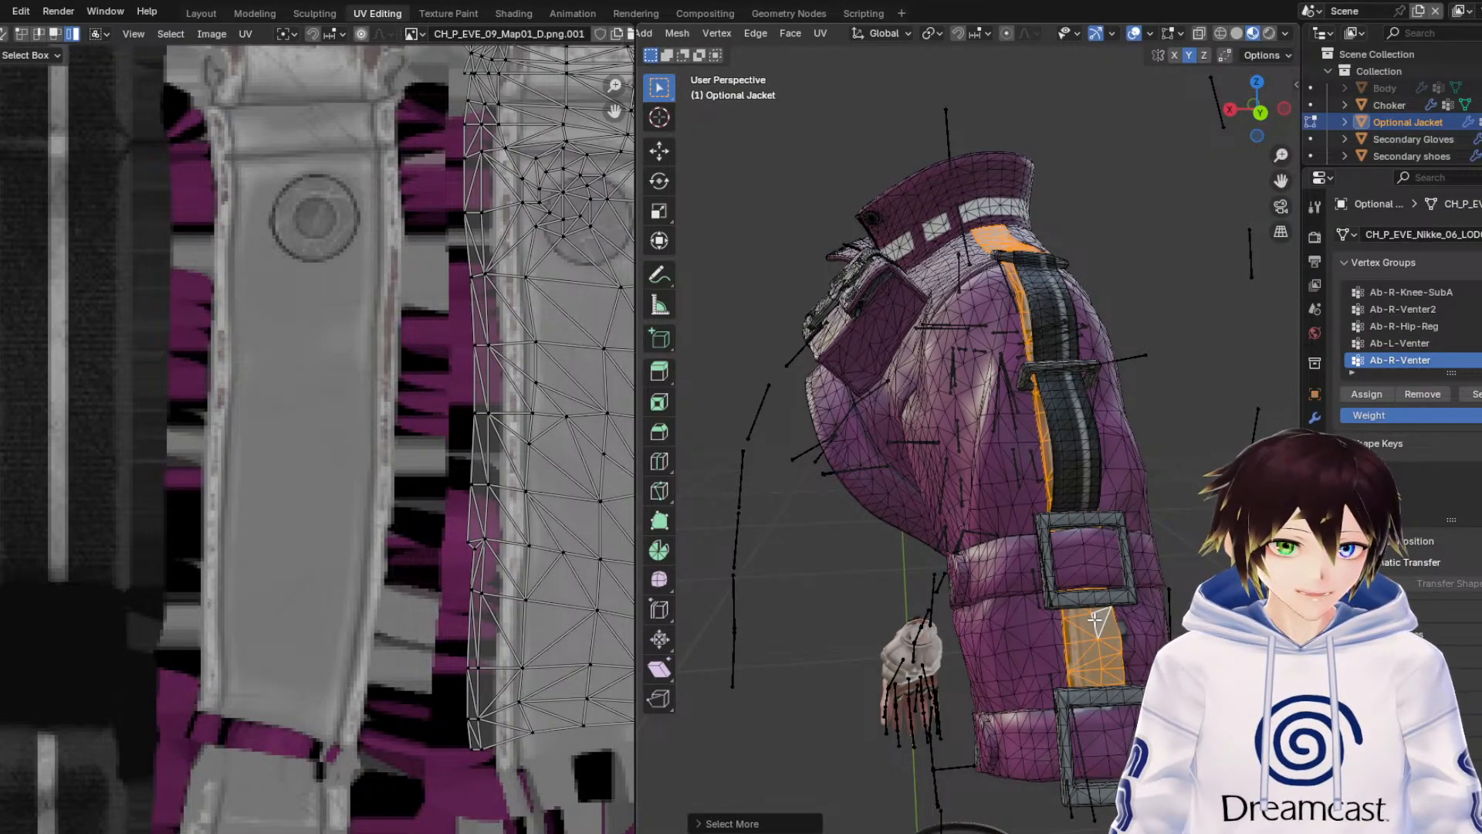
scroll(492, 436, "down", 4)
middle_click_drag(469, 326, 440, 306)
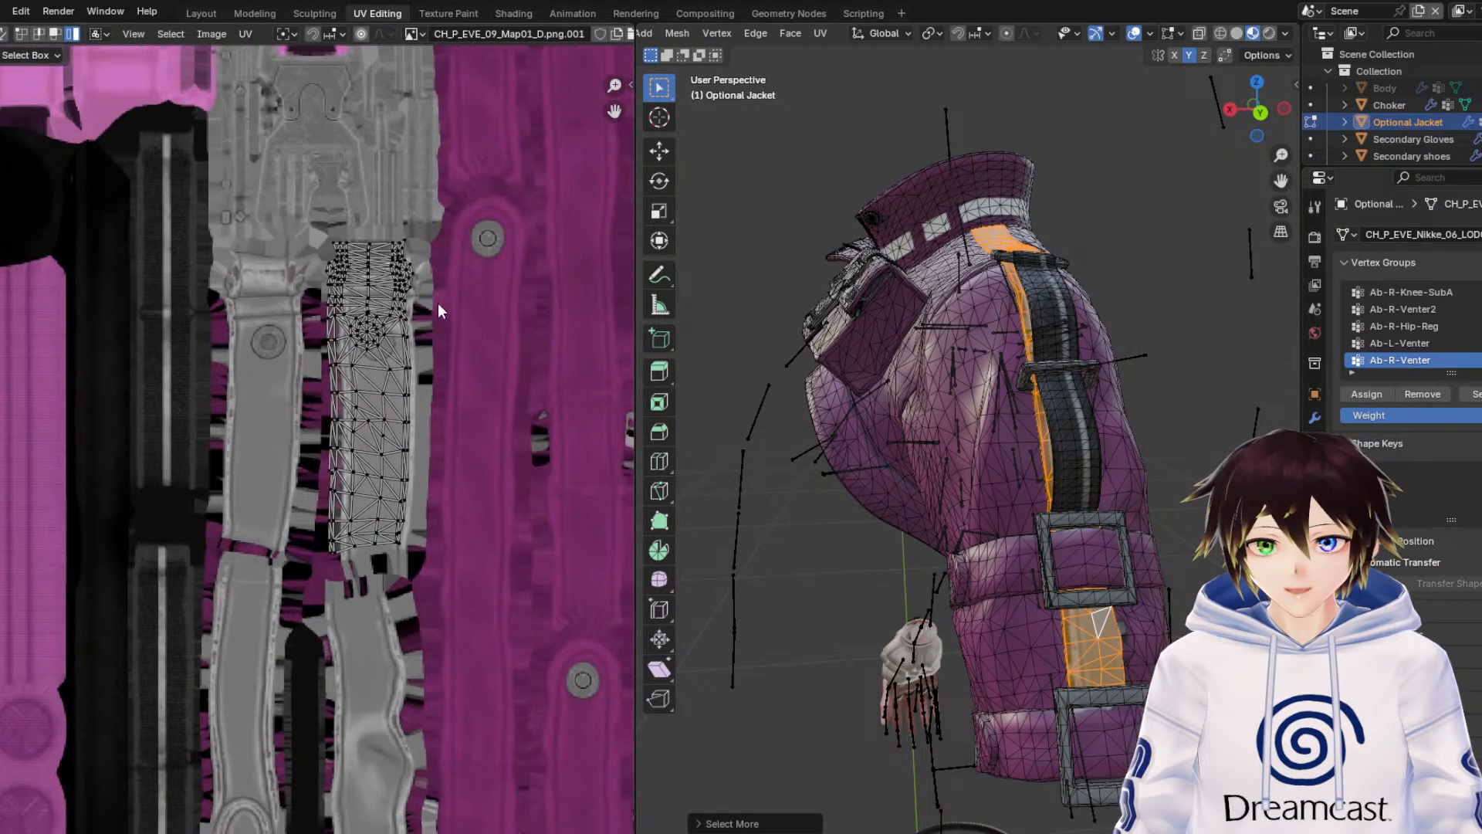
Select the grey shoulder strap's UV island and scale it uniformly to 0.858.
left_click_drag(501, 588, 282, 160)
scroll(364, 336, "up", 4)
middle_click_drag(437, 286, 292, 347)
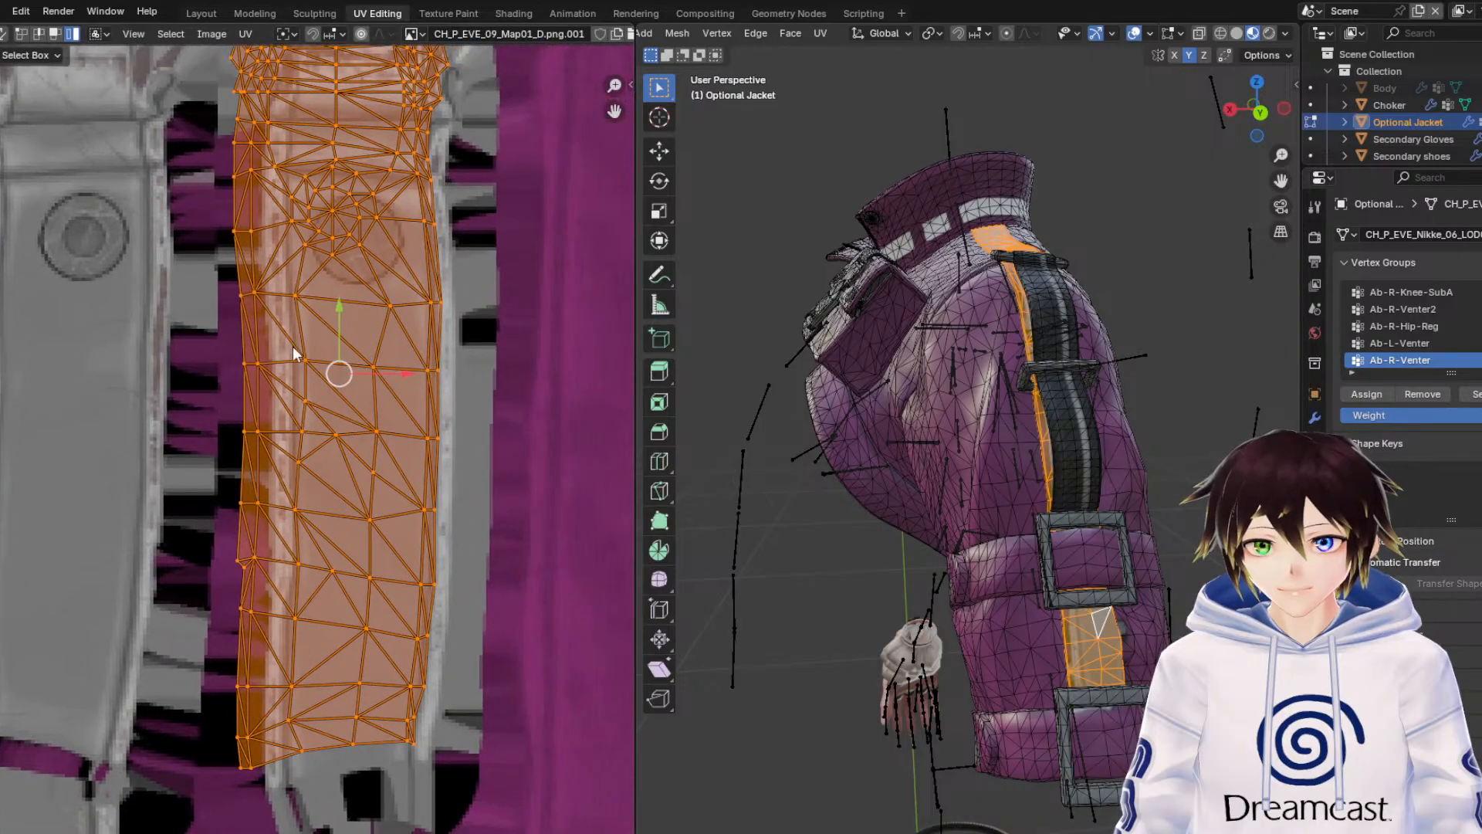
key("s")
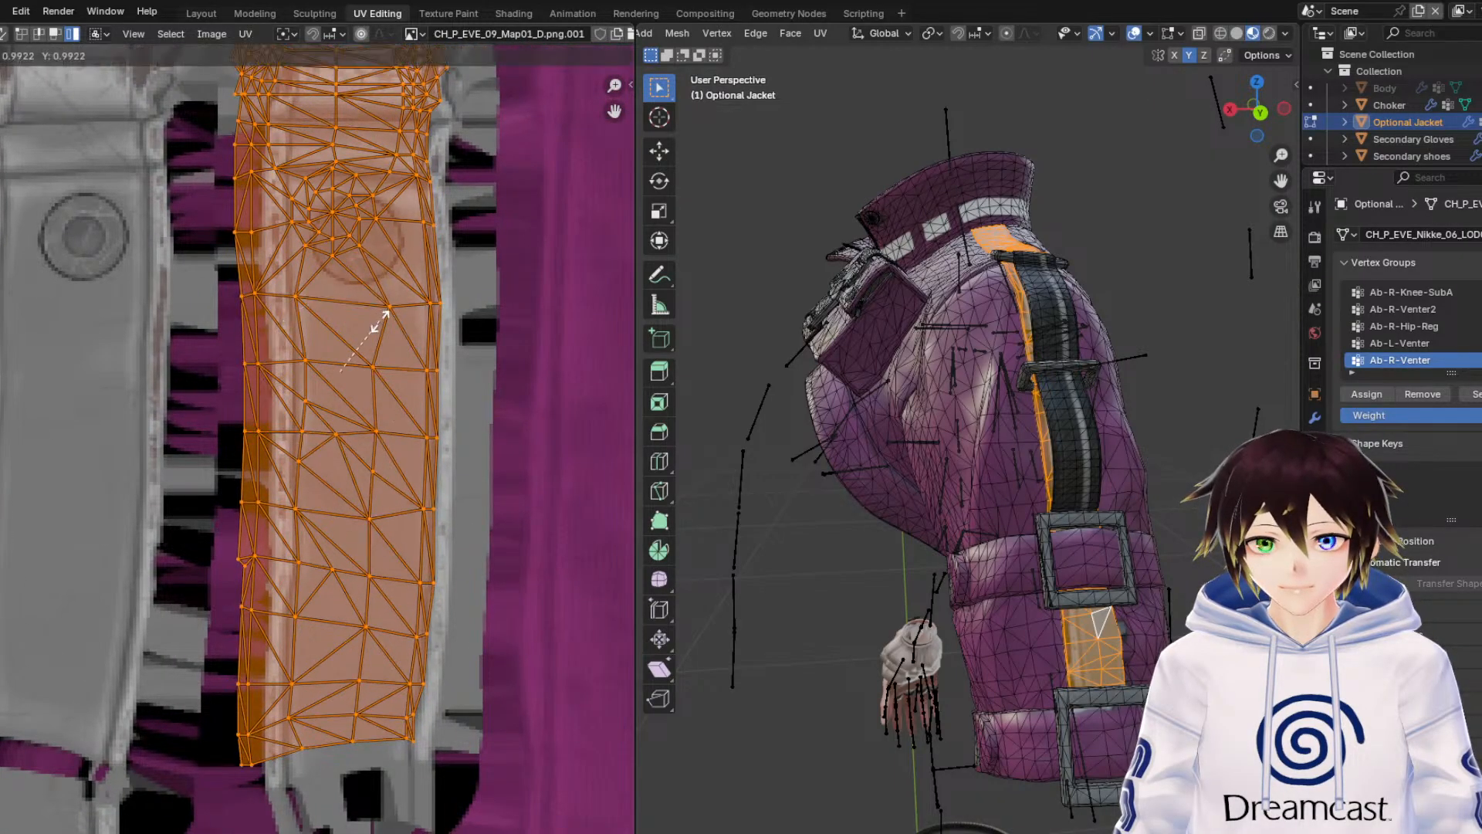
left_click(375, 327)
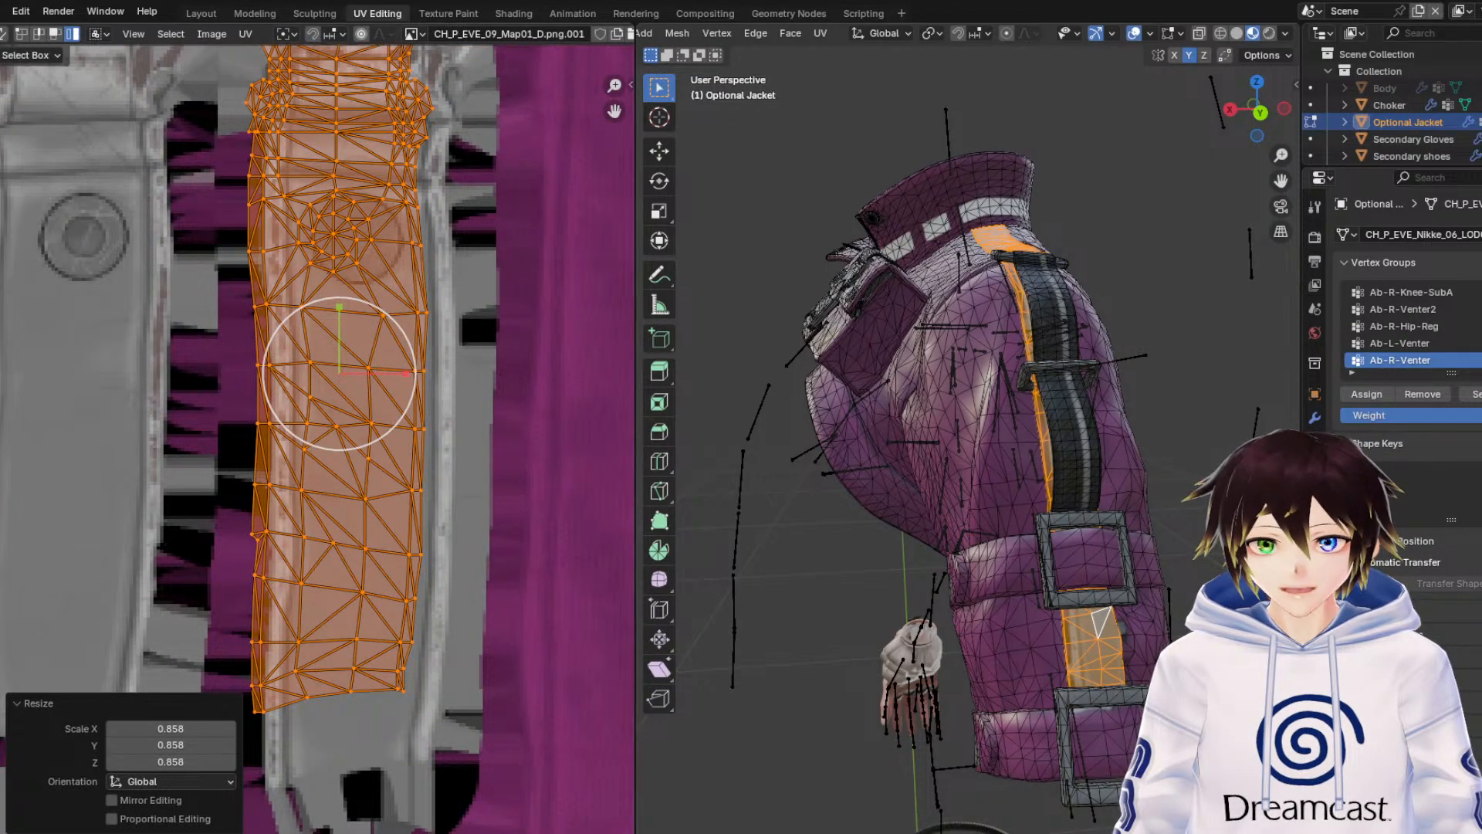
Move the shoulder strap's island 0.000007 m in X, fine-tune its scale, nudge it another 0.000001 m in X, and check the fit without overlays.
key("g")
left_click_drag(413, 374, 433, 374)
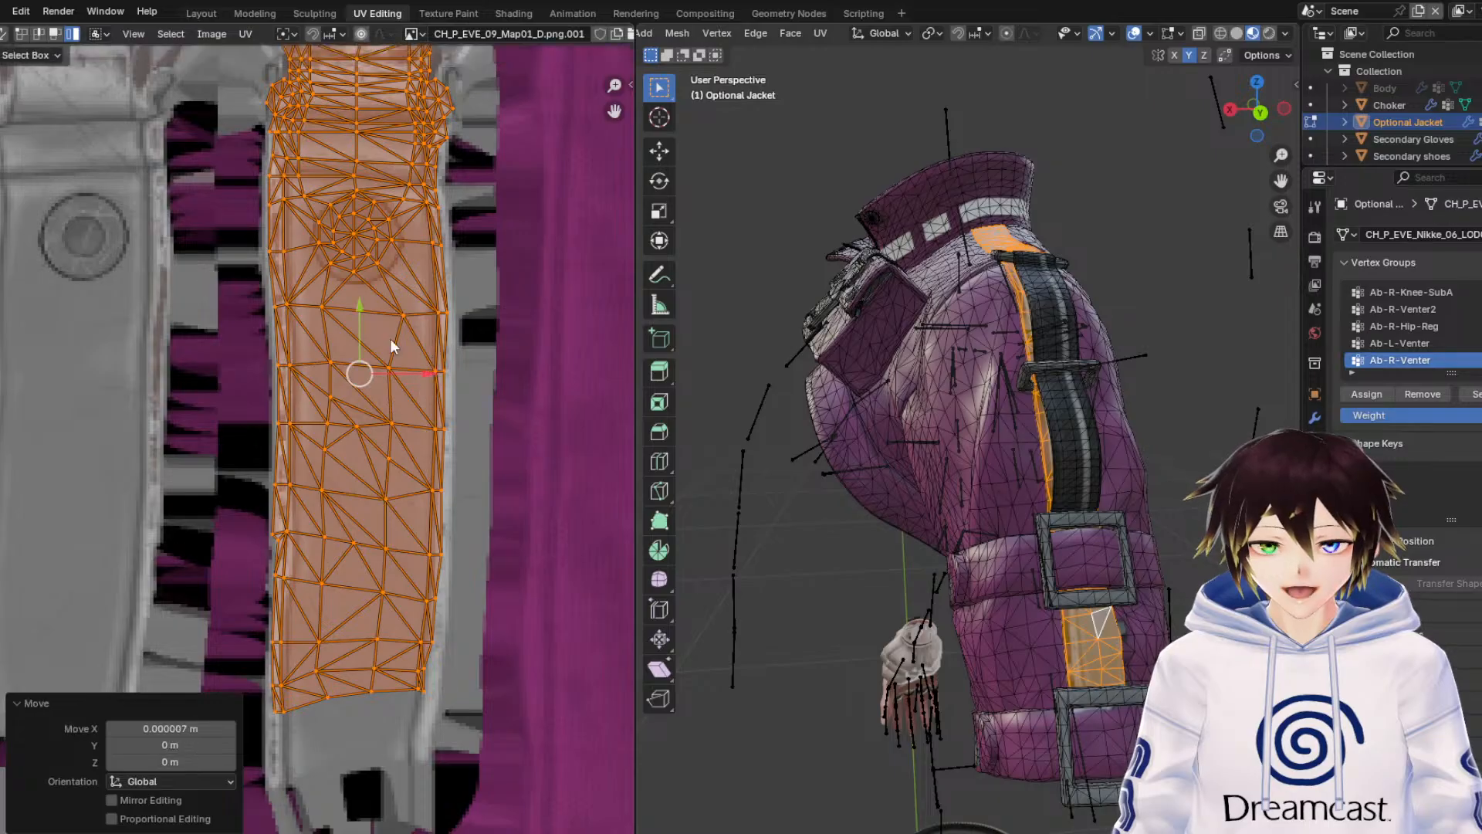
left_click_drag(358, 315, 410, 378)
key("s")
key("g")
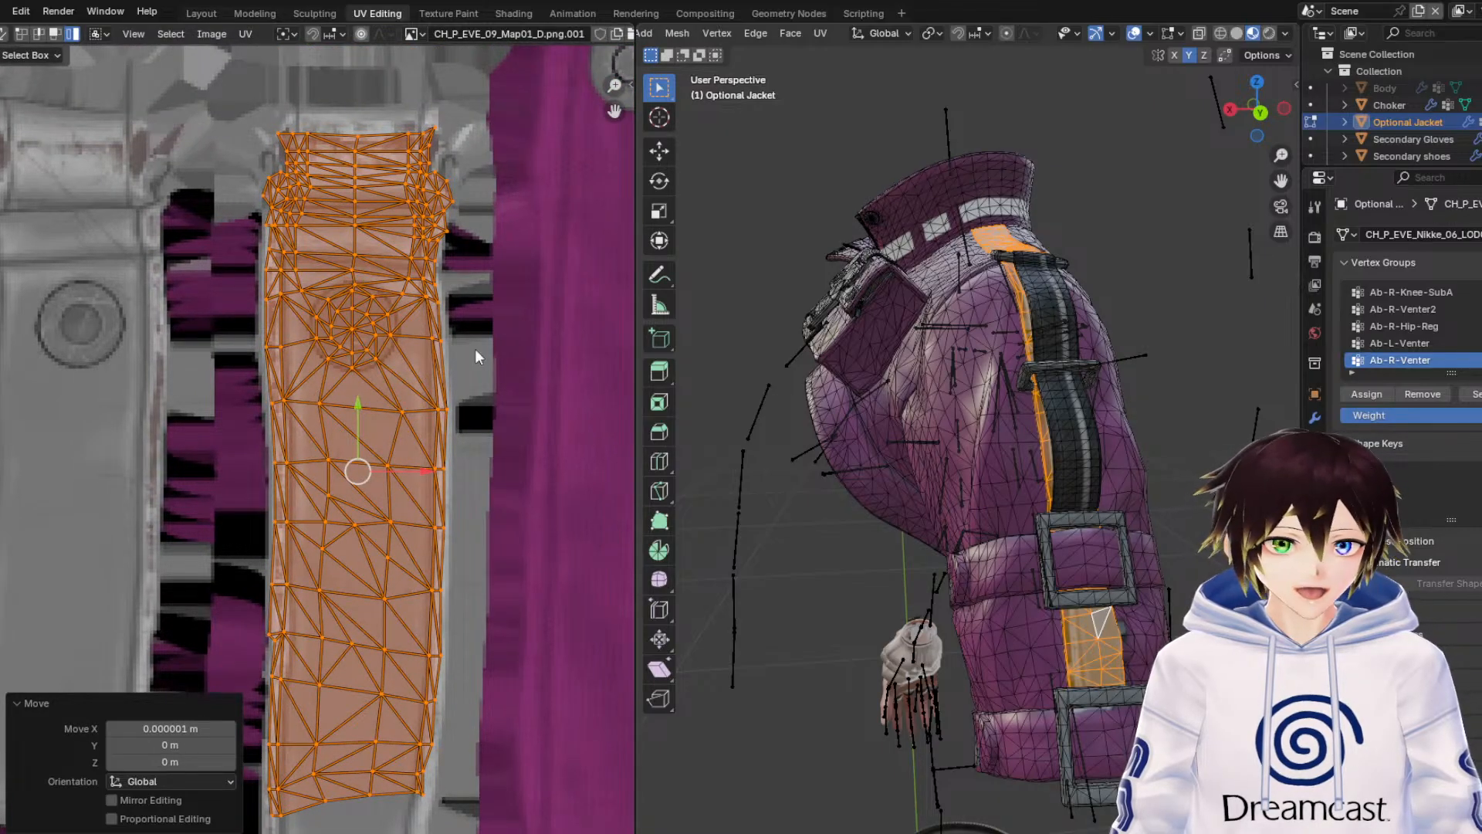
left_click(1133, 33)
middle_click_drag(1111, 154, 1089, 185)
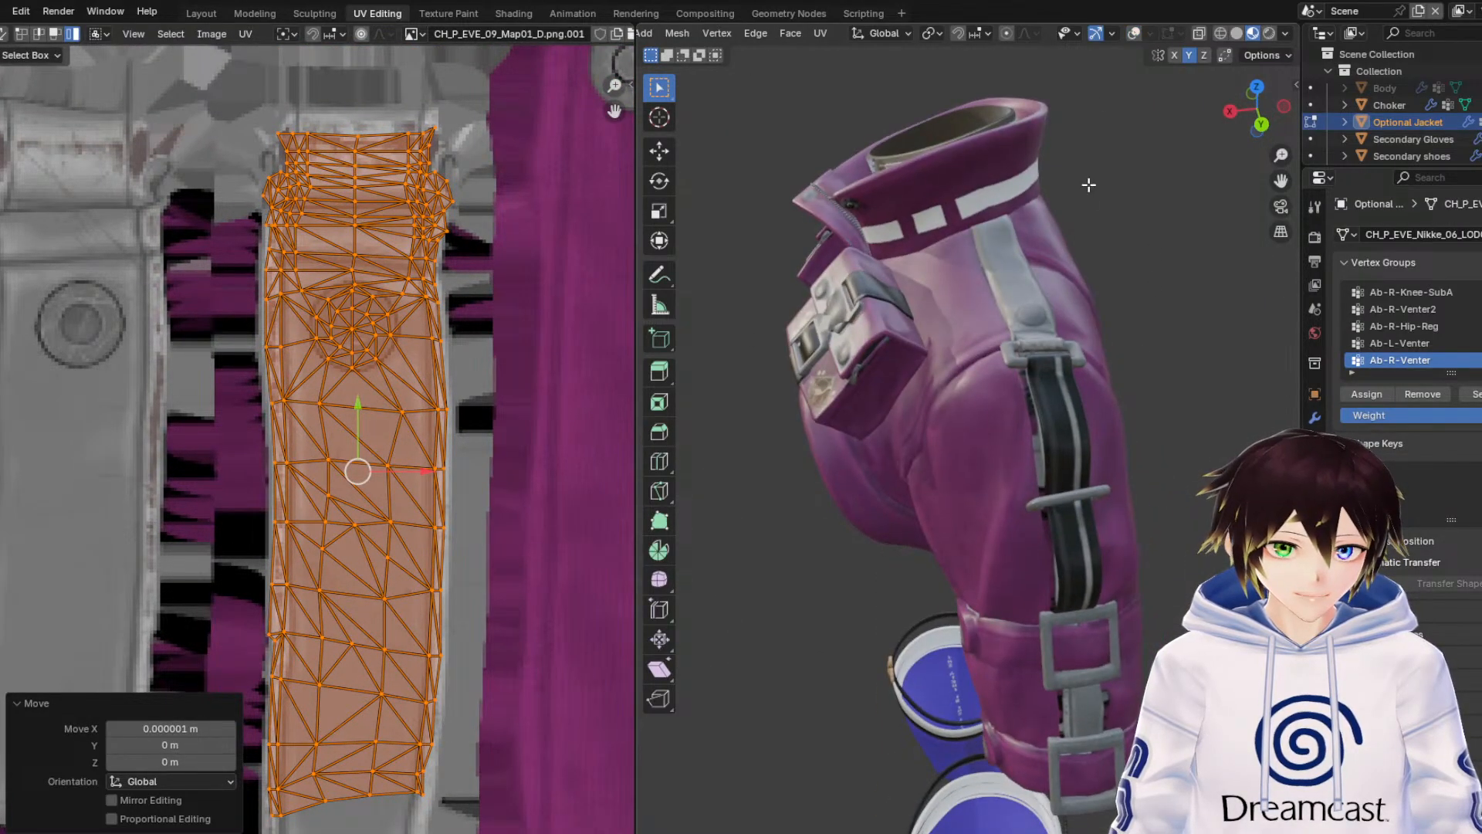
left_click(1132, 34)
Scale the long grey sleeve strap's UV island to 0.877 in X and shift it 0.000009 m in X onto its texture.
scroll(295, 394, "down", 6)
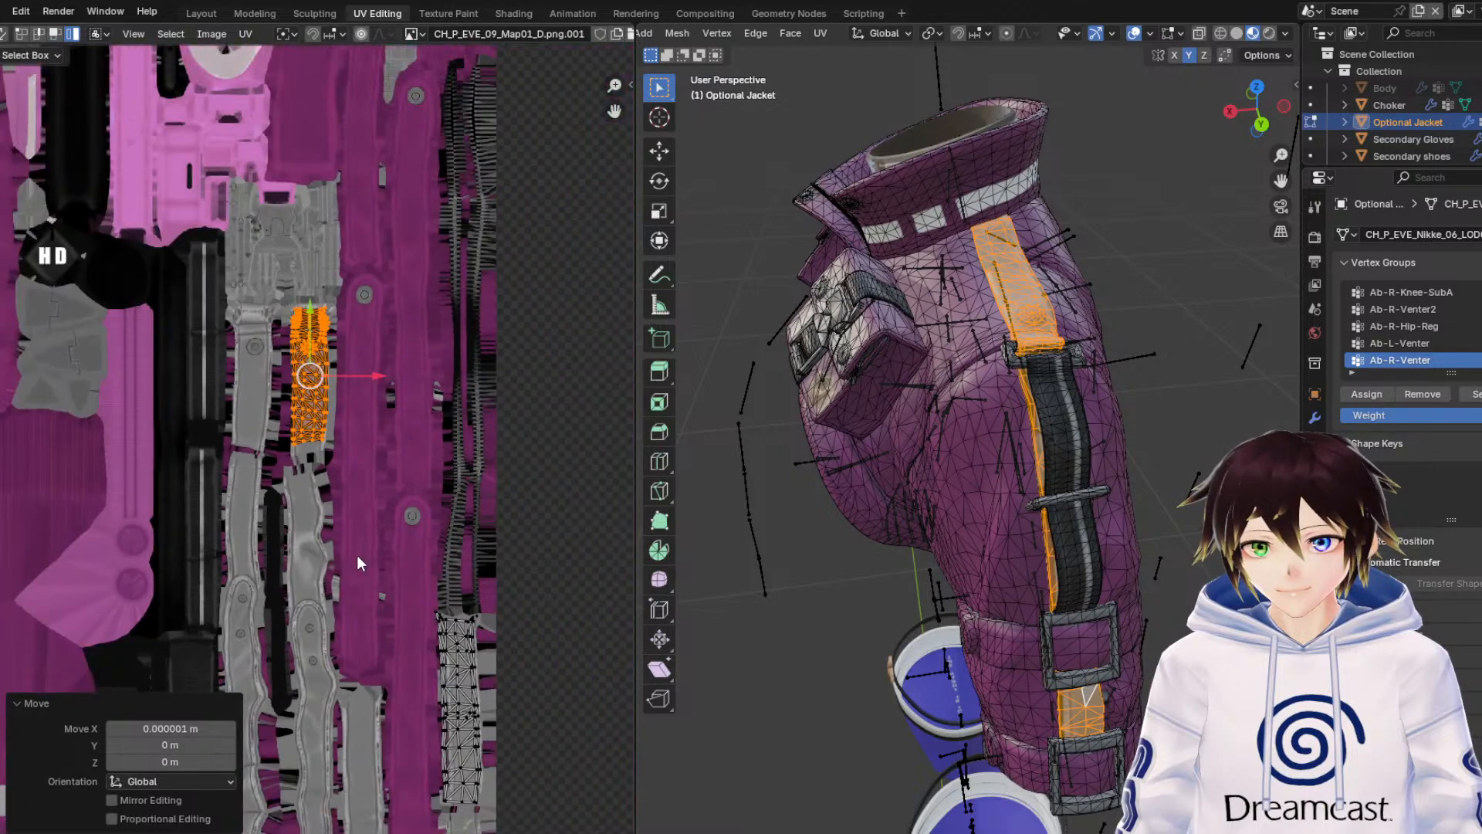
scroll(307, 362, "up", 8)
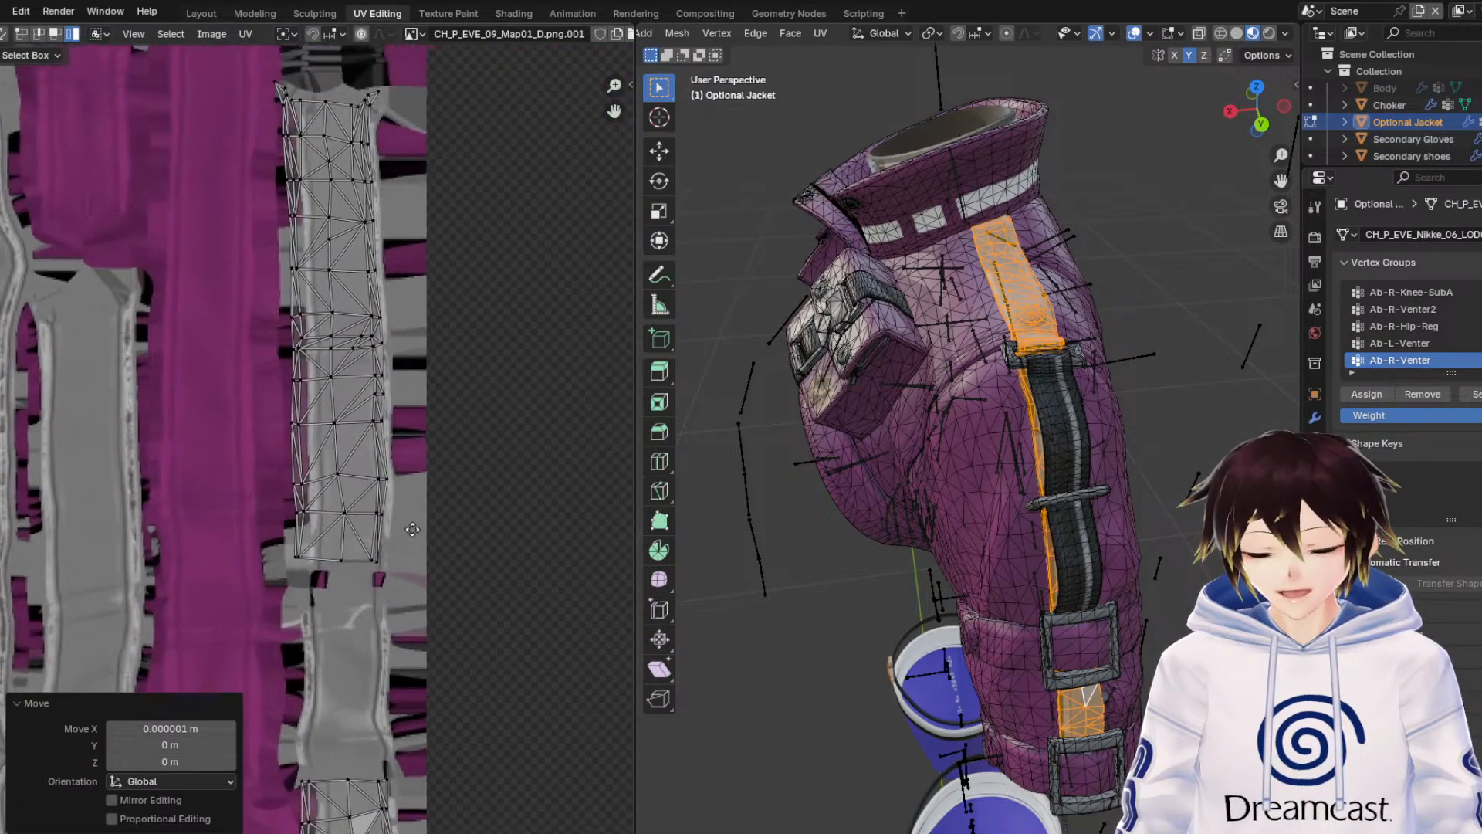
left_click(351, 376)
key("s")
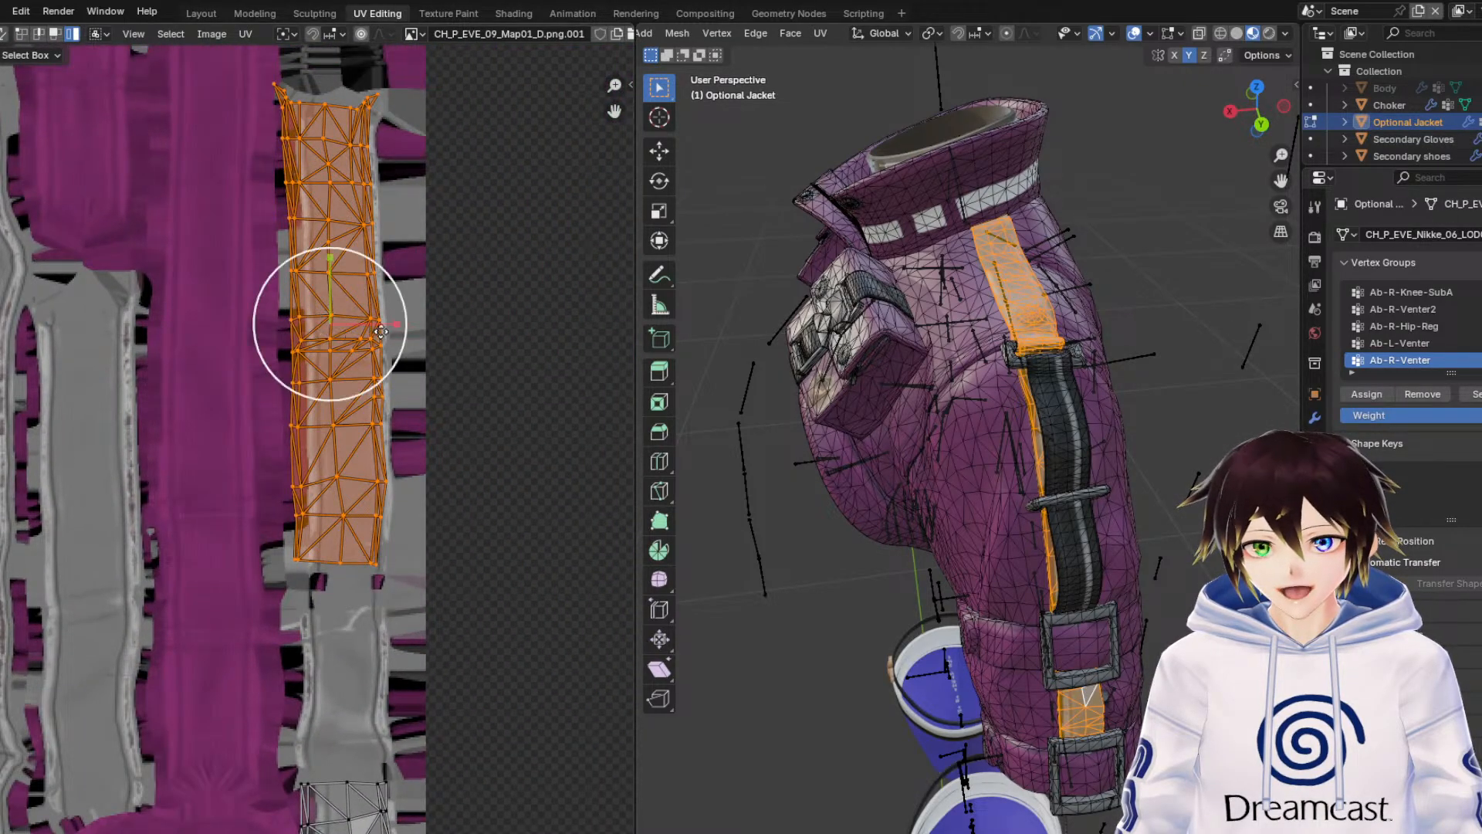
left_click_drag(395, 325, 387, 325)
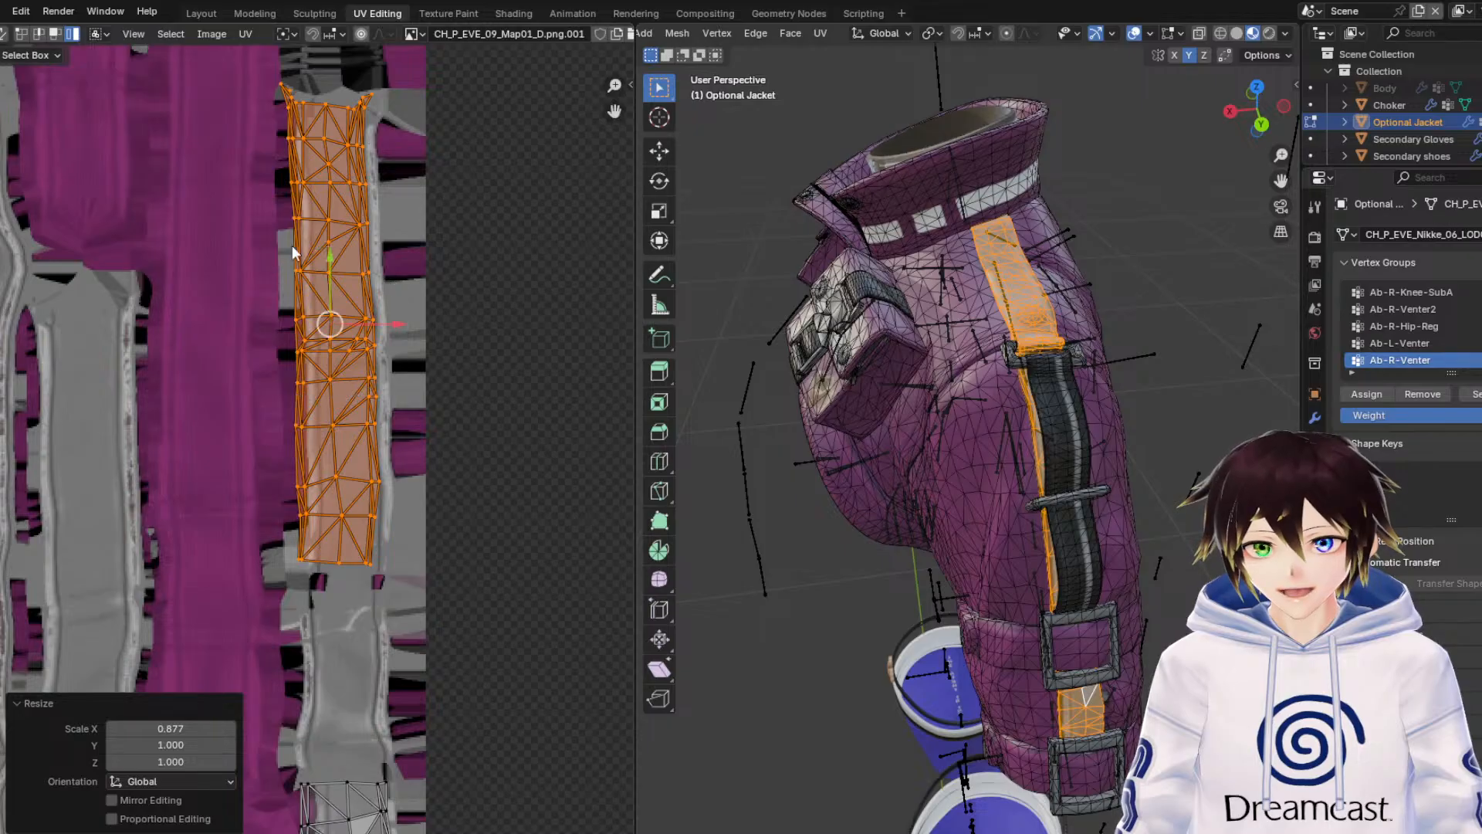
scroll(415, 253, "up", 3)
key("g")
left_click_drag(424, 191, 442, 197)
Scale the short strap piece's island to about 0.82 in X, then shift it in X and -0.000006 m in Y onto its texture.
middle_click_drag(432, 196, 382, 468)
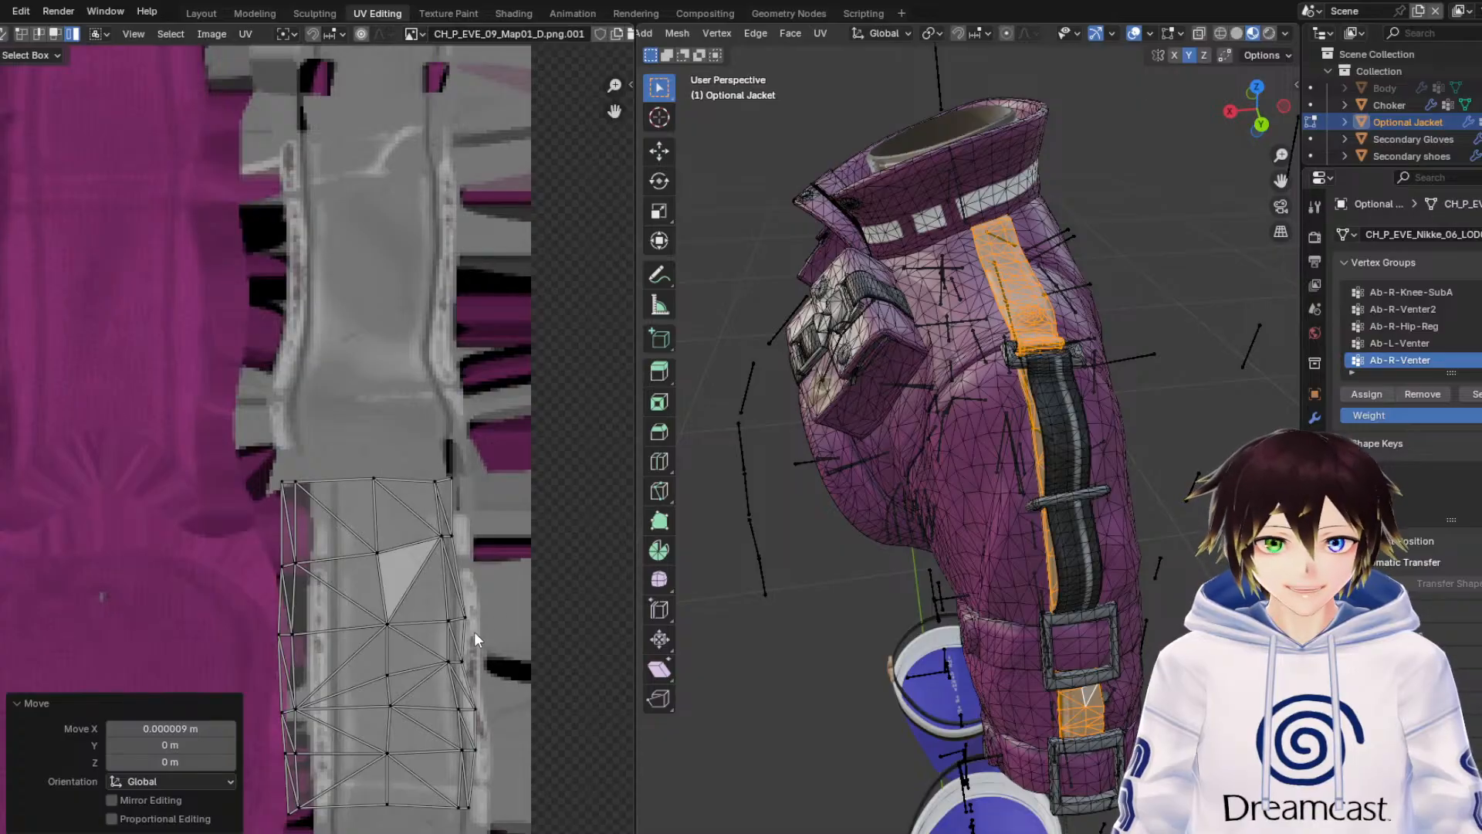
middle_click_drag(474, 632, 461, 563)
left_click_drag(515, 734, 155, 321)
scroll(433, 737, "up", 1)
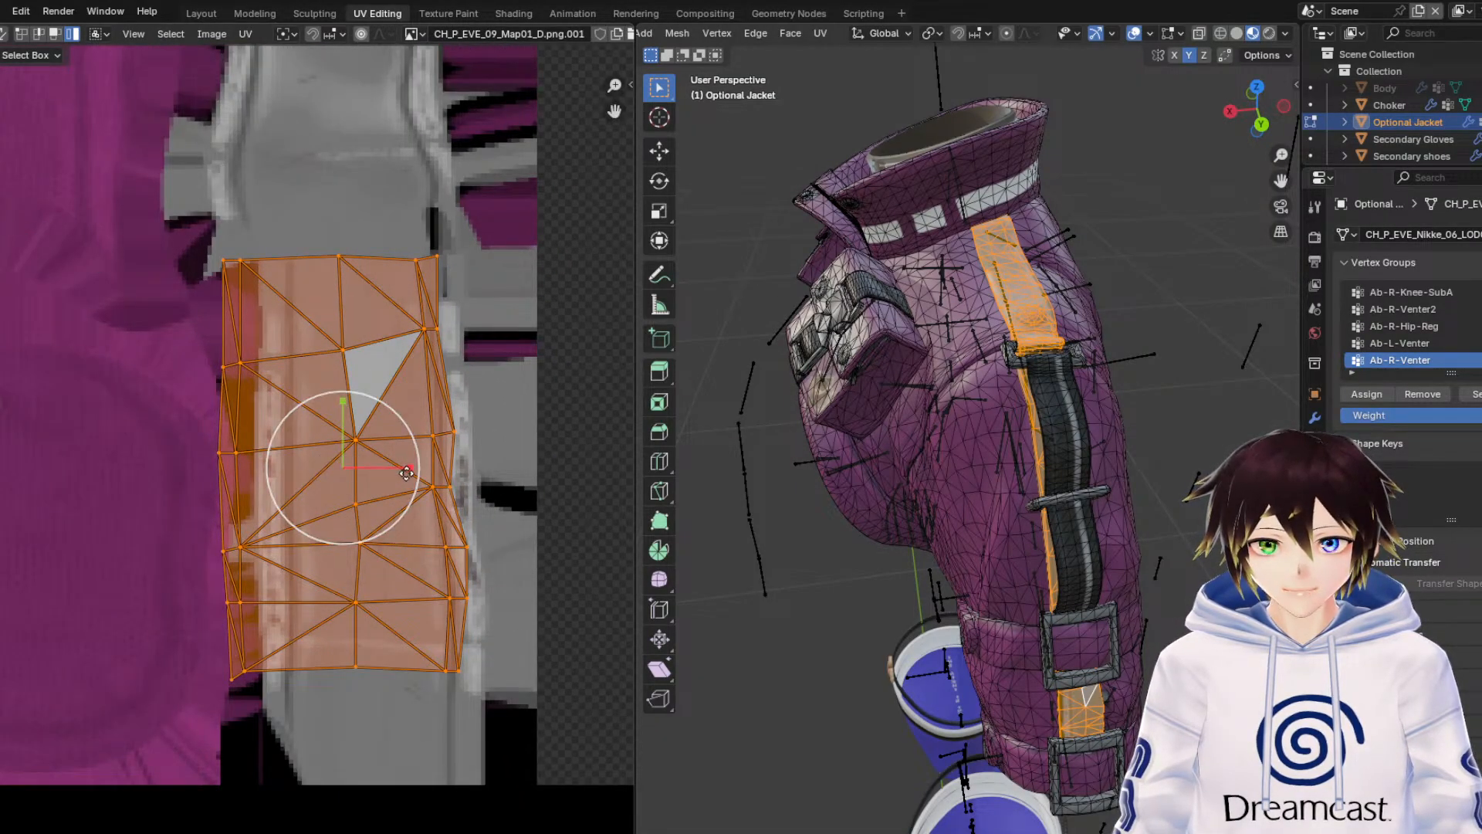
key("s")
key("x")
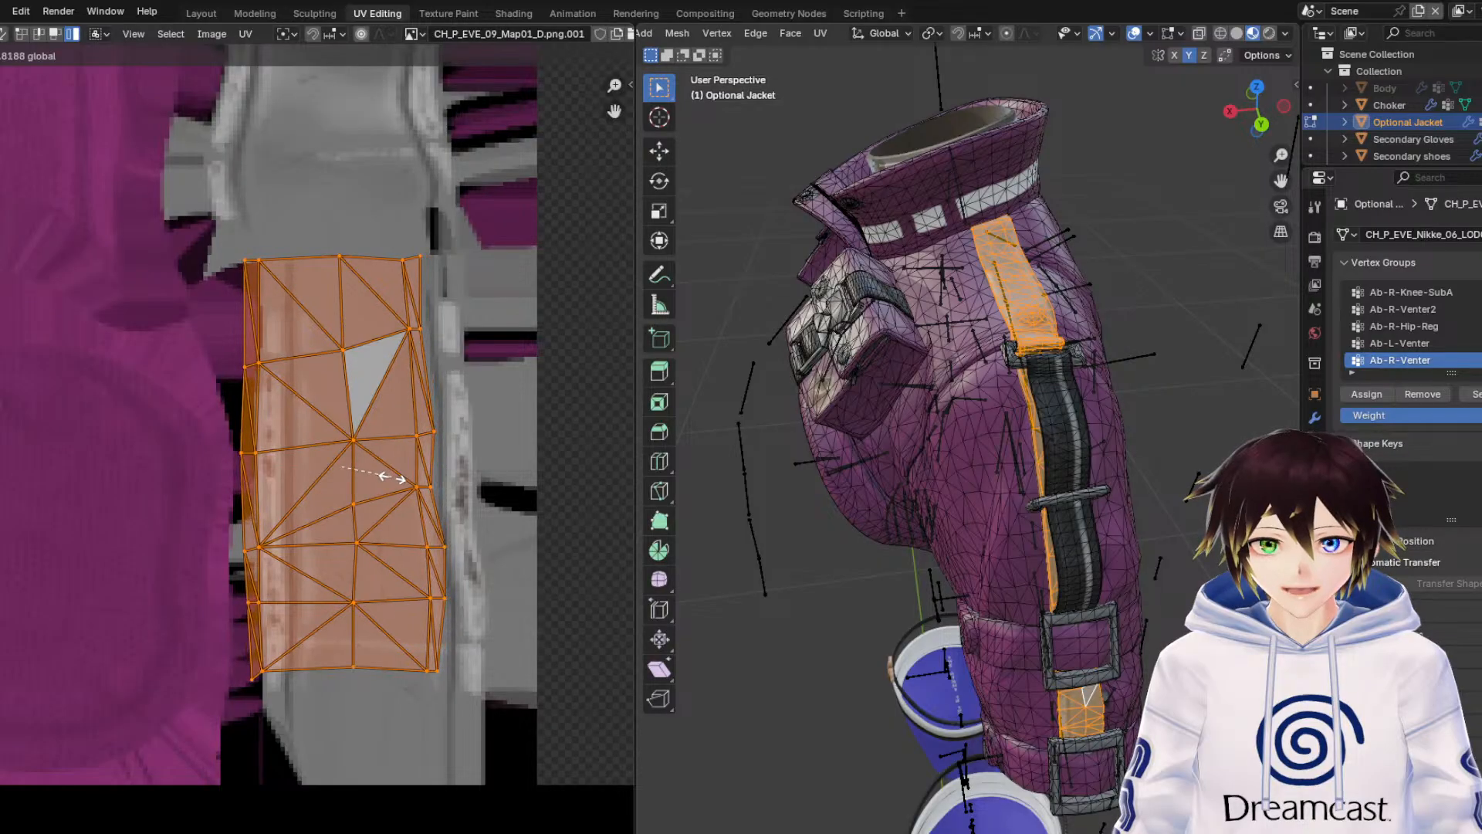
left_click(387, 471)
left_click_drag(384, 476, 406, 467)
left_click_drag(370, 421, 370, 441)
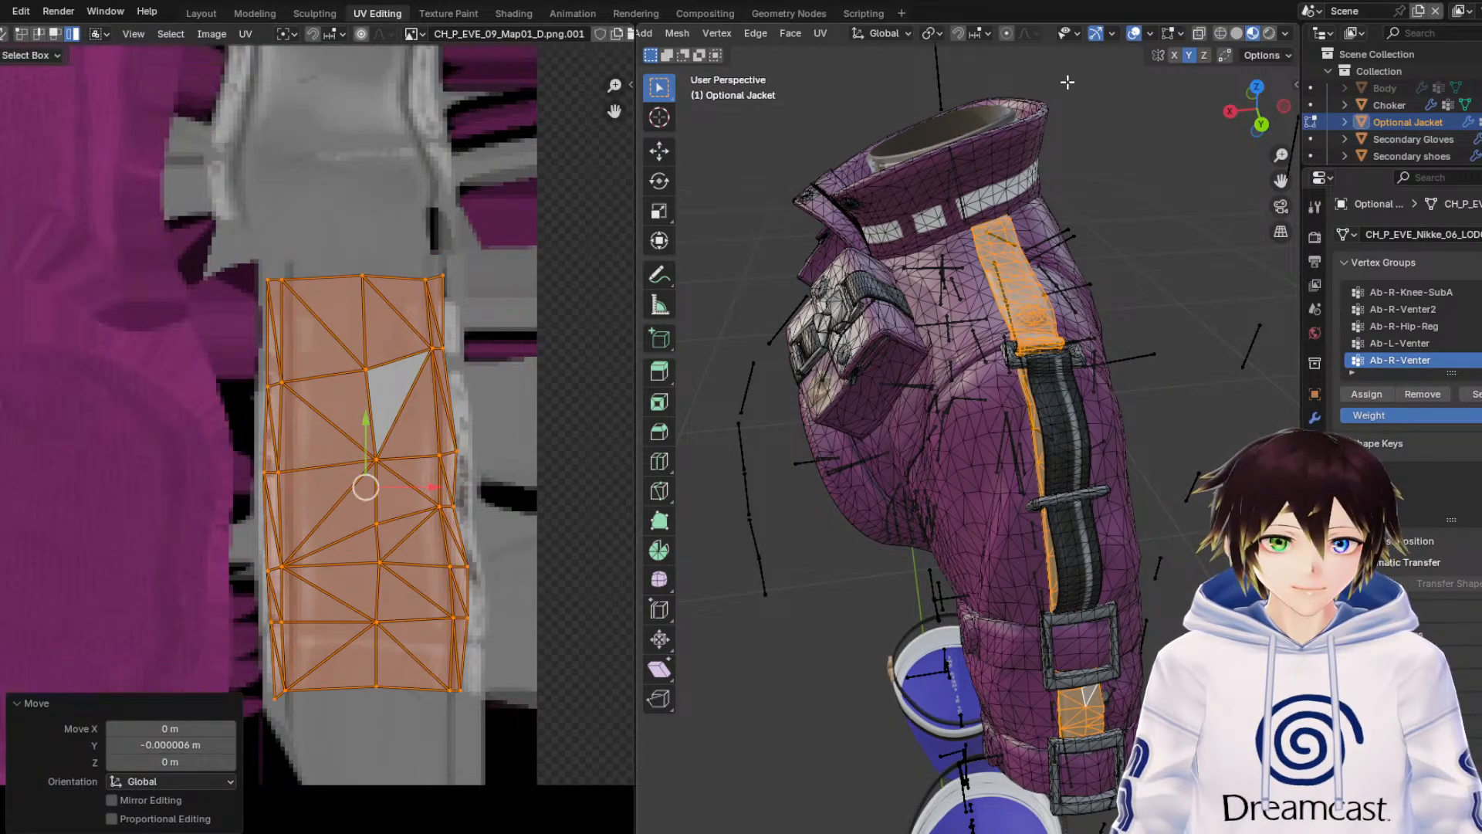
Hide the overlays to inspect the straps and chest pouch from several sides, then restore the overlays.
left_click(1138, 34)
middle_click_drag(1015, 387, 1260, 351)
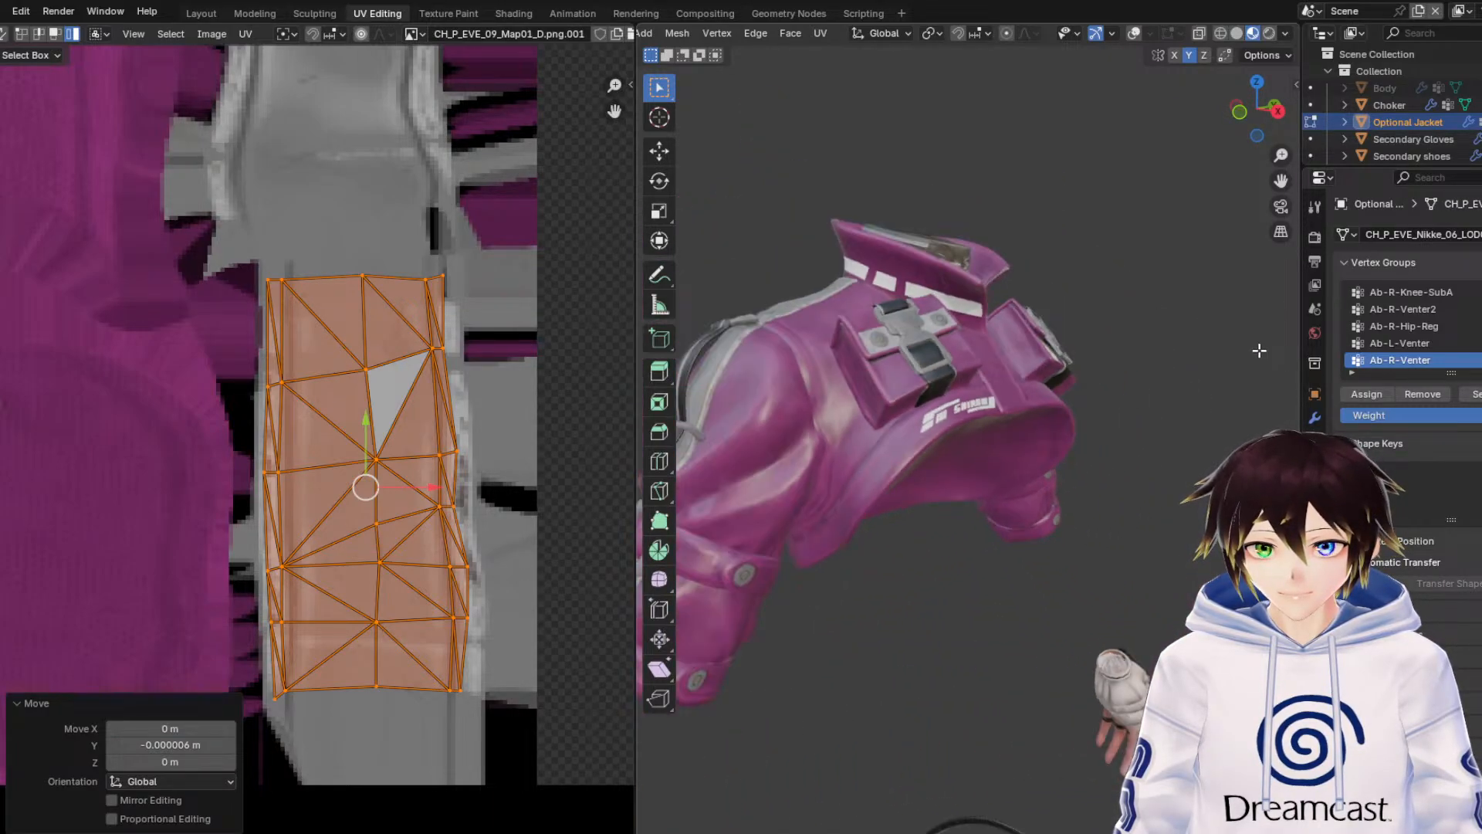
scroll(1289, 185, "down", 1)
middle_click_drag(1044, 331, 943, 378)
scroll(942, 378, "up", 3)
middle_click_drag(1052, 357, 951, 372)
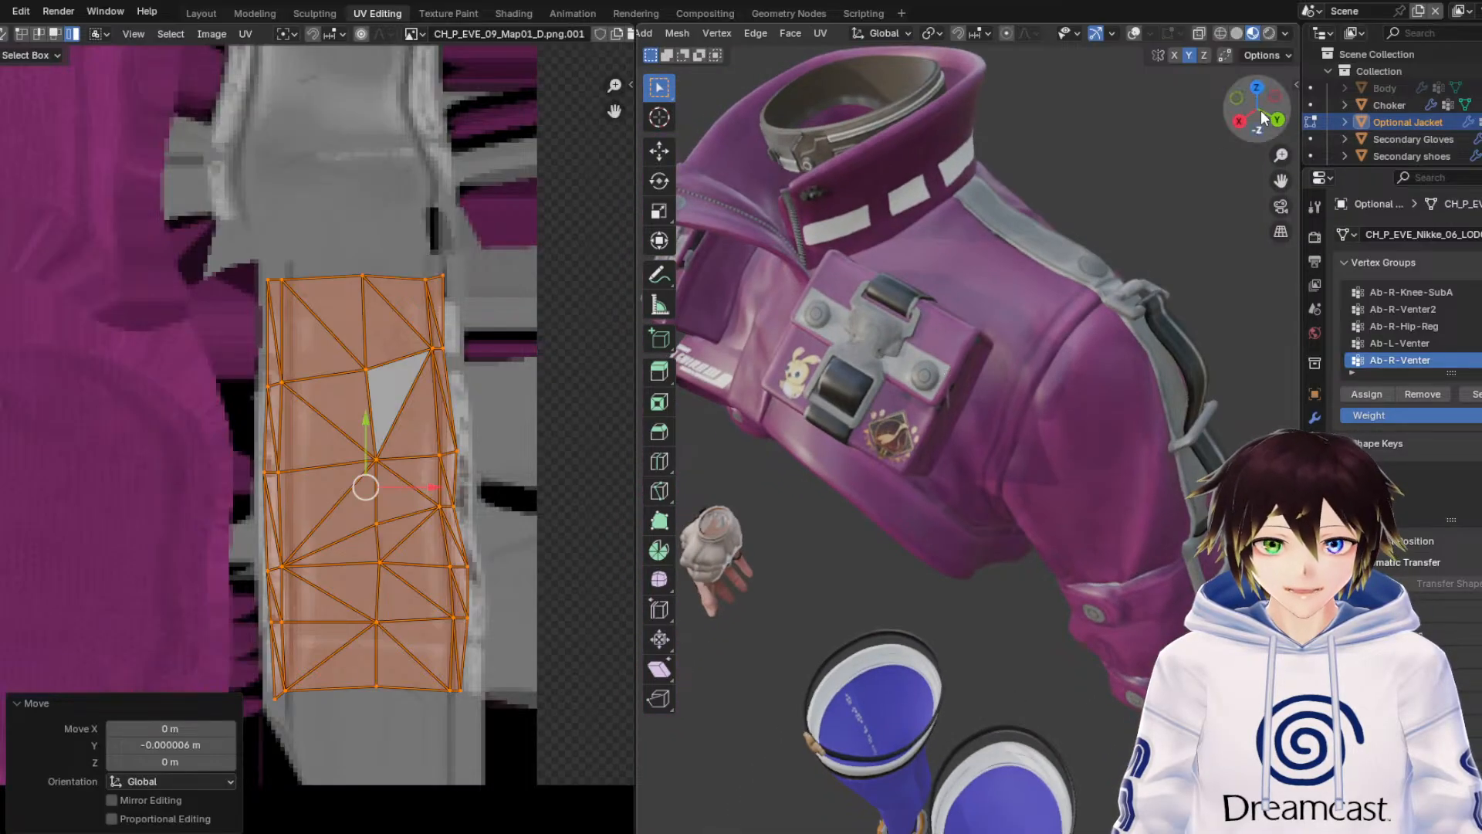
left_click(1145, 32)
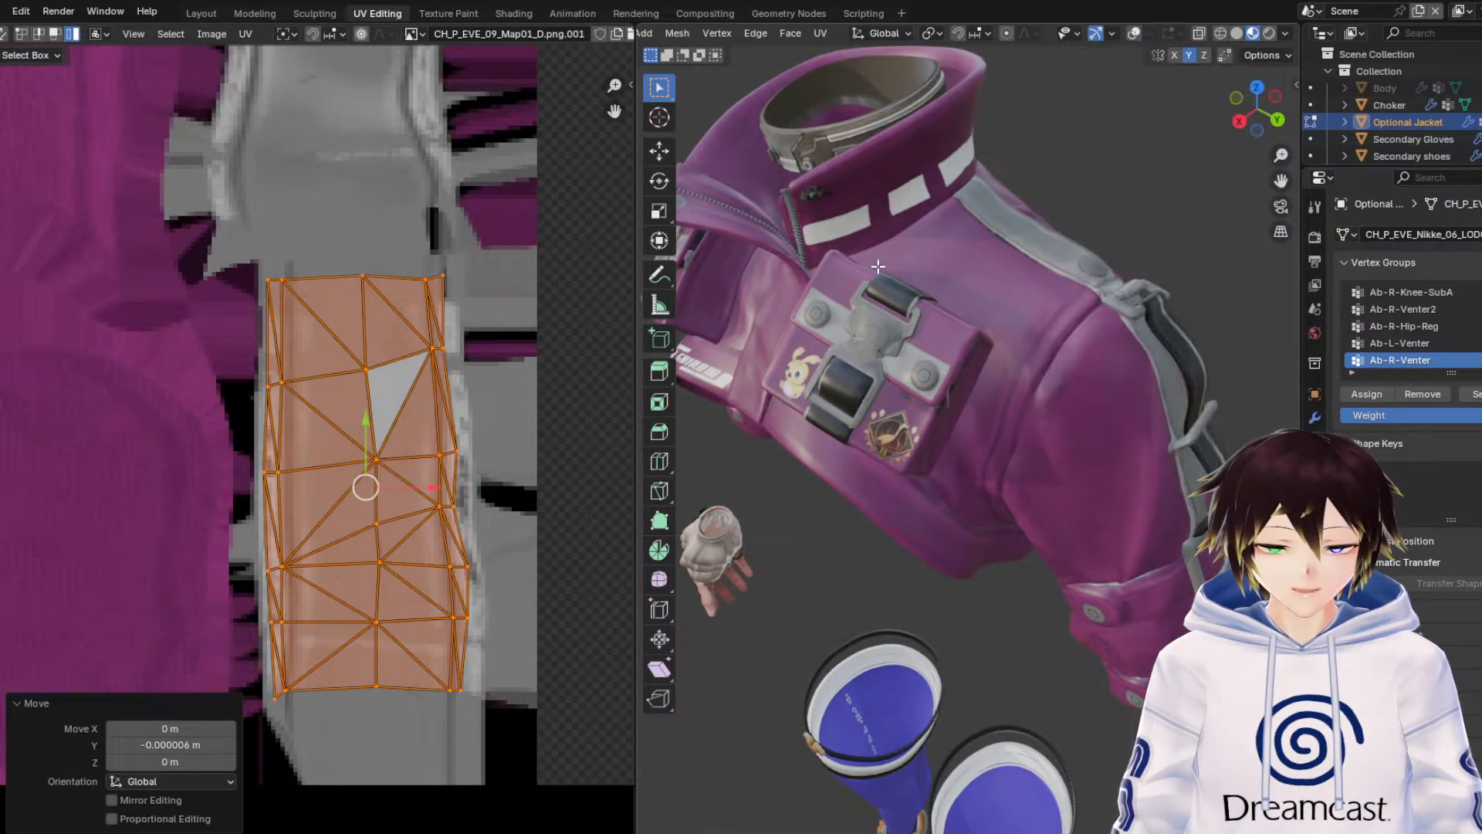
left_click(1135, 33)
middle_click_drag(923, 305, 873, 303)
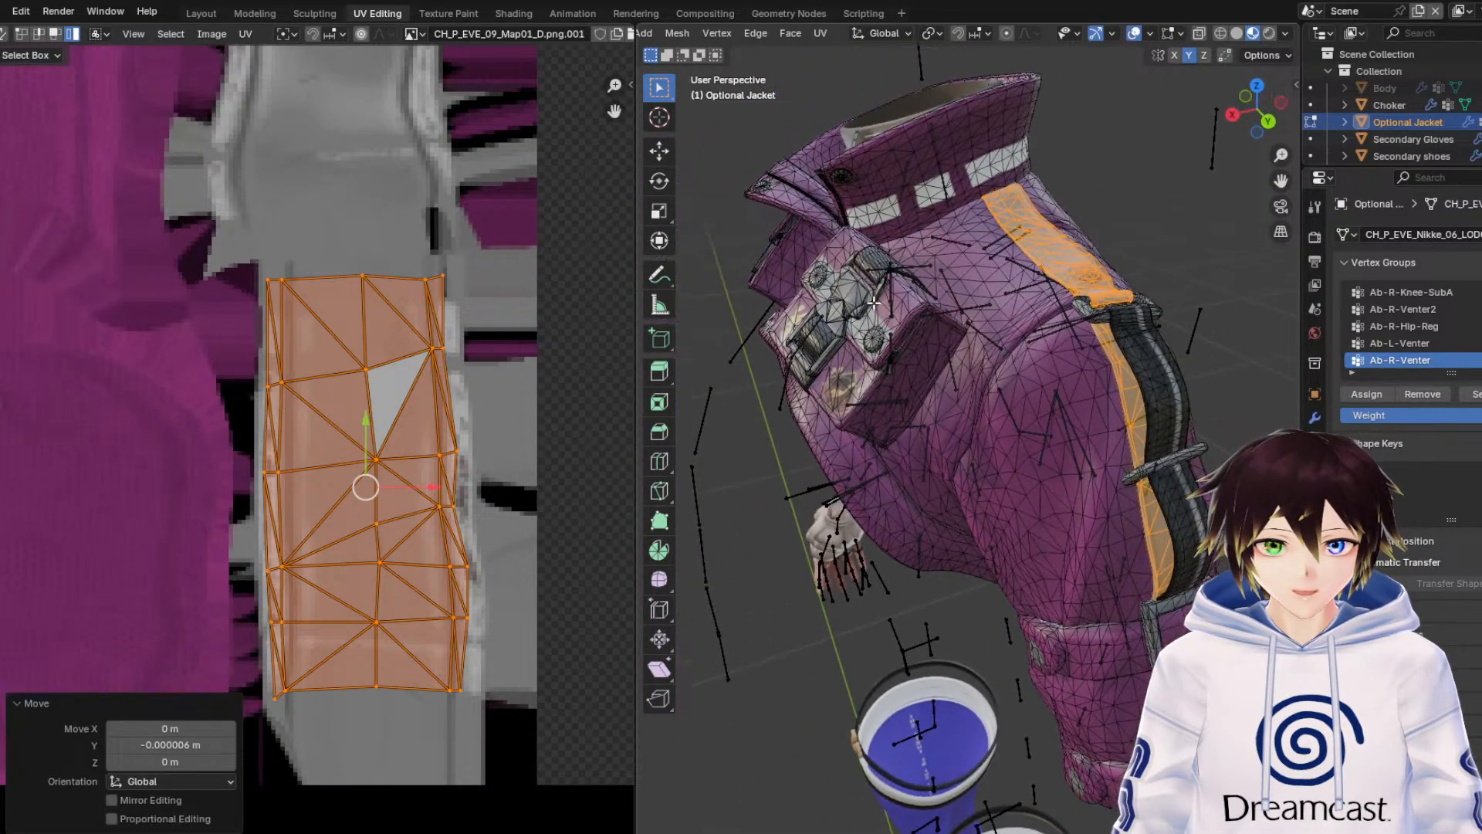
Select the black striped band on the near sleeve by growing the selection from one of its faces.
left_click(1160, 371)
left_click(1134, 34)
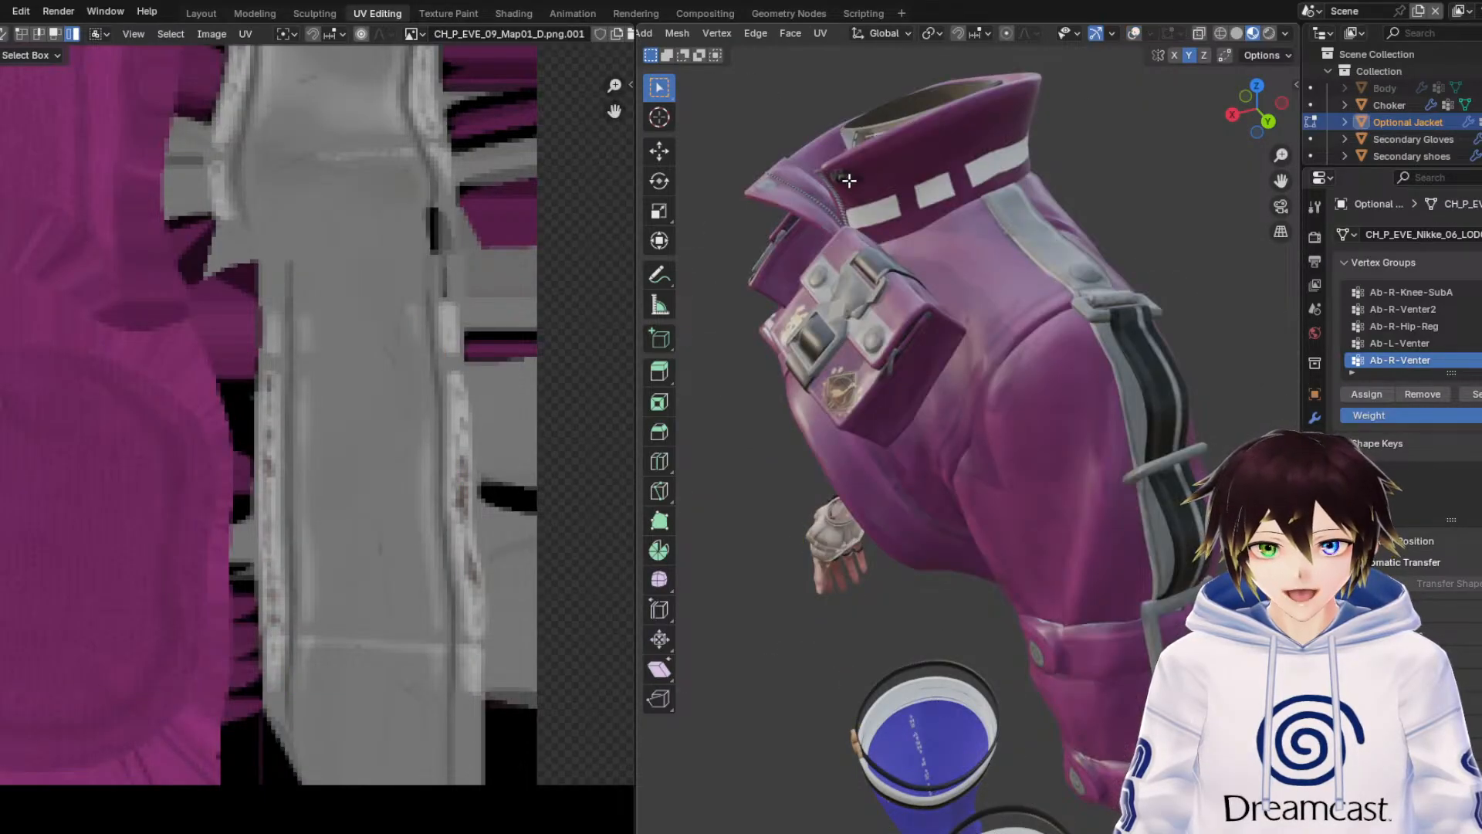
left_click(1140, 33)
middle_click_drag(1141, 261, 1093, 255)
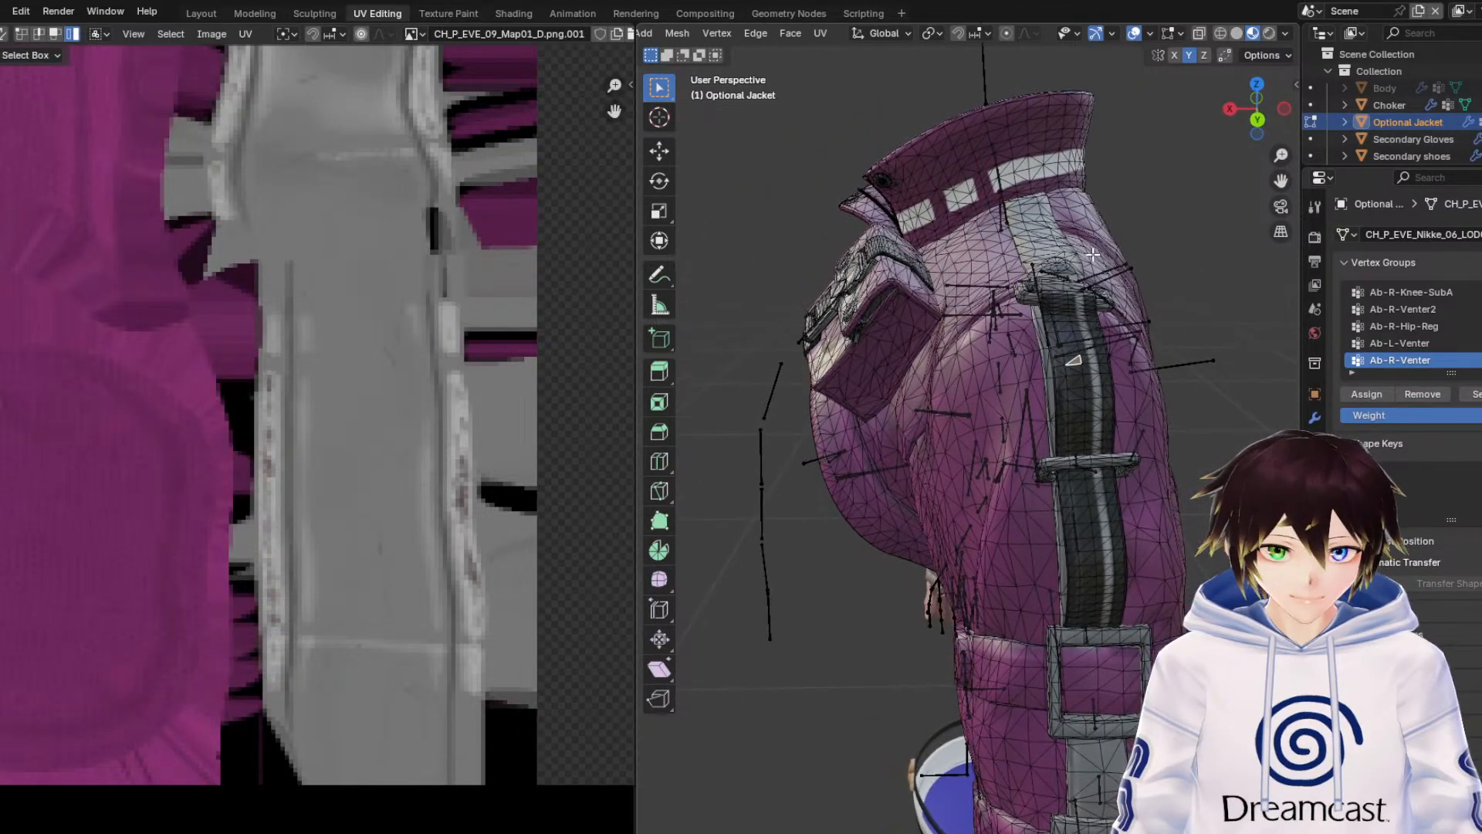
key("ctrl+KP_Add")
key("ctrl+KP_Add")
key("ctrl+KP_Add")
key("ctrl+KP_Add")
key("ctrl+KP_Add")
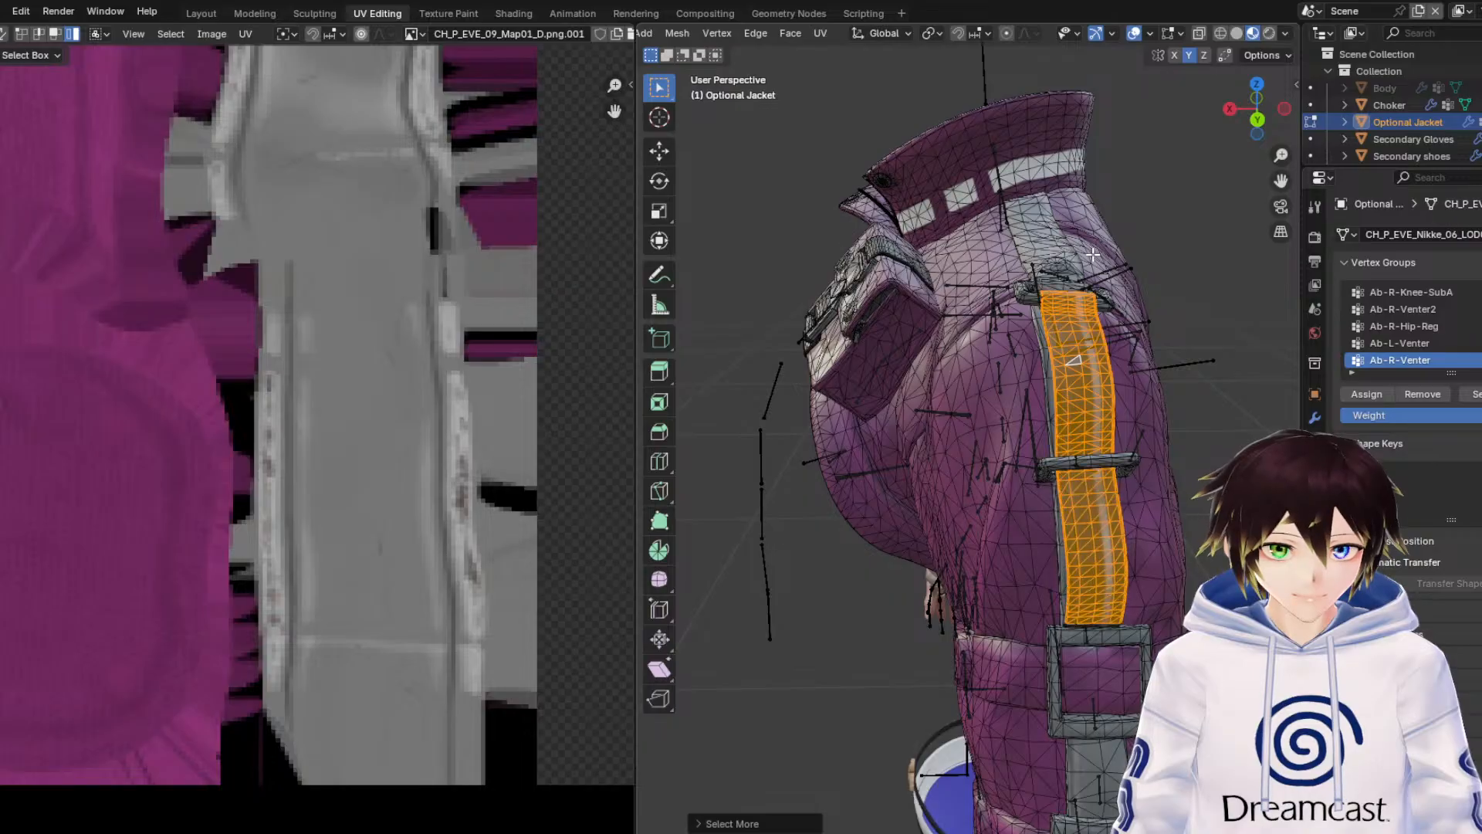
Add the opposite sleeve's black striped band to the selection by growing from one of its faces.
middle_click_drag(1091, 242, 1265, 221)
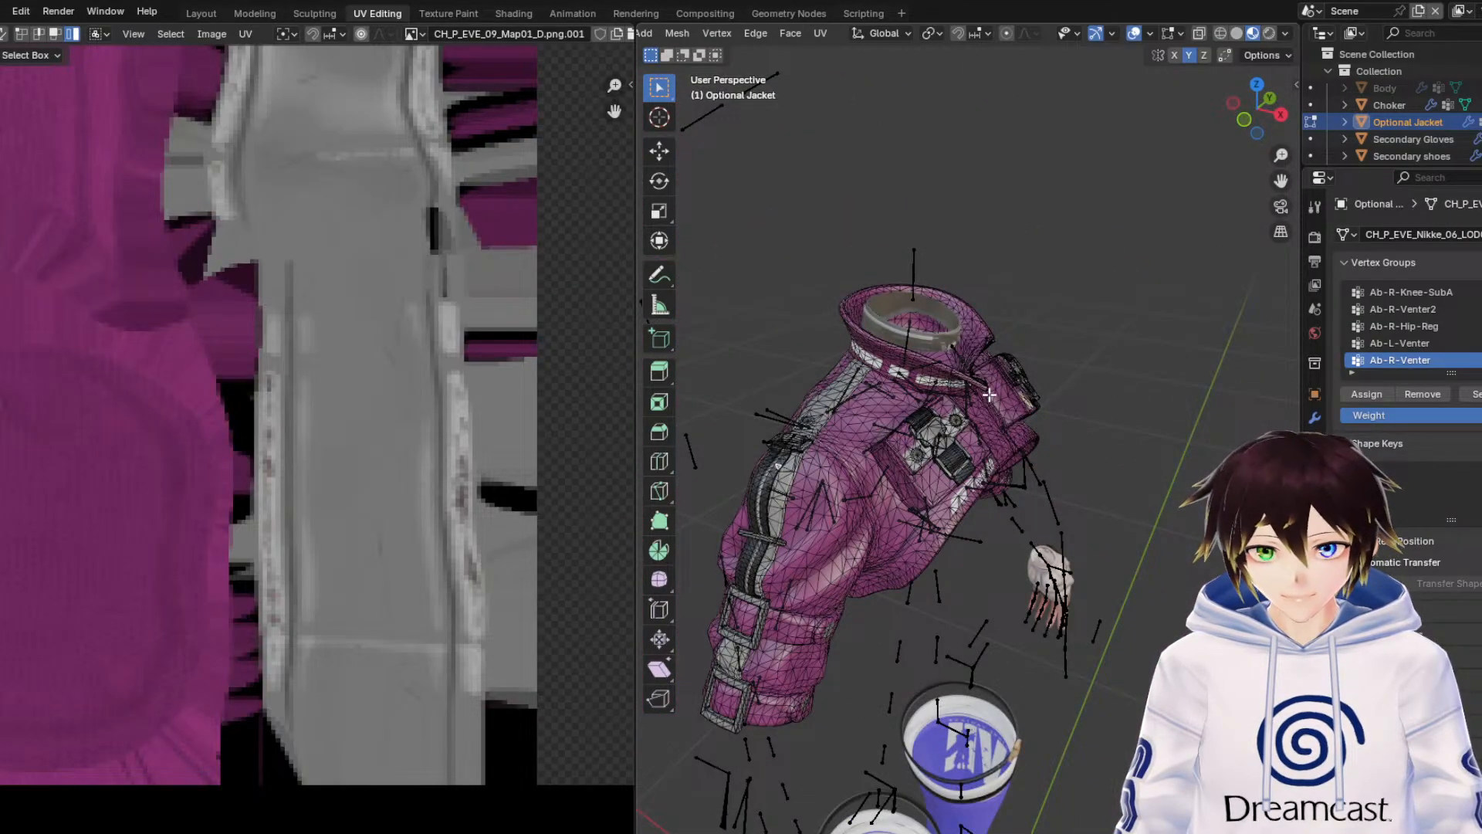
key("ctrl+KP_Add")
key("ctrl+KP_Add")
key("ctrl+KP_Add")
key("ctrl+KP_Add")
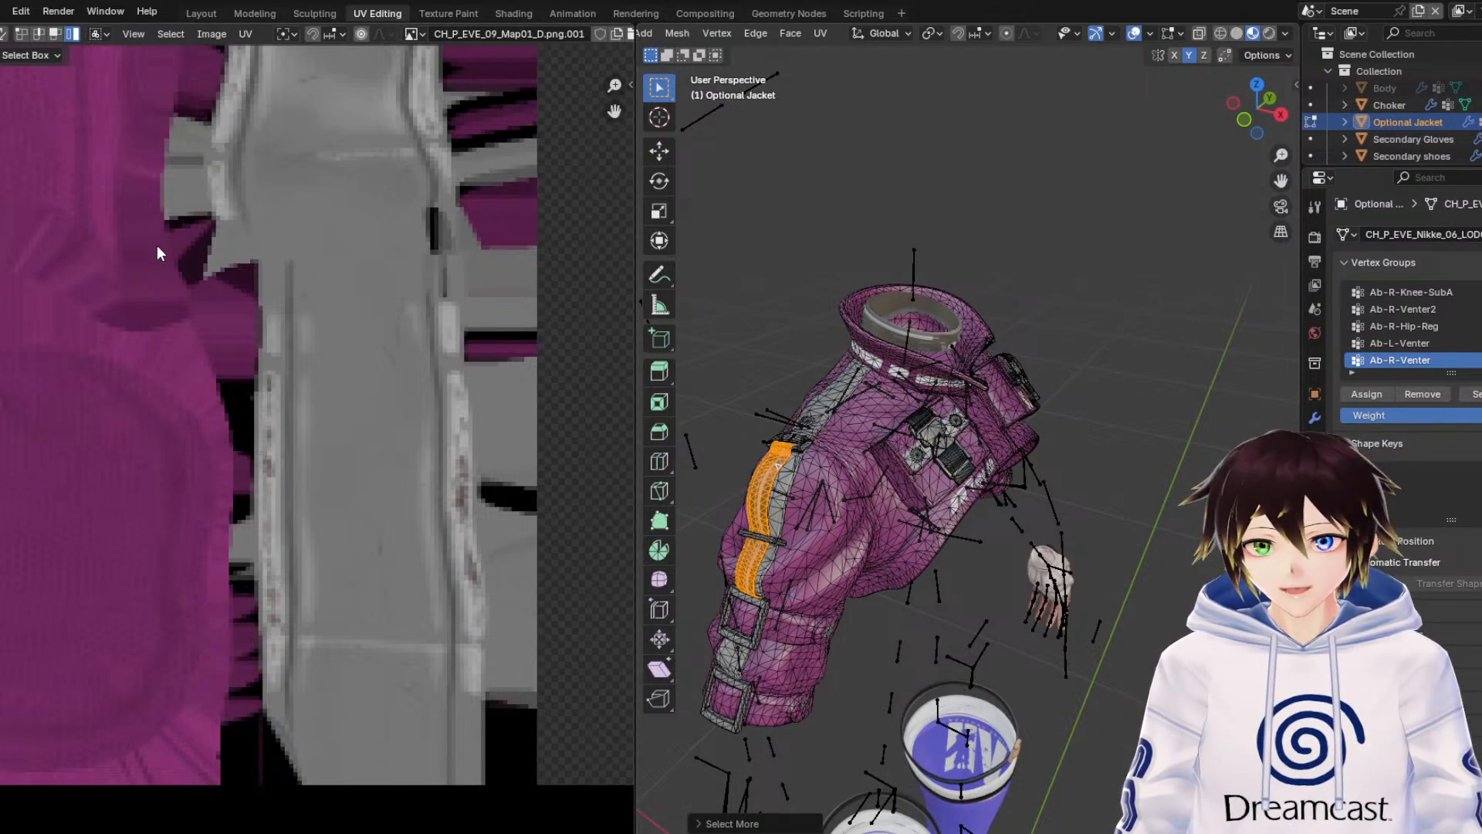
Select both black striped band islands in the UV layout and scale them uniformly to about 0.847.
scroll(158, 253, "down", 5)
left_click_drag(445, 581, 98, 94)
scroll(224, 332, "up", 6)
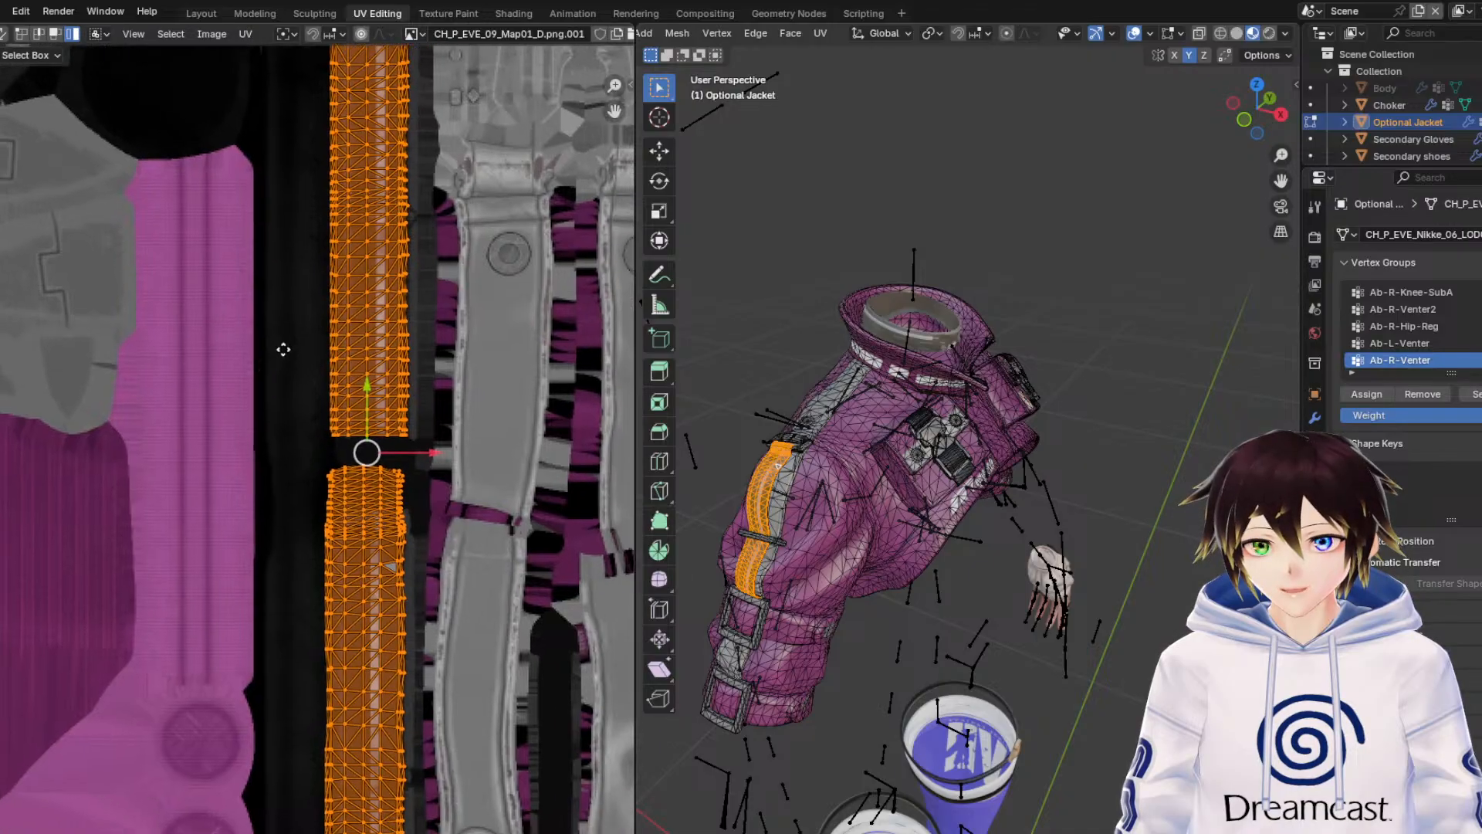
middle_click_drag(283, 350, 264, 332)
scroll(270, 339, "up", 2)
middle_click_drag(364, 439, 321, 407)
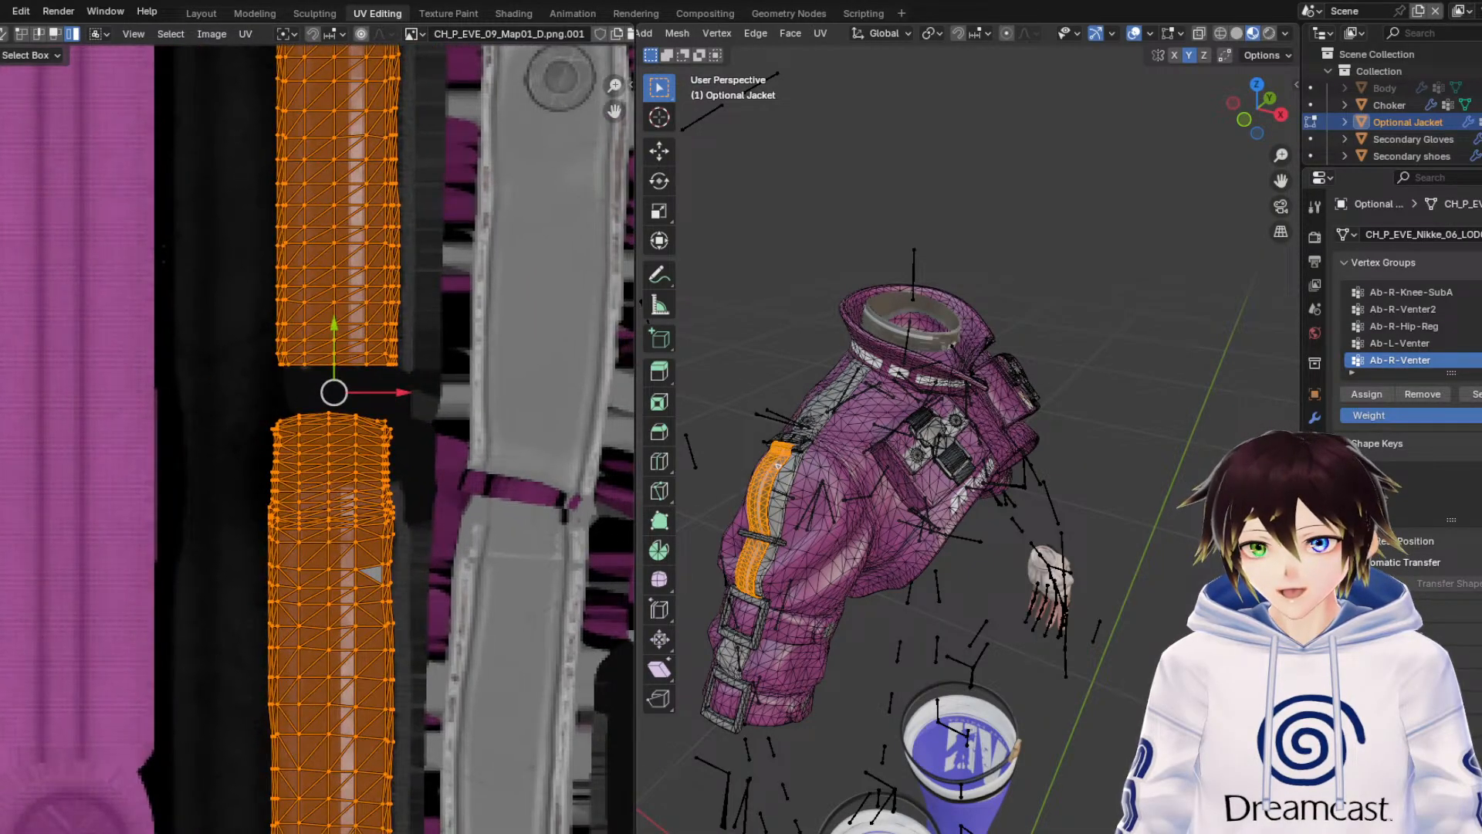
key("s")
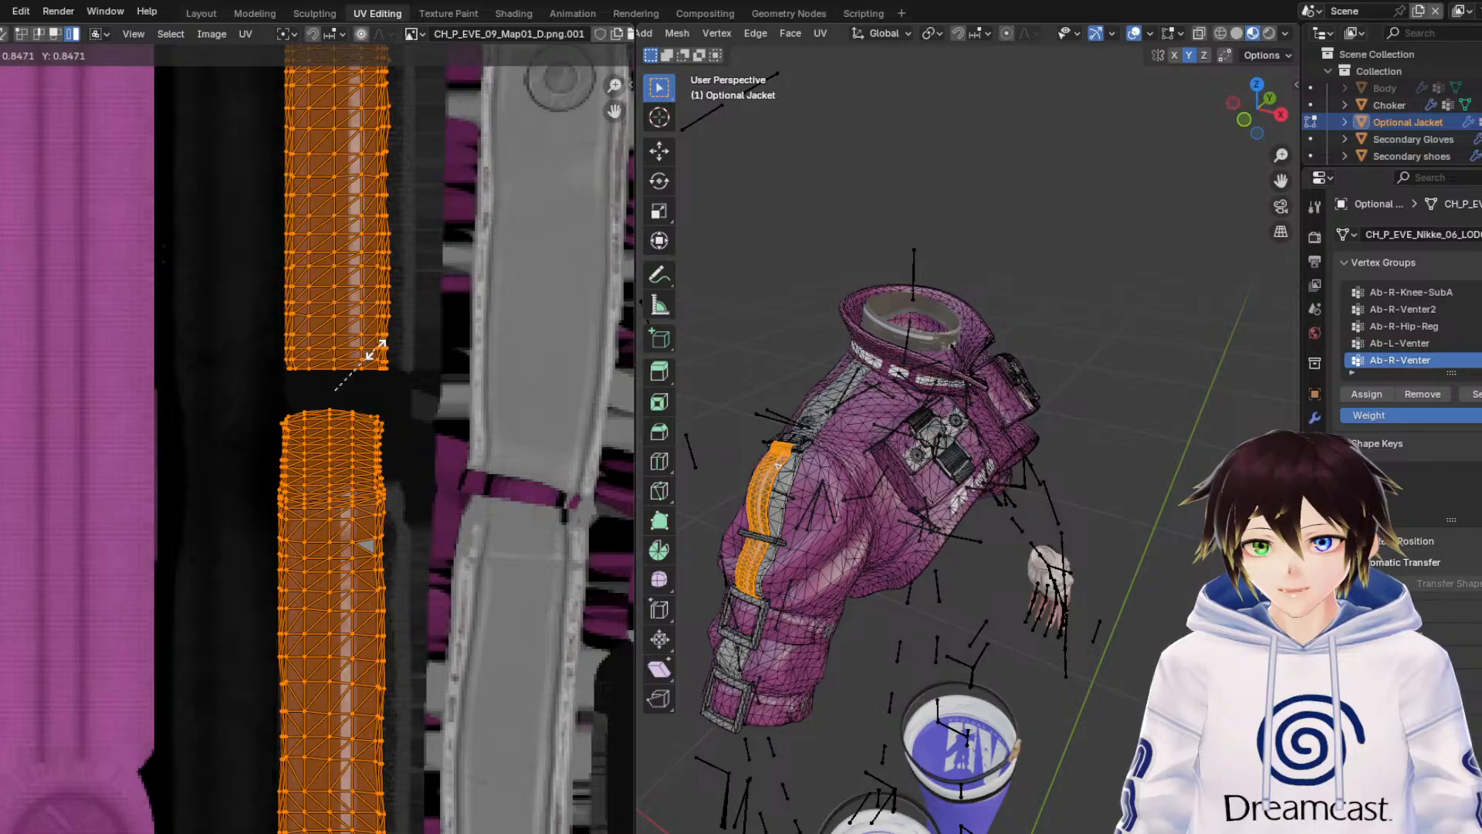
left_click(376, 352)
Shift both band islands 0.000008 m in X to centre them on the white stripe and widen them slightly in X.
mouse_move(391, 393)
left_mouse_down()
mouse_move(430, 396)
mouse_move(412, 389)
left_mouse_up()
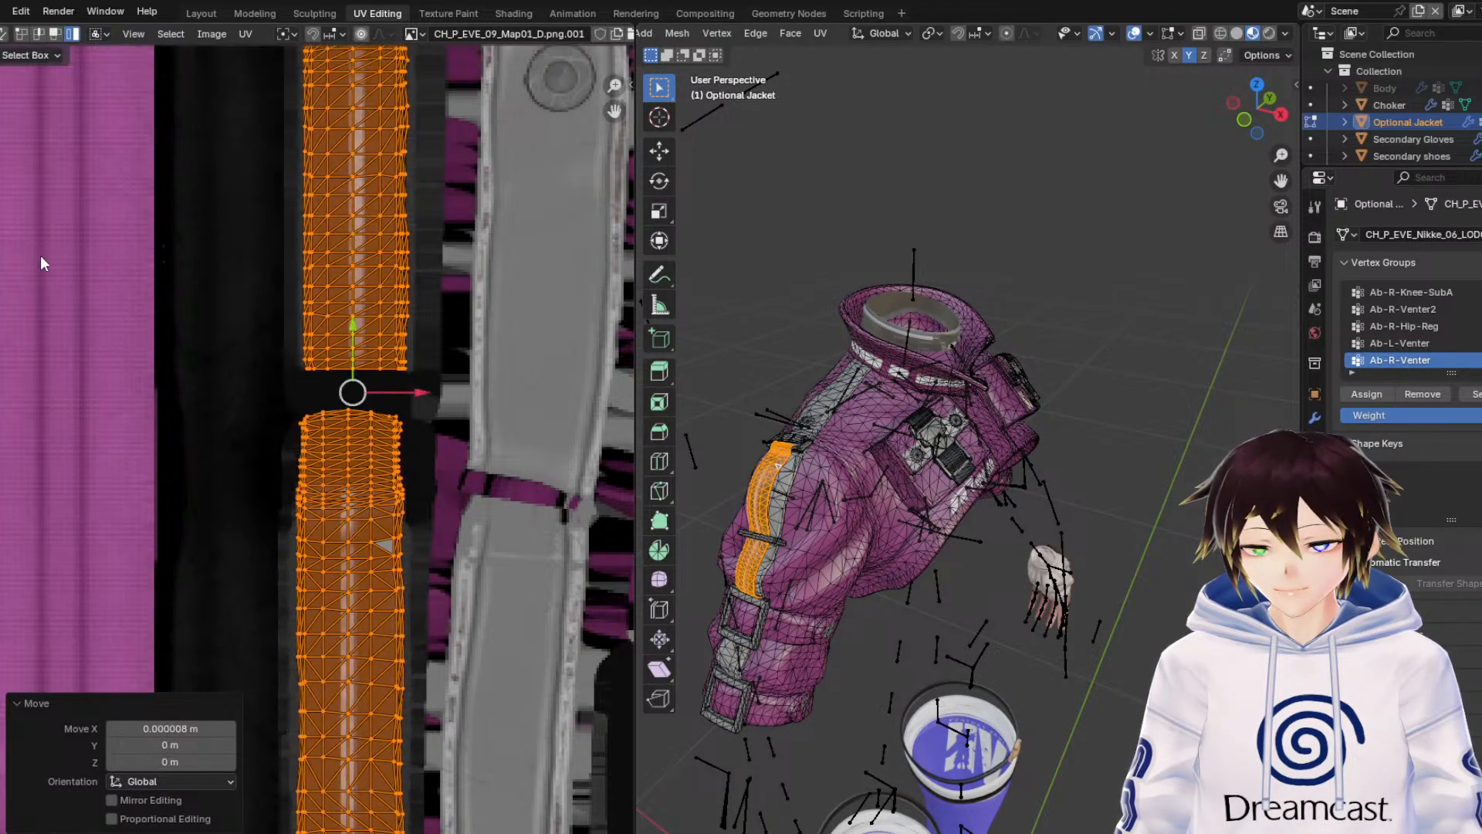
key("s")
key("x")
left_click(423, 394)
Lower the lower band island by 0.000033 m and another 0.000016 m in Y to centre it along its black texture.
scroll(423, 438, "down", 5, "shift")
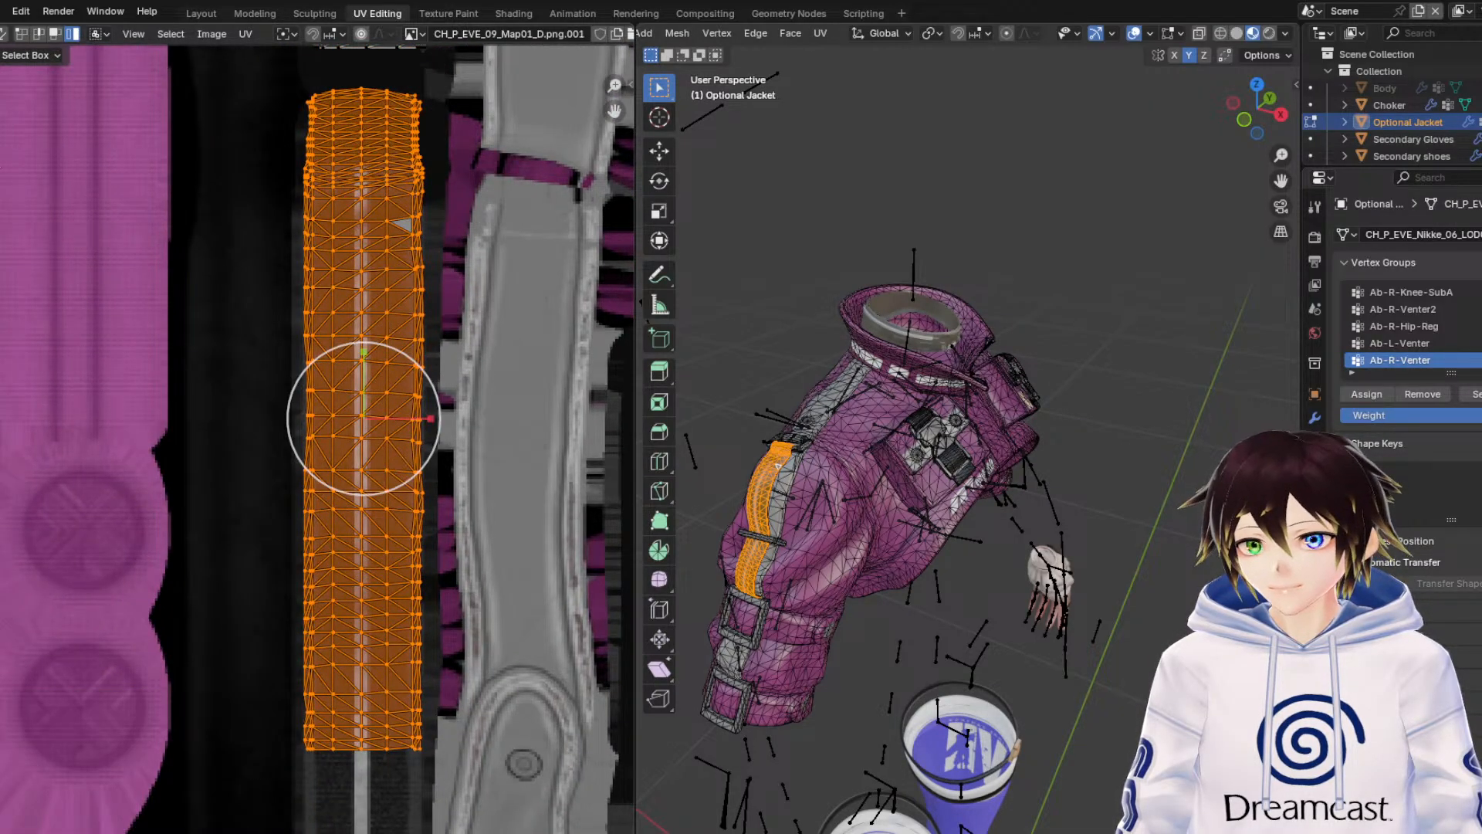
left_click_drag(363, 359, 379, 433)
middle_click_drag(380, 435, 373, 329)
key("g")
key("y")
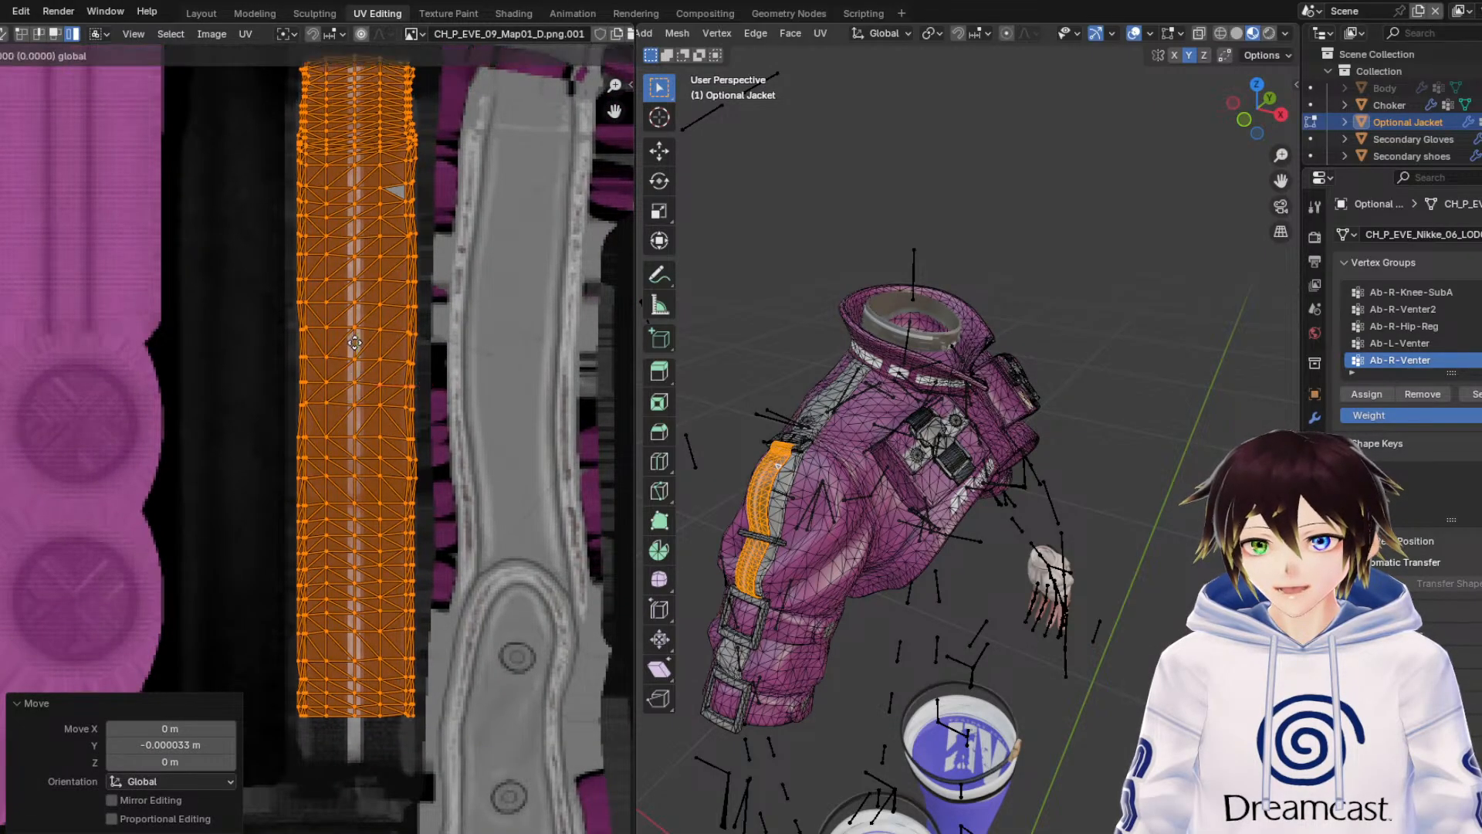
left_click(355, 373)
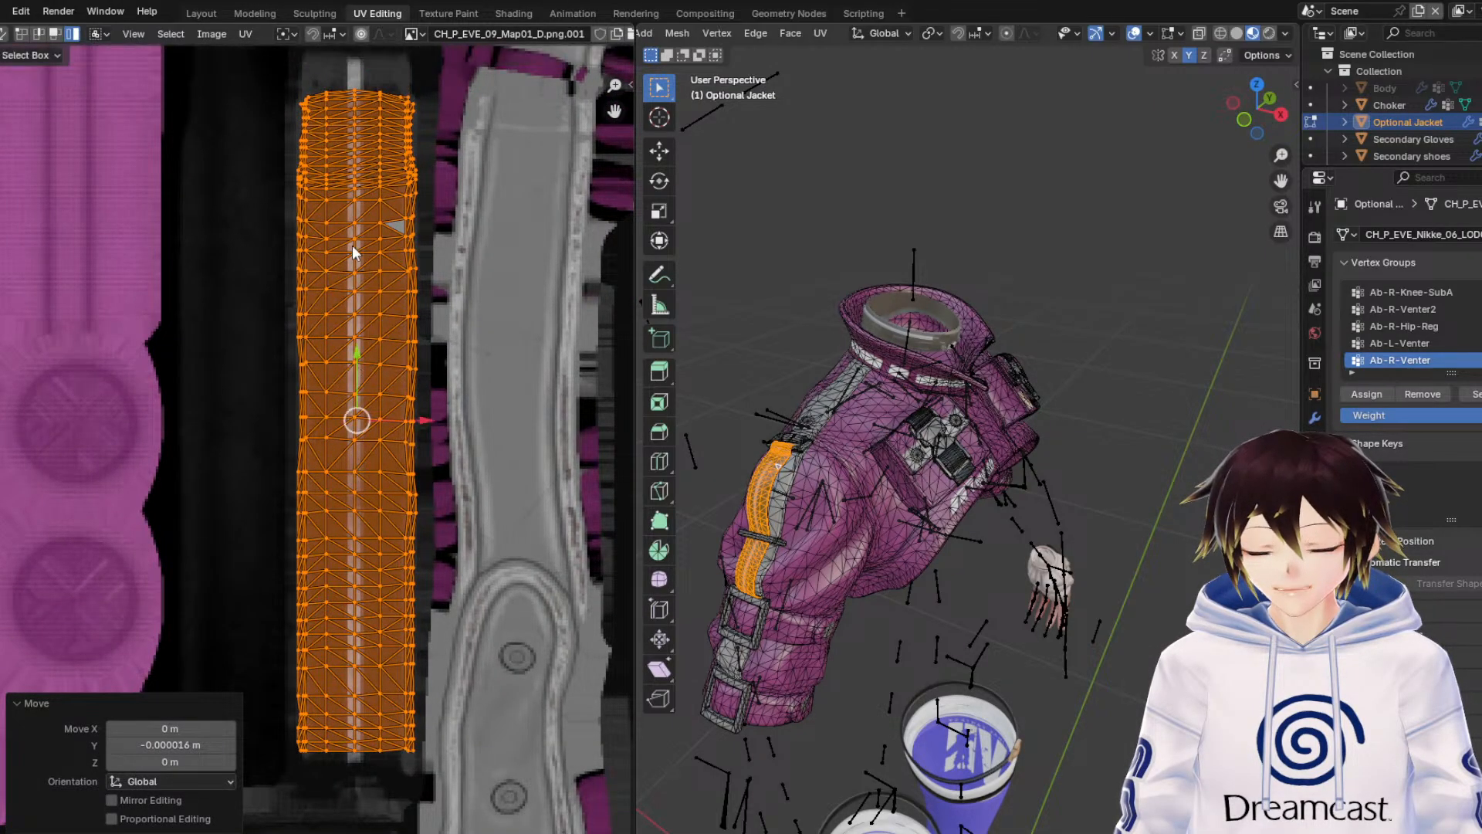
Select the upper band island and raise it 0.000004 m in Y to fit its black striped texture.
middle_click_drag(354, 248, 384, 607)
middle_click_drag(407, 371, 390, 672)
scroll(432, 564, "down", 2)
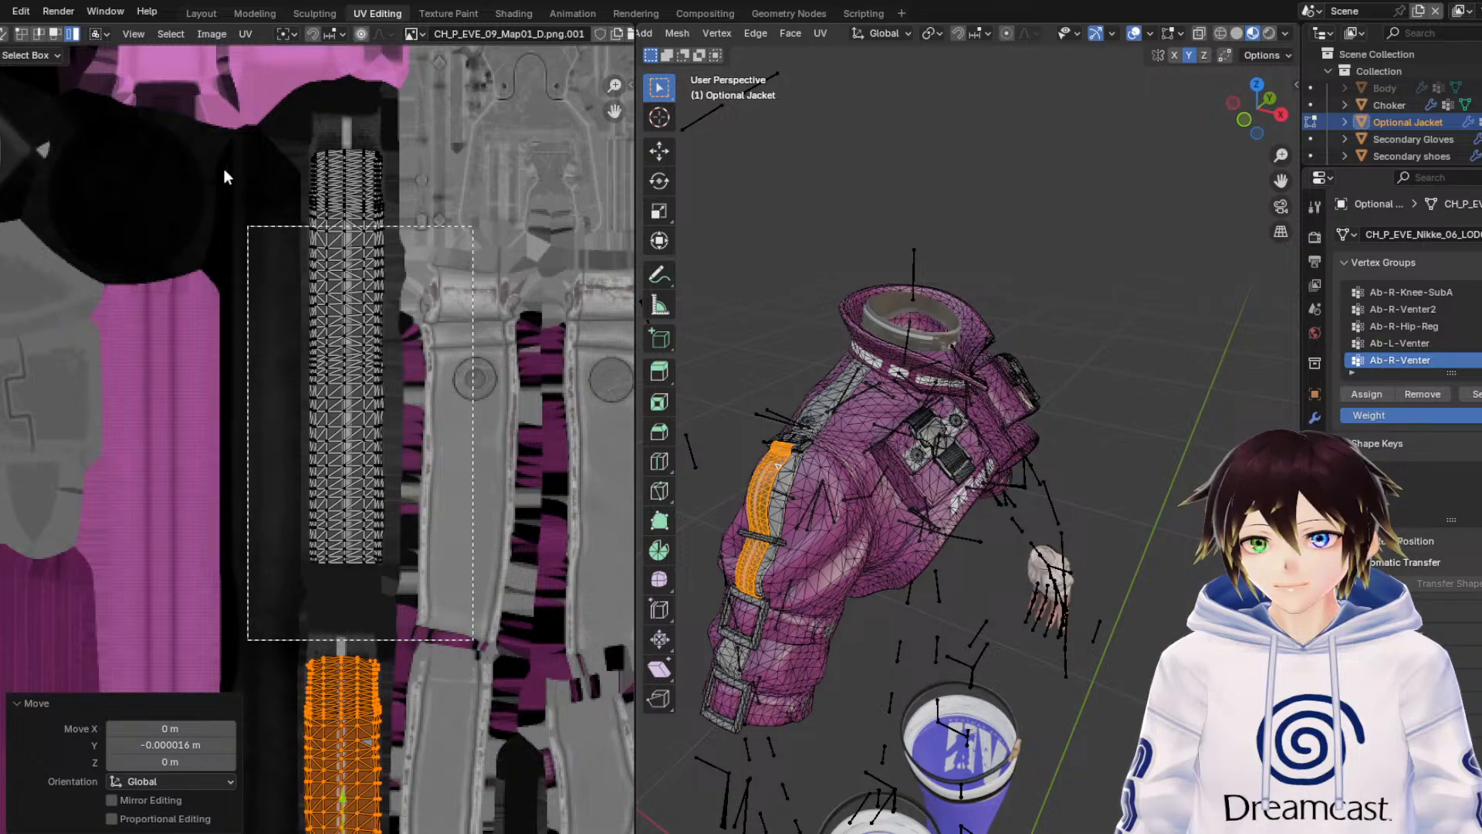
left_click(324, 160)
scroll(376, 309, "up", 1)
key("g")
key("y")
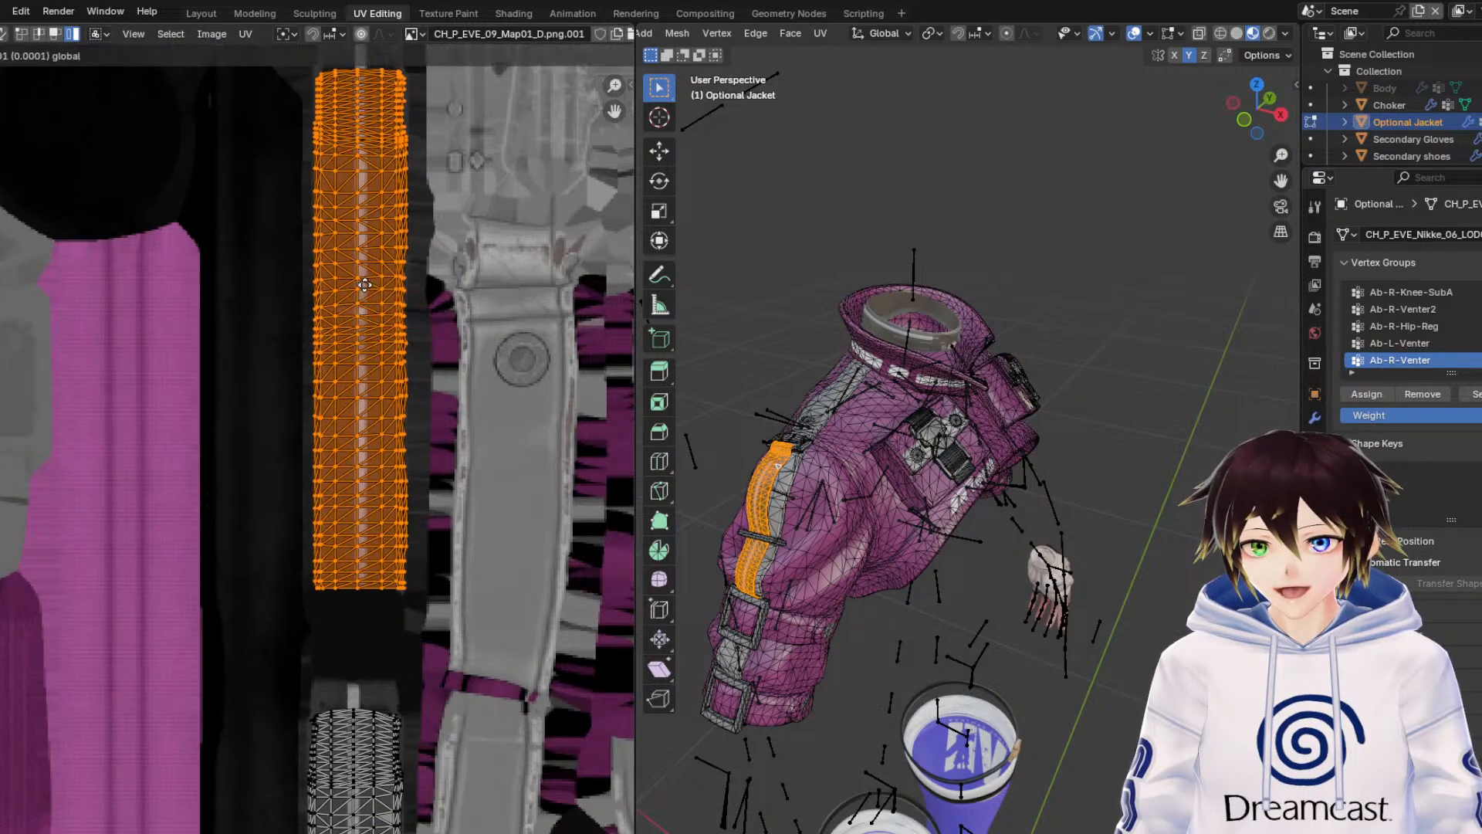
left_click(415, 356)
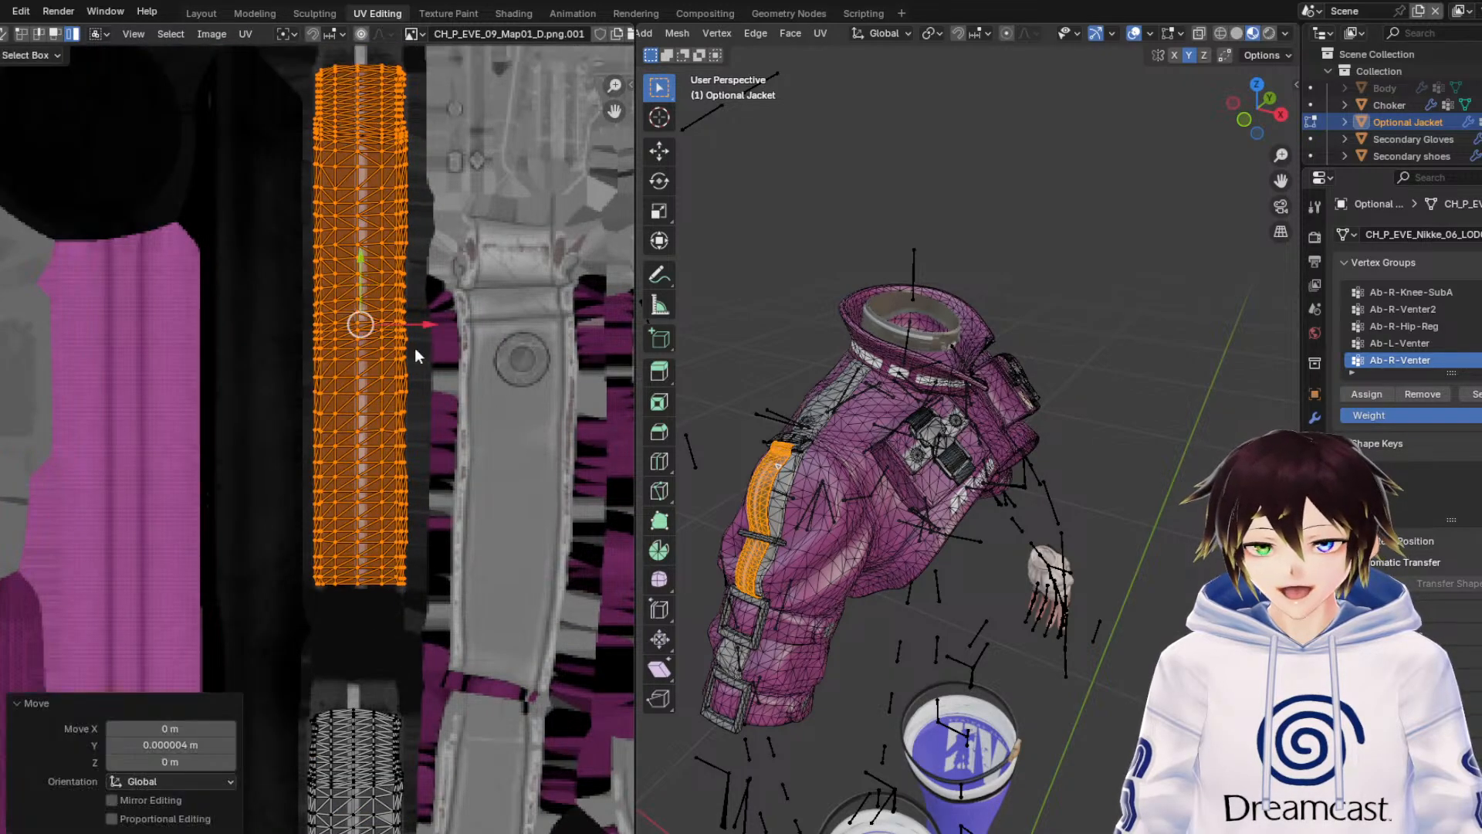
Hide the overlays, inspect the striped band and grey straps on the sleeve up close, and clear the UV selection.
left_click(1135, 33)
middle_click_drag(858, 443, 897, 434)
scroll(897, 433, "up", 3)
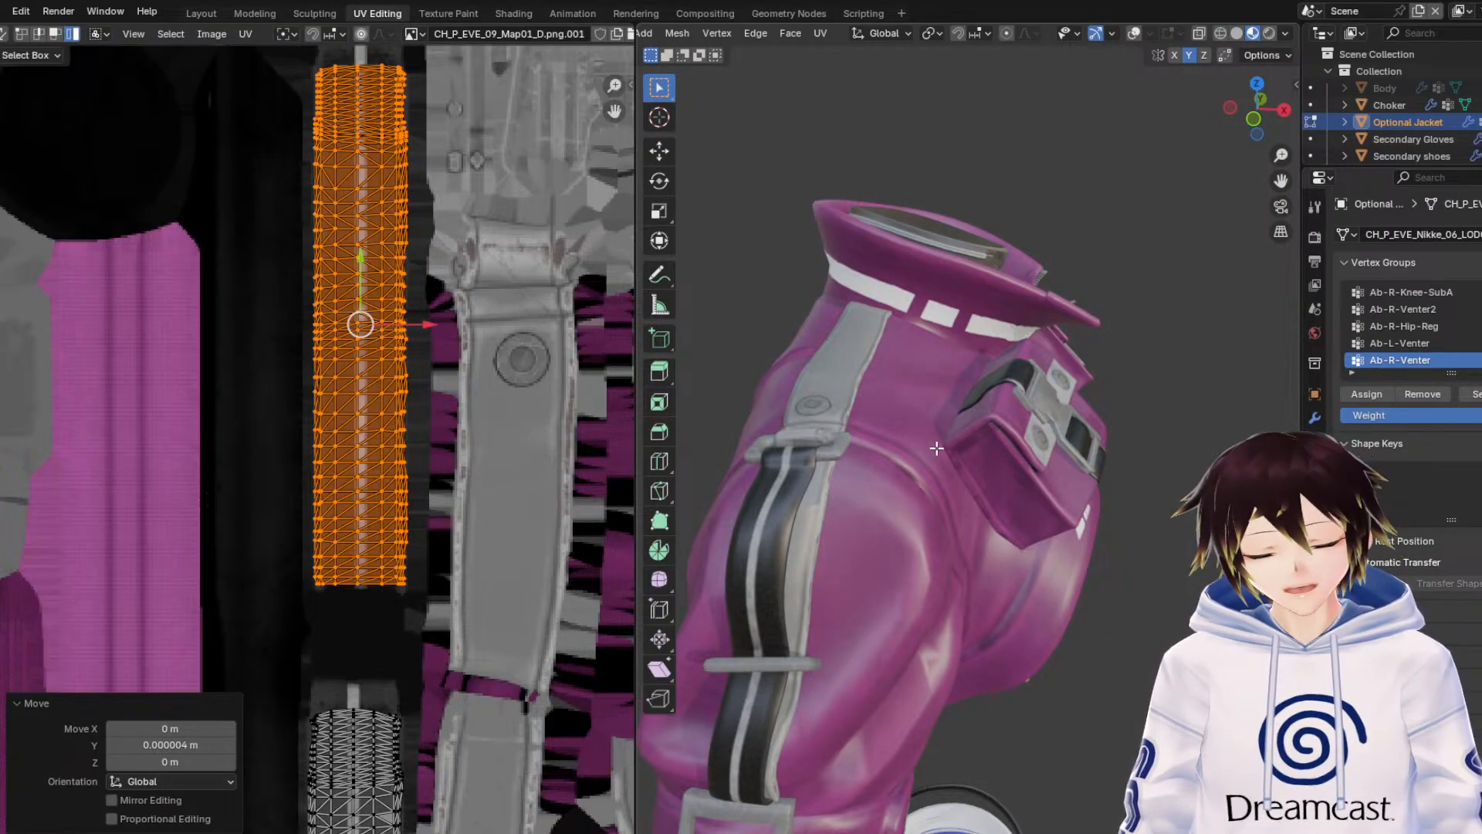
middle_click_drag(937, 448, 932, 447)
left_click(488, 447)
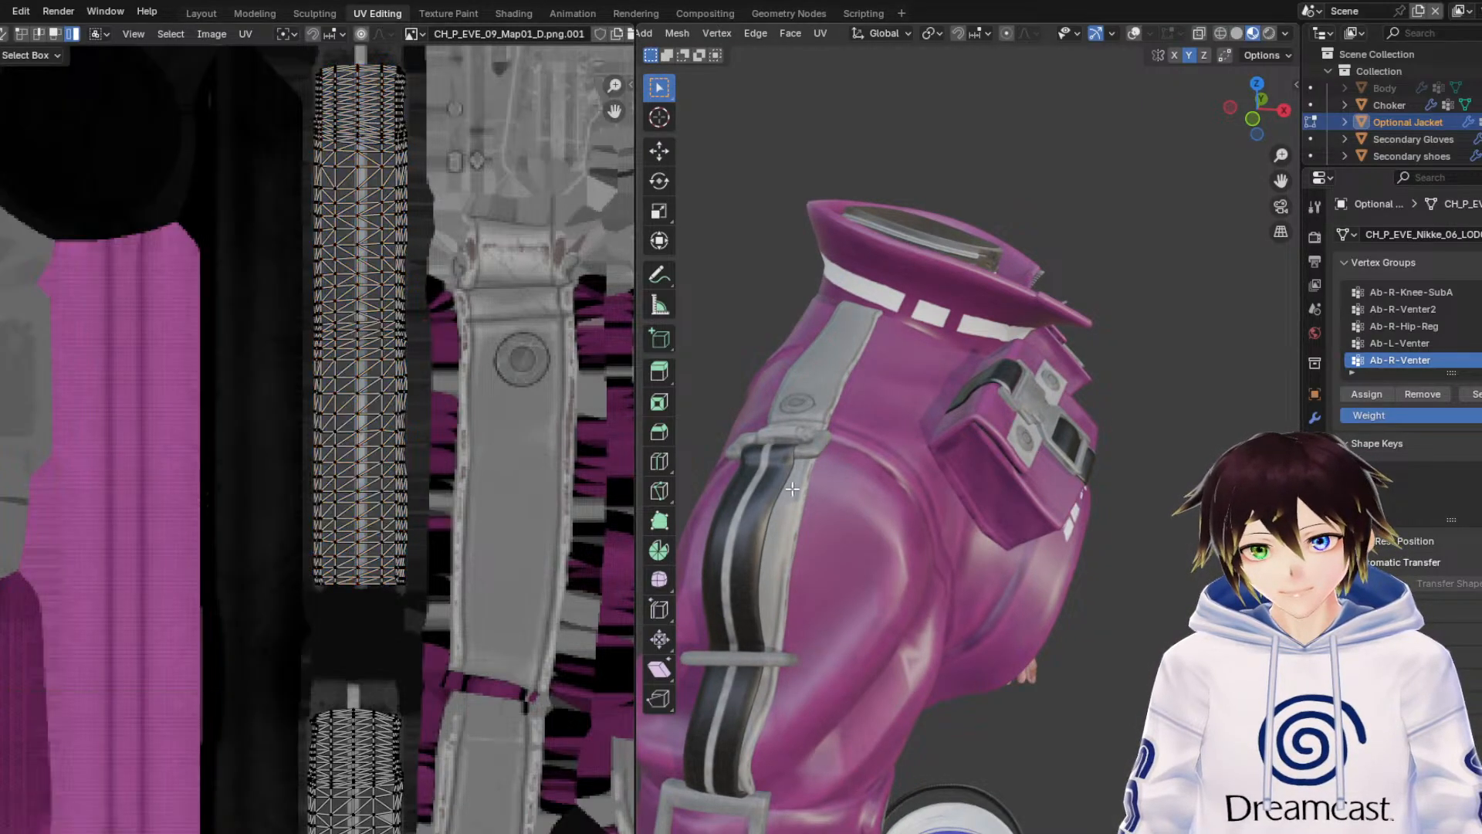
Show the overlays and select the whole hem band along the jacket's lower back edge by growing a face selection.
middle_click_drag(861, 501, 823, 481)
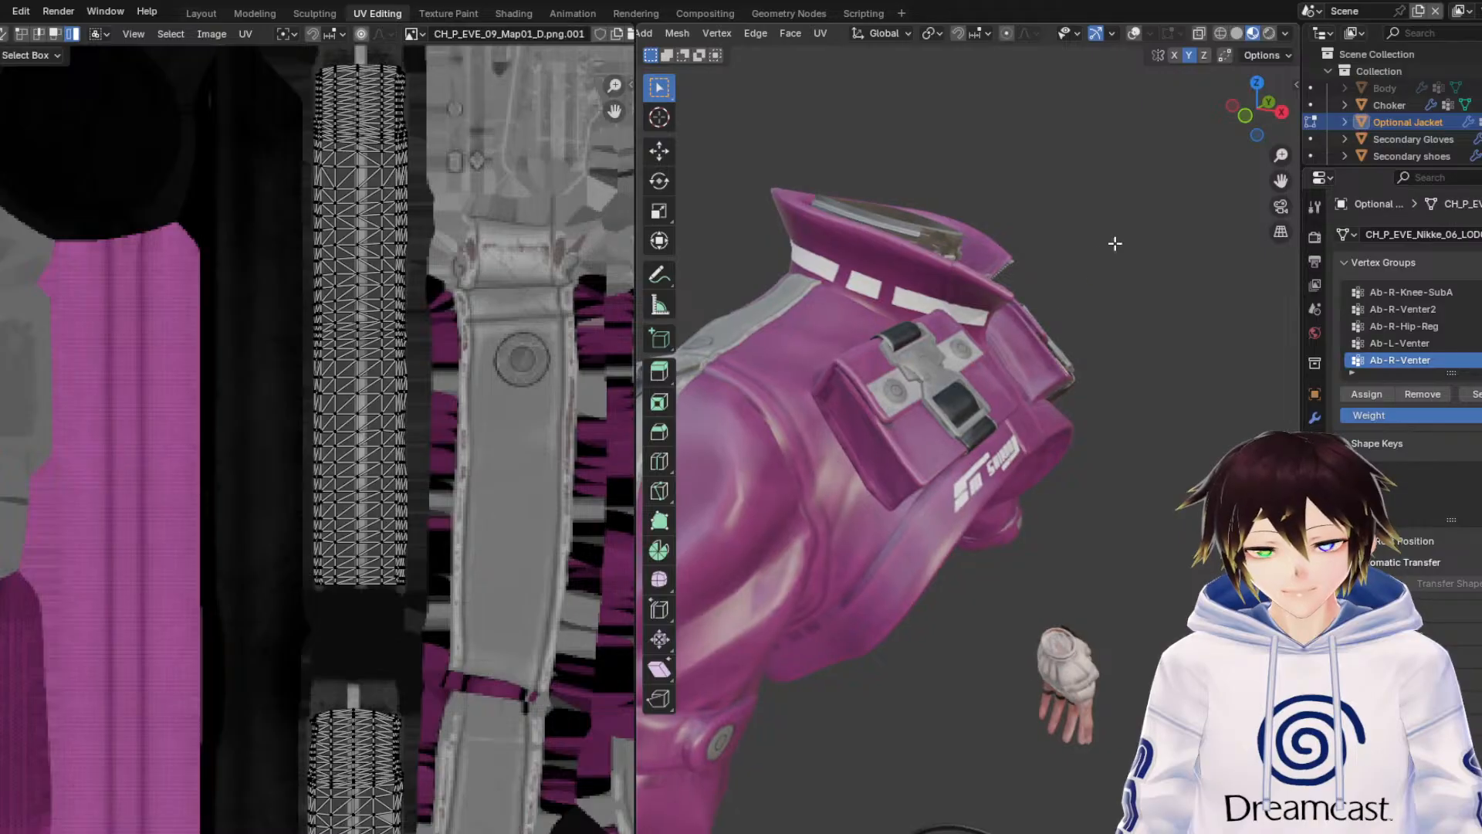
left_click_drag(1279, 182, 1382, 125)
middle_click_drag(906, 277, 854, 391)
scroll(914, 390, "up", 5)
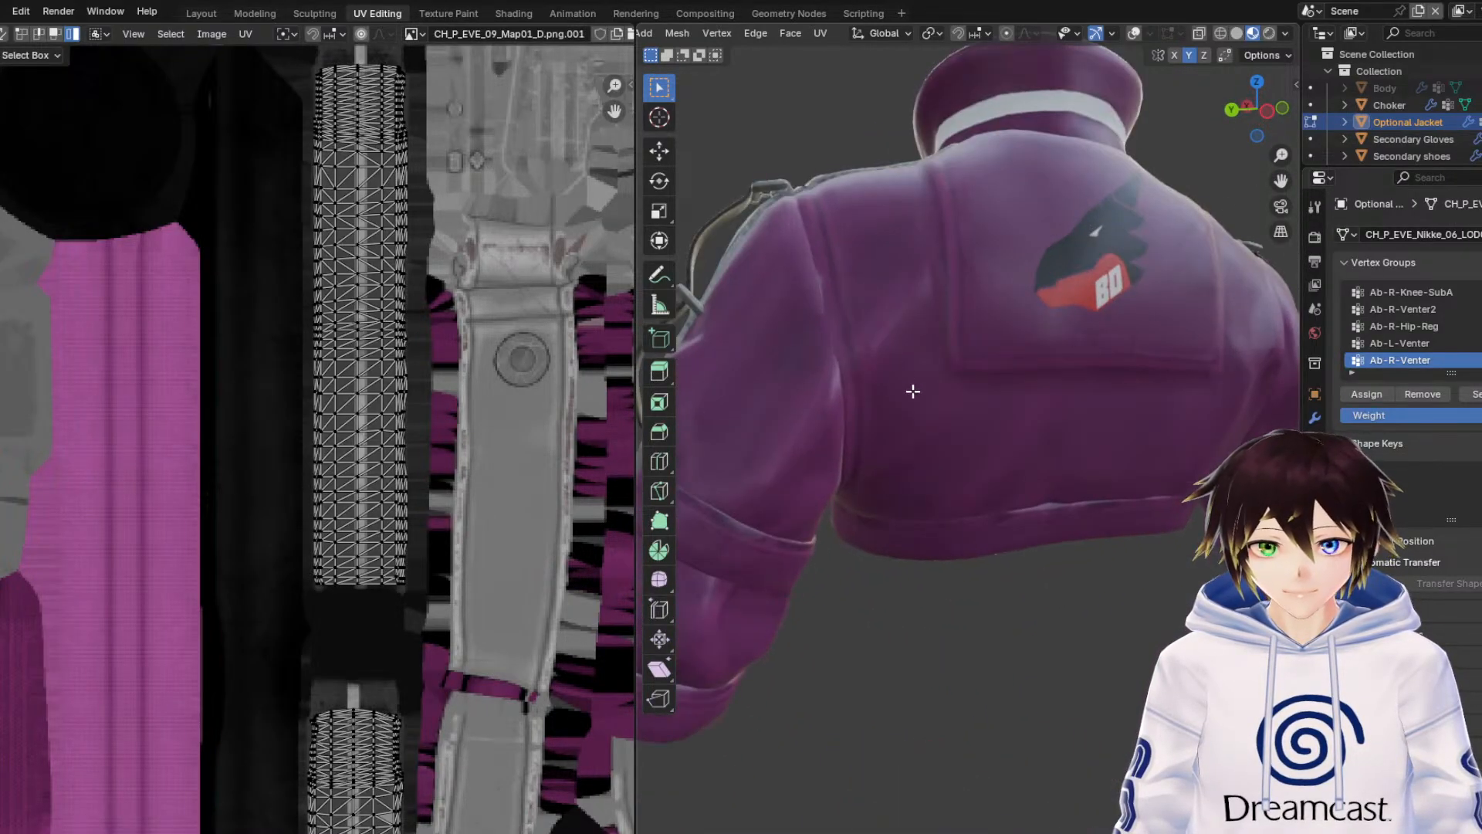
scroll(996, 552, "down", 2)
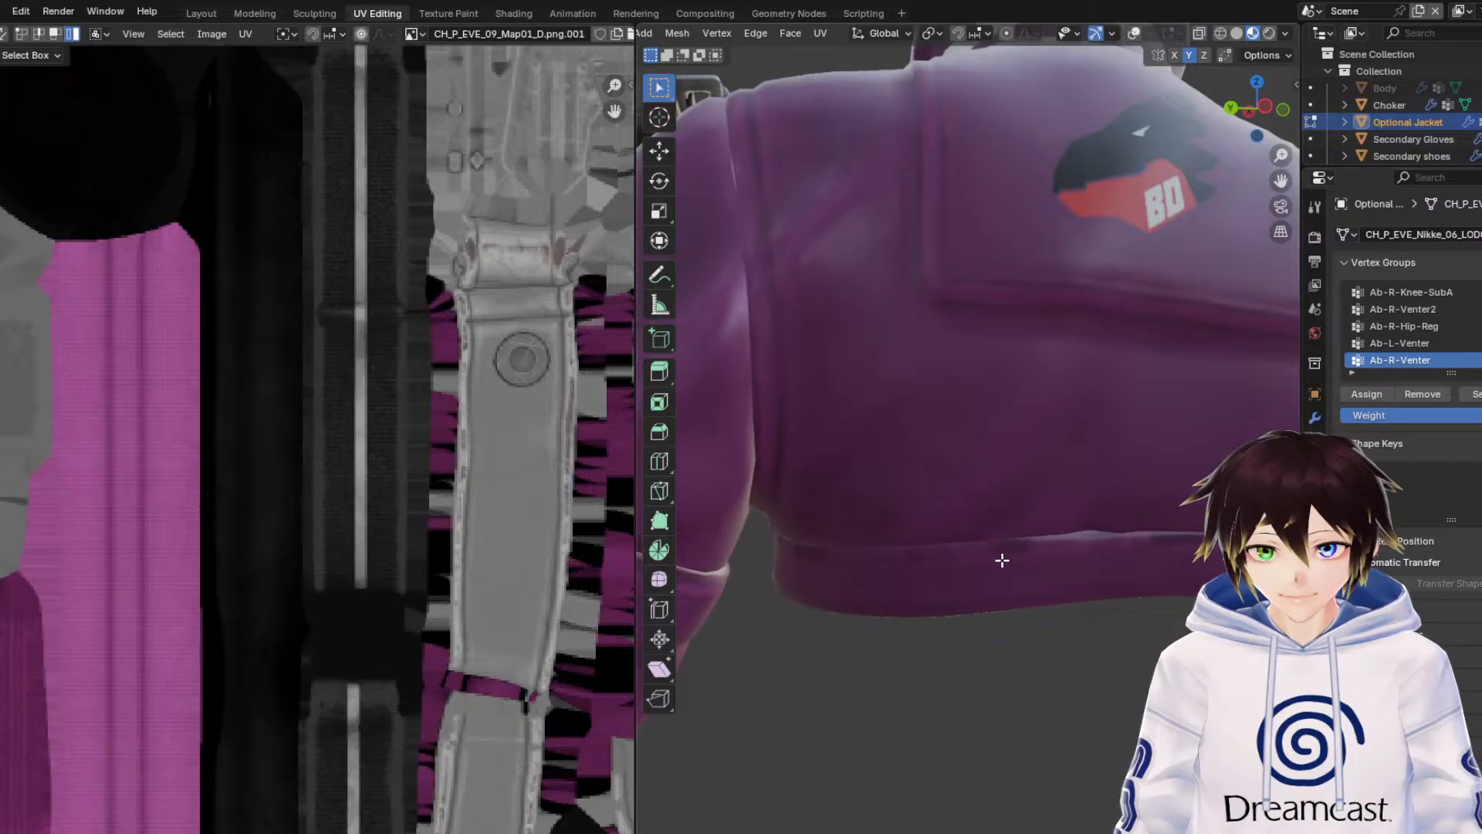
left_click(1135, 33)
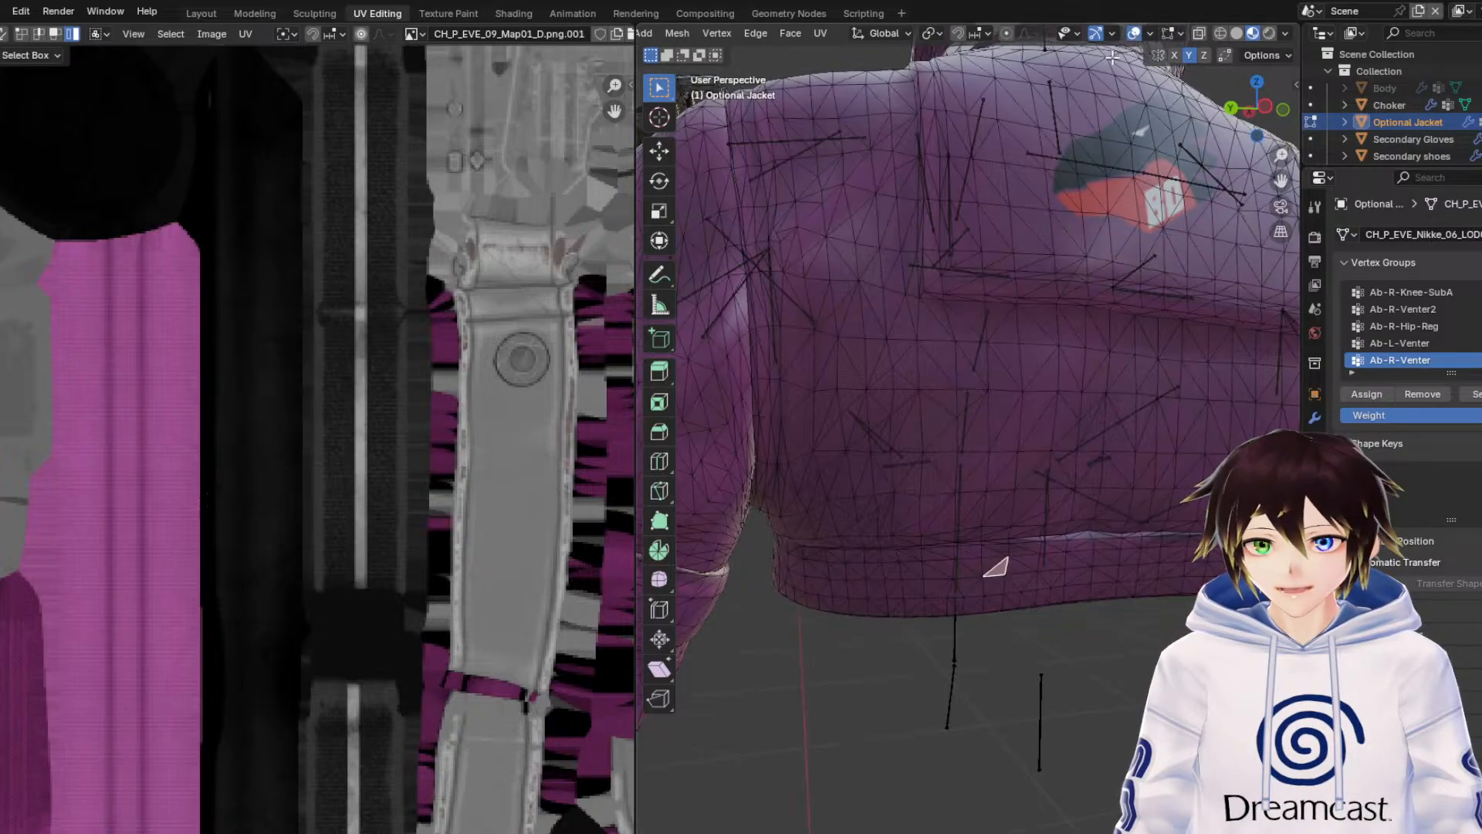
left_click(910, 566)
key("ctrl+KP_Add")
key("ctrl+KP_Add")
key("ctrl+KP_Add")
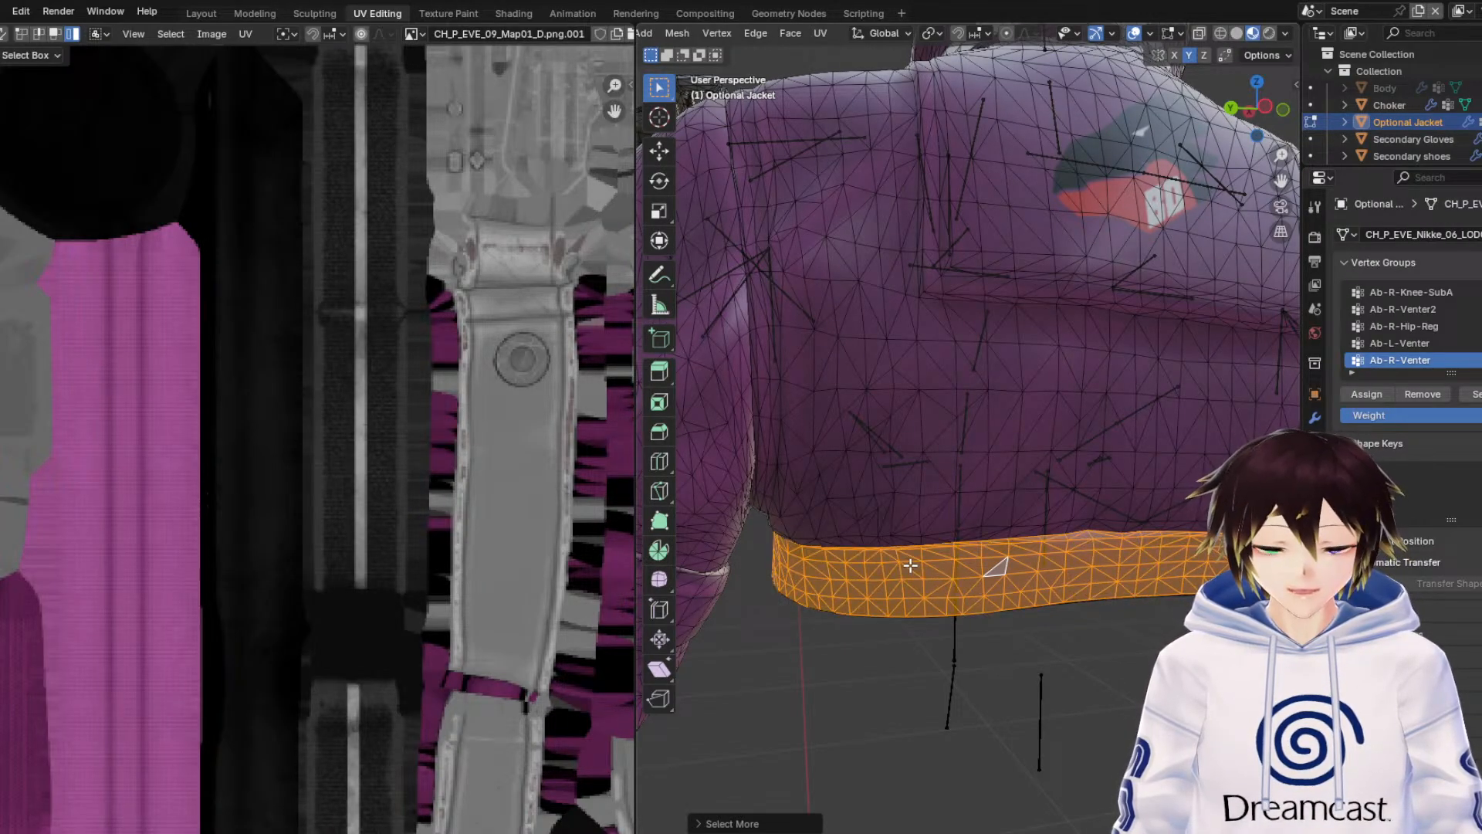
Inspect the selected hem band from the front of the jacket and examine its UV island against the texture.
middle_click_drag(911, 566, 1035, 336)
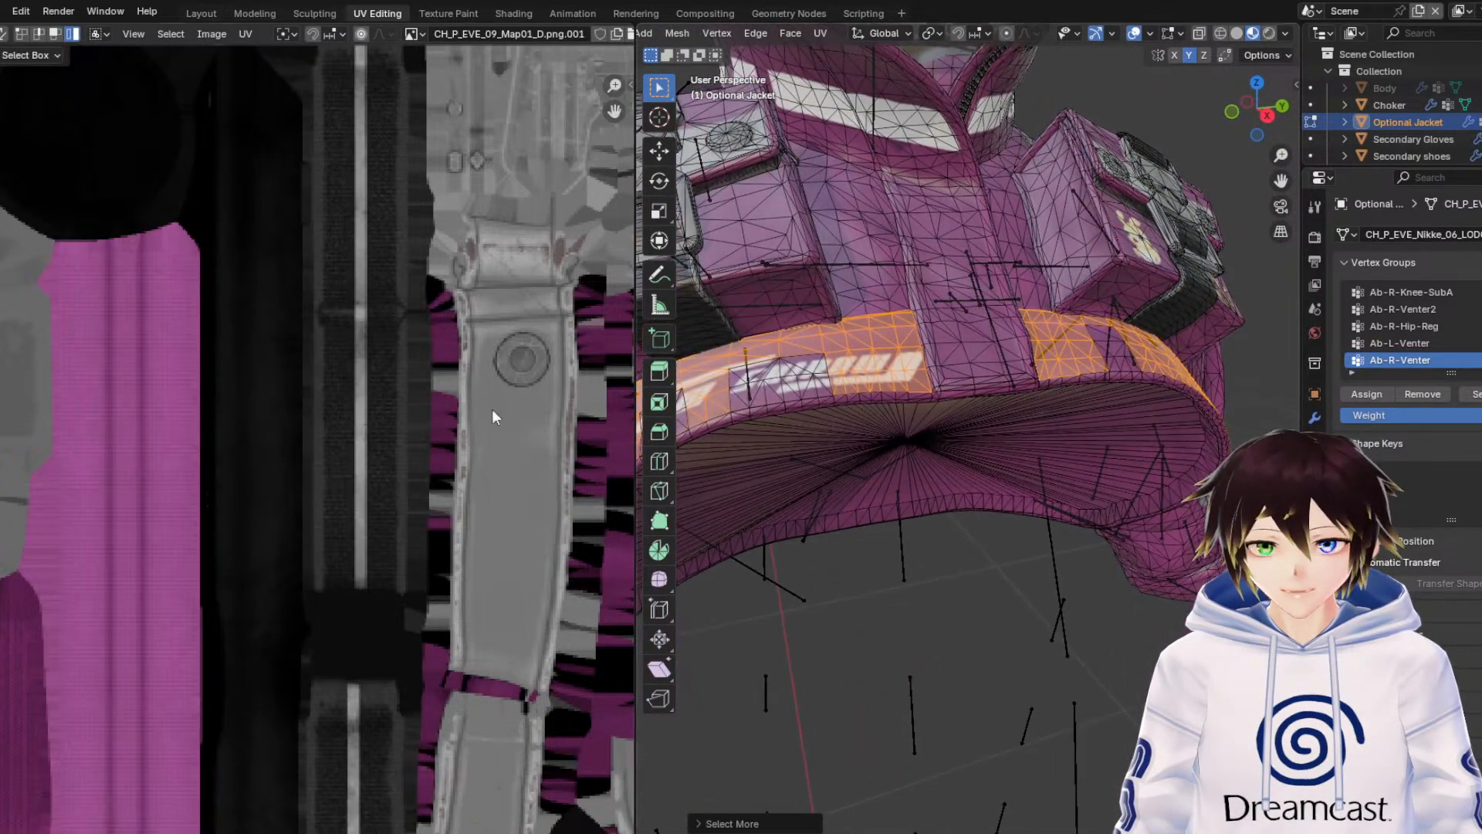
scroll(348, 396, "down", 9)
middle_click_drag(237, 254, 407, 323)
scroll(407, 322, "up", 2)
scroll(407, 318, "up", 4)
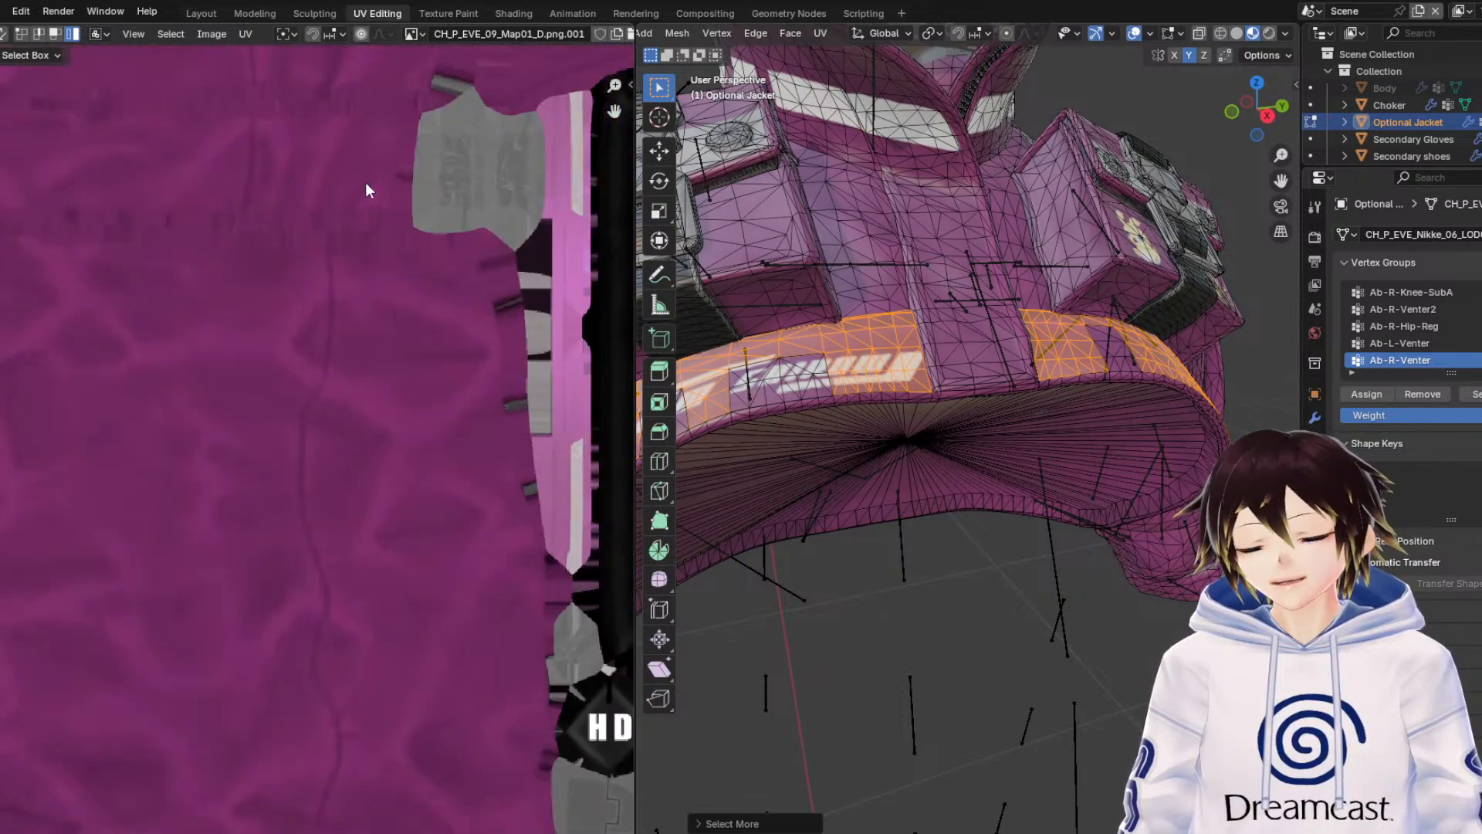
middle_click_drag(367, 185, 200, 518)
middle_click_drag(323, 196, 312, 420)
scroll(312, 420, "up", 3)
middle_click_drag(91, 232, 487, 332)
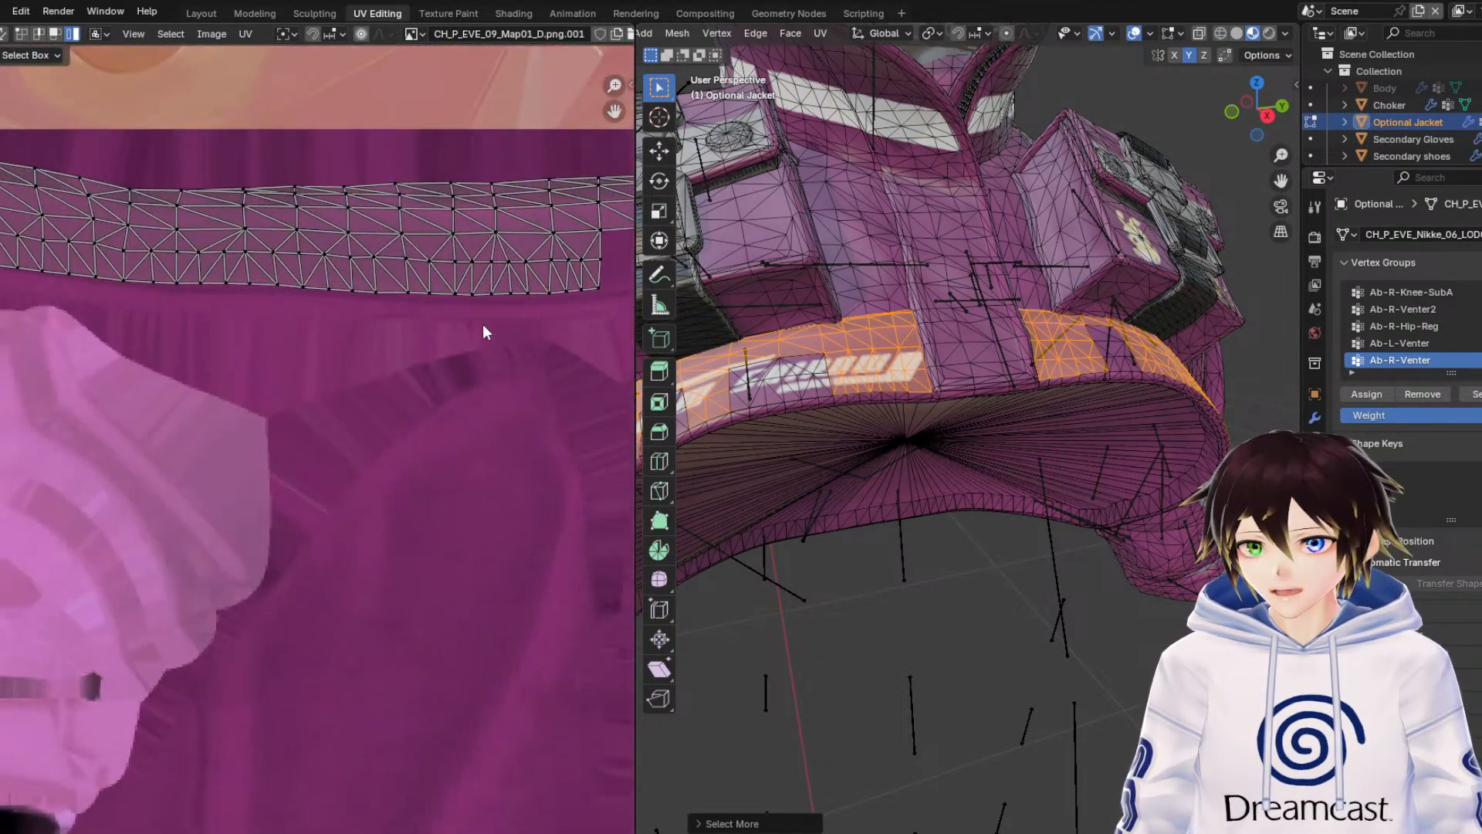
middle_click_drag(107, 319, 51, 306)
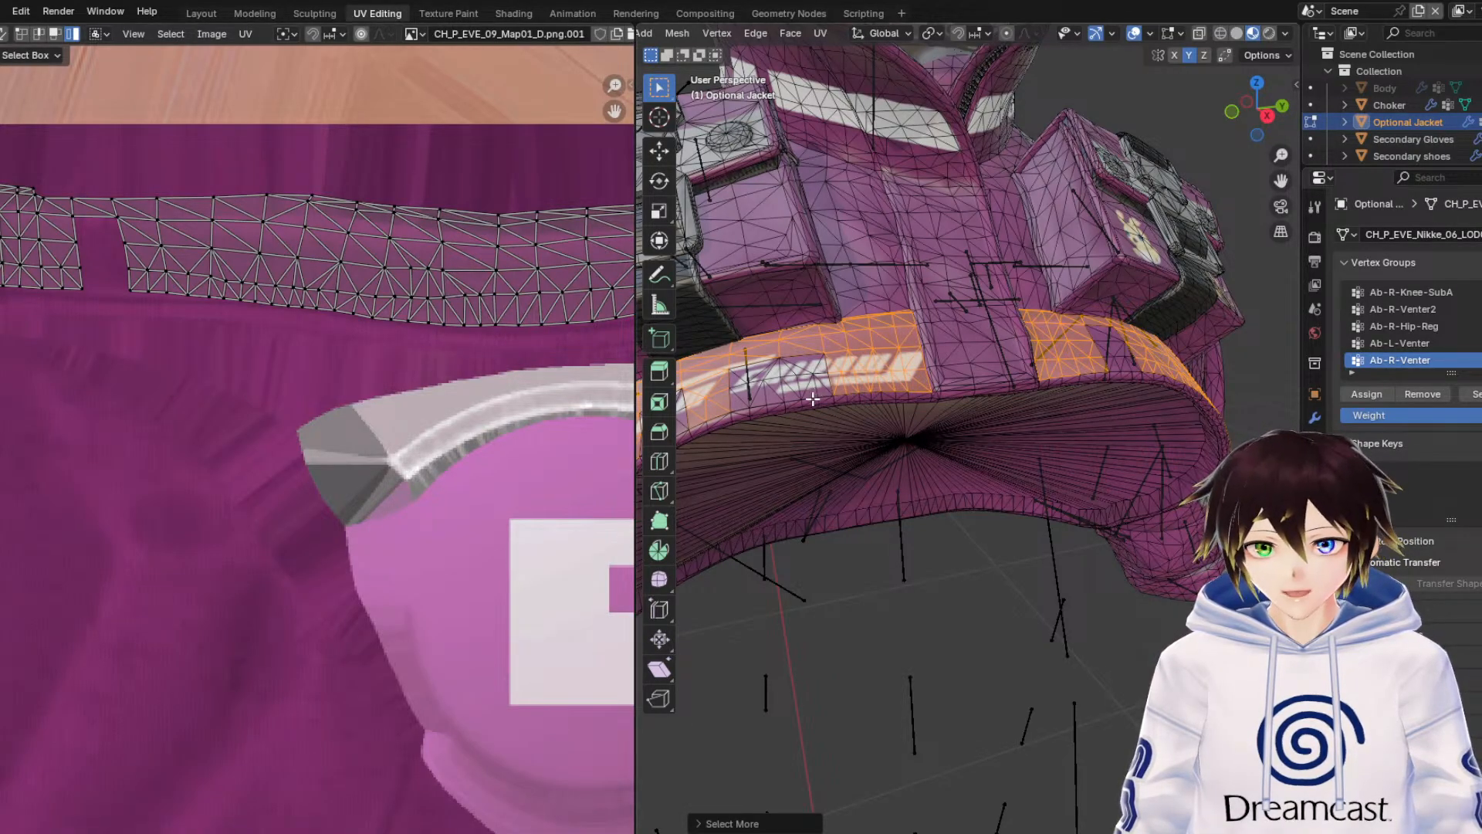
Add the unselected patch in the front of the hem band to the selection and hide the overlays.
middle_click_drag(806, 390, 1037, 305)
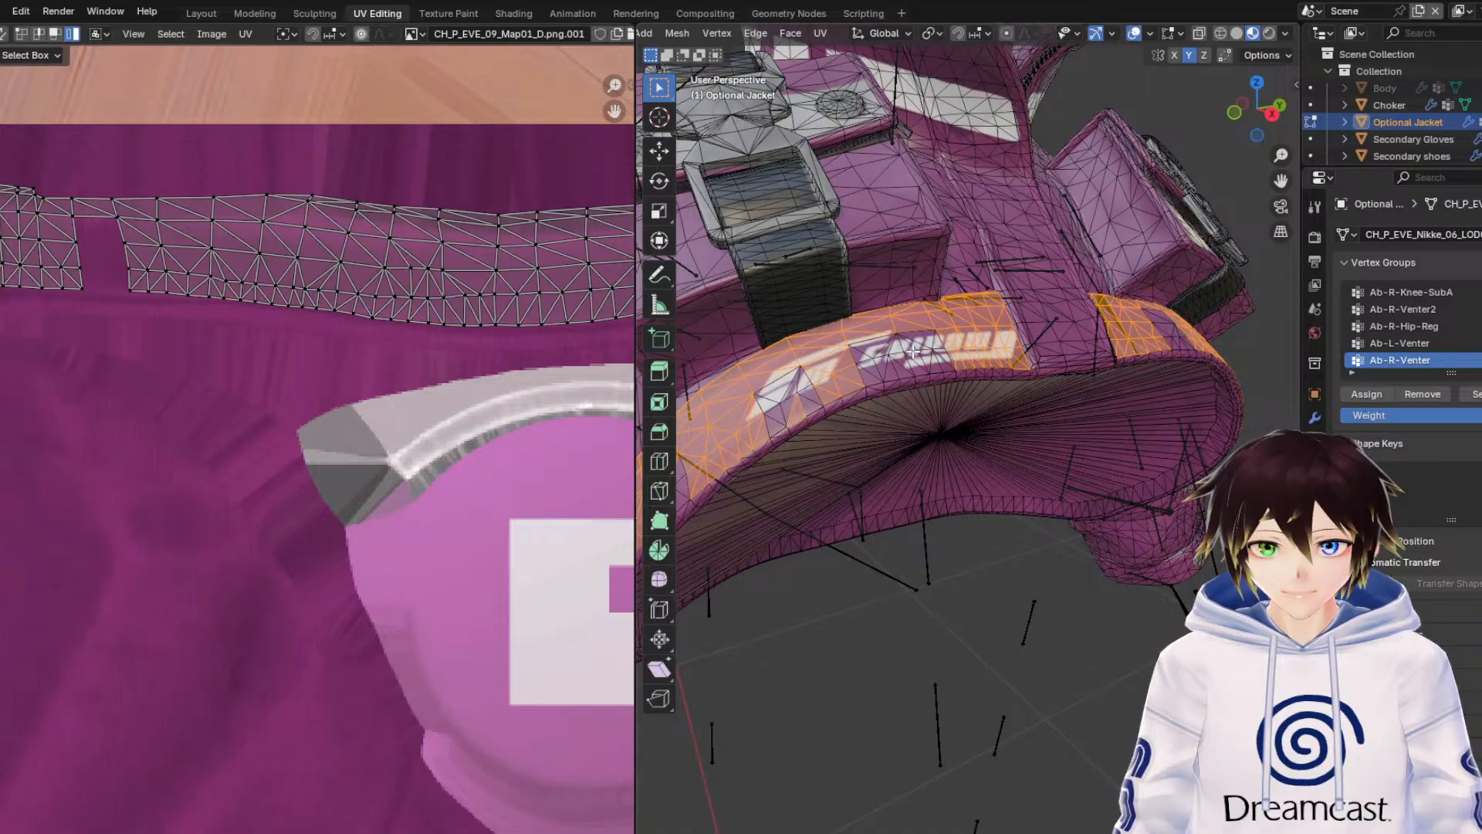
middle_click_drag(913, 352, 997, 368)
left_click(997, 369, "shift")
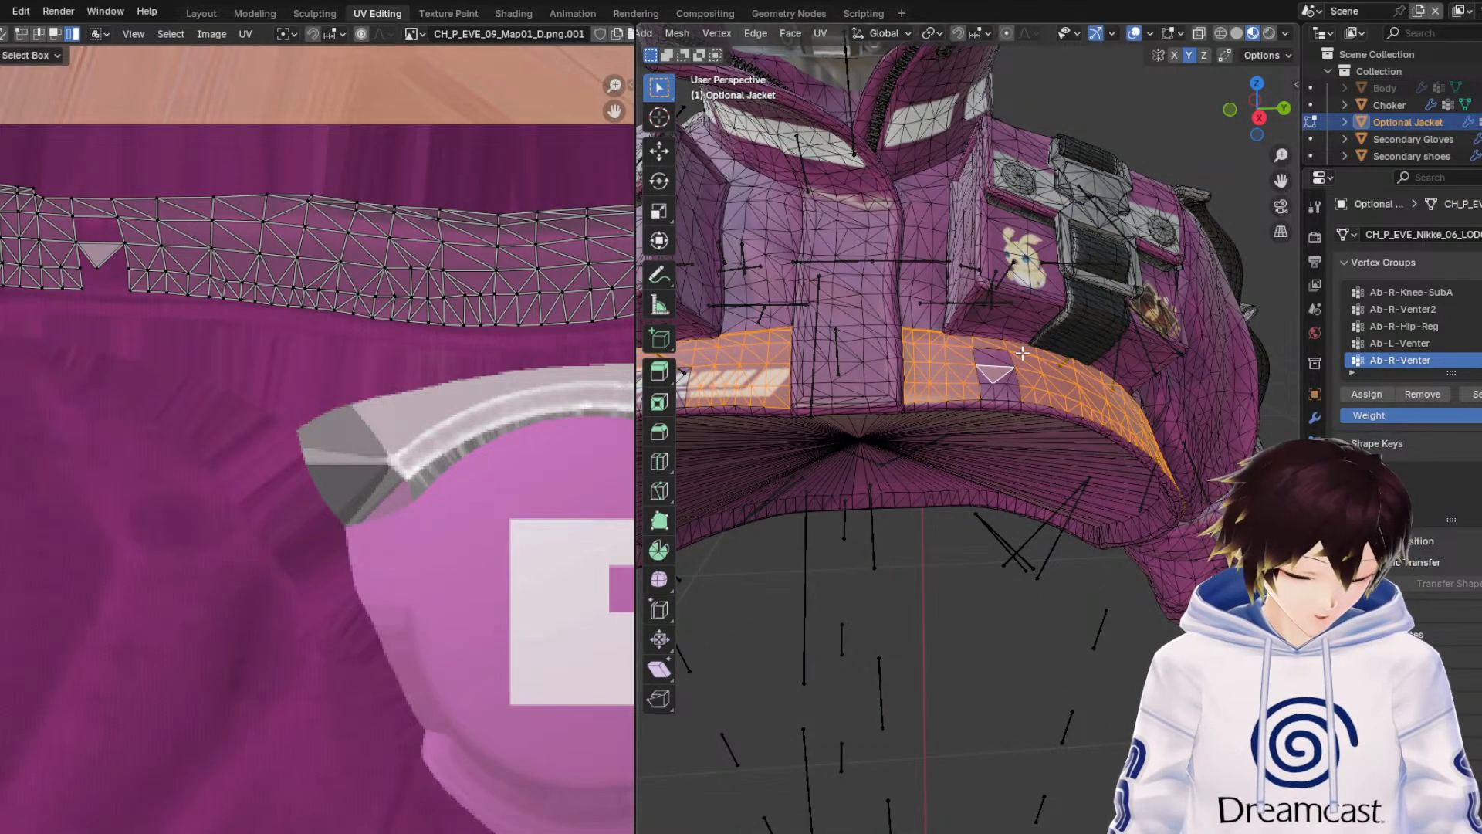
key("ctrl+KP_Add")
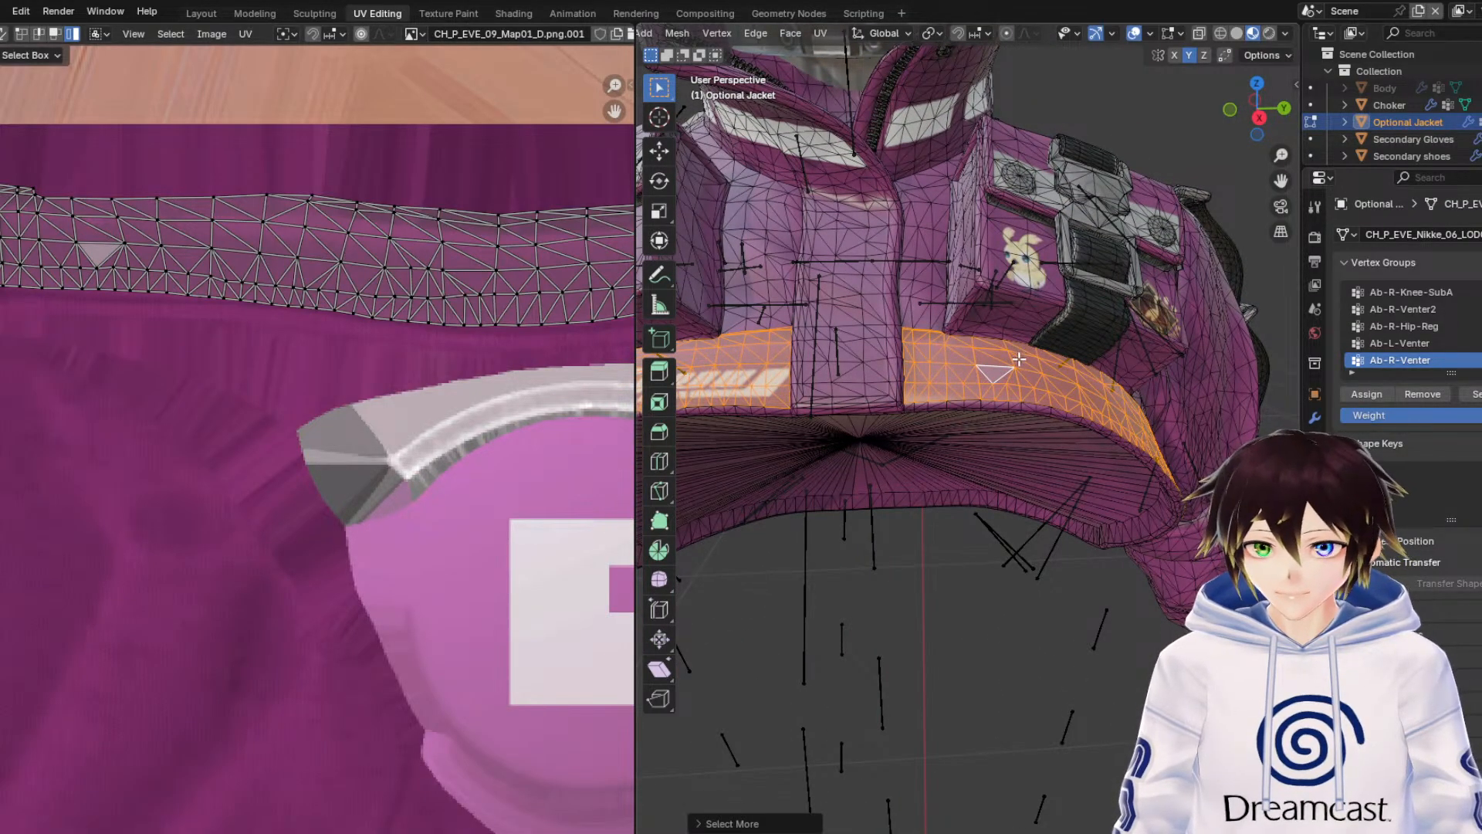
left_click(1132, 33)
Select the entire hem band UV island, scale it to 0.938 in Y and lower it 0.000012 m to fit its texture.
middle_click_drag(1096, 414, 699, 351)
scroll(209, 200, "down", 8)
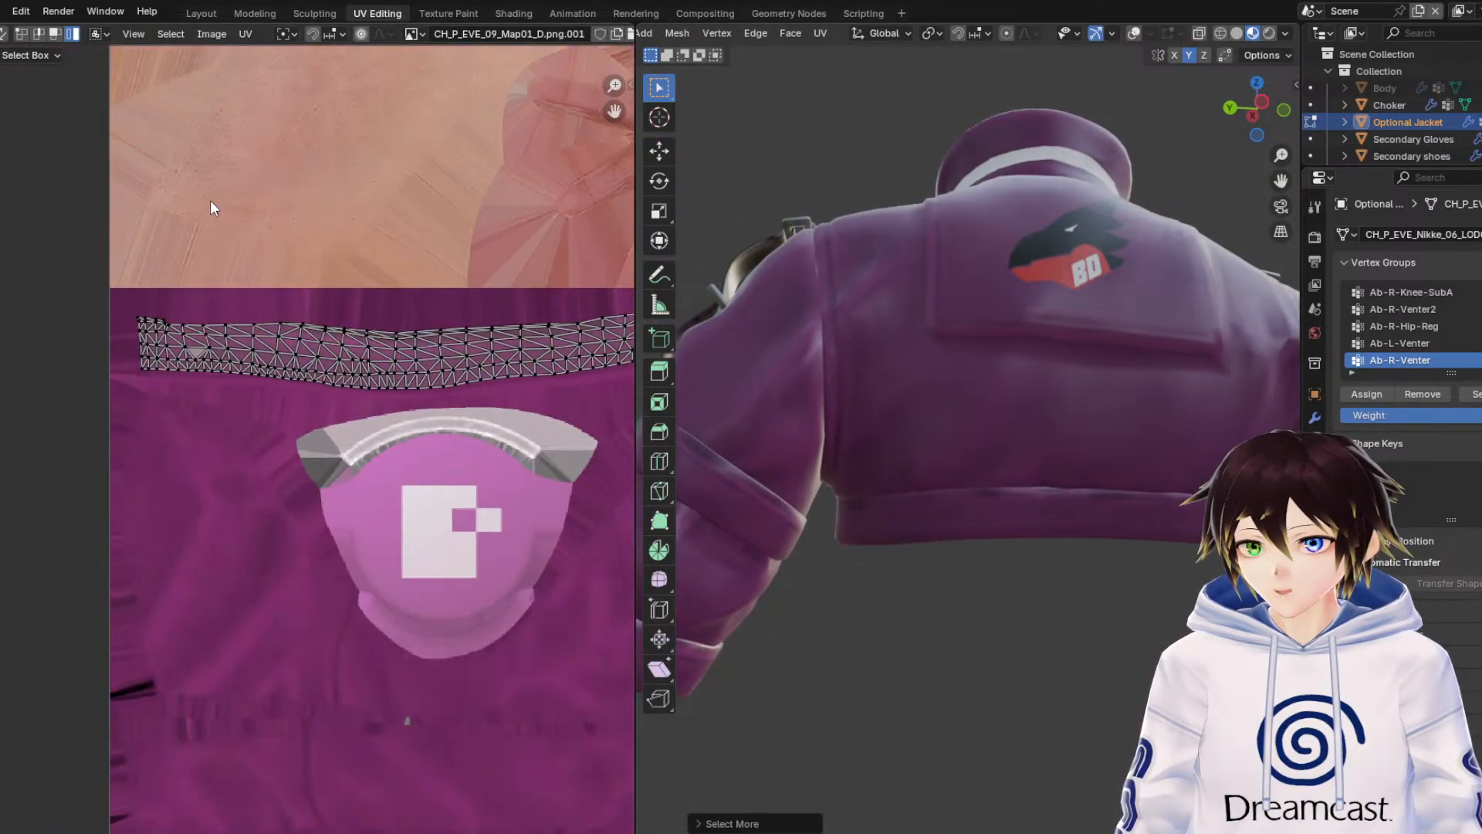
scroll(545, 411, "down", 2)
middle_click_drag(545, 410, 264, 426)
scroll(573, 465, "down", 2)
middle_click_drag(572, 465, 471, 458)
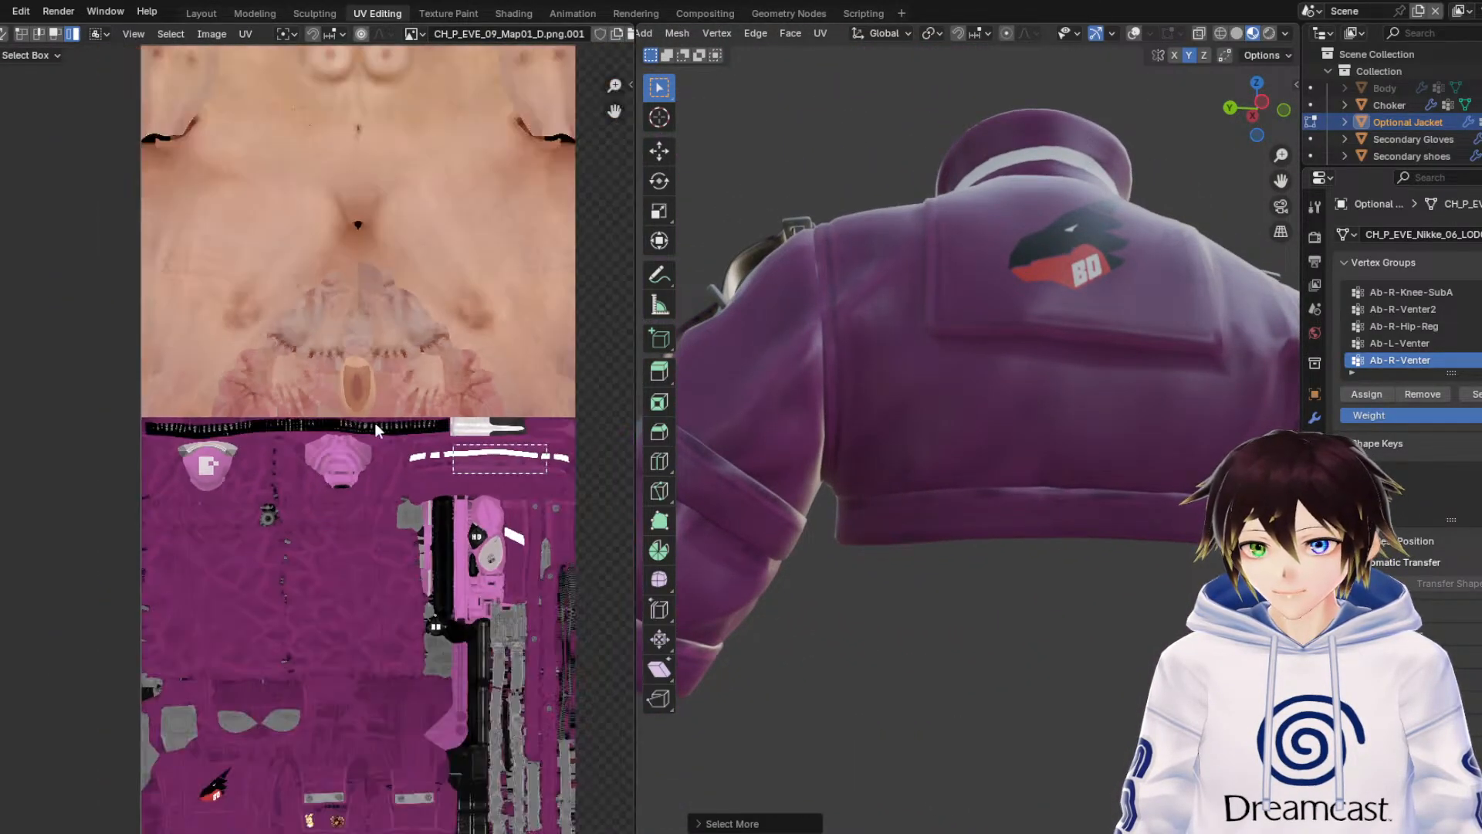
key("a")
middle_click_drag(809, 418, 1119, 490)
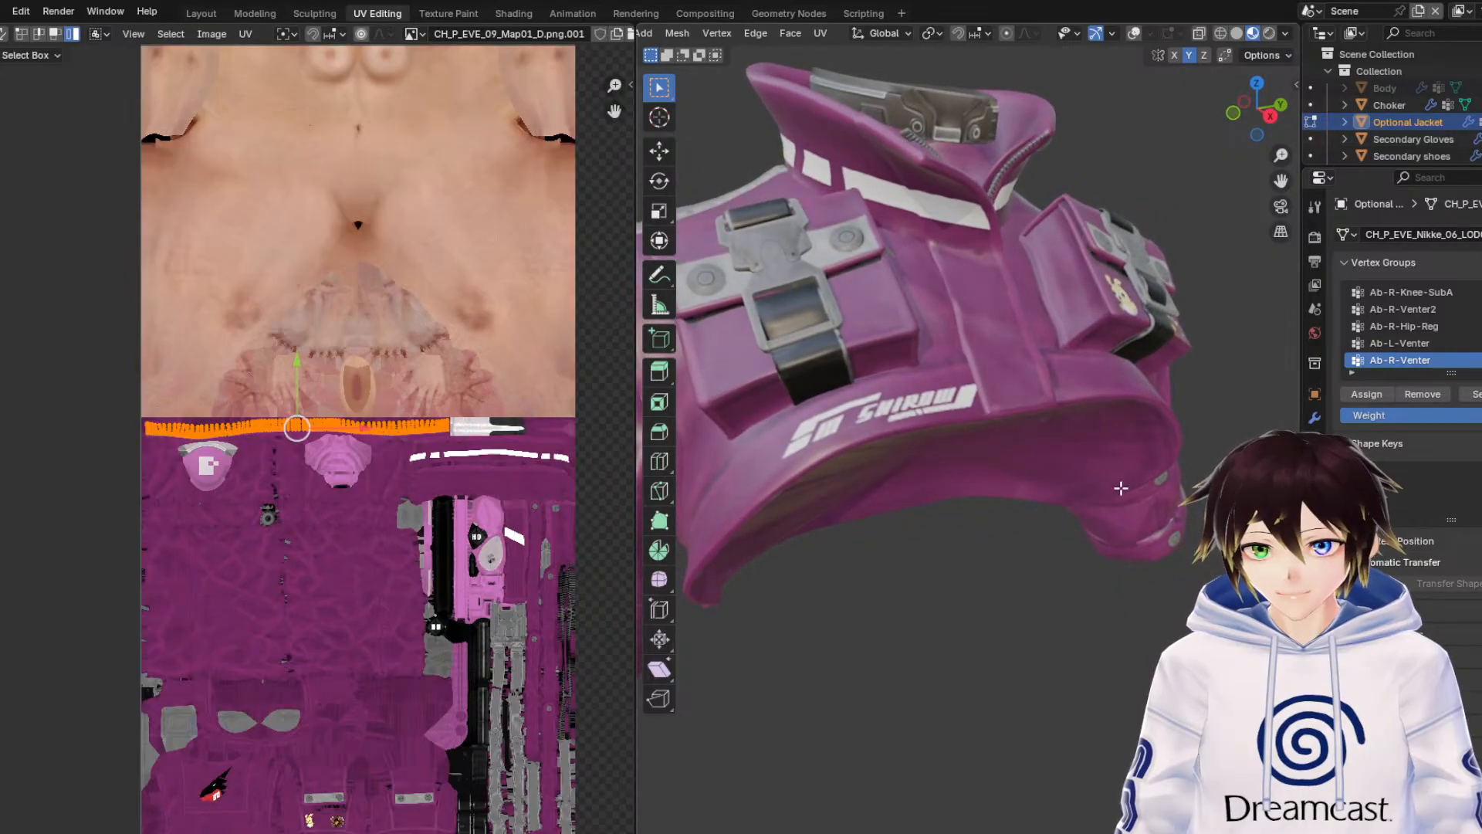
scroll(239, 402, "up", 4)
scroll(241, 408, "up", 3)
left_click(0, 211)
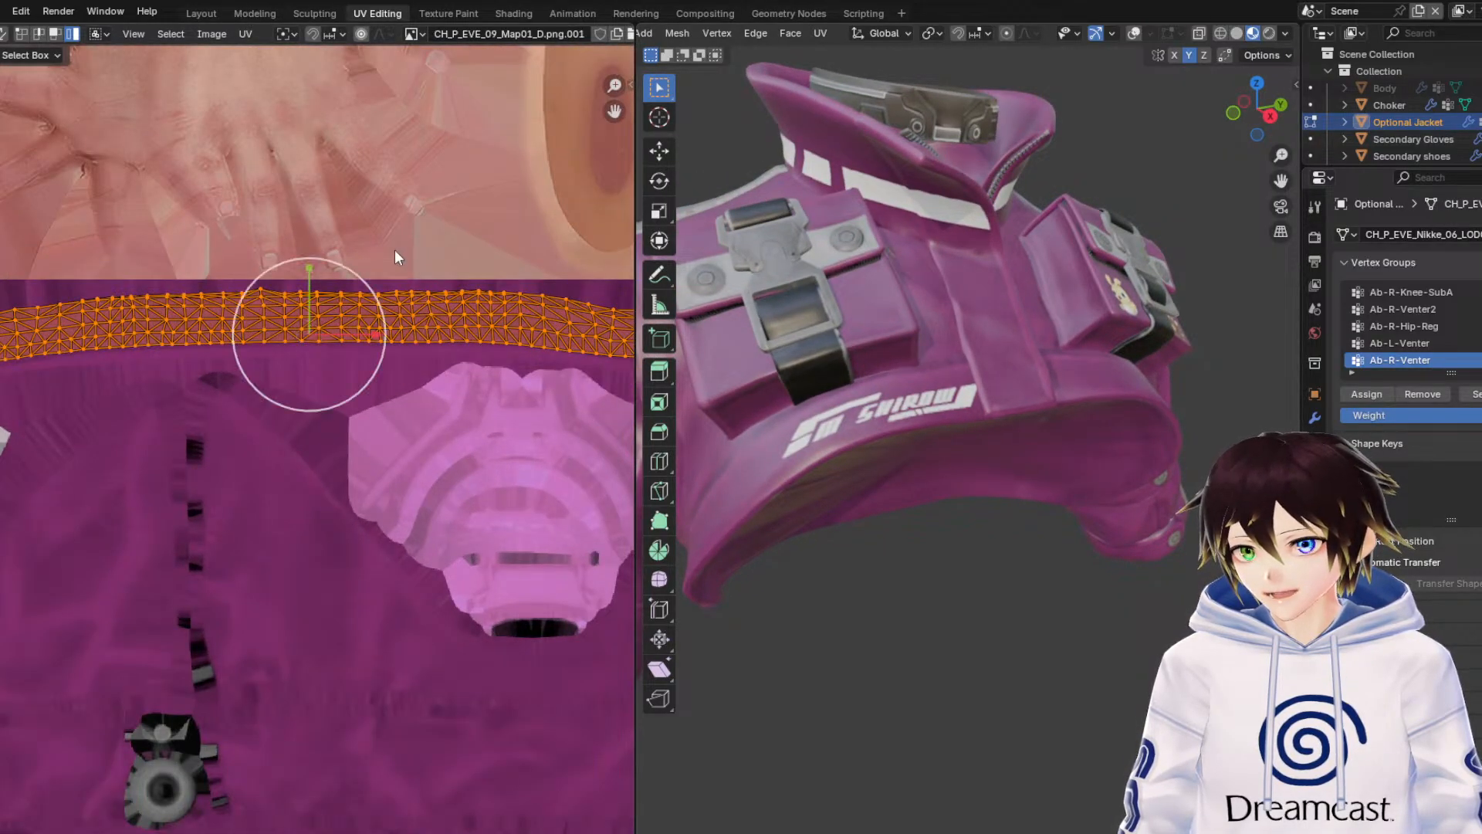
scroll(378, 249, "up", 3)
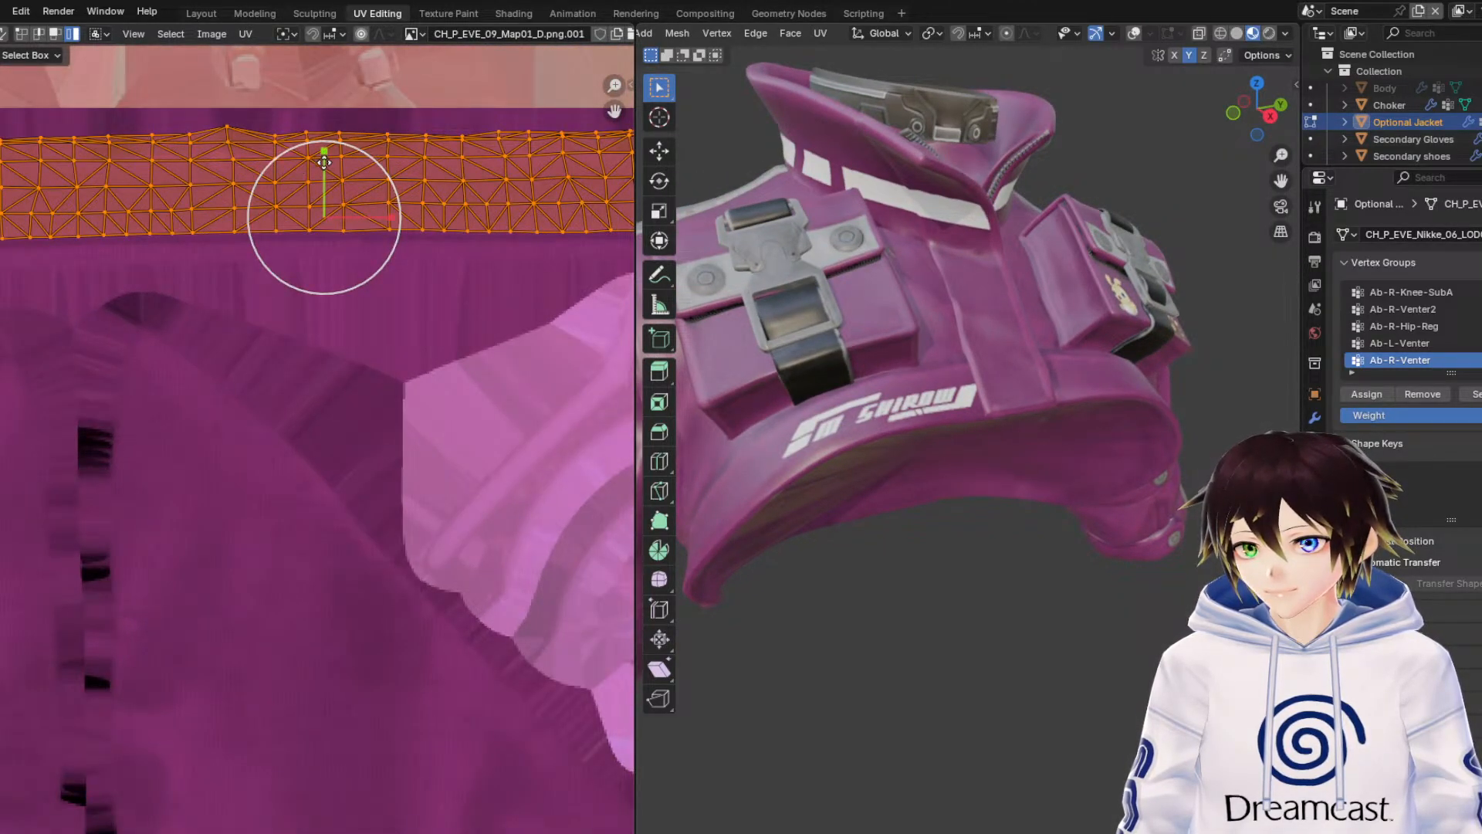
left_click_drag(324, 163, 324, 165)
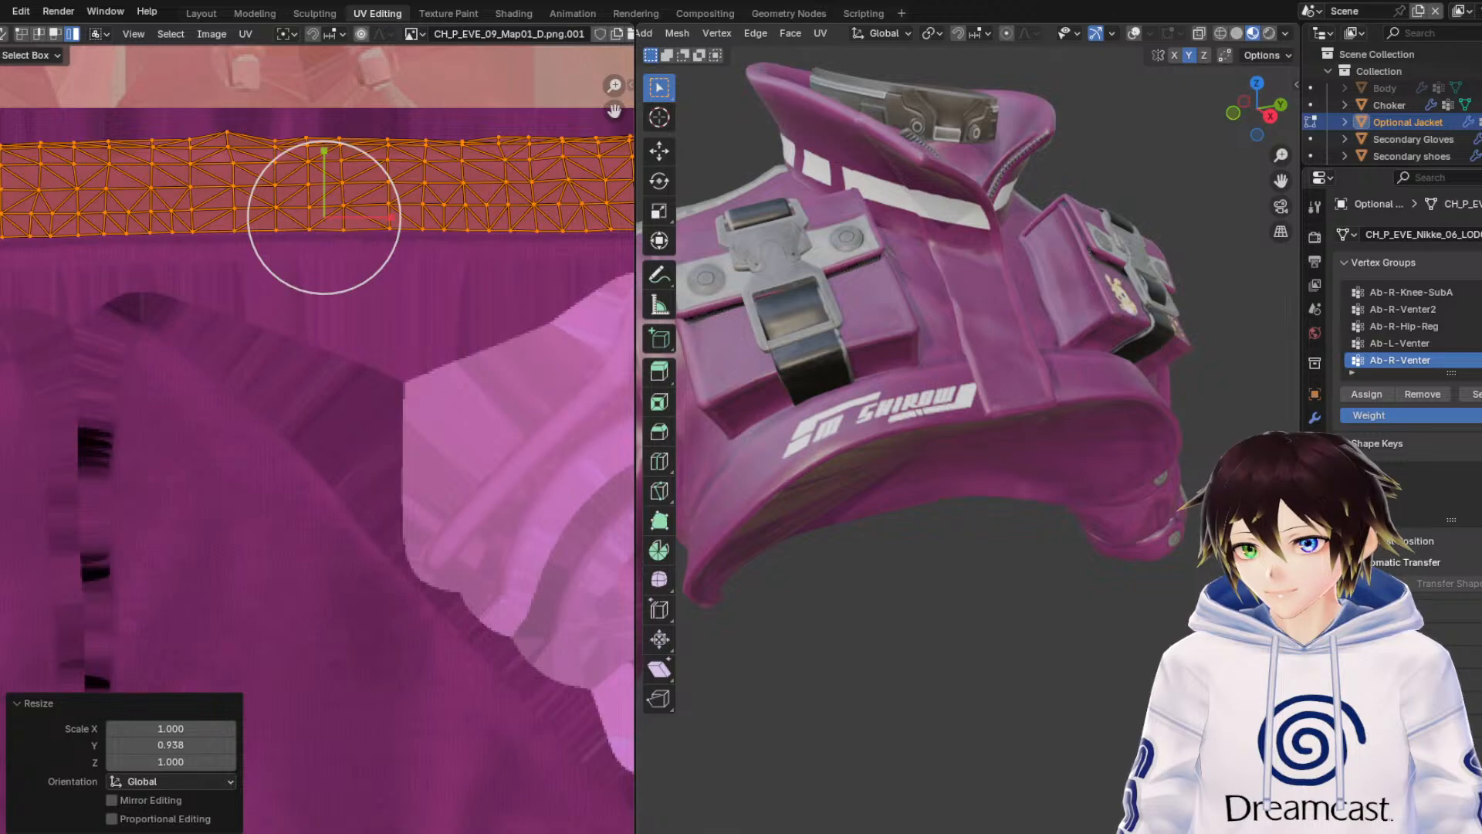
key("g")
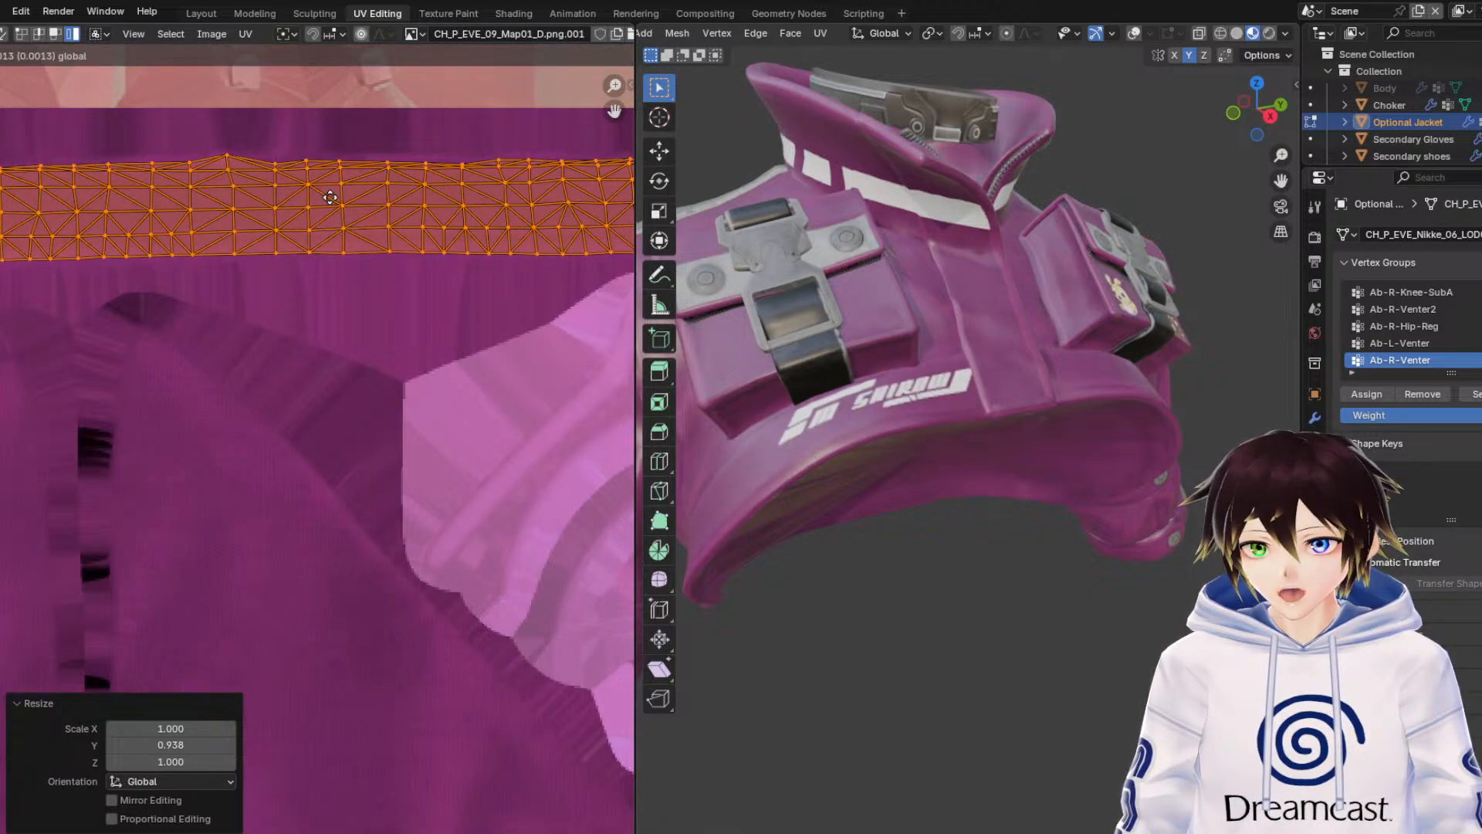
left_click(331, 198)
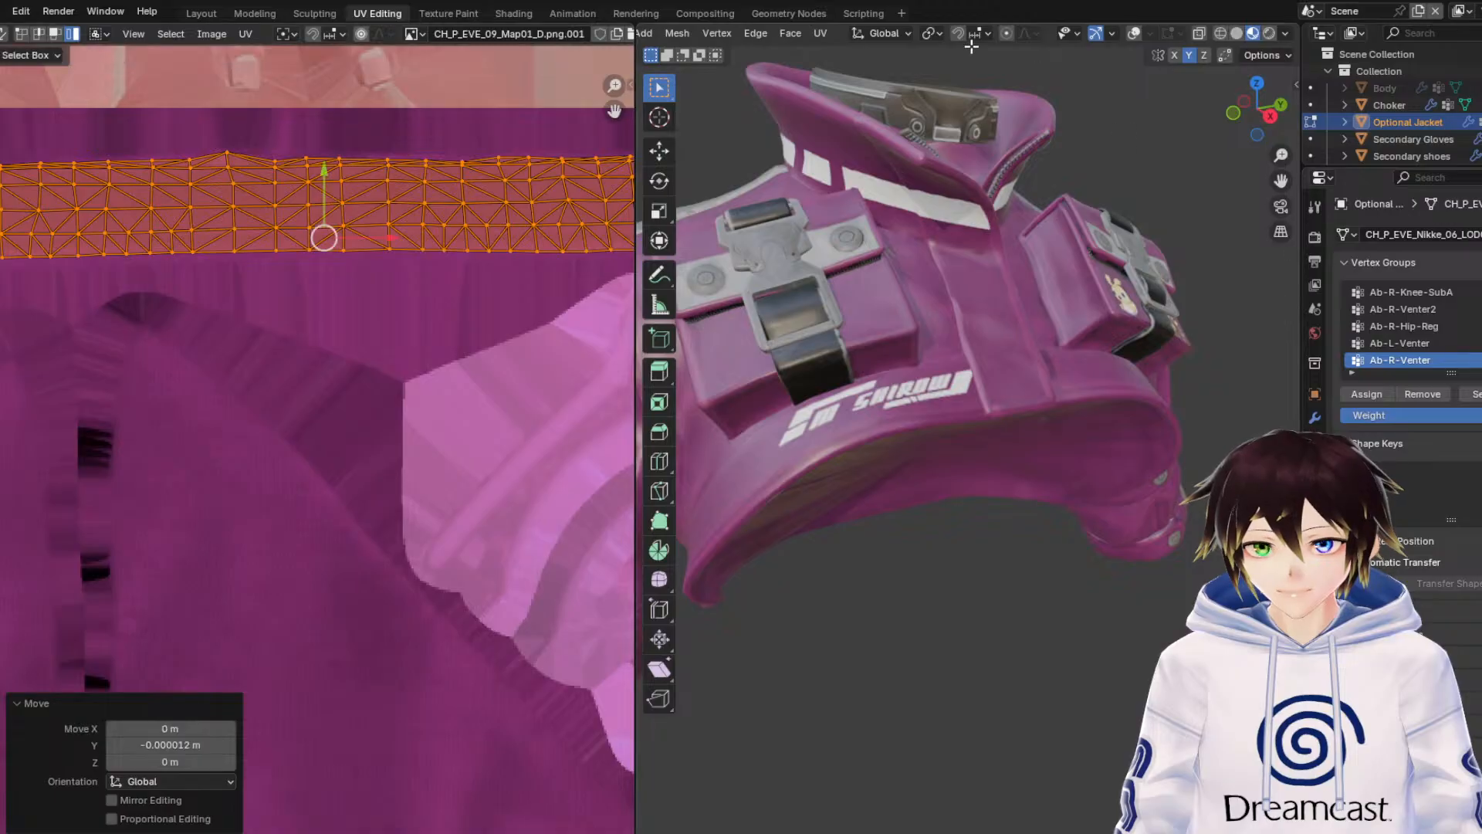
Clear the mesh selection and save the file.
middle_click_drag(909, 350, 885, 375)
left_click(961, 580)
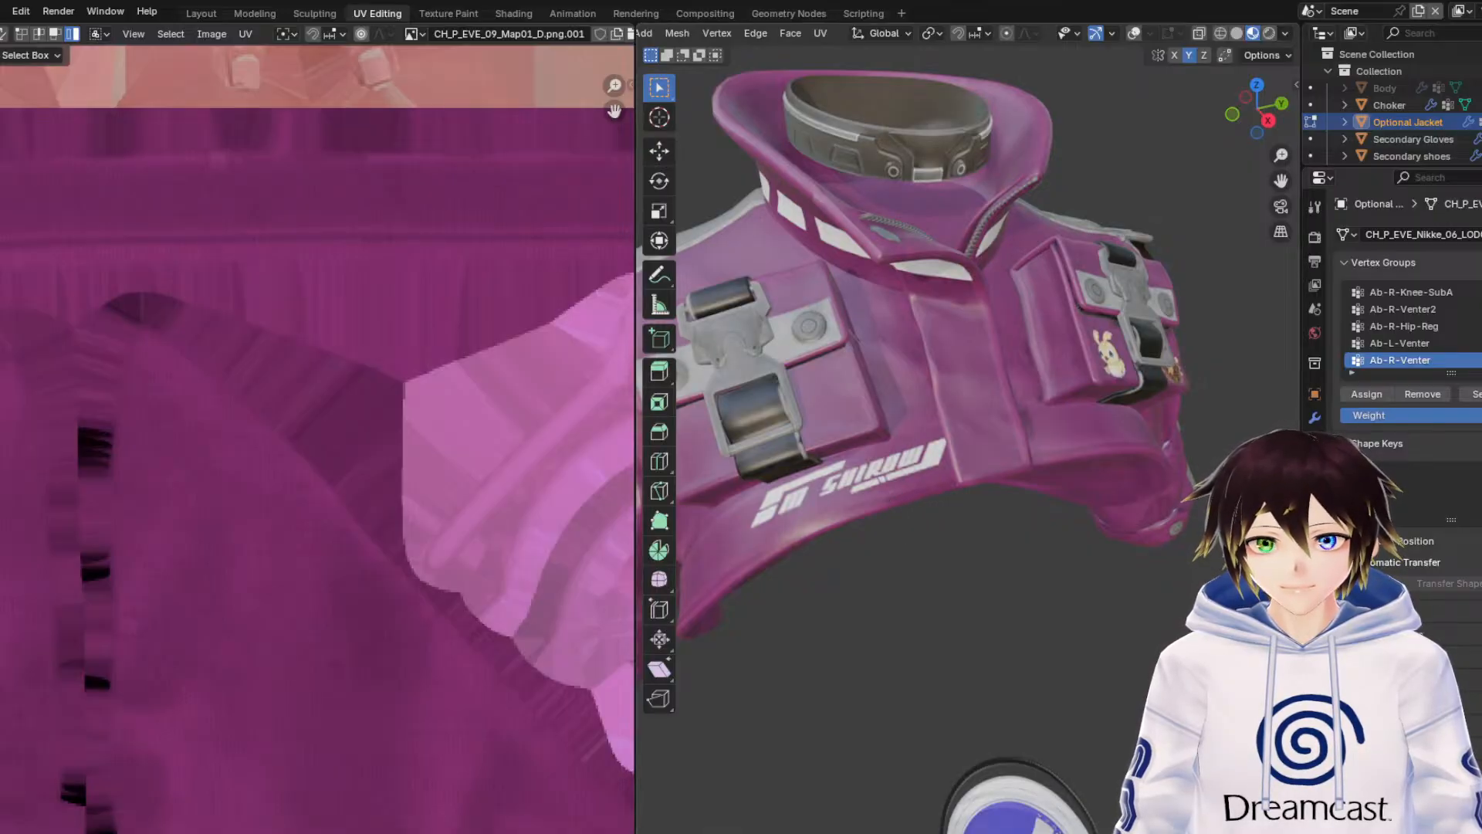
left_click(1, 11)
left_click(13, 123)
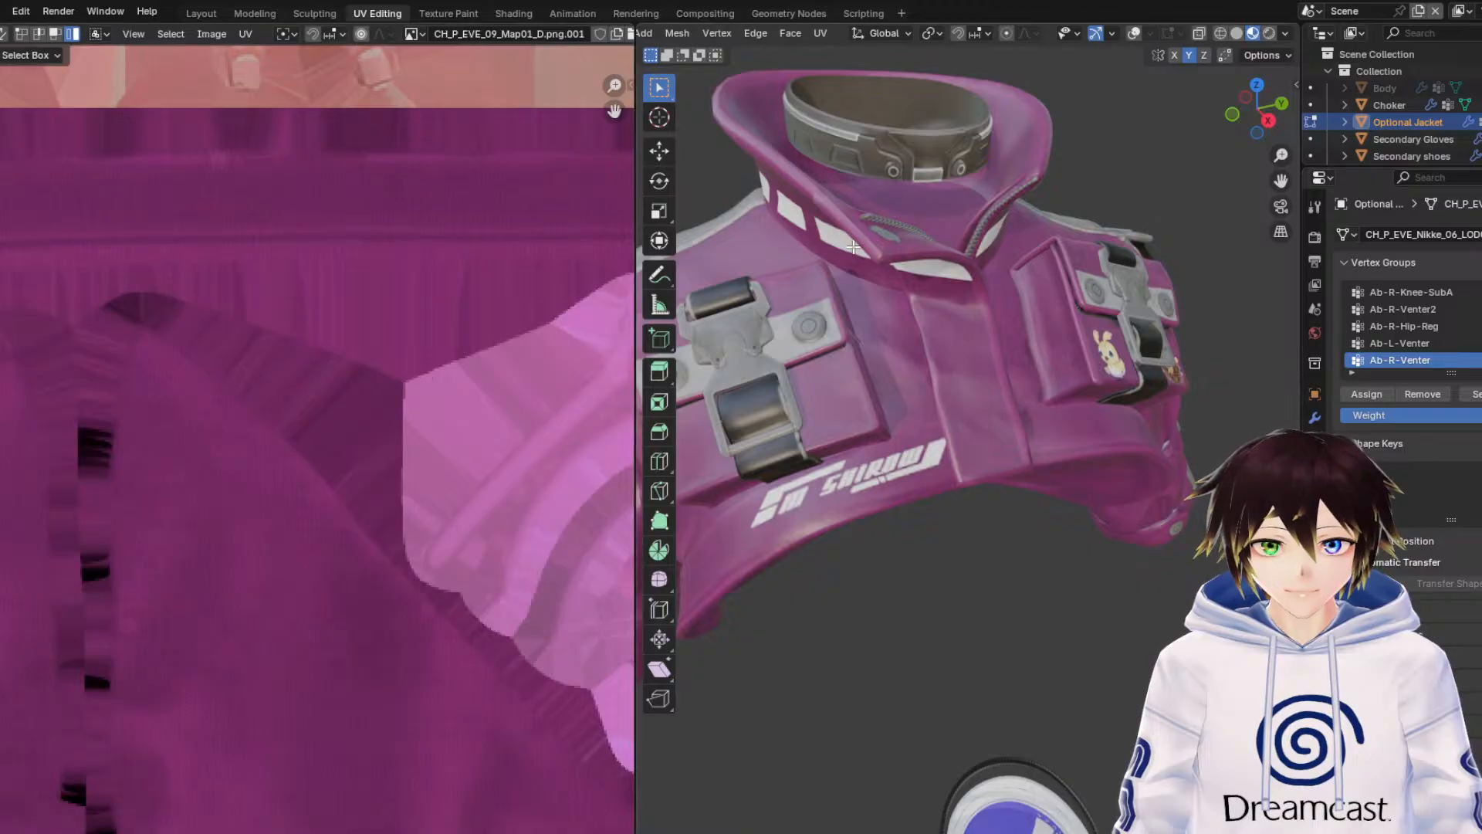
Show the overlays and select the purple strap bands around the sleeve by growing the selection from their snap buttons.
middle_click_drag(853, 247, 718, 180)
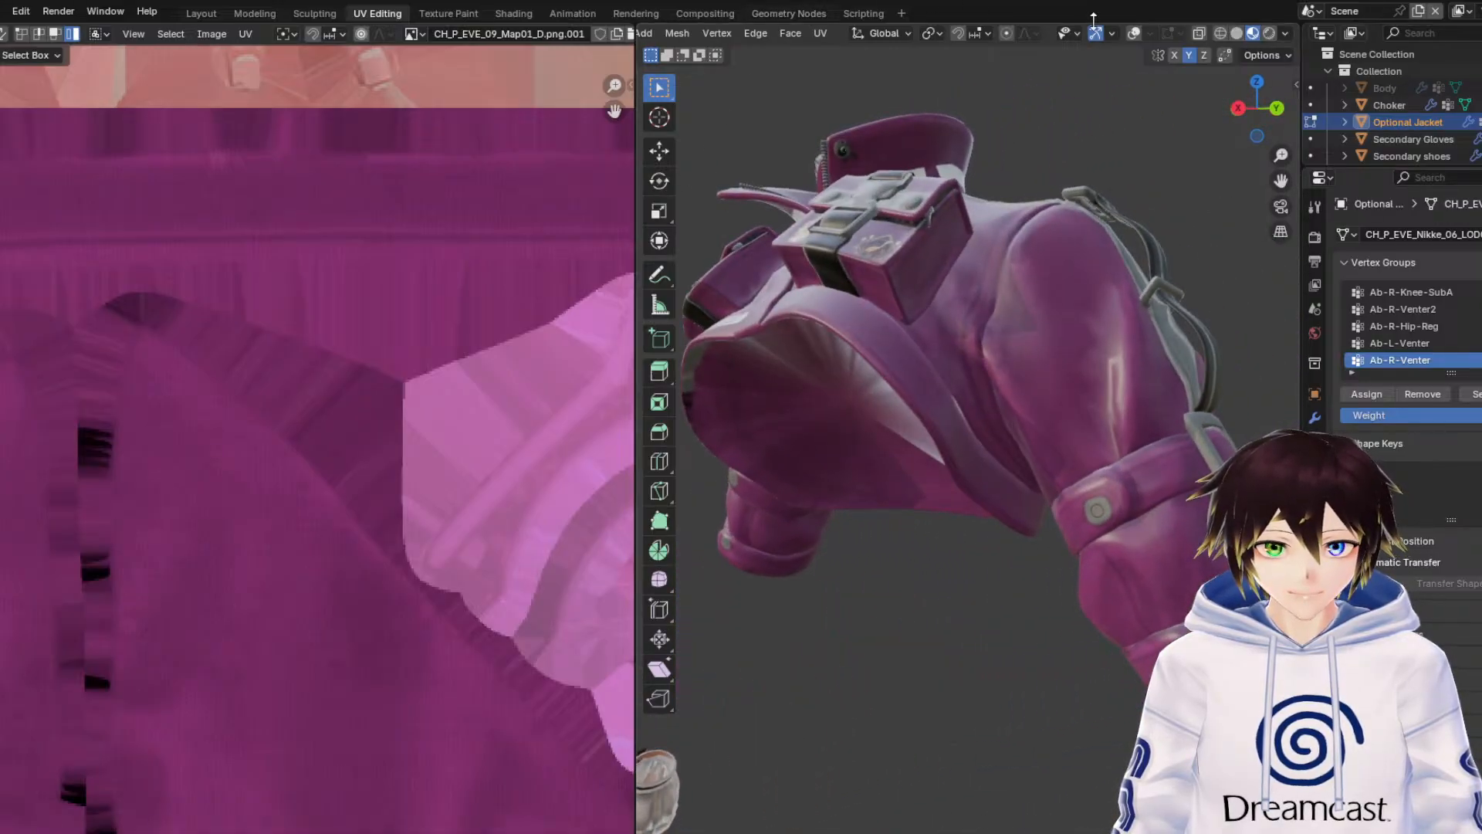
left_click(1132, 34)
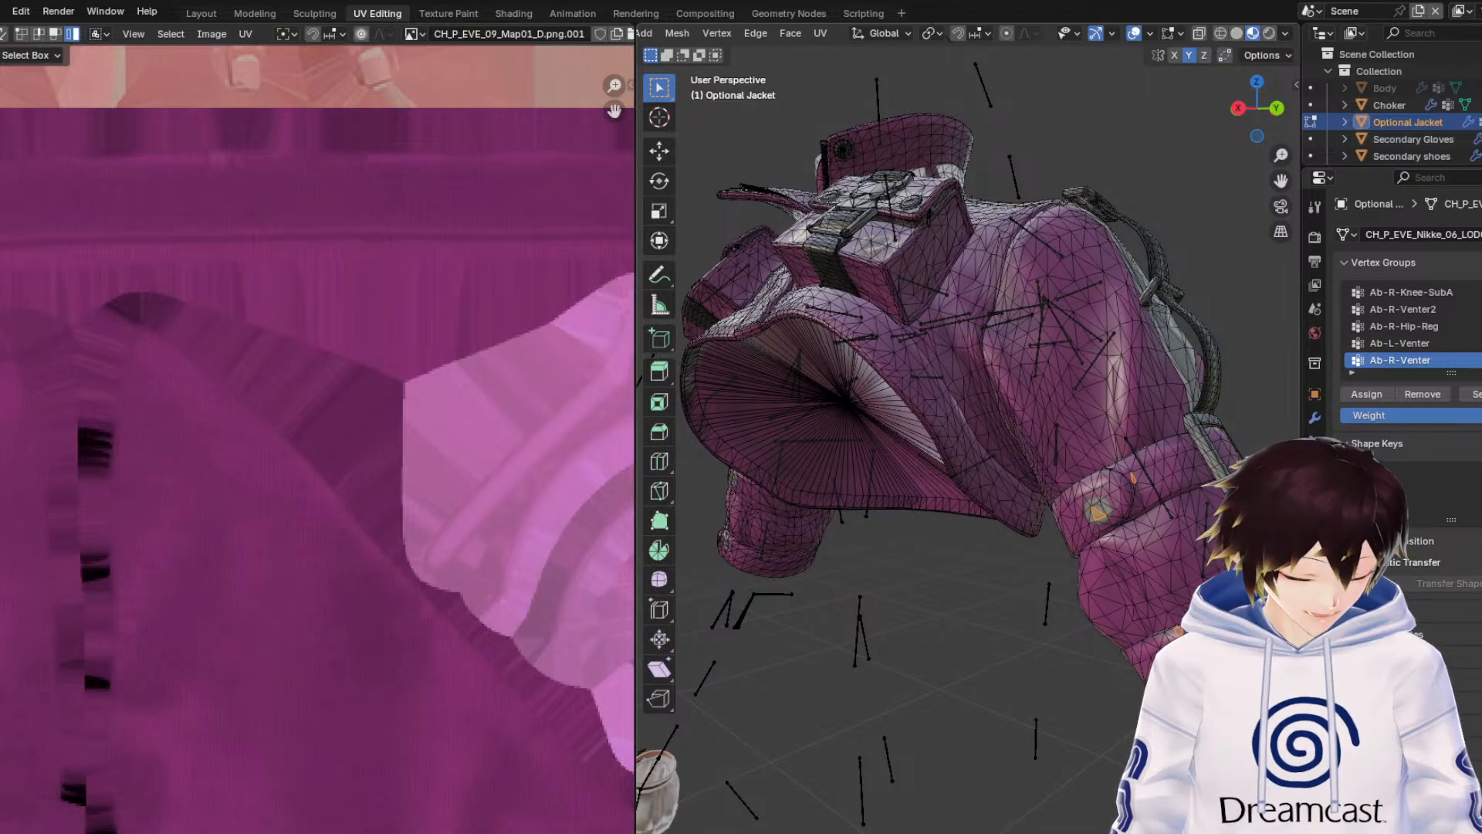
key("ctrl+KP_Add")
key("ctrl+KP_Add")
key("ctrl+KP_Add")
key("ctrl+KP_Add")
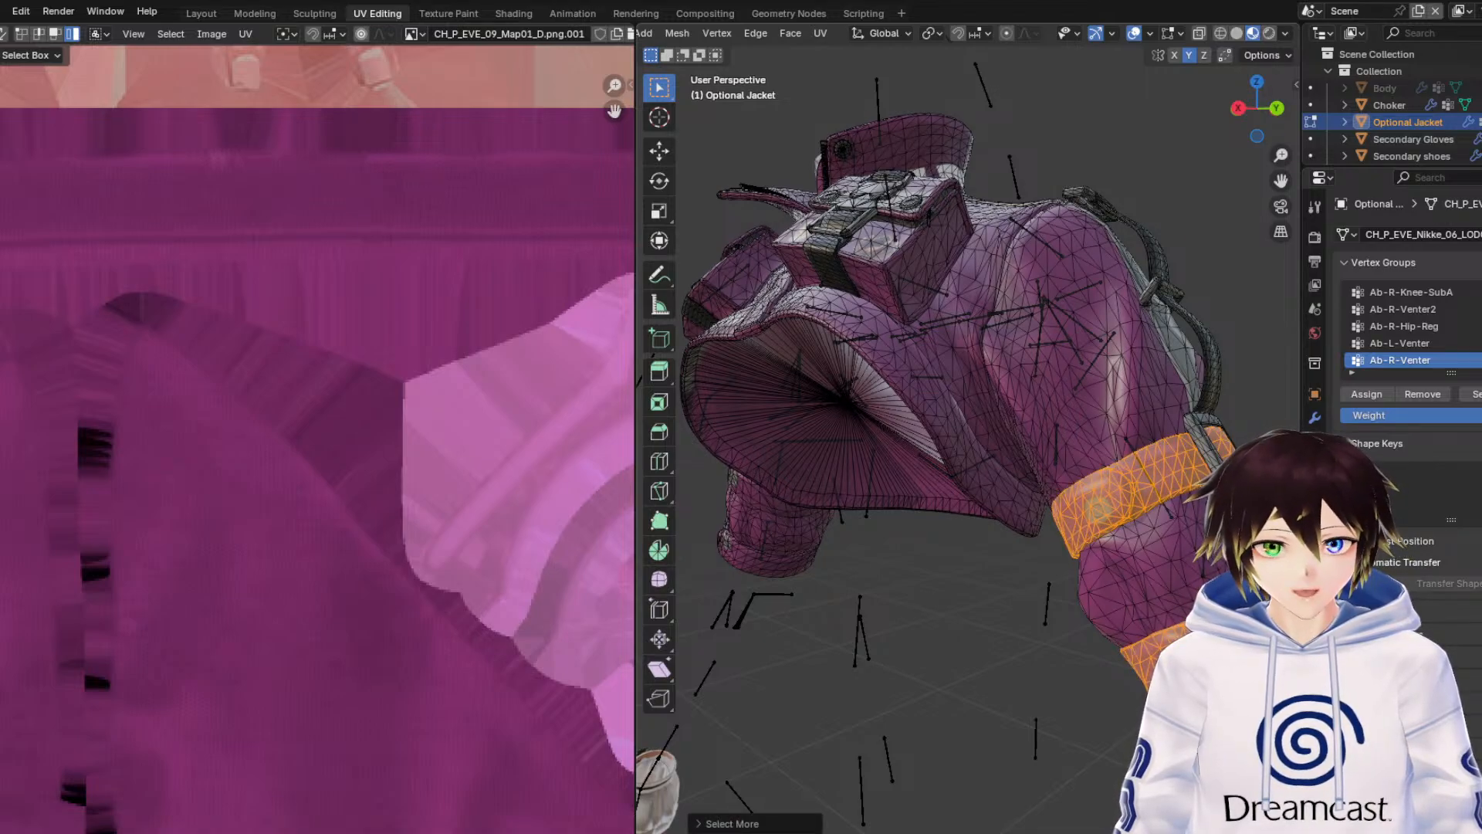
Select the upper sleeve strap's UV island and scale it uniformly to 0.959.
middle_click_drag(1081, 563, 1282, 557)
scroll(337, 384, "down", 8)
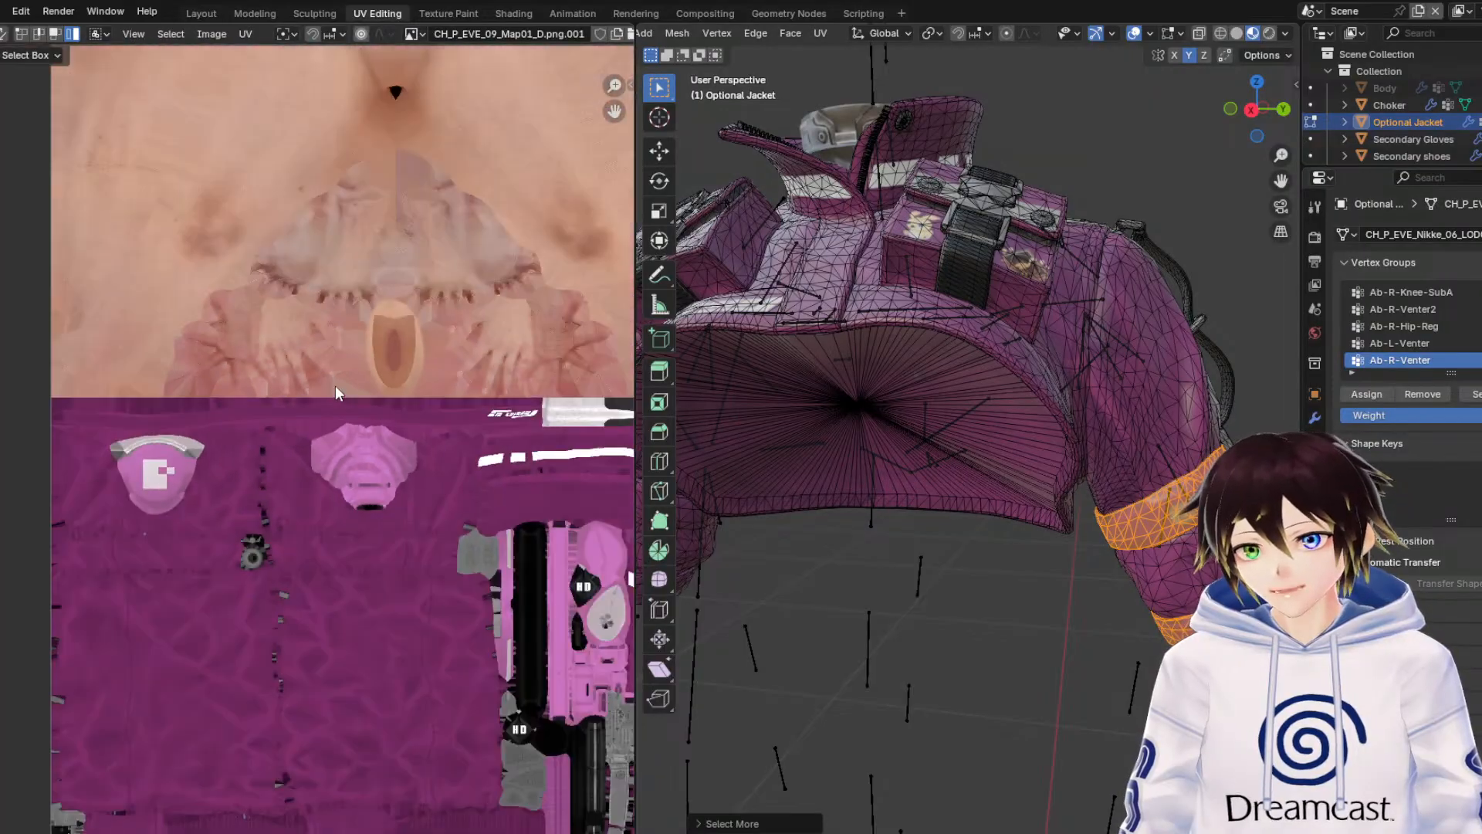
middle_click_drag(328, 486, 267, 411)
scroll(267, 354, "down", 3)
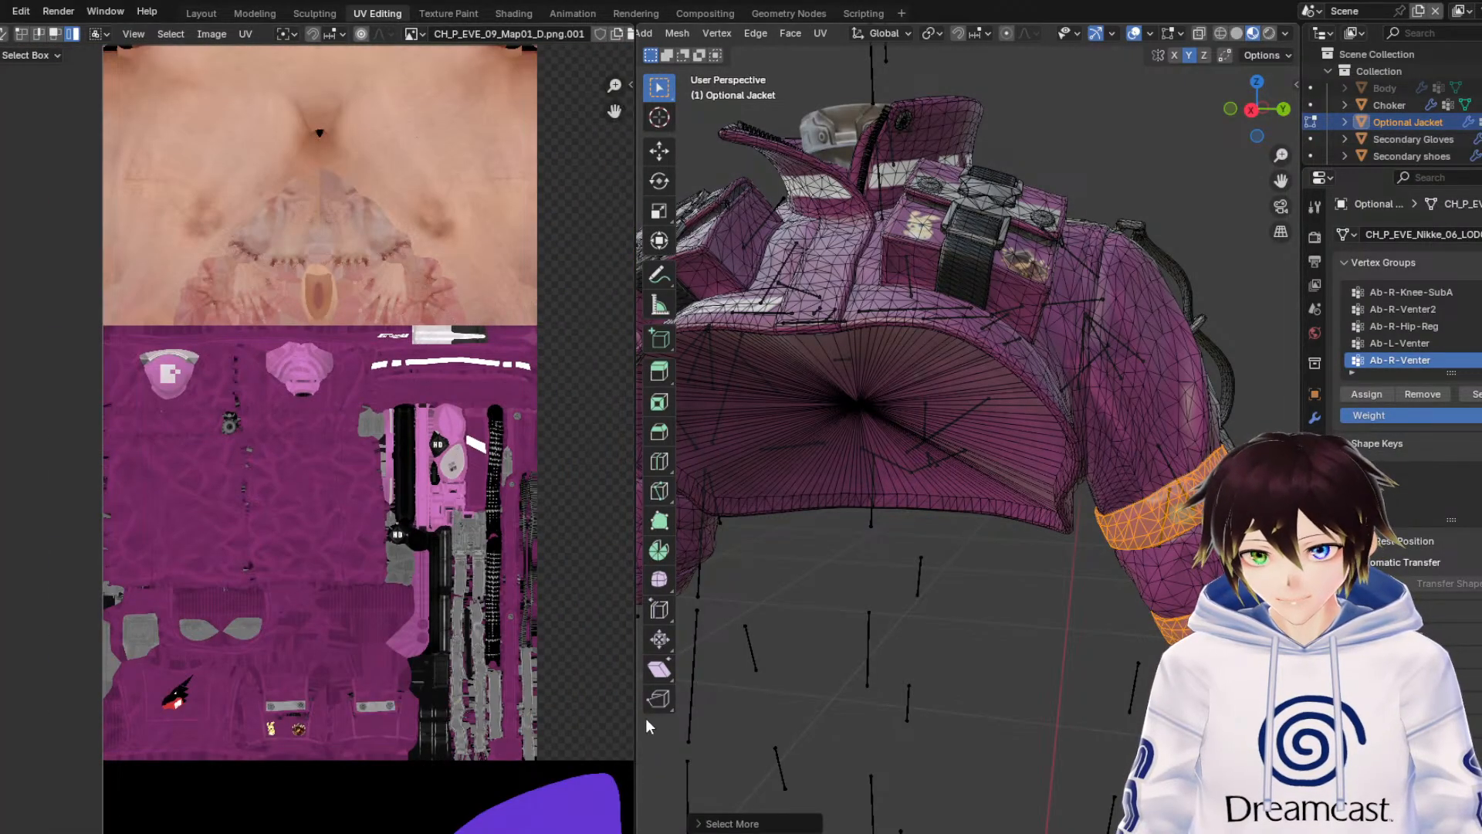
left_click_drag(618, 742, 303, 352)
middle_click_drag(461, 476, 331, 459)
scroll(331, 459, "up", 8)
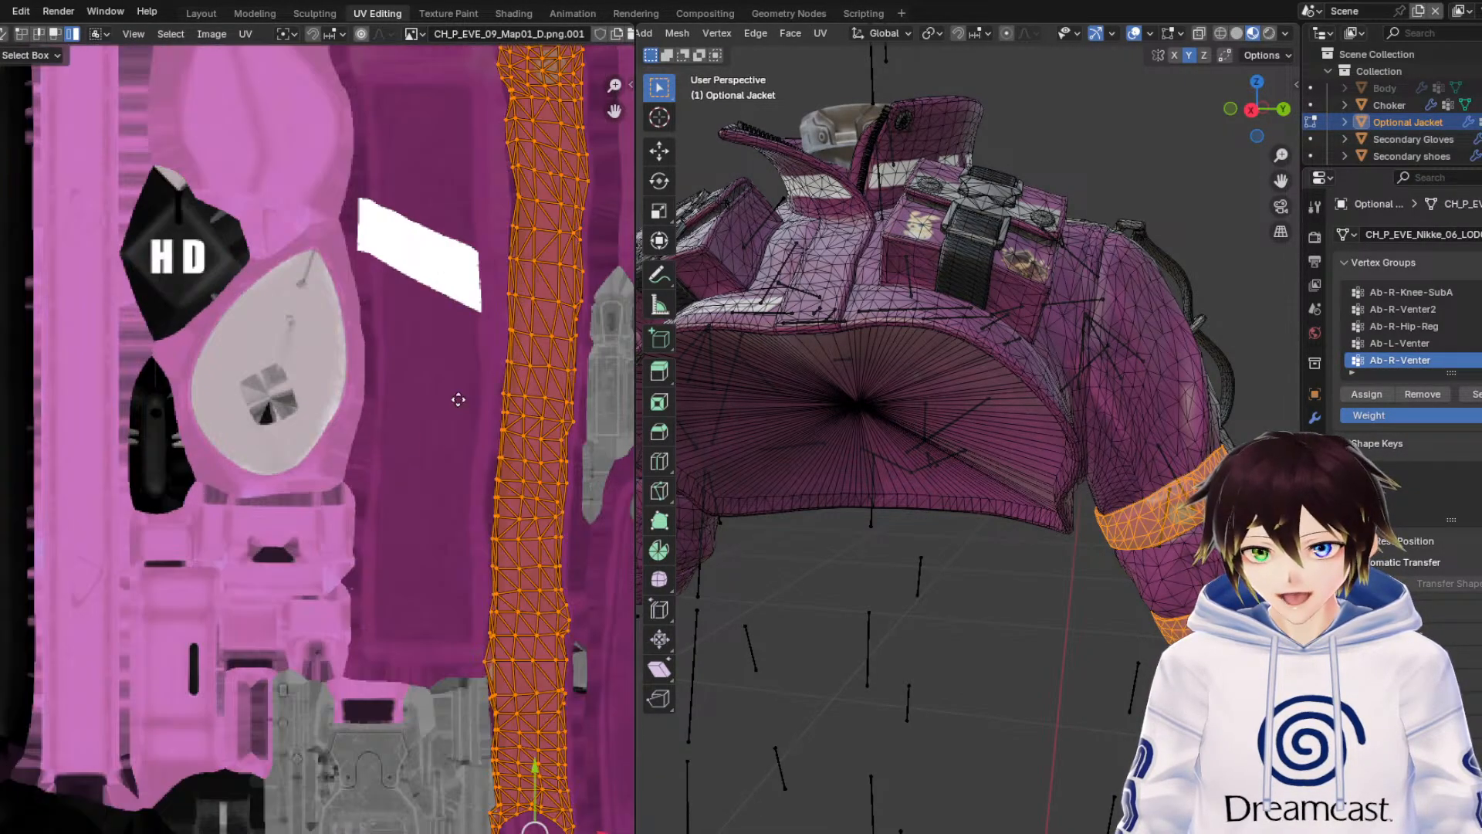
middle_click_drag(458, 399, 320, 249)
left_click(2, 209)
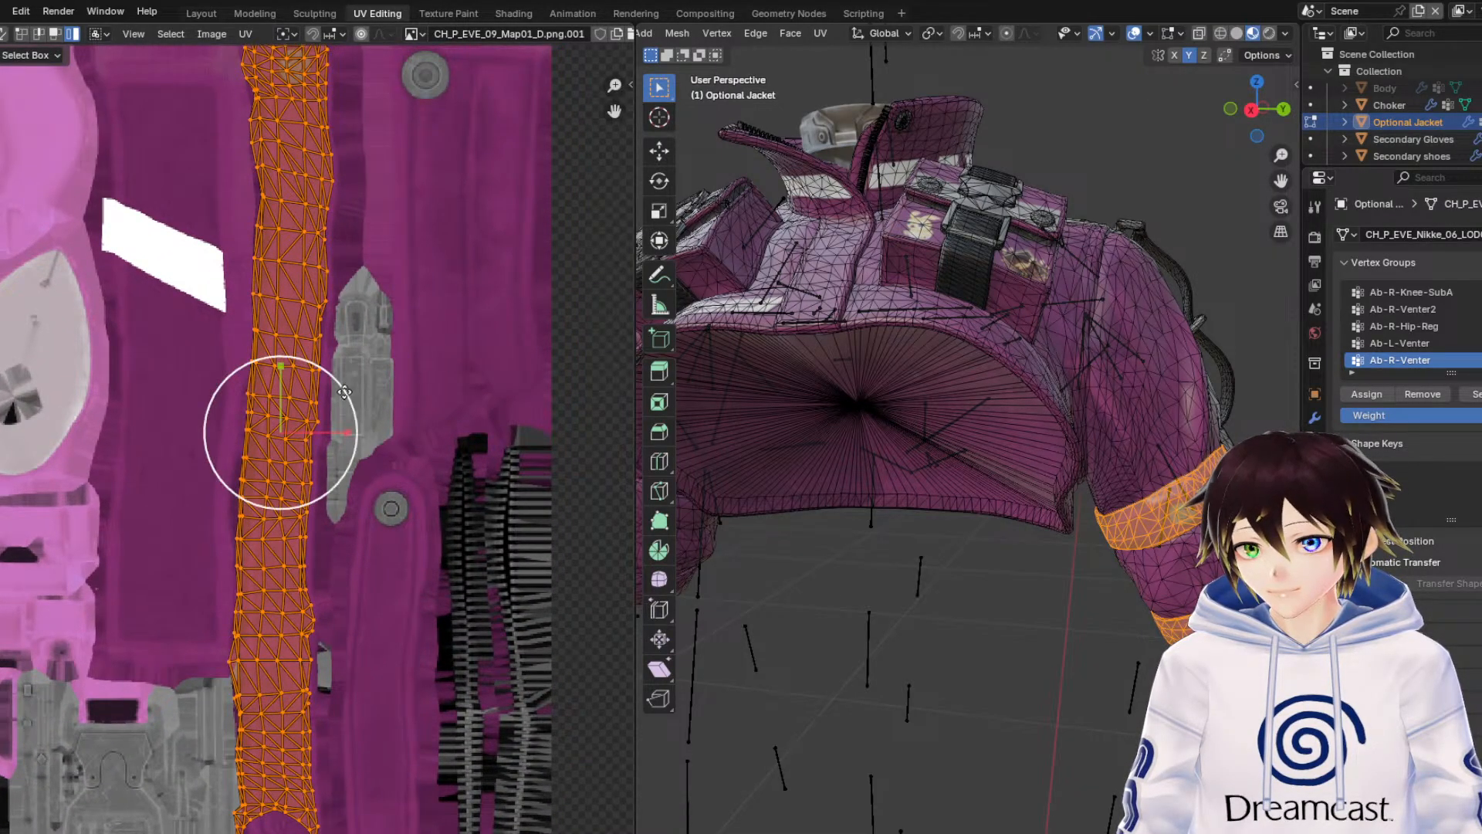
left_click_drag(347, 396, 344, 396)
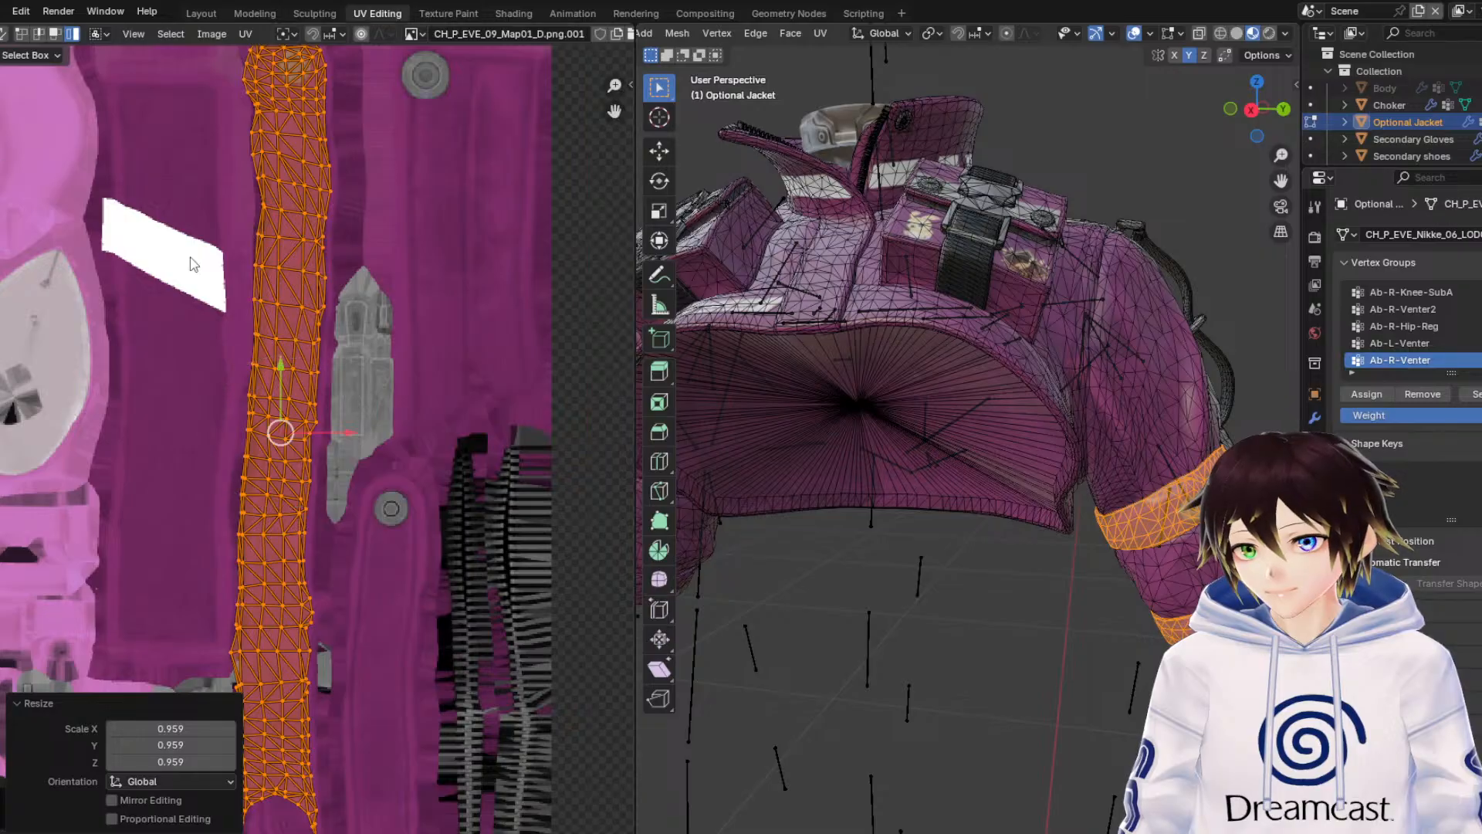
Shift the upper strap island 0.000009 m in X over its purple strap texture and hide the overlays.
scroll(315, 322, "up", 3)
scroll(347, 618, "down", 1)
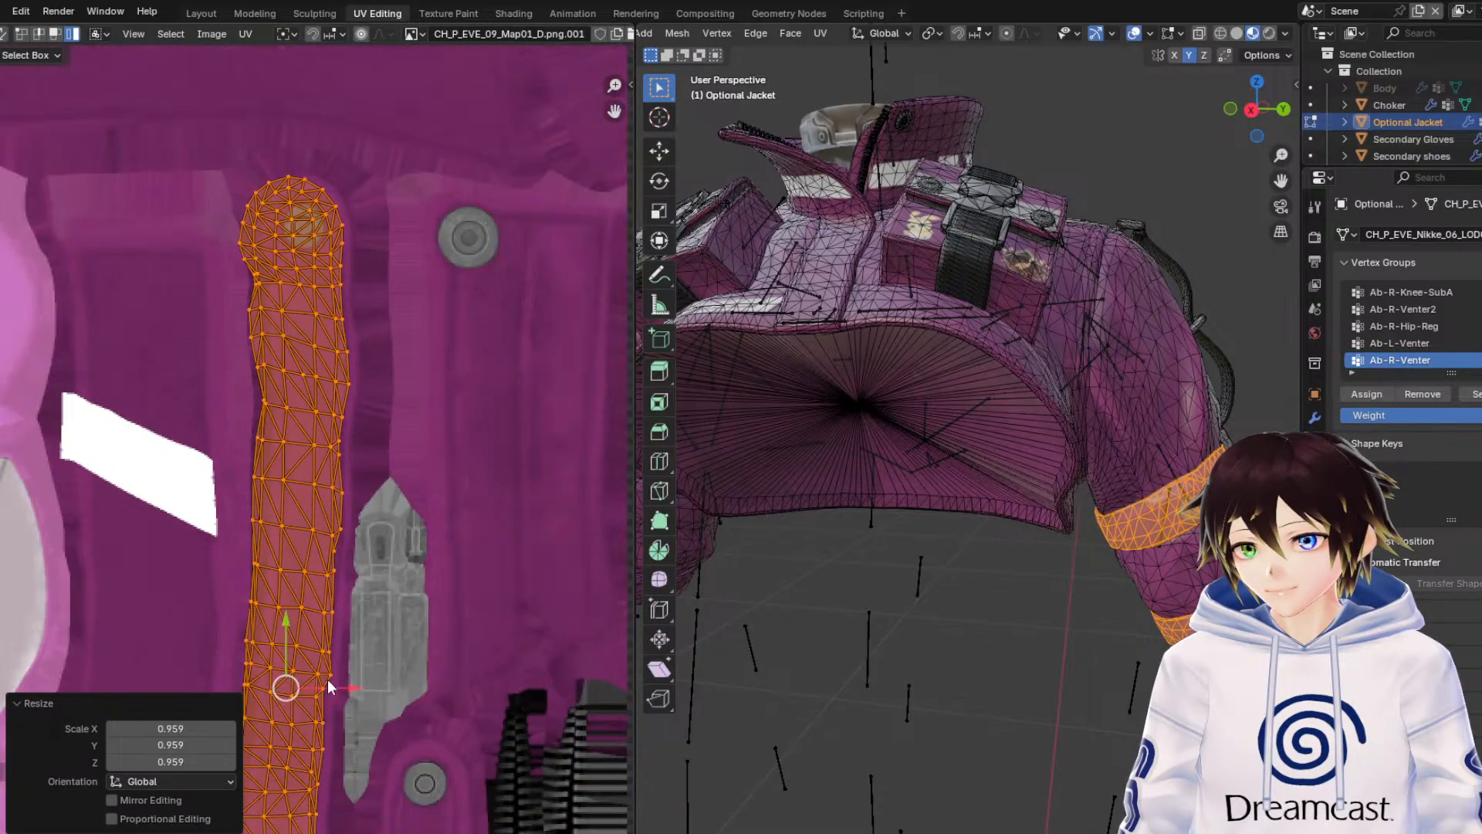
left_click_drag(345, 688, 358, 682)
left_click(1134, 33)
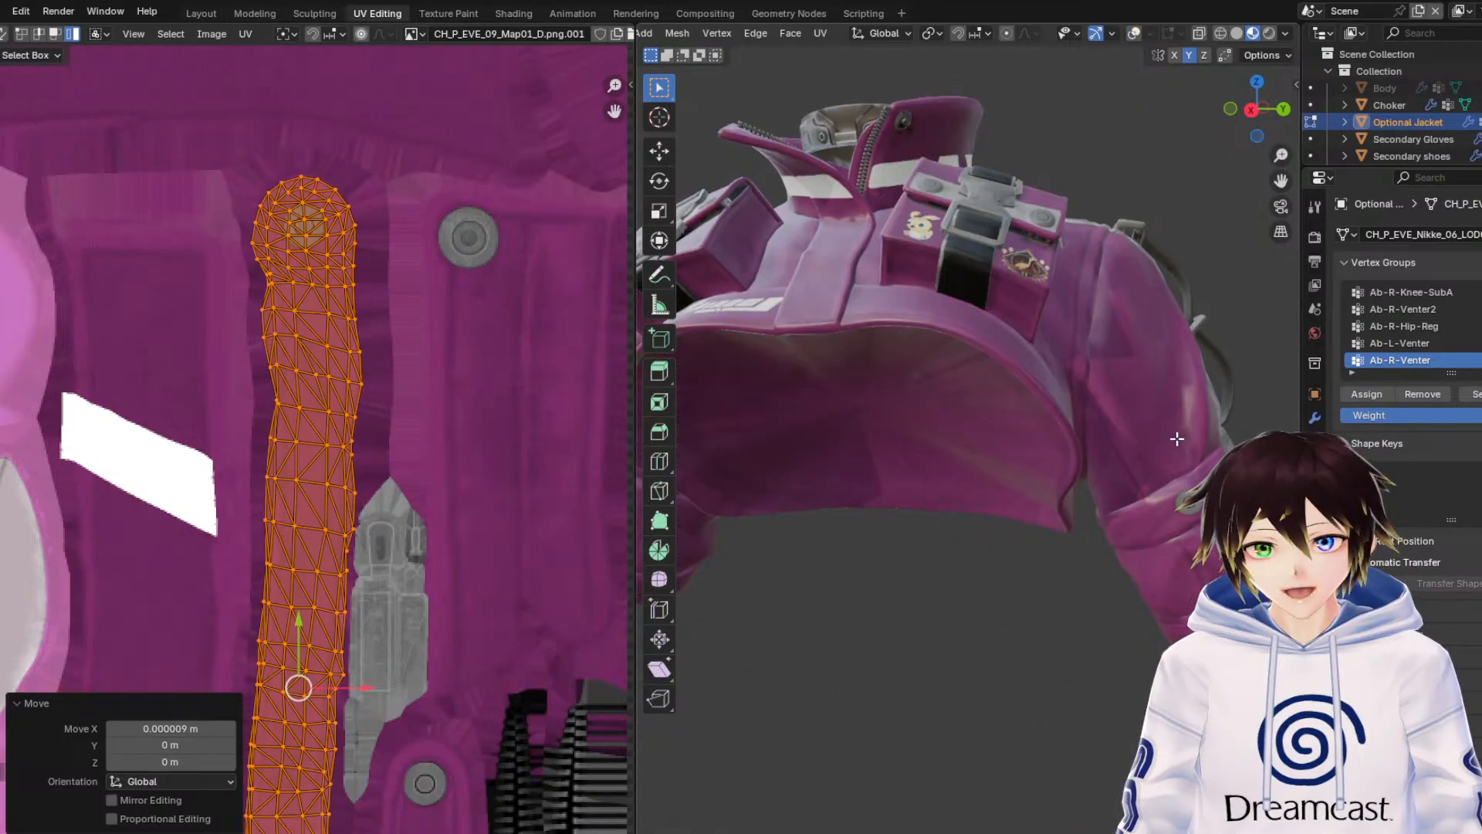
middle_click_drag(1174, 430, 1132, 422)
Select the lower sleeve strap's UV island and scale it uniformly to 0.941.
middle_click_drag(433, 610, 409, 48)
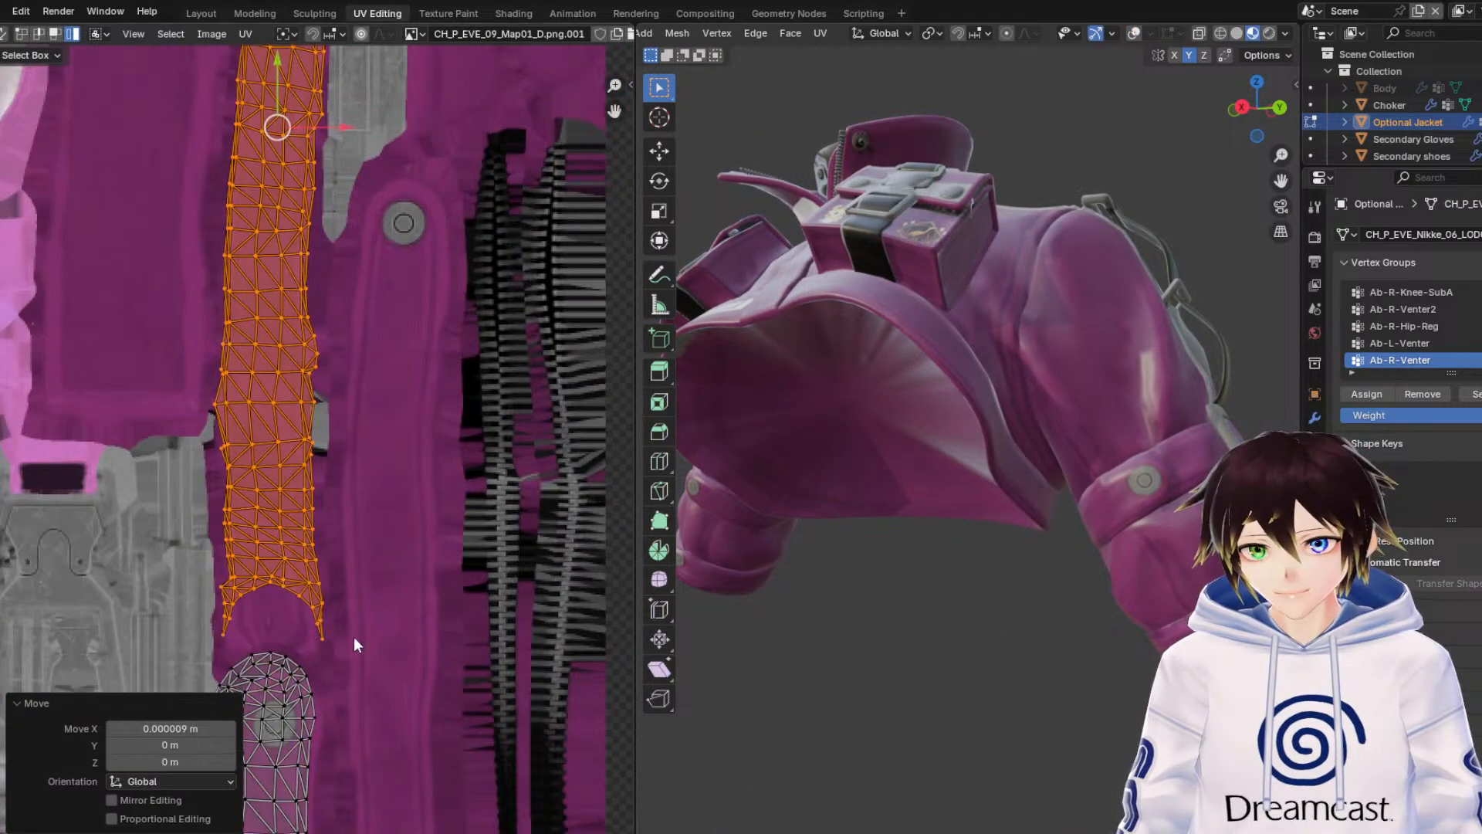
middle_click_drag(354, 642, 378, 294)
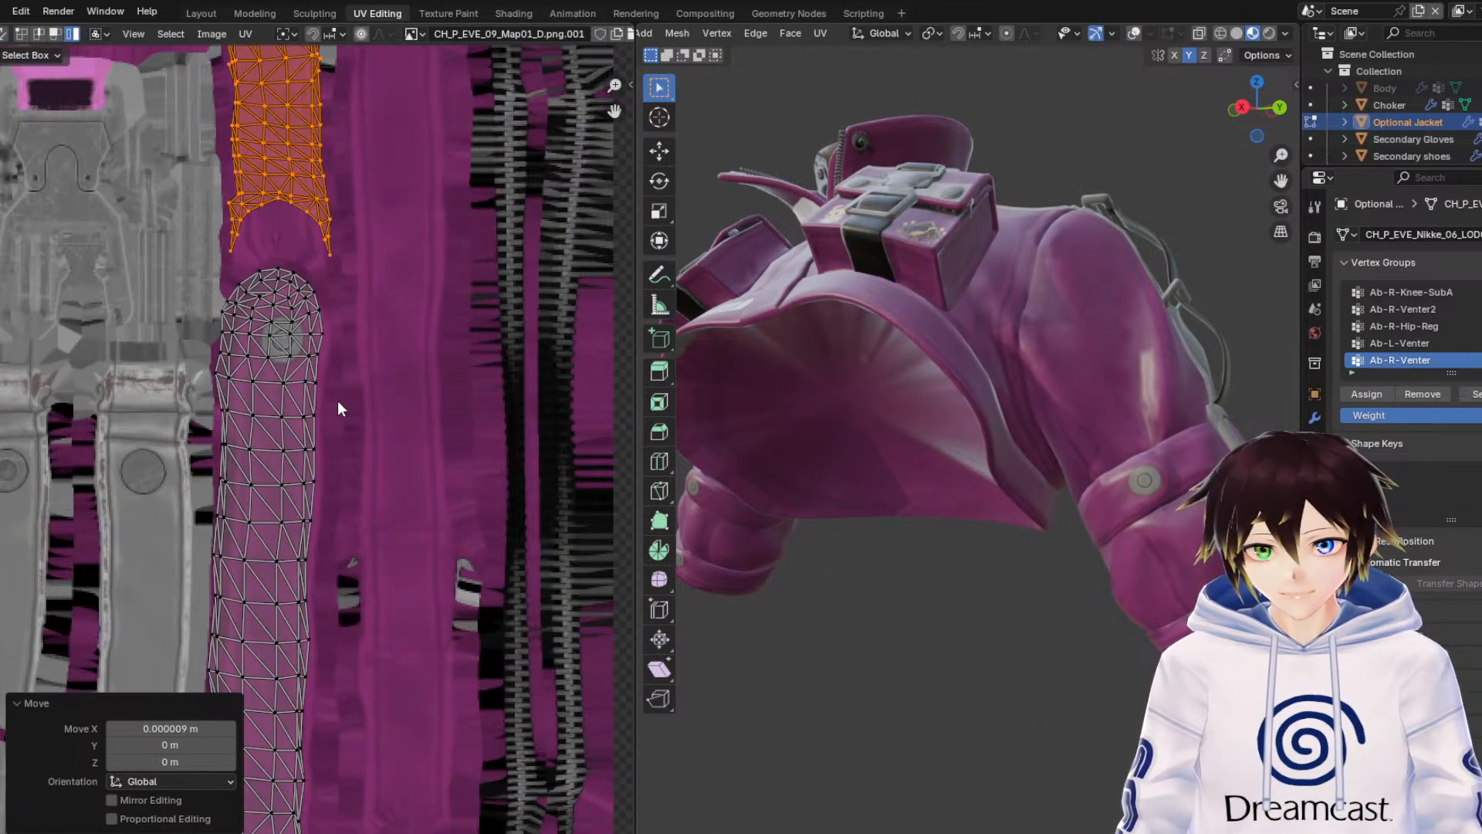
middle_click_drag(1110, 427, 1035, 447)
left_click(252, 461)
middle_click_drag(291, 484, 315, 387)
middle_click_drag(321, 594, 336, 454)
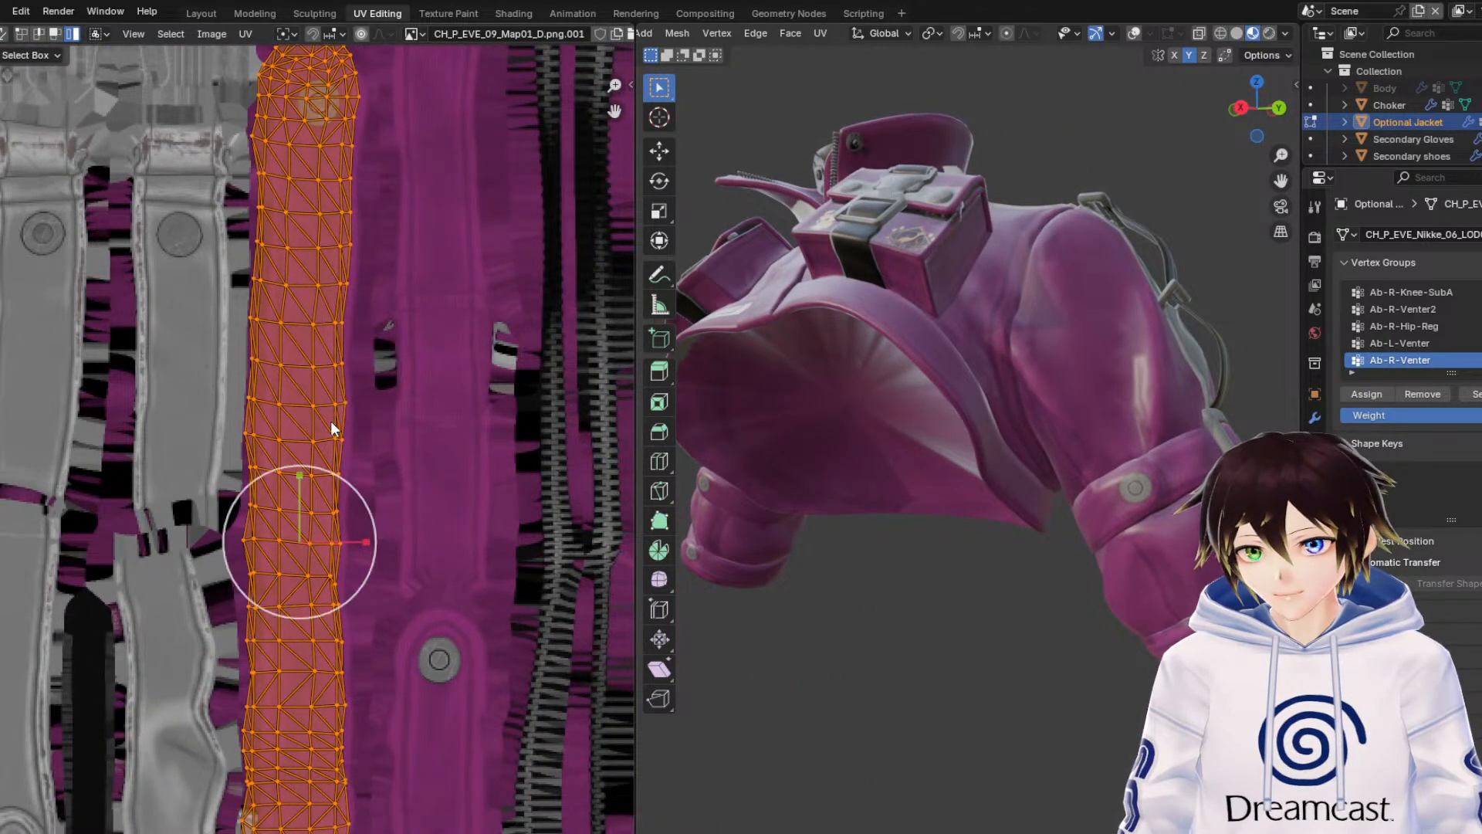
key("s")
left_click(334, 491)
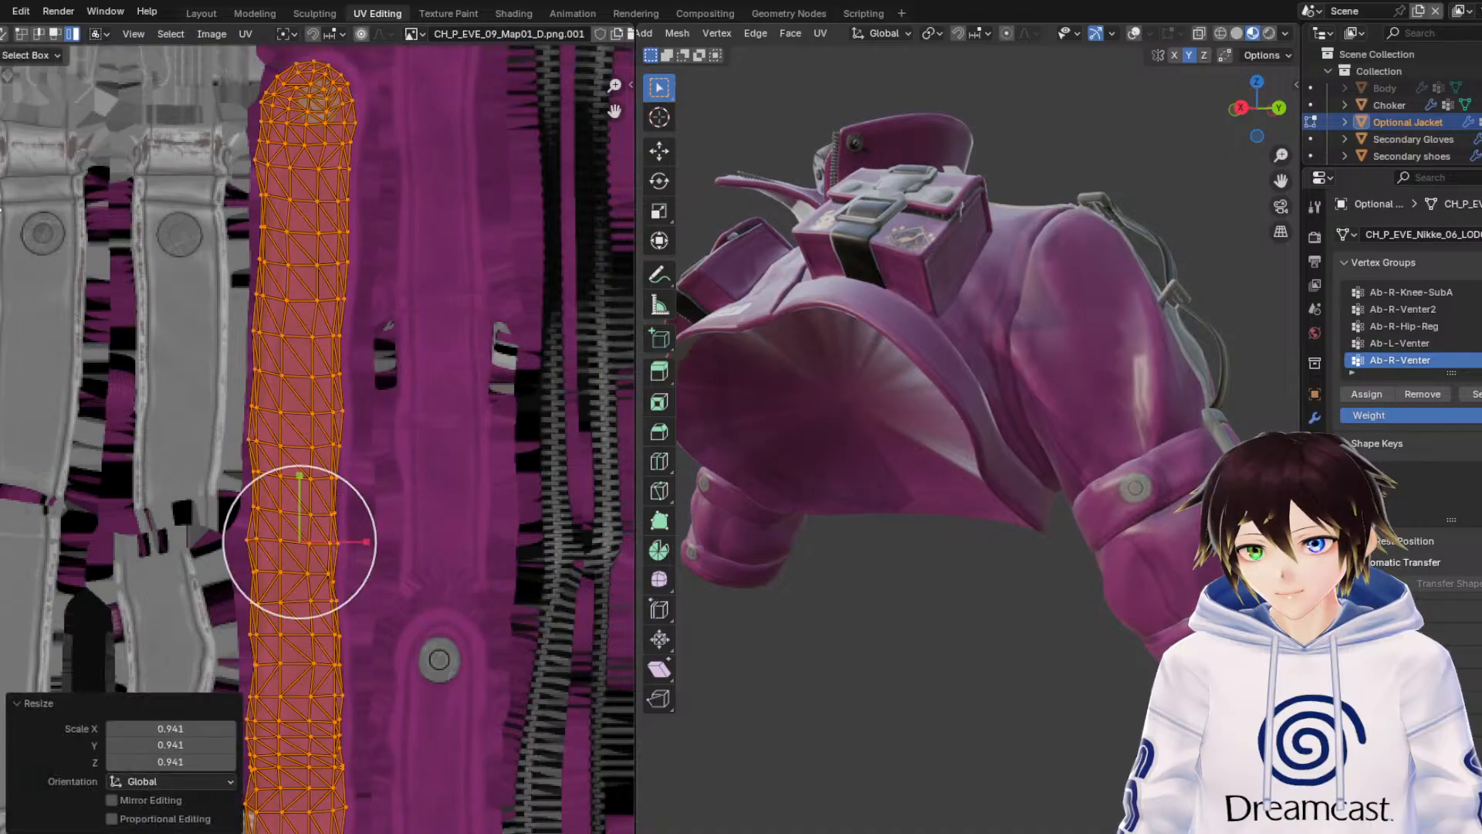
Shift the lower strap island slightly to centre it over its purple strap texture, and clear the selection.
key("g")
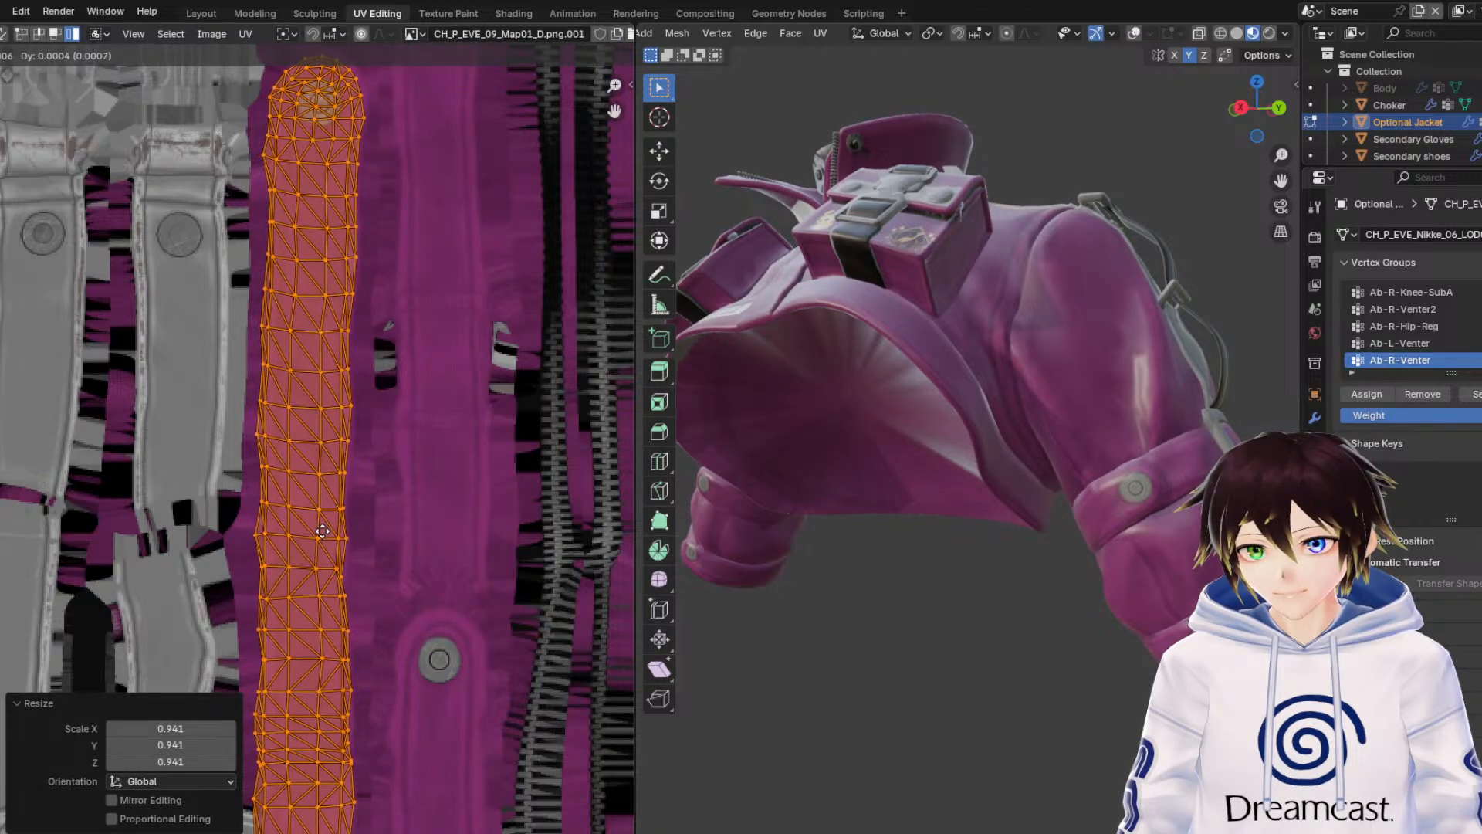
left_click(320, 532)
middle_click_drag(364, 614, 375, 456)
left_click(445, 502)
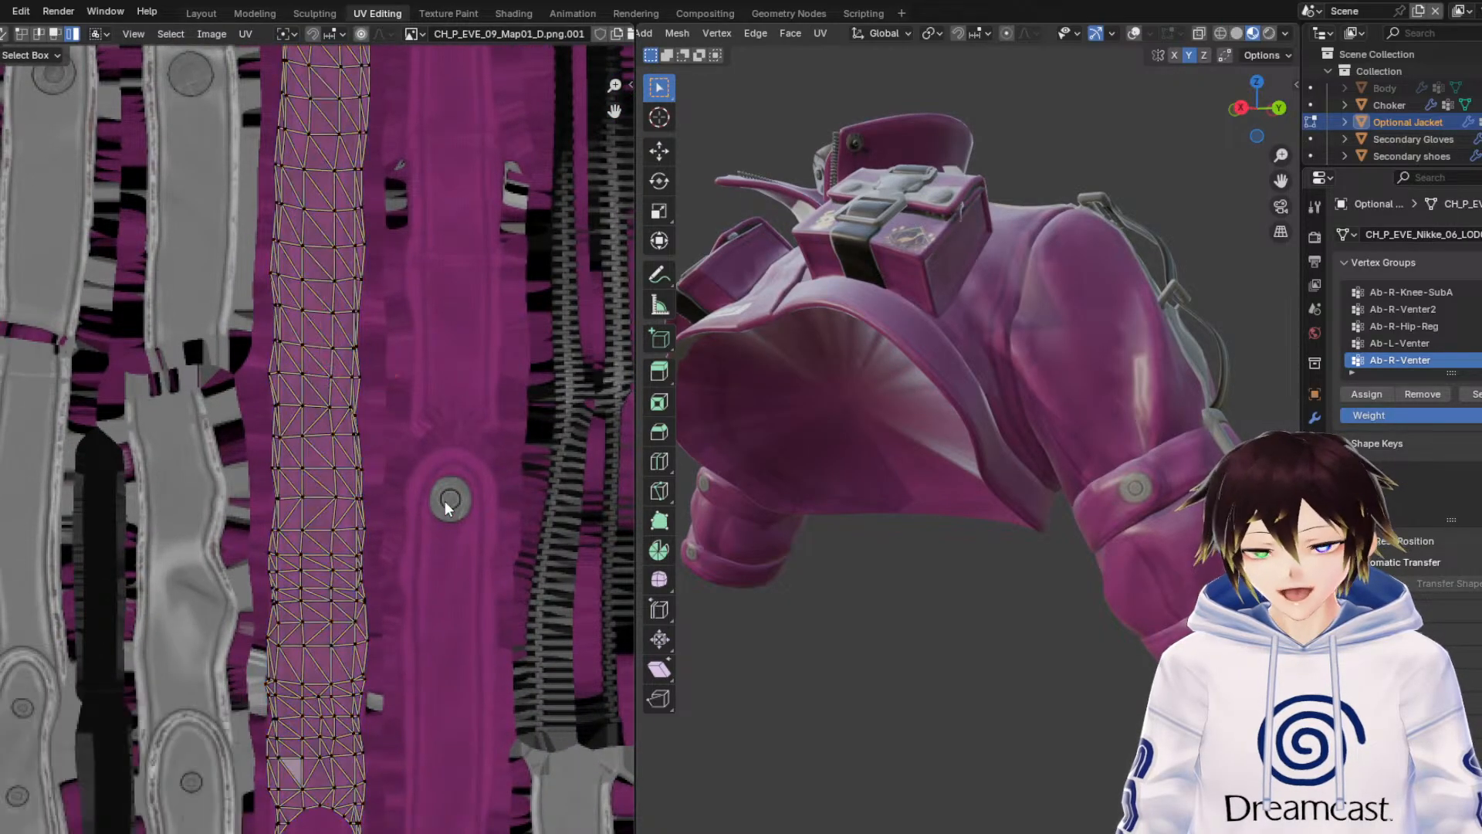
Turn the jacket to show its underside and display the overlays.
middle_click_drag(1109, 507, 1147, 521)
middle_click_drag(926, 387, 1160, 132)
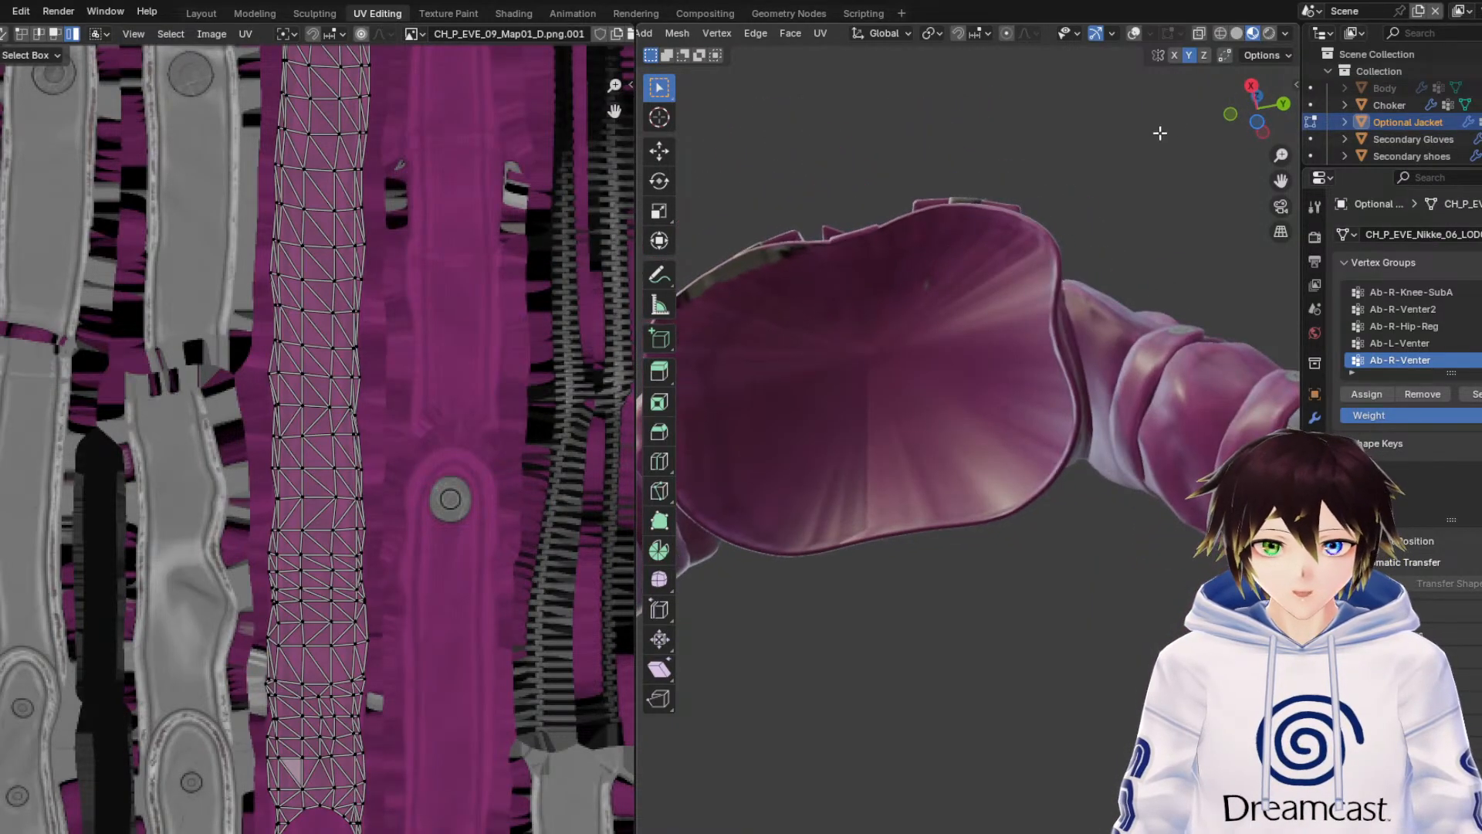
left_click_drag(1282, 184, 1481, 307)
left_click(1133, 33)
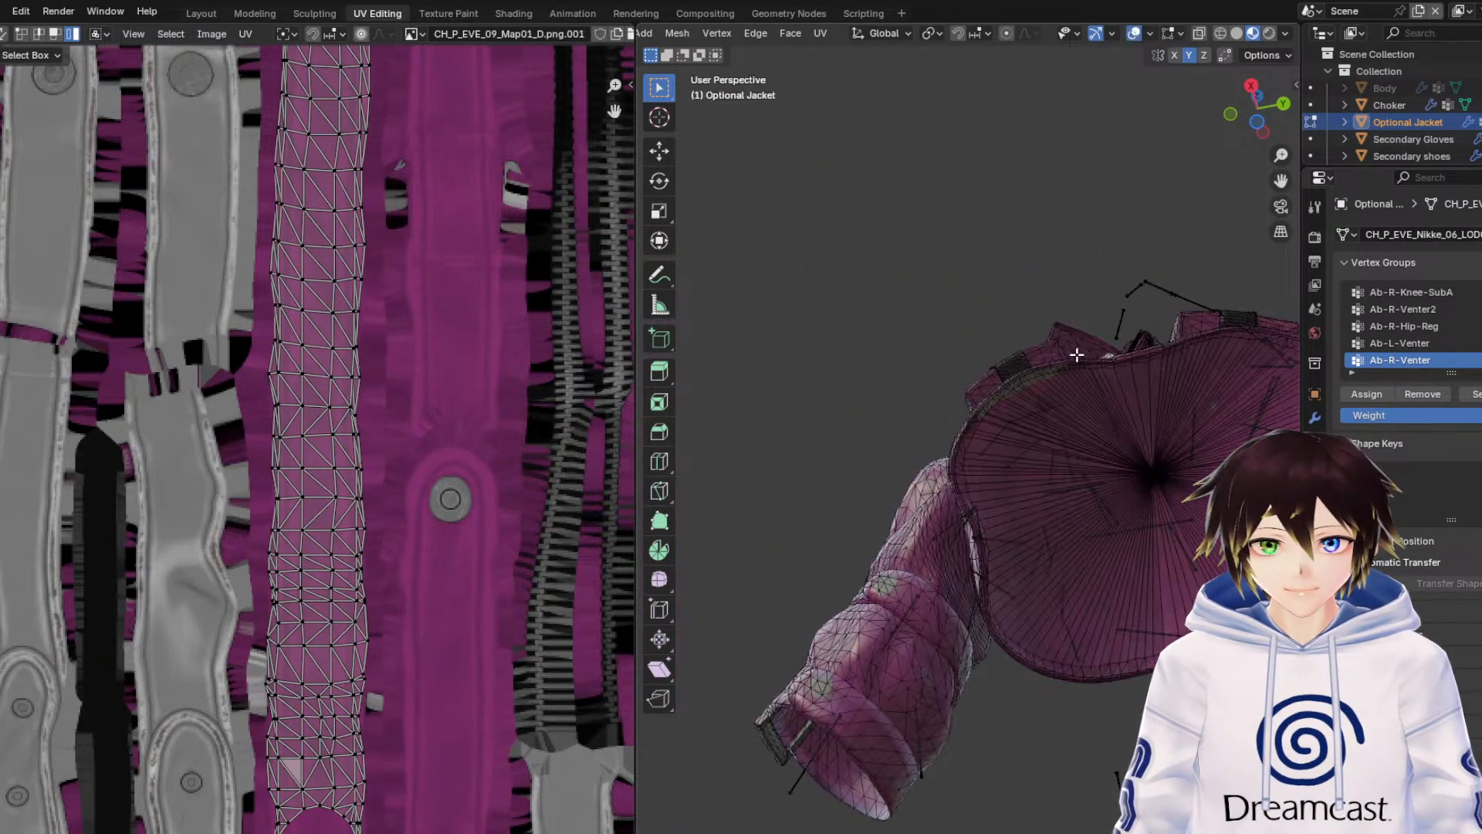
middle_click_drag(1076, 354, 947, 382)
scroll(947, 382, "up", 3)
left_click(964, 337)
scroll(966, 355, "up", 3)
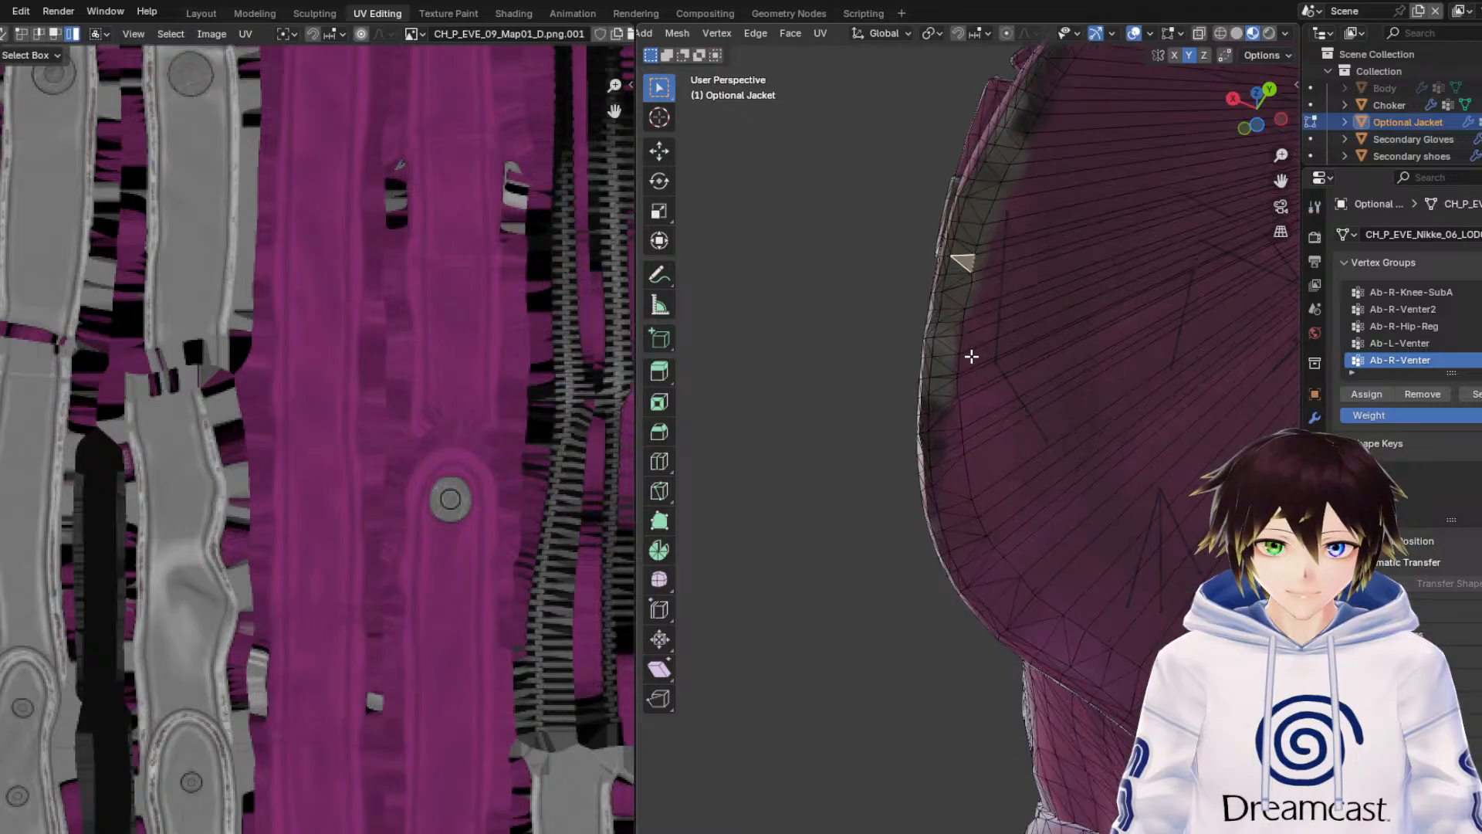
key("ctrl+KP_Add")
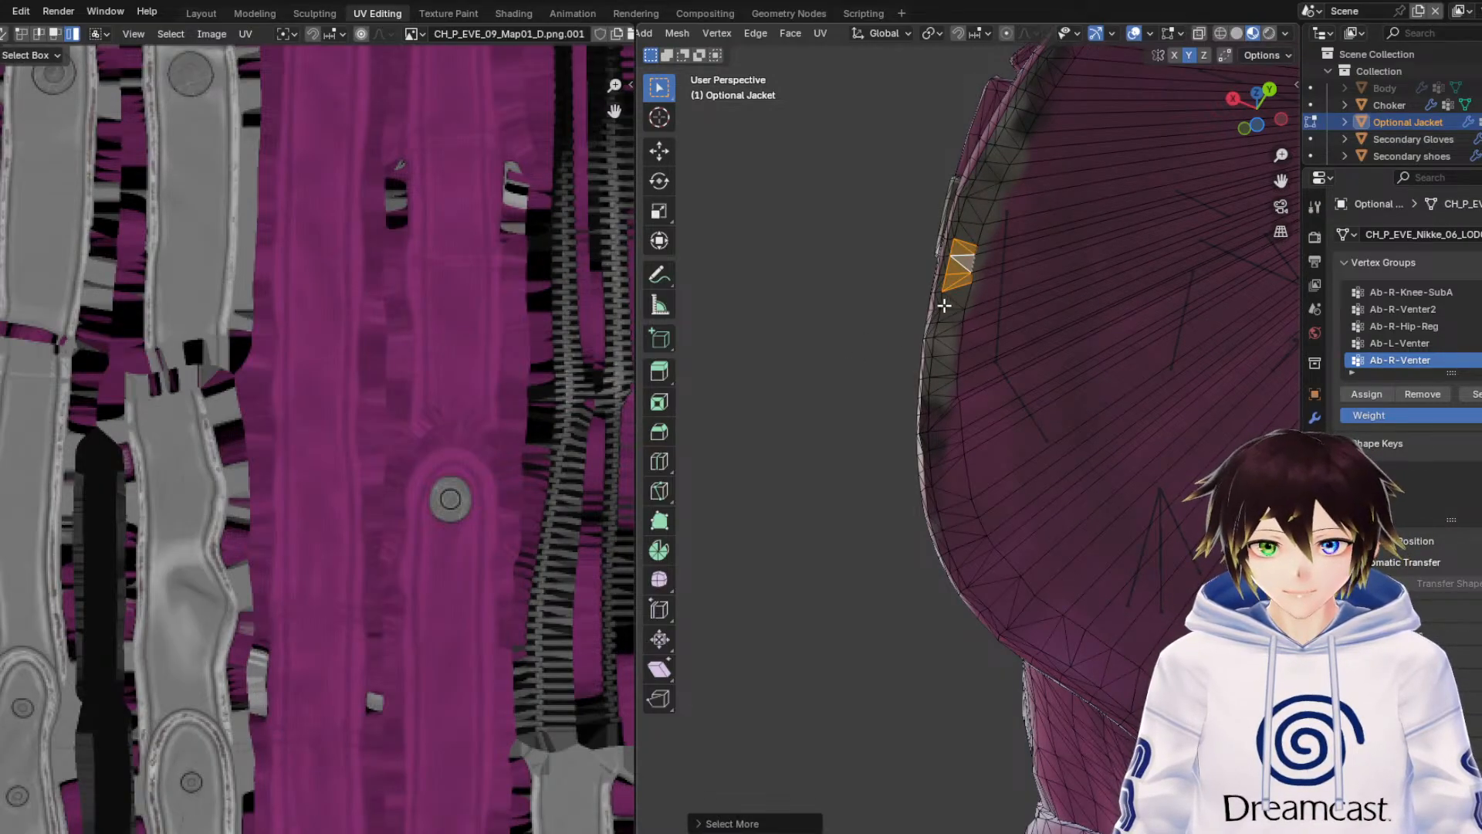
left_click(937, 310, "shift")
left_click(961, 369, "shift")
left_click(950, 390, "shift")
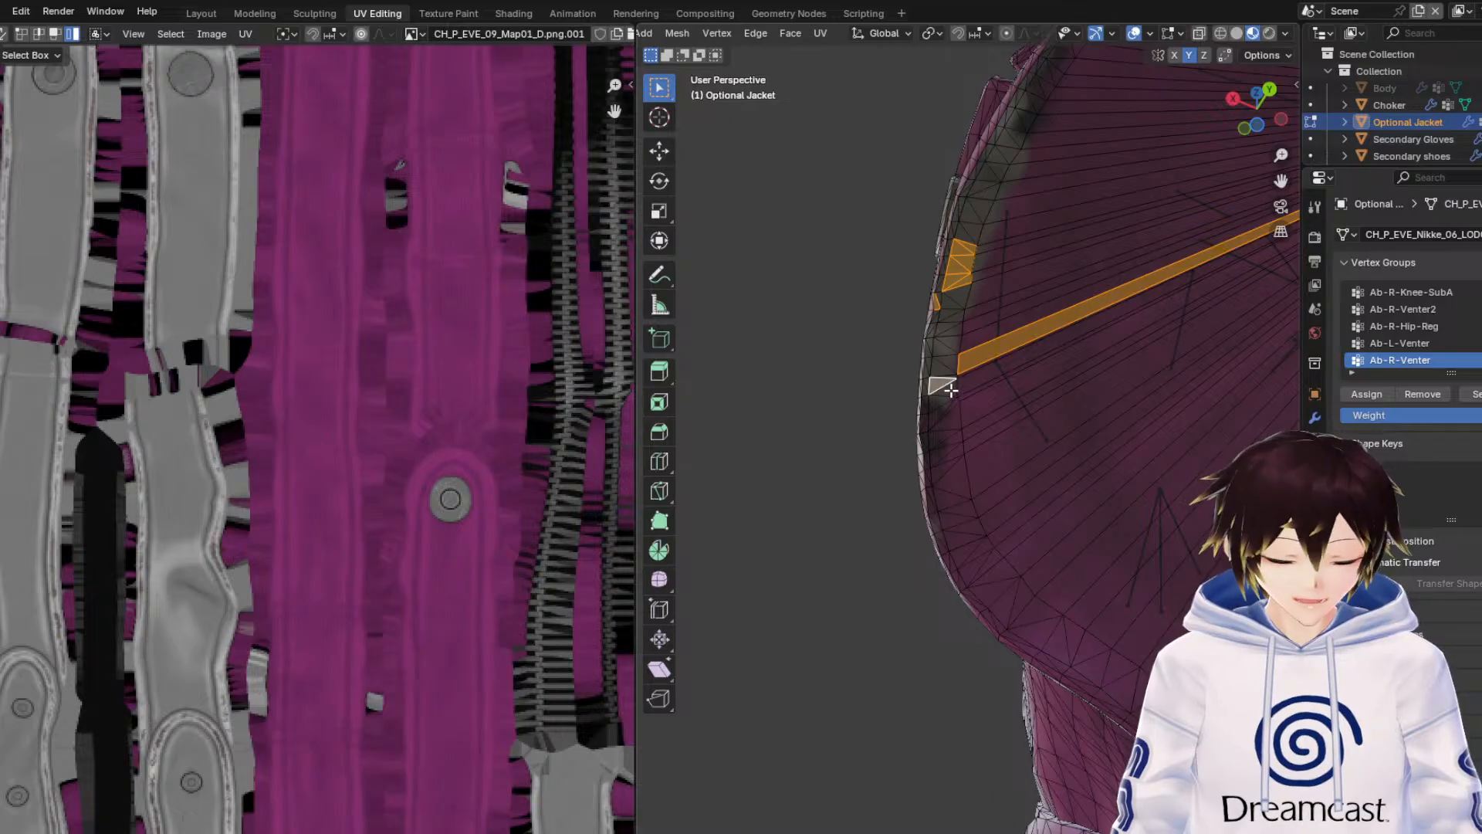
key("ctrl+KP_Add")
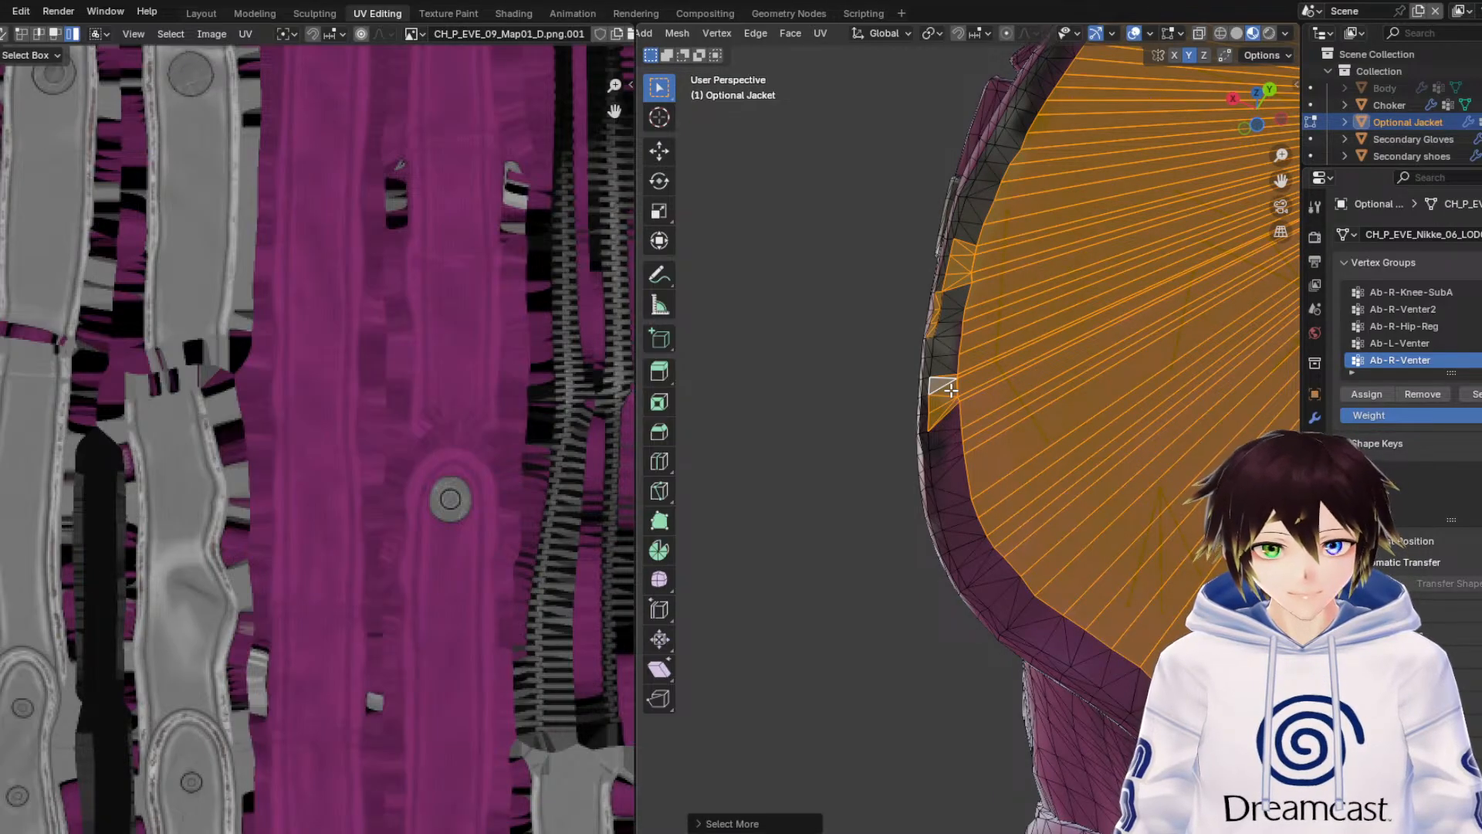
middle_click_drag(976, 346, 1357, 184)
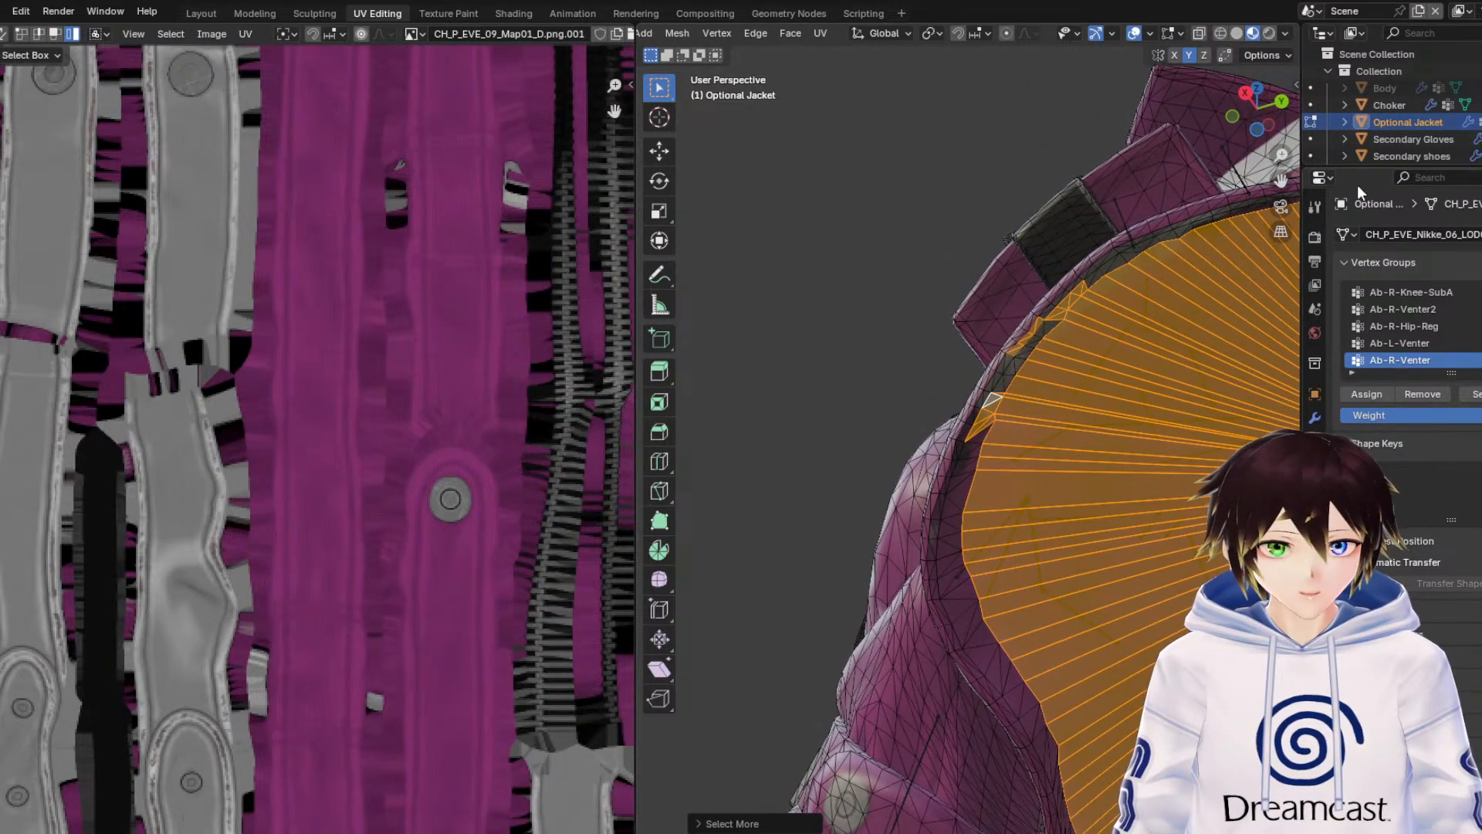
Select the whole fan of lining faces closing the jacket's underside by growing the selection from one face.
key("KP_Decimal")
left_click(863, 441)
middle_click_drag(873, 439, 957, 449)
scroll(955, 454, "down", 4)
key("ctrl+KP_Add")
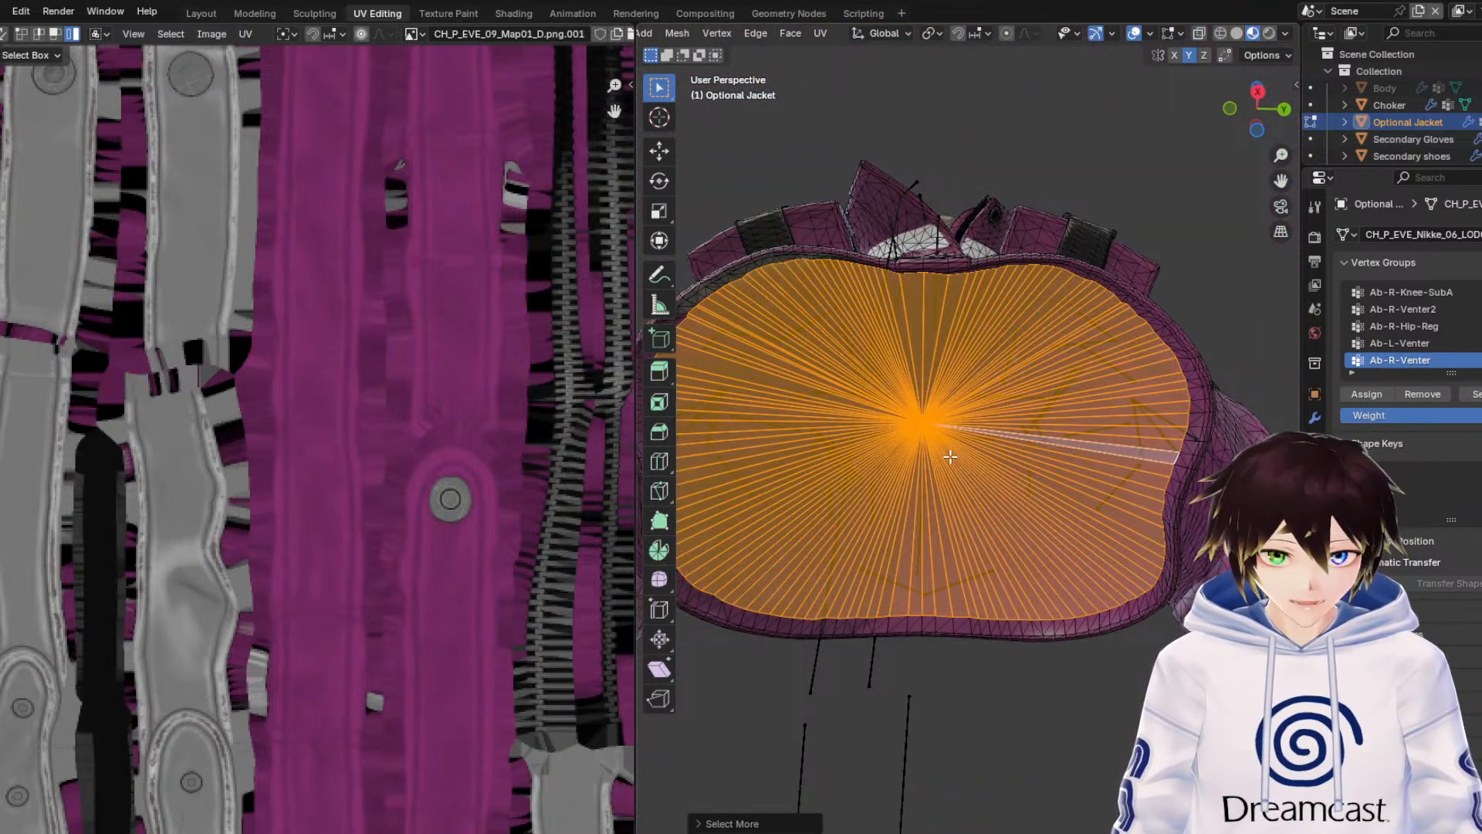
Move the lining's UV island 0.000009 m in X and -0.000011 m in Y over its texture, and check it without overlays.
scroll(383, 438, "down", 6)
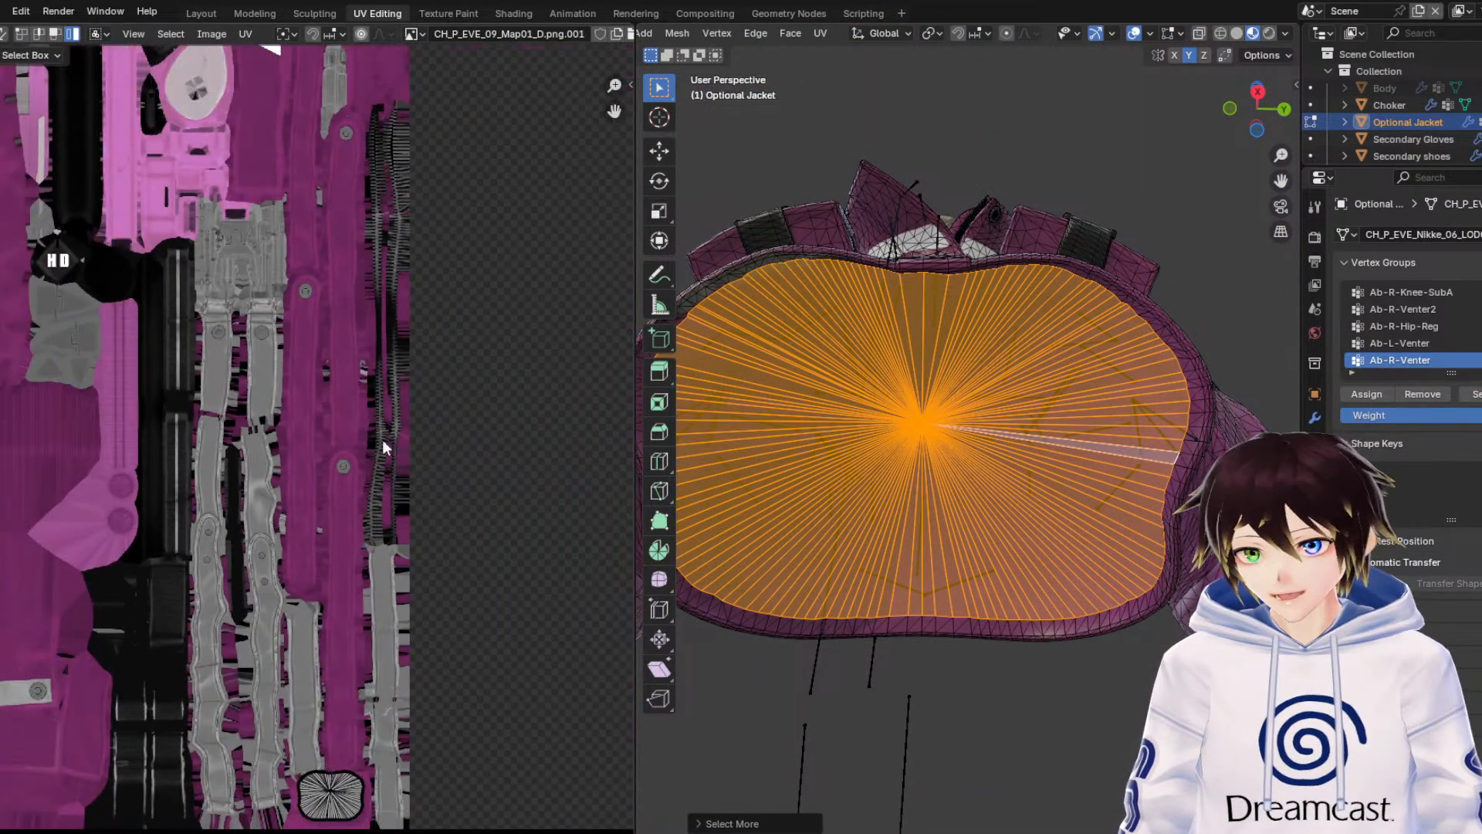
middle_click_drag(455, 588, 462, 224)
scroll(329, 436, "up", 6)
middle_click_drag(329, 436, 521, 251)
scroll(519, 253, "up", 1)
middle_click_drag(505, 263, 307, 377)
left_click_drag(500, 524, 39, 165)
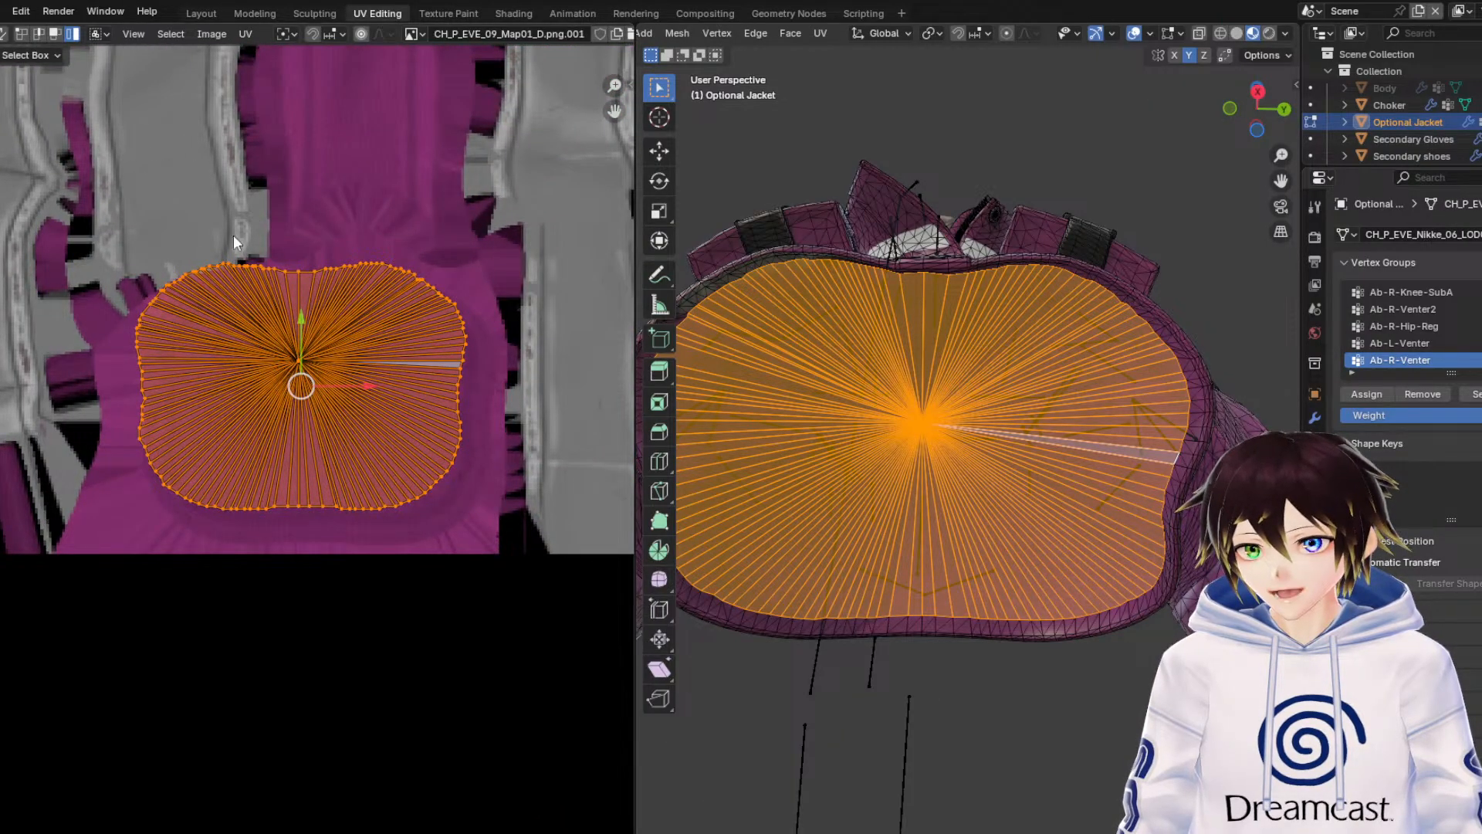
left_click_drag(308, 378, 322, 410)
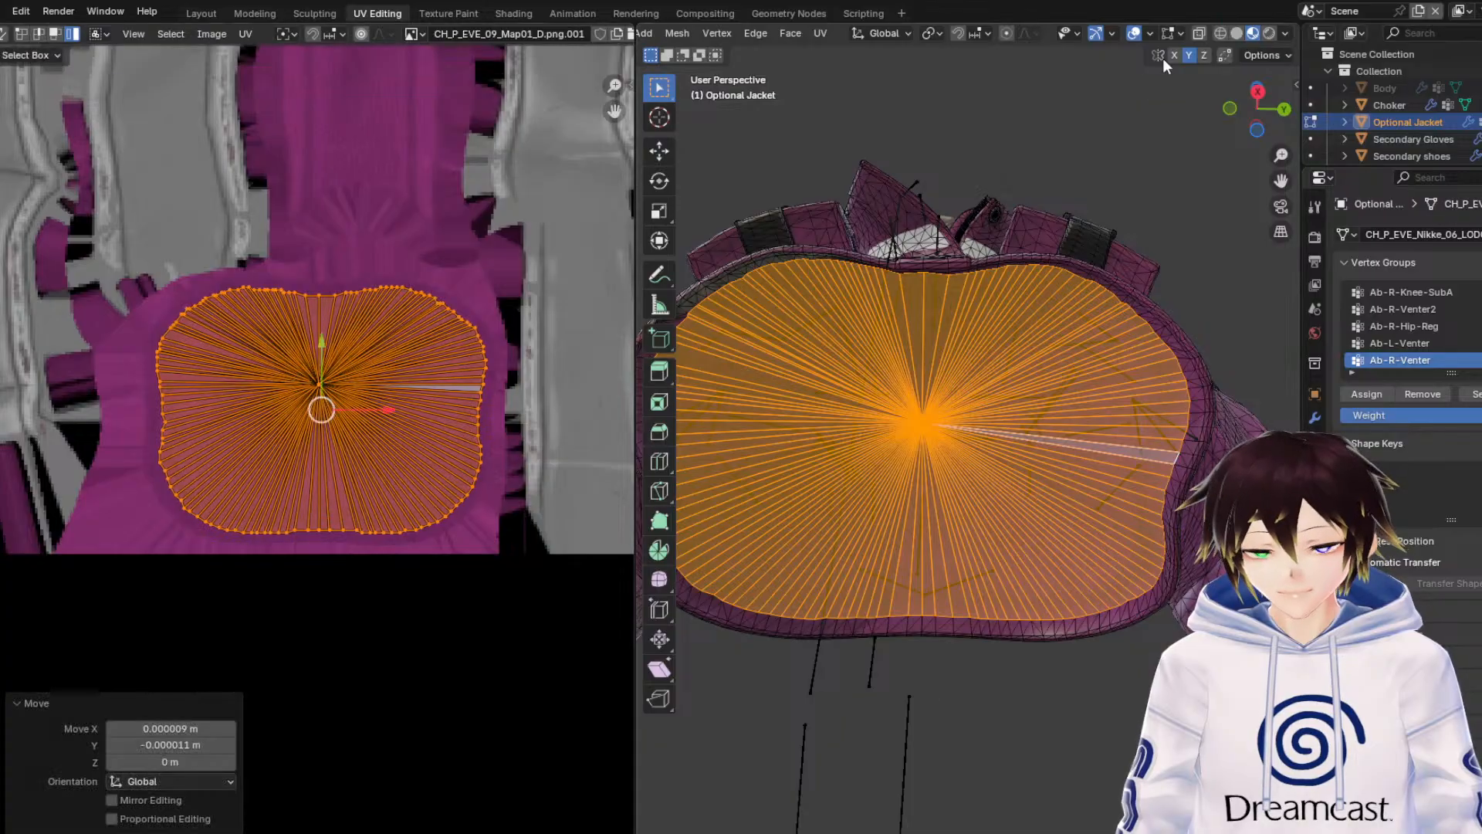
left_click(1134, 33)
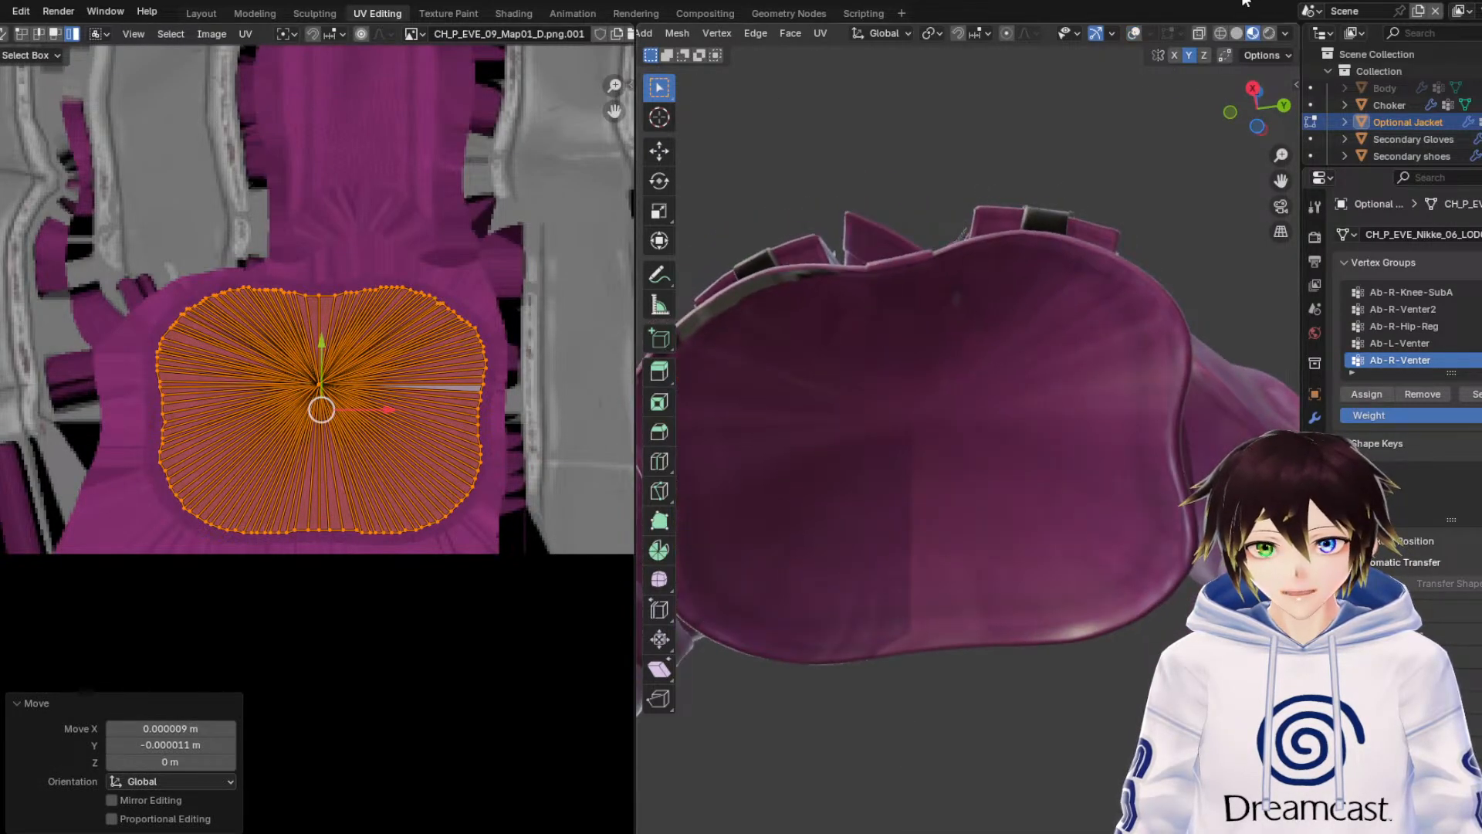
left_click(1134, 34)
left_click(792, 34)
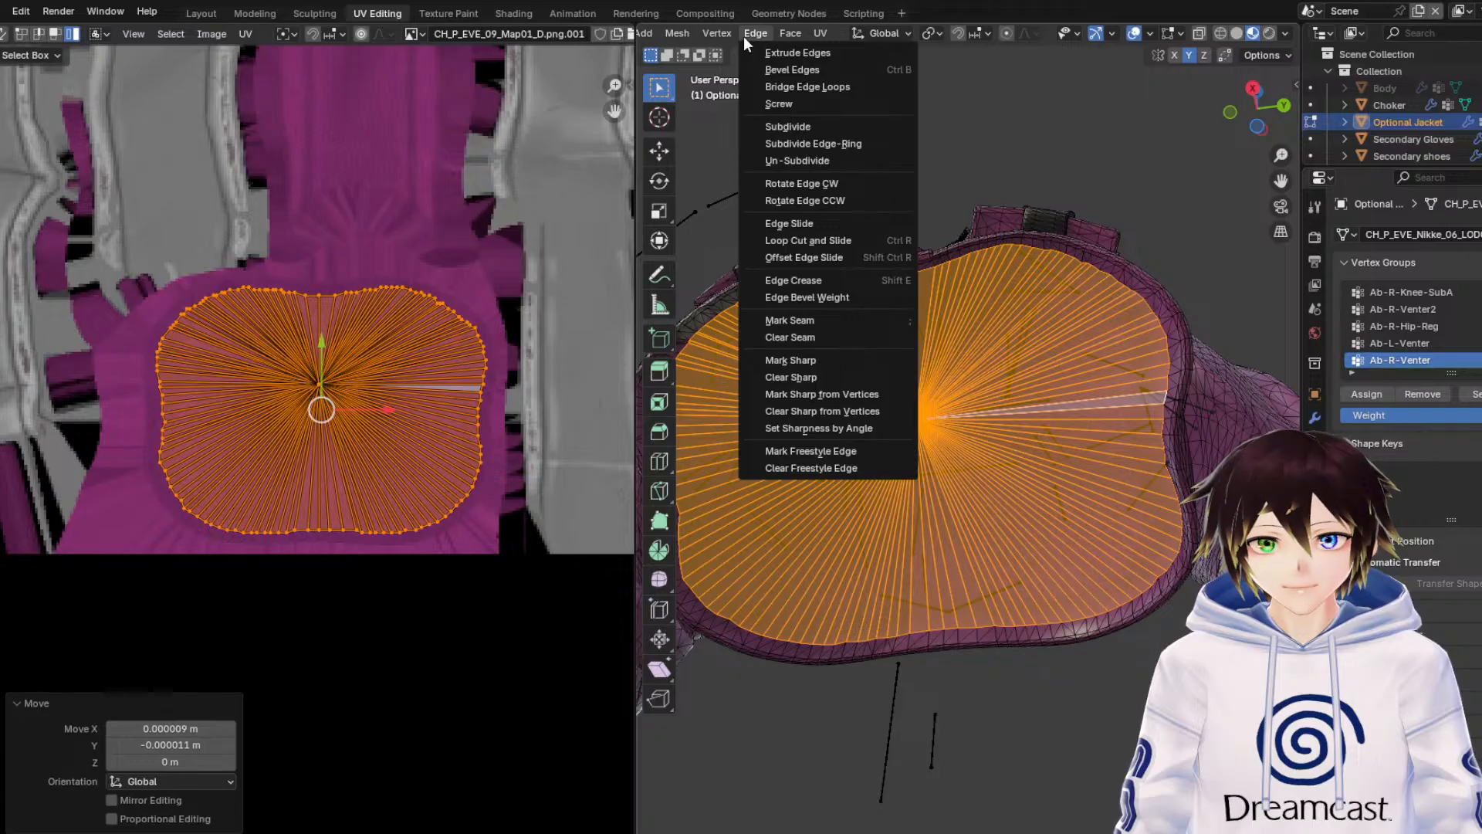
mouse_move(675, 34)
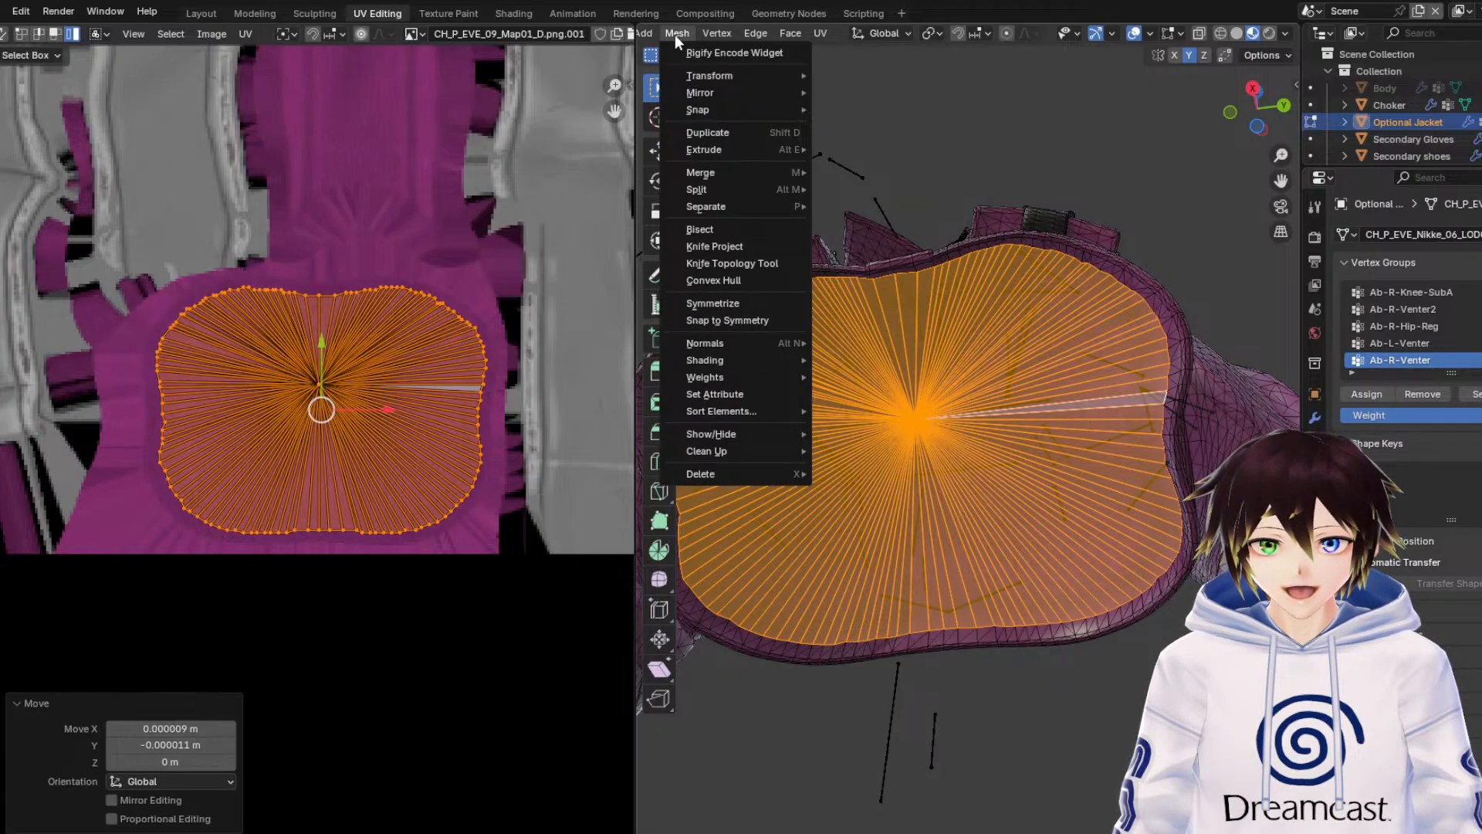
key("ctrl+f")
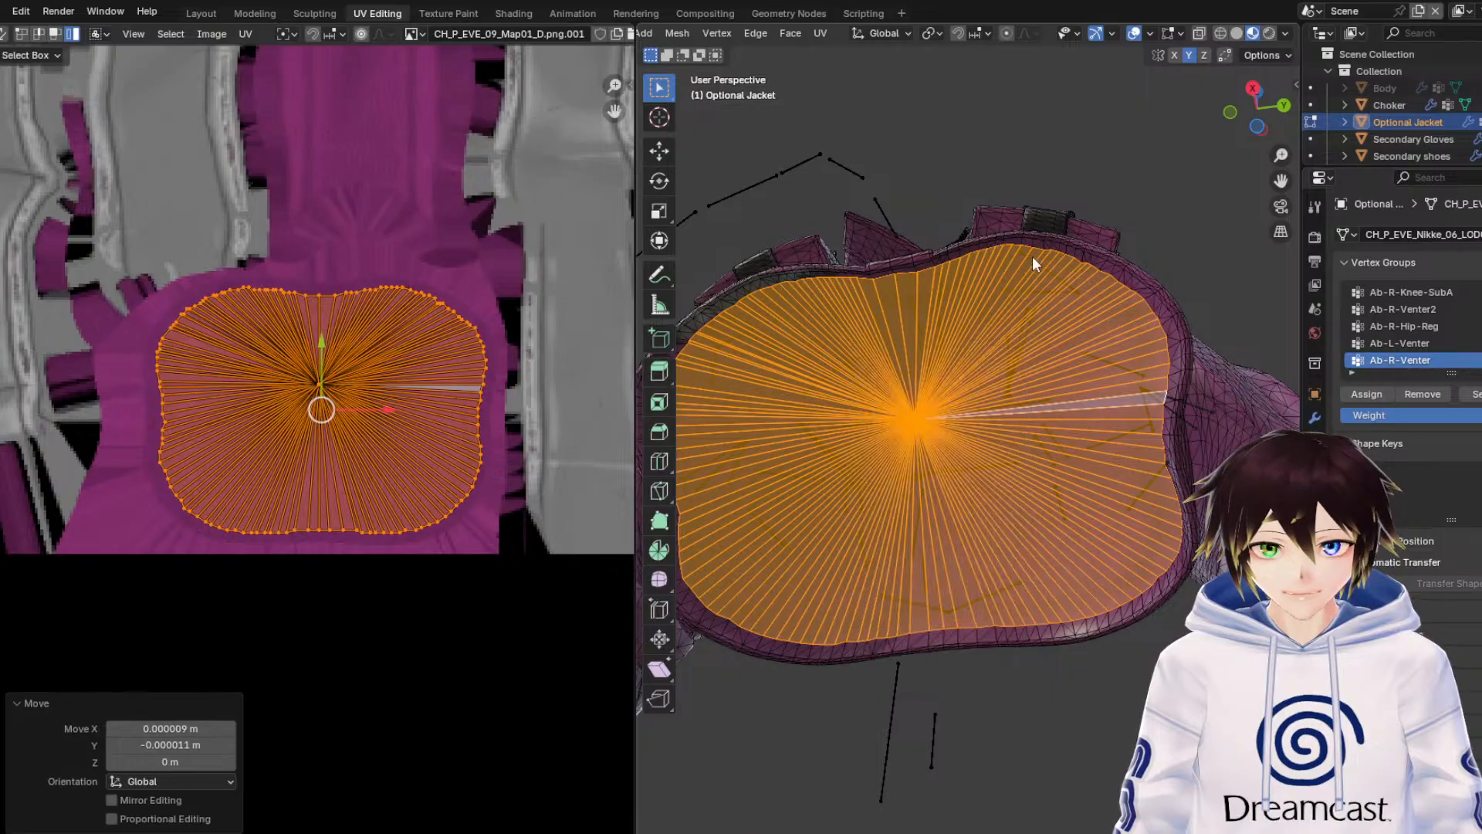
scroll(1102, 233, "up", 1)
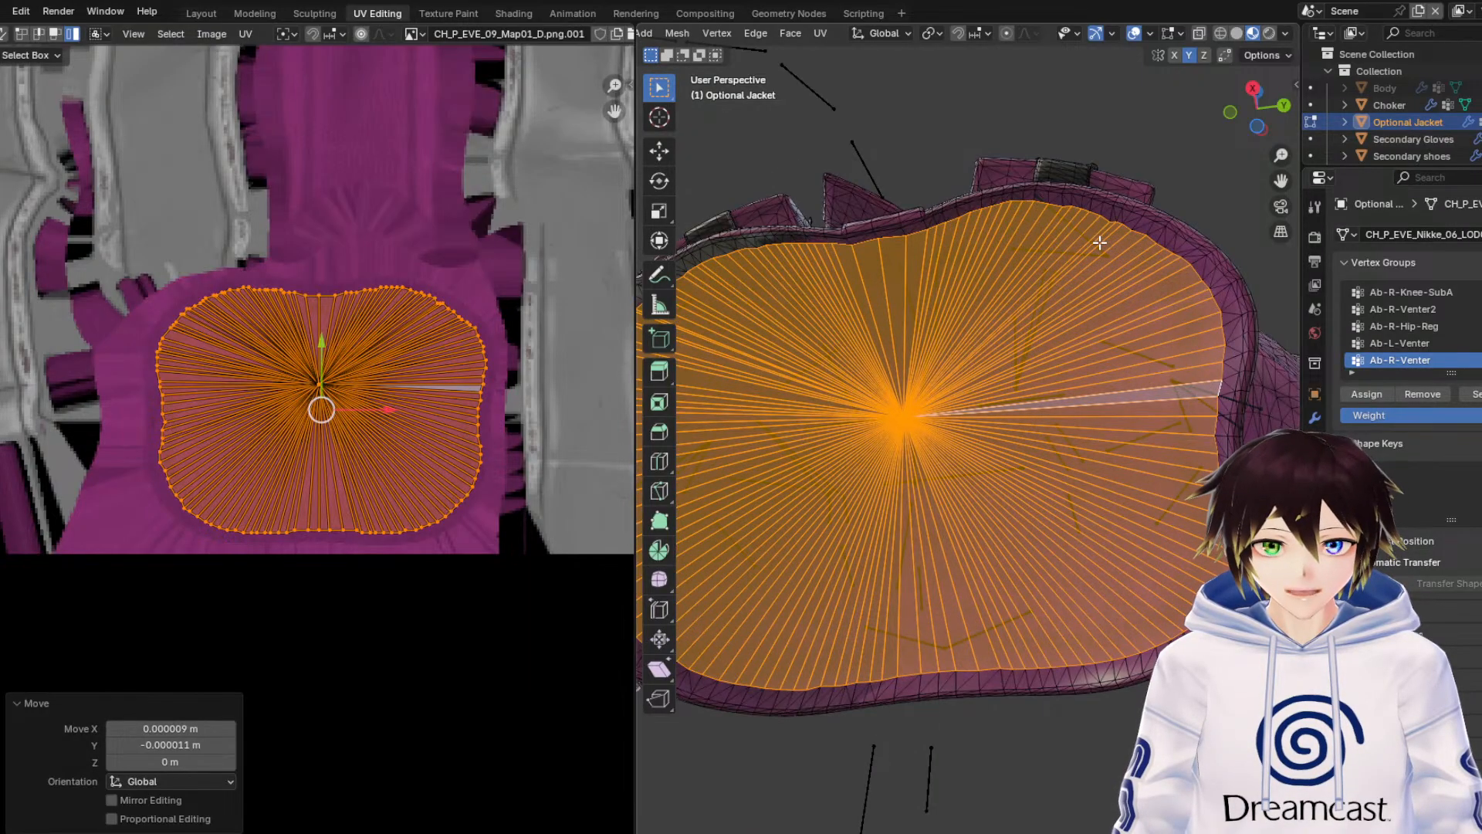
left_click(817, 31)
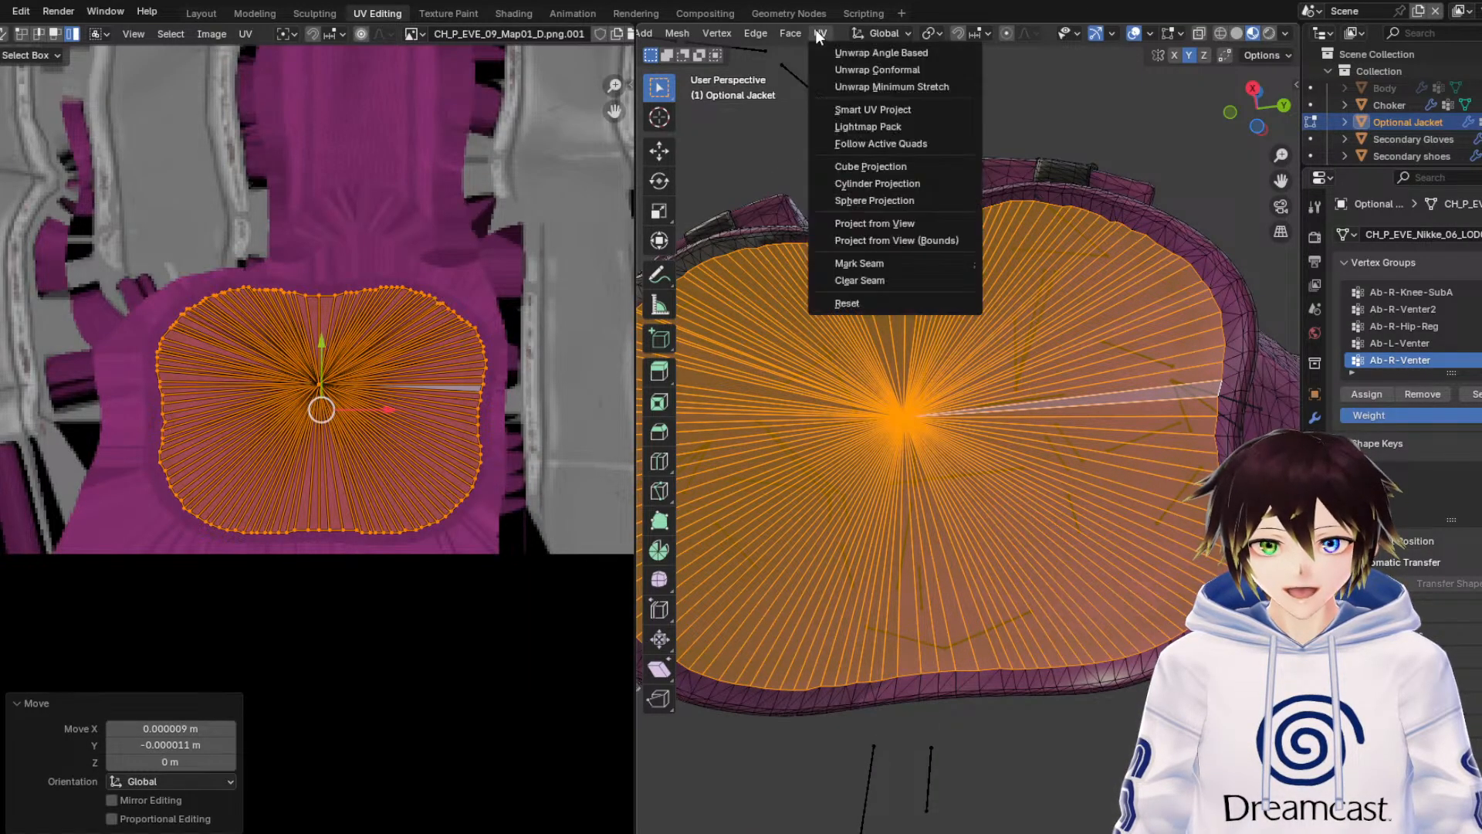
mouse_move(767, 30)
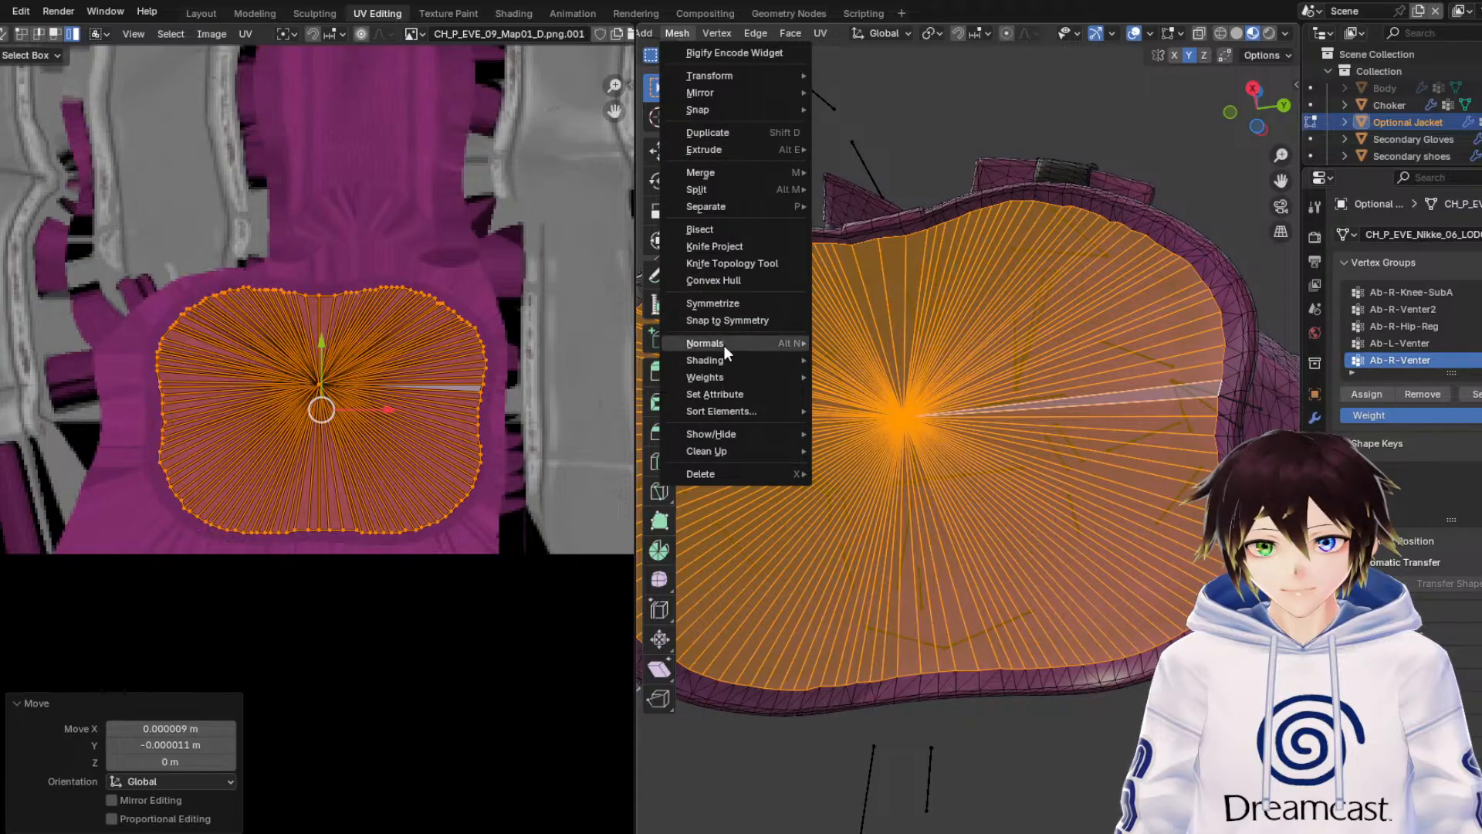
mouse_move(727, 347)
mouse_move(712, 211)
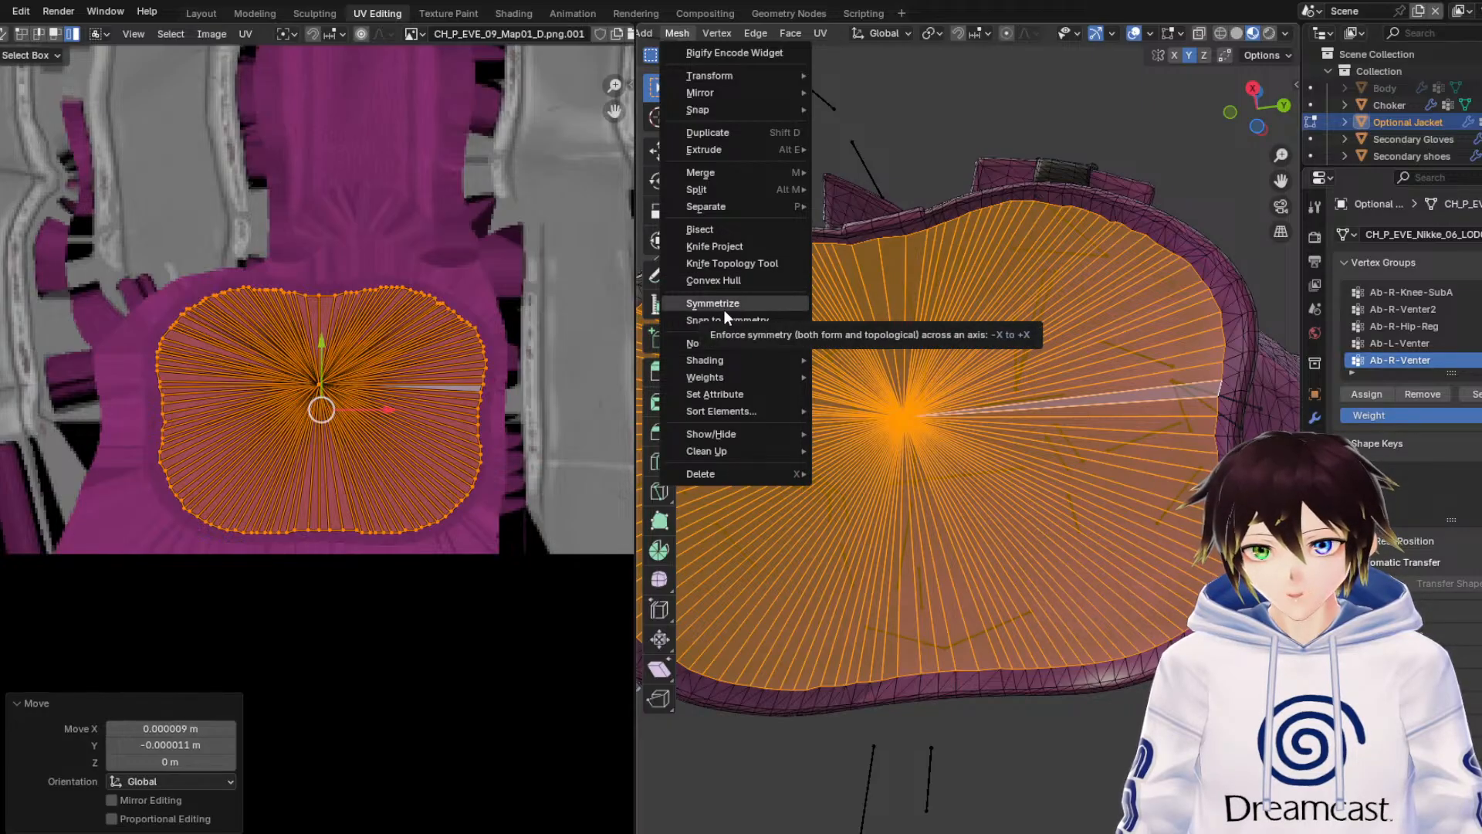
mouse_move(736, 456)
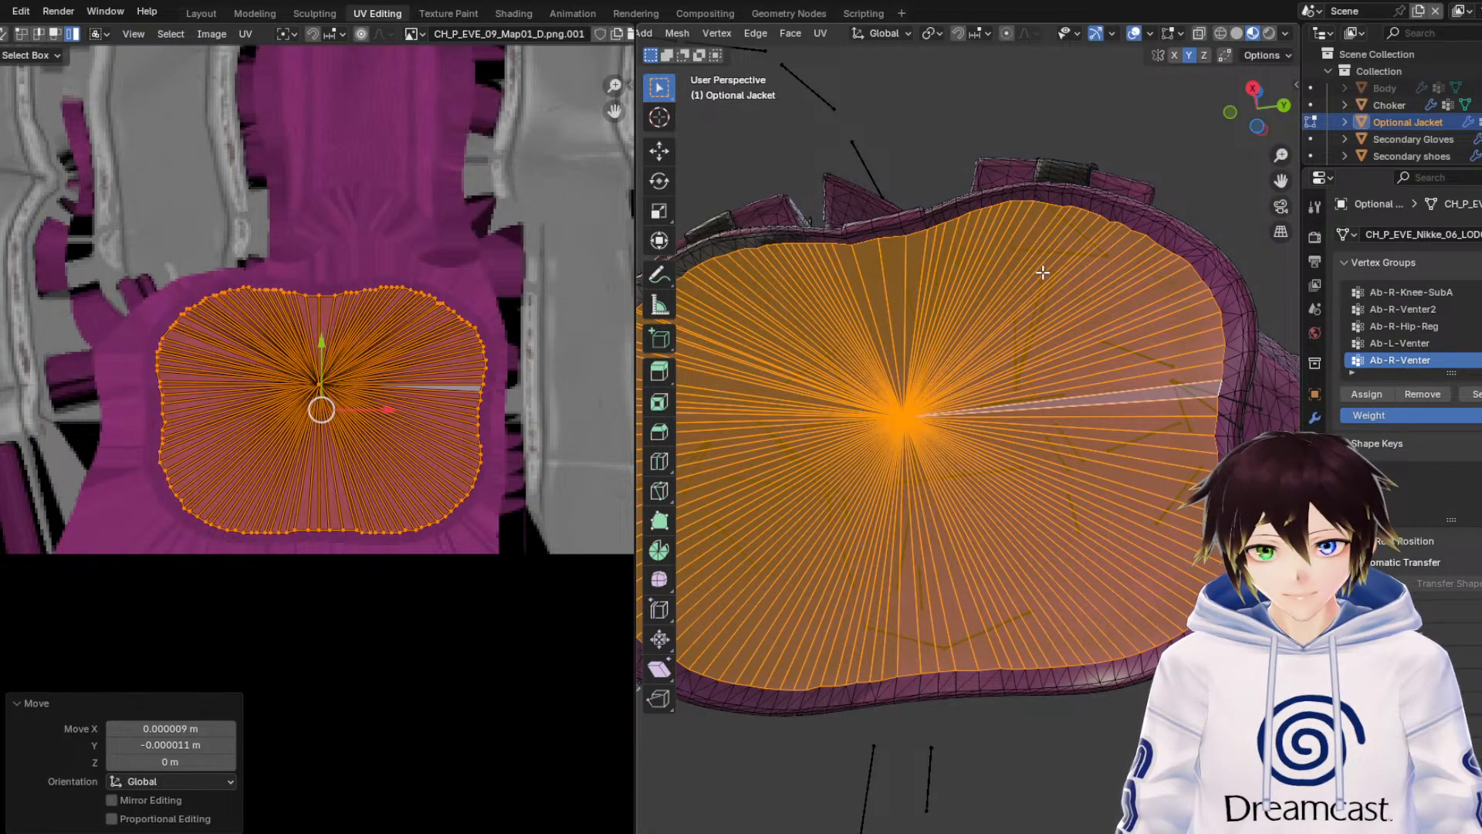
Select the first stretch of hem rim faces along the front edge of the jacket's underside.
scroll(1042, 273, "up", 2)
scroll(963, 207, "up", 2)
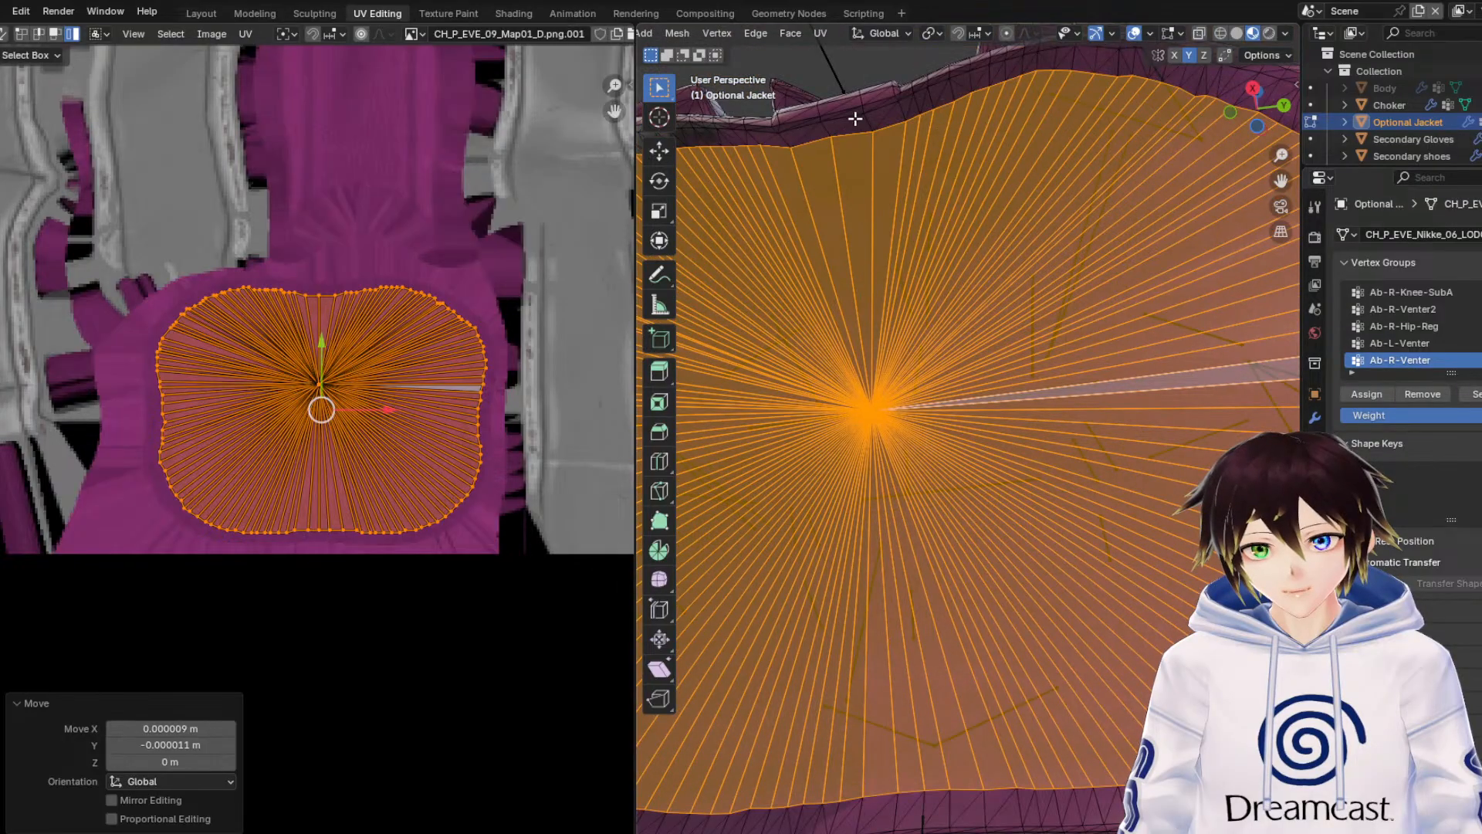
left_click(815, 131)
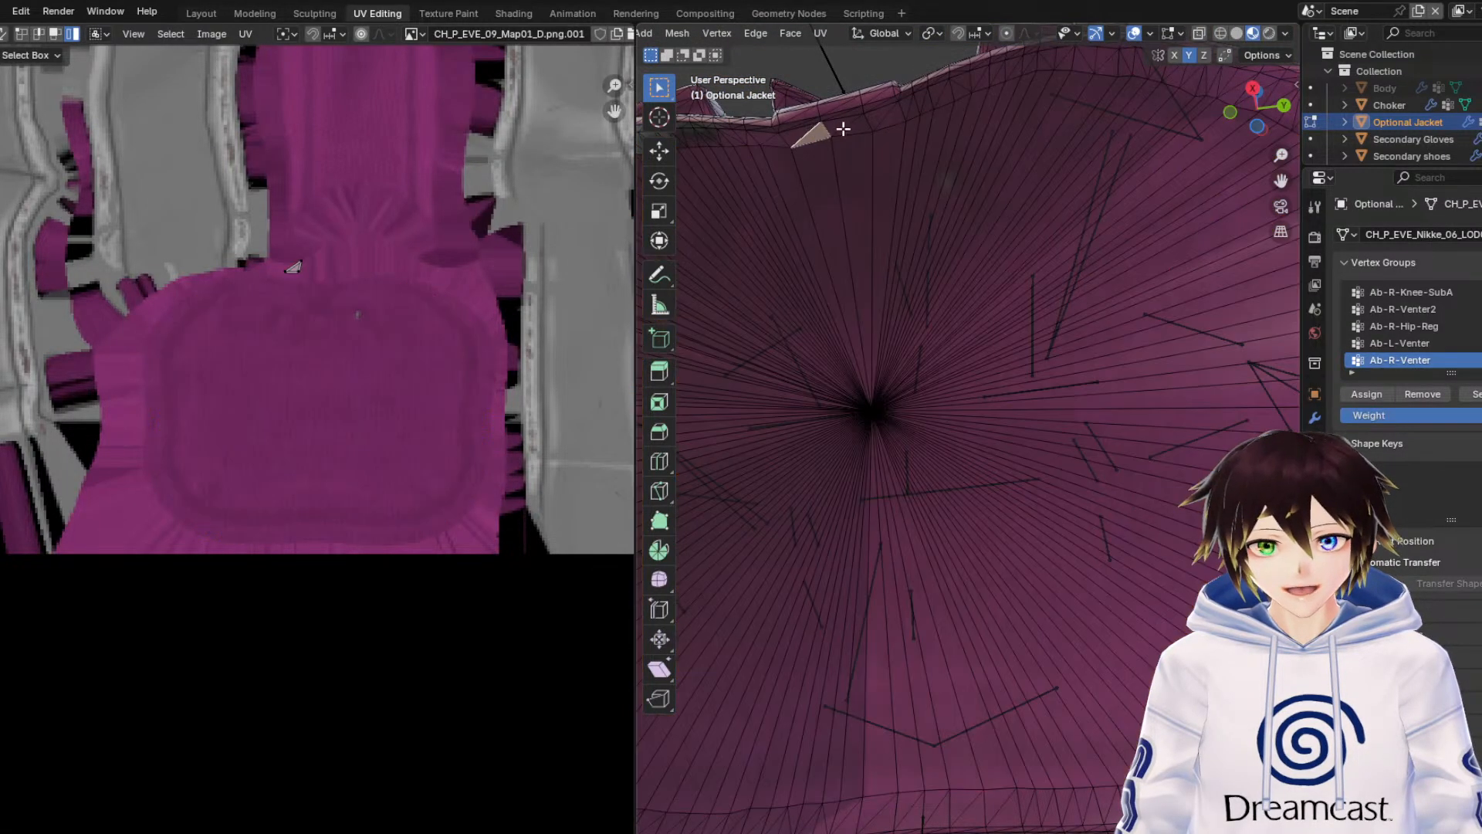
left_click(796, 135, "ctrl")
left_click(931, 103, "ctrl")
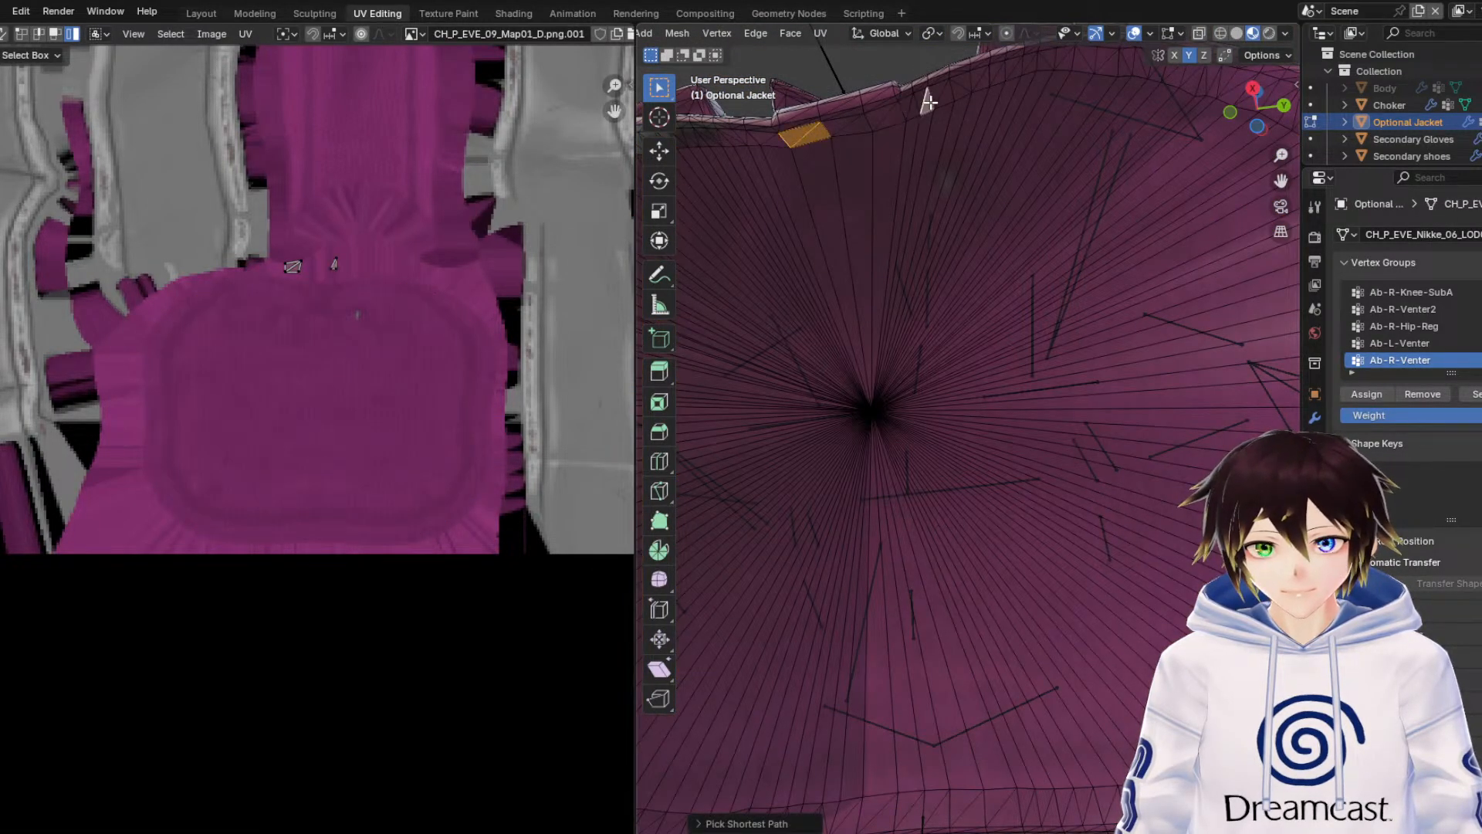
left_click(878, 119, "ctrl")
left_click(844, 121, "ctrl")
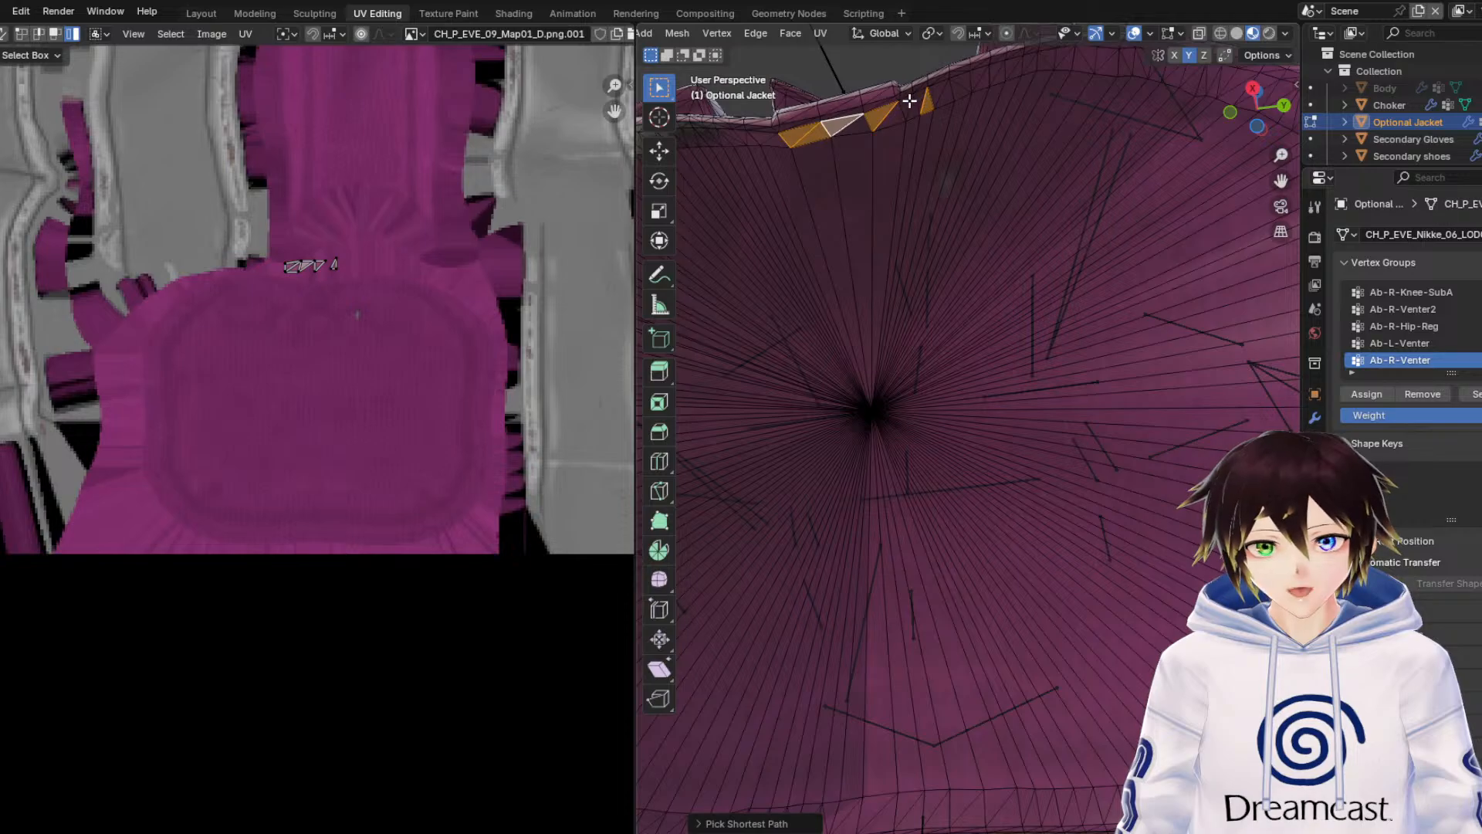
left_click(908, 105, "ctrl")
left_click(942, 88, "ctrl")
key("ctrl+KP_Add")
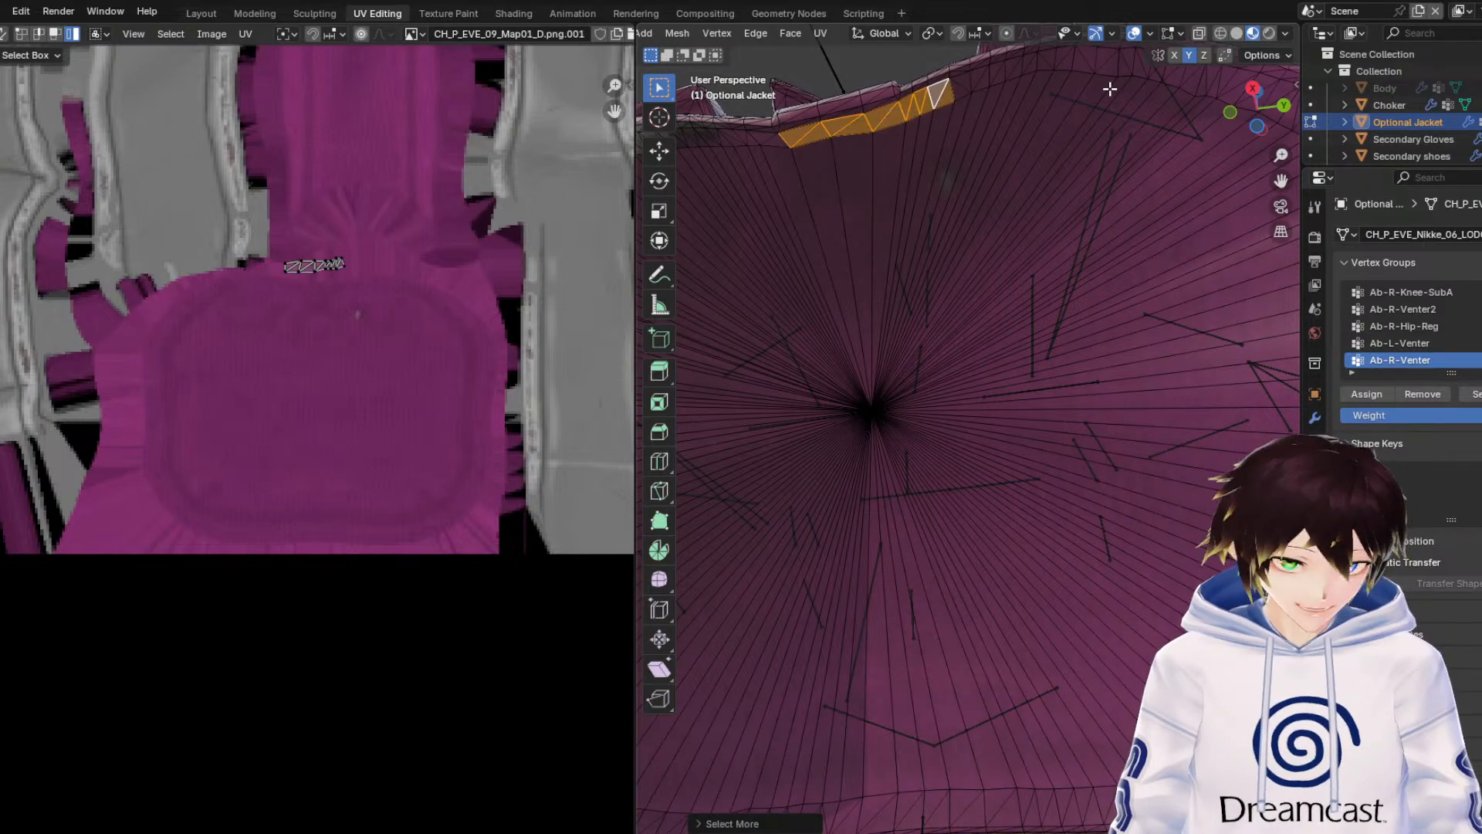
Extend the rim face selection further along the front hem and grow it once.
left_click(1091, 64, "ctrl")
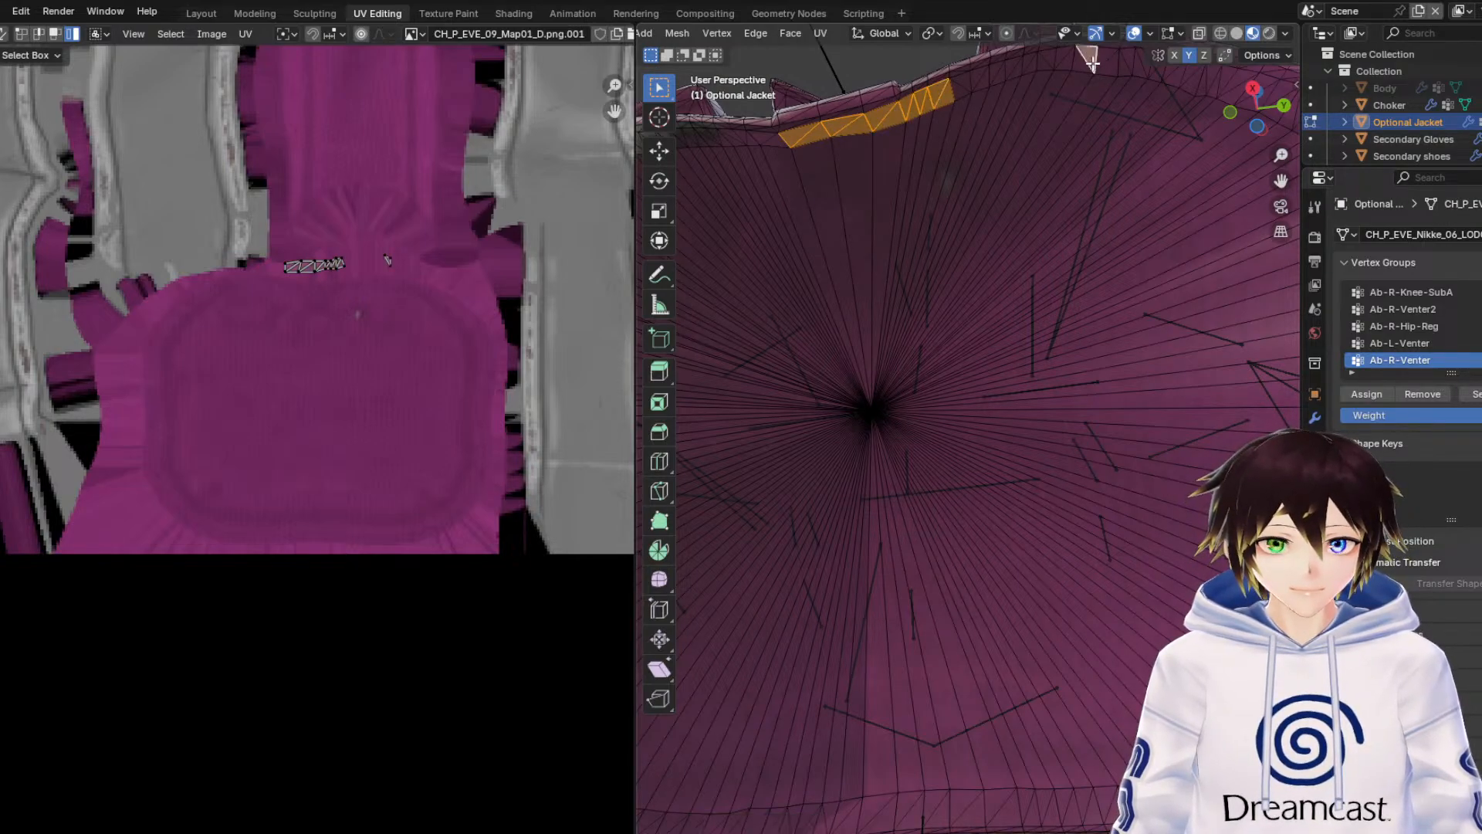
left_click(1055, 57, "ctrl")
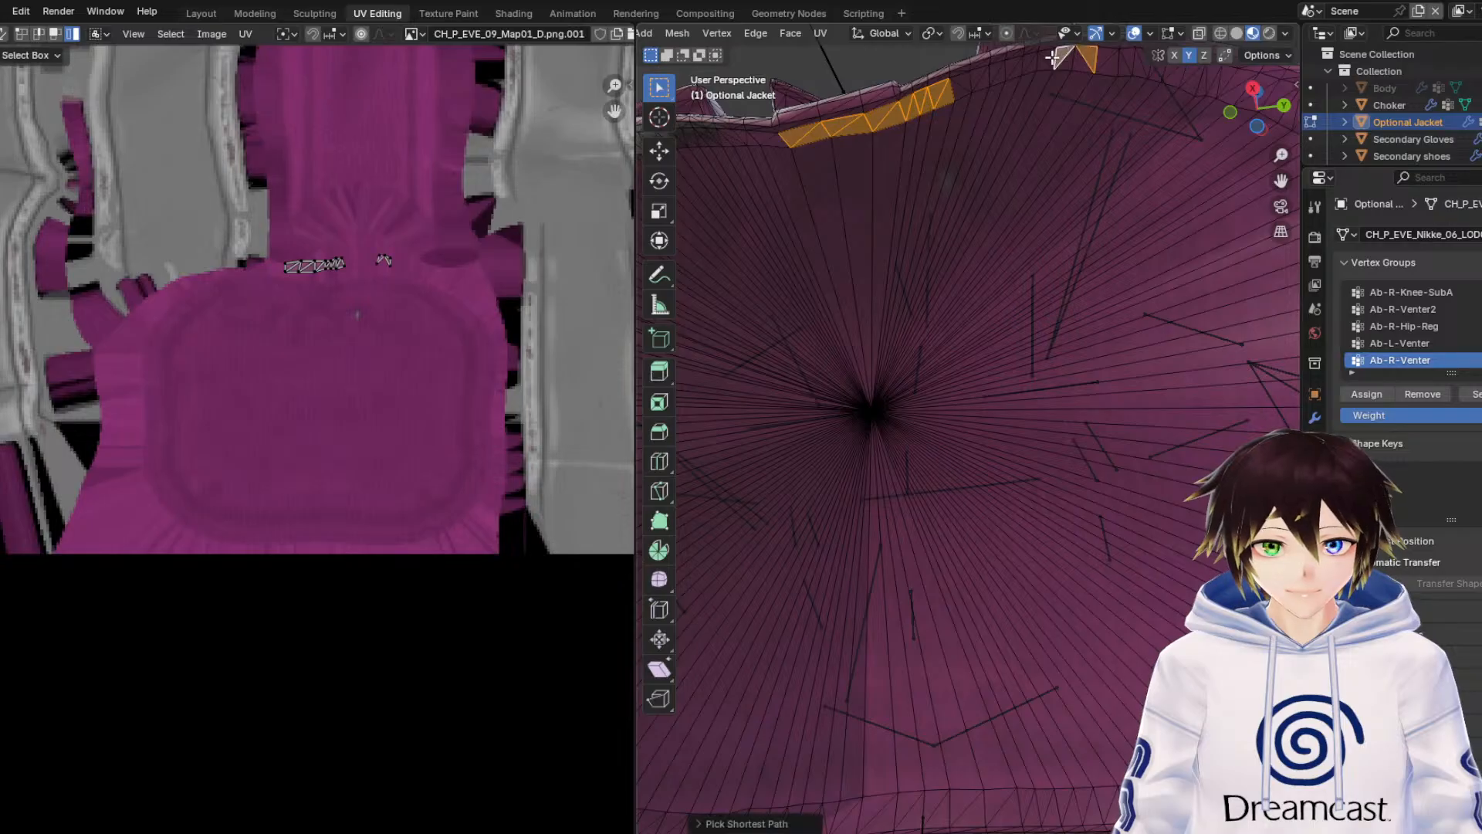
left_click(1035, 62, "ctrl")
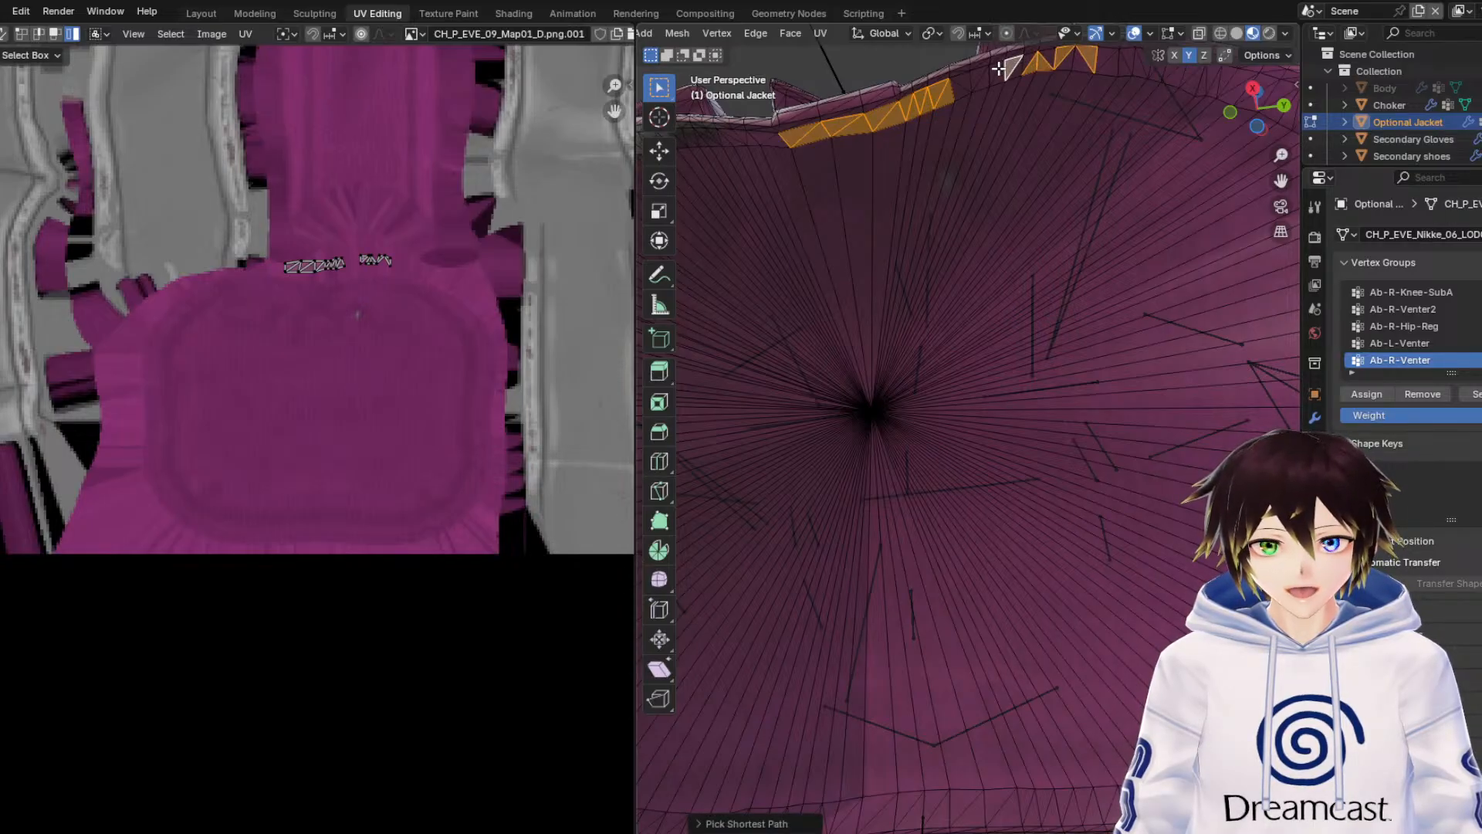
left_click(977, 77, "ctrl")
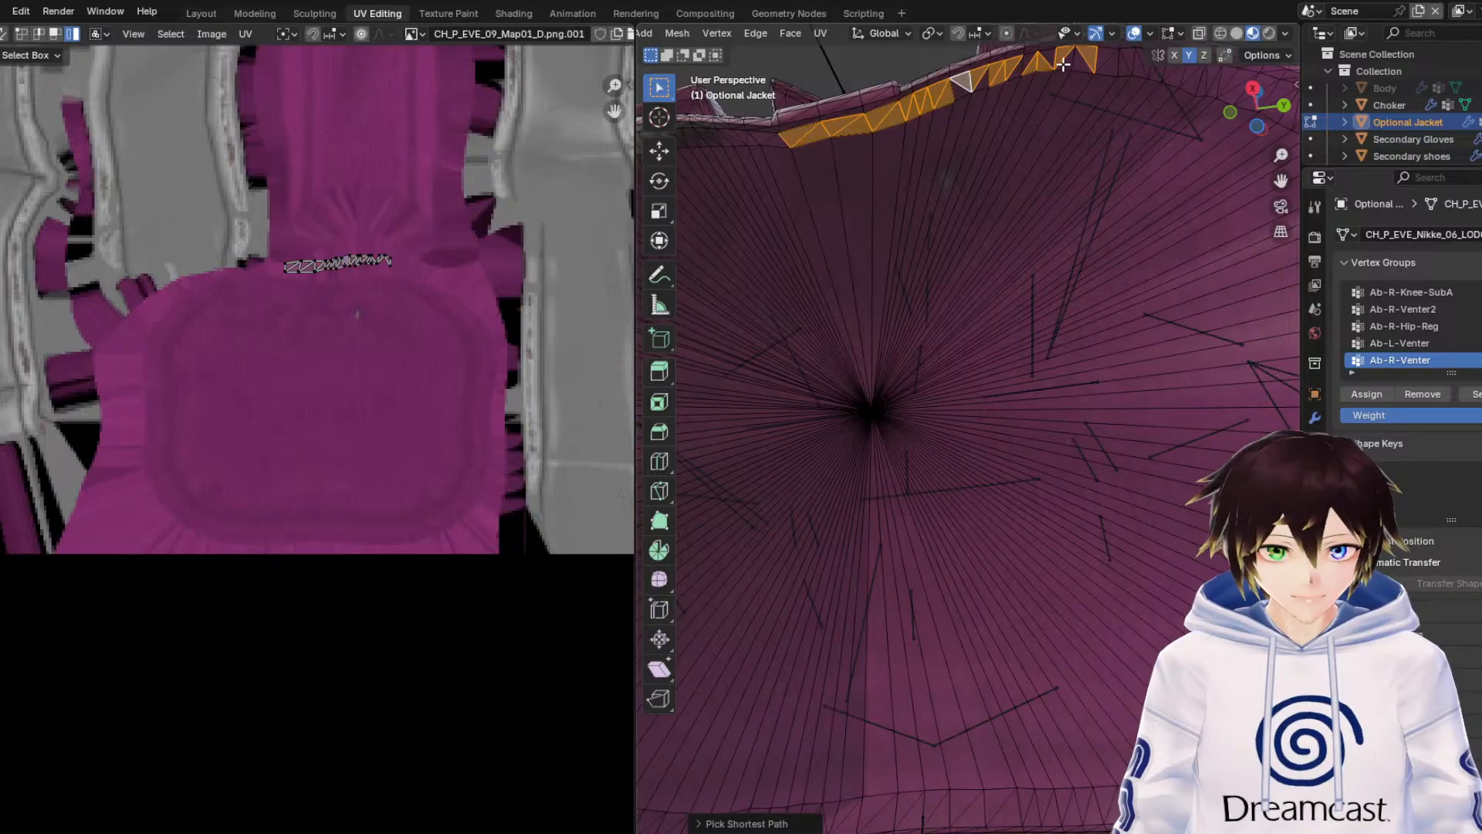
key("ctrl+KP_Add")
scroll(1092, 231, "down", 5)
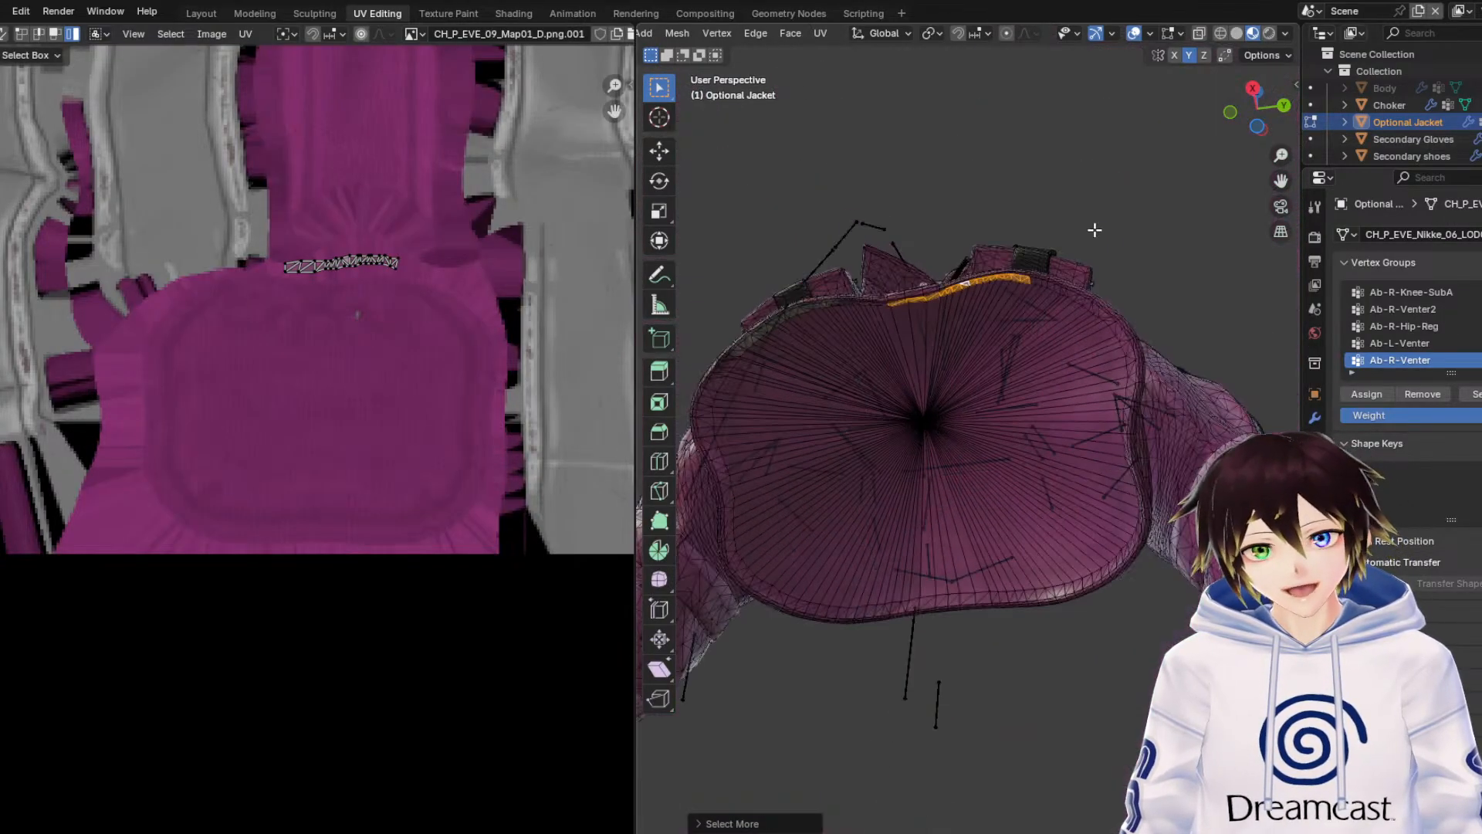
Show the jacket as wireframe, select all its vertices and merge them by distance.
left_click(1220, 33)
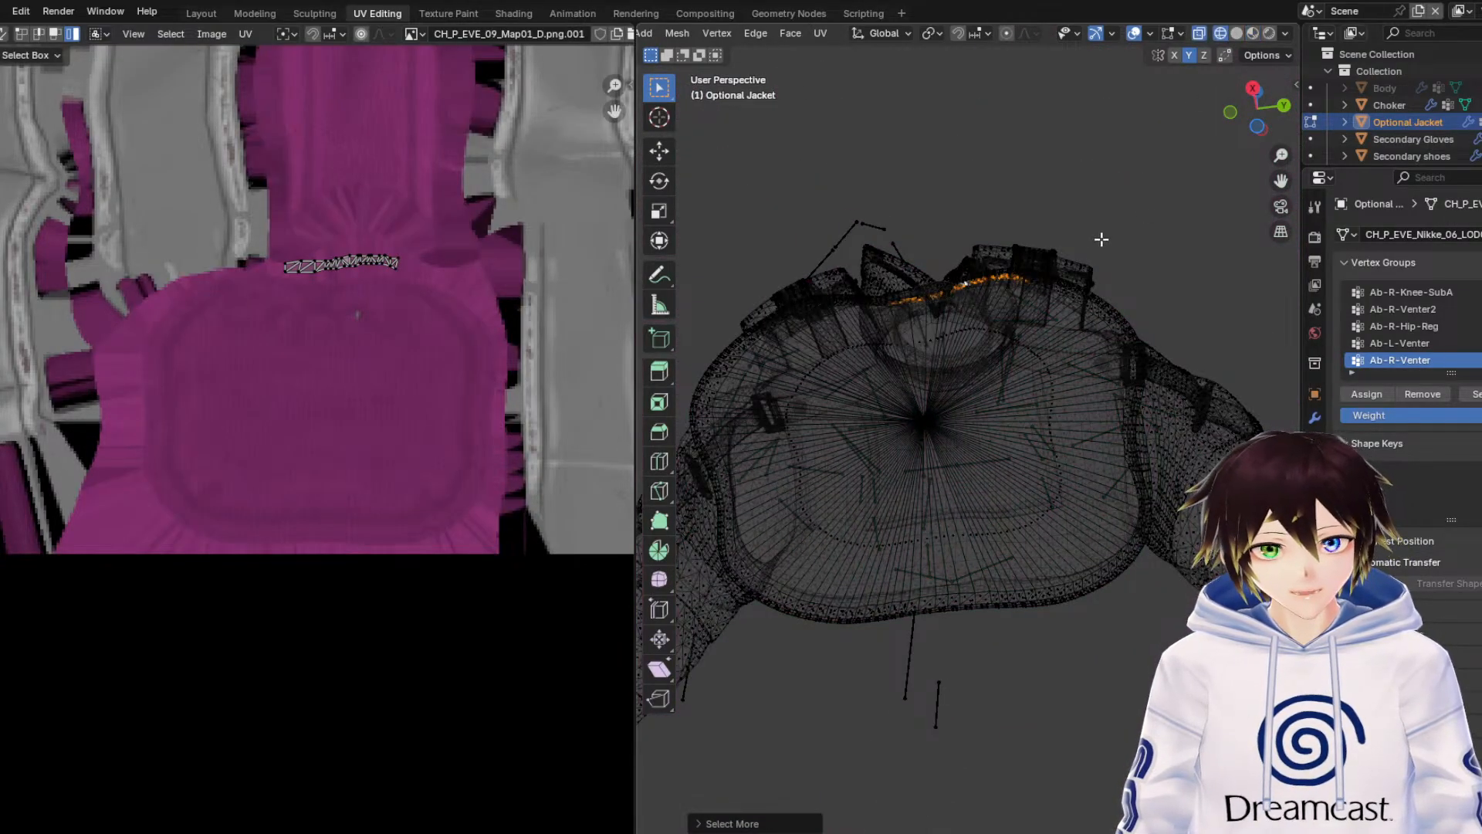
middle_click_drag(1098, 239, 1148, 380)
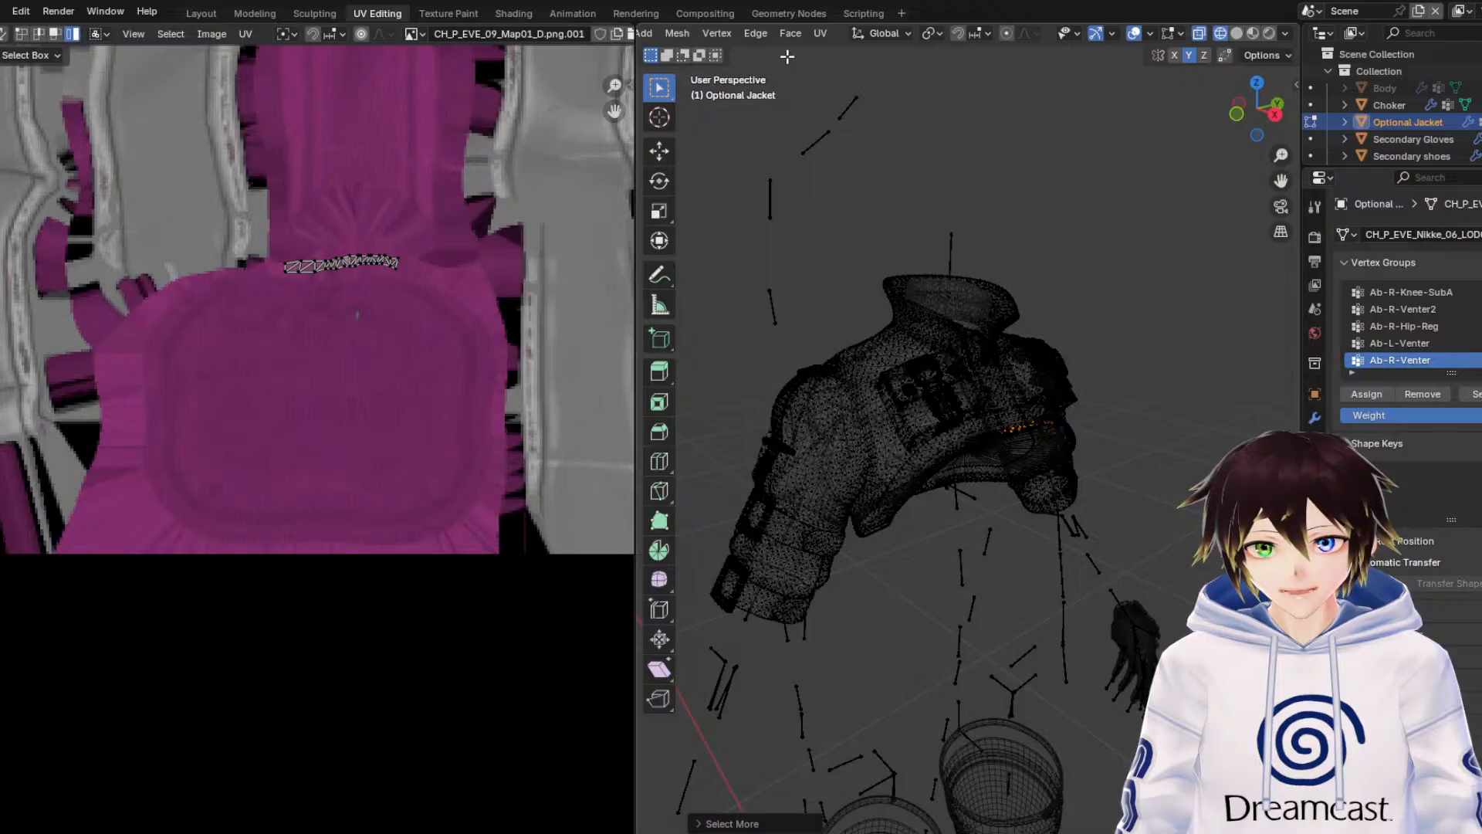
scroll(741, 34, "up", 4)
left_click(770, 33)
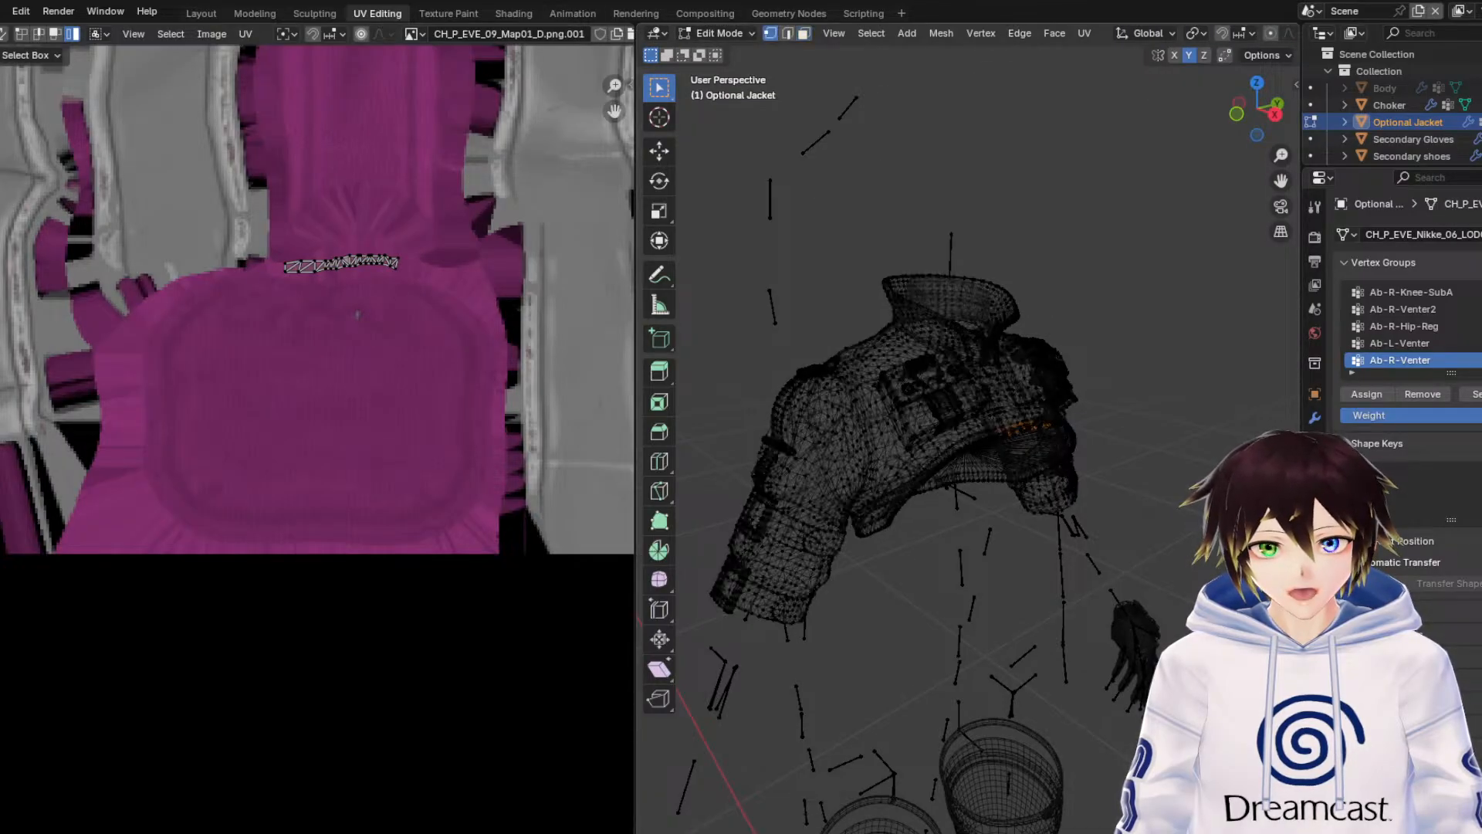
key("a")
right_click(998, 746)
mouse_move(997, 734)
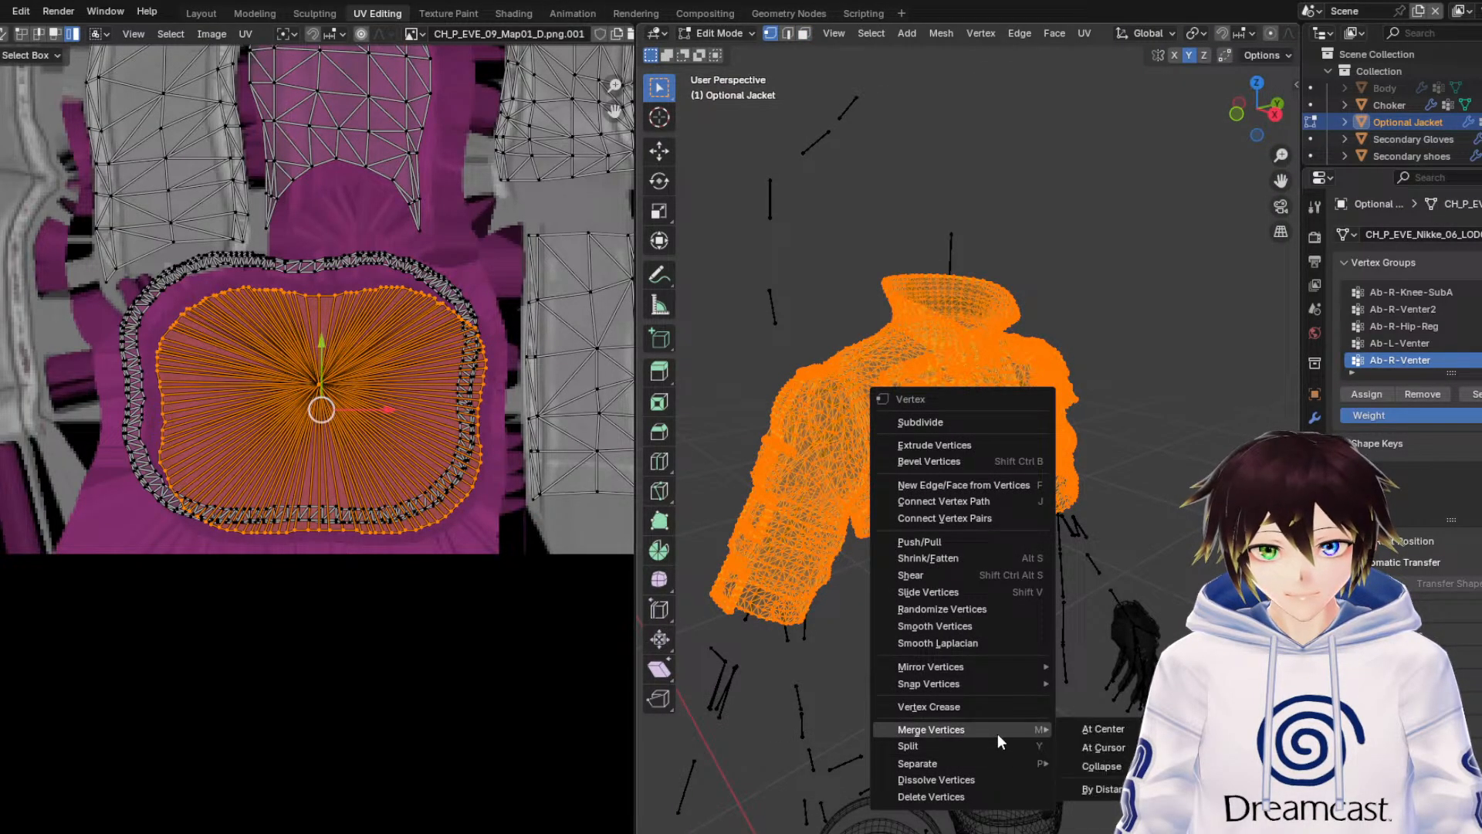
left_click(1104, 789)
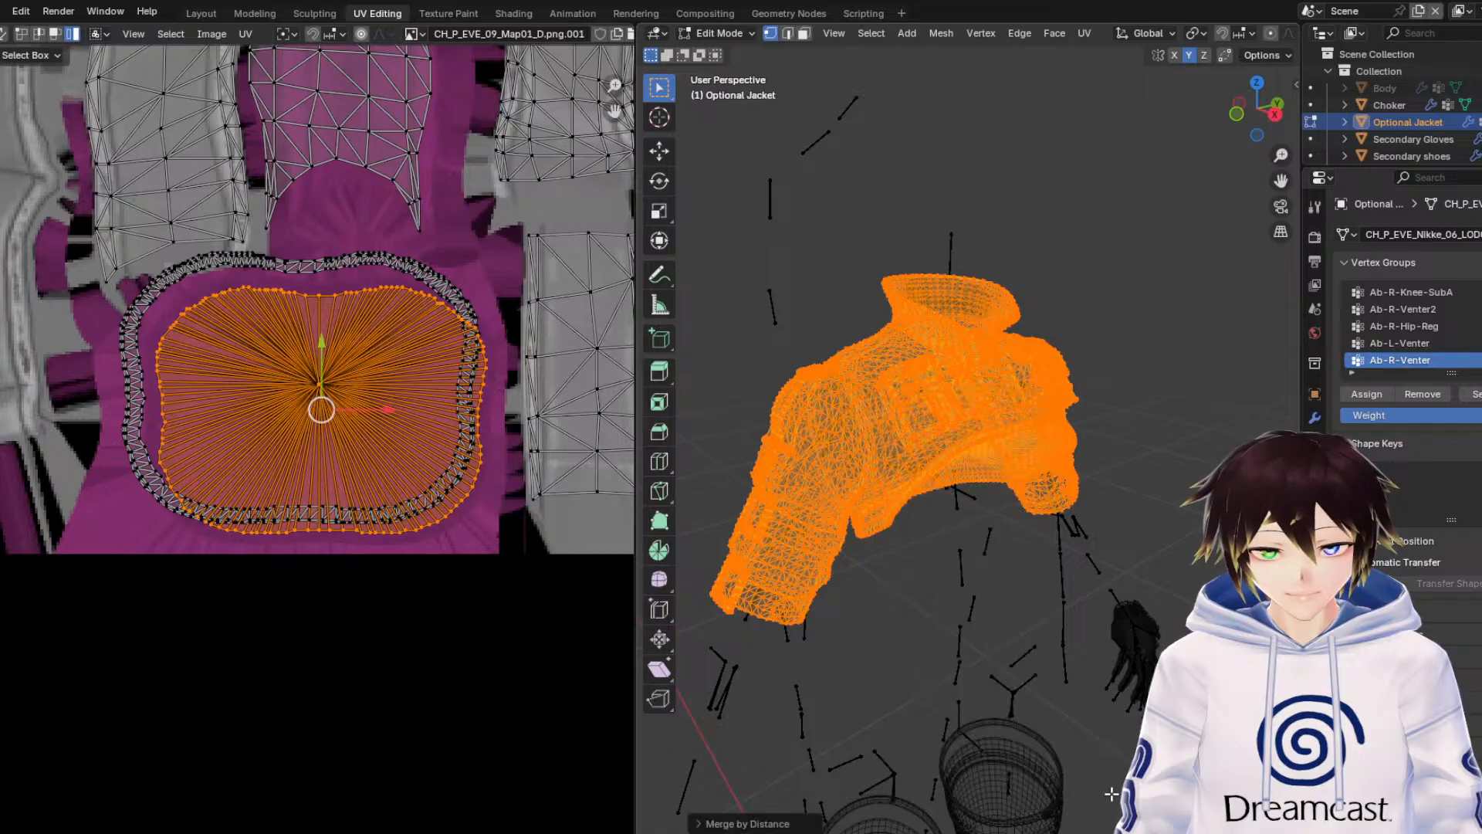
Select the hem rim's ring-shaped UV island and return the jacket to material preview without overlays.
middle_click_drag(974, 581, 913, 451)
scroll(913, 451, "up", 3)
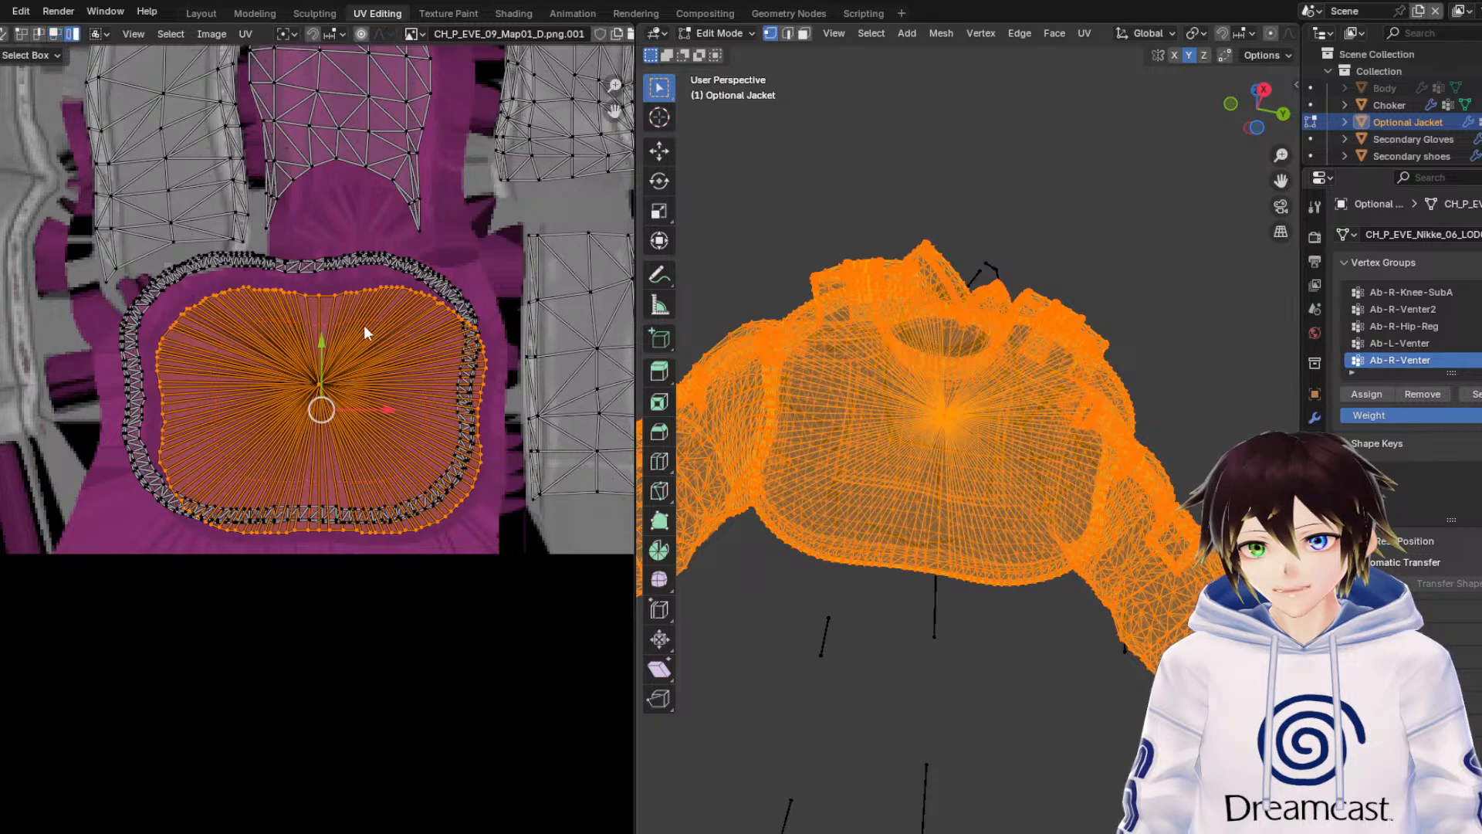
left_click(318, 264)
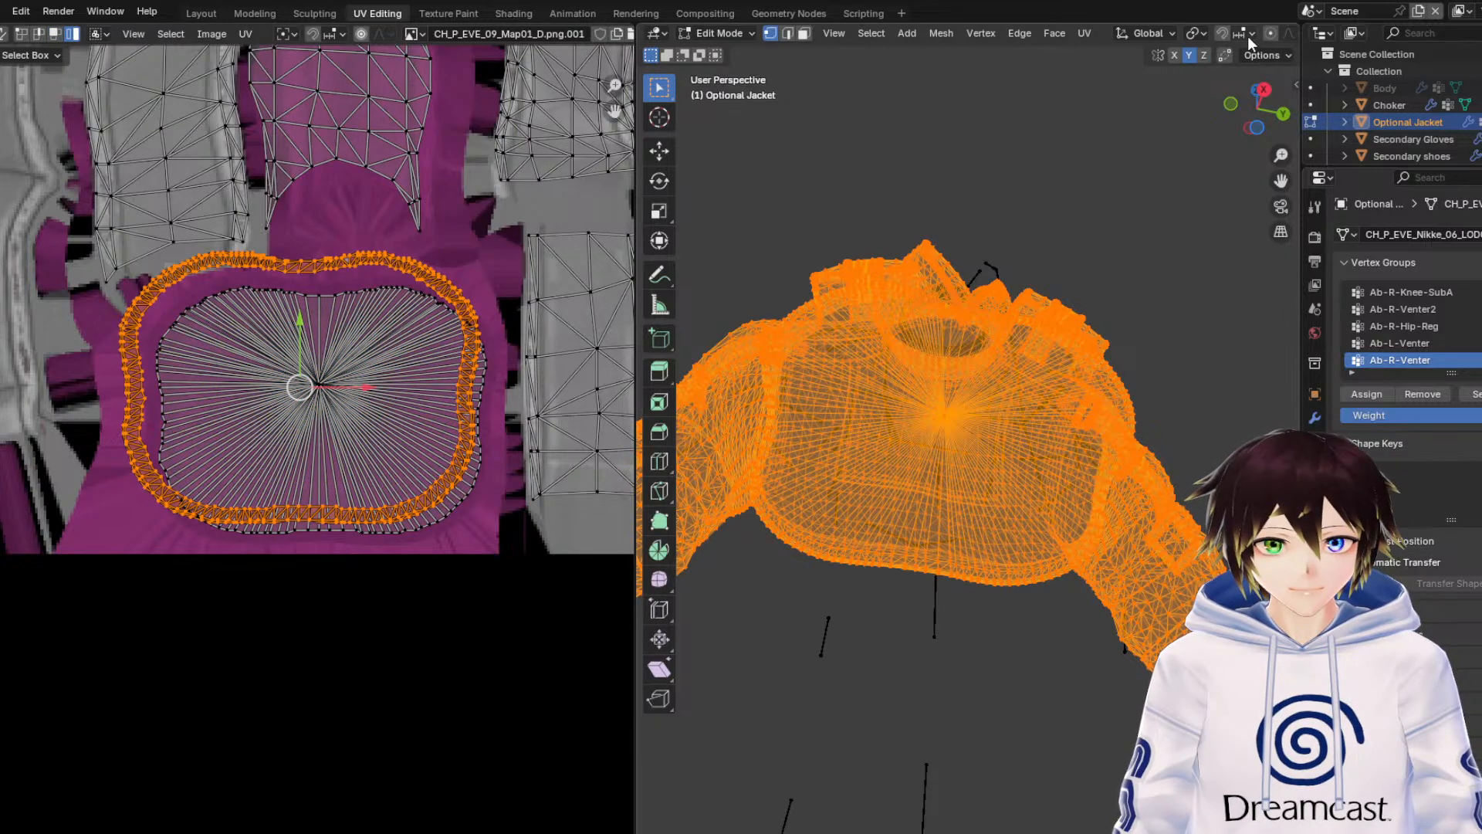
scroll(1248, 35, "down", 5)
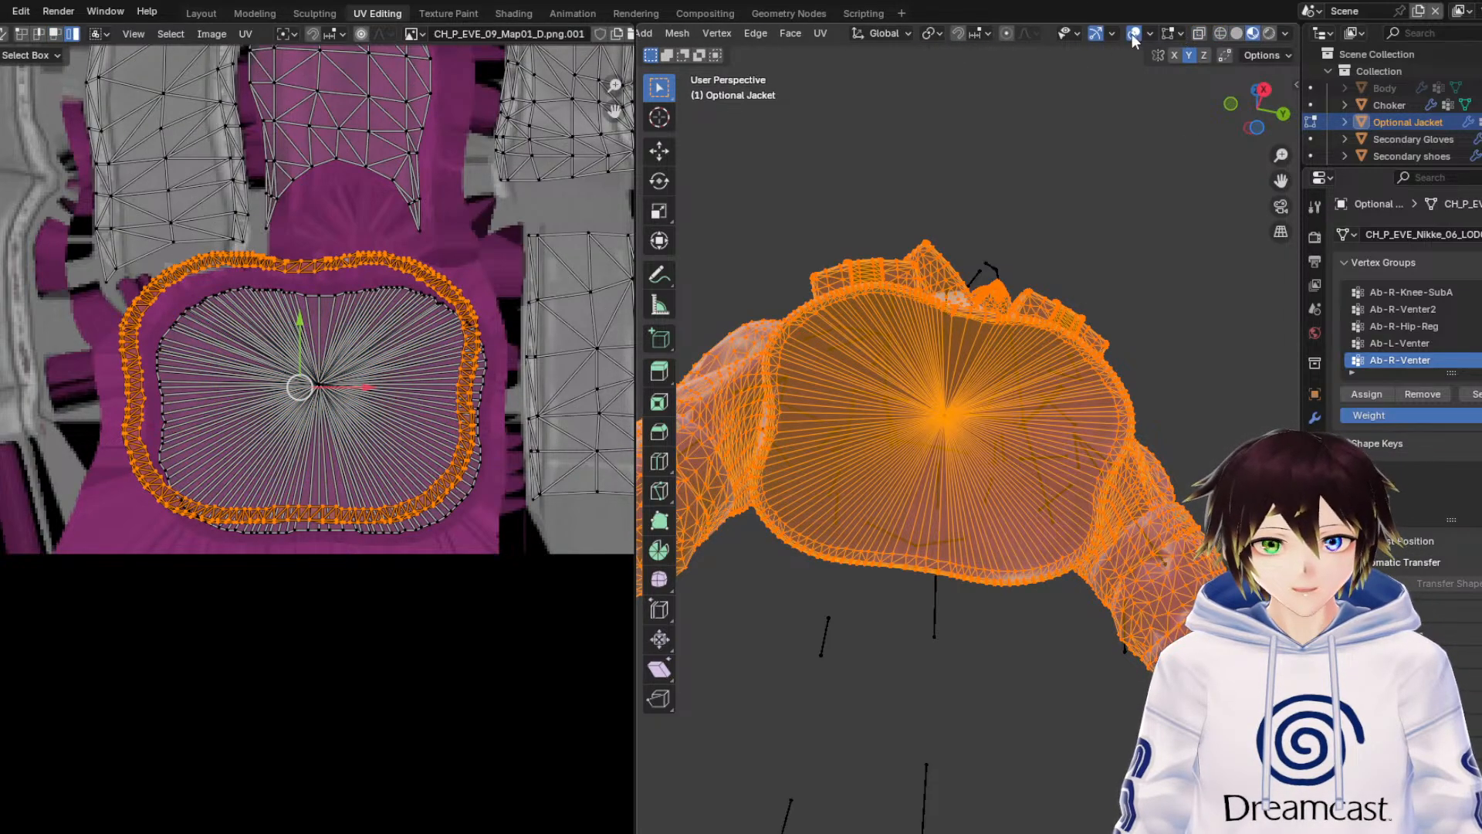
left_click(1253, 34)
Move the hem rim's UV island 0.00001 m in X and -0.00001 m in Y to surround the lining island.
middle_click_drag(1030, 277, 1039, 340)
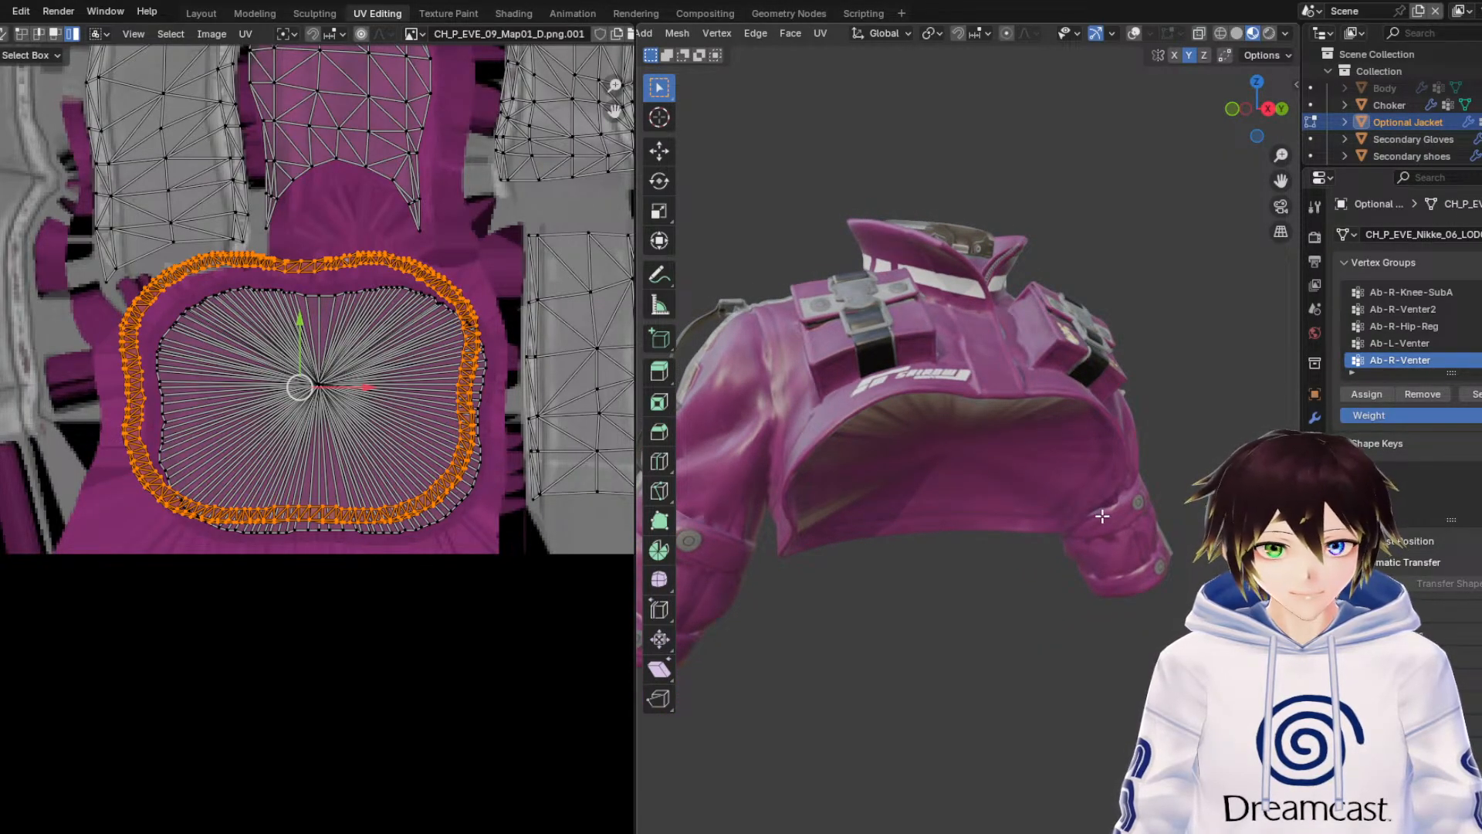
middle_click_drag(1004, 430, 860, 423)
key("g")
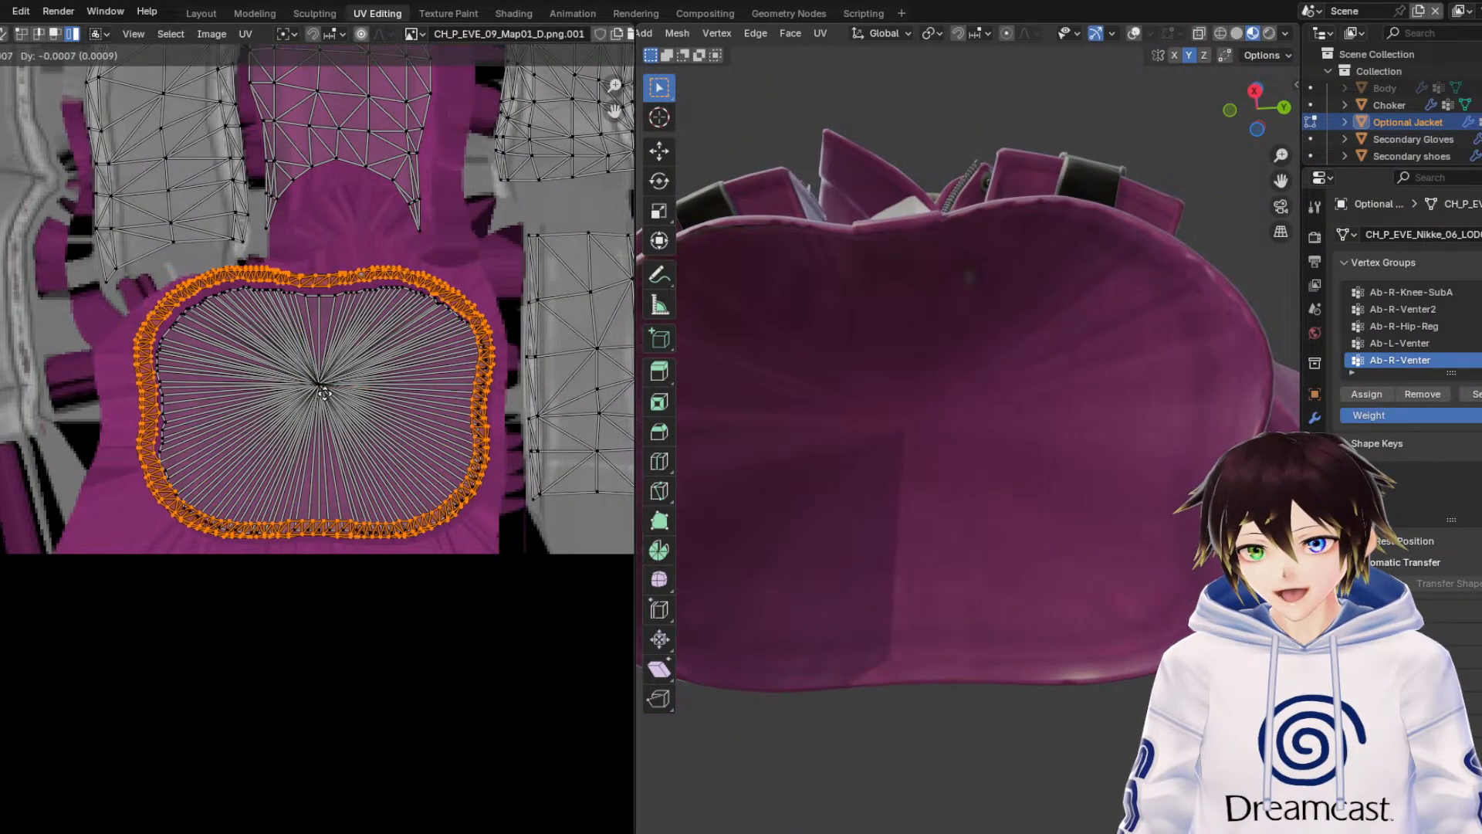
left_click(331, 401)
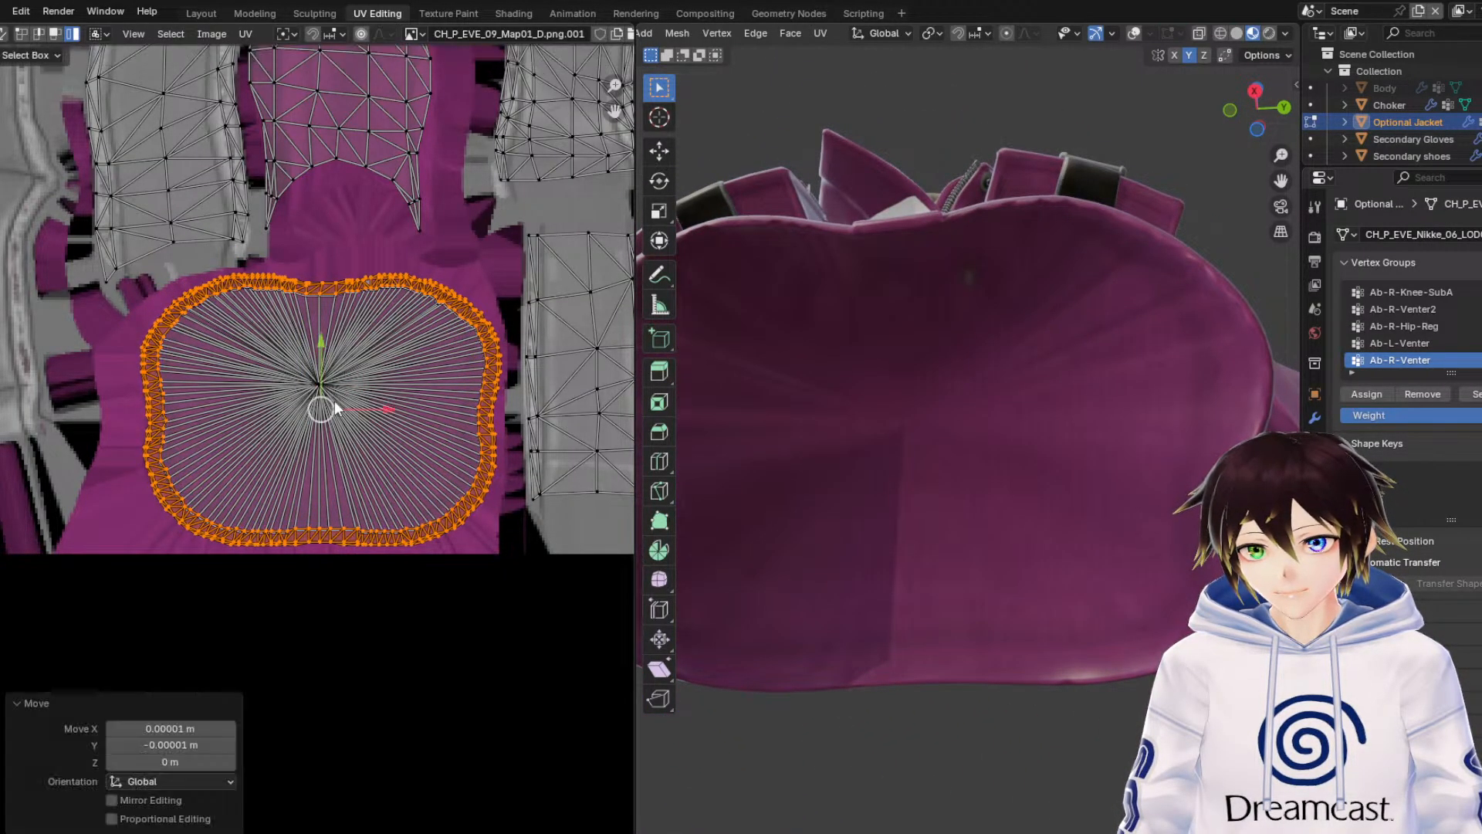
Inspect the jacket from several sides without overlays, comparing solid shading with the textured material preview.
left_click(1134, 34)
left_click(1135, 33)
mouse_move(1134, 58)
middle_mouse_down()
mouse_move(1059, 252)
mouse_move(1005, 306)
mouse_move(1034, 345)
middle_mouse_up()
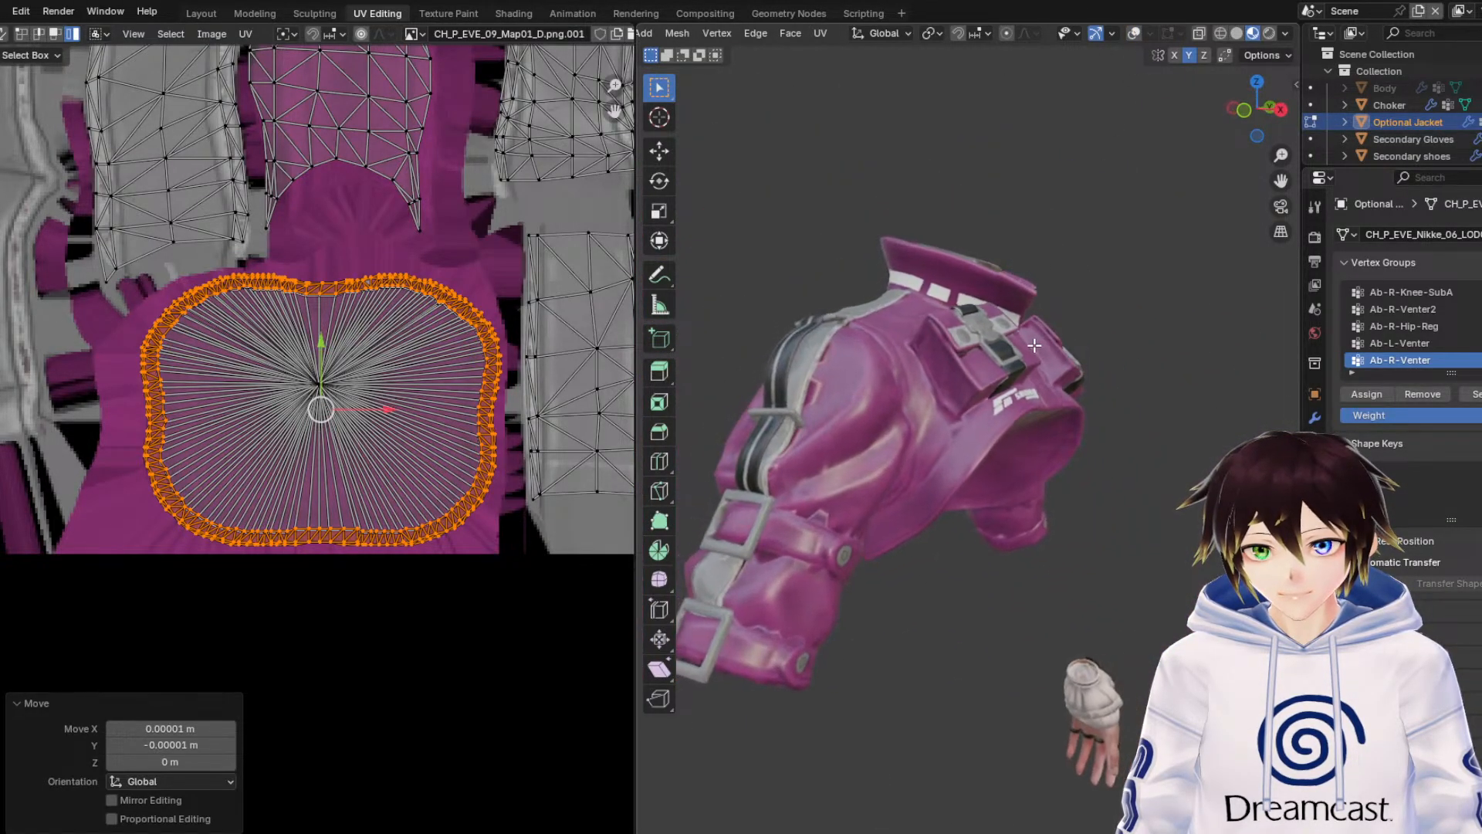
left_click(1131, 26)
left_click(1132, 32)
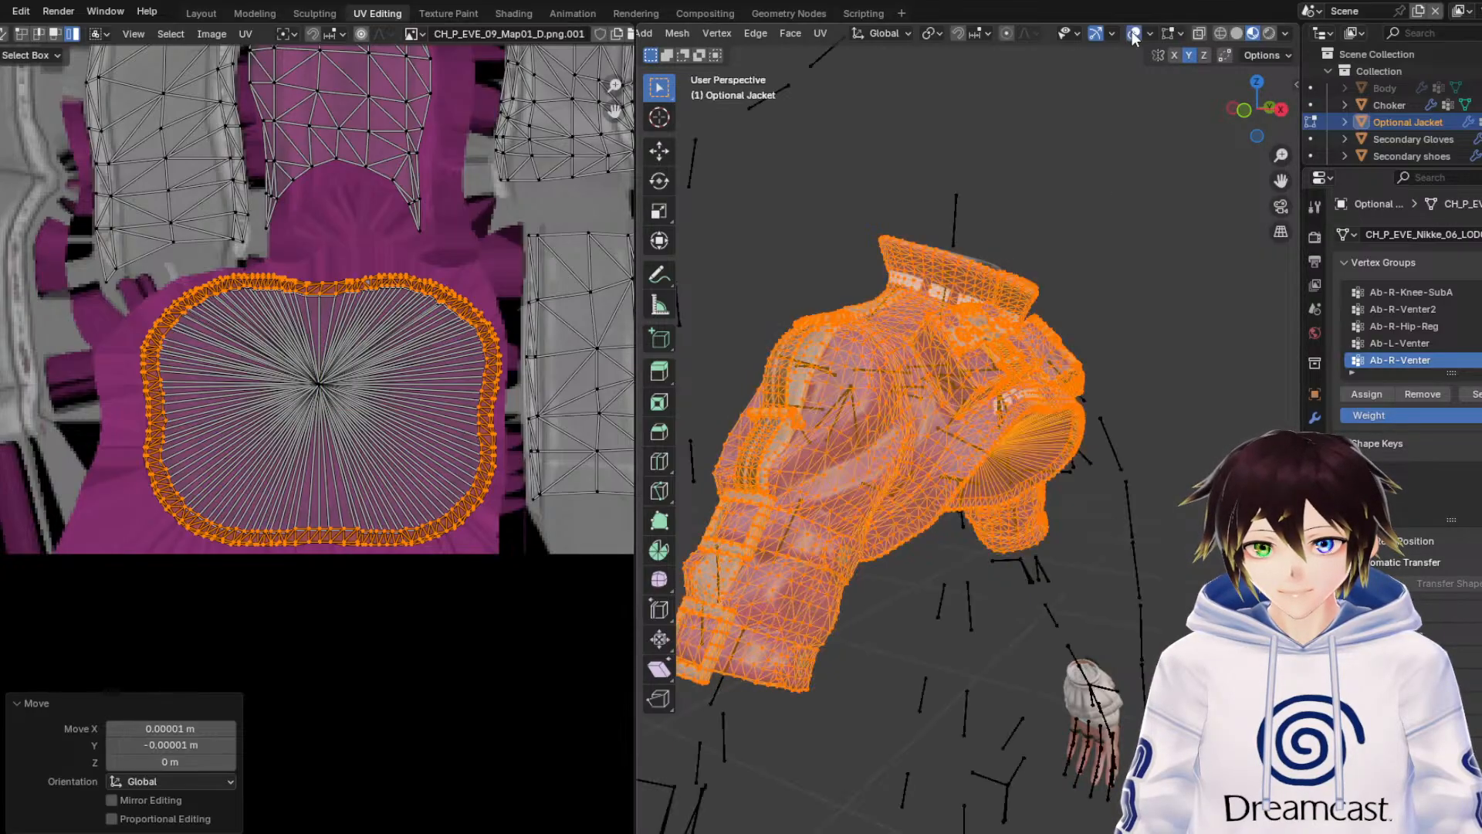
left_click(1133, 33)
left_click(1236, 33)
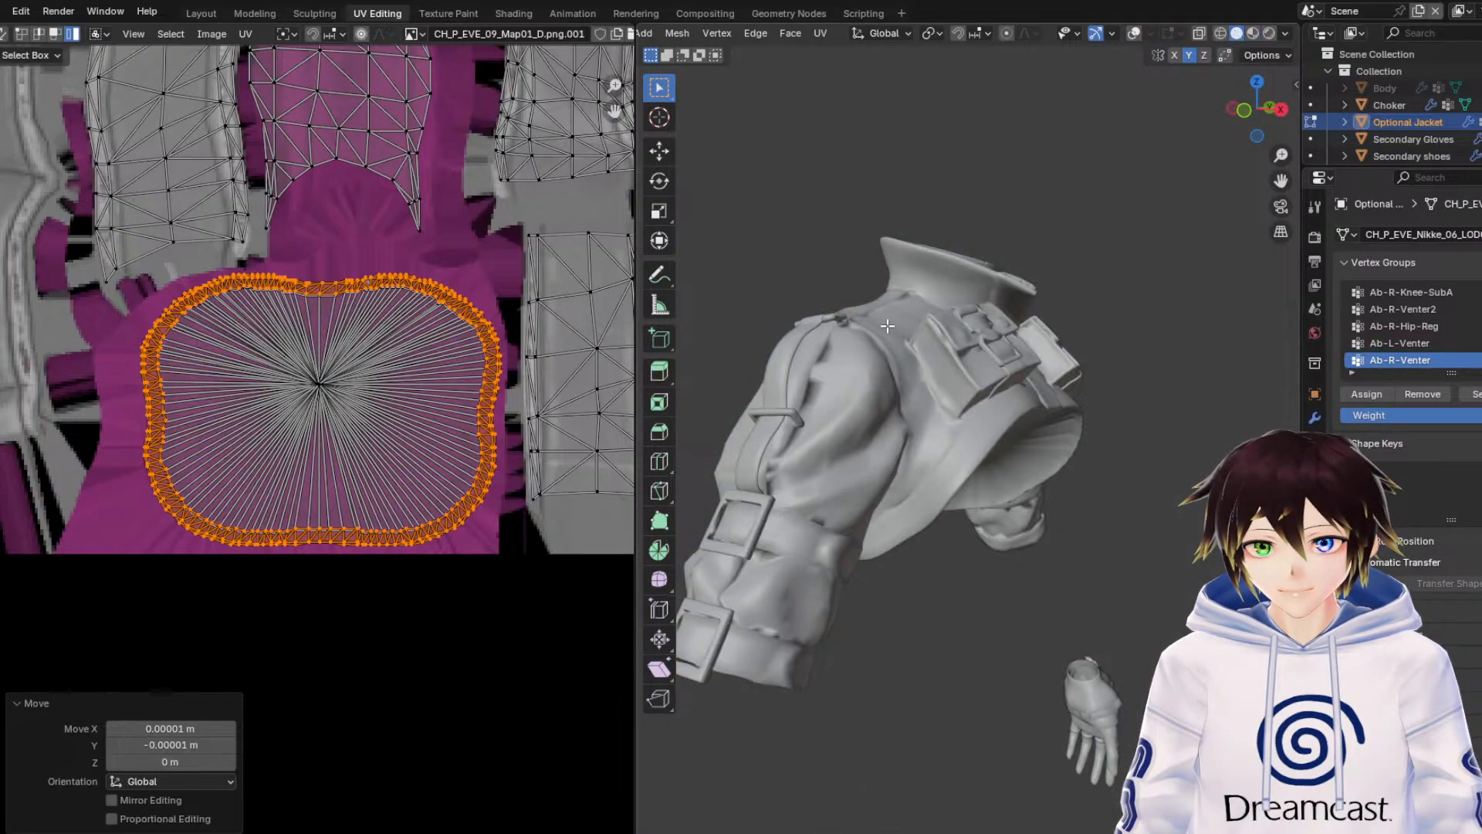
middle_click_drag(888, 325, 1173, 71)
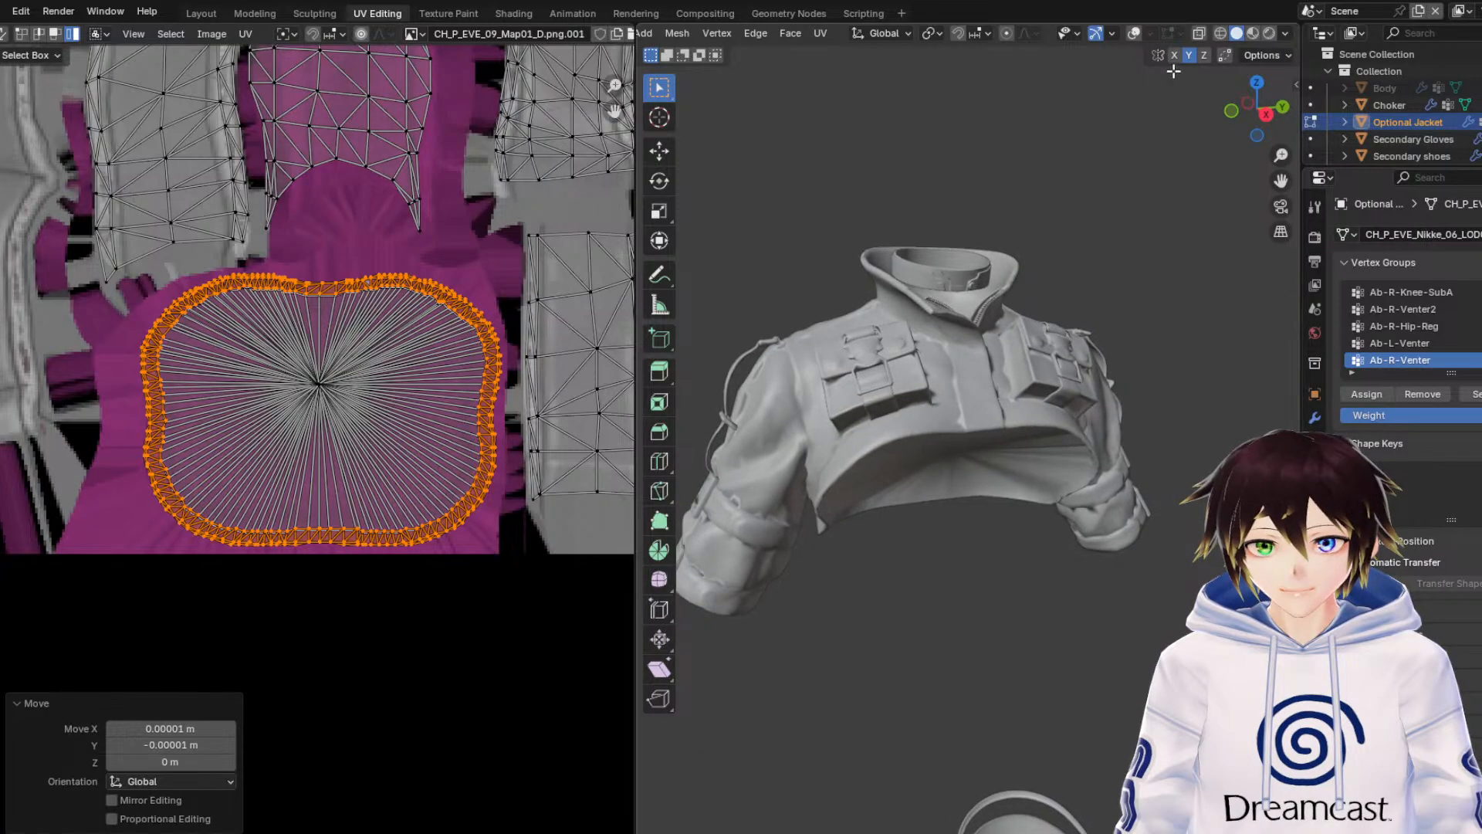
left_click(1252, 33)
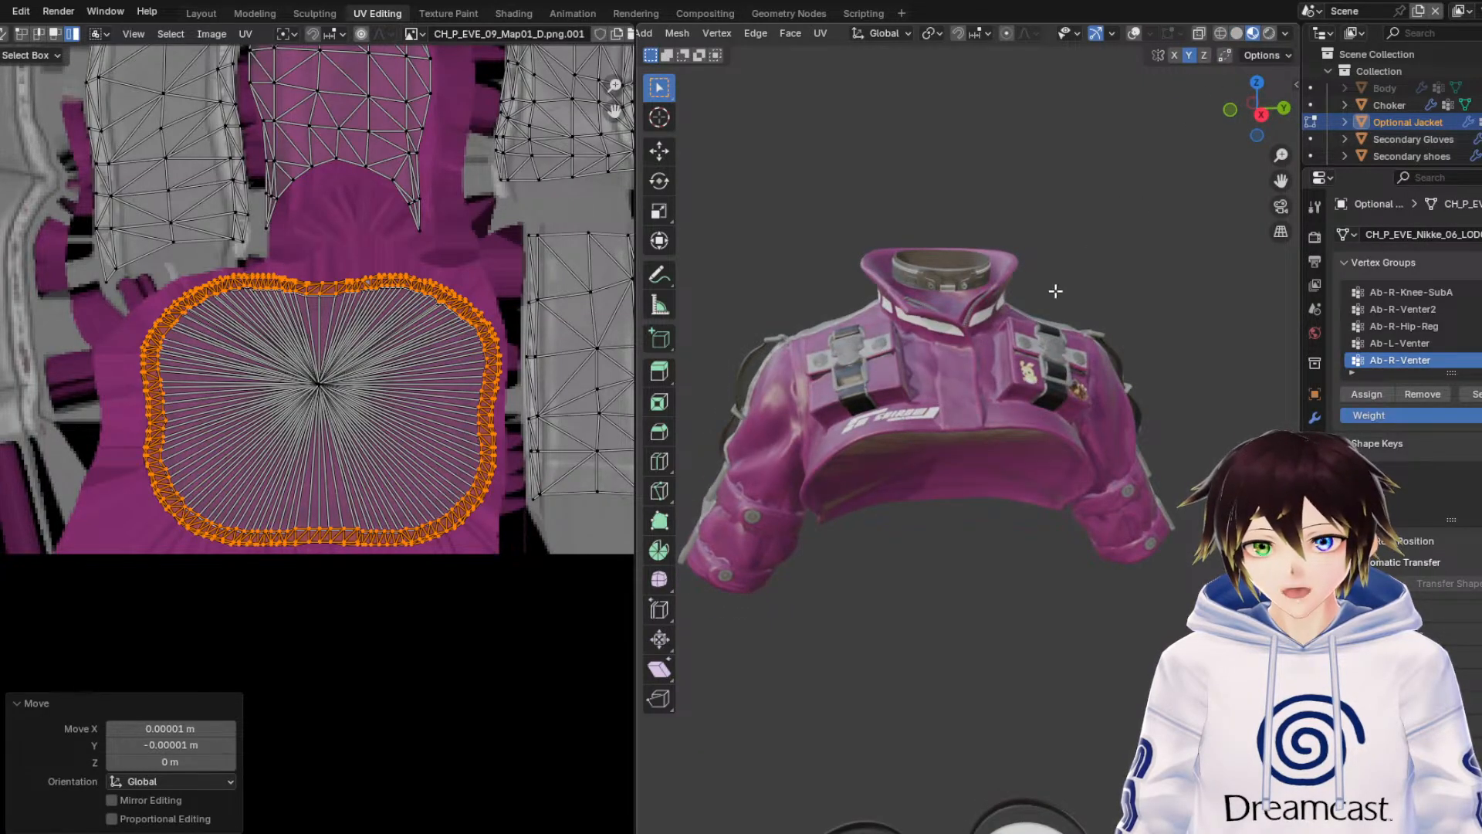
Select all of the jacket's UV islands across its texture section of the atlas.
scroll(478, 247, "down", 10)
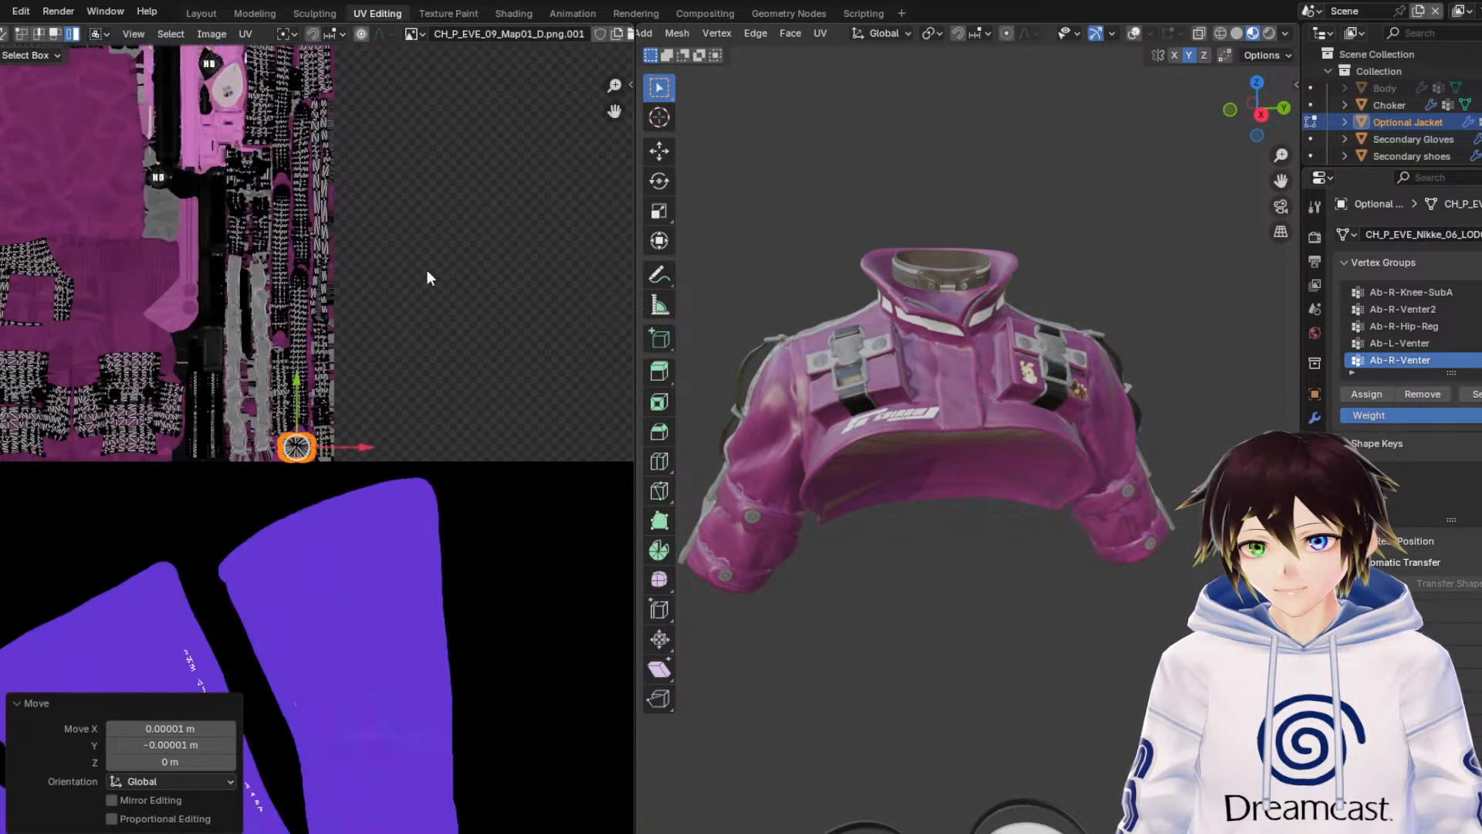
scroll(361, 384, "down", 2)
left_click_drag(405, 488, 1, 142)
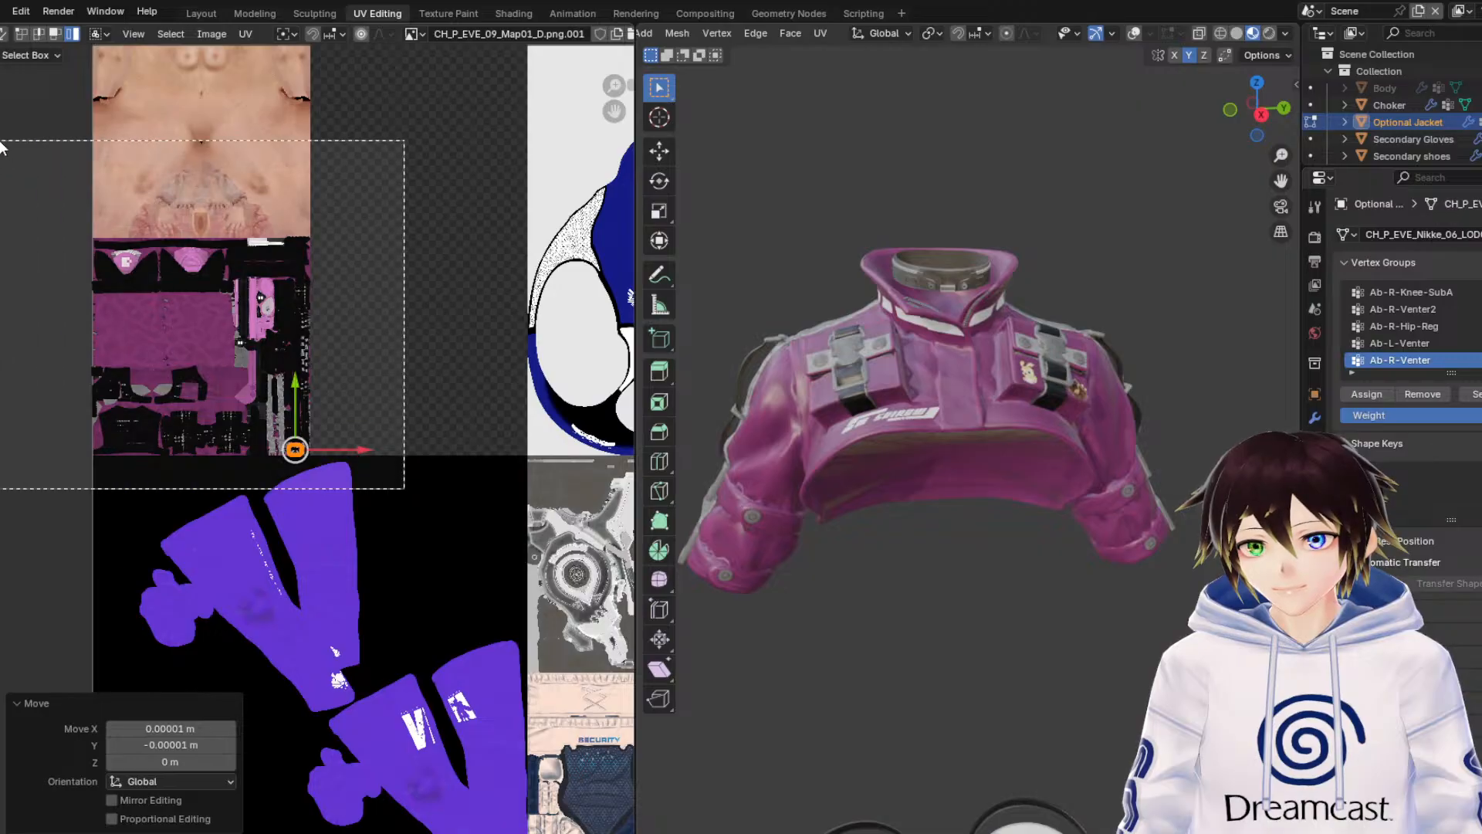
left_click_drag(244, 359, 247, 355)
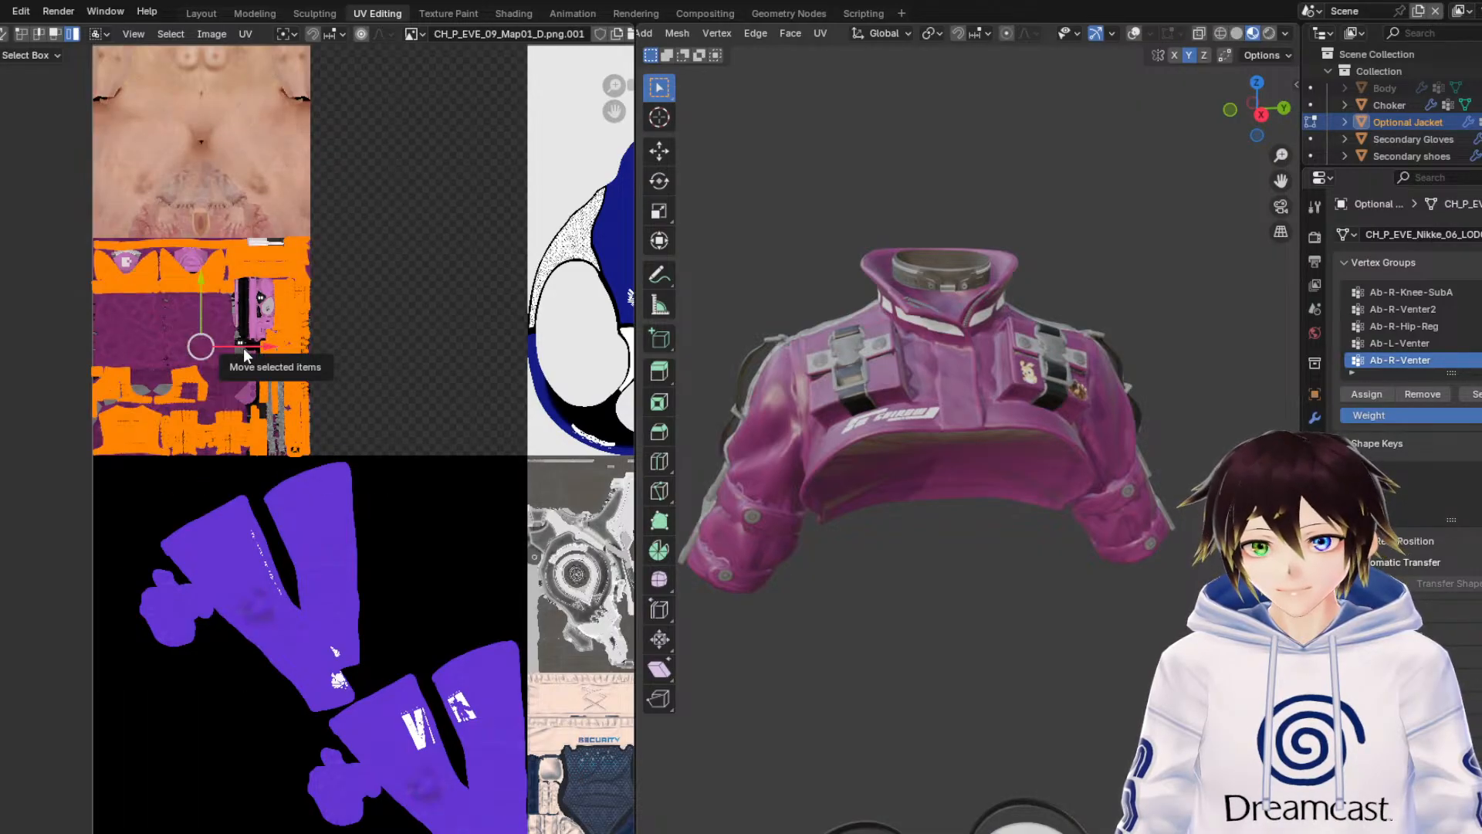
scroll(230, 355, "up", 3)
scroll(244, 308, "up", 4)
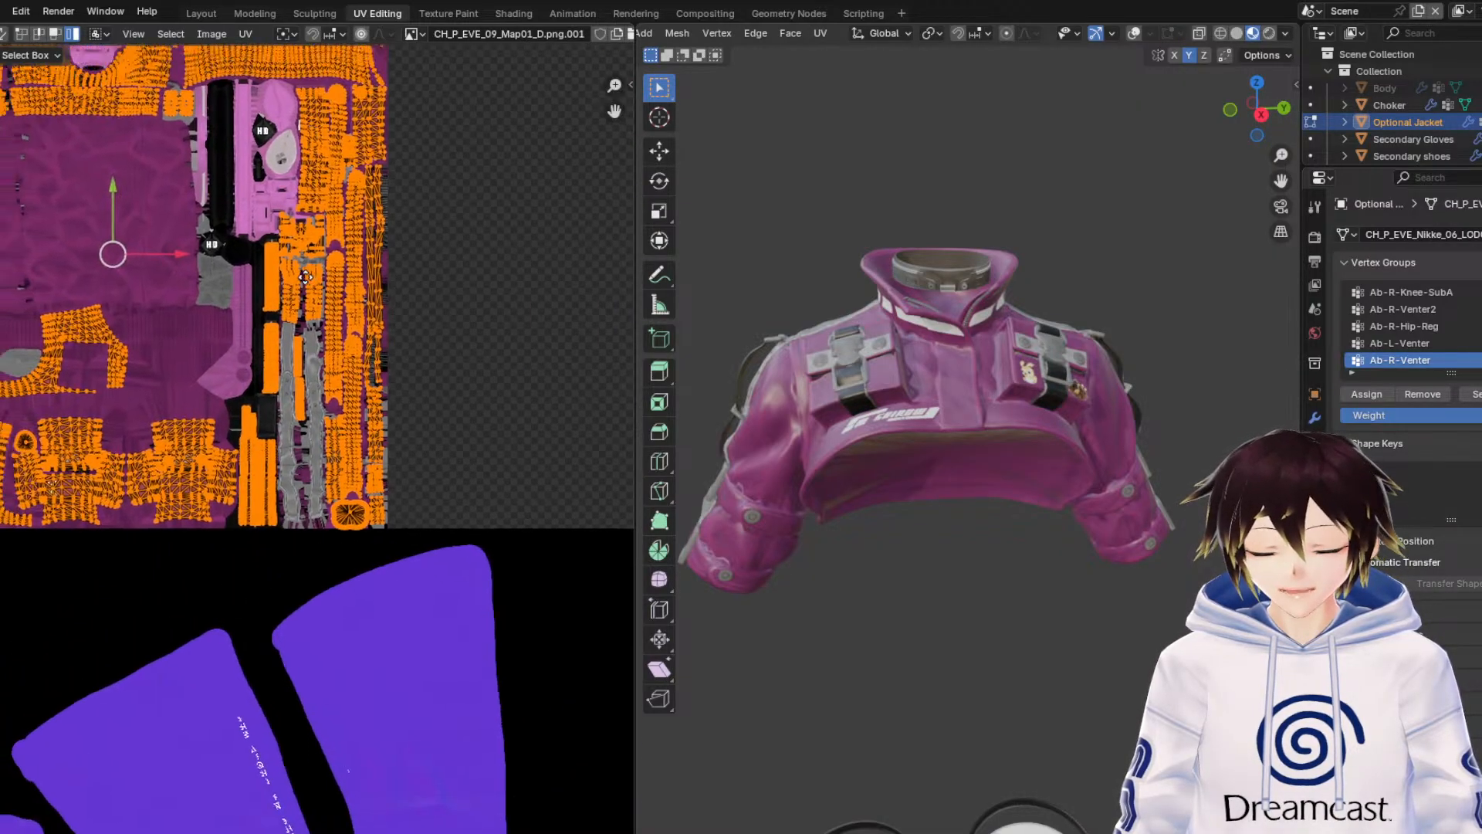
scroll(378, 391, "up", 2)
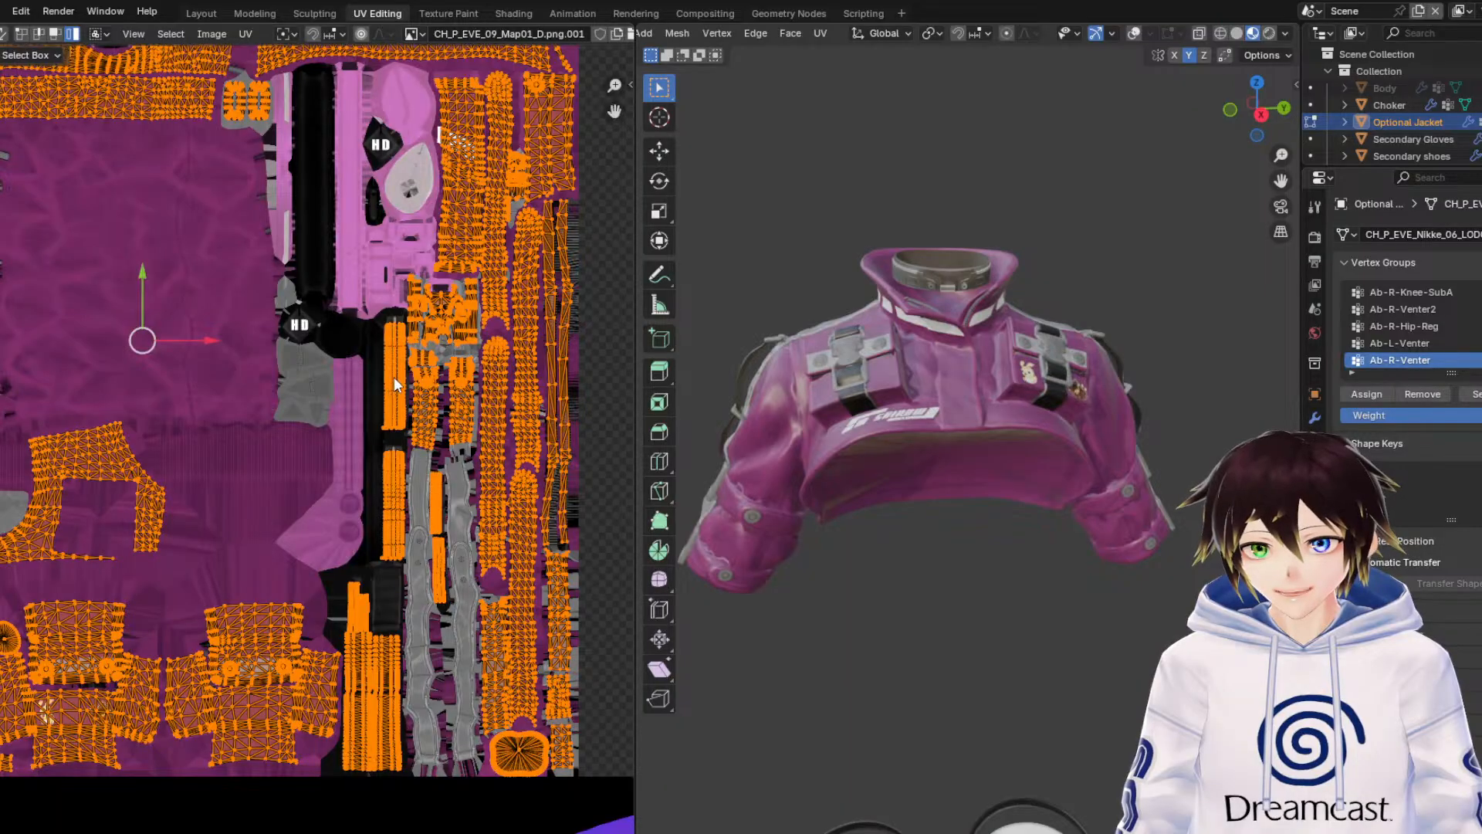
Copy the UVs of all the selected jacket islands.
left_click(210, 33)
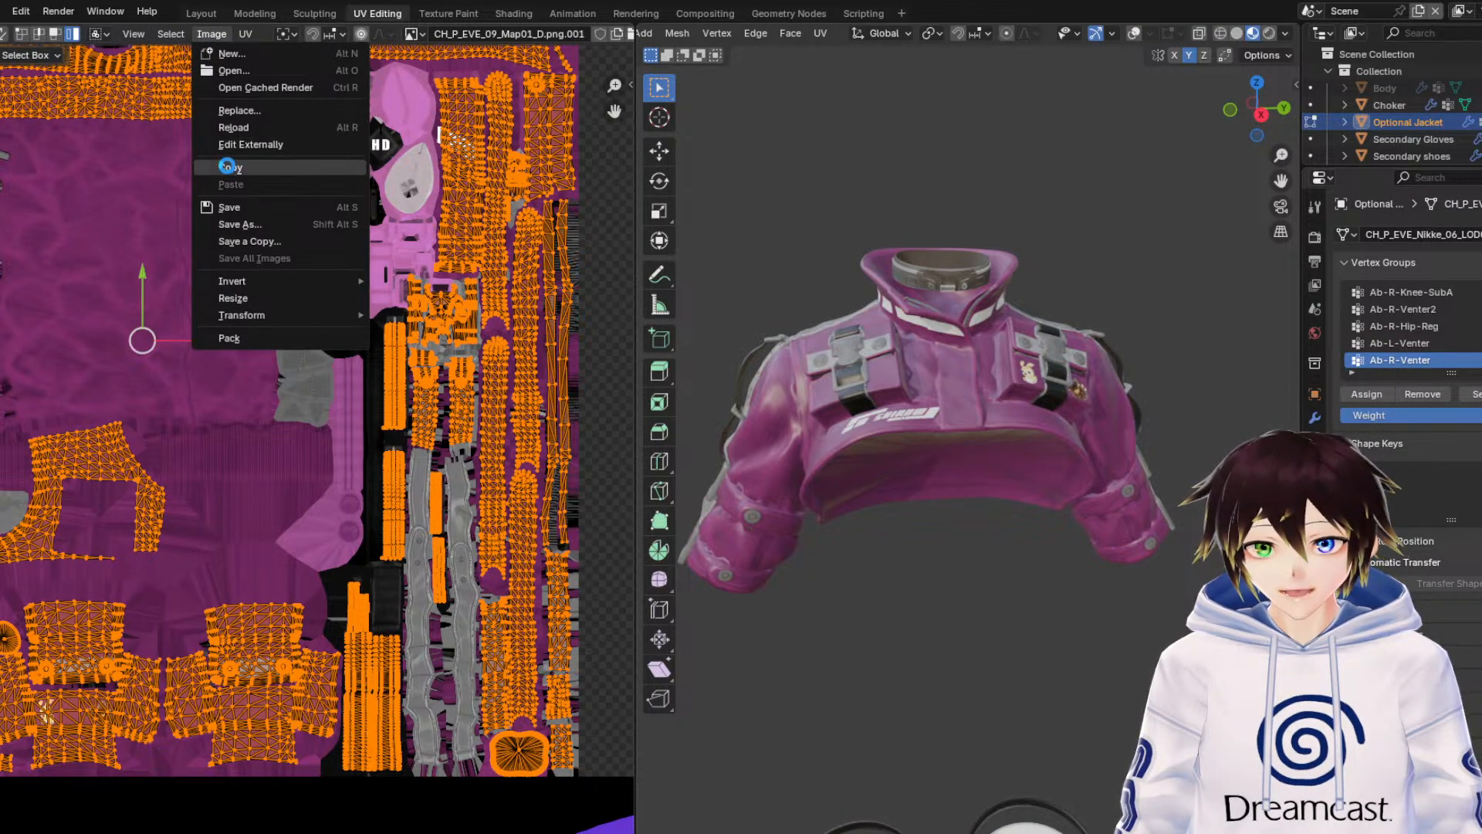
left_click(227, 166)
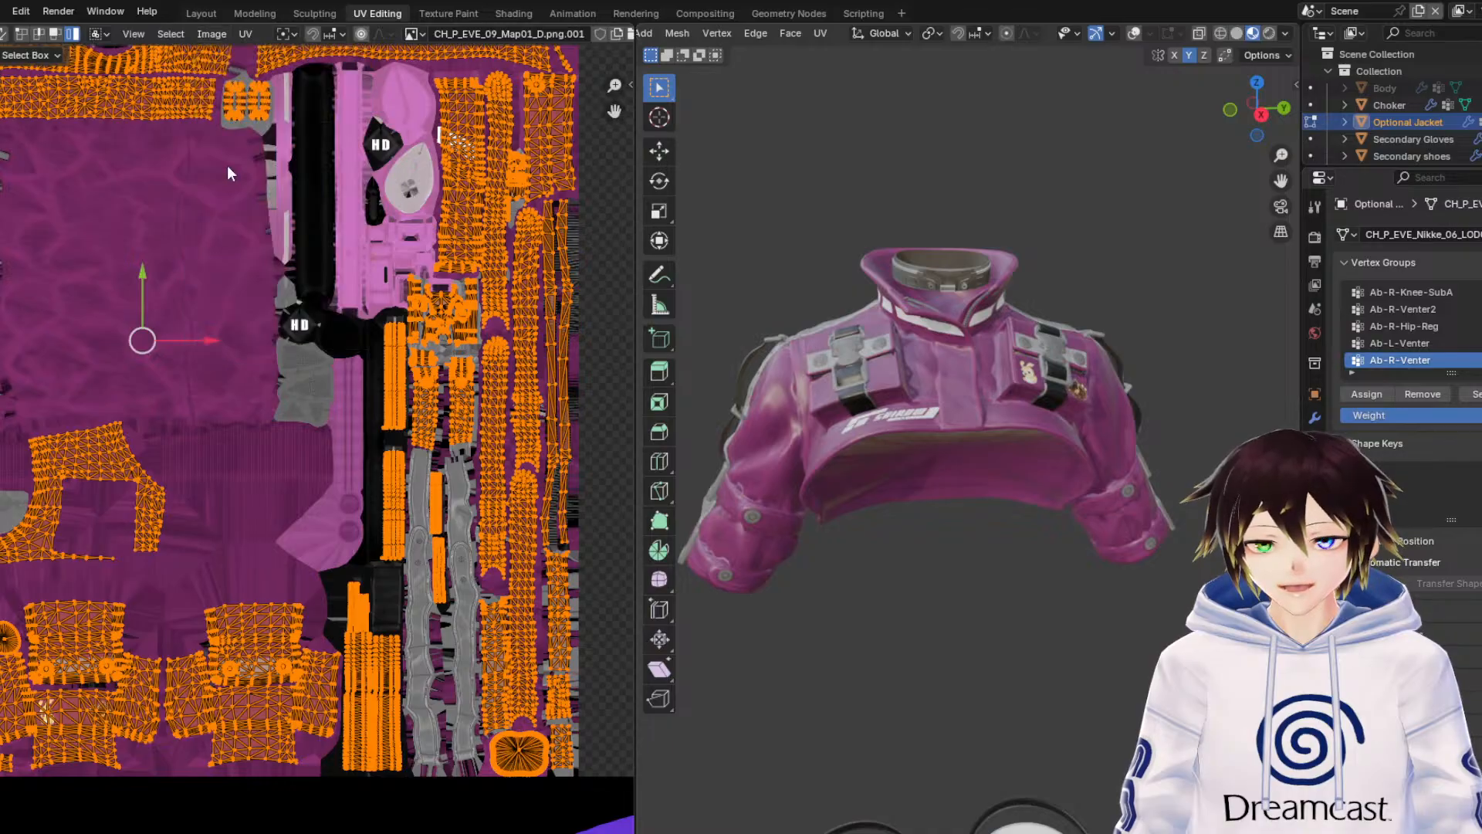
left_click(245, 33)
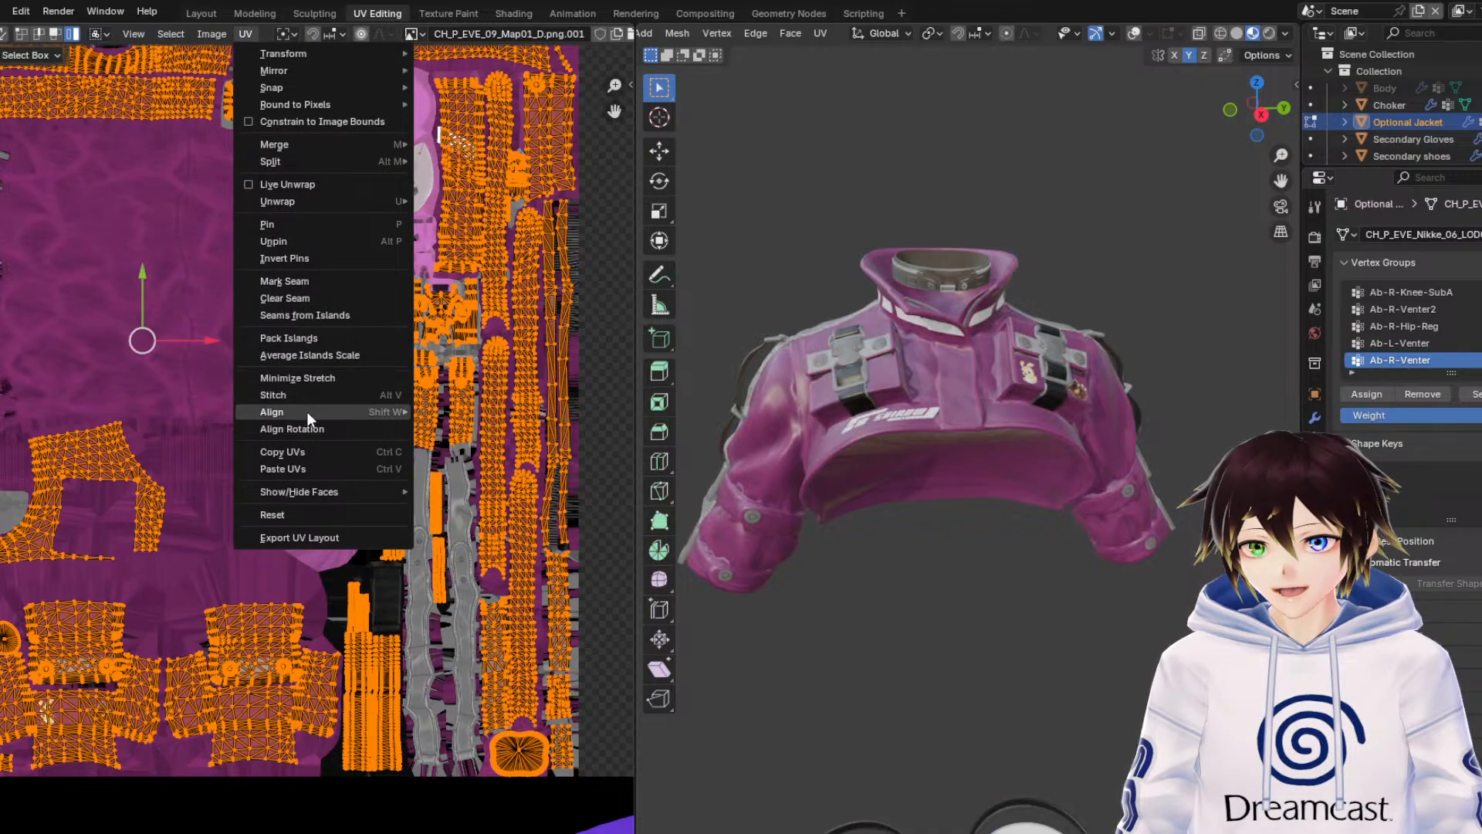
left_click(328, 451)
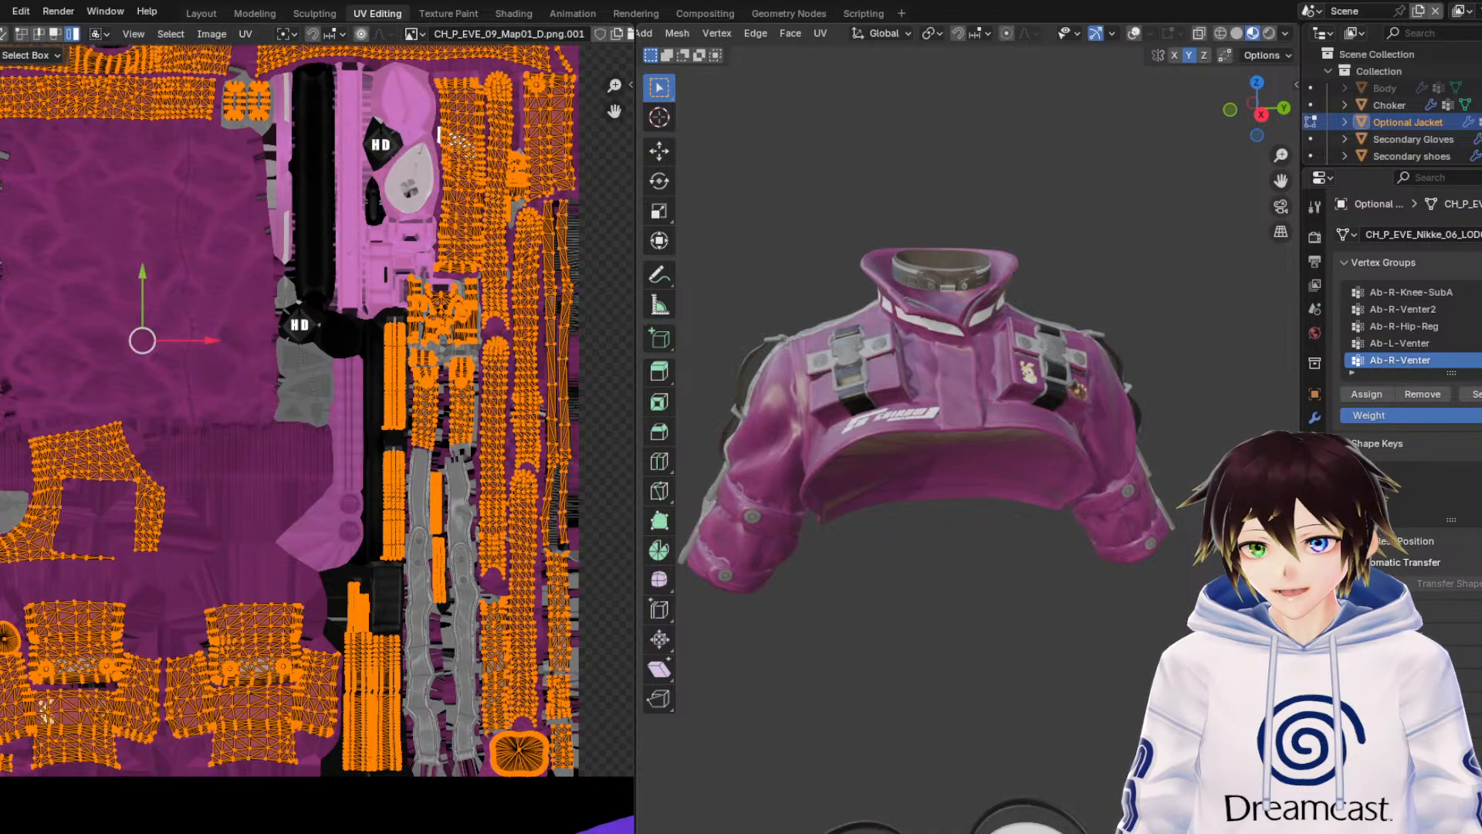
Save the current file and open the other Compatible Jen Model JACKET Export.blend version among the recent files.
left_click(0, 12)
left_click(45, 177)
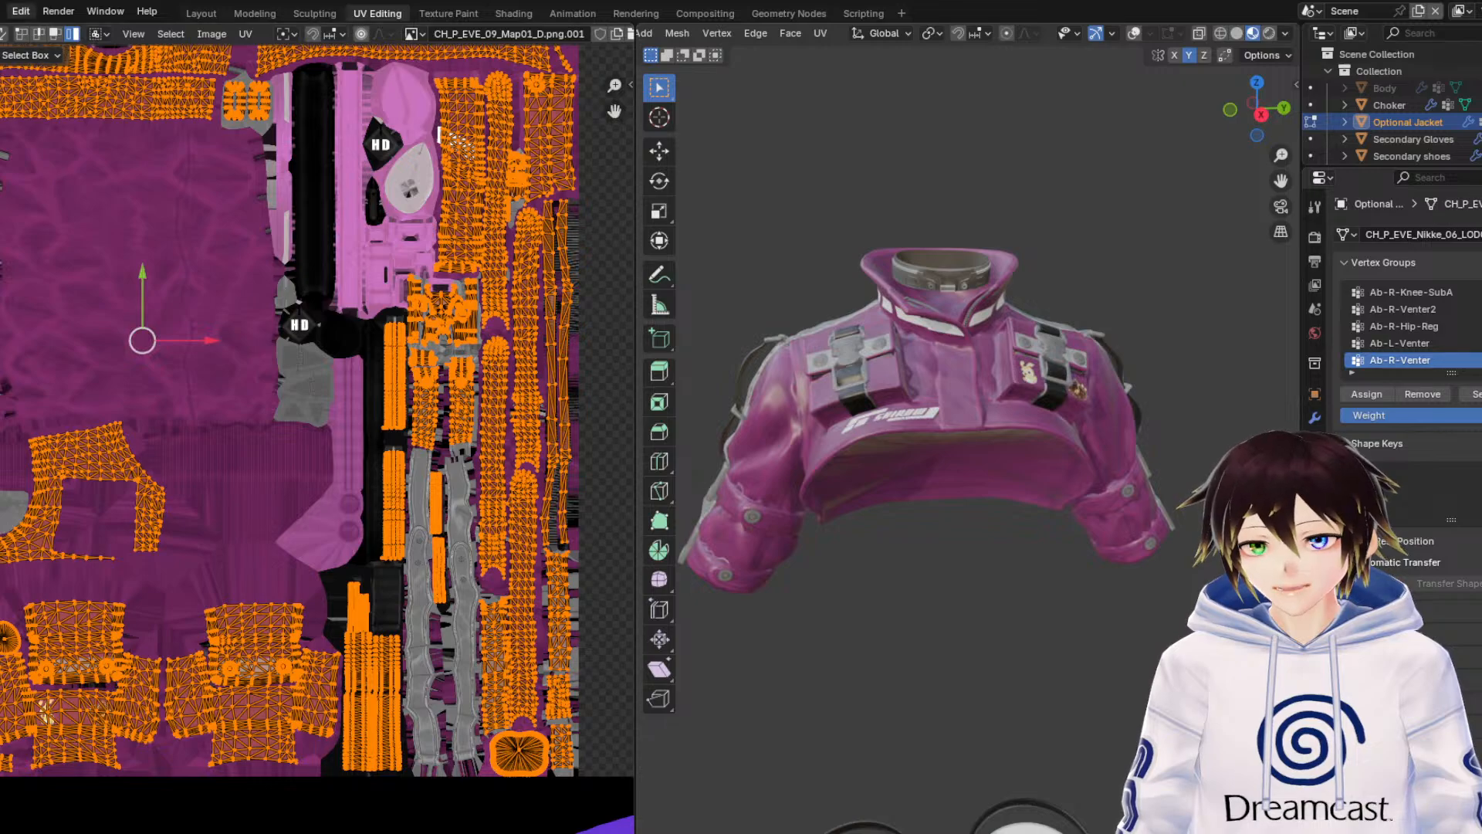
left_click(2, 13)
mouse_move(37, 67)
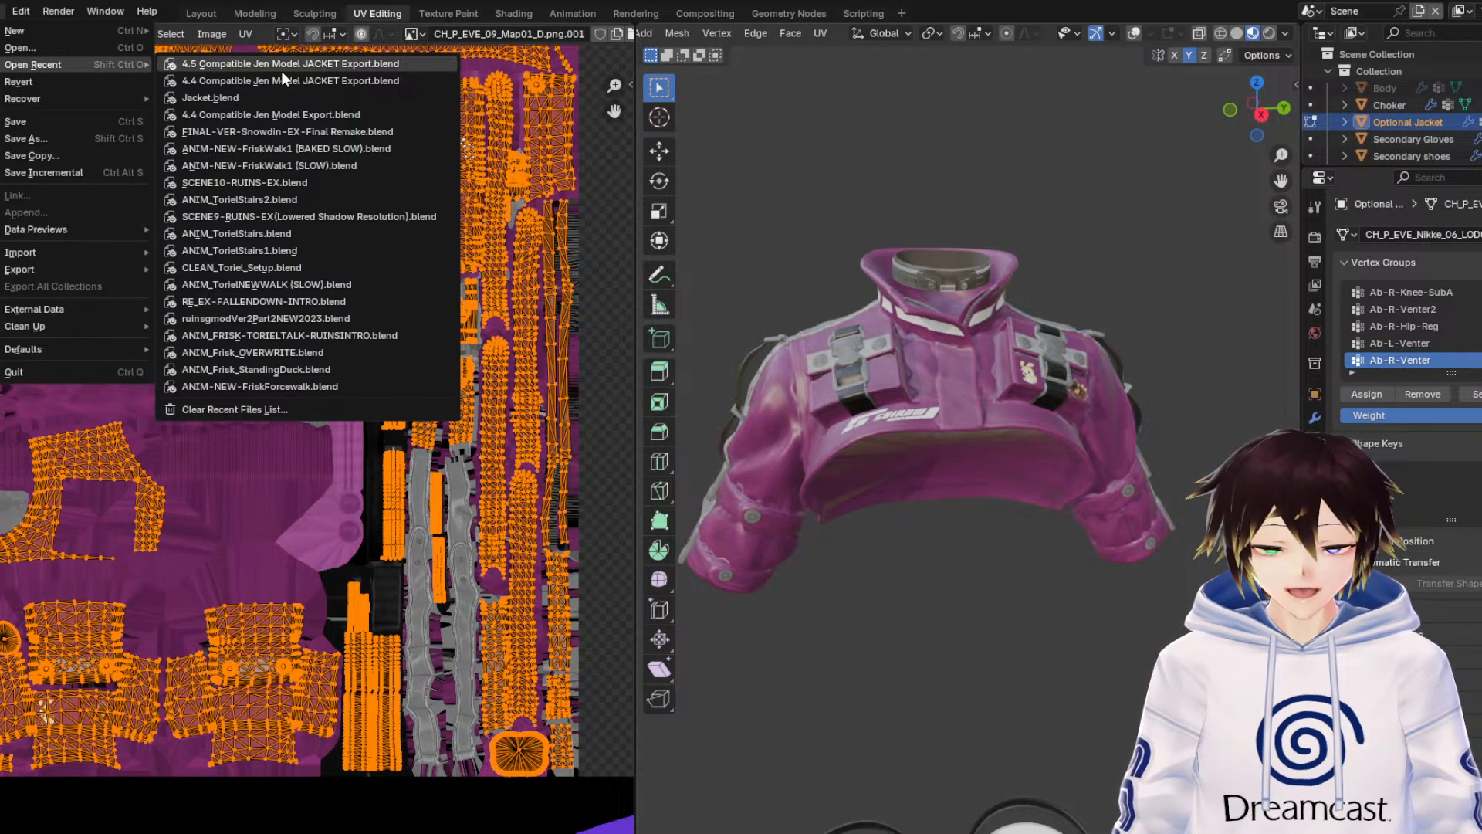
key("Escape")
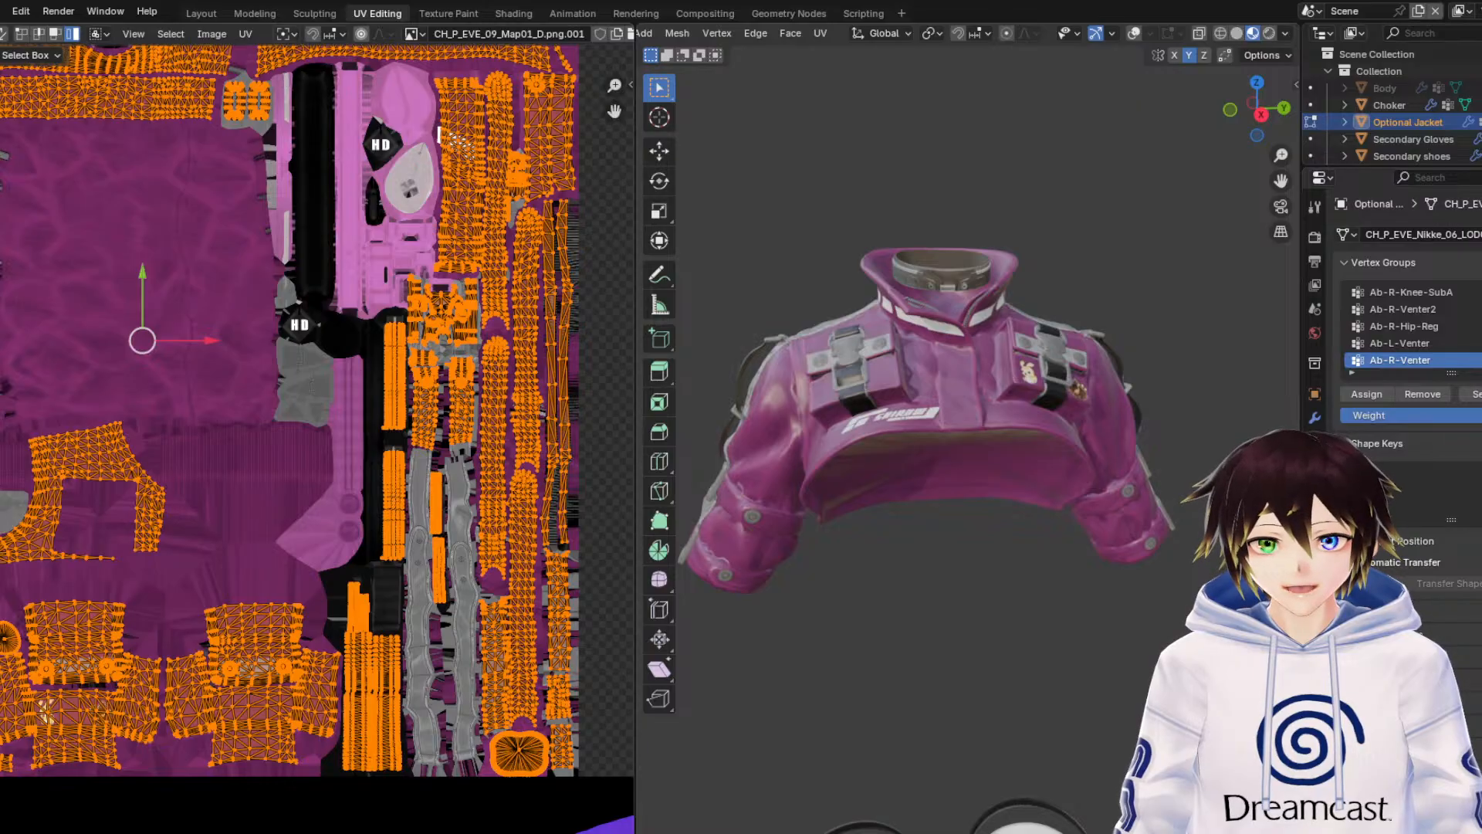
scroll(407, 293, "down", 4)
scroll(407, 293, "up", 3)
scroll(415, 318, "up", 1)
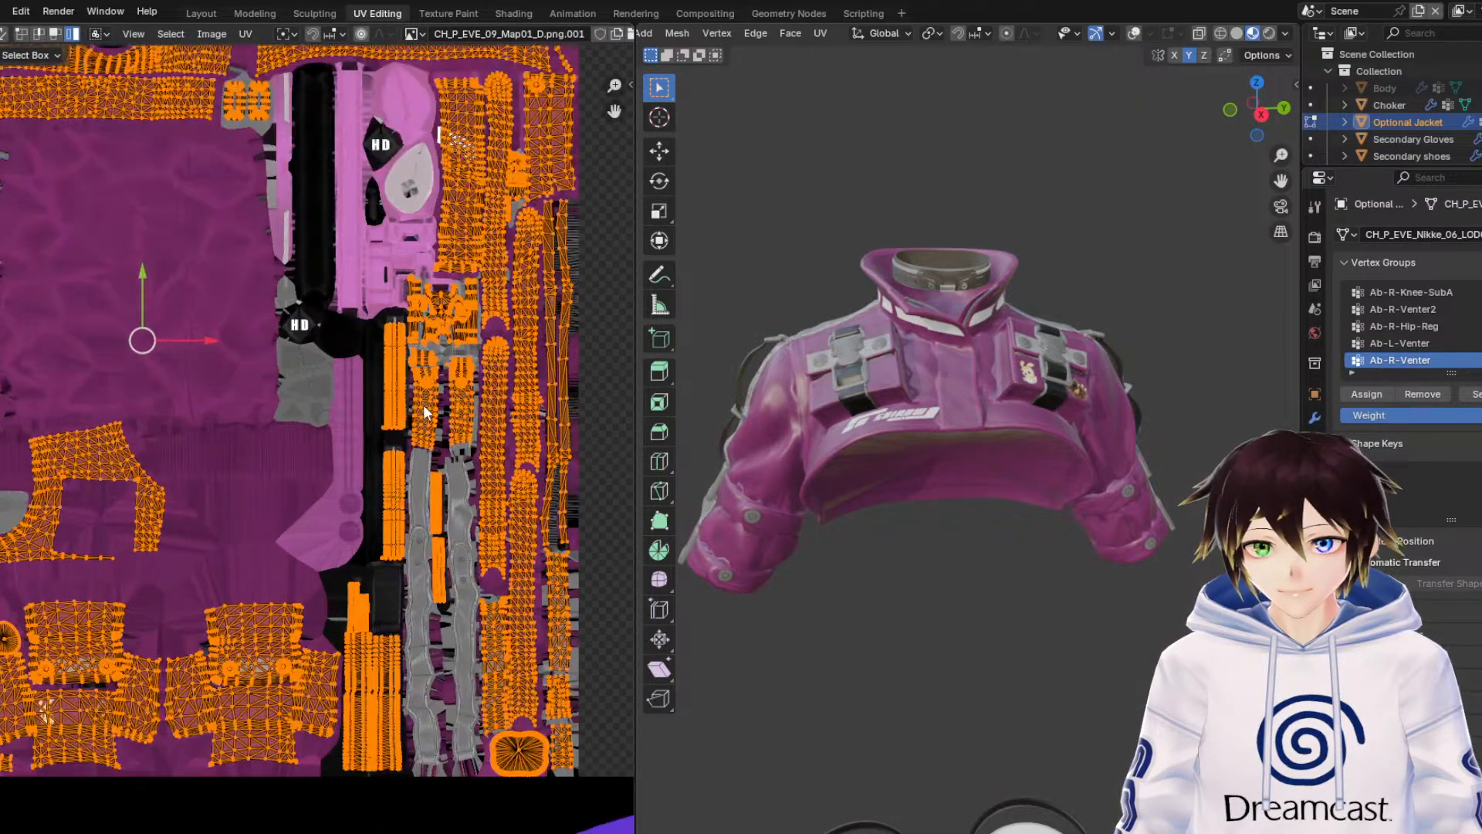
left_click(6, 11)
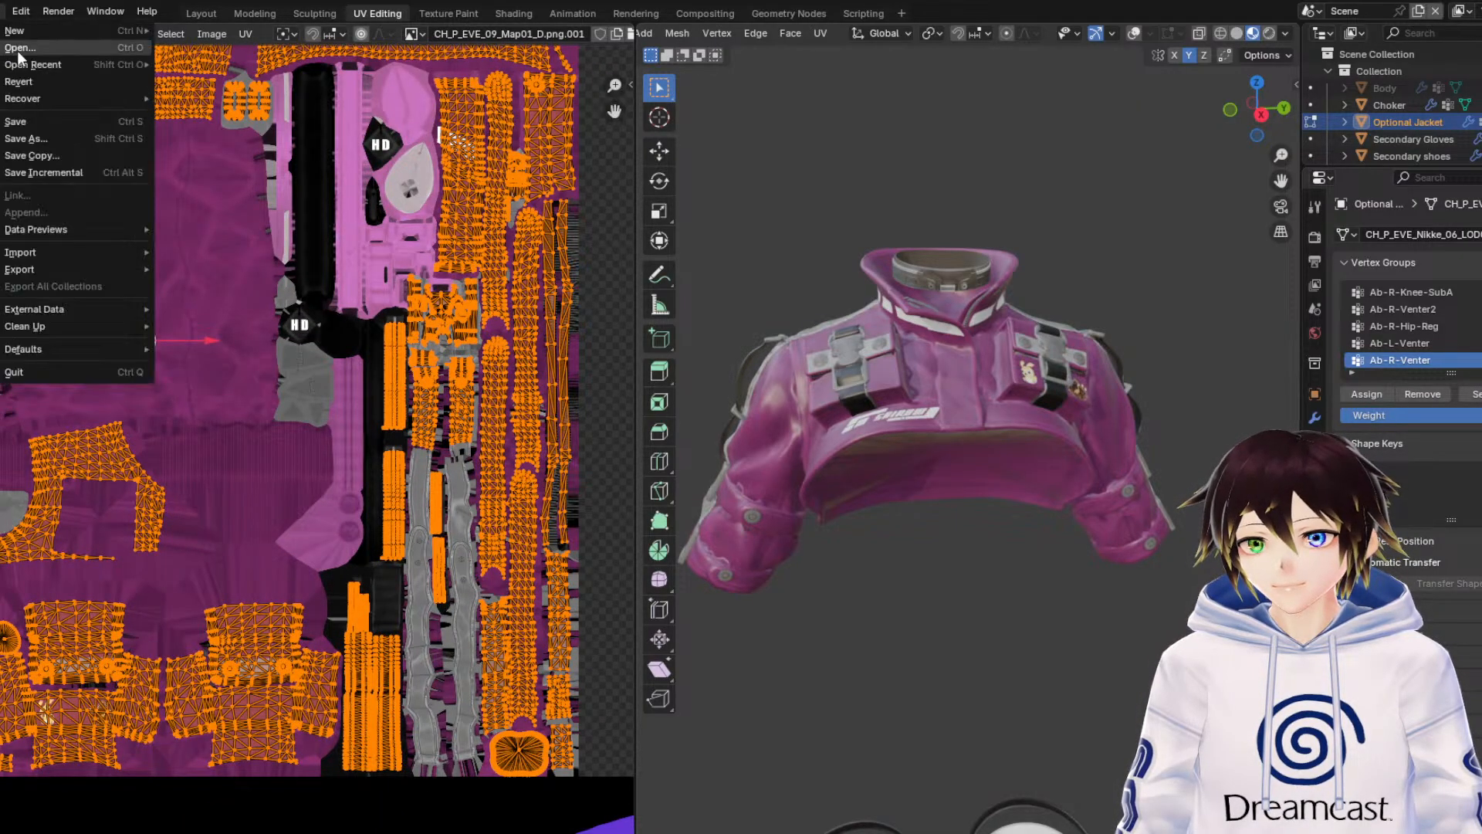
mouse_move(63, 68)
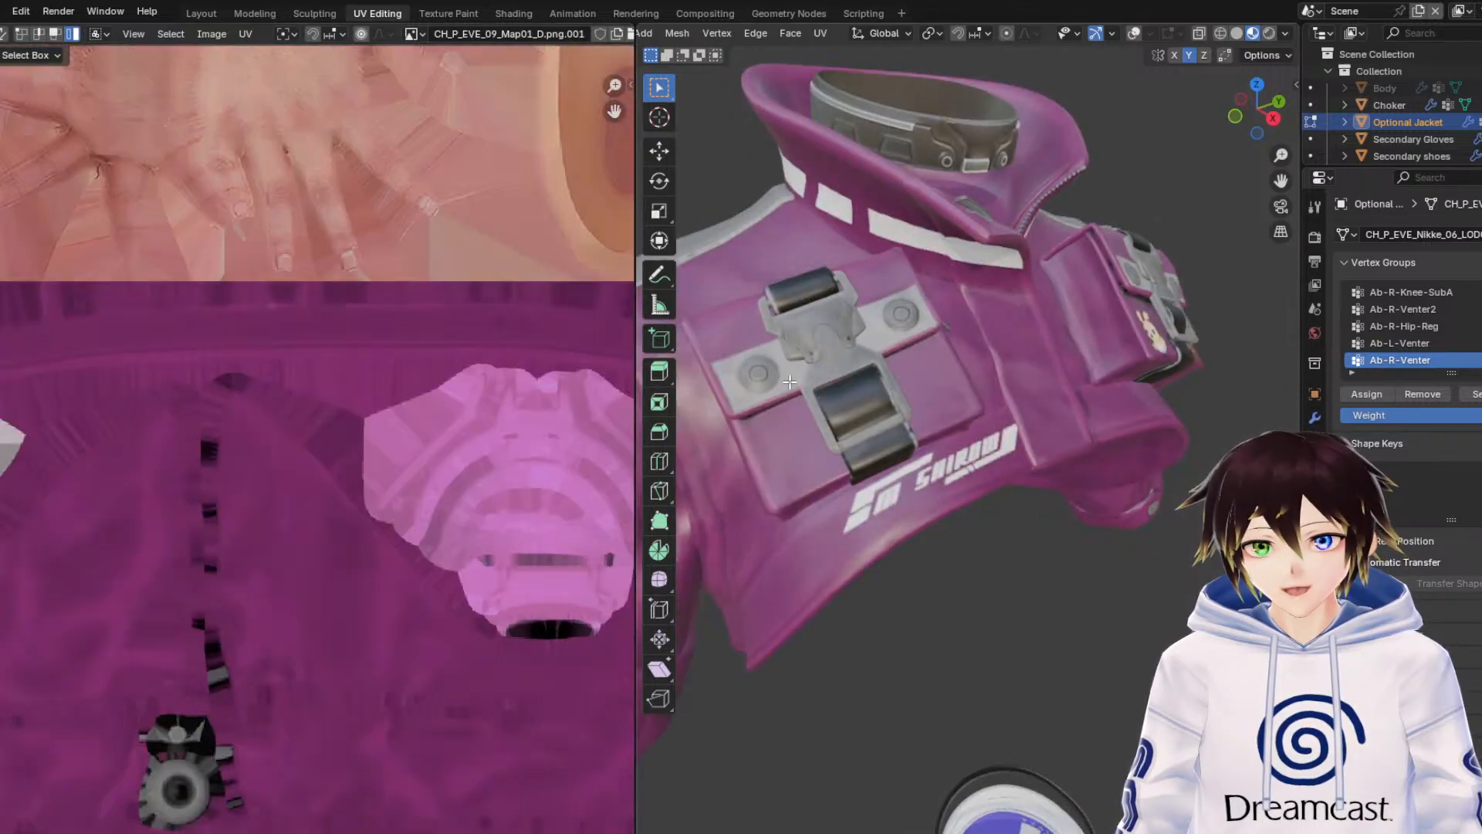
Show the overlays in wireframe shading and select the entire optional jacket mesh together with all its UV islands.
left_click(1134, 34)
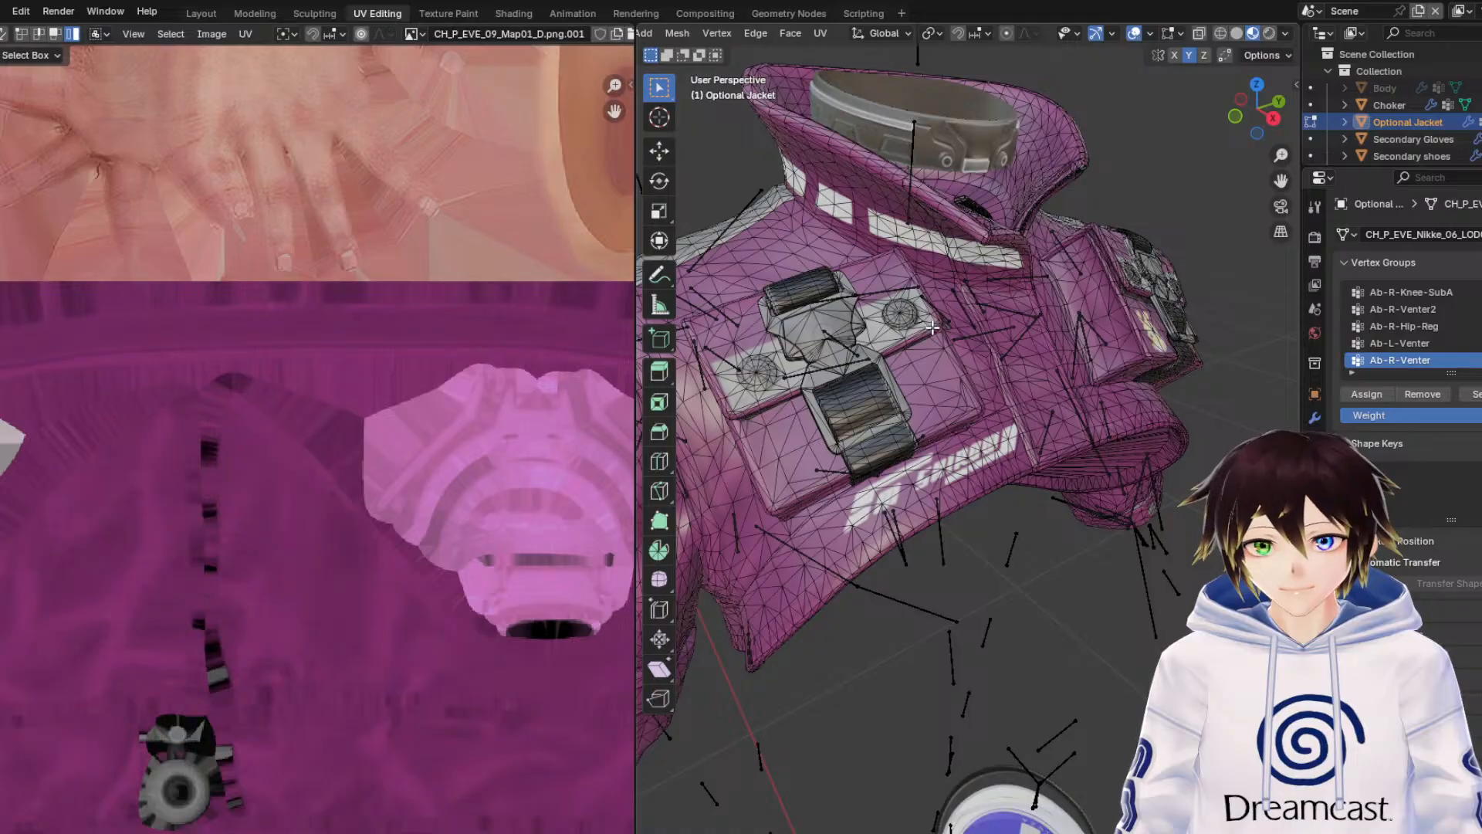
scroll(1226, 94, "down", 7)
left_click(1221, 33)
mouse_move(1193, 257)
left_mouse_down()
mouse_move(635, 616)
mouse_move(632, 492)
left_mouse_up()
scroll(439, 491, "down", 12)
left_click_drag(165, 344, 539, 748)
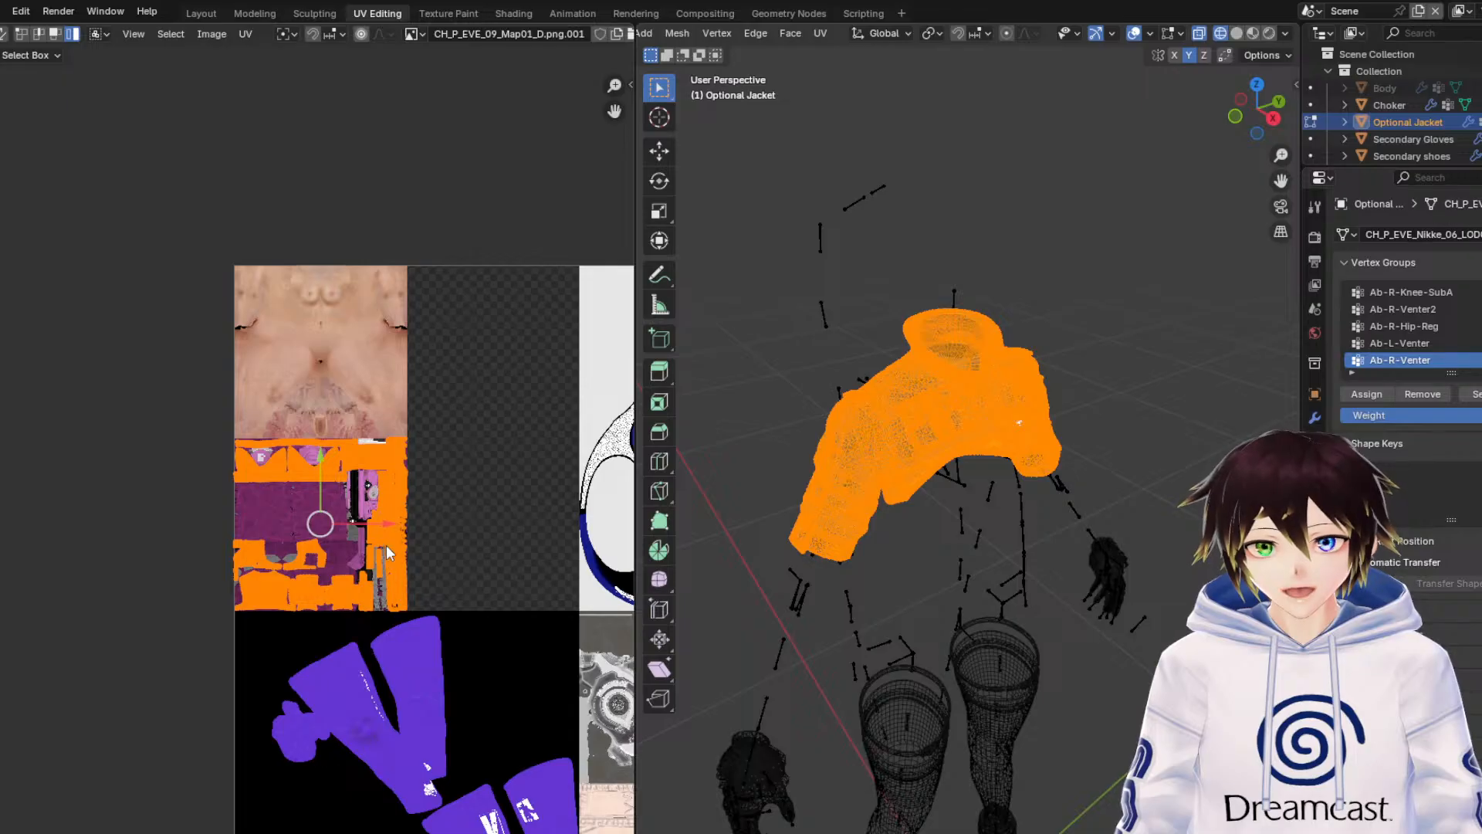
Paste the copied UVs onto the selected jacket islands over its texture section of the atlas.
scroll(386, 545, "up", 5)
scroll(489, 546, "up", 1)
middle_click_drag(407, 620, 358, 520)
scroll(357, 519, "down", 1)
middle_click_drag(420, 657, 204, 345)
scroll(203, 344, "up", 3)
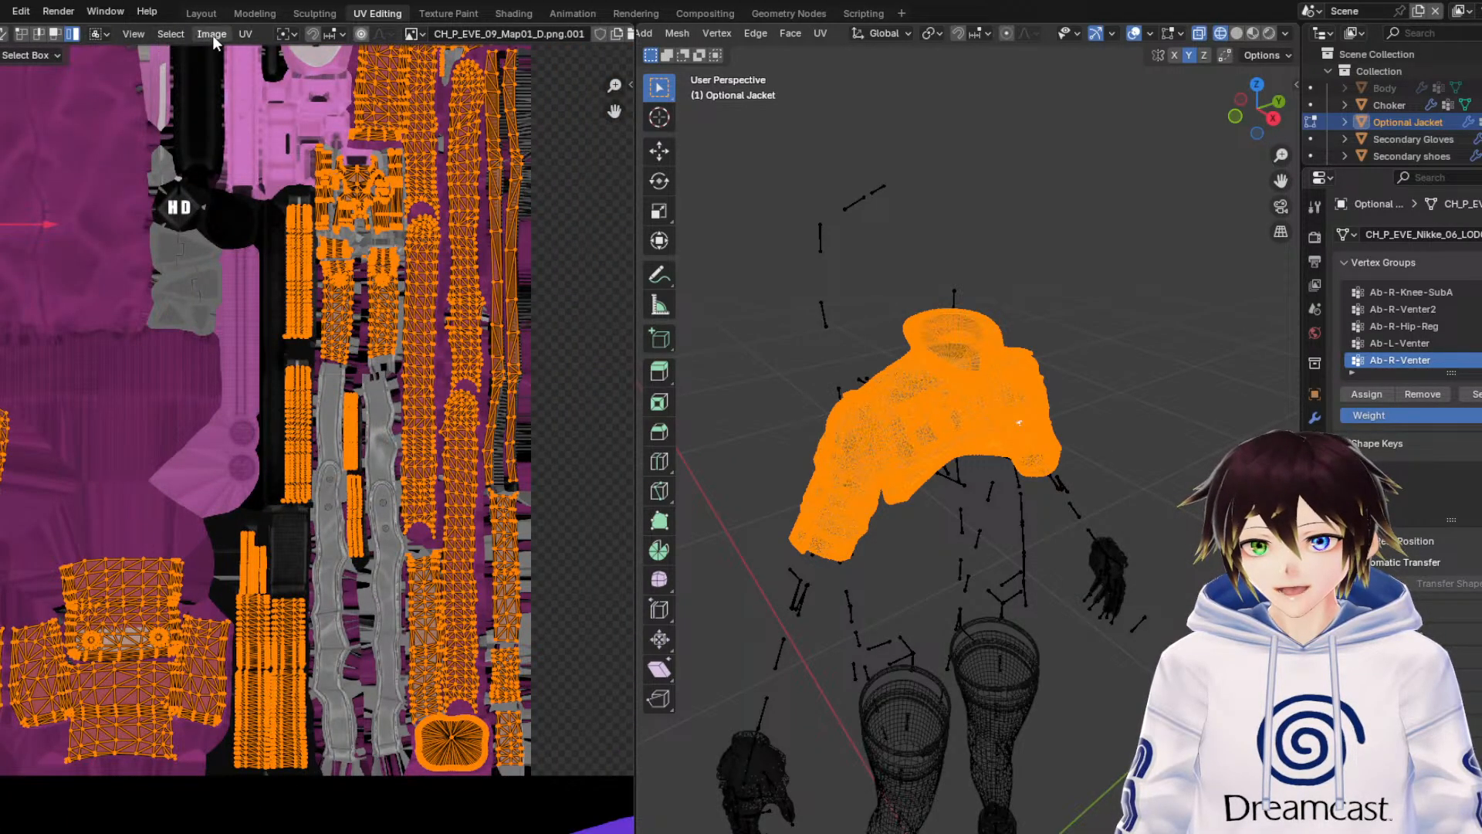
left_click(244, 34)
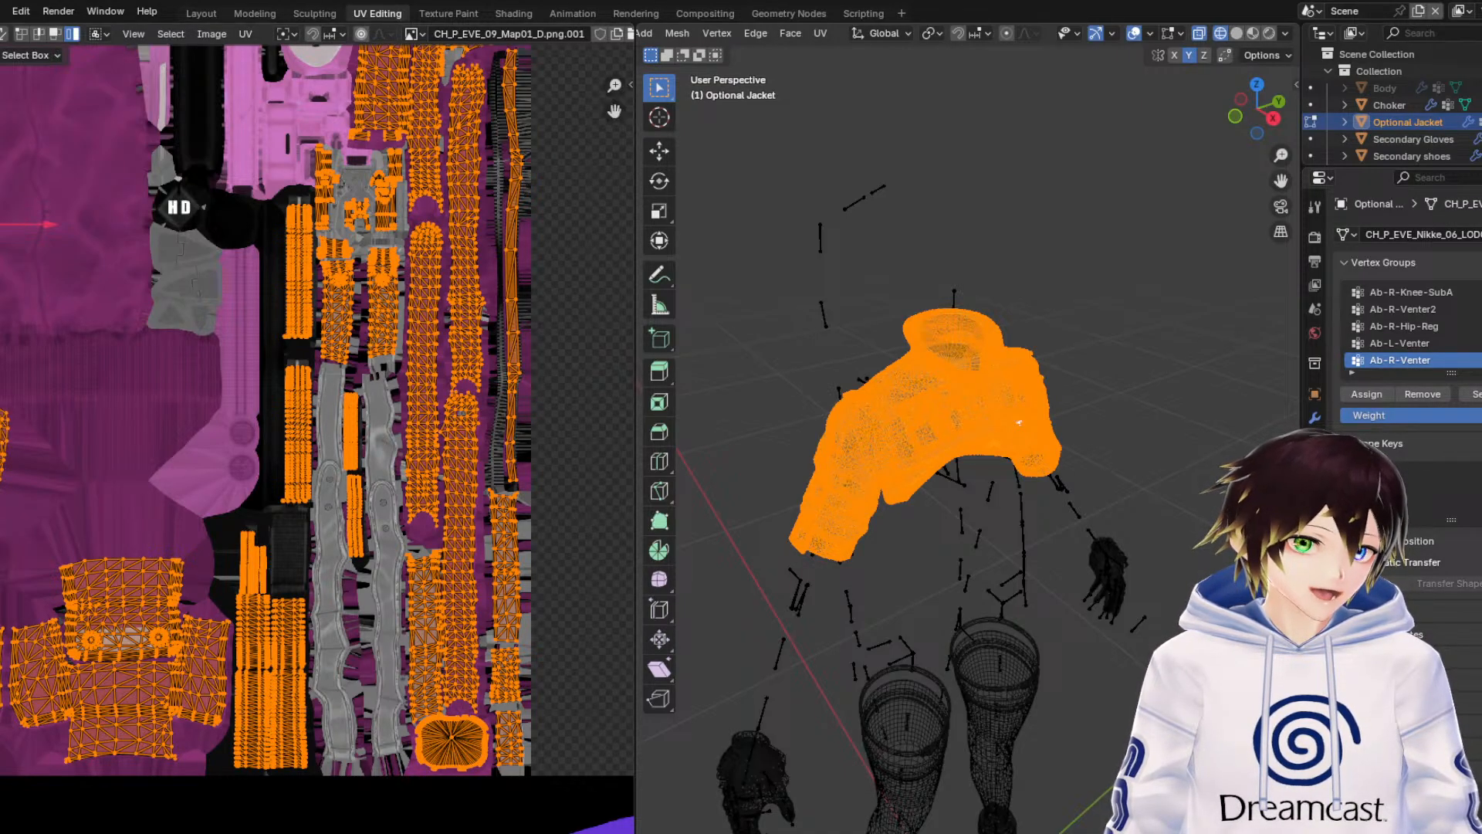
Inspect the jacket's front and lining in material preview without overlays.
left_click(1133, 34)
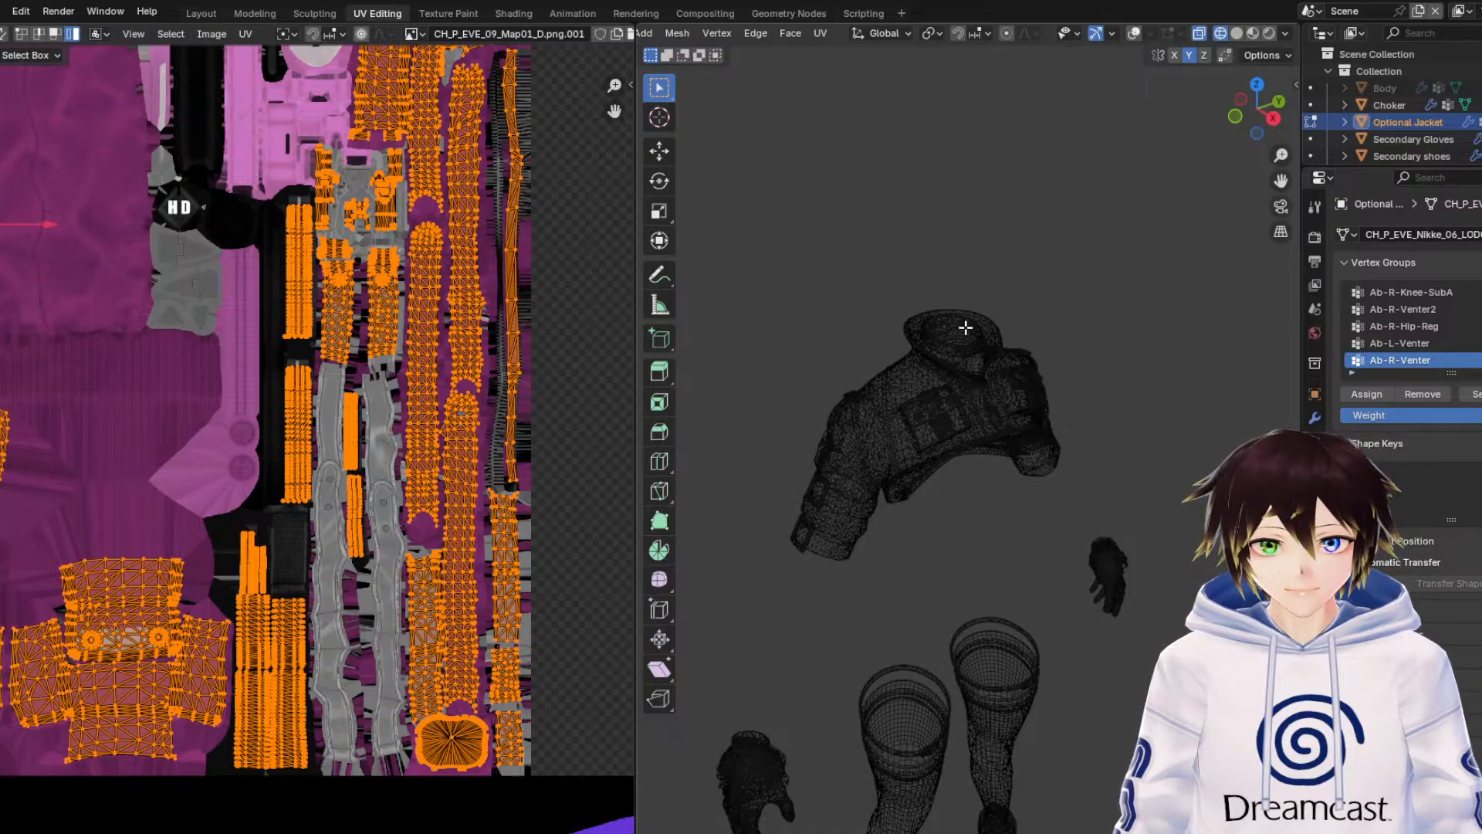
left_click(1245, 33)
middle_click_drag(1097, 277, 1063, 215)
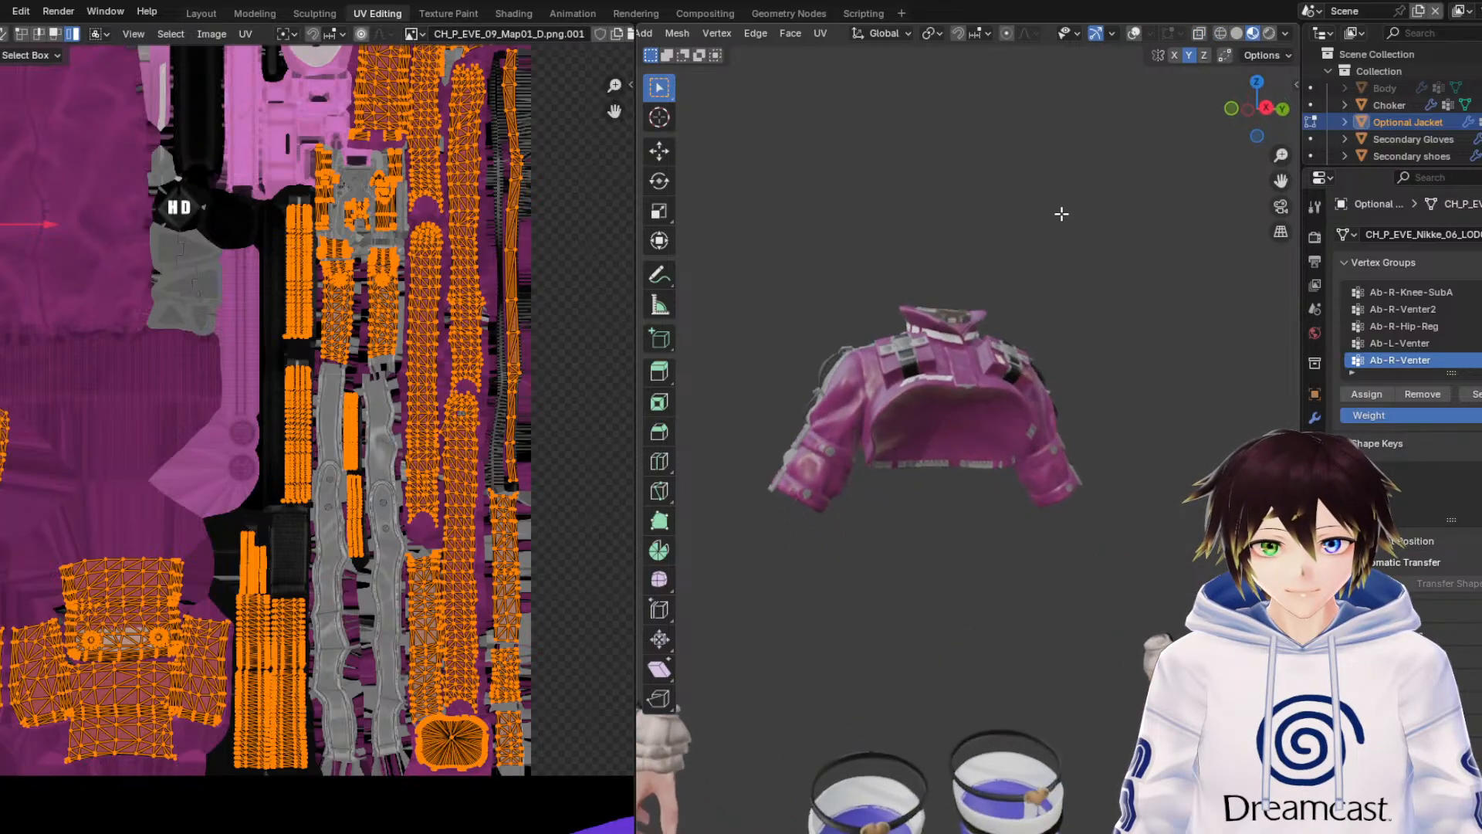
scroll(1013, 221, "up", 4)
Reopen the JACKET Export.blend version from which the jacket's UVs were copied.
left_click(2, 14)
mouse_move(29, 69)
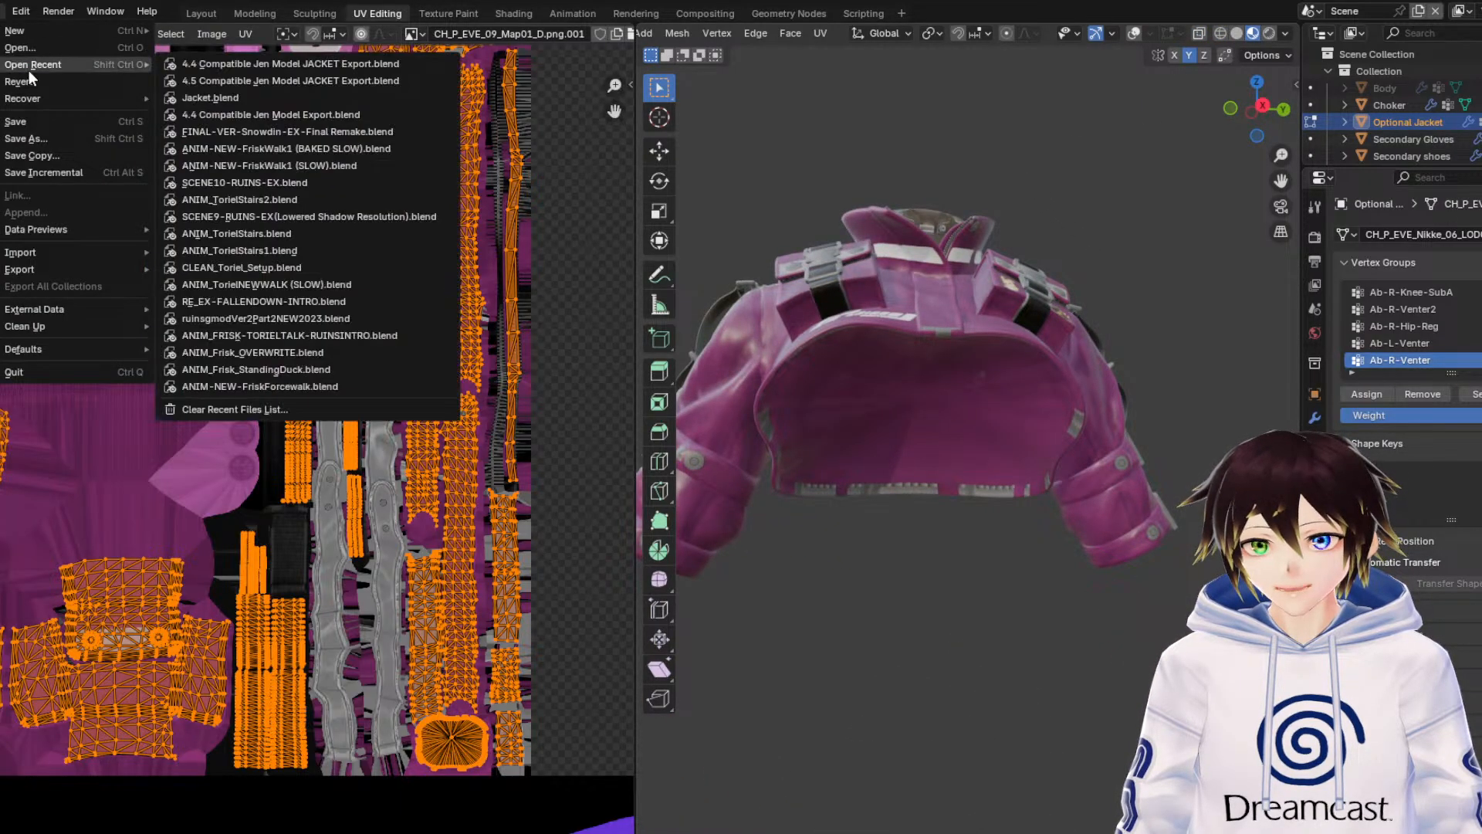
left_click(275, 65)
left_click(825, 457)
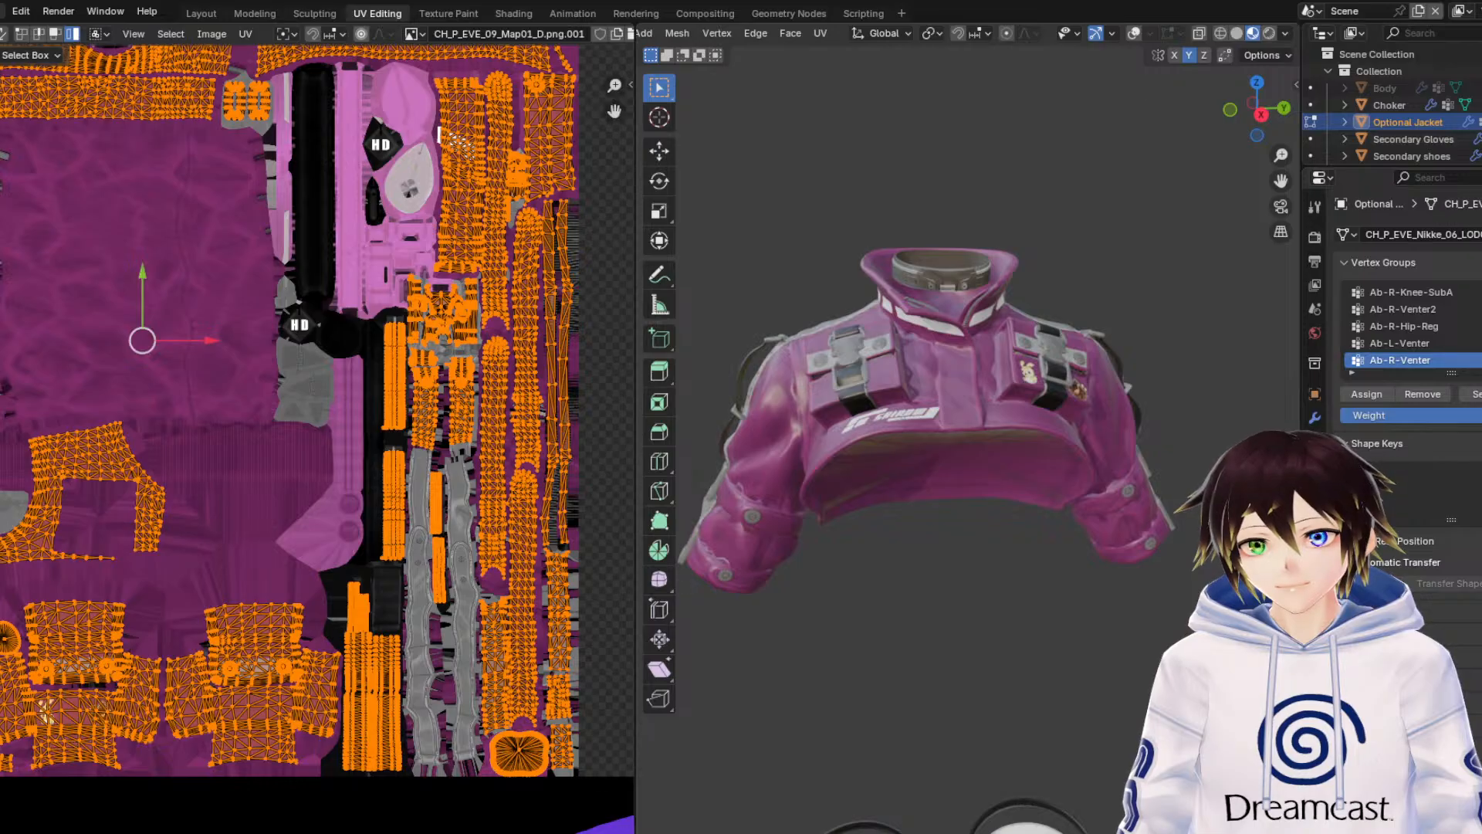
Show the overlays, deselect the whole jacket mesh, and check its Armature modifier settings.
left_click(1135, 32)
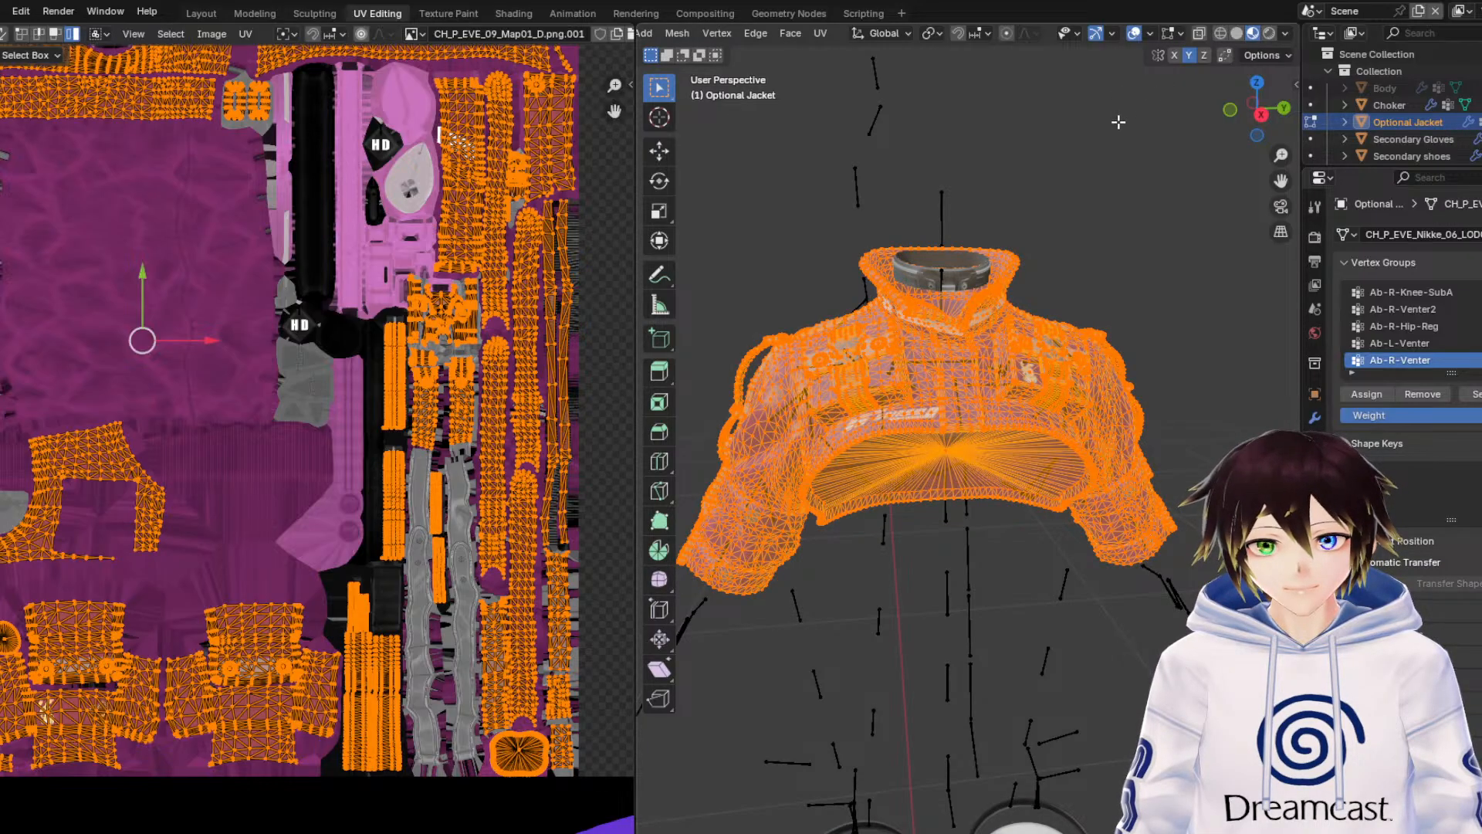
left_click(972, 160)
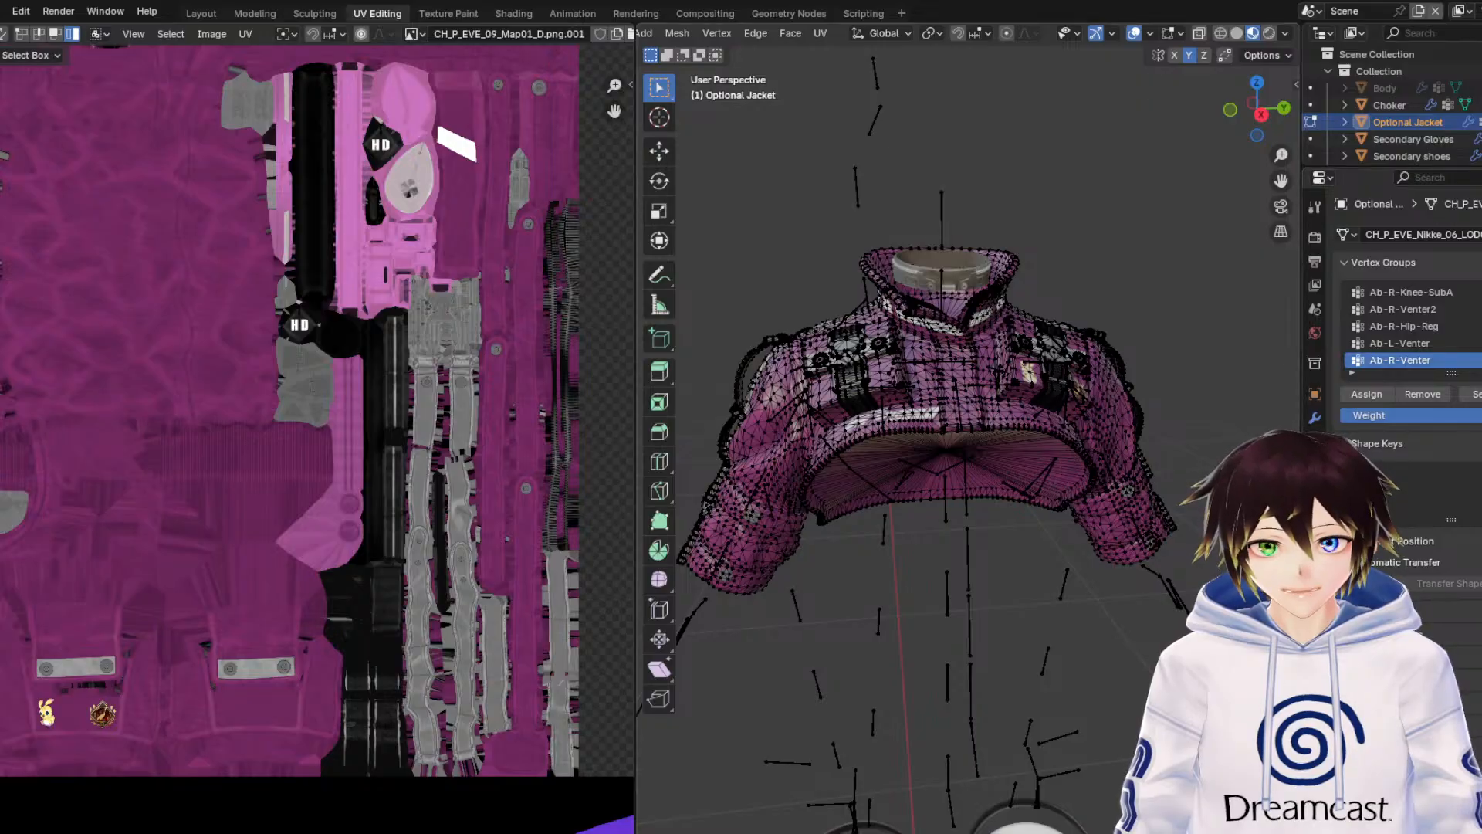
left_click(1314, 419)
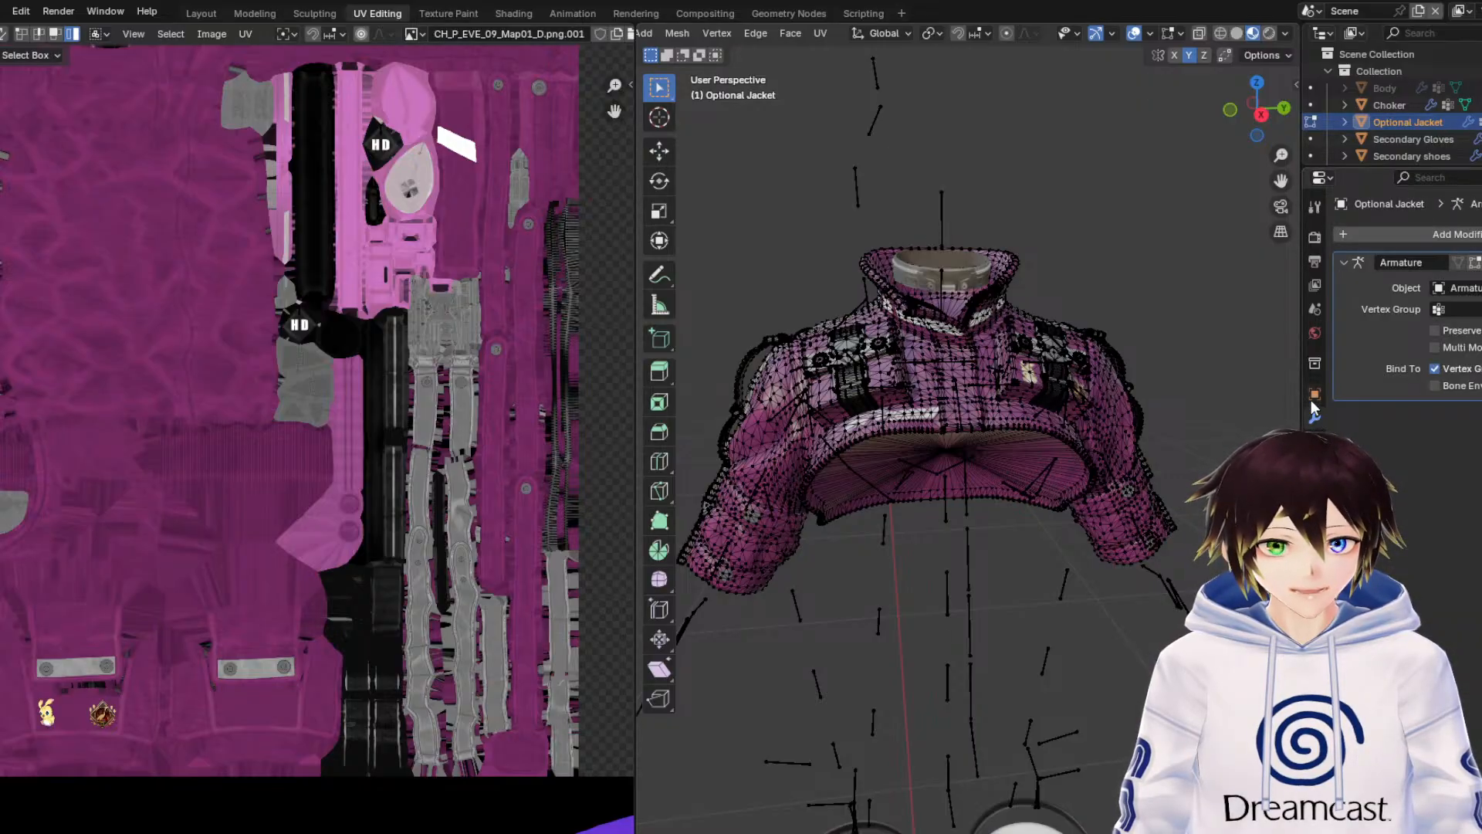
left_click(1315, 394)
left_click(1315, 419)
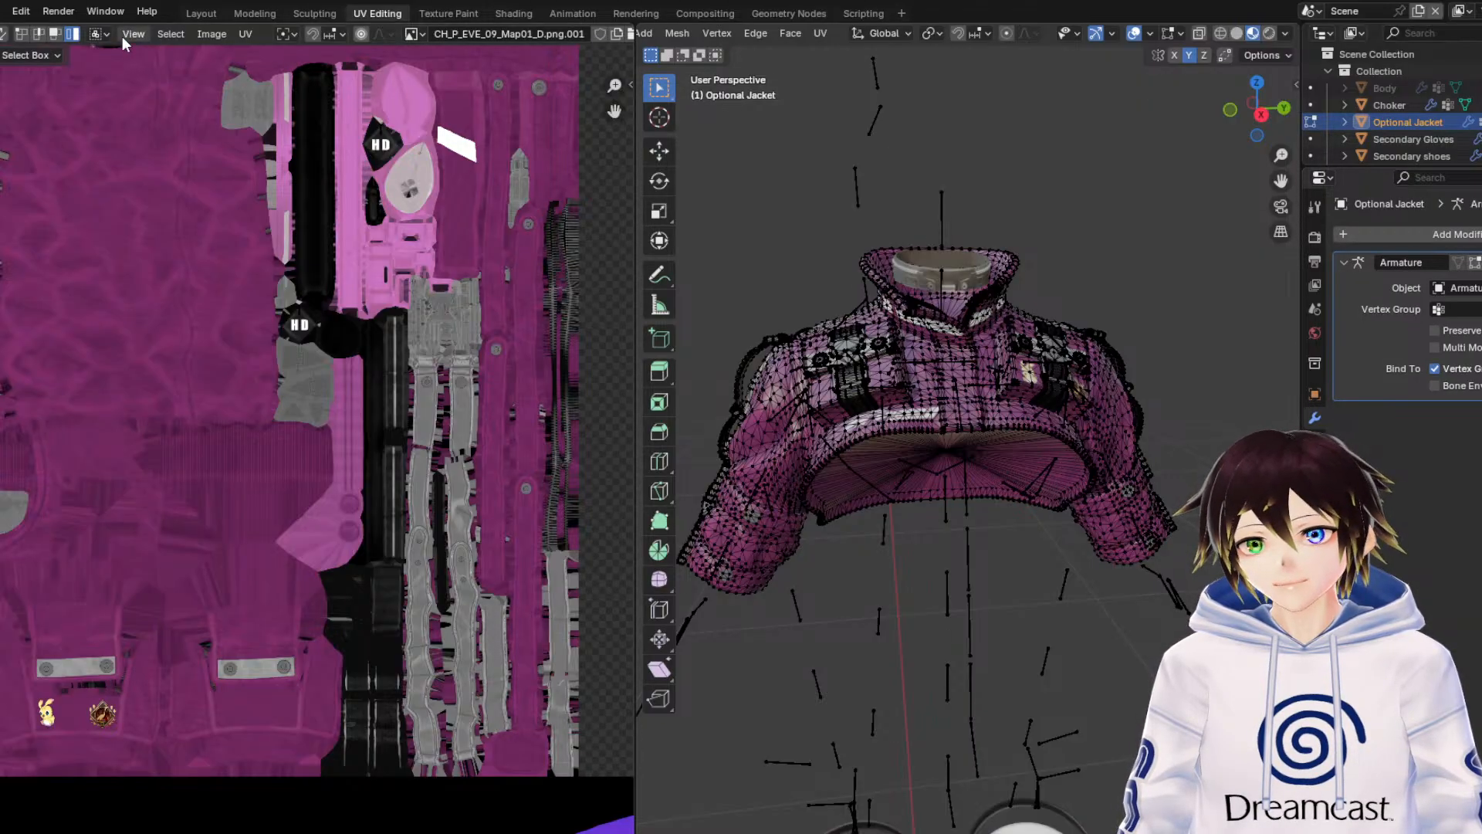
Switch to the Modeling workspace, deselect the optional jacket, and hide the viewport overlays around the outfit pieces.
left_click(255, 13)
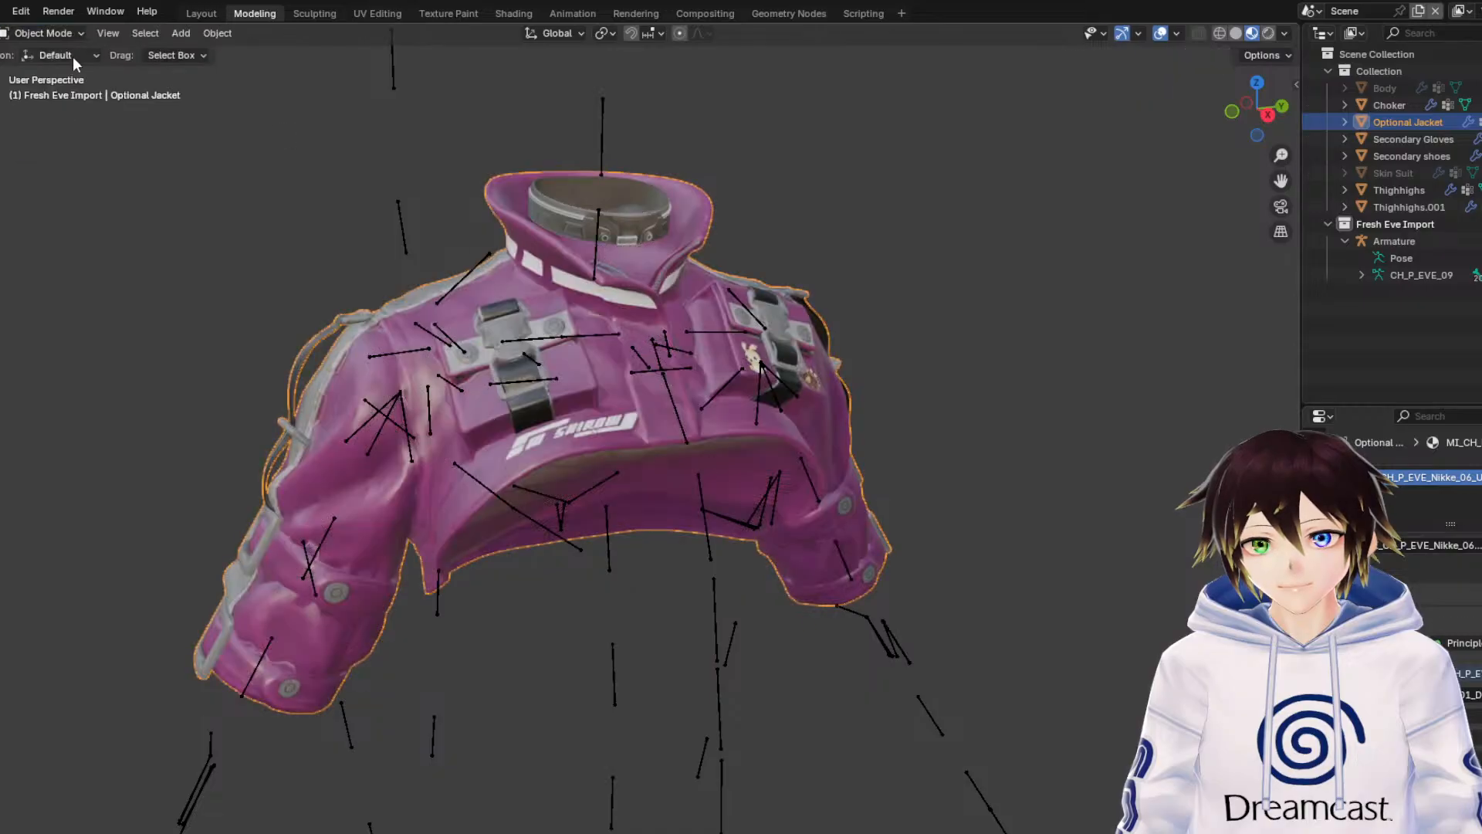
left_click(846, 294)
scroll(849, 278, "down", 5)
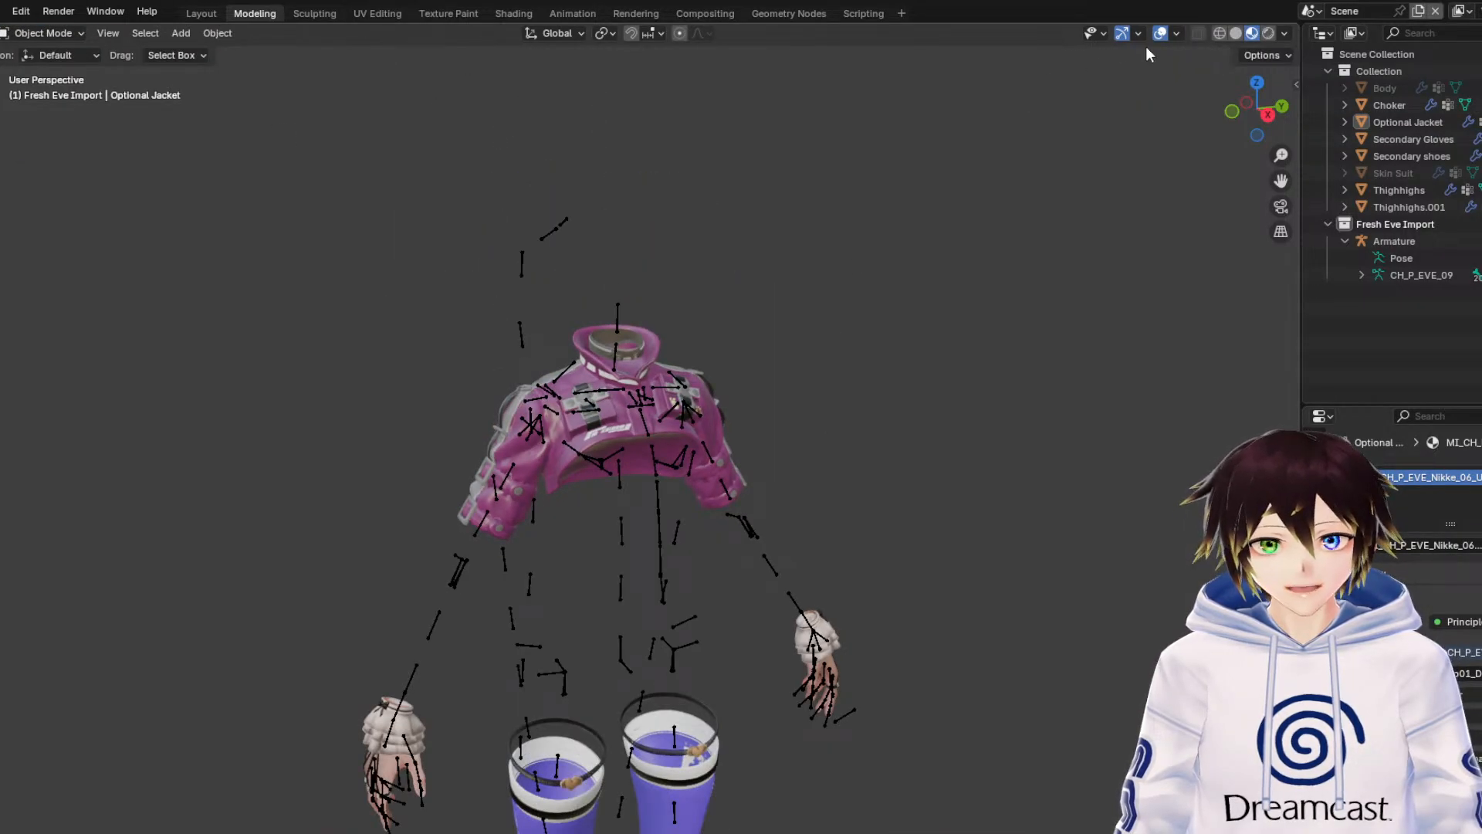
left_click(1160, 32)
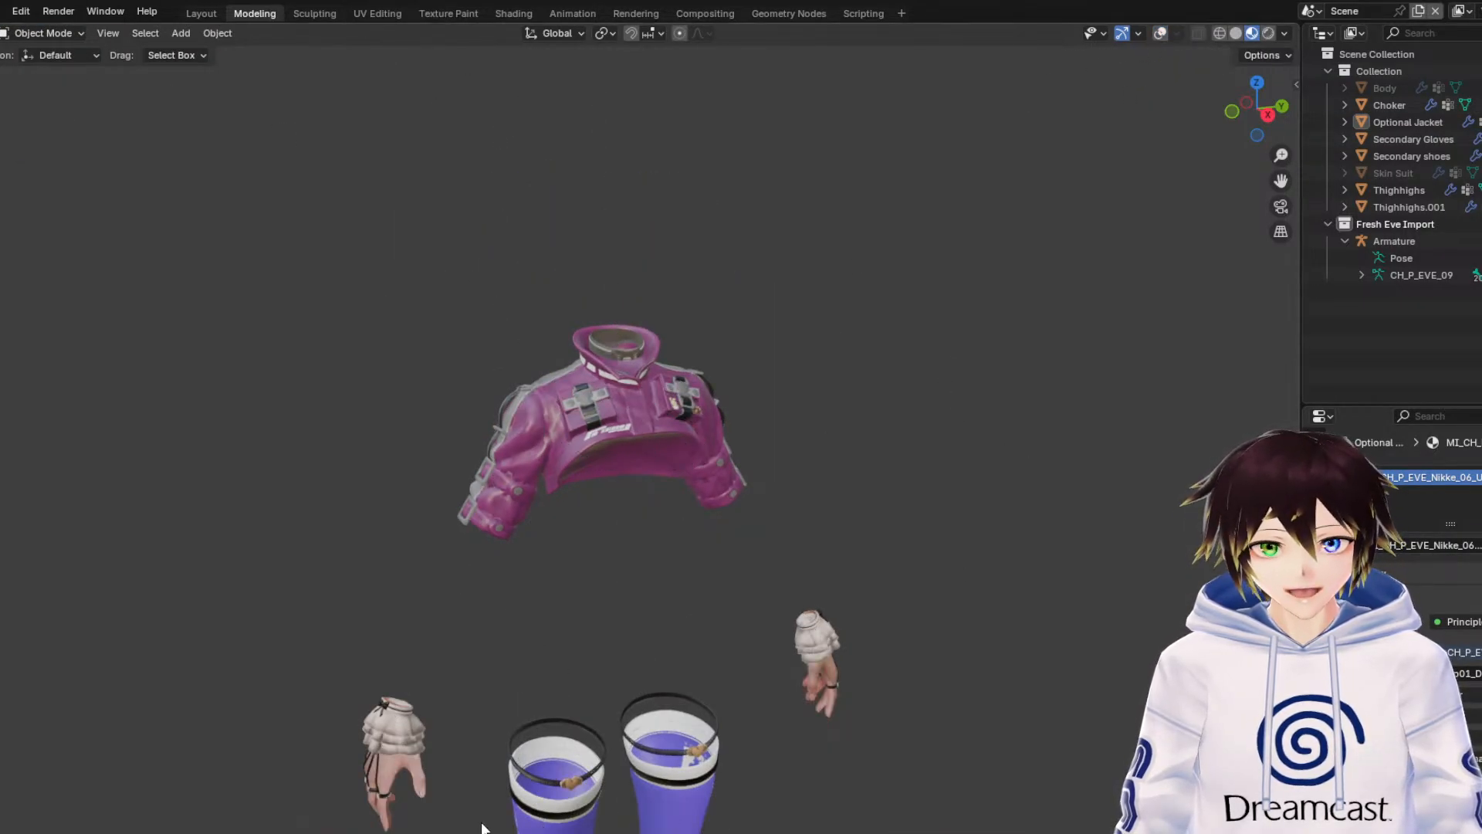